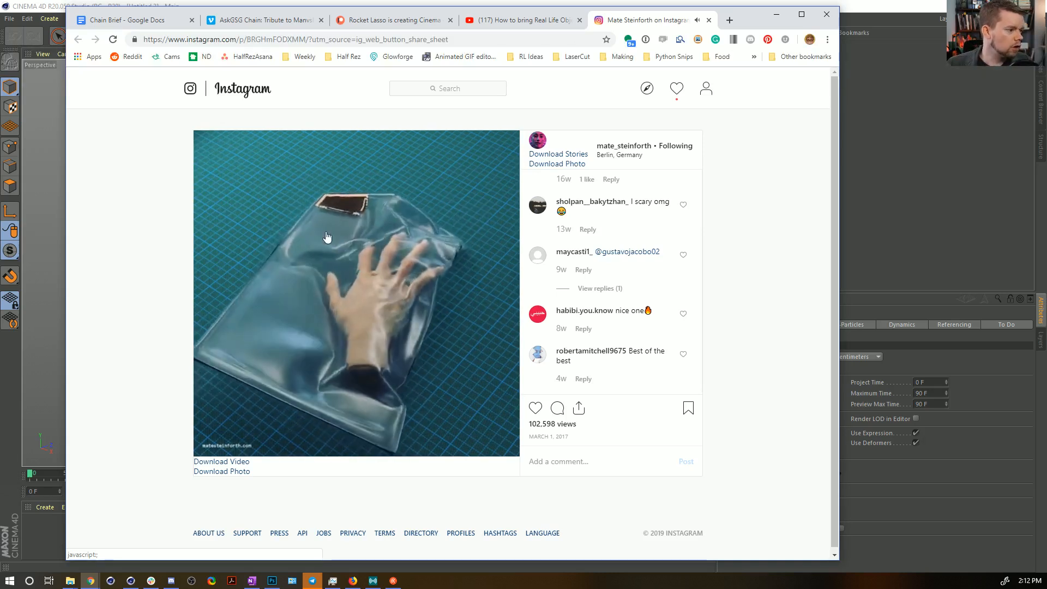
Pause the Instagram hand video, view the post's caption, and switch to Cinema 4D.
click(361, 312)
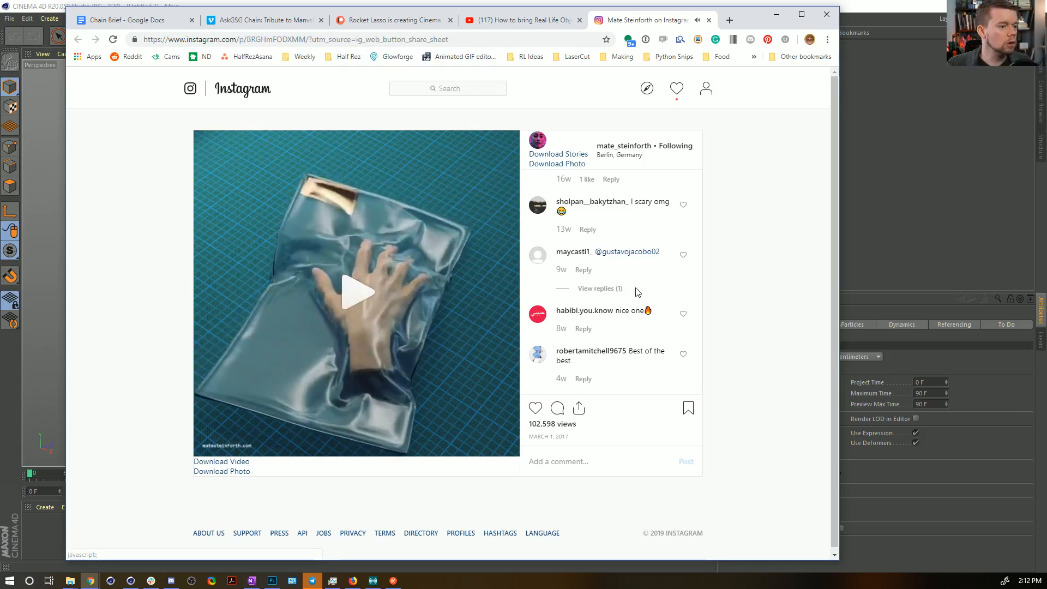
scroll(636, 292, up, 5)
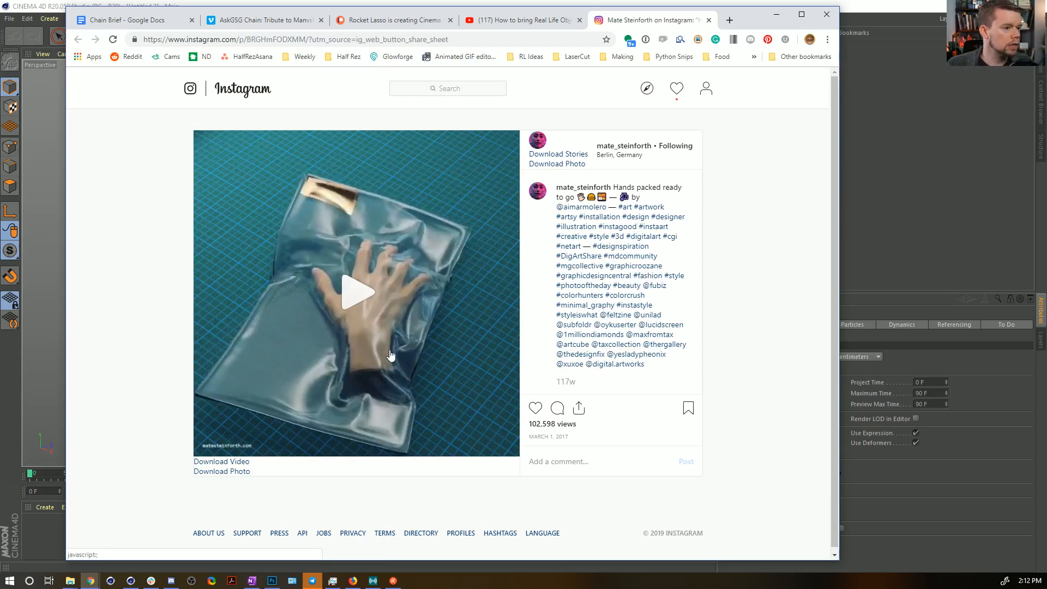
click(878, 17)
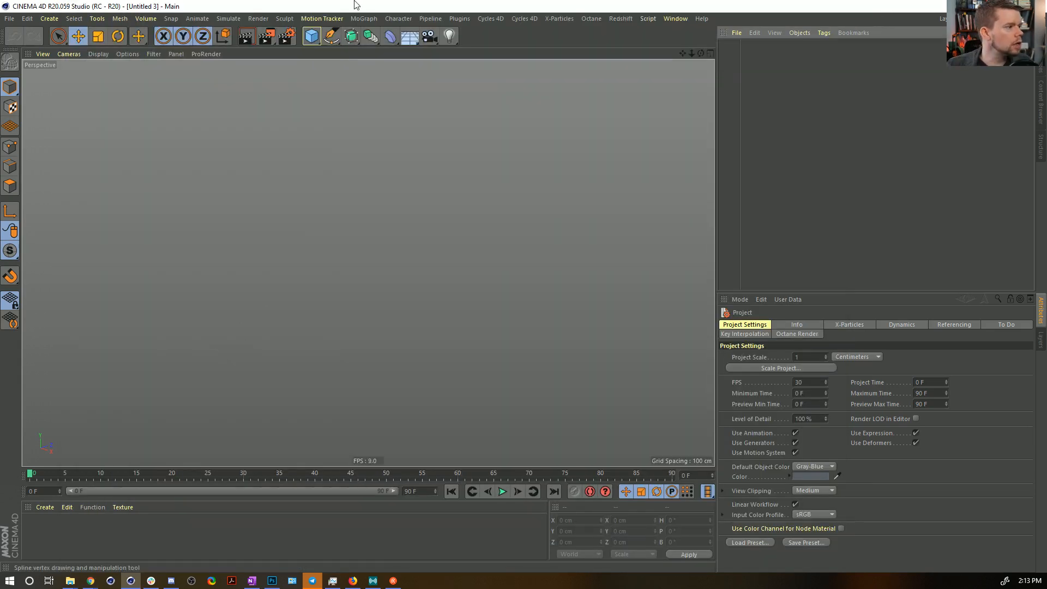
Add a cube and reshape it into a finger segment of about 66 × 51 × 200 cm.
click(308, 41)
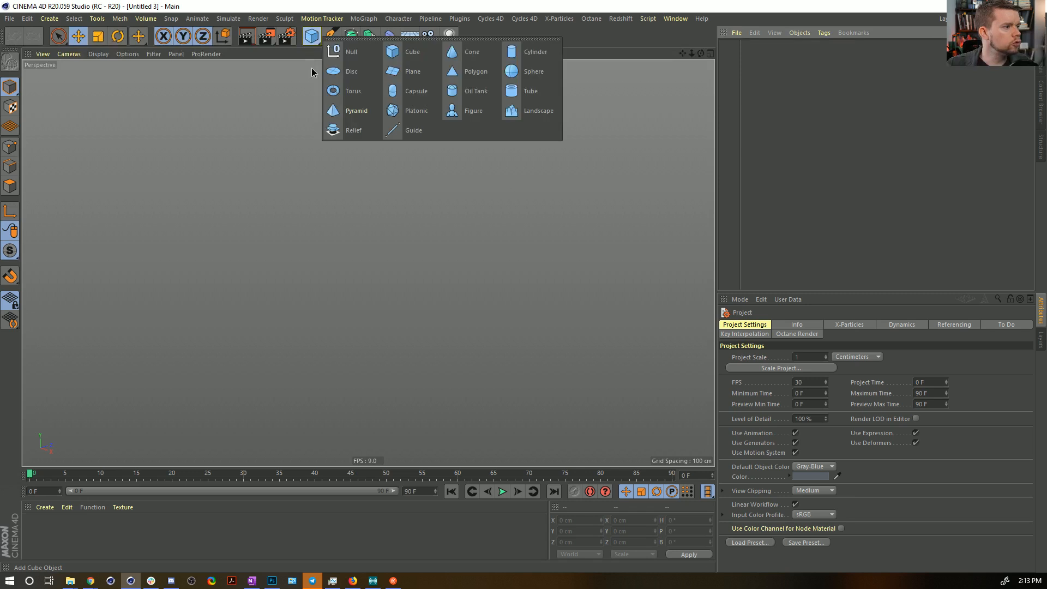
click(413, 54)
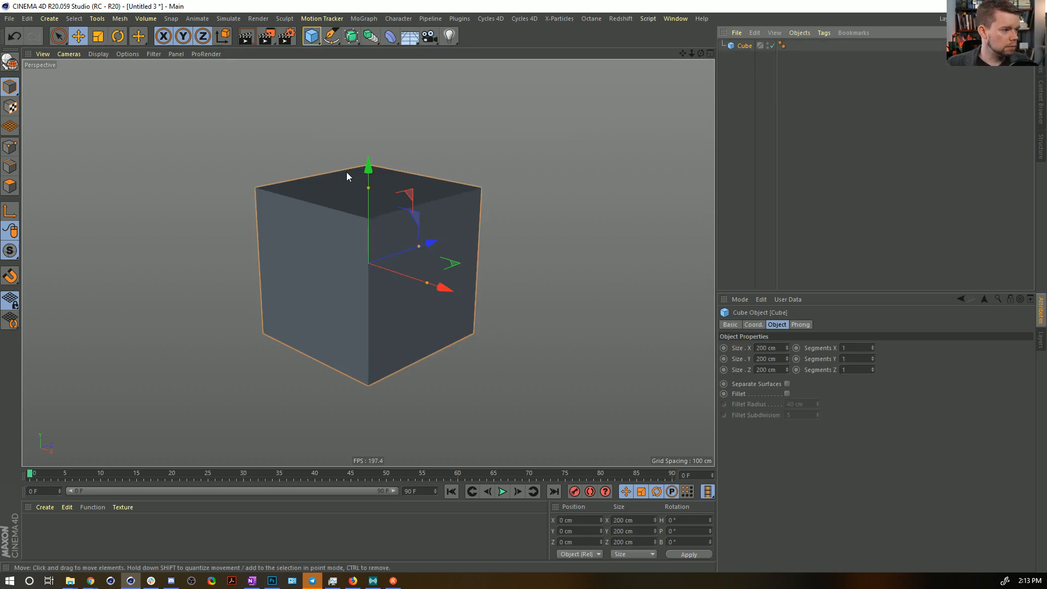
drag(368, 188, 370, 232)
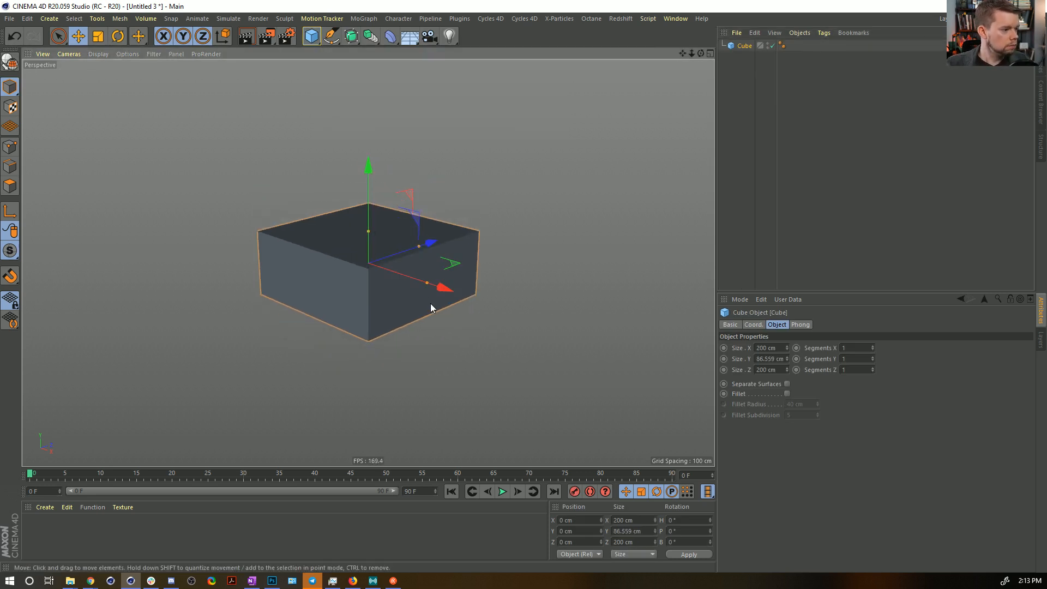
drag(426, 286, 379, 279)
drag(368, 233, 367, 246)
alt+drag(474, 147, 459, 179)
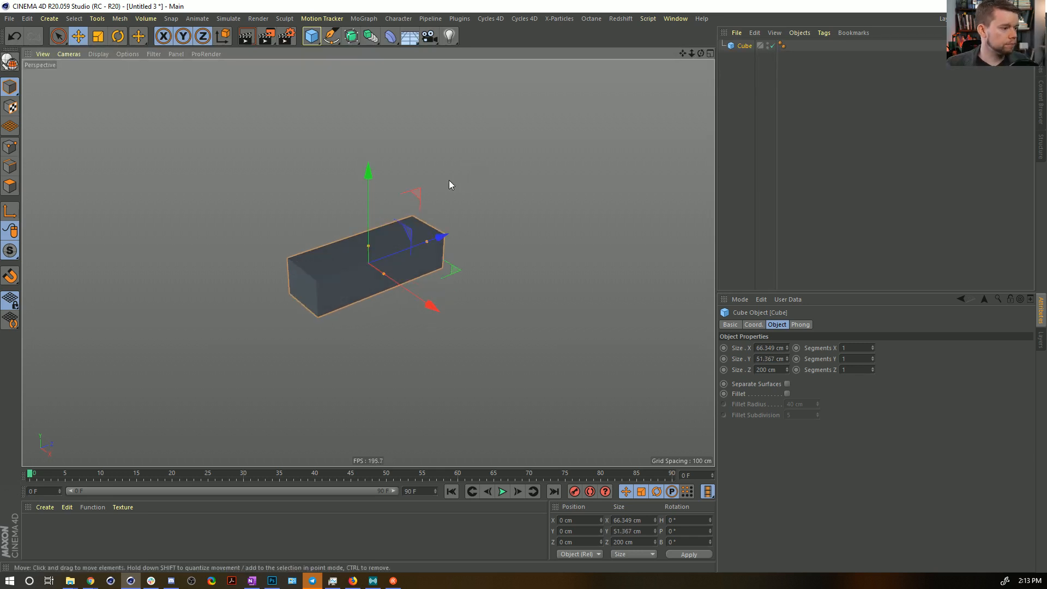
Add a null at the origin, move the cube to about 110 cm on Z, and make it a child of the null.
click(49, 19)
mouse_move(55, 30)
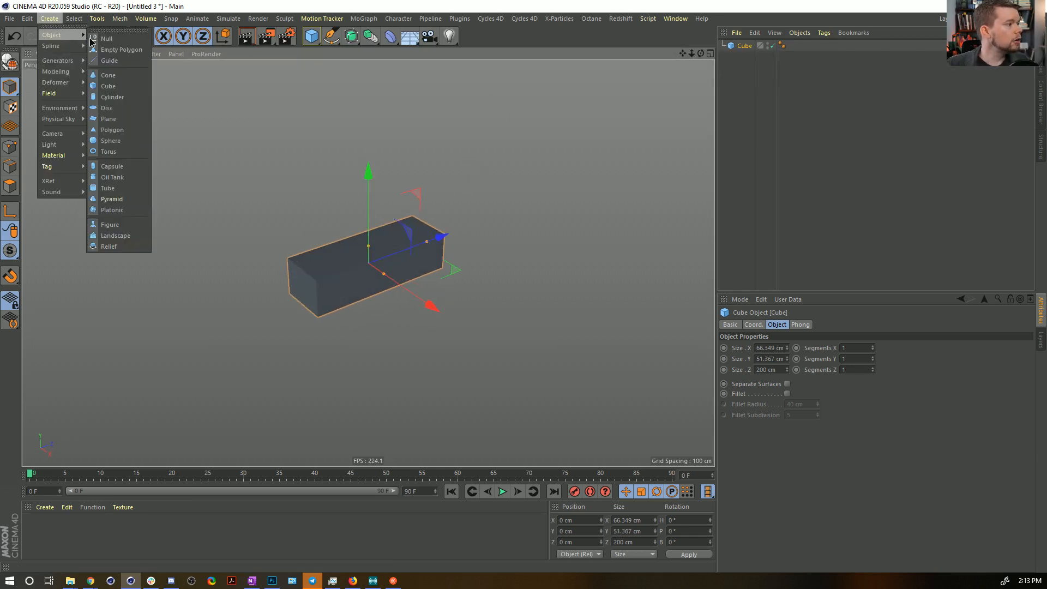
click(106, 41)
click(738, 57)
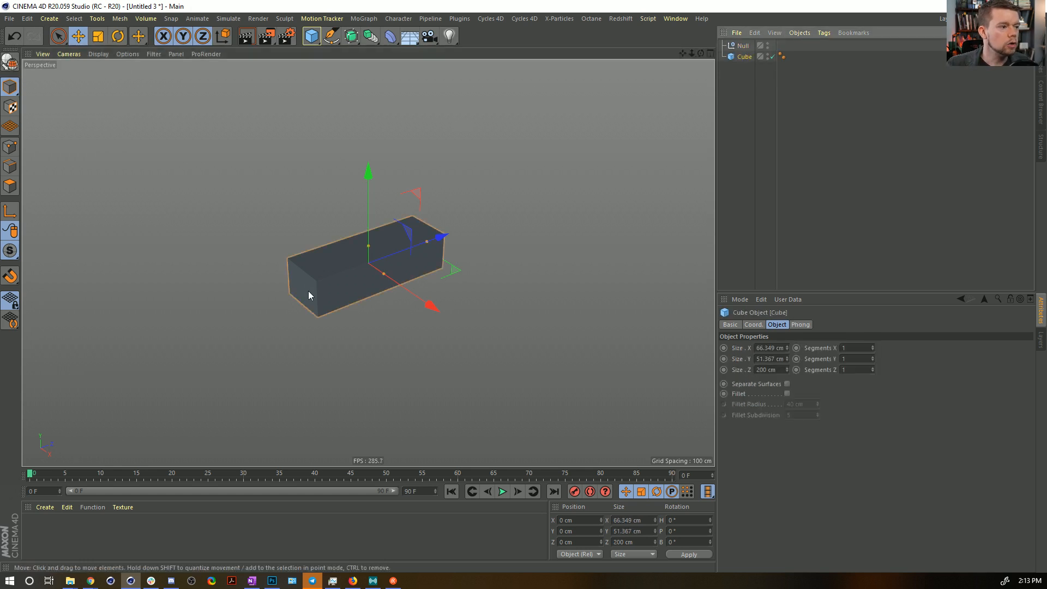
drag(443, 236, 499, 216)
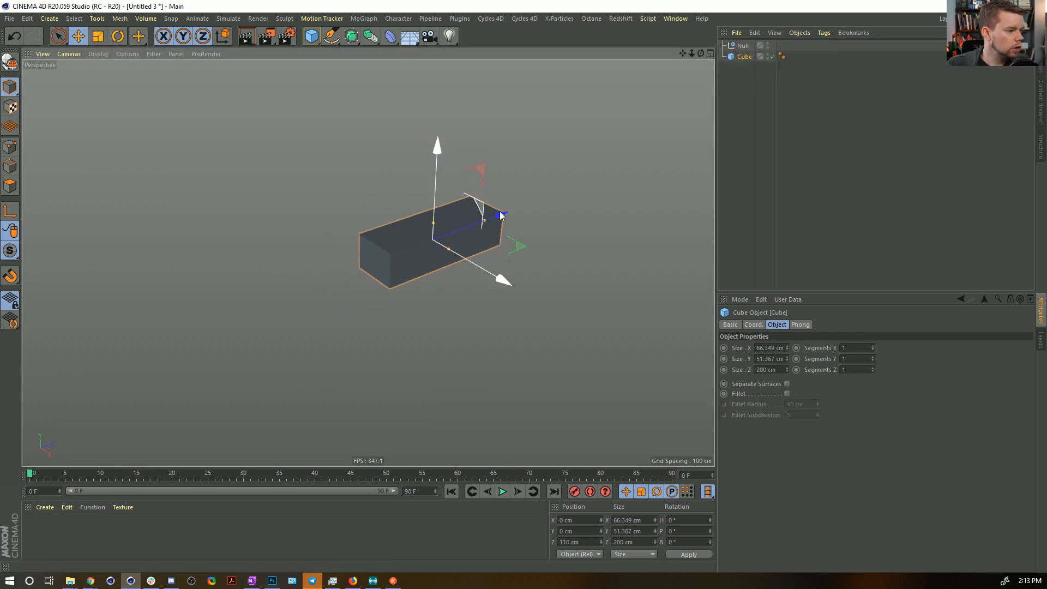
mouse_move(733, 57)
mouse_down()
mouse_move(743, 48)
mouse_move(751, 59)
mouse_up()
Duplicate the null-and-cube segment twice along Z, nesting each copy under the preceding cube to form a three-segment finger.
drag(440, 234, 555, 195)
ctrl+drag(752, 68, 760, 82)
drag(551, 198, 640, 145)
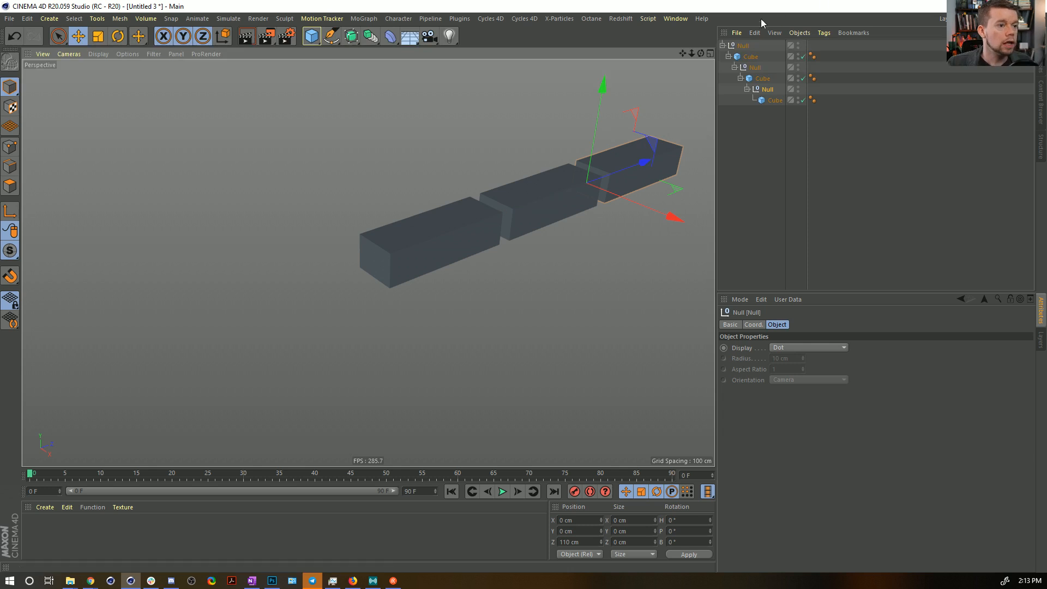
Add a palm cube, enlarge and flatten it to about 304 × 132 × 304 cm, and move it to the finger's base.
click(311, 36)
alt+drag(438, 164, 431, 196)
key(t)
drag(369, 180, 381, 235)
drag(271, 344, 525, 294)
key(e)
drag(444, 265, 381, 346)
drag(301, 244, 310, 276)
alt+right_drag(400, 269, 335, 290)
alt+drag(387, 303, 392, 346)
drag(434, 310, 454, 319)
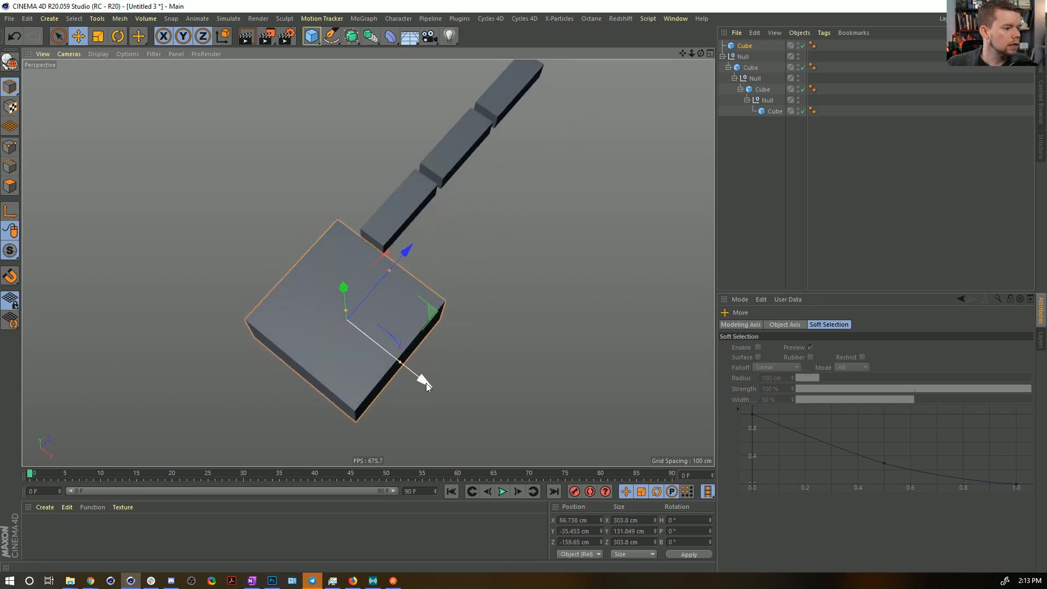
Scale the palm cube down and reposition it against the base of the finger.
key(t)
drag(551, 208, 489, 267)
key(e)
drag(432, 313, 447, 302)
Rename the finger's three nulls 1, 2 and 3 from base to tip.
click(742, 57)
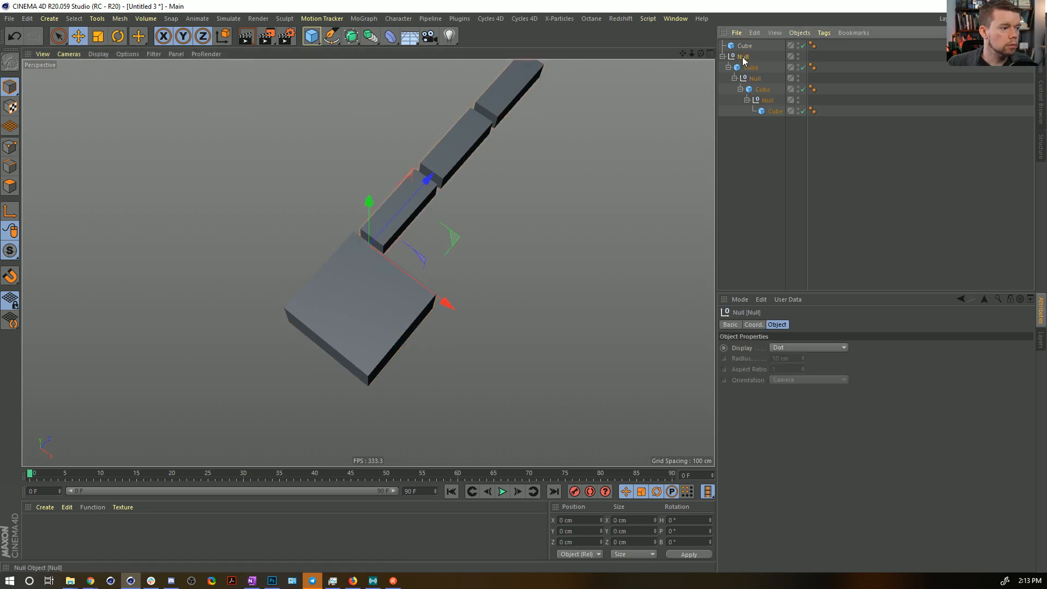
text(1)
key(Return)
double_click(755, 78)
text(2)
key(Return)
click(772, 101)
double_click(769, 100)
text(3)
key(Return)
Duplicate the finger hierarchy and place one finger beside the other at about 150 cm on X.
click(739, 56)
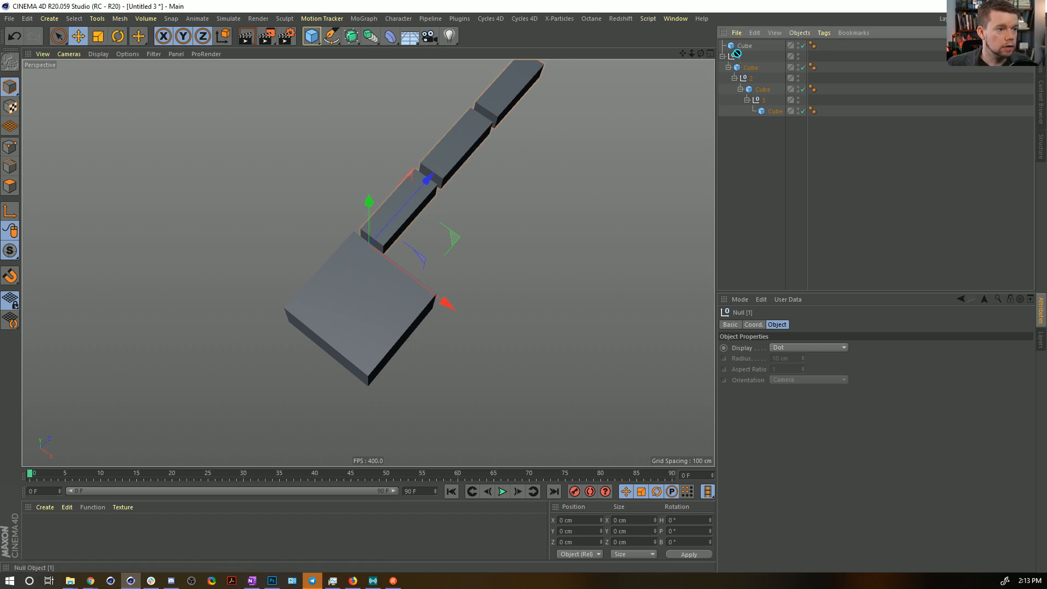
ctrl+drag(739, 56, 739, 54)
key(e)
drag(450, 304, 513, 334)
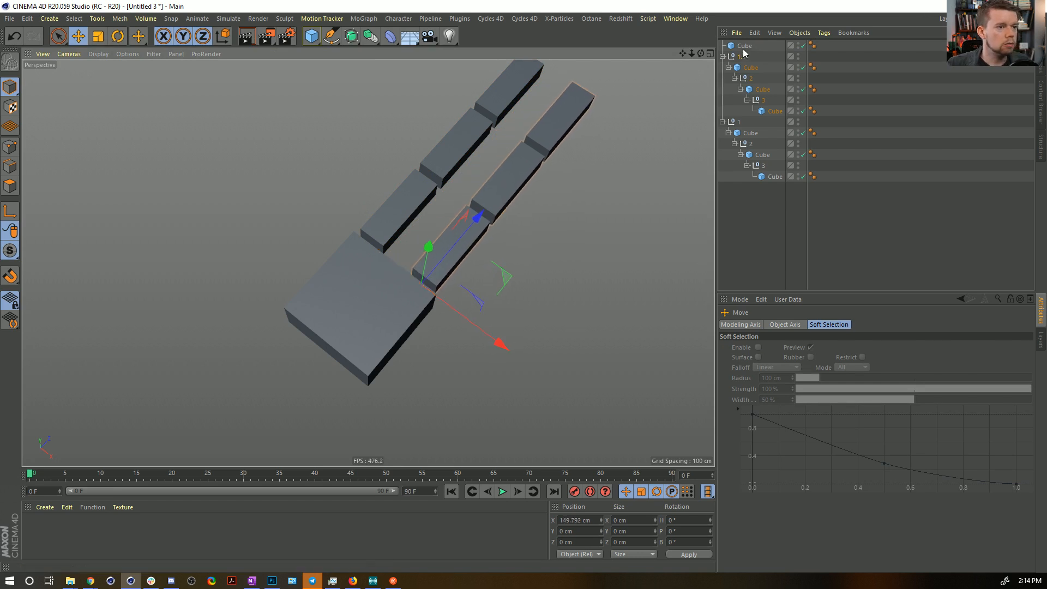
Duplicate the finger again as a smaller thumb beside the palm, turned to a heading of about -51°.
ctrl+drag(732, 127, 731, 185)
drag(454, 233, 526, 360)
key(r)
drag(457, 391, 435, 381)
key(t)
drag(627, 203, 509, 260)
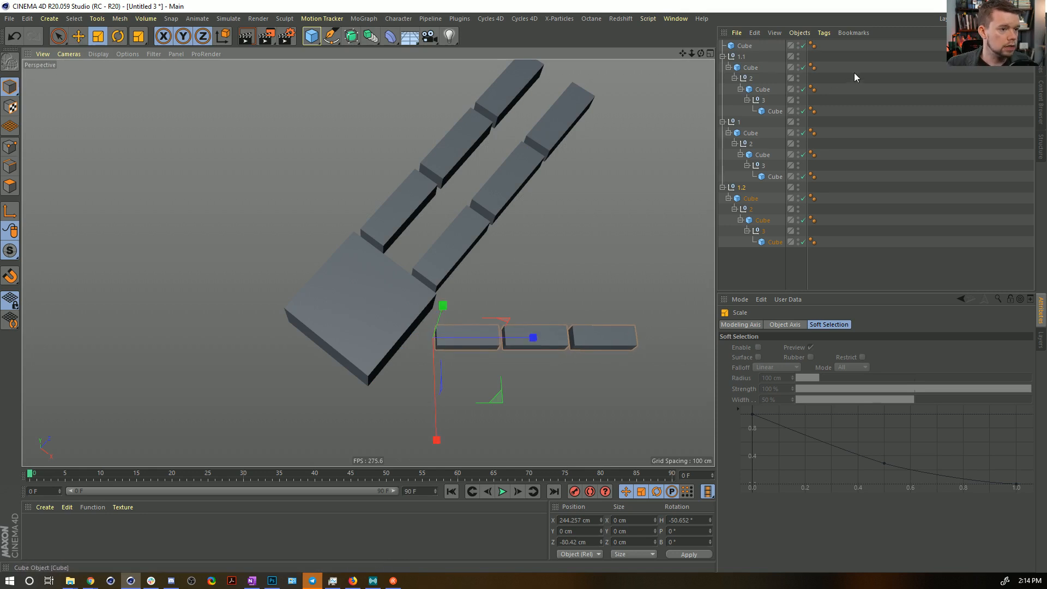
Thicken the thumb's three cubes to about 70 cm on X and 56 cm on Y.
click(751, 198)
ctrl+click(762, 220)
ctrl+click(774, 241)
drag(787, 349, 787, 335)
drag(787, 371, 787, 346)
key(ctrl+z)
Add a null and group the palm cube and all three finger hierarchies under it.
alt+drag(351, 177, 542, 197)
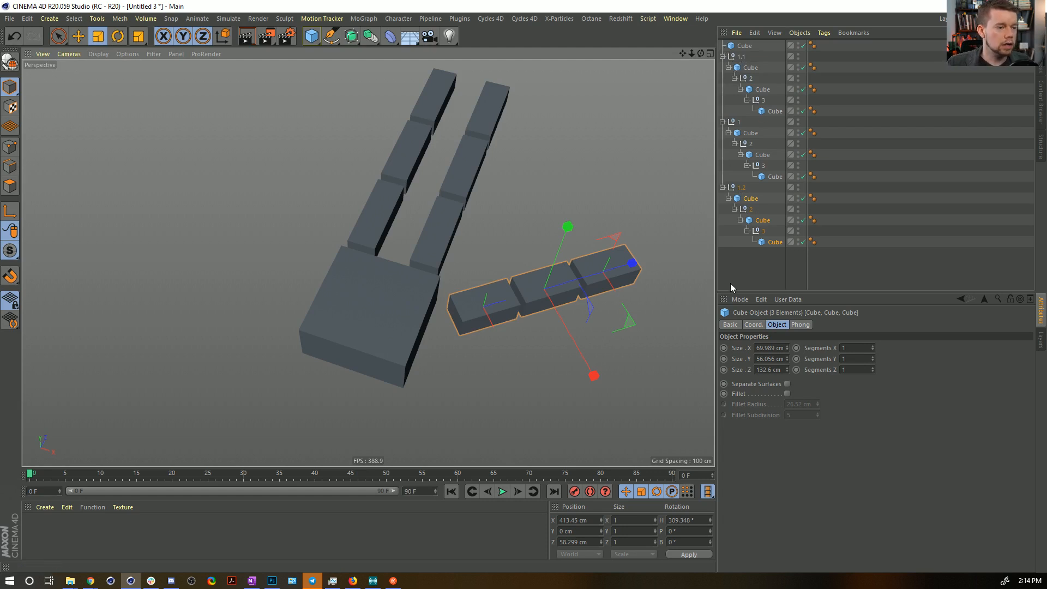
click(49, 19)
mouse_move(54, 35)
click(103, 40)
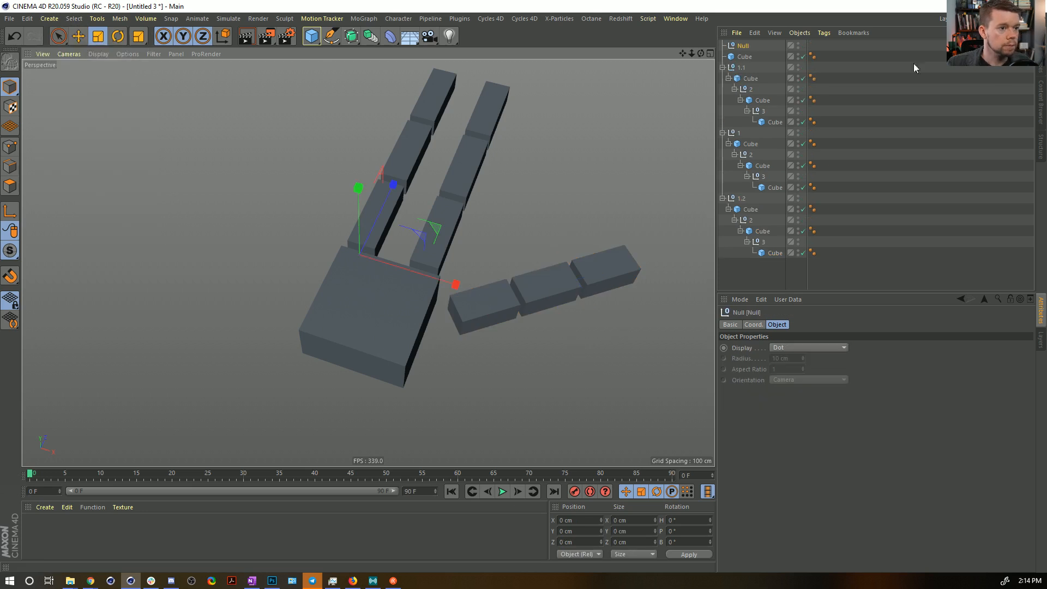
key(ctrl+a)
ctrl+click(741, 47)
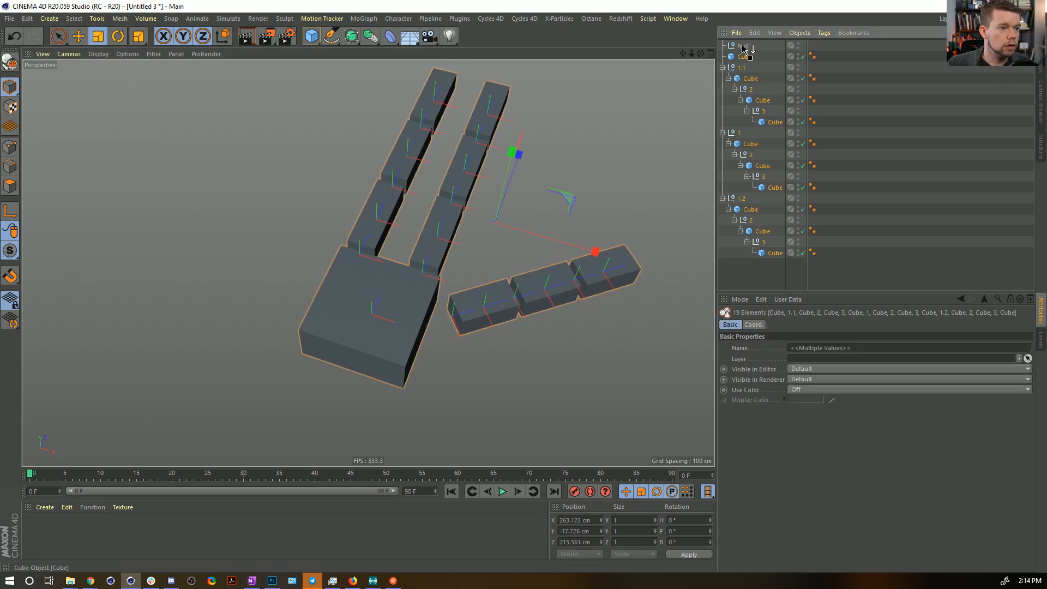
drag(743, 47, 746, 58)
Add the H, P and B rotation parameters of all nine finger-joint nulls to the keyframe selection.
click(748, 68)
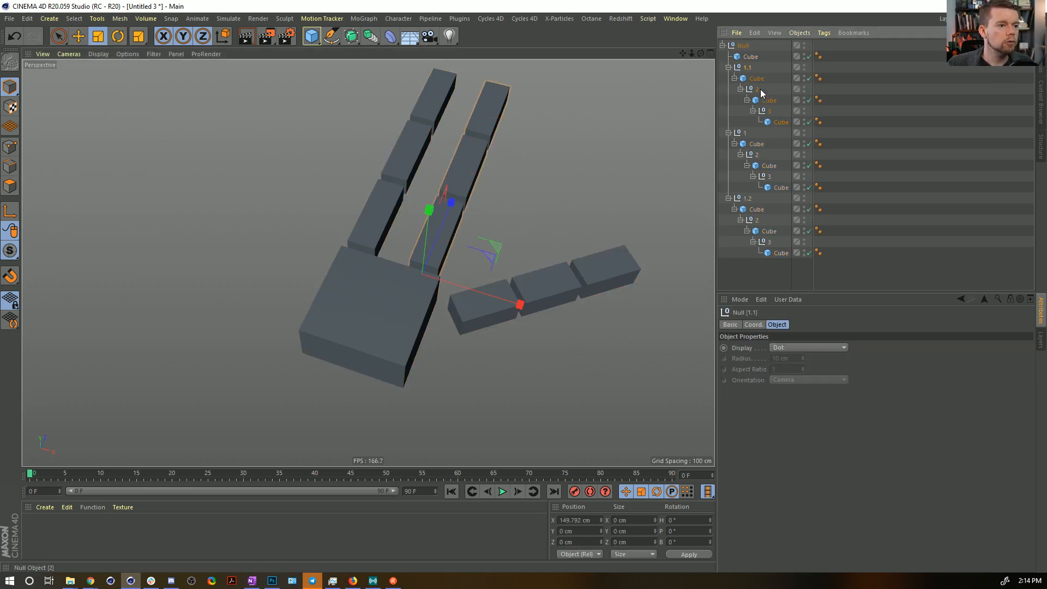
ctrl+click(752, 89)
ctrl+click(764, 112)
ctrl+click(743, 134)
ctrl+click(753, 155)
ctrl+click(749, 200)
ctrl+click(756, 221)
ctrl+click(770, 245)
alt+drag(624, 217, 447, 210)
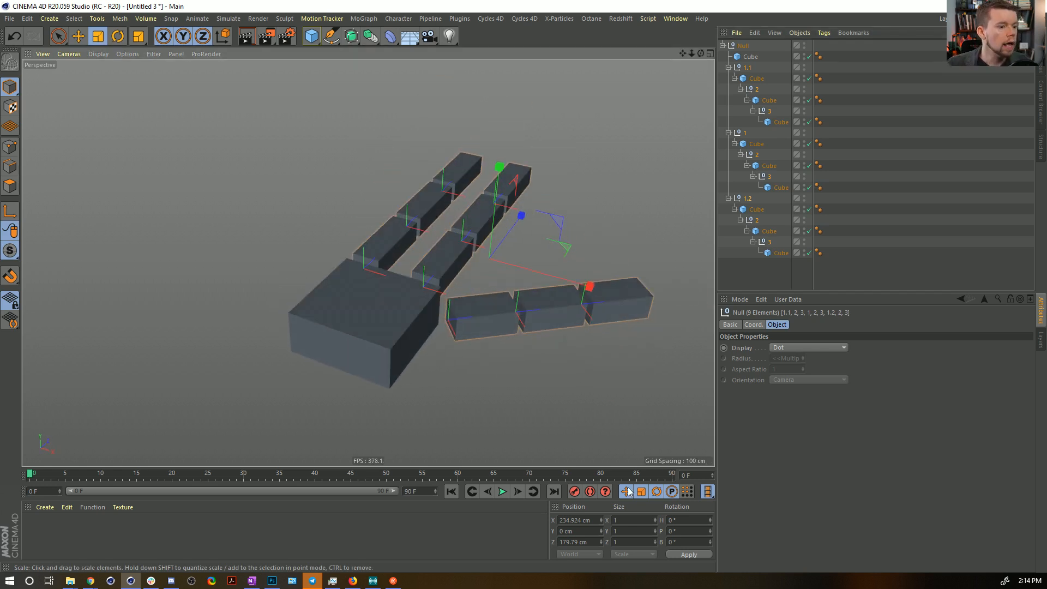
click(753, 325)
right_click(863, 360)
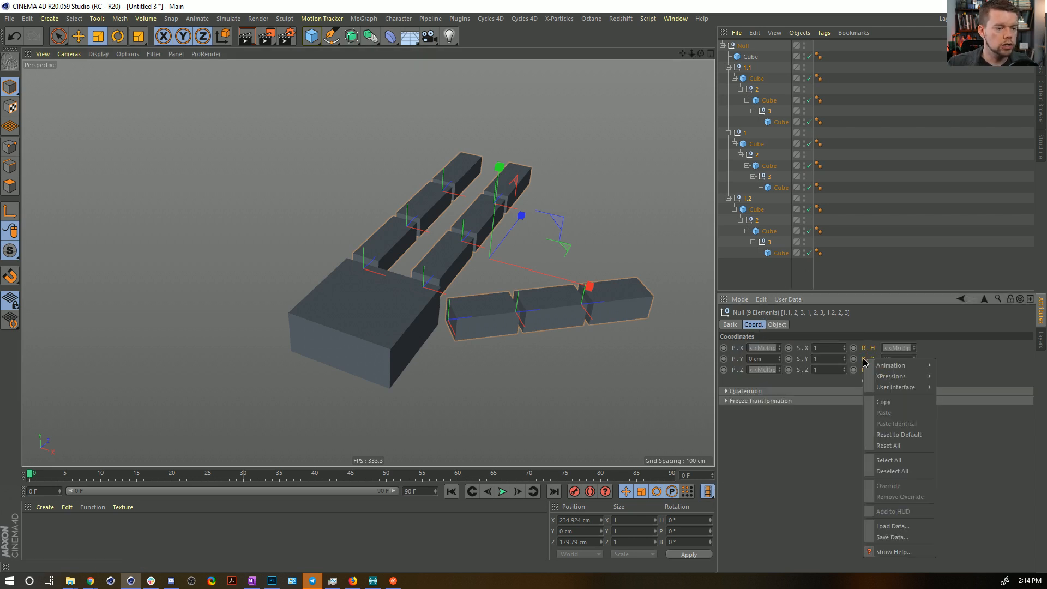
mouse_move(888, 367)
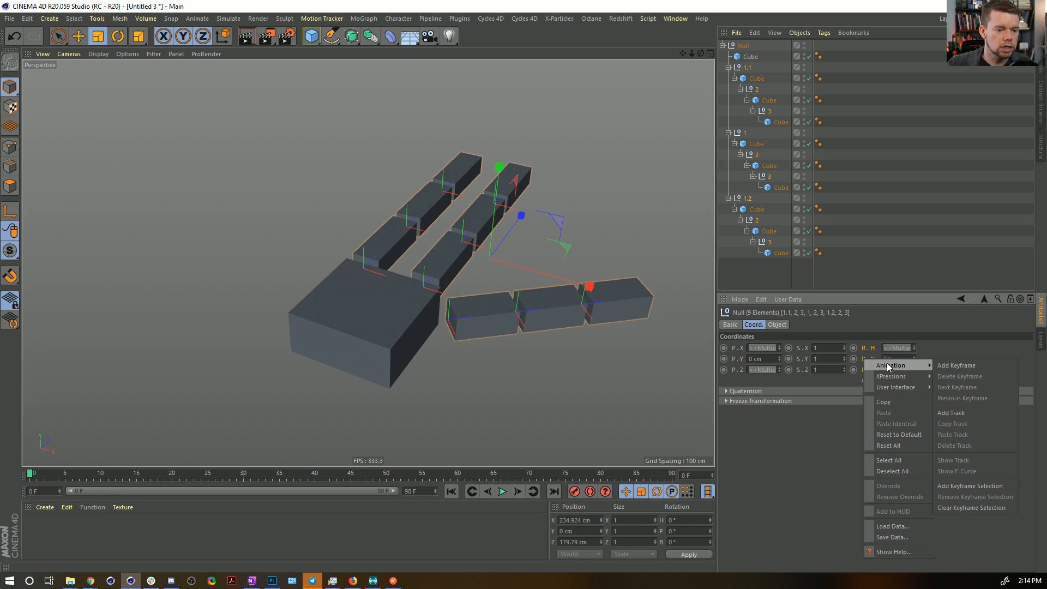
click(968, 486)
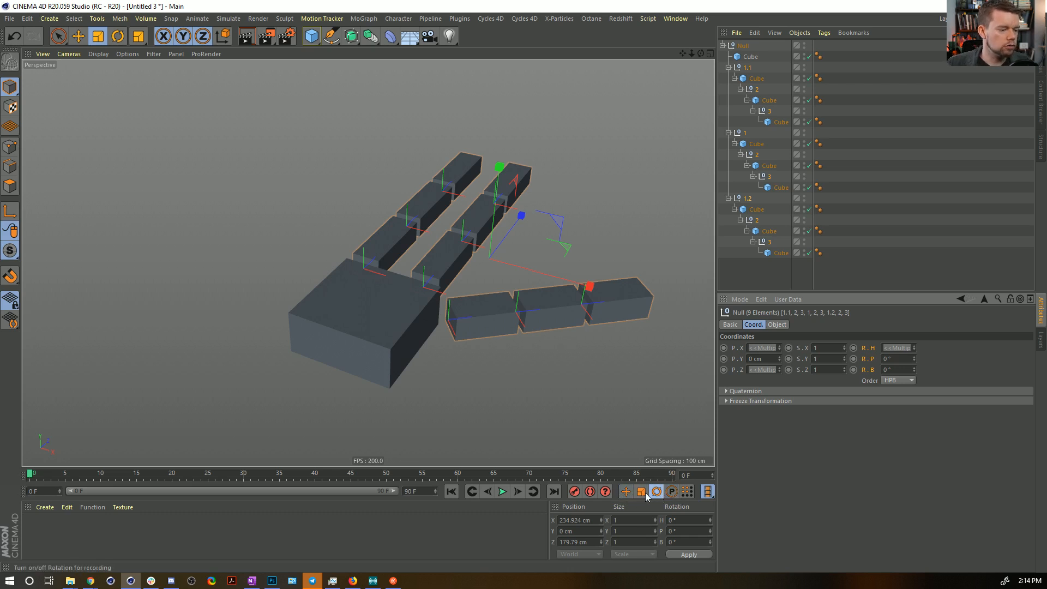
Enable autokeying and record rotation keyframes for the nine joint nulls at frames 0 and 90.
click(590, 492)
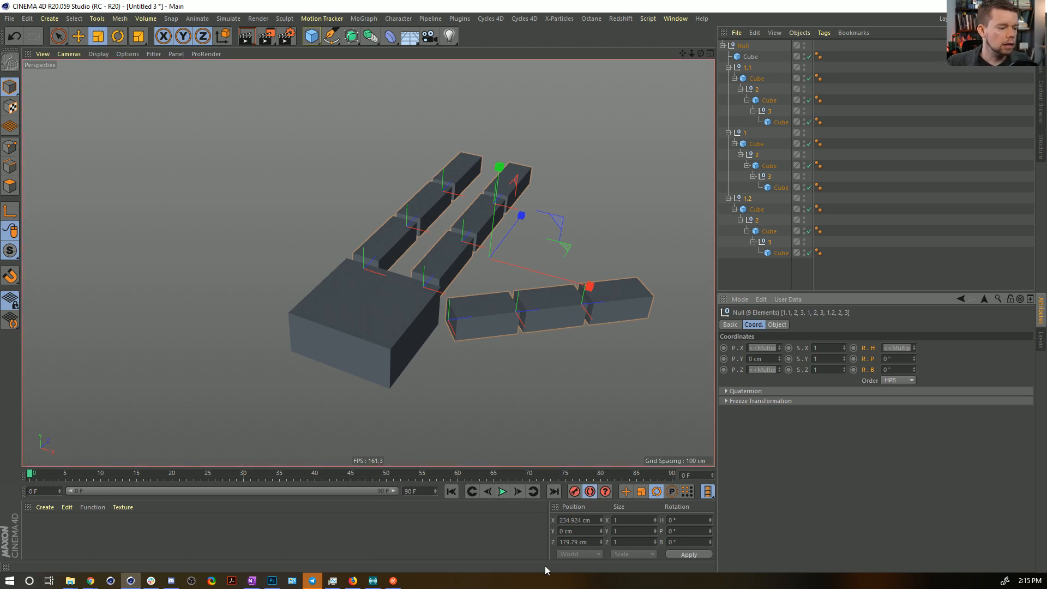
click(575, 492)
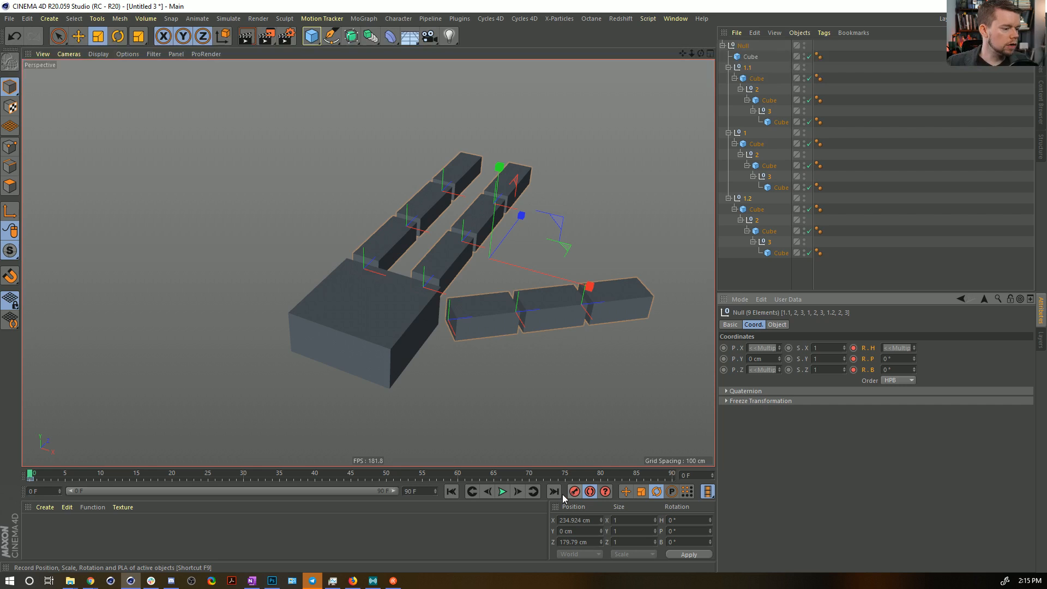
click(554, 492)
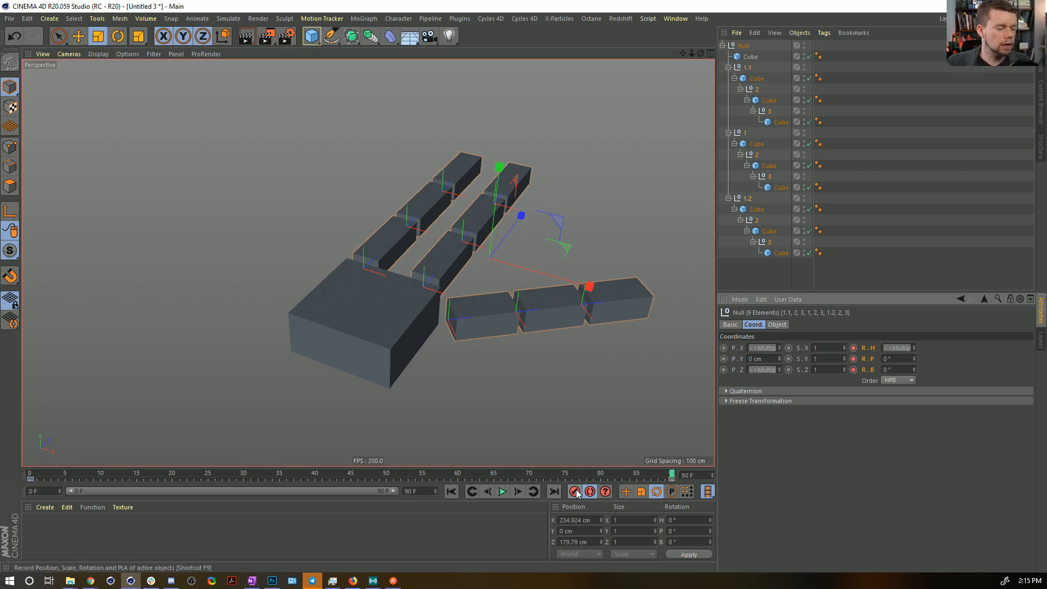
At frame 15, curl the 1.1 finger by rotating its joints, pitching its base null to about -22°.
drag(537, 473, 392, 467)
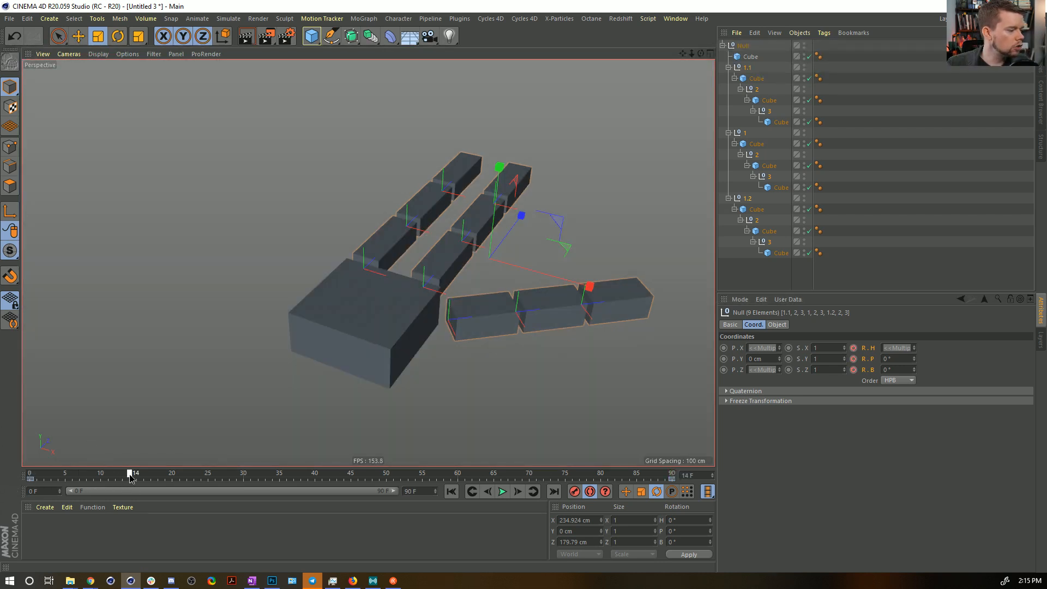
click(747, 67)
key(r)
drag(405, 268, 484, 247)
click(758, 89)
click(768, 111)
alt+drag(433, 279, 369, 272)
click(747, 67)
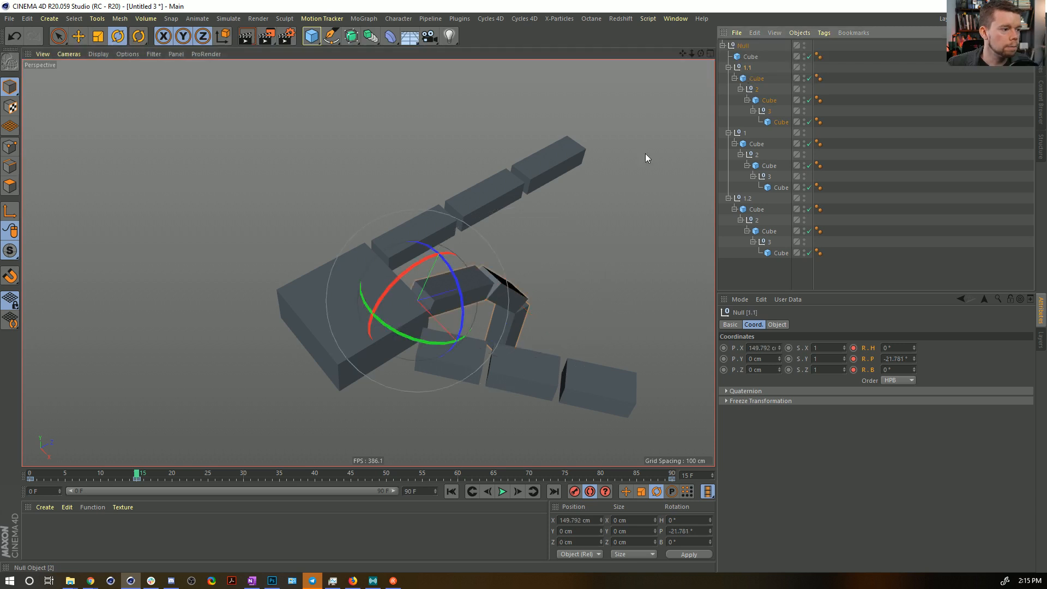
drag(410, 342, 475, 310)
Rotate finger 1's base to a heading of about 13.6° and pitch its second and third joints to about -9.2° and -28.5°.
click(744, 134)
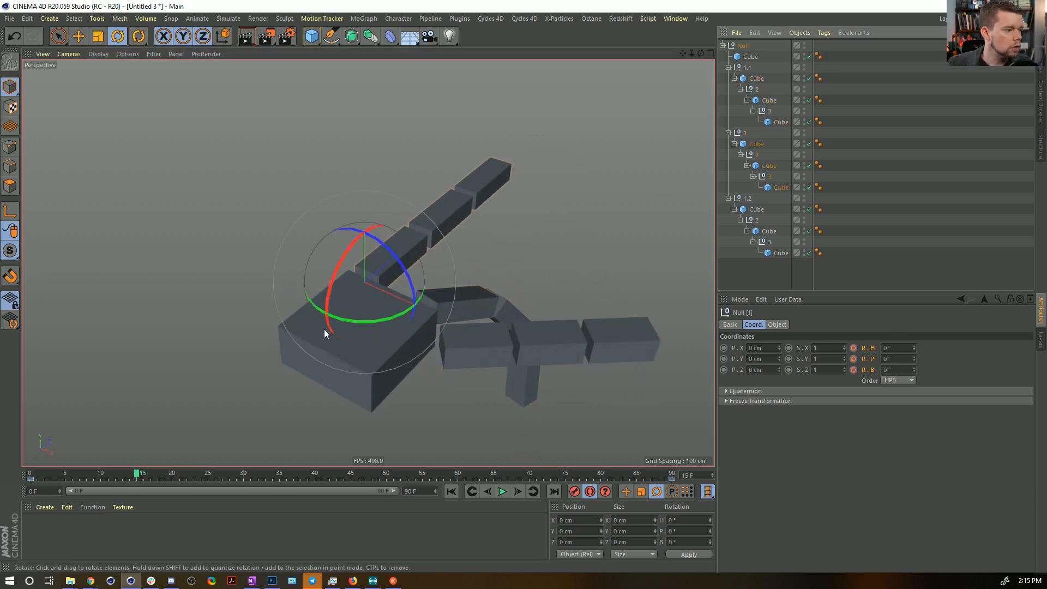
drag(356, 323, 456, 289)
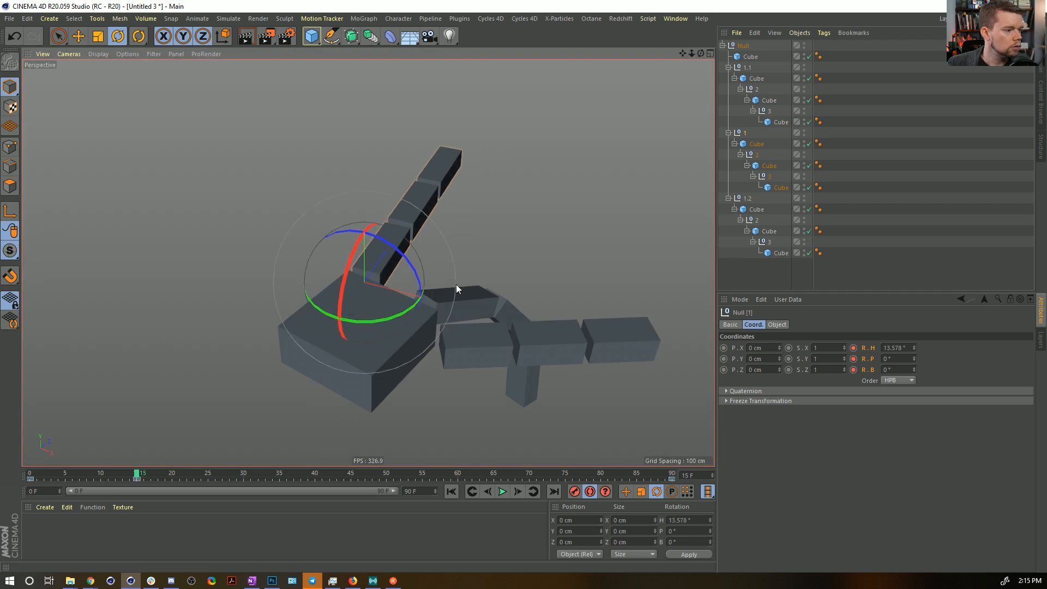
click(757, 155)
drag(383, 222, 382, 202)
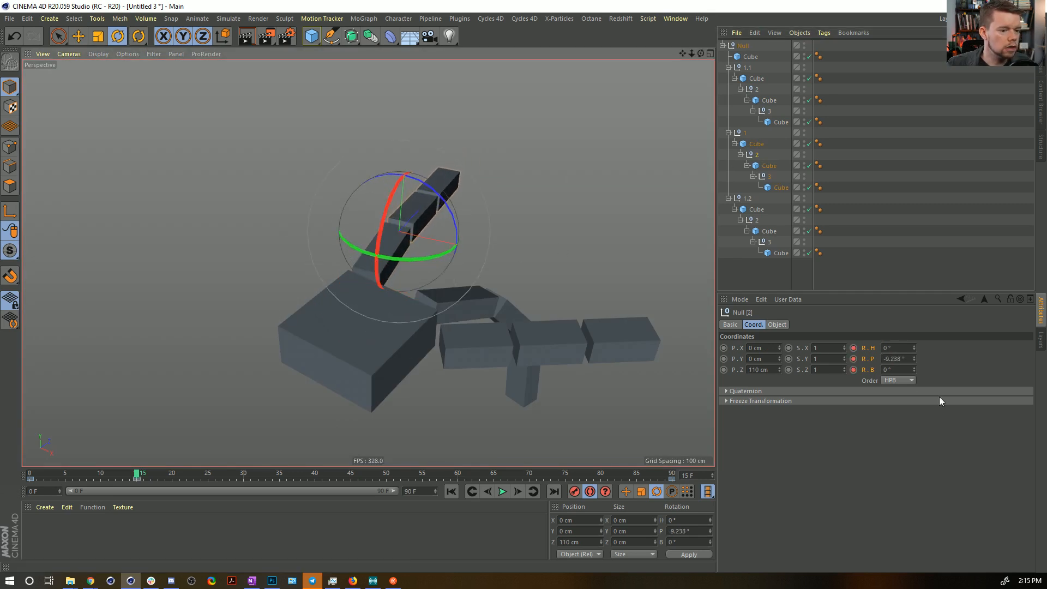
click(766, 176)
drag(427, 166, 419, 193)
alt+drag(485, 226, 493, 238)
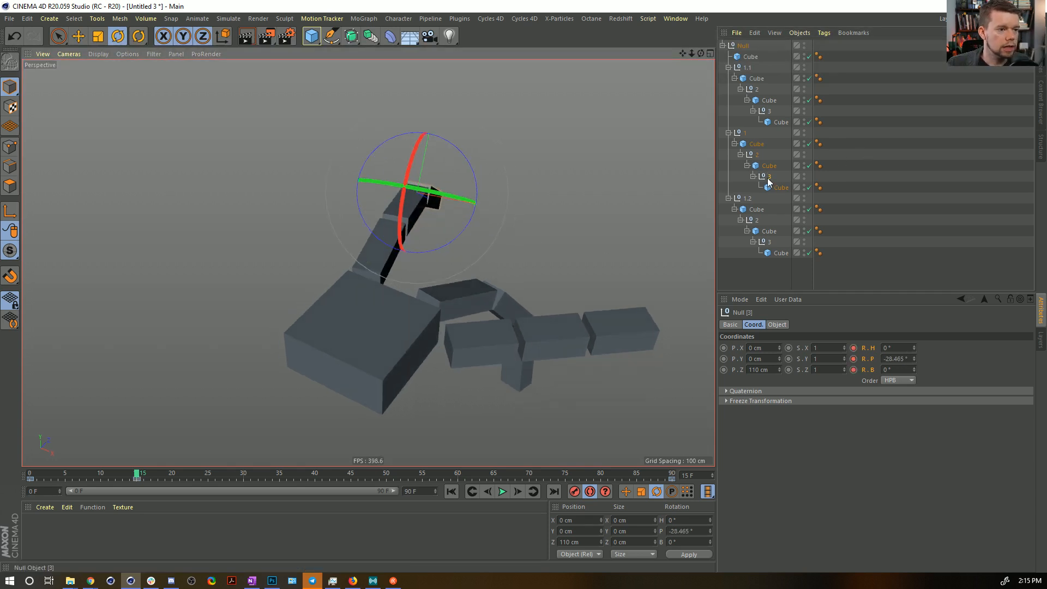
Rotate the thumb's base null 1.2 and pitch its second and third joints to about -24° and -5.9°.
click(746, 198)
drag(437, 305, 494, 355)
click(755, 223)
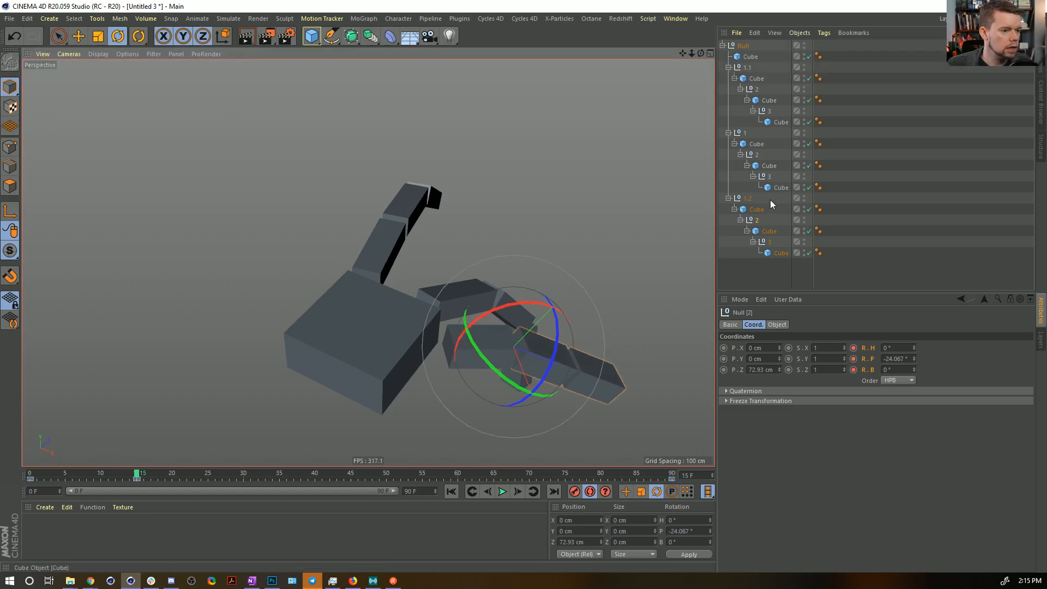
click(770, 241)
drag(547, 332, 556, 347)
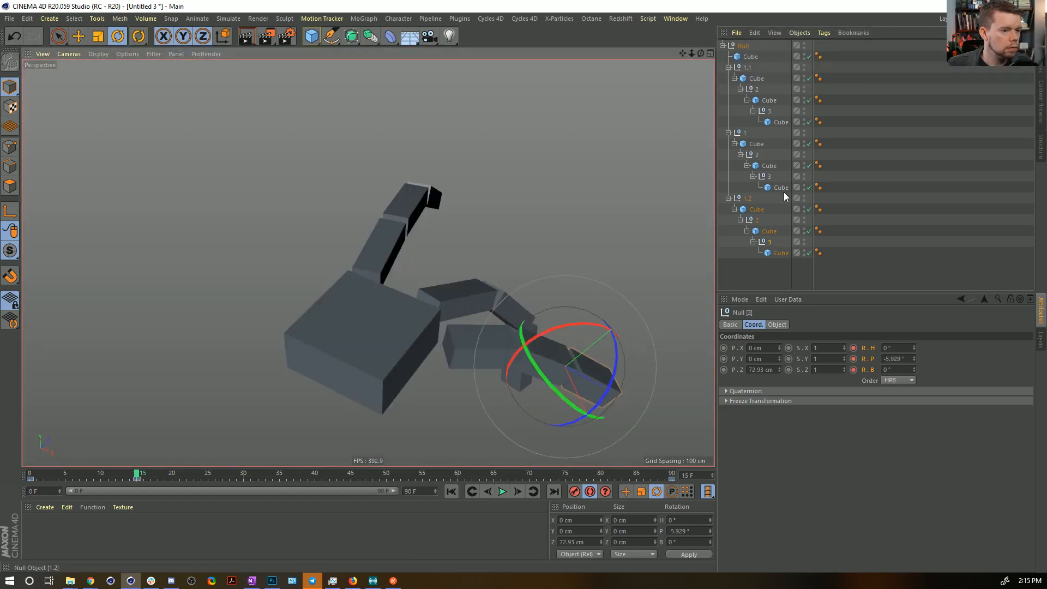
At frame 15, rotate the thumb's base null 1.2 to a pitch of about -7.7° and a bank of about 29.2°.
click(746, 201)
drag(461, 318, 463, 349)
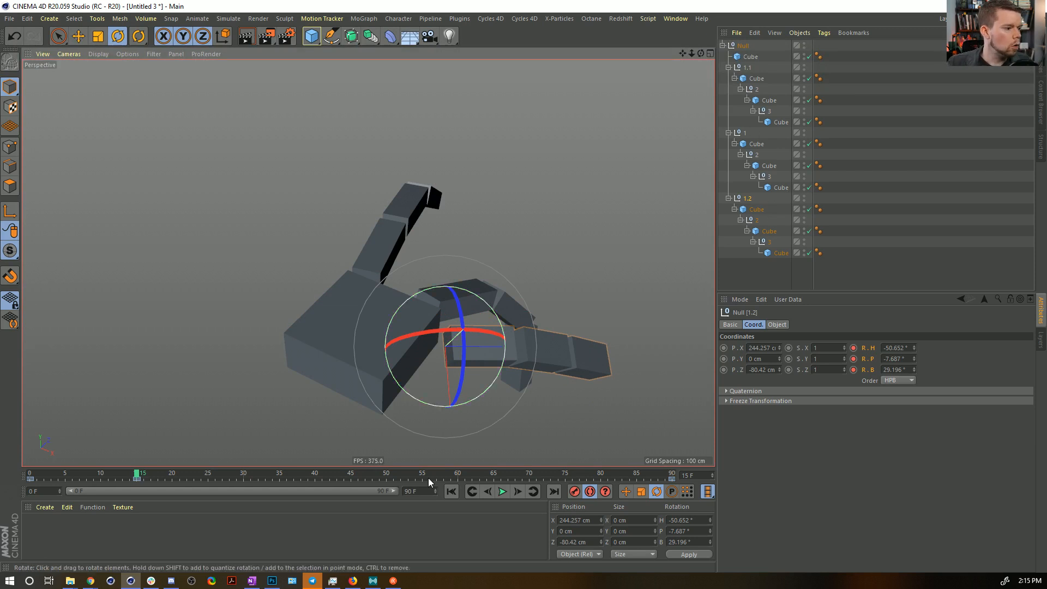
At frame 40, set the pitch of all six joint nulls of fingers 1.1 and 1 to -115°.
drag(180, 476, 317, 476)
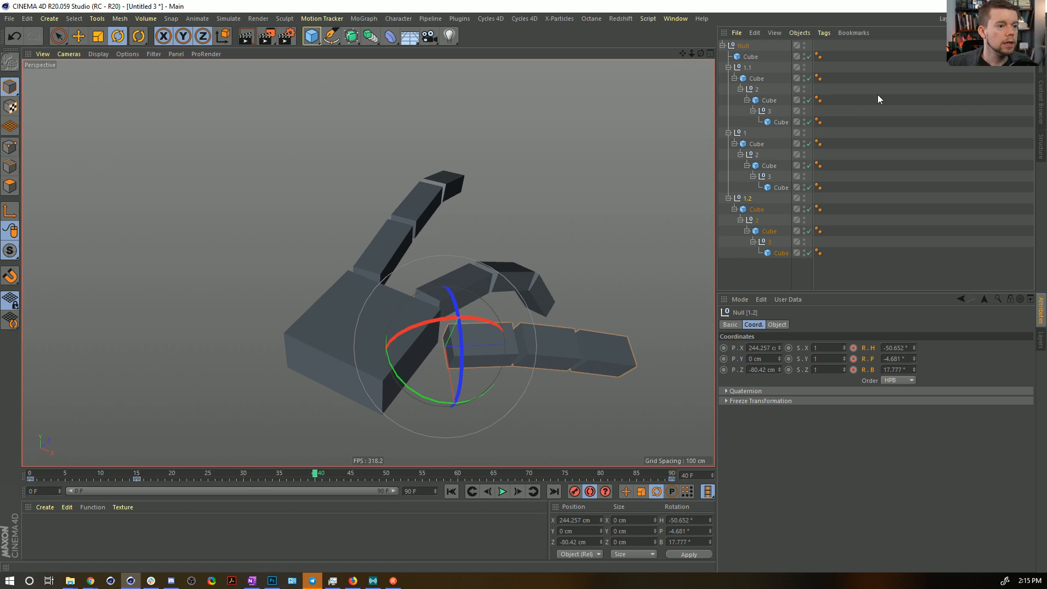
click(746, 69)
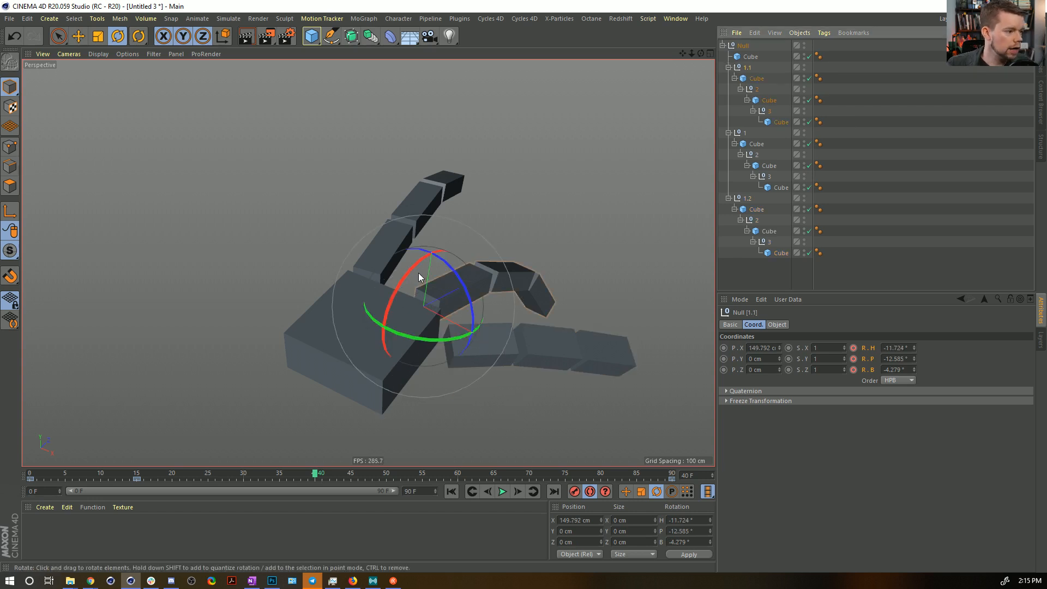
ctrl+click(755, 88)
ctrl+click(769, 111)
ctrl+click(744, 133)
ctrl+click(756, 154)
ctrl+click(765, 177)
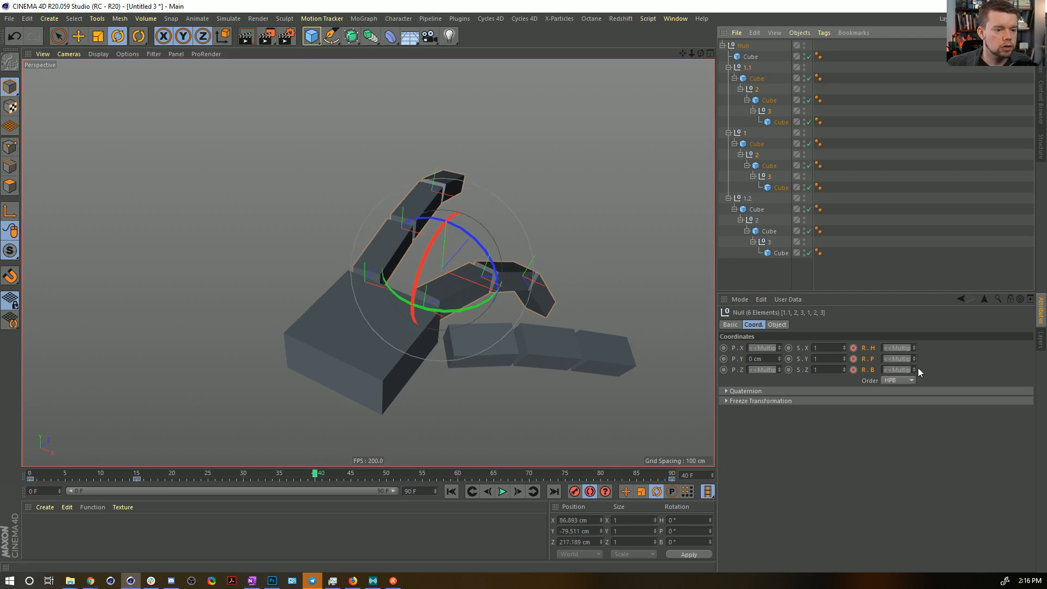
drag(913, 358, 913, 406)
drag(914, 359, 913, 368)
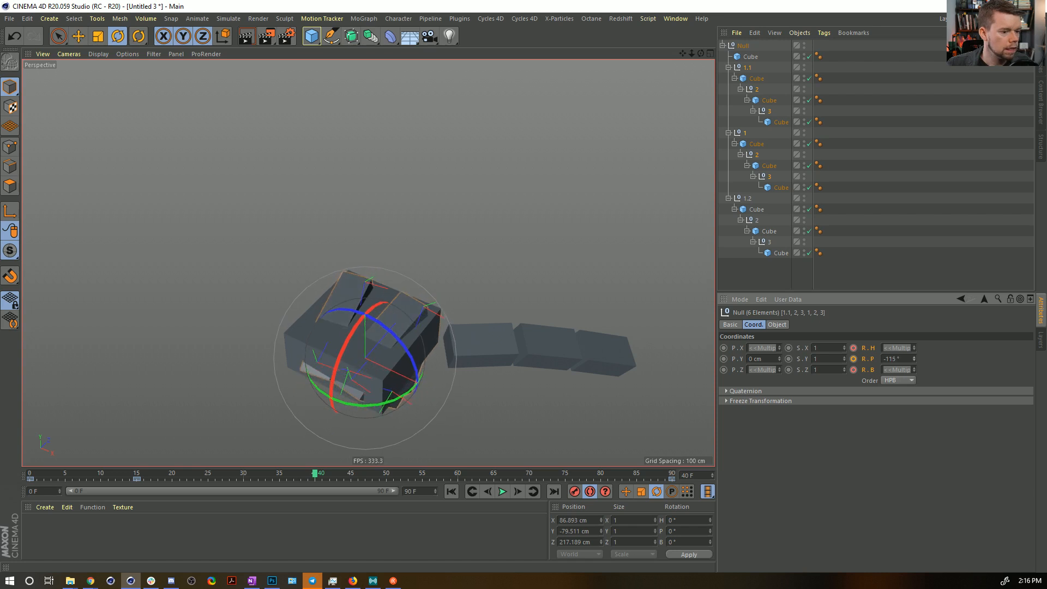
Set the pitch of base nulls 1 and 1.1 to -7° and of both fingers' third joints to about -86°.
click(745, 134)
ctrl+click(746, 68)
drag(912, 359, 912, 301)
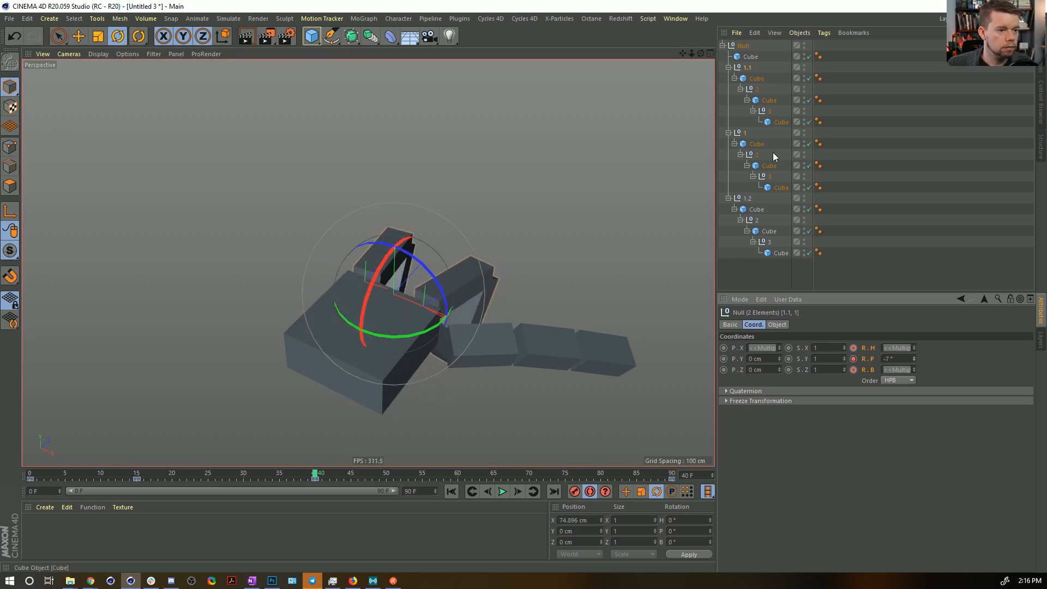
click(760, 114)
ctrl+click(769, 176)
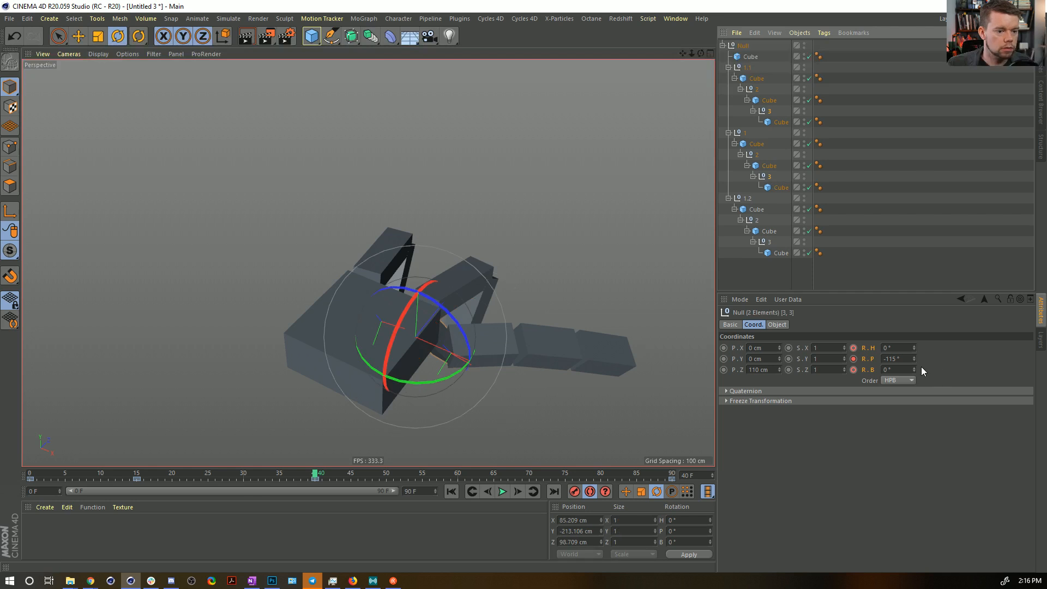
drag(914, 361, 914, 354)
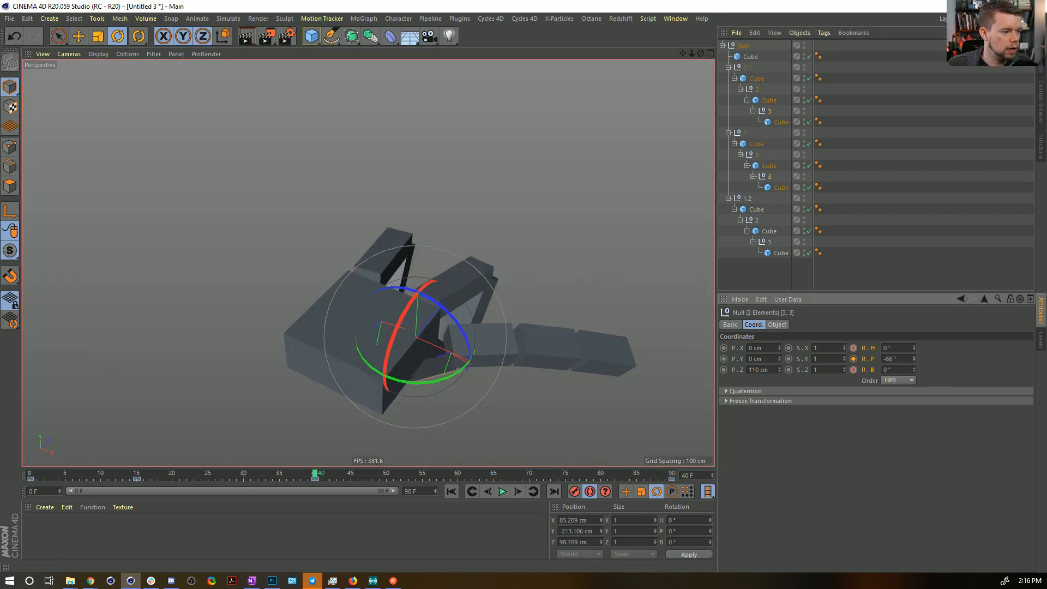
Set the pitch of the thumb's second and third joint nulls to -67° at frame 40.
click(756, 219)
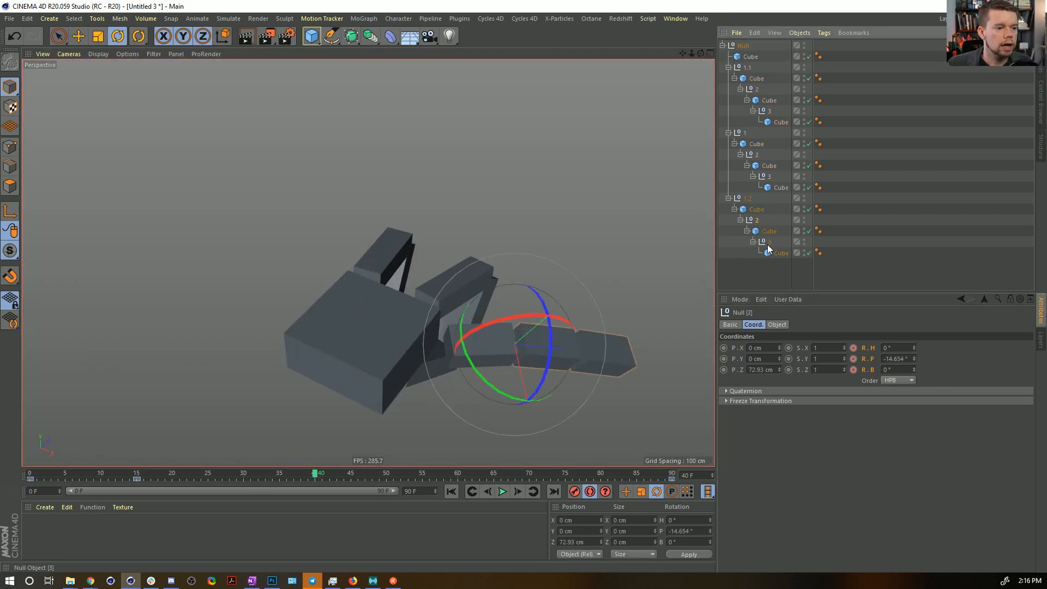
ctrl+click(769, 242)
drag(915, 359, 914, 368)
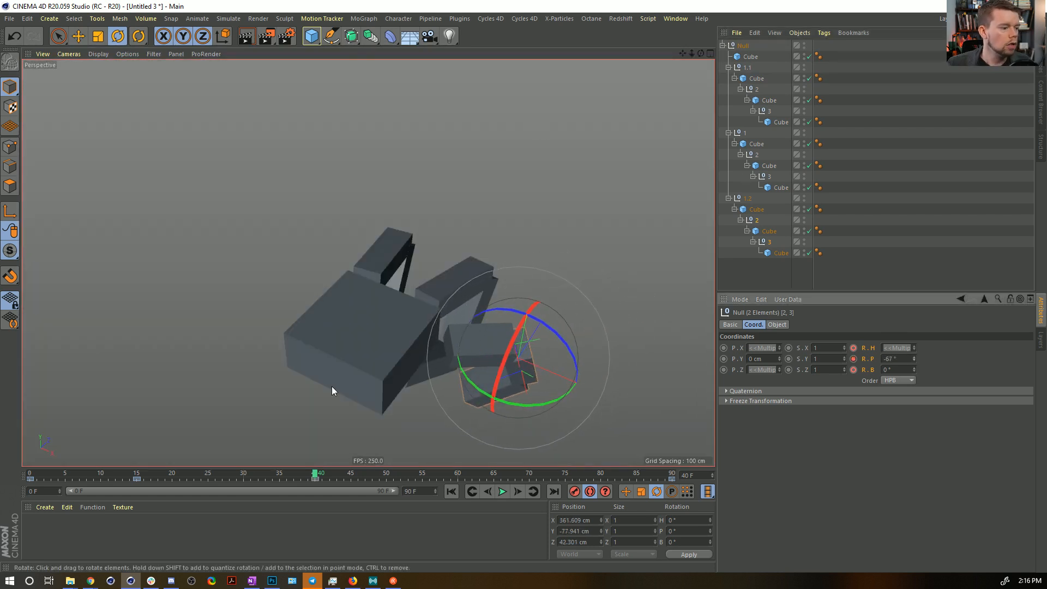
click(737, 198)
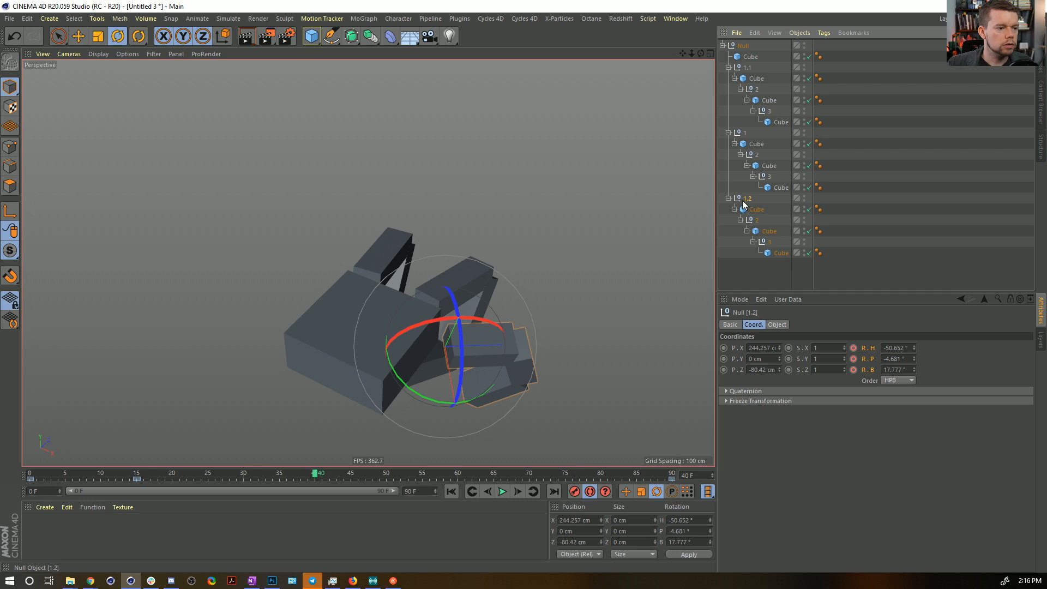
drag(329, 471, 689, 478)
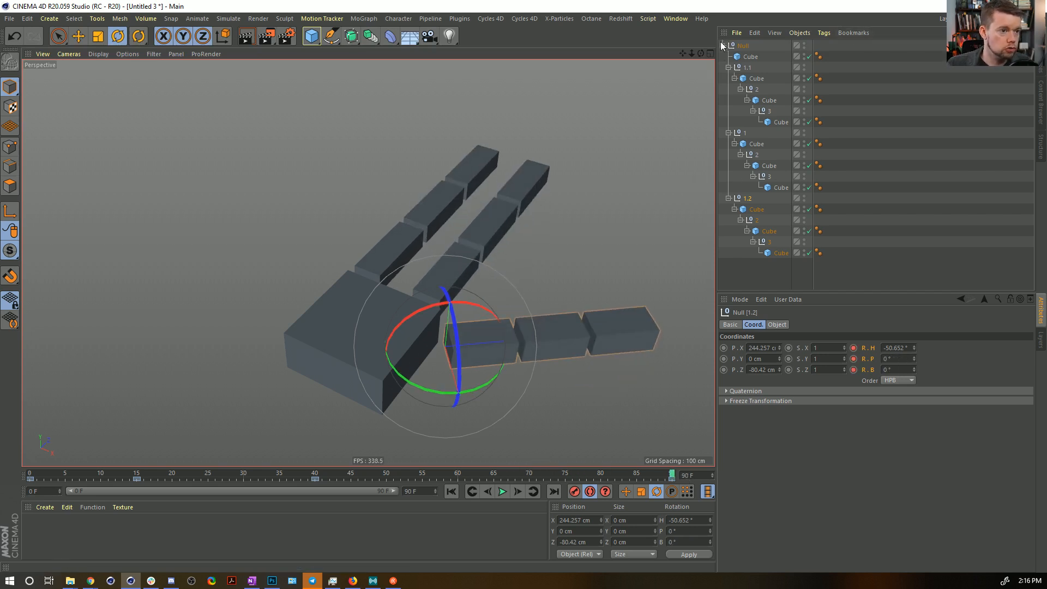
drag(315, 480, 454, 483)
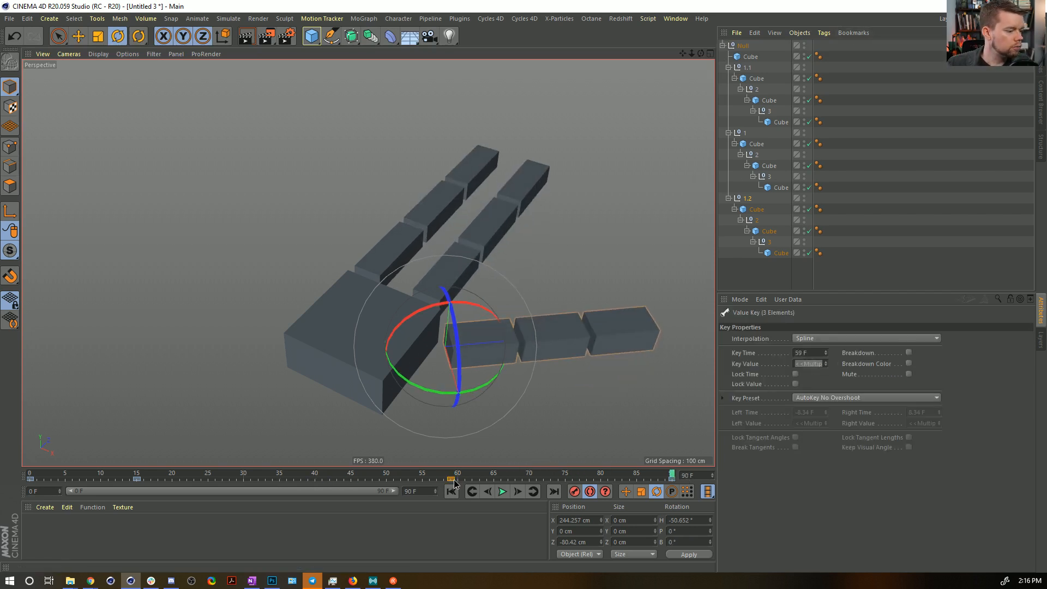
key(ctrl+z)
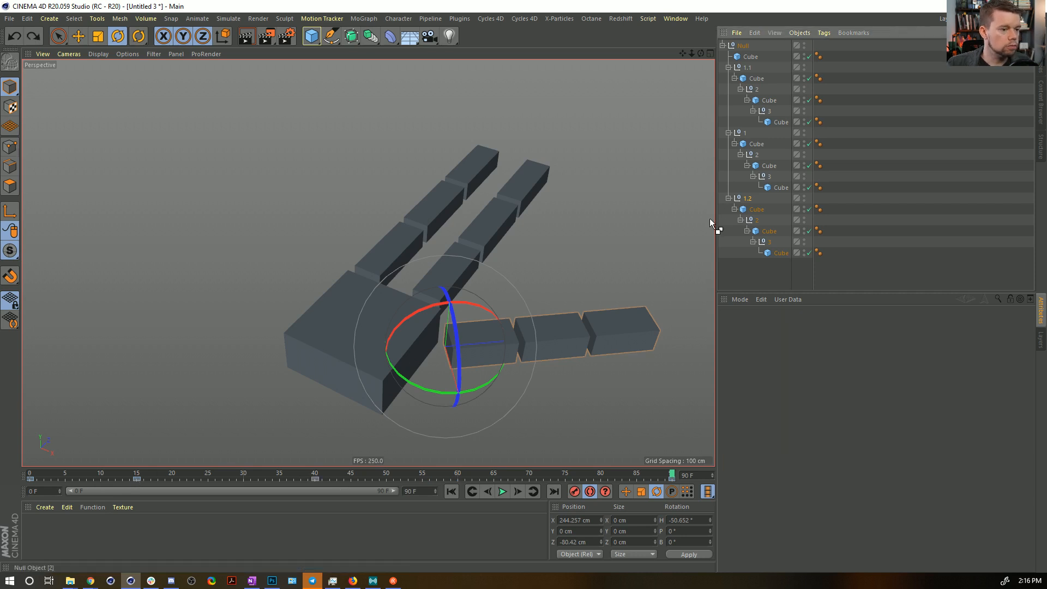
For all objects, stretch the keyframe range so the keys at frames 15 and 40 move to about frames 22 and 59.
drag(795, 261, 769, 41)
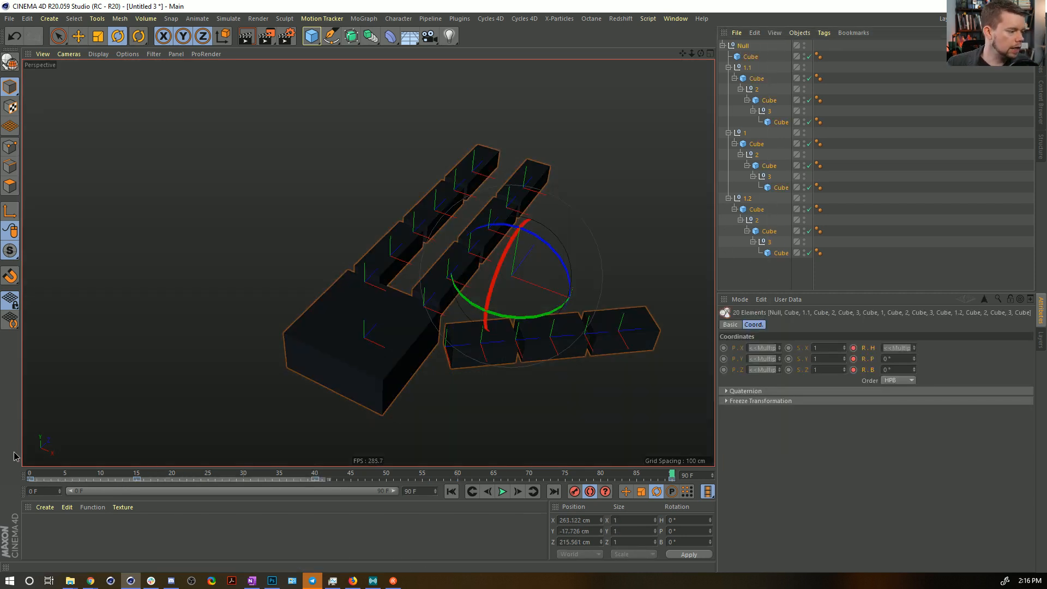
drag(14, 456, 14, 457)
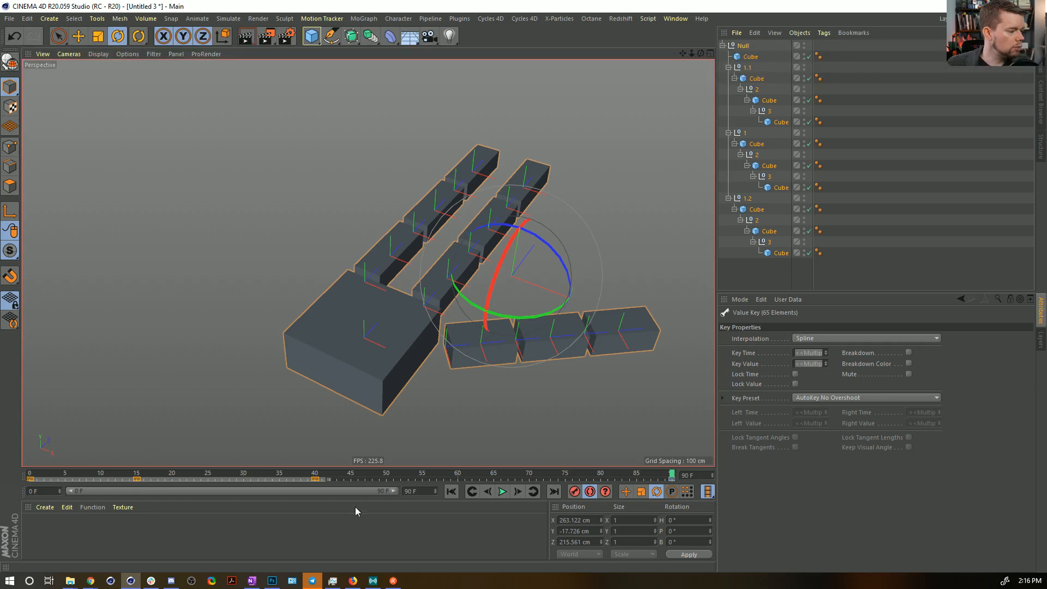
drag(332, 485, 483, 485)
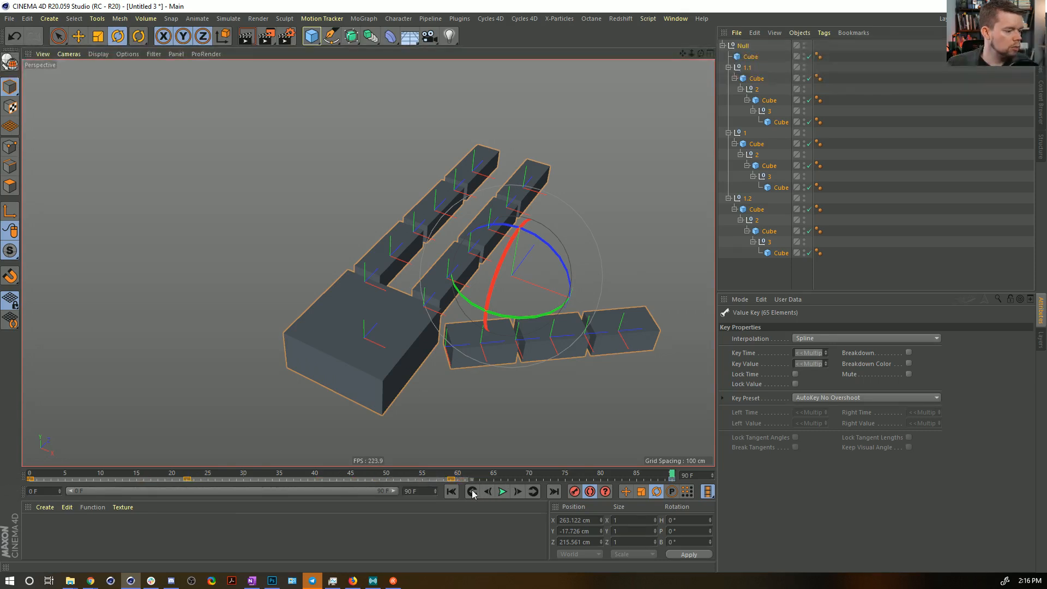
click(865, 145)
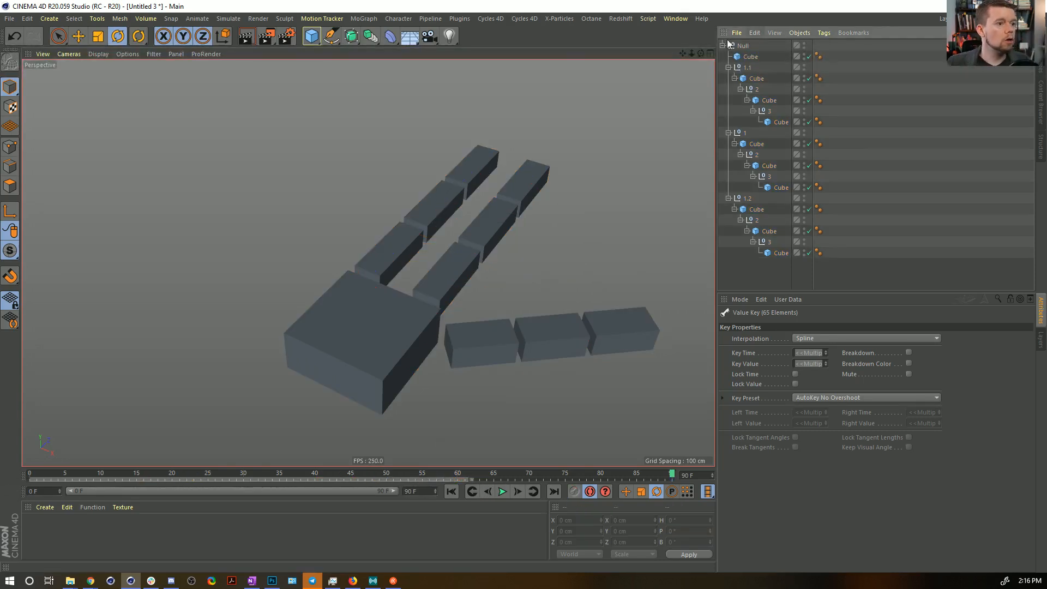
Return to frame 0, add a Floor object and lower it beneath the hand.
click(452, 492)
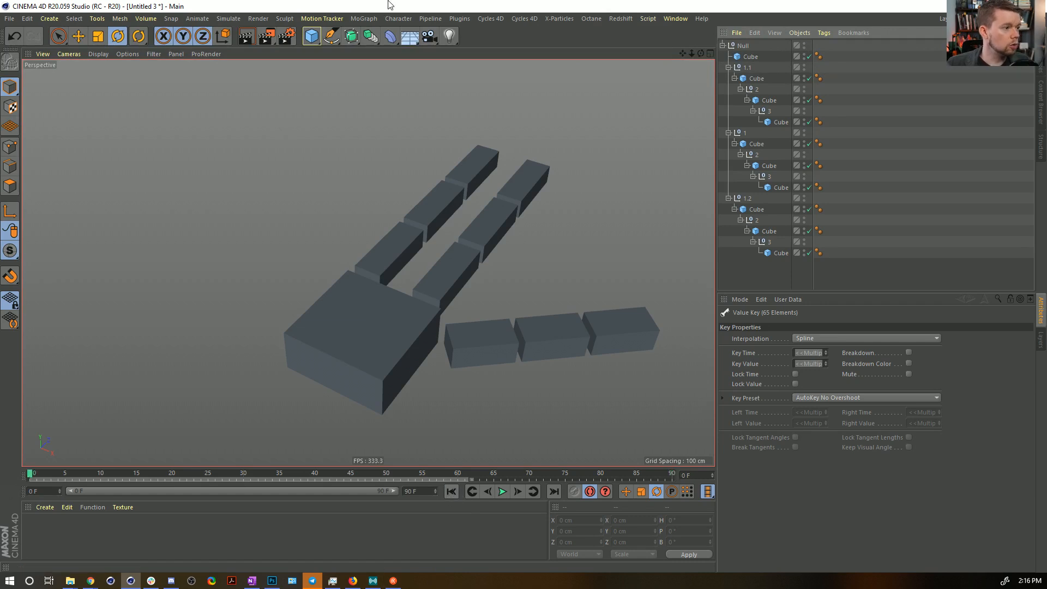
drag(410, 36, 450, 52)
alt+drag(458, 194, 413, 164)
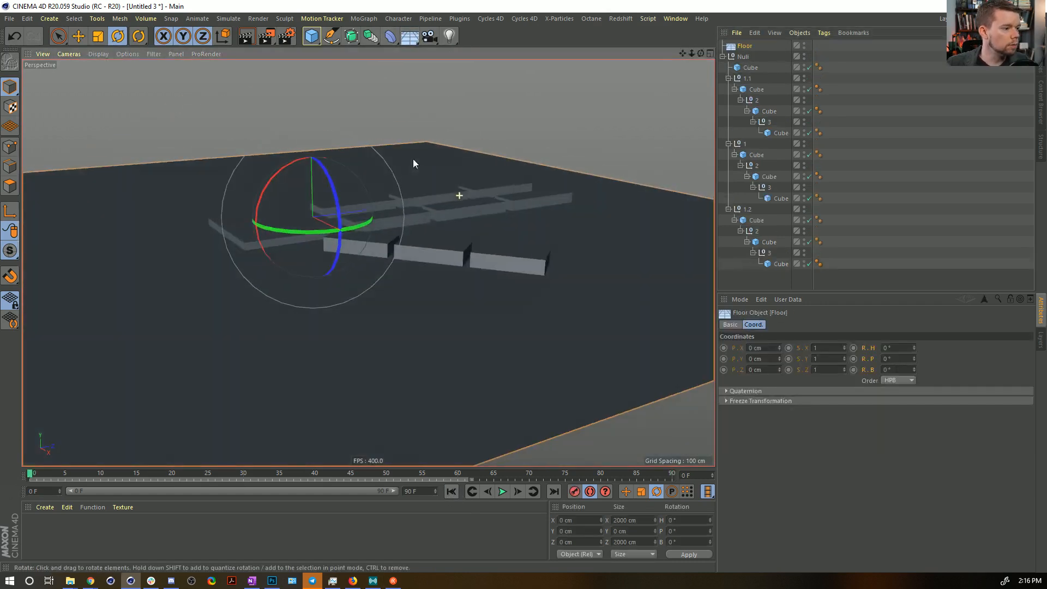
key(e)
drag(311, 130, 312, 181)
Apply a new material to the hand's parent null and rename that null Hand.
double_click(37, 530)
drag(747, 60, 745, 57)
double_click(745, 57)
text(Ha)
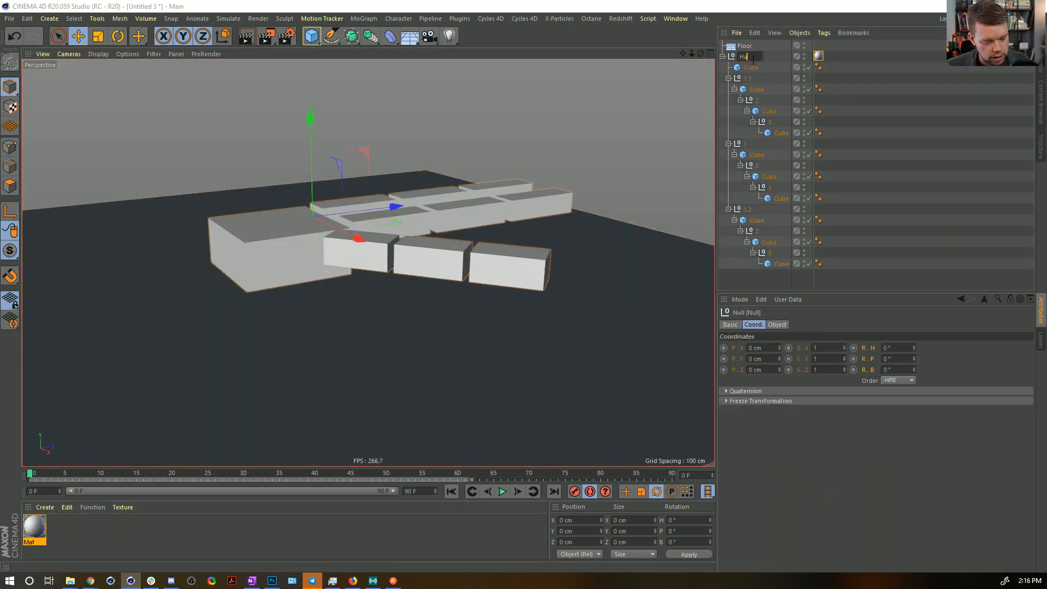
text(nd)
key(Return)
Toggle SSAO for the perspective view, with the hand seen from higher above.
alt+drag(429, 178, 438, 240)
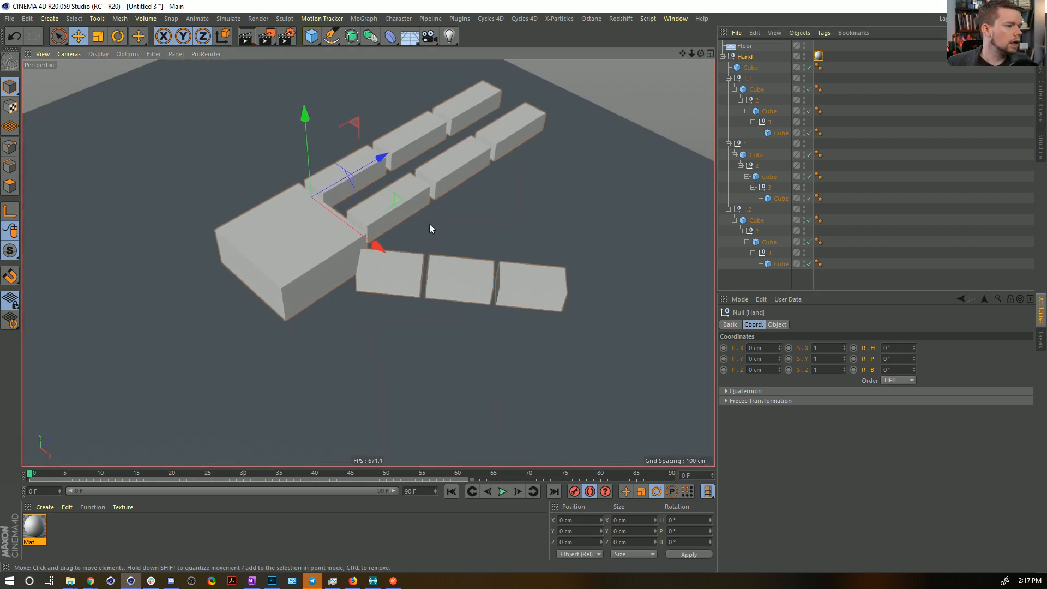
click(127, 53)
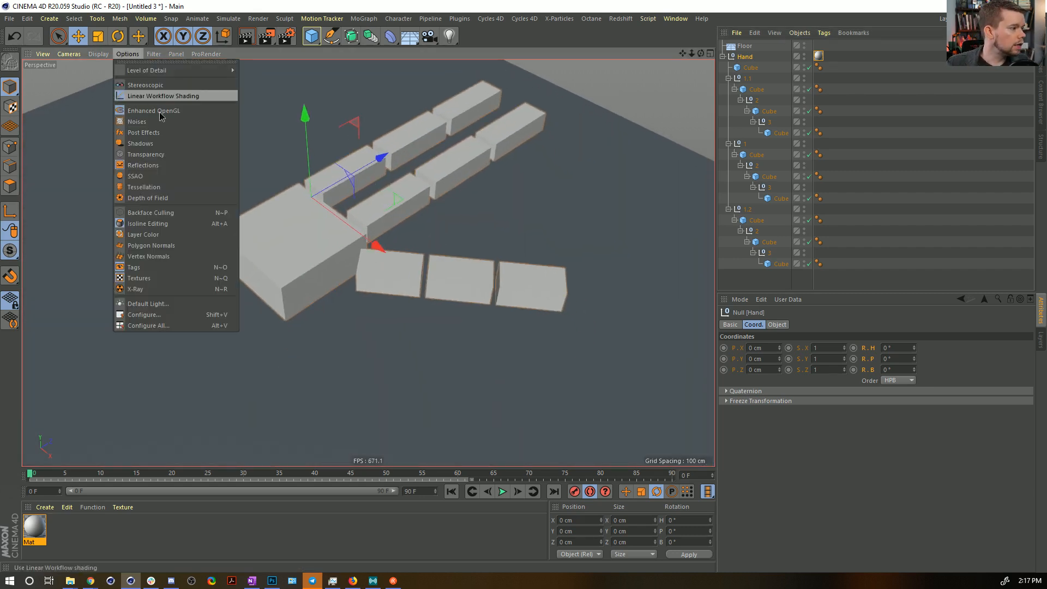
click(189, 179)
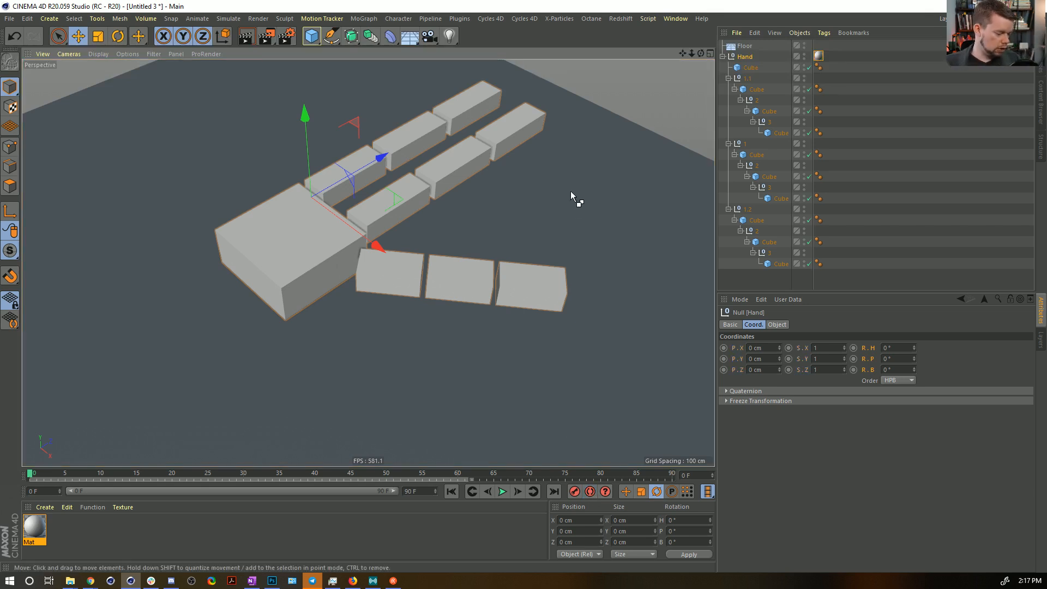
Save the scene as [1a]HandDynamicInaBag.c4d in the Episode10 SceneFiles folder.
key(ctrl+s)
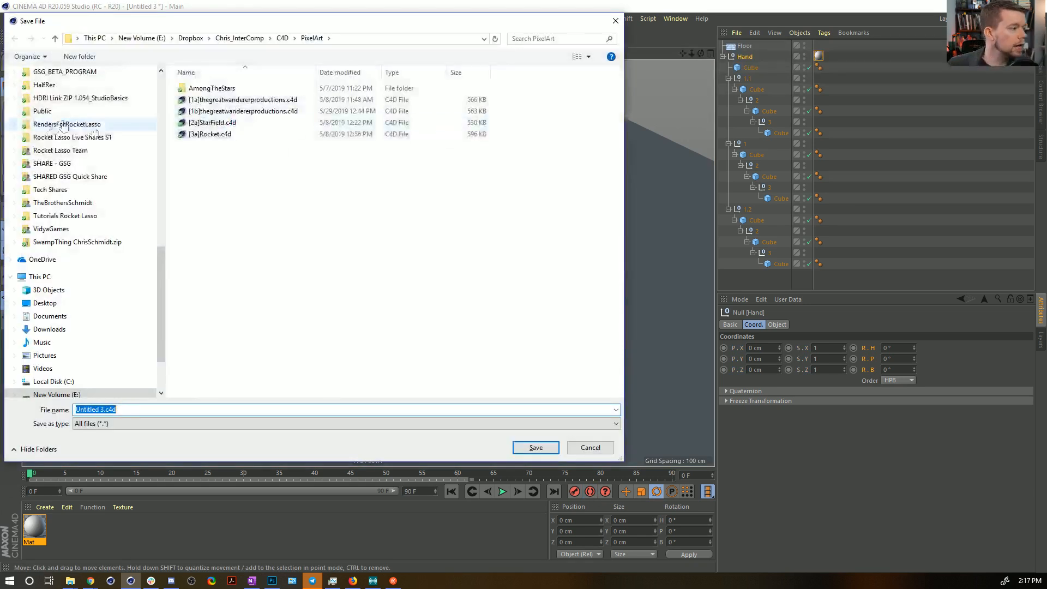
drag(161, 288, 150, 63)
click(48, 94)
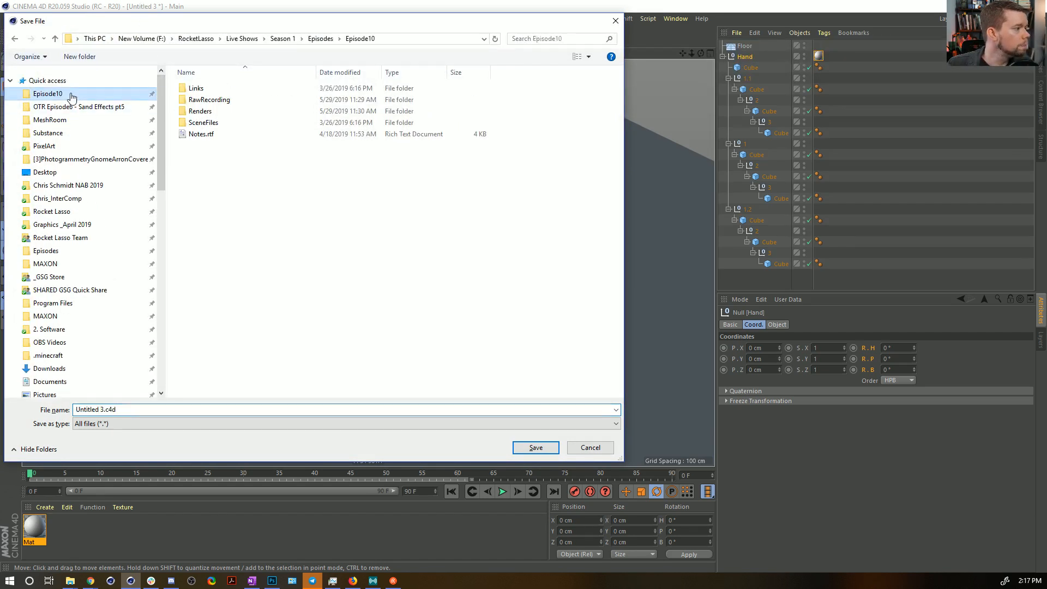
double_click(210, 124)
click(104, 409)
click(104, 409)
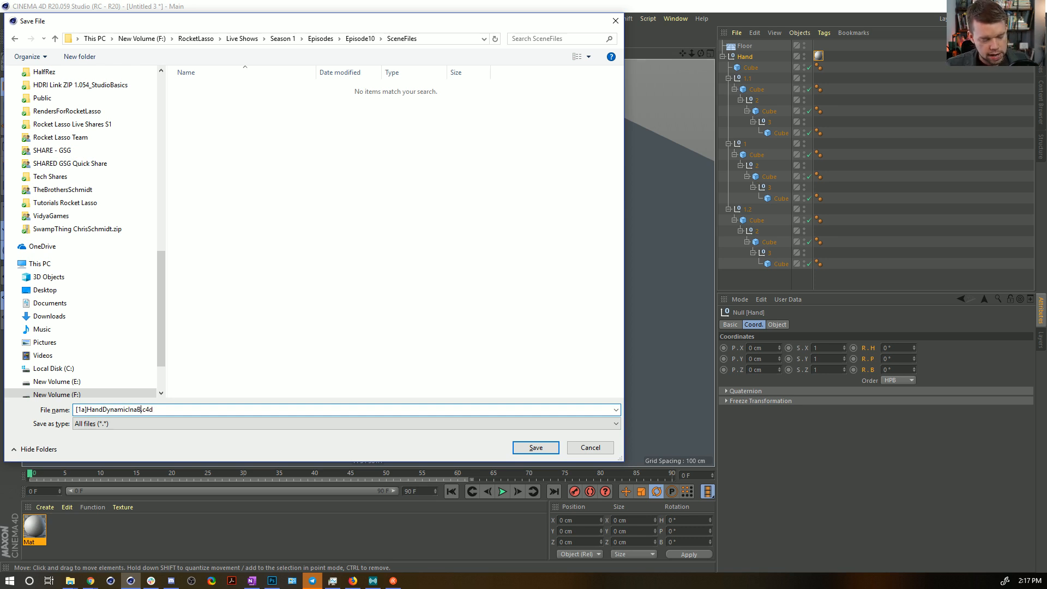
text(ag)
key(Return)
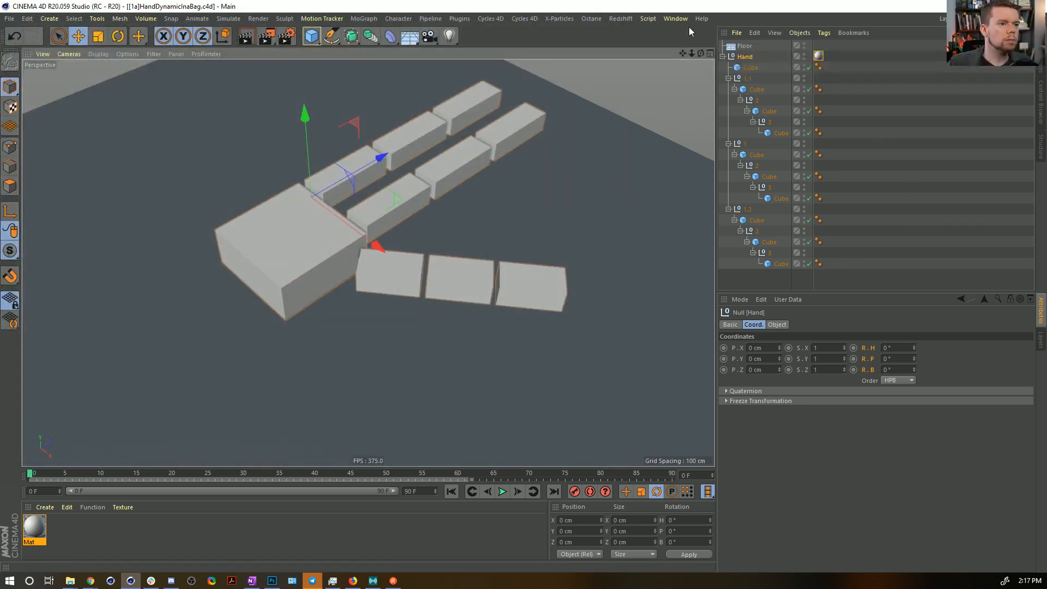
Add a Rigid Body tag to the Hand null and a dynamics tag to the Floor.
right_click(746, 53)
click(747, 46)
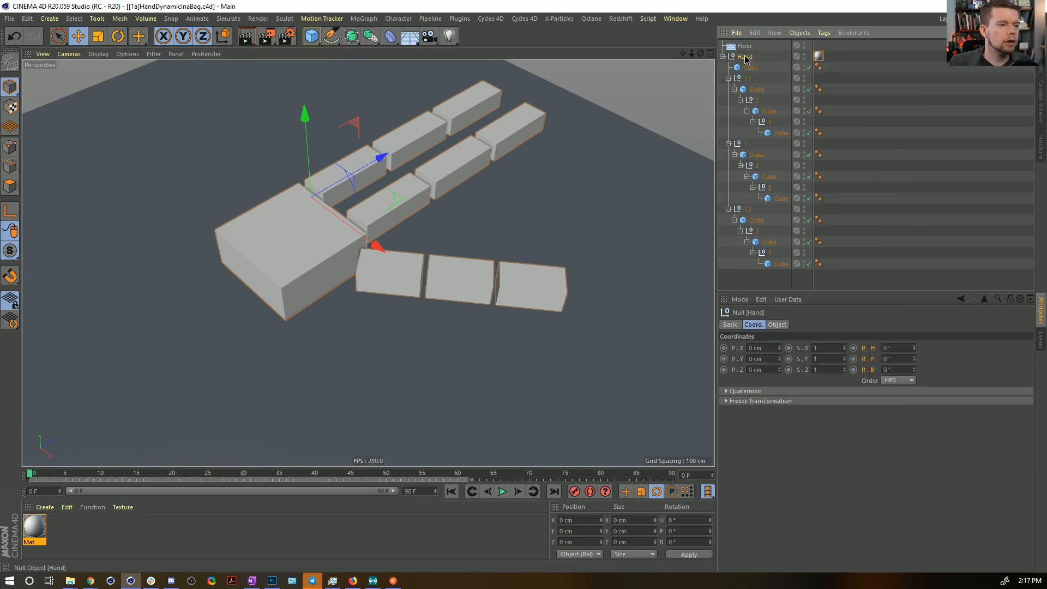
right_click(747, 58)
mouse_move(796, 179)
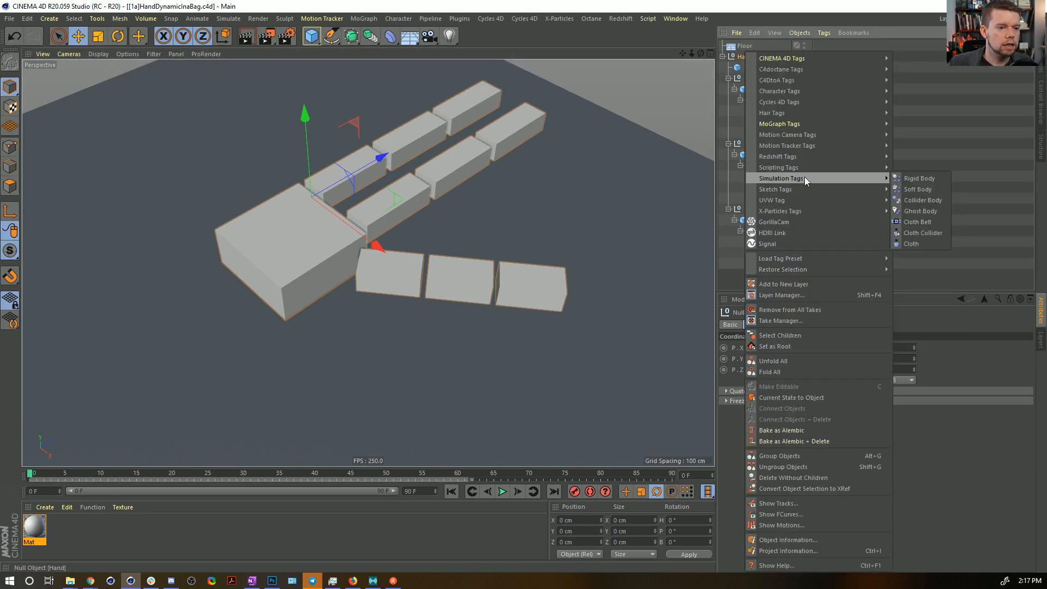
click(931, 181)
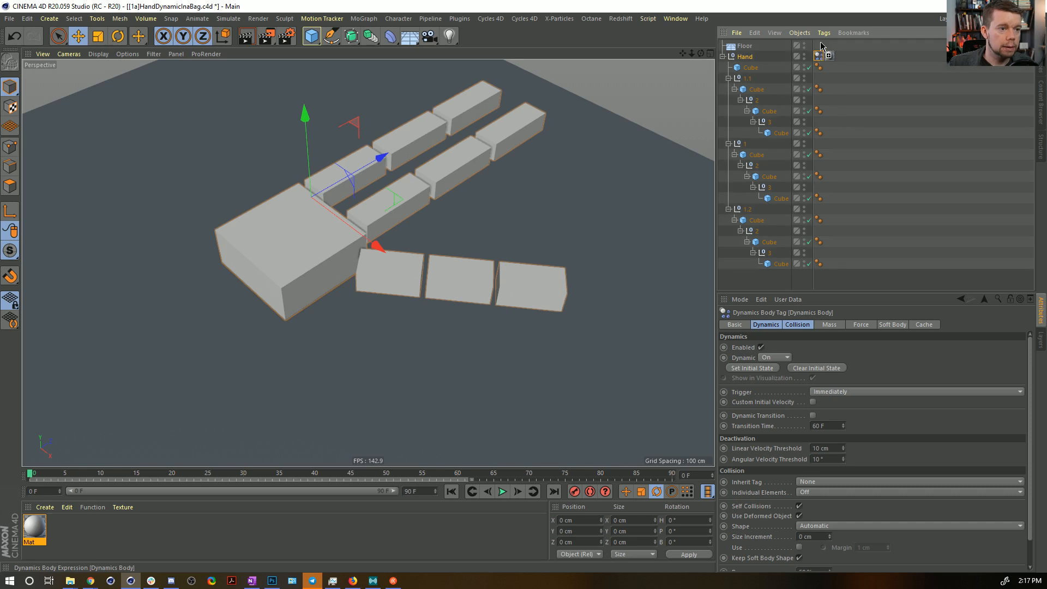
click(820, 46)
Set the collision shape of the Hand's dynamics tag to Moving Mesh.
click(818, 57)
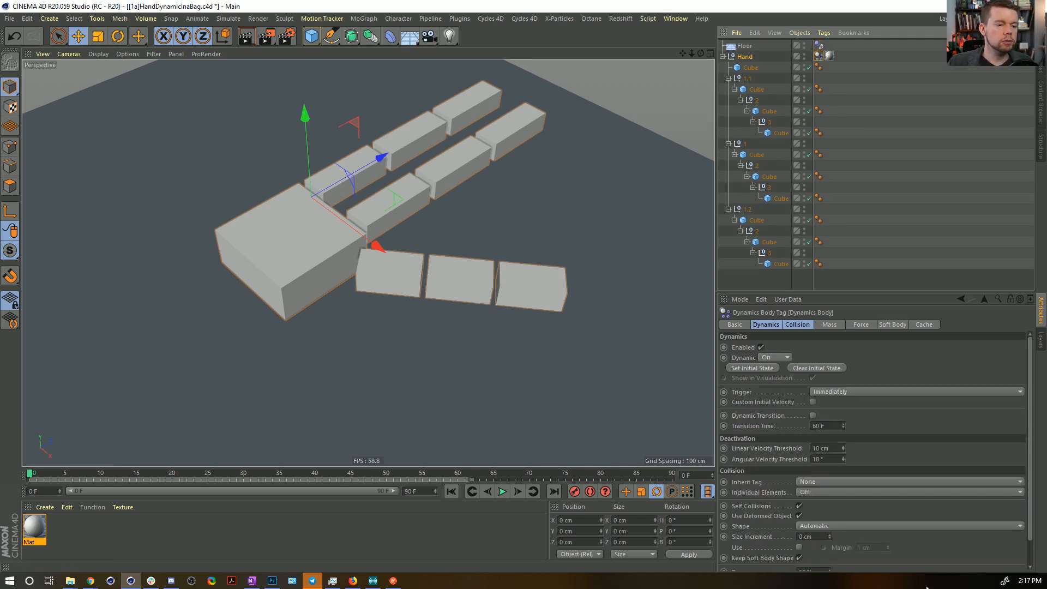
click(793, 324)
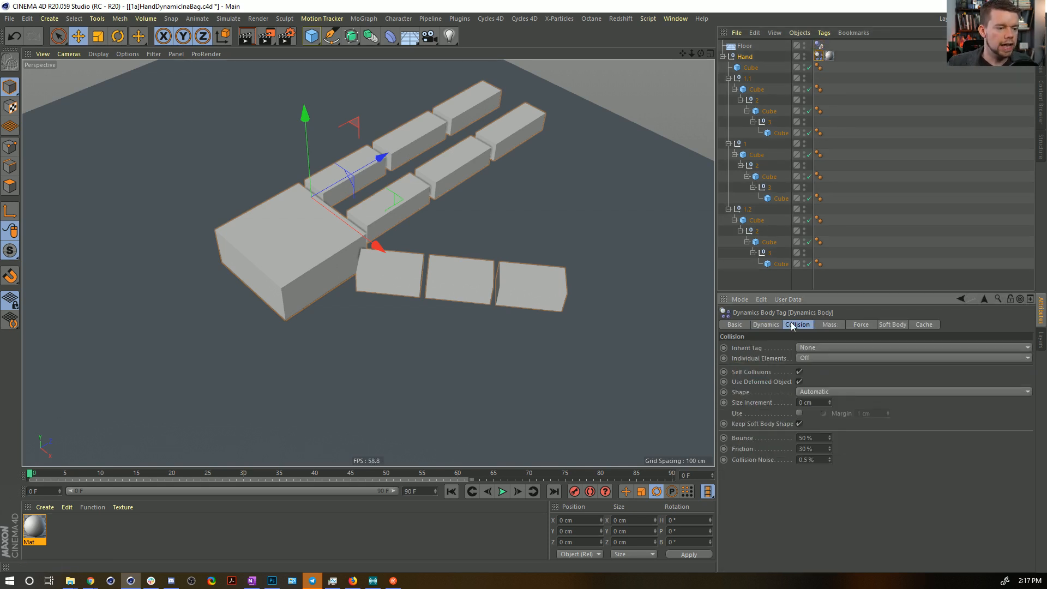
click(818, 392)
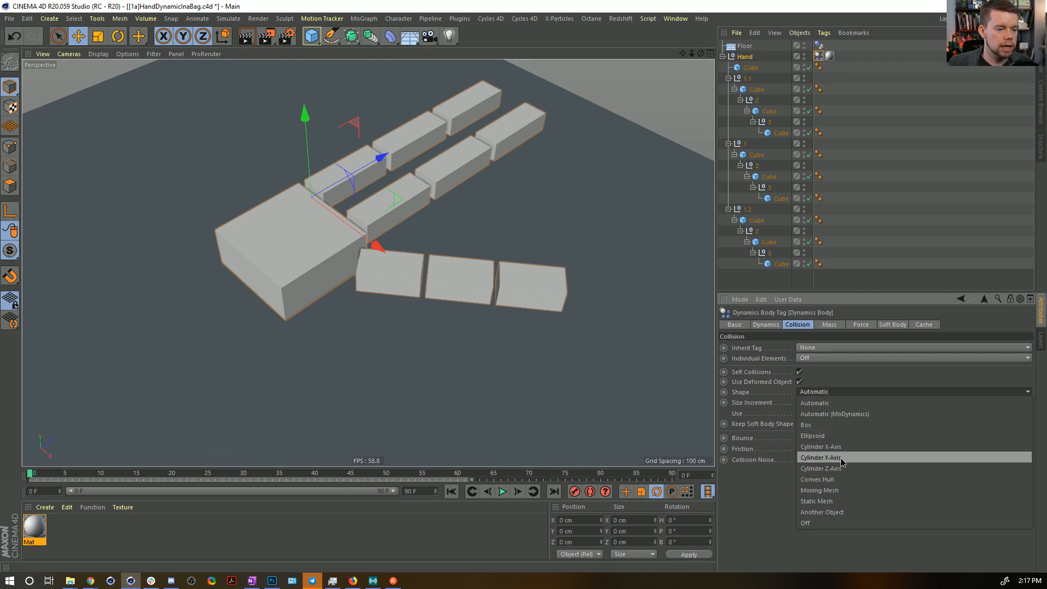
click(839, 491)
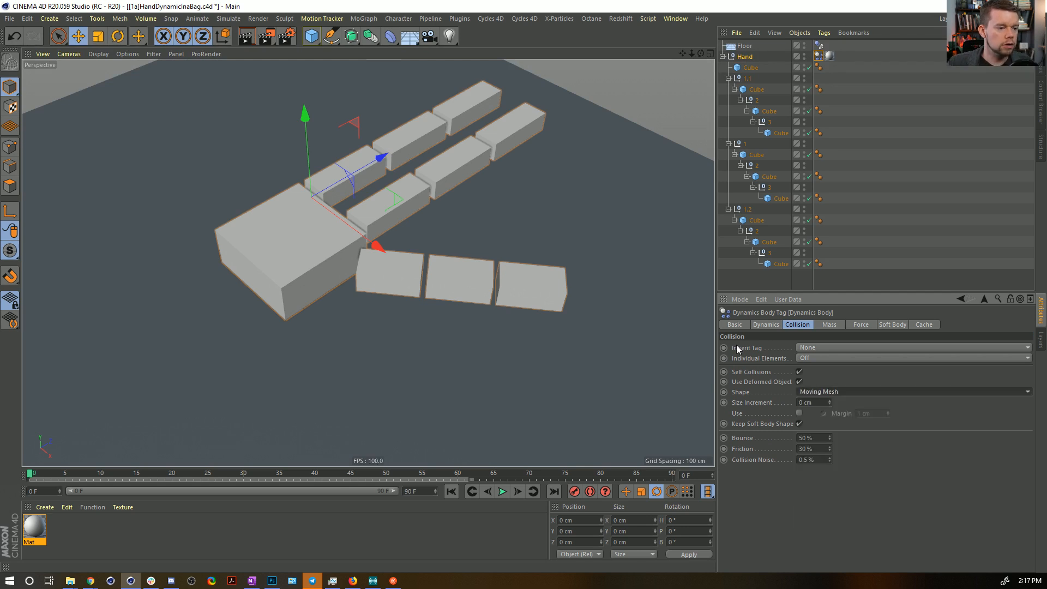
Set the Hand dynamics tag to inherit as Compound Collision Shape and play the animation to check the collision with the floor.
click(816, 348)
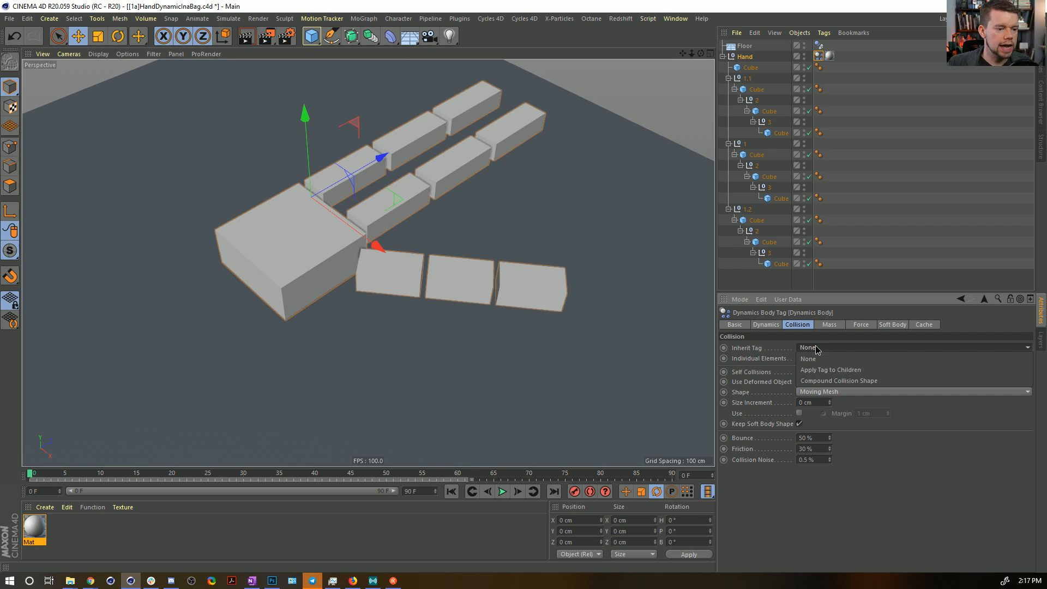
click(840, 380)
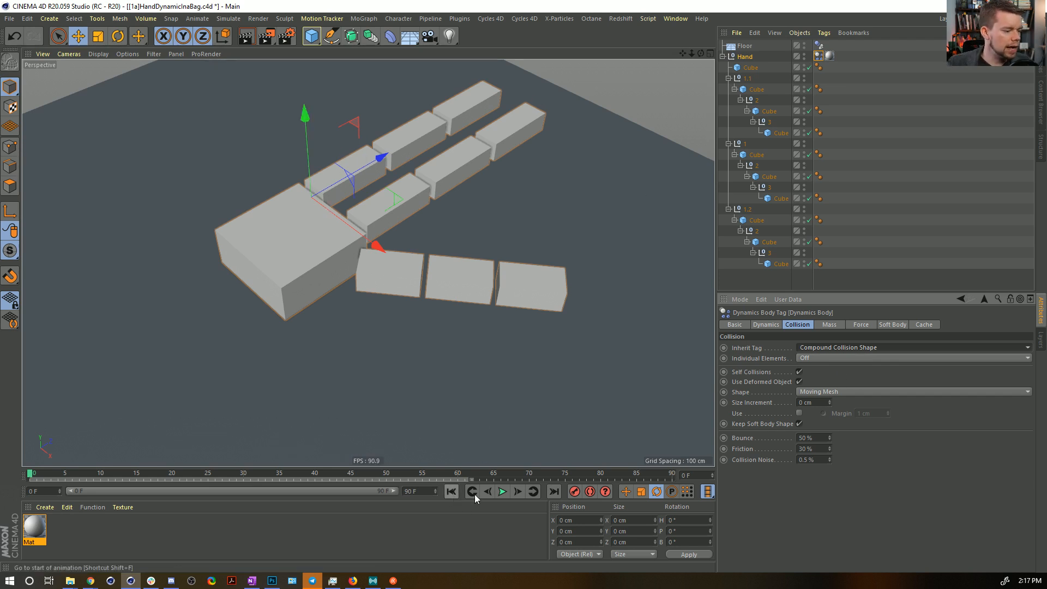
click(503, 491)
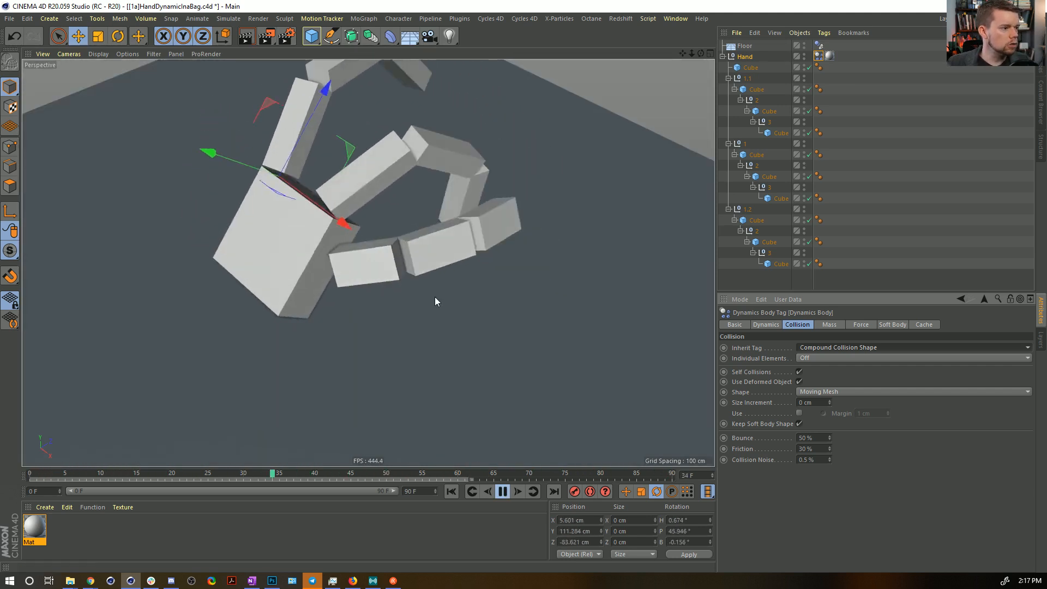
scroll(334, 249, down, 6)
alt+drag(381, 246, 350, 251)
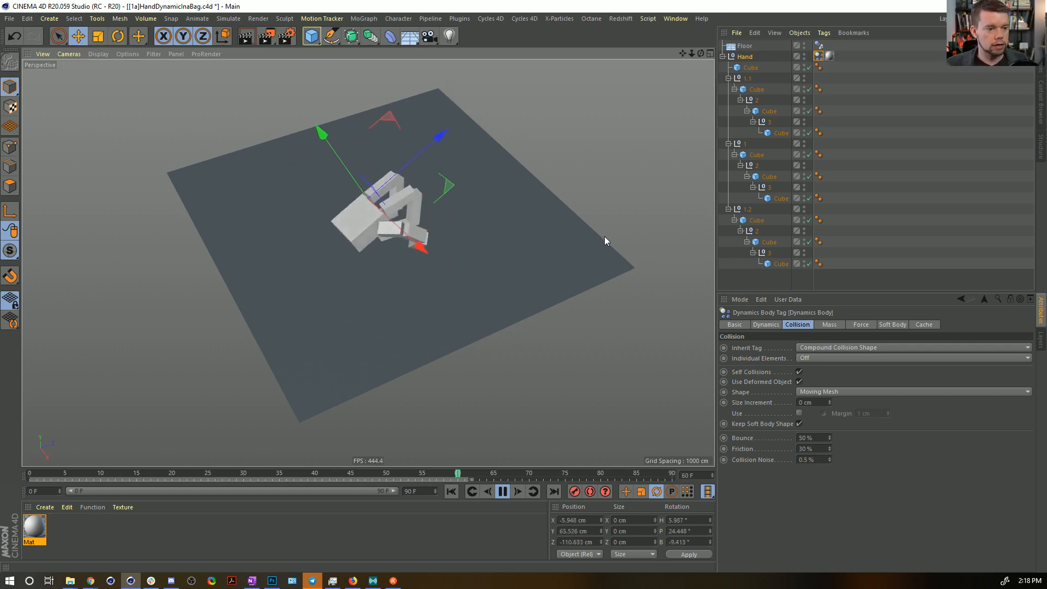
Set the project's dynamics Time Scale to 200%.
key(ctrl+d)
click(902, 325)
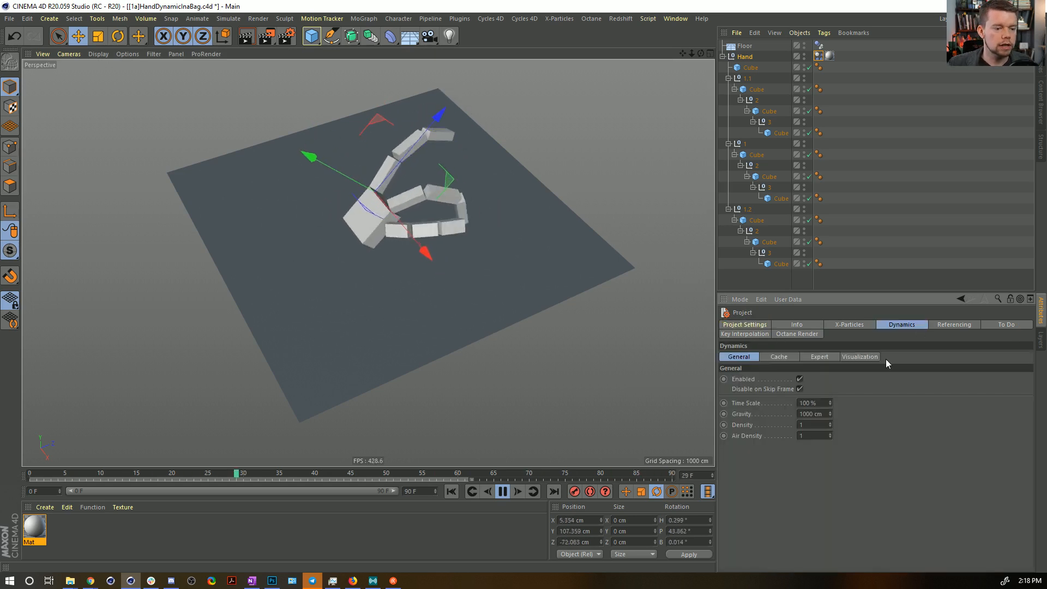
text(2)
key(Return)
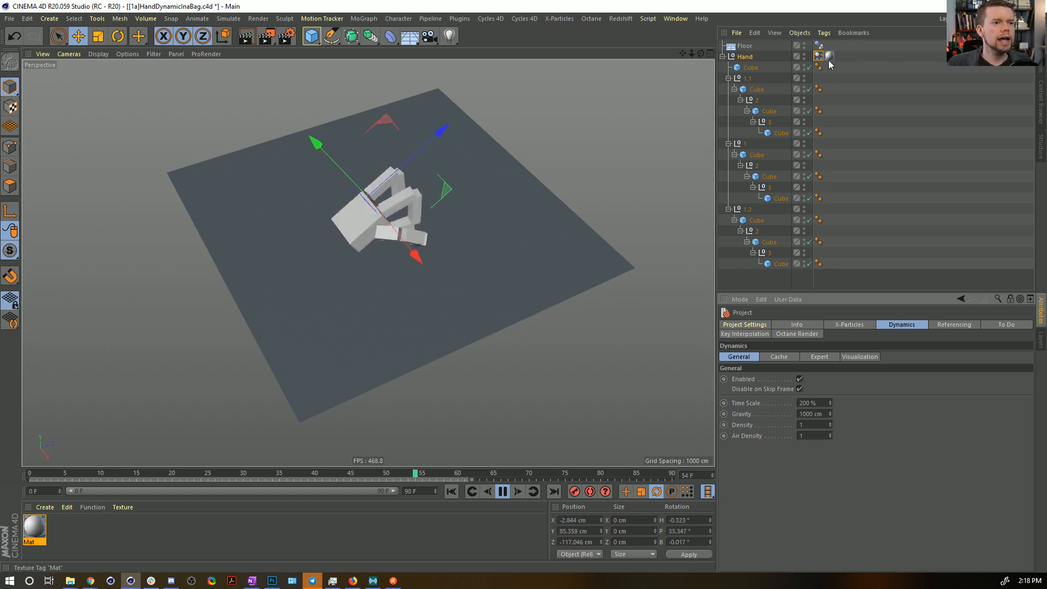
Stop the playback at the start of the timeline and save the scene.
alt+drag(400, 218, 455, 243)
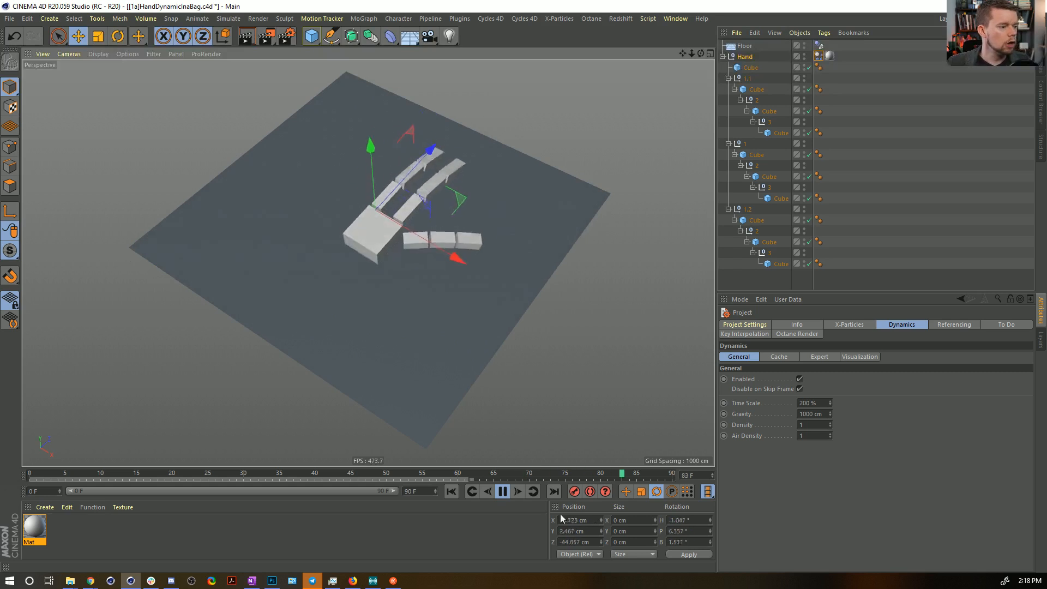
click(502, 491)
click(452, 492)
key(ctrl+s)
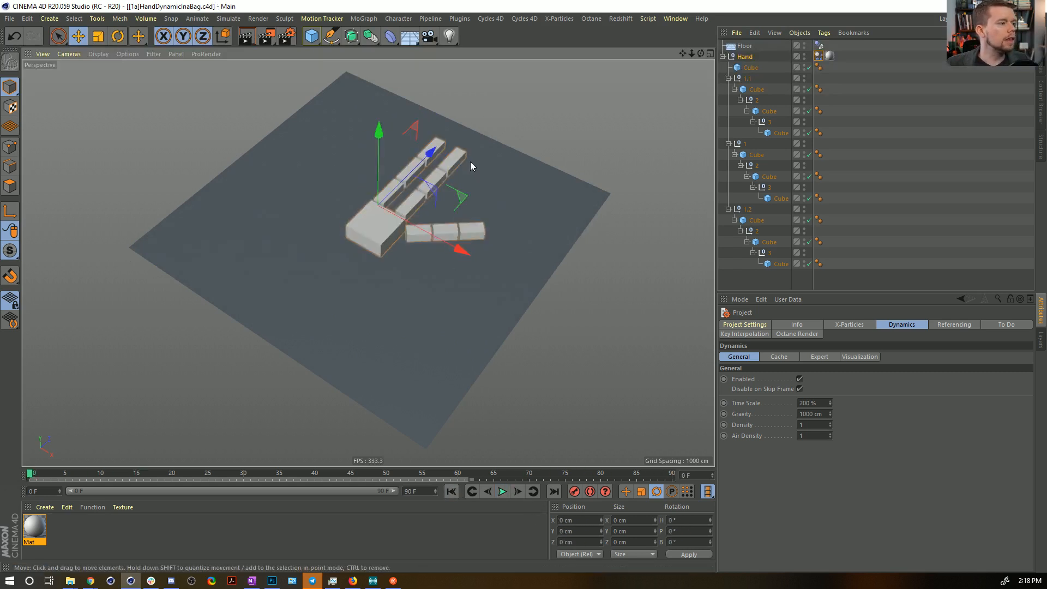
Nest the Hand under a new Subdivision Surface with editor and renderer subdivisions set to 1.
click(352, 36)
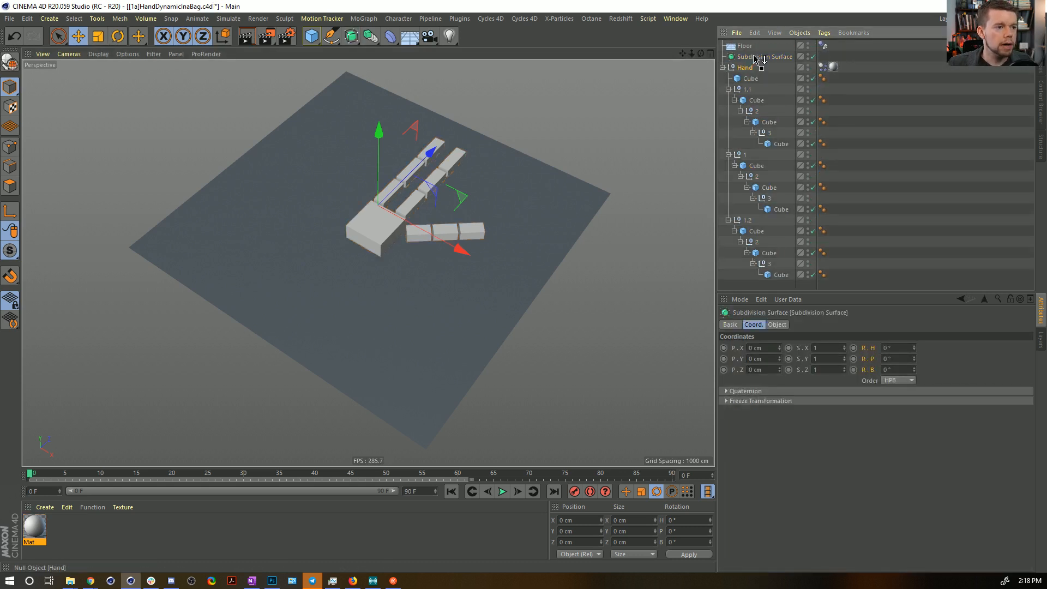
drag(756, 59, 754, 57)
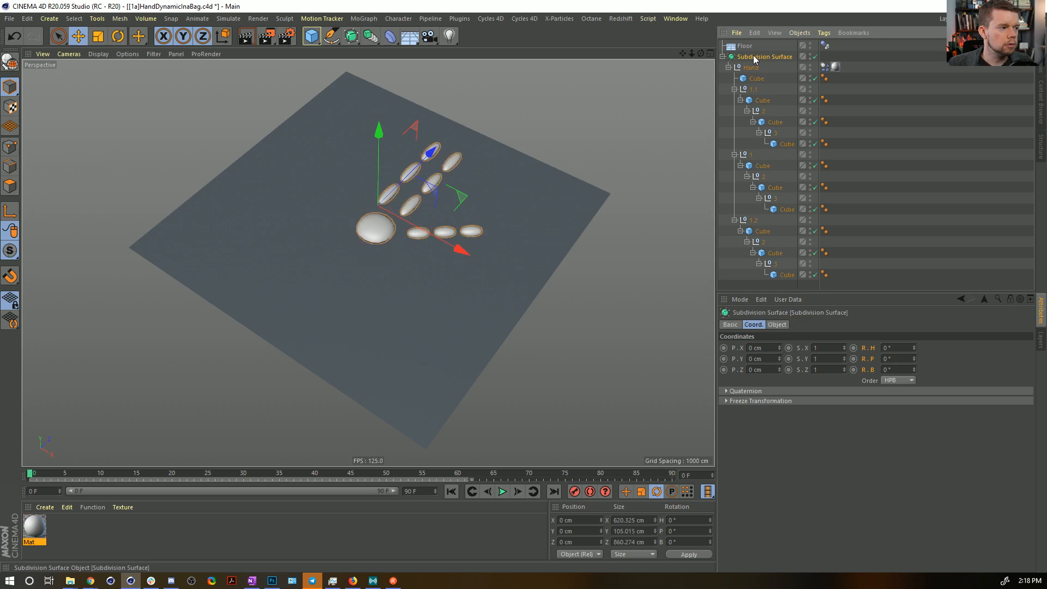
click(777, 324)
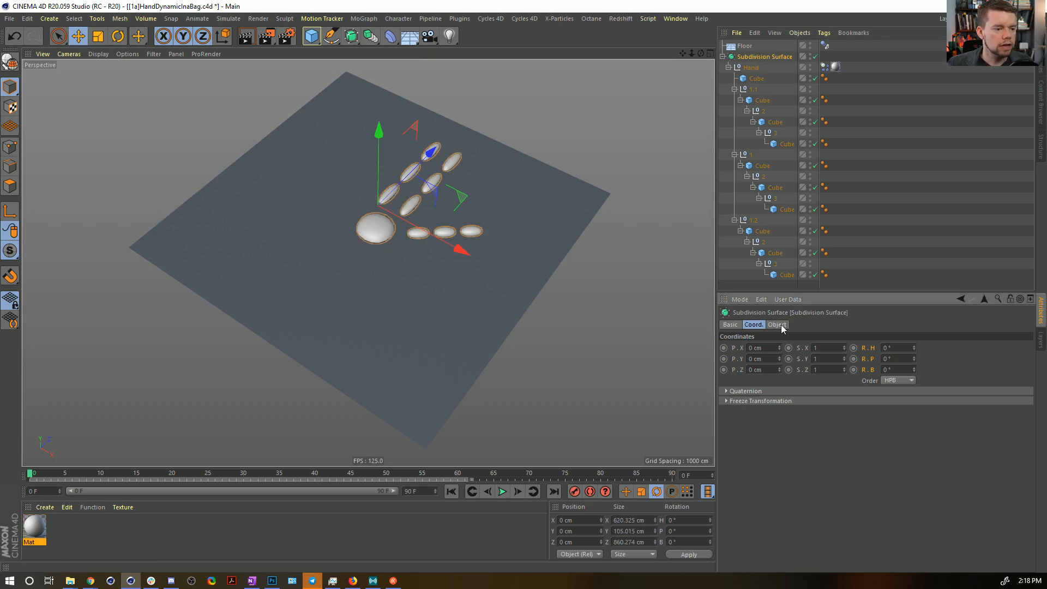
key(Tab)
text(1)
key(Return)
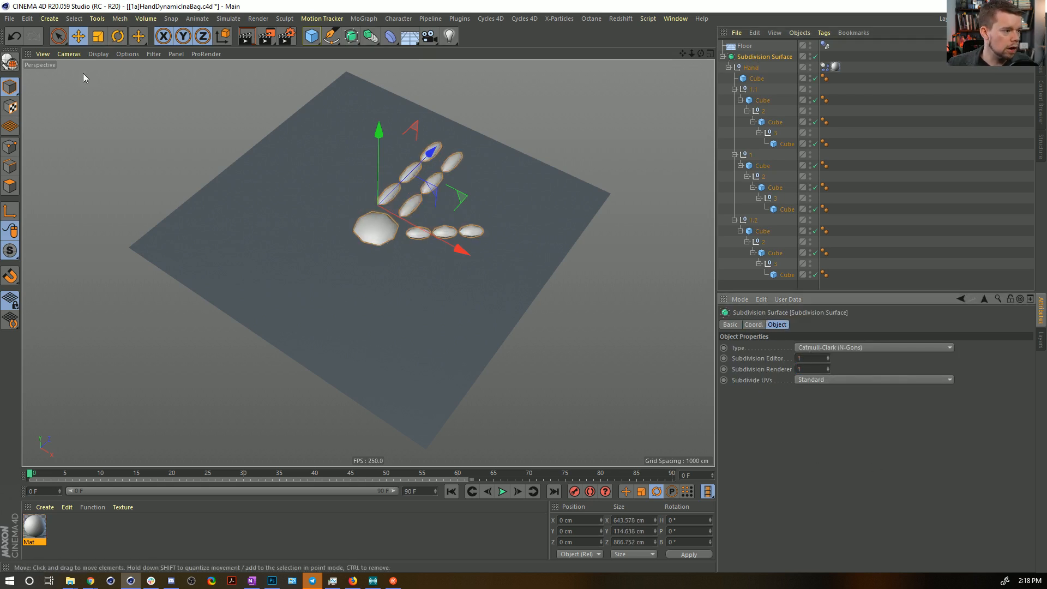
mouse_move(415, 216)
alt+mouse_down()
mouse_move(562, 203)
mouse_move(351, 224)
mouse_move(392, 142)
mouse_move(419, 232)
alt+mouse_up()
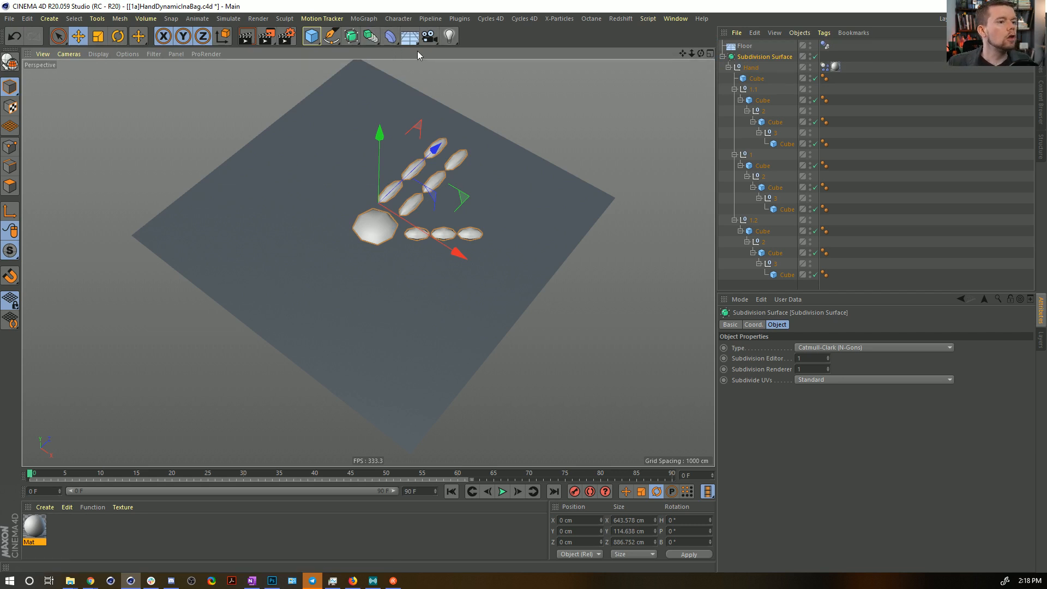
Add a Cloth Surface inside the Subdivision Surface and make the Hand its child.
click(390, 36)
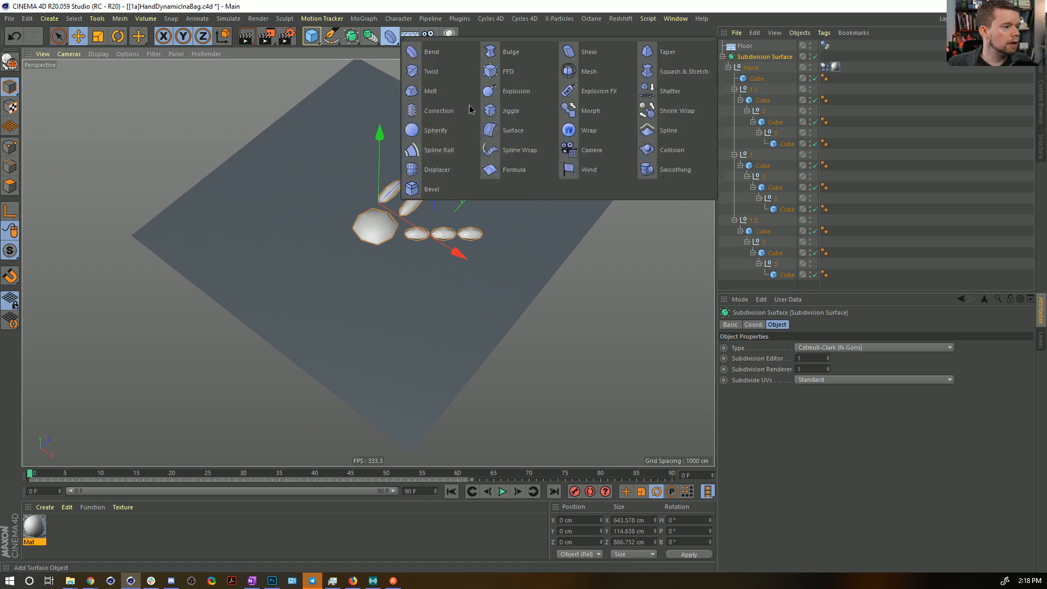
click(363, 18)
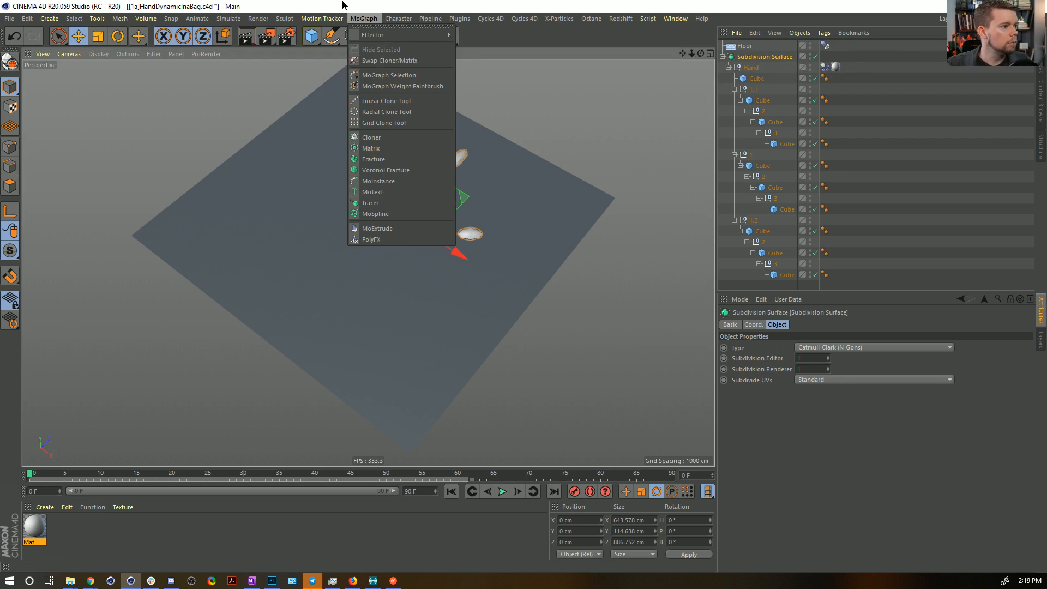
mouse_move(390, 24)
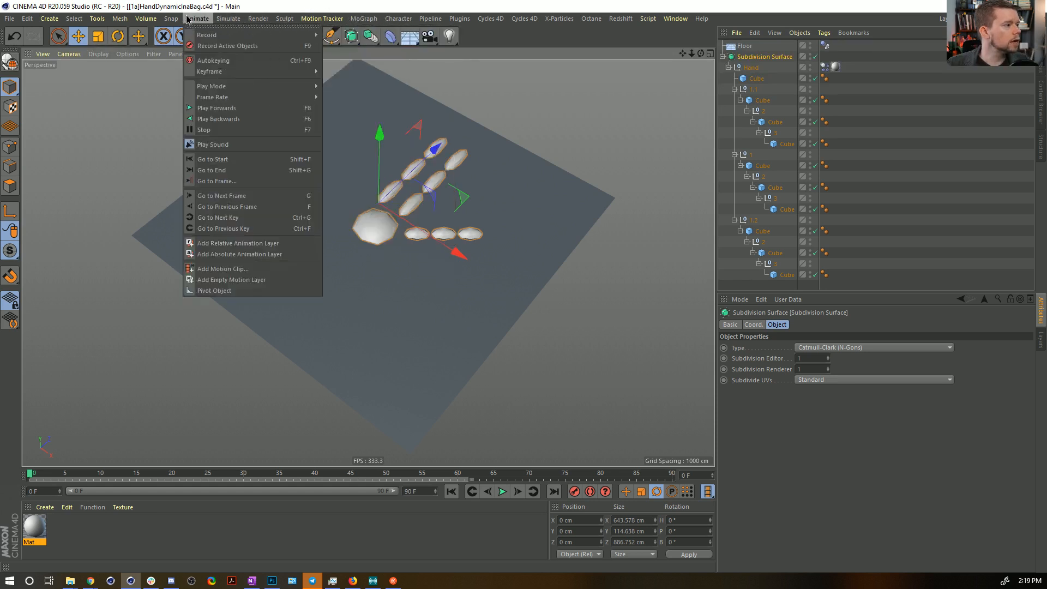
mouse_move(228, 19)
mouse_move(242, 35)
click(288, 40)
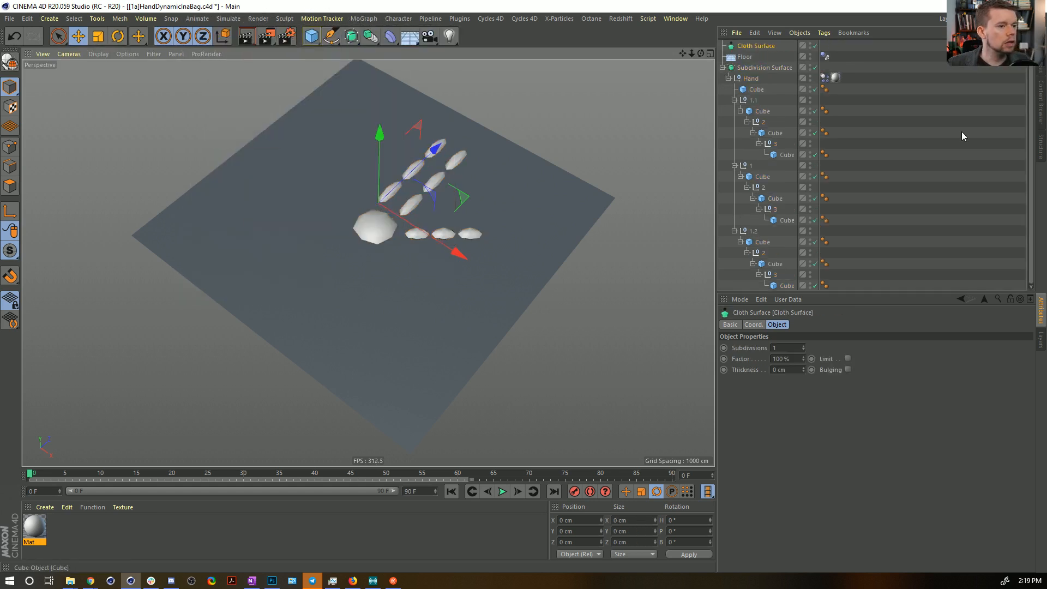
drag(752, 78, 761, 68)
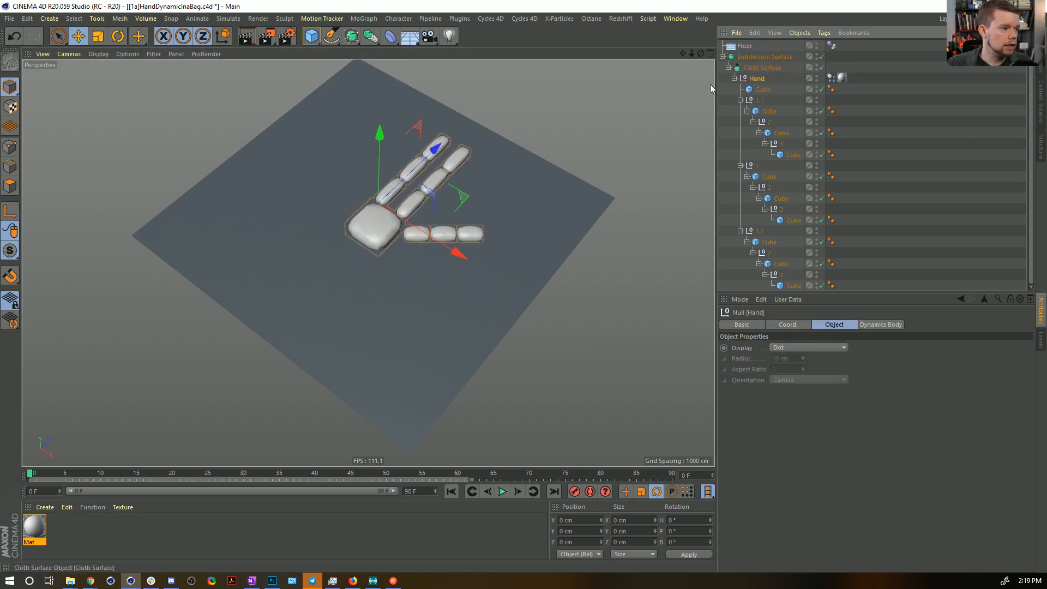
Turn off the Subdivision Surface, show shading with lines, and set the Cloth Surface's Factor to 0%.
click(821, 56)
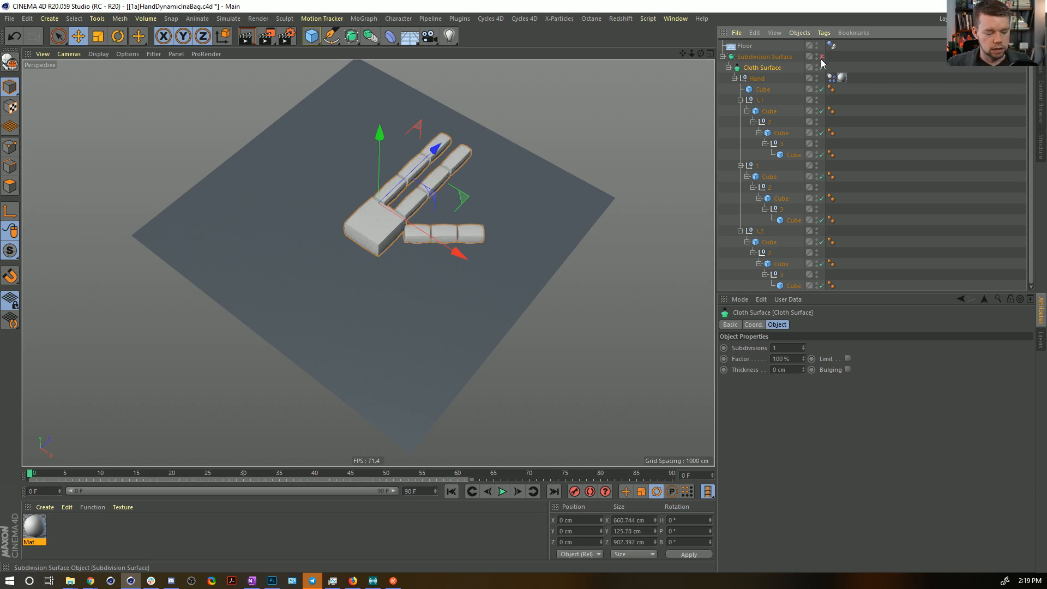
key(n)
key(b)
scroll(412, 212, up, 5)
alt+drag(394, 201, 384, 221)
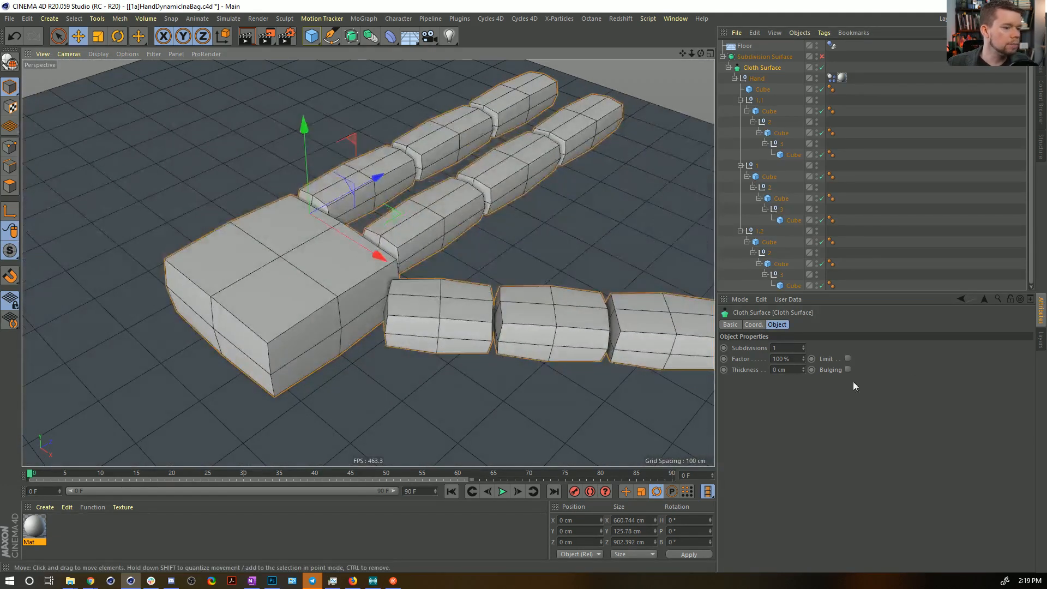
click(797, 362)
drag(803, 359, 802, 414)
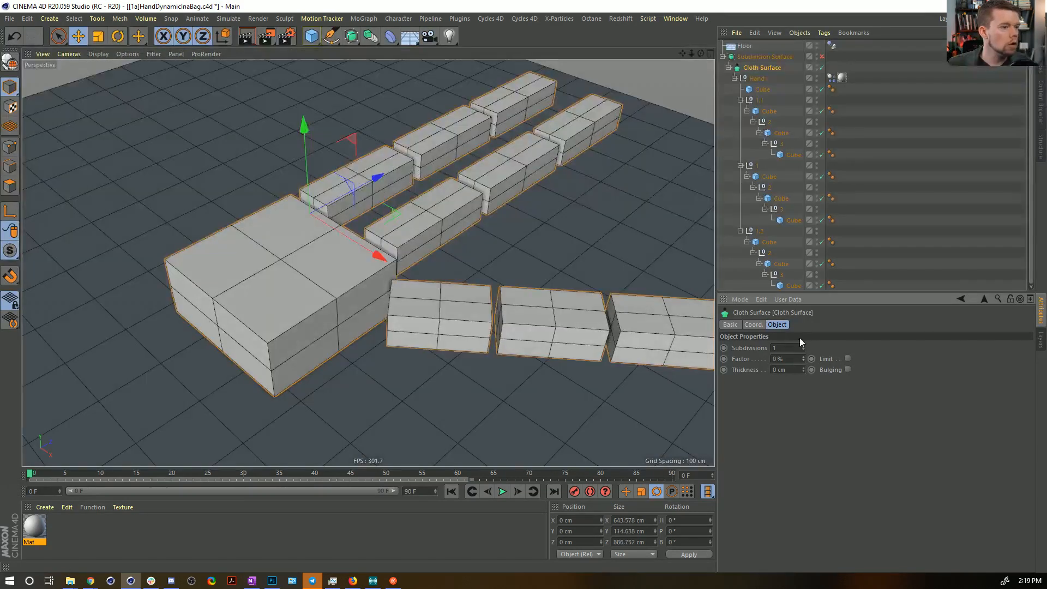
Turn the Subdivision Surface back on and deselect everything to inspect the rounded hand.
click(822, 56)
scroll(537, 165, down, 5)
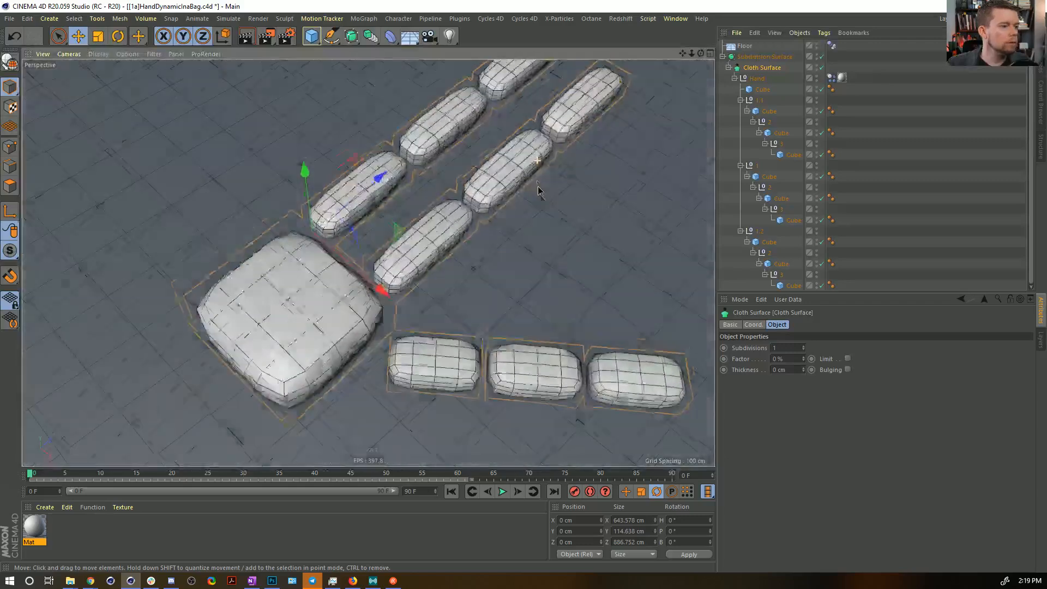
click(881, 187)
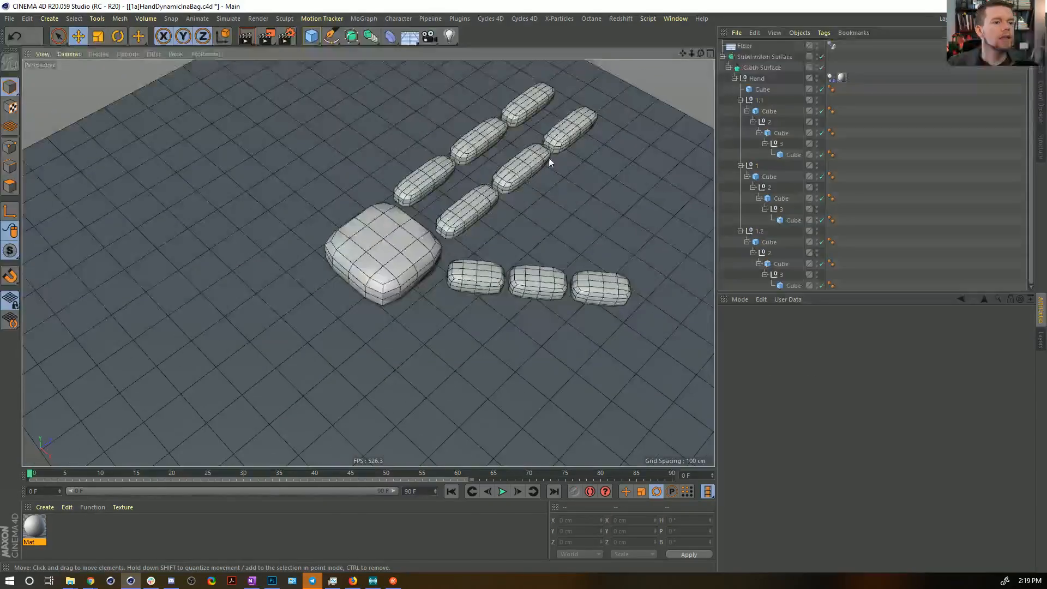
alt+drag(550, 163, 505, 149)
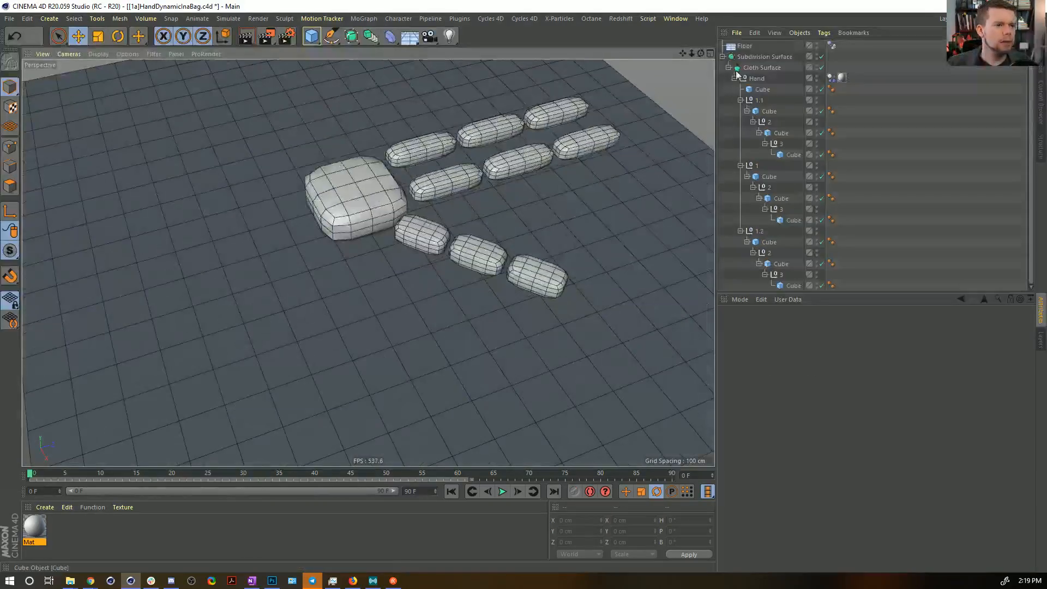
scroll(596, 150, down, 2)
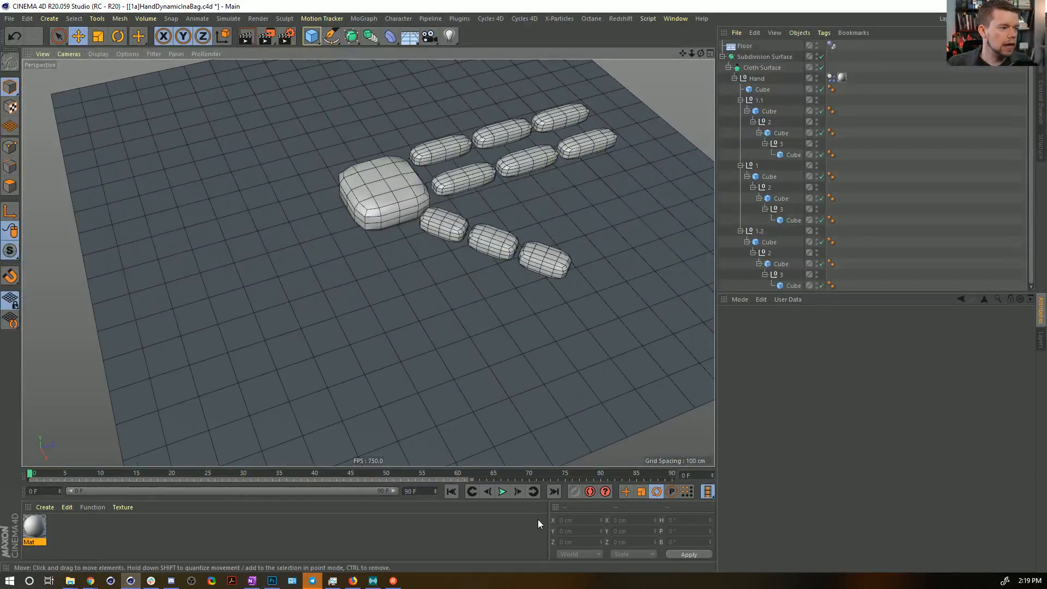
Play the simulation with the rounded hand, then rewind to frame 0 and save the scene.
click(502, 493)
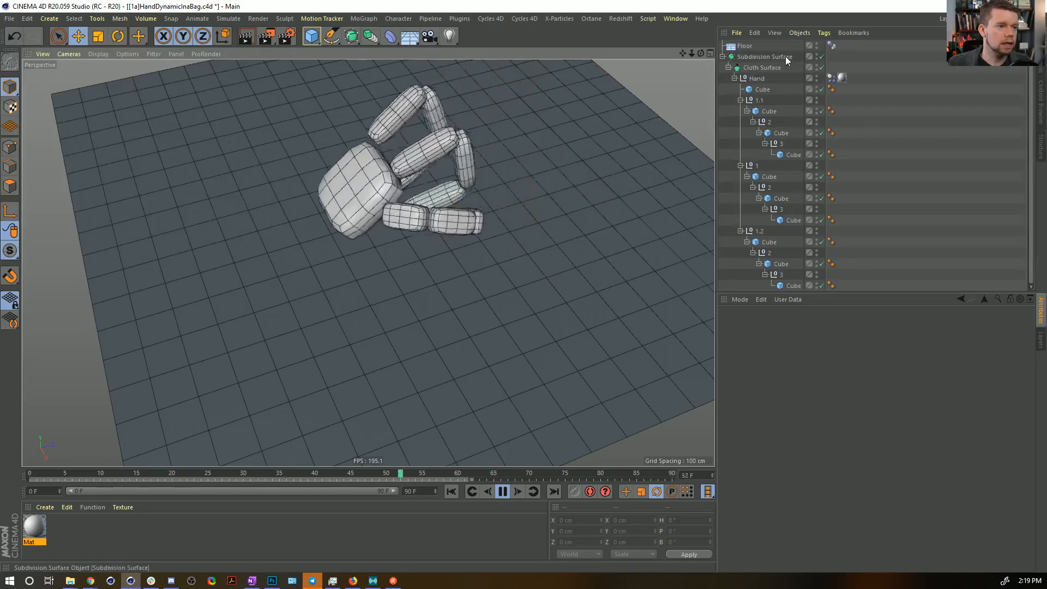
alt+drag(443, 176, 527, 260)
scroll(515, 273, down, 5)
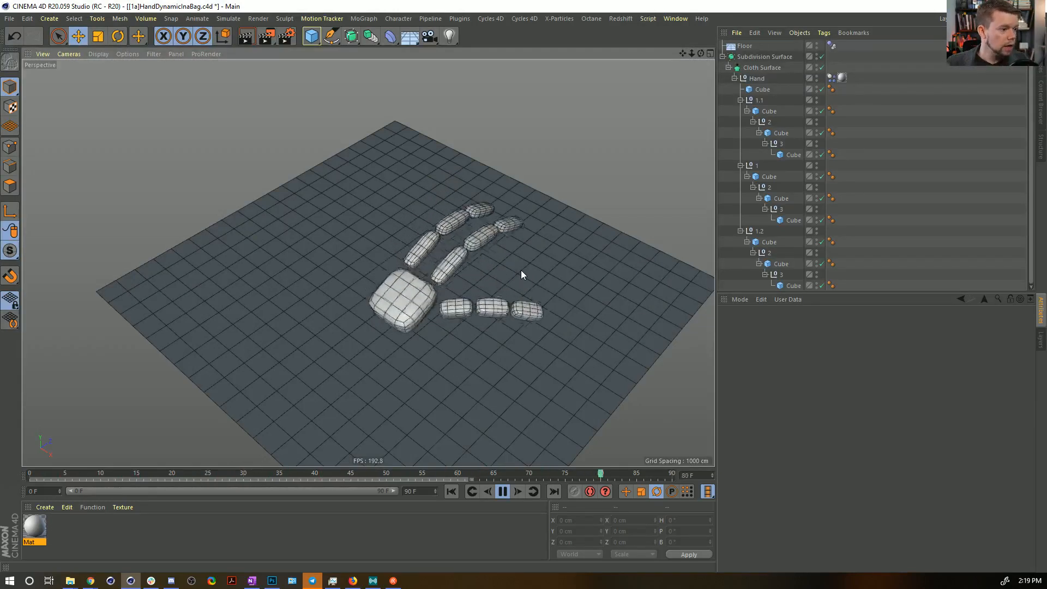
click(502, 493)
click(452, 492)
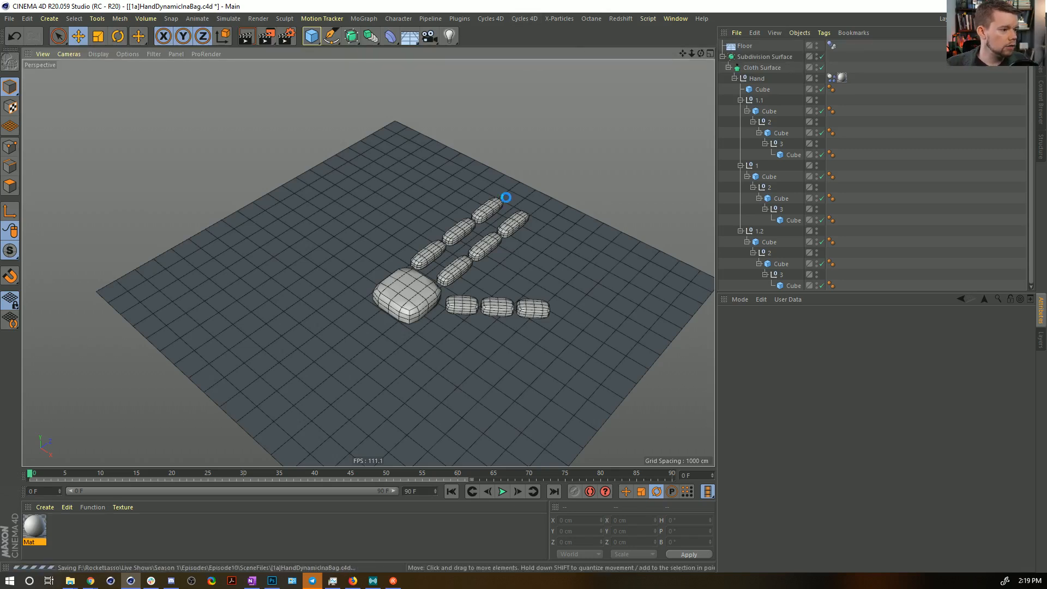
Add a cube and scale it into a flat box of about 989 × 163 × 989 cm around the hand.
mouse_move(509, 252)
alt+mouse_down()
mouse_move(479, 121)
mouse_move(505, 245)
alt+mouse_up()
click(312, 38)
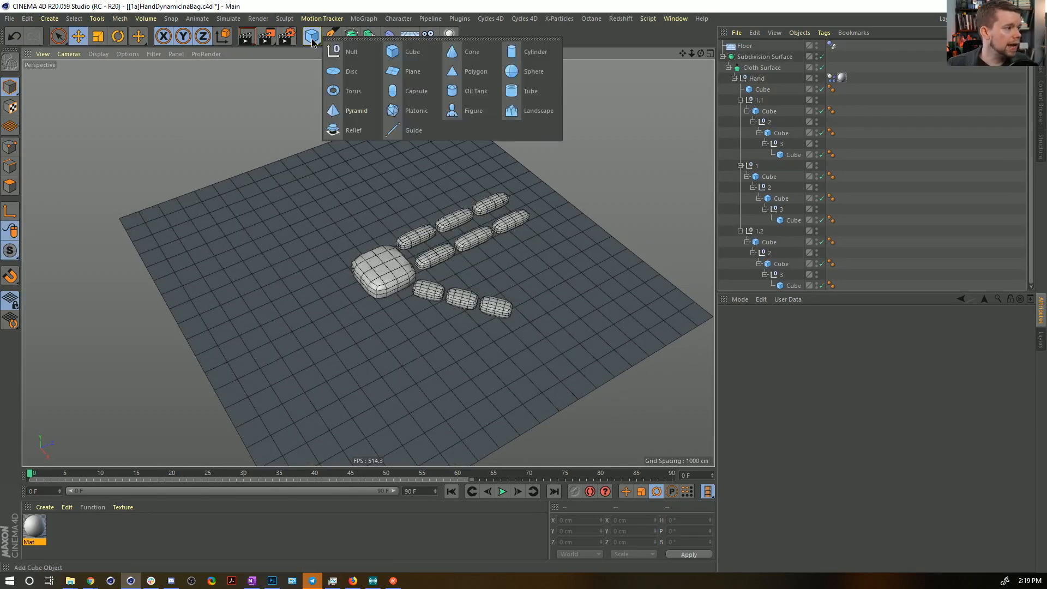
click(418, 54)
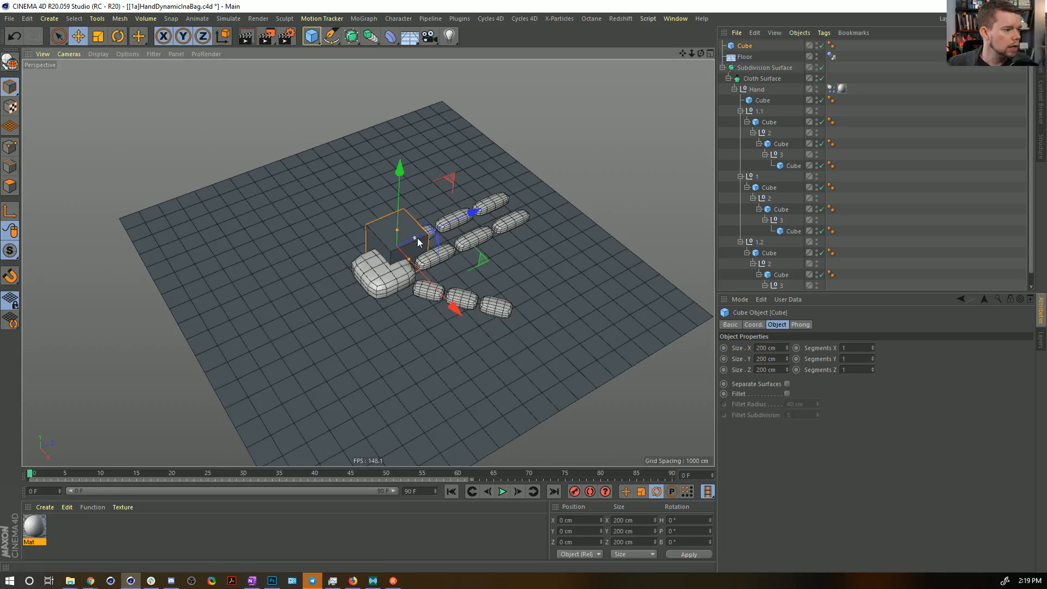
drag(397, 231, 399, 252)
key(t)
drag(339, 280, 539, 274)
key(e)
key(t)
drag(411, 290, 548, 273)
alt+drag(557, 233, 469, 262)
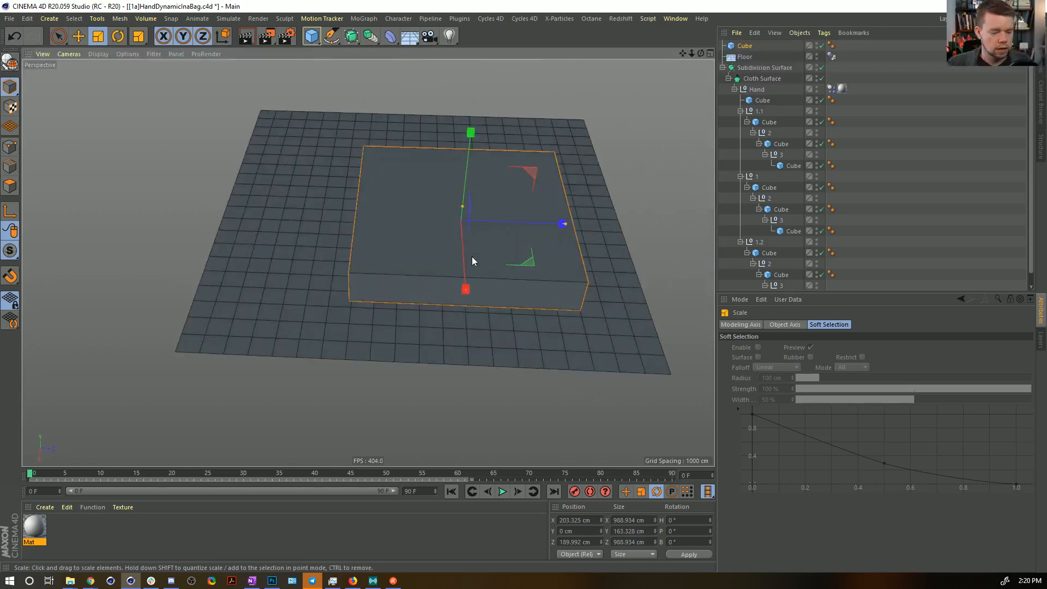
Change the display style of the perspective view.
click(127, 54)
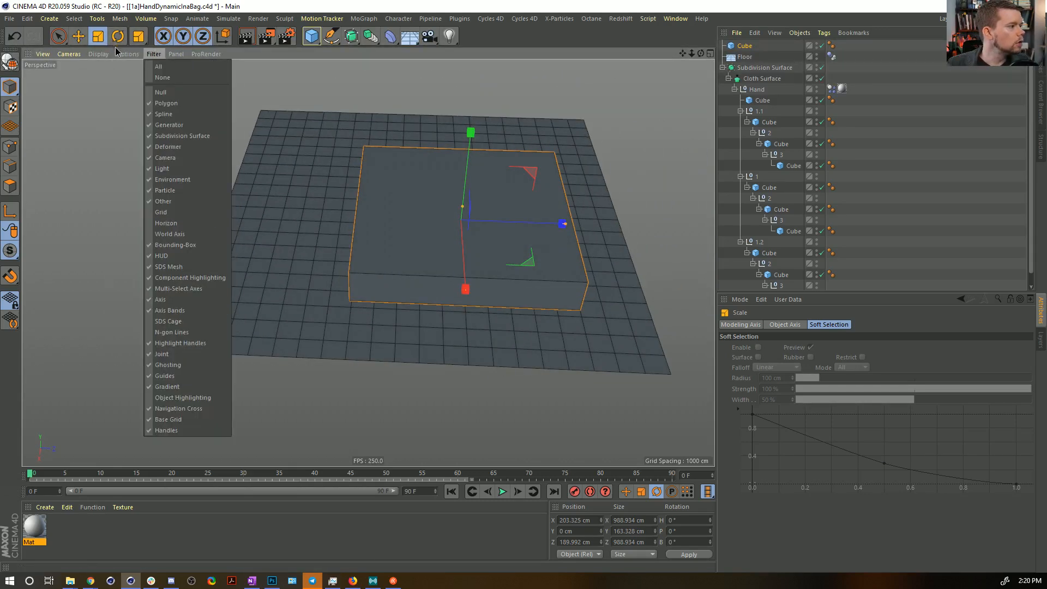
mouse_move(99, 54)
click(124, 147)
alt+drag(145, 161, 606, 290)
In the Top view, center the box around the hand and resize it to about 915 cm wide and 1163 cm deep.
key(e)
middle_click(605, 288)
middle_click(593, 205)
scroll(594, 204, down, 5)
alt+middle_drag(575, 188, 517, 235)
drag(629, 230, 618, 230)
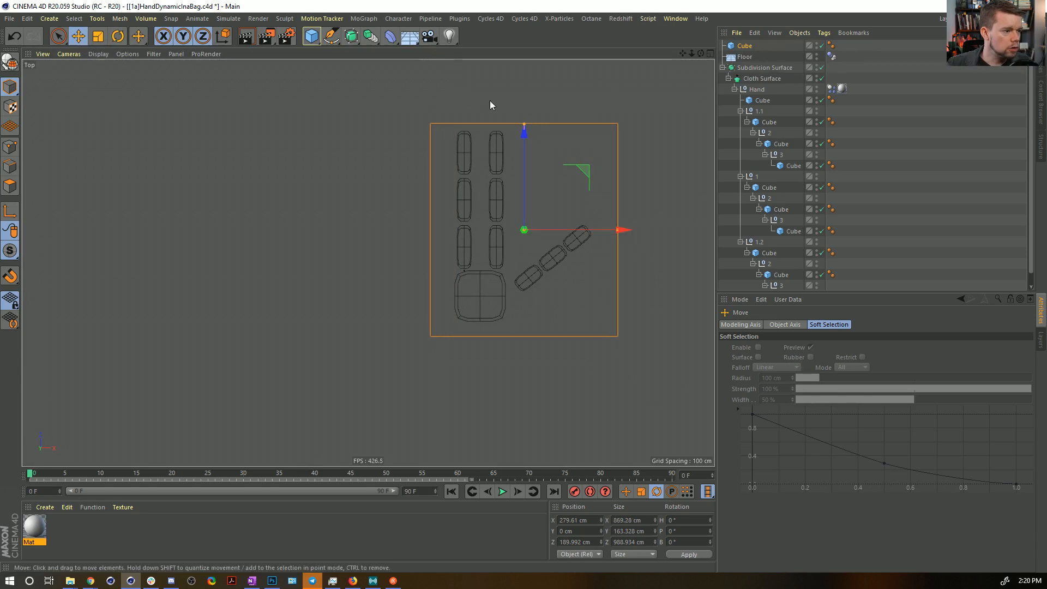
drag(525, 125, 524, 104)
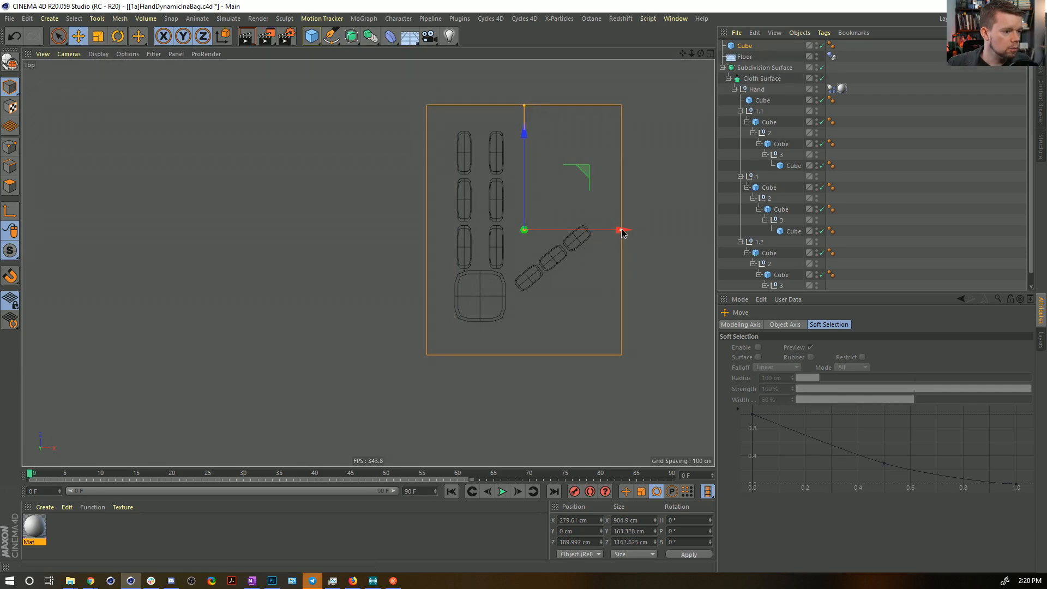
drag(621, 230, 583, 230)
Set the enclosing box's segments to 7 in X, 4 in Y and 6 in Z.
click(746, 47)
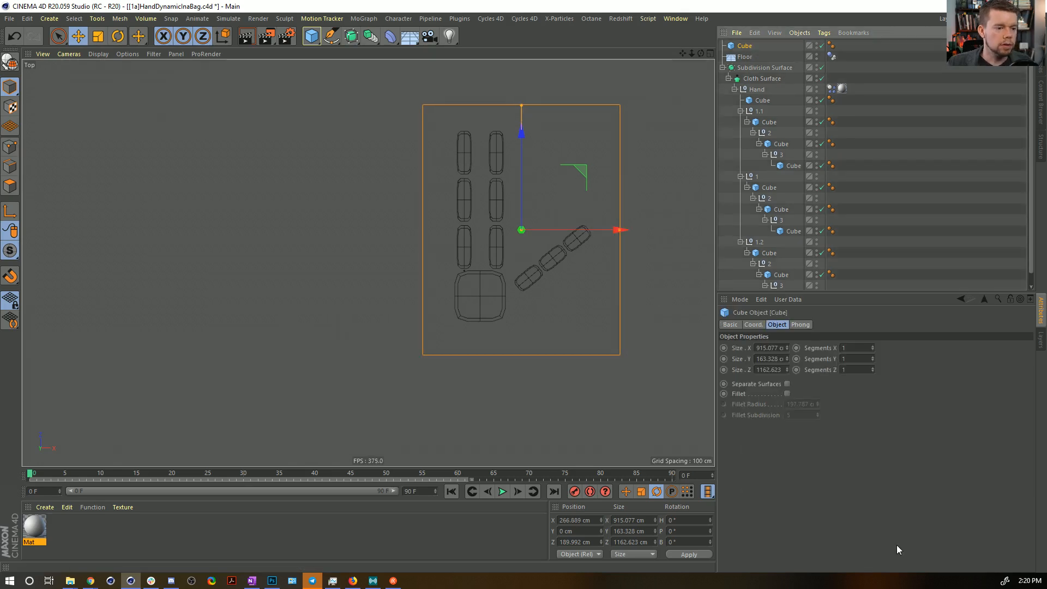
drag(871, 350, 872, 349)
click(873, 347)
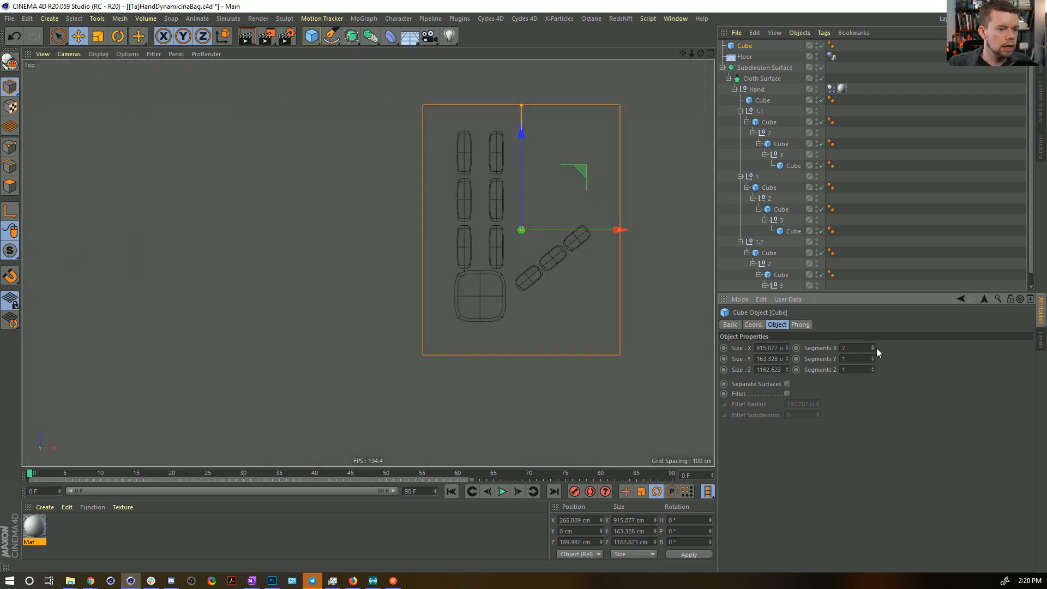
click(872, 357)
click(872, 357)
click(872, 358)
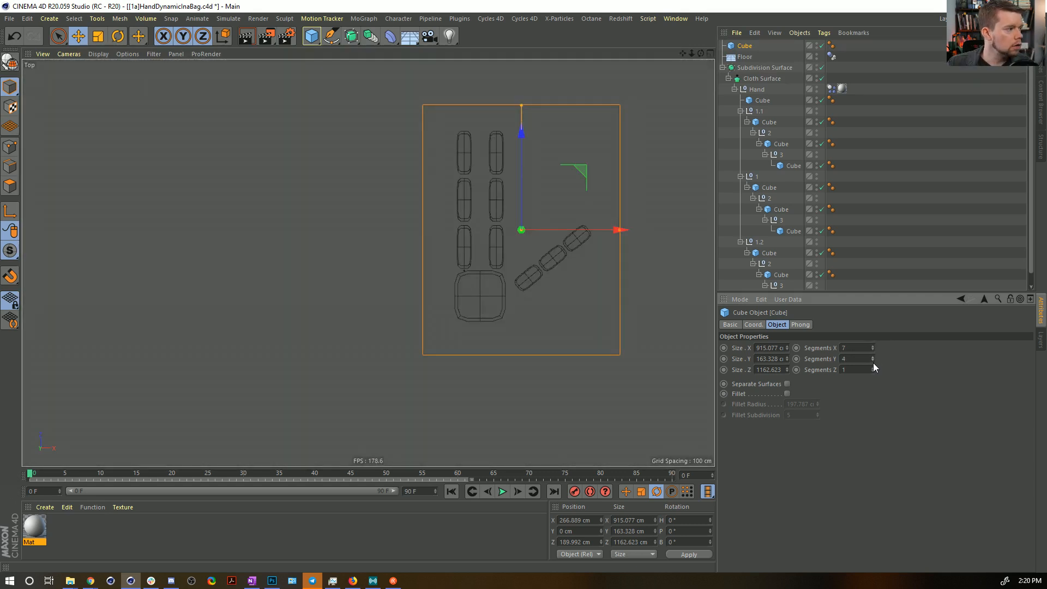
click(873, 368)
click(873, 369)
click(872, 369)
click(872, 368)
click(872, 369)
In the perspective view, hide the floor and set the box's Y segments to 2.
middle_click(148, 127)
middle_click(146, 125)
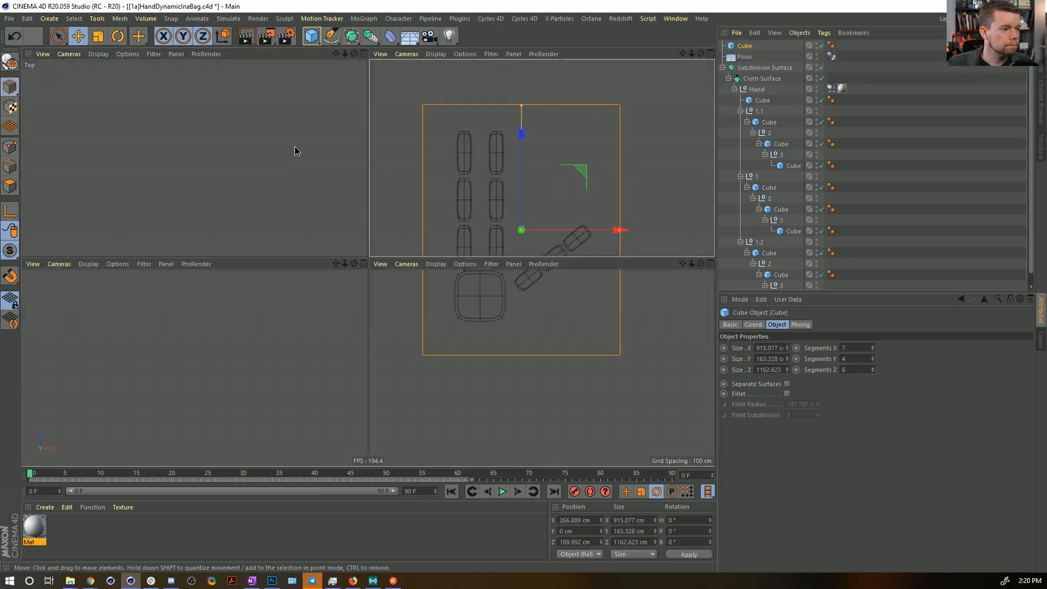
alt+drag(588, 338, 437, 293)
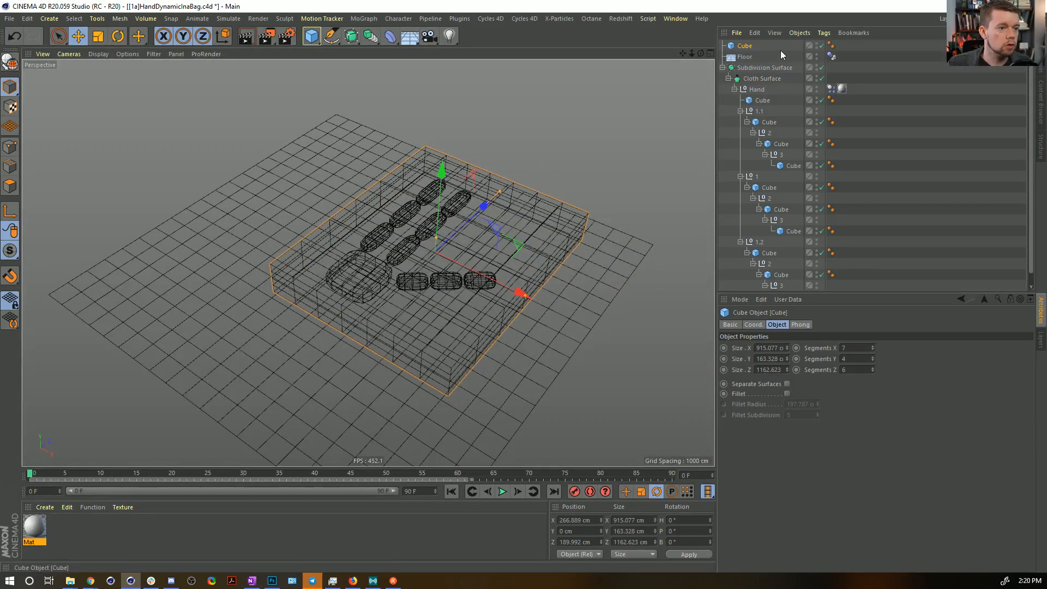
click(815, 54)
mouse_move(334, 299)
alt+mouse_down()
mouse_move(341, 248)
mouse_move(338, 303)
alt+mouse_up()
click(872, 361)
click(872, 361)
alt+drag(397, 278, 398, 297)
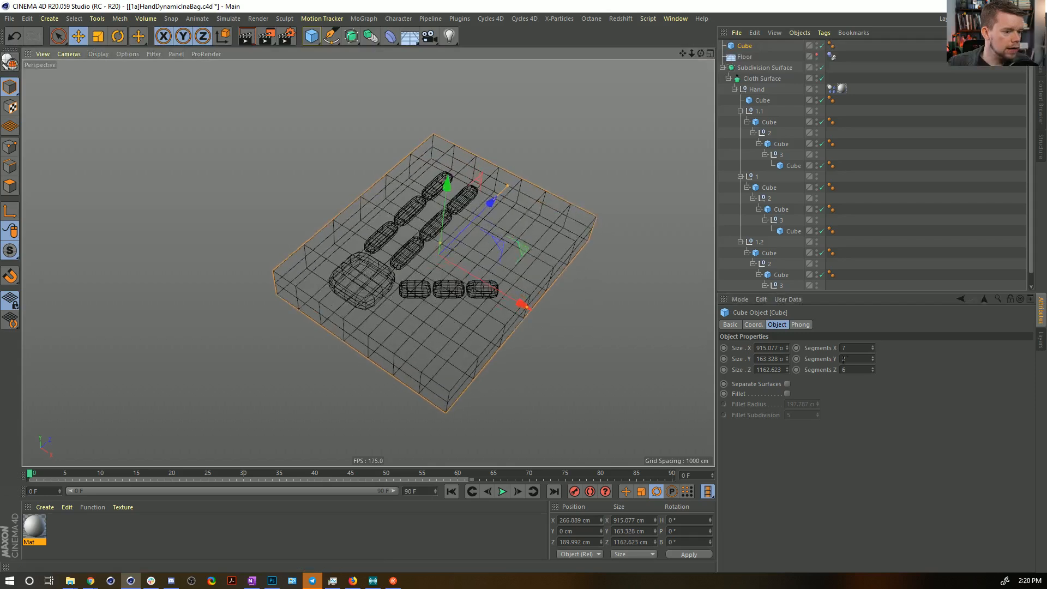
Refine the box's subdivision to 12 segments in X and 13 in Z.
click(873, 369)
click(873, 368)
click(873, 369)
click(873, 369)
click(873, 368)
click(872, 369)
click(872, 369)
click(873, 368)
click(872, 369)
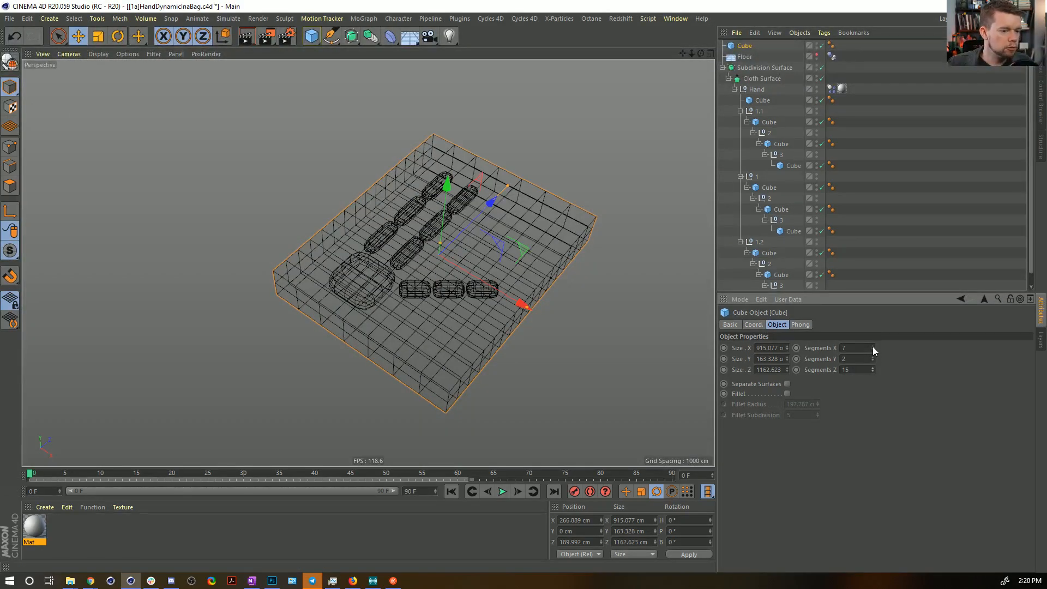
click(872, 371)
click(873, 371)
click(872, 346)
click(873, 346)
click(872, 346)
click(872, 347)
click(872, 347)
alt+drag(480, 218, 601, 317)
alt+drag(512, 317, 461, 199)
alt+middle_drag(366, 255, 383, 346)
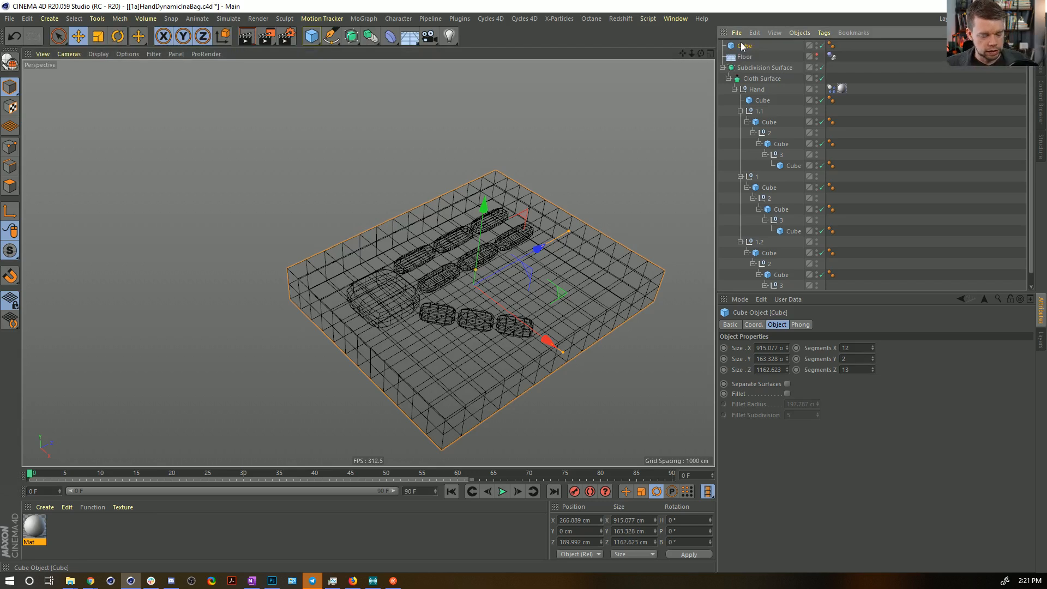
Keep a disabled duplicate of the box as a backup and rename the original box Bag.
ctrl+drag(742, 46, 742, 53)
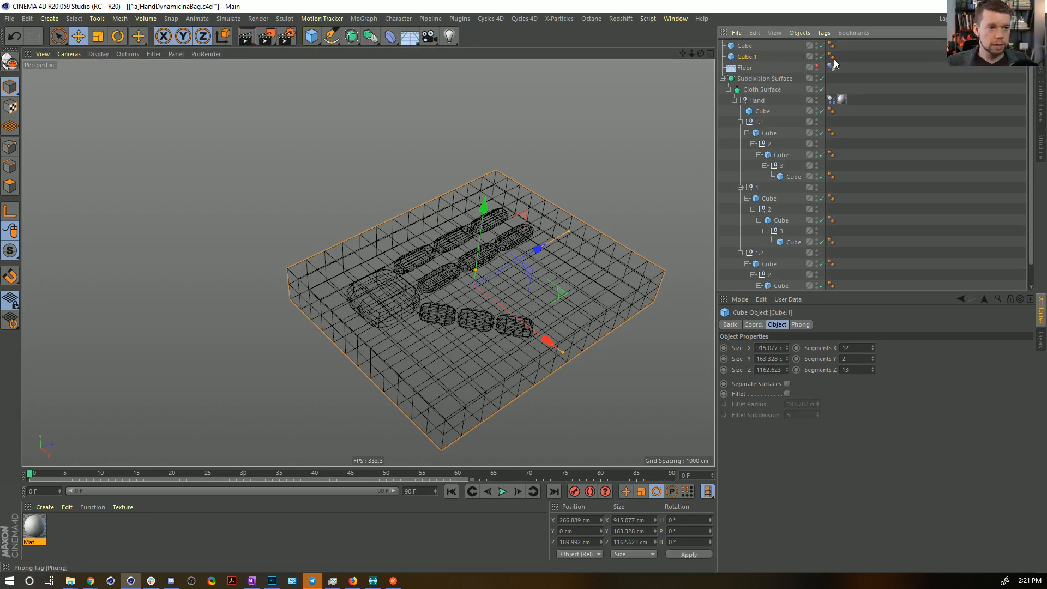
click(821, 56)
click(752, 45)
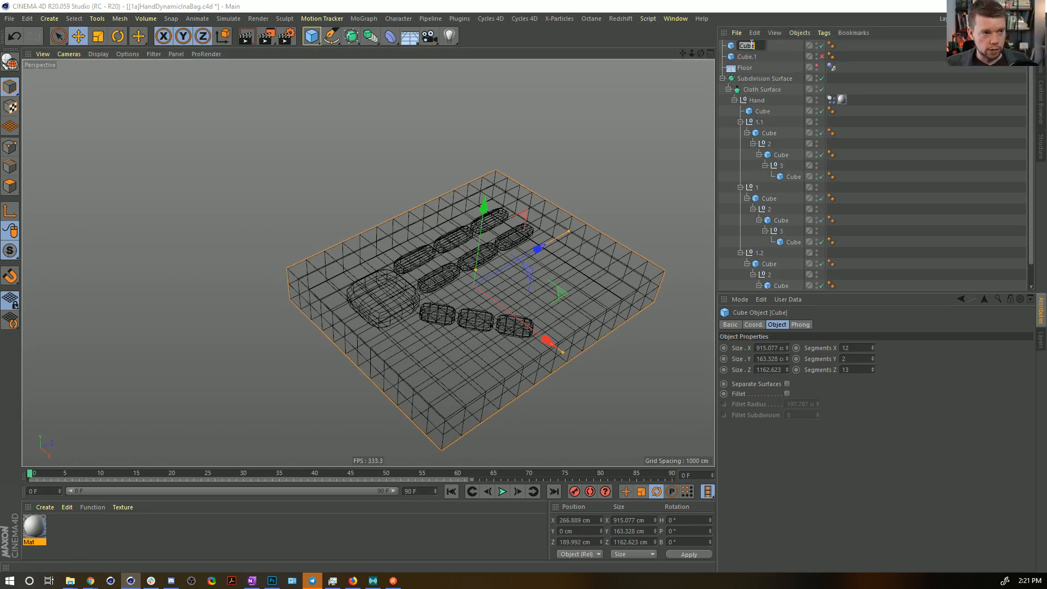
text(Bag)
key(Return)
Add a Soft Body simulation tag to the Bag and open its soft body settings.
right_click(734, 49)
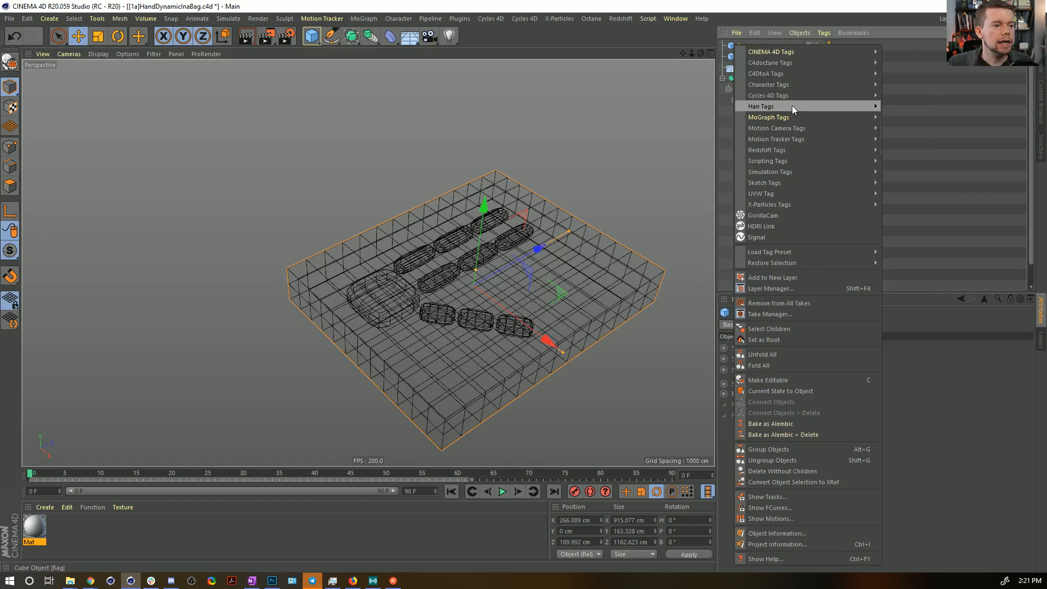
mouse_move(792, 172)
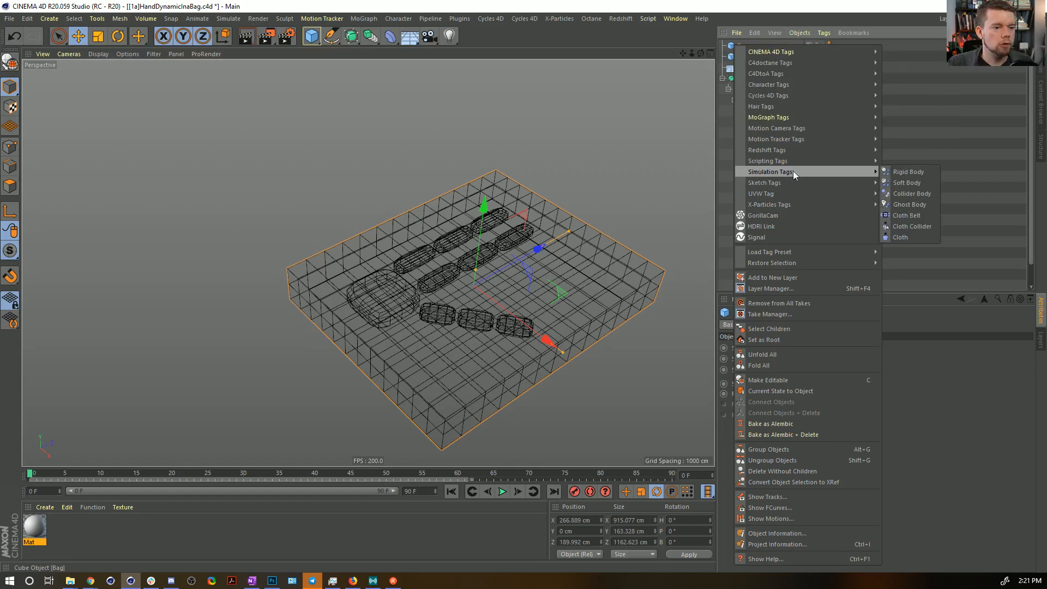
click(926, 182)
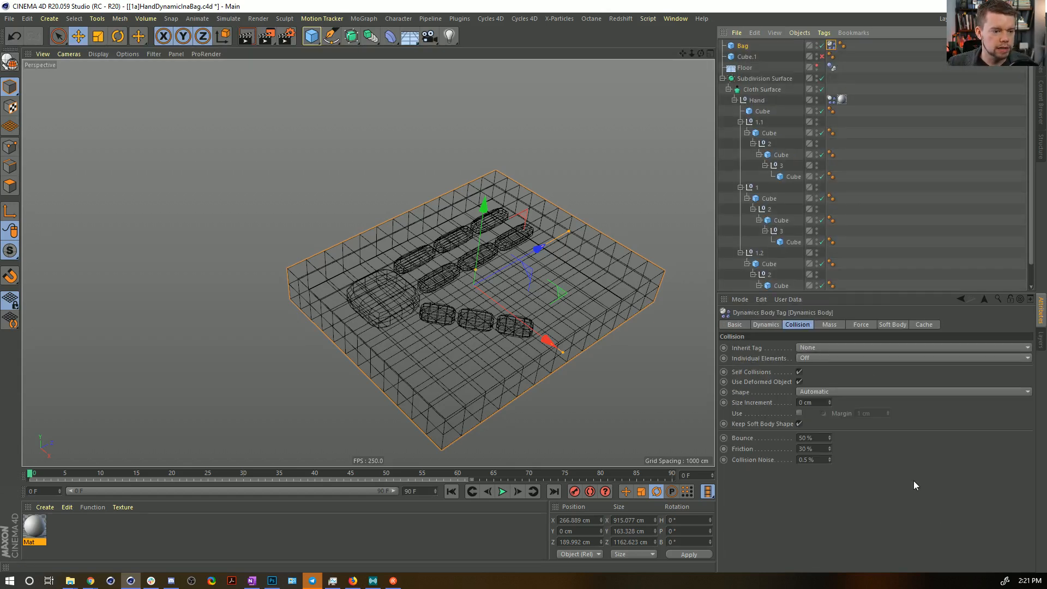
click(861, 325)
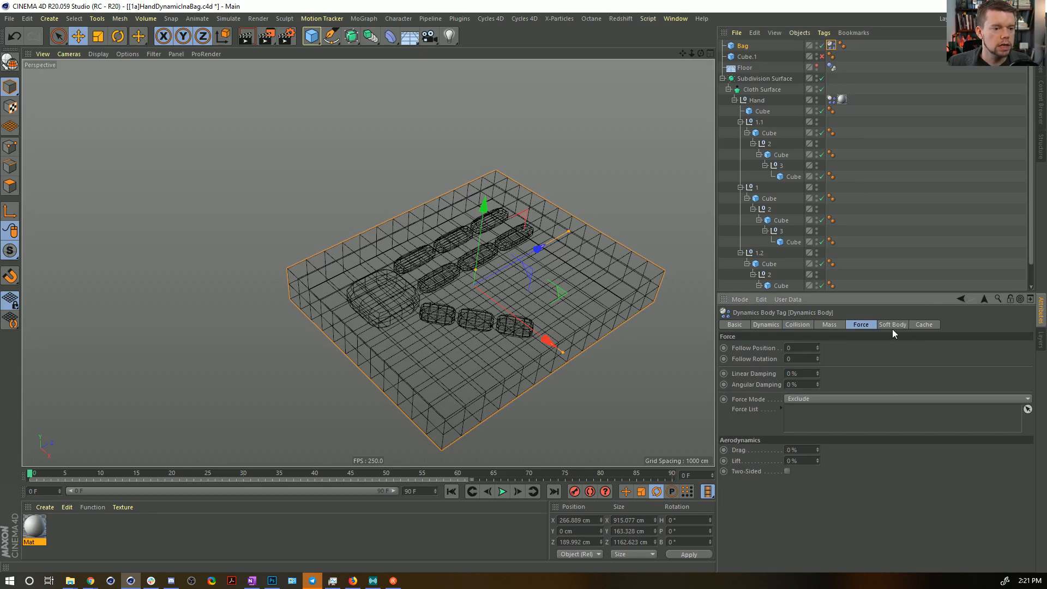
click(887, 326)
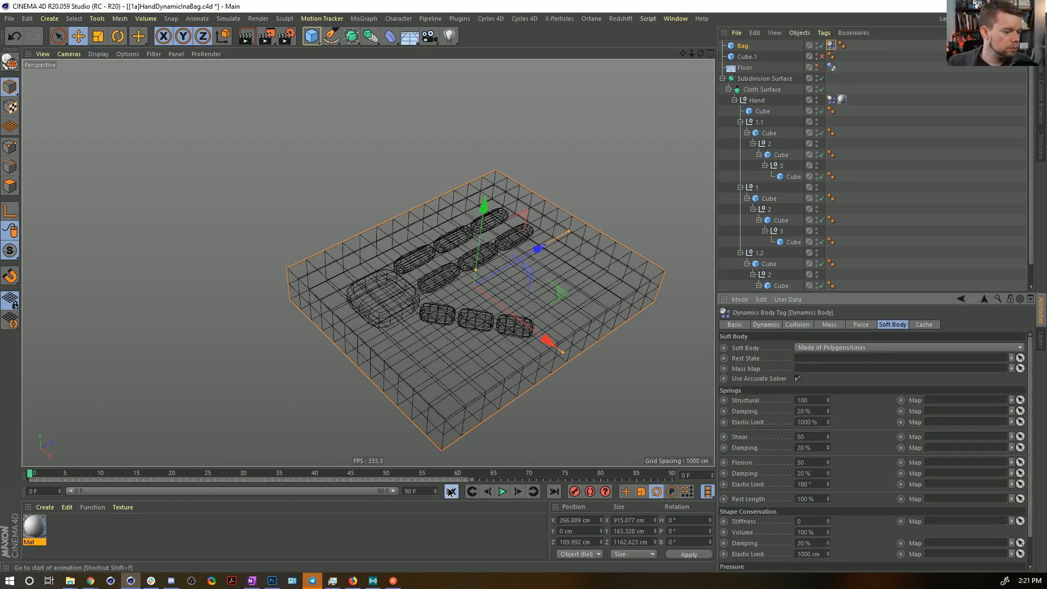
Play the simulation to examine the soft-body Bag around the hand, then rewind and inspect the box from the side.
click(502, 491)
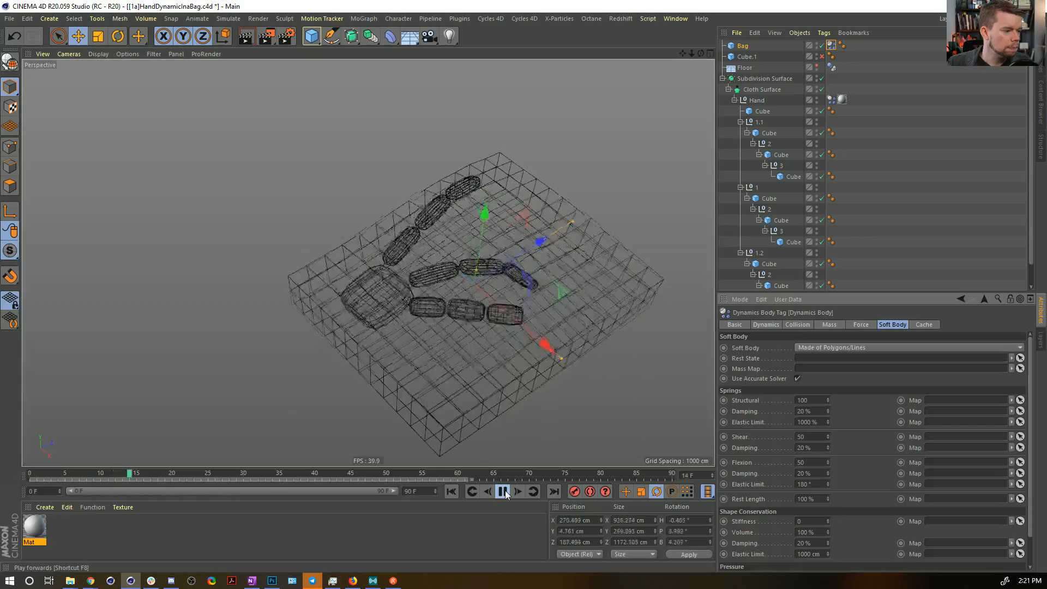
click(505, 493)
alt+drag(445, 270, 559, 588)
click(450, 490)
alt+drag(452, 302, 535, 310)
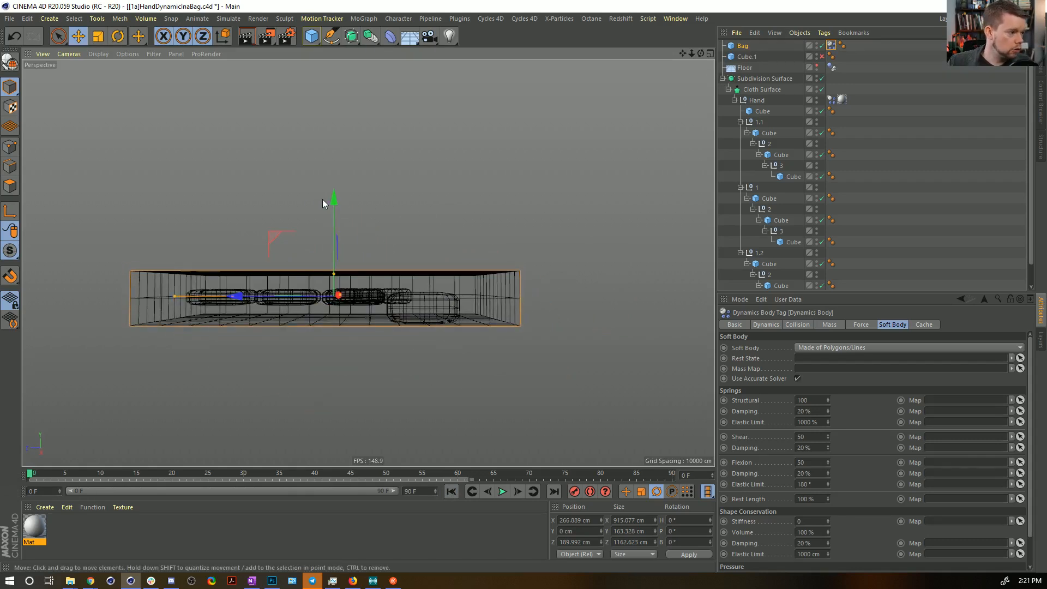
Lower the Bag to about -16 cm in Y and play the simulation again.
drag(333, 200, 333, 205)
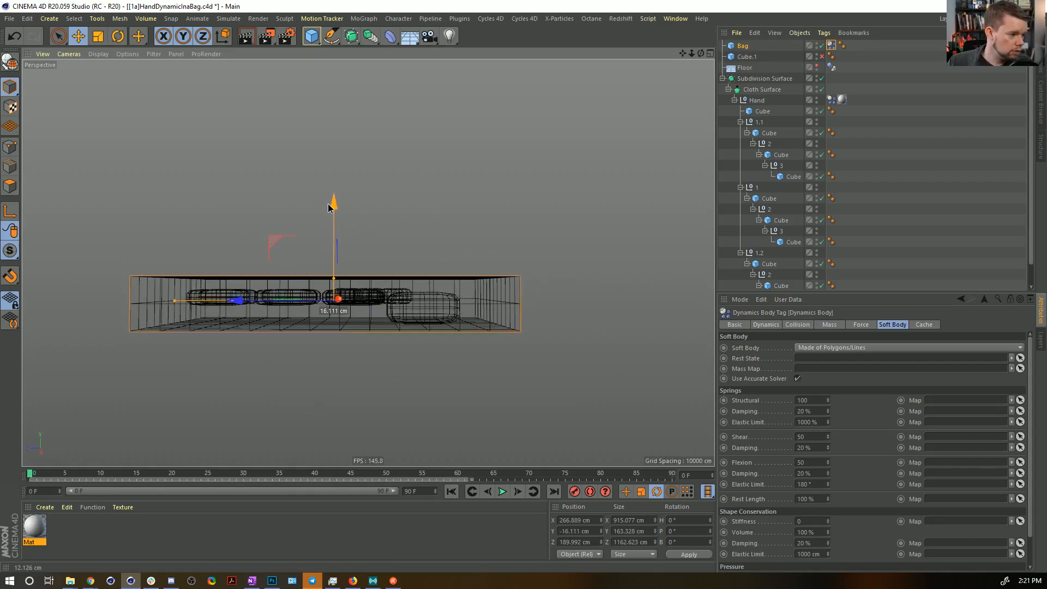
click(502, 493)
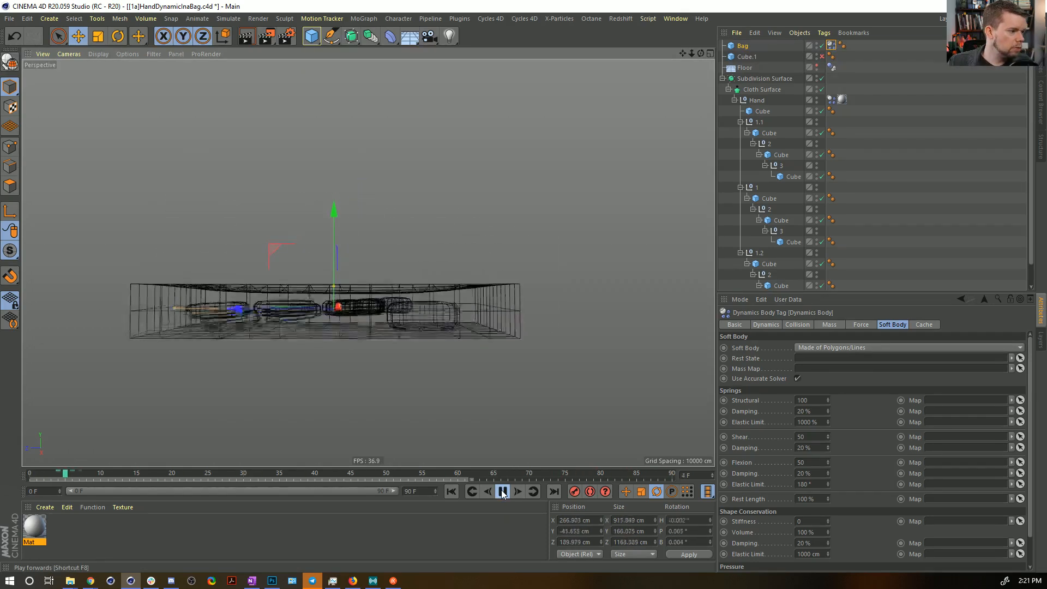
click(503, 493)
alt+drag(331, 225, 616, 398)
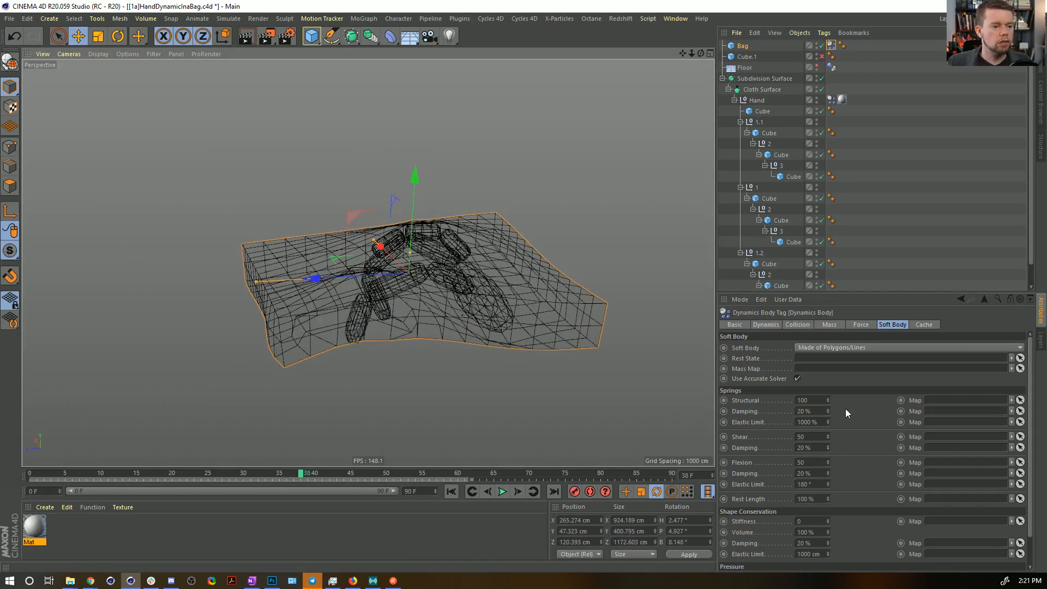
Set the collision Size Increment of the Hand's dynamics tag to 44 cm.
click(834, 325)
click(805, 325)
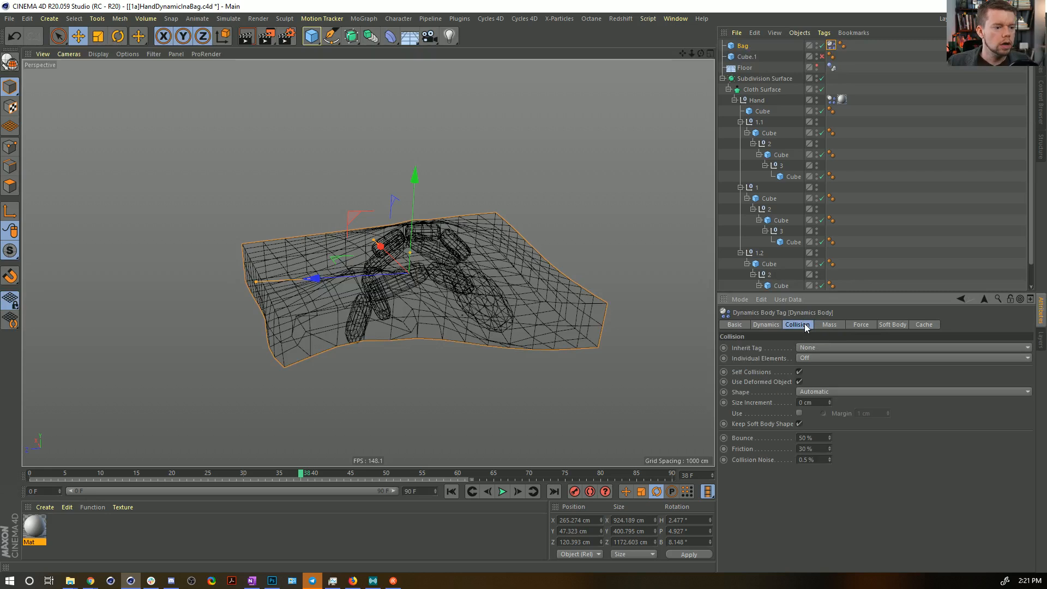
alt+drag(463, 276, 428, 256)
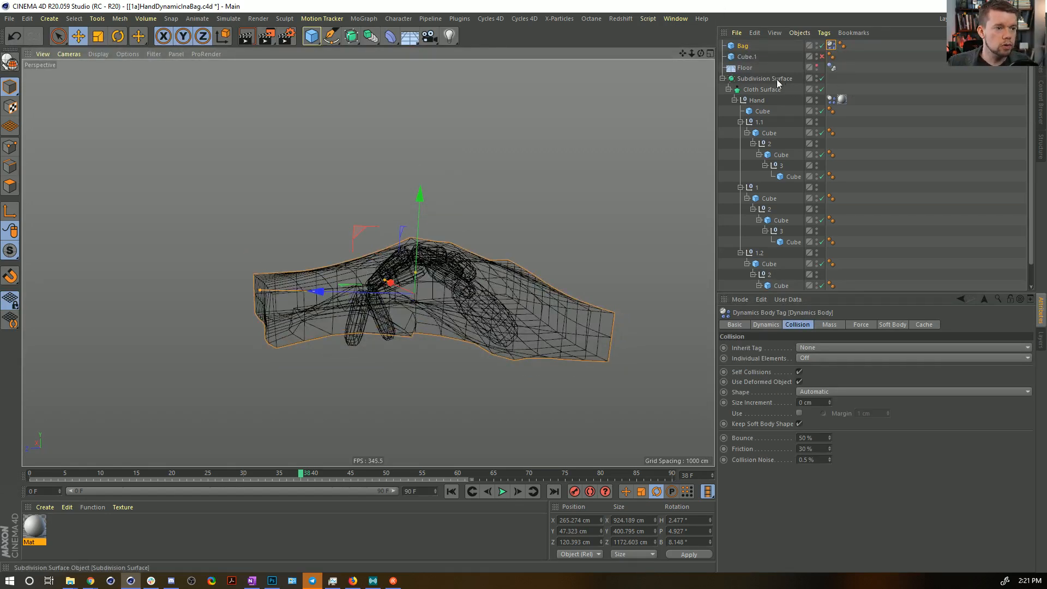
click(832, 101)
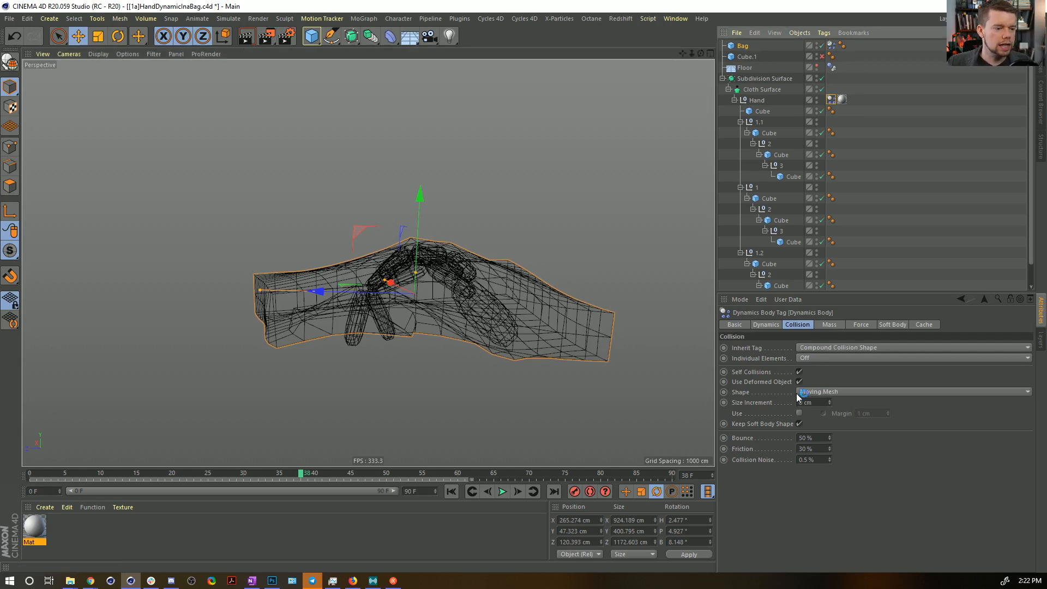
drag(829, 402, 842, 382)
Replay the simulation from frame 0 and inspect up close how the fingers collide with the Bag.
click(451, 491)
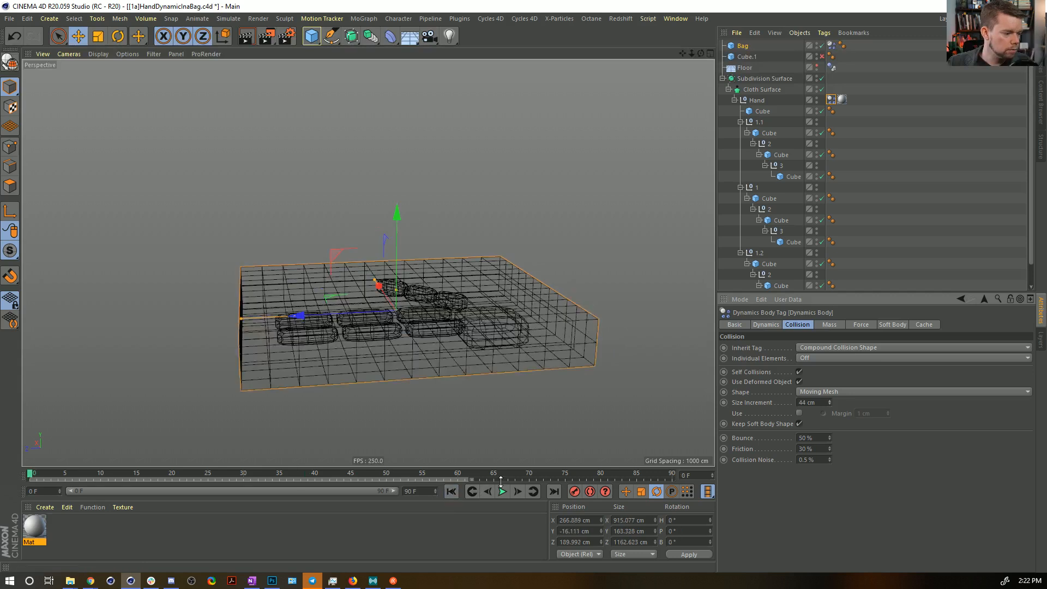
click(504, 492)
alt+drag(432, 246, 436, 217)
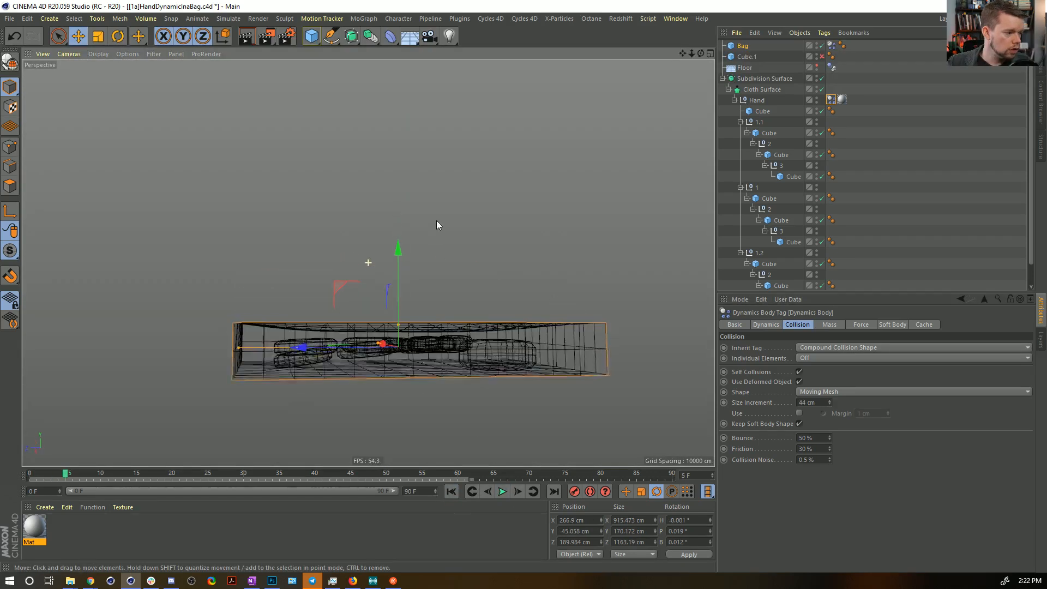
click(503, 492)
click(502, 491)
alt+drag(324, 250, 322, 267)
alt+right_drag(322, 267, 477, 263)
alt+drag(477, 266, 388, 290)
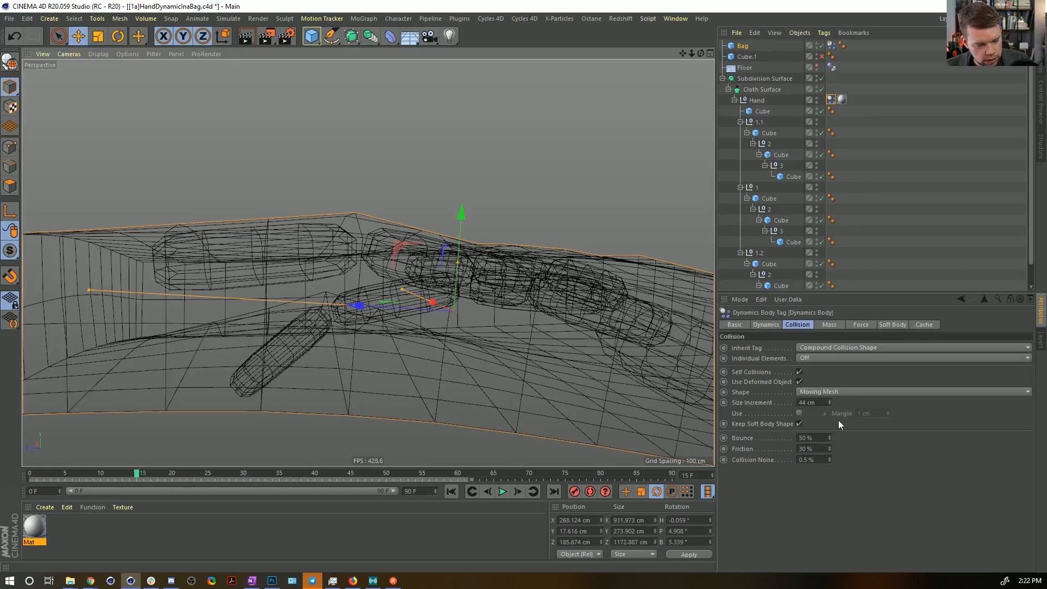
Set the Hand's collision Size Increment to 89 cm and continue the simulation to check the fingers against the Bag.
drag(829, 403, 829, 385)
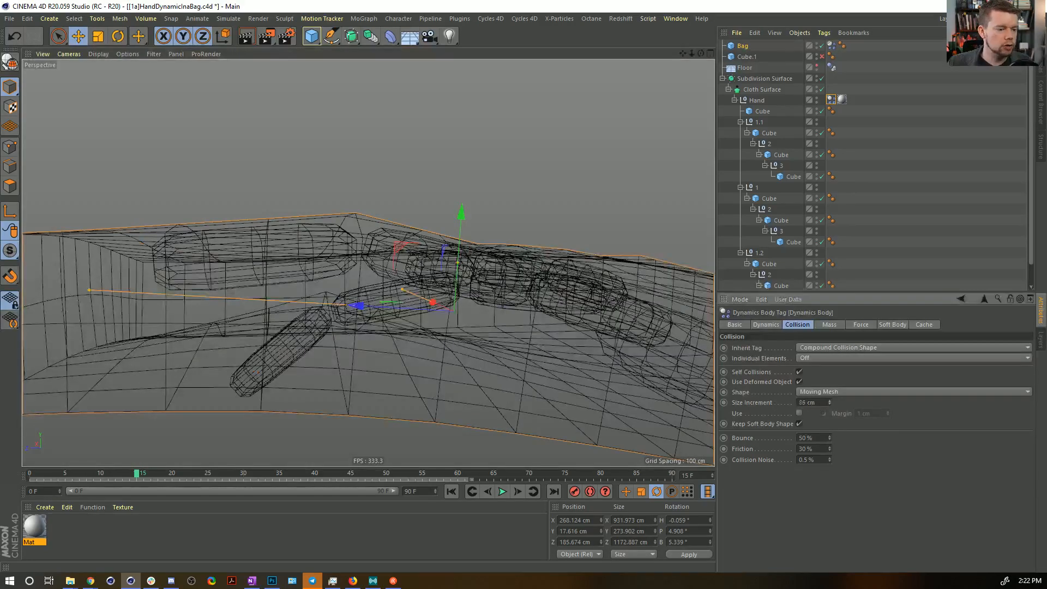
alt+drag(368, 237, 336, 287)
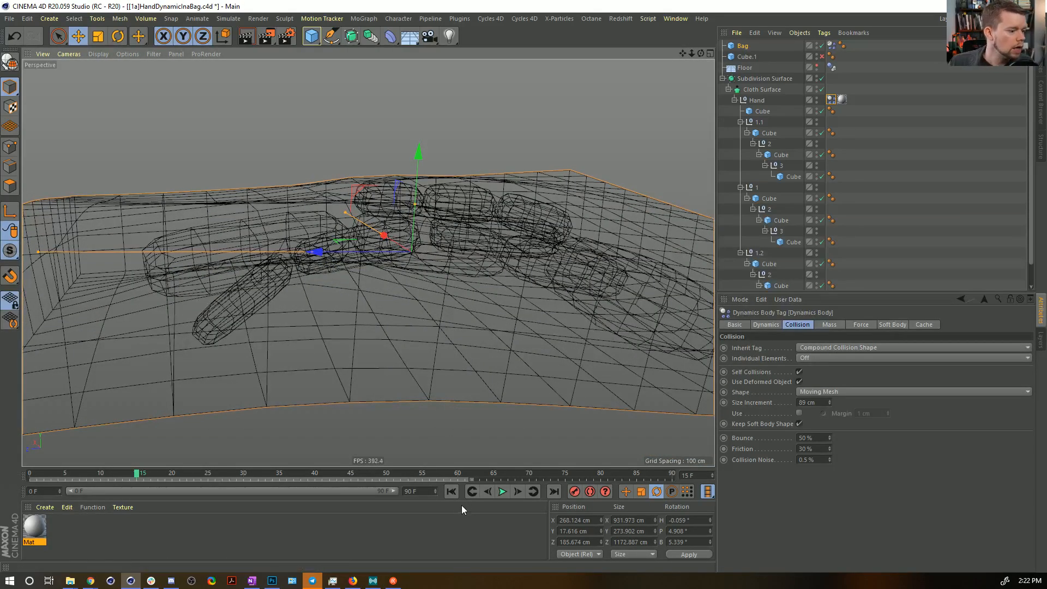
click(502, 491)
click(503, 492)
mouse_move(349, 187)
alt+mouse_down()
mouse_move(316, 176)
mouse_move(338, 171)
alt+mouse_up()
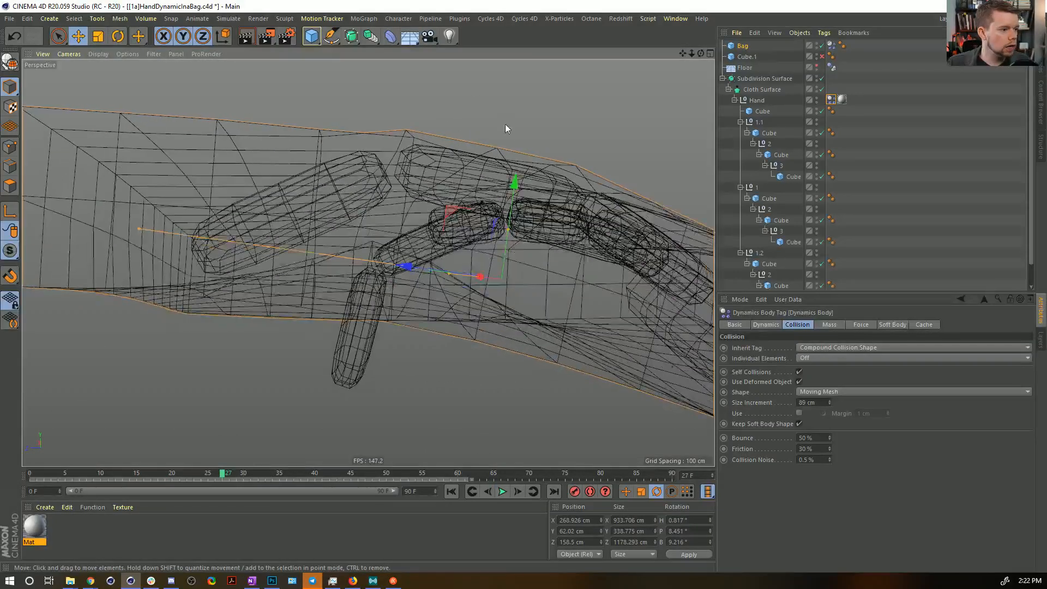
alt+drag(553, 164, 385, 253)
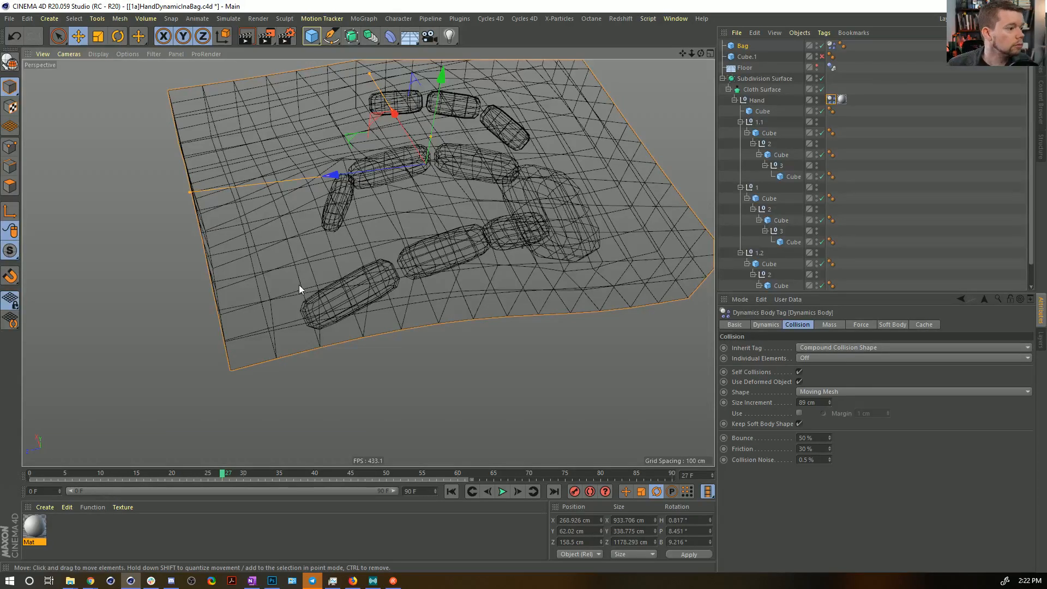
Rewind to frame 0 and open the Expert dynamics options in the project settings.
click(451, 491)
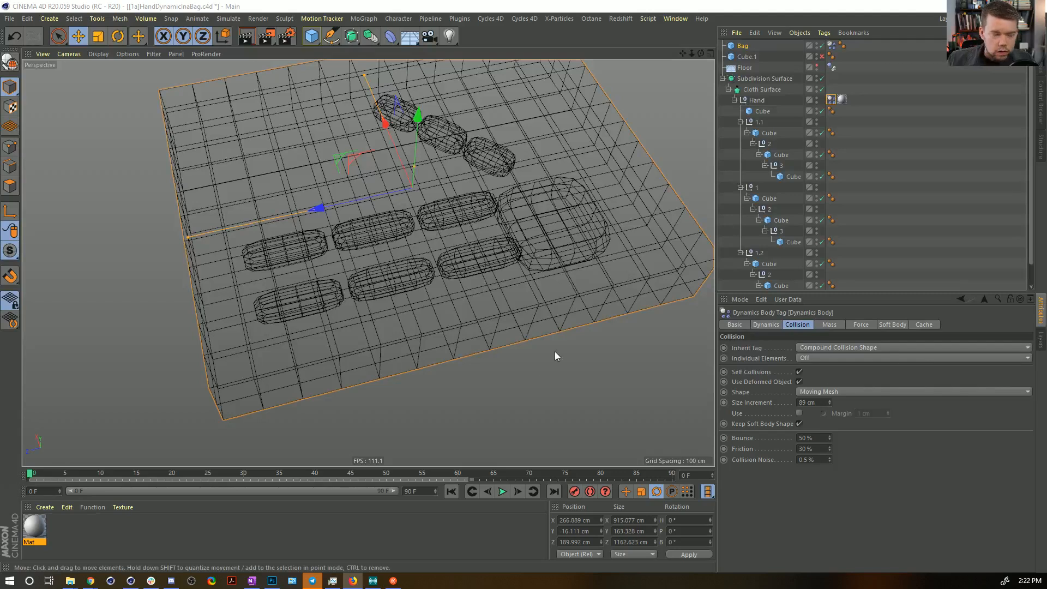
alt+drag(537, 241, 528, 288)
key(ctrl+d)
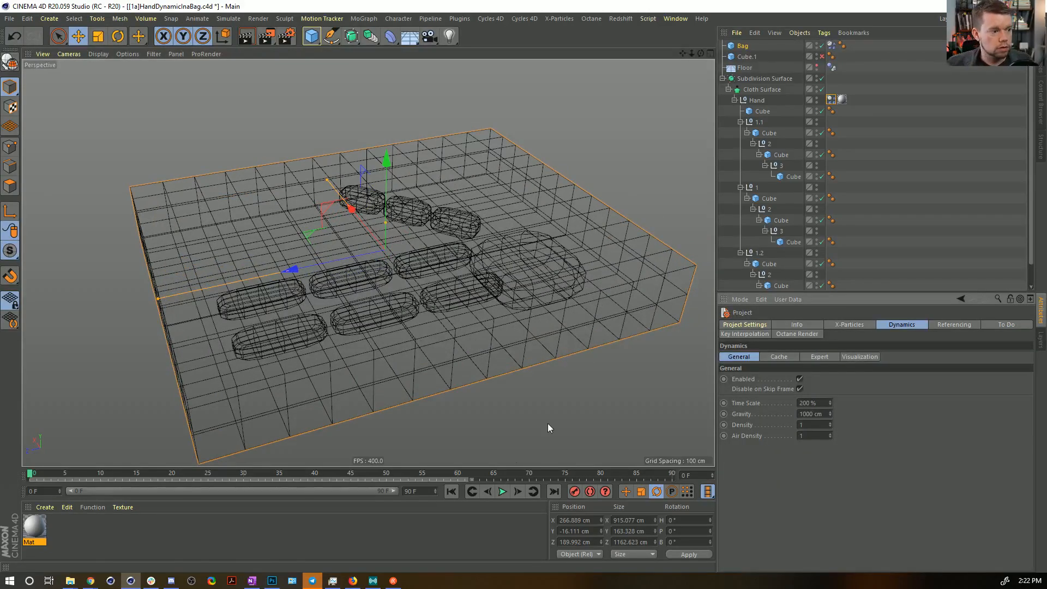
click(822, 358)
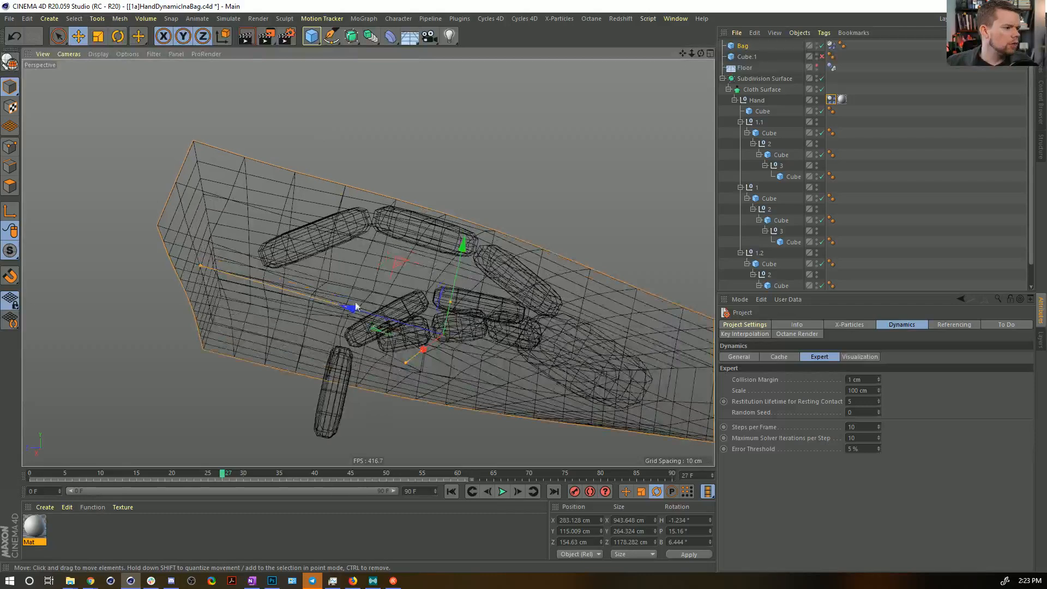
Replay the simulation from the start, then return to frame 0.
click(451, 491)
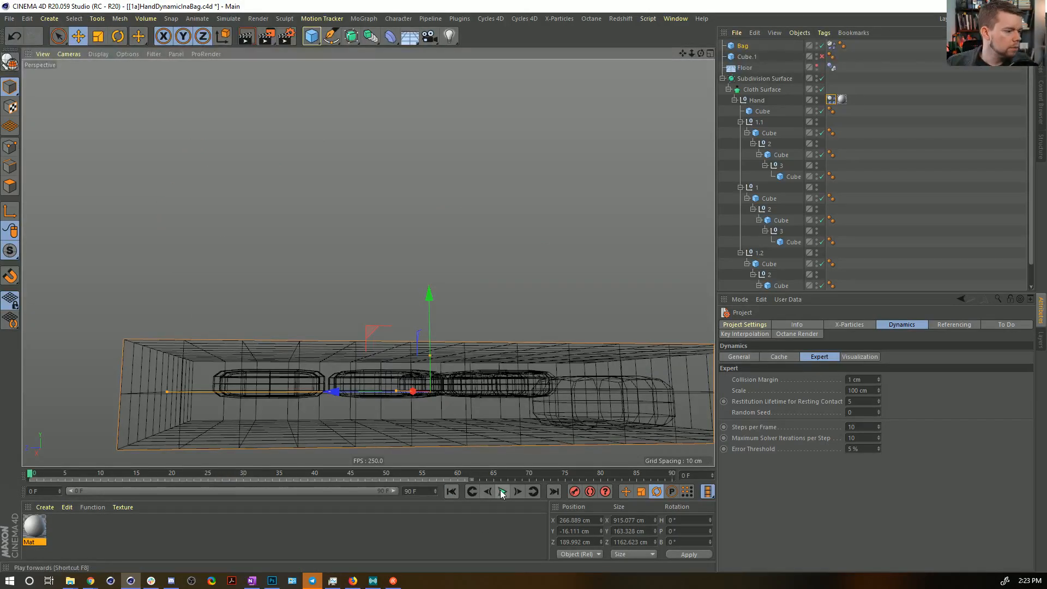
click(502, 492)
click(452, 491)
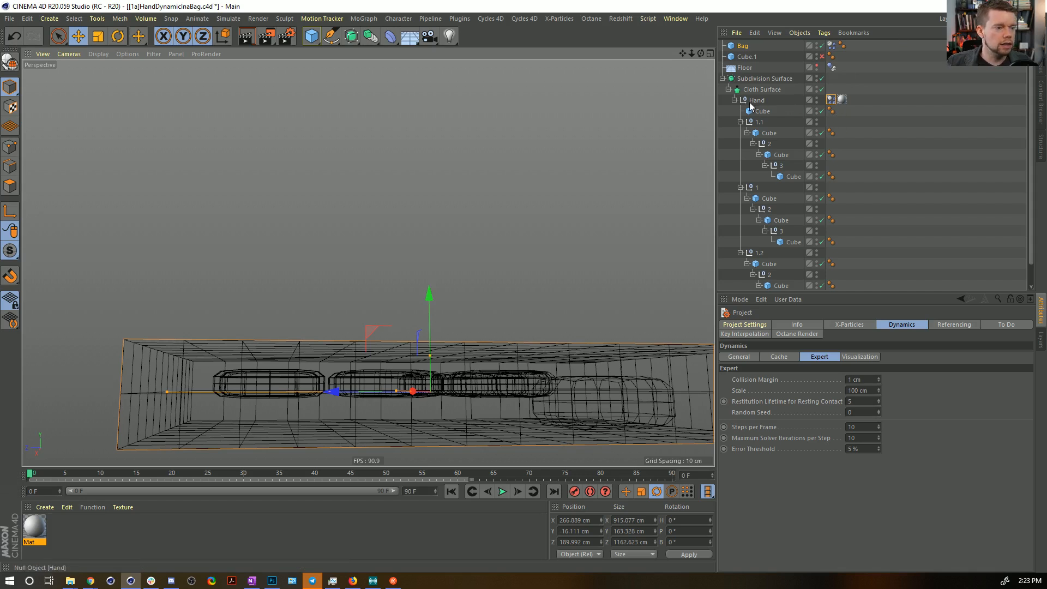
Move the dynamics body tag from Hand to Subdivision Surface and run the simulation.
drag(831, 100, 831, 78)
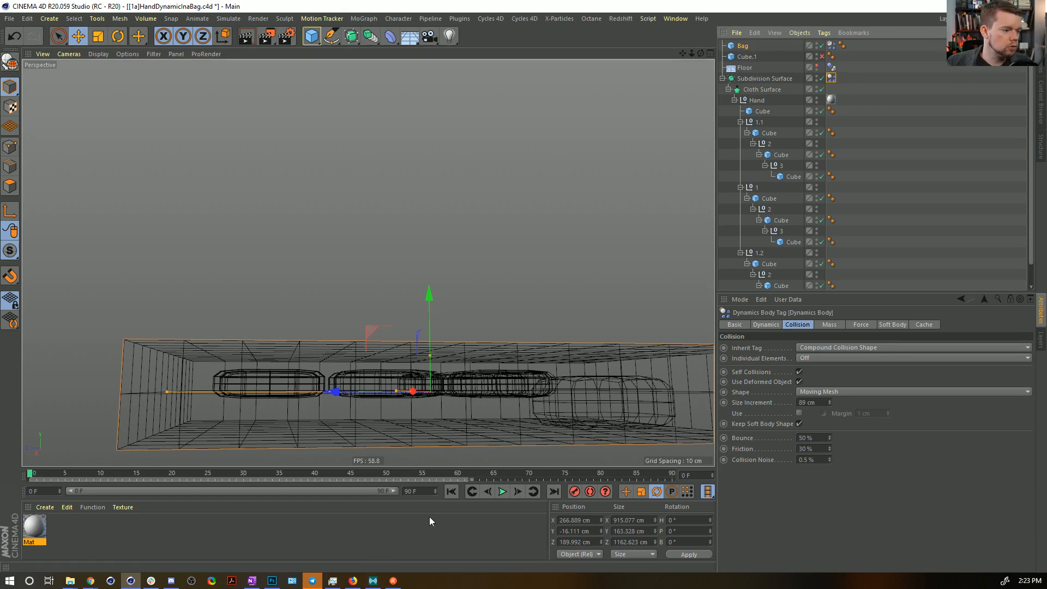
click(503, 491)
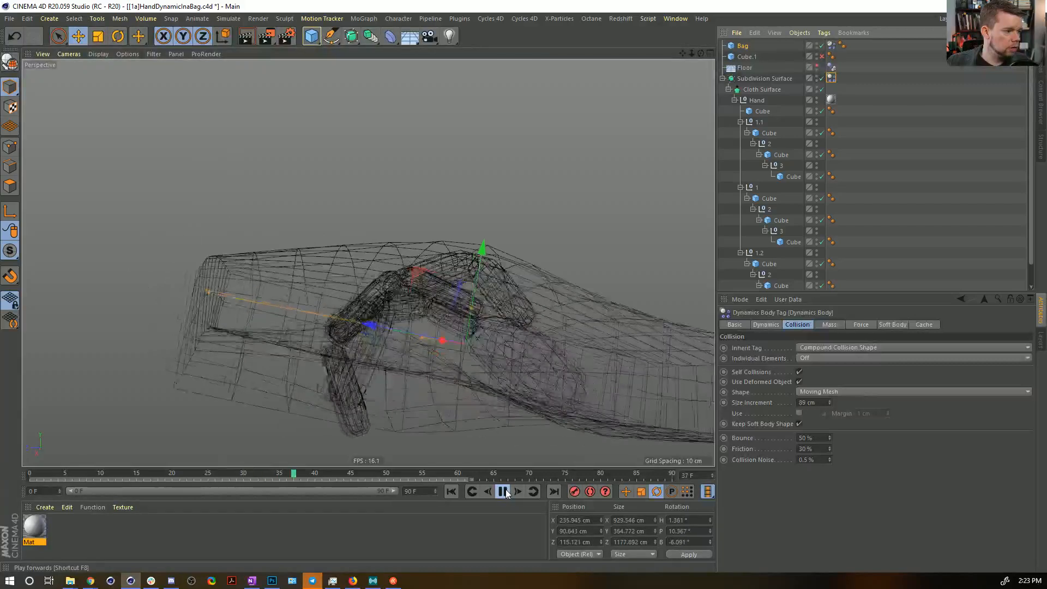
click(506, 491)
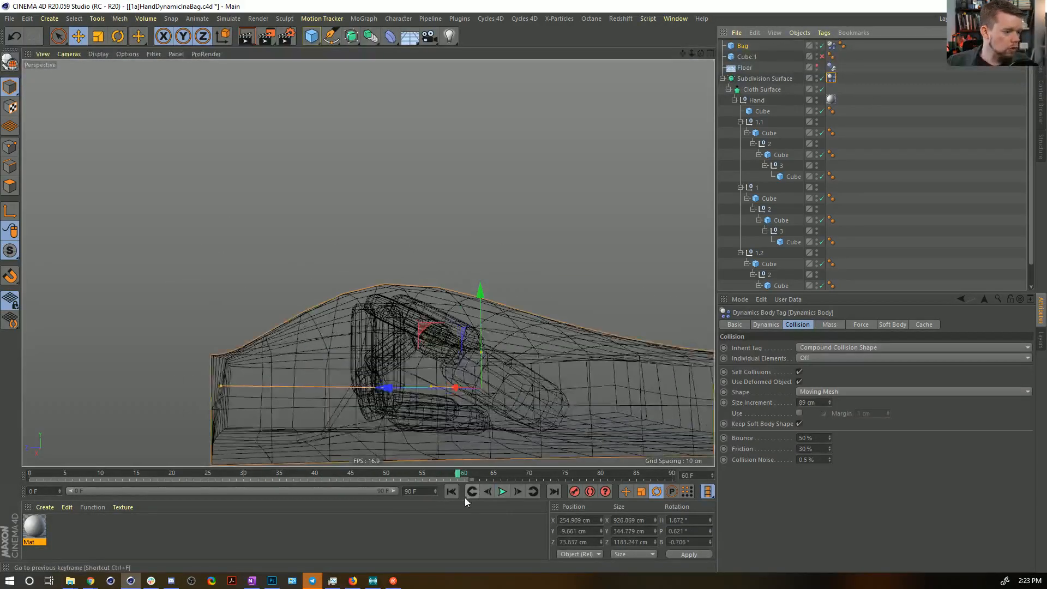
Replay the first frames of the simulation twice to check the finger collisions, returning to frame 0.
click(452, 492)
click(501, 492)
click(502, 492)
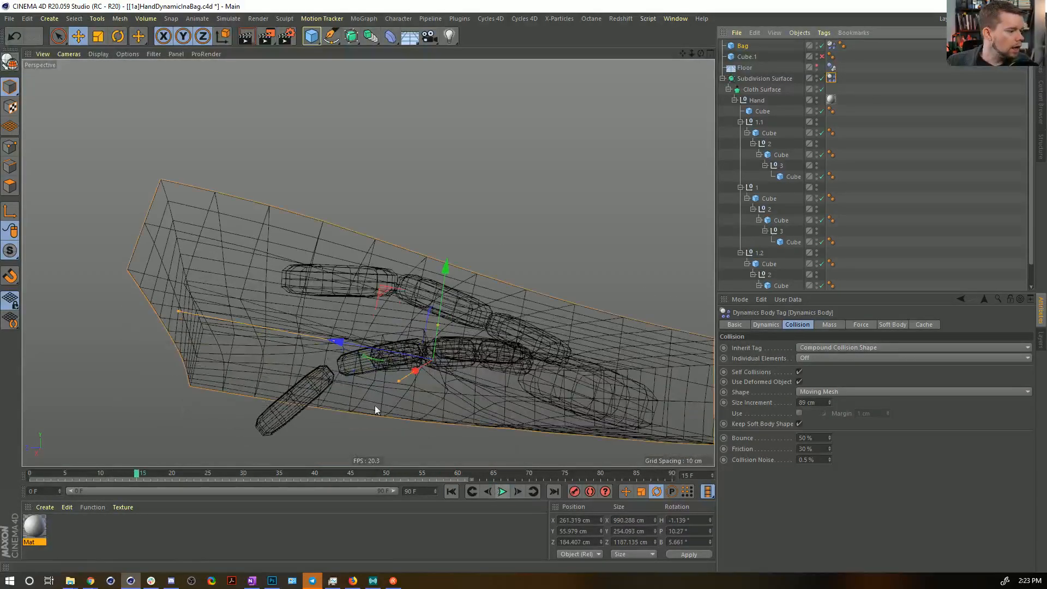
click(452, 492)
click(503, 492)
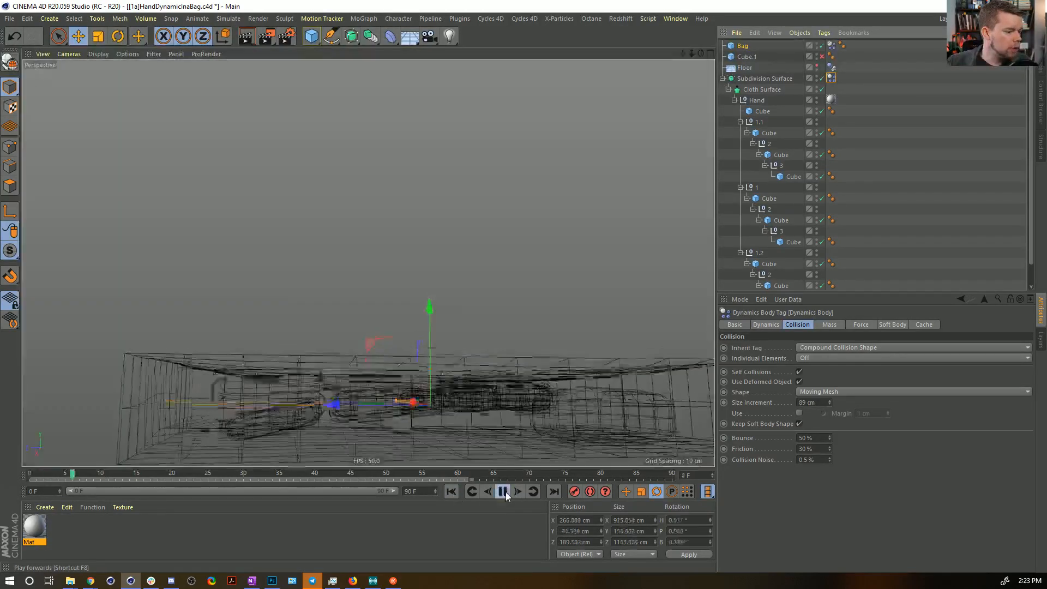
click(502, 492)
click(452, 492)
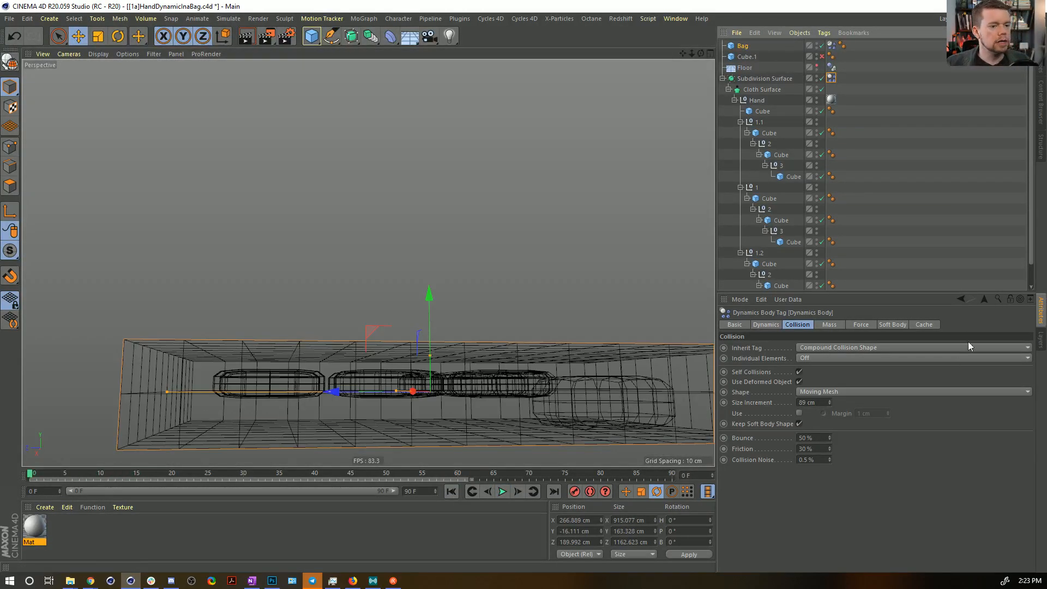
Set the Bag's soft body Shear and Flexion springs to 10.
click(830, 45)
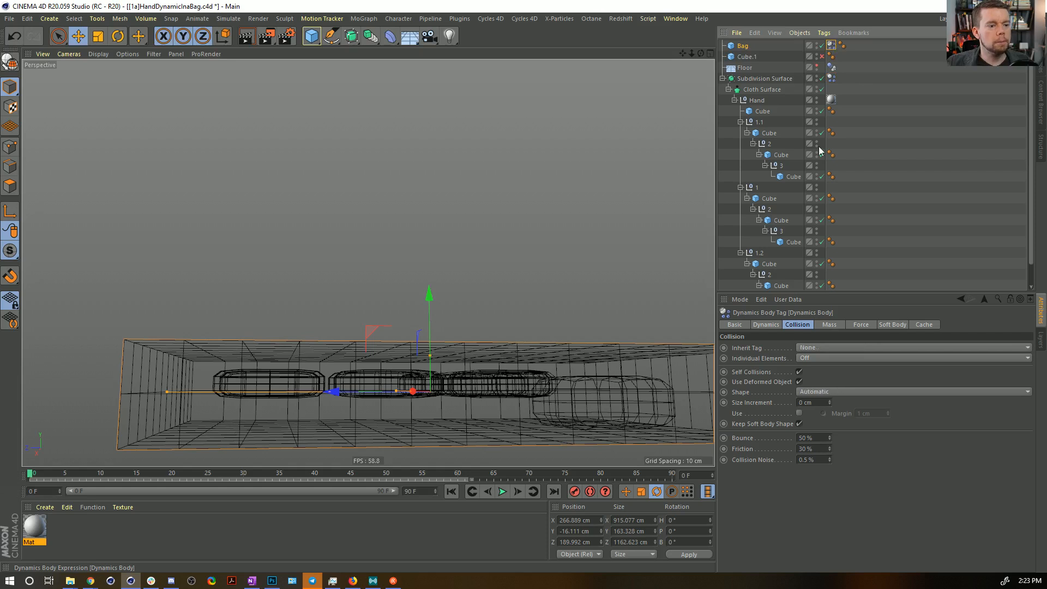
click(828, 324)
click(898, 325)
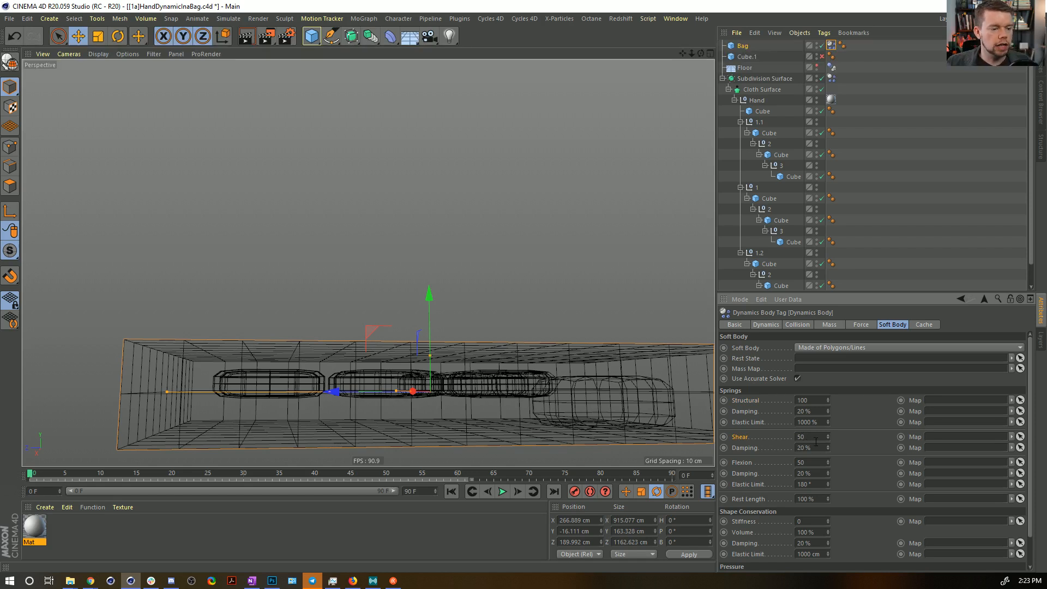
text(0)
key(Tab)
key(Tab)
text(1)
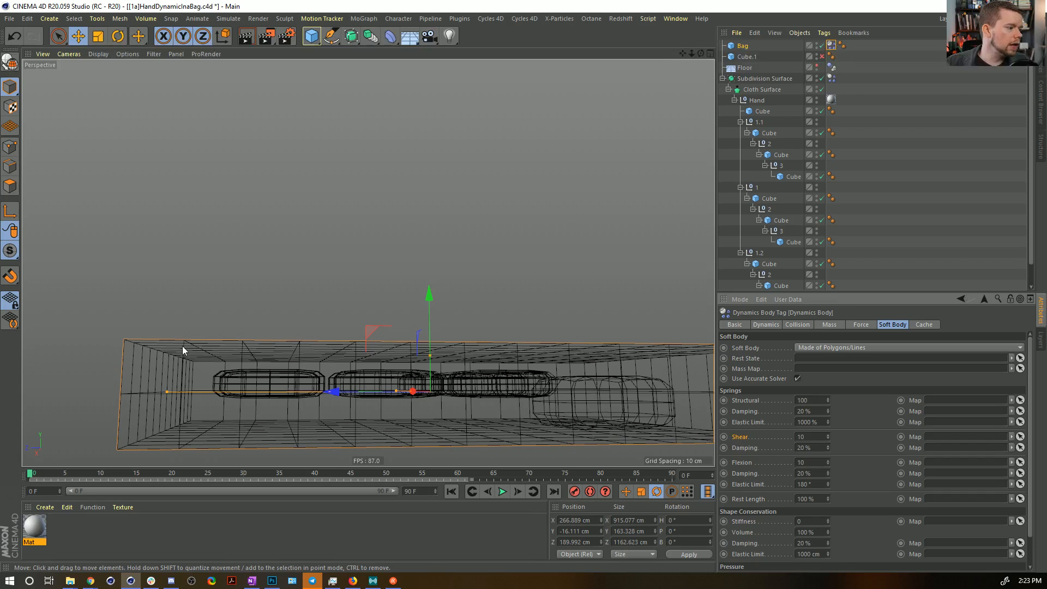
Try a Shear deformer at 131% strength in the scene and delete it.
alt+drag(179, 340, 199, 363)
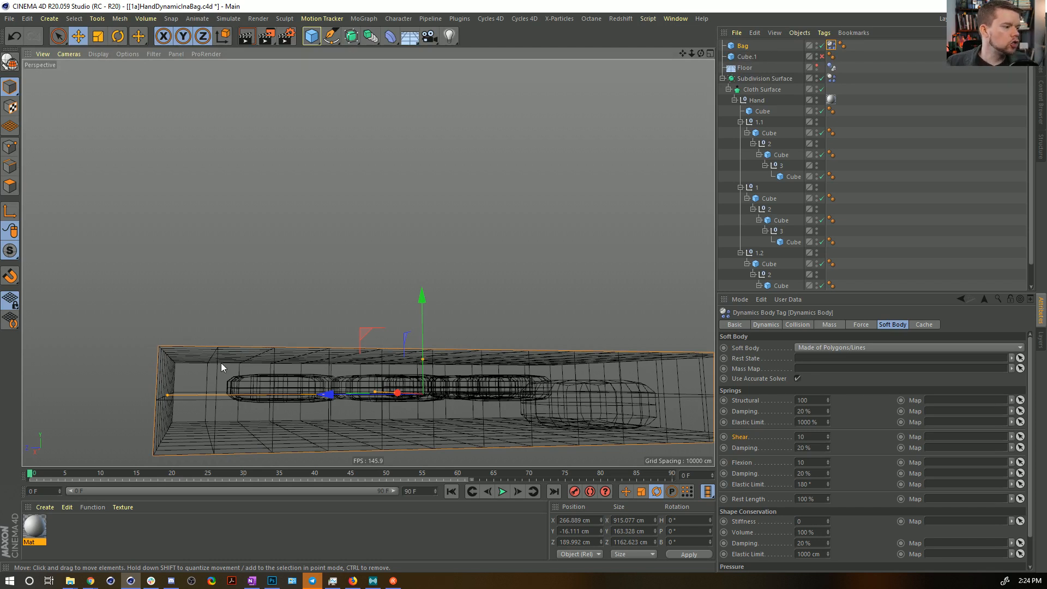
click(389, 40)
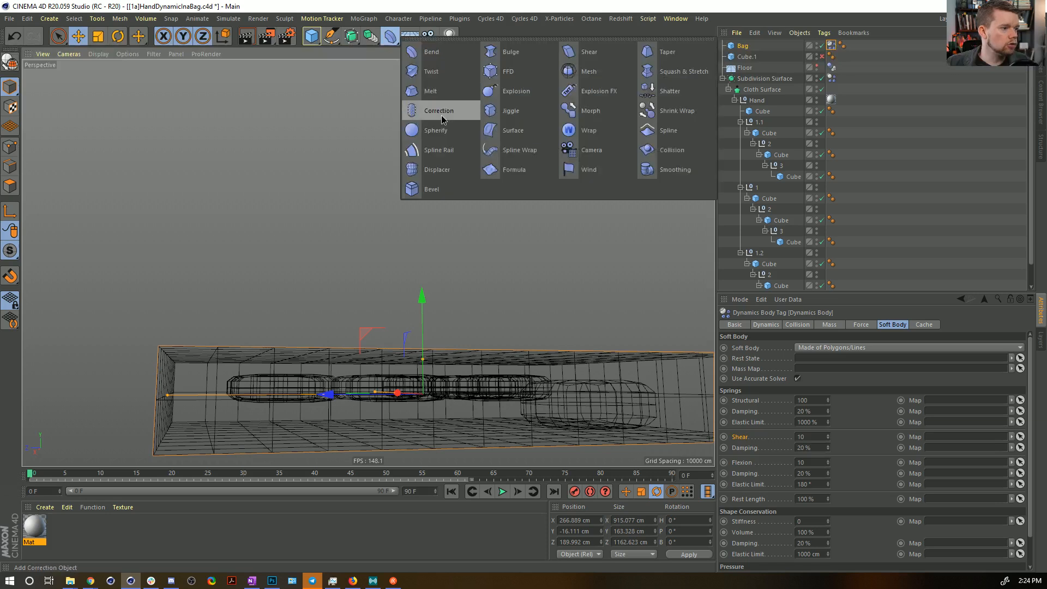
click(581, 51)
alt+drag(541, 129, 627, 189)
drag(795, 369, 870, 366)
drag(796, 390, 736, 392)
alt+drag(306, 305, 410, 321)
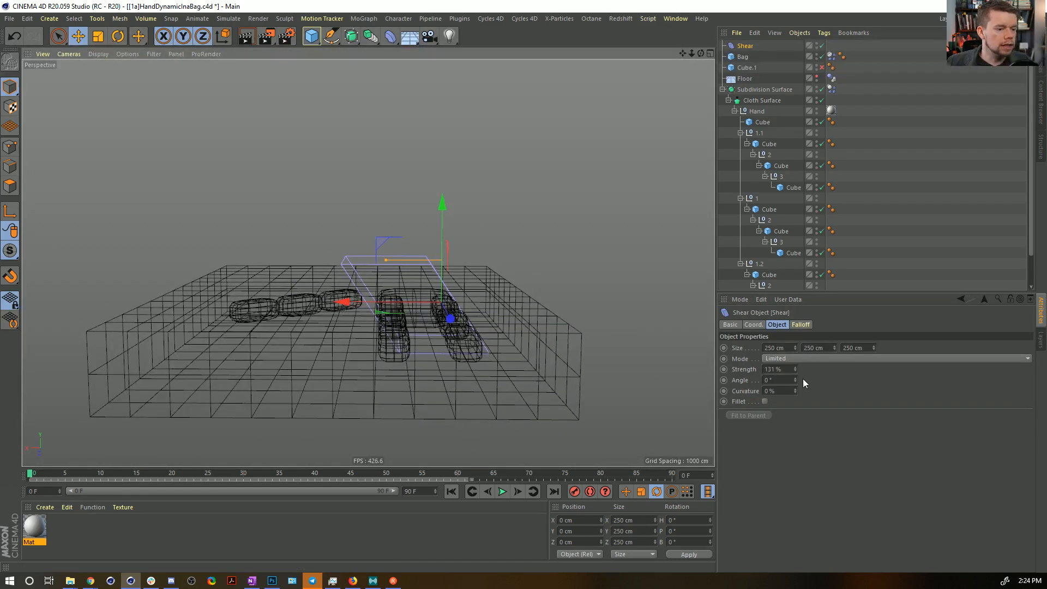
mouse_move(794, 369)
mouse_down()
mouse_move(716, 369)
mouse_move(795, 369)
mouse_up()
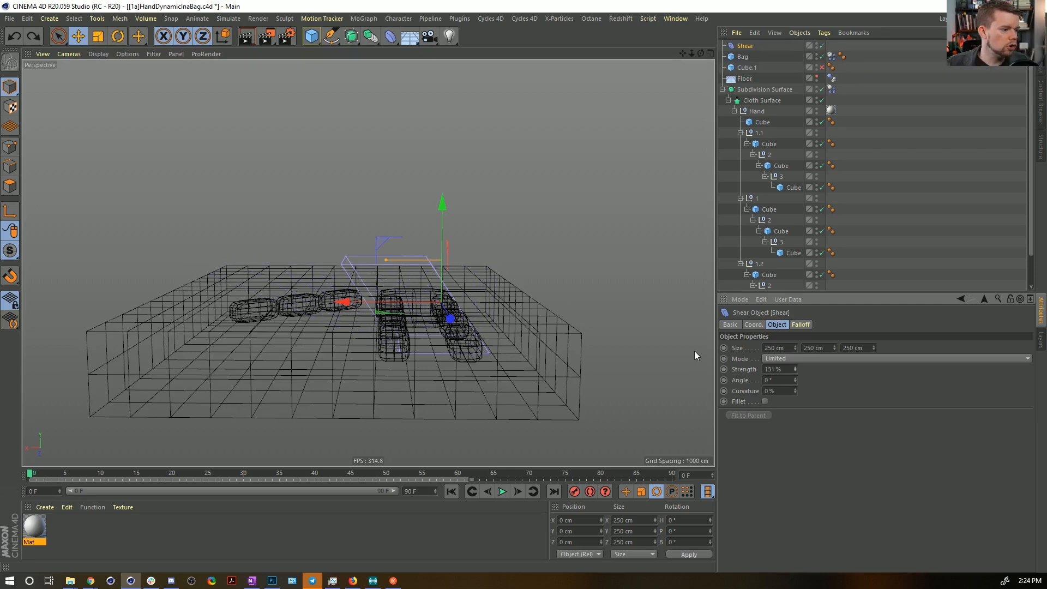
key(ctrl+z)
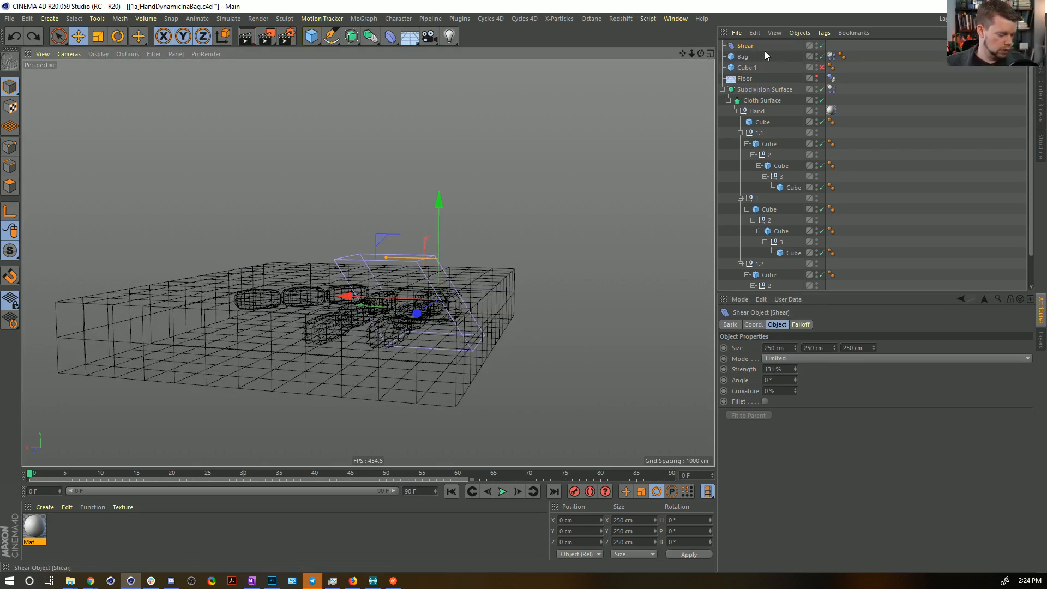
key(Delete)
Play the simulation with the softer shear and flexion springs and return to frame 0.
alt+drag(537, 389, 283, 333)
alt+drag(368, 263, 306, 317)
click(504, 492)
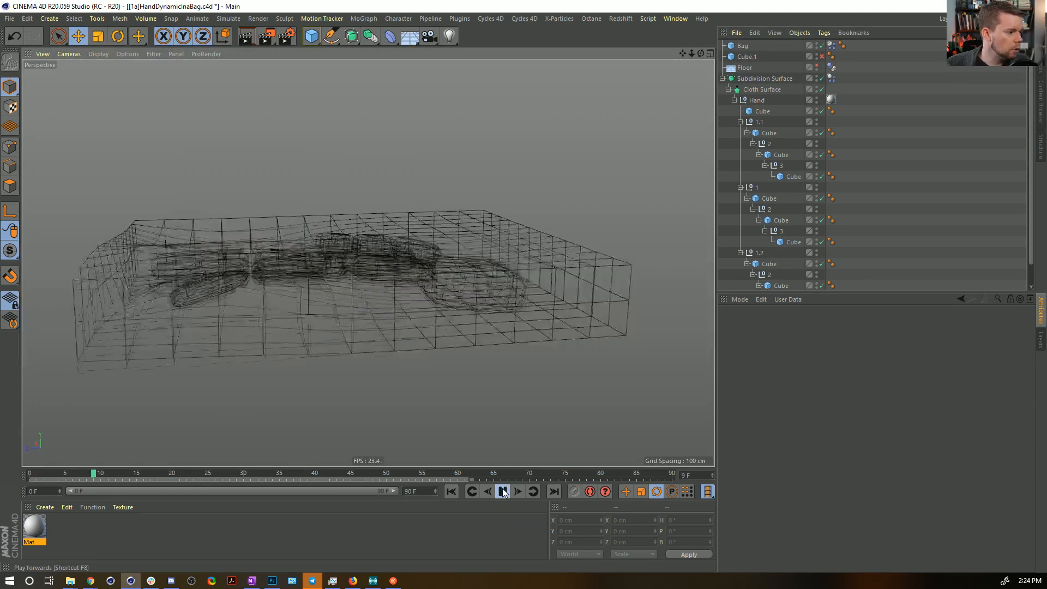
alt+drag(234, 198, 209, 204)
click(448, 492)
Try a Structural spring value of 10 on the Bag's soft body and examine the simulated deformation.
click(830, 46)
double_click(818, 400)
text(10)
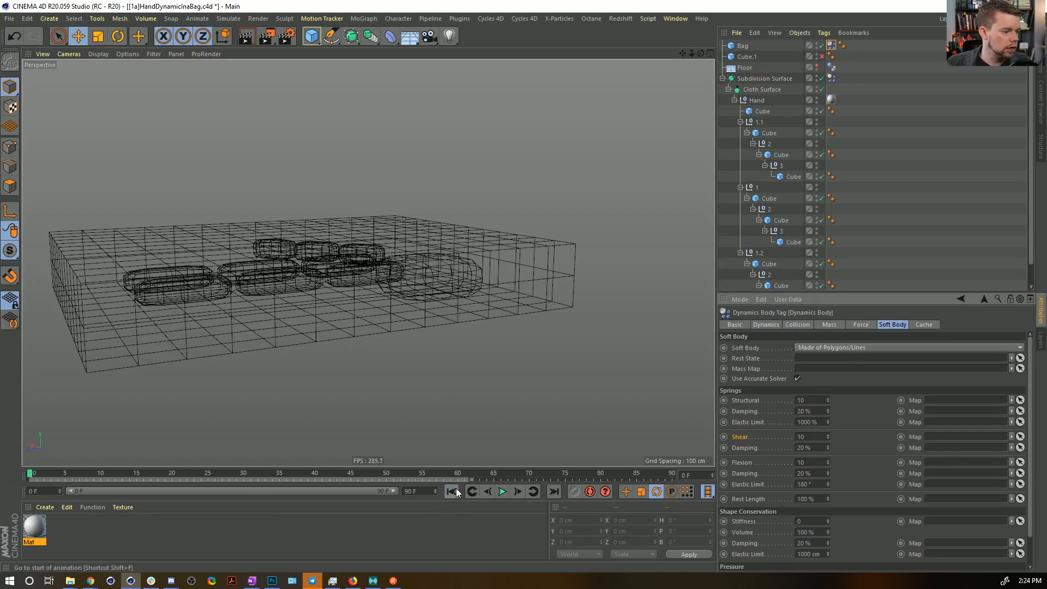
click(503, 491)
click(502, 491)
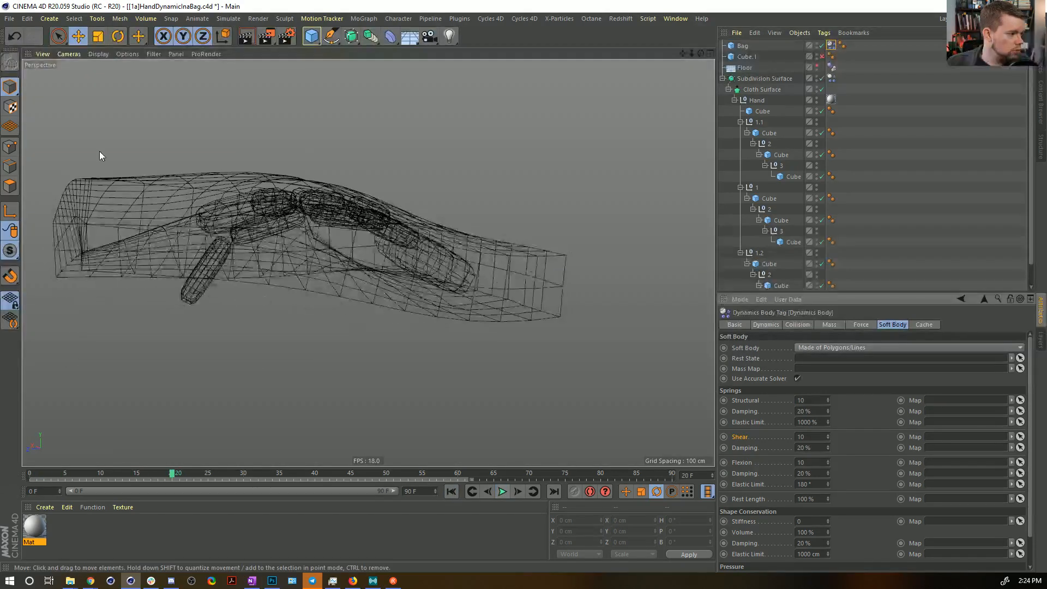
alt+drag(100, 152, 112, 100)
alt+drag(146, 364, 269, 396)
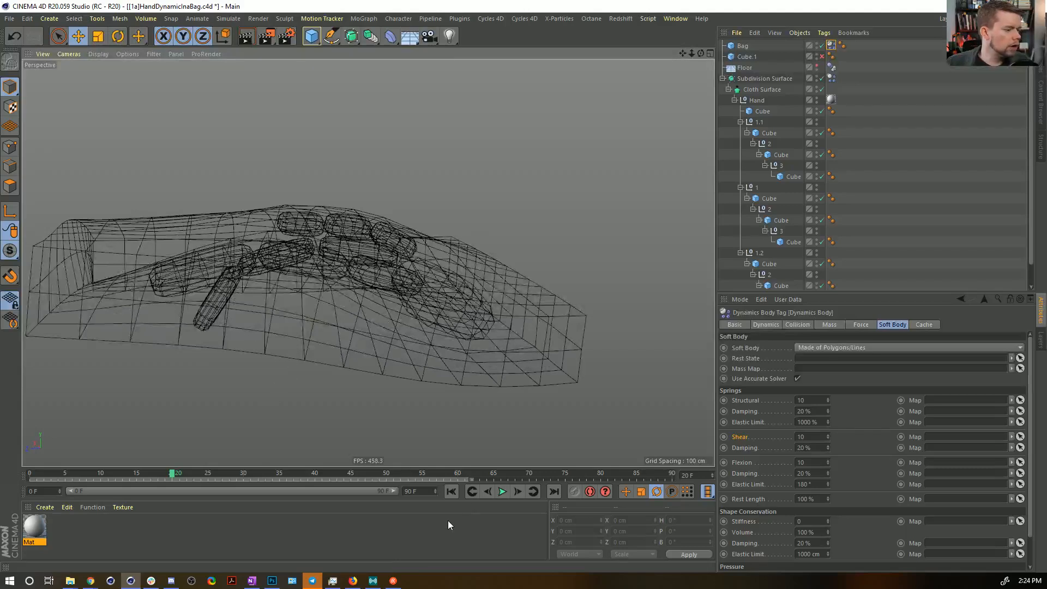
click(452, 491)
Set the Bag's Structural spring to 100 and its structural, shear and flexion Damping to 90%.
alt+drag(388, 425, 381, 338)
click(811, 402)
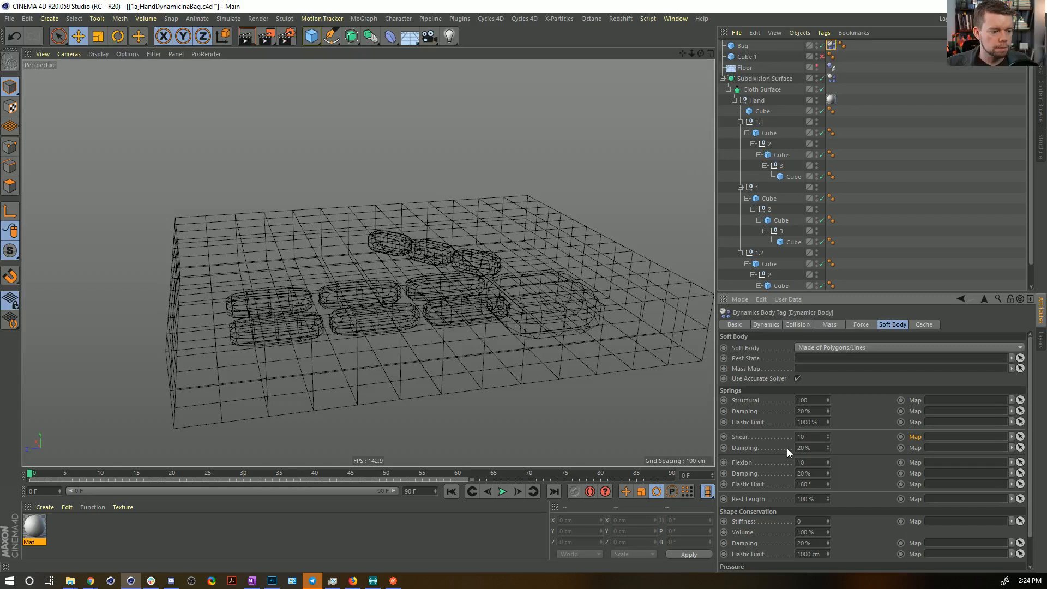
double_click(819, 446)
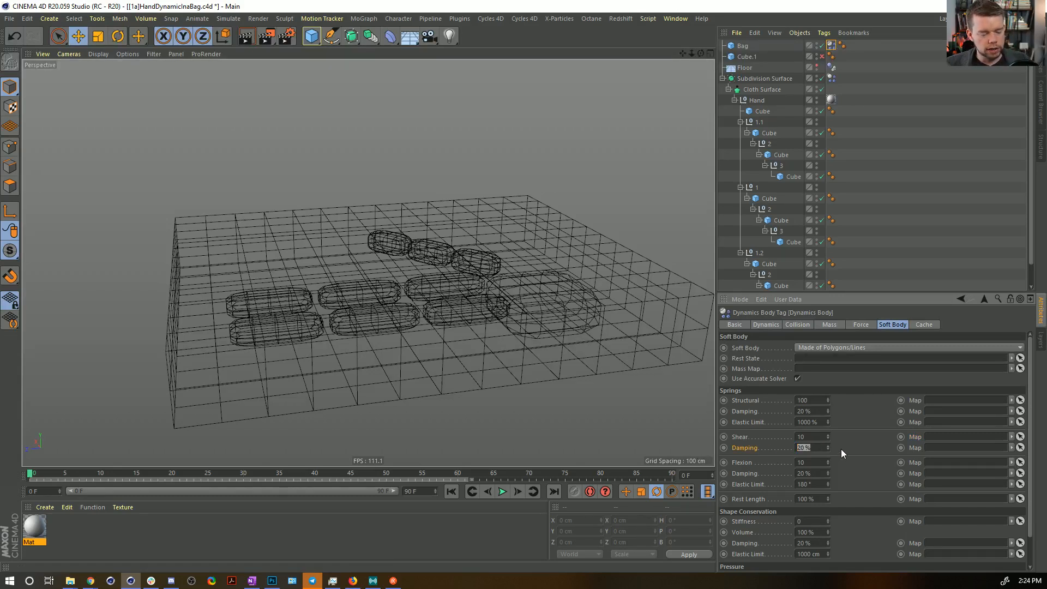
text(90)
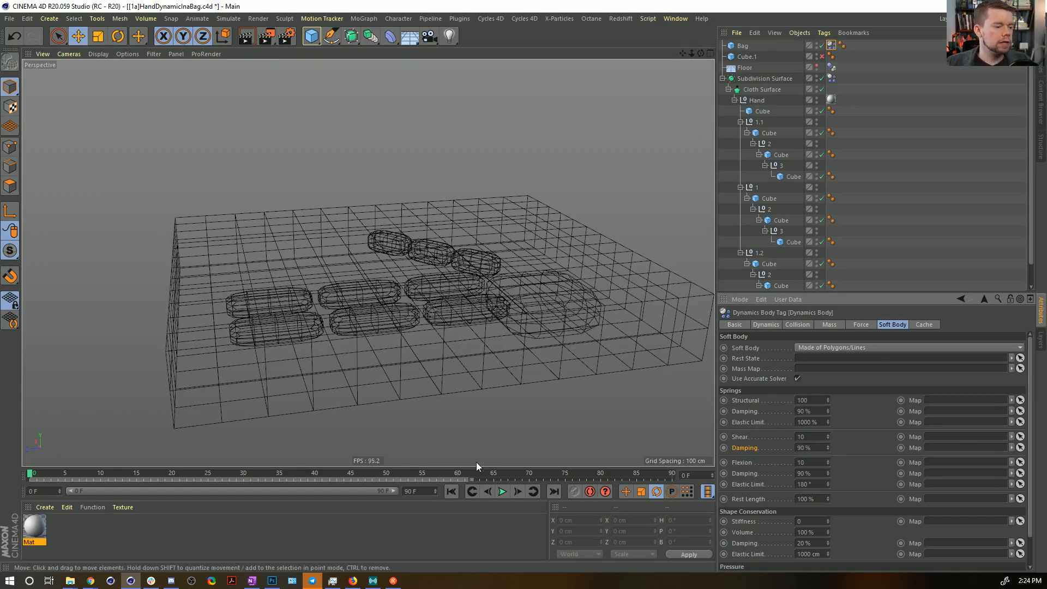
Play the simulation to check the Bag's damped springs, then rewind to frame 0.
click(504, 491)
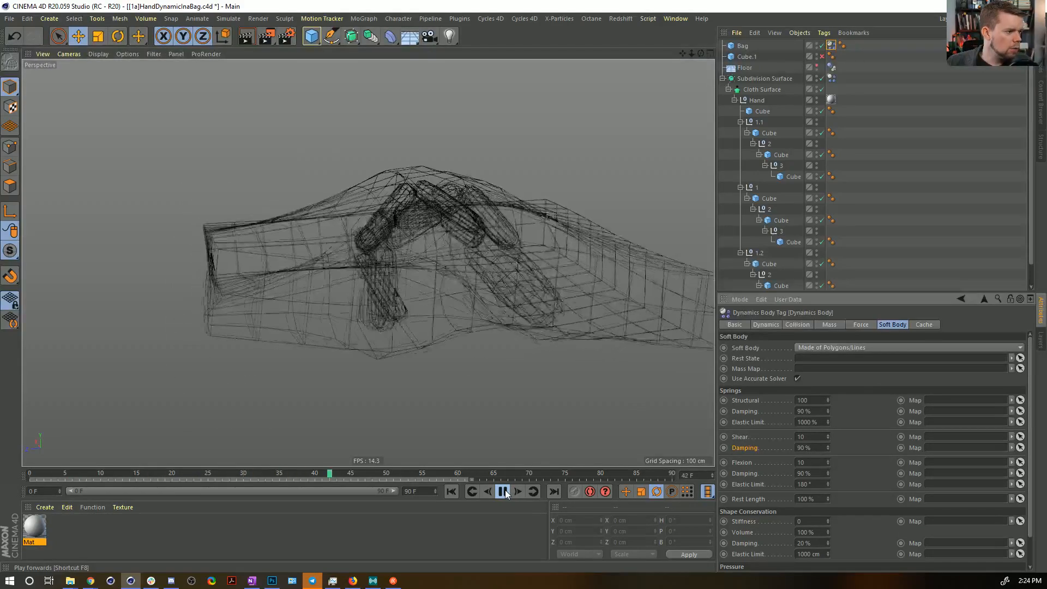
click(506, 491)
alt+drag(413, 268, 426, 327)
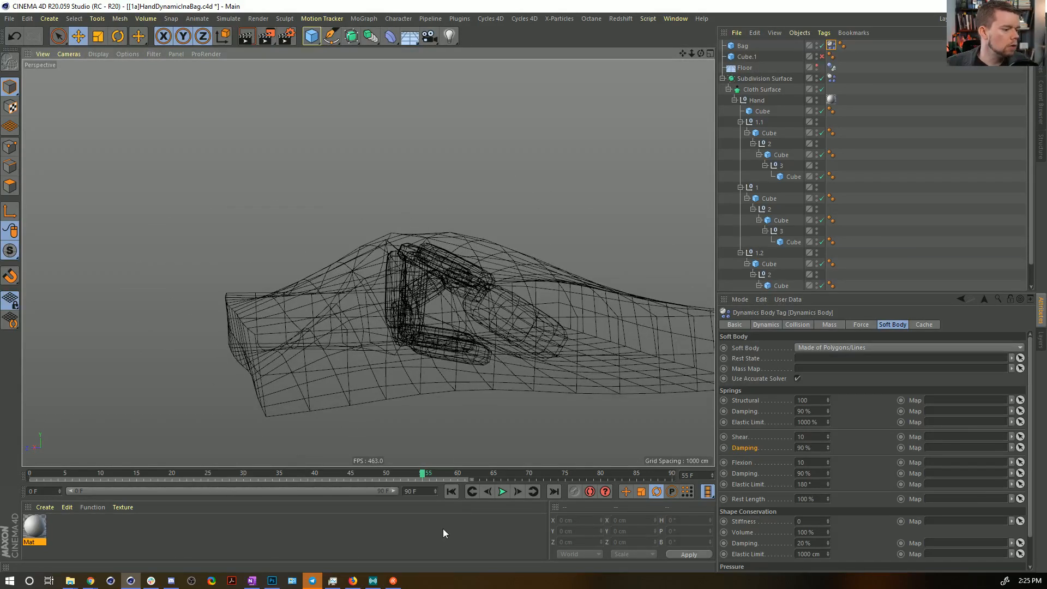
click(451, 492)
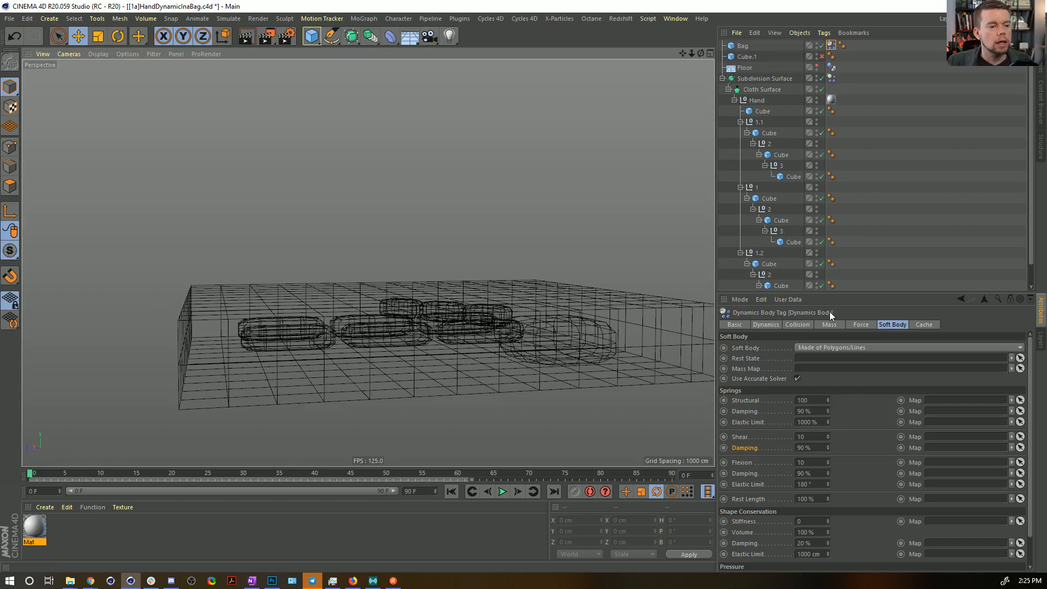
Change the Bag's collision Shape to Moving Mesh.
click(828, 325)
click(806, 325)
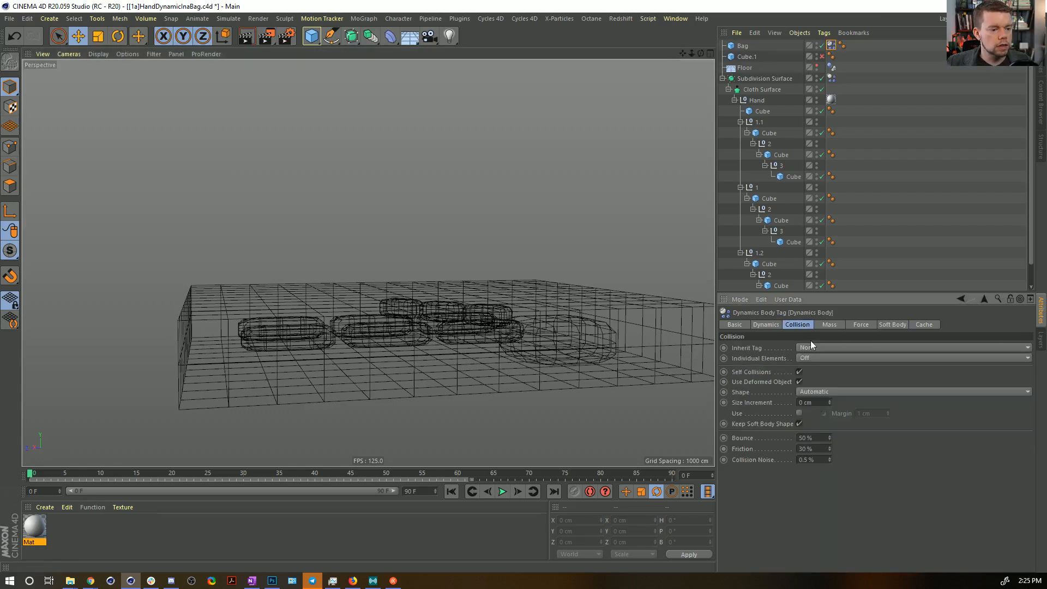
click(820, 392)
click(842, 491)
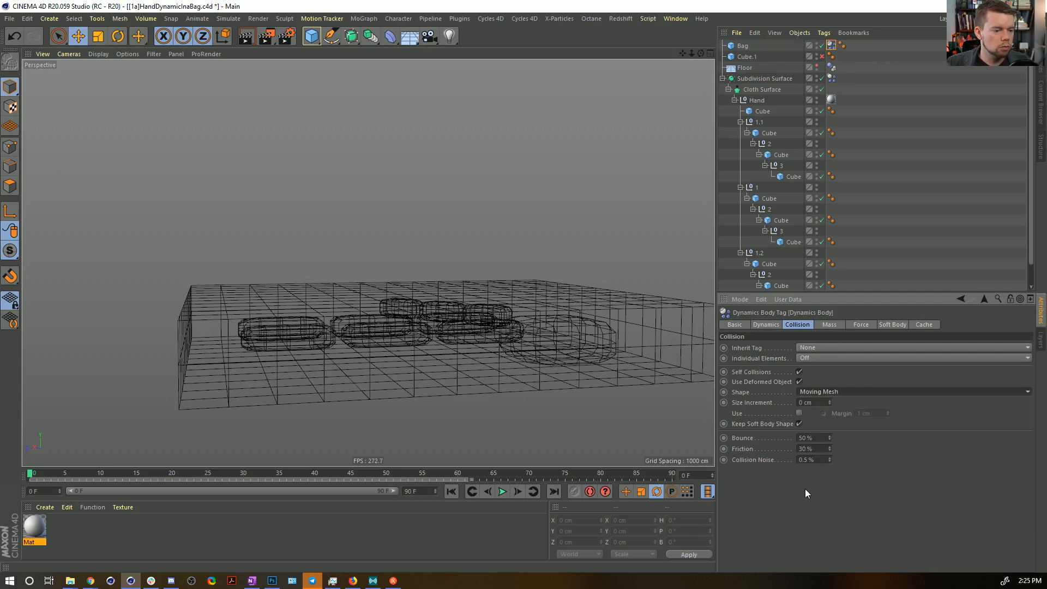
Run the simulation with the Bag's Moving Mesh collision shape and rewind to frame 0.
click(503, 492)
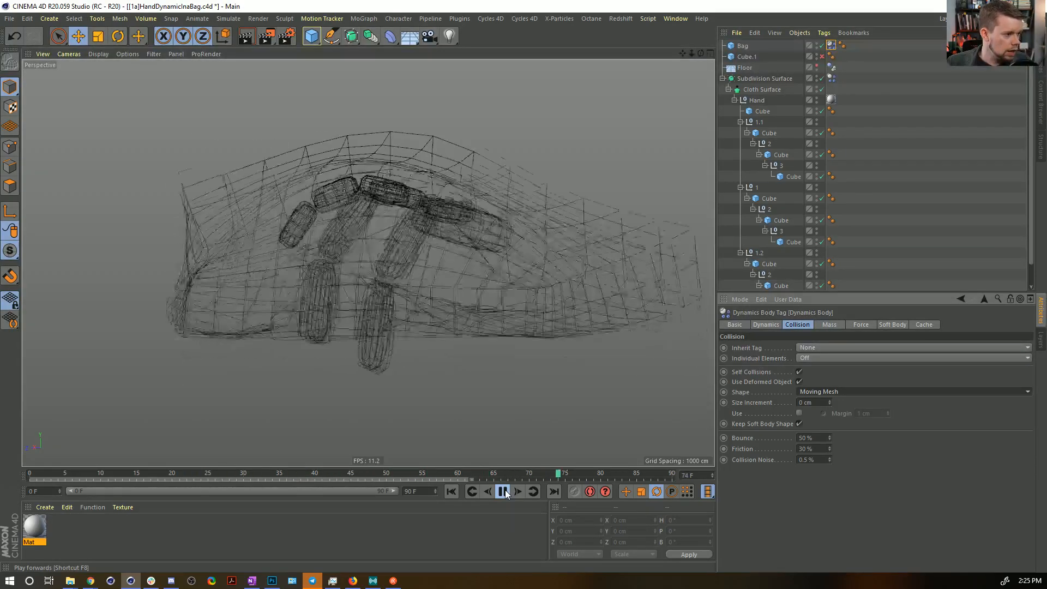
click(503, 491)
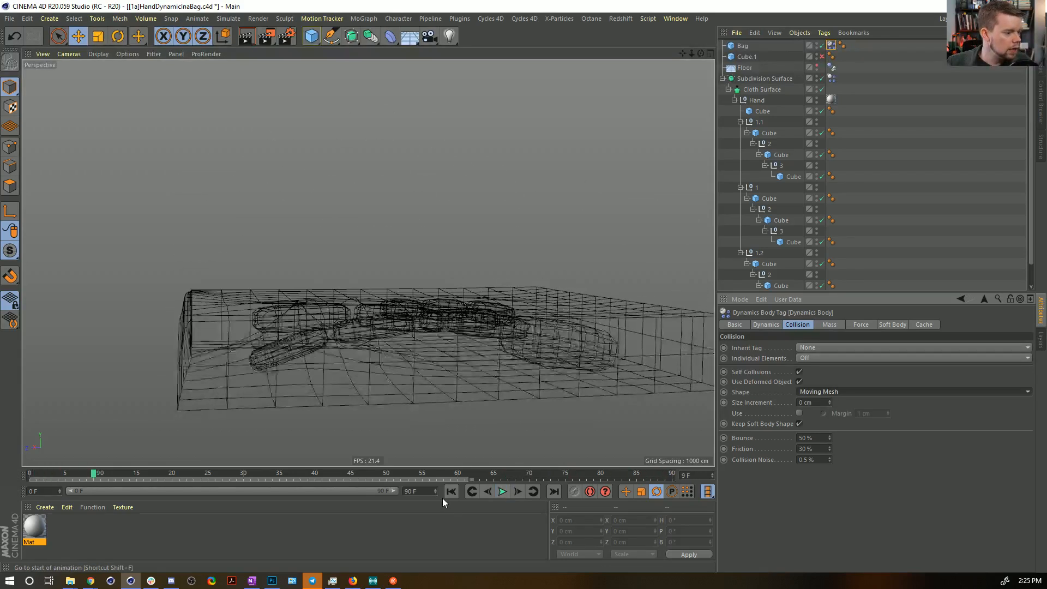
click(451, 491)
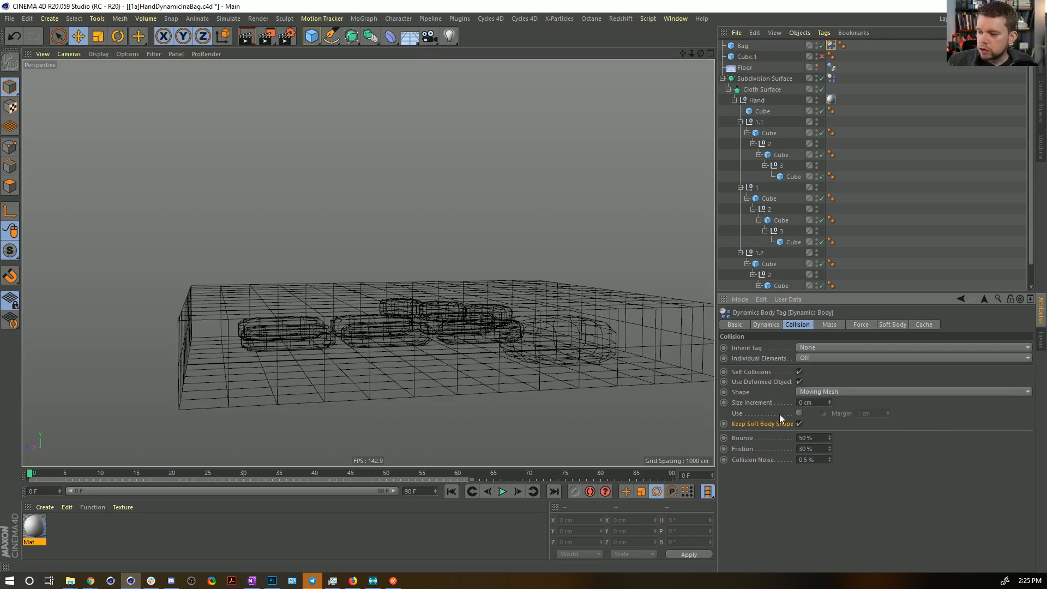
Set the project's expert dynamics Steps per Frame to 25.
alt+drag(475, 287, 496, 294)
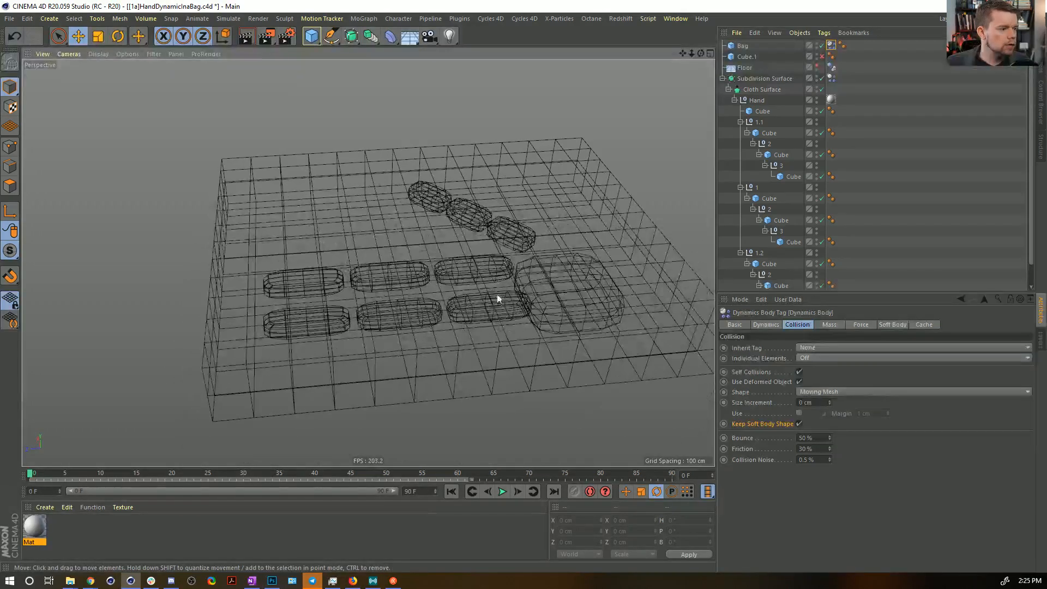
key(ctrl+d)
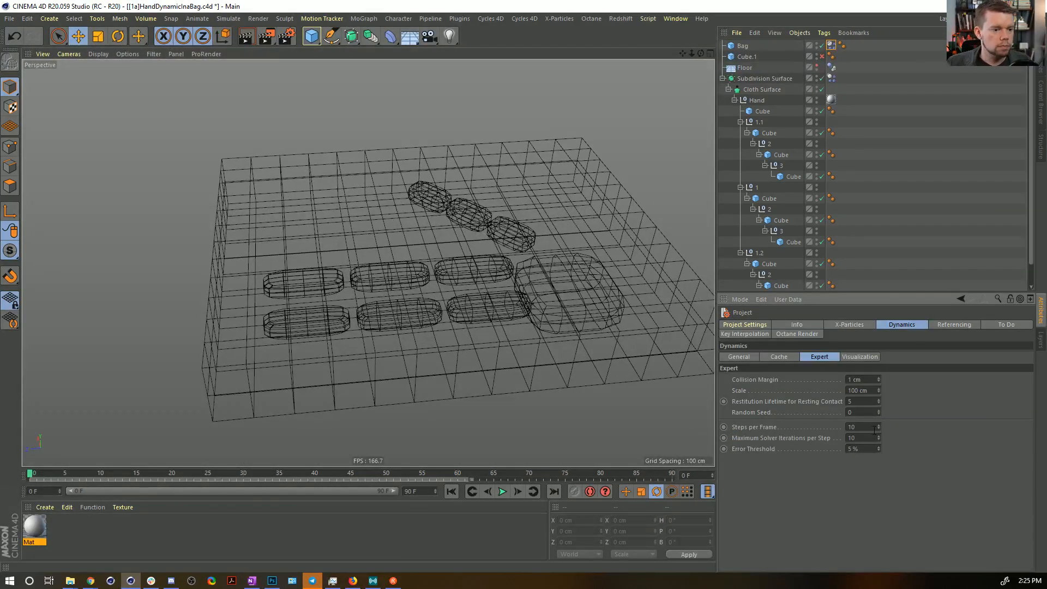
double_click(866, 427)
text(25)
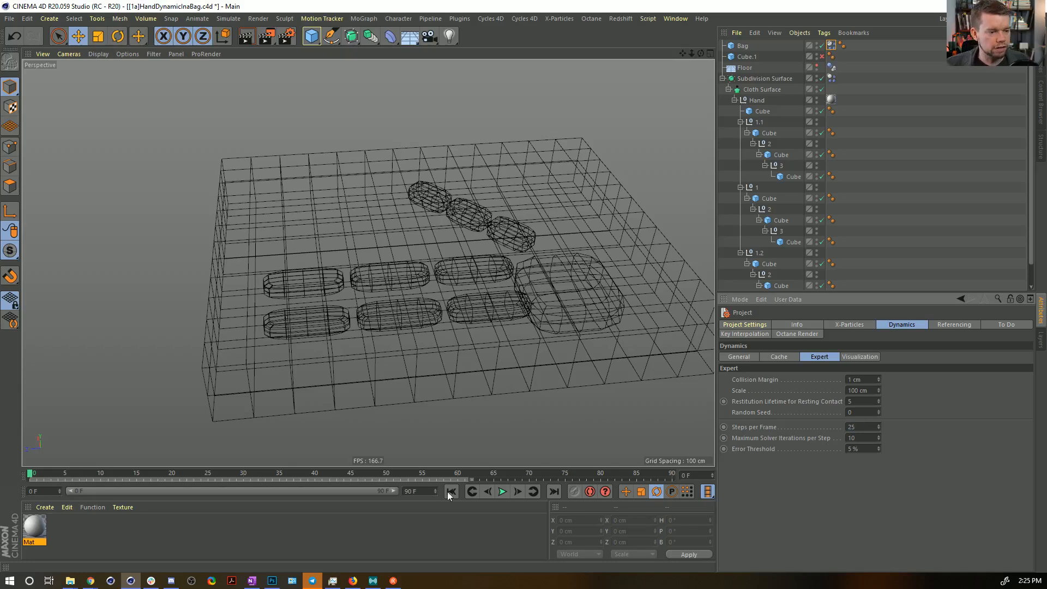
Replay the simulation twice from frame 0 to check the hand and Bag at the higher step count.
click(504, 490)
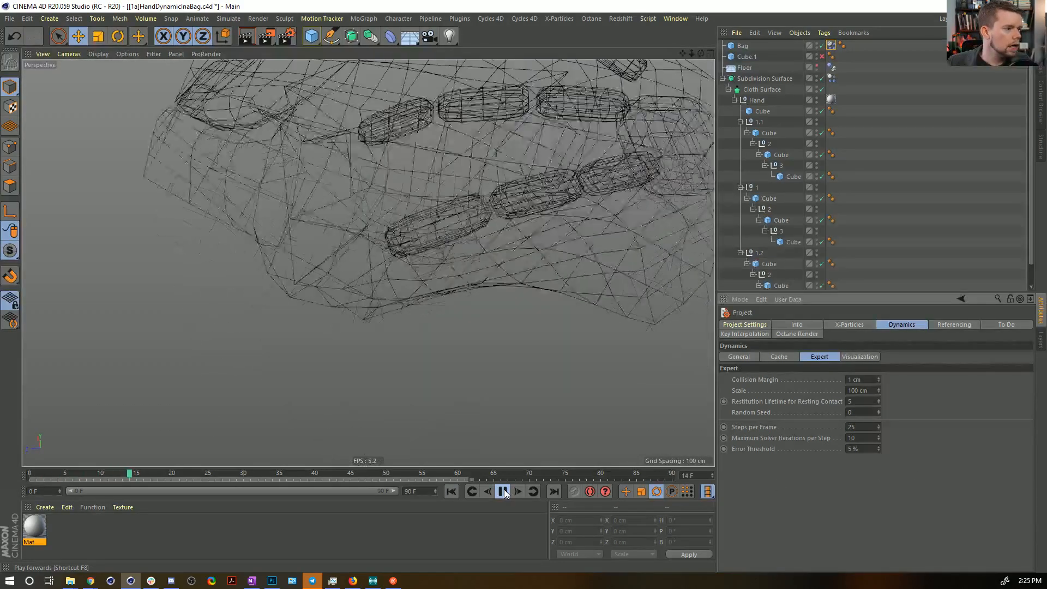
click(504, 491)
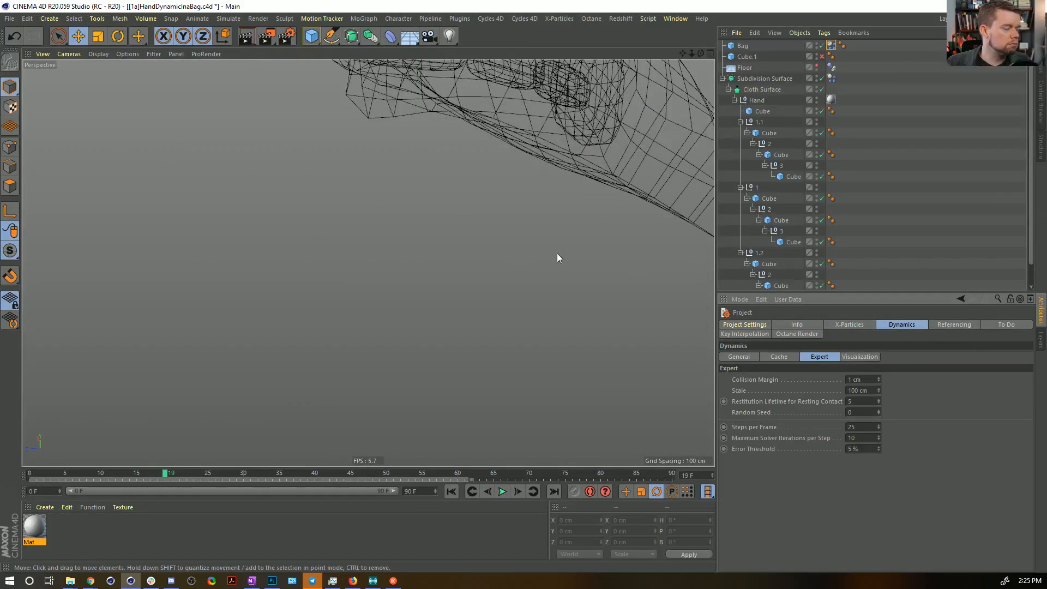
click(451, 492)
alt+drag(518, 158, 534, 206)
click(502, 491)
click(505, 493)
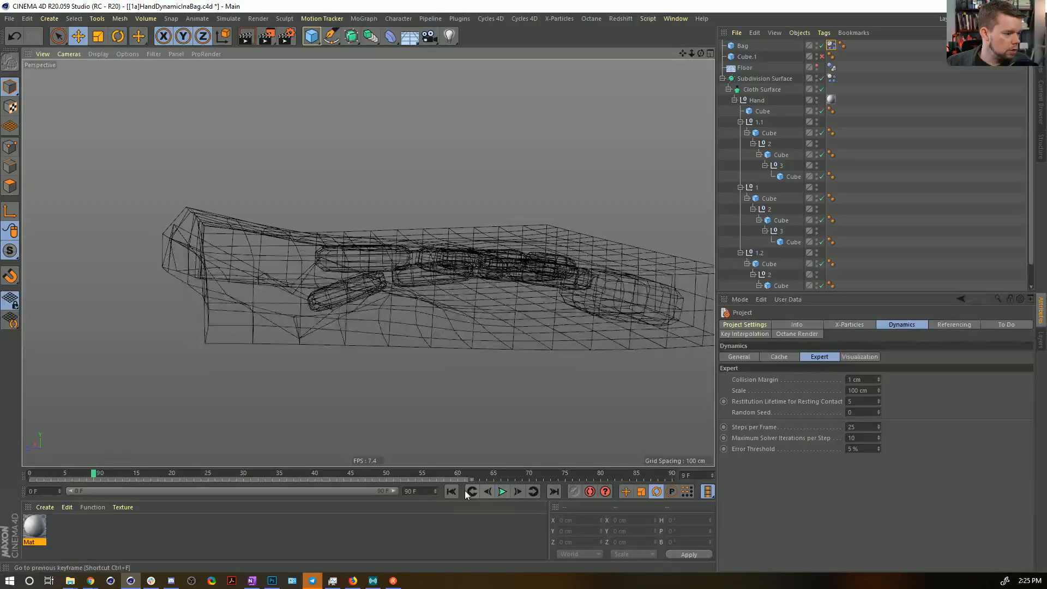
Replay the simulation from frame 0, inspect how the hand meets the Bag's mesh, and rewind to the start.
click(450, 492)
click(501, 496)
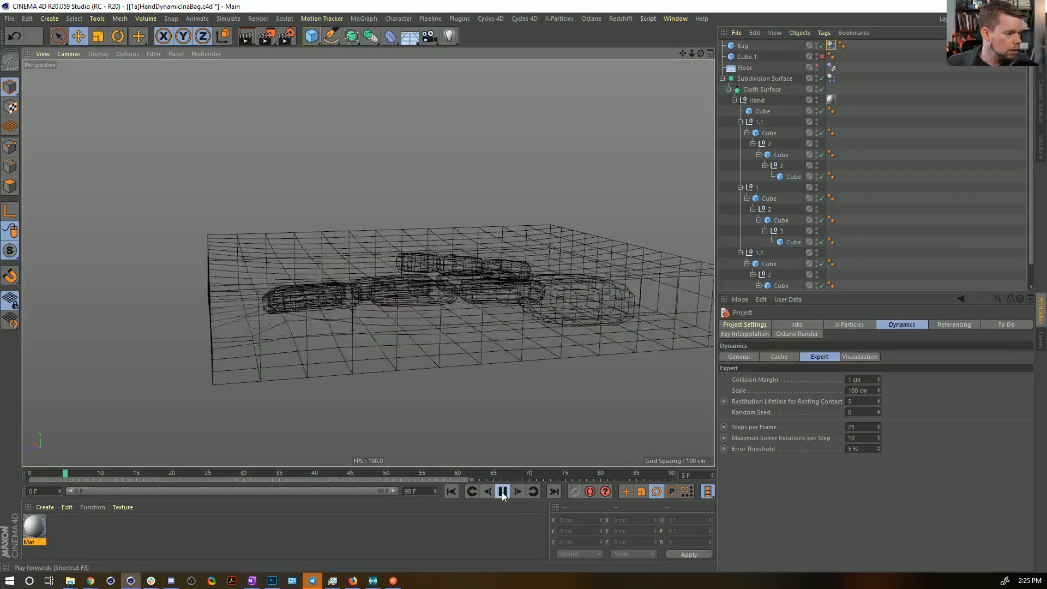
click(501, 493)
alt+drag(289, 331, 387, 343)
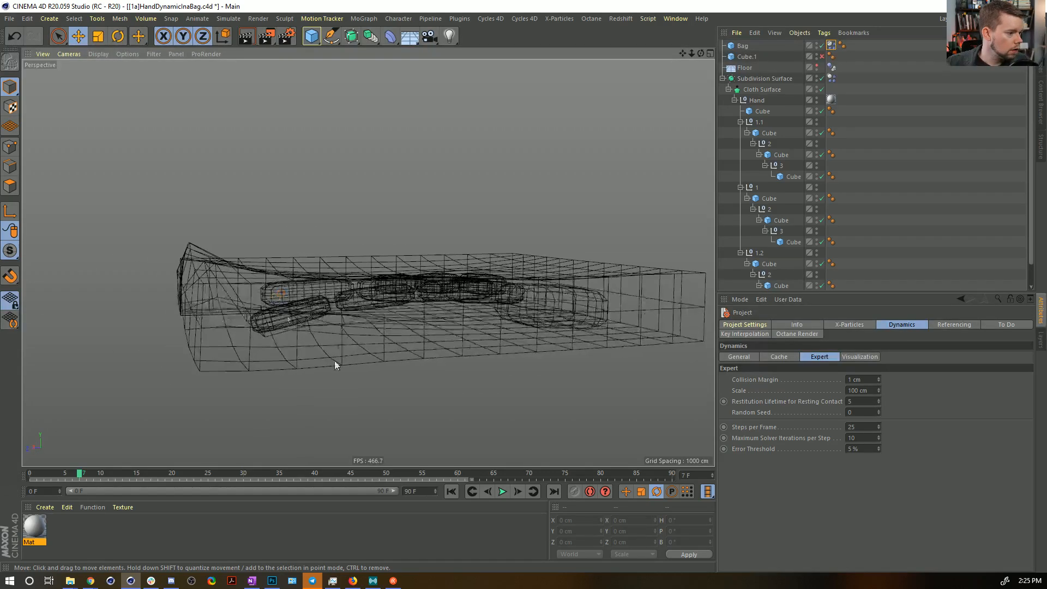
click(451, 491)
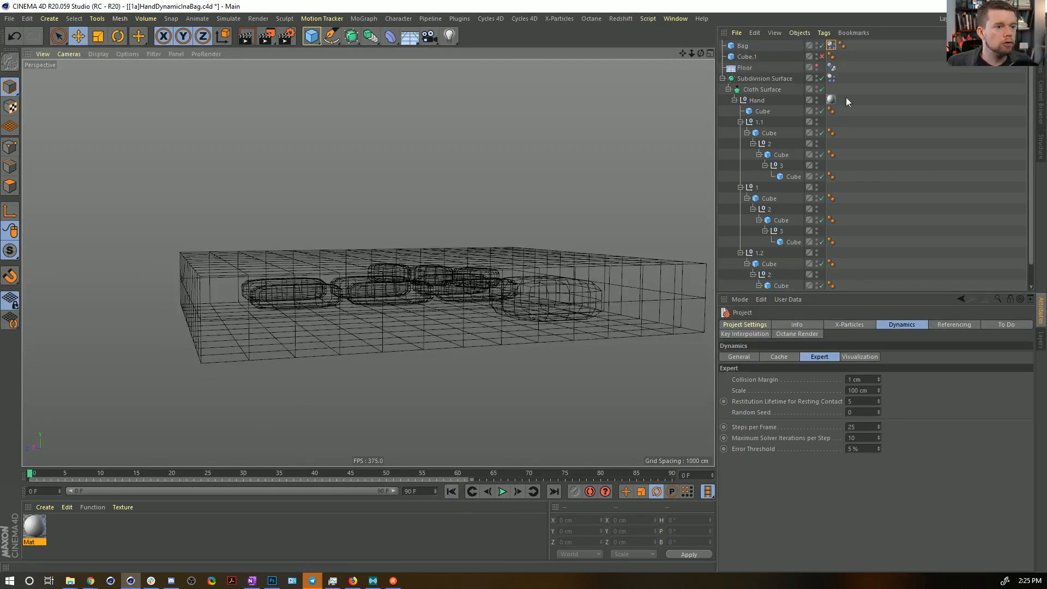
Show the Floor and disable the Bag, with the viewport set to Gouraud Shading.
click(816, 64)
click(822, 46)
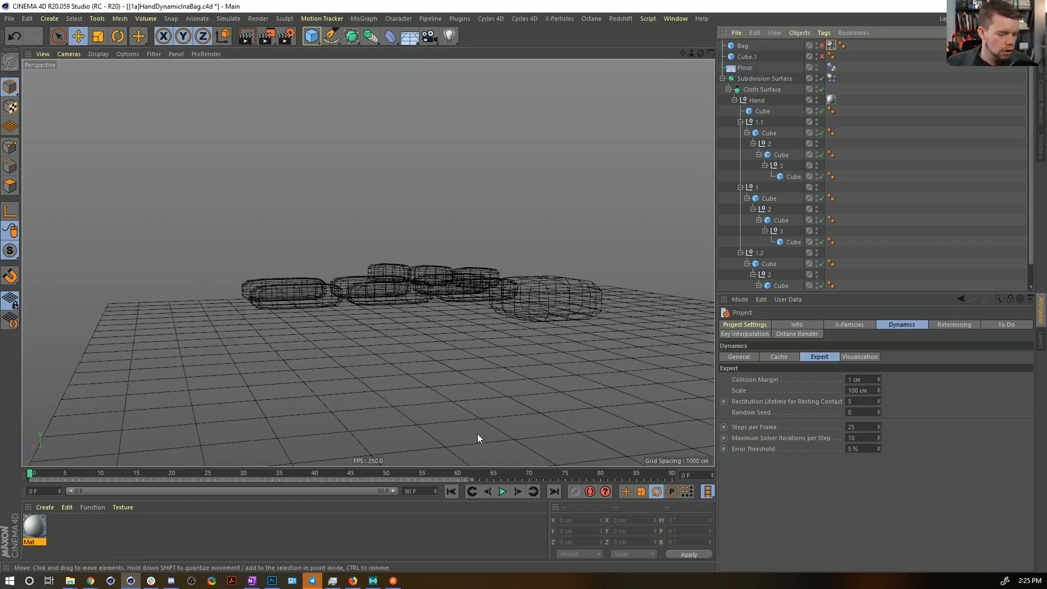
key(n)
key(a)
Play and step through the hand's motion without the Bag, and return to frame 0.
click(502, 494)
click(516, 492)
click(516, 493)
click(516, 492)
click(516, 493)
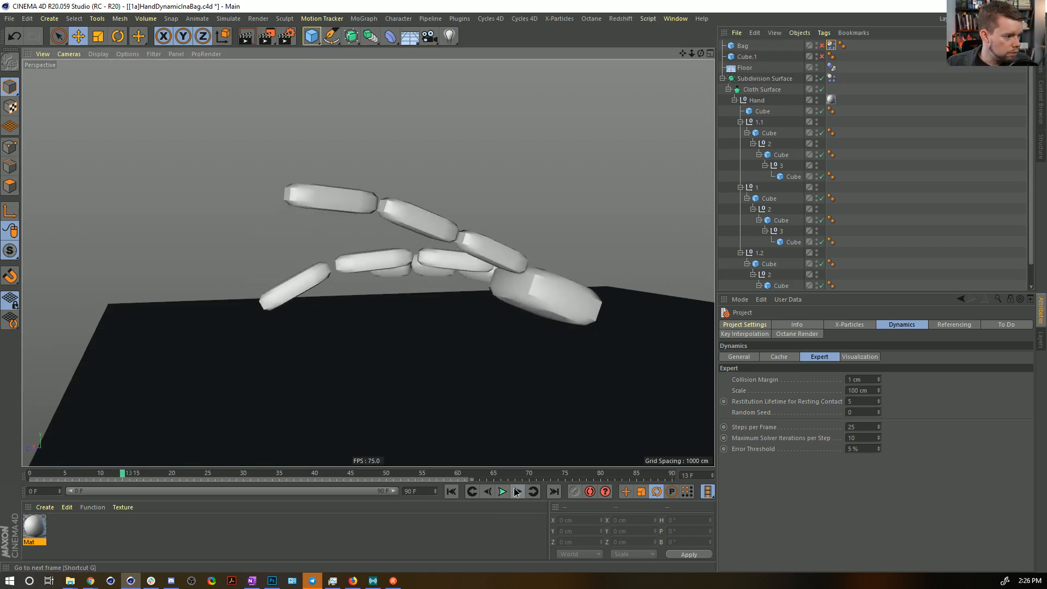
click(502, 492)
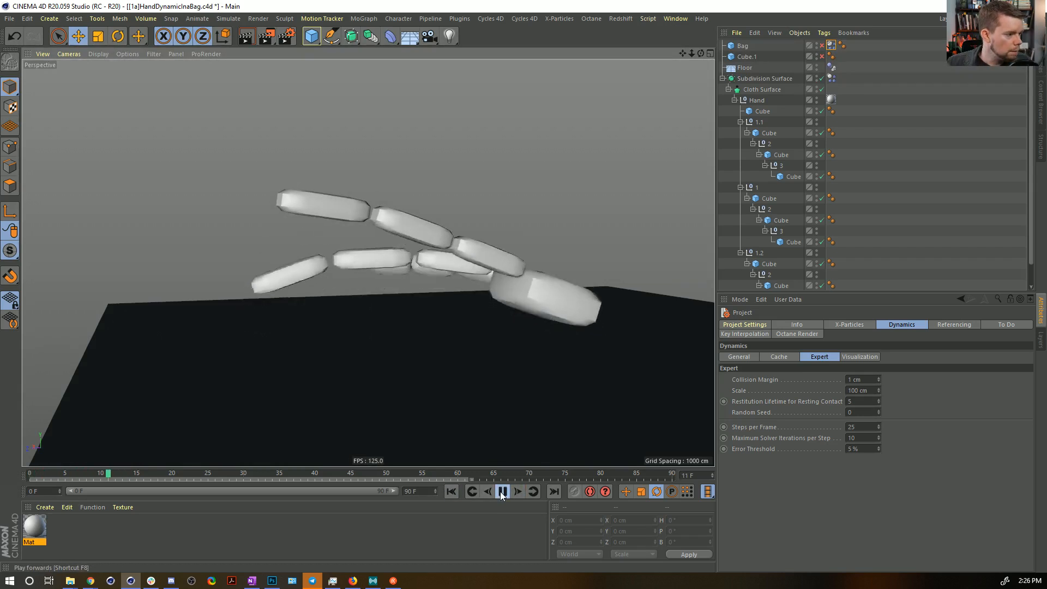
click(451, 491)
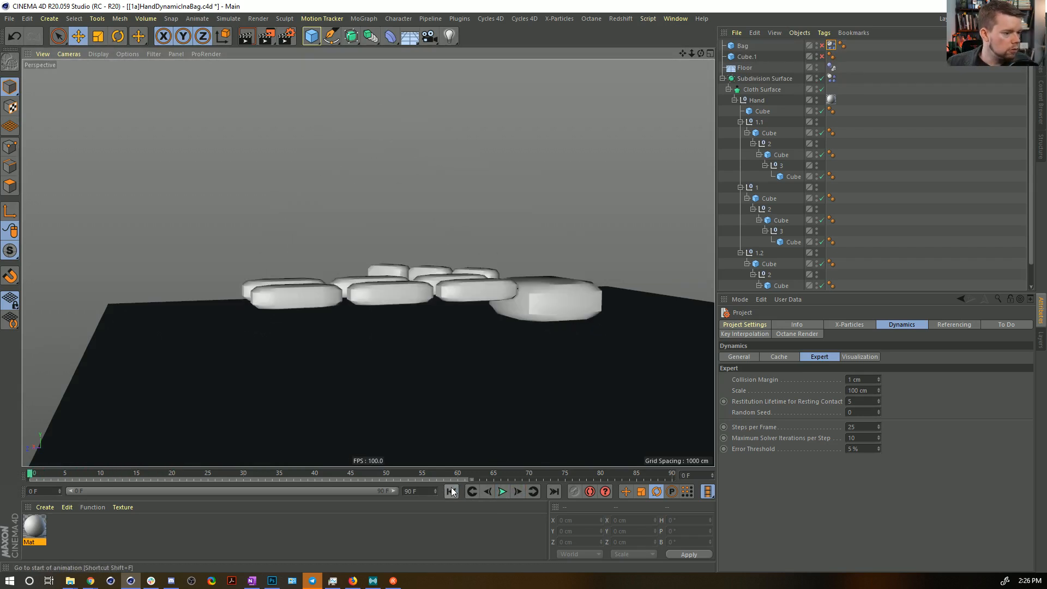
Set the Subdivision Surface's dynamics collision Bounce and Friction to 0% and test the playback from frame 0.
click(832, 79)
click(815, 437)
text(0)
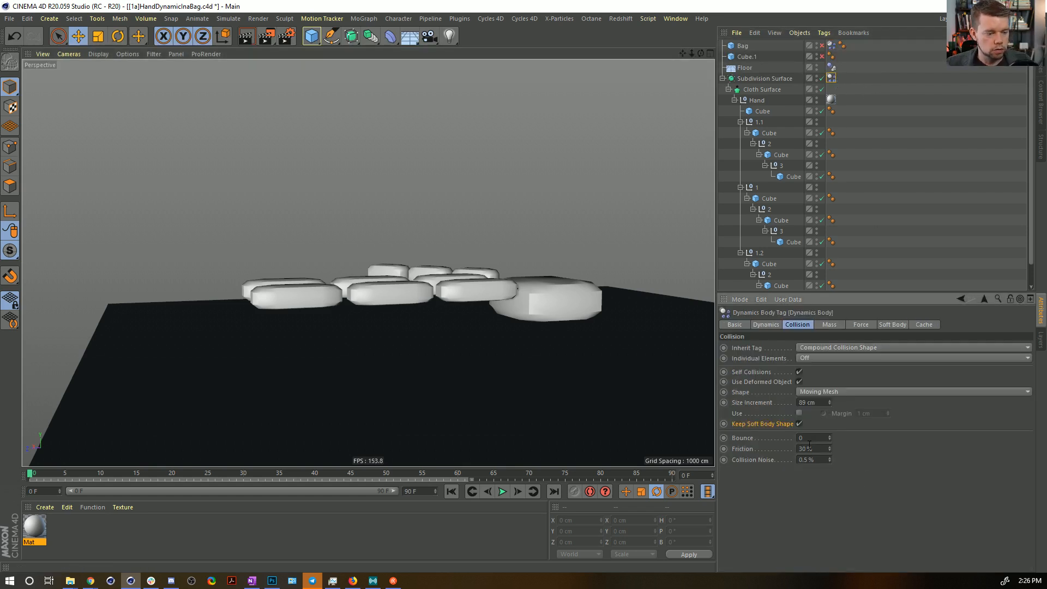
key(Tab)
text(0)
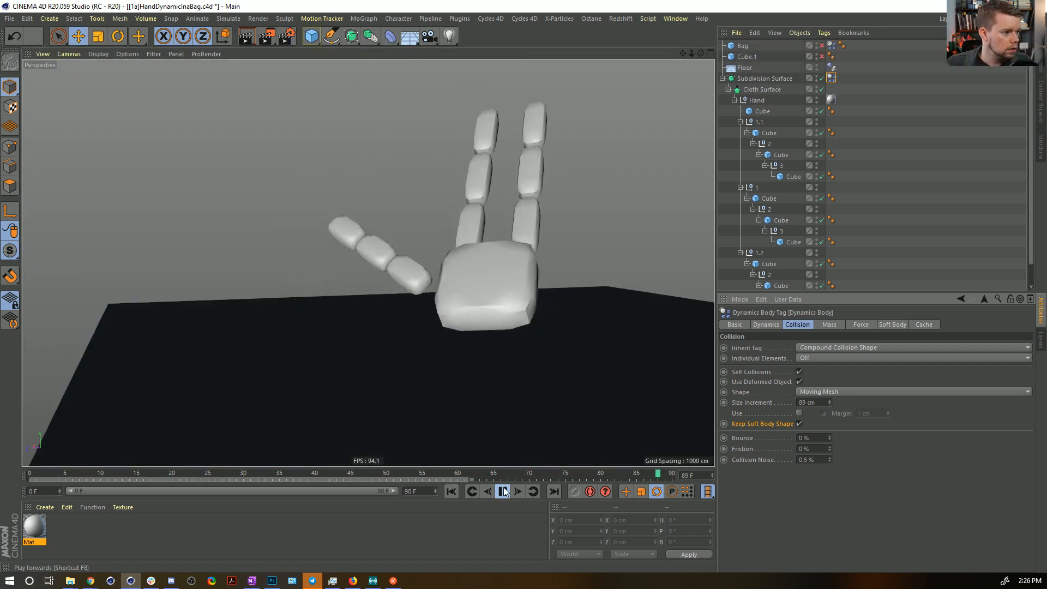
click(504, 491)
click(449, 492)
Set the Linear and Angular Damping of the Subdivision Surface's Dynamics Body tag to 99% during playback.
click(830, 325)
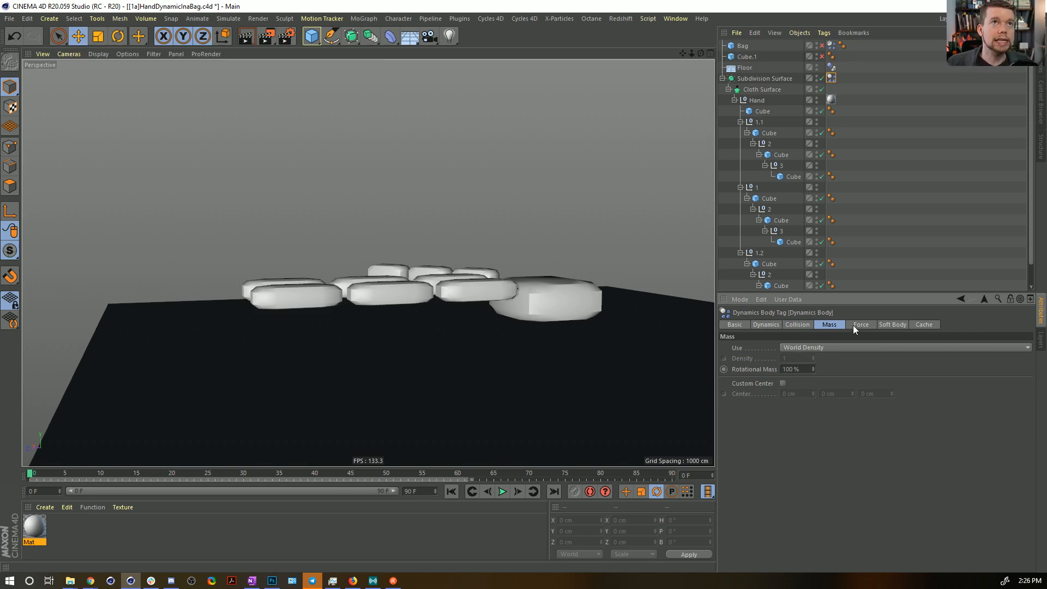
click(860, 325)
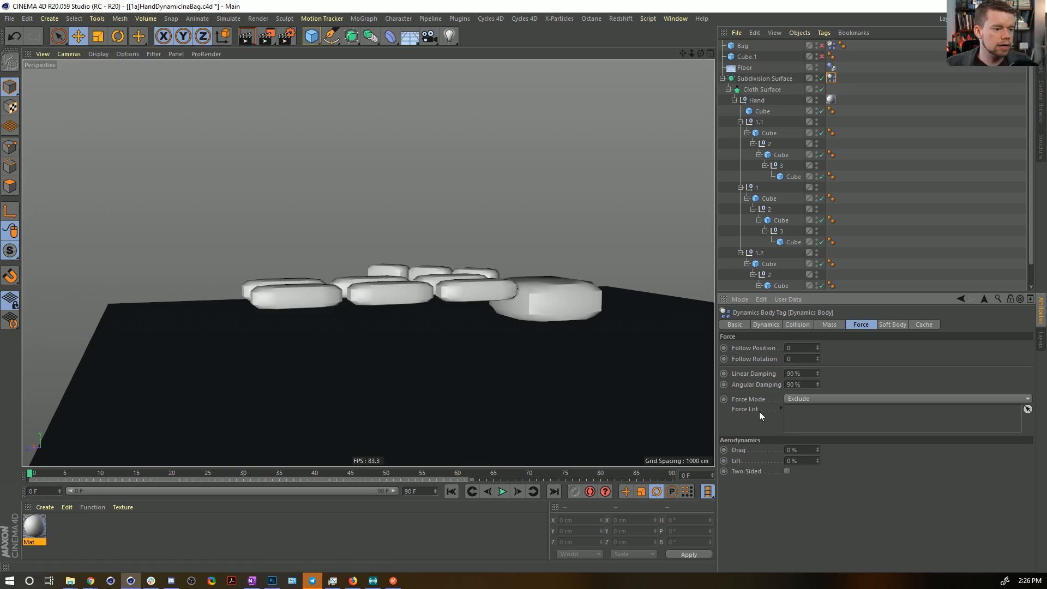
click(503, 490)
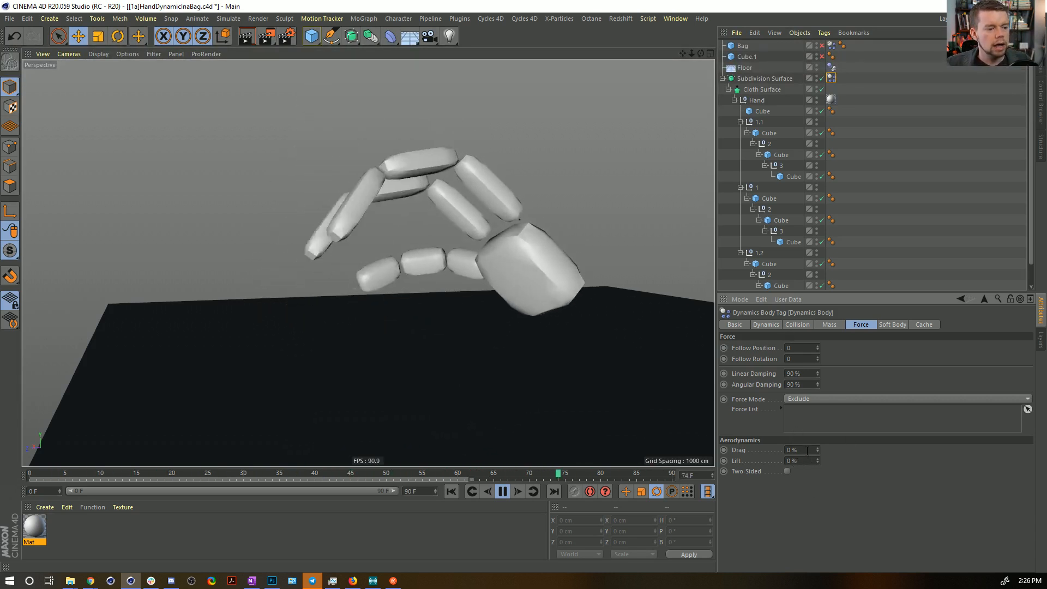
double_click(797, 373)
text(99)
key(Tab)
text(99)
key(Return)
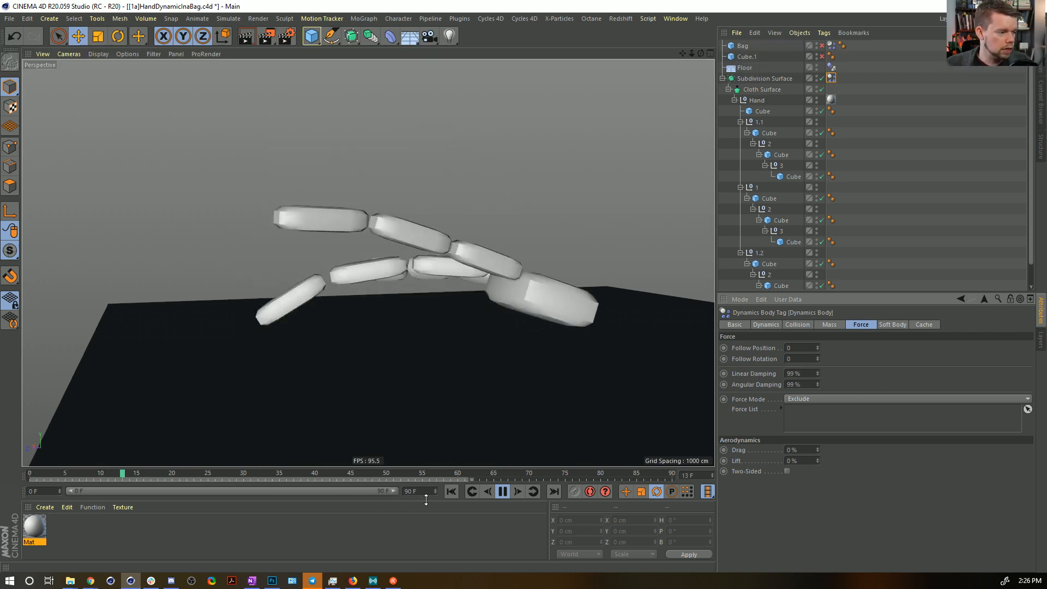
alt+drag(478, 321, 472, 252)
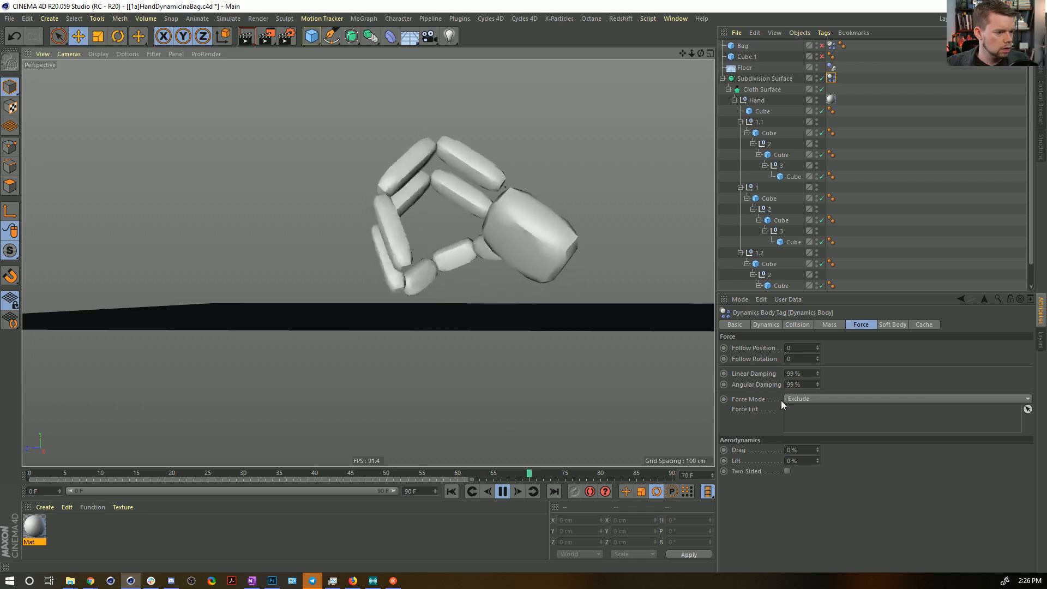
Set the collision Size Increment of the Subdivision Surface's Dynamics Body tag to 50 cm.
click(798, 325)
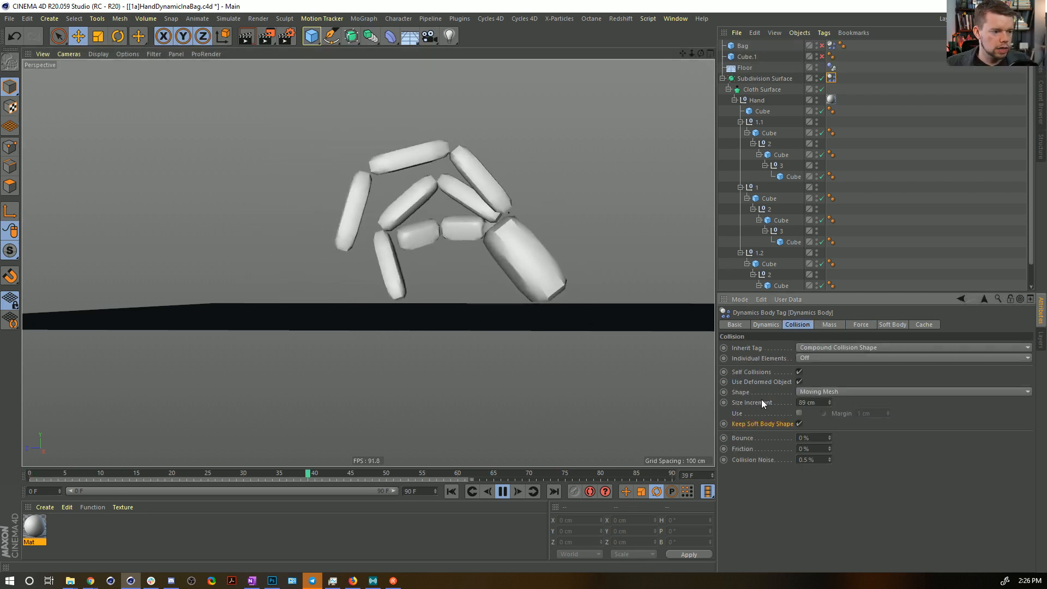
drag(817, 403, 729, 392)
text(50)
key(Return)
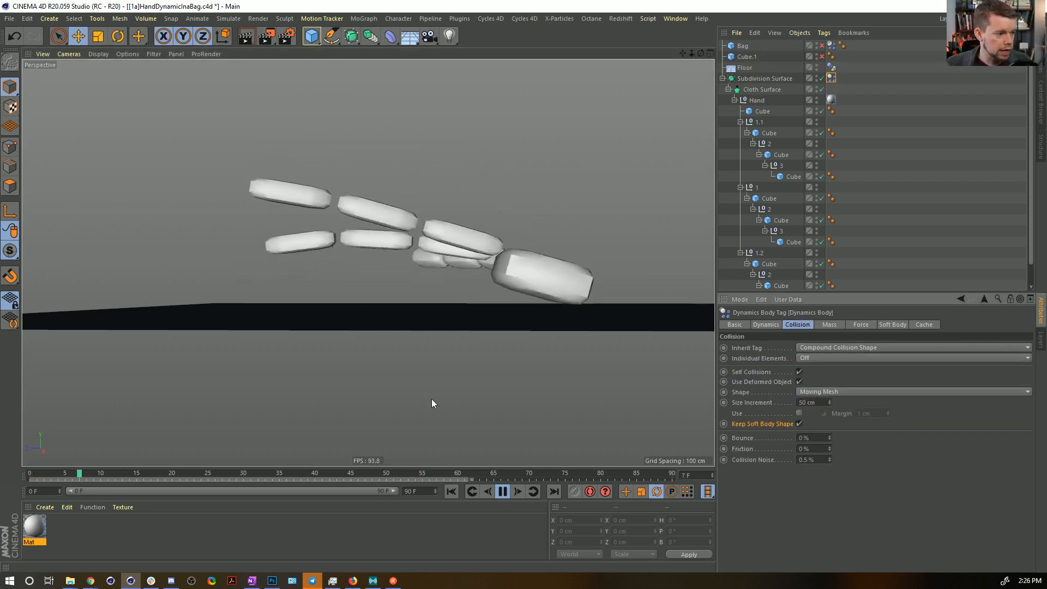
alt+drag(370, 269, 502, 269)
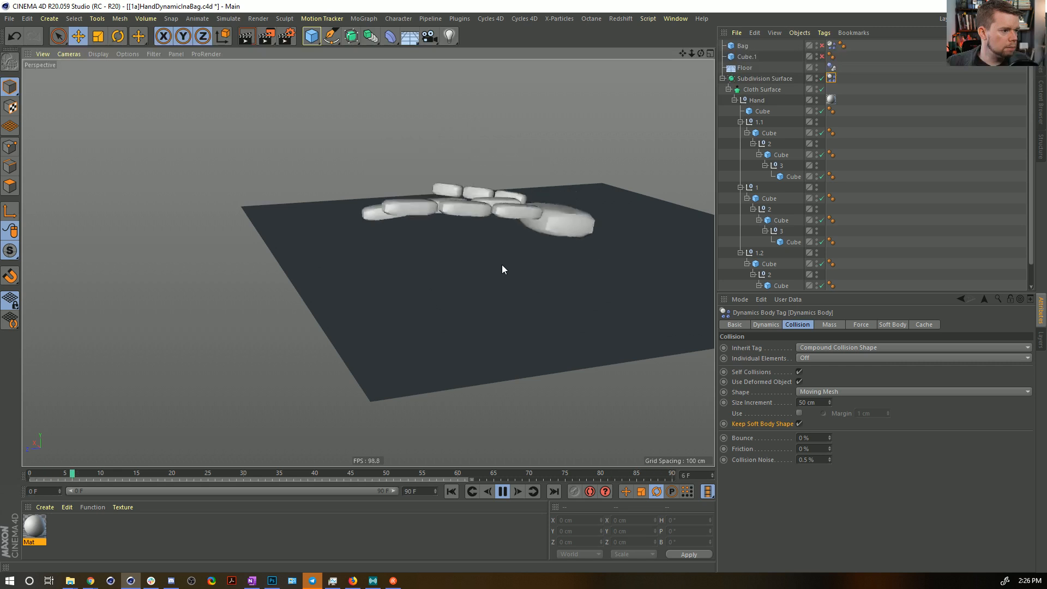
Raise the hand's Linear Damping and Angular Damping to 99.99% while the animation plays.
click(871, 326)
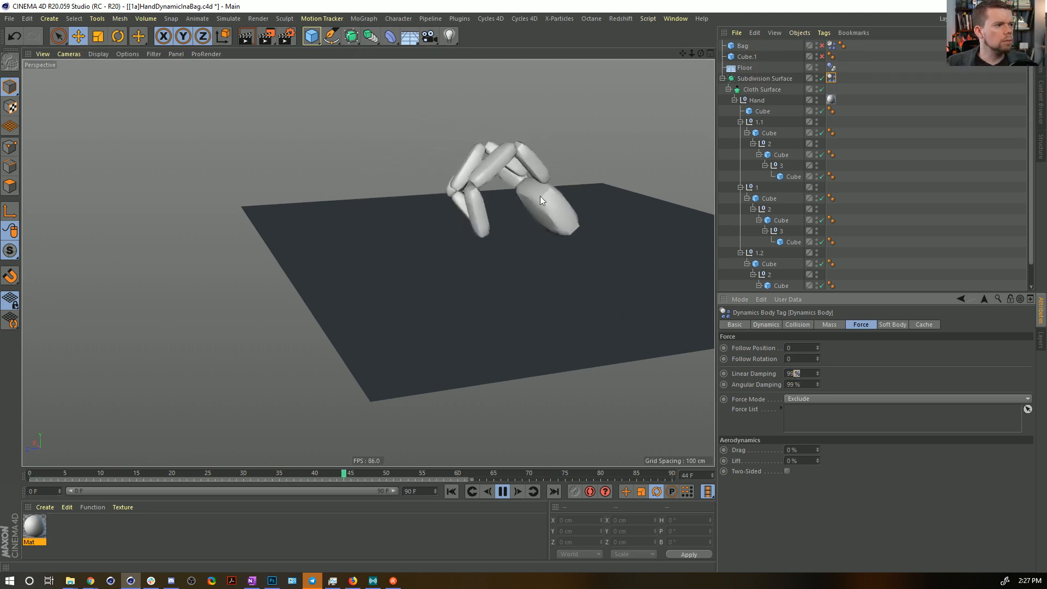
text(.9)
key(Tab)
text(99.99)
key(Return)
click(799, 373)
text(9)
key(Return)
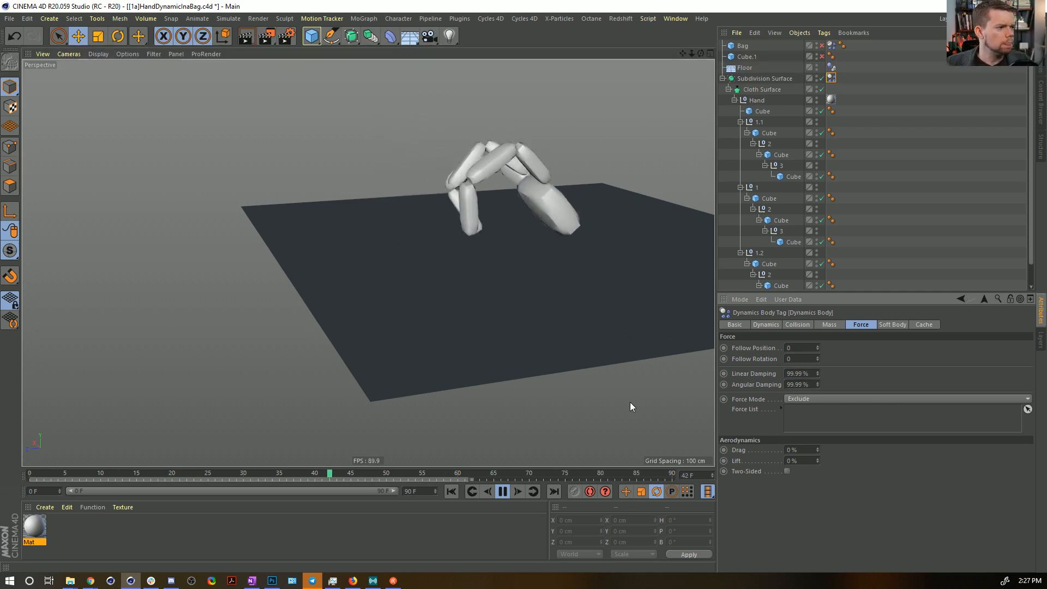
alt+drag(548, 305, 381, 319)
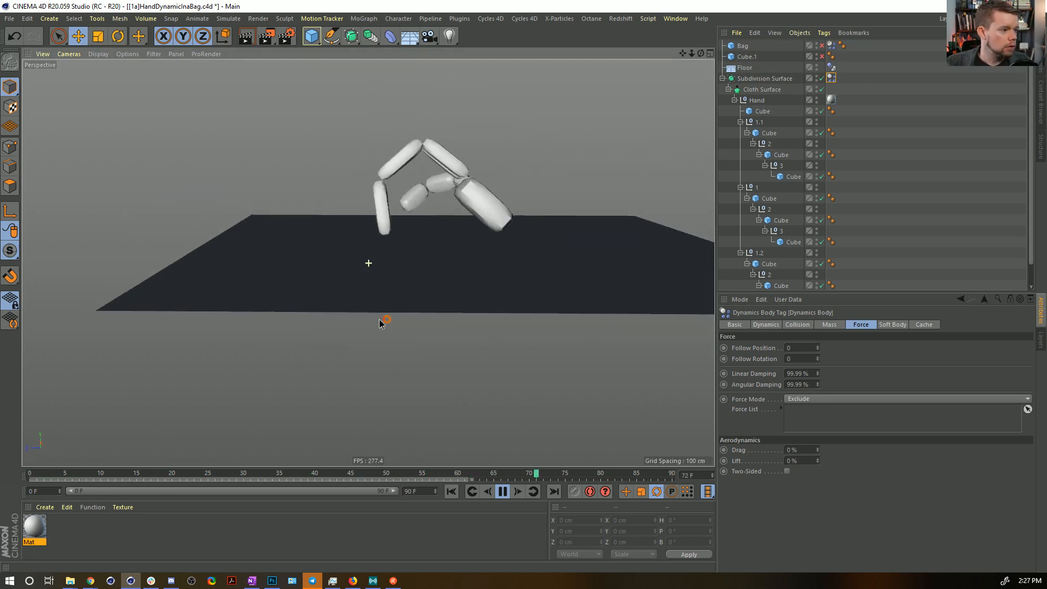
Restart the playback and check the hand's movement from several angles at the current damping.
click(502, 491)
alt+drag(453, 349, 486, 384)
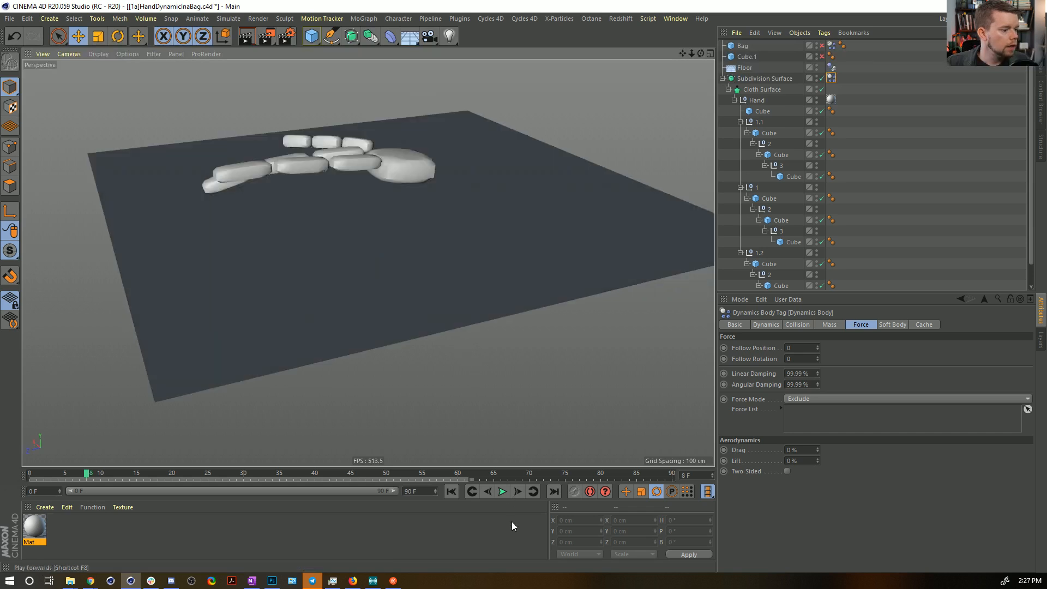
click(502, 491)
alt+drag(427, 308, 430, 267)
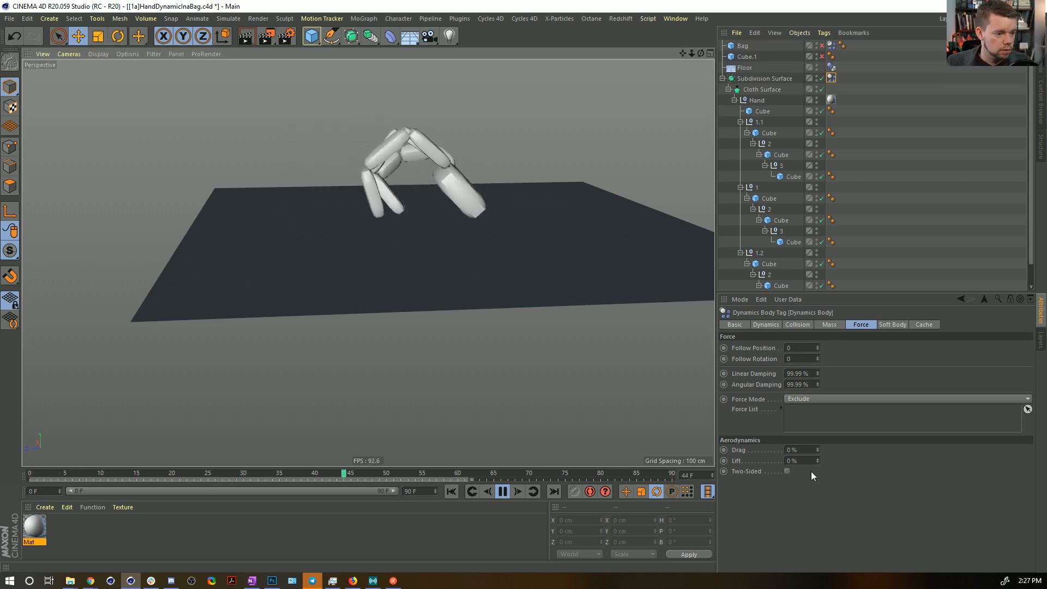
Try a collision Size Increment of 0 cm on the hand's Dynamics Body tag and undo the change.
click(807, 323)
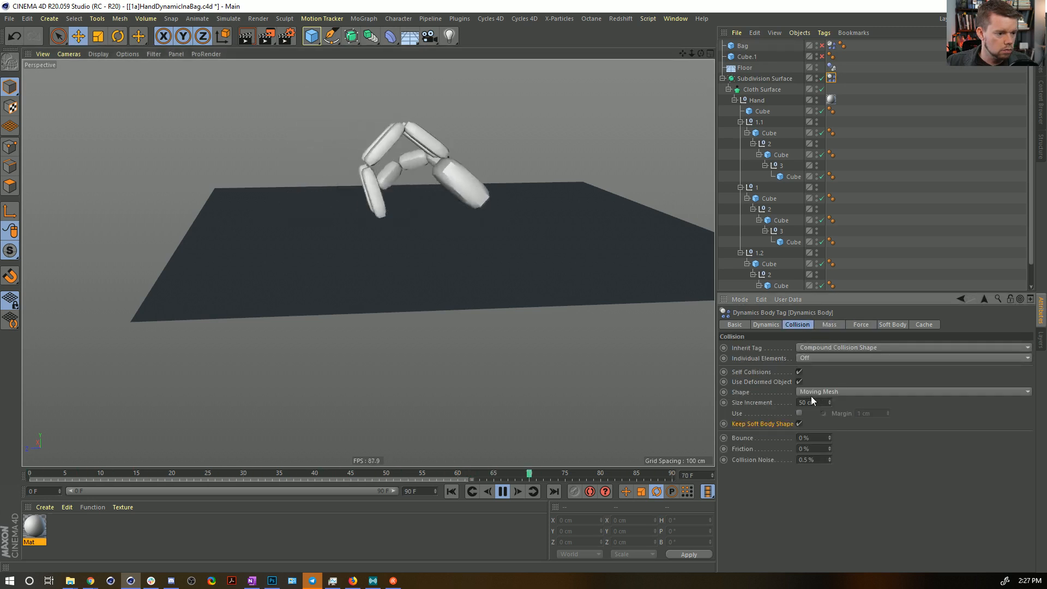
drag(817, 403, 764, 402)
text(.)
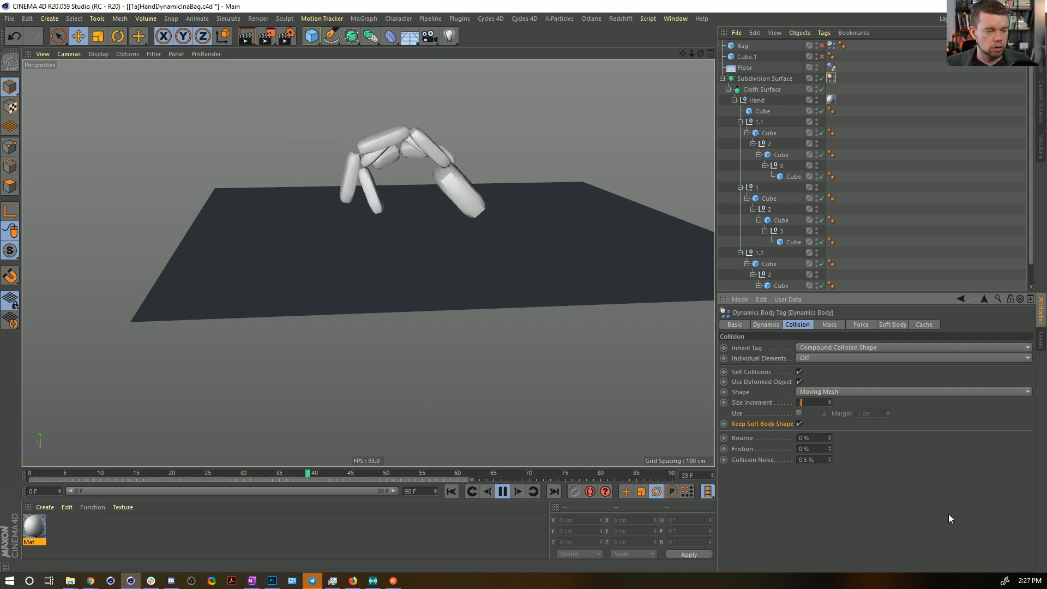
key(Return)
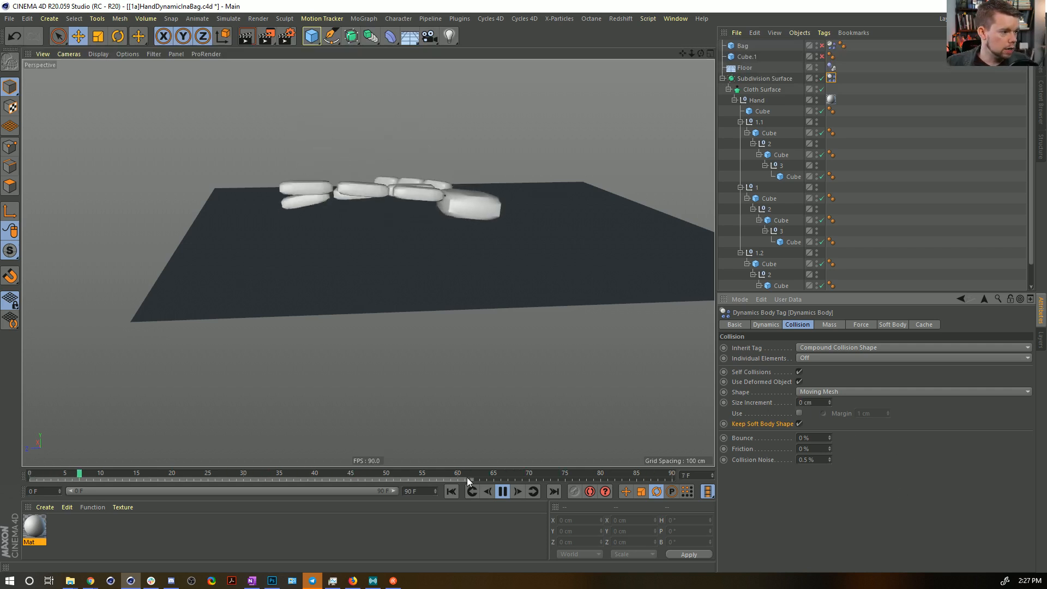
key(ctrl+z)
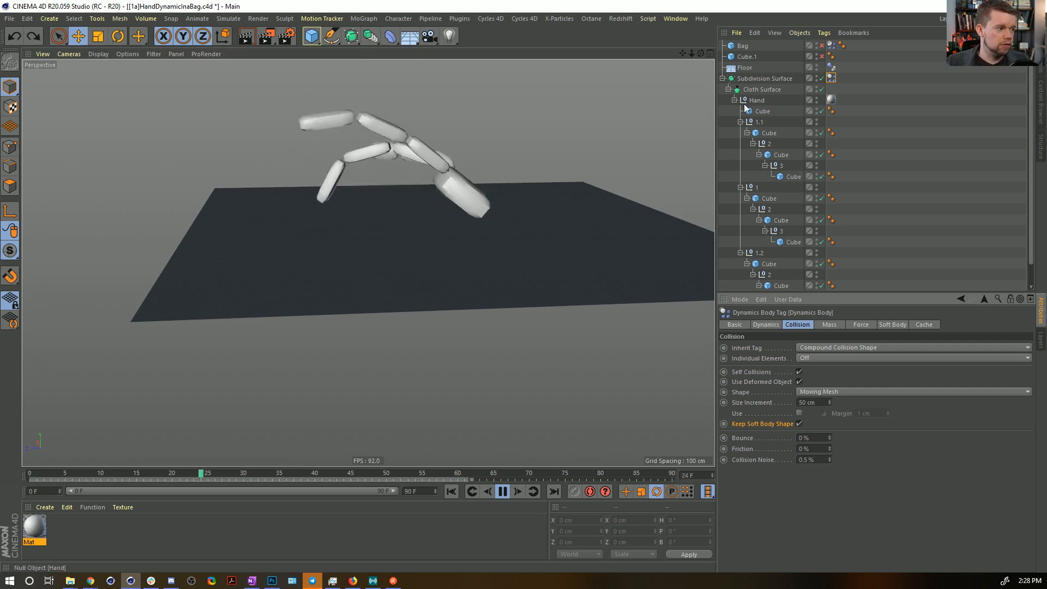
Set the project's expert dynamics Steps per Frame to 5 and replay the hand from frame 0.
alt+drag(356, 187, 379, 221)
alt+drag(525, 247, 508, 240)
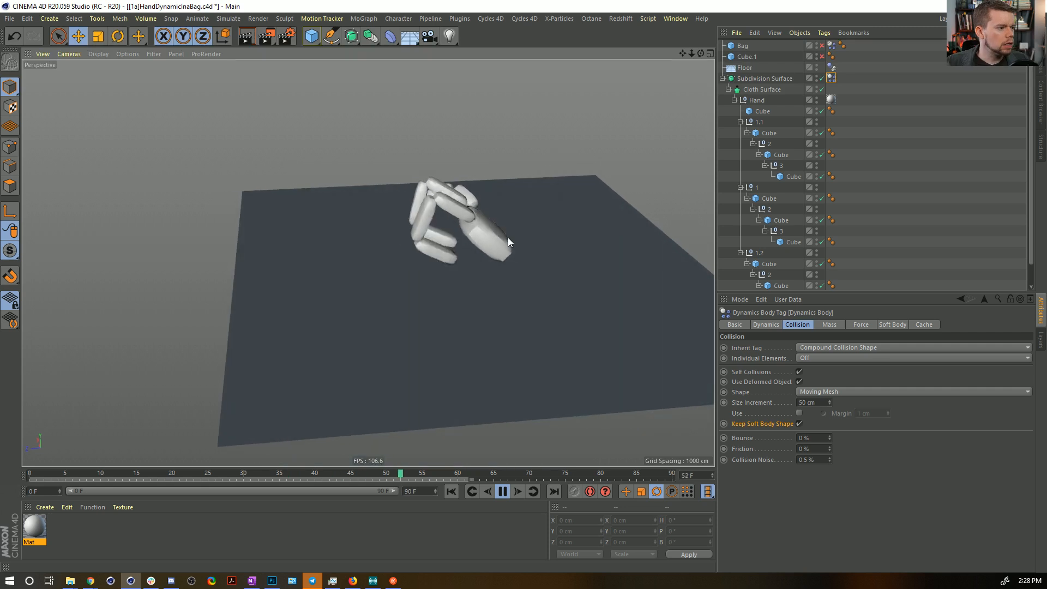
click(502, 492)
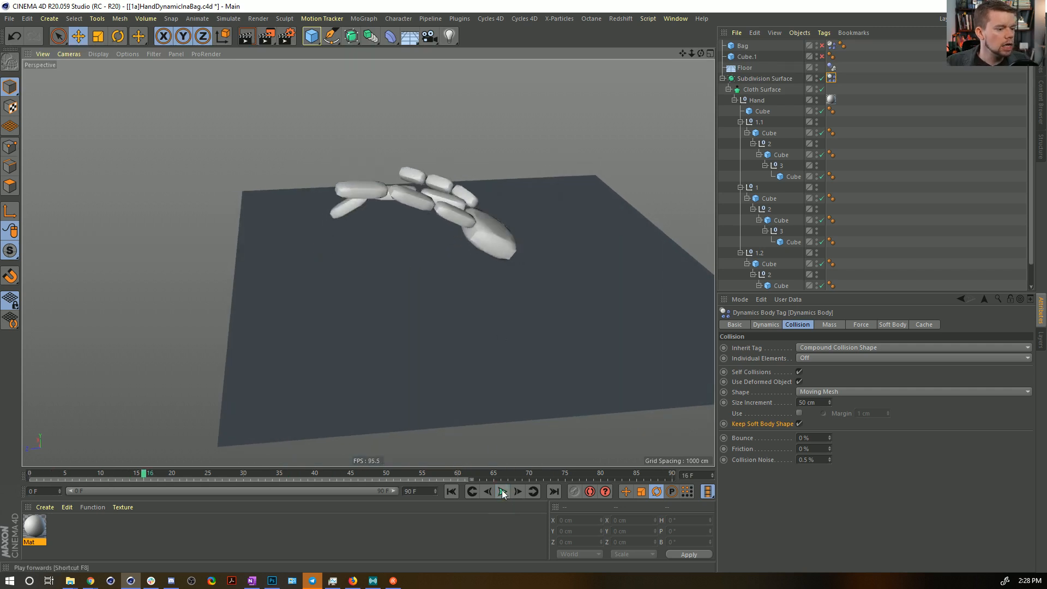
key(ctrl+d)
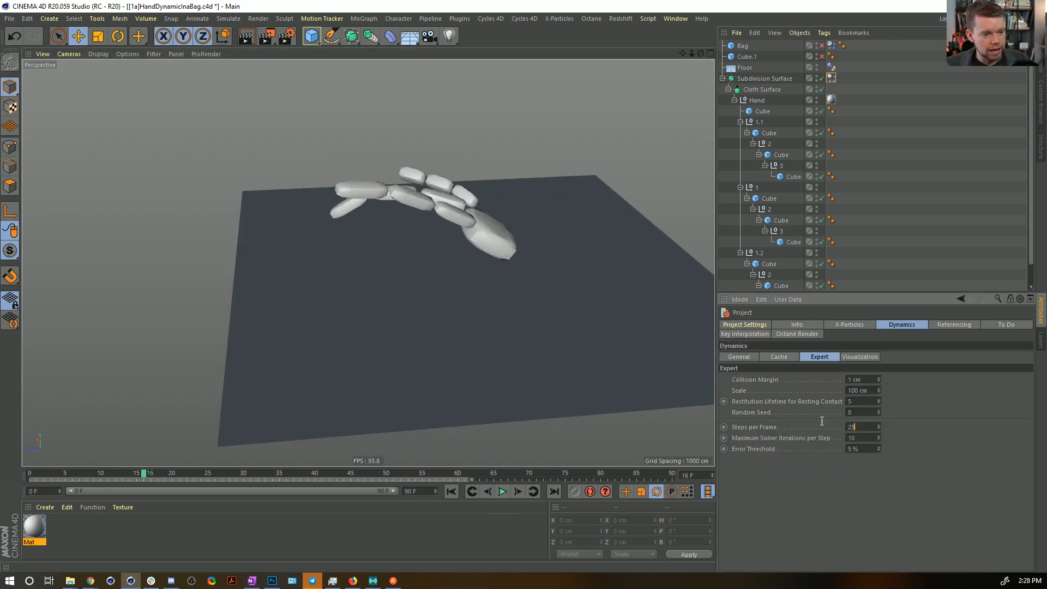
click(451, 491)
click(502, 491)
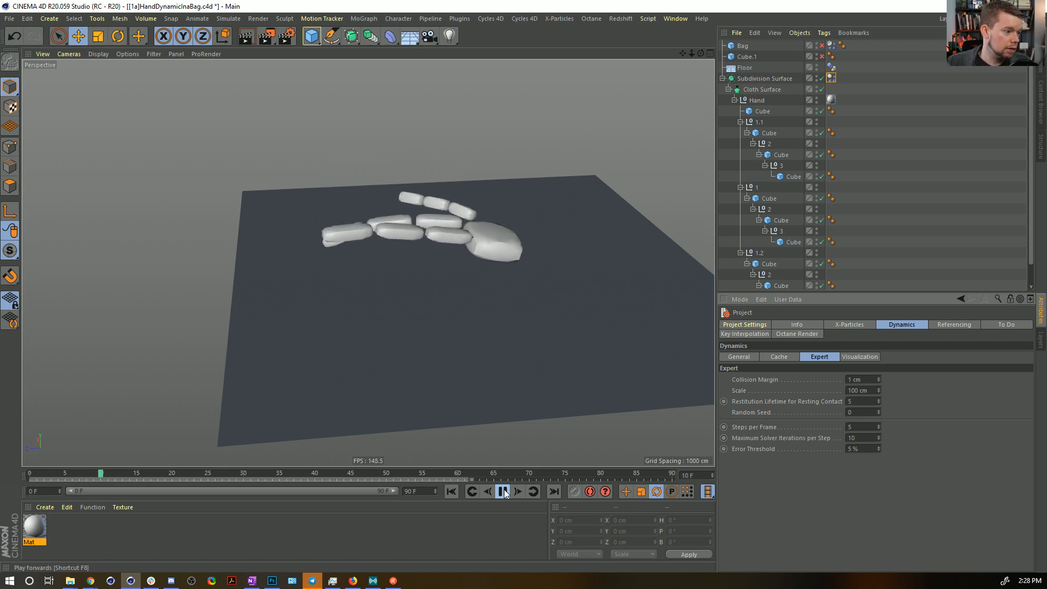
Set the hand's Linear and Angular Damping to 75%, replay the motion, and rewind to frame 0.
click(832, 79)
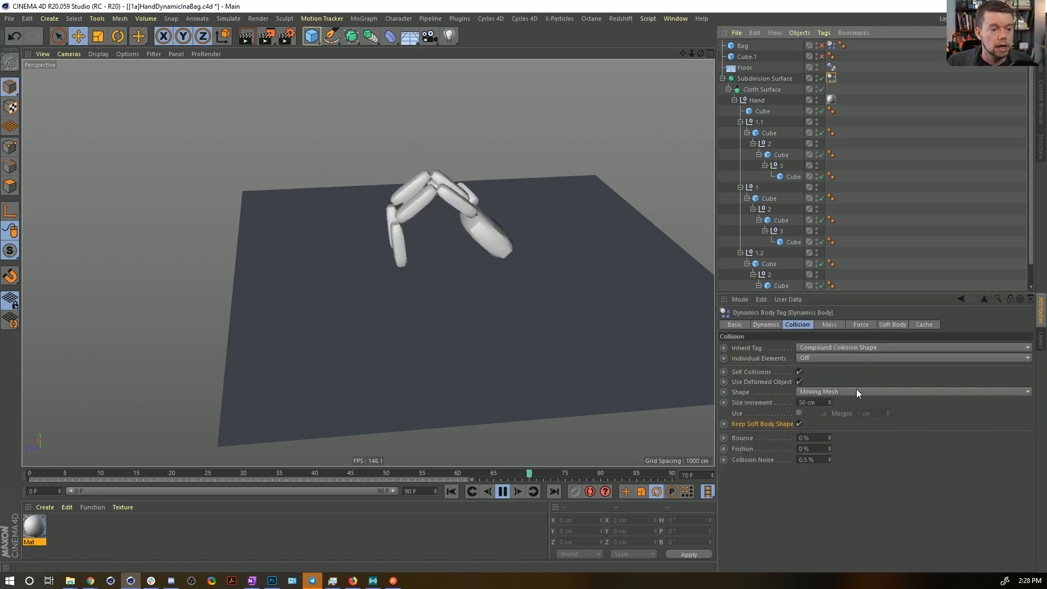
click(835, 324)
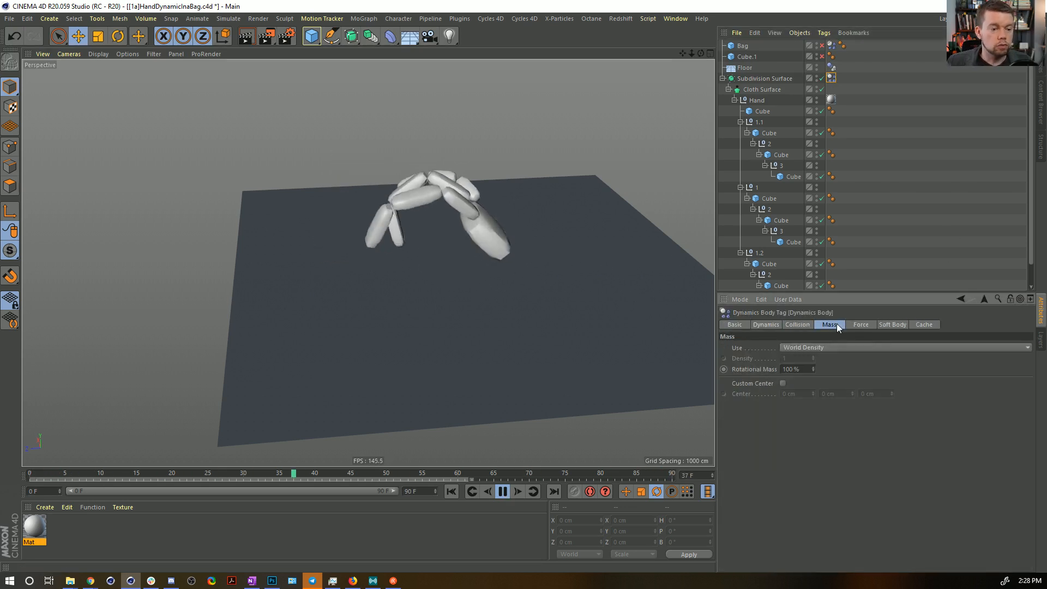
click(861, 325)
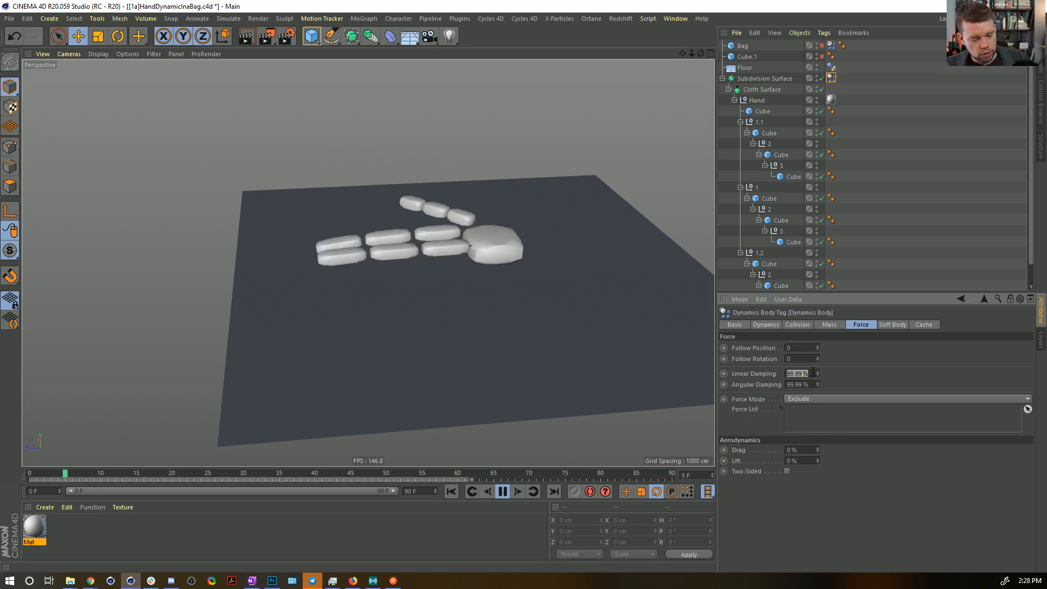
click(453, 491)
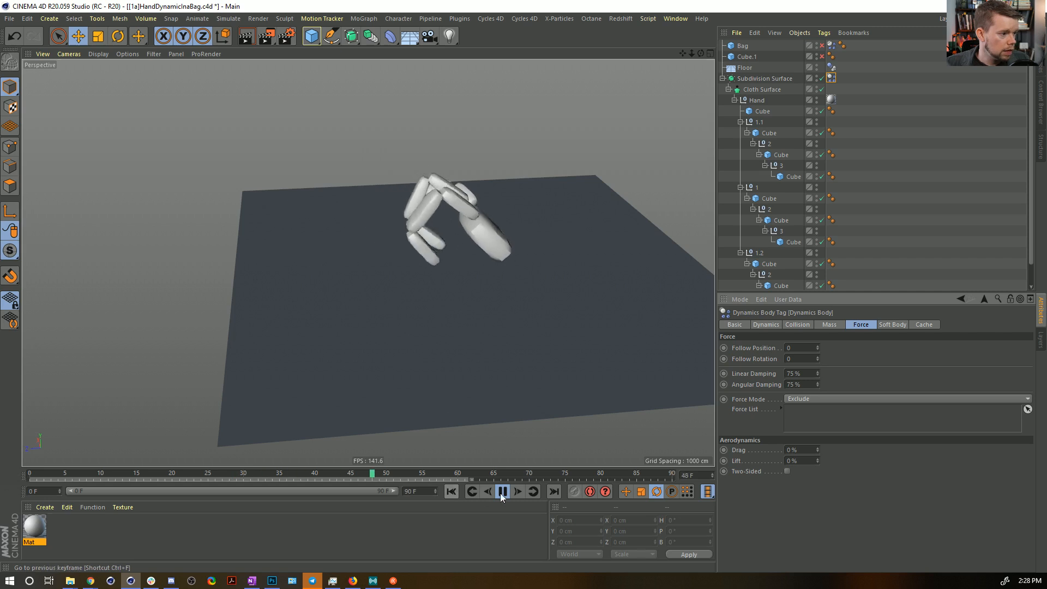
click(504, 493)
click(452, 491)
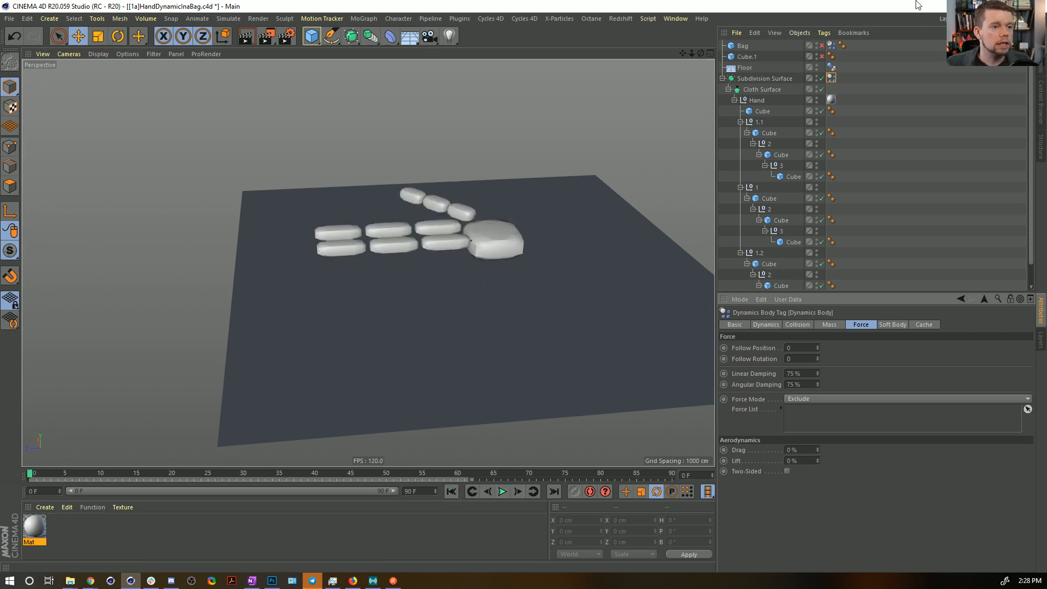
Bake the hand's Dynamics Body simulation to the object cache and preview the cached motion.
click(923, 324)
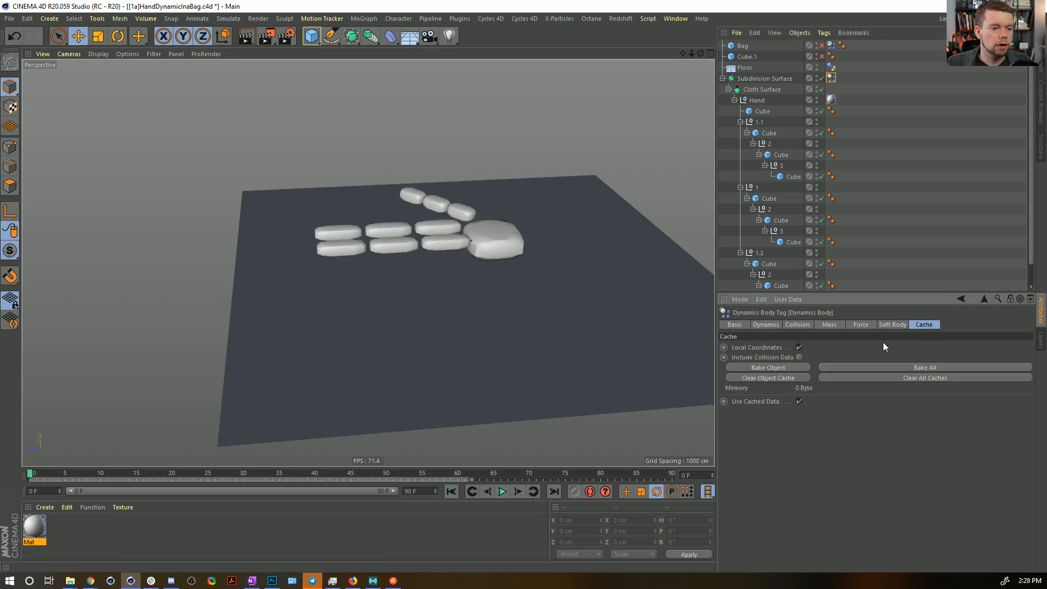
click(771, 367)
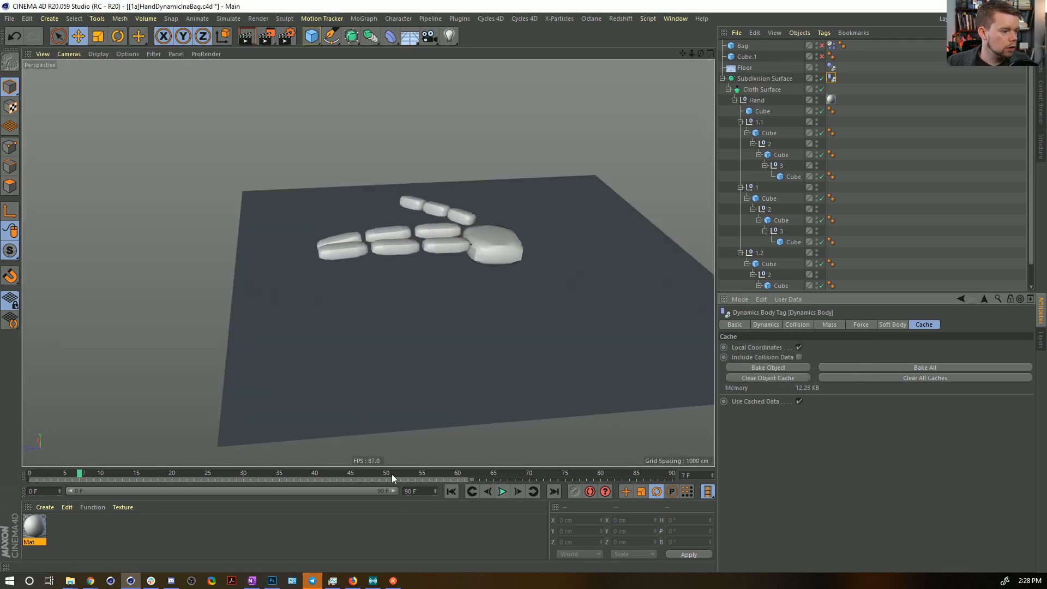
drag(720, 487, 2, 434)
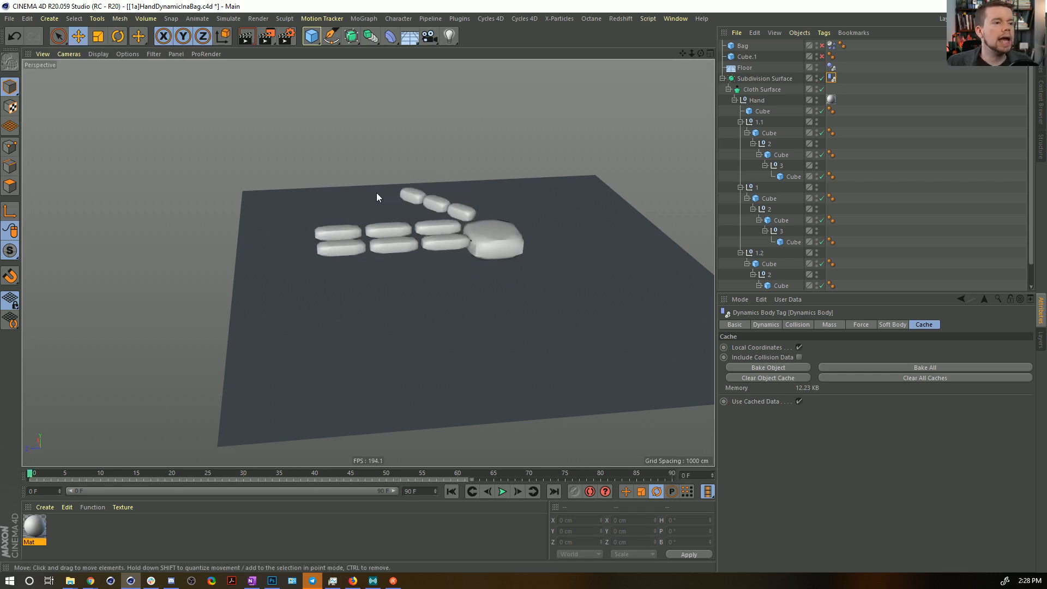
Enable the Bag object and add a Display tag to it with Shading Mode set to Lines.
click(822, 46)
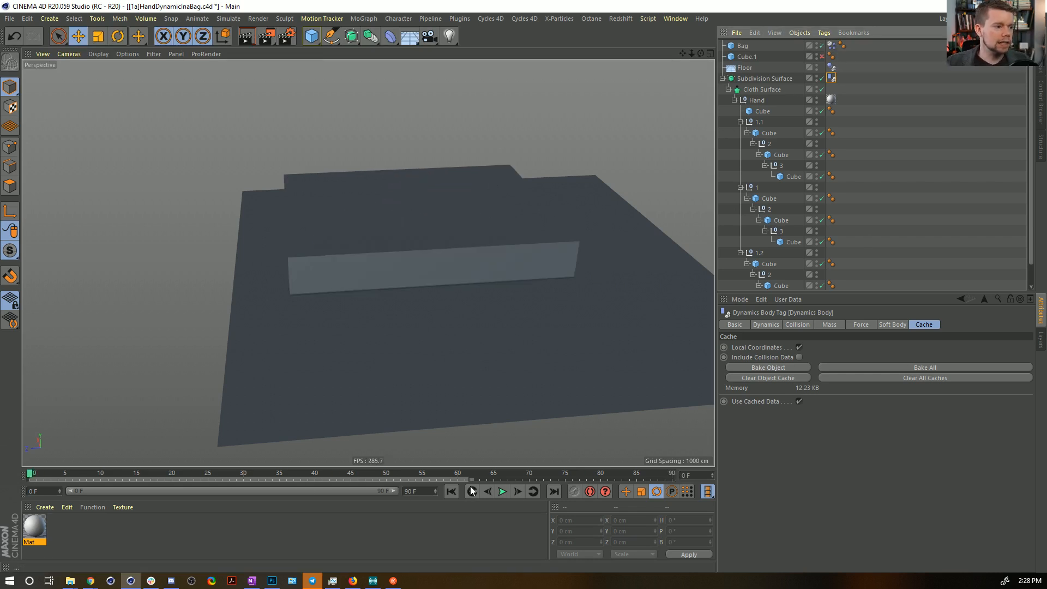
alt+drag(482, 314, 458, 280)
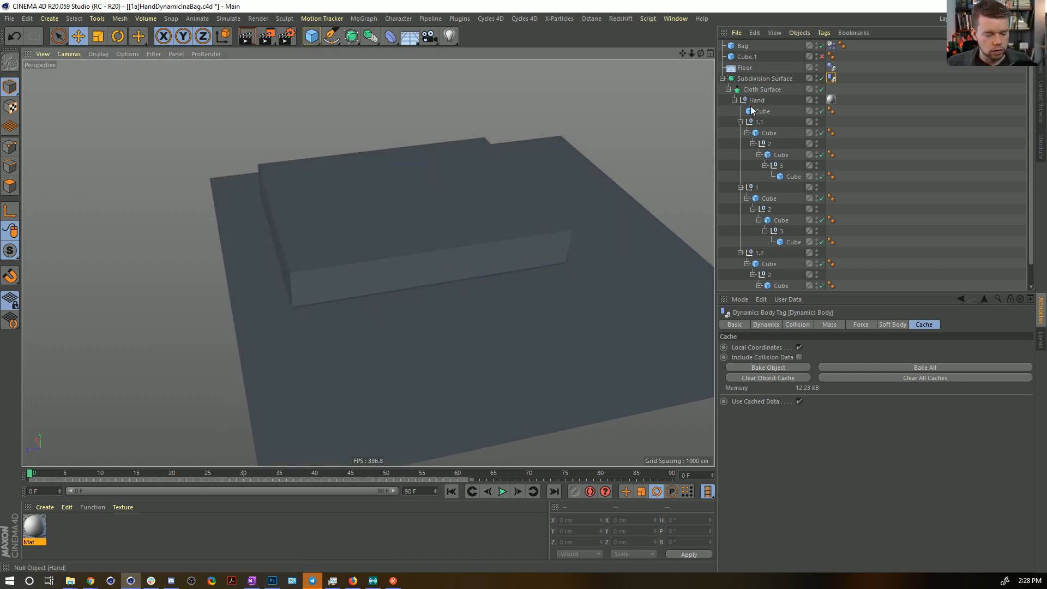
click(742, 46)
right_click(736, 48)
mouse_move(755, 55)
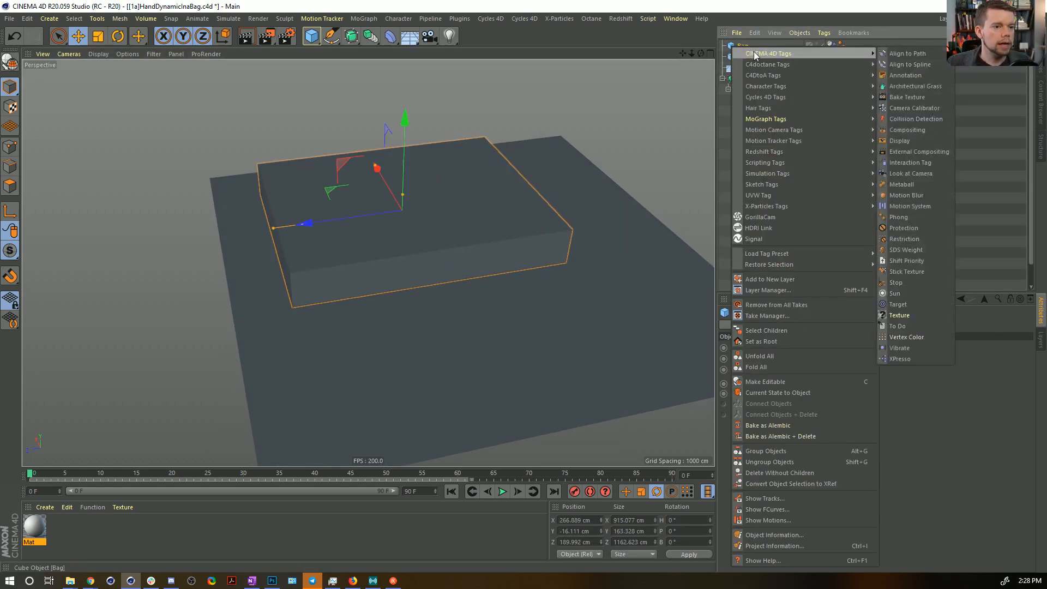
click(917, 143)
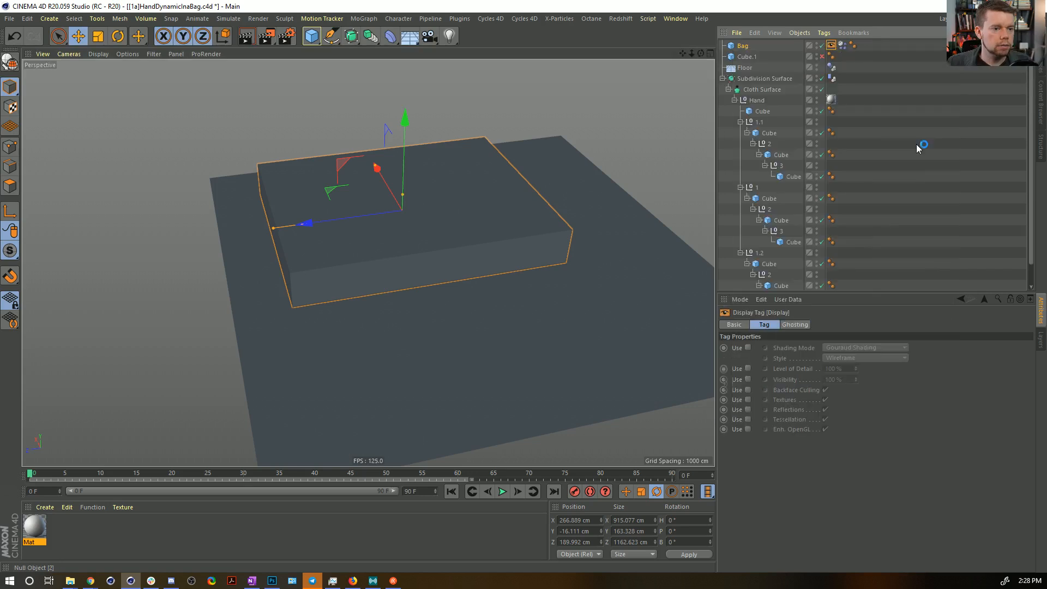
click(759, 349)
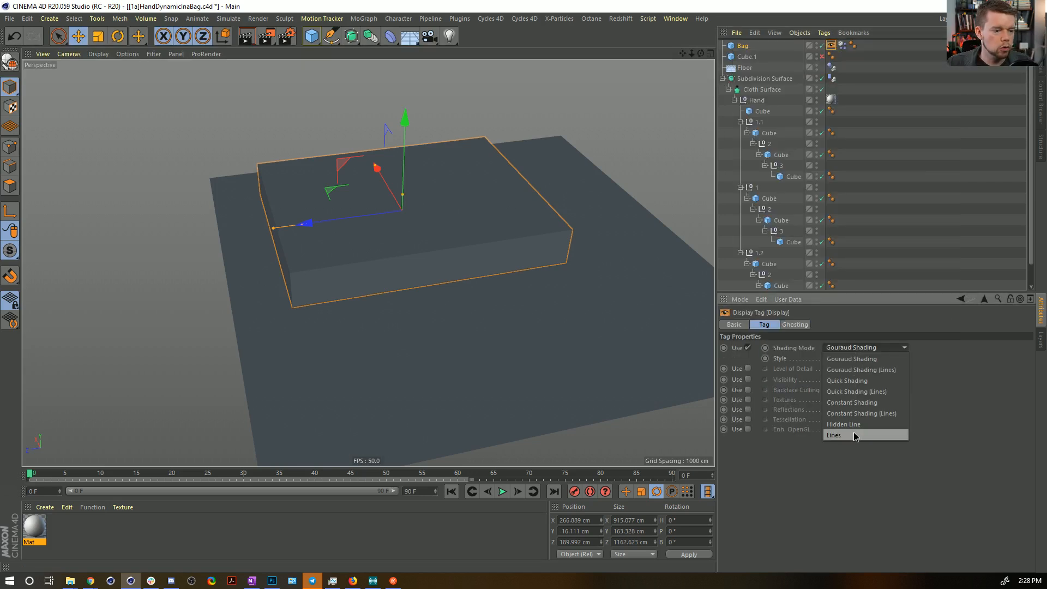
click(855, 435)
Play the simulation with the bag enabled and stop it to inspect the hand from the side.
alt+drag(447, 258, 475, 289)
click(502, 492)
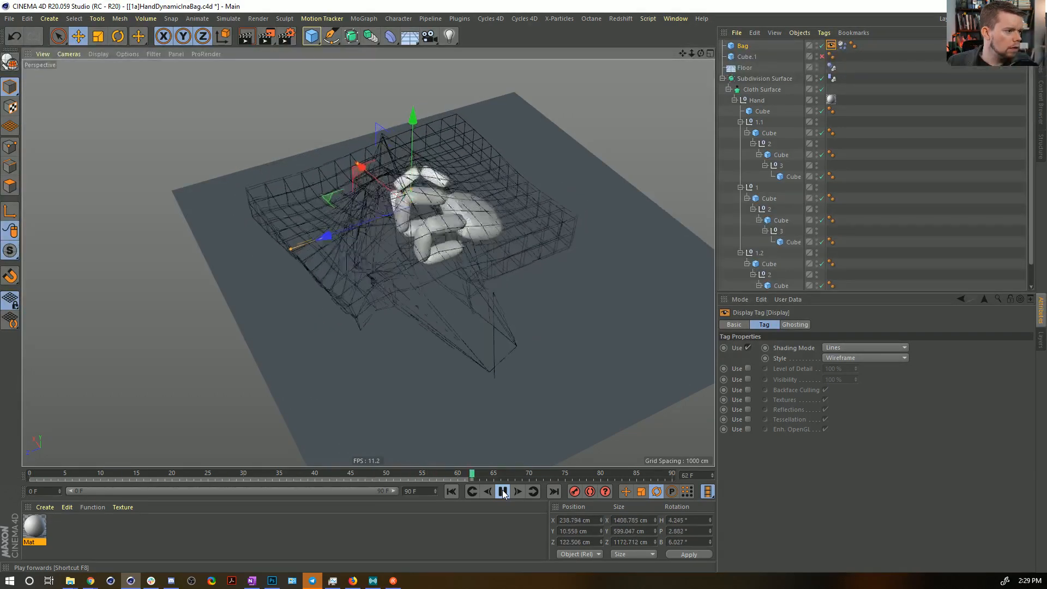
click(503, 494)
alt+drag(436, 239, 456, 210)
Rewind to frame 0 and step frame by frame to frame 6 to examine how the bag meets the floor.
click(451, 492)
click(519, 492)
click(519, 492)
click(519, 492)
click(519, 492)
click(519, 491)
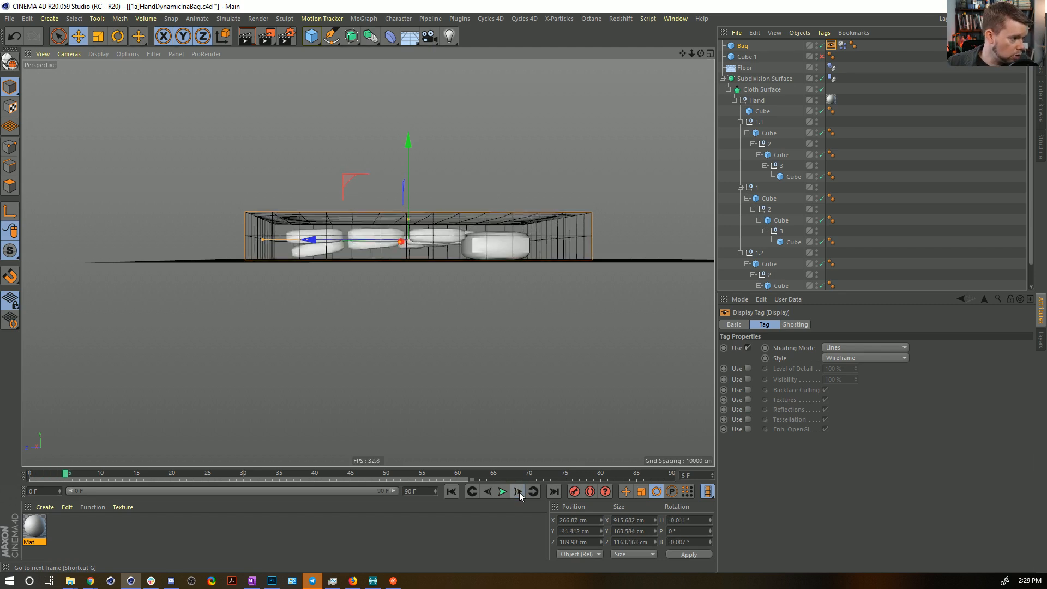
click(519, 492)
alt+drag(310, 252, 376, 217)
Rewind to the start and lower the Floor to a Y position of about -125.7 cm.
click(543, 304)
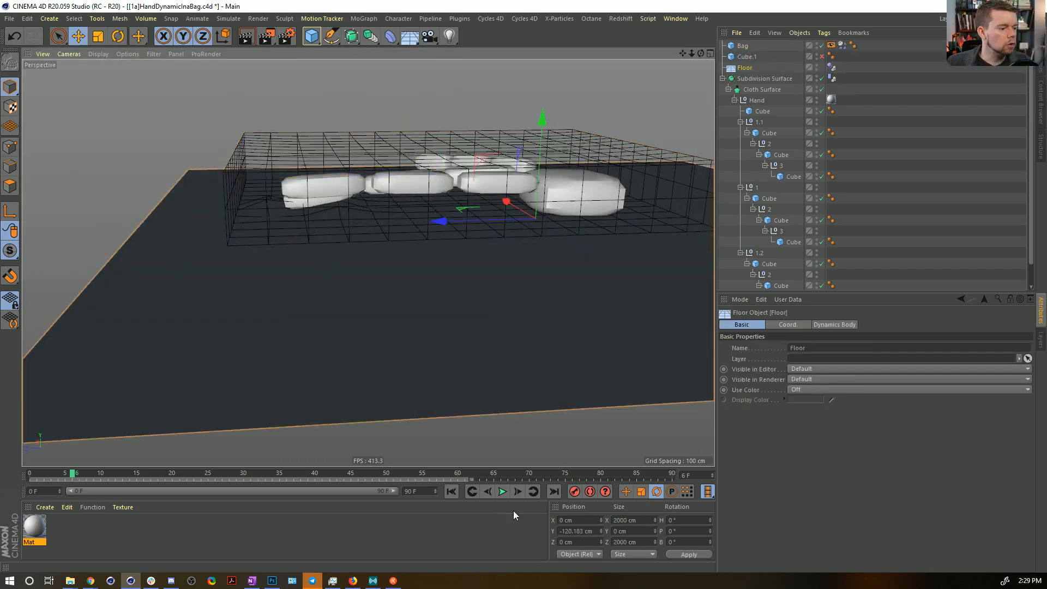
click(450, 491)
drag(544, 121, 545, 126)
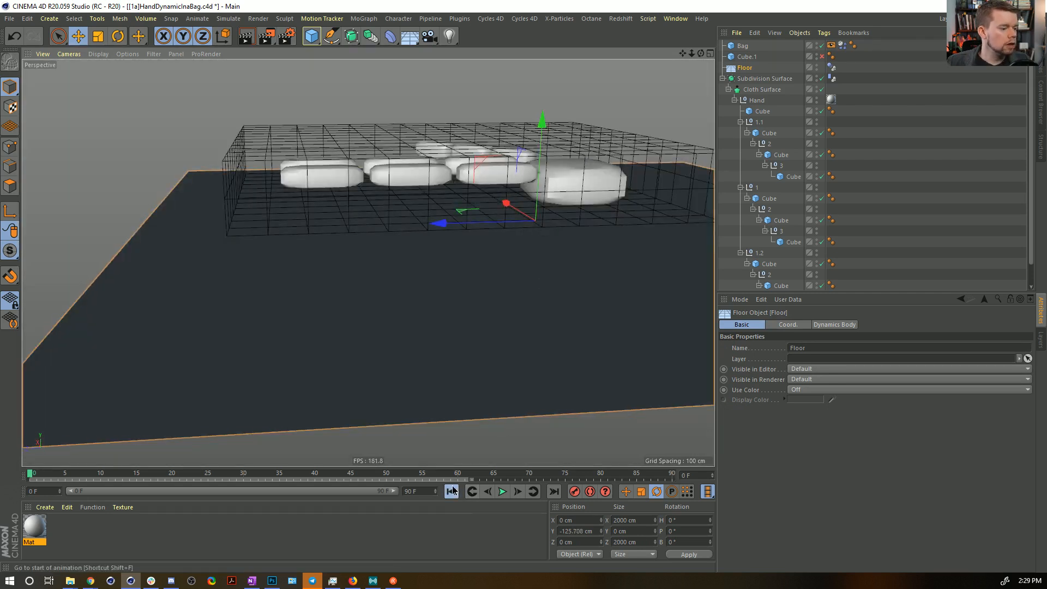
Replay the bag simulation twice with the lowered floor, checking it from the side, and rewind to frame 0.
click(503, 492)
click(503, 492)
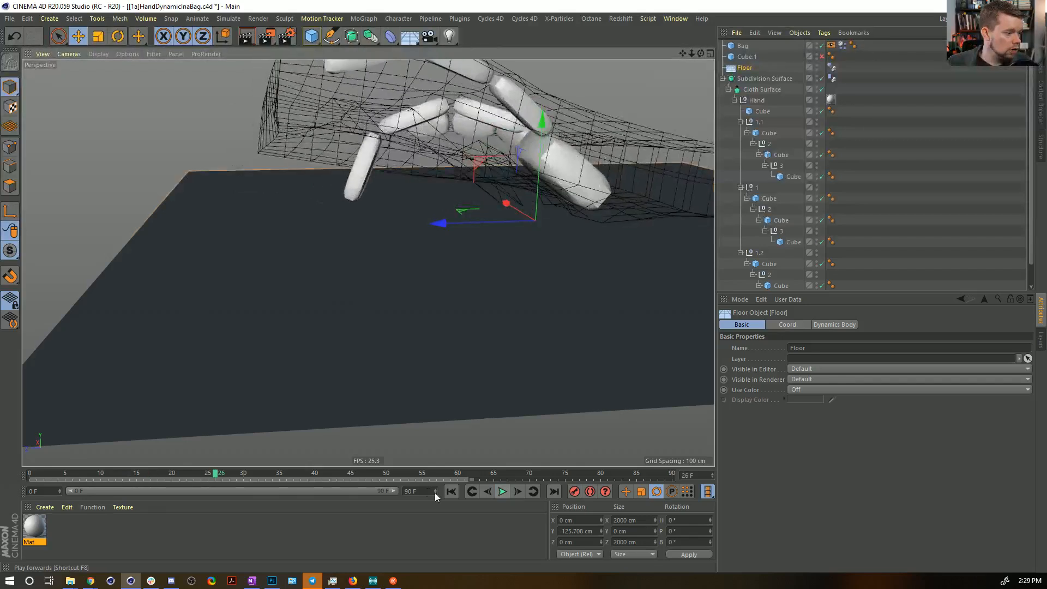
click(451, 491)
alt+drag(504, 257, 431, 186)
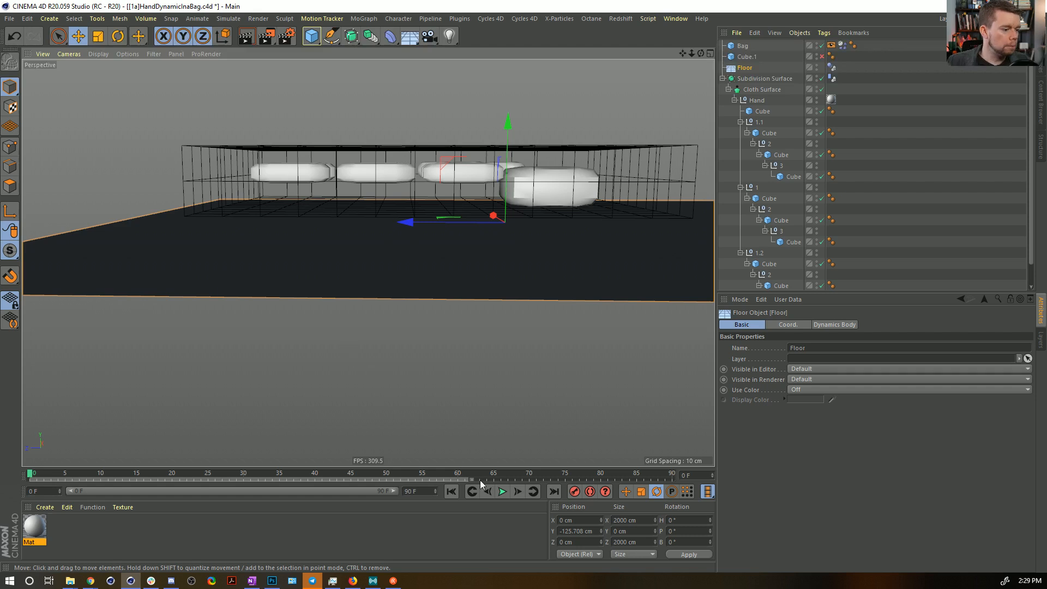
click(502, 491)
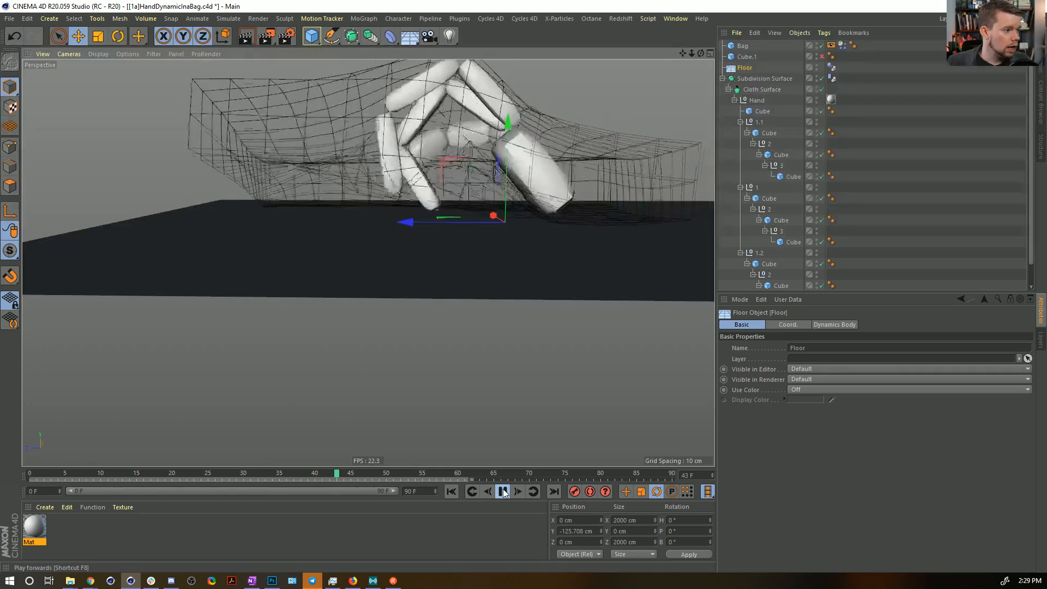
click(503, 491)
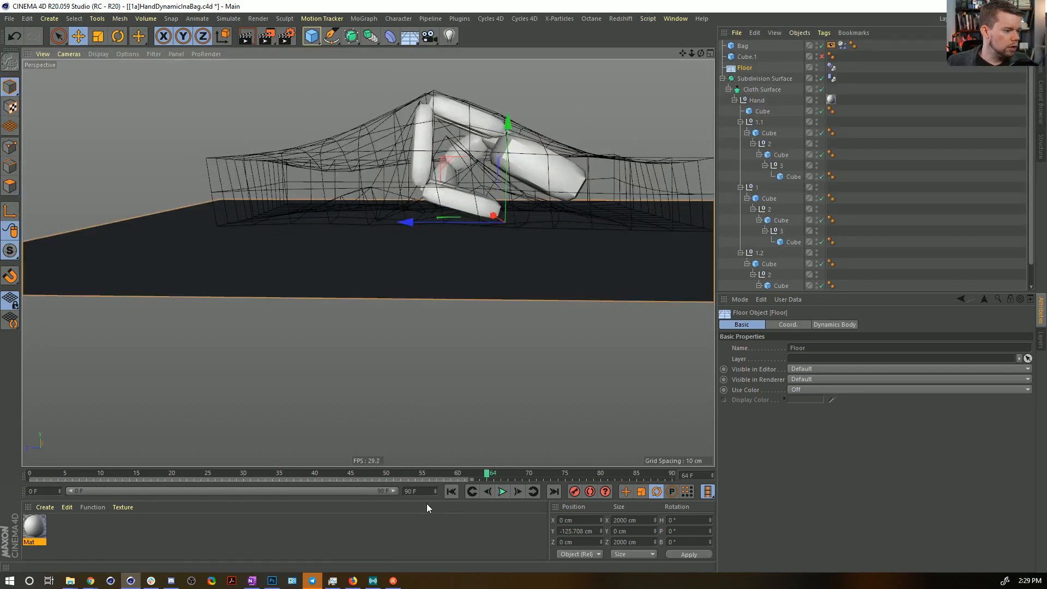
click(451, 491)
Set the project's expert dynamics Steps per Frame to 25, replay the bag simulation, and rewind to frame 0.
key(ctrl+d)
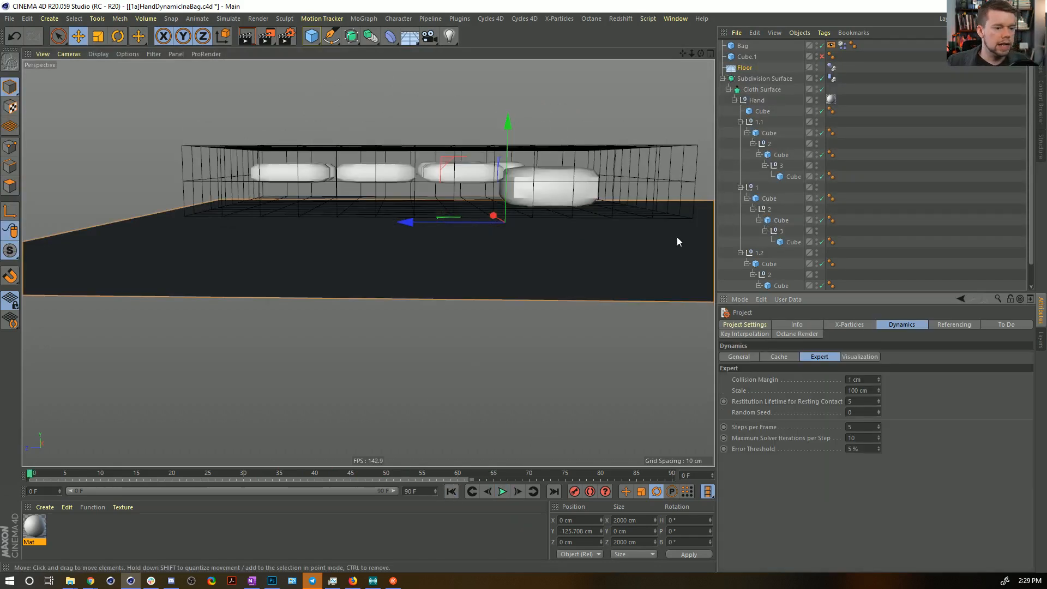
double_click(861, 426)
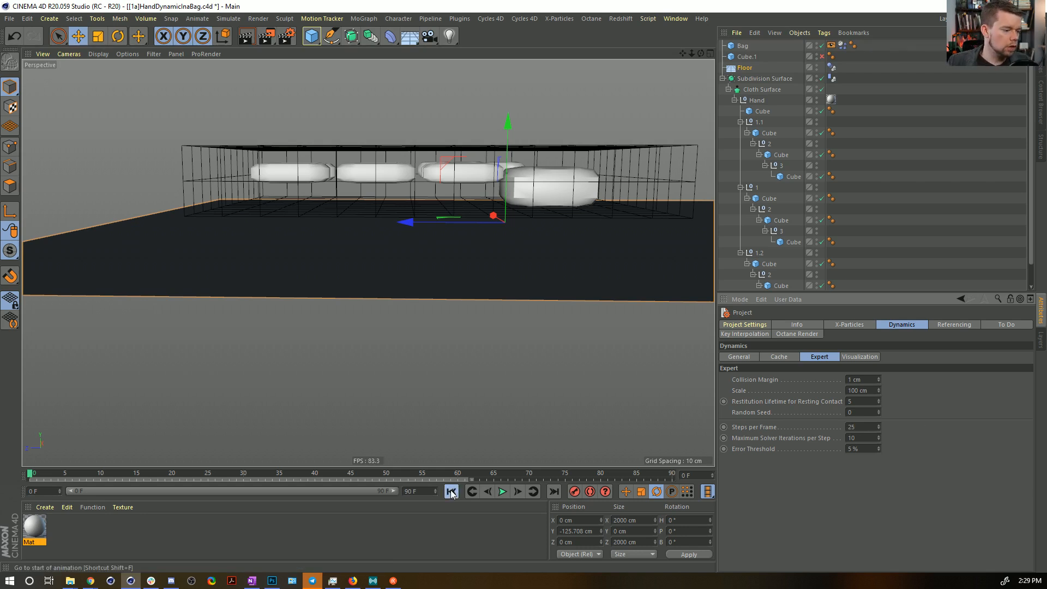
click(502, 492)
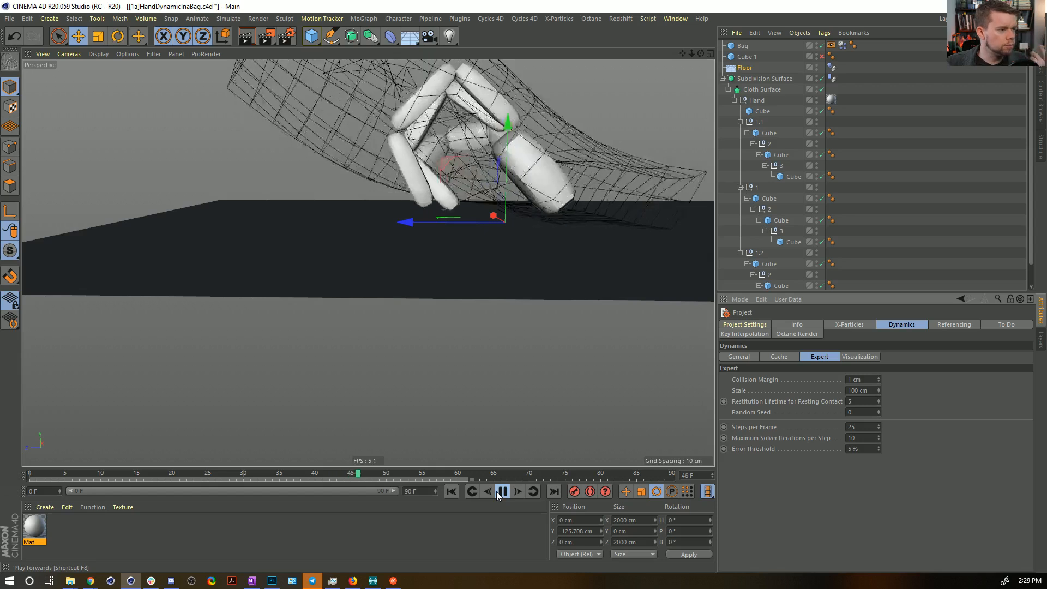
click(497, 491)
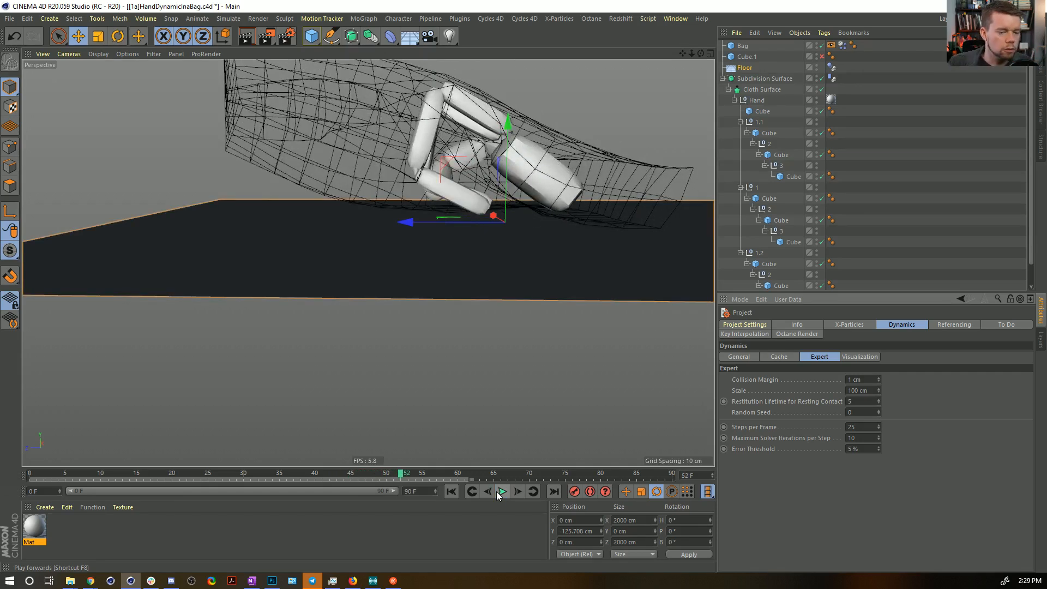
click(457, 491)
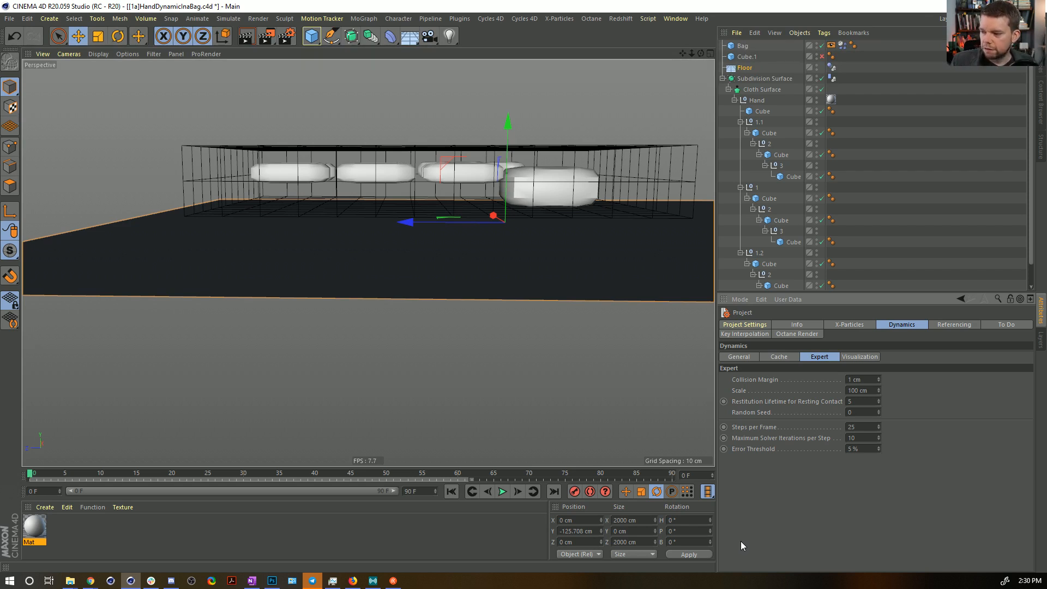
alt+drag(563, 173, 491, 296)
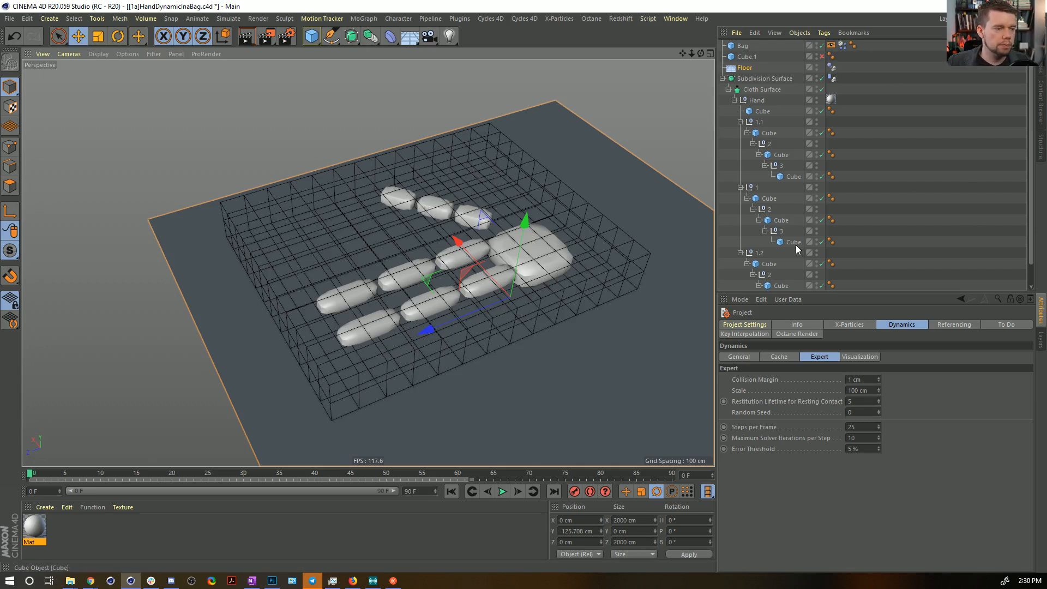
alt+drag(365, 295, 353, 260)
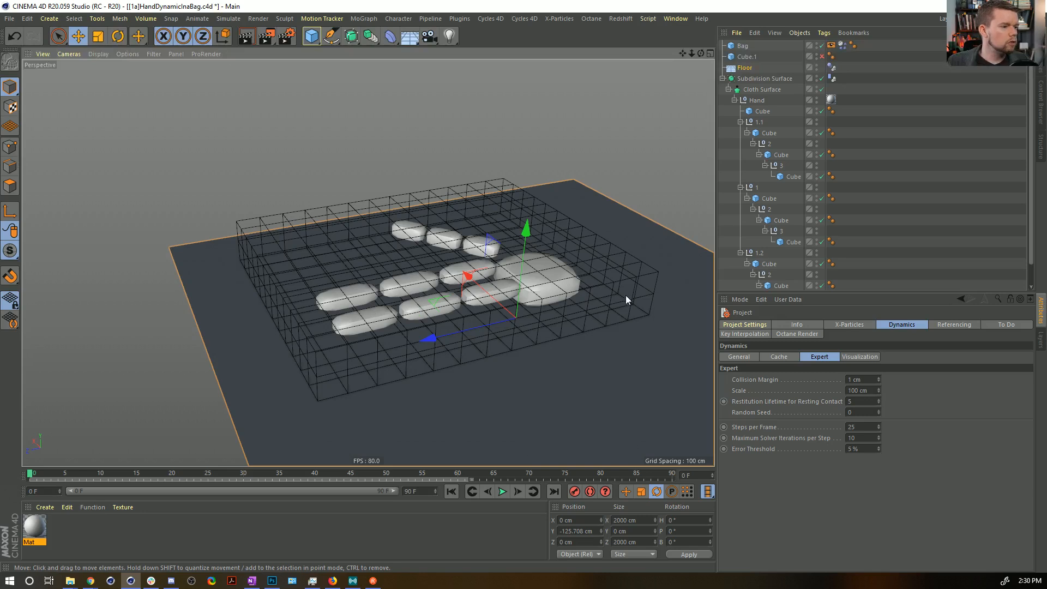
alt+drag(515, 274, 512, 308)
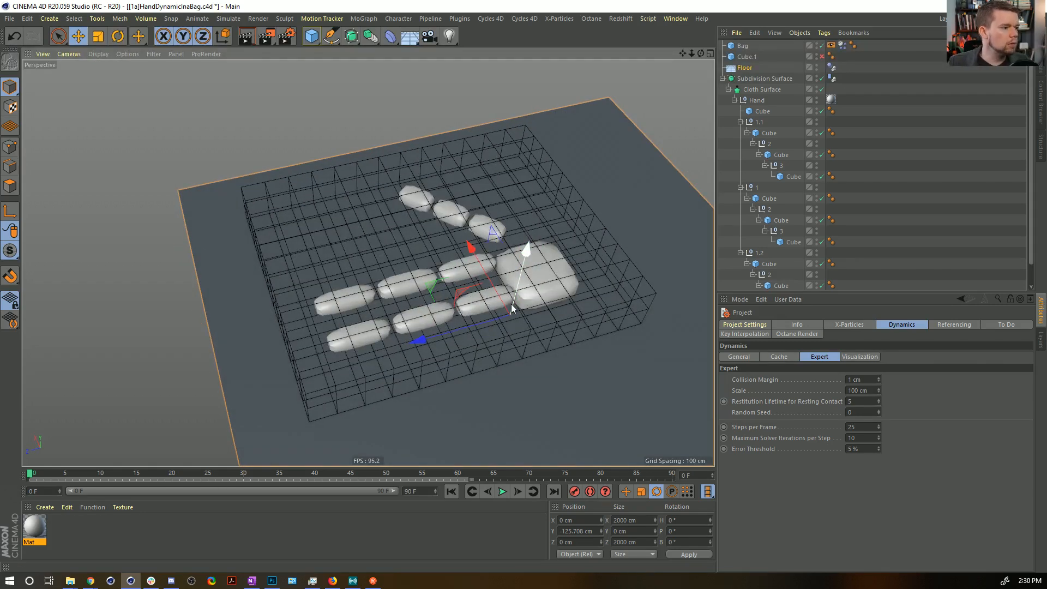
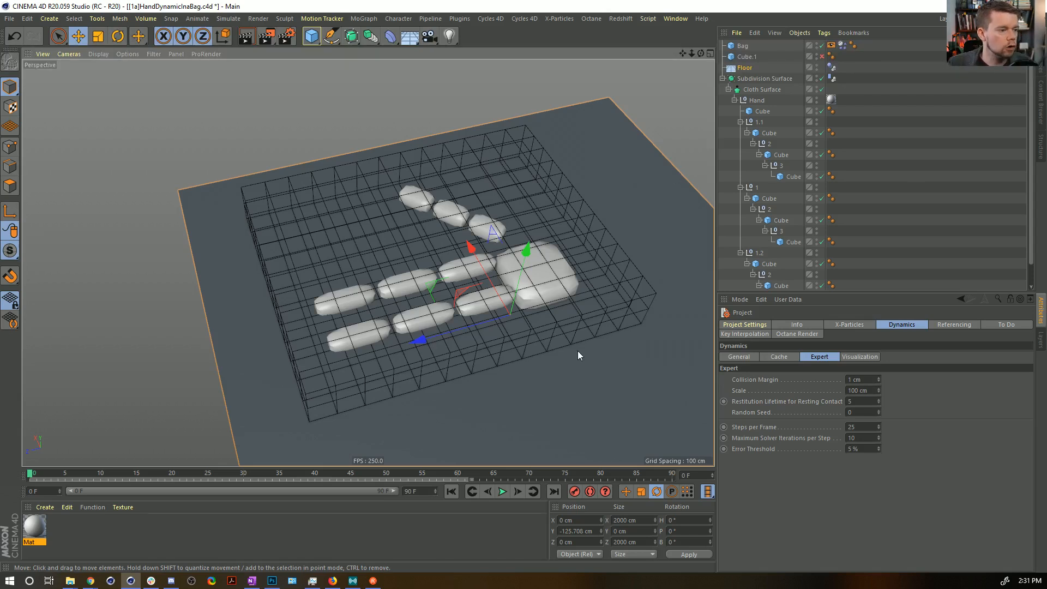
Deselect the Floor, review the bag and hand setup, and create a new empty project.
click(893, 211)
alt+drag(436, 278, 354, 322)
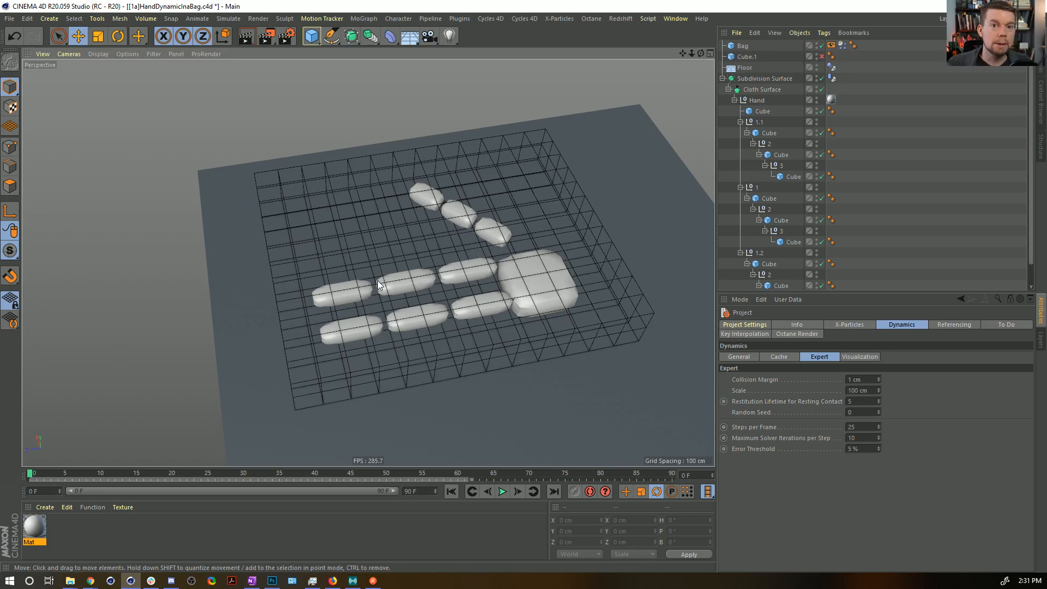
mouse_move(425, 262)
alt+mouse_down()
mouse_move(440, 197)
mouse_move(428, 169)
mouse_move(421, 203)
mouse_move(472, 283)
alt+mouse_up()
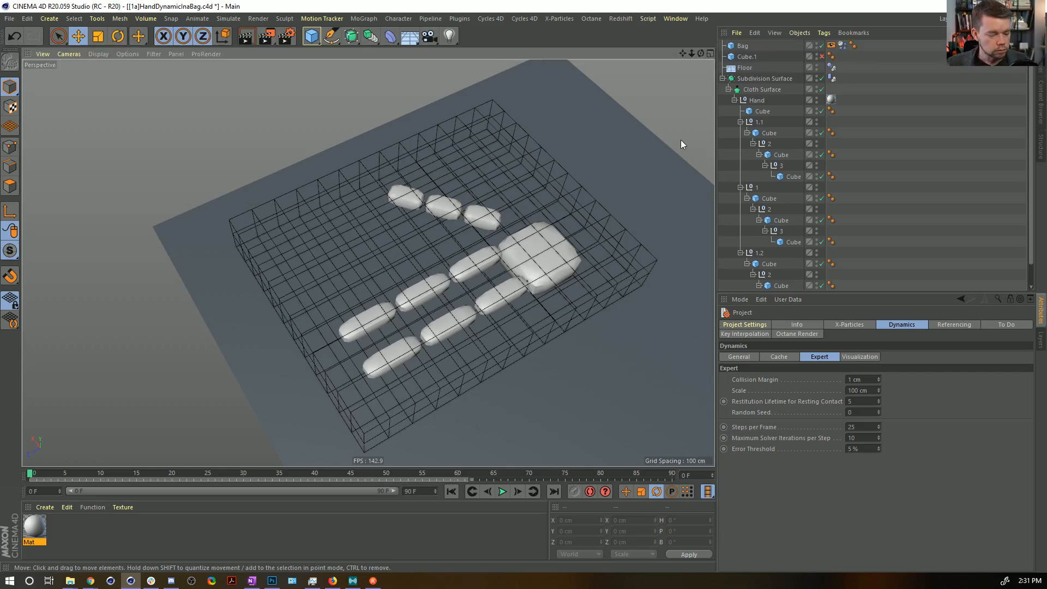
key(ctrl+n)
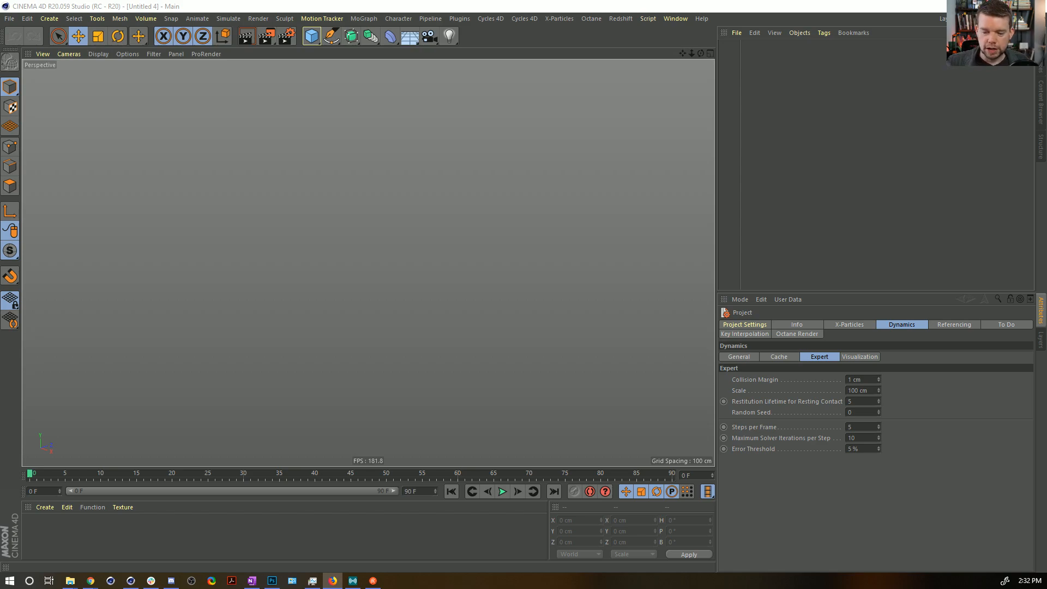
Switch to the browser and open the copied Dribbble shot link, "Product design art for mobile OS", in a new tab.
key(alt+Tab)
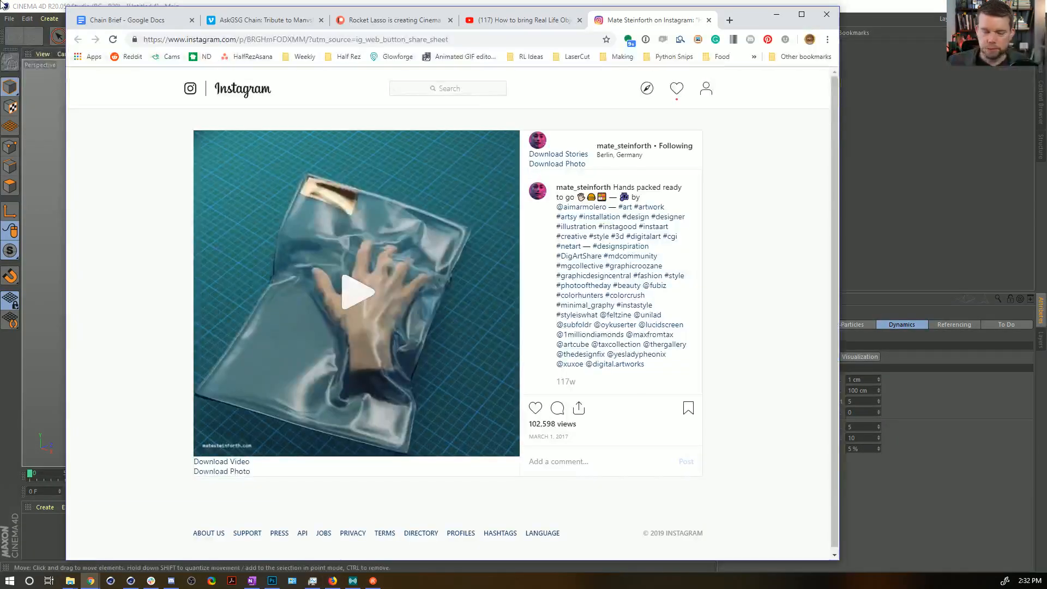
click(729, 20)
text(https://dribbble.com/shots/5891802-Product-design-art-for-mobile-OS)
key(Return)
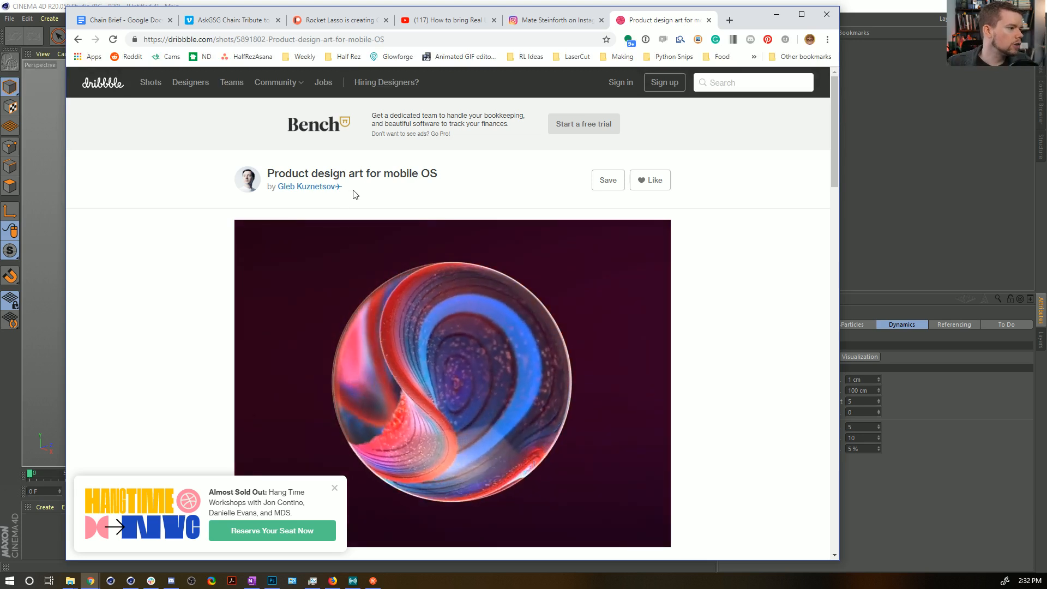
Dismiss the workshop advert and examine the animated sphere artwork on the Dribbble page.
scroll(502, 256, down, 2)
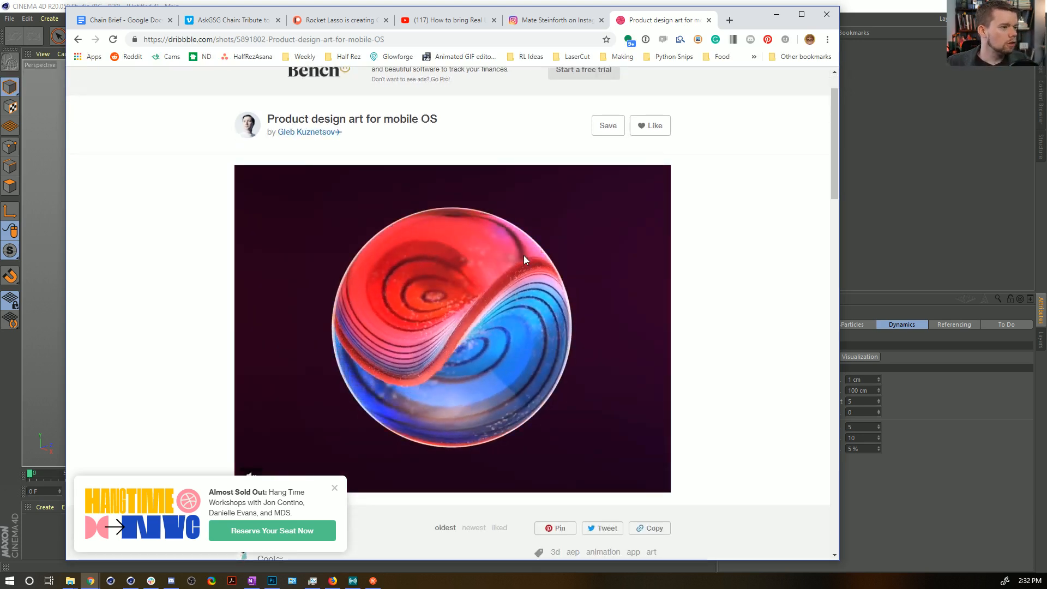
click(335, 492)
scroll(754, 332, down, 2)
scroll(758, 332, up, 1)
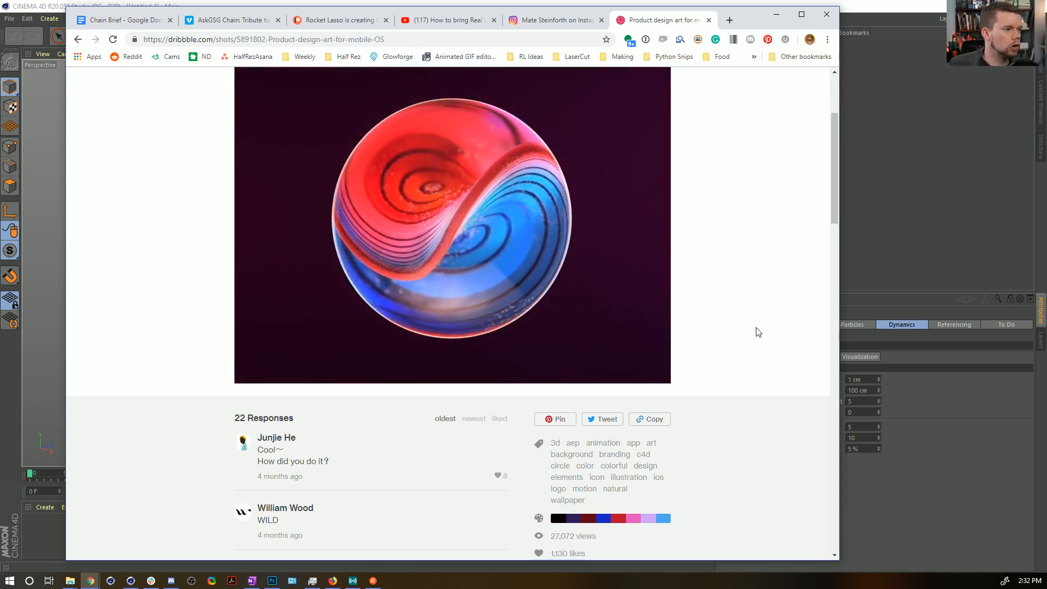
mouse_move(652, 286)
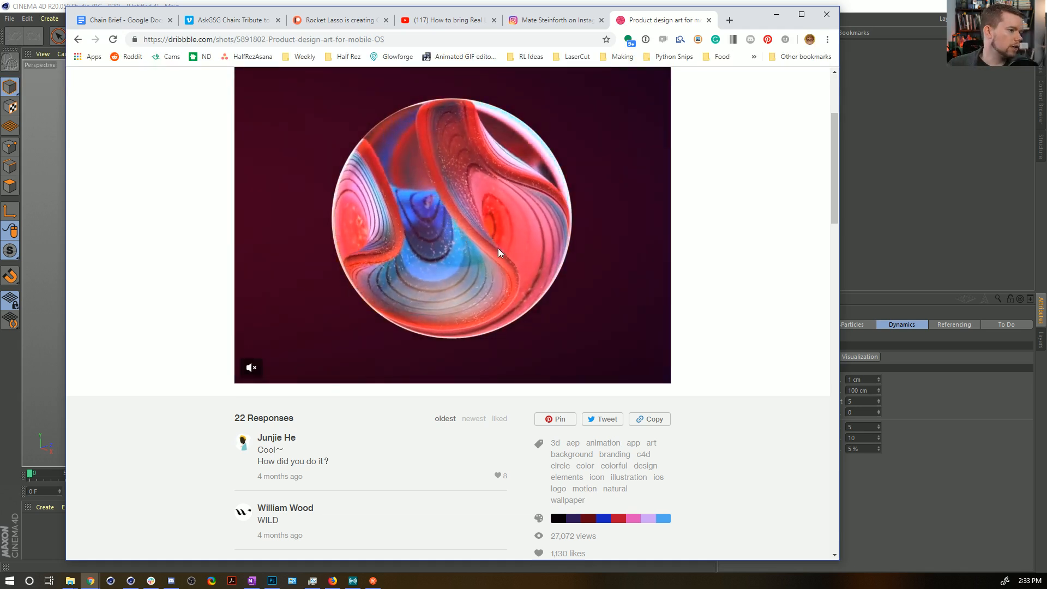
scroll(524, 272, down, 3)
scroll(523, 272, up, 4)
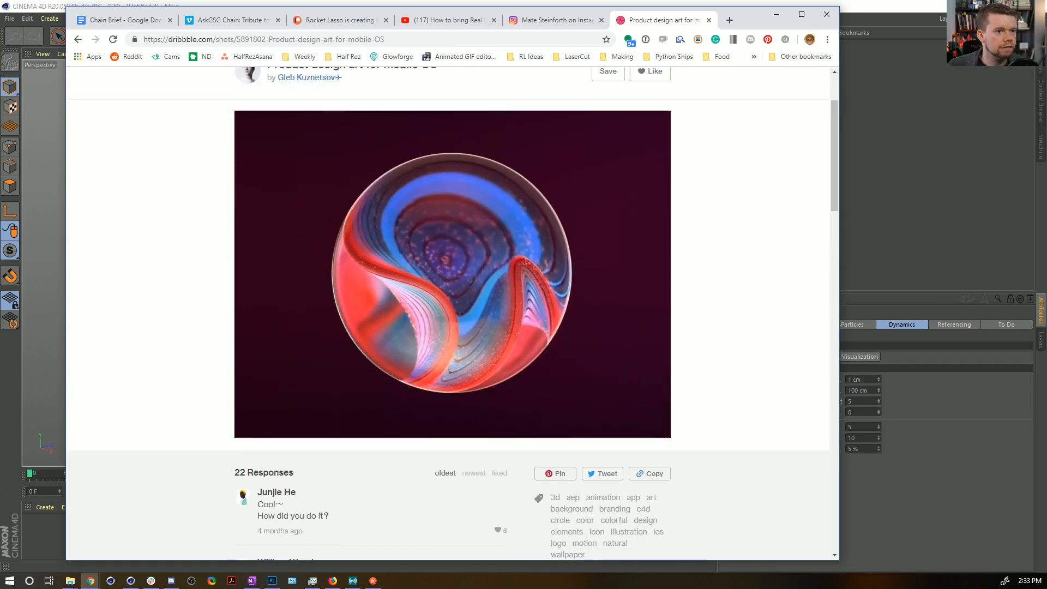
Switch back to Cinema 4D and add a Disc primitive to the empty scene.
click(866, 8)
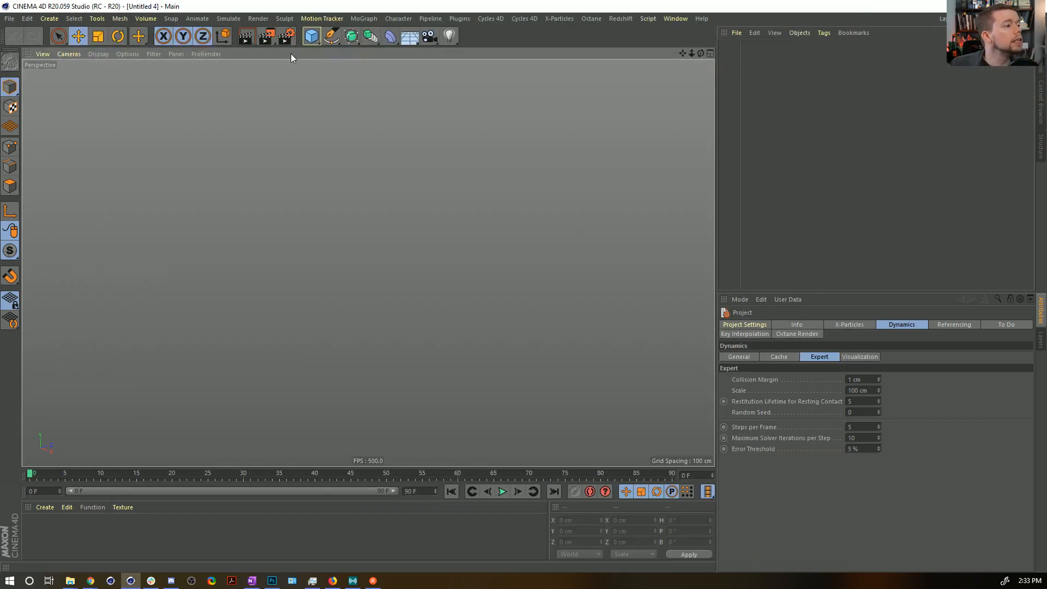
click(310, 37)
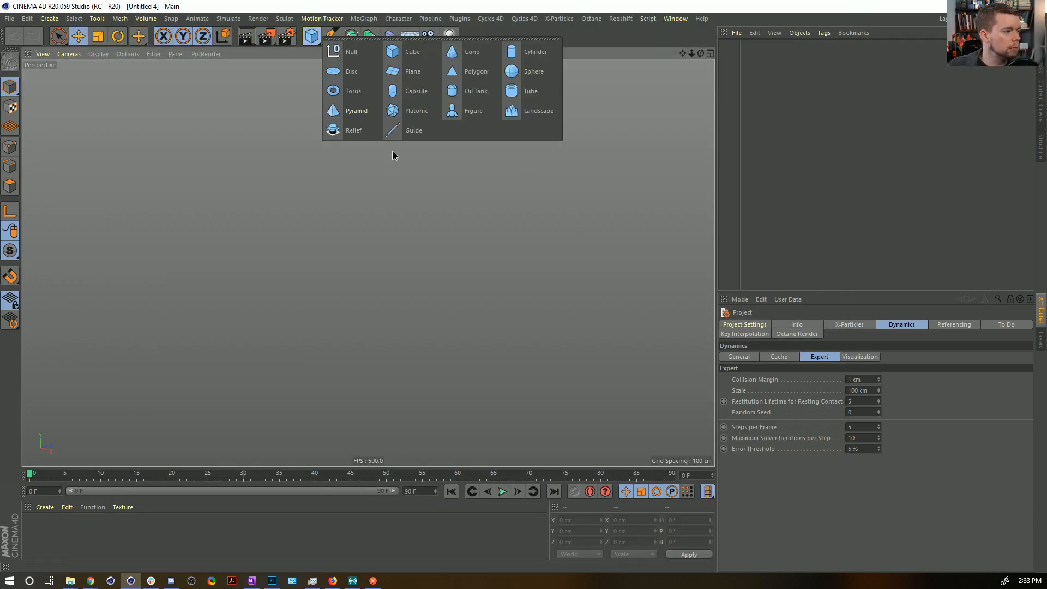
click(342, 72)
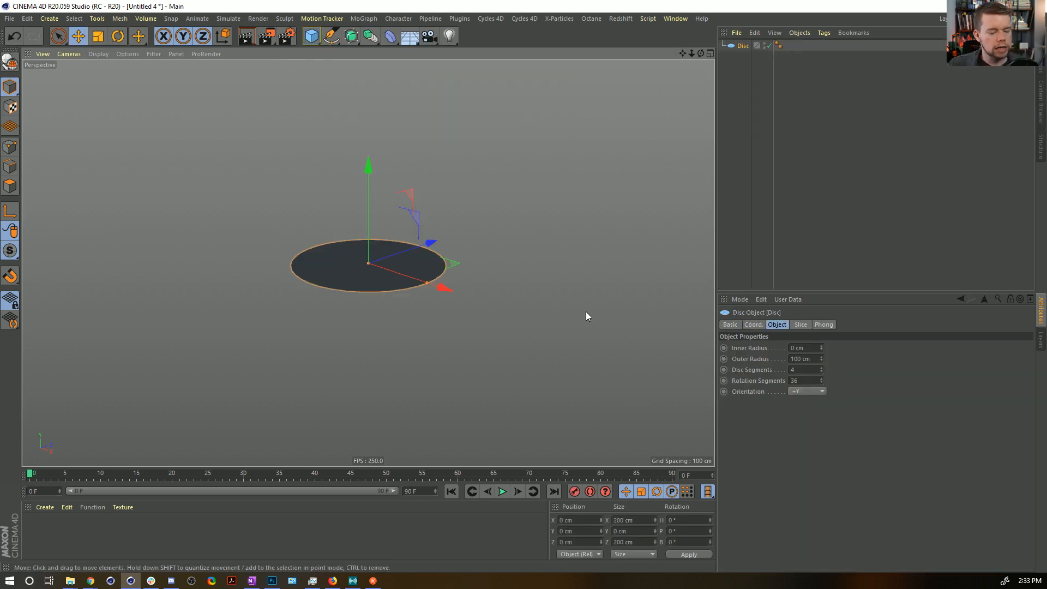
alt+drag(382, 262, 390, 307)
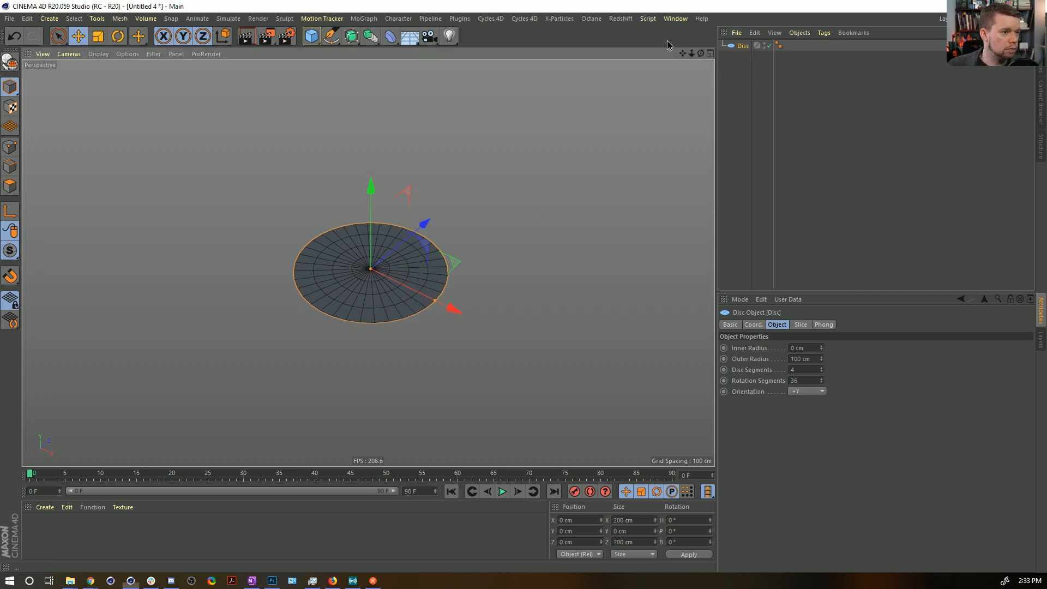
Set the Disc's disc segments to 47 and rotation segments to 70, and check the denser mesh.
drag(820, 370, 821, 345)
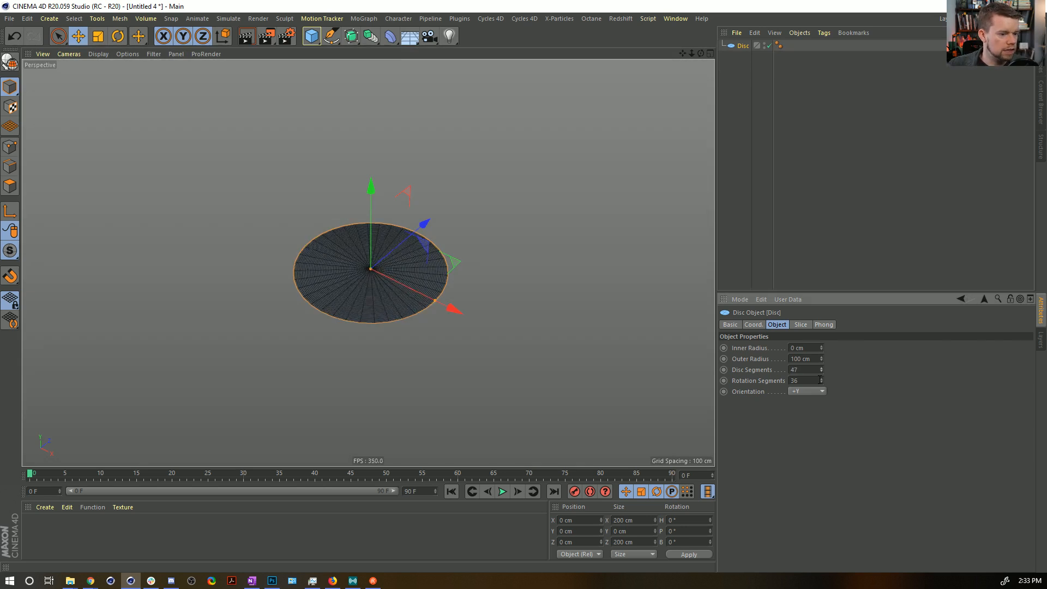
alt+drag(270, 237, 330, 209)
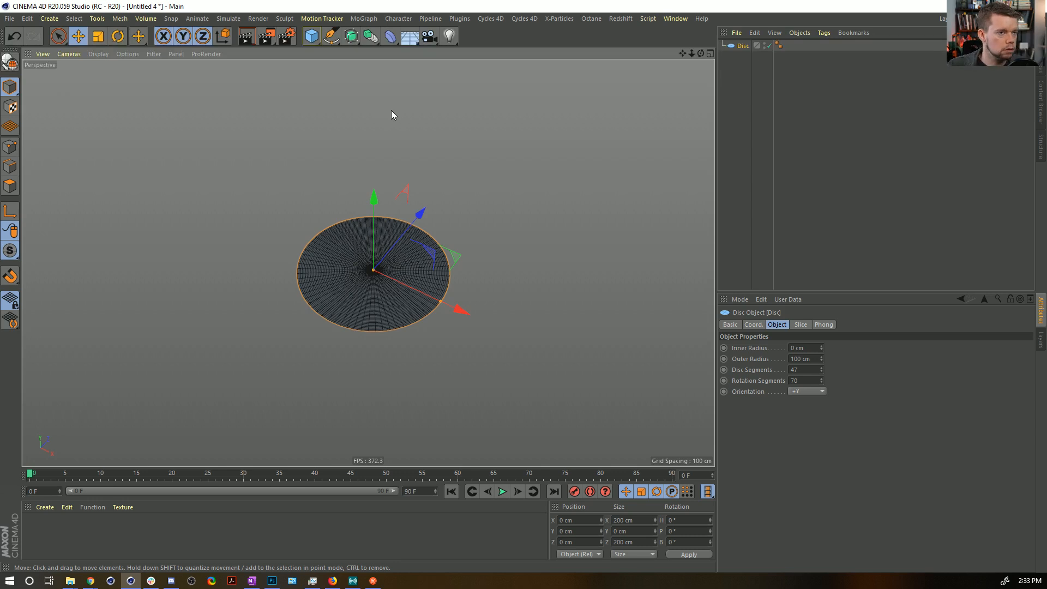
drag(701, 53, 725, 60)
alt+middle_drag(376, 267, 410, 228)
alt+drag(410, 228, 420, 231)
alt+middle_drag(420, 231, 408, 267)
alt+right_drag(376, 284, 423, 277)
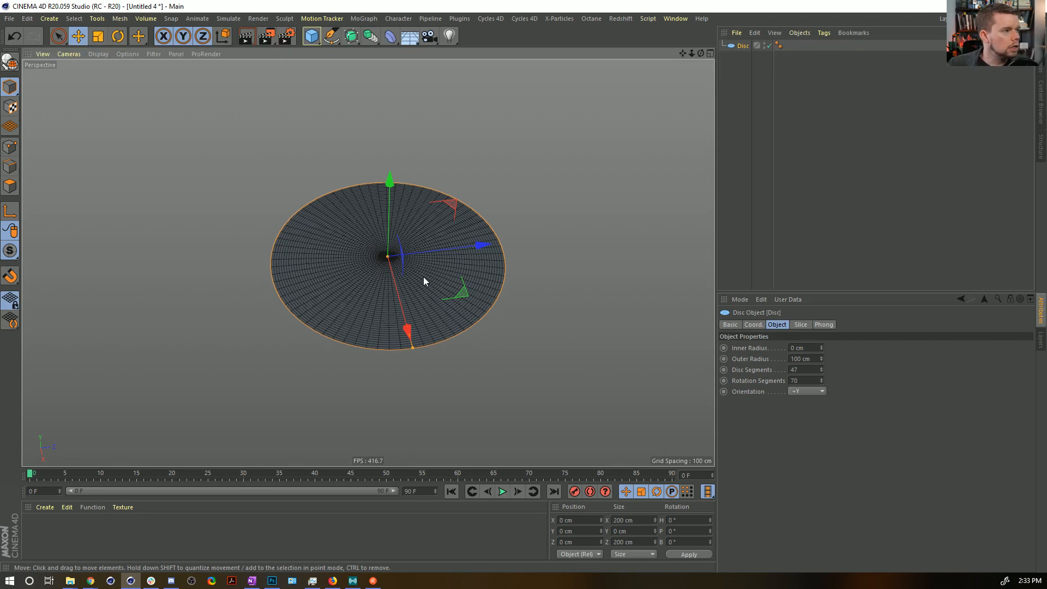
Add a Bend deformer and make it a child of the Disc.
click(390, 37)
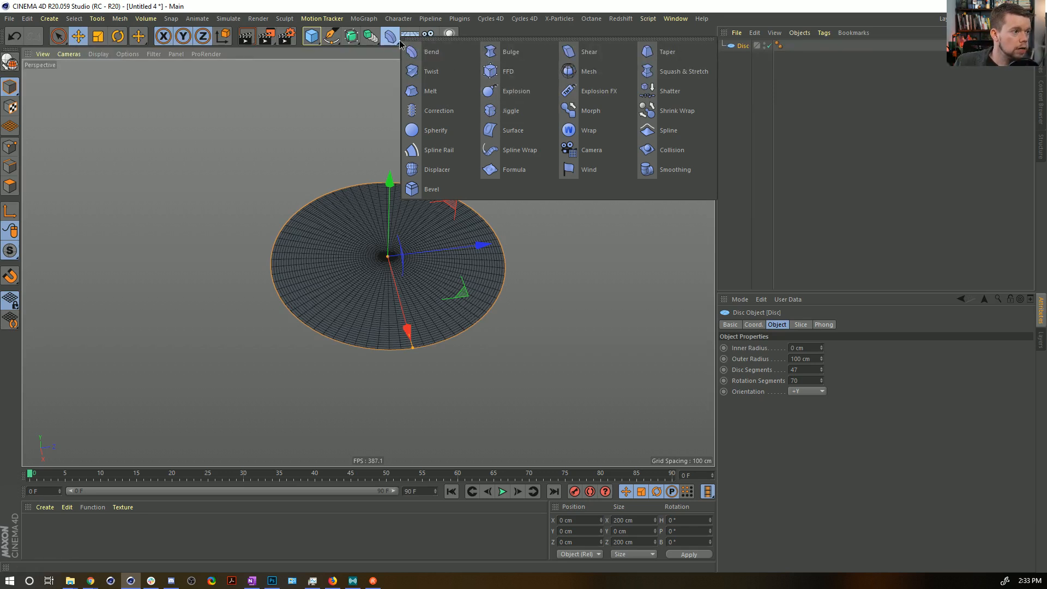
click(413, 52)
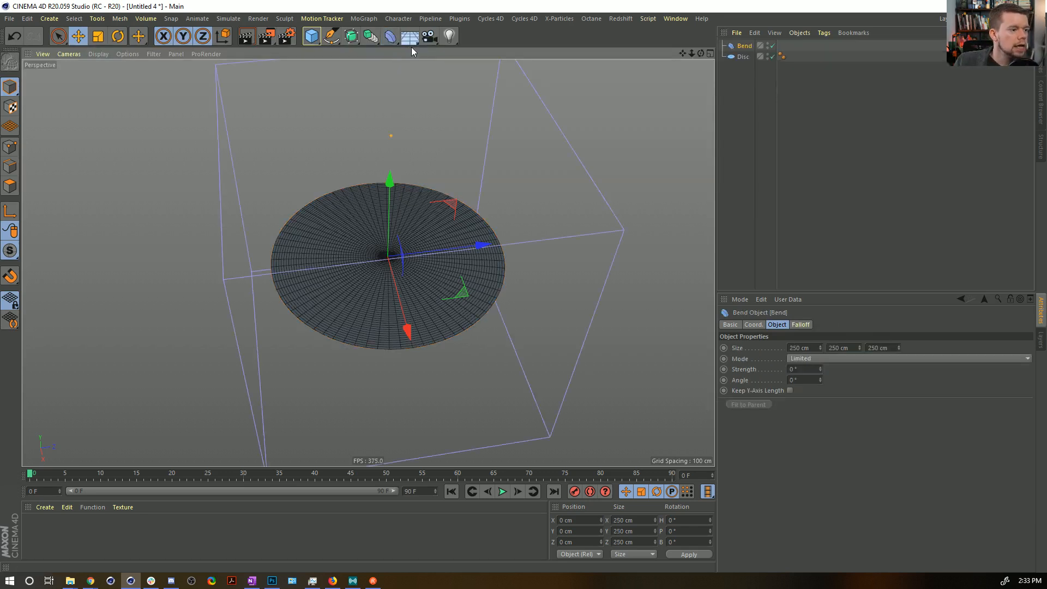
drag(744, 46, 742, 56)
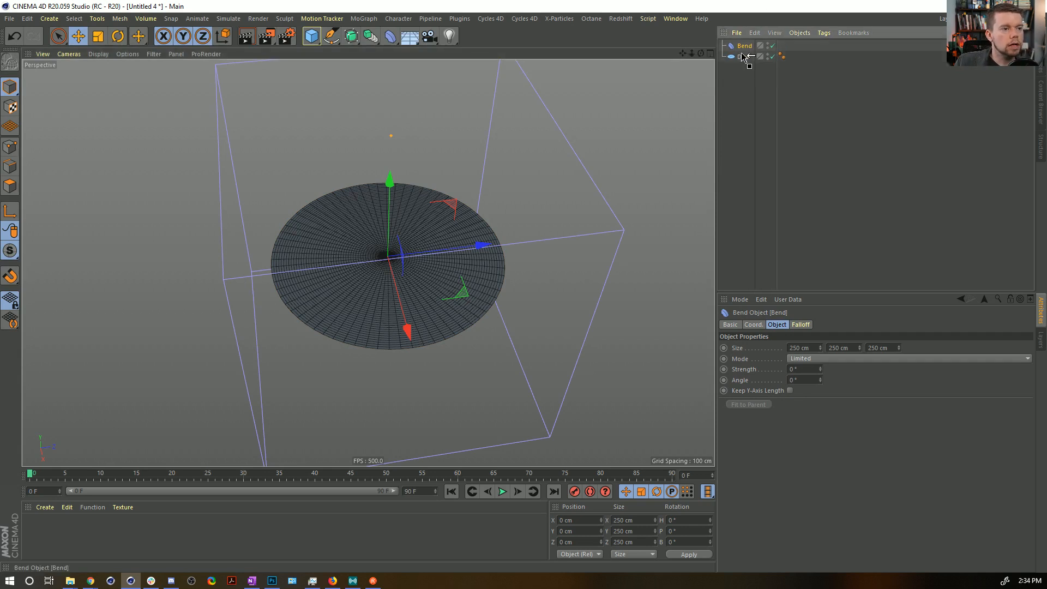
Try fitting the unrotated Bend to its parent with a strength of 126°, and undo both changes.
click(753, 406)
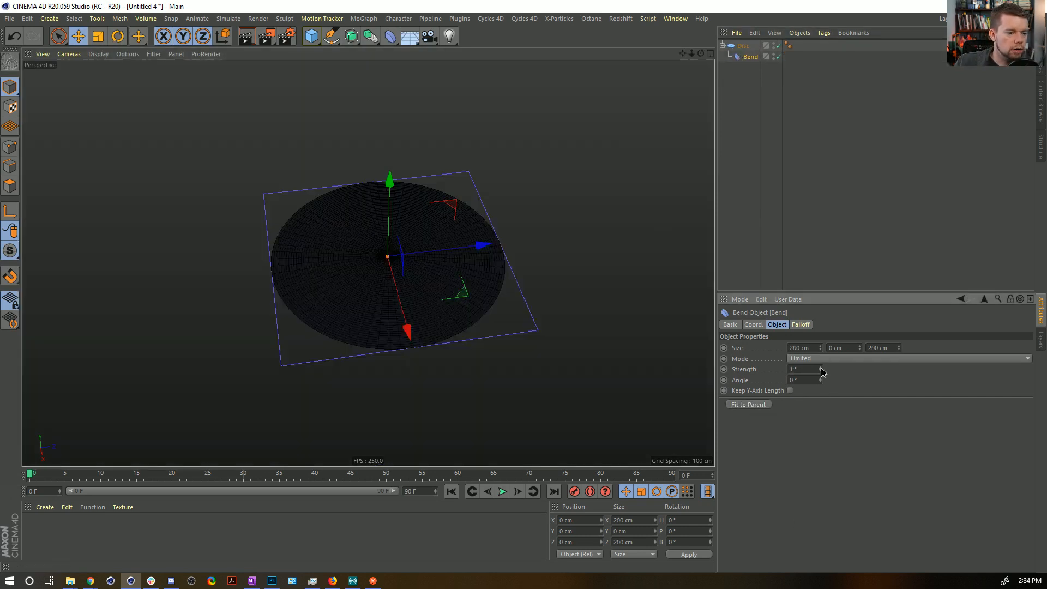
drag(820, 369, 820, 323)
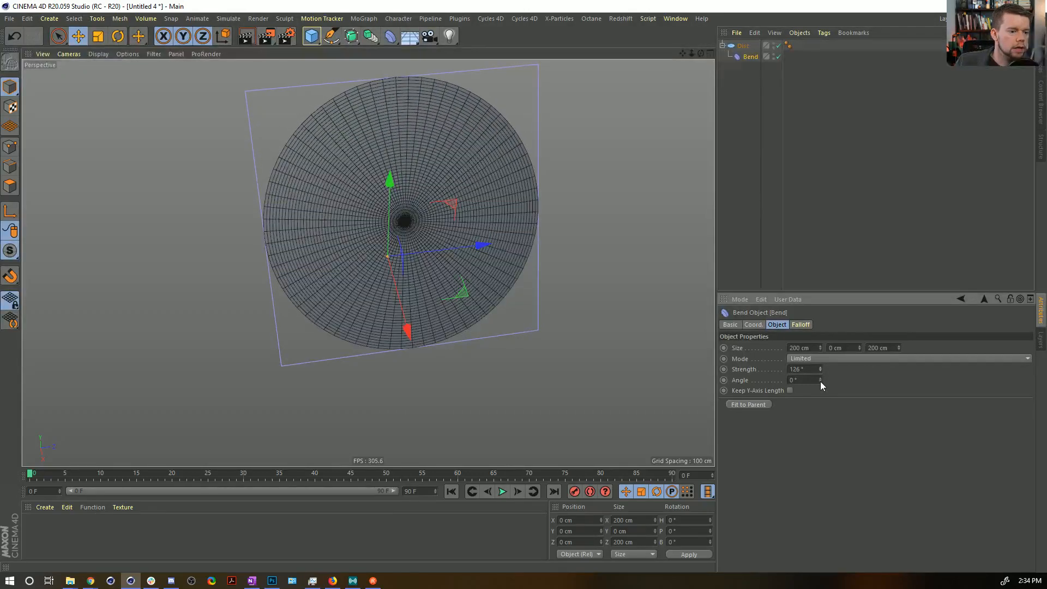
alt+drag(388, 224, 482, 203)
key(ctrl+z)
key(ctrl+z)
Rotate the Bend deformer to a bank of -90° and fit it to the parent Disc.
key(r)
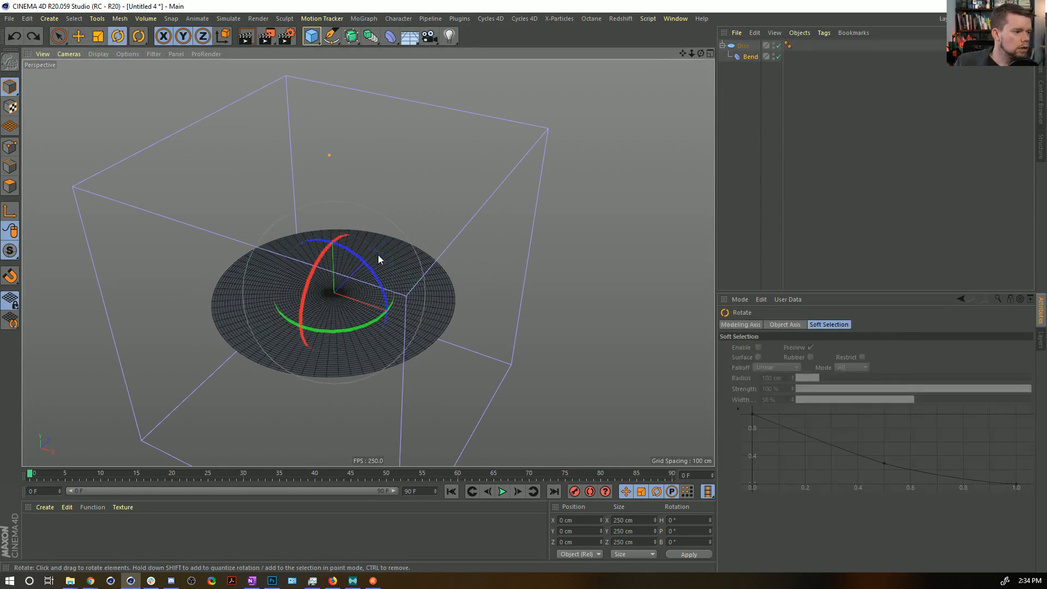
drag(368, 265, 292, 248)
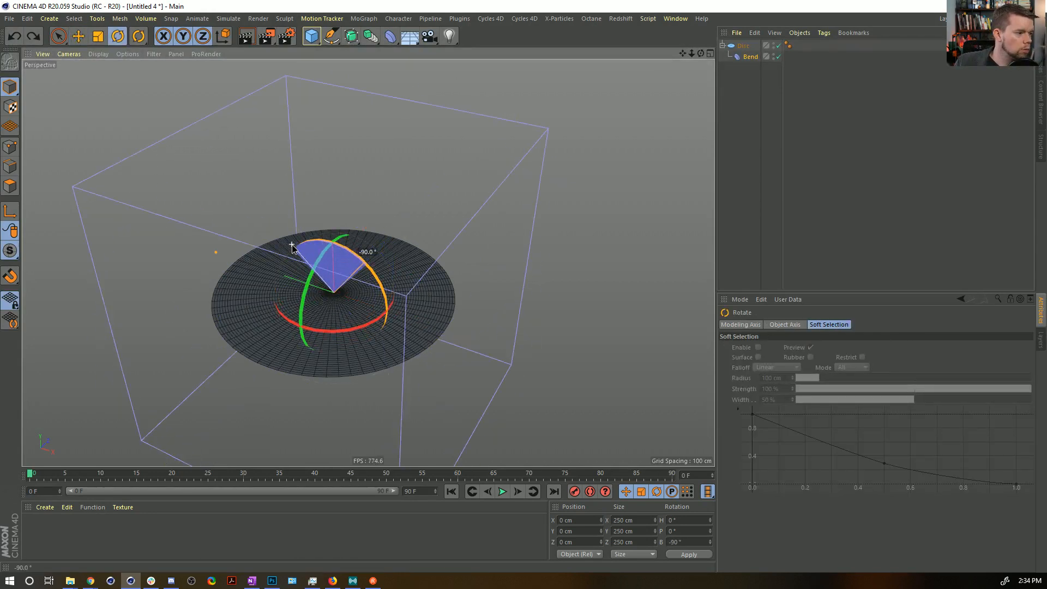
click(750, 57)
click(737, 404)
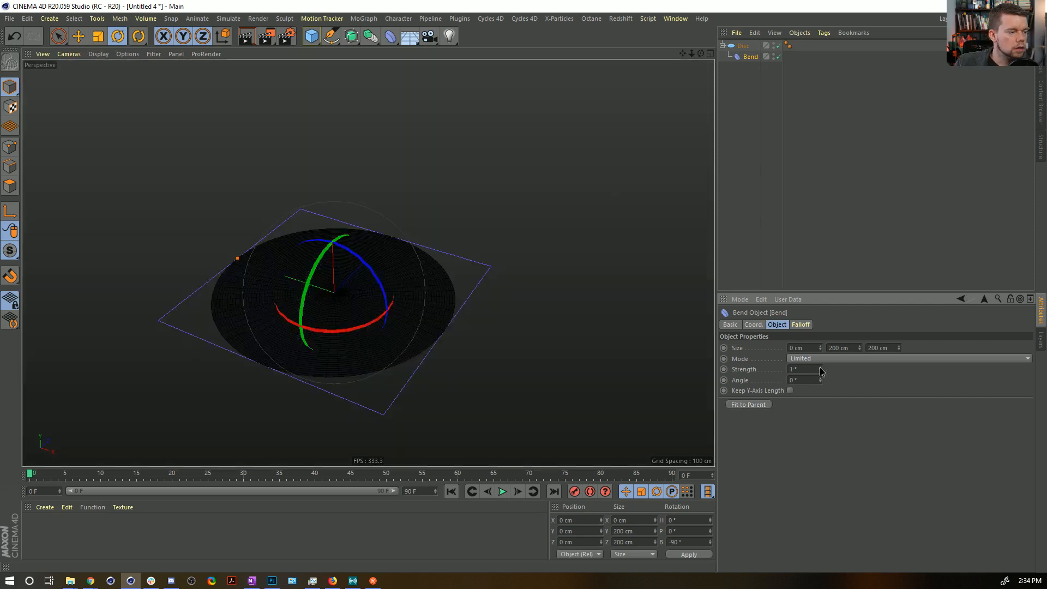
mouse_move(820, 369)
mouse_down()
mouse_move(894, 369)
mouse_move(819, 367)
mouse_up()
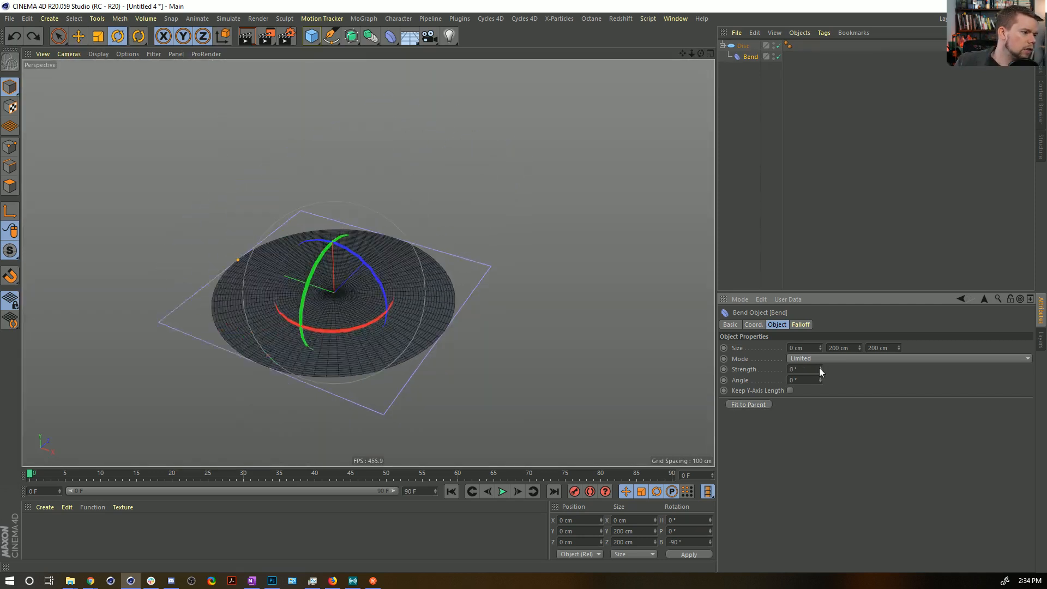
alt+drag(327, 244, 342, 240)
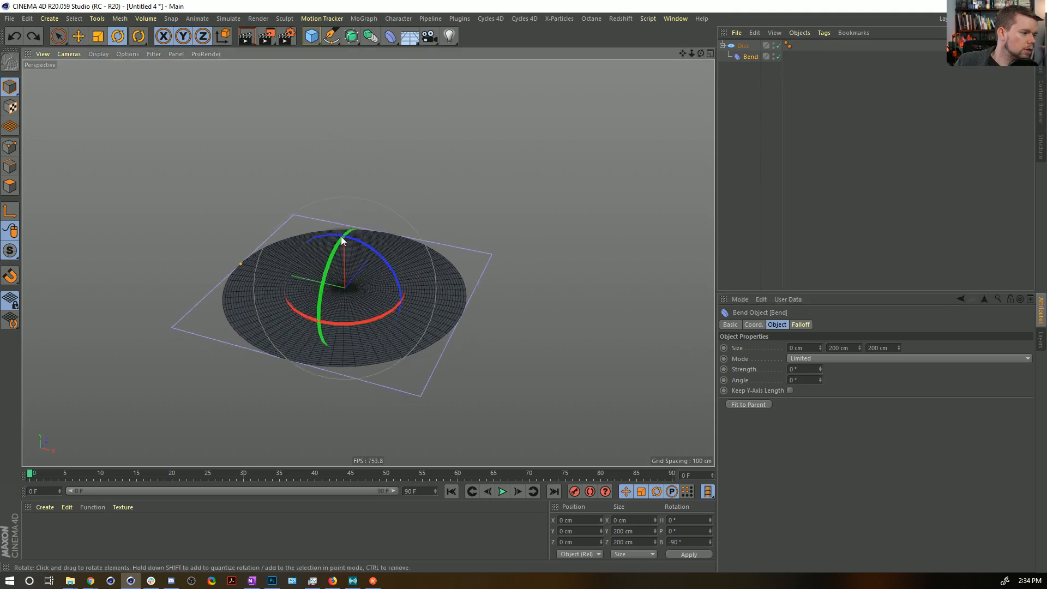
Add a Sphere primitive around the disc and set its type to Icosahedron.
drag(315, 43, 533, 85)
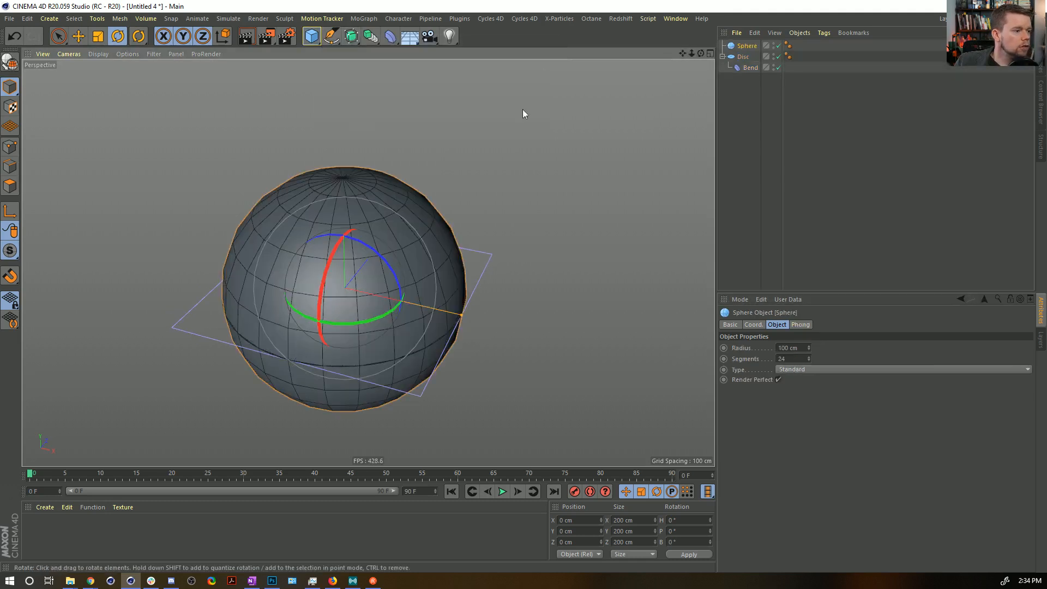
click(797, 369)
click(799, 423)
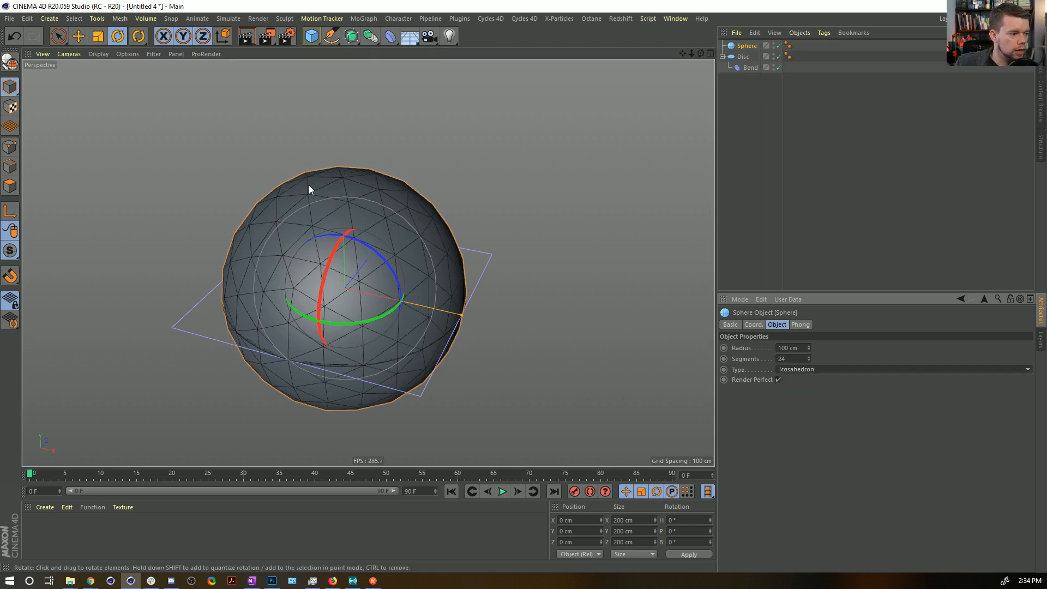
Give the Sphere a Display tag and override its shading mode with Lines.
right_click(745, 47)
mouse_move(770, 51)
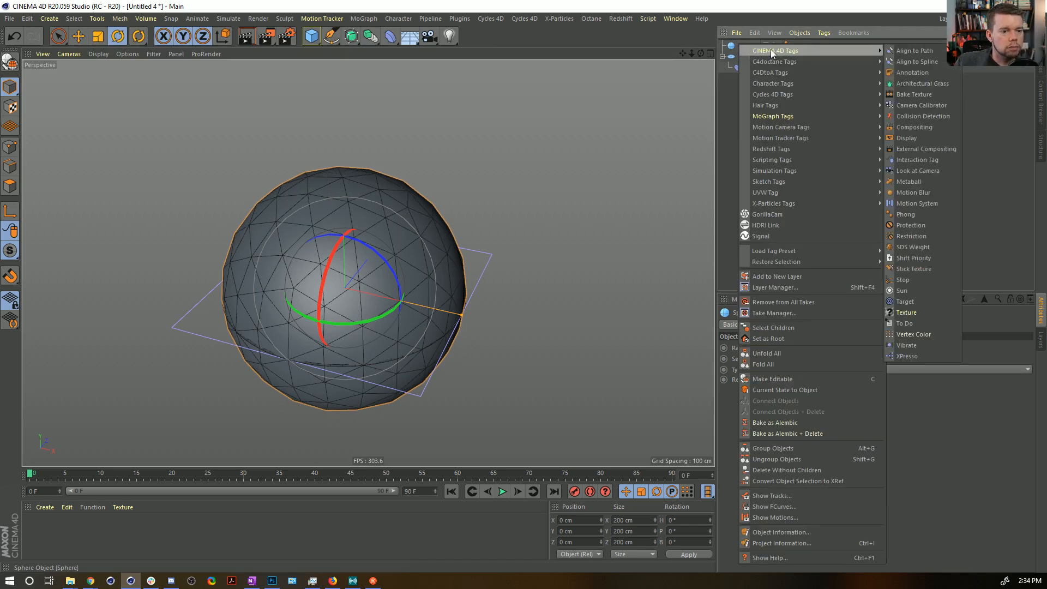
click(926, 138)
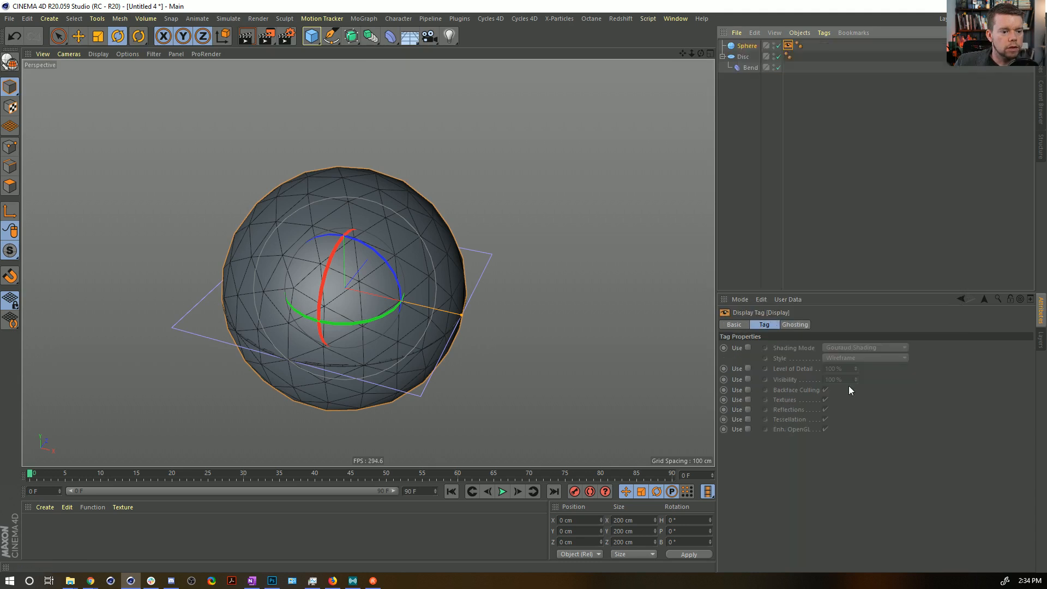
click(748, 347)
click(851, 434)
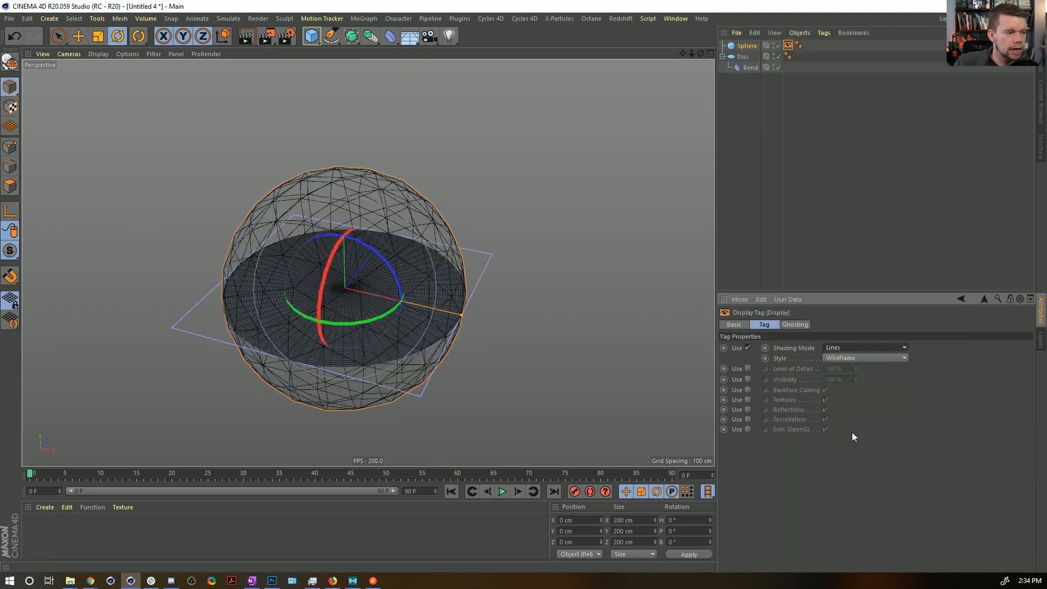
Enable Keep Y-Axis Length on the Bend and try bending the disc with strengths up to 144°.
click(746, 67)
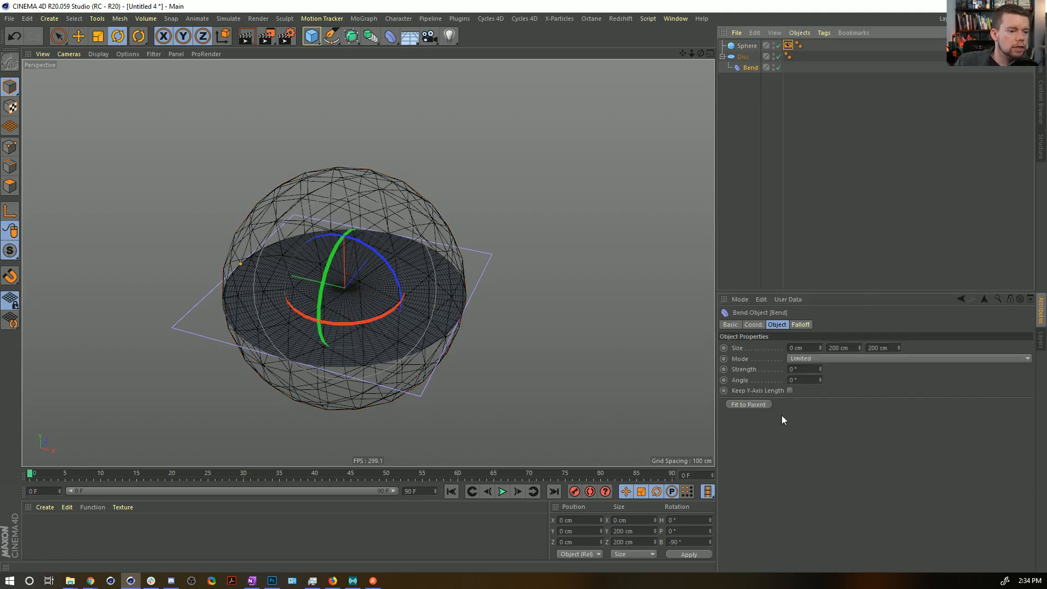
drag(820, 371, 820, 368)
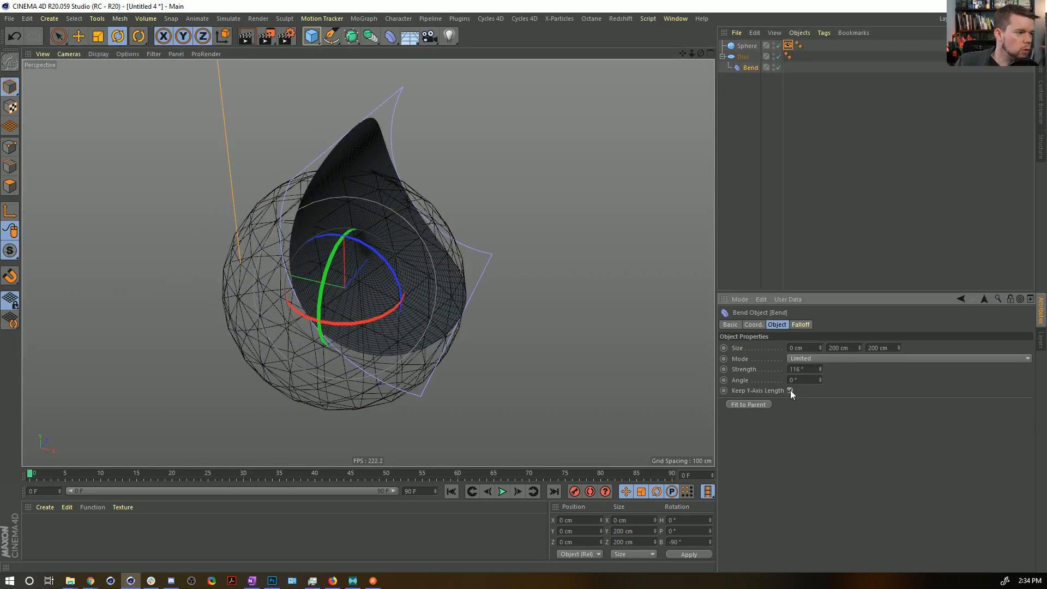
alt+drag(187, 188, 375, 173)
drag(820, 369, 818, 376)
Reset the Bend's strength to 0° and view the flat disc inside the sphere from above.
click(799, 369)
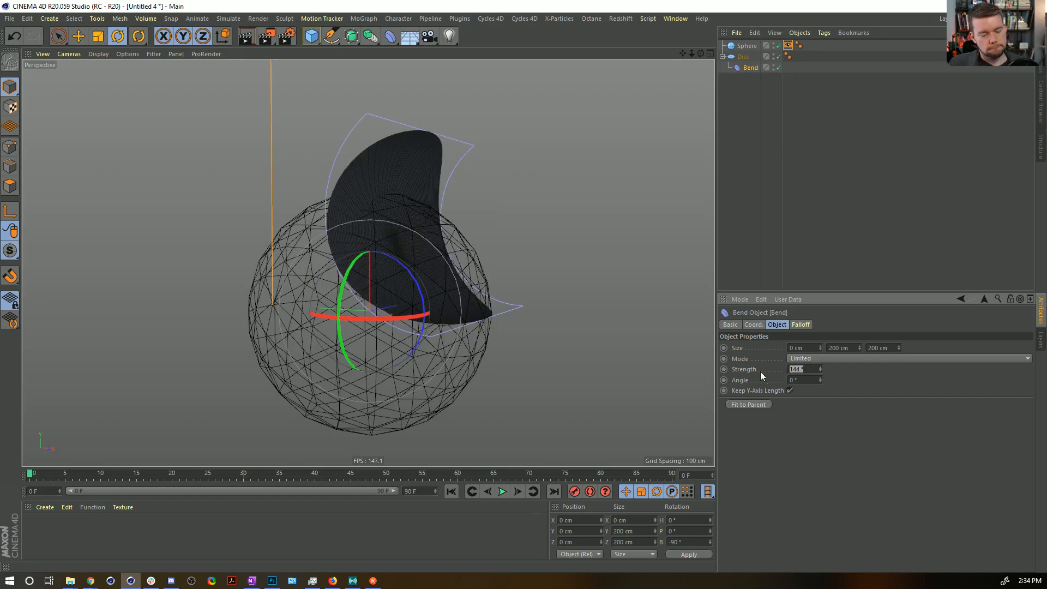
text(0)
key(Return)
alt+drag(392, 291, 316, 366)
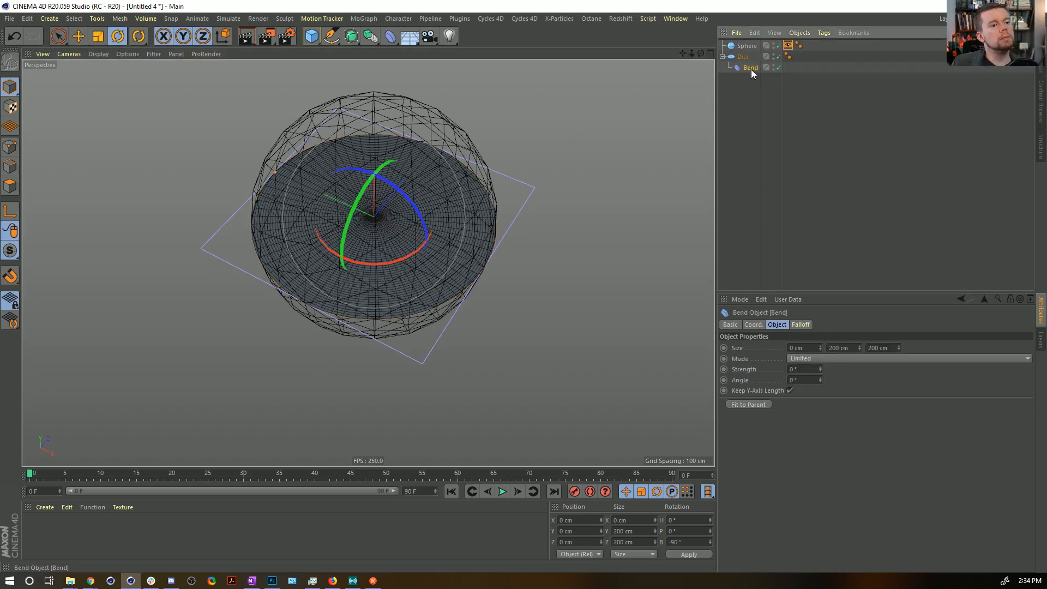
Replace the Disc's Bend with a Twist deformer banked to -90°, nested under the Disc and fitted to its parent.
key(Delete)
click(386, 39)
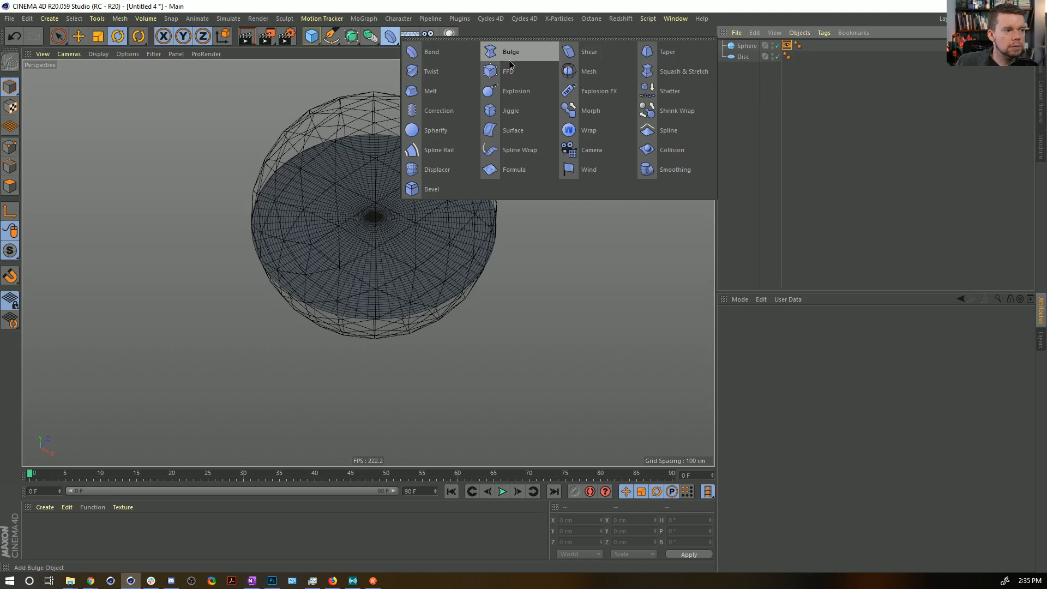
click(434, 71)
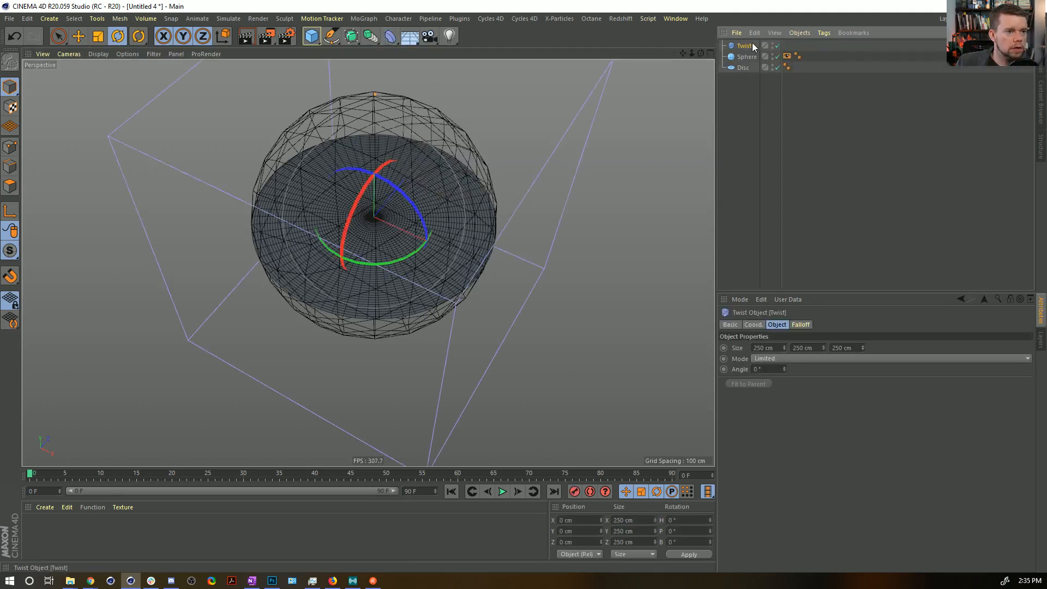
shift+drag(392, 185, 313, 178)
drag(747, 46, 743, 71)
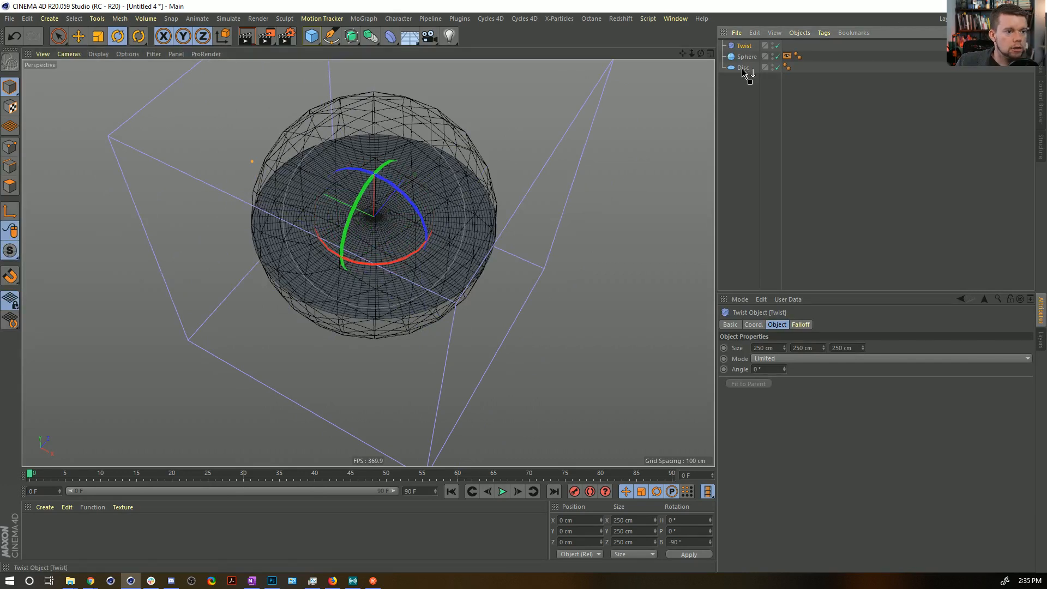
click(748, 384)
Twist the disc inside the sphere by setting the Twist's angle to 210°.
drag(784, 369, 787, 312)
alt+drag(331, 217, 218, 152)
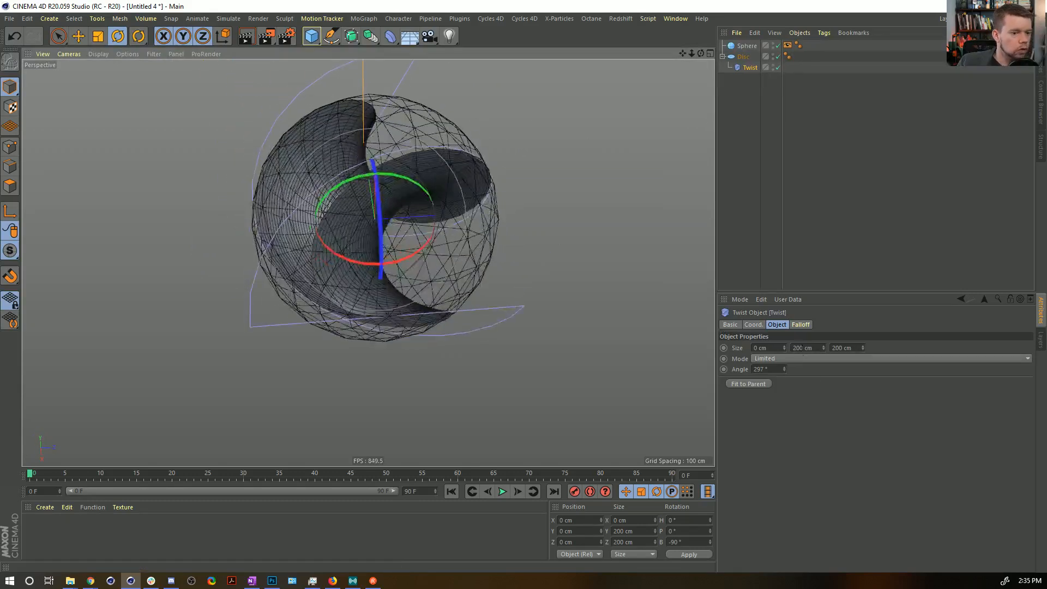
drag(783, 369, 784, 402)
Duplicate the Twist under the Disc, rotate the copy to a 90° heading and fit it to the parent.
ctrl+drag(751, 70, 753, 78)
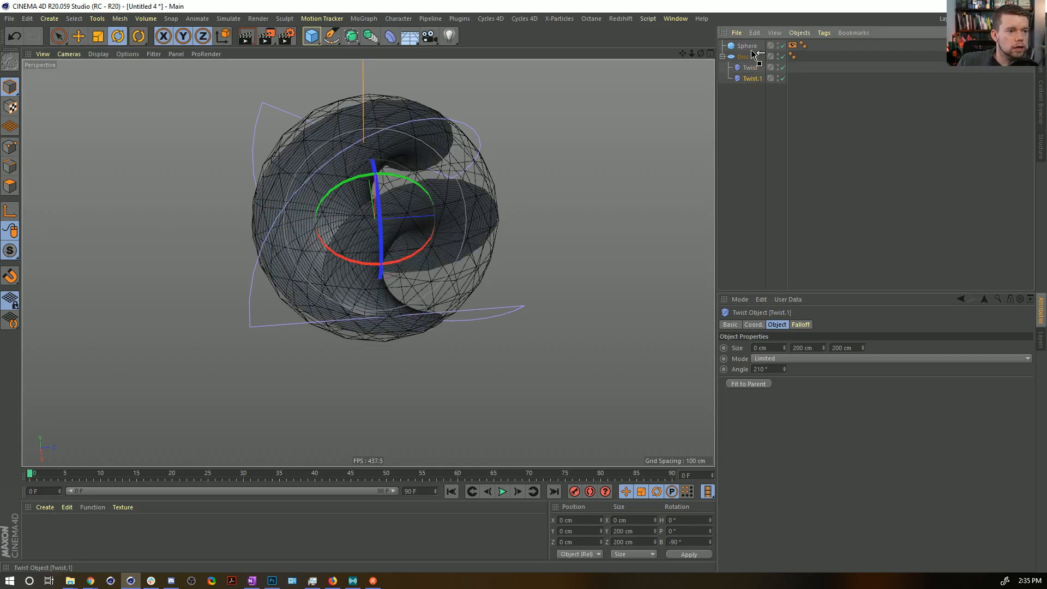
drag(752, 47, 749, 86)
click(758, 385)
drag(322, 264, 444, 249)
alt+drag(434, 190, 307, 176)
Set the second Twist's angle to -367°.
shift+click(752, 79)
drag(783, 370, 762, 488)
alt+drag(532, 169, 562, 130)
Try a higher angle on the second Twist and undo the change.
click(758, 69)
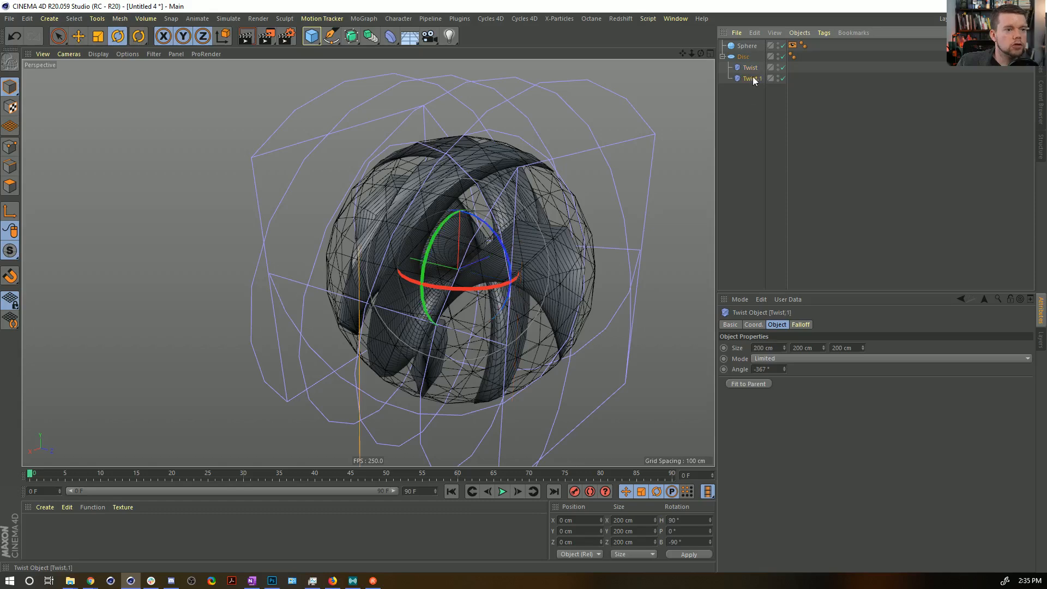
drag(784, 369, 802, 136)
key(ctrl+z)
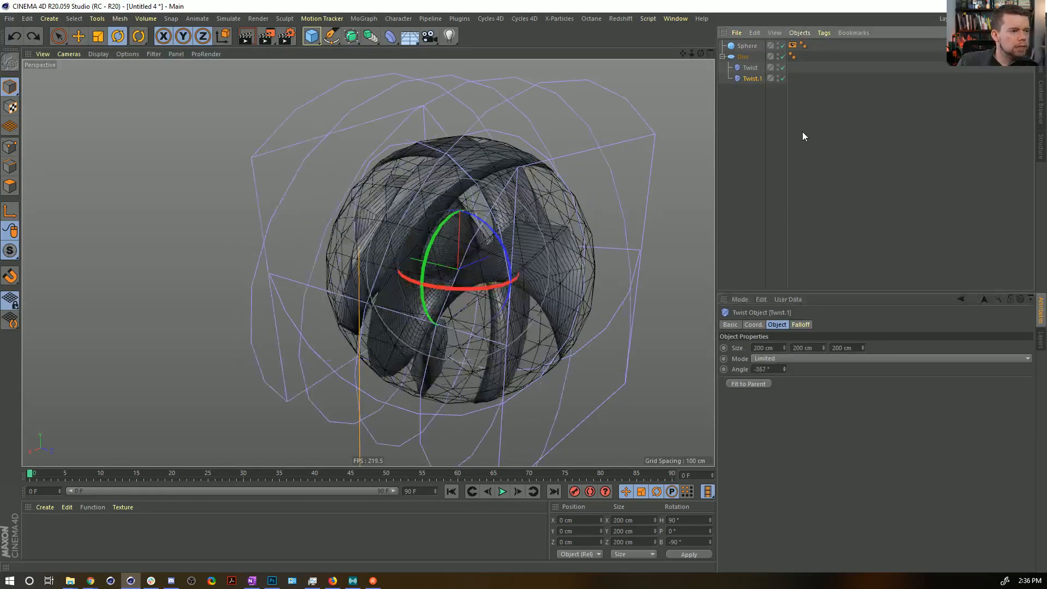
Smooth the Disc by raising it to 157 disc segments and 249 rotation segments.
alt+drag(583, 179, 467, 183)
drag(438, 206, 450, 216)
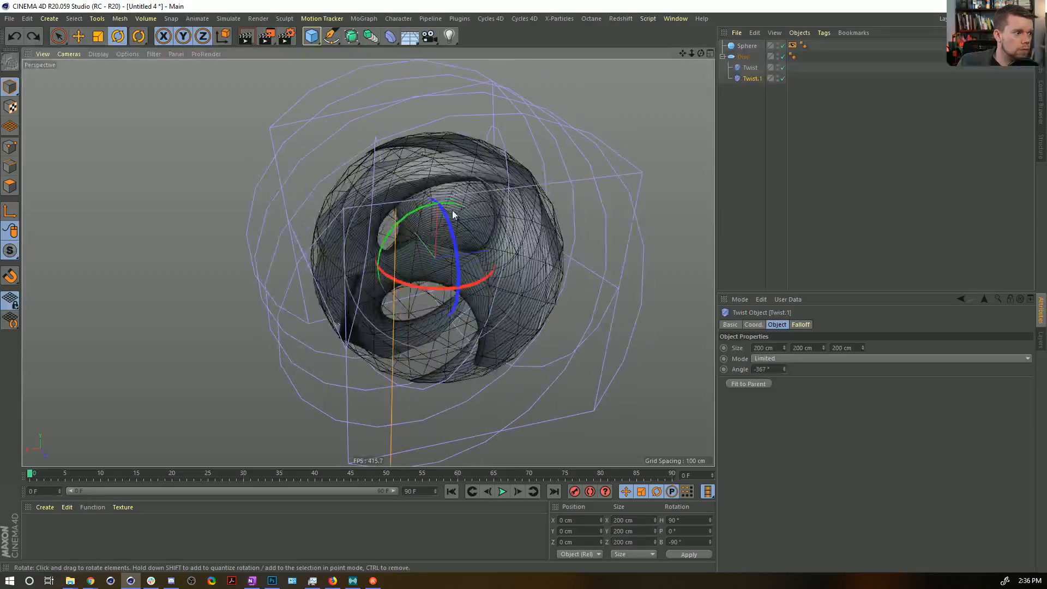
drag(430, 173, 480, 136)
click(748, 57)
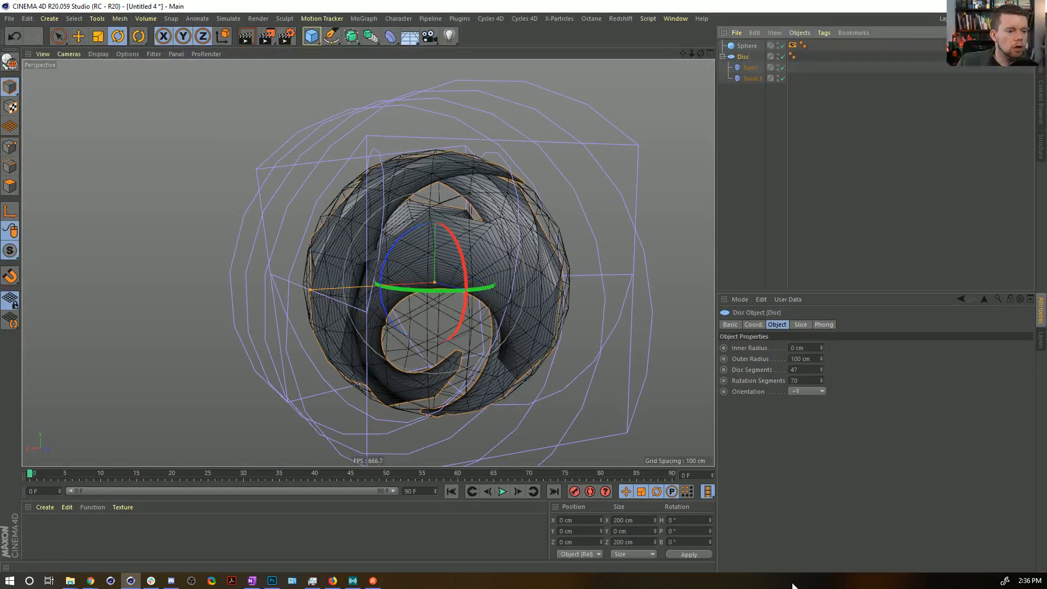
drag(821, 381, 821, 338)
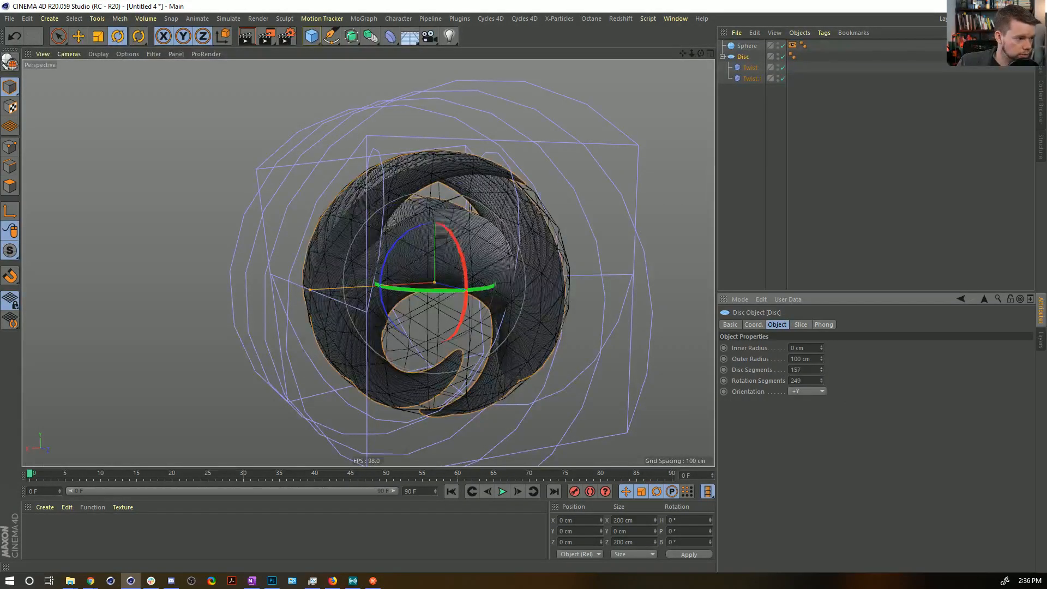
alt+drag(456, 236, 463, 261)
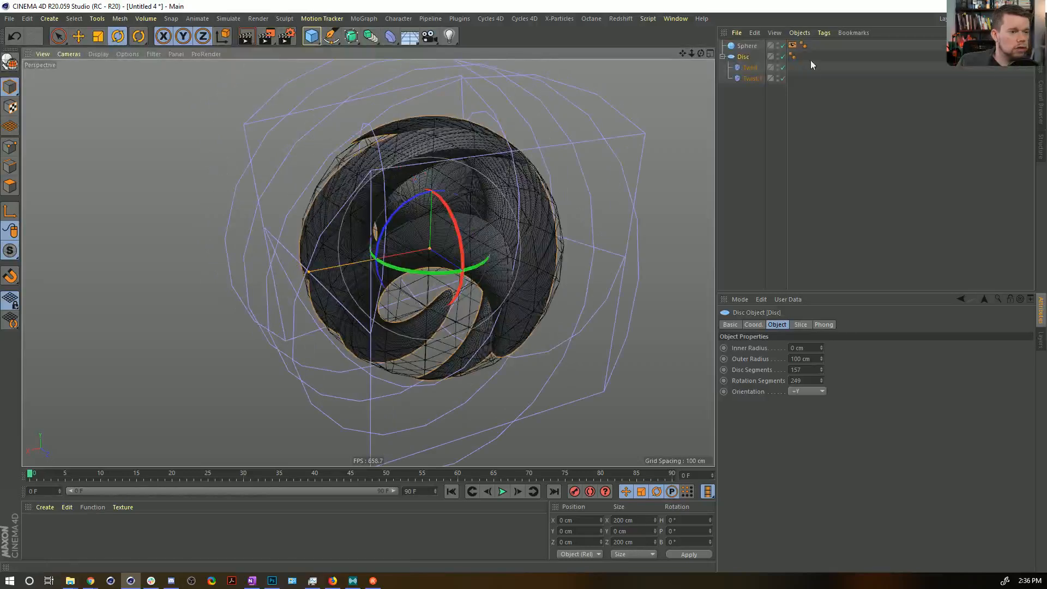
Select both Twist deformers and set their shared angle to -39°.
drag(749, 72, 739, 132)
drag(786, 367, 786, 314)
alt+drag(432, 228, 473, 338)
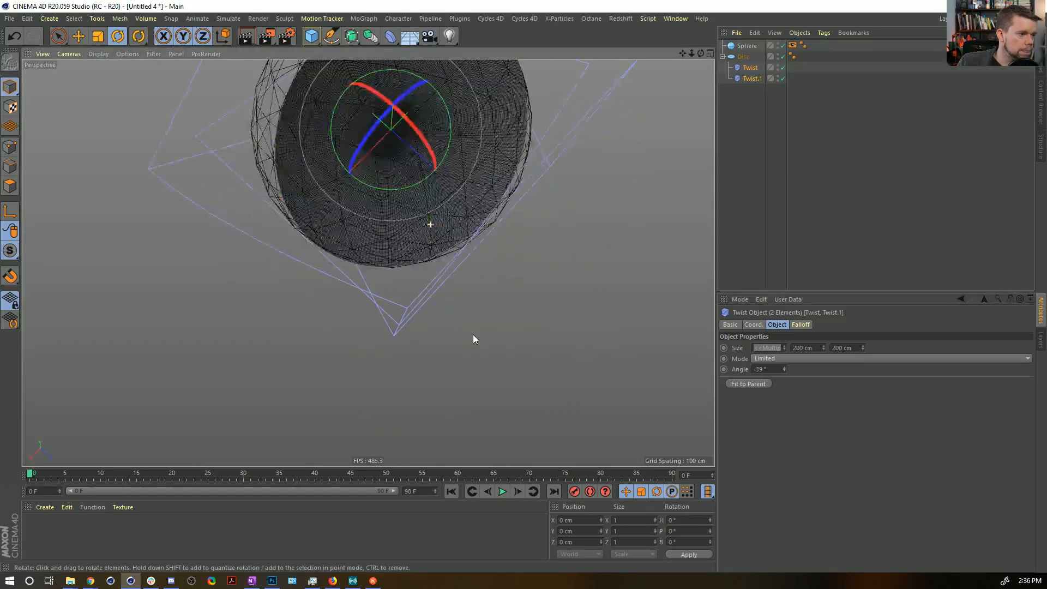
Create a new standard material and apply it to the Disc.
double_click(76, 531)
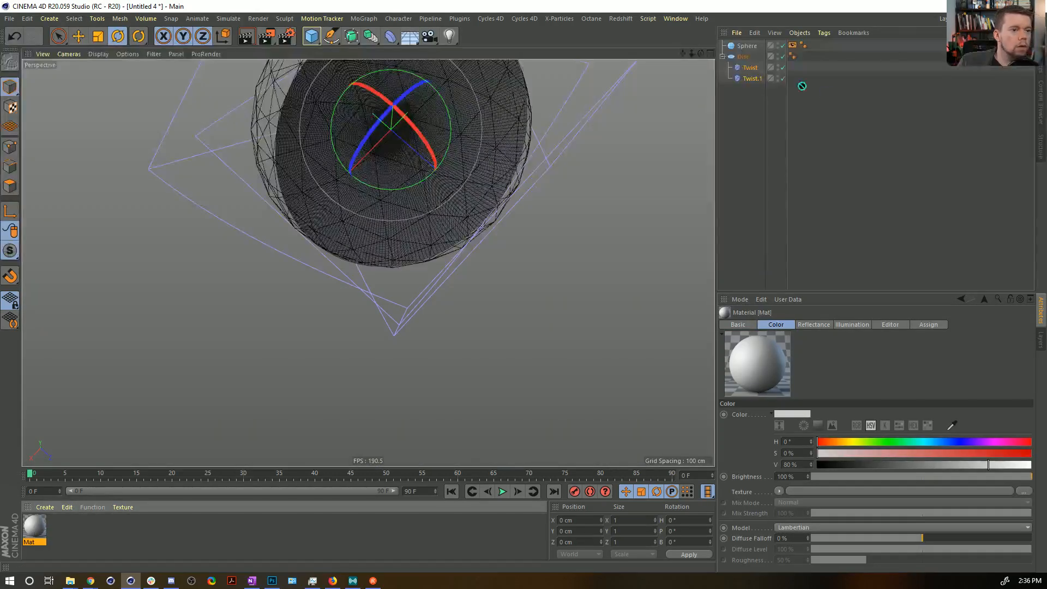
drag(737, 60, 737, 57)
alt+drag(414, 175, 447, 269)
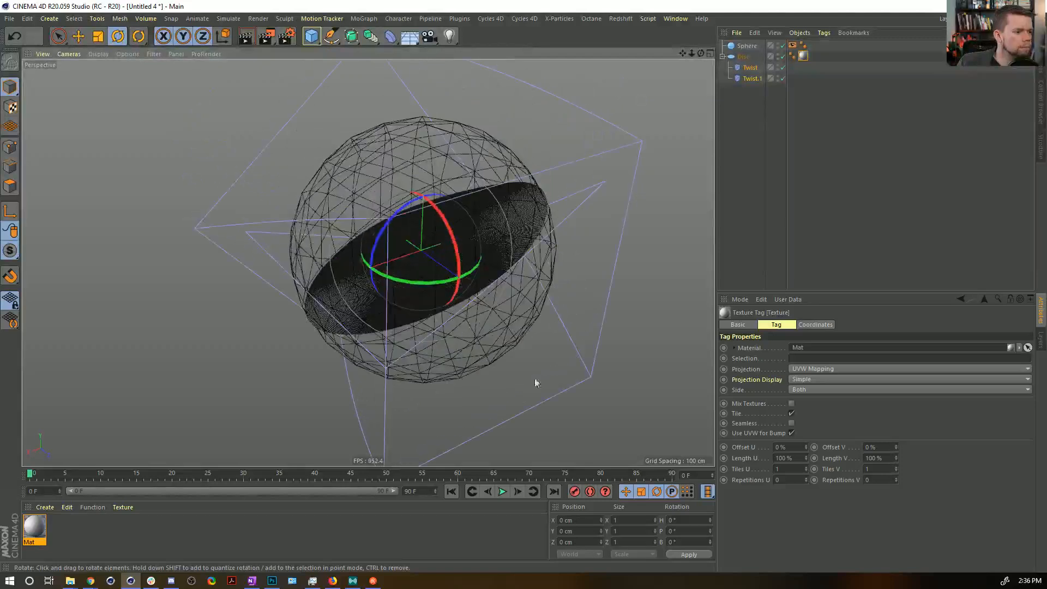
Set the angle of both Twist deformers together to 434°.
click(747, 78)
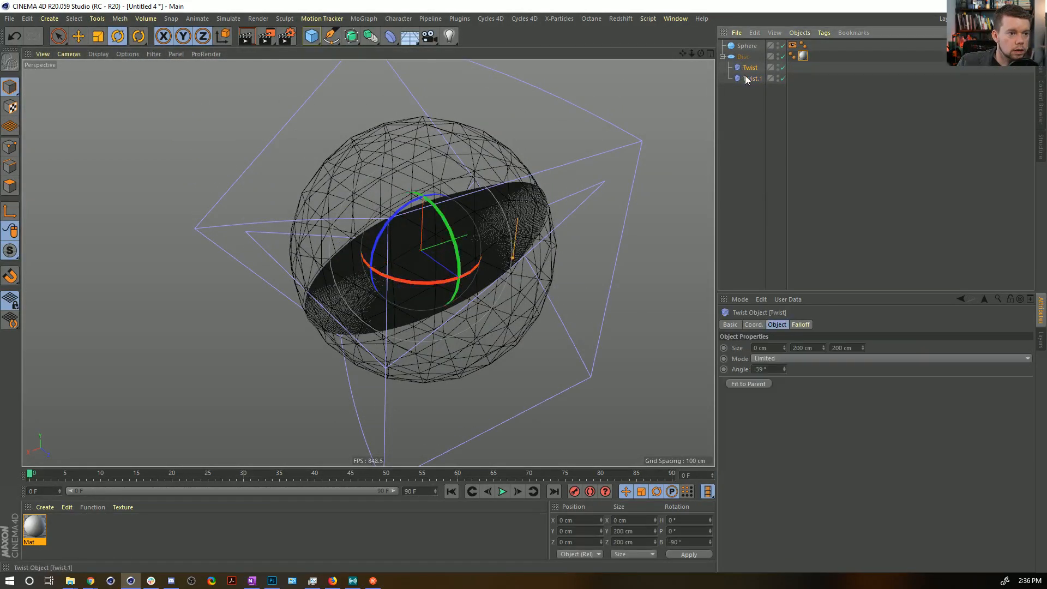
drag(782, 370, 776, 401)
mouse_move(374, 195)
alt+mouse_down()
mouse_move(544, 136)
mouse_move(331, 161)
alt+mouse_up()
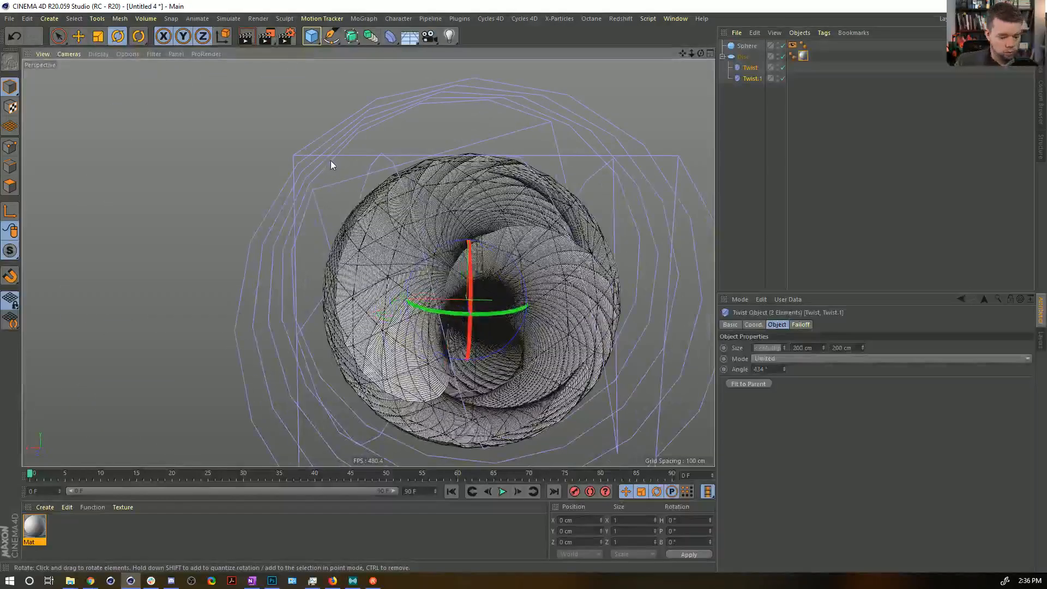
Switch the viewport to Gouraud shading without mesh lines and hide the cages of both Twist deformers.
key(n)
key(a)
mouse_move(429, 252)
alt+mouse_down()
mouse_move(505, 281)
mouse_move(488, 289)
mouse_move(426, 255)
alt+mouse_up()
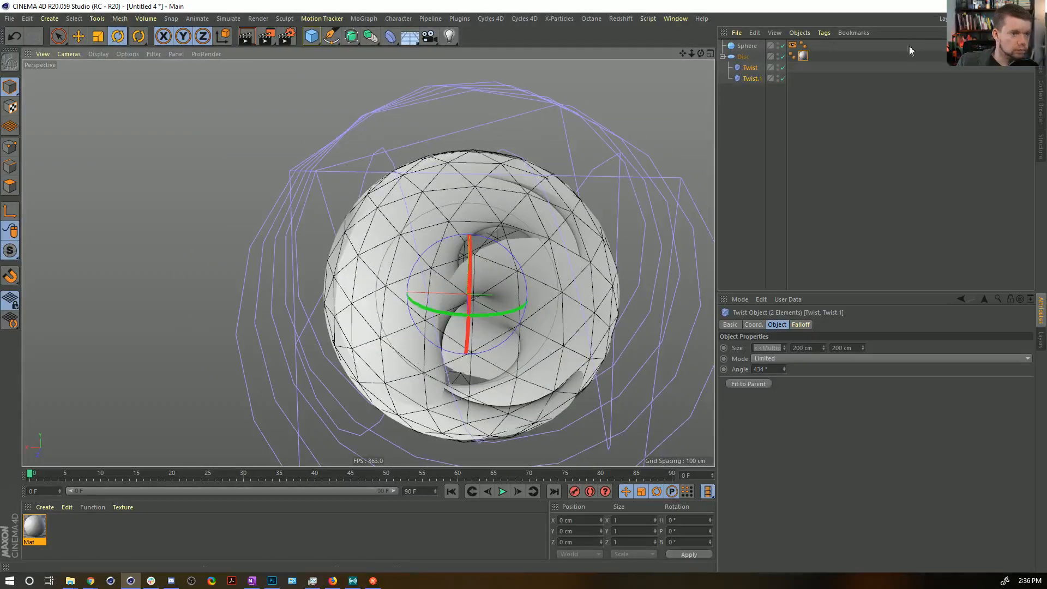
click(782, 78)
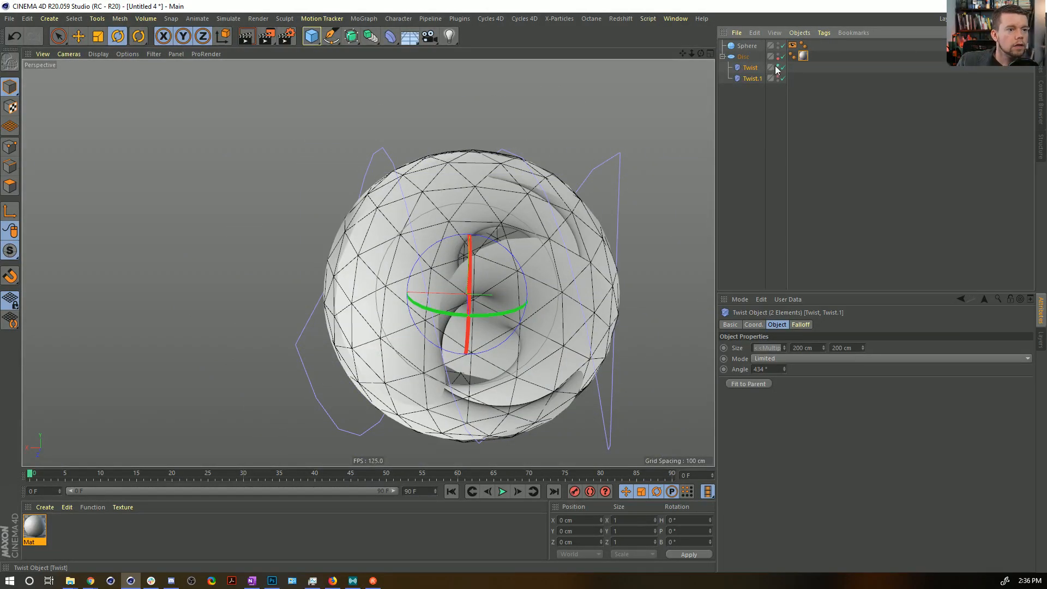
click(311, 36)
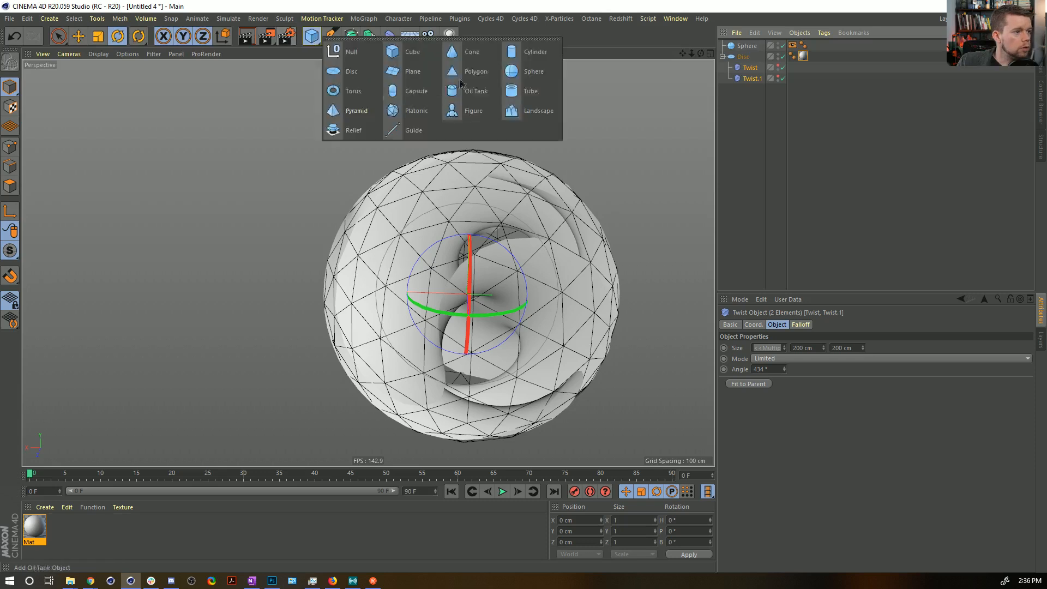
click(539, 75)
alt+drag(524, 178, 501, 184)
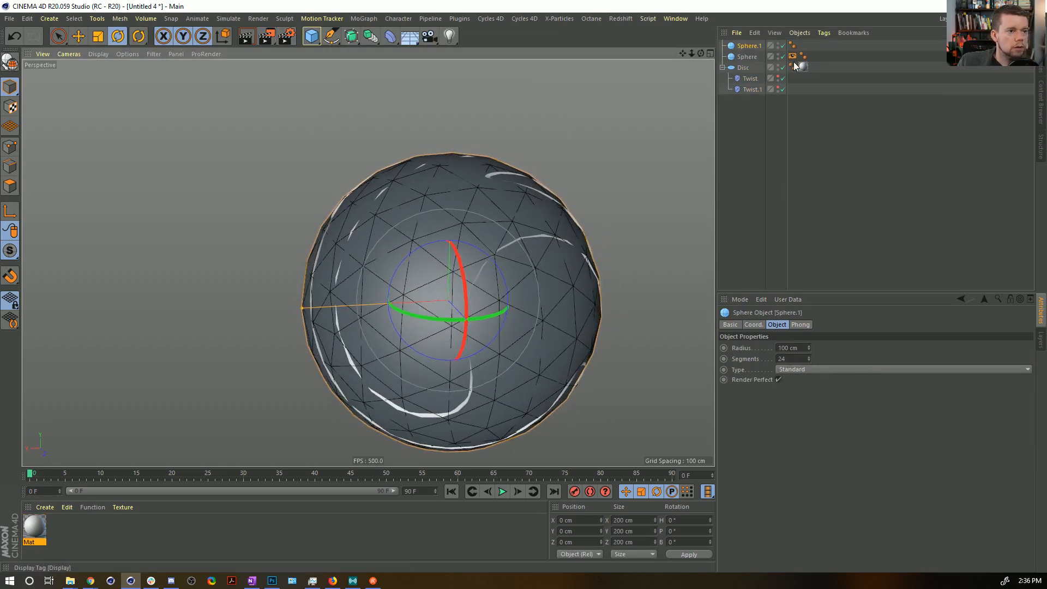
key(ctrl+z)
Create a second material with Transparency enabled, Color disabled and the refraction preset set to Glass.
double_click(92, 530)
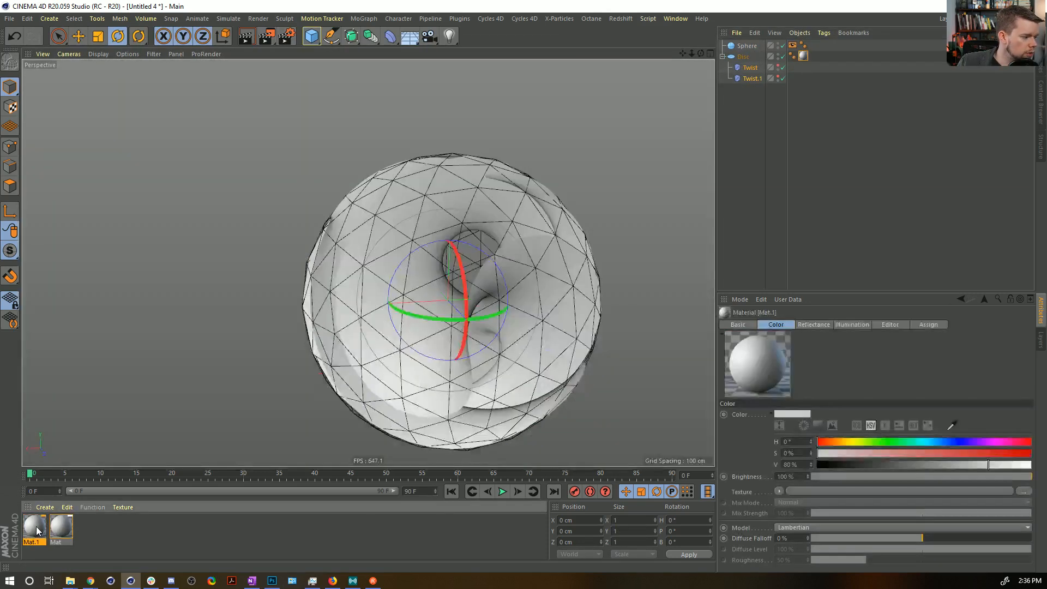
double_click(35, 526)
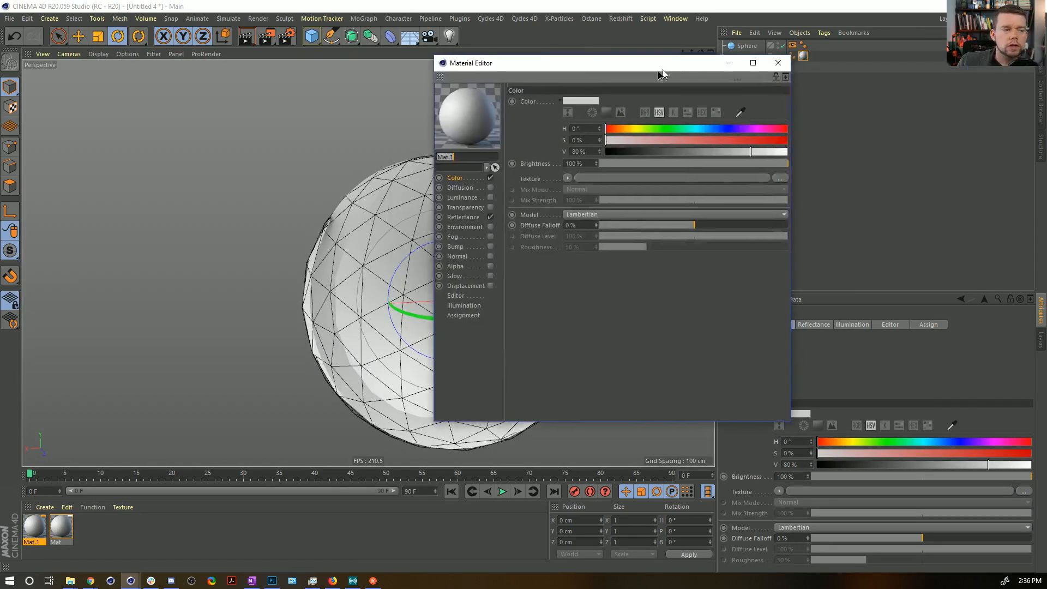
drag(665, 68, 541, 84)
click(371, 224)
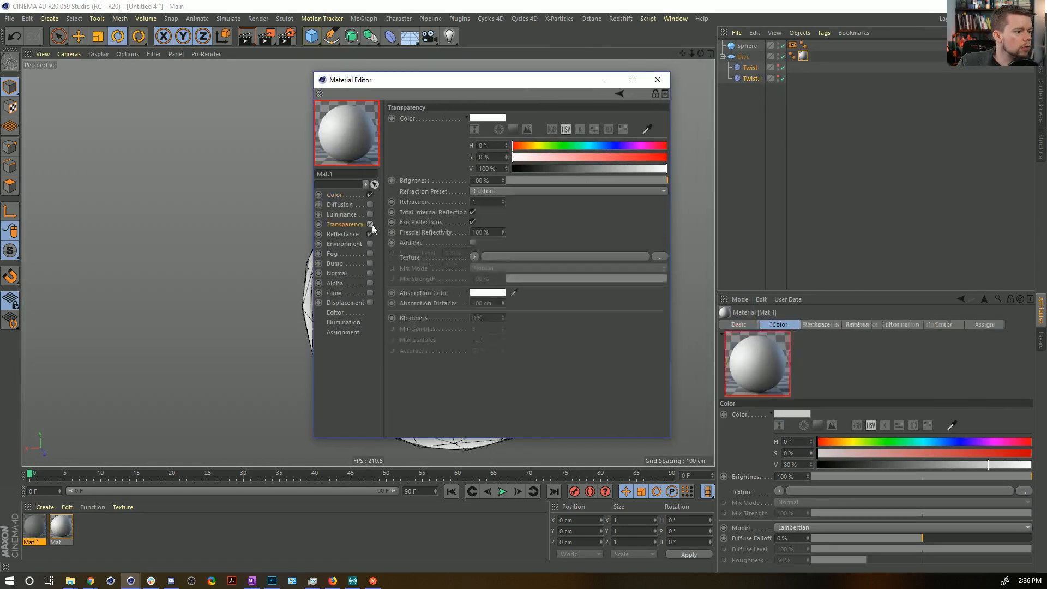
click(370, 195)
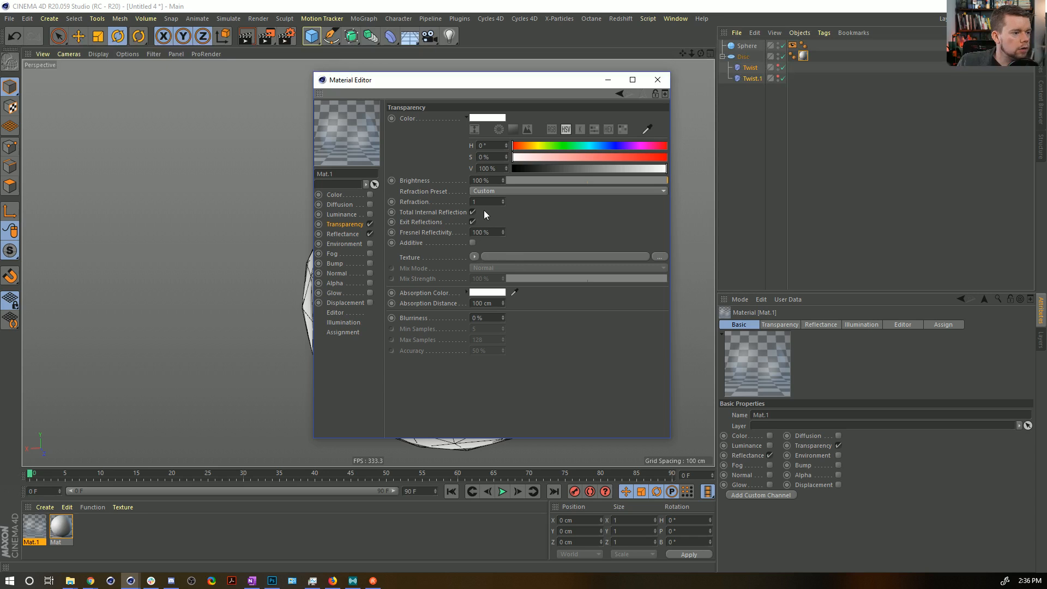
click(489, 191)
click(504, 257)
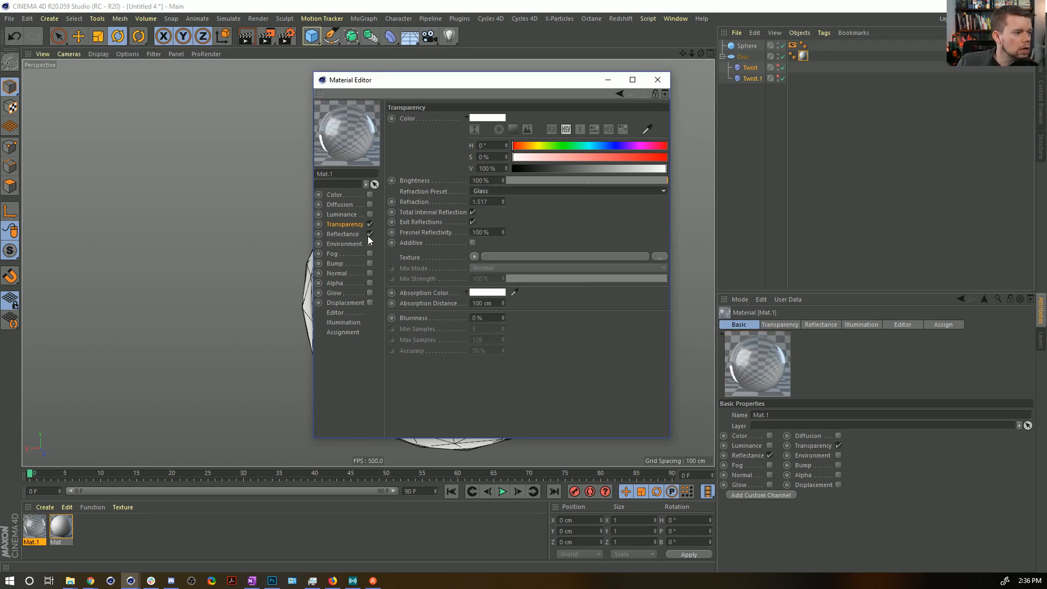
Check the glass material's Reflectance layers and apply the material to the Sphere.
click(342, 233)
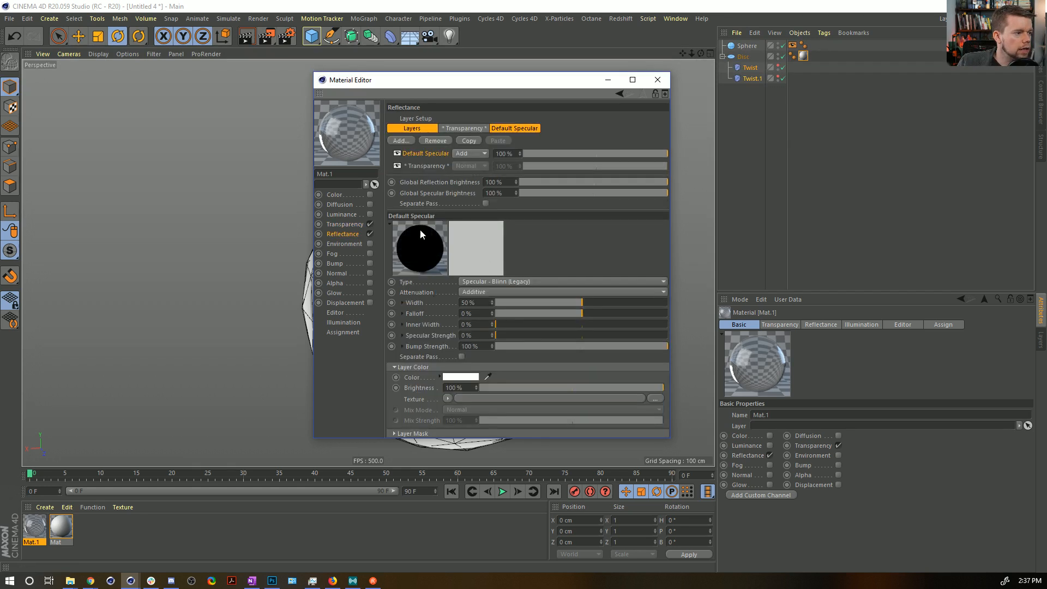
drag(38, 536, 855, 38)
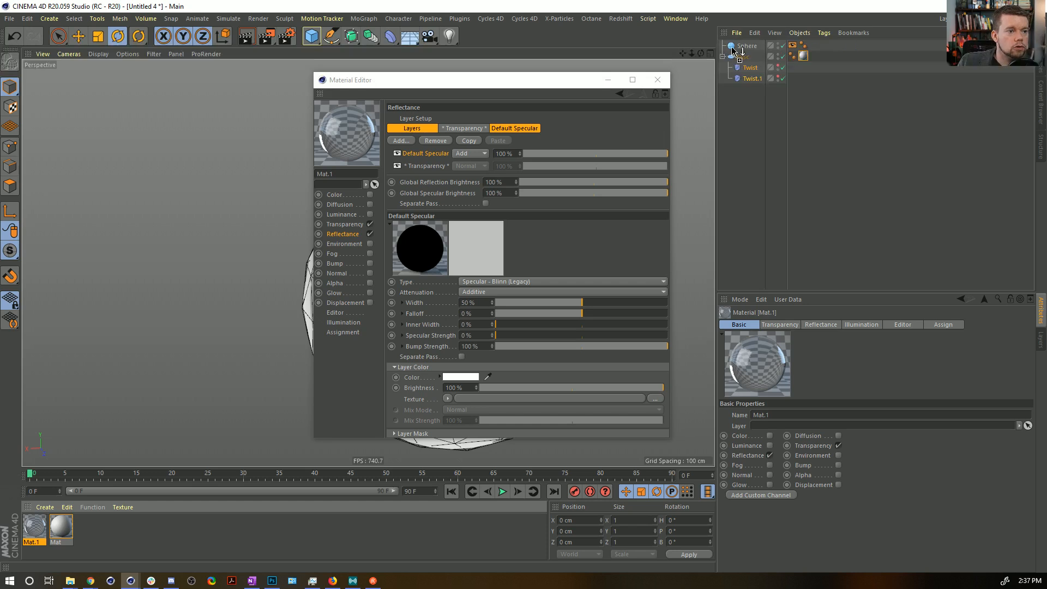
drag(731, 53, 731, 52)
click(657, 81)
alt+drag(533, 229, 459, 196)
alt+middle_drag(458, 197, 427, 248)
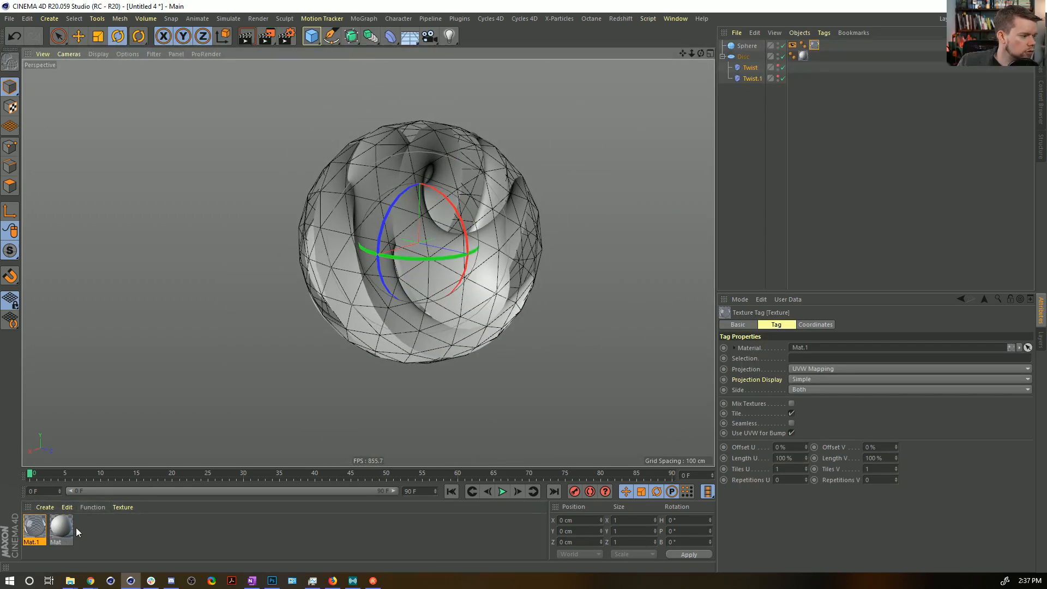
Load a Gradient shader as the colour texture of the Disc's material.
click(57, 530)
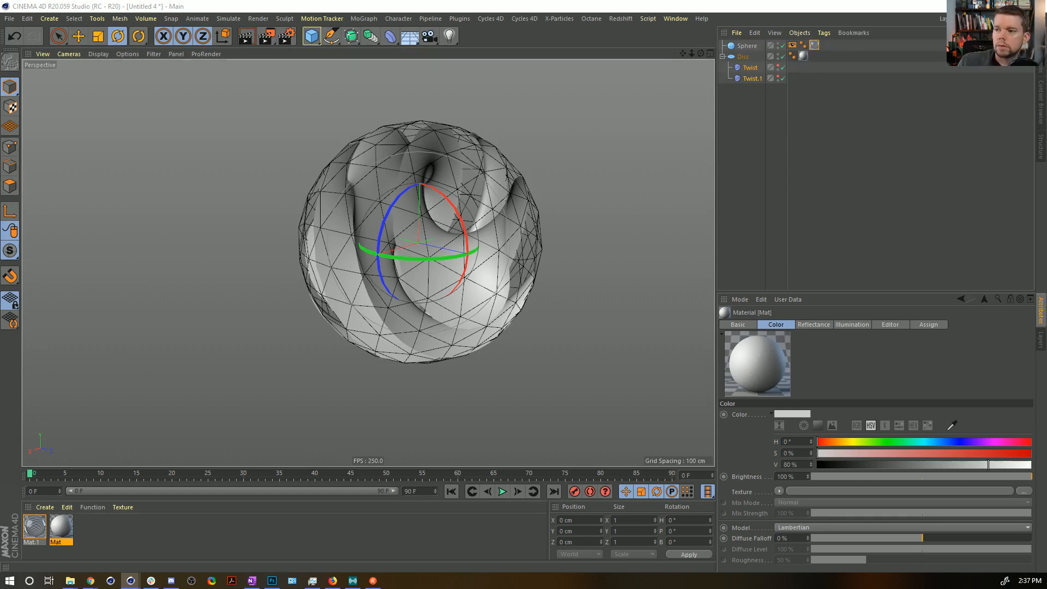
double_click(56, 530)
click(223, 242)
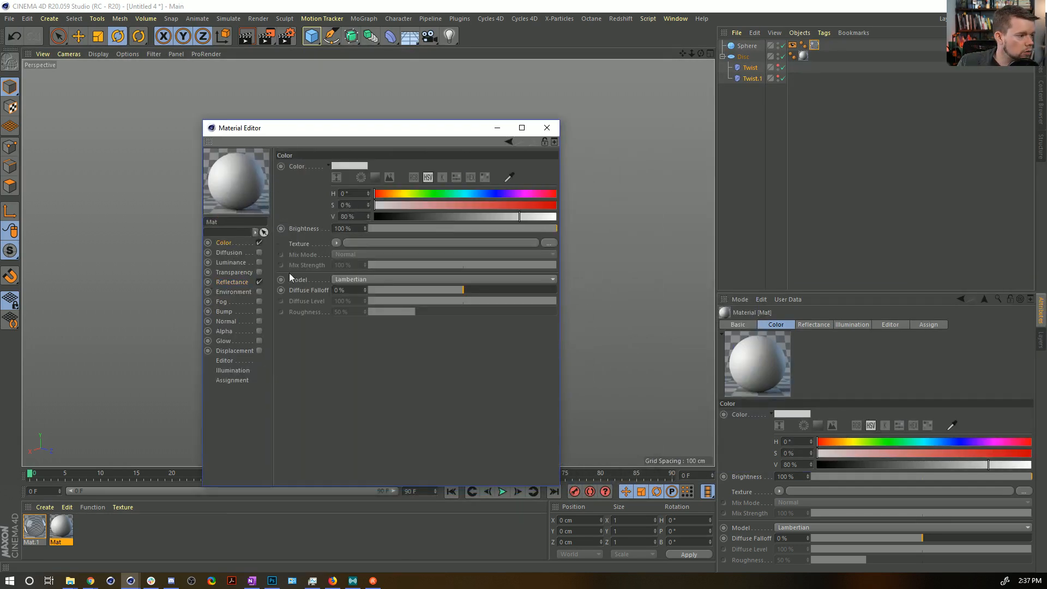
click(339, 243)
click(373, 357)
click(342, 269)
Colour the gradient's first knot green and its last knot blue.
double_click(332, 261)
click(325, 272)
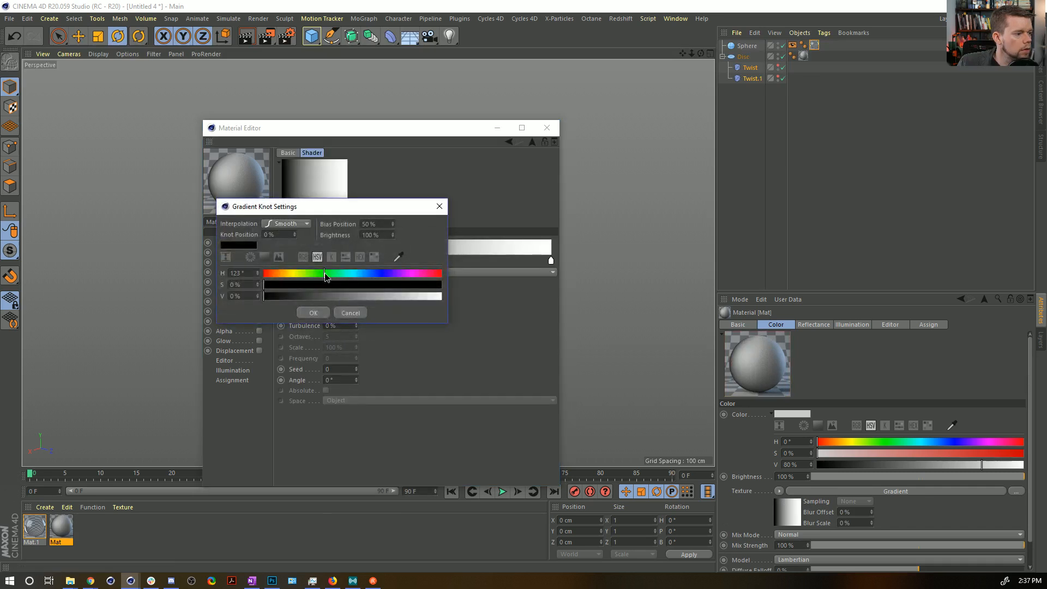
click(327, 314)
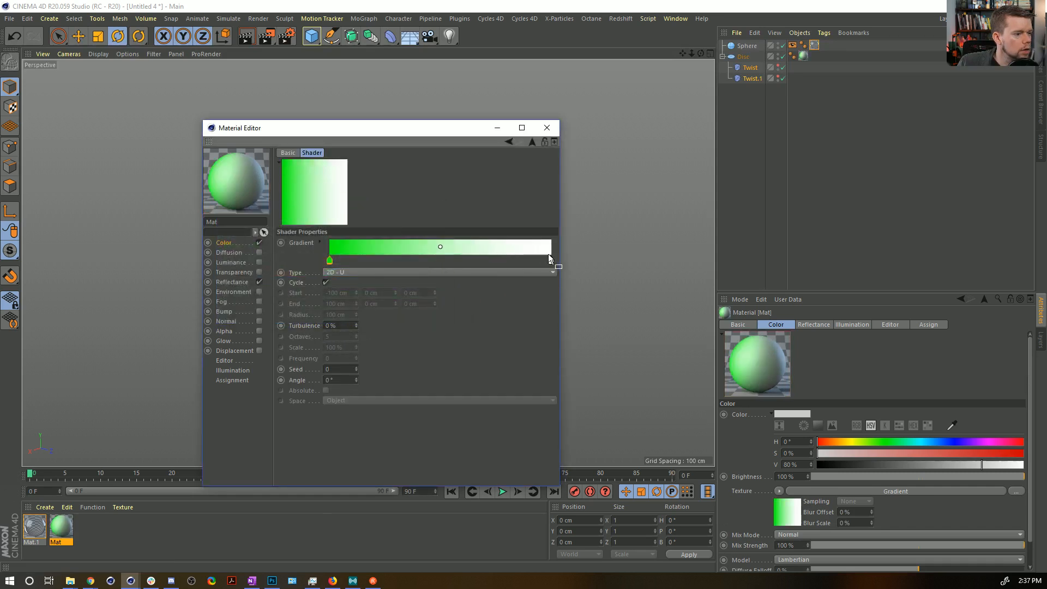
double_click(551, 263)
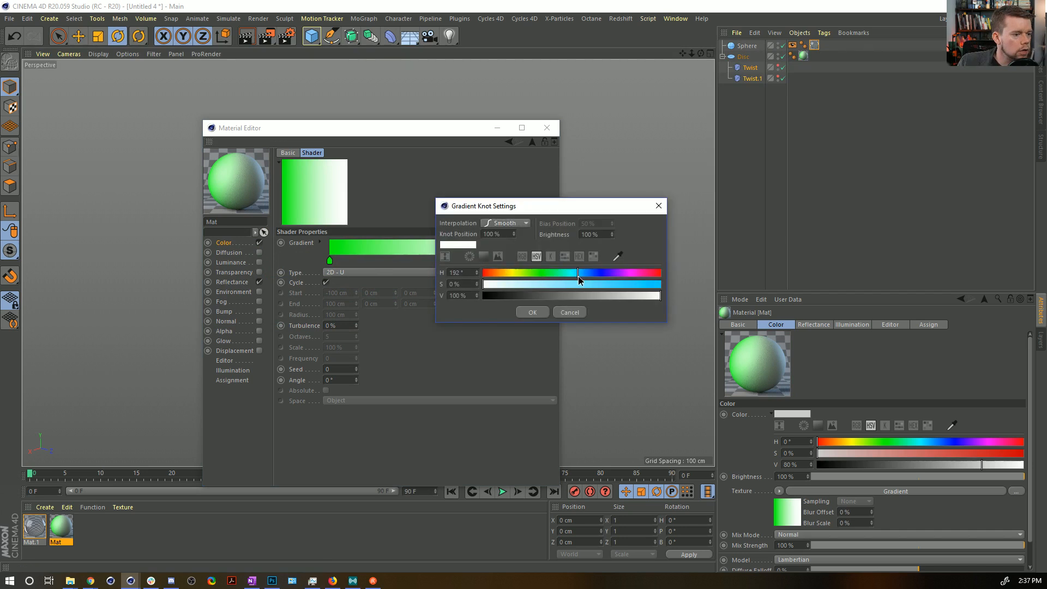
click(532, 312)
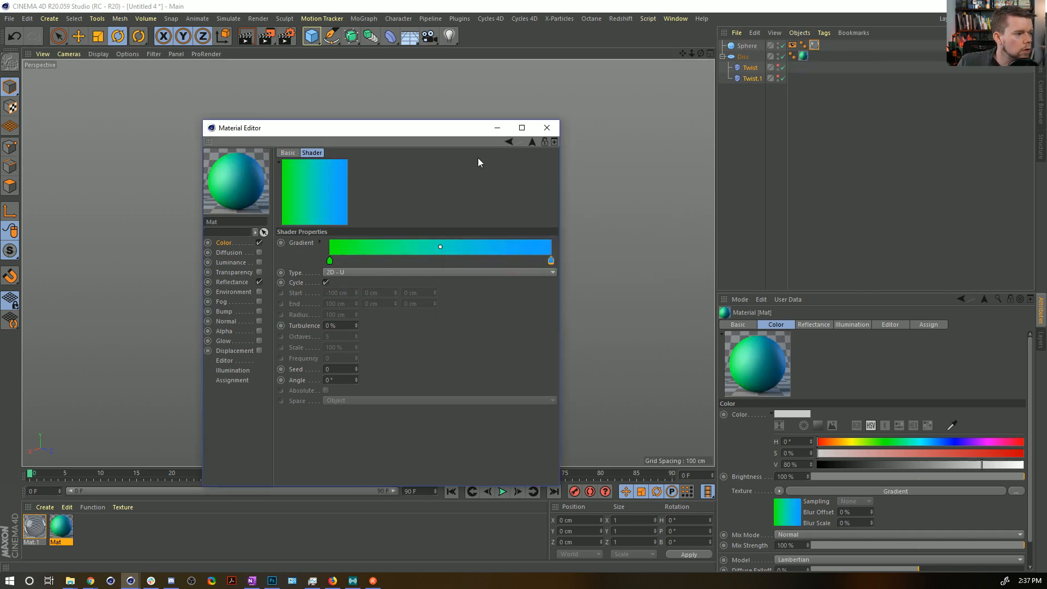
click(547, 128)
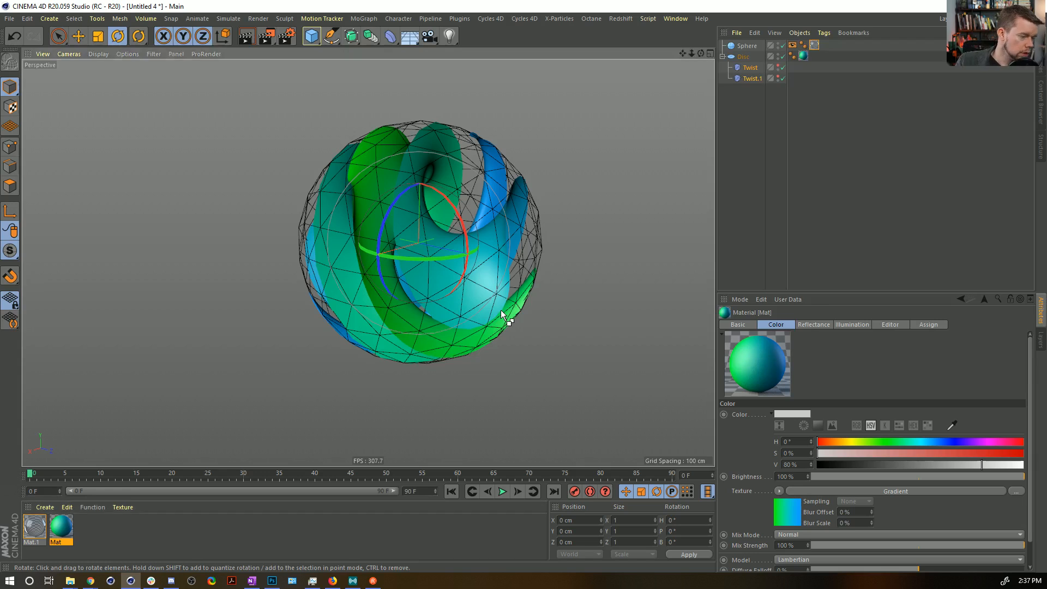
Preview-render the glass sphere with the gradient disc from two different view angles.
key(ctrl+r)
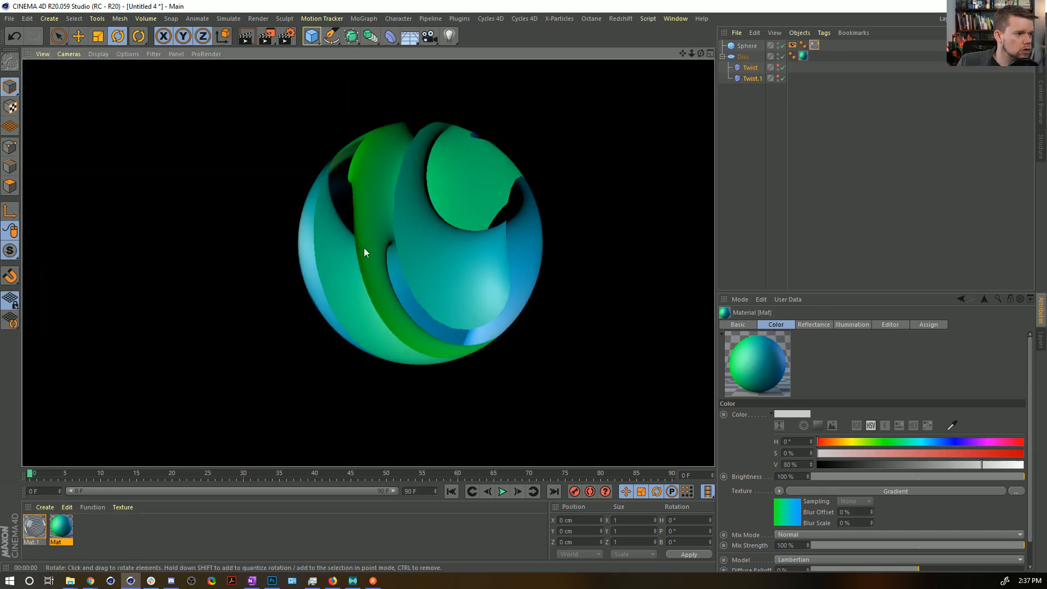
alt+drag(454, 211, 413, 220)
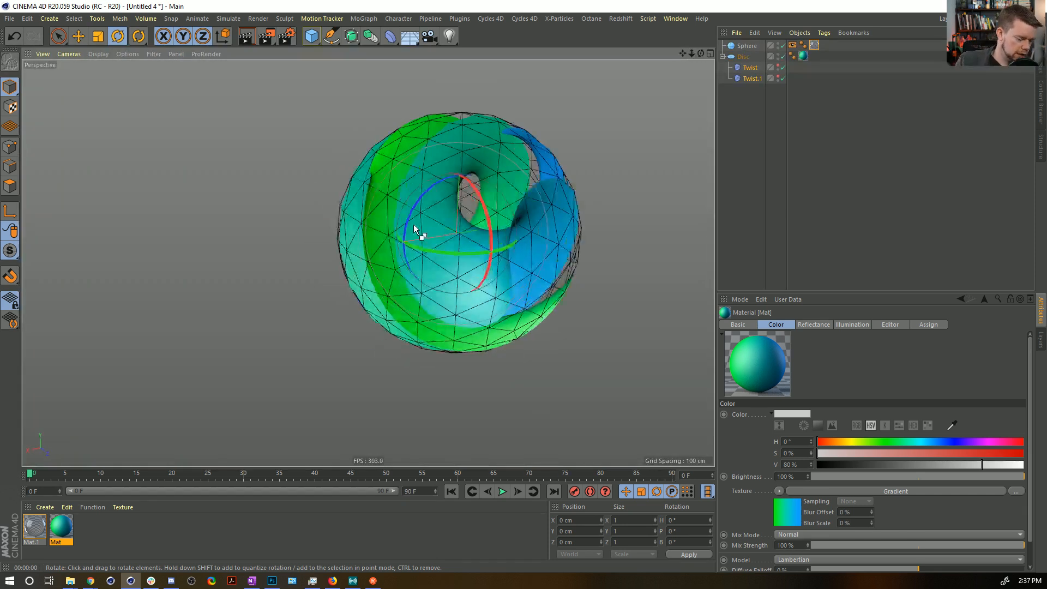
key(ctrl+r)
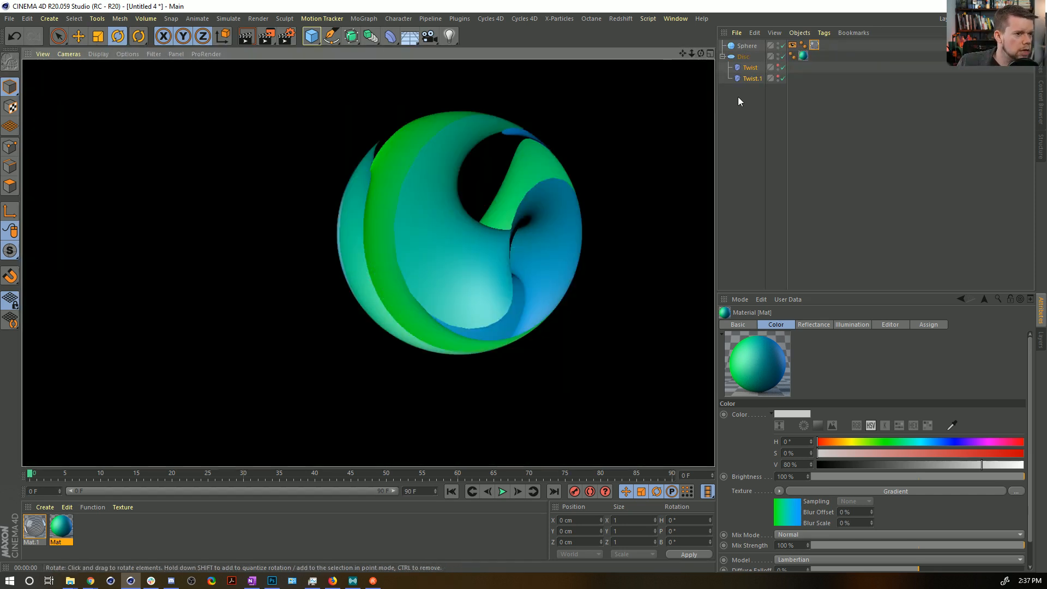
Try rotating and moving both Twist deformers together, including a shift of about 80 cm upward along Y.
click(757, 67)
drag(428, 202, 600, 208)
key(ctrl+z)
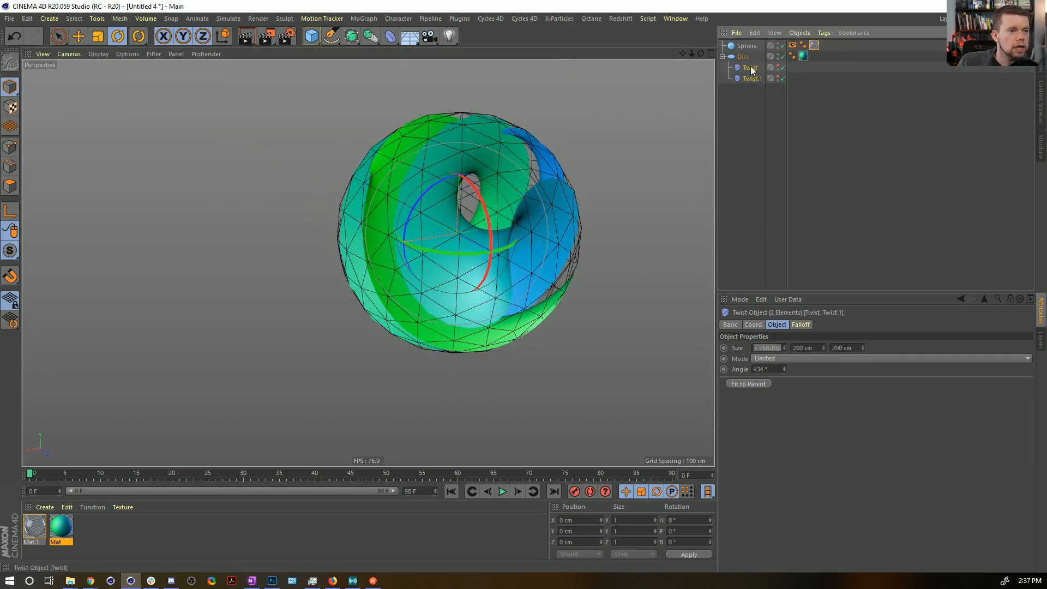
key(e)
drag(512, 266, 468, 240)
key(ctrl+z)
drag(461, 136, 465, 44)
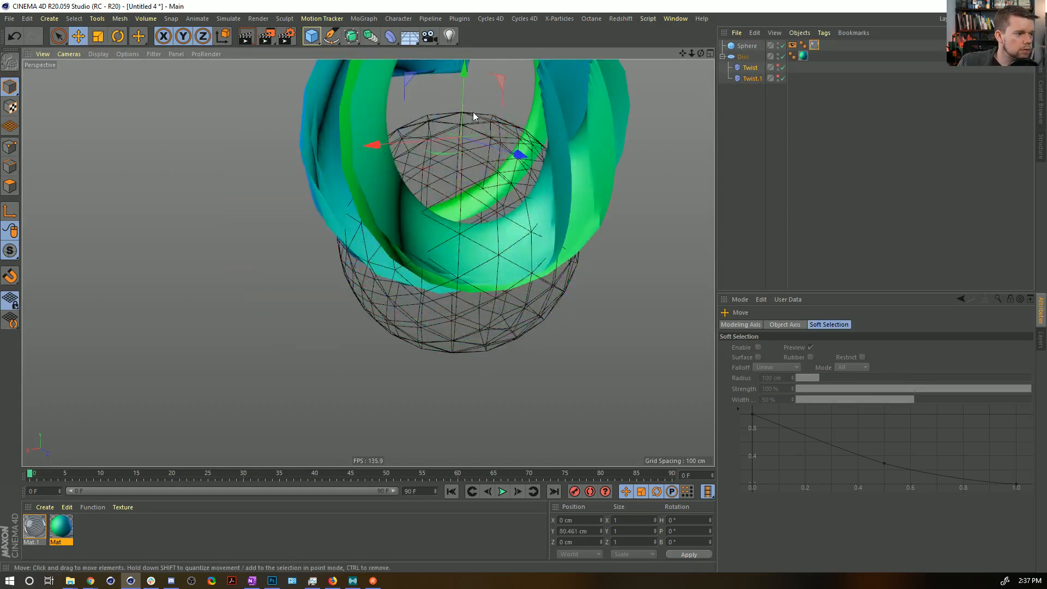
key(ctrl+z)
drag(378, 250, 277, 266)
key(ctrl+z)
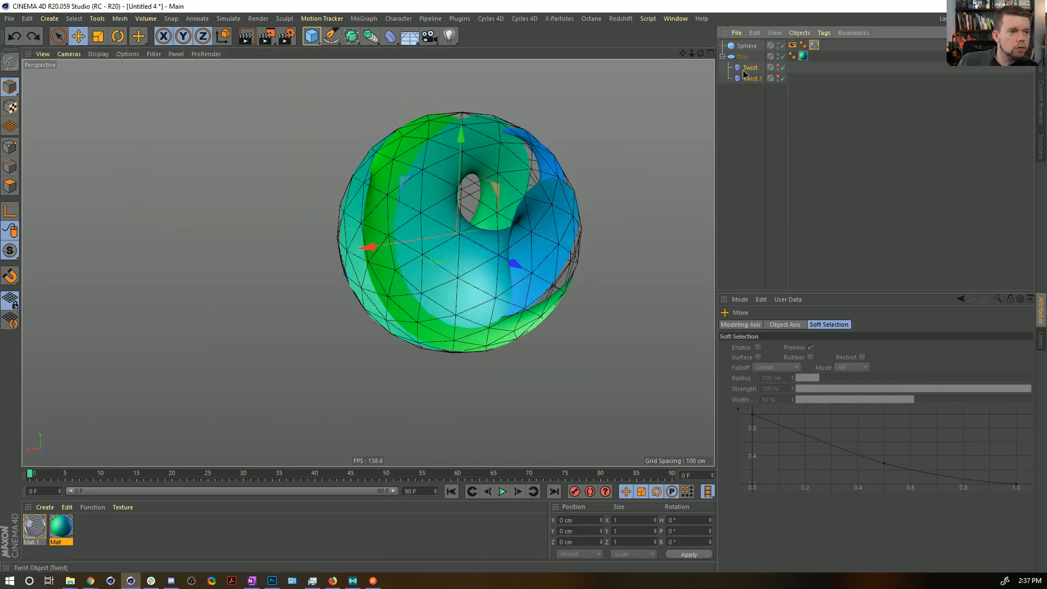
Try moving Twist and Twist.1 individually, shifting Twist.1 about 75 cm along X with the Sphere disabled.
click(742, 68)
drag(445, 238, 376, 202)
key(ctrl+z)
click(755, 79)
drag(510, 230, 448, 363)
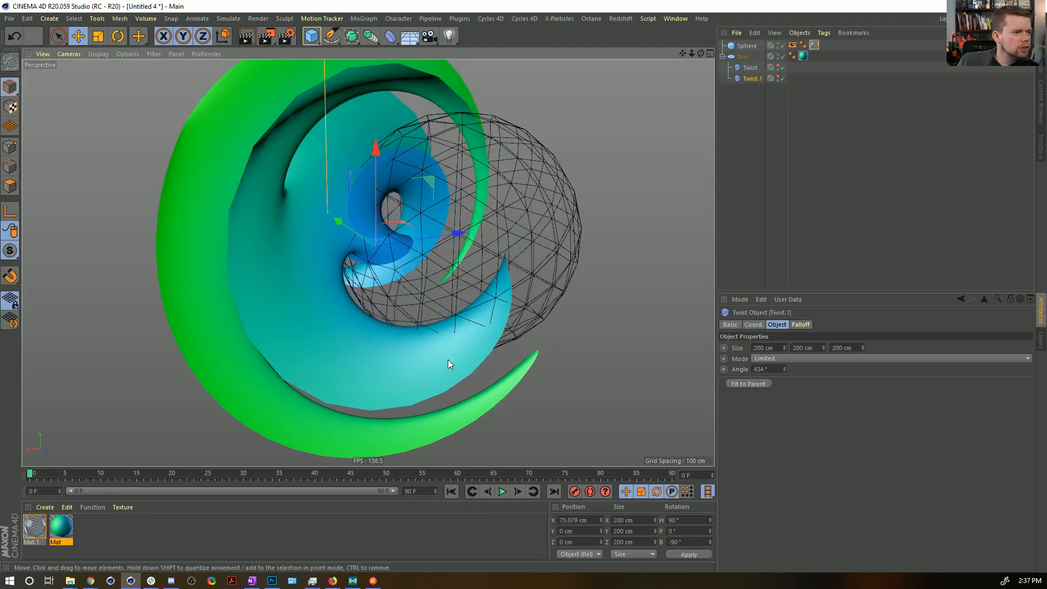
click(783, 46)
click(733, 175)
alt+drag(473, 238, 438, 237)
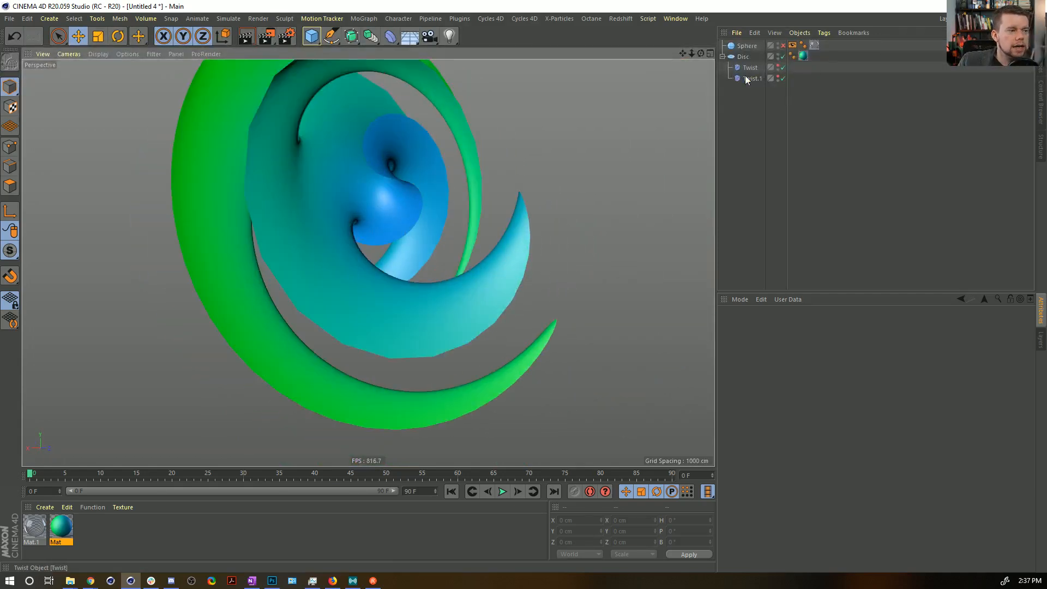
key(ctrl+z)
key(ctrl+y)
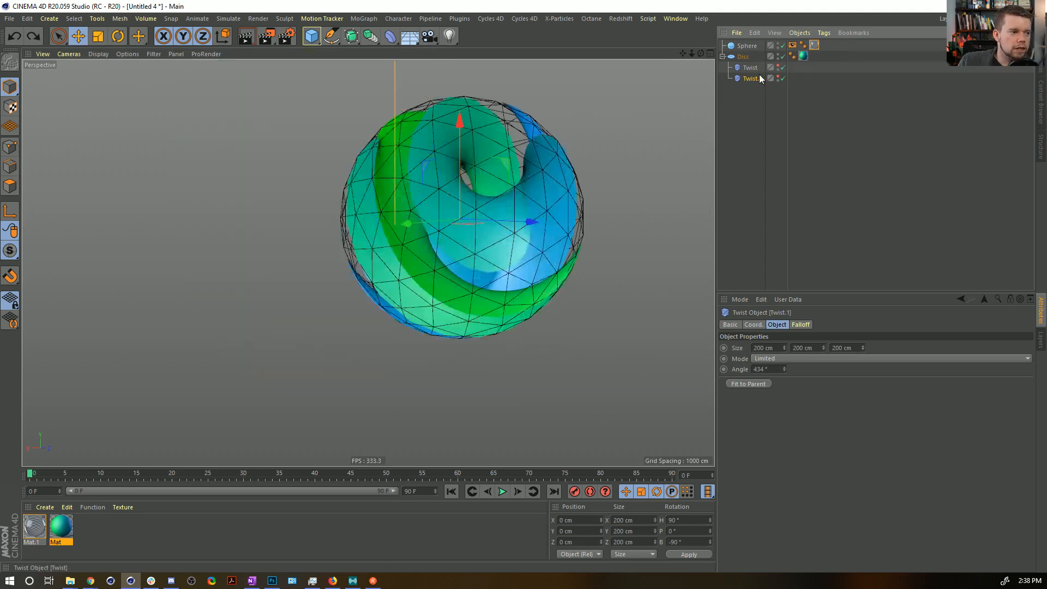
Try shifting Twist about 94 cm along Z and Twist.1 about 206 cm along Z inside the sphere.
alt+drag(459, 253, 508, 249)
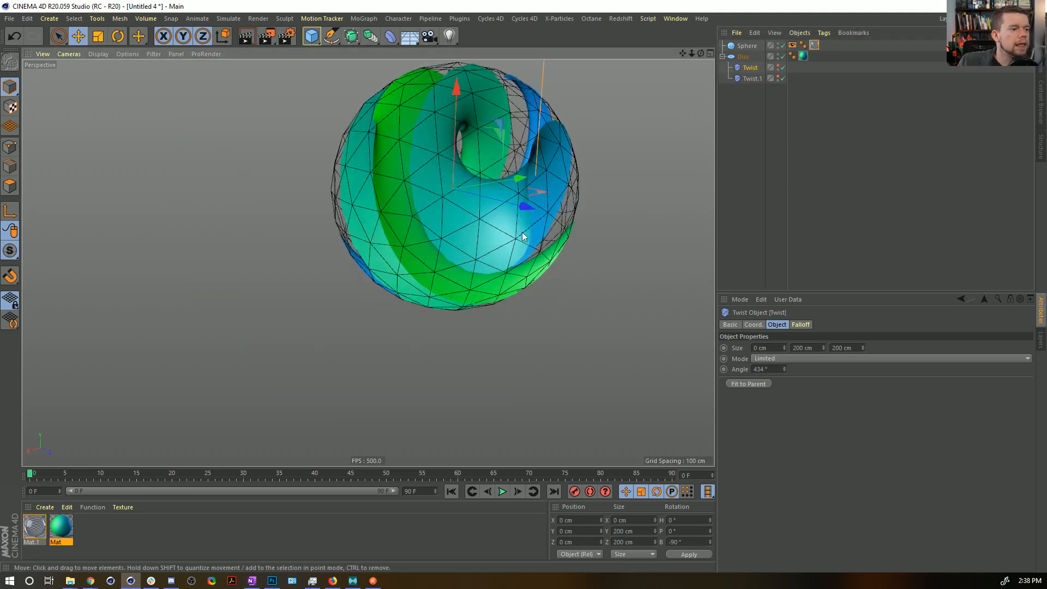
drag(535, 208, 636, 229)
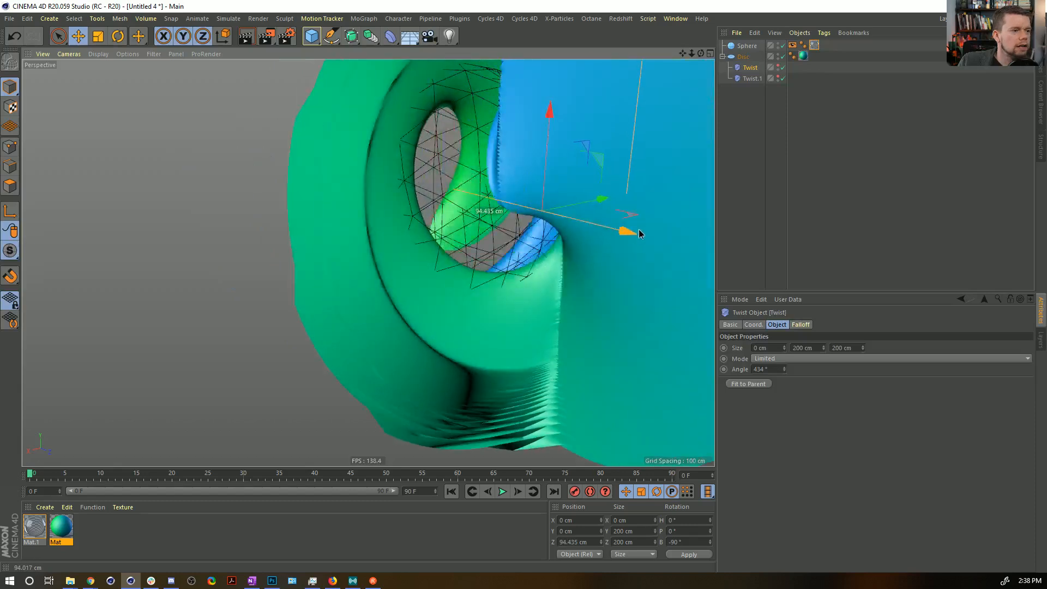
key(ctrl+z)
click(762, 78)
drag(412, 185, 625, 275)
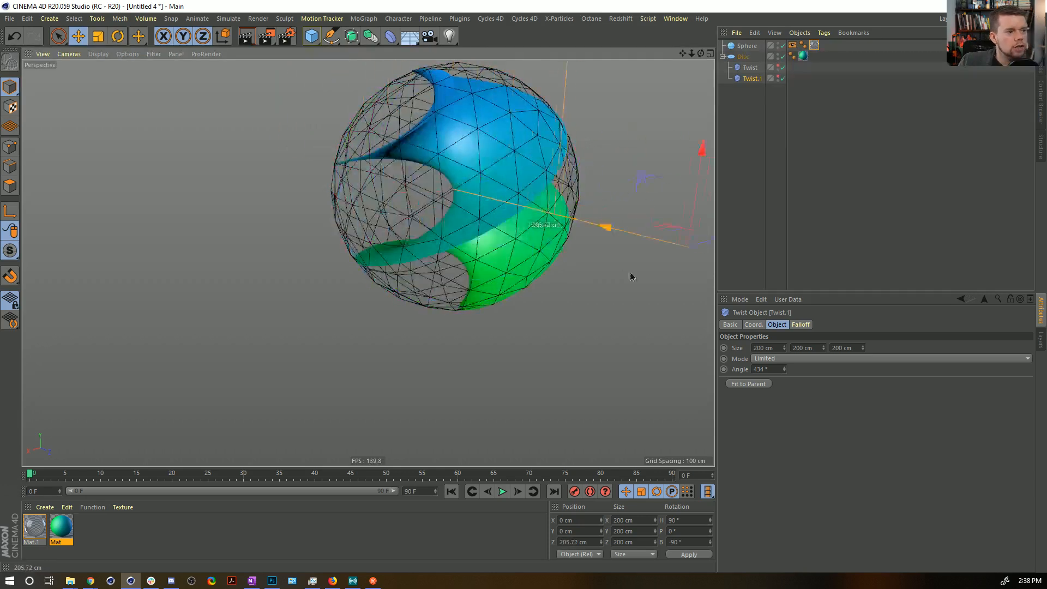
click(777, 76)
alt+drag(518, 143, 484, 236)
scroll(483, 236, down, 2)
drag(532, 290, 326, 263)
key(ctrl+z)
alt+drag(460, 275, 443, 242)
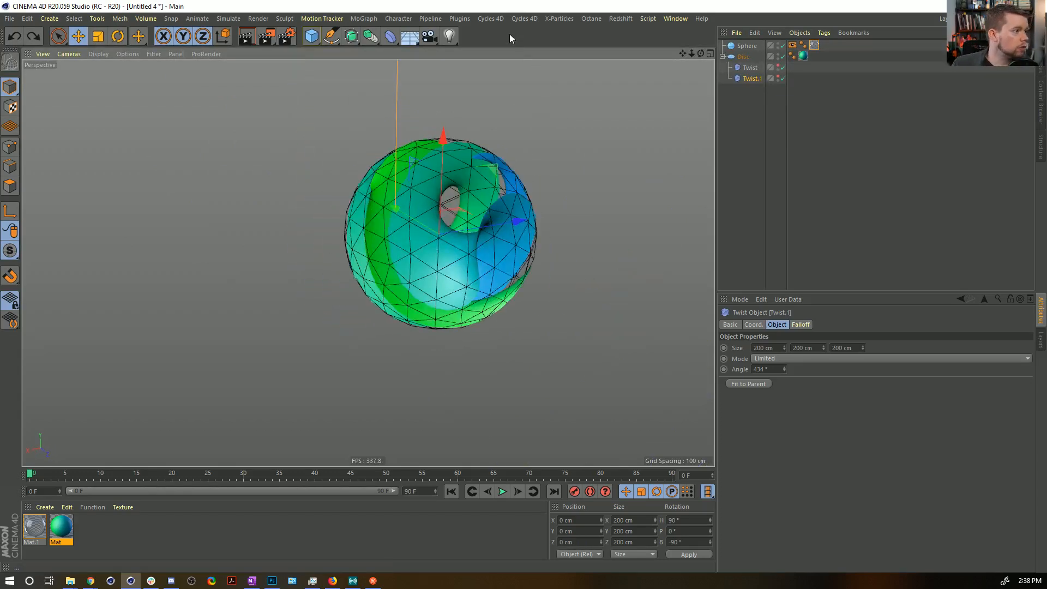
Save the scene as "[2a]Fancy Marble.c4d" and quit the program, saving the changes to [1a]HandDynamicInaBag.c4d.
key(ctrl+s)
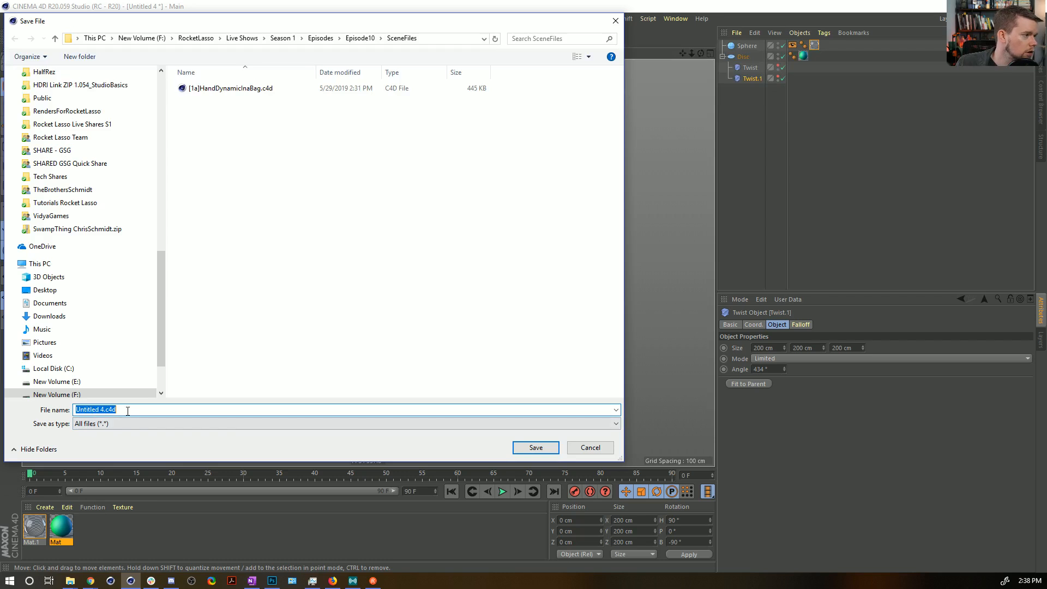
click(194, 88)
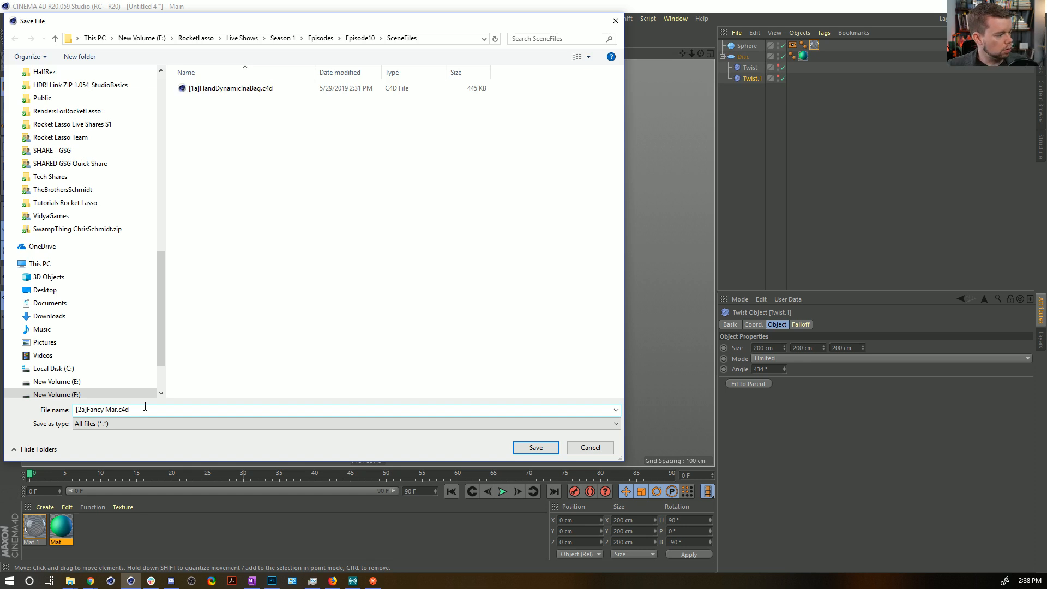
key(Return)
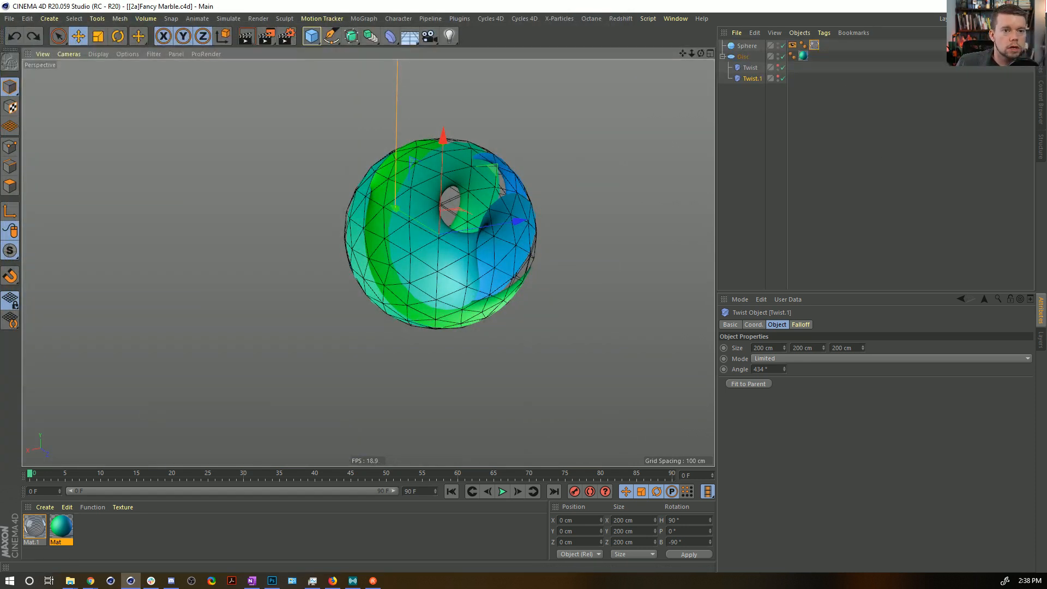
key(alt+F4)
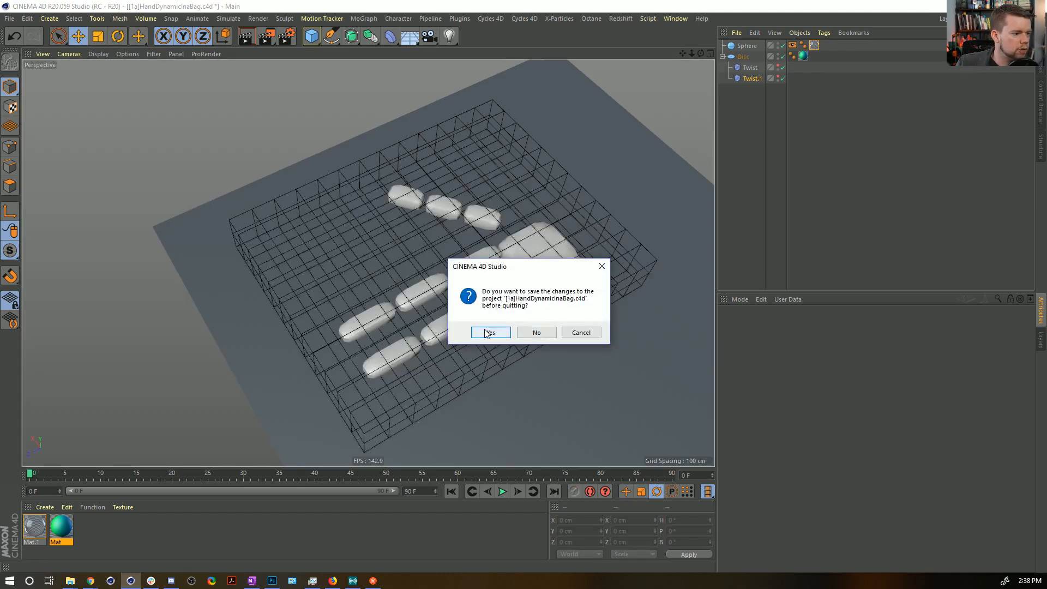
click(489, 333)
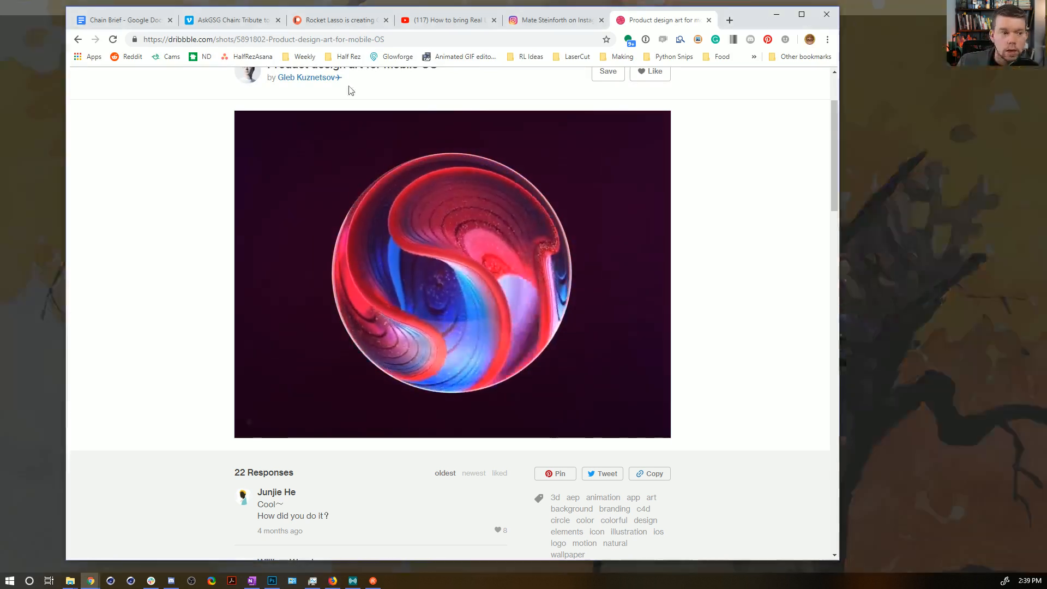
Open the YouTube video "3D Spiral Galaxy Animation" in a new browser tab, watch it from the start in a maximised window and pause it.
key(ctrl+t)
text(https://www.youtube.com/watch?v=OCkNyRycPN0&feature=youtu.be)
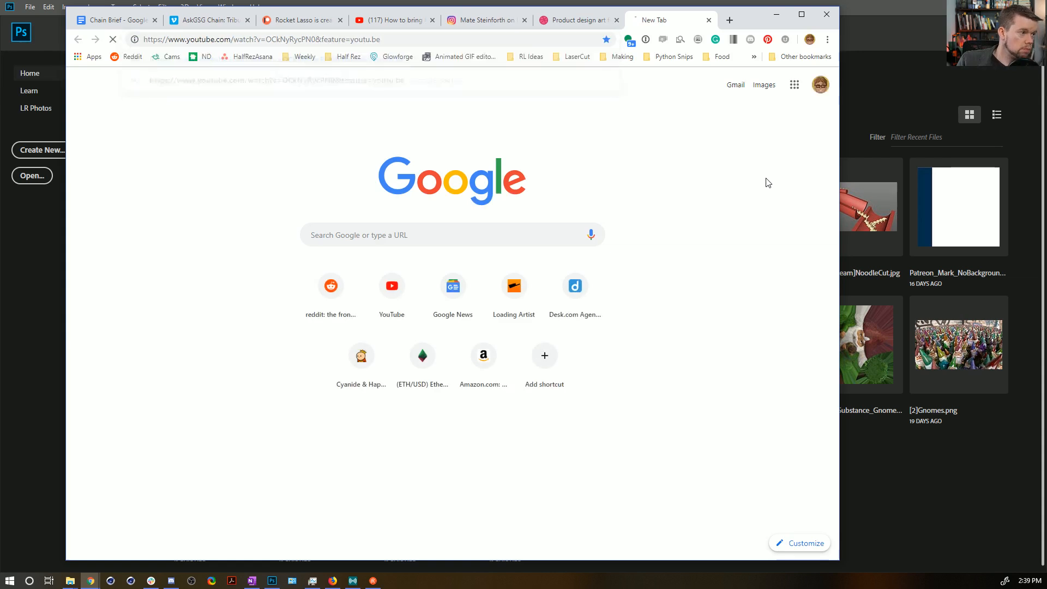
key(Return)
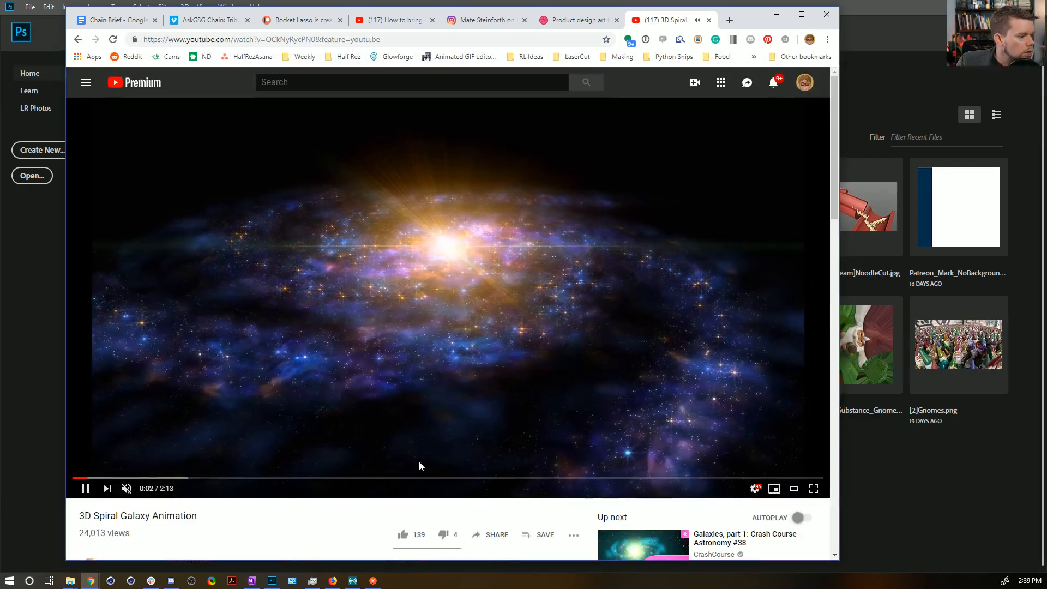
drag(164, 481, 73, 482)
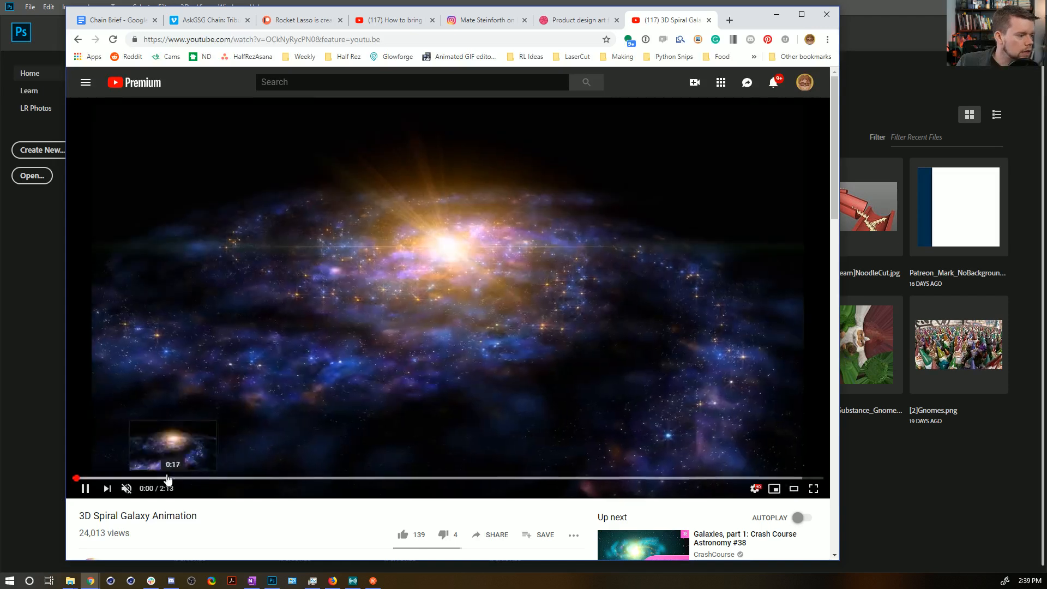
drag(748, 20, 714, 0)
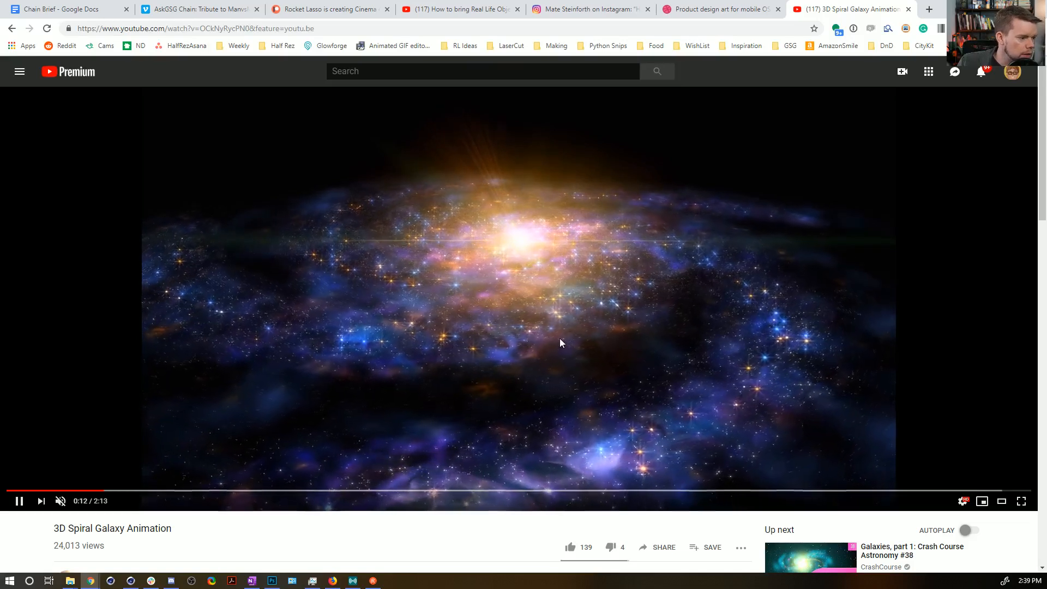
click(570, 308)
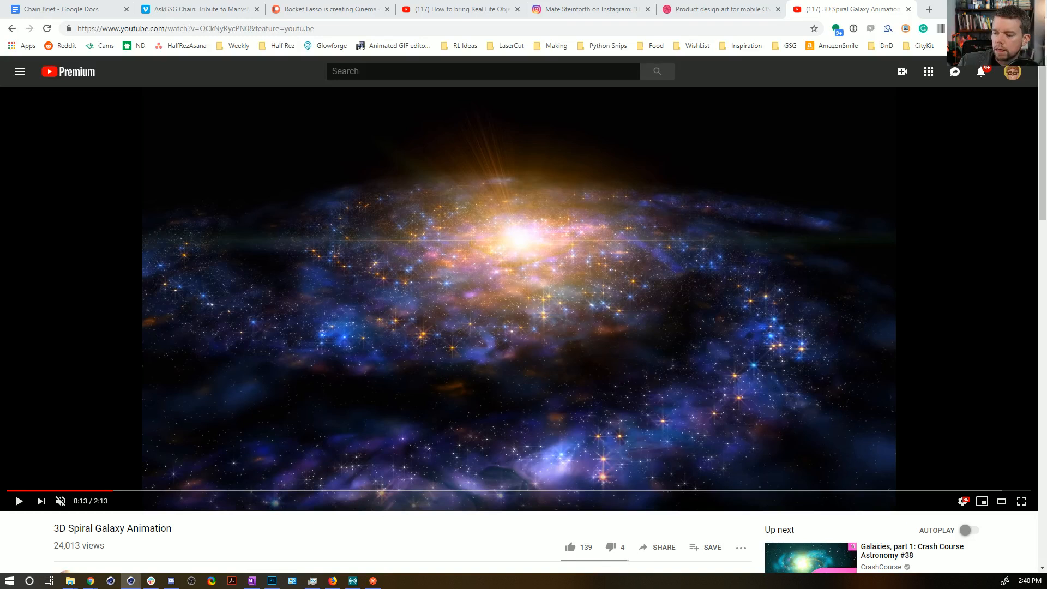
drag(0, 376, 272, 1)
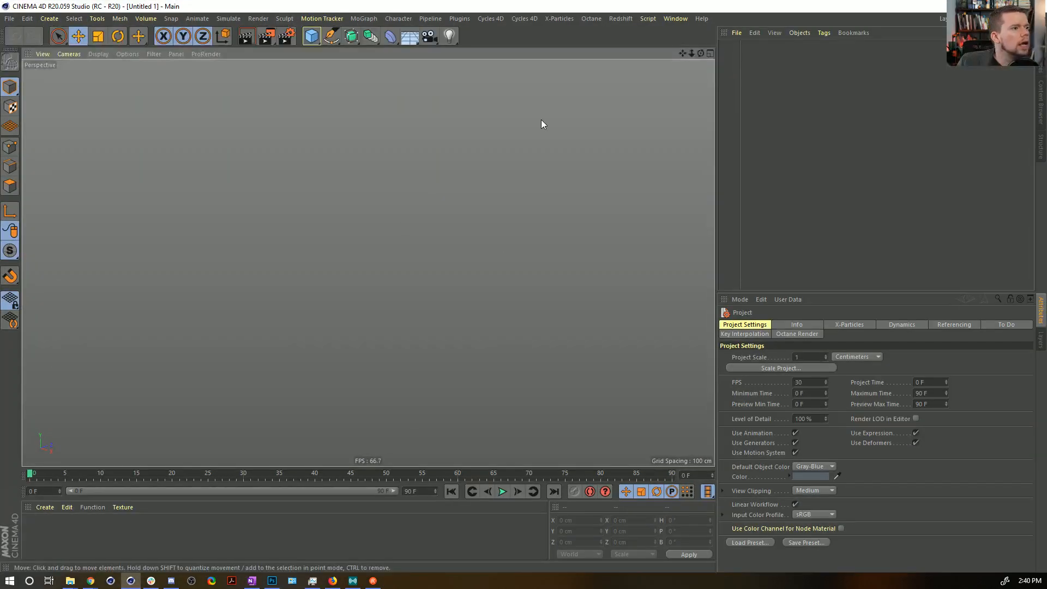
click(311, 36)
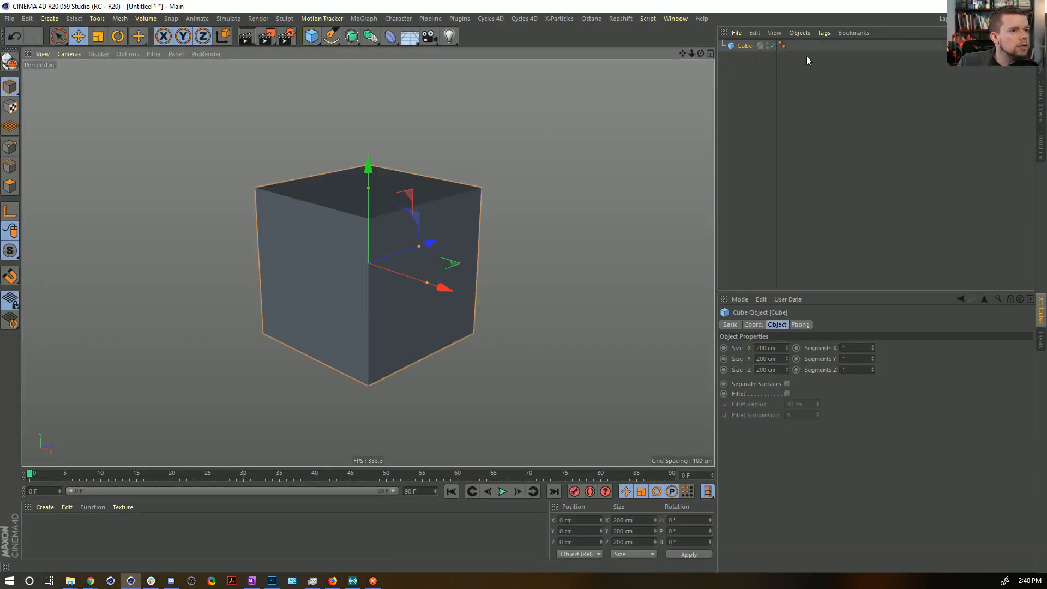
drag(787, 358, 787, 358)
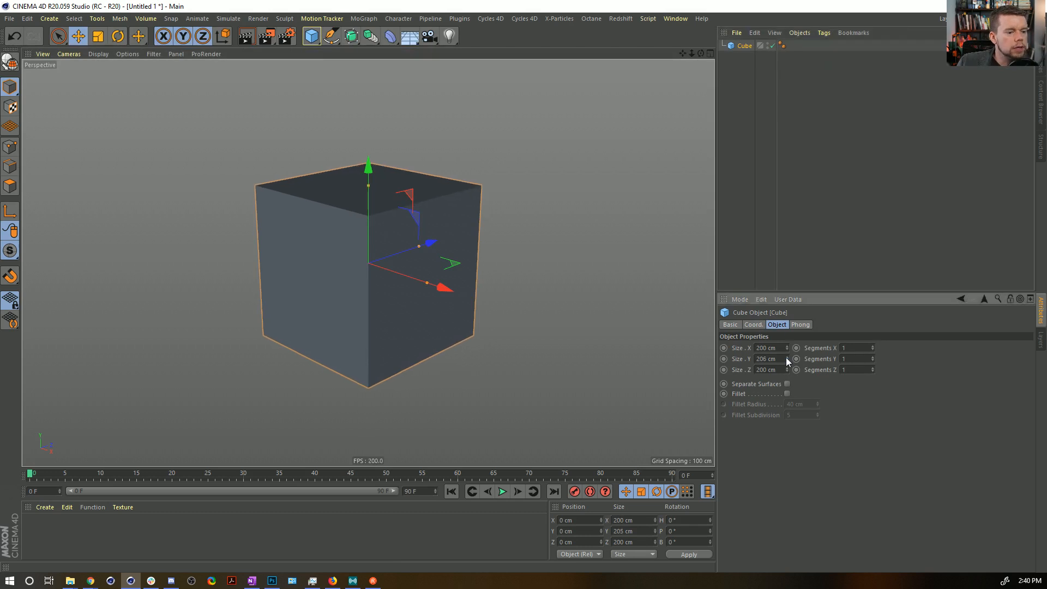
key(Delete)
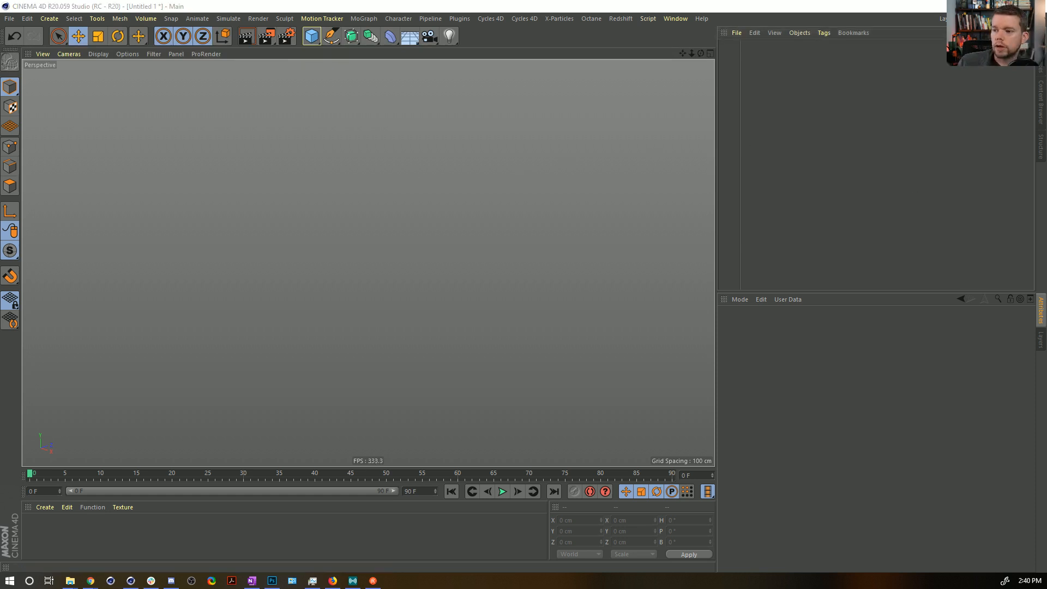
Switch back to the browser and check the description below the spiral galaxy video.
key(alt+Tab)
scroll(142, 423, down, 3)
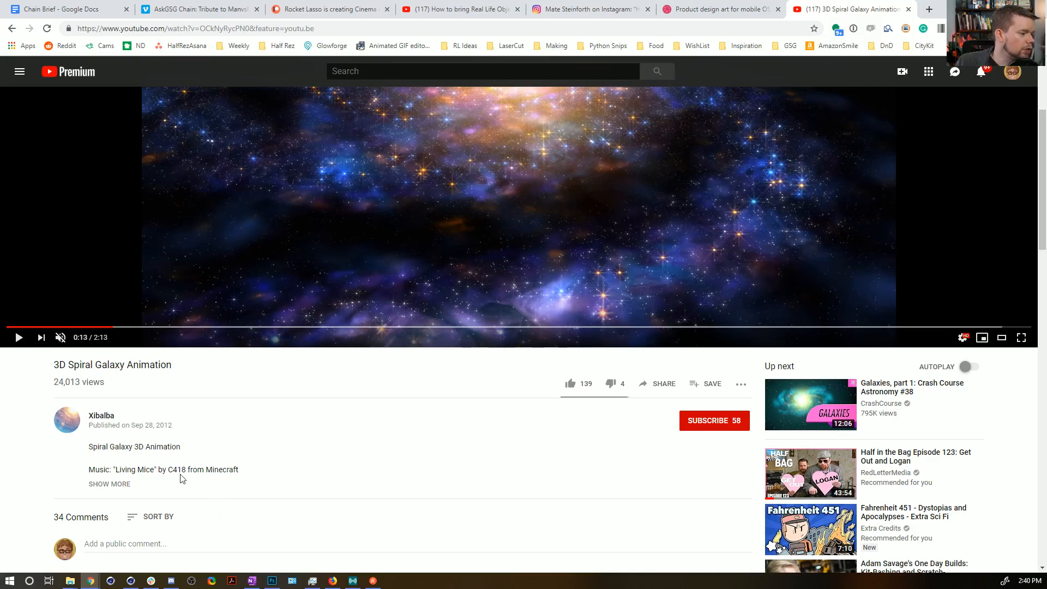
scroll(261, 474, up, 3)
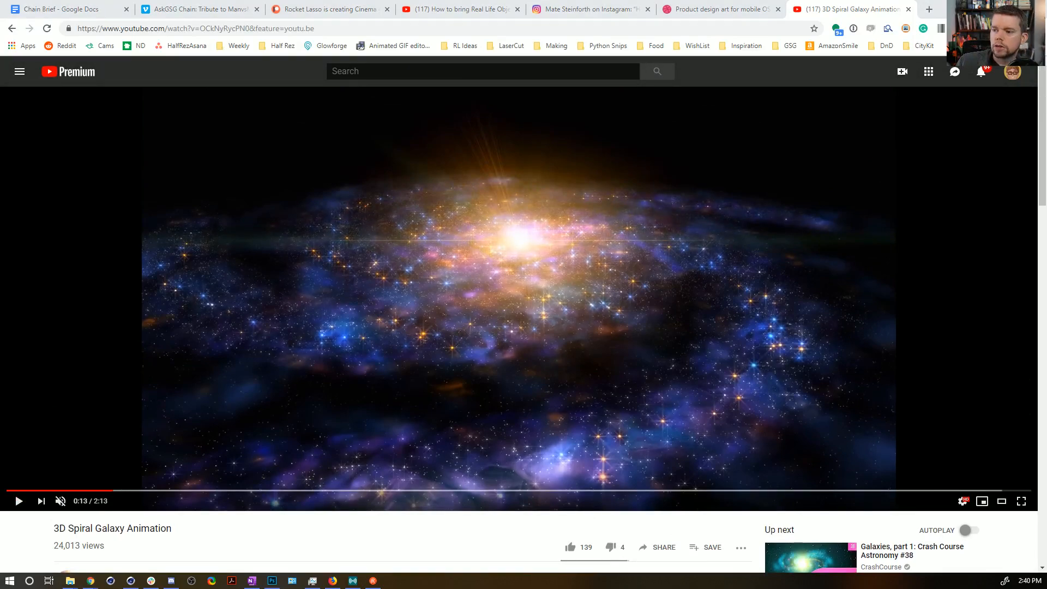
Switch to Cinema 4D and add a Circle spline and a Helix spline to the empty scene.
key(alt+Tab)
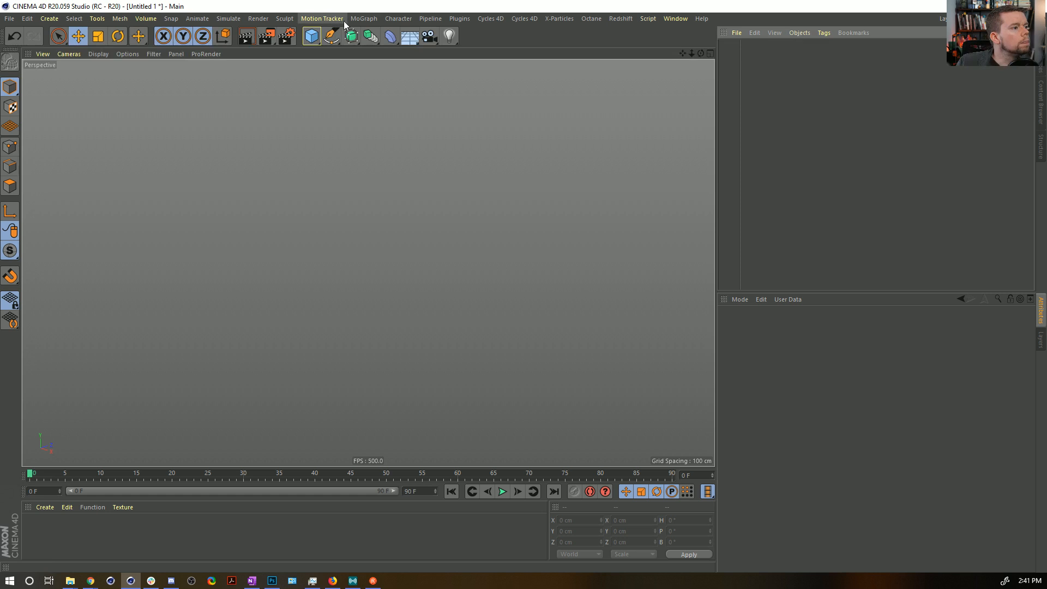
click(331, 36)
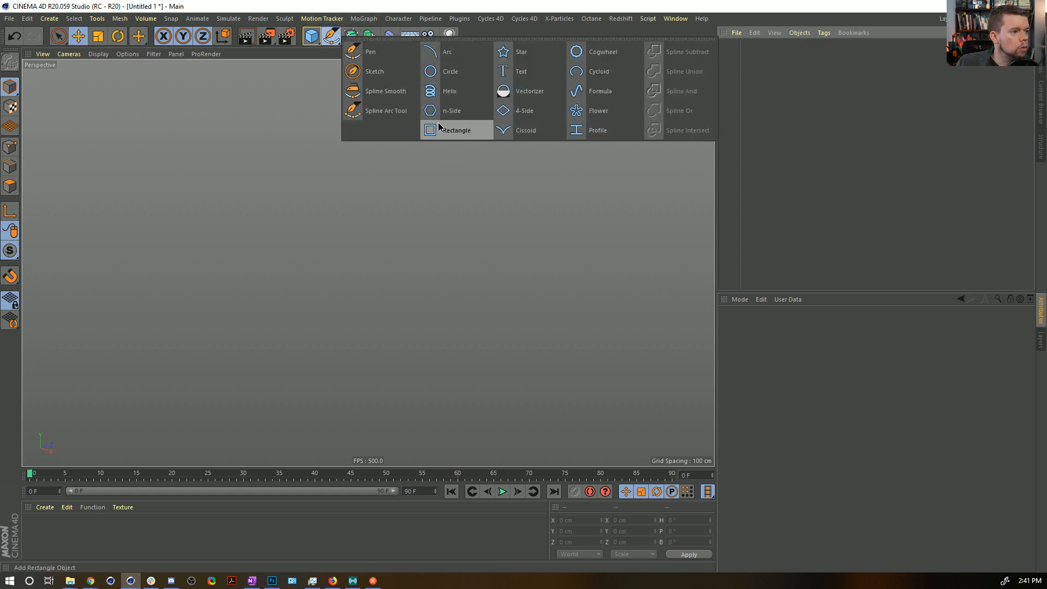
click(442, 77)
click(442, 77)
key(ctrl+z)
click(331, 36)
click(444, 93)
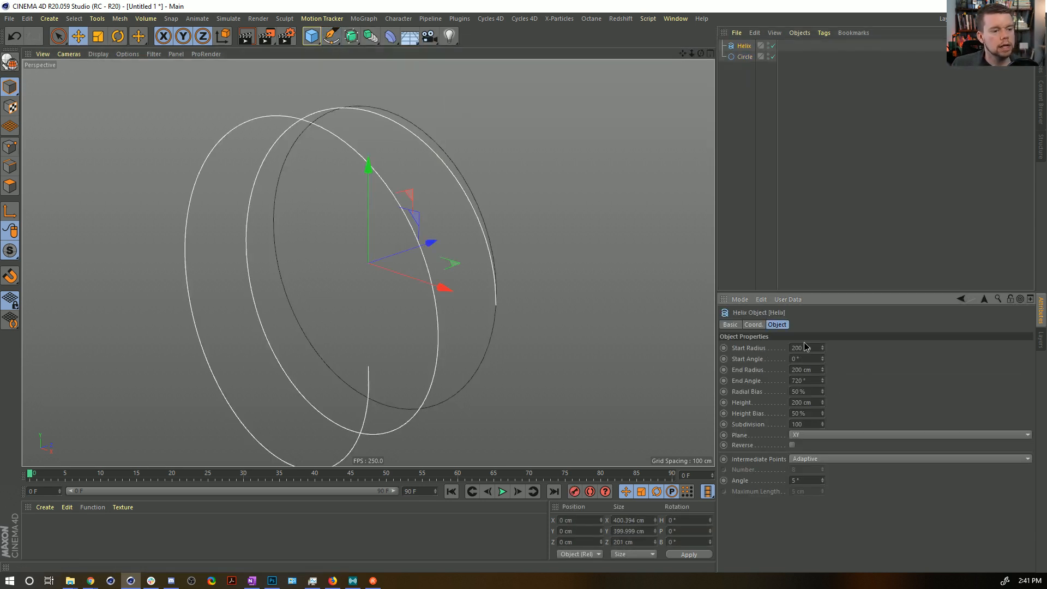
Set the Helix's Start Radius and End Radius to 0 cm.
double_click(804, 348)
text(0)
double_click(804, 370)
text(0)
key(Return)
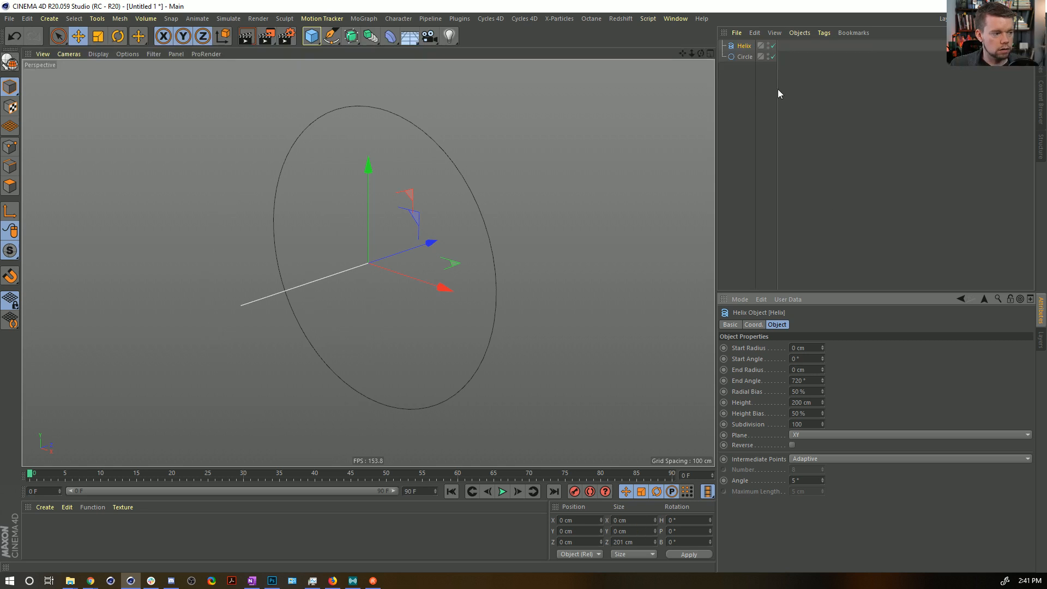
Delete the Circle spline, keeping the Helix, and add a MoGraph Cloner.
click(738, 53)
key(Delete)
click(738, 47)
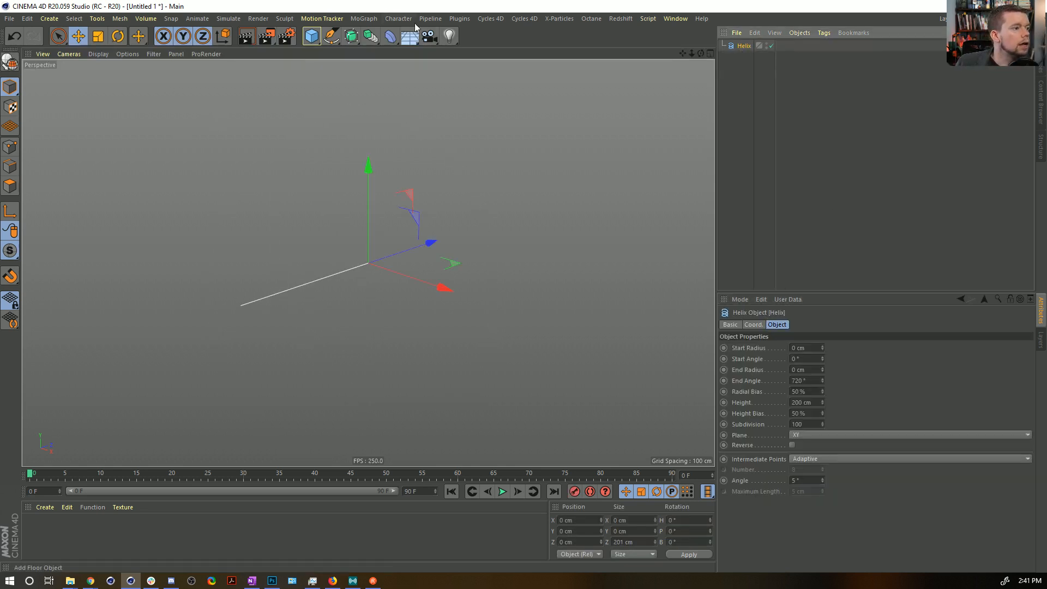
click(377, 20)
click(385, 137)
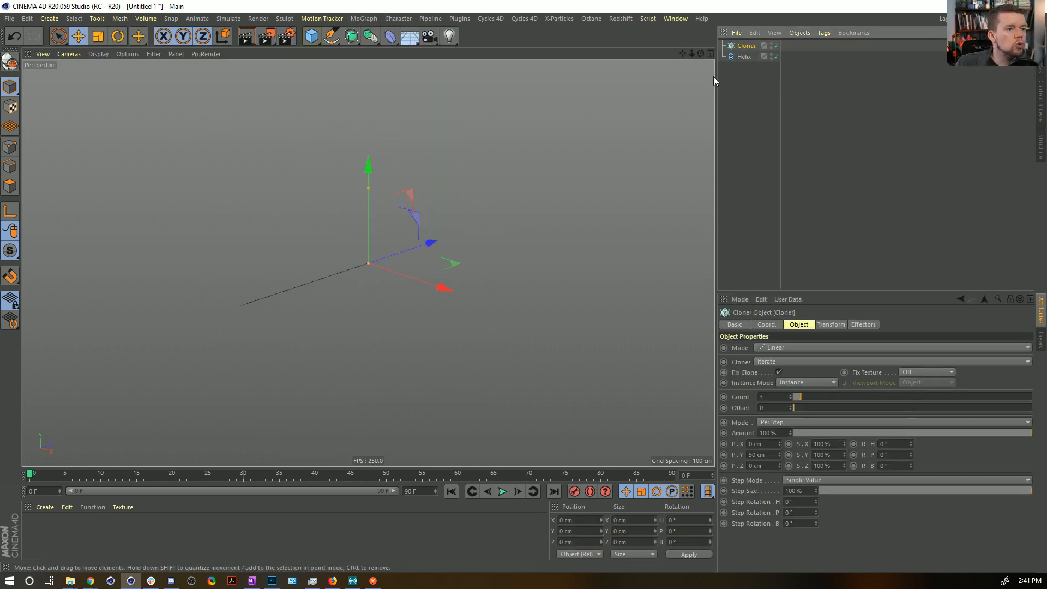
Place the Helix inside the Cloner as its child and set the Cloner to Radial mode.
drag(743, 57, 745, 46)
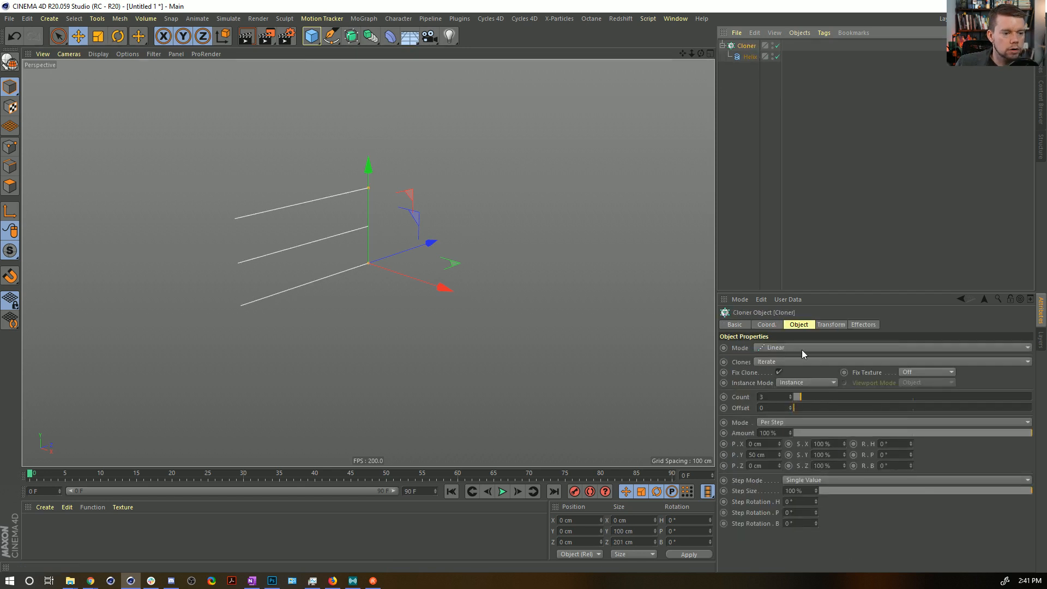
click(806, 349)
click(809, 382)
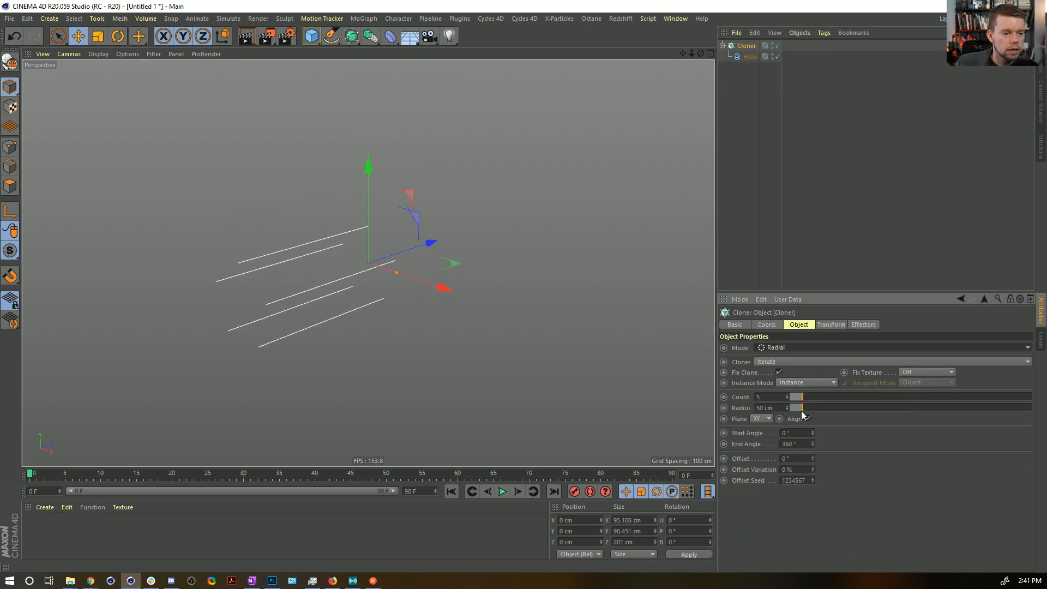
Compare with the galaxy video and set the Cloner to 6 clones with a 0 cm radius on the XZ plane.
click(787, 394)
click(788, 395)
key(alt+Tab)
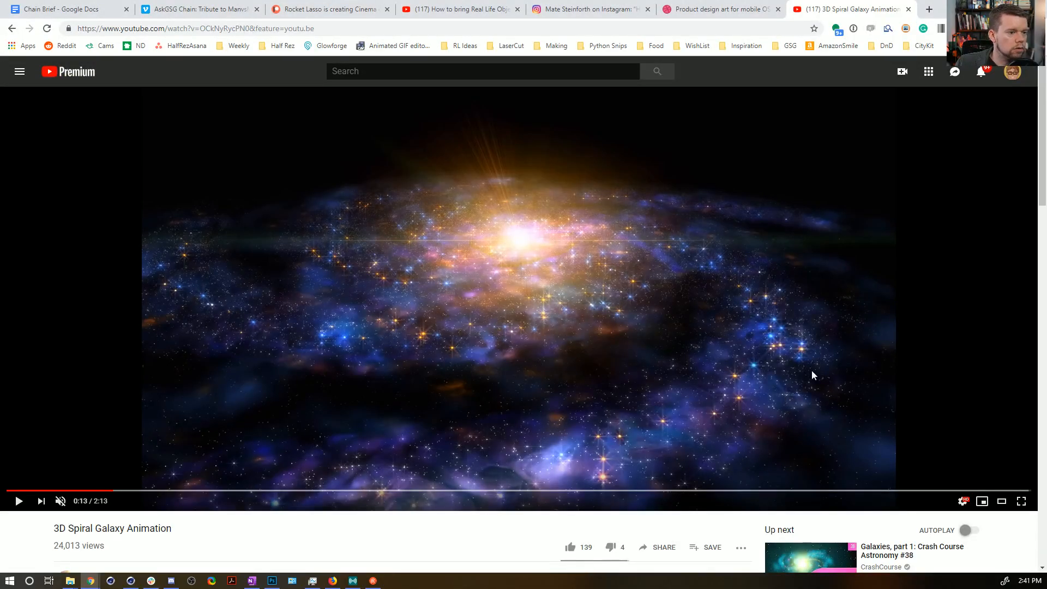
key(alt+Tab)
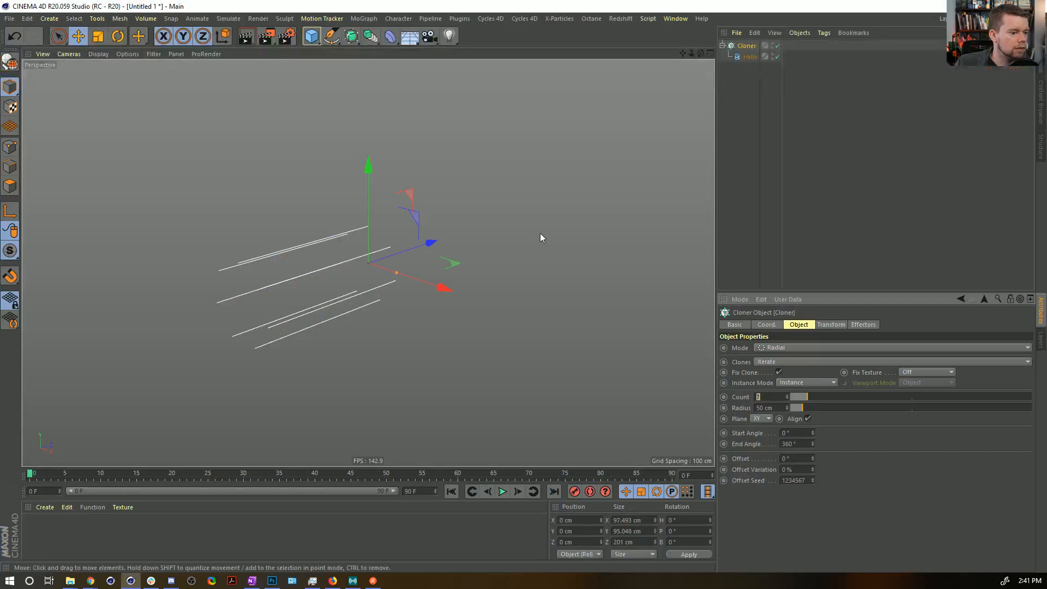
click(787, 399)
drag(797, 408, 790, 408)
click(761, 419)
click(764, 451)
alt+drag(352, 279, 495, 264)
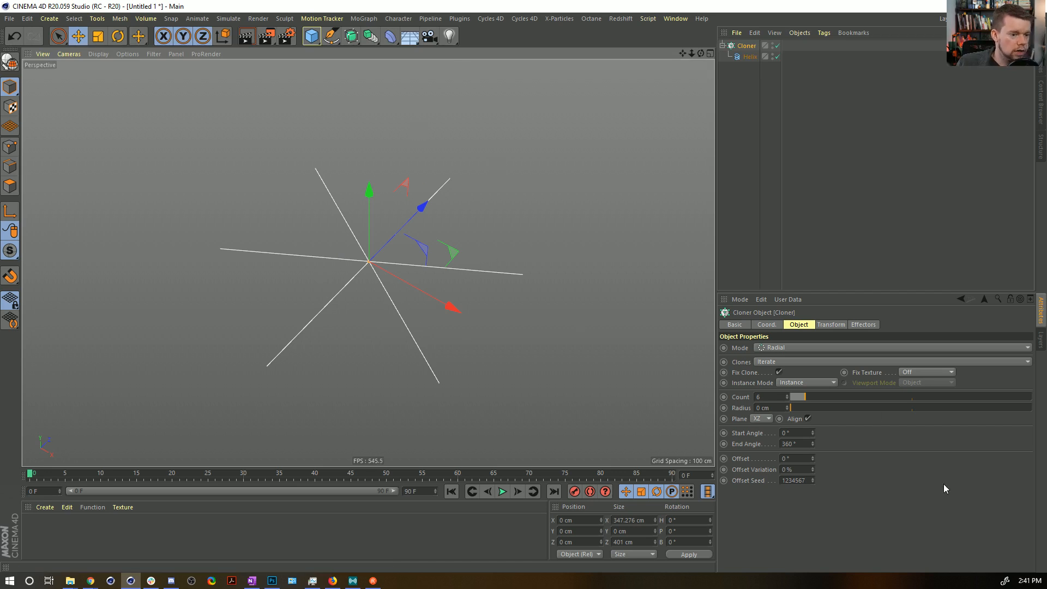
Set the Helix's Height to 1000 cm.
click(748, 56)
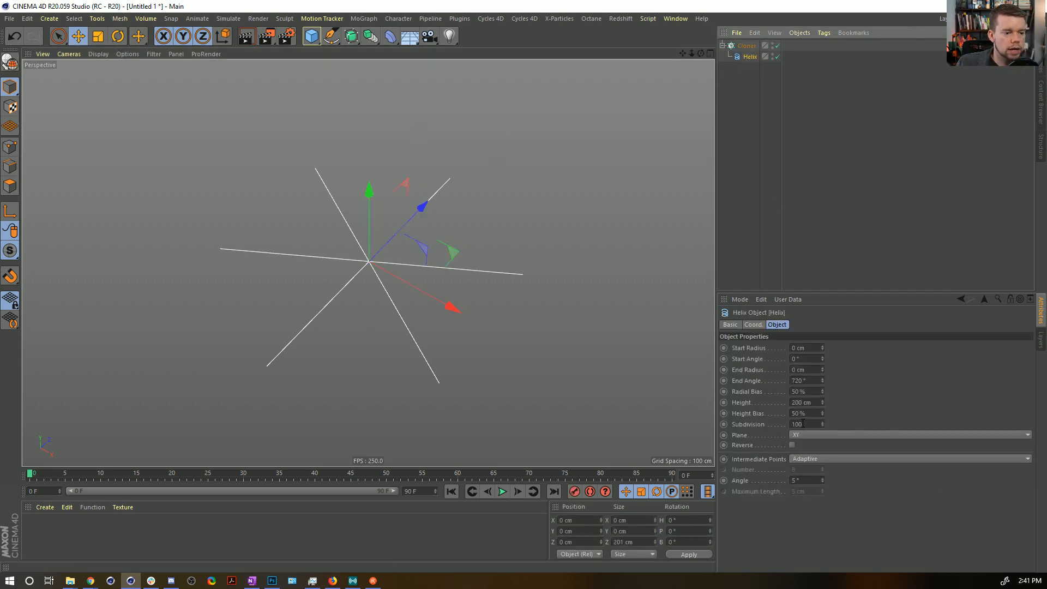
double_click(794, 404)
text(1000)
key(Return)
alt+drag(202, 239, 431, 256)
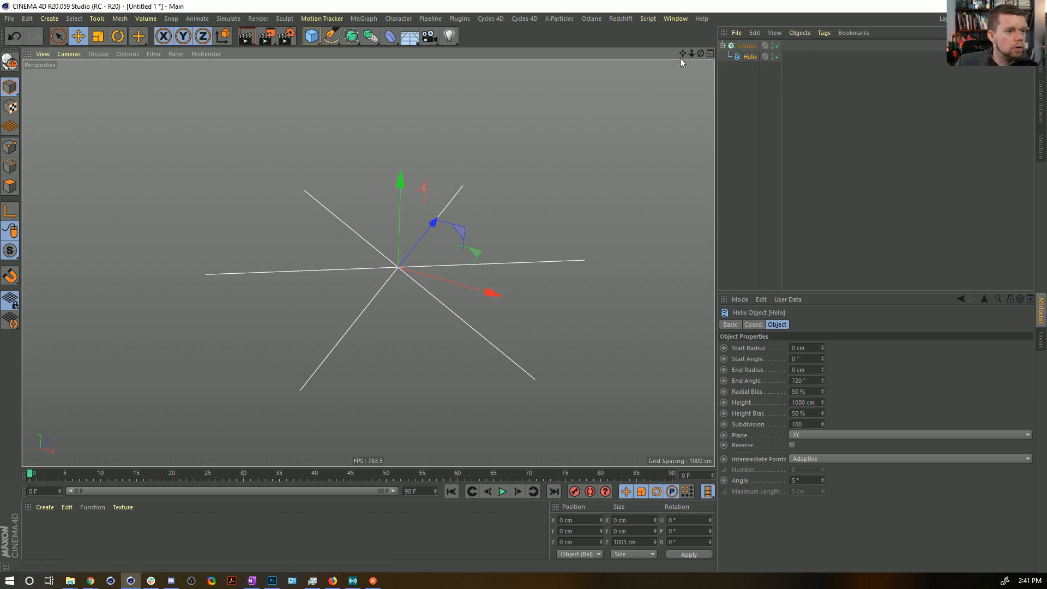
Group the Cloner with its Helix under a Null and select the Cloner inside it.
click(749, 51)
key(alt+g)
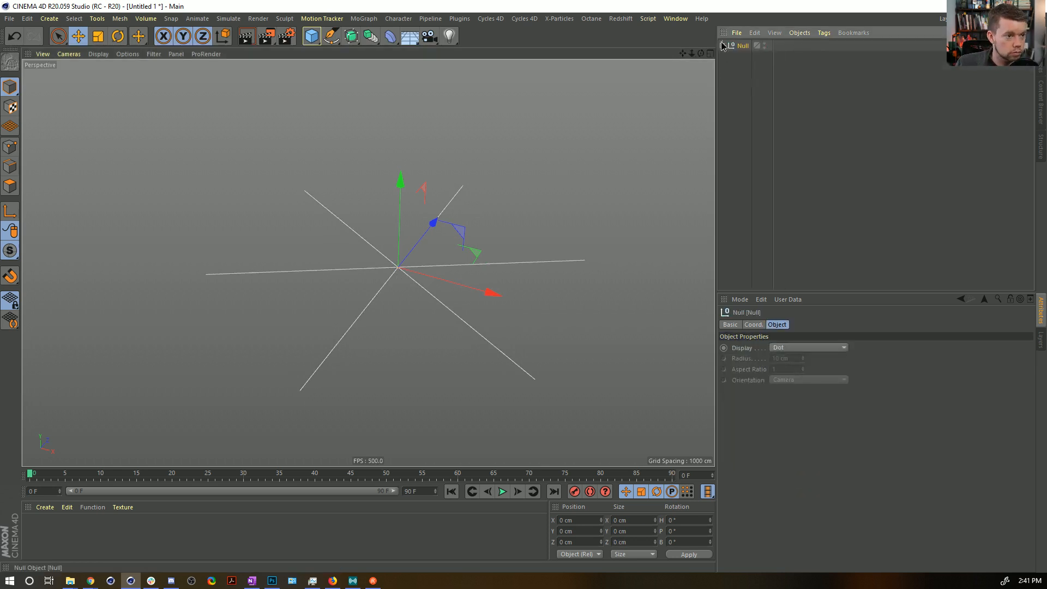
click(751, 56)
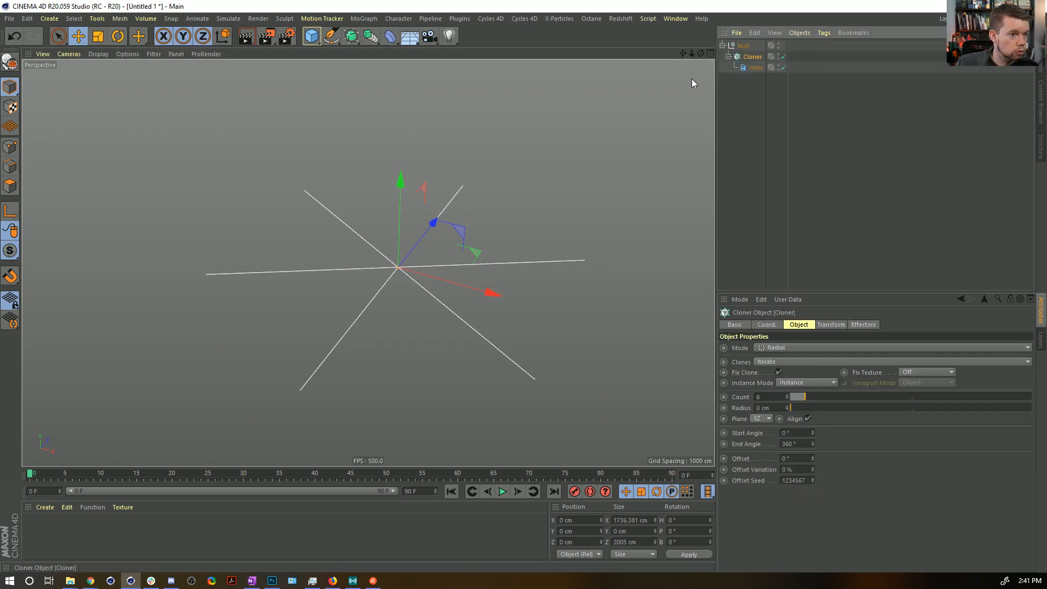
Add a Twist deformer next to the Cloner inside the Null and scale its cage to about 2292 cm per side.
click(390, 36)
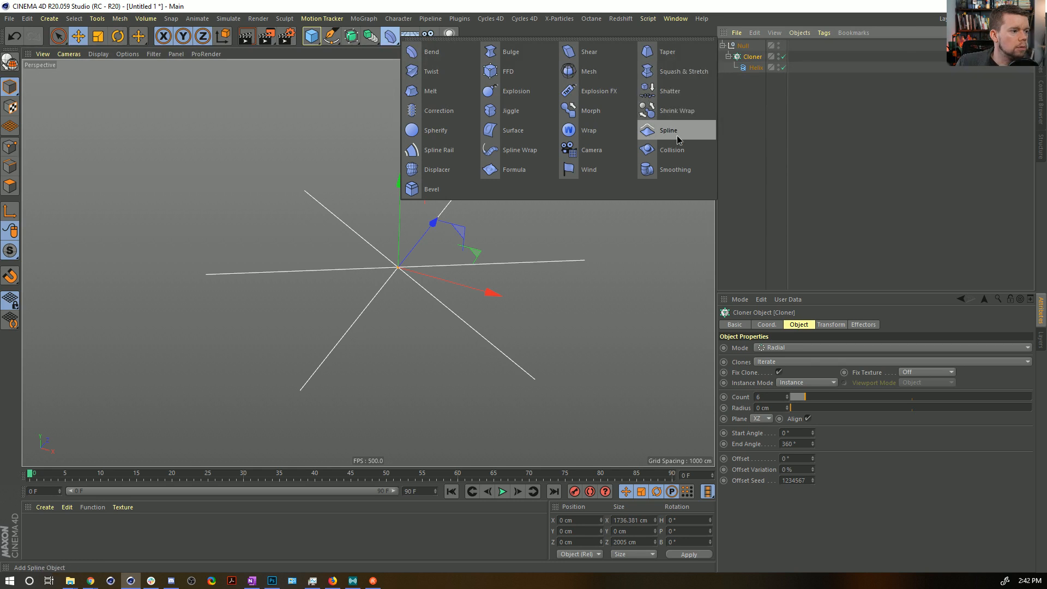
click(445, 75)
drag(752, 66, 753, 63)
click(758, 386)
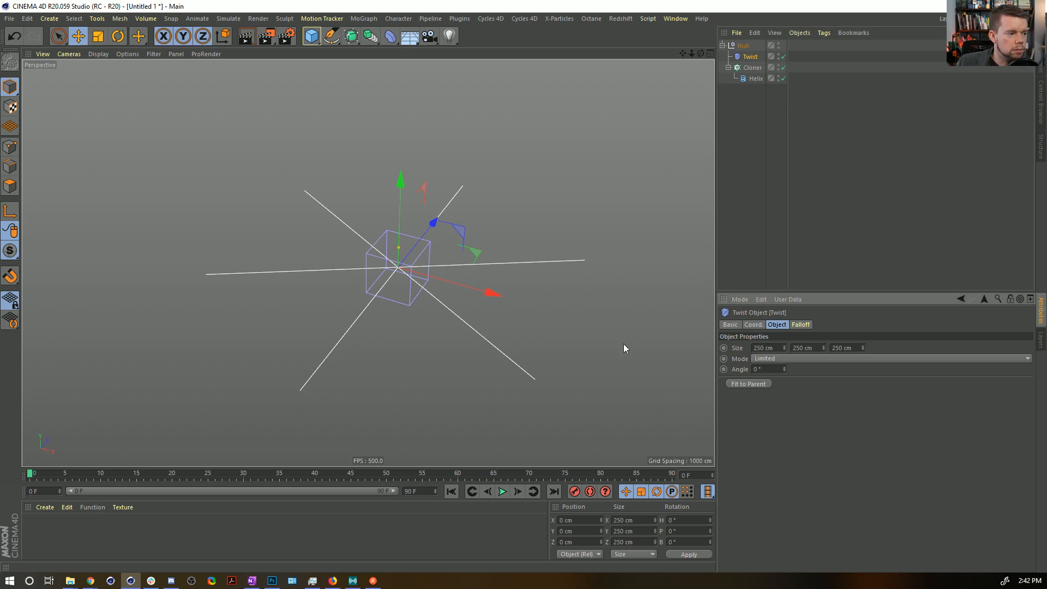
key(t)
drag(335, 299, 779, 298)
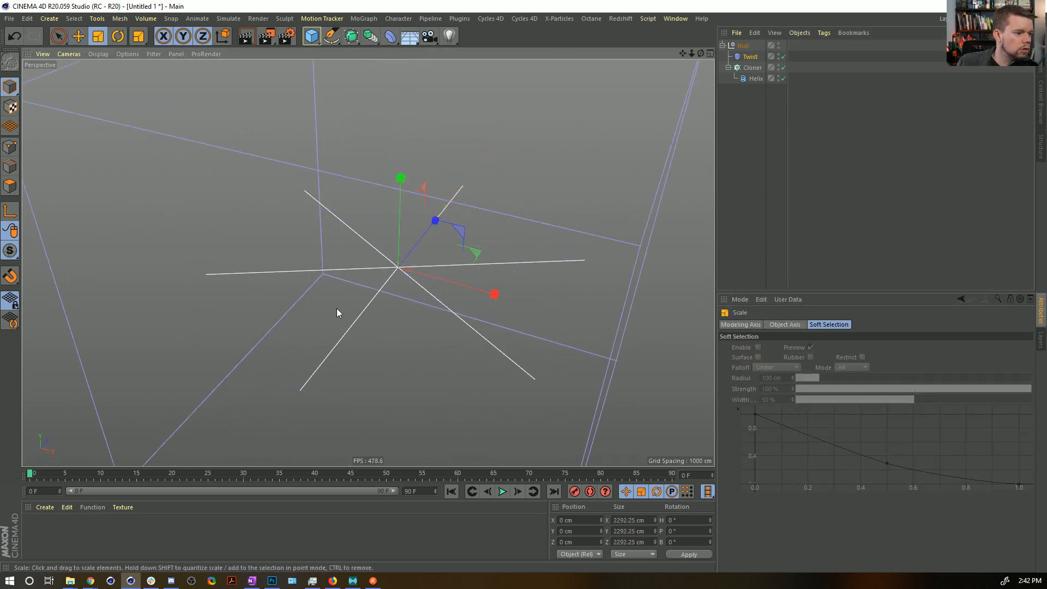
Set the Twist's Angle to about 629° and inspect the cloned splines from the side and from above.
click(750, 57)
mouse_move(784, 369)
mouse_down()
mouse_move(784, 338)
mouse_move(785, 374)
mouse_up()
alt+drag(509, 350, 461, 286)
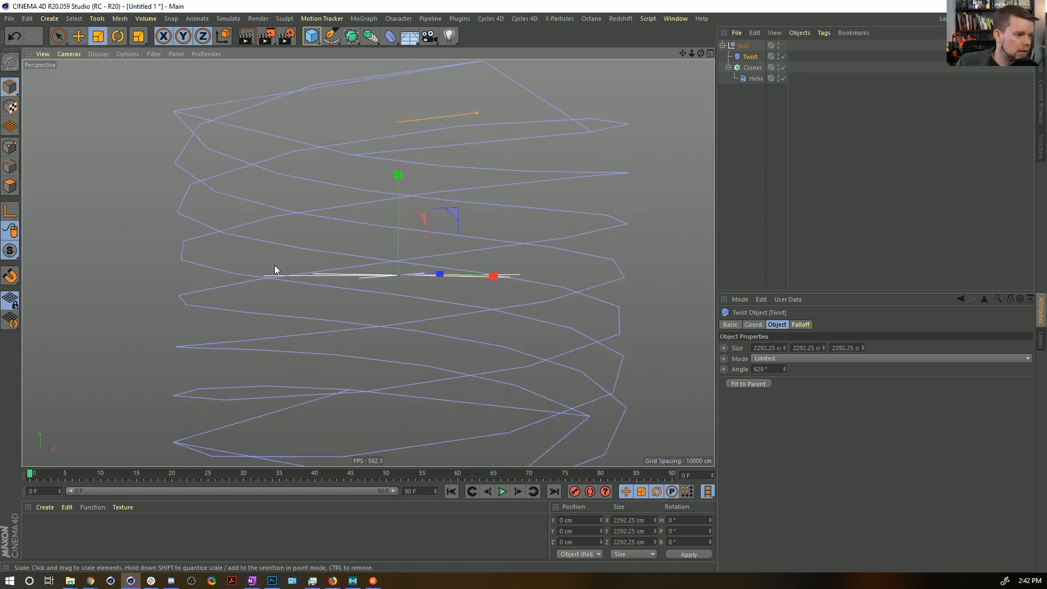
alt+drag(481, 295, 492, 363)
alt+drag(489, 175, 476, 349)
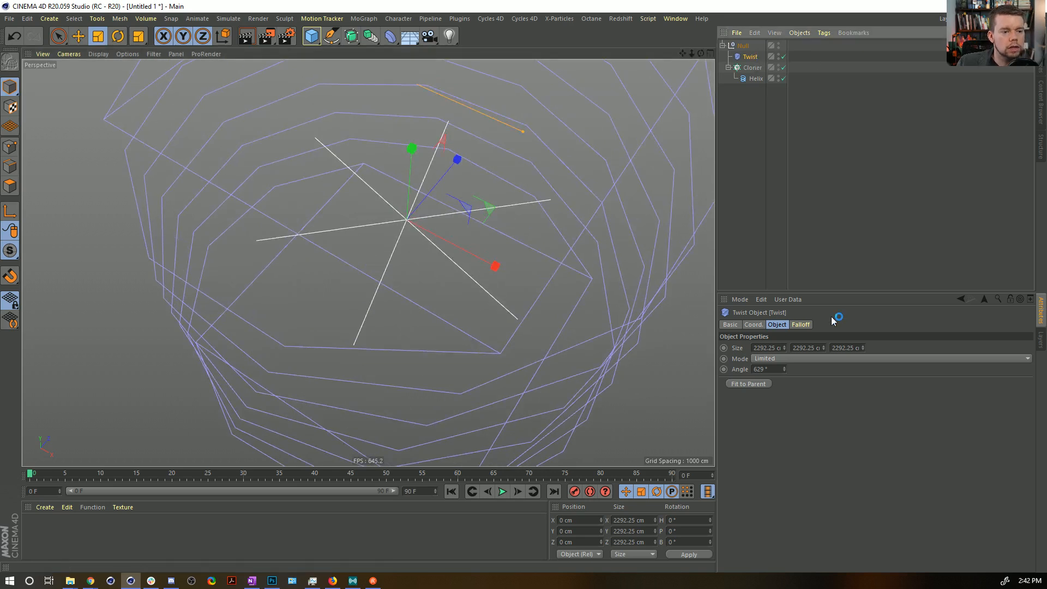
Add a Spherical Field to the Twist's falloff and set its Size to 1000 cm.
click(800, 324)
click(743, 429)
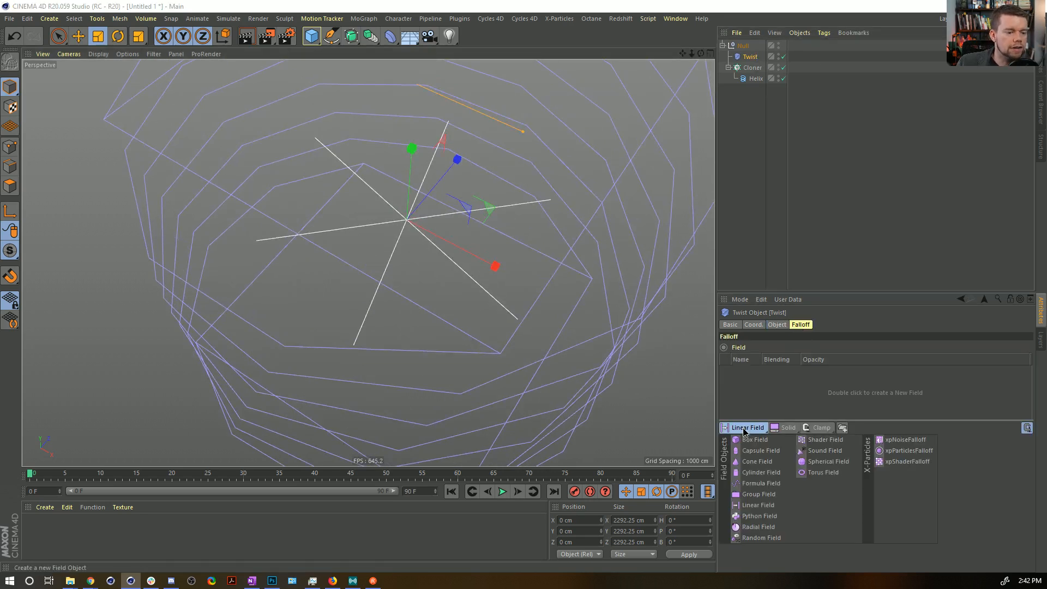
click(833, 460)
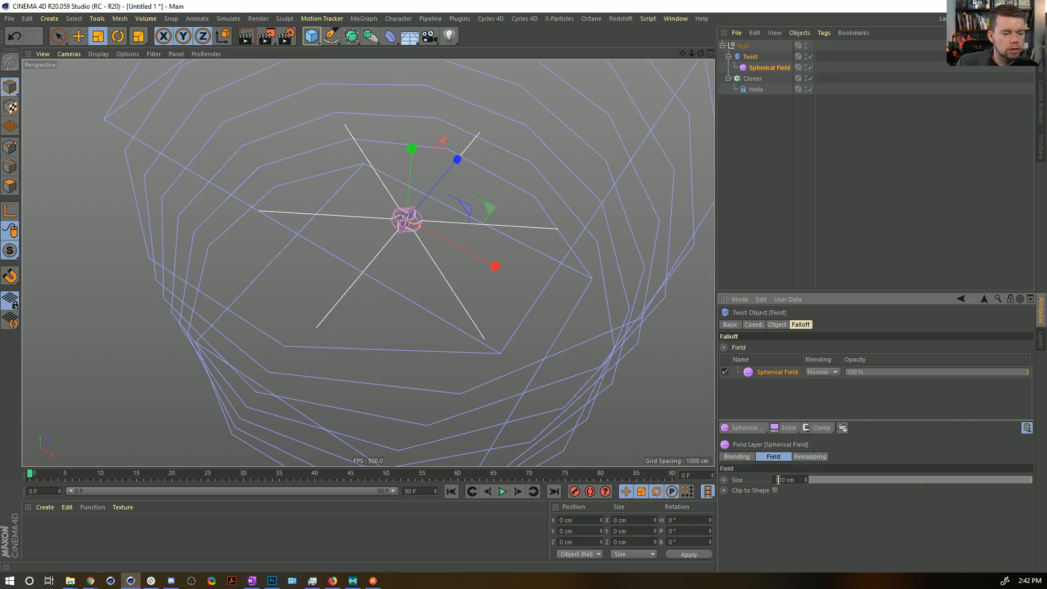
key(Return)
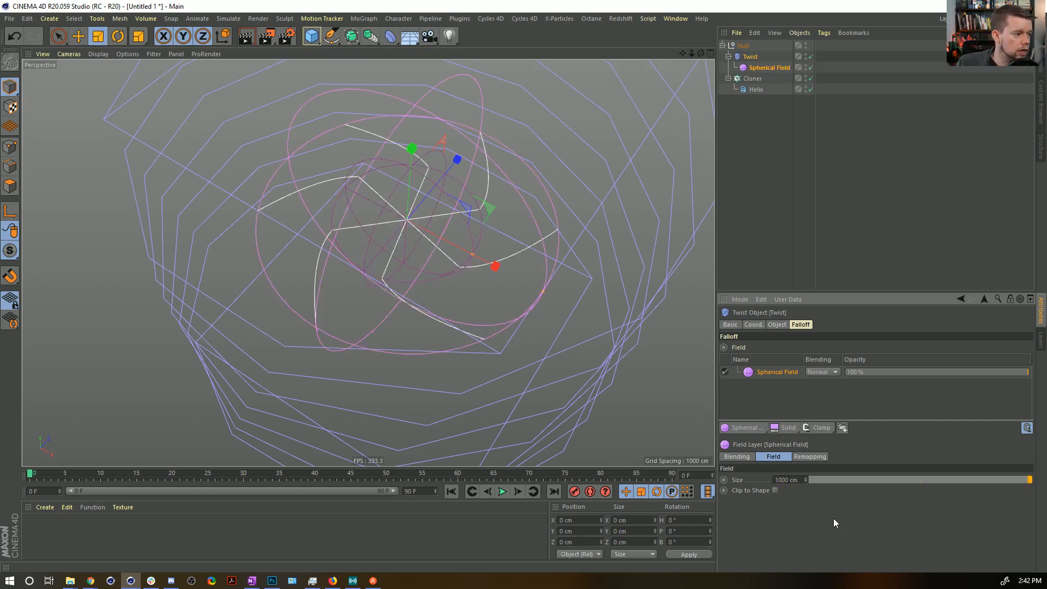
Try a Size of 2000 cm for the Spherical Field, and restore it to 1000 cm.
key(BackSpace)
text(2)
key(Return)
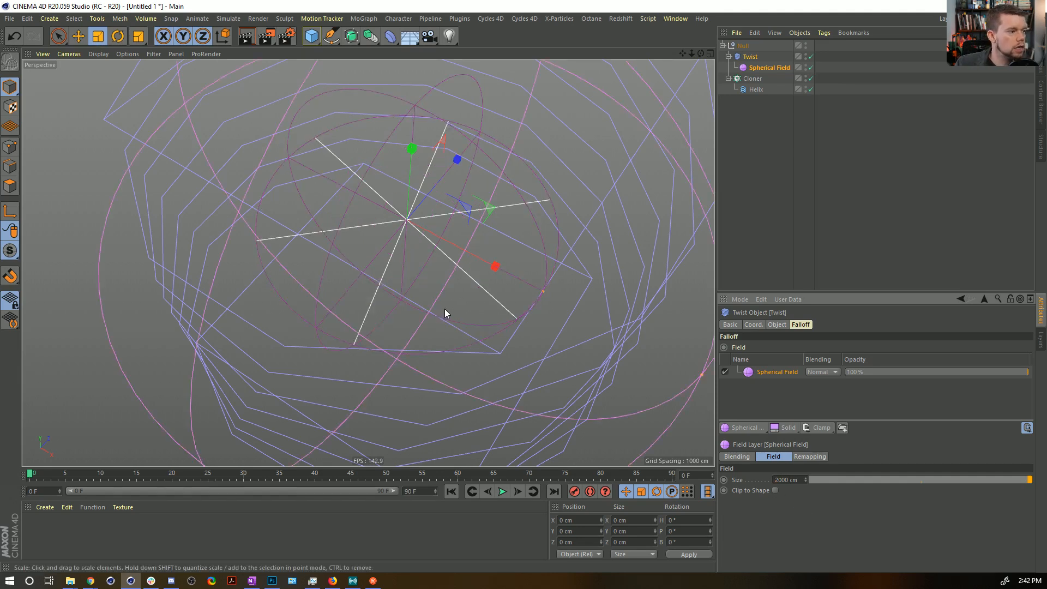
mouse_move(430, 242)
alt+mouse_down()
mouse_move(428, 293)
mouse_move(421, 238)
alt+mouse_up()
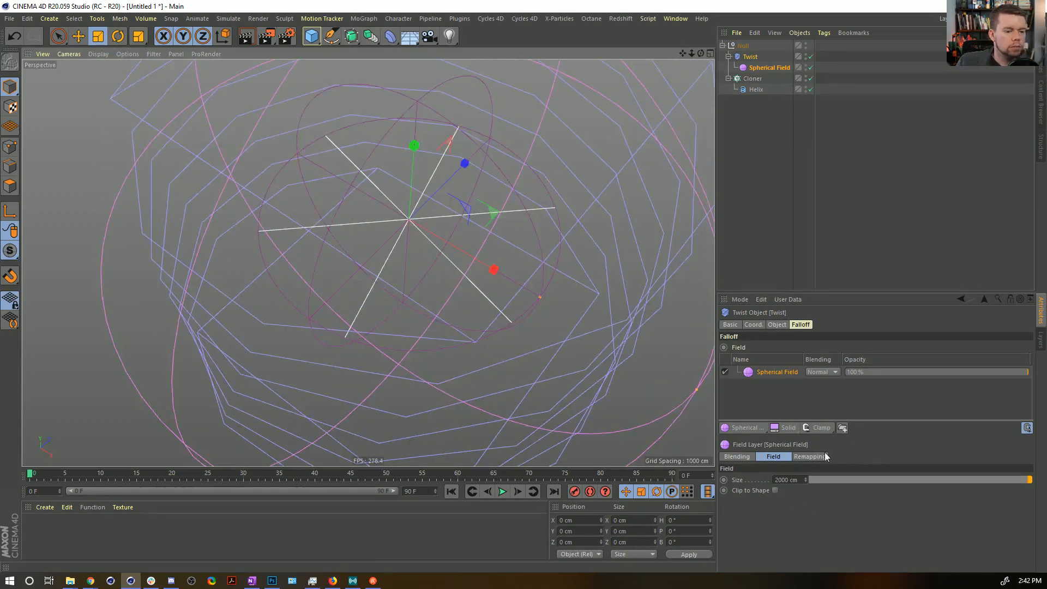
click(778, 479)
key(BackSpace)
text(1)
key(Return)
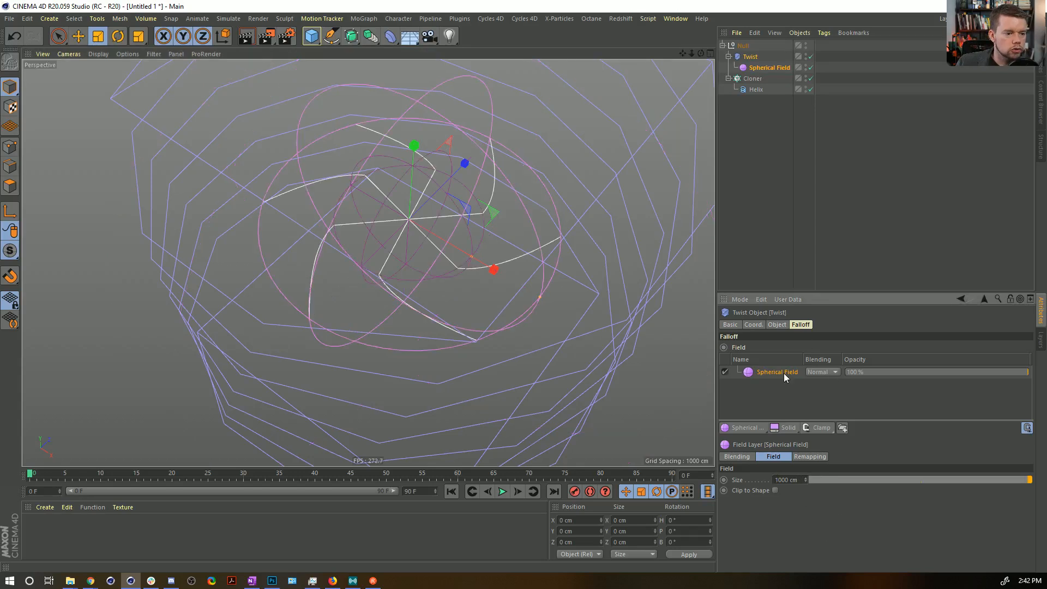
Lower the Spherical Field's Inner Offset to 0% in its remapping so the arms curve smoothly.
click(758, 67)
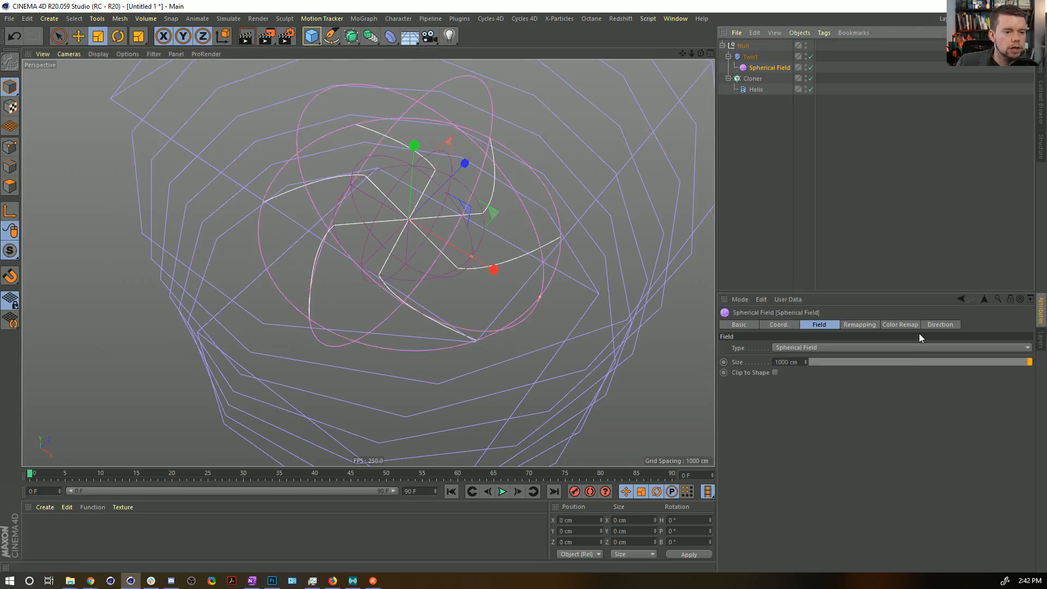
click(859, 325)
drag(894, 424, 785, 432)
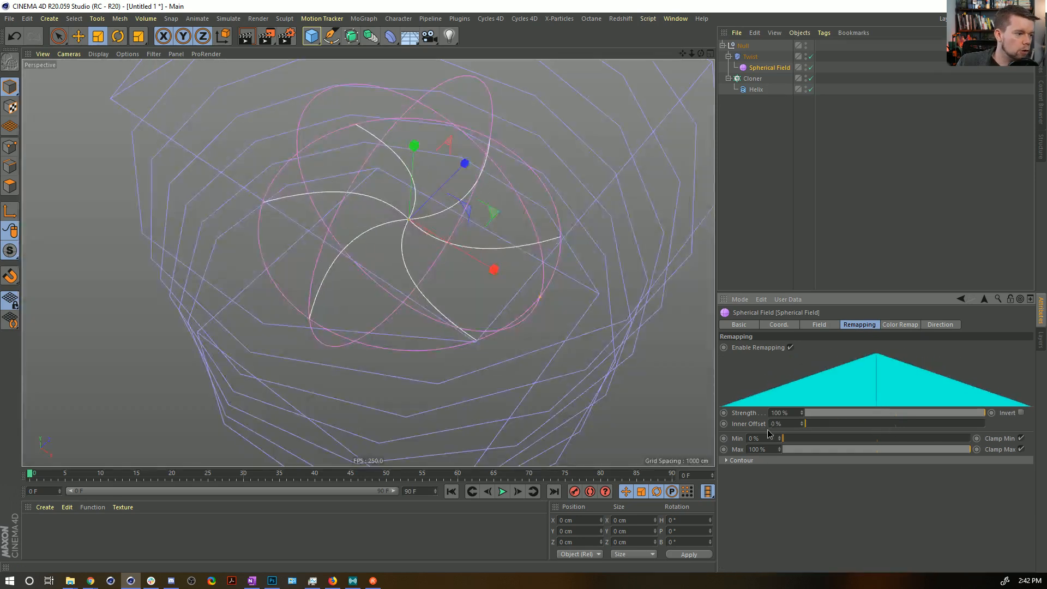
click(757, 130)
mouse_move(429, 202)
alt+mouse_down()
mouse_move(423, 161)
mouse_move(421, 207)
alt+mouse_up()
Move the Spherical Field out of the Twist directly under the Null and scale the Twist to about 1598 cm per side.
click(762, 68)
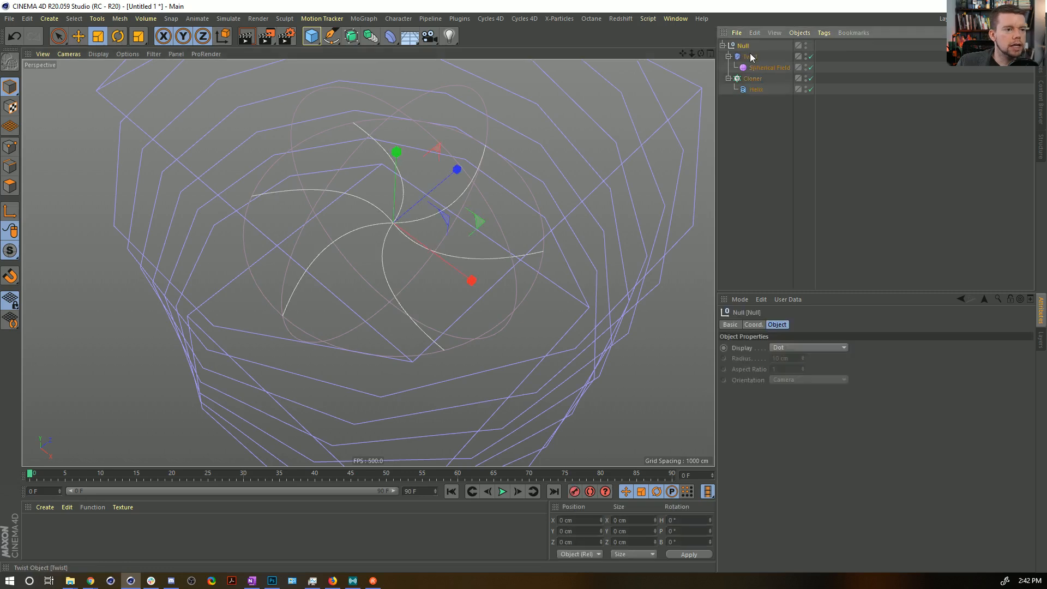
drag(758, 72, 755, 55)
key(t)
drag(547, 117, 437, 178)
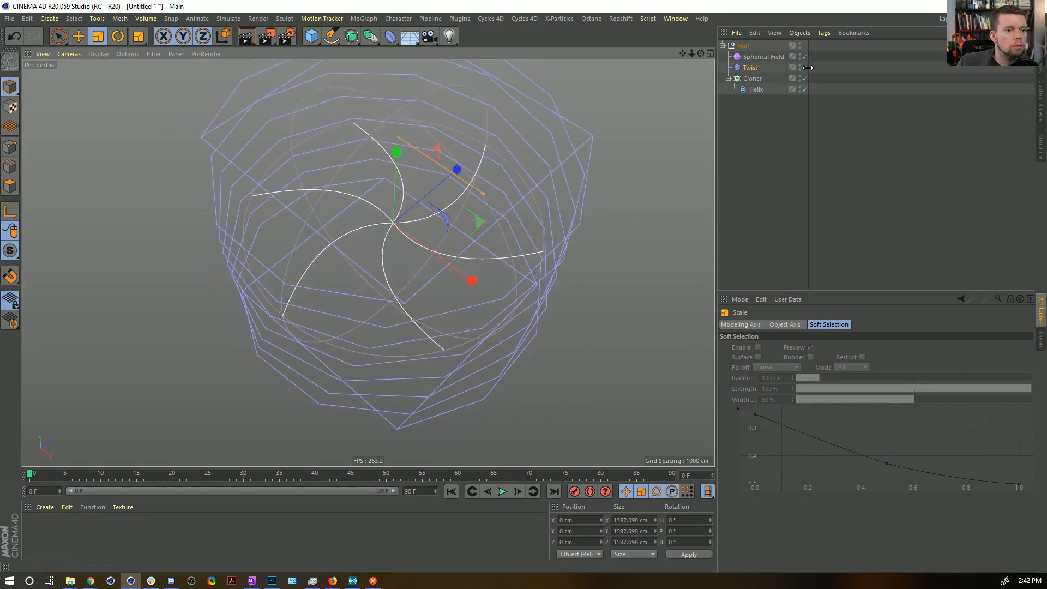
Hide the Twist's cage in the viewport and set its Angle to about 502°.
click(751, 70)
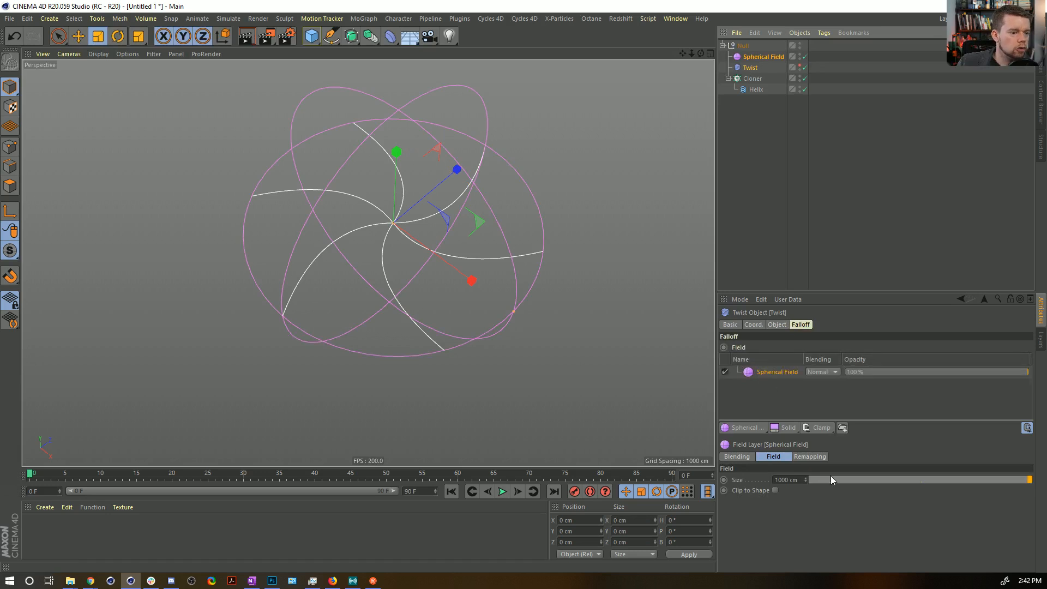
click(777, 324)
drag(784, 369, 750, 361)
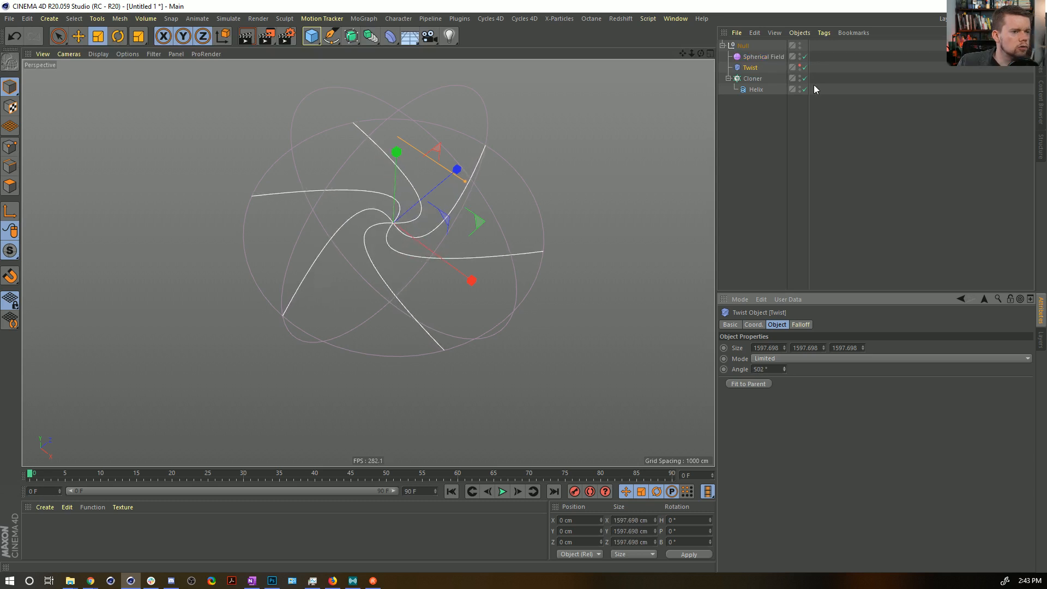
Check the Spherical Field's remapping, and try rescaling the Twist before undoing that change.
click(764, 57)
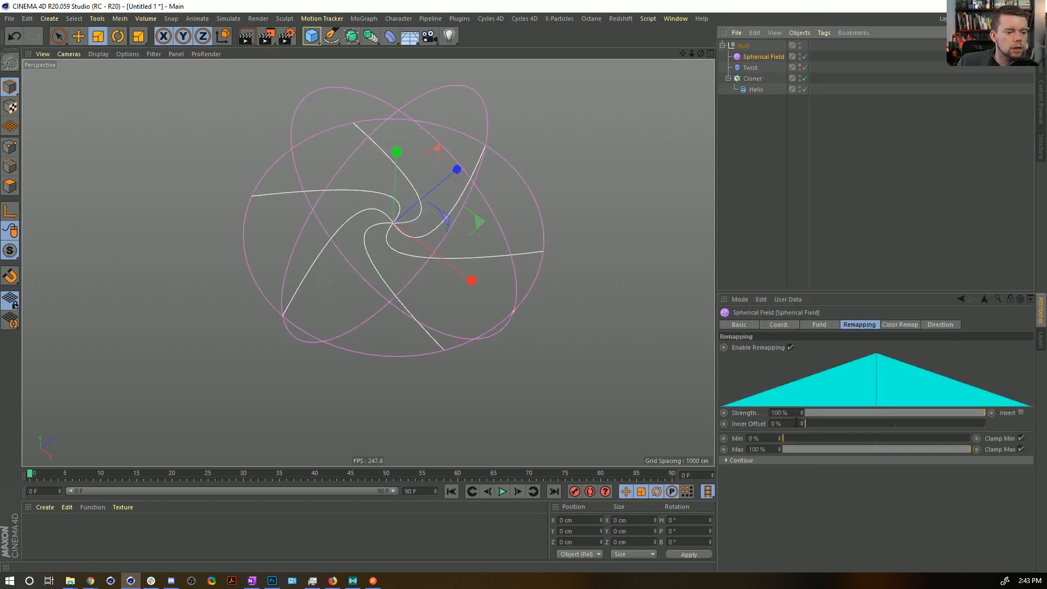
click(750, 69)
drag(334, 301, 359, 303)
key(ctrl+z)
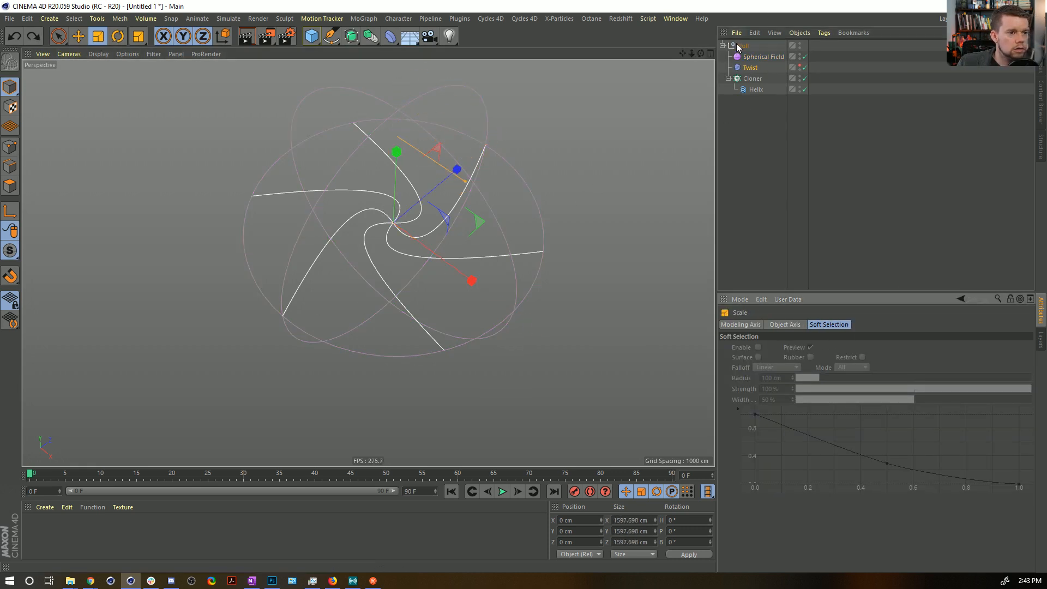
Try the Within Box mode on the Twist, and switch it to Unlimited.
click(749, 69)
click(777, 360)
click(778, 380)
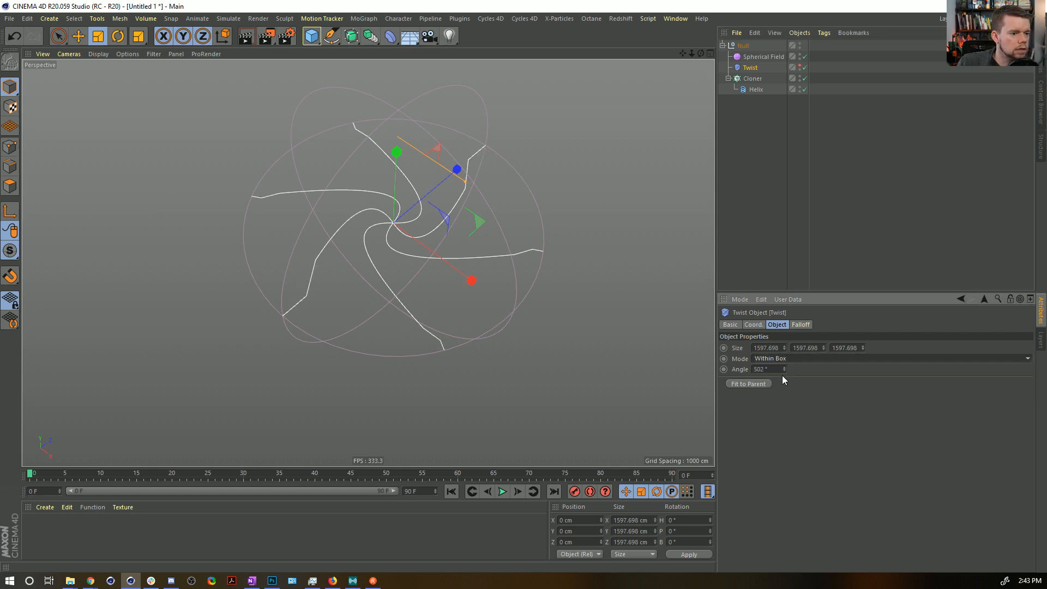
click(779, 360)
click(780, 393)
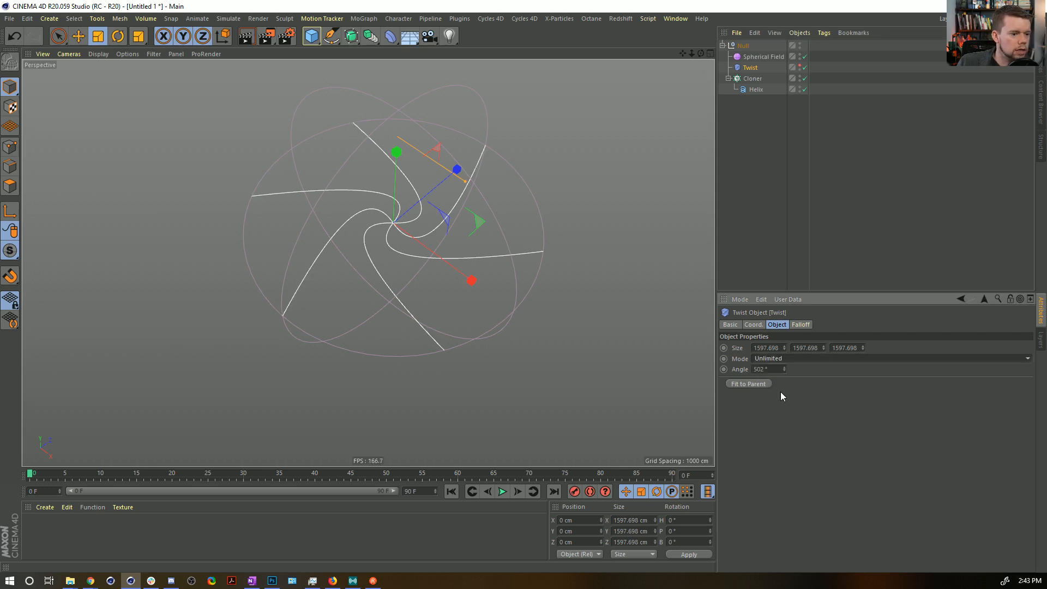
Try a different Size for the Spherical Field in the Twist's falloff and undo the change.
click(799, 325)
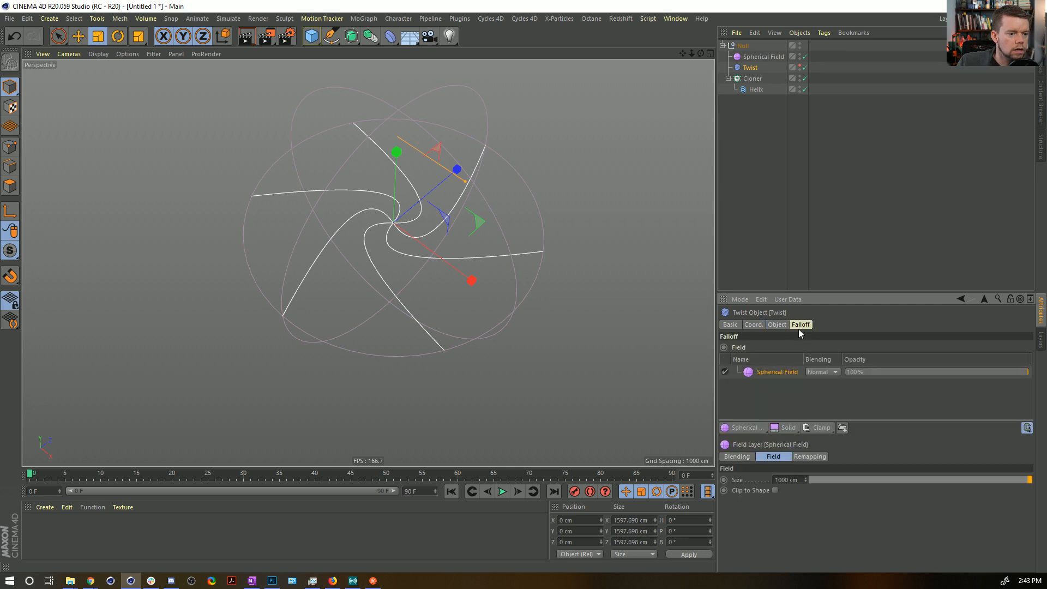
drag(833, 480, 1030, 481)
key(ctrl+z)
Delete the Twist deformer and the Spherical Field, leaving the Cloner and Helix in the Null.
alt+drag(443, 188, 457, 211)
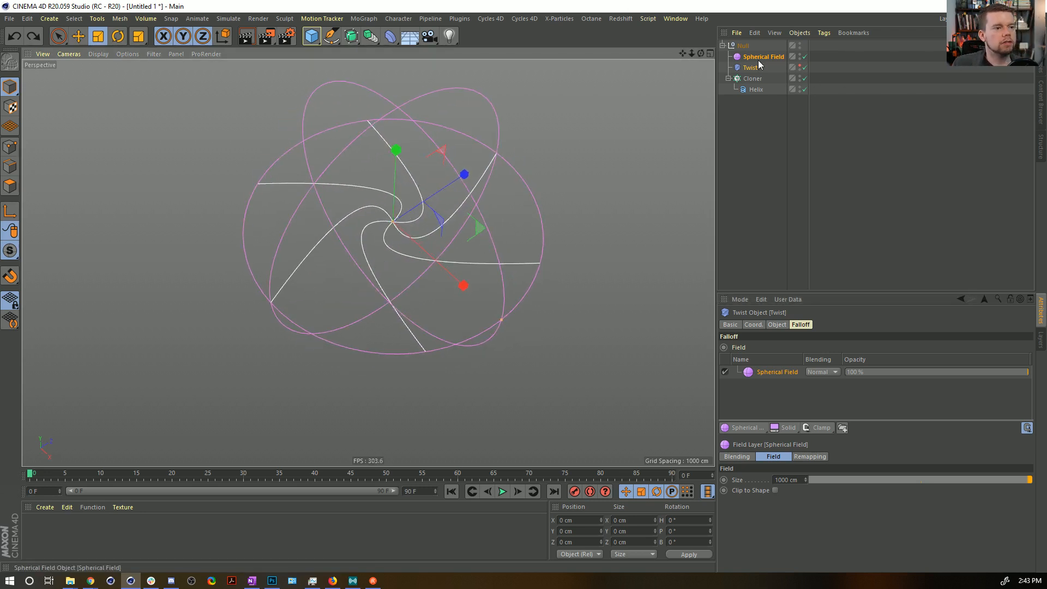
key(Delete)
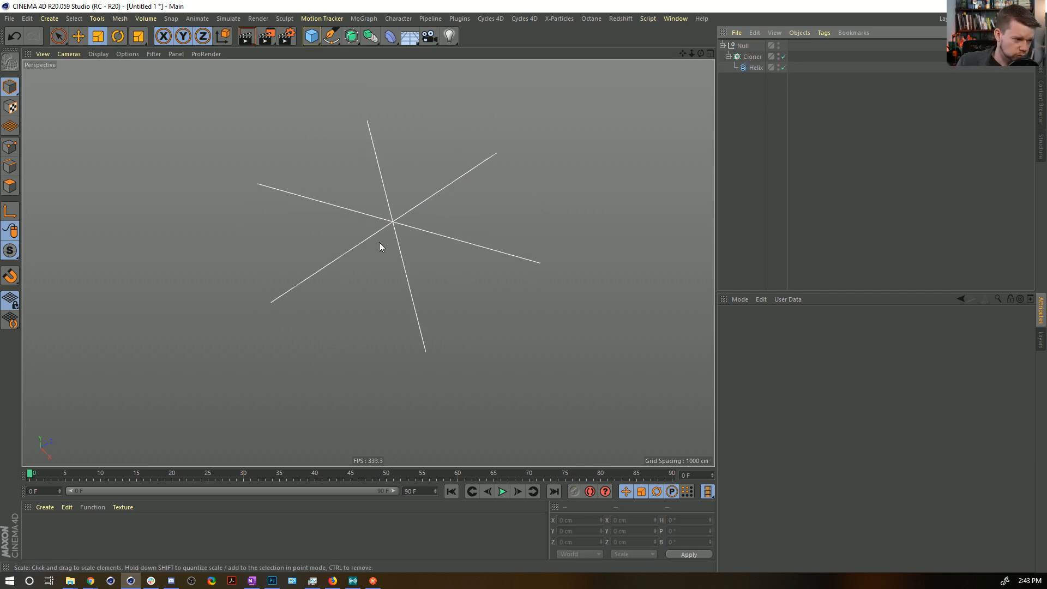
Try a larger End Radius on the Helix and undo the change.
click(758, 68)
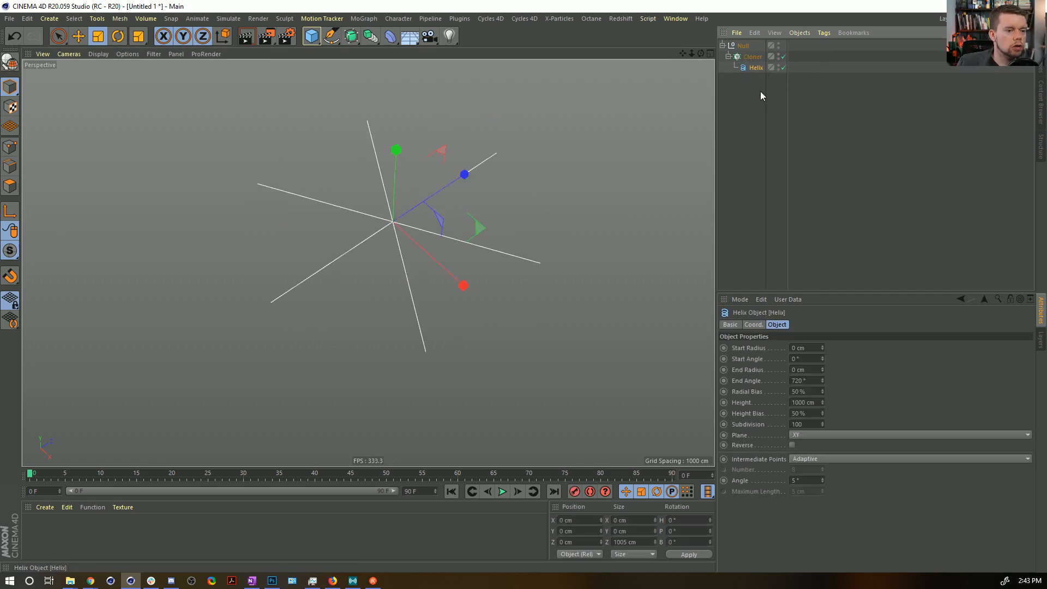
drag(821, 370, 821, 354)
key(ctrl+z)
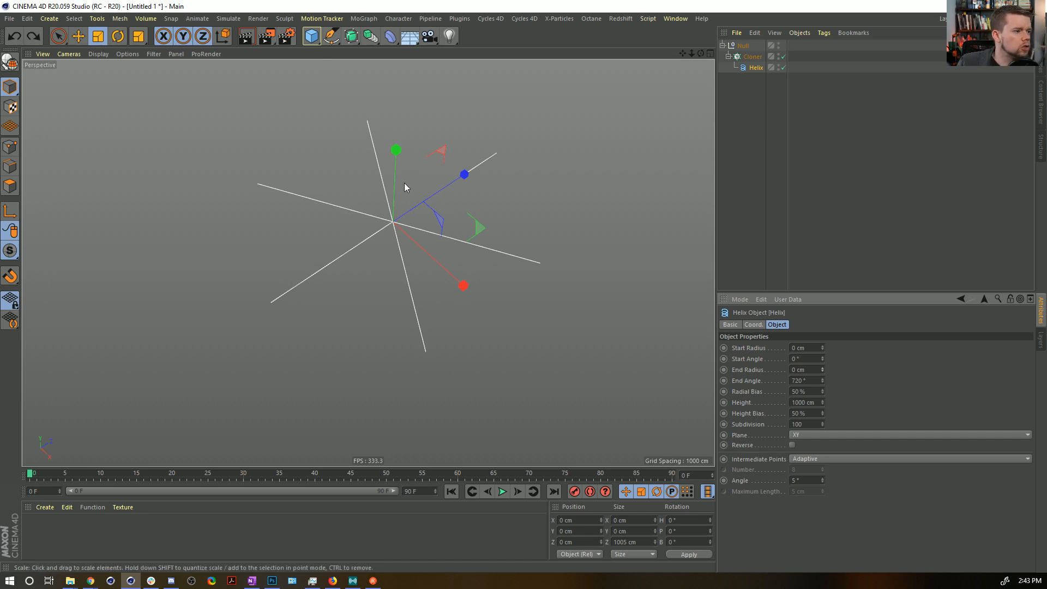
Add a Bend deformer and place it under the Helix as its child.
alt+drag(404, 178, 399, 171)
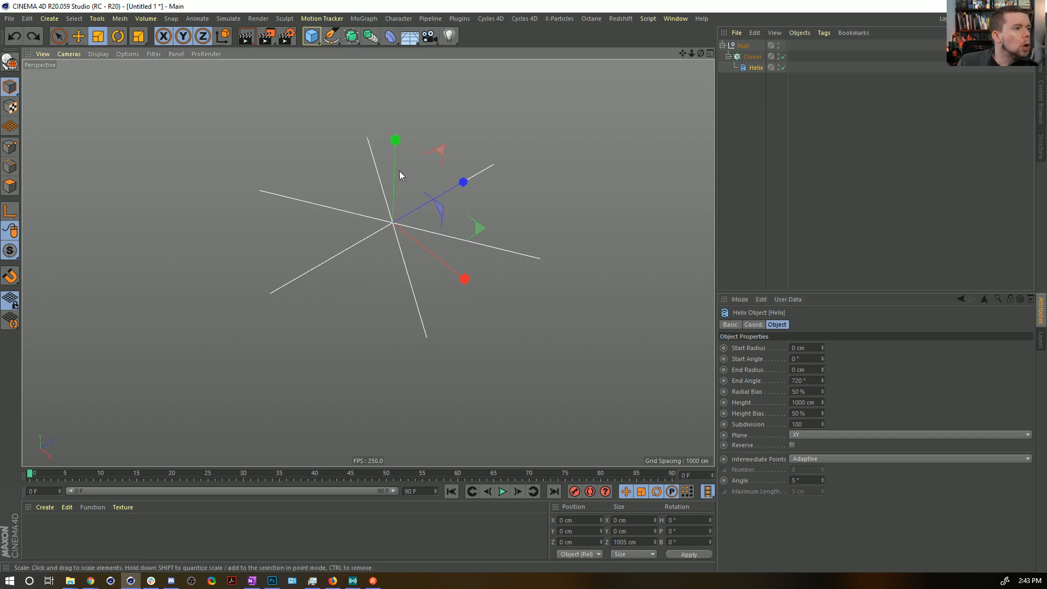
click(390, 40)
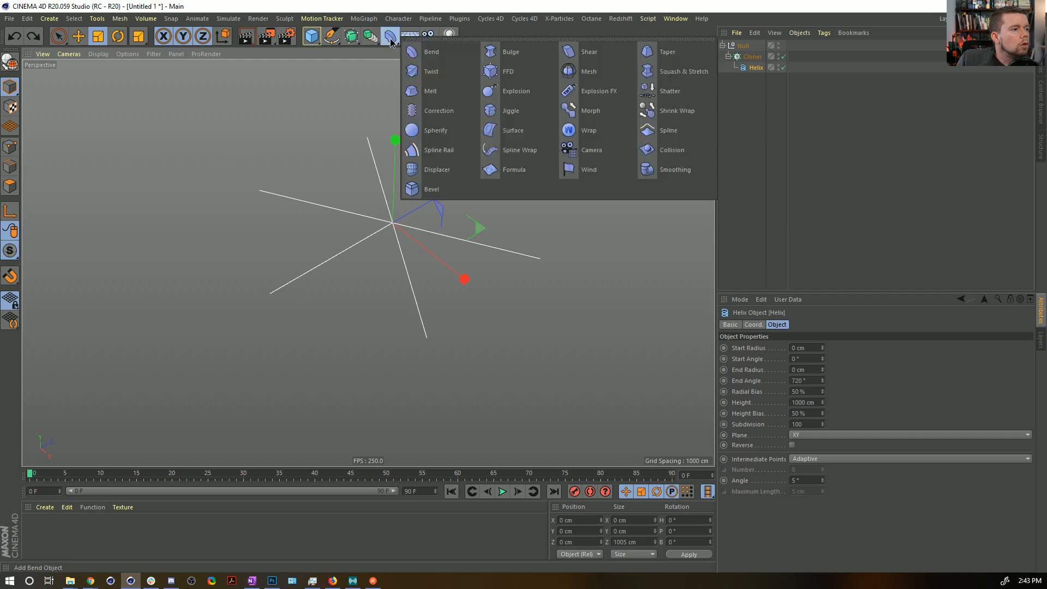
click(418, 51)
drag(745, 45, 831, 74)
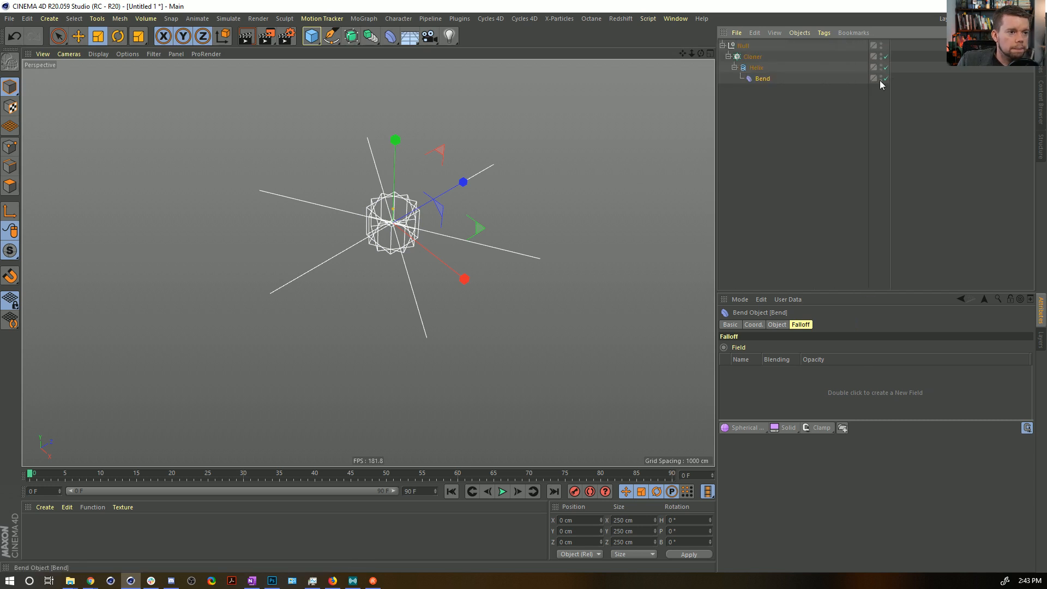
Disable the Cloner and rotate the Bend deformer to a pitch of 90° so it follows the Helix line.
click(886, 56)
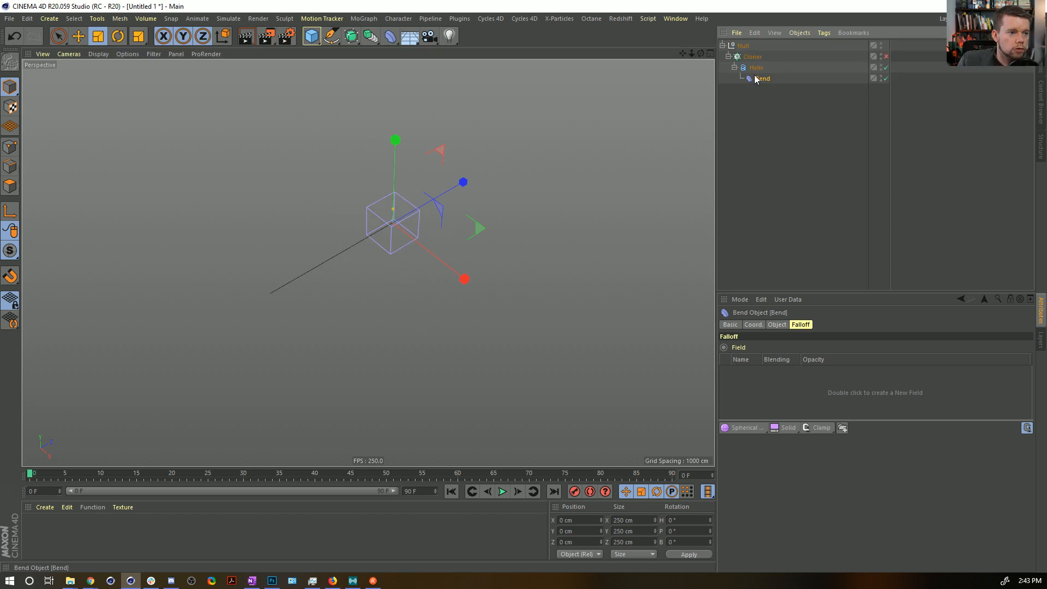
key(r)
drag(360, 211, 343, 296)
click(756, 80)
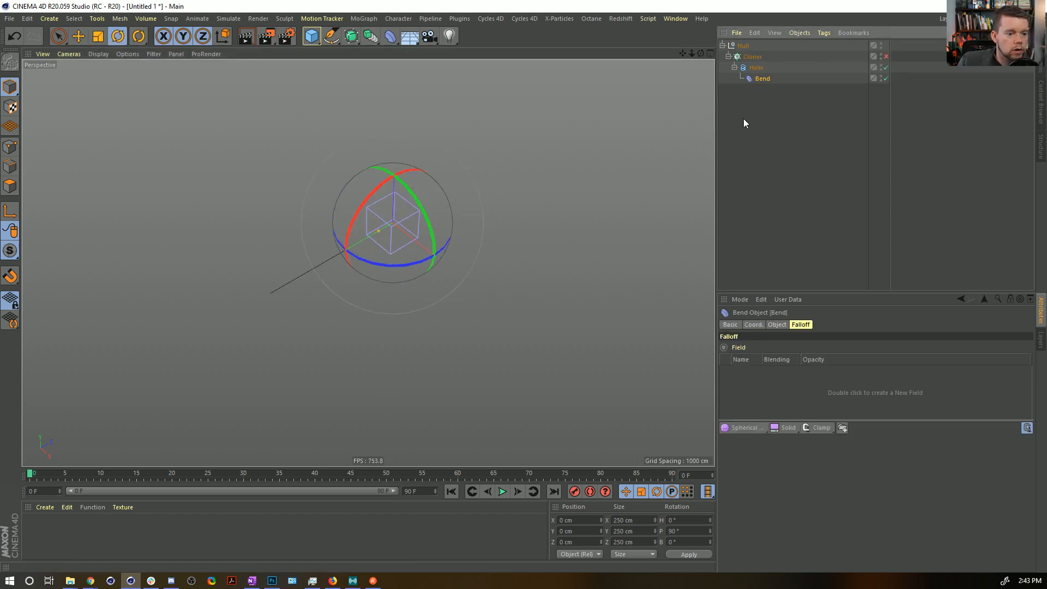
Fit the Bend to its parent, set its Strength to 93°, and re-enable the Cloner.
click(777, 325)
click(748, 404)
drag(821, 370, 822, 368)
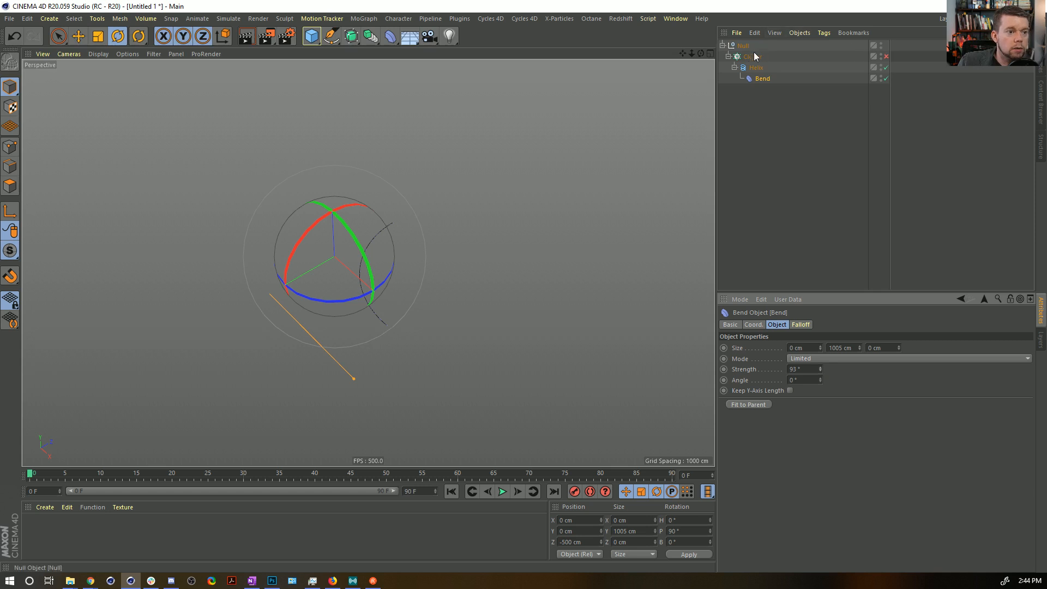
click(886, 56)
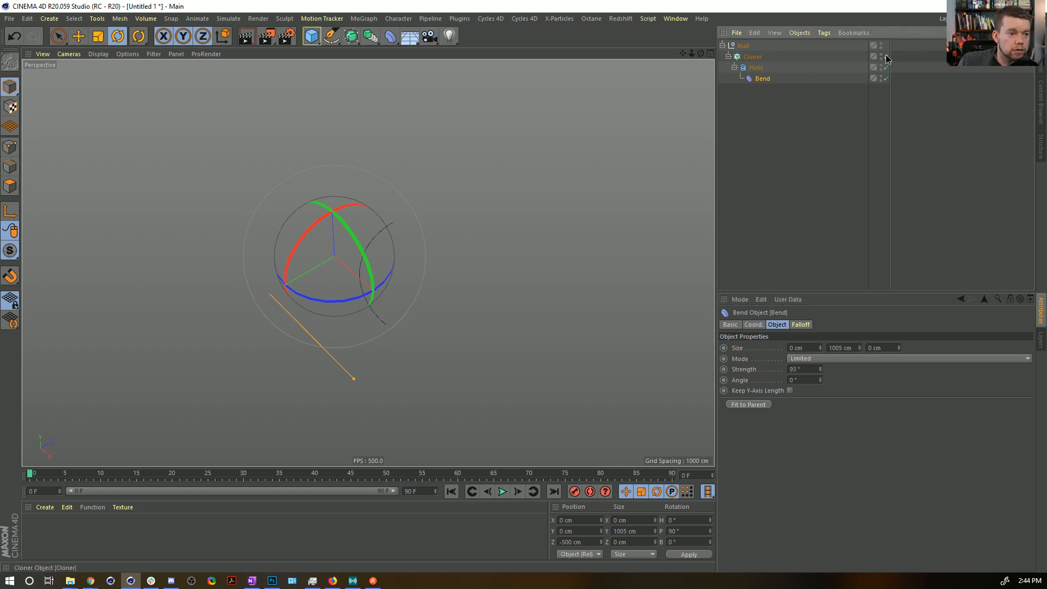
click(800, 111)
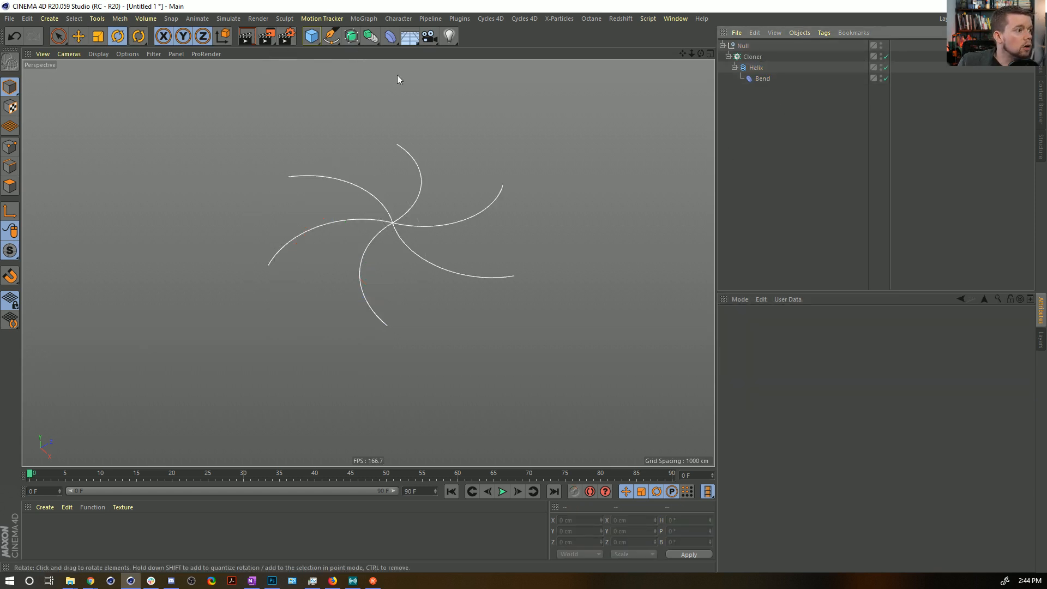
Add an omni Light to the scene and set its Visible Light to Volumetric.
click(449, 36)
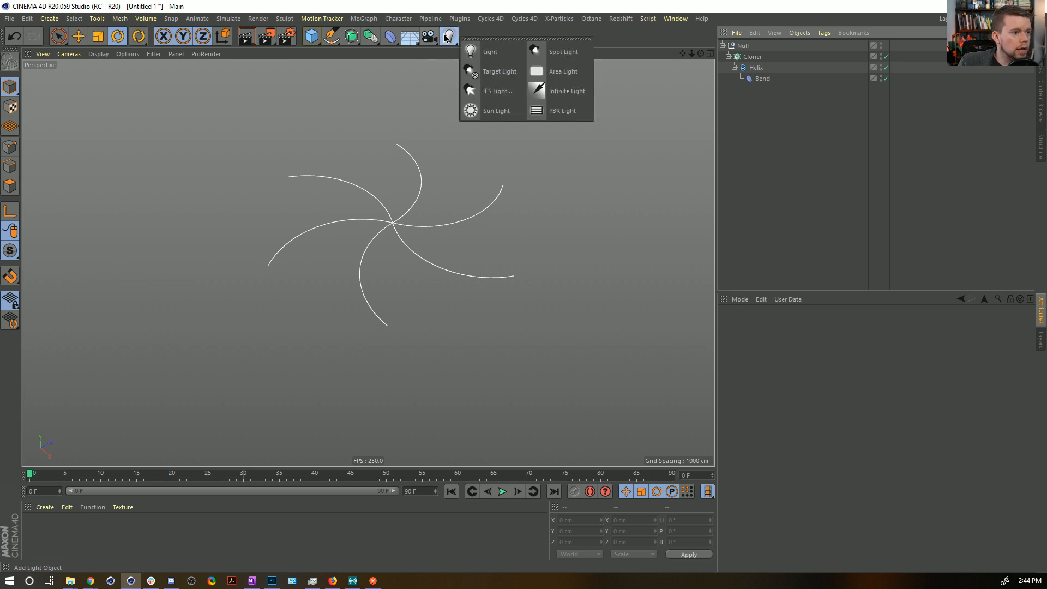
click(498, 52)
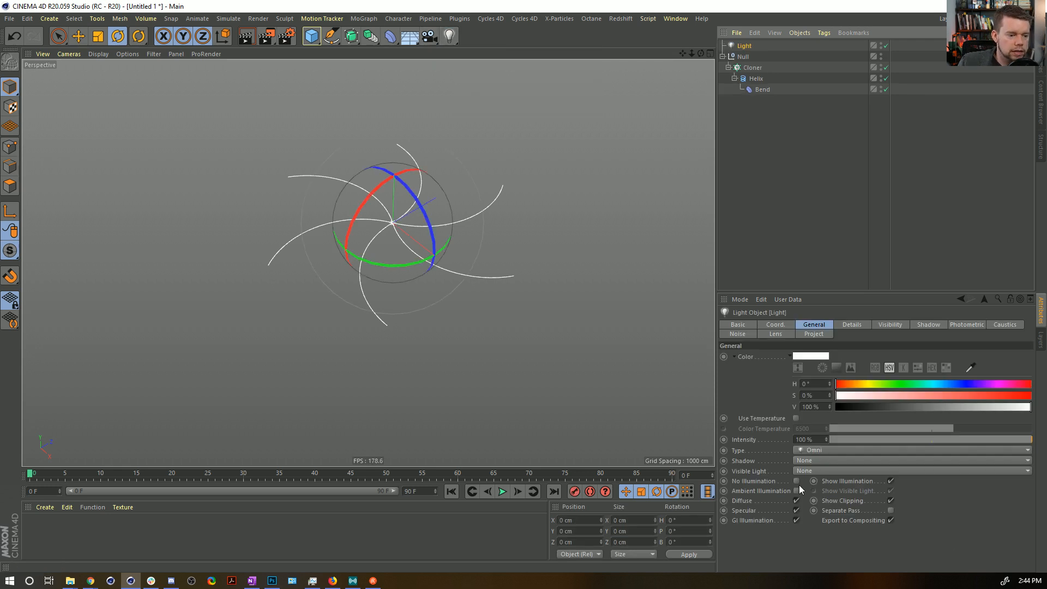
click(804, 470)
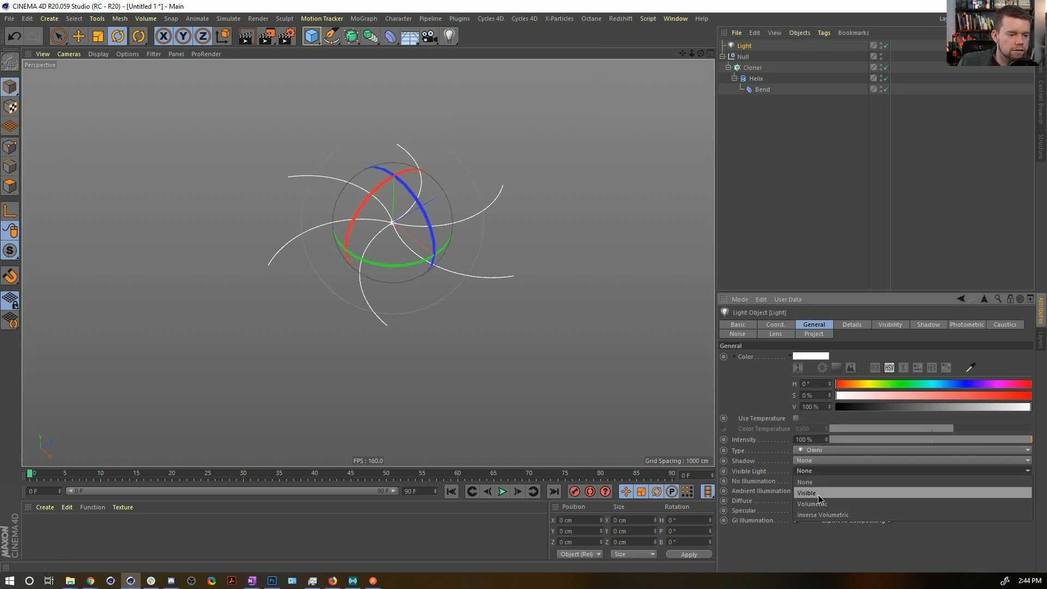
click(818, 493)
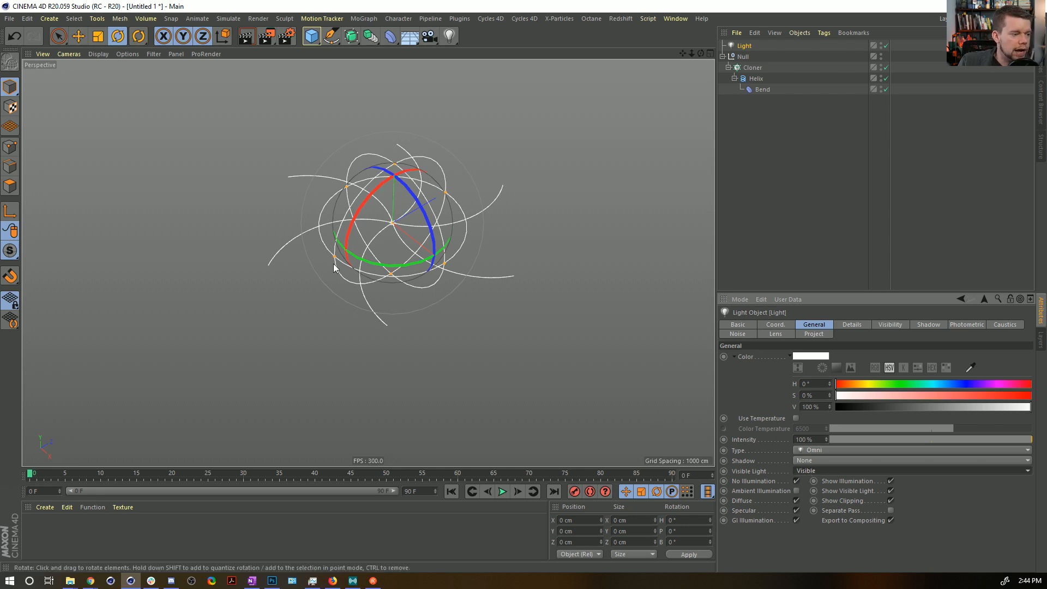
click(816, 473)
click(806, 506)
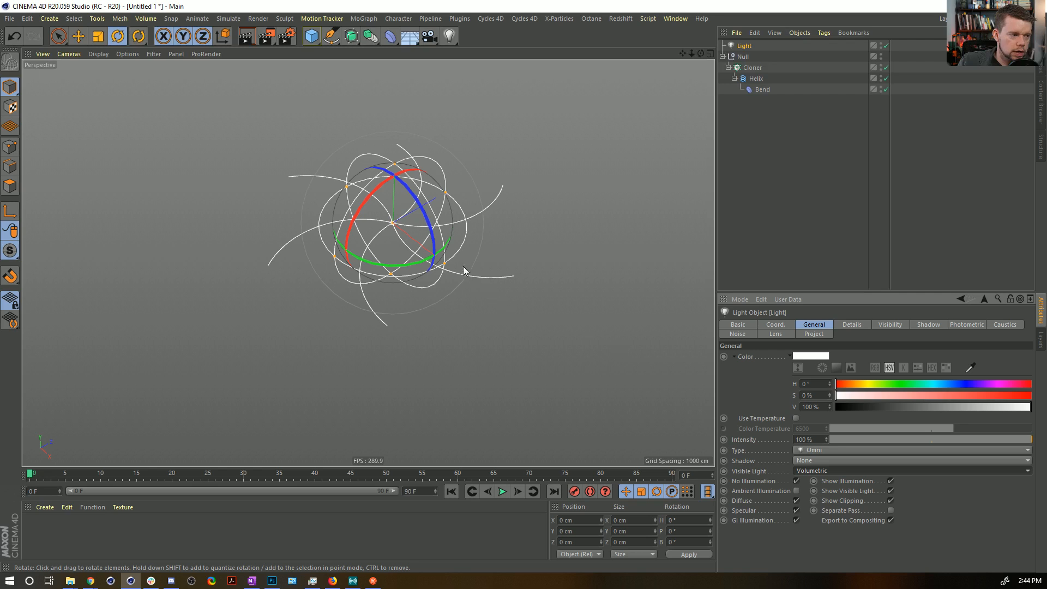
Set the light's visibility Outer Distance to 1000 cm.
click(884, 323)
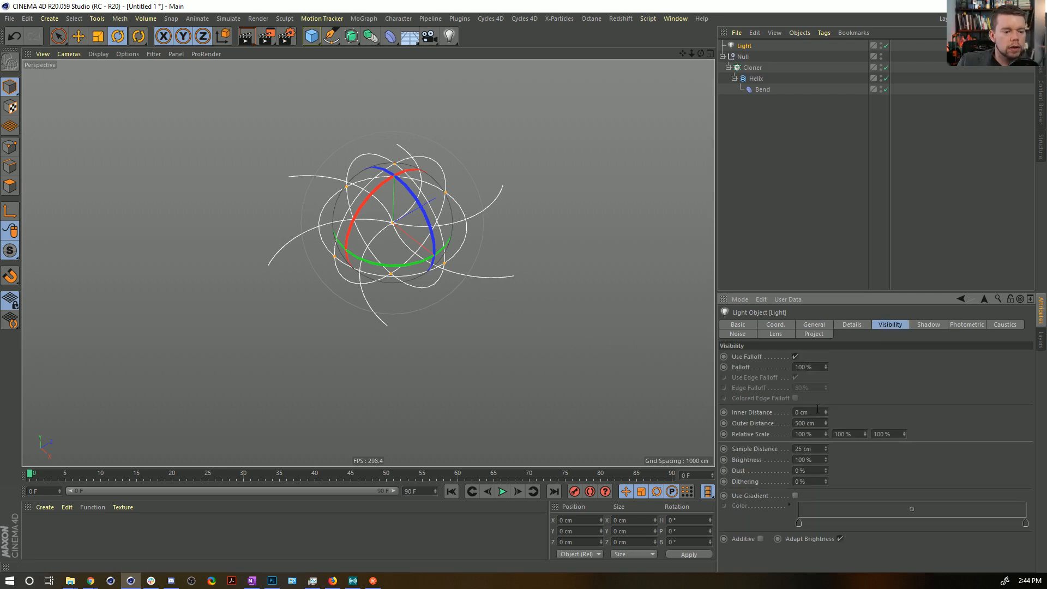
key(Return)
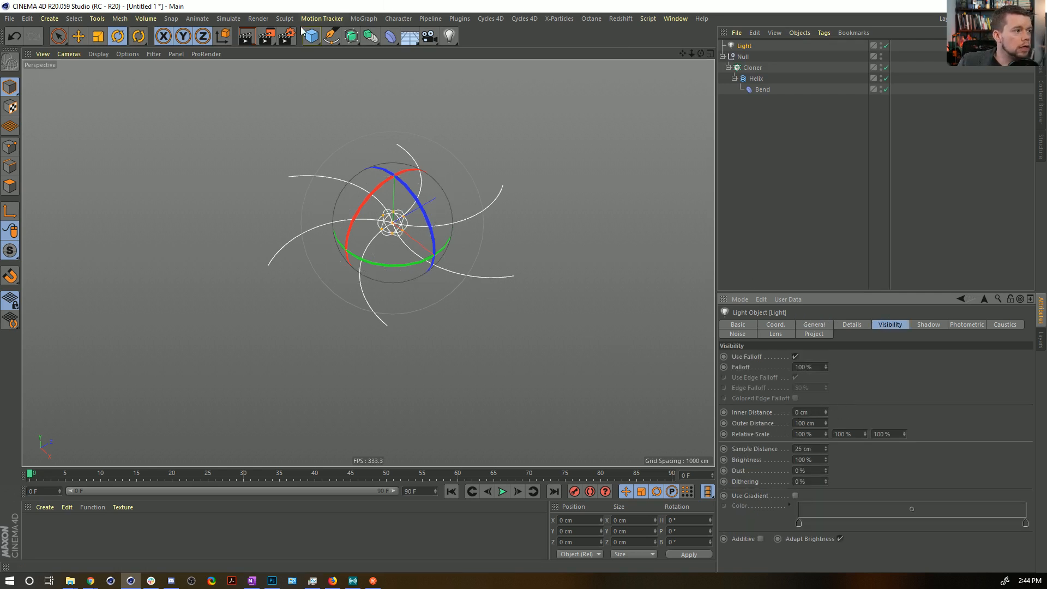
click(366, 20)
mouse_move(473, 19)
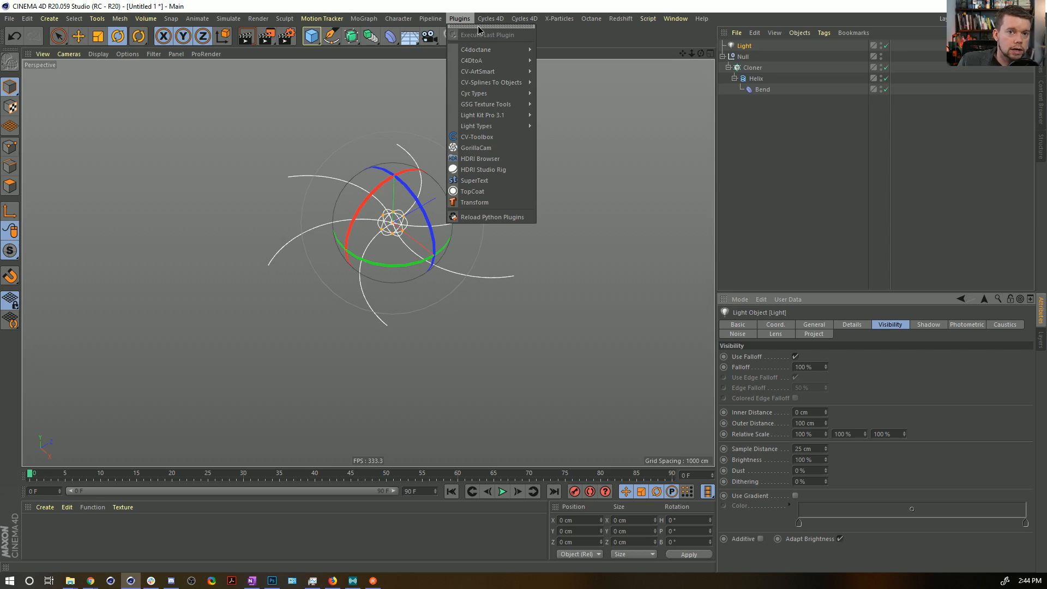
click(502, 11)
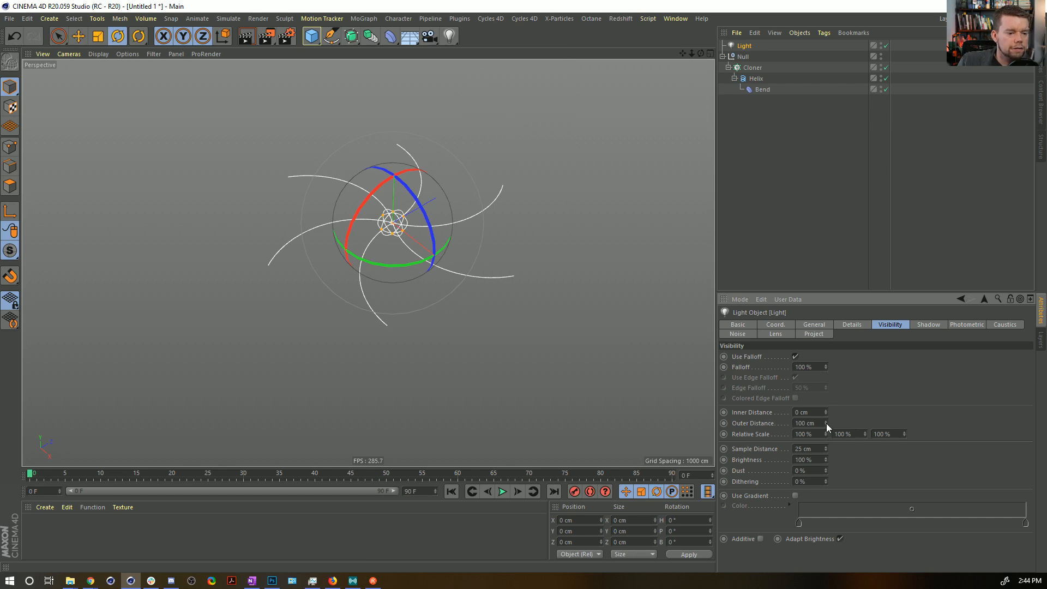
text(0)
key(Return)
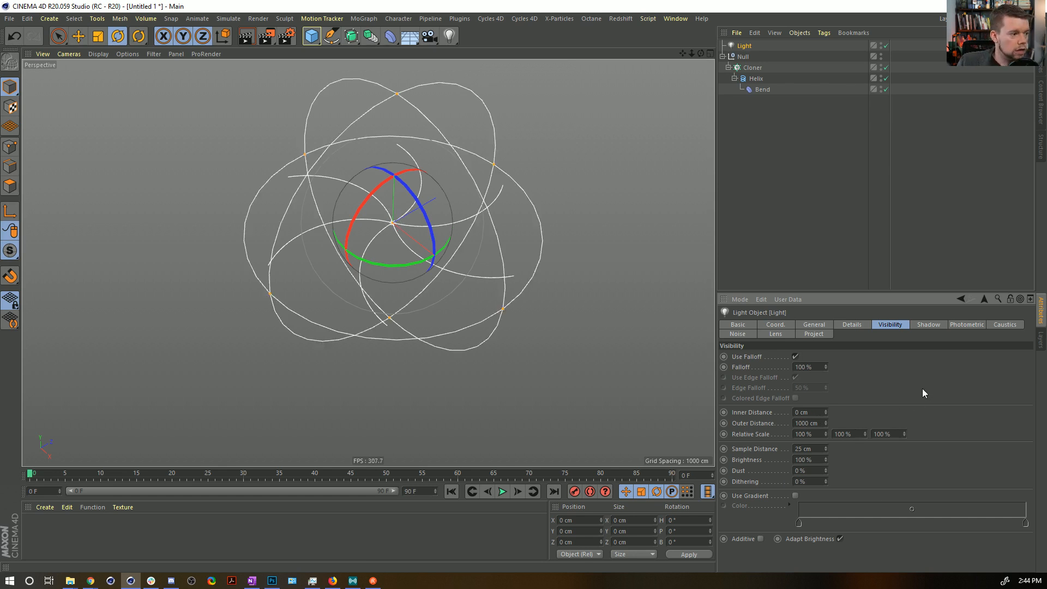
Flatten the light by setting its vertical Relative Scale to 10%, and render a preview of the glow.
click(861, 434)
text(1)
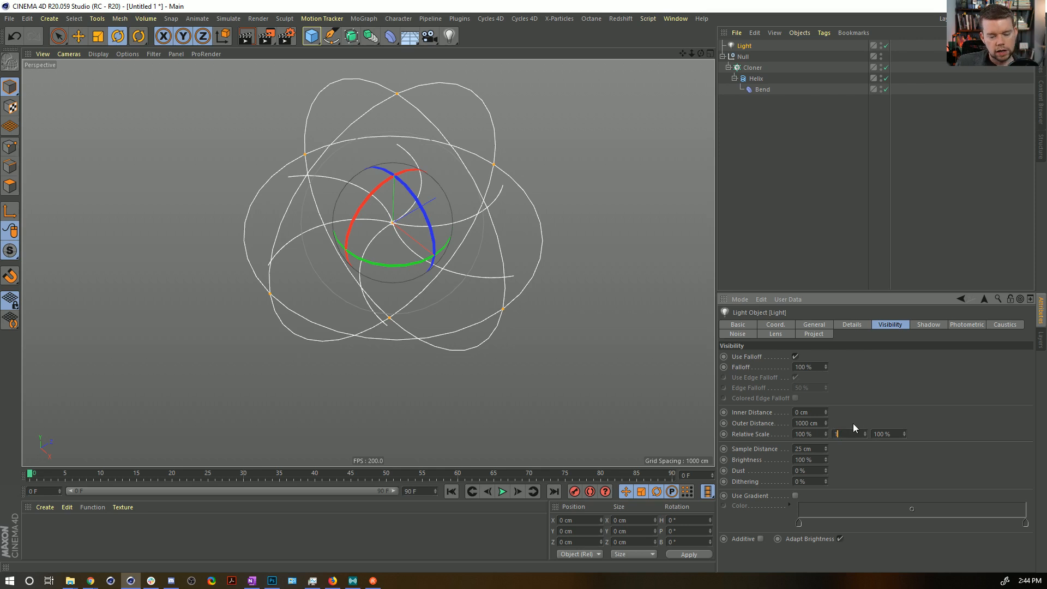
text(0)
key(Return)
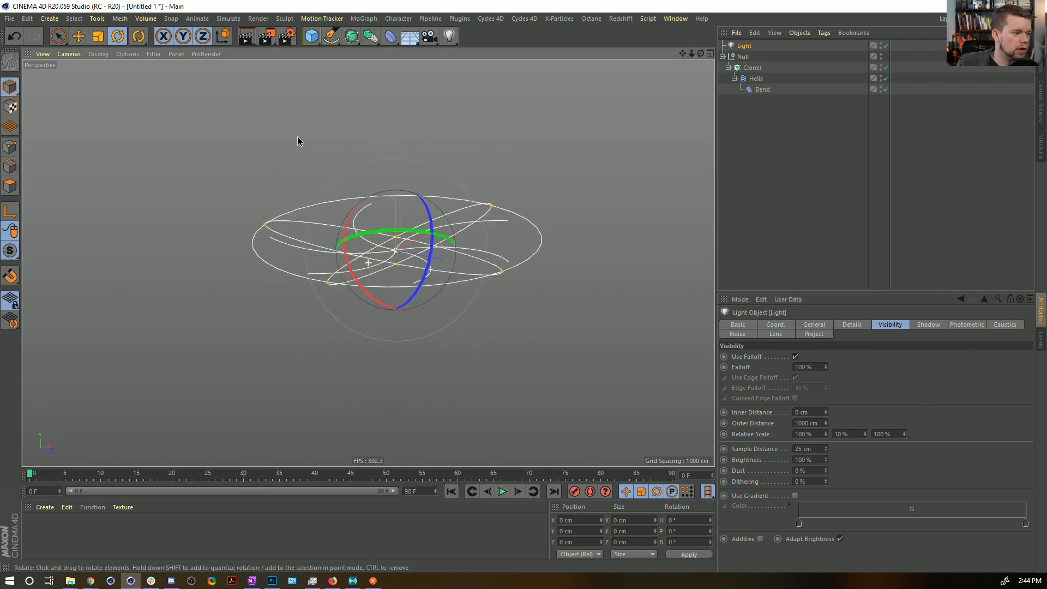
alt+drag(315, 208, 305, 245)
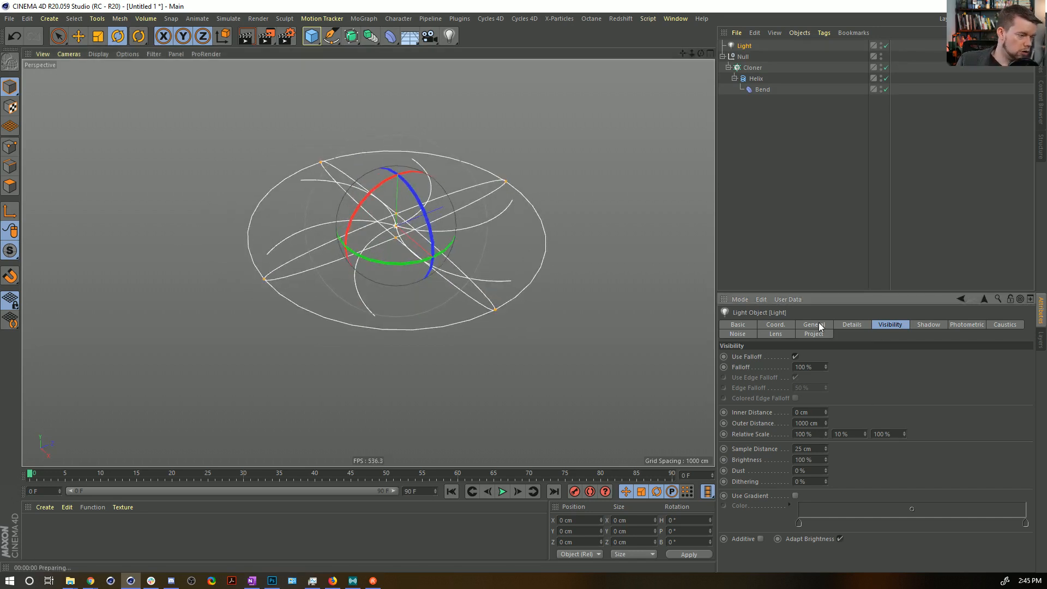
key(ctrl+r)
Raise the light's Intensity to 200% and render the view again to check the glow.
click(850, 324)
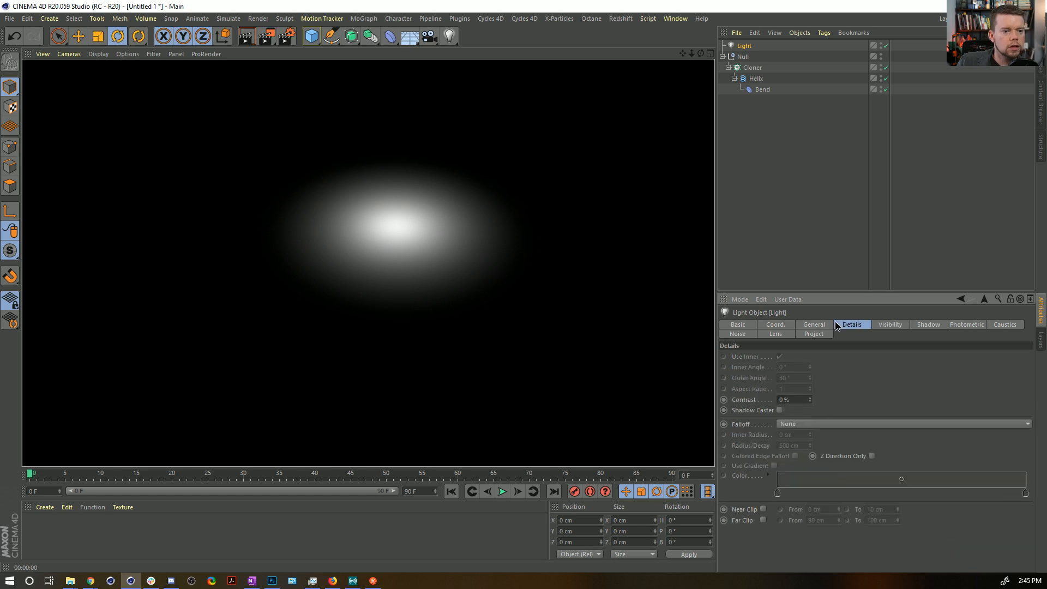
click(822, 326)
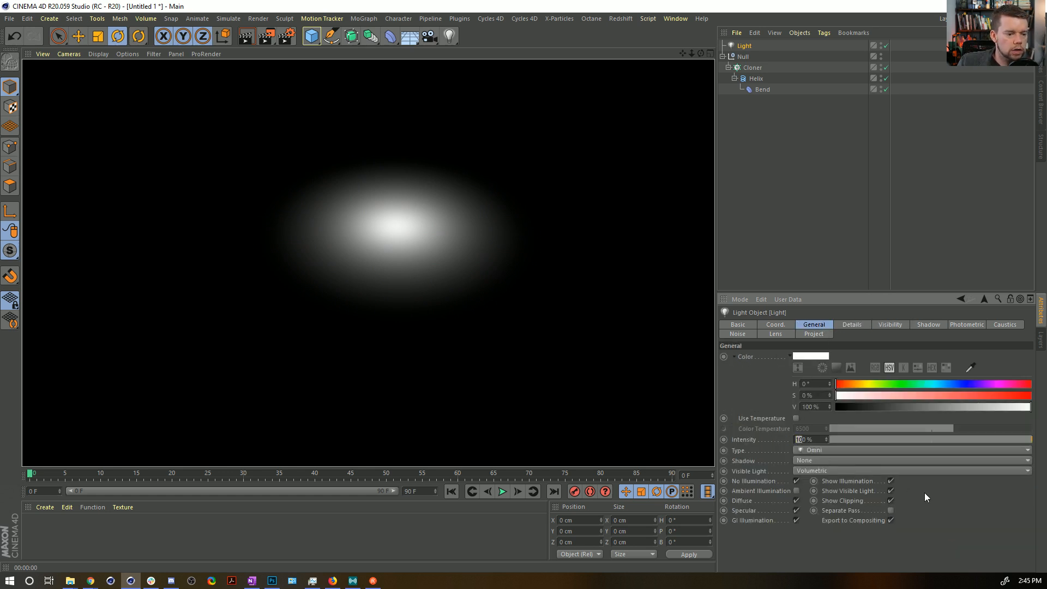
text(2)
key(Return)
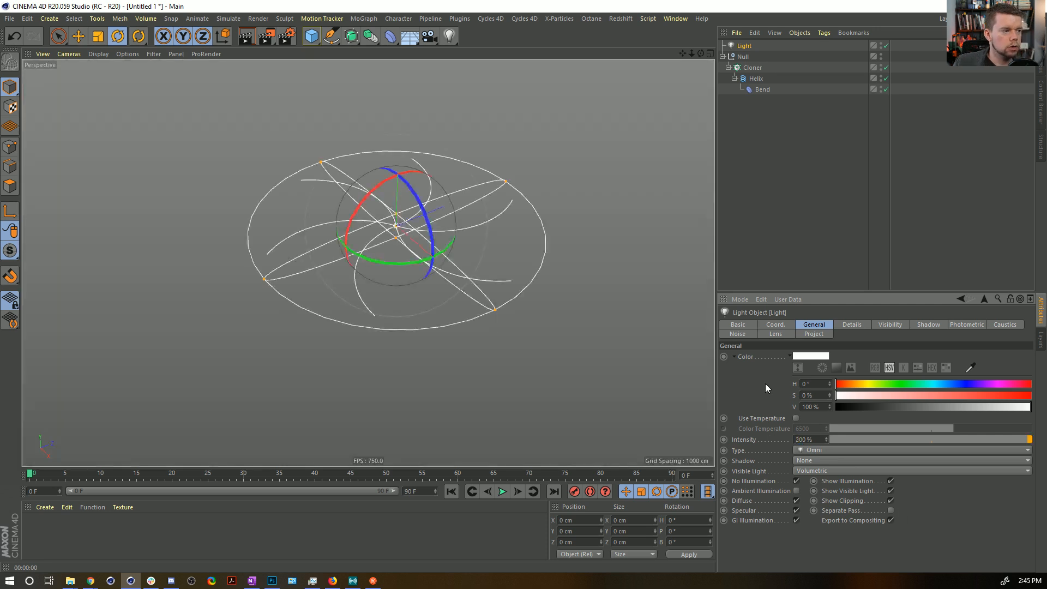
key(ctrl+r)
scroll(428, 227, up, 4)
alt+drag(469, 220, 462, 231)
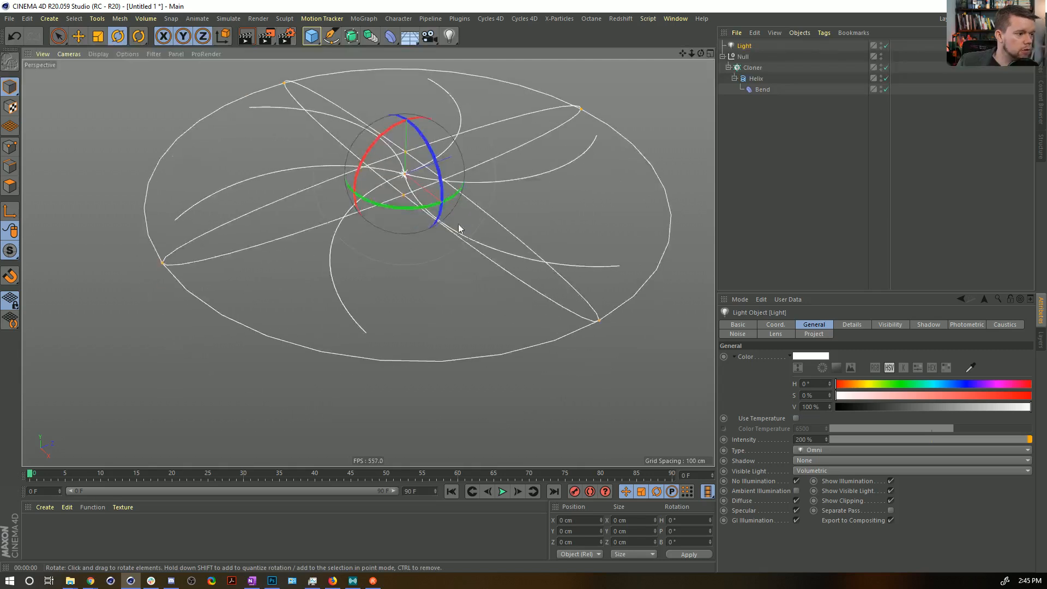
Create a new material and assign it to the Light.
double_click(41, 538)
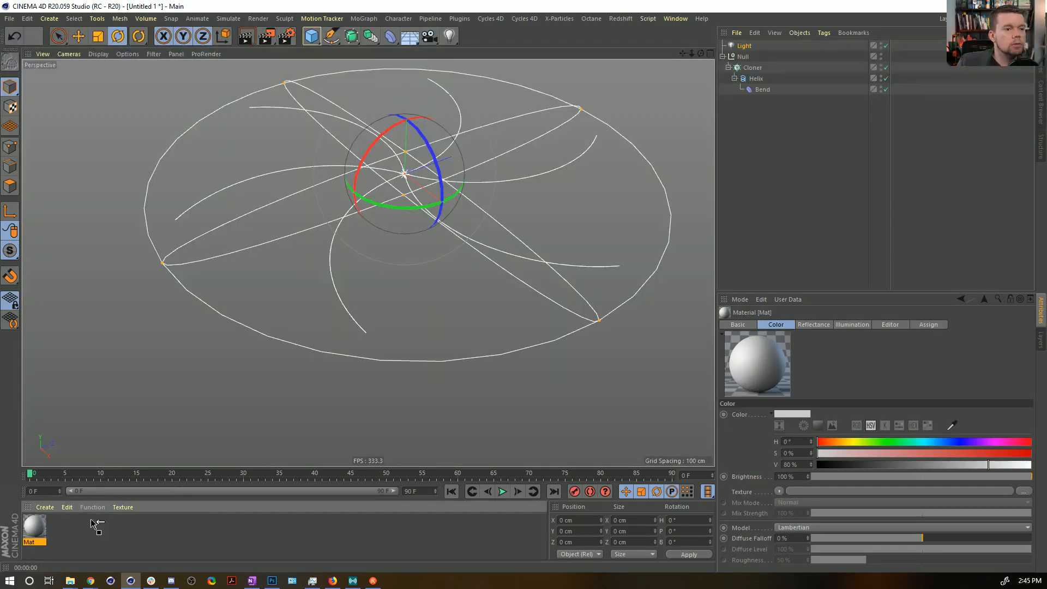
drag(751, 75, 749, 47)
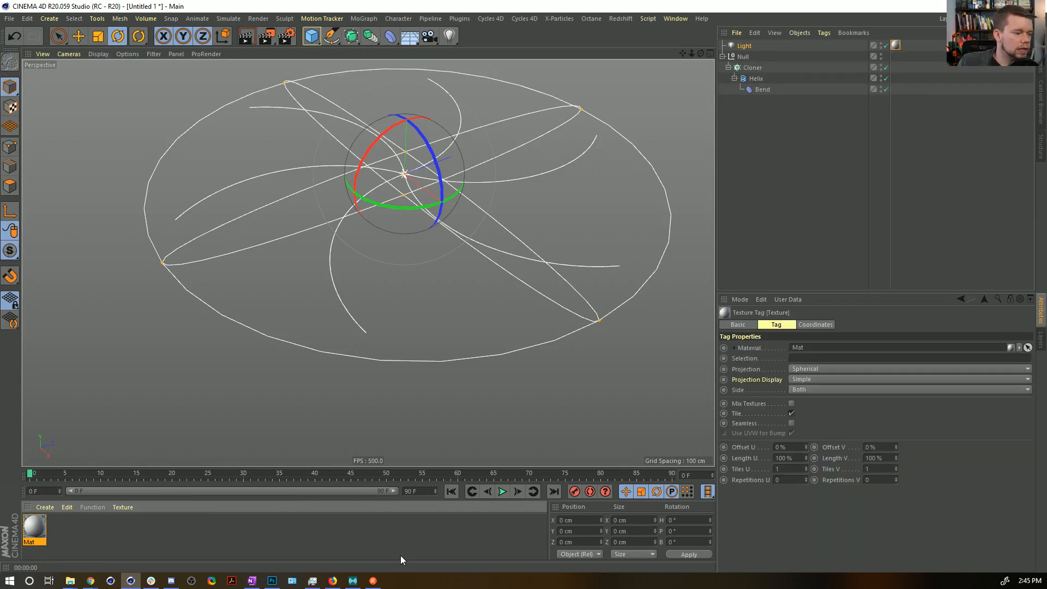
Edit the light's material so only Transparency is enabled, with Color and Reflectance turned off.
click(30, 525)
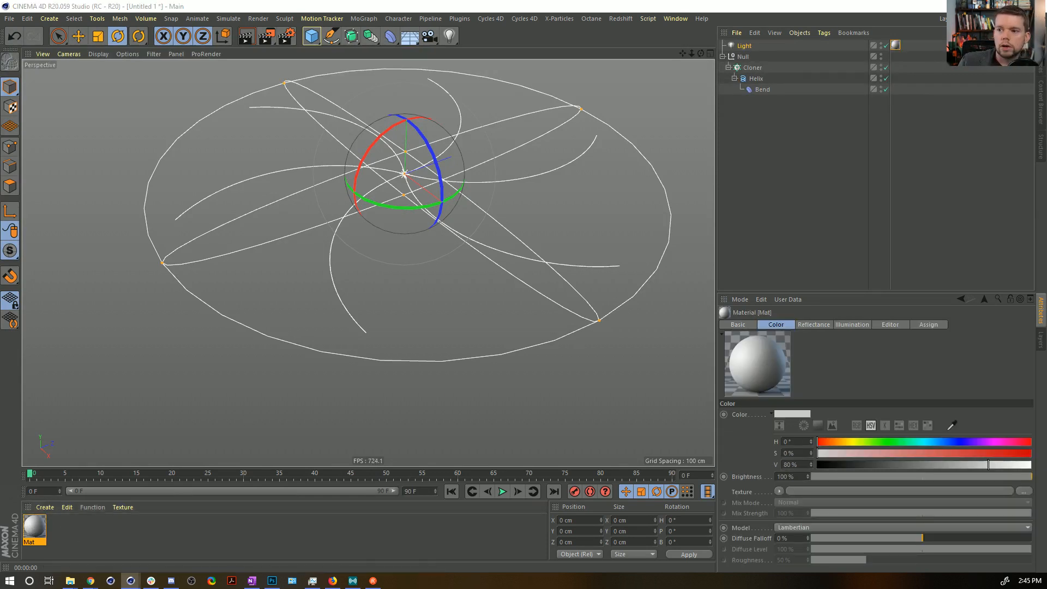
drag(587, 91, 598, 66)
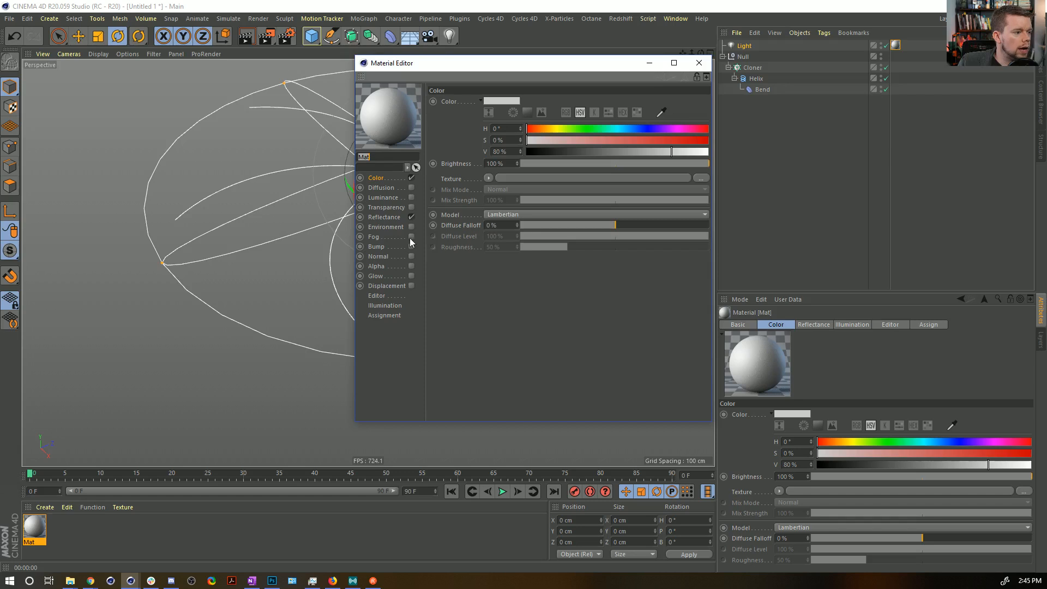
click(412, 208)
click(411, 177)
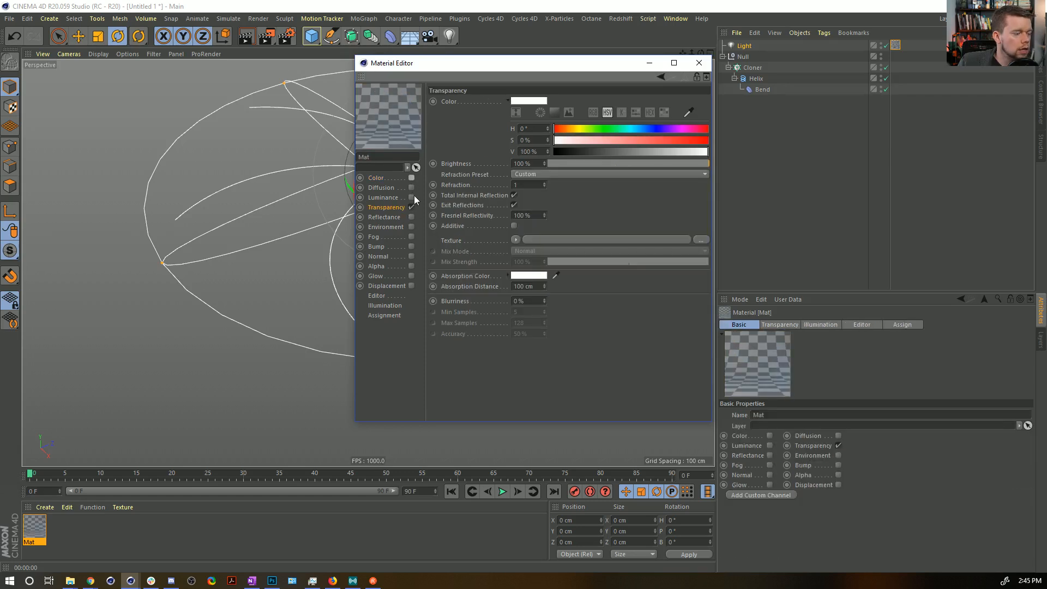
drag(501, 63, 710, 127)
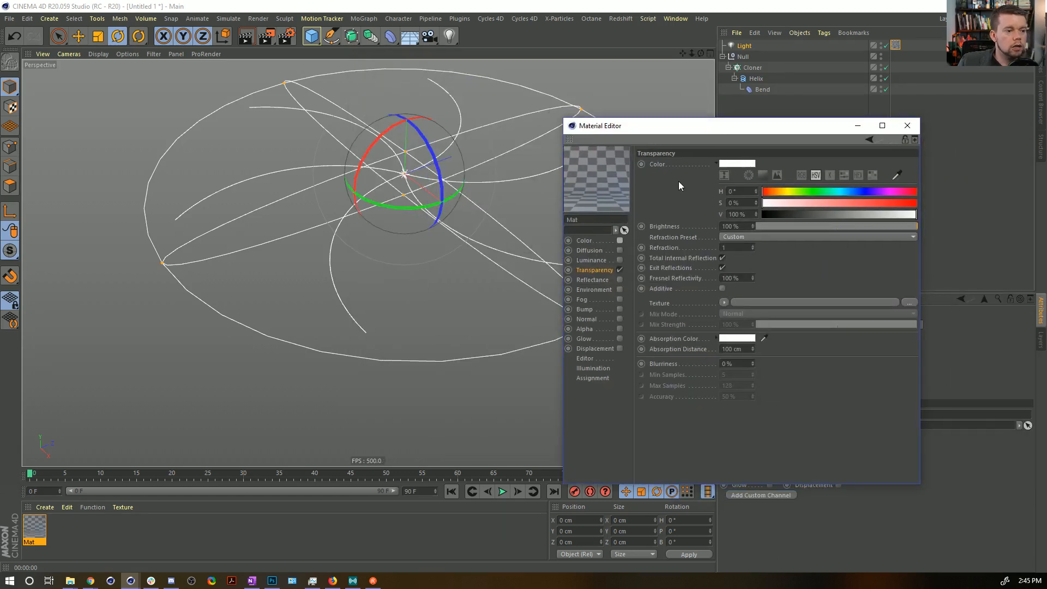
Load a Noise shader into the material's Transparency texture and inspect its shader properties.
click(725, 302)
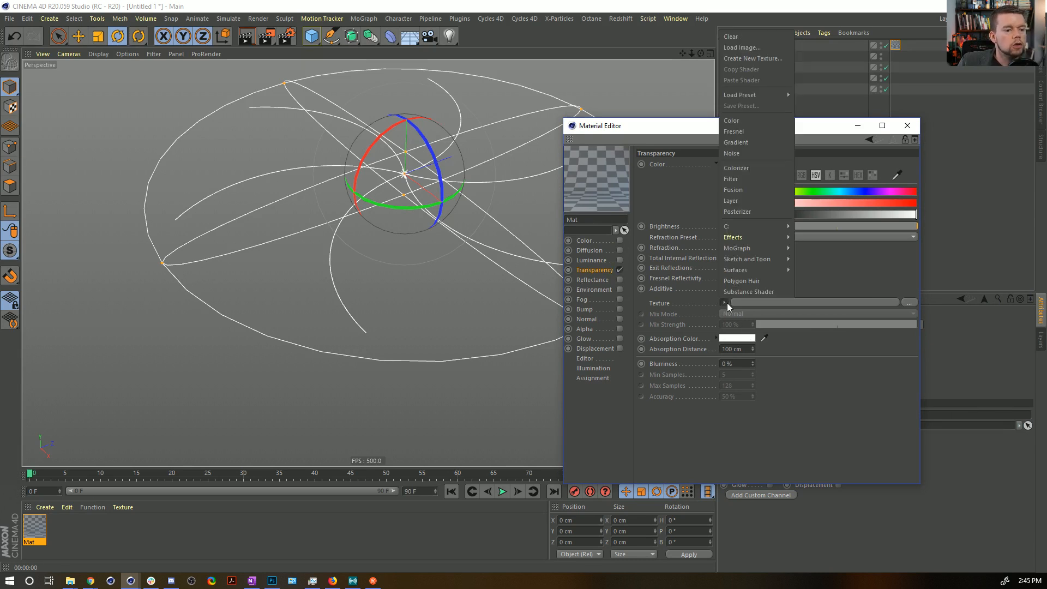
click(742, 155)
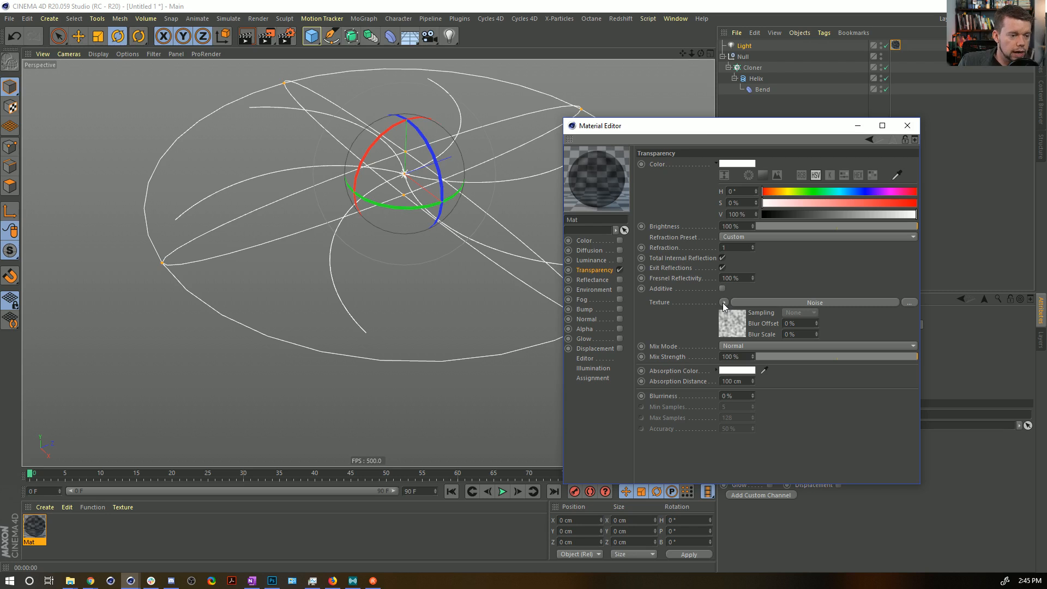
click(731, 331)
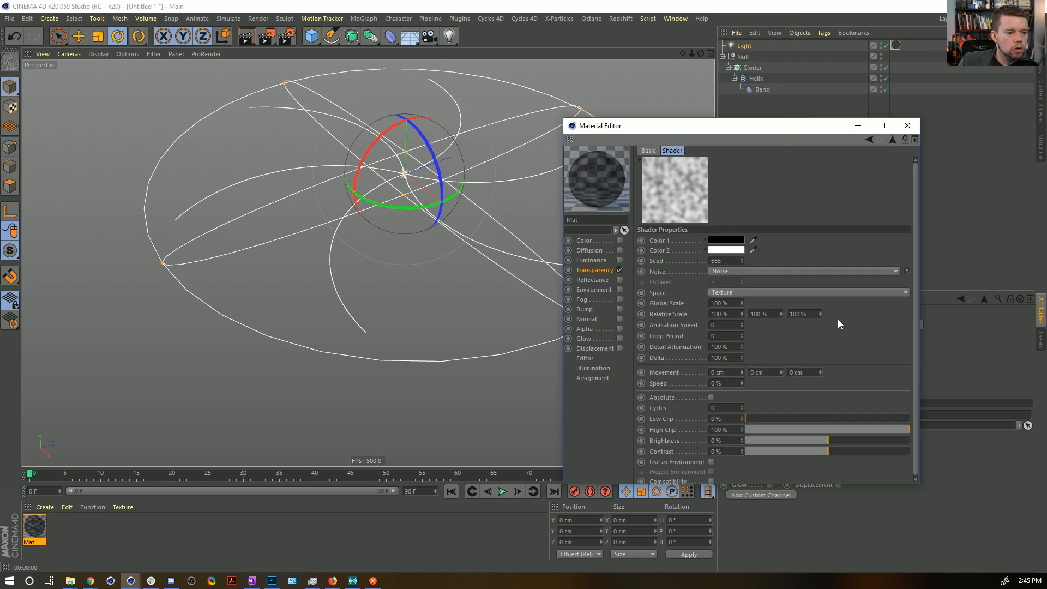
click(891, 139)
Wrap the Transparency texture's Noise in a Colorizer shader and make its gradient black at both ends.
click(725, 303)
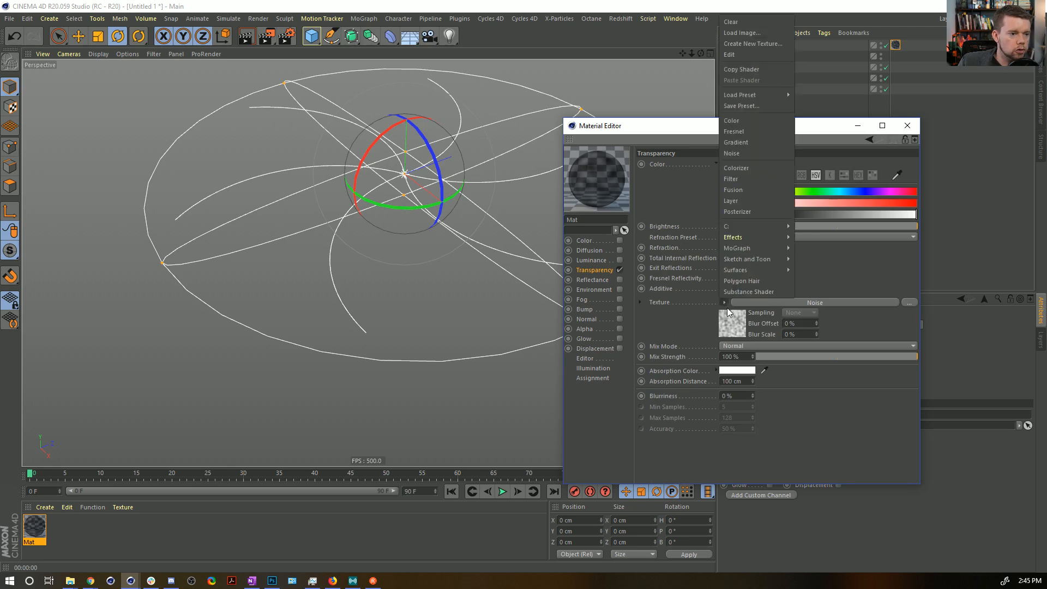
click(736, 168)
click(732, 330)
drag(800, 322, 857, 362)
click(911, 323)
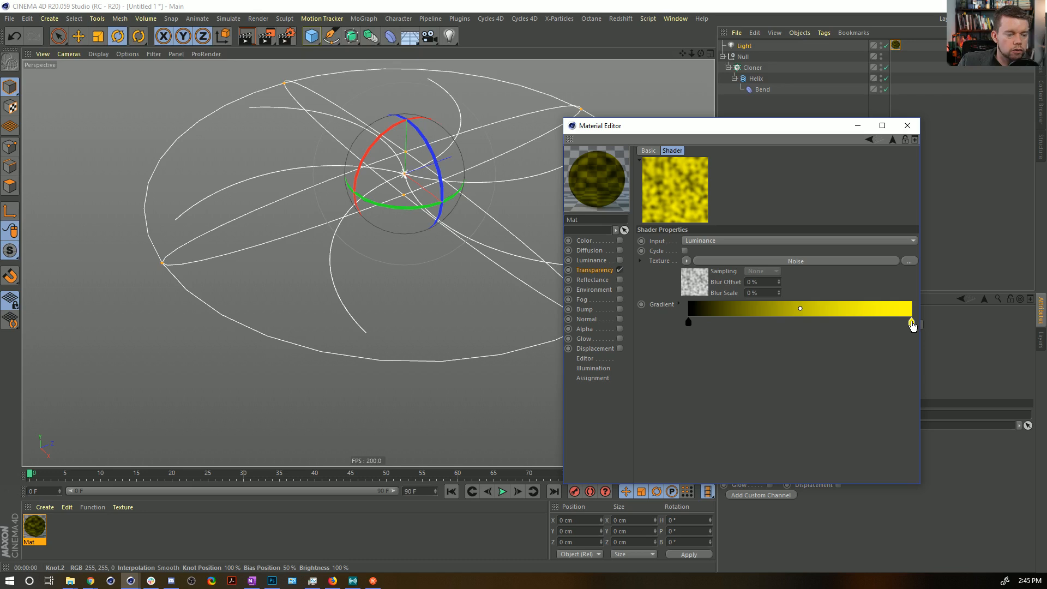
drag(911, 322, 907, 362)
click(911, 322)
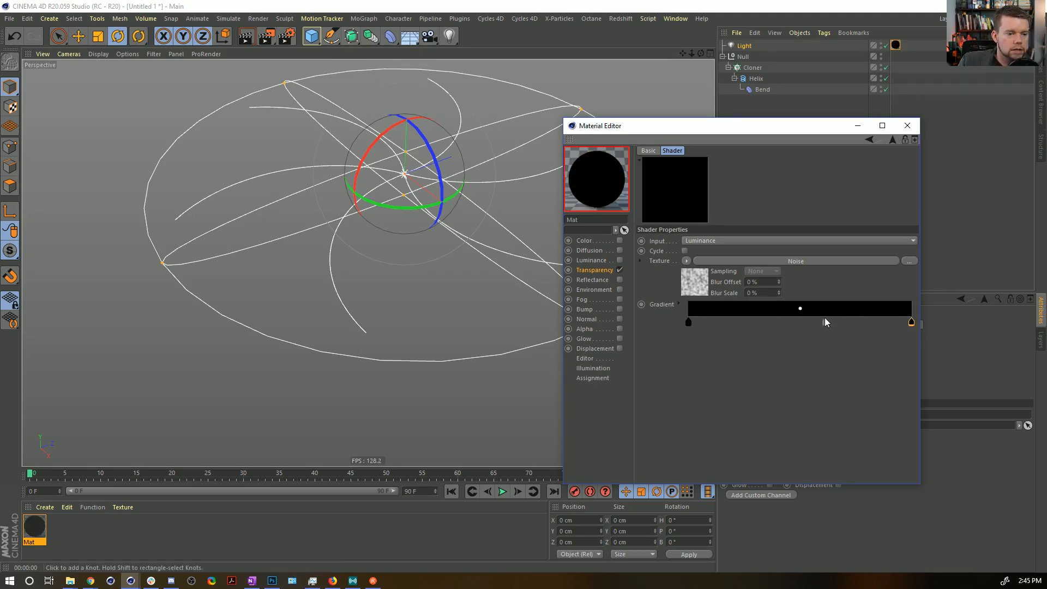
Add a white knot mid-gradient in the Colorizer, bring the black knots in close on both sides of it, and render the view.
double_click(800, 323)
click(817, 358)
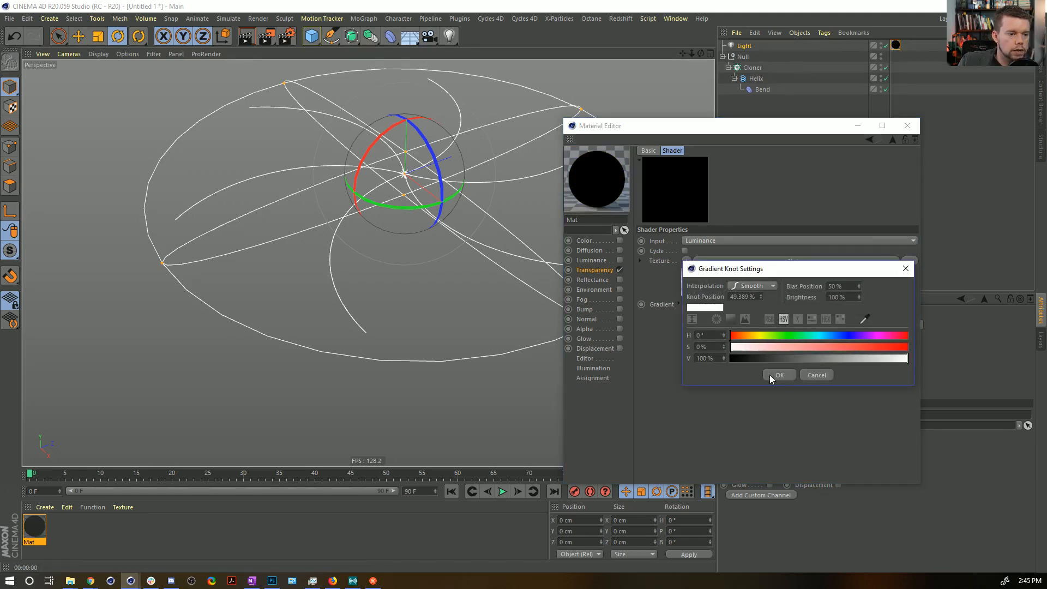
click(777, 373)
drag(689, 322, 753, 323)
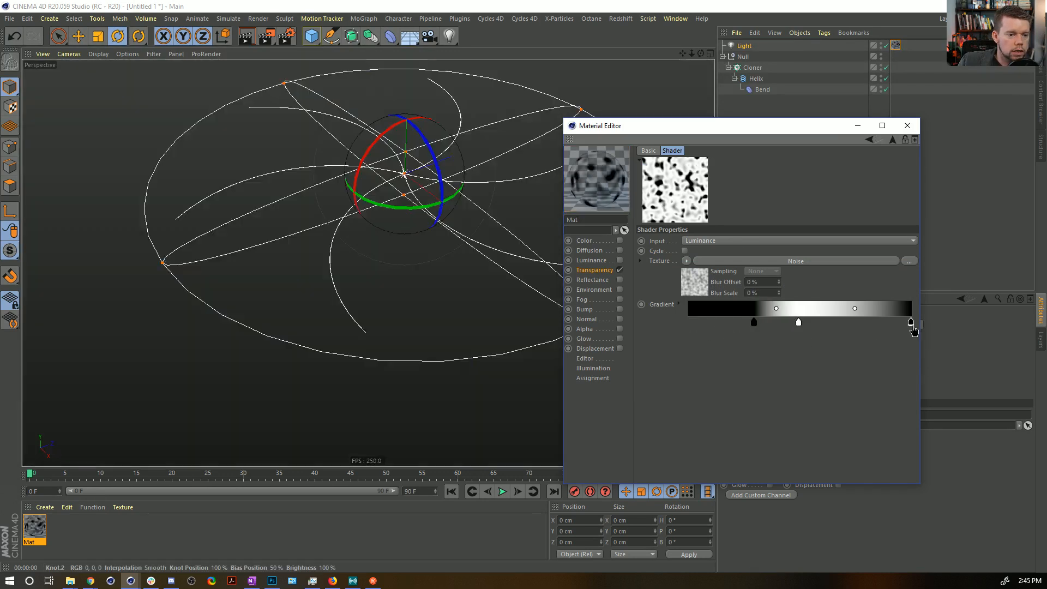
drag(911, 325, 742, 324)
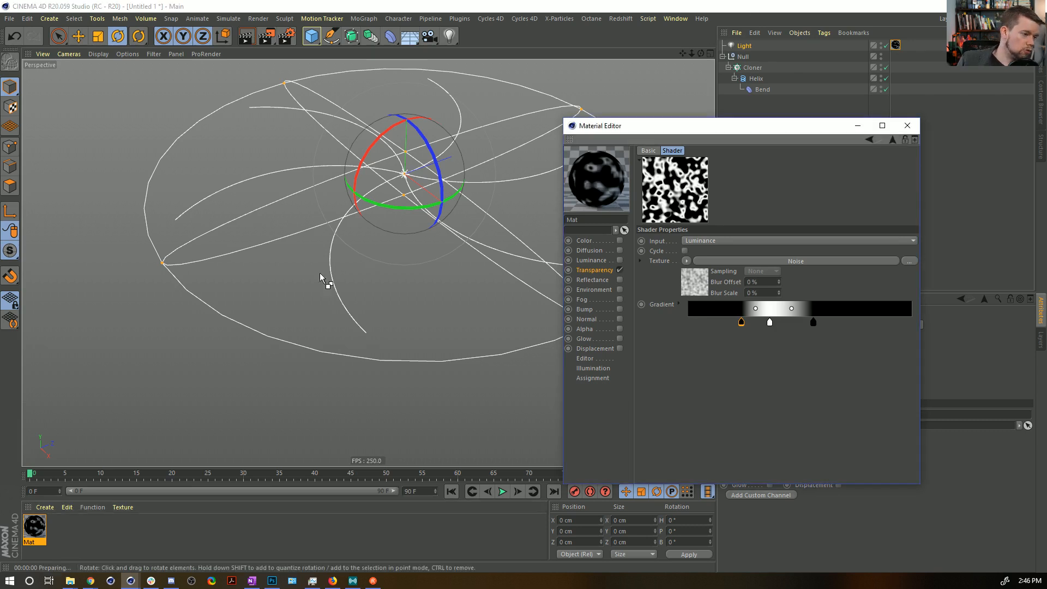
key(ctrl+r)
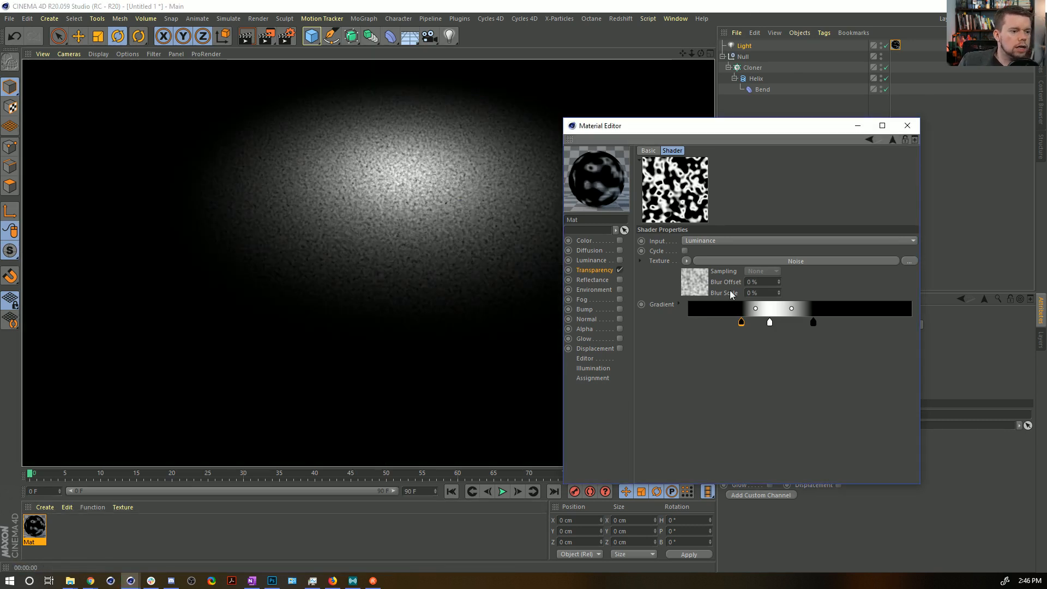
Enlarge the Noise shader's Global Scale, trying 1000% and settling on 500%, with a view render of each.
click(700, 292)
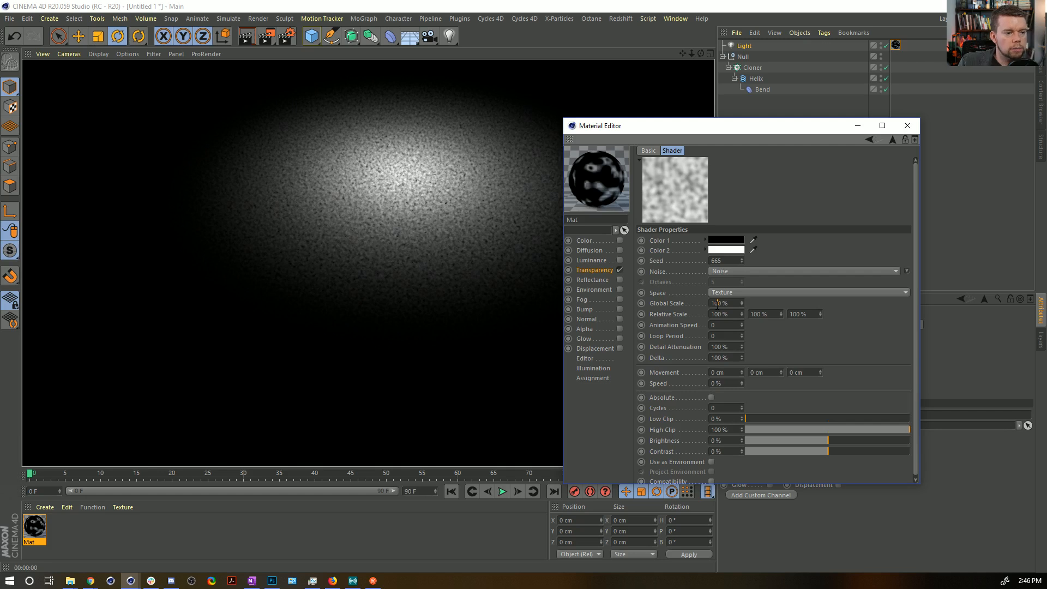
text(0)
key(Return)
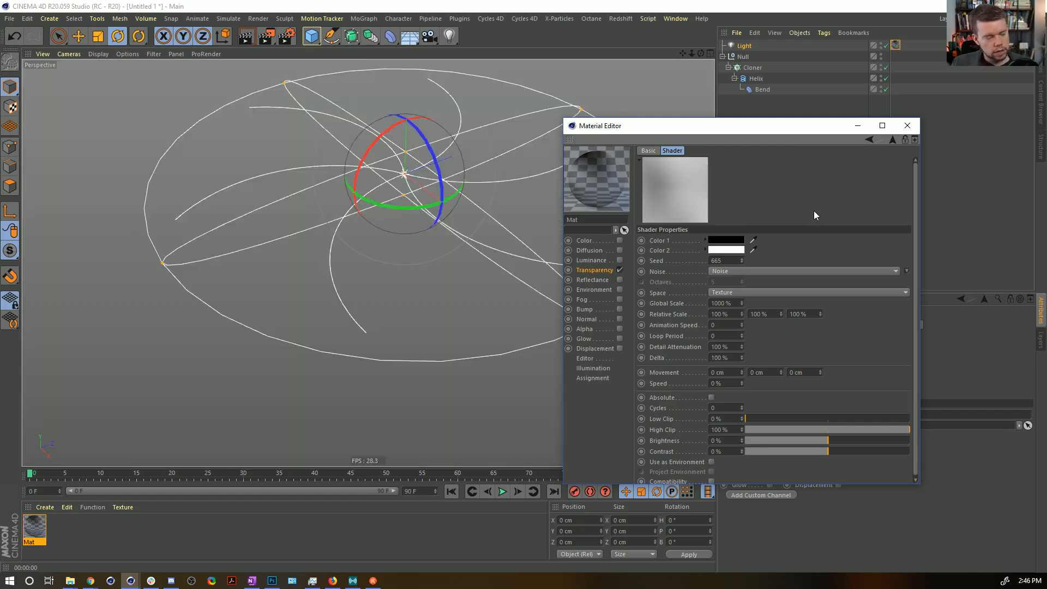
key(ctrl+r)
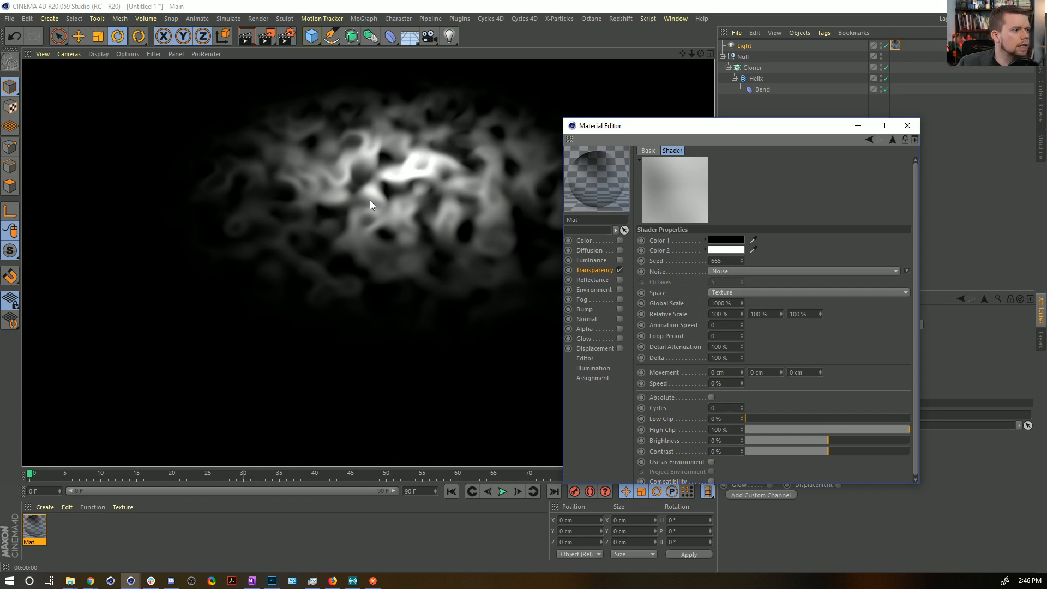
drag(719, 303, 707, 303)
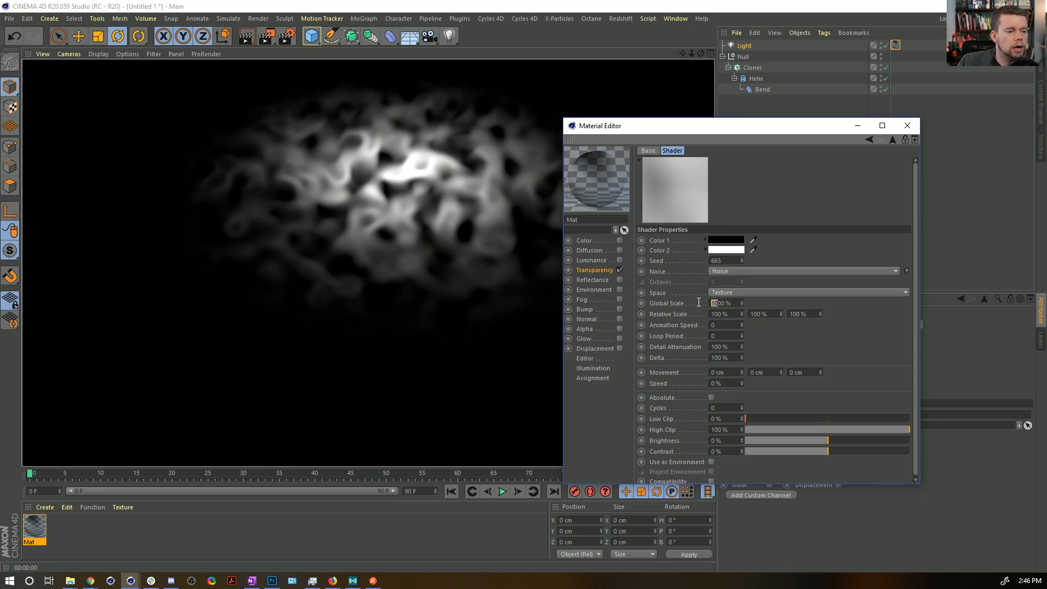
text(5)
key(Return)
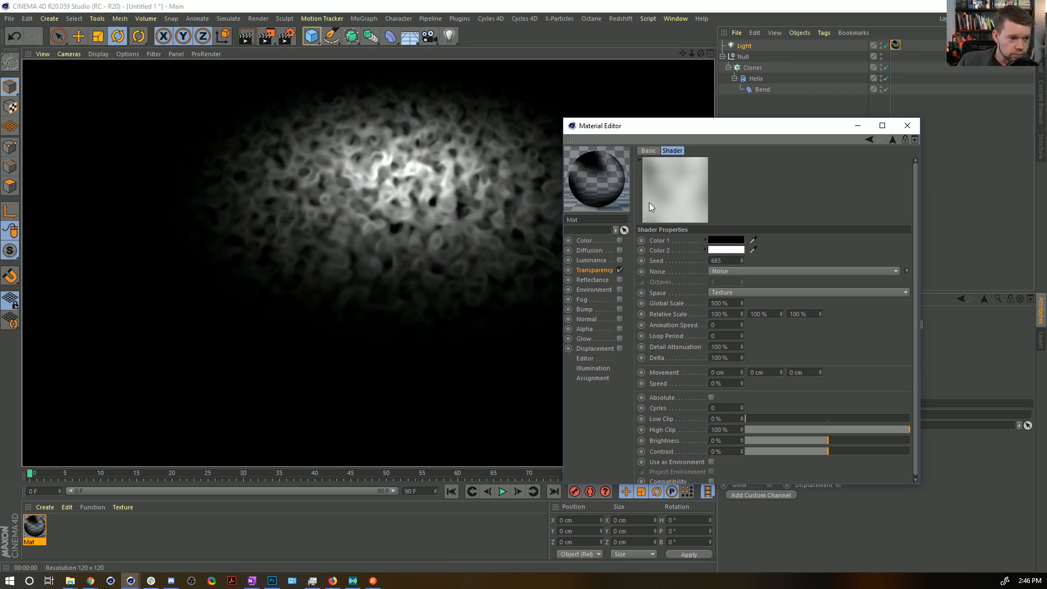
Wrap the Transparency texture's Colorizer in a Layer shader and add a Proximal effect shader as a layer above it.
click(604, 272)
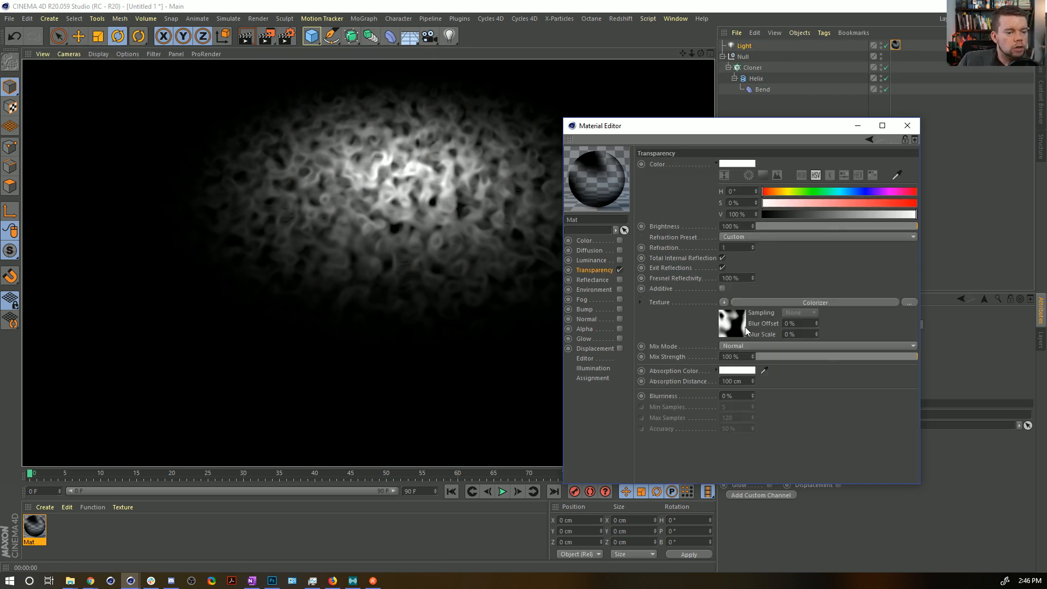
click(720, 304)
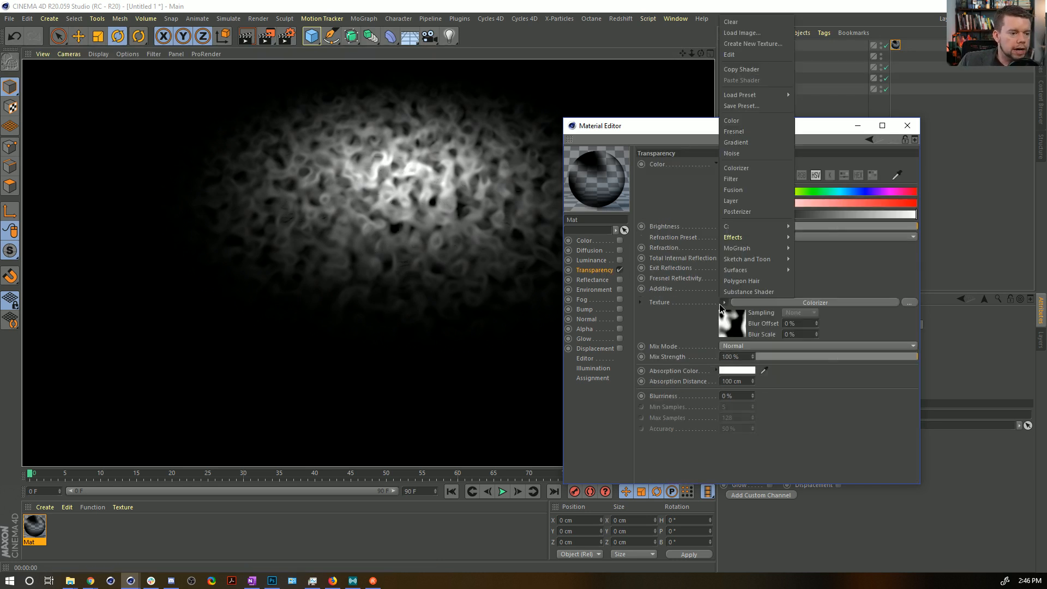
click(751, 200)
click(739, 330)
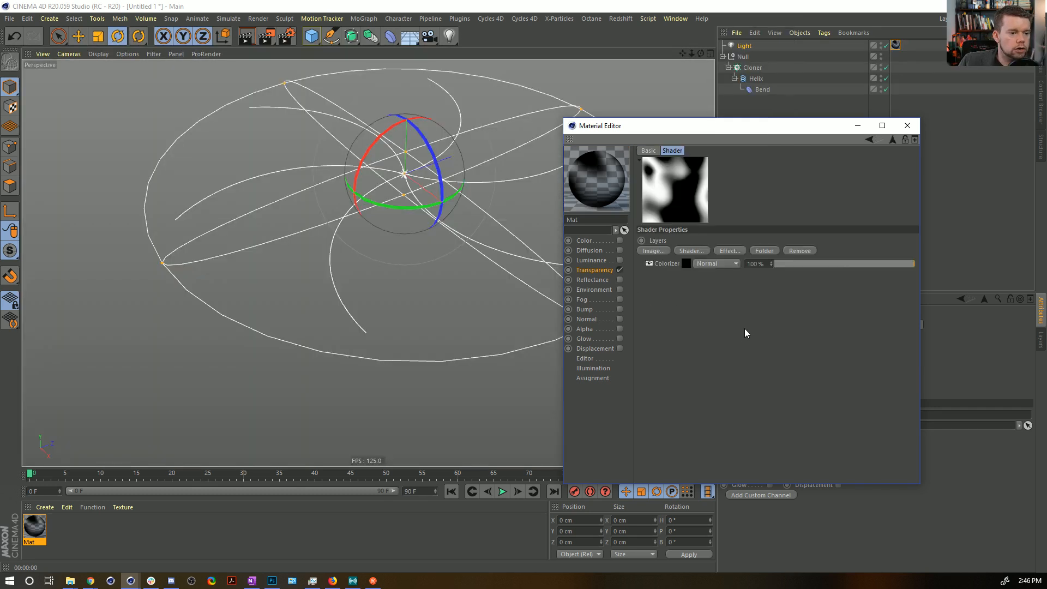
click(702, 252)
mouse_move(738, 394)
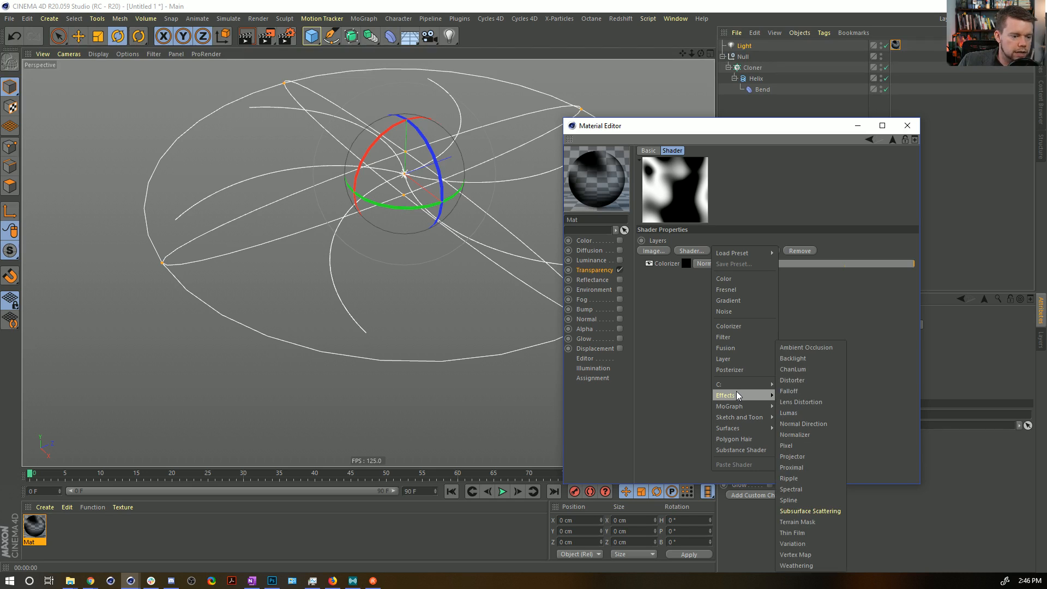
click(810, 466)
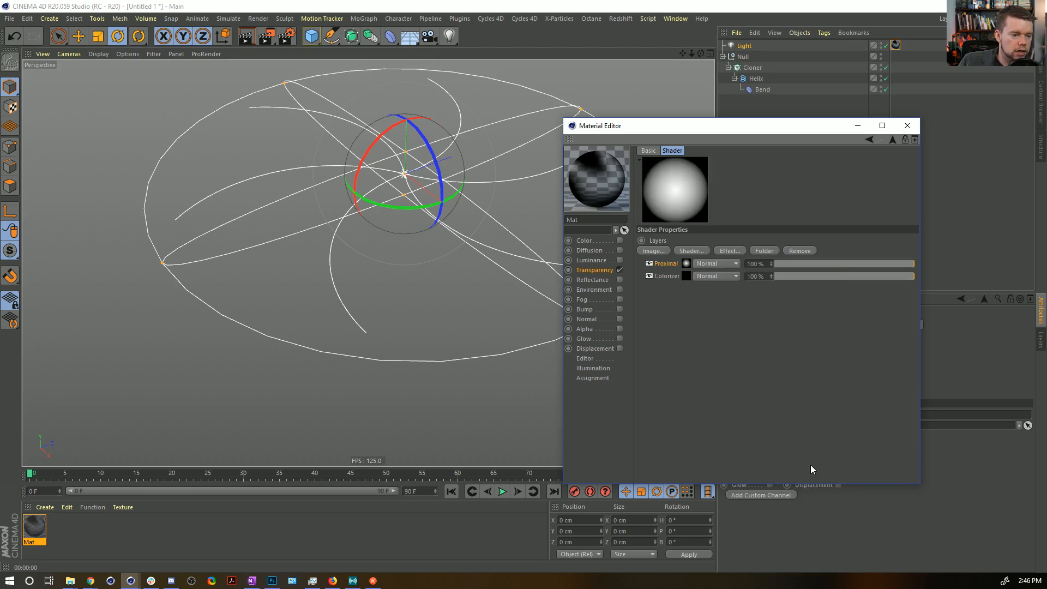
Open the Proximal shader's settings and replace the Null with a Connect object as the Cloner's parent.
click(686, 264)
drag(736, 126, 606, 163)
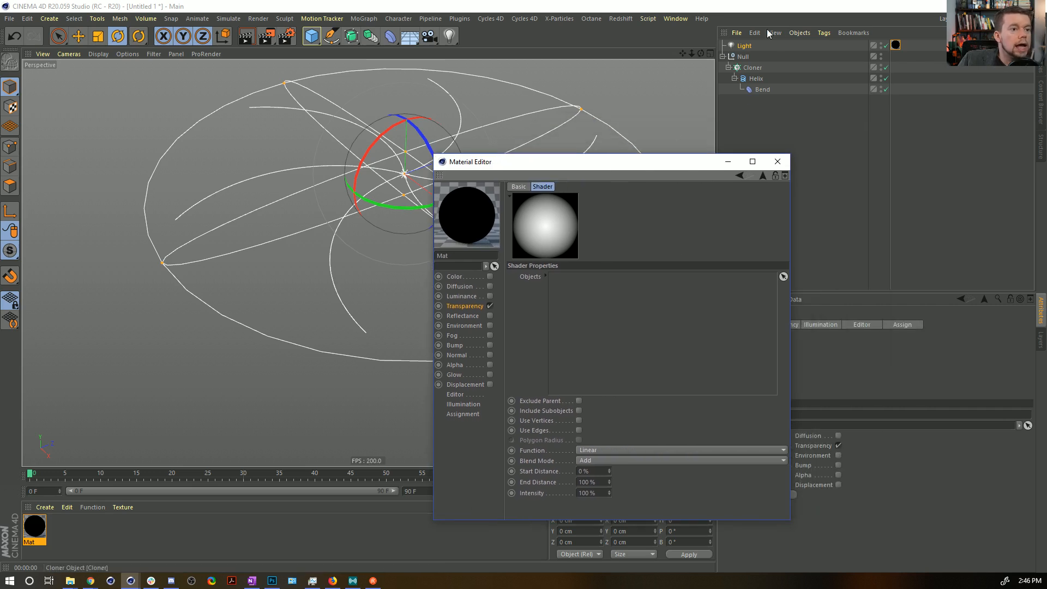
click(753, 67)
click(745, 58)
key(alt+Delete)
click(746, 58)
alt+drag(351, 36, 533, 75)
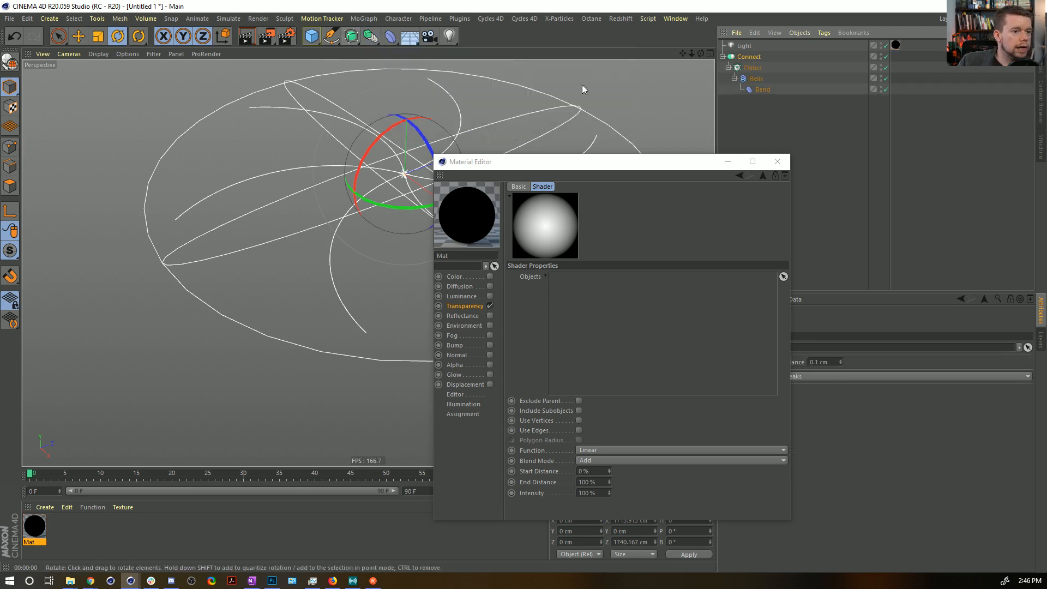
Add the Connect object to the Proximal shader's Objects, enable Use Vertices, and render the view.
drag(749, 56, 593, 352)
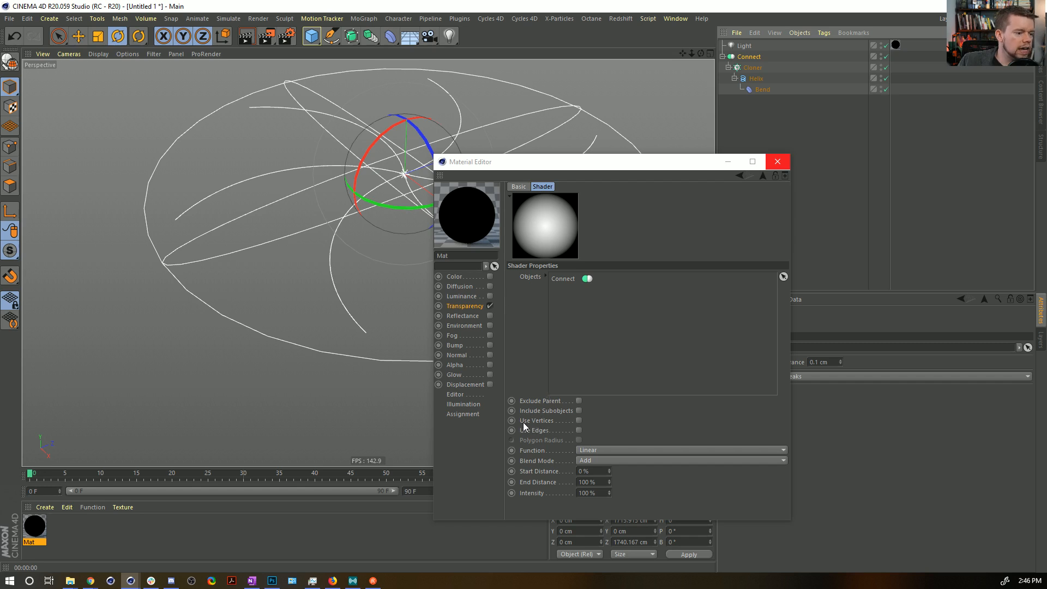
click(579, 421)
drag(614, 166, 761, 104)
key(ctrl+r)
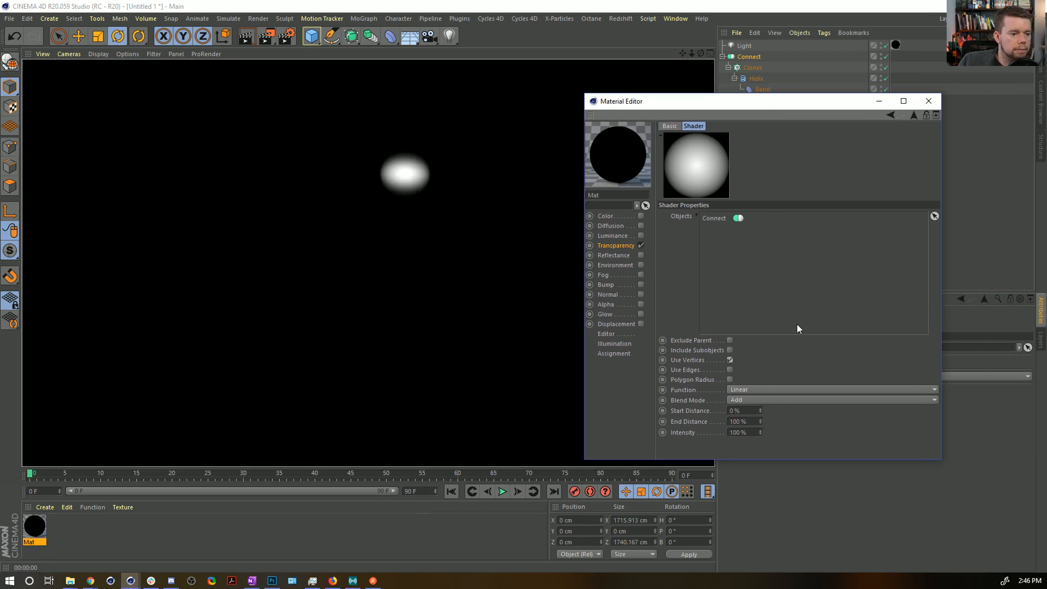
Try the Proximal shader's Include Subobjects and Use Edges options with test renders, and turn both off again.
click(729, 348)
key(ctrl+r)
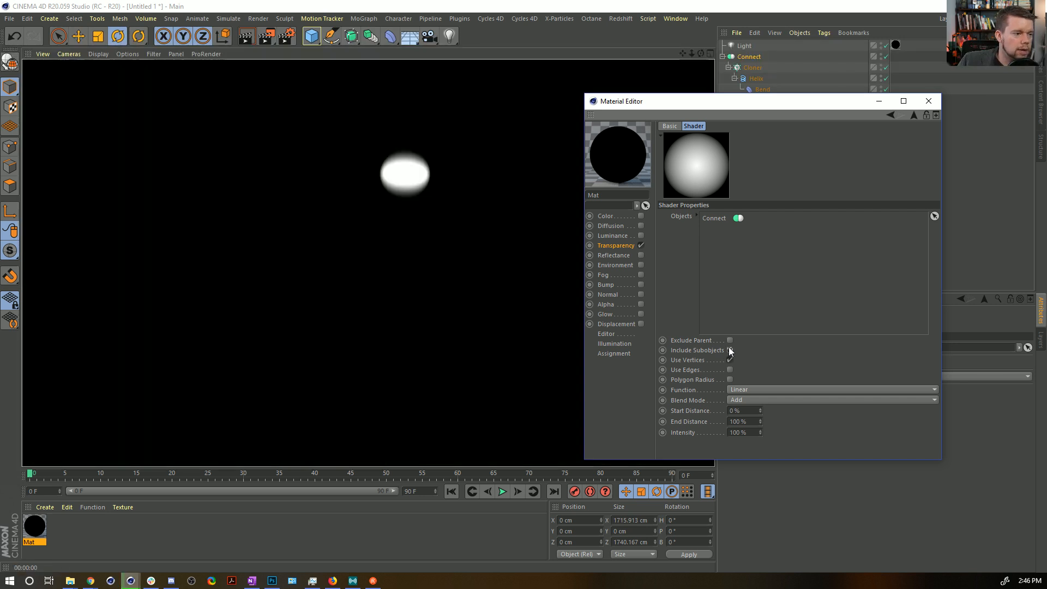
key(ctrl+z)
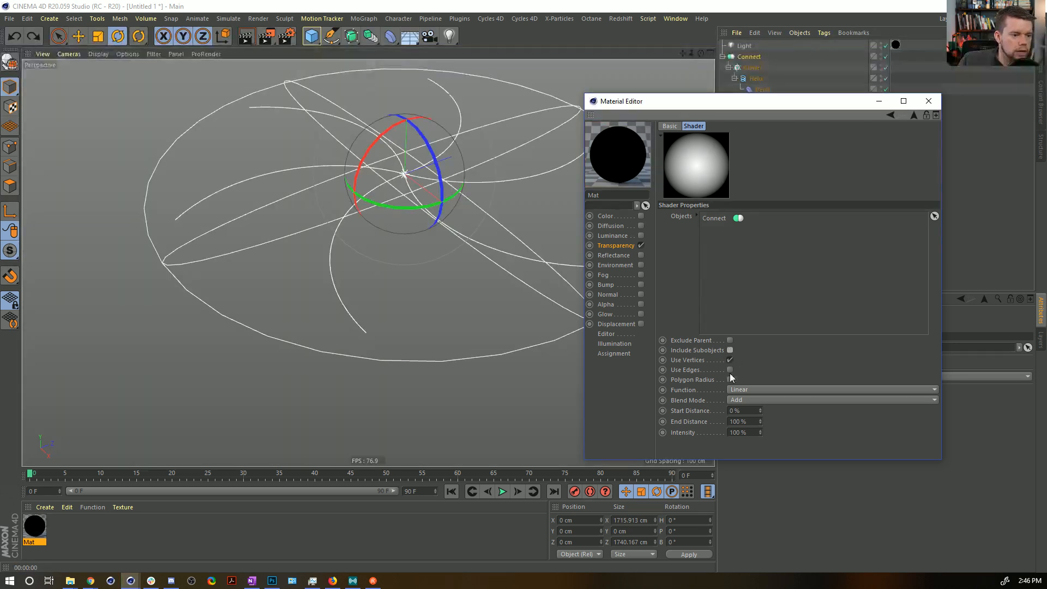
click(730, 370)
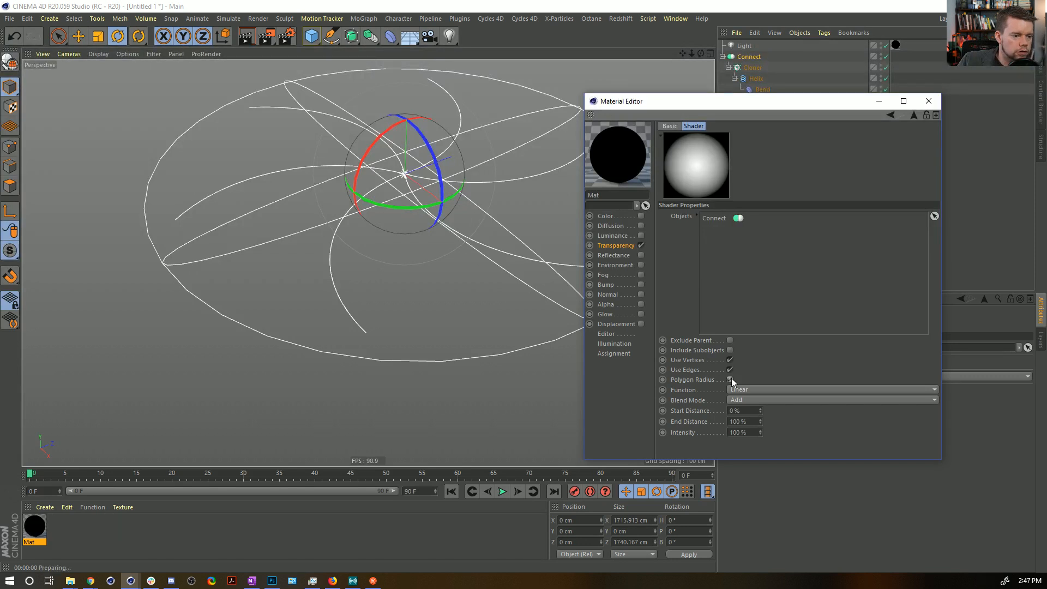
key(ctrl+r)
click(729, 370)
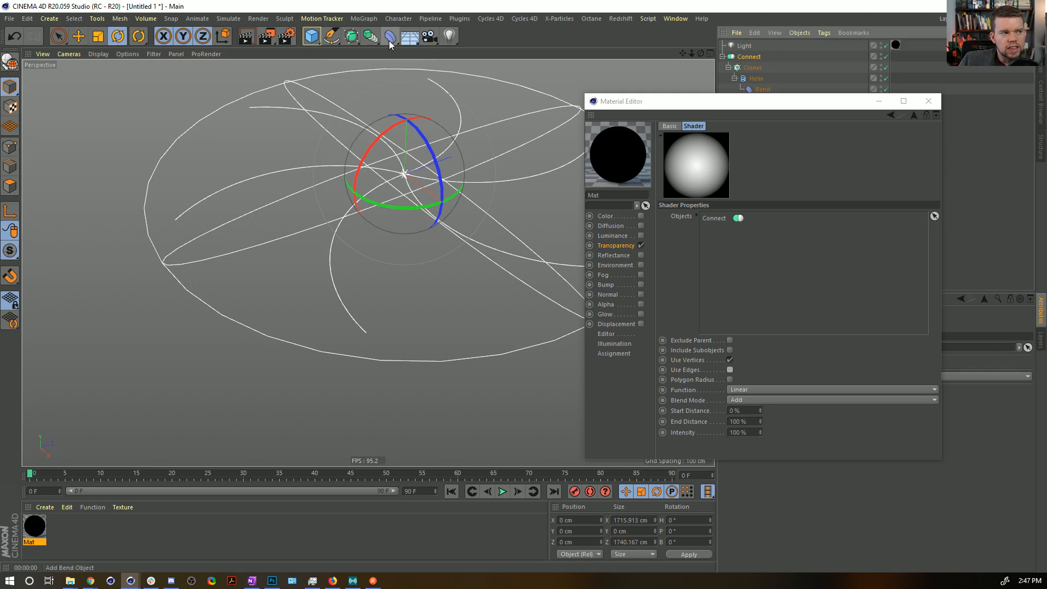
Put the Connect under a new Spline Mask and use the Spline Mask instead of Connect in the Proximal shader's Objects.
click(371, 36)
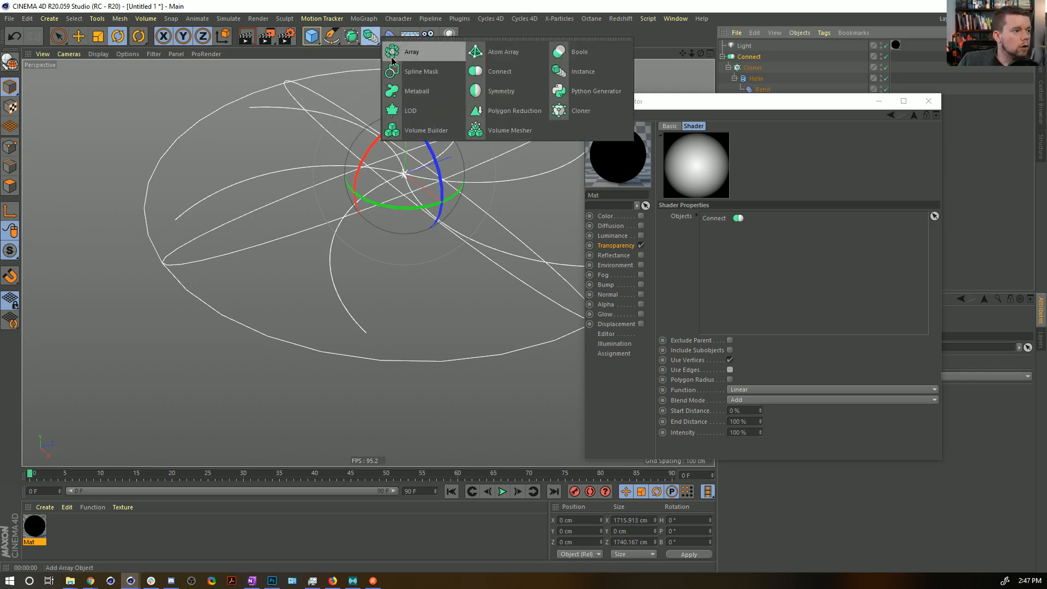
click(422, 72)
drag(754, 56, 732, 292)
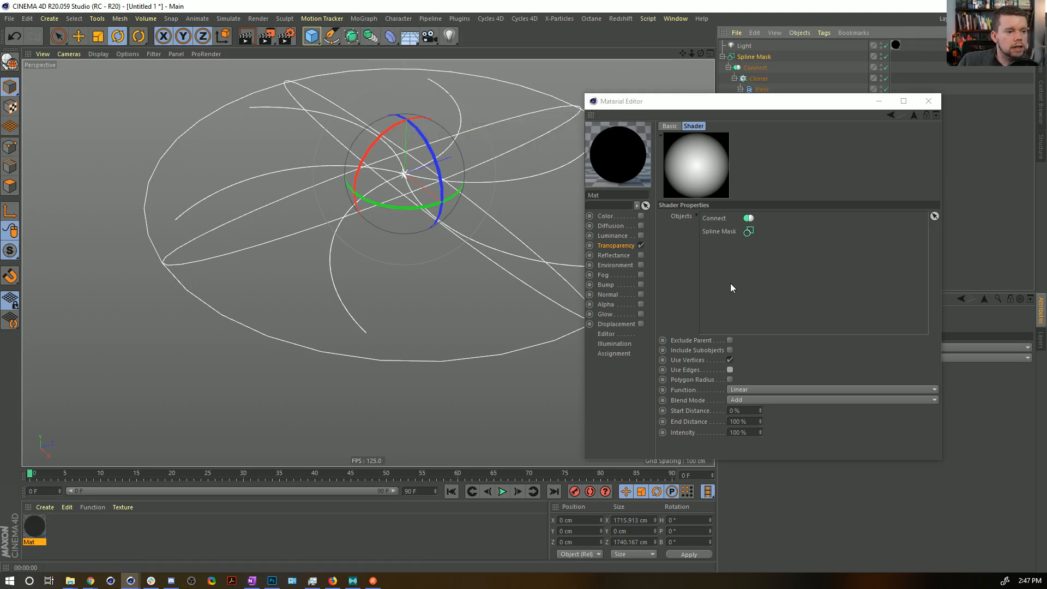
click(724, 218)
key(Delete)
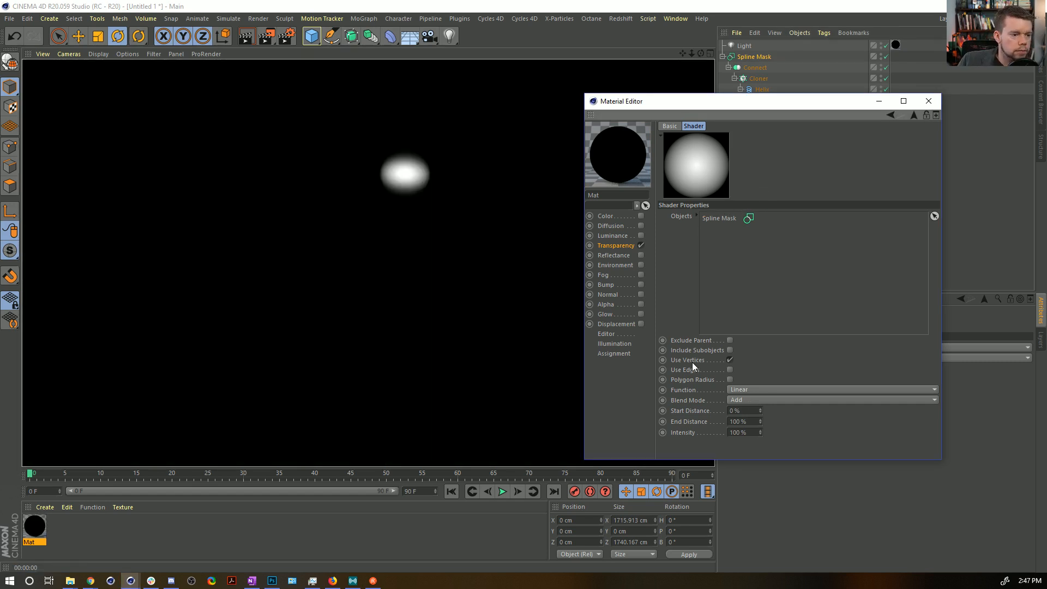
Try turning off Use Vertices and making the Spline Mask editable, undoing each attempt.
click(729, 360)
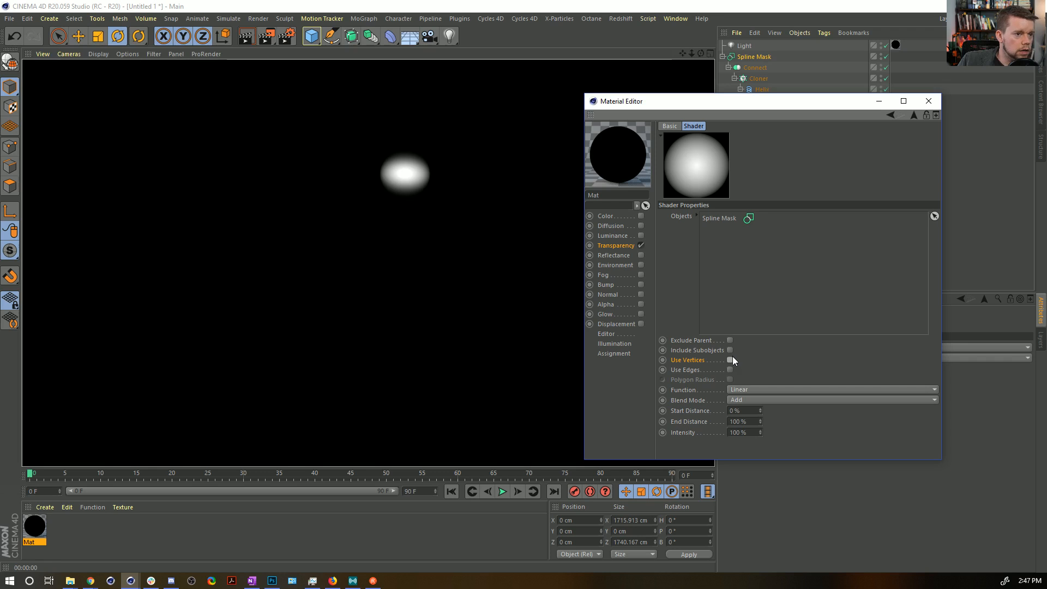
key(ctrl+z)
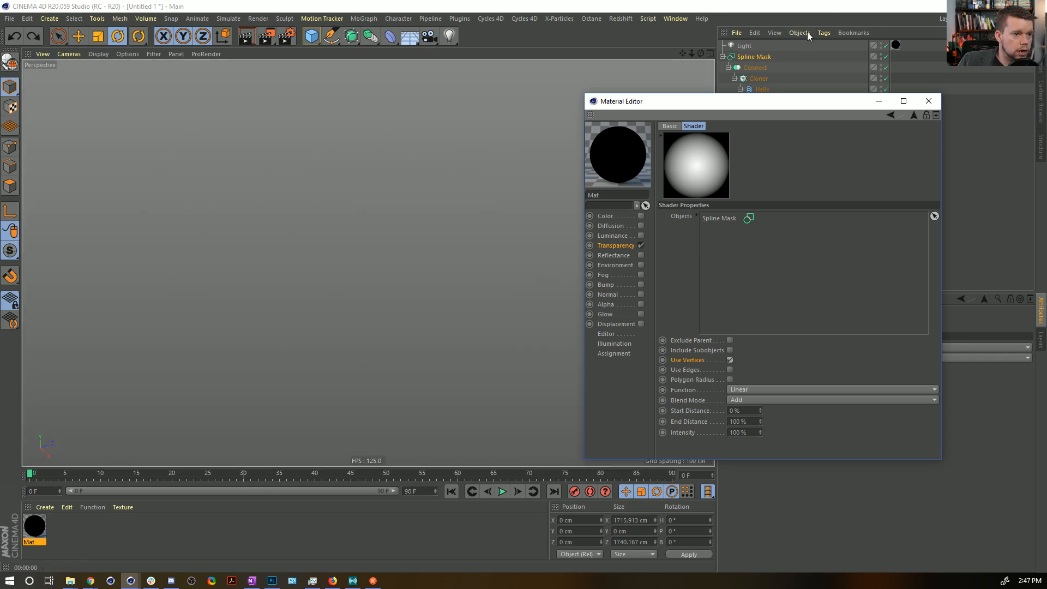
click(742, 56)
key(c)
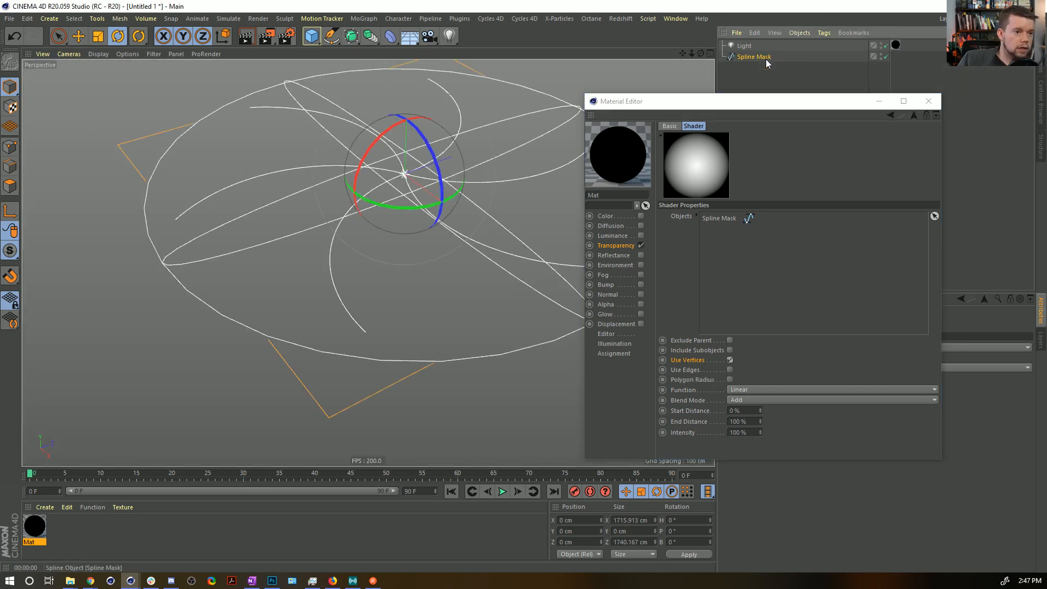
key(ctrl+z)
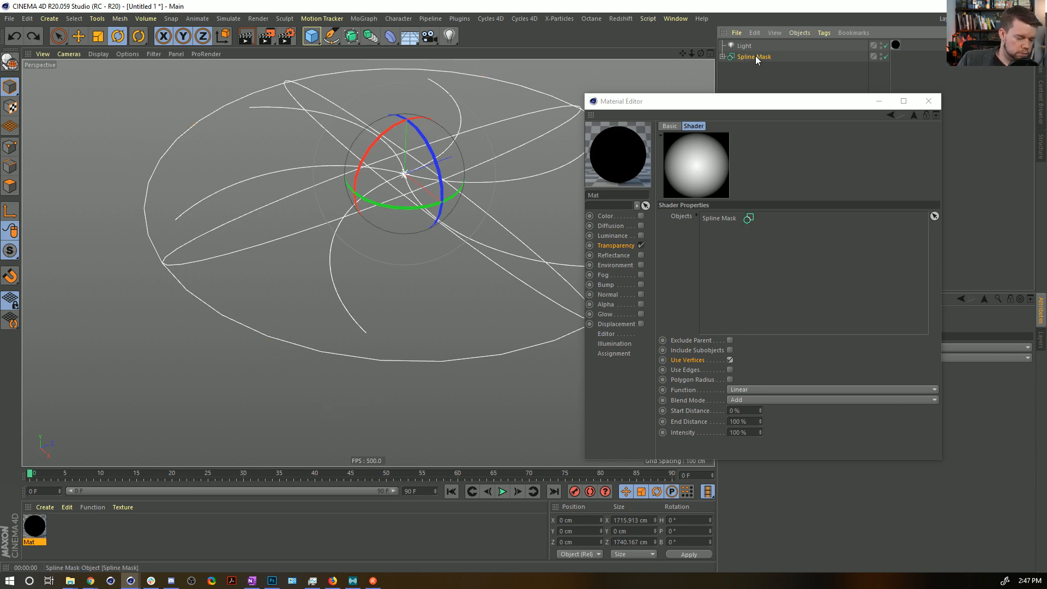
Create a spline copy of the Spline Mask with Current State to Object and disable the original Spline Mask.
key(alt+c)
click(886, 67)
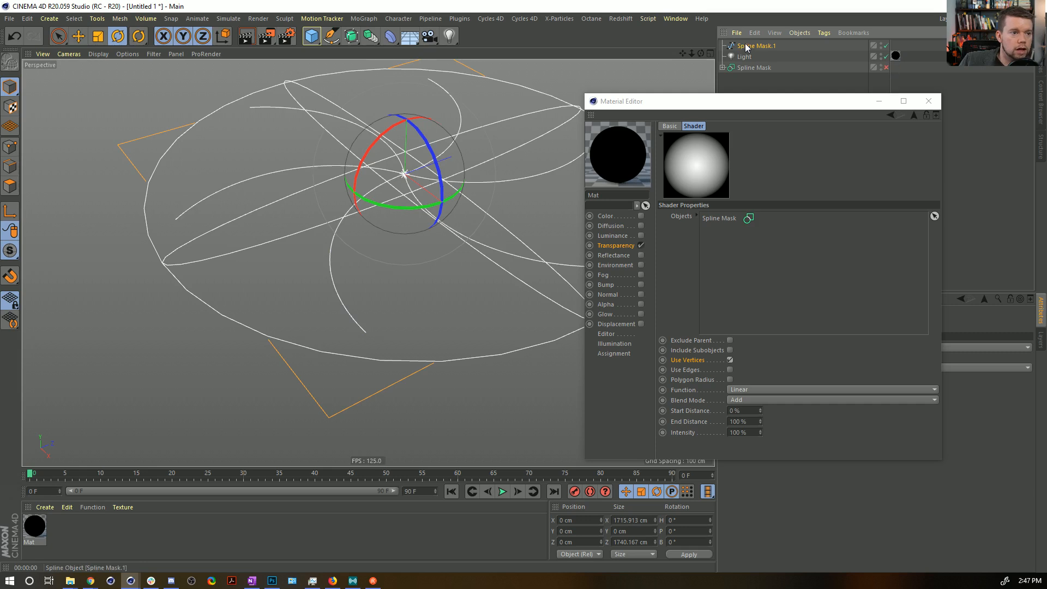
Replace the Spline Mask in the Proximal shader's Objects with the converted spline and render the glowing arms.
key(ctrl+r)
alt+right_drag(475, 168, 437, 224)
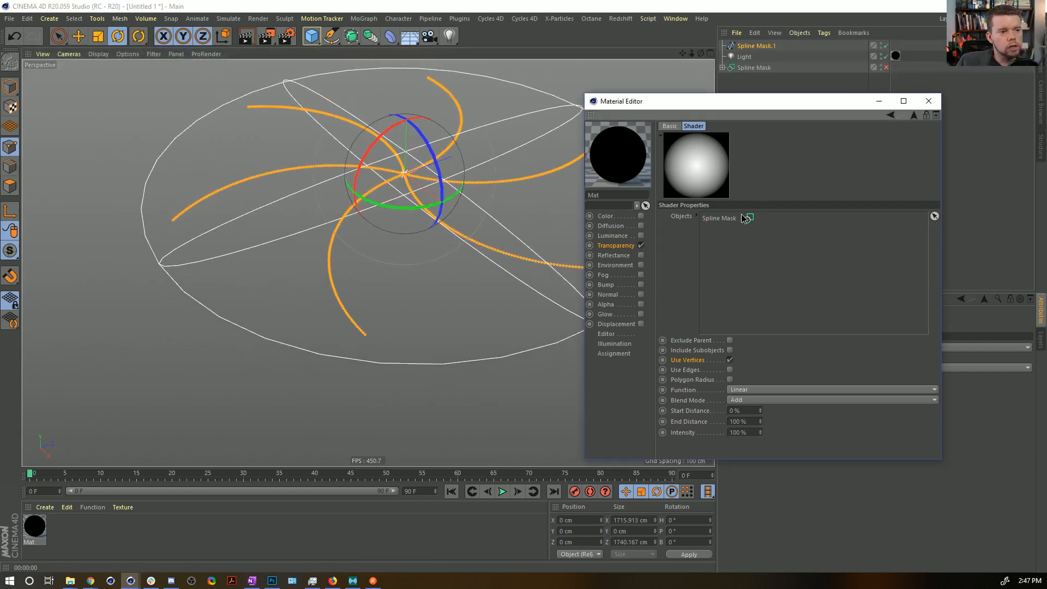
drag(752, 45, 760, 287)
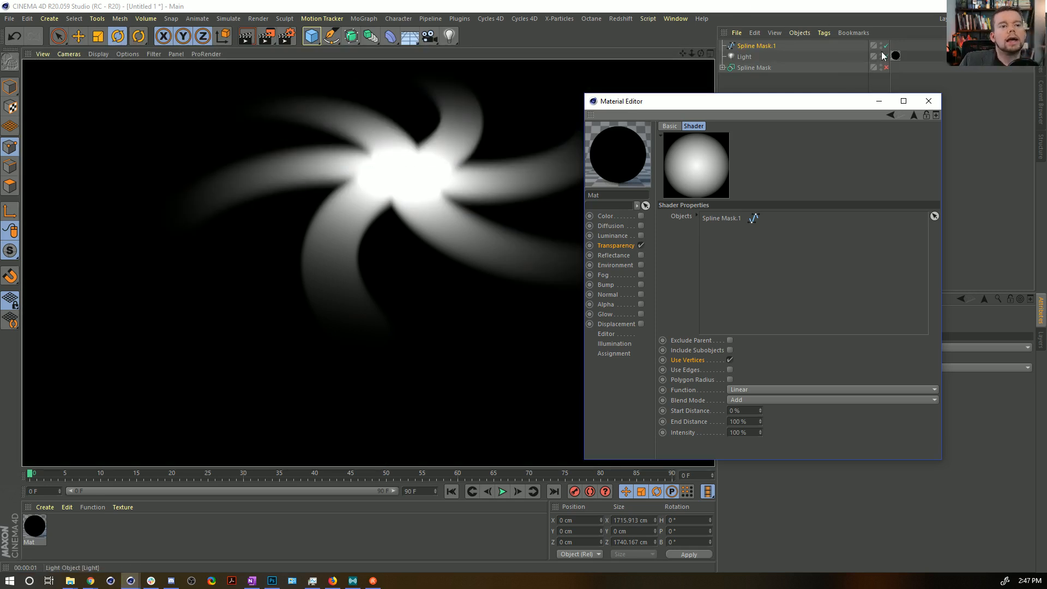
Try the Lighten Blend Mode in the Proximal shader for the spiral arms.
drag(733, 101, 734, 176)
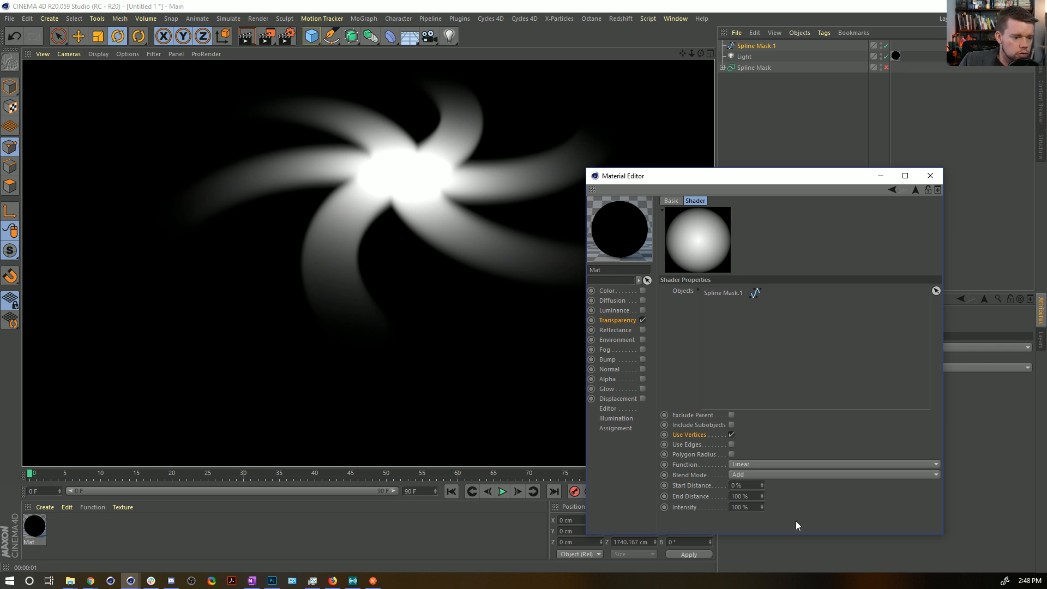
click(746, 475)
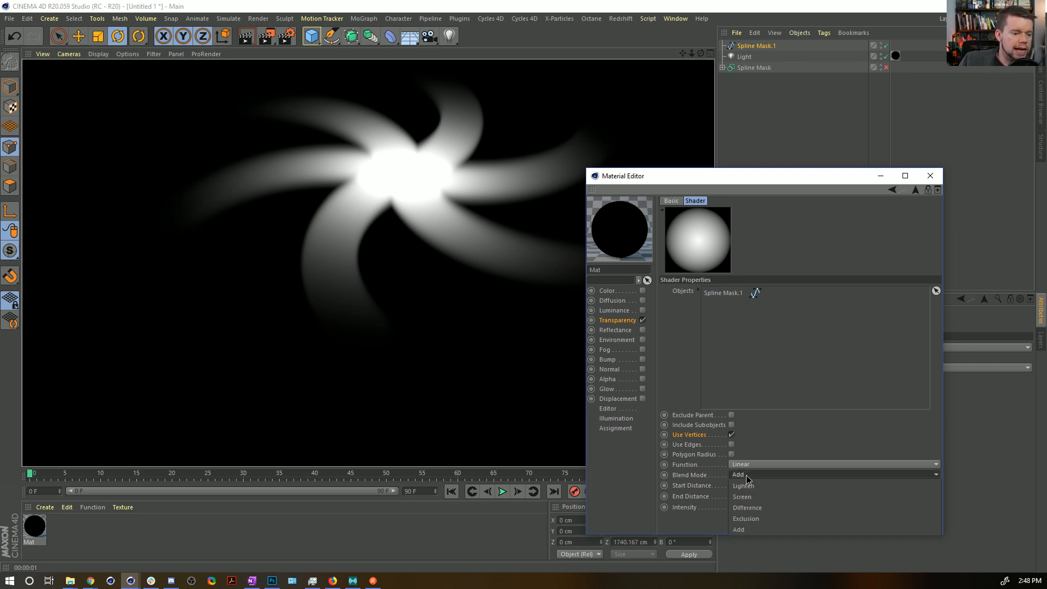
click(758, 487)
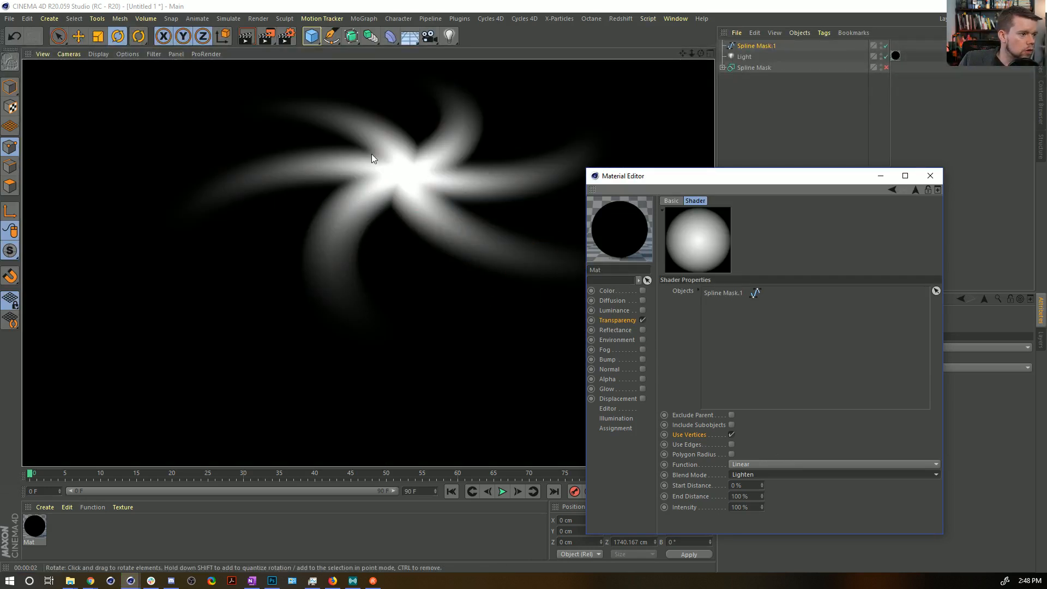
Set the Proximal layer to Multiply over the Colorizer in the Layer shader and render the view.
click(915, 191)
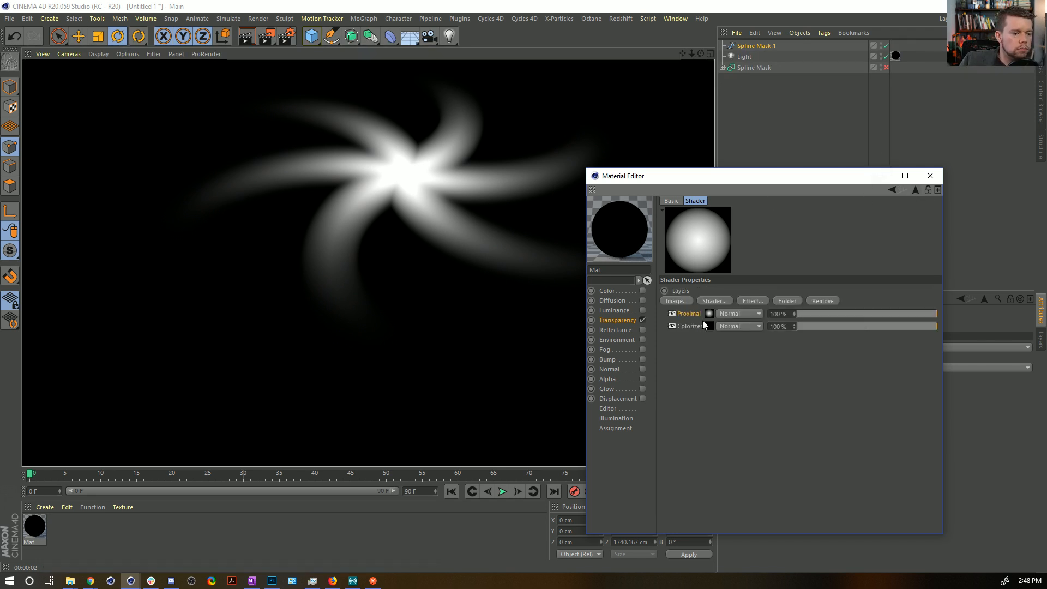
click(724, 320)
click(733, 343)
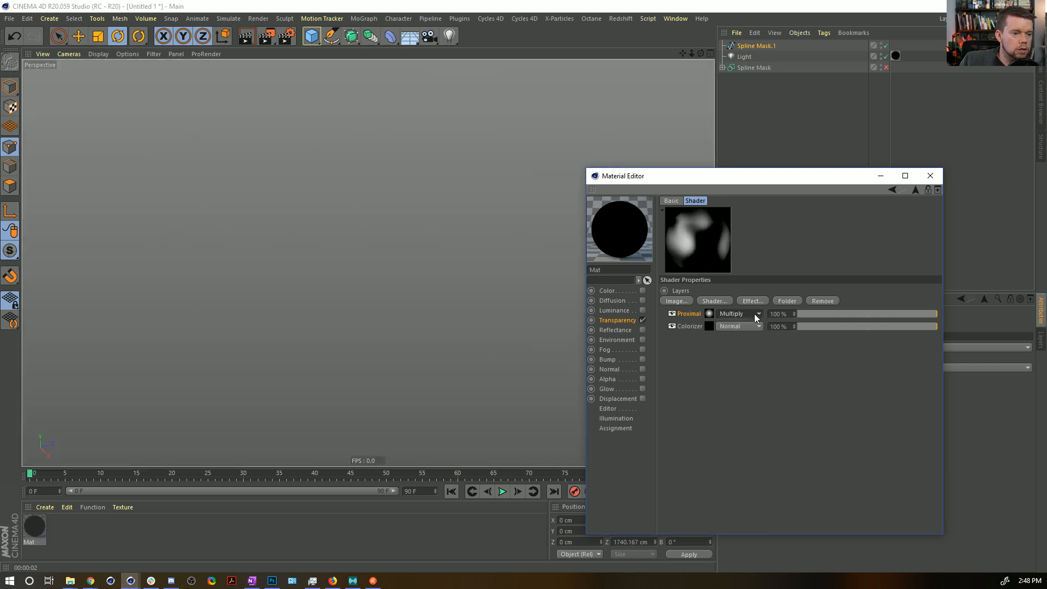
key(ctrl+r)
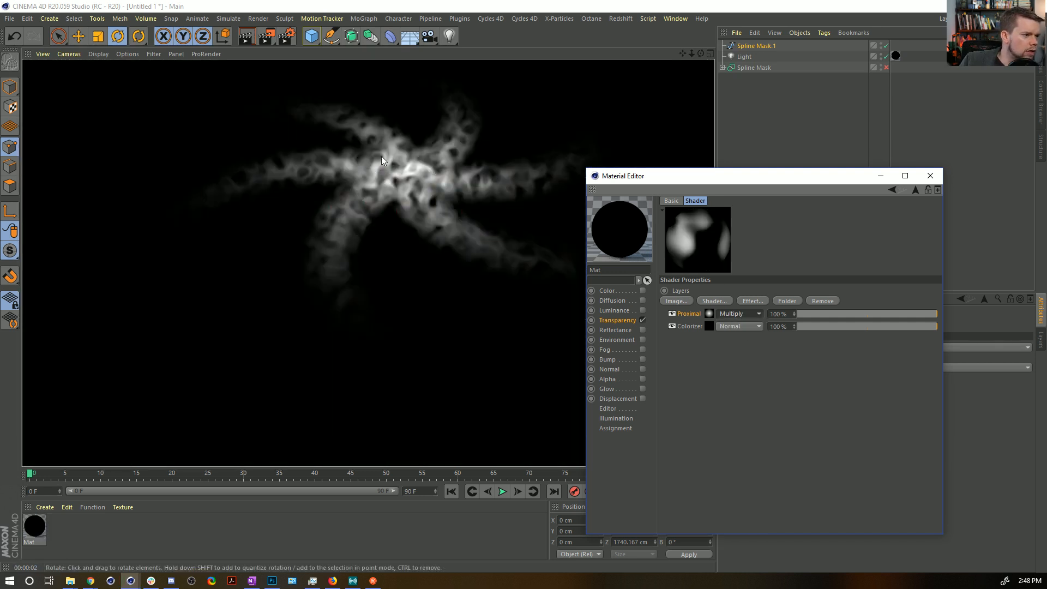
Set the Colorizer's Noise texture to 400% Global Scale and 50% second Relative Scale value, and render the view.
click(709, 326)
click(711, 333)
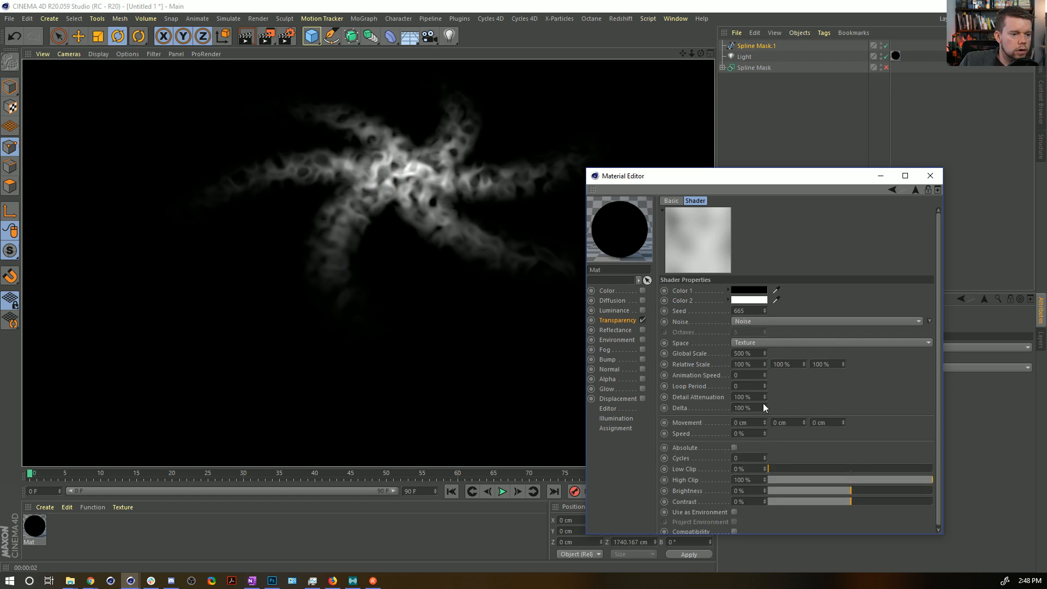
drag(738, 354, 736, 366)
text(4)
key(Return)
text(50)
key(Return)
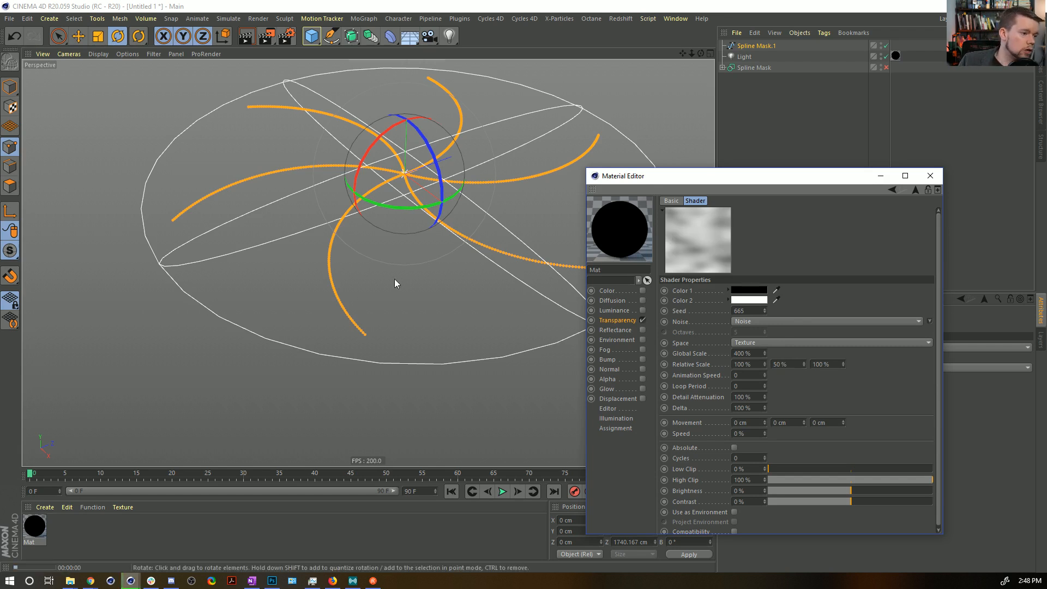
key(ctrl+r)
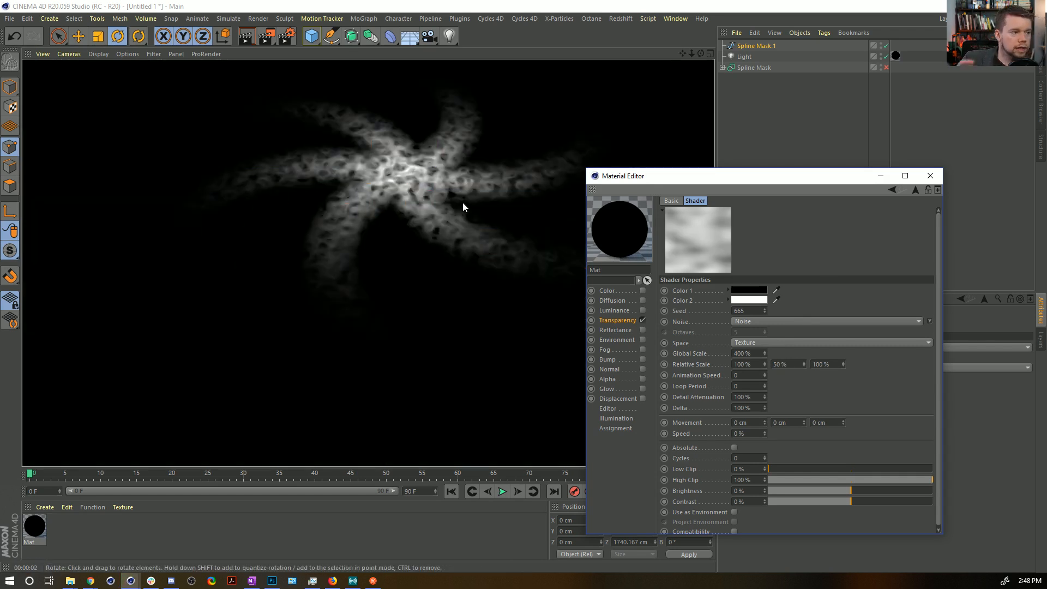
Render a close-up of the galaxy's centre and set the Light's visibility Sample Distance to 10 cm.
alt+right_drag(411, 171, 462, 154)
alt+drag(463, 154, 542, 141)
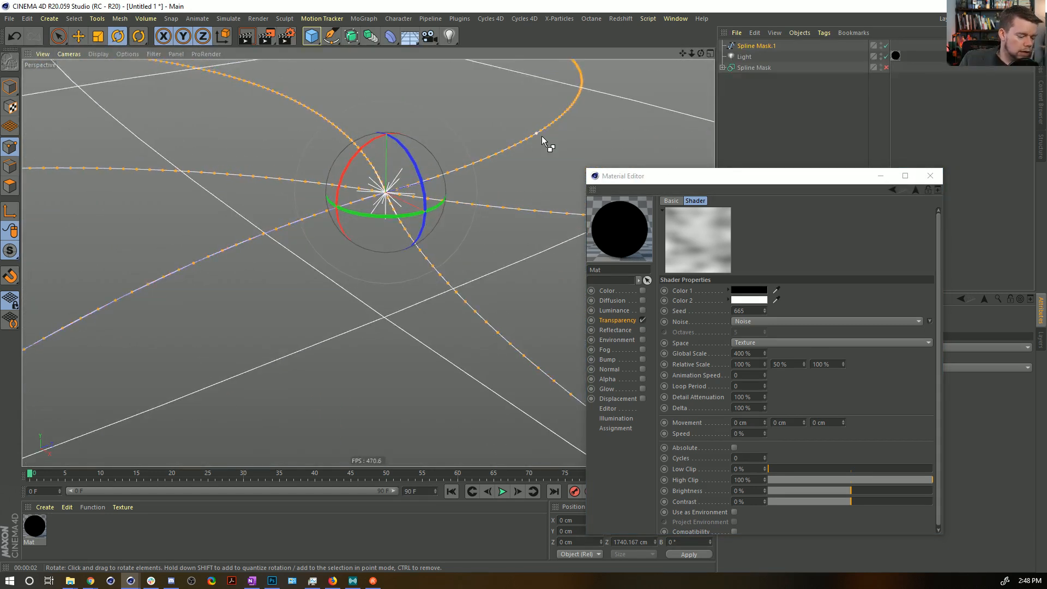
key(ctrl+r)
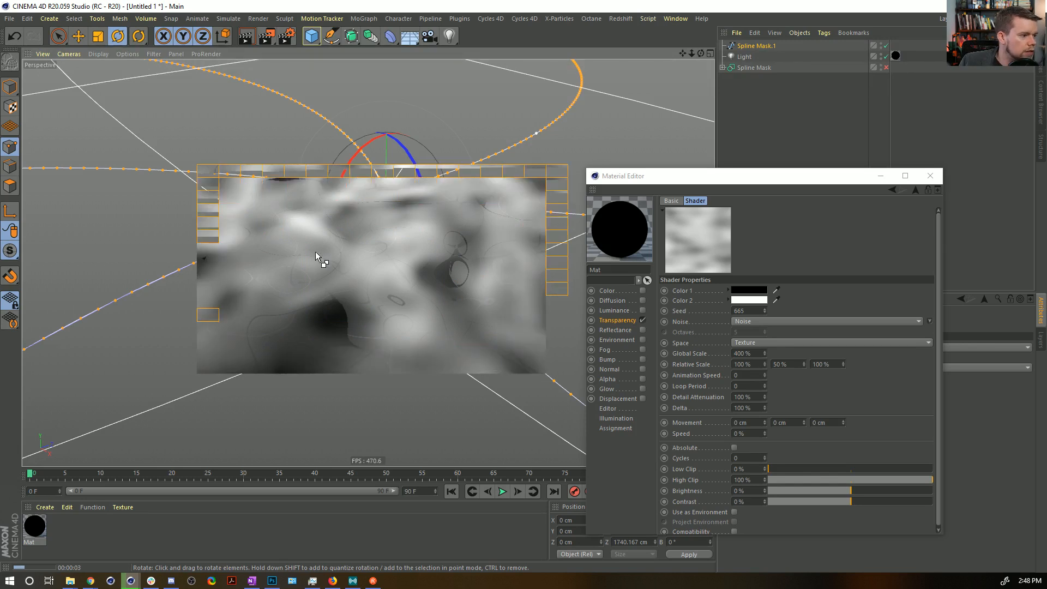
drag(801, 182, 365, 304)
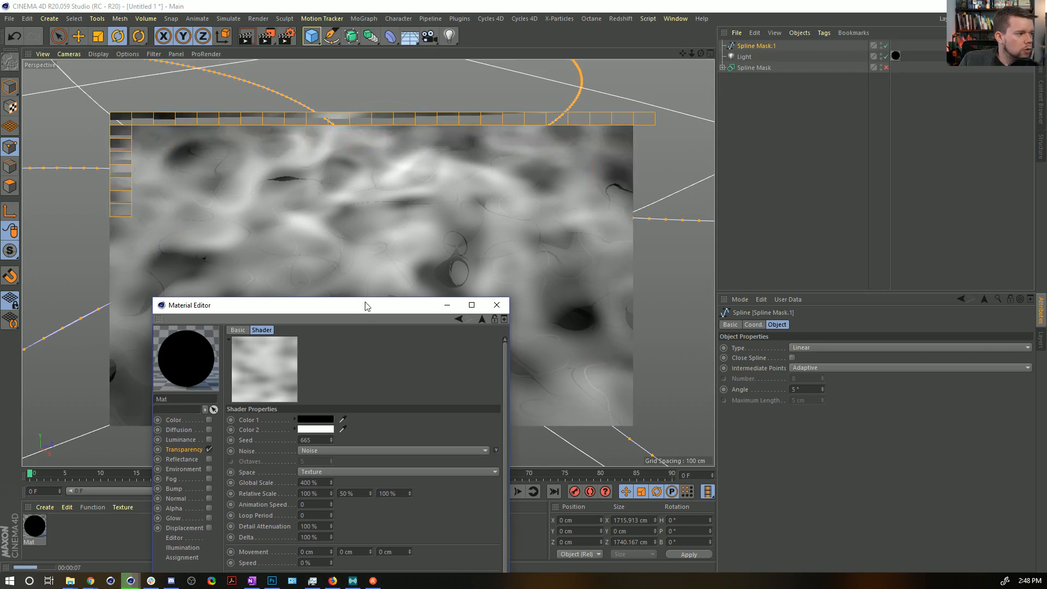
click(744, 56)
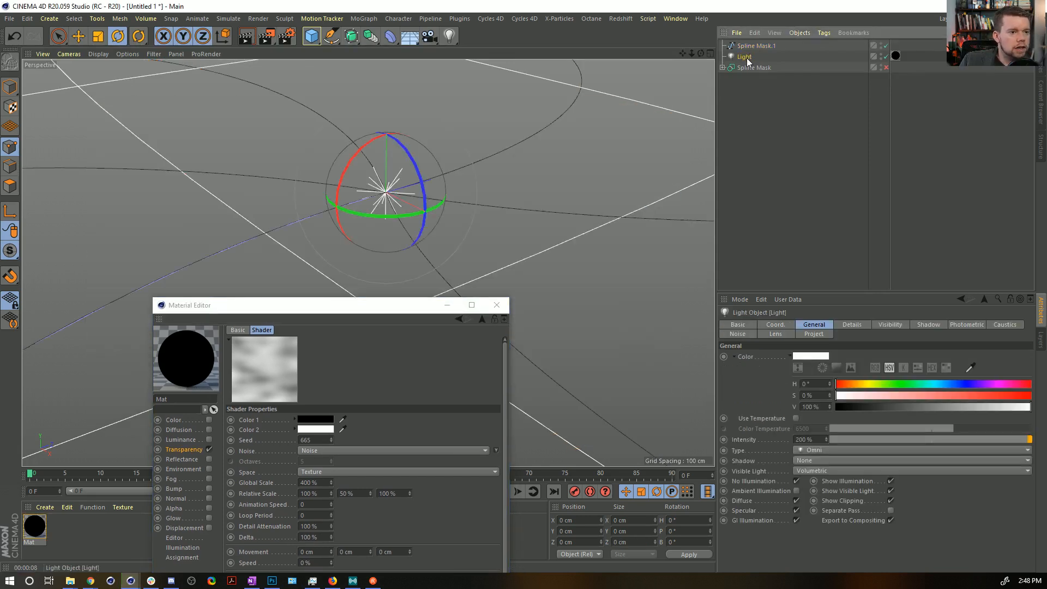
click(878, 324)
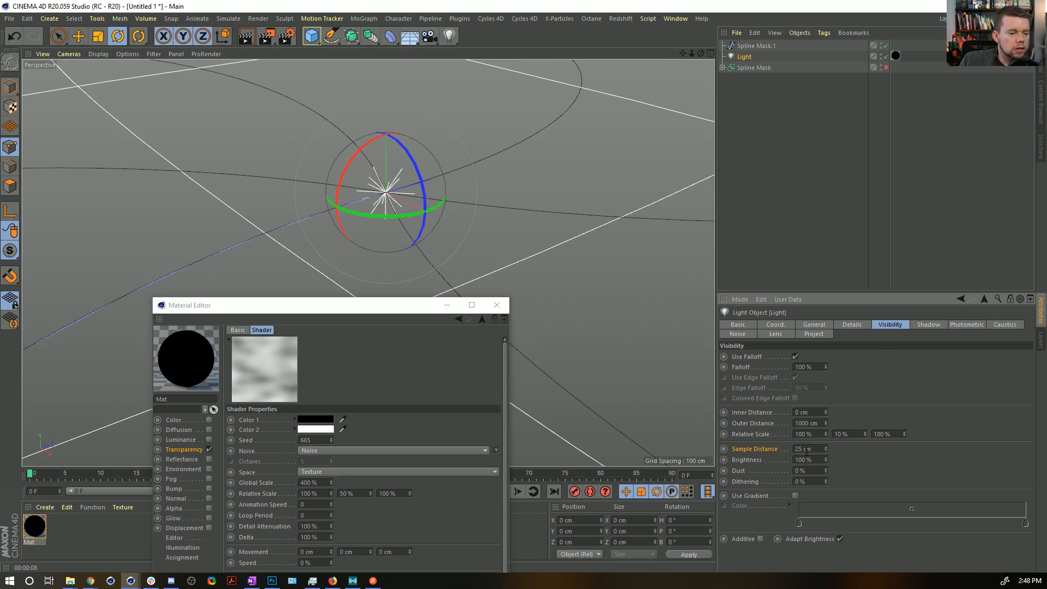
drag(810, 451, 771, 453)
text(10)
key(Return)
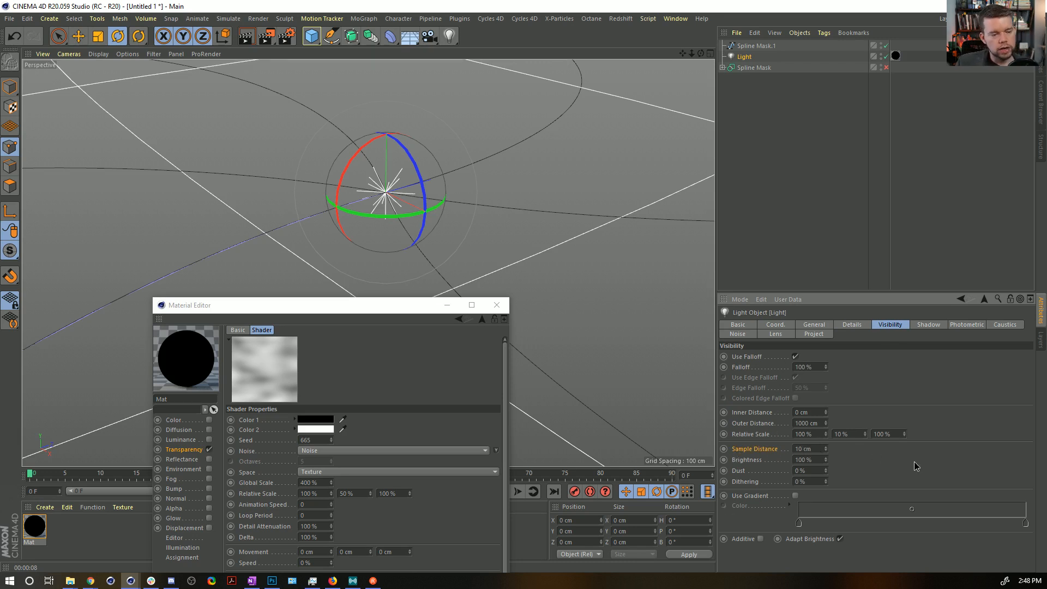
drag(366, 311, 521, 424)
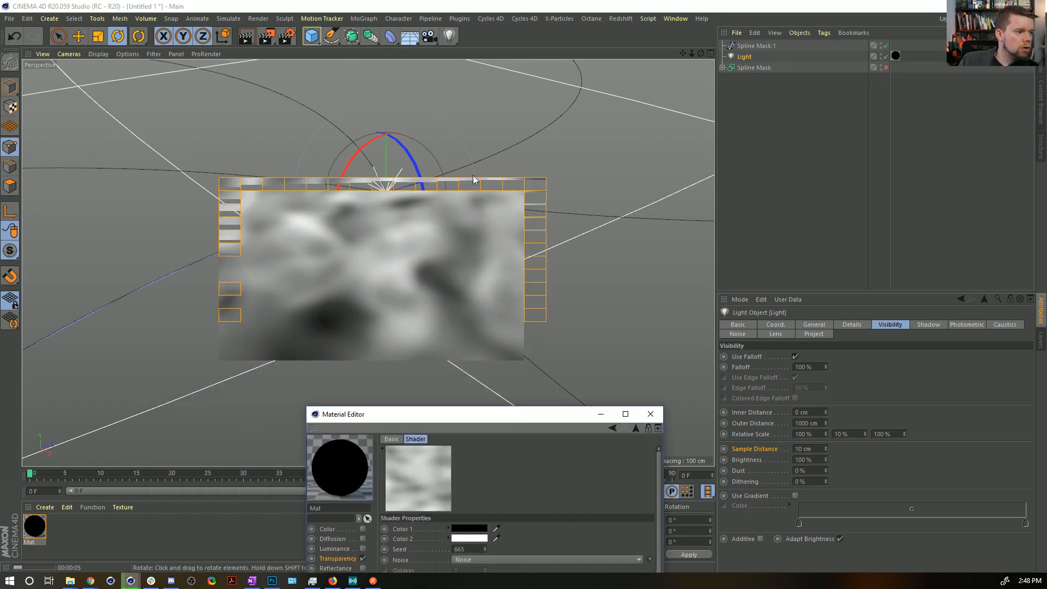
Set the Light's Sample Distance to 5 cm and render the galaxy from a wider, lower view.
double_click(807, 448)
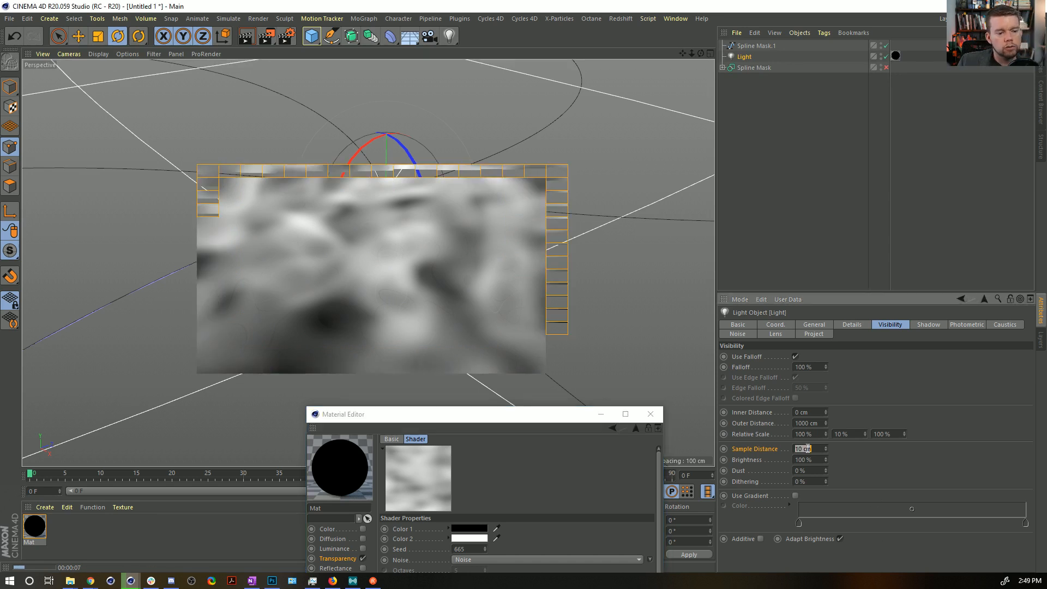
text(5)
key(Return)
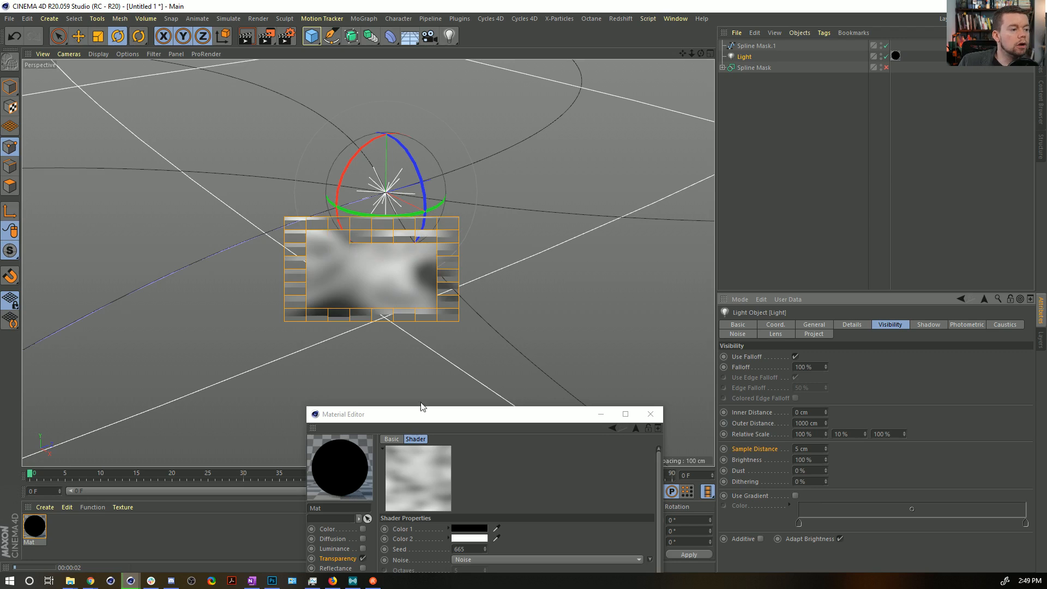
drag(478, 419, 773, 147)
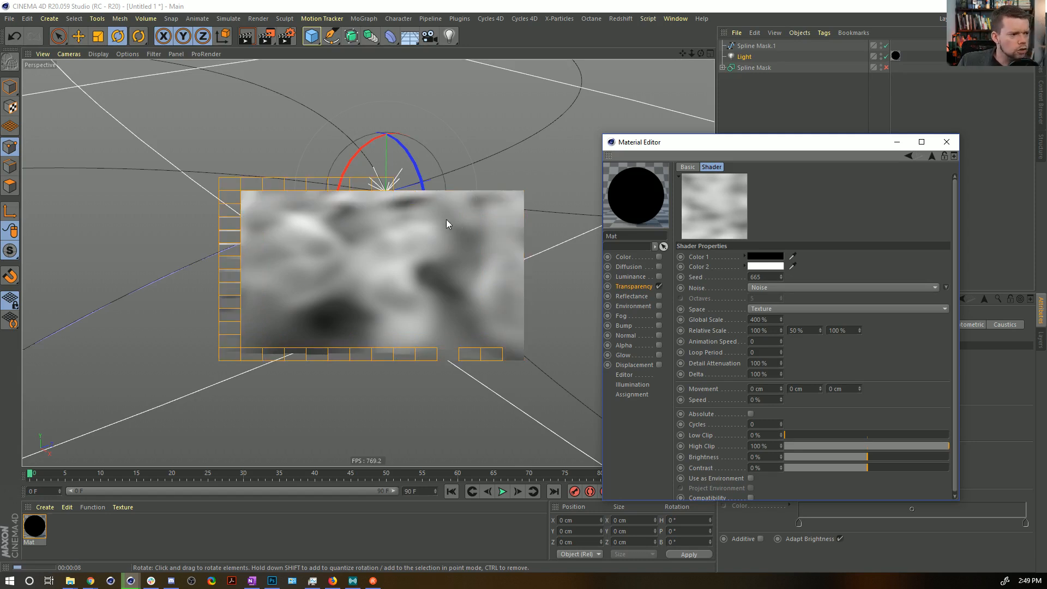
alt+drag(412, 230, 356, 249)
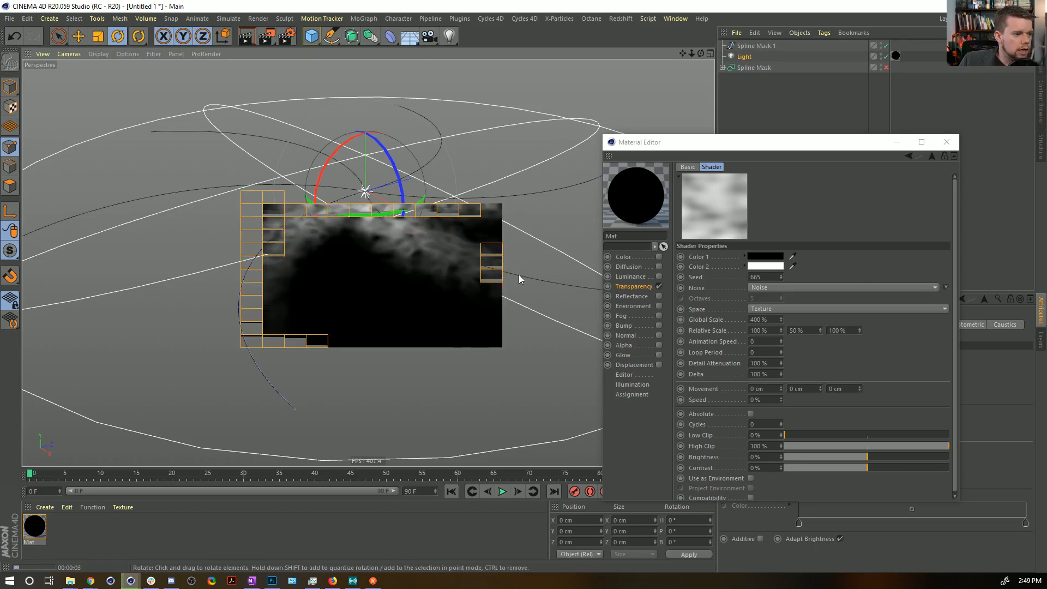
Narrow the white band of the Colorizer gradient by moving both black knots closer to the white knot.
click(932, 156)
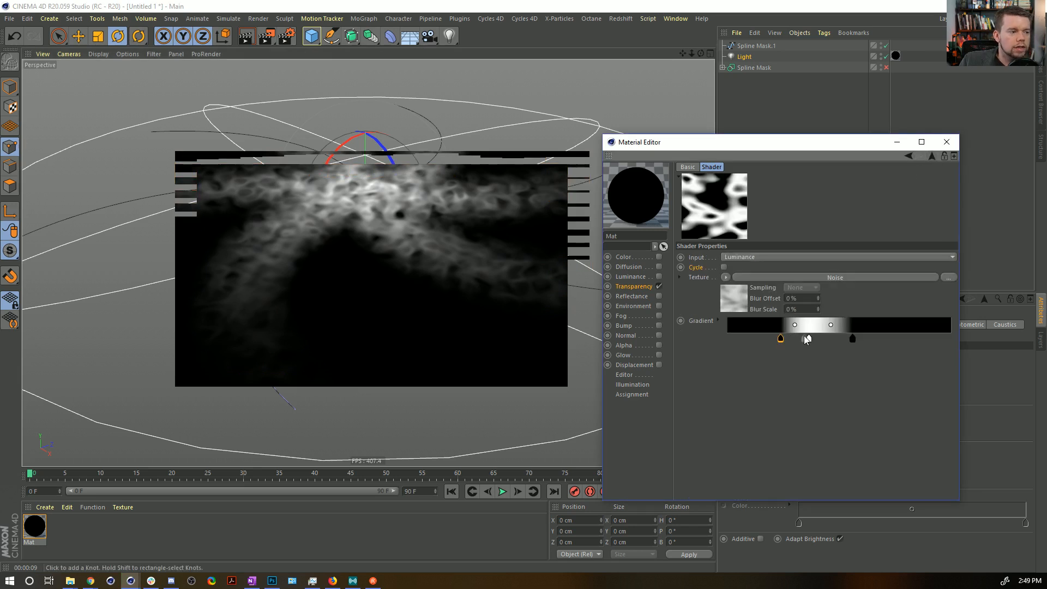
drag(780, 339, 793, 339)
drag(856, 339, 825, 339)
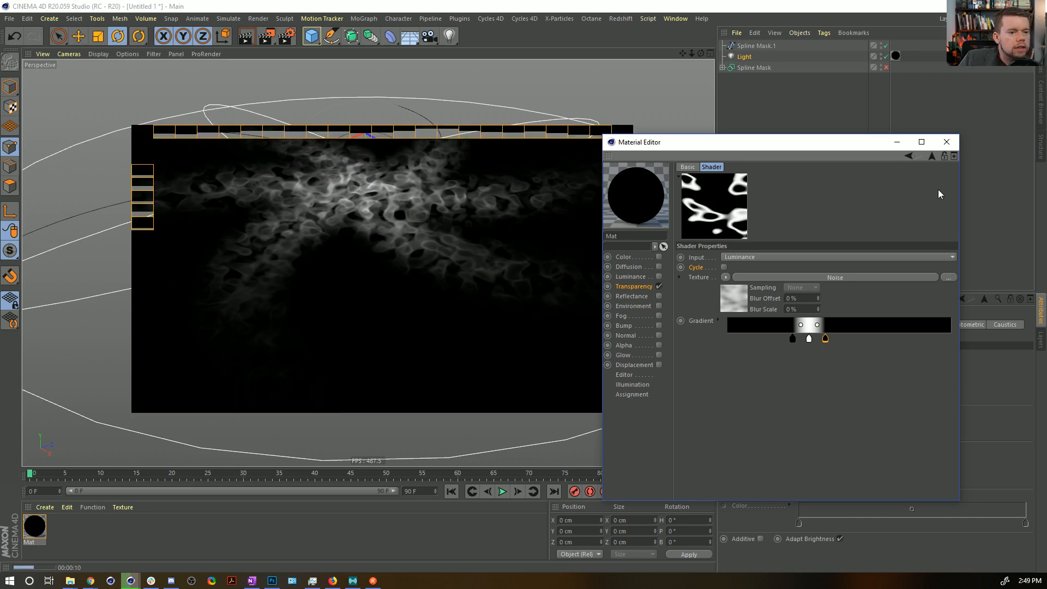
Reopen the galaxy material's Proximal shader, set its Blend Mode to Add and check the render.
click(945, 143)
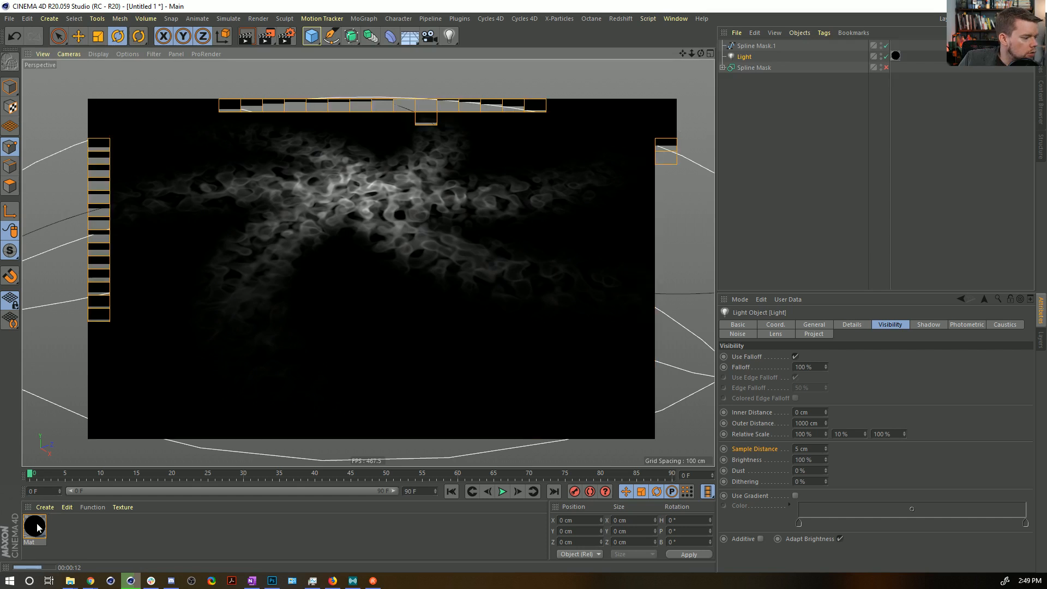
click(36, 525)
double_click(35, 525)
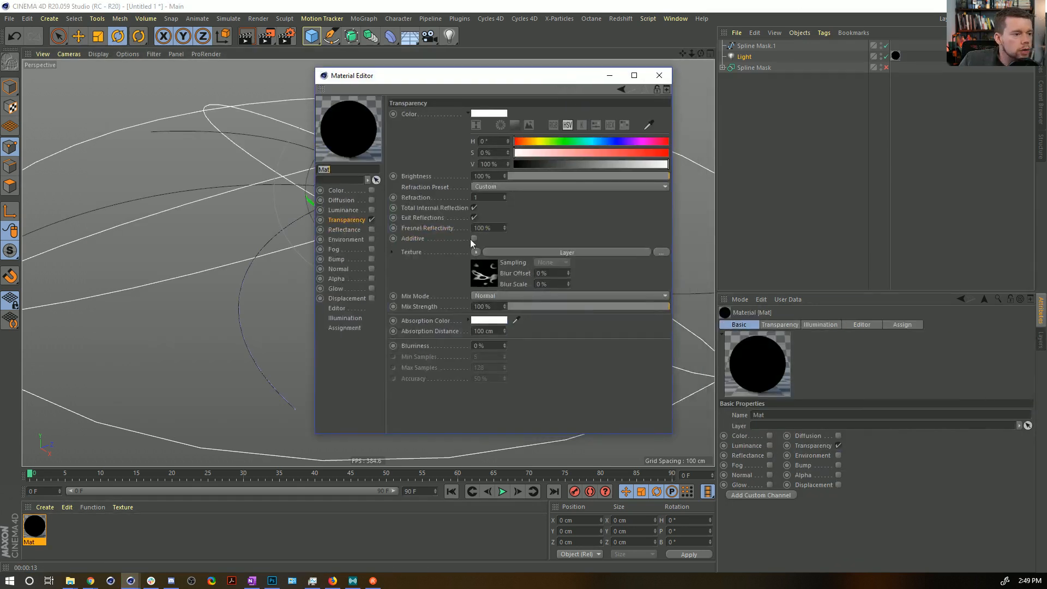
click(480, 277)
click(437, 214)
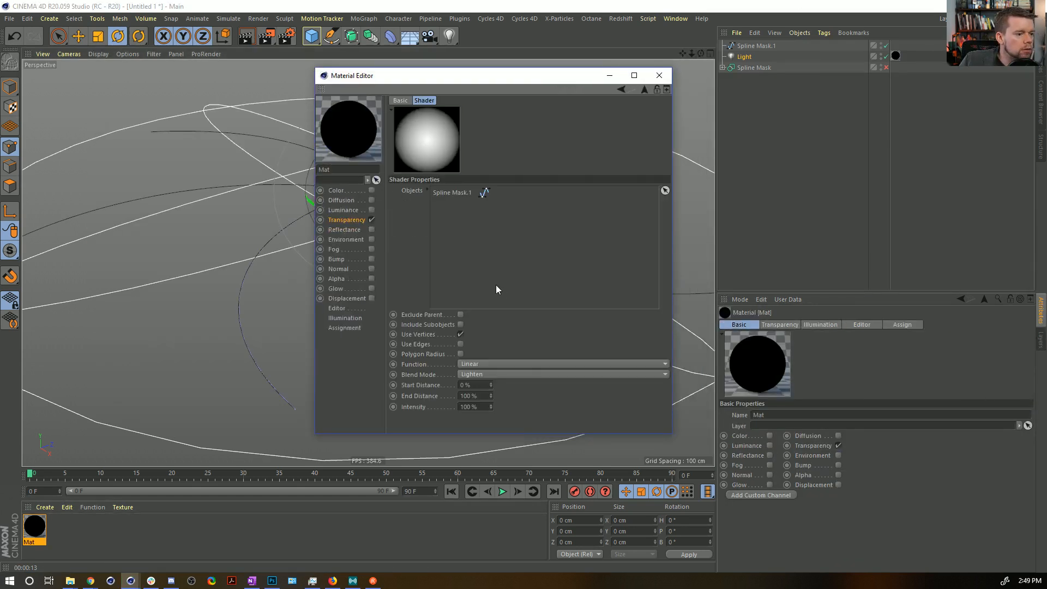
click(497, 374)
click(491, 430)
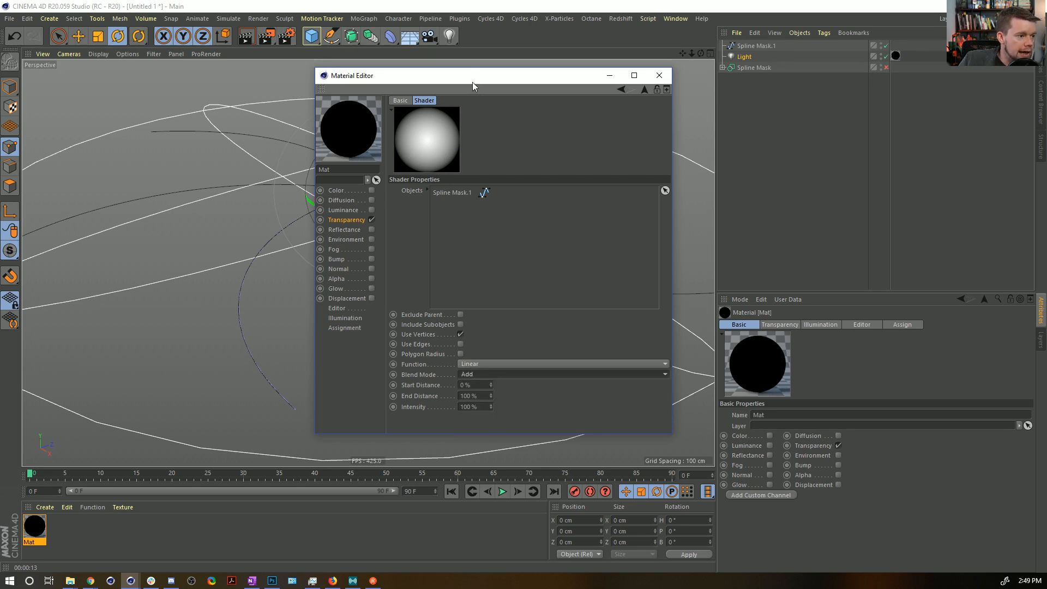
drag(472, 81, 826, 49)
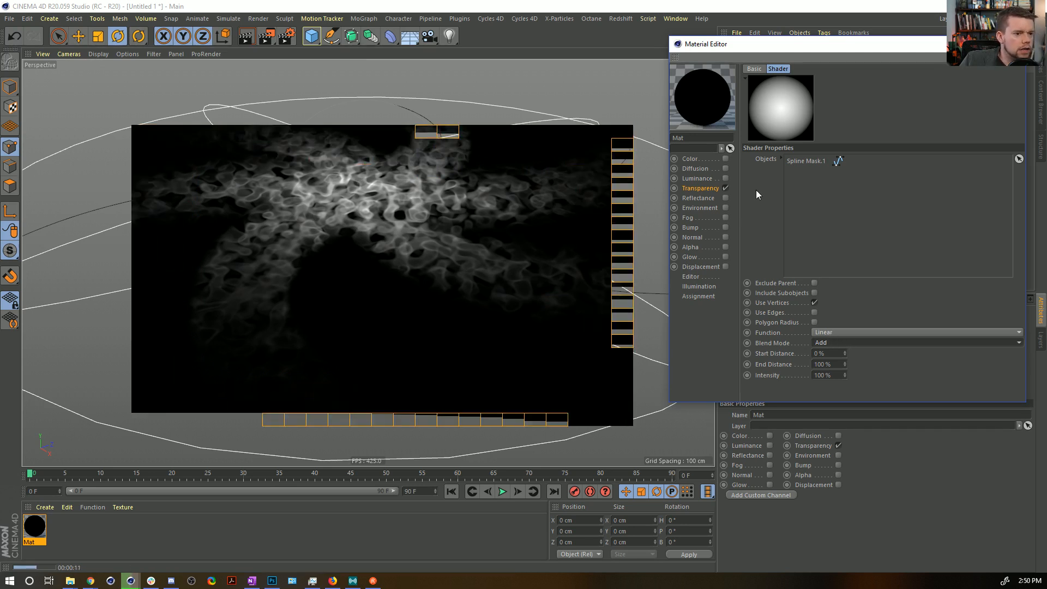
drag(858, 50, 705, 76)
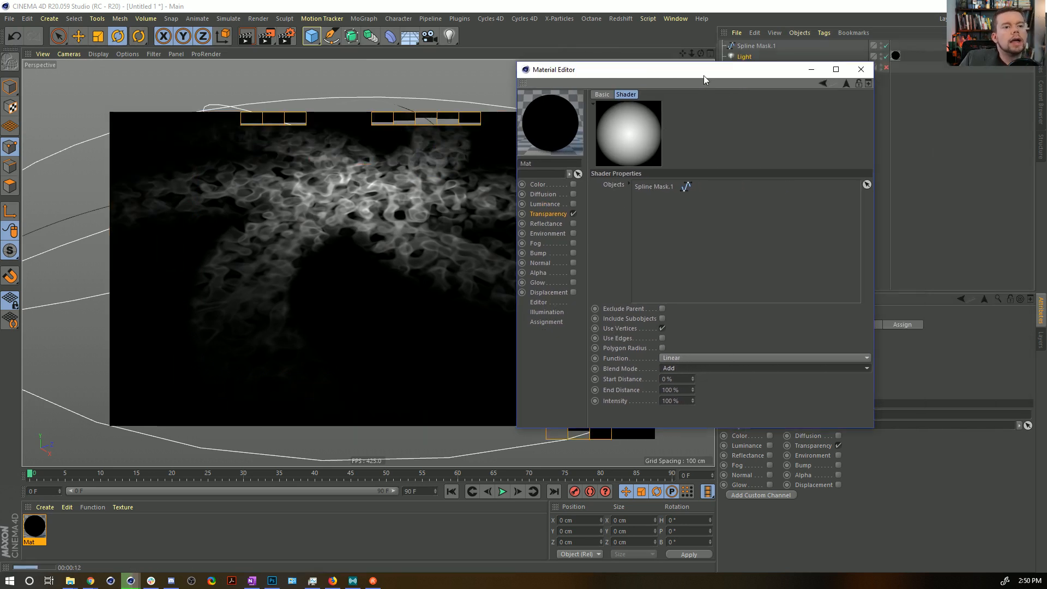
Add saturated, full-brightness teal-green knots on both sides of the Colorizer gradient's white knot and render the view.
click(846, 82)
click(640, 220)
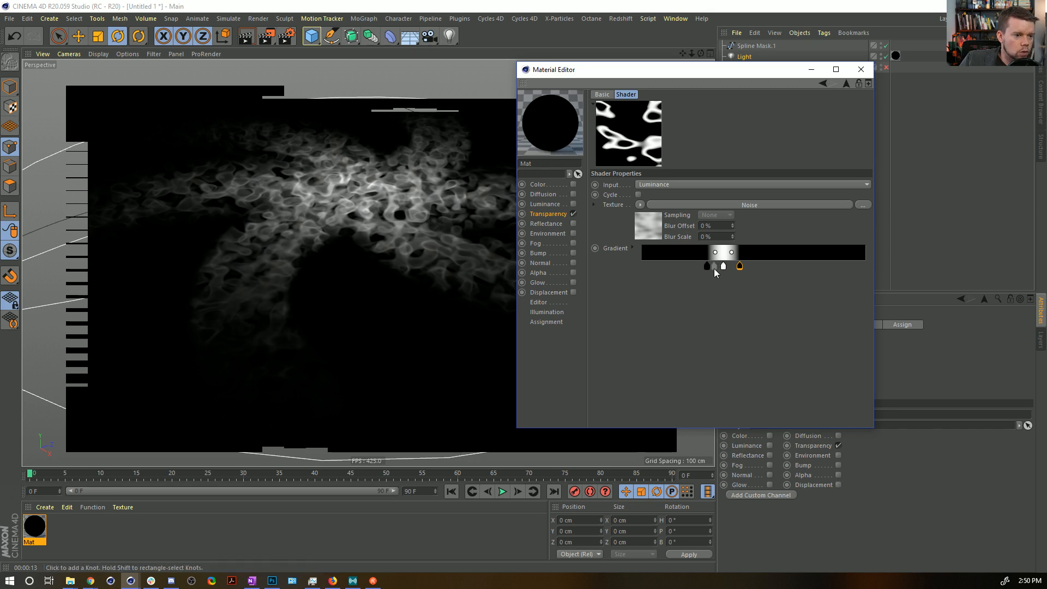
click(714, 267)
double_click(715, 267)
drag(718, 281, 710, 279)
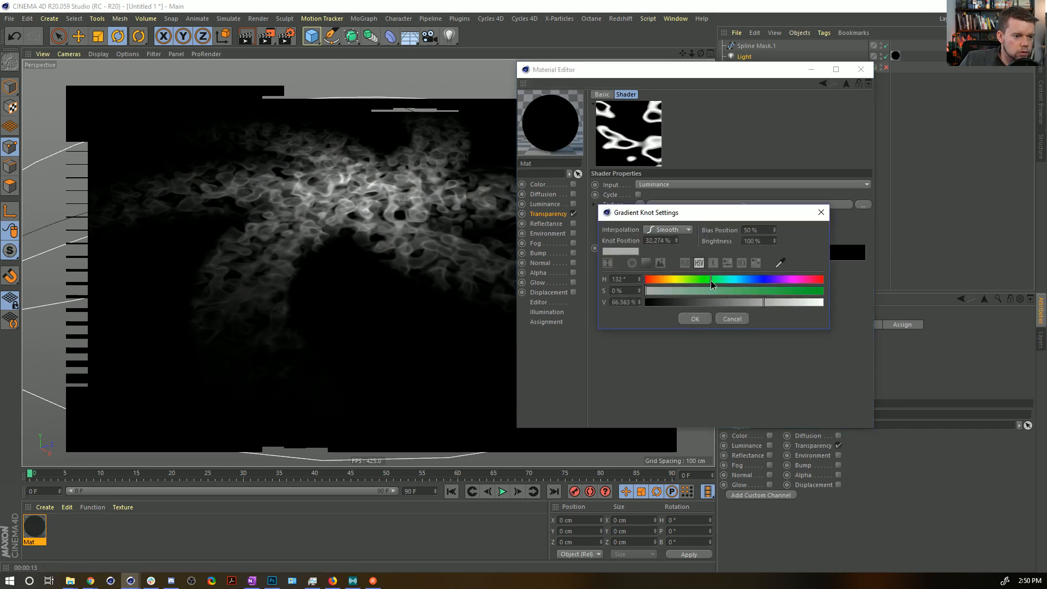
click(771, 290)
drag(770, 291, 824, 302)
mouse_move(712, 280)
mouse_down()
mouse_move(723, 280)
mouse_move(695, 269)
mouse_move(732, 267)
mouse_move(699, 269)
mouse_move(715, 269)
mouse_up()
click(696, 319)
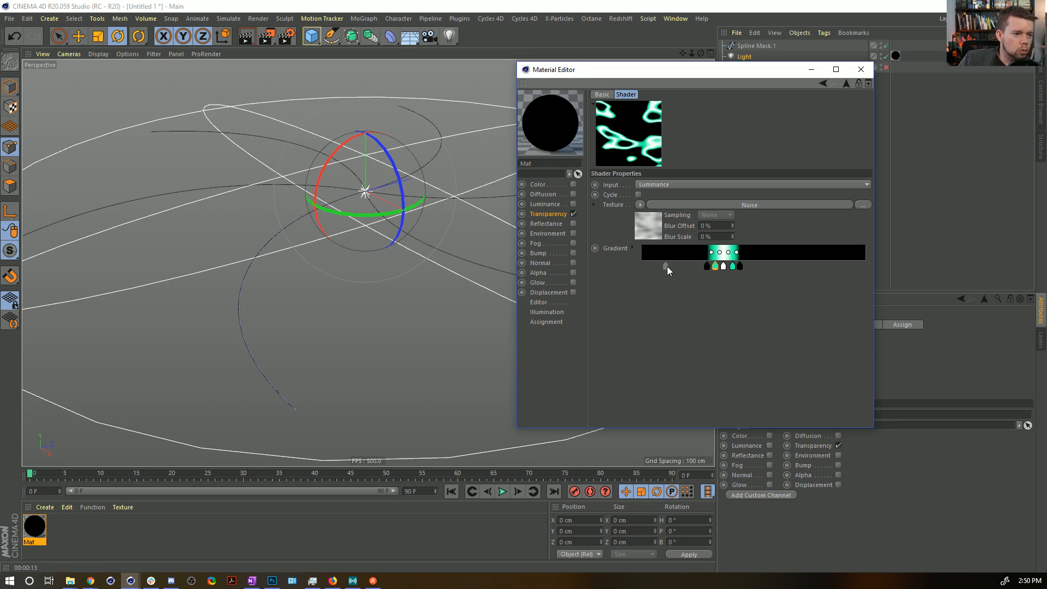
key(ctrl+r)
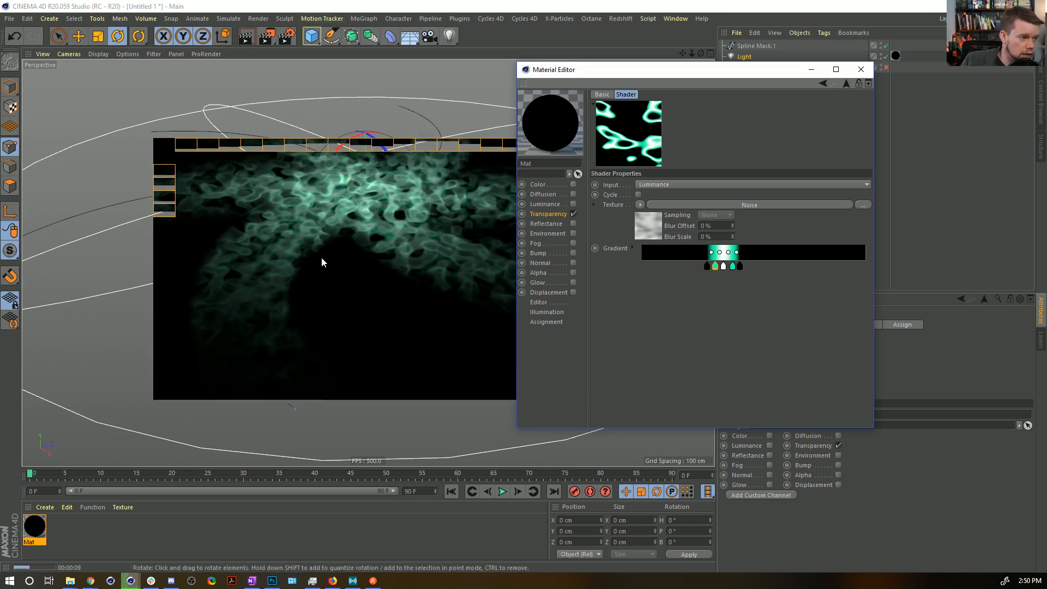
Change the Colorizer's Noise texture to the Naki type and set its Global Scale to 1100%.
click(655, 224)
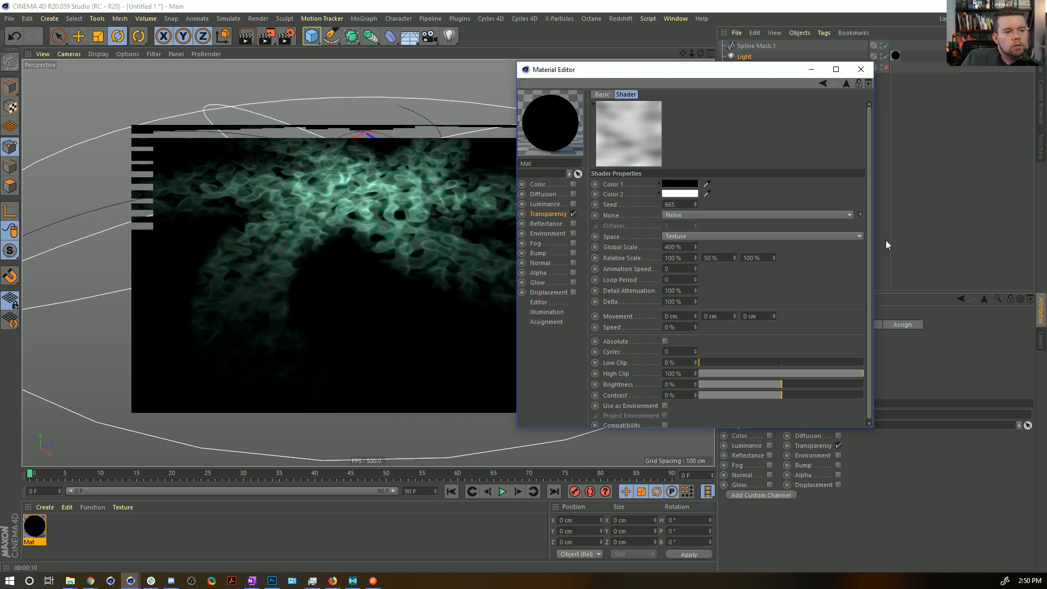
click(859, 216)
click(967, 290)
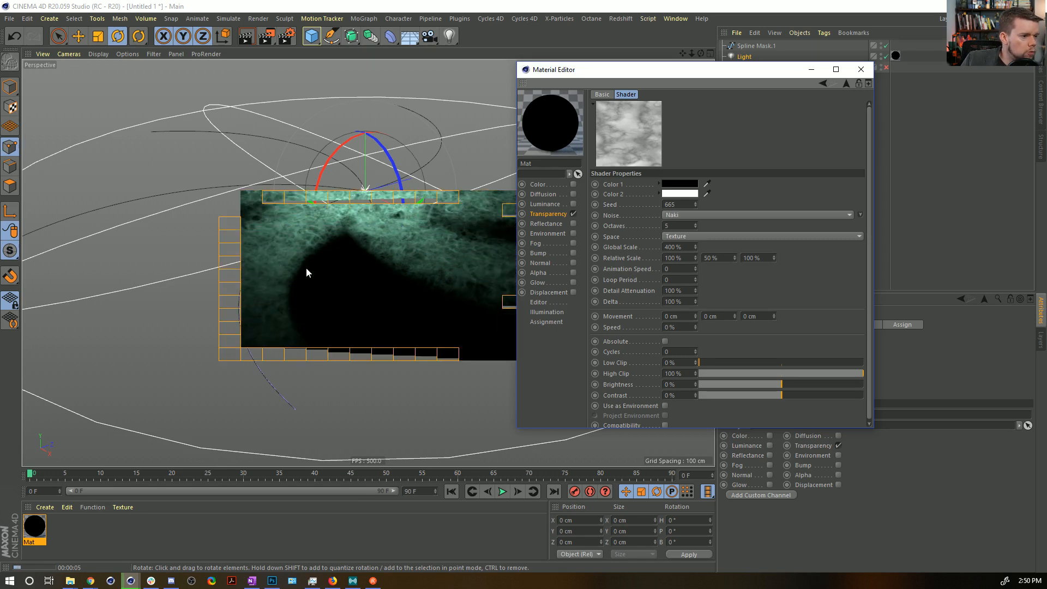
double_click(666, 247)
text(1100)
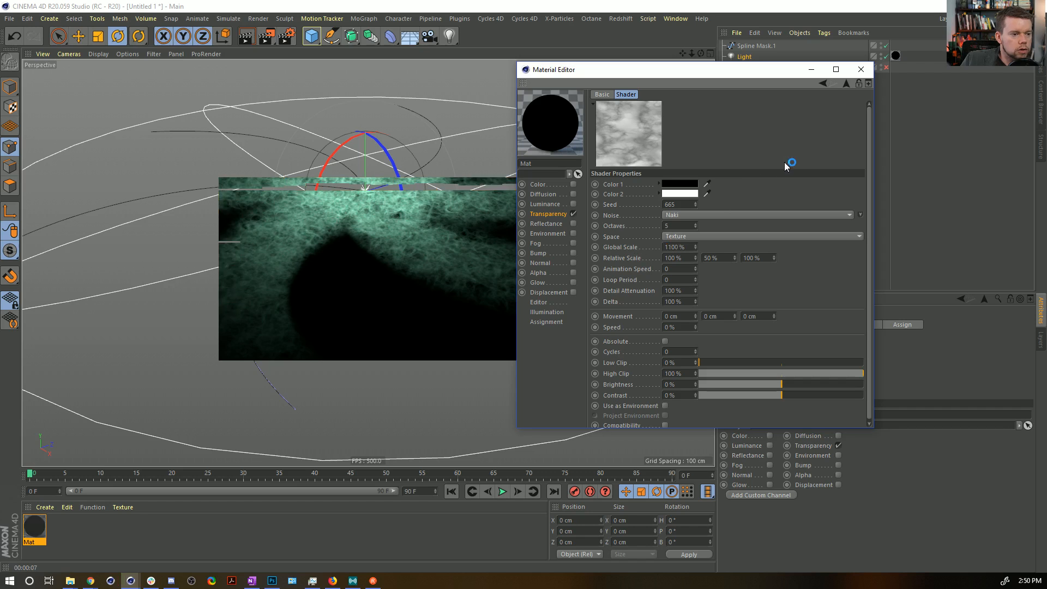
key(Return)
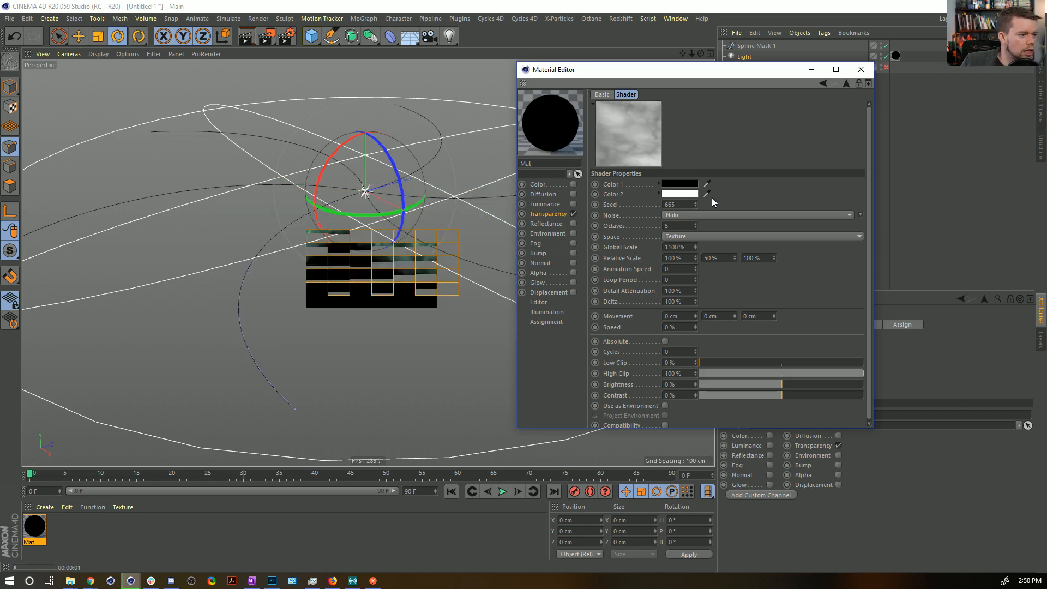
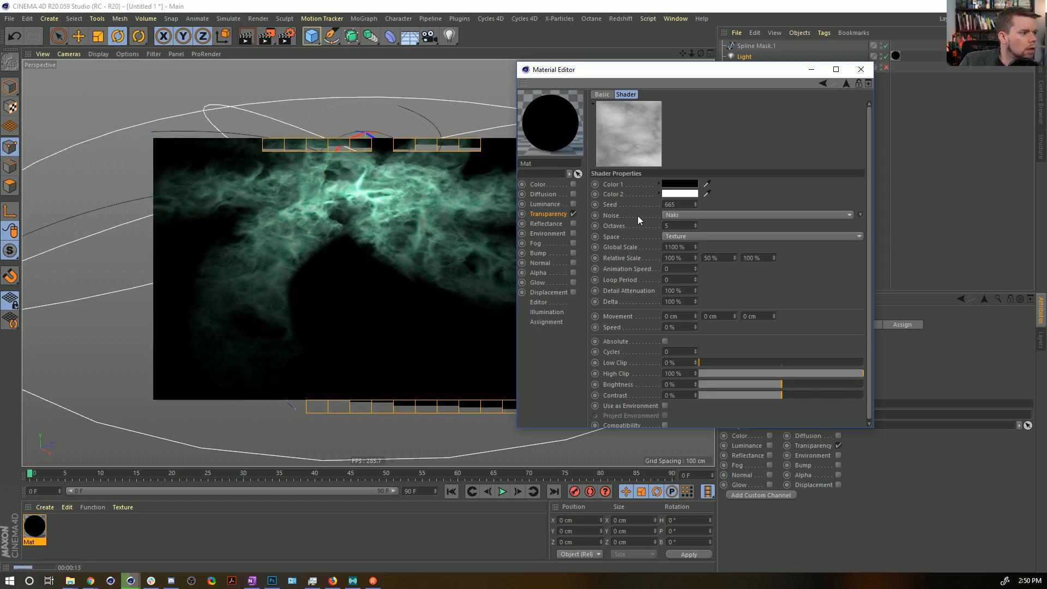
Close the material's editor window and save the scene in the Episode10 SceneFiles folder as [3a]Galaxy.c4d.
click(860, 70)
key(ctrl+s)
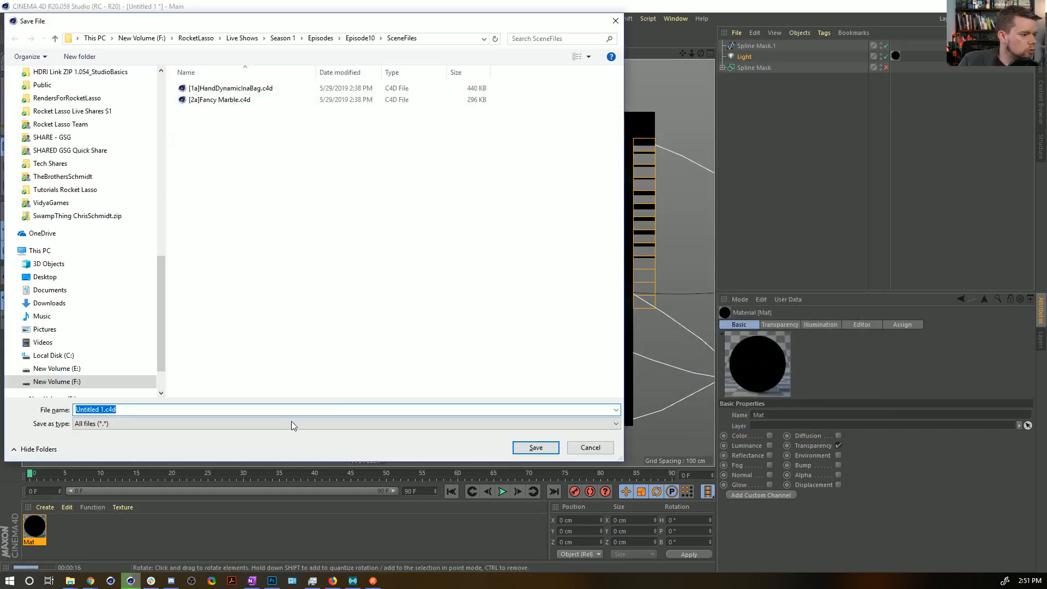
click(136, 410)
click(219, 100)
click(82, 409)
click(82, 410)
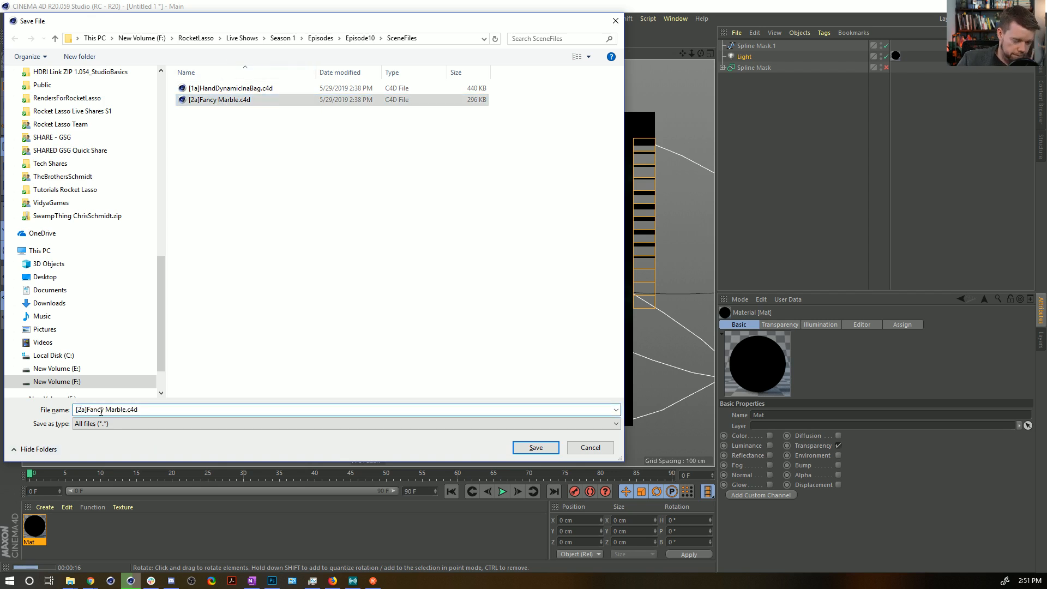
key(BackSpace)
text(3)
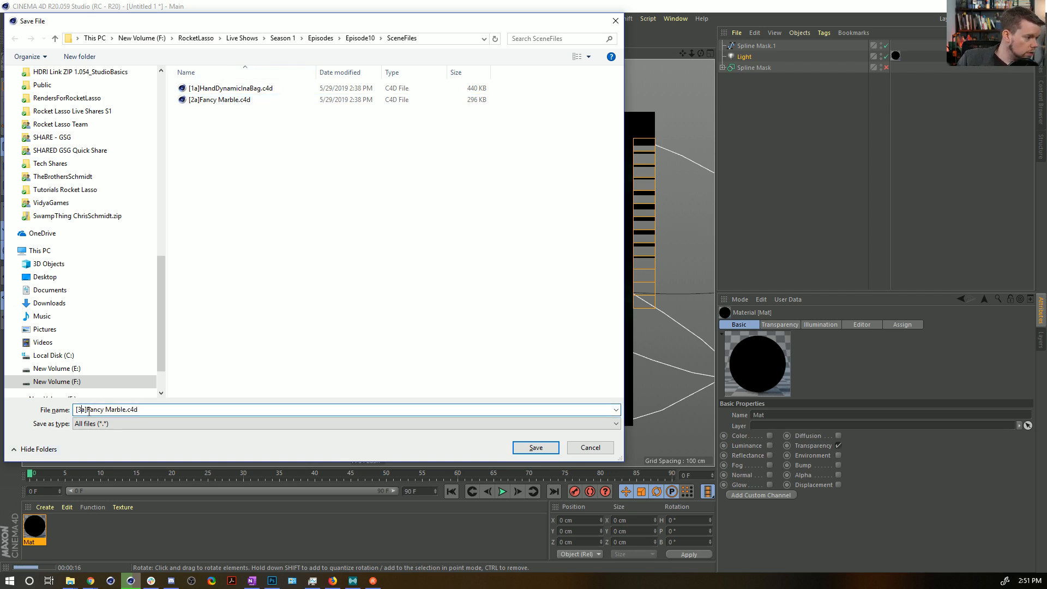
drag(87, 410, 139, 414)
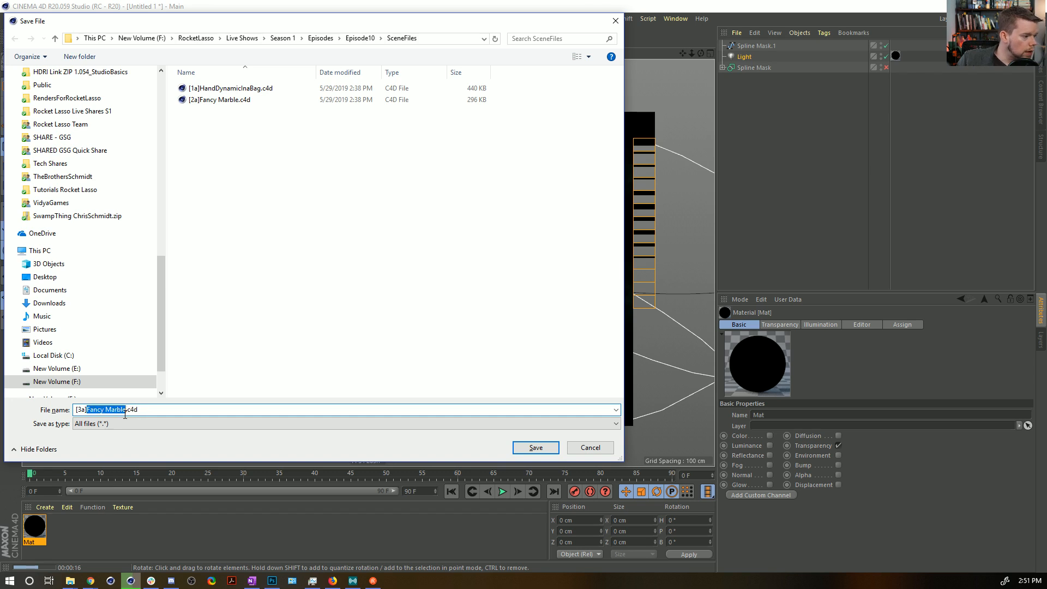
text(Galaxy)
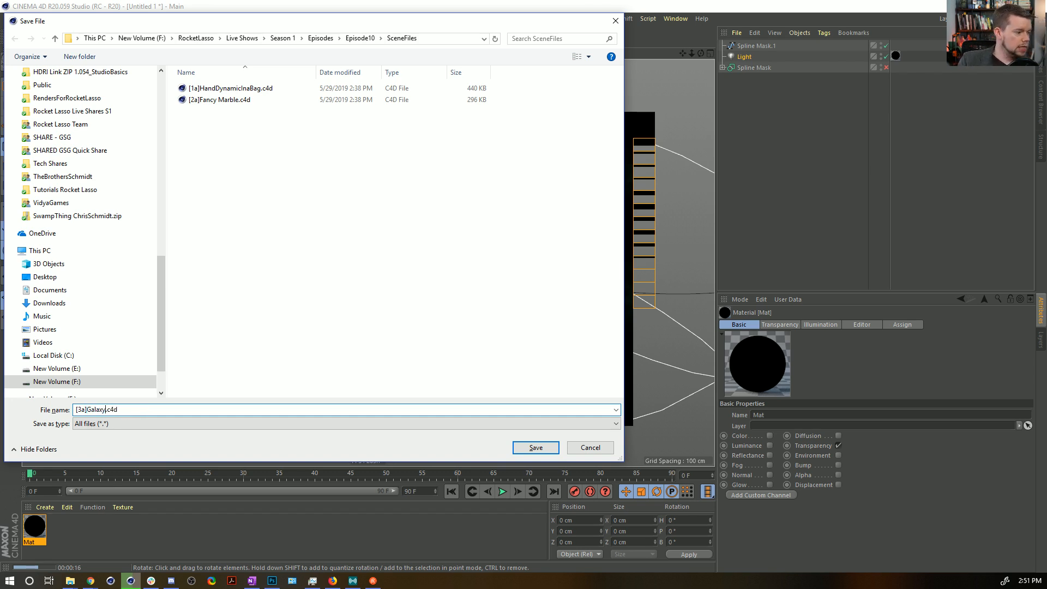
key(Return)
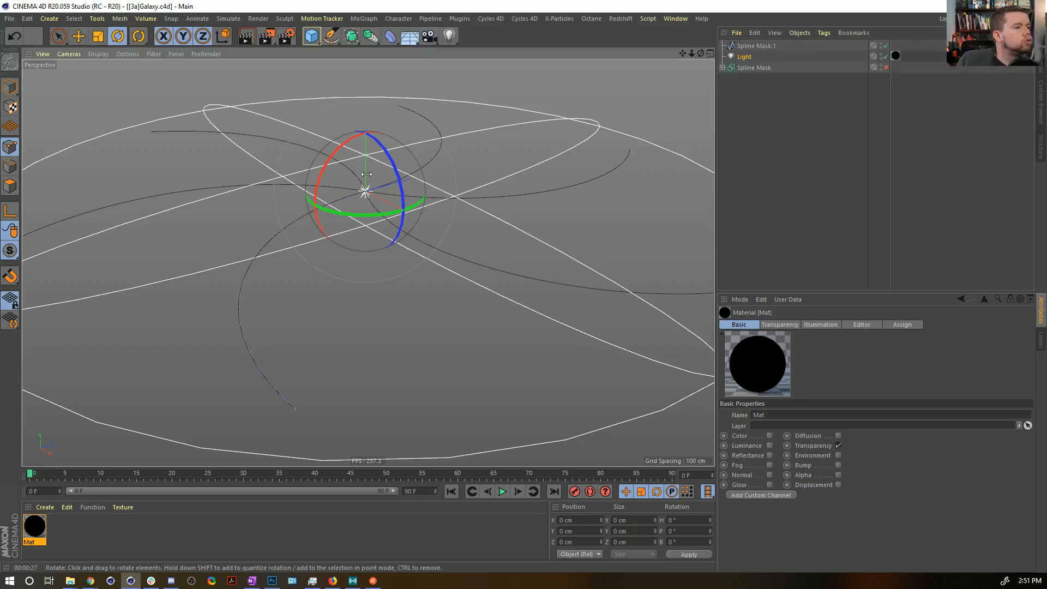
Add a second omni light with Visible Light set to Visible and No Illumination enabled.
click(363, 19)
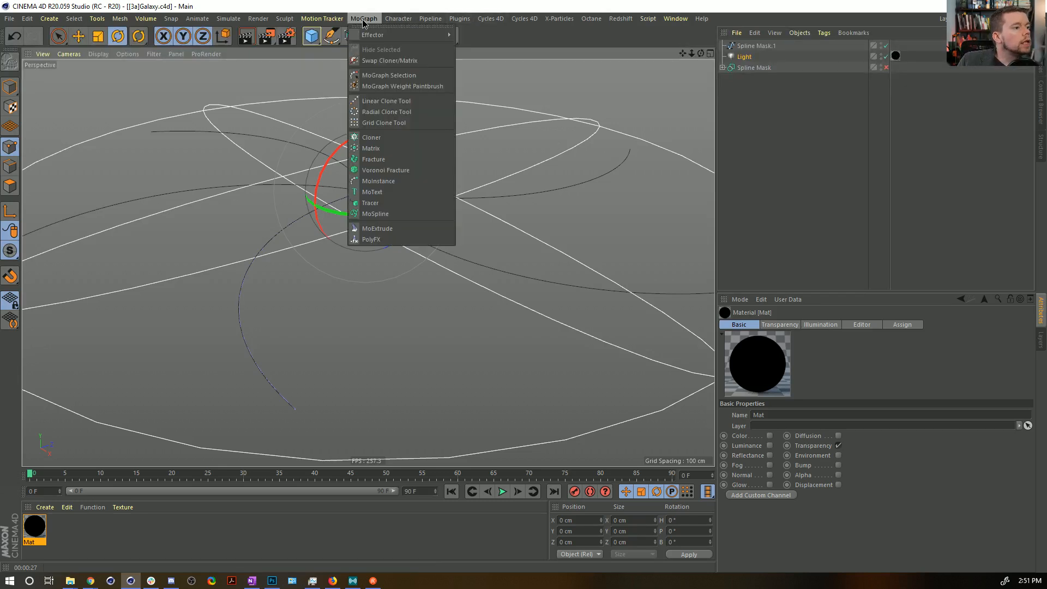
click(510, 32)
click(449, 36)
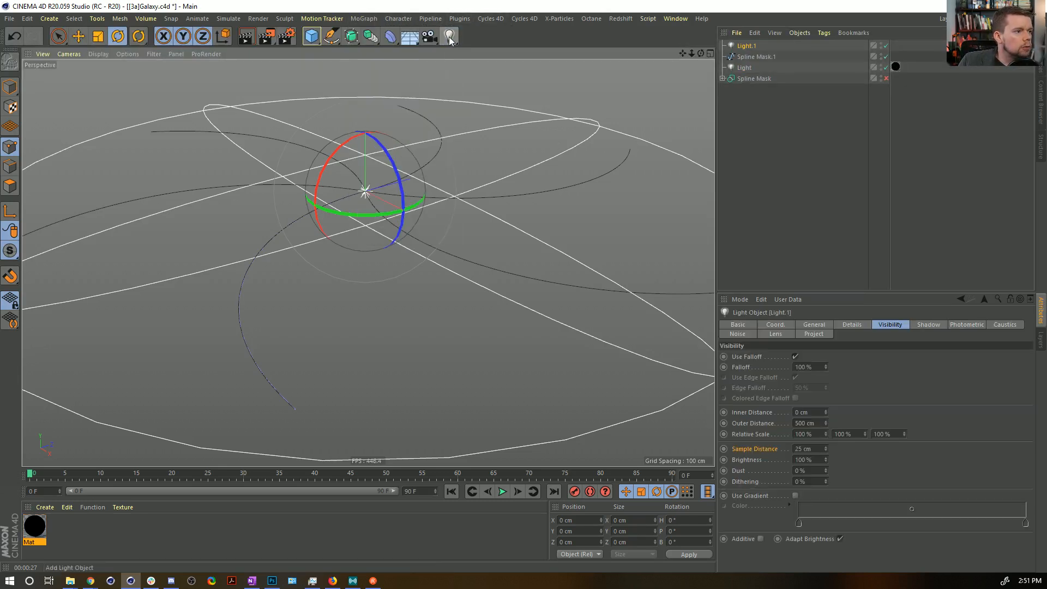
click(821, 325)
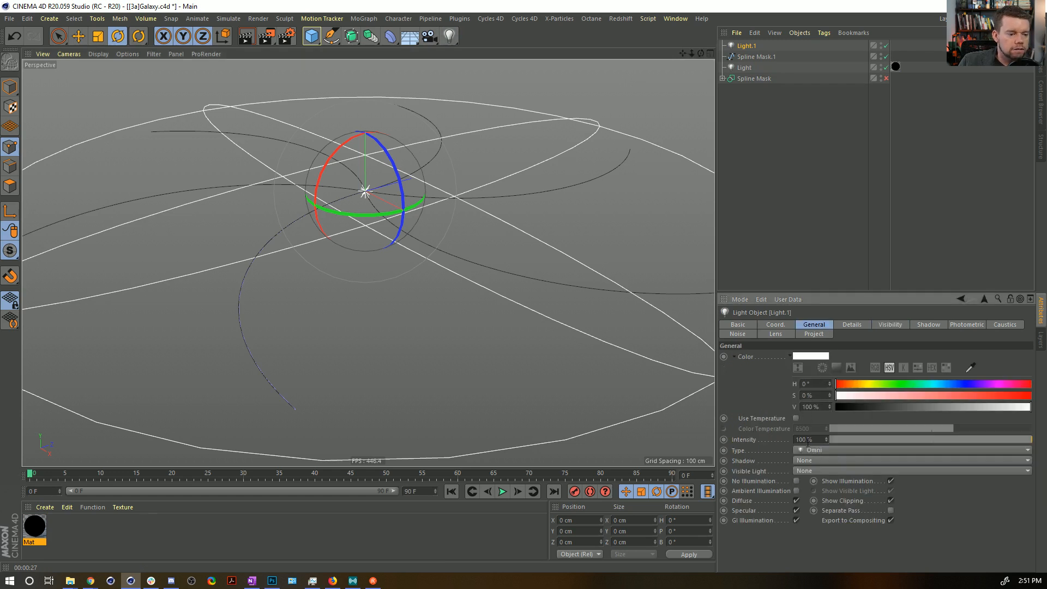
click(807, 470)
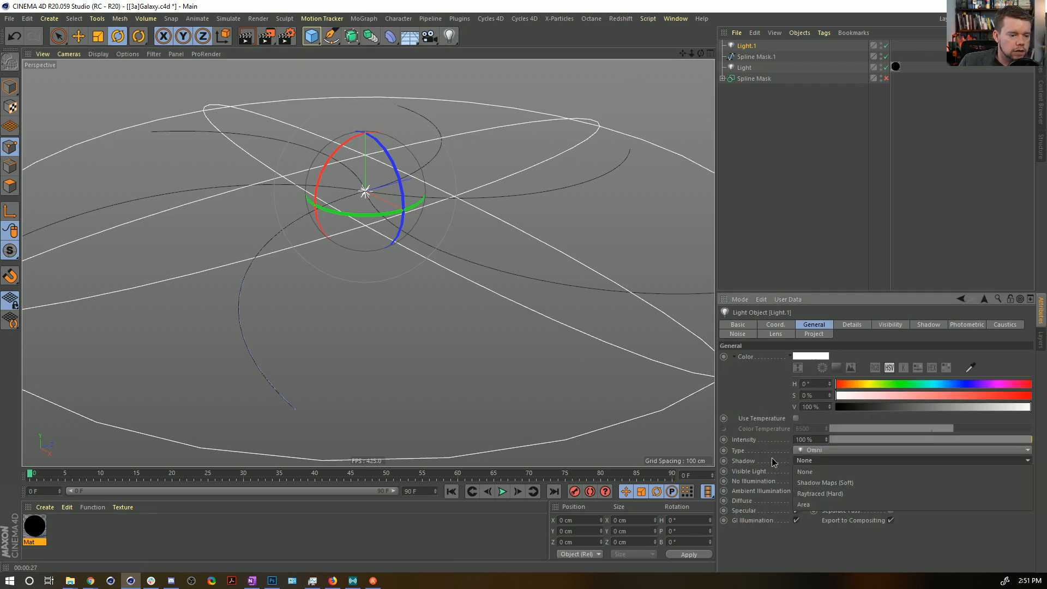
click(811, 481)
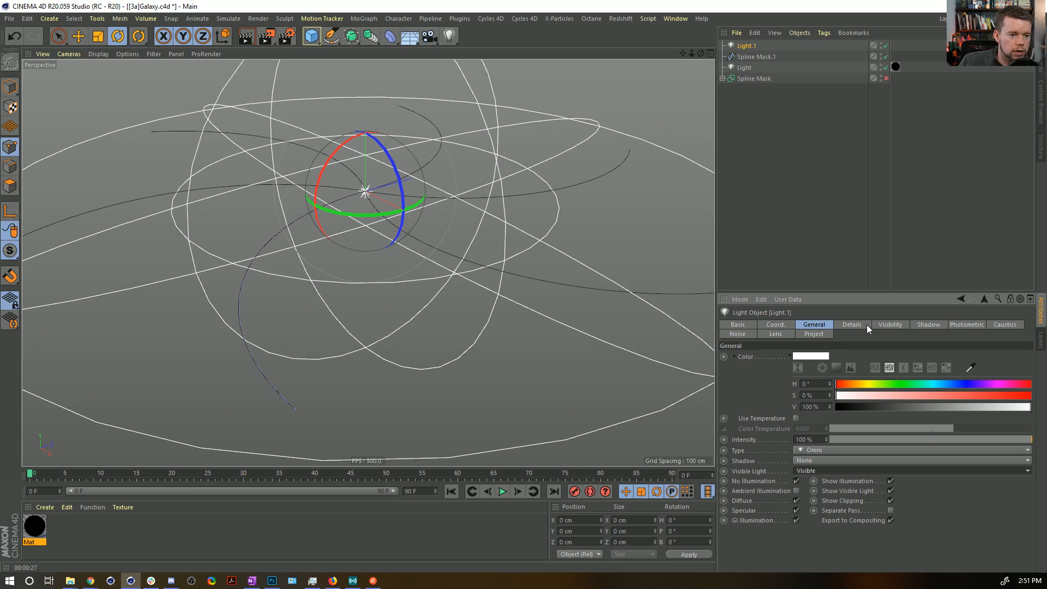
Set the new light's visibility Outer Distance to 10 cm.
click(878, 324)
click(815, 422)
text(10)
key(Return)
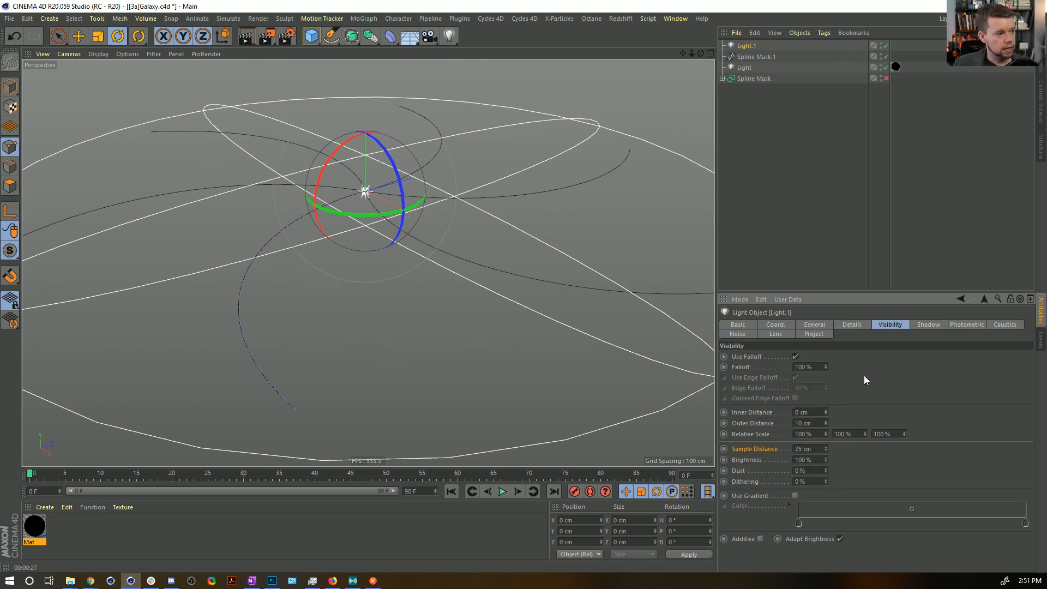
Add a MoGraph Cloner and make the small visible light its child.
click(364, 18)
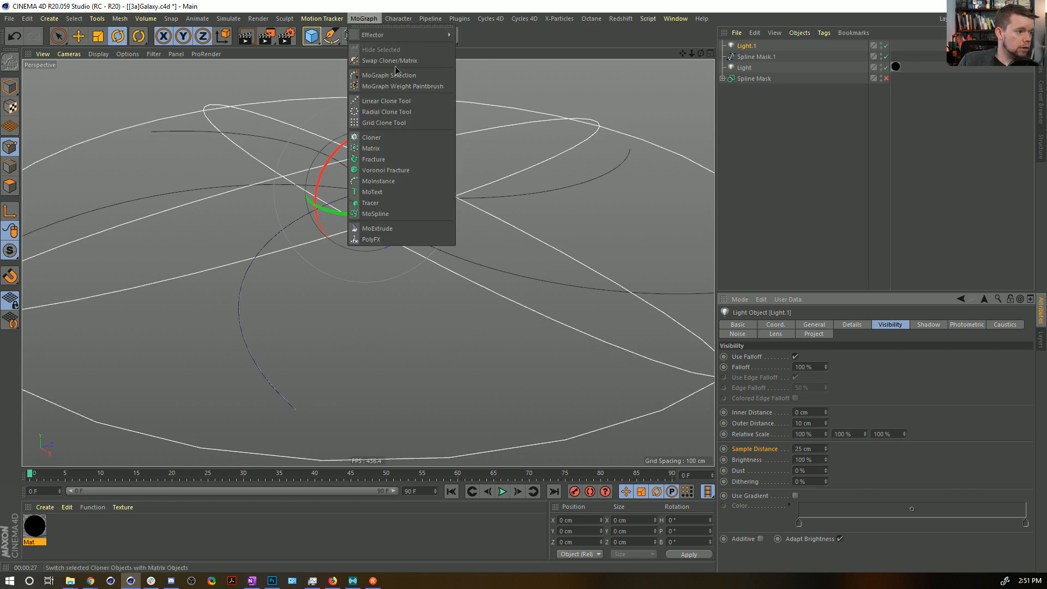
click(400, 140)
drag(755, 56, 745, 46)
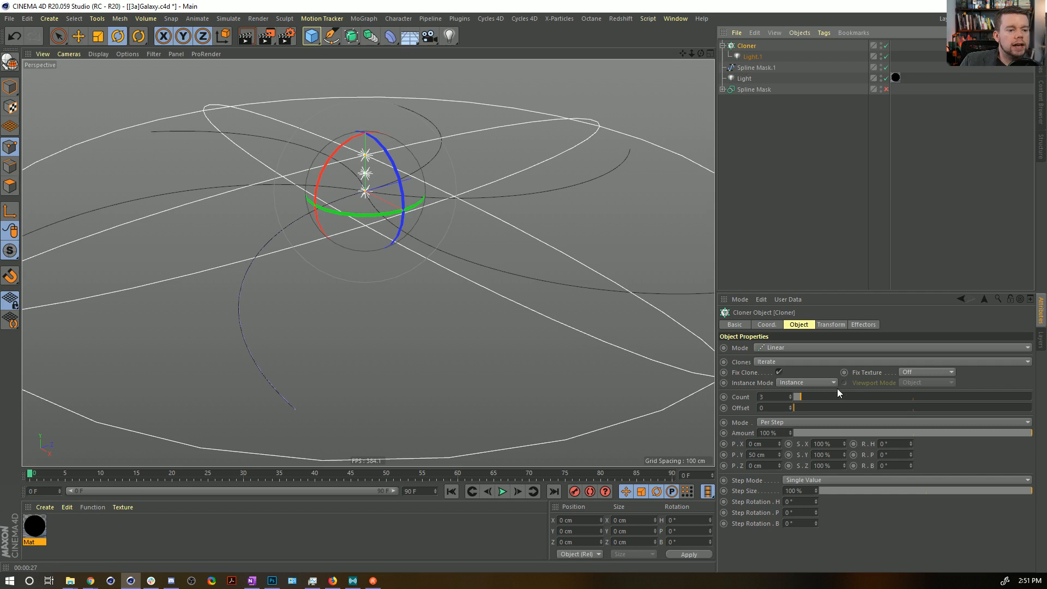
Set the Cloner to Object mode on Spline Mask.1 with a count of 35 clones per segment.
click(780, 348)
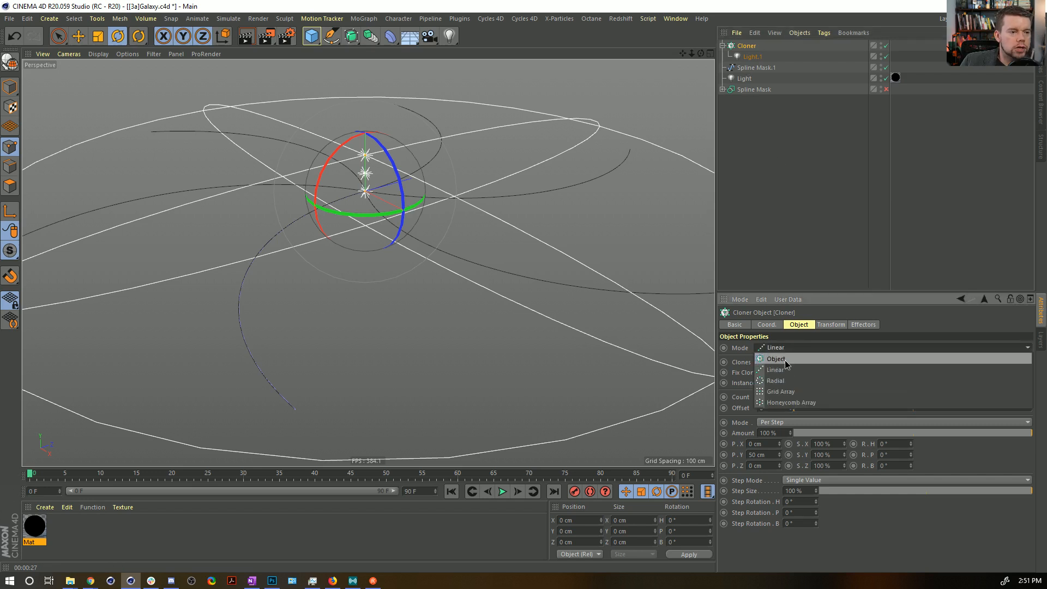
click(776, 359)
drag(758, 67, 784, 395)
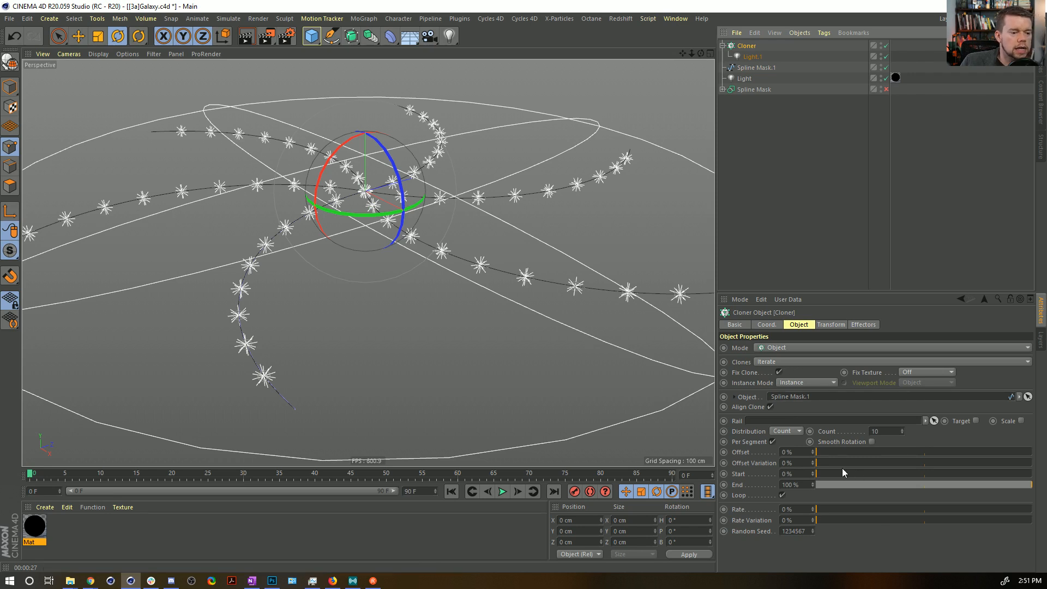
mouse_move(902, 429)
mouse_down()
mouse_move(902, 420)
mouse_move(902, 432)
mouse_up()
click(902, 429)
alt+right_drag(584, 300, 492, 237)
alt+middle_drag(491, 238, 421, 251)
alt+drag(421, 251, 469, 286)
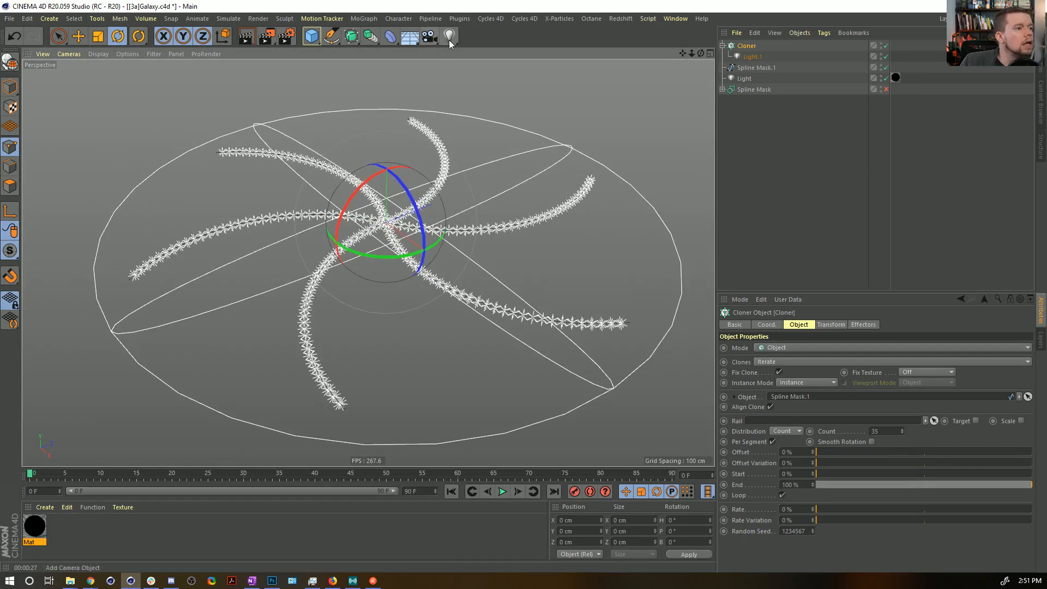
Add a Random effector to the Cloner to scatter the light clones around the spiral arms.
click(373, 21)
mouse_move(415, 35)
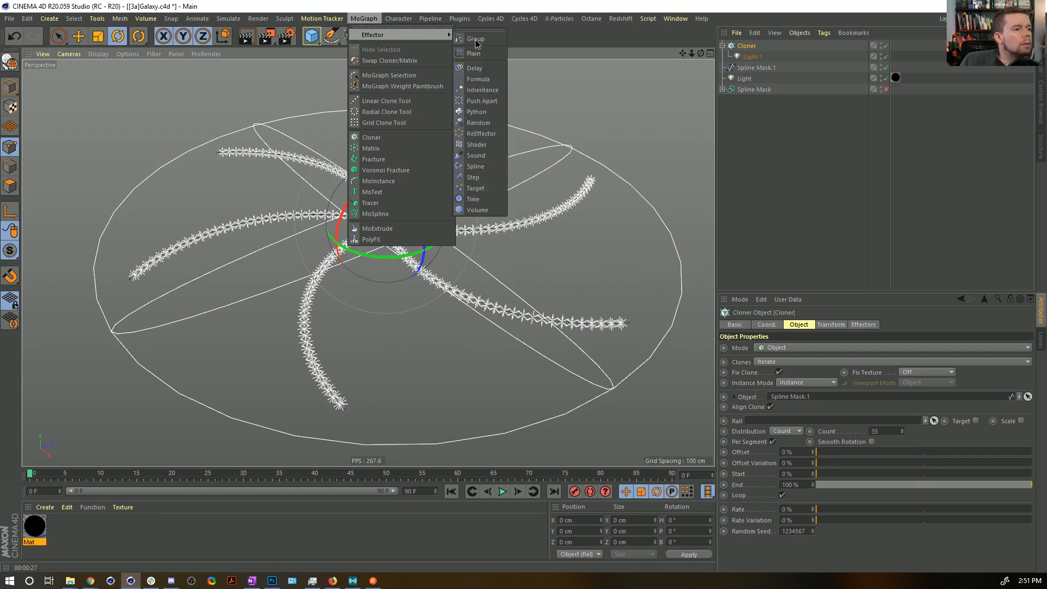
click(501, 125)
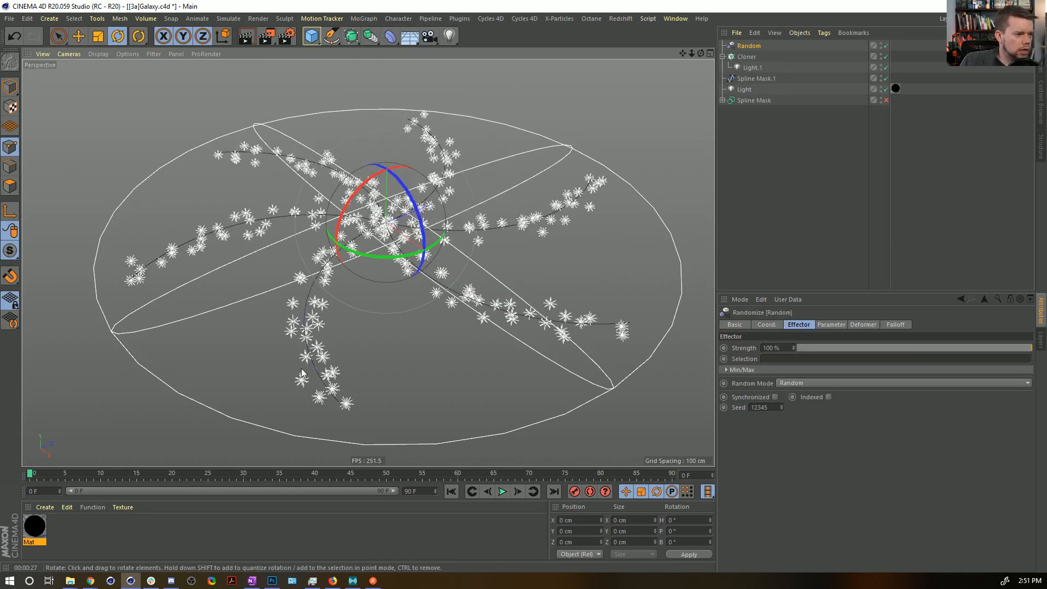
Enable uniform scale variation of 0.9 on the Random effector and render the view to check the stars.
alt+drag(323, 285, 301, 273)
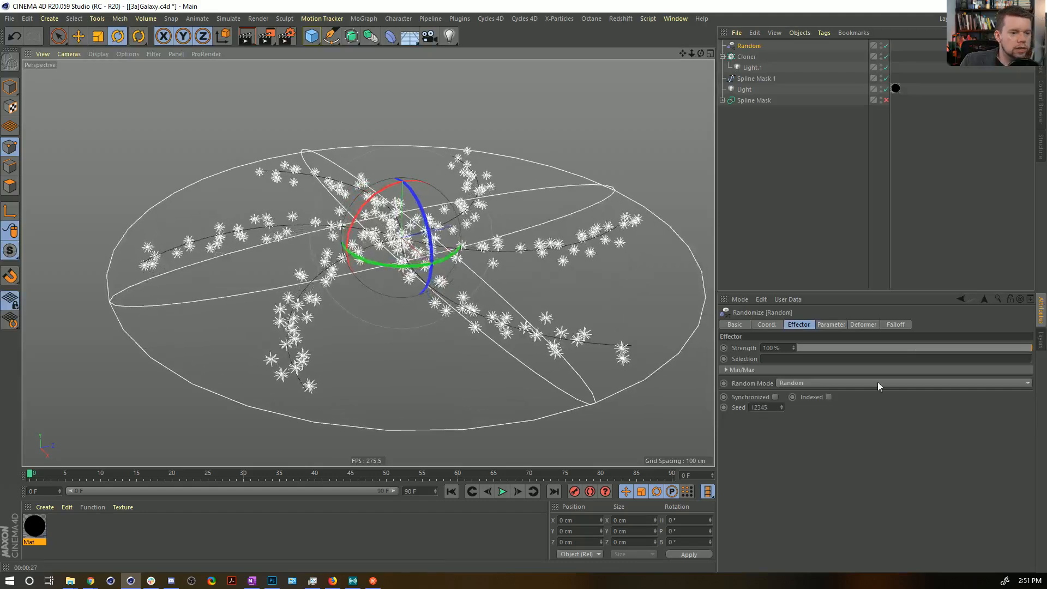
click(831, 325)
click(832, 367)
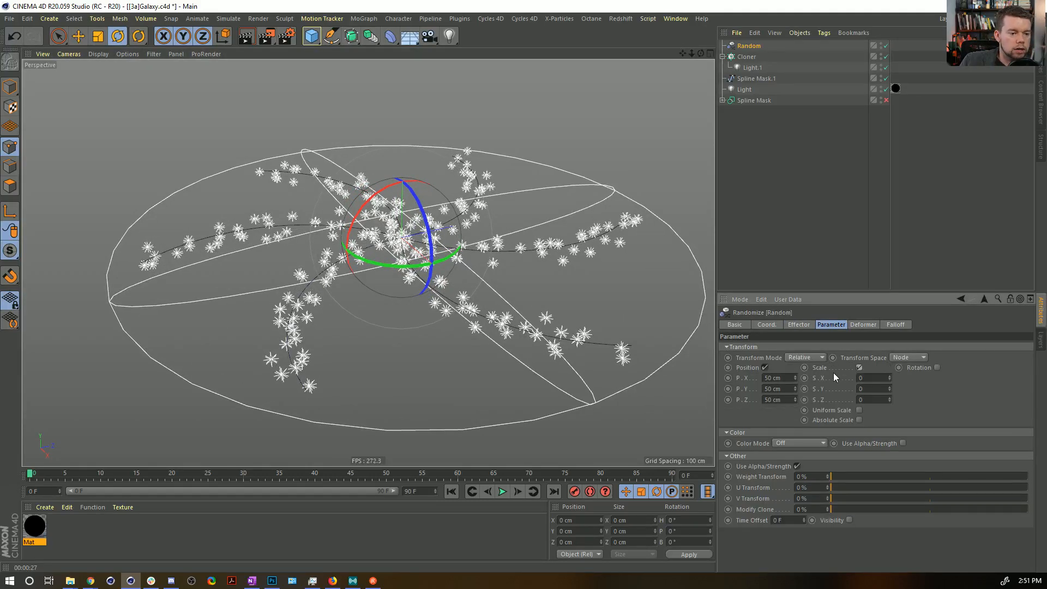
click(859, 411)
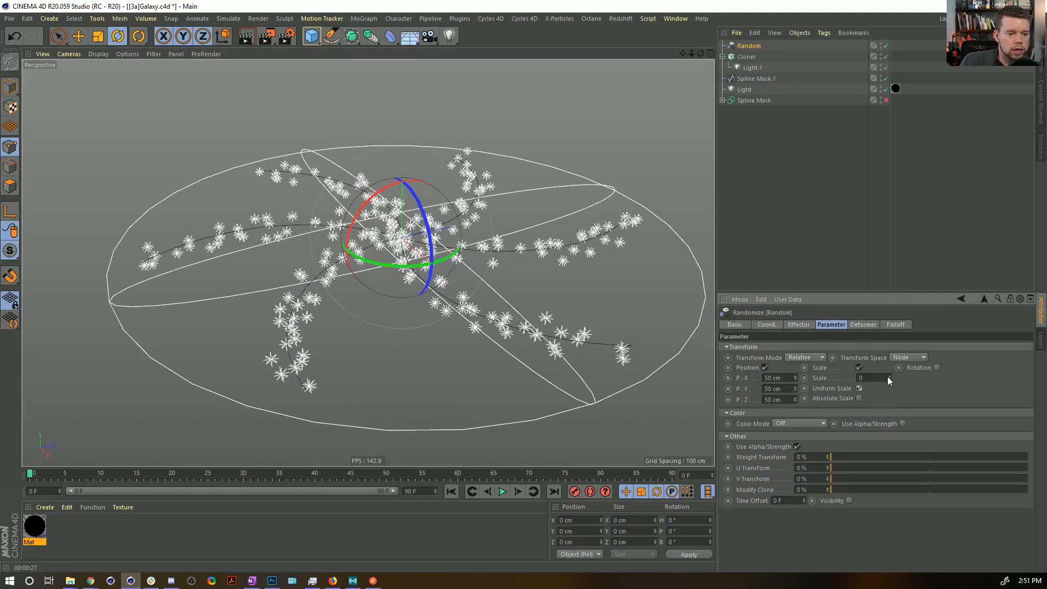
text(0.9)
key(Return)
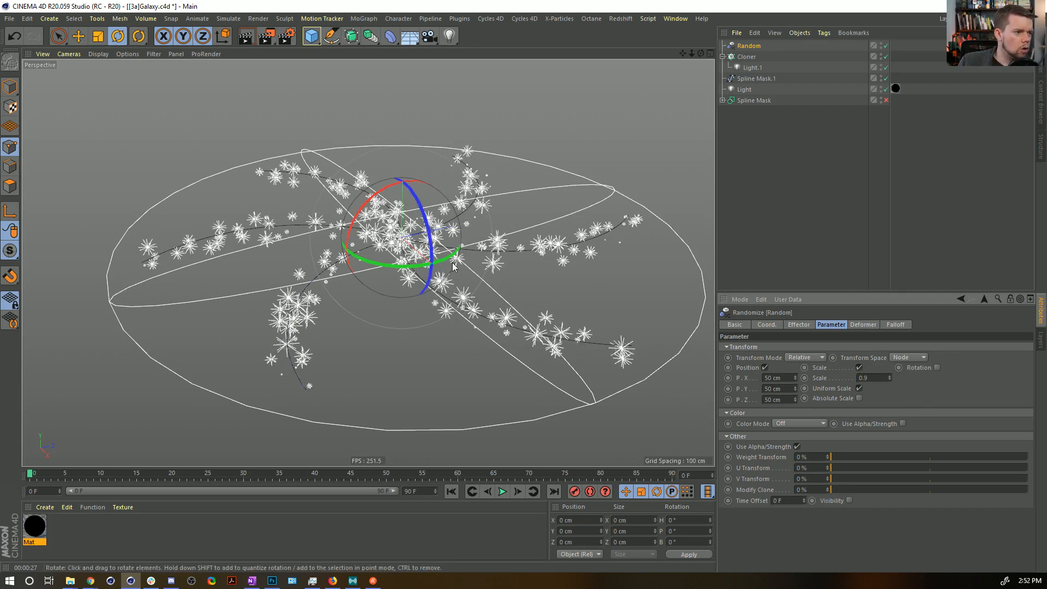
key(ctrl+r)
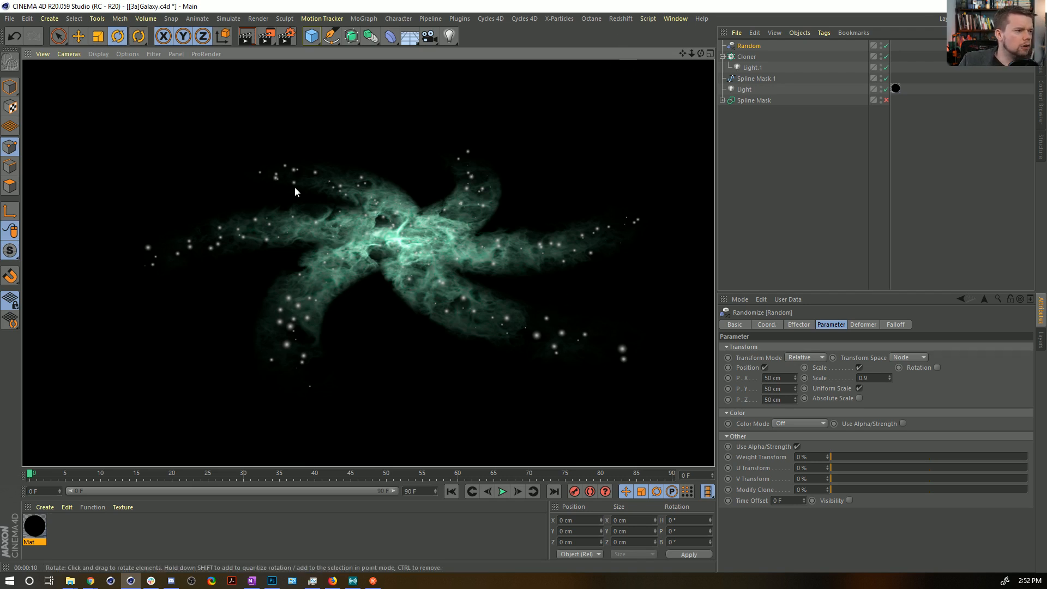
Add a Plain effector to the Cloner and disable its Position transform.
click(749, 56)
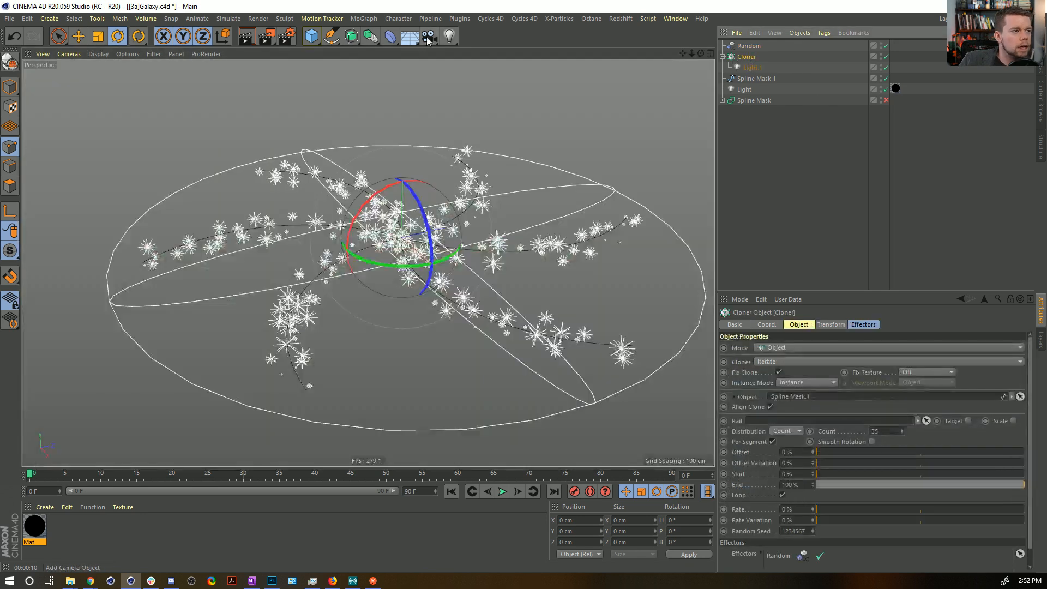
click(364, 18)
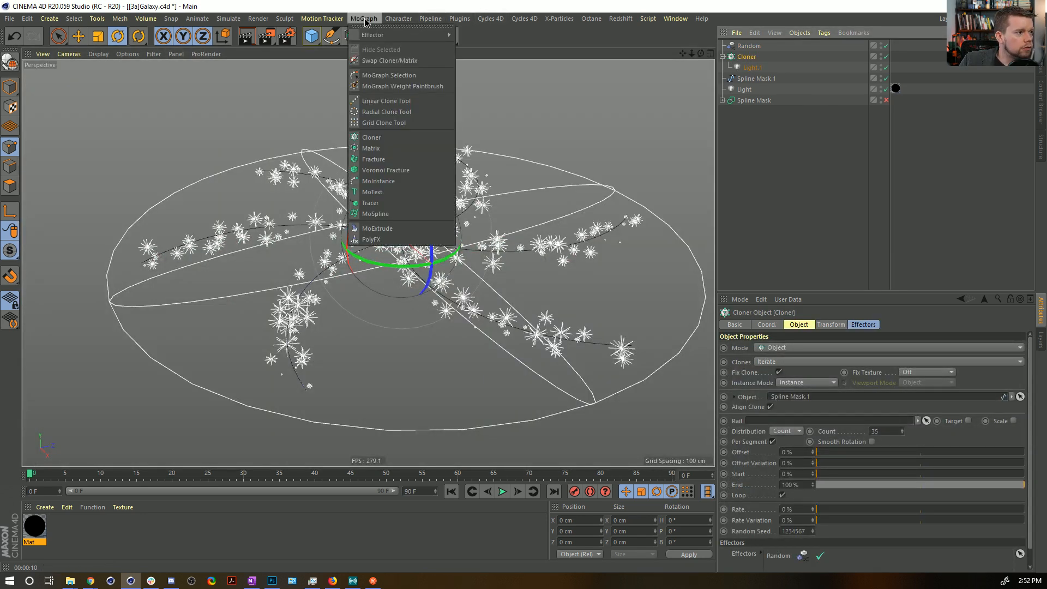
mouse_move(415, 35)
click(473, 53)
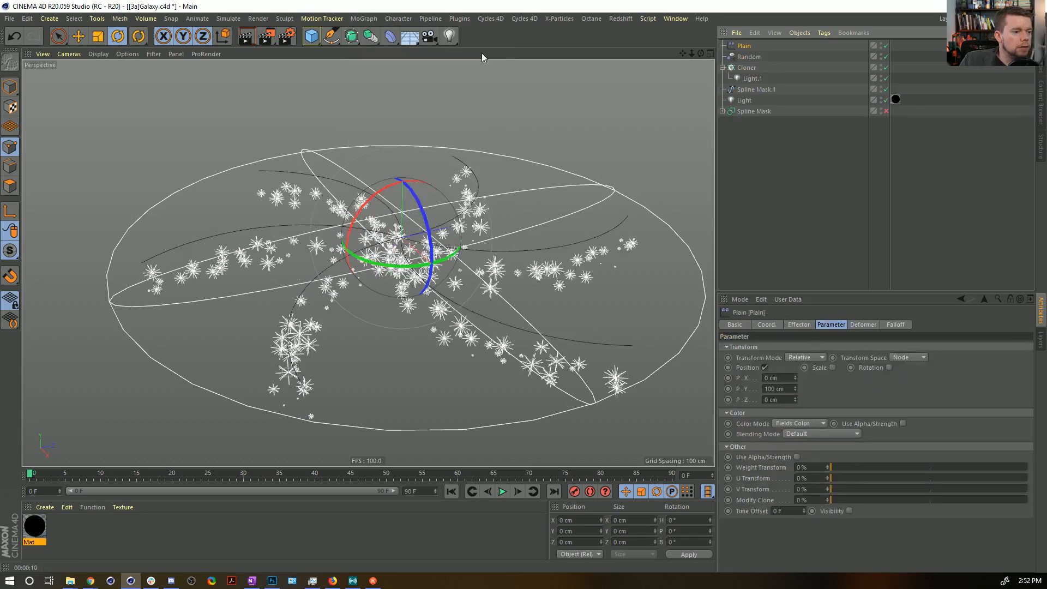
click(765, 368)
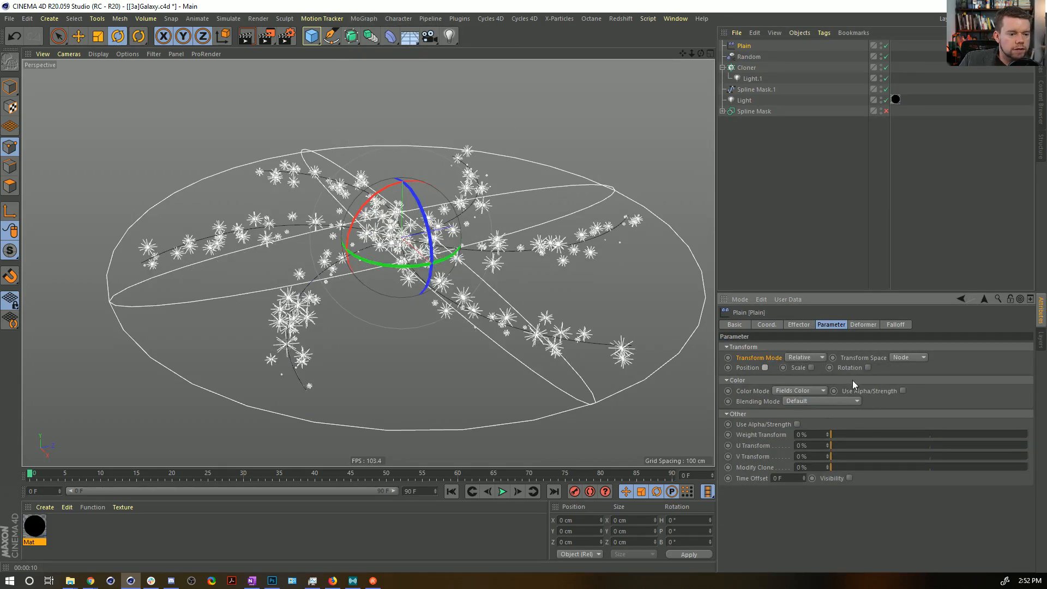
click(799, 391)
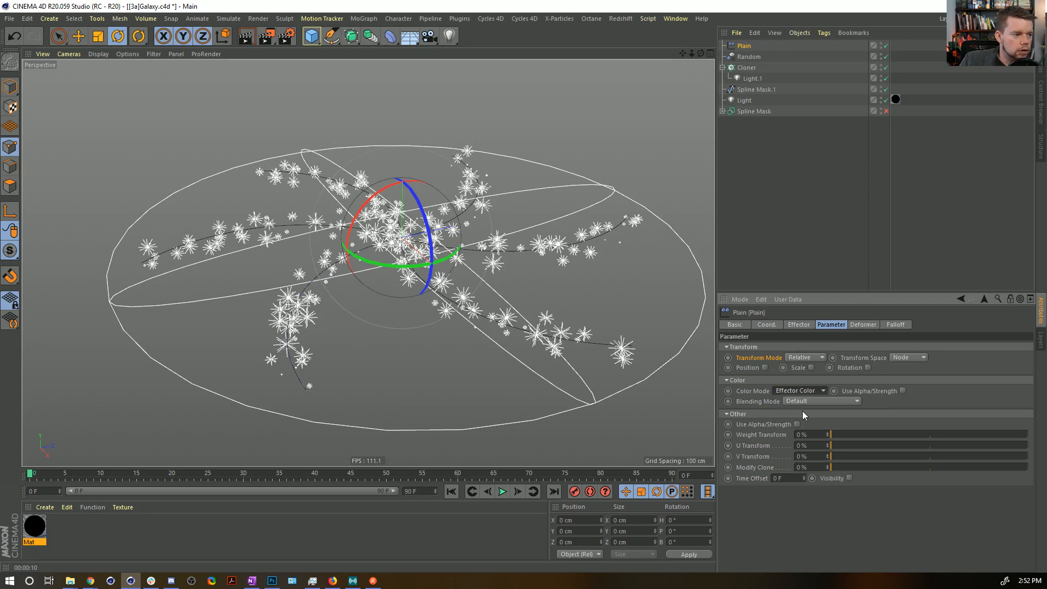
click(806, 391)
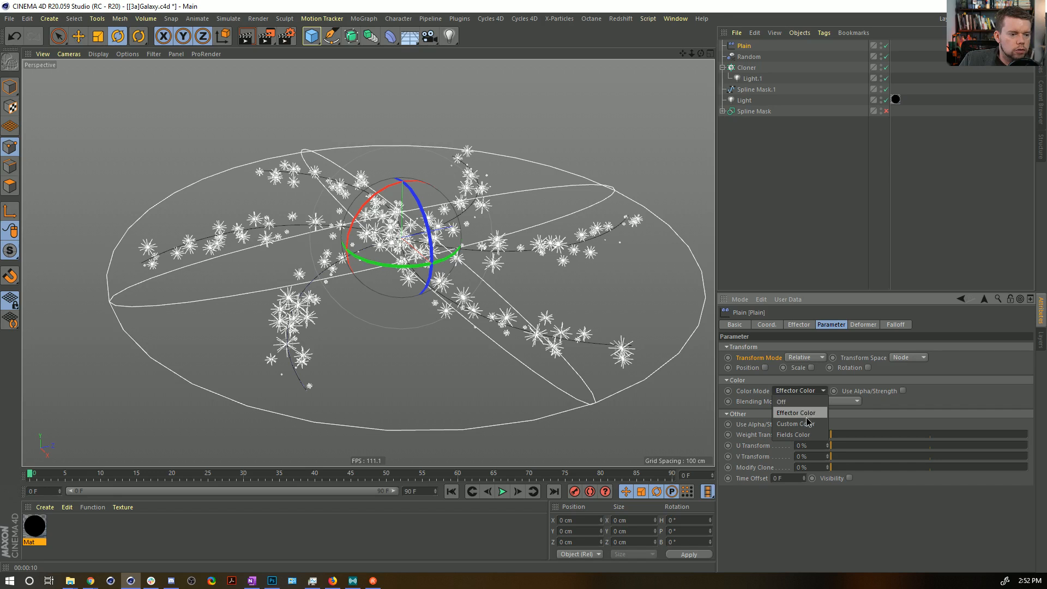
click(795, 434)
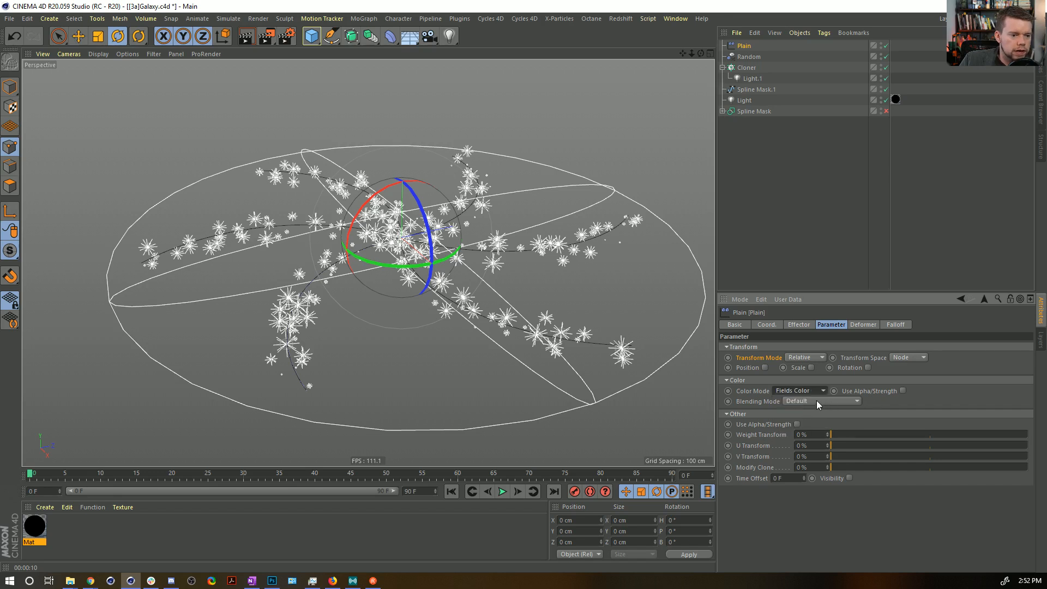
Add a Spherical Field to the Plain effector's falloff and enlarge it to 981 cm to span the galaxy.
click(890, 324)
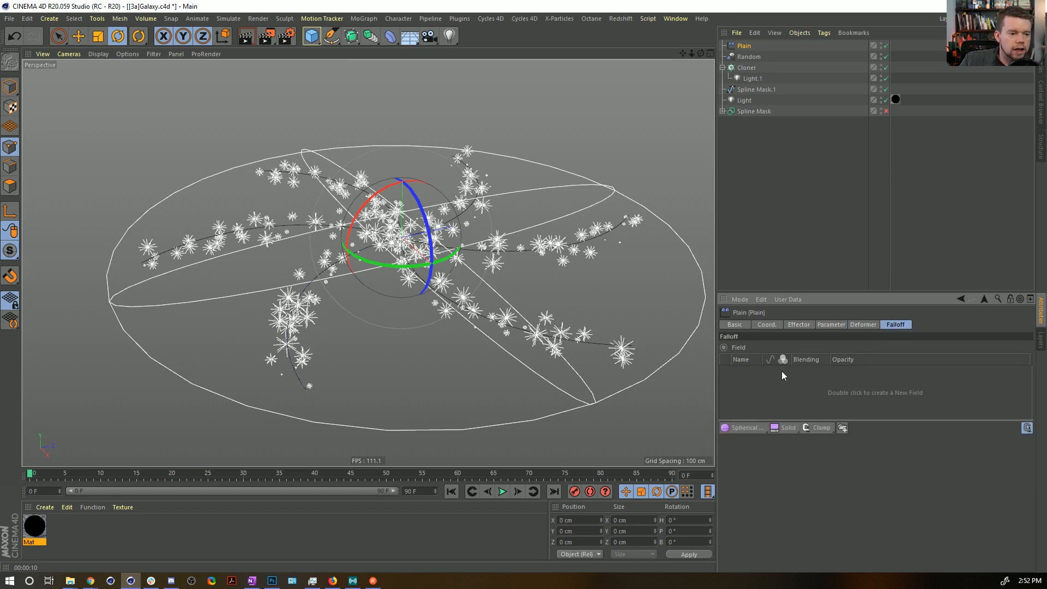
click(744, 429)
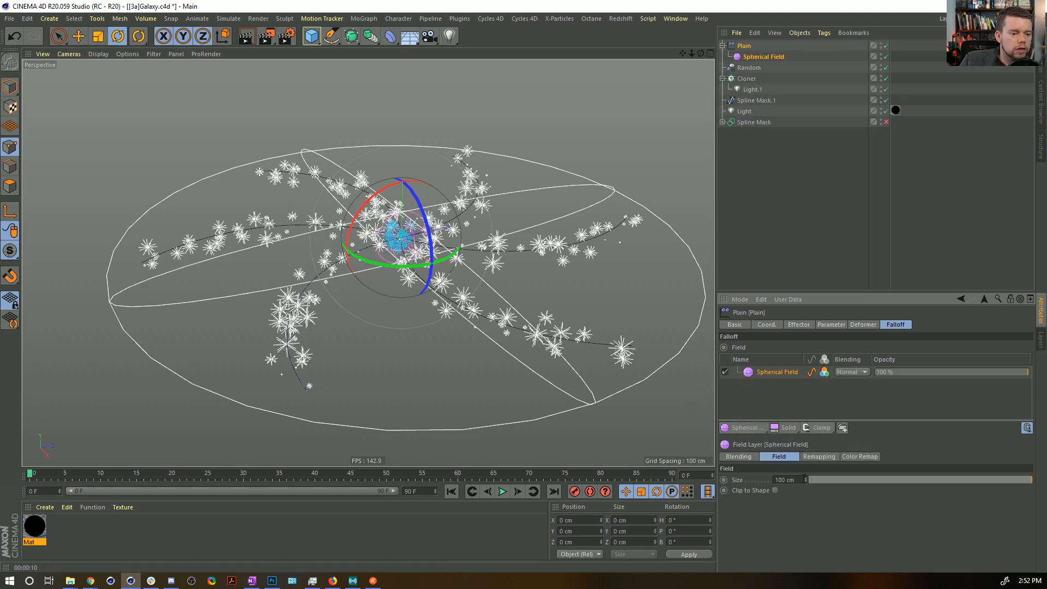
drag(805, 480, 805, 382)
mouse_move(806, 480)
mouse_down()
mouse_move(805, 463)
mouse_move(805, 474)
mouse_up()
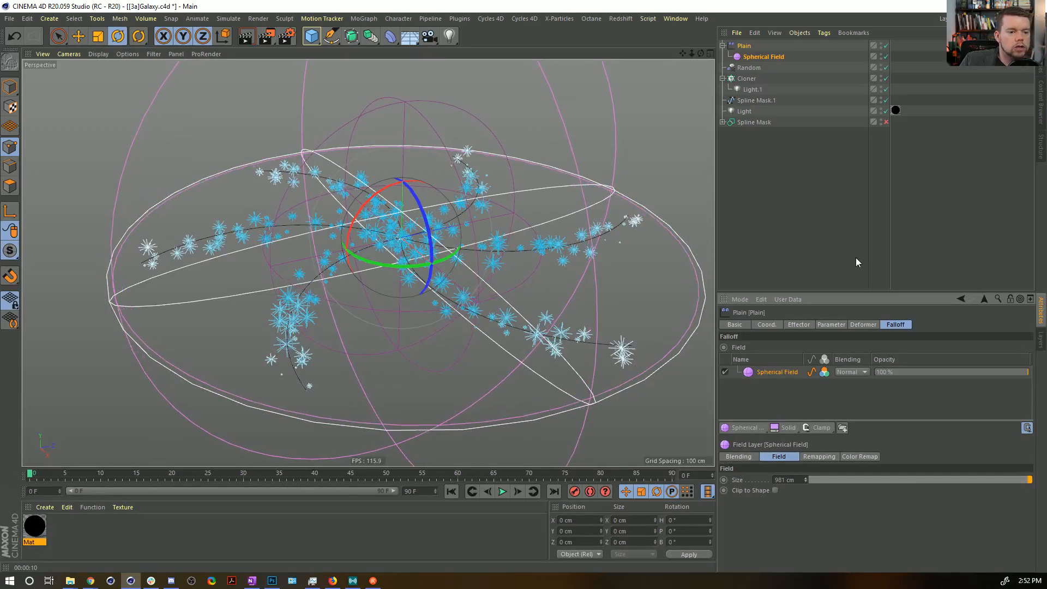
Set the Spherical Field's inner offset to 0% and its color remap mode to Gradient, and render the view.
click(755, 59)
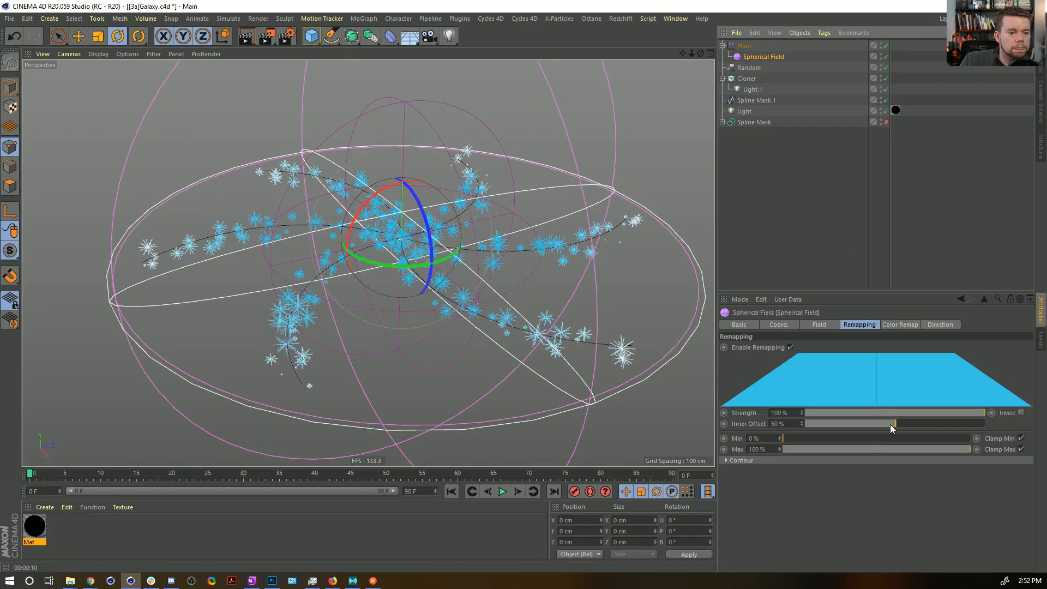
drag(894, 424, 805, 424)
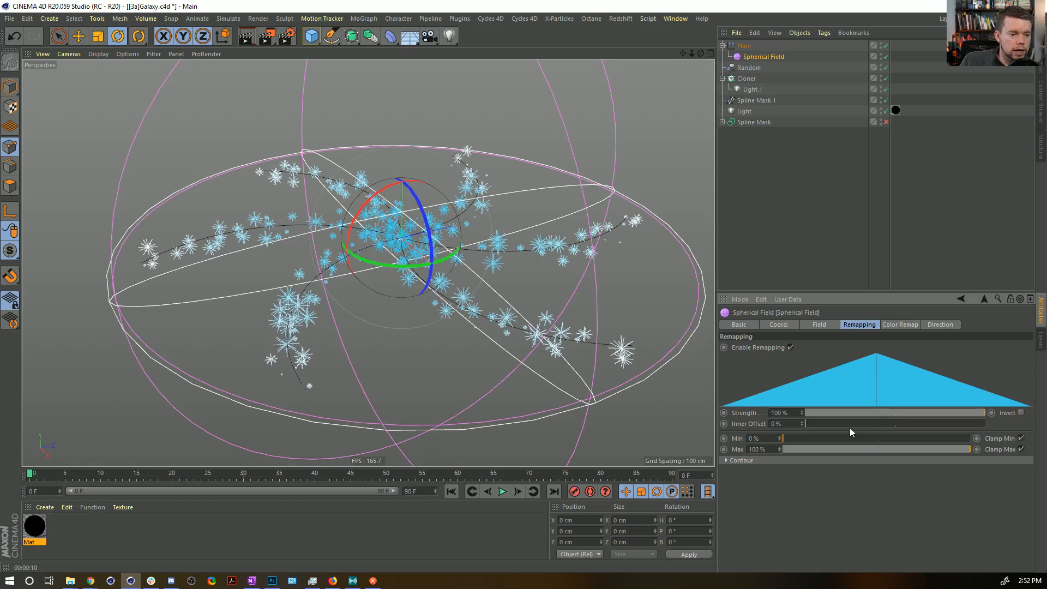
click(902, 324)
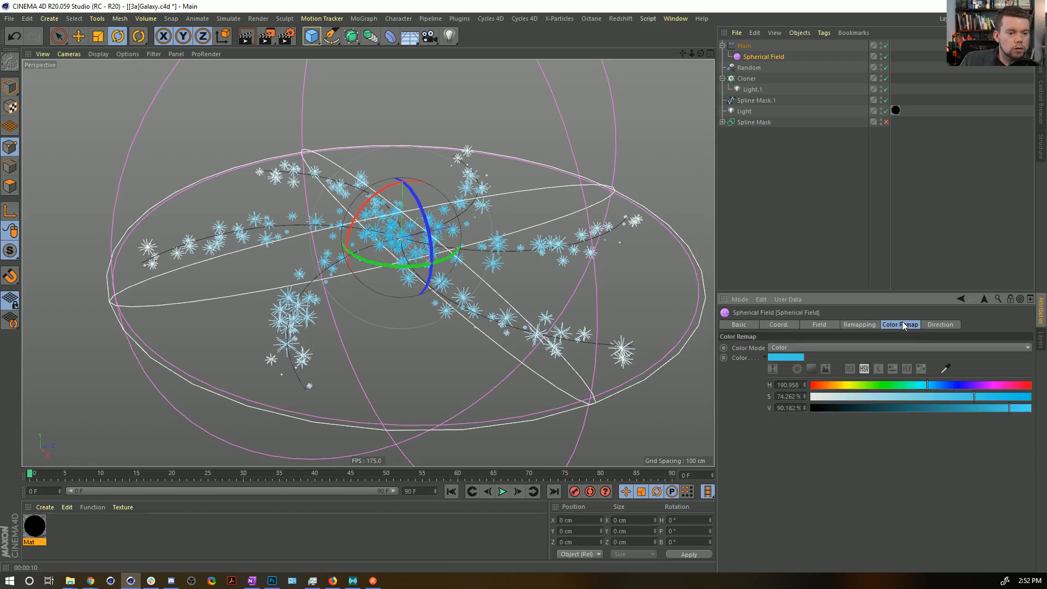
click(790, 347)
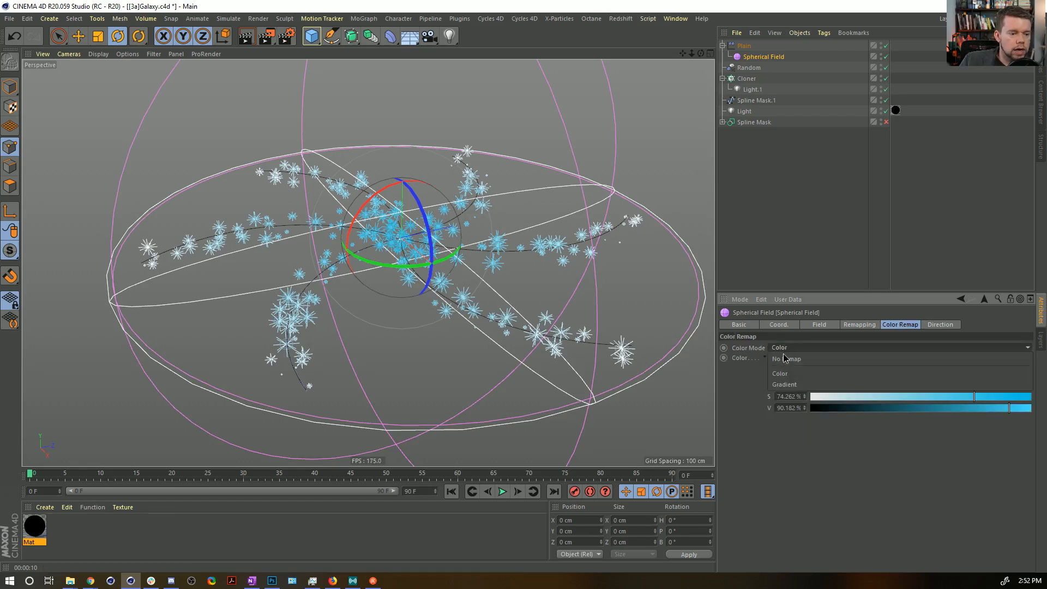
click(794, 382)
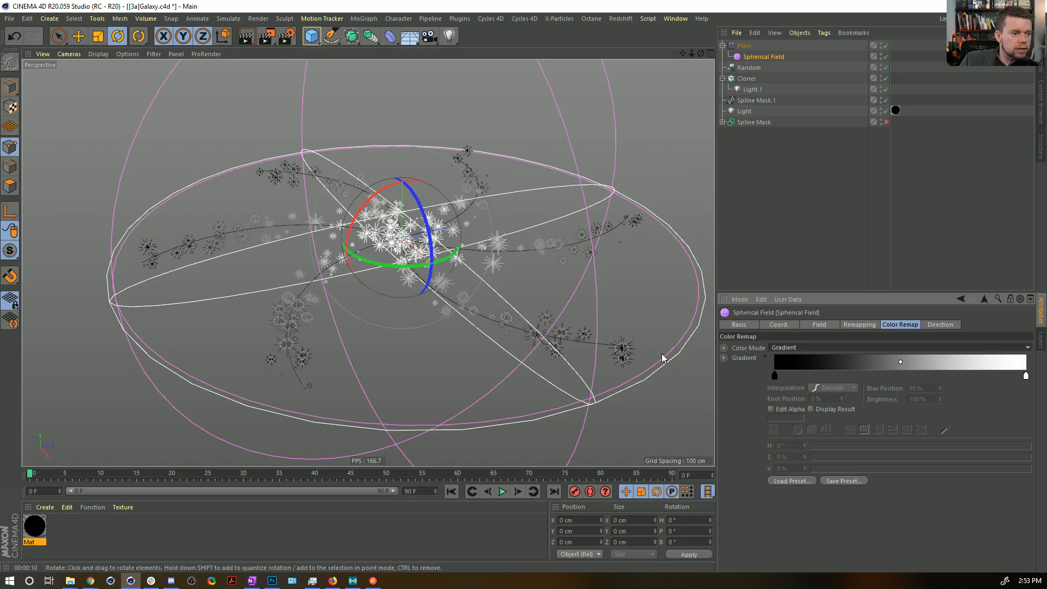
key(ctrl+r)
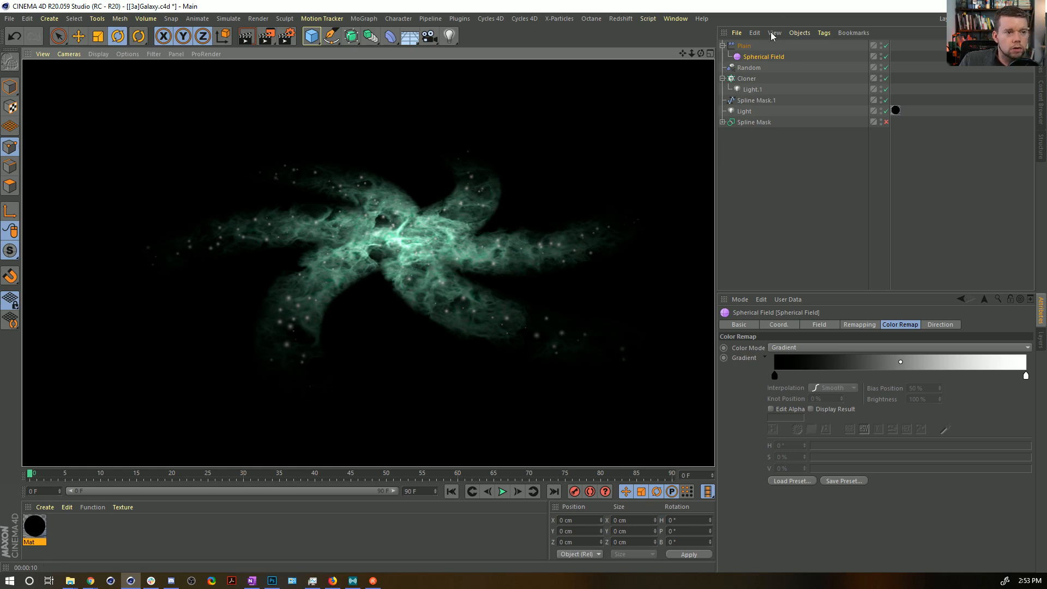
Try enabling Use Alpha/Strength for the Plain effector's color and render the view.
click(745, 47)
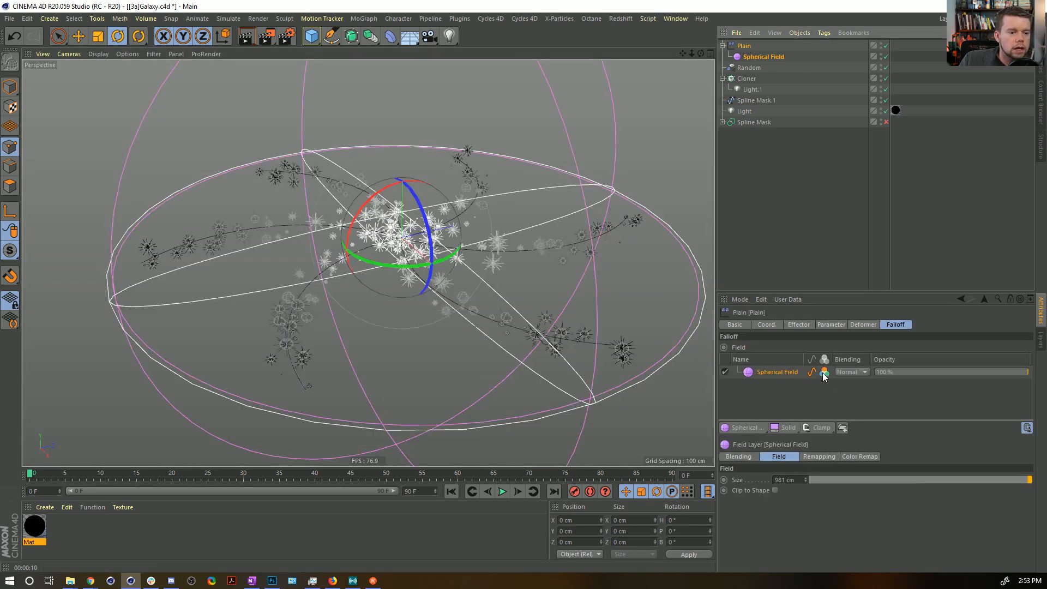
click(800, 325)
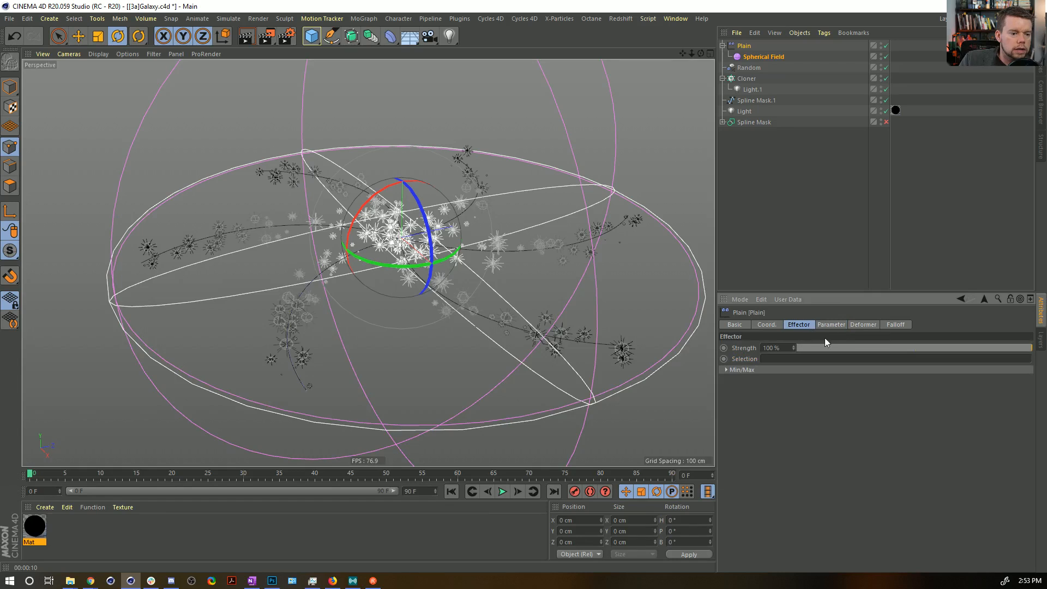
click(826, 326)
click(902, 390)
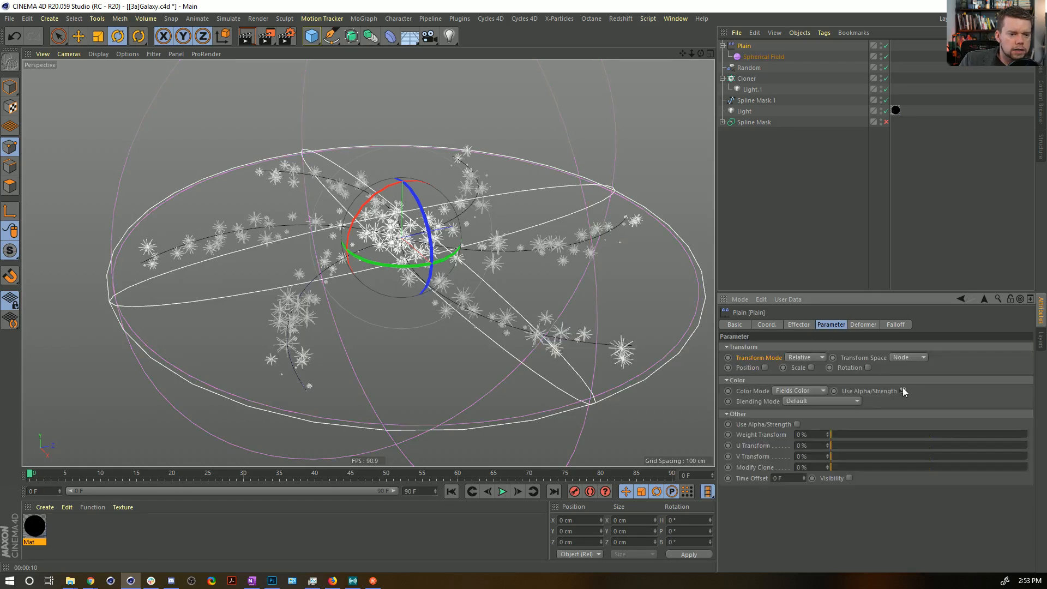
click(245, 36)
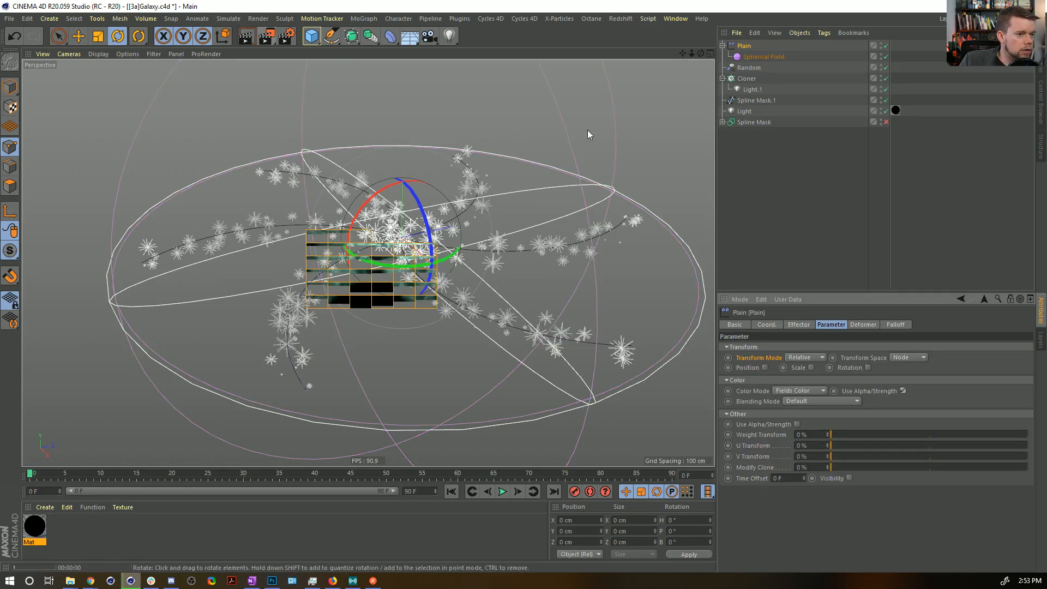
Disable the noise-textured galaxy light and rename it Volume.
click(886, 112)
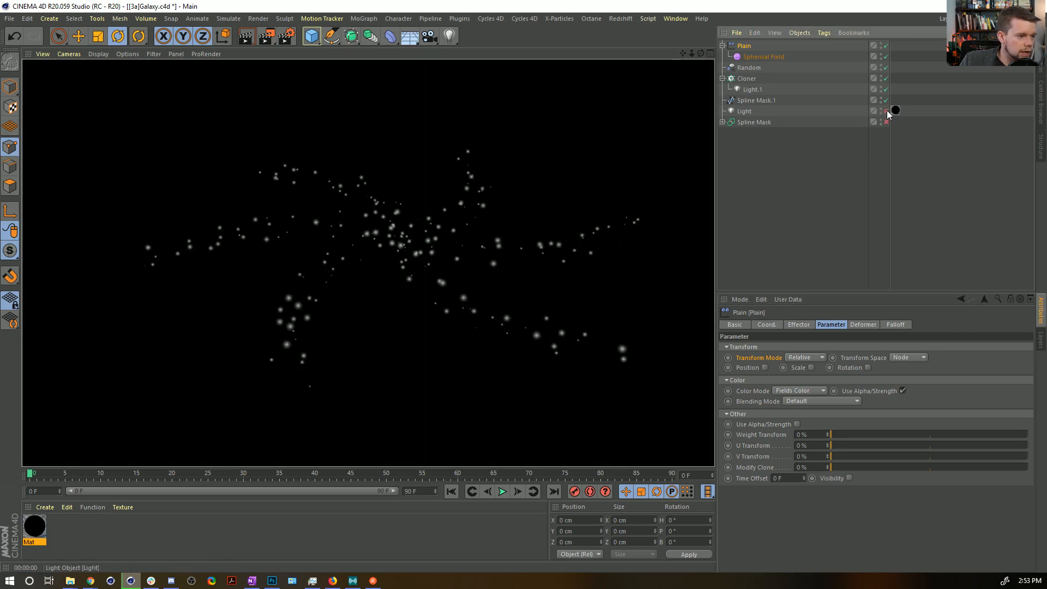
double_click(746, 112)
text(Ga)
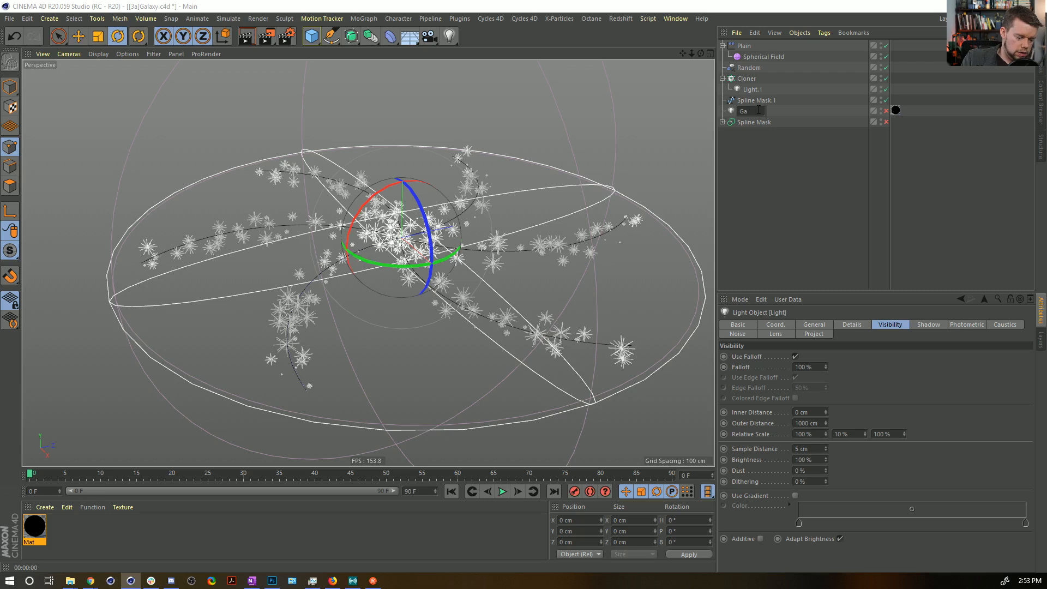
text(olume)
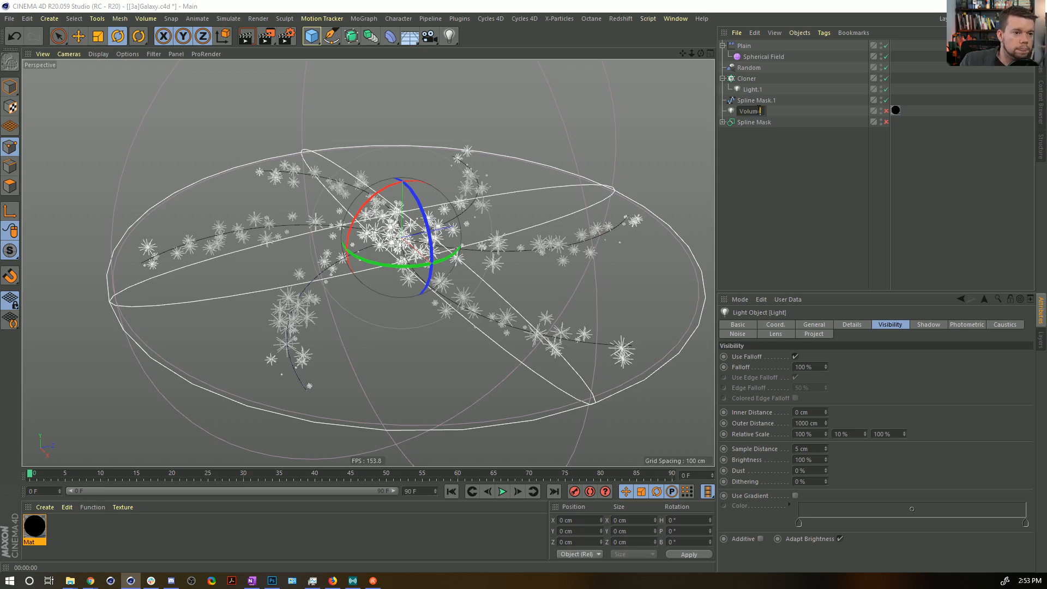
key(Return)
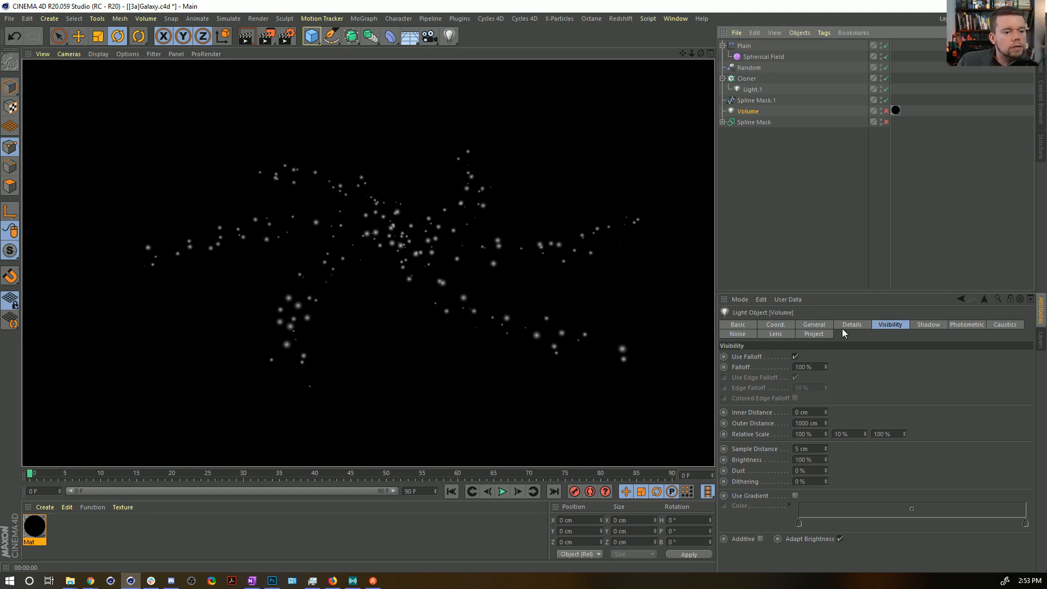
Review the Spherical Field's remapping settings, turn off Use Alpha/Strength in the Plain effector's color settings, and render the view.
click(754, 67)
click(761, 56)
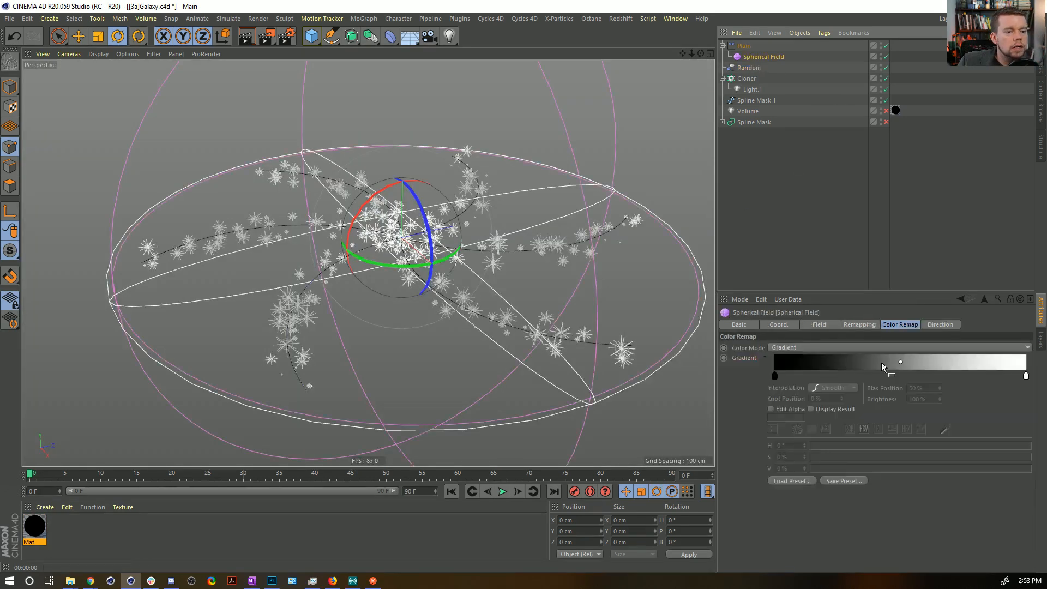
click(831, 325)
click(850, 326)
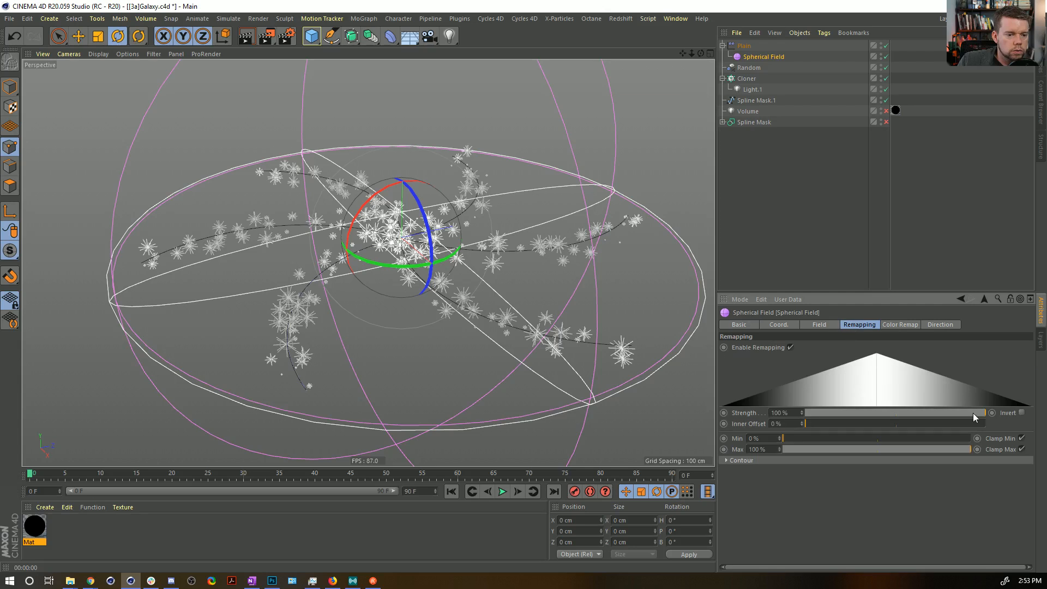
click(820, 324)
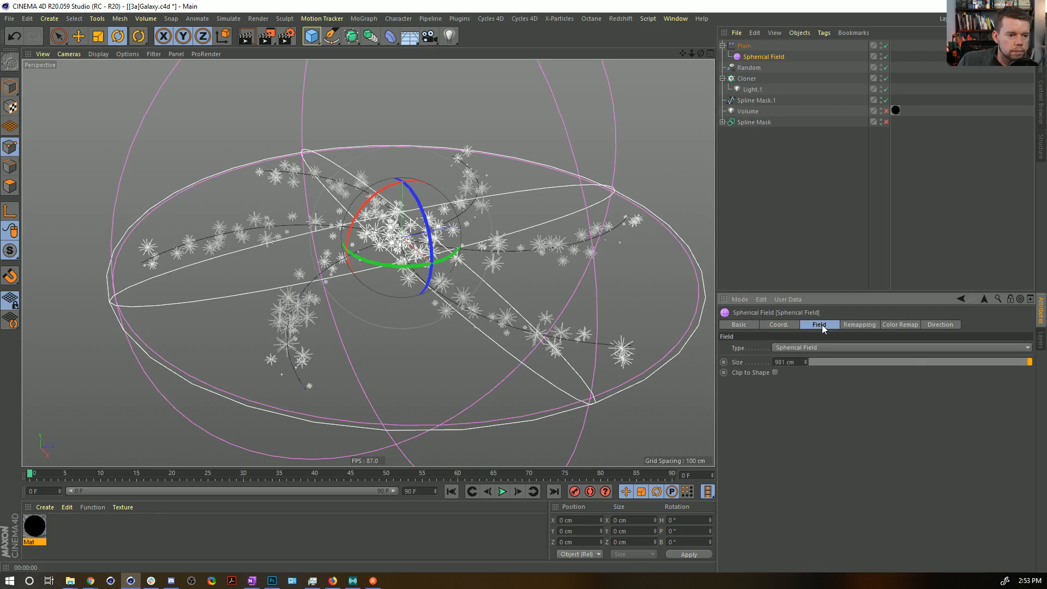
click(747, 47)
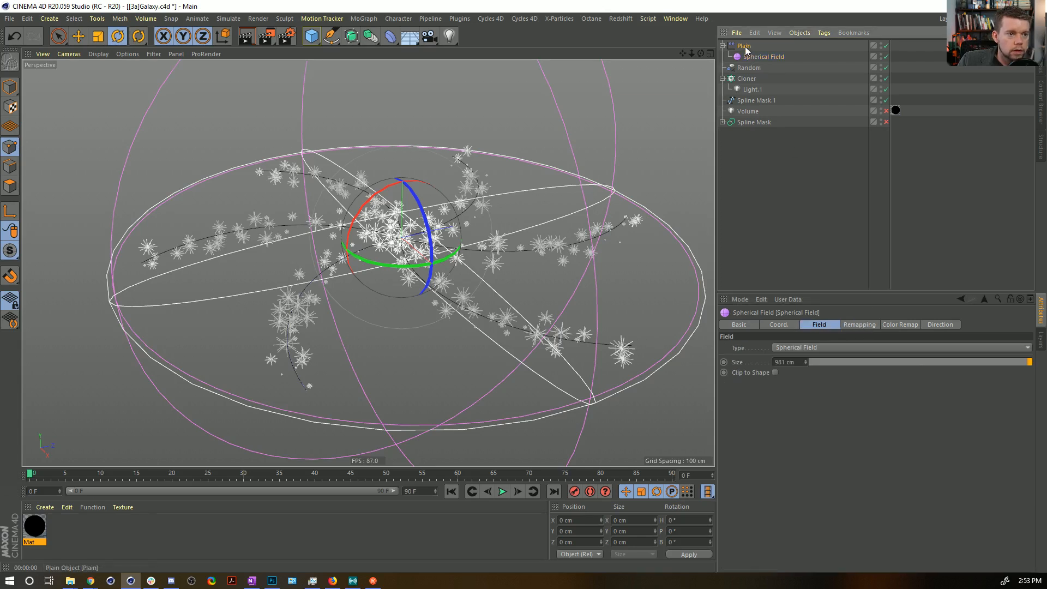
click(903, 390)
key(ctrl+r)
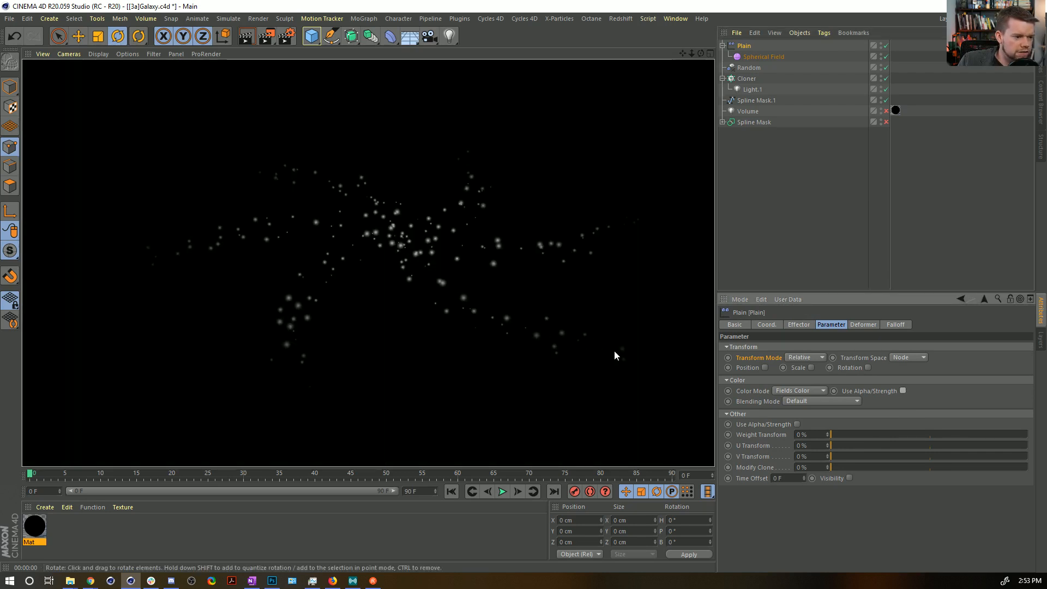
Set the intensity of the cloned Light.1 to 200% and render the stars.
click(752, 90)
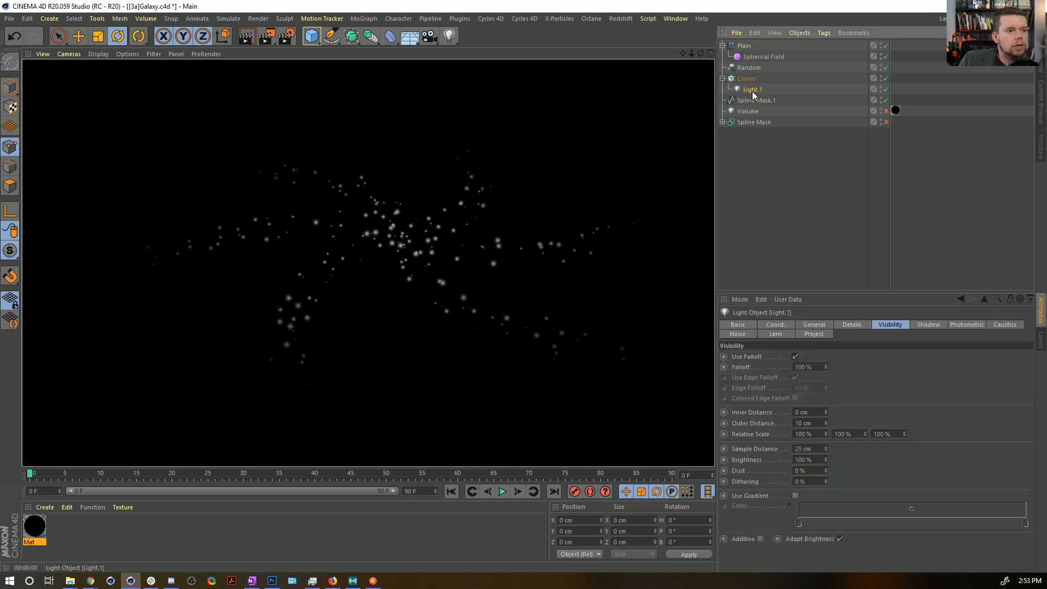
click(815, 326)
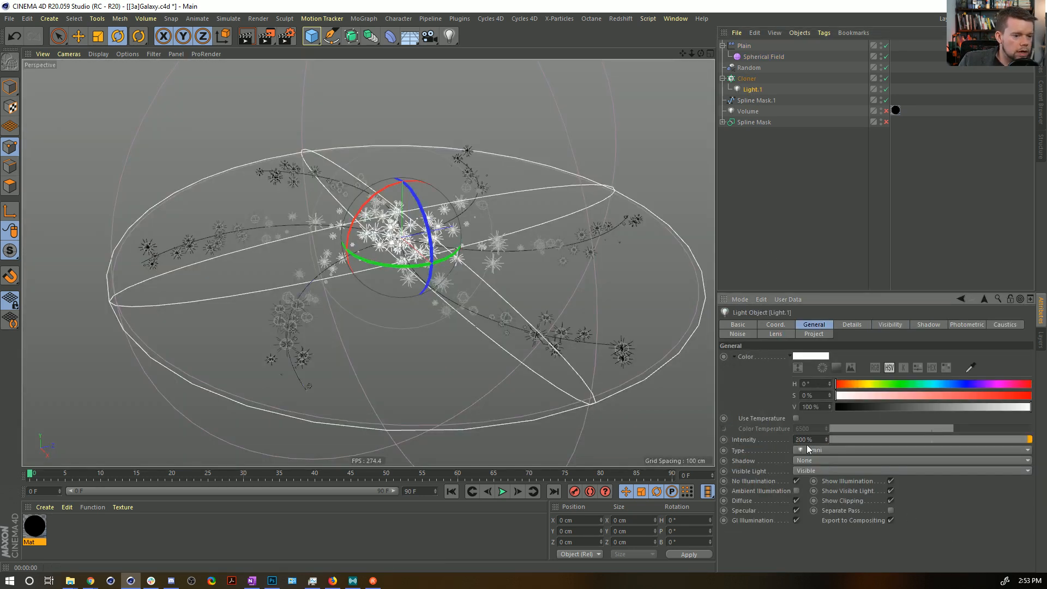
key(ctrl+r)
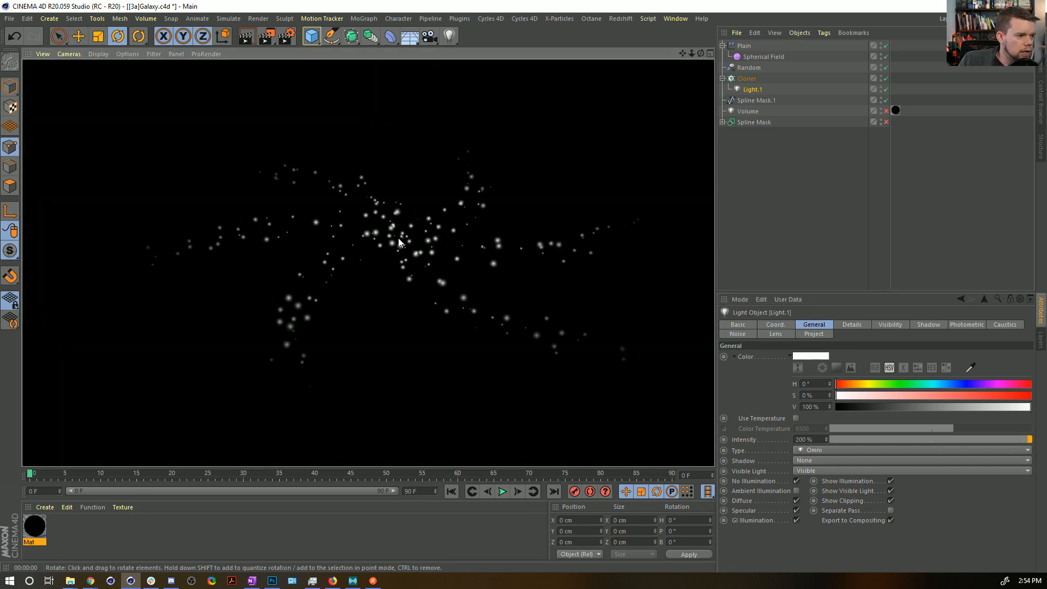
Set the Spherical Field's contour mode to Curve, bend the curve's upper end steeply downward, and render the view.
click(746, 57)
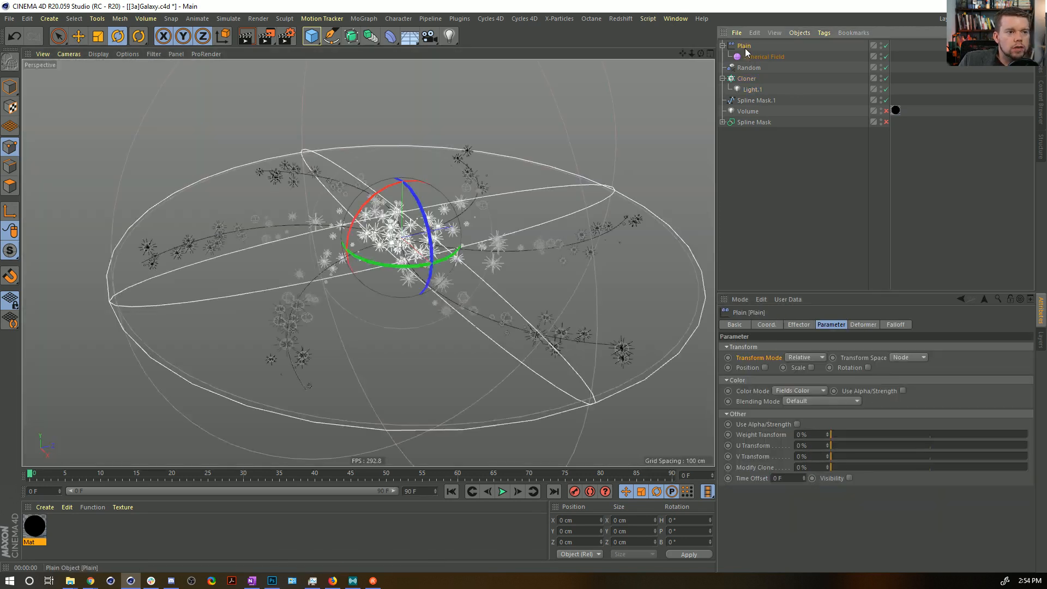
click(862, 325)
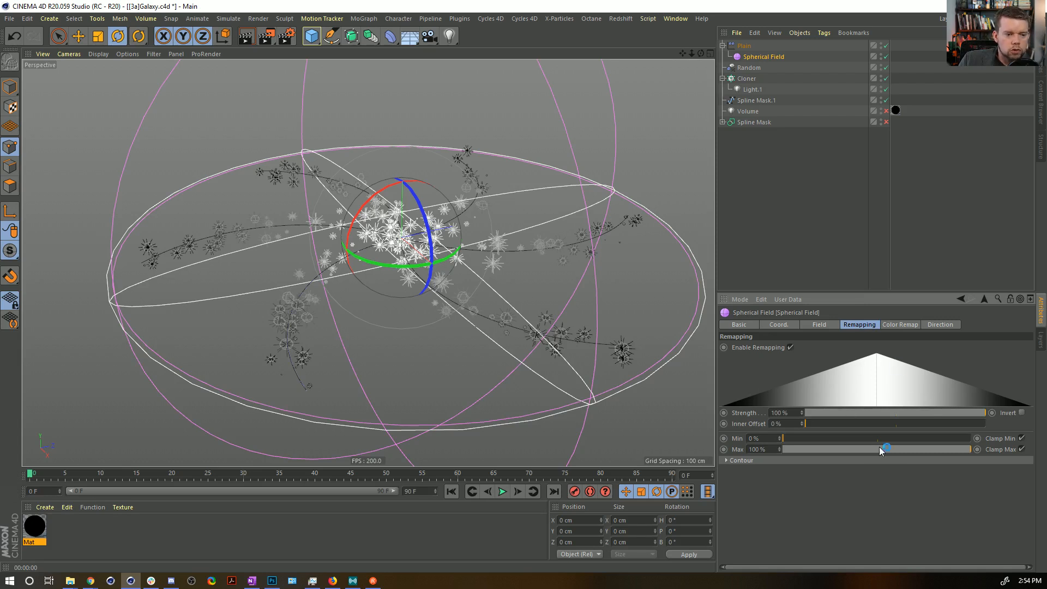
click(795, 460)
click(801, 483)
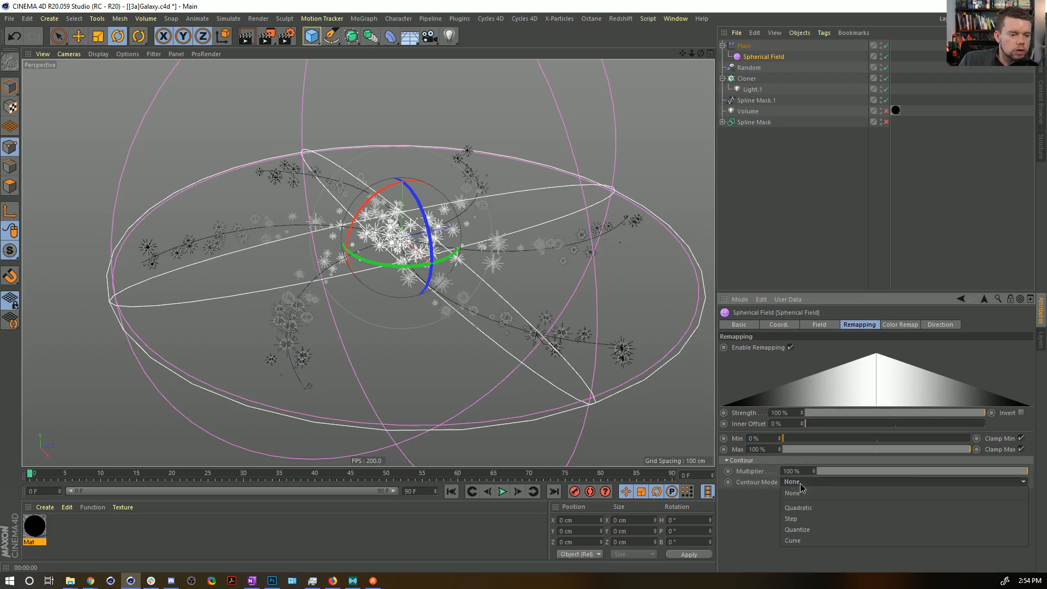
click(829, 538)
click(1010, 496)
drag(988, 496, 1003, 538)
key(ctrl+r)
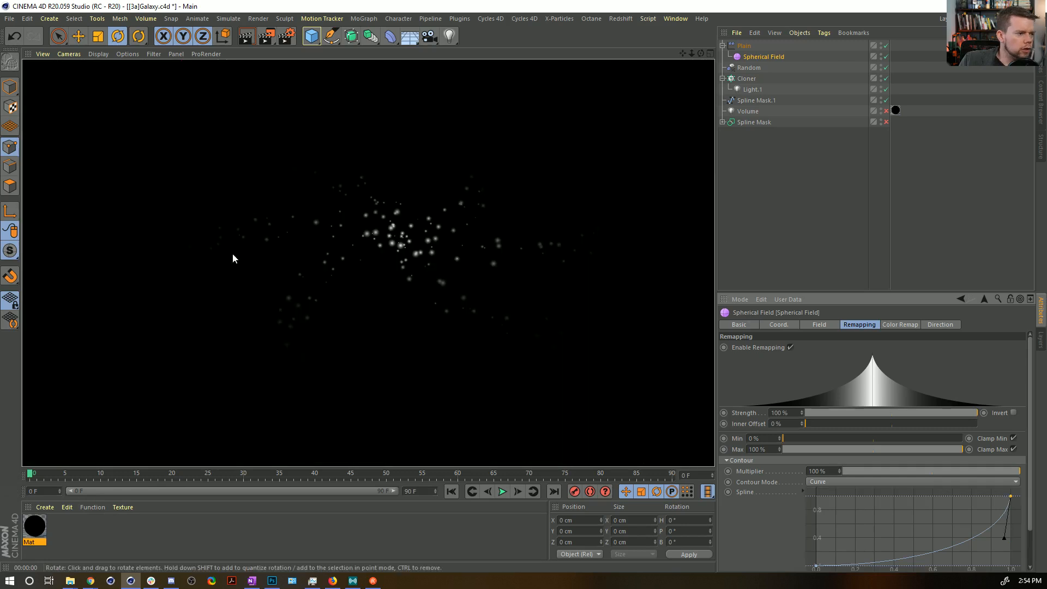
Soften the contour curve's upper tangent into a gentler falloff, fine-tuning it against the rendered stars.
drag(1004, 538, 975, 538)
click(974, 534)
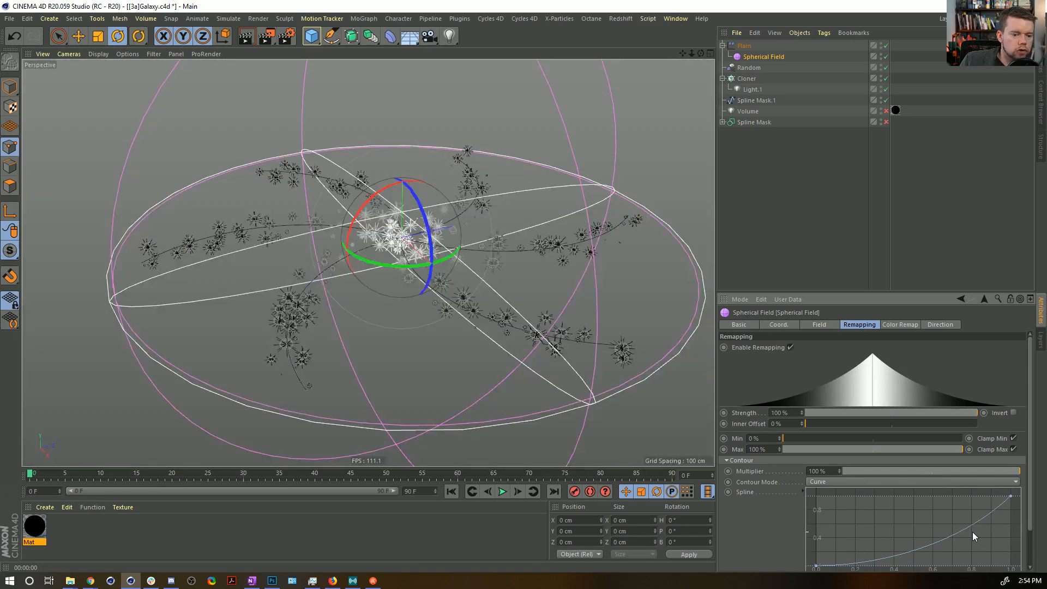
mouse_move(975, 532)
mouse_down()
mouse_move(934, 552)
mouse_move(969, 541)
mouse_up()
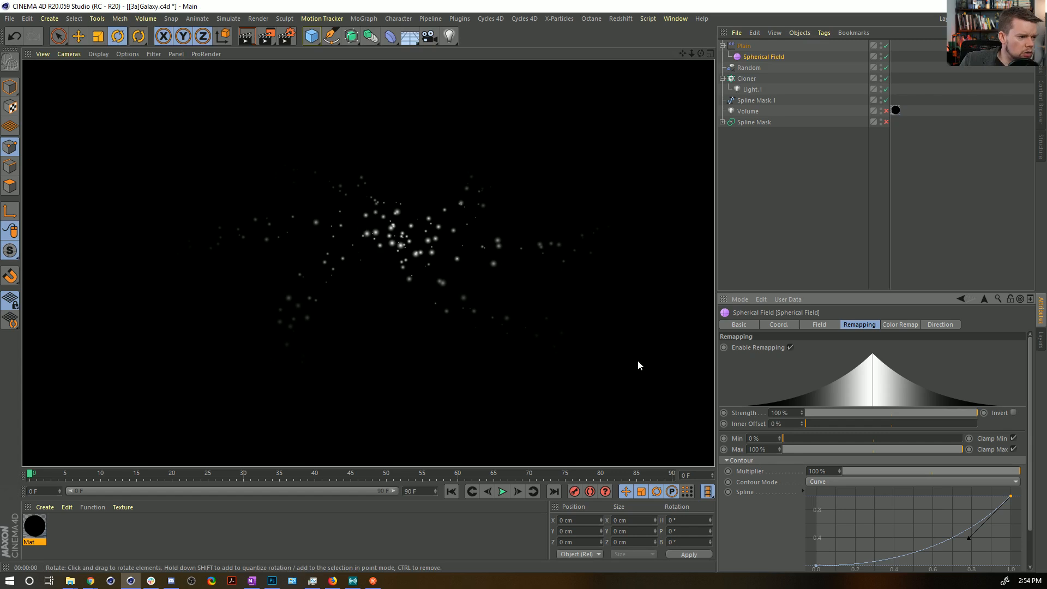
drag(969, 542, 978, 545)
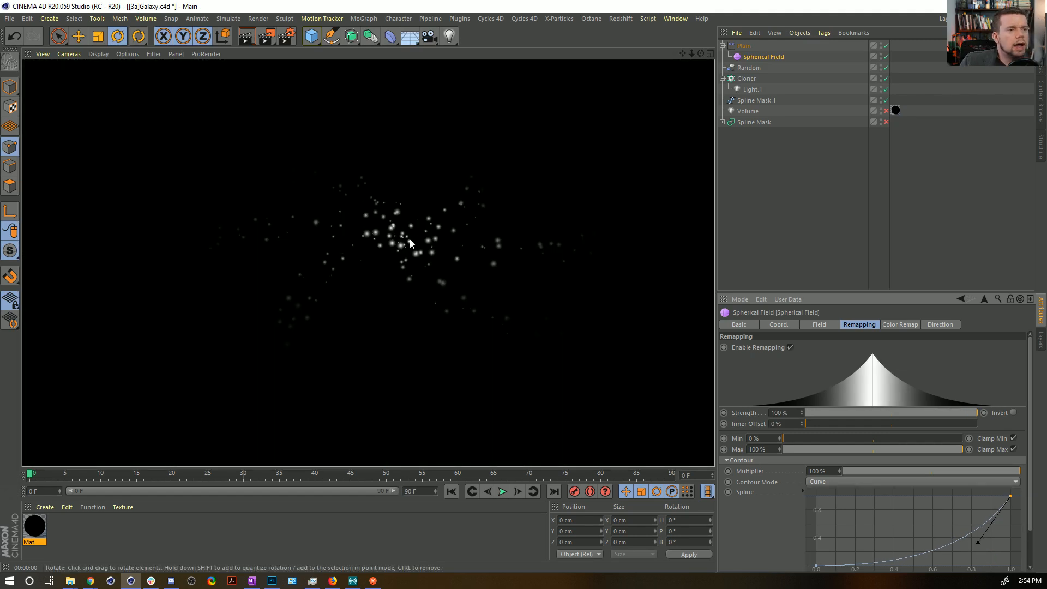
Add a Random Field to the Plain effector's falloff and enable its color channel.
click(744, 45)
click(895, 325)
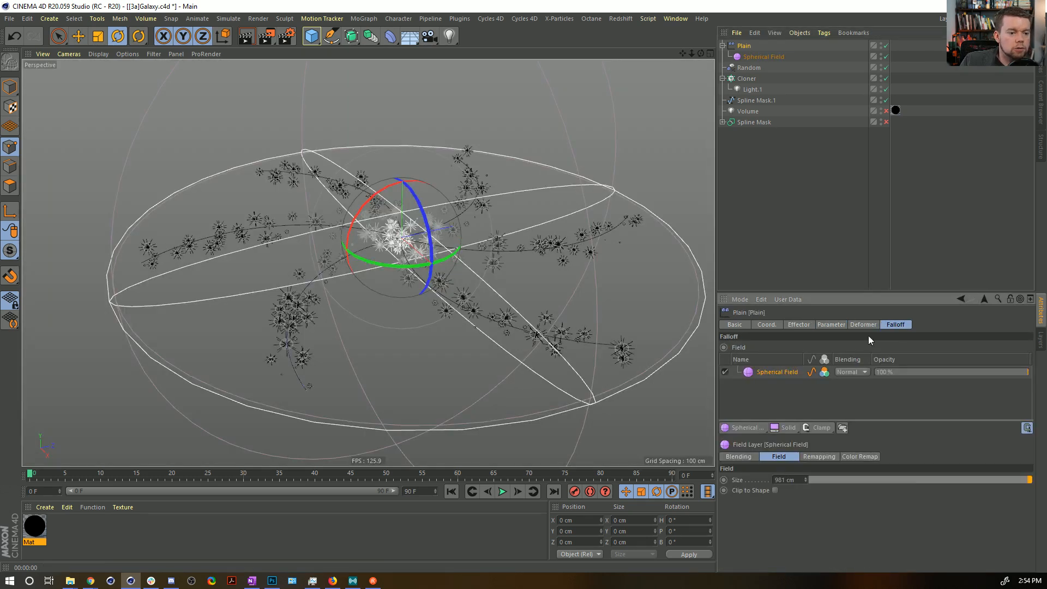
click(755, 430)
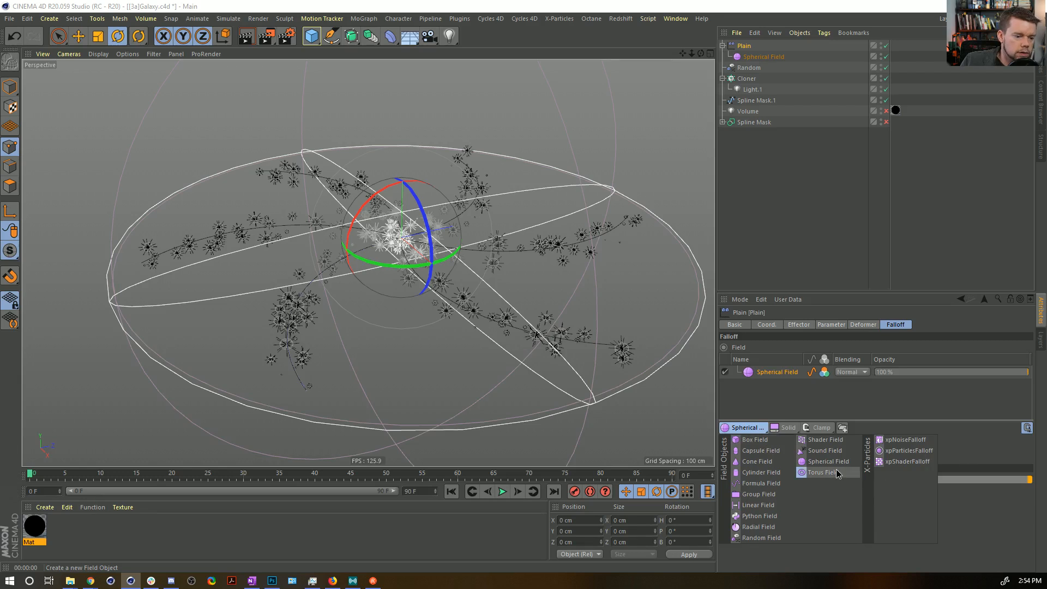
click(769, 538)
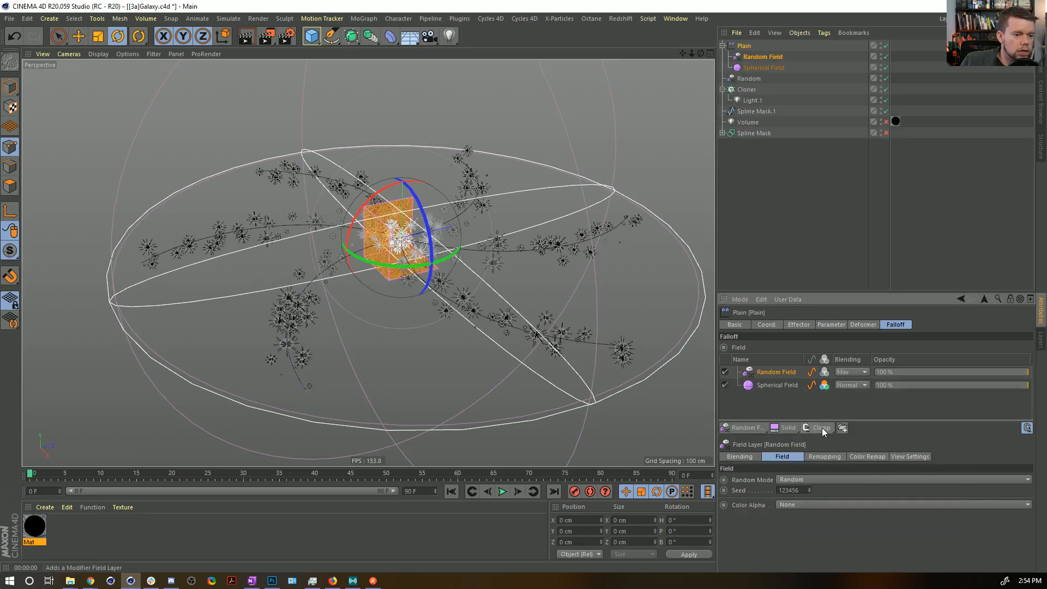
click(824, 372)
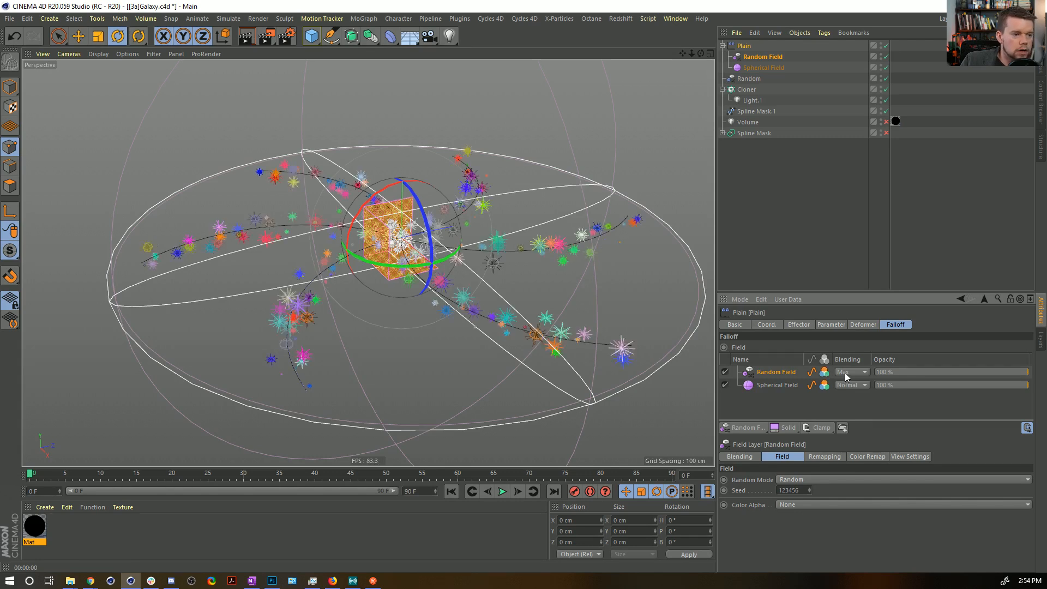
Set the Random Field's blending to Overlay and its opacity to about 42%, and render the view.
click(845, 372)
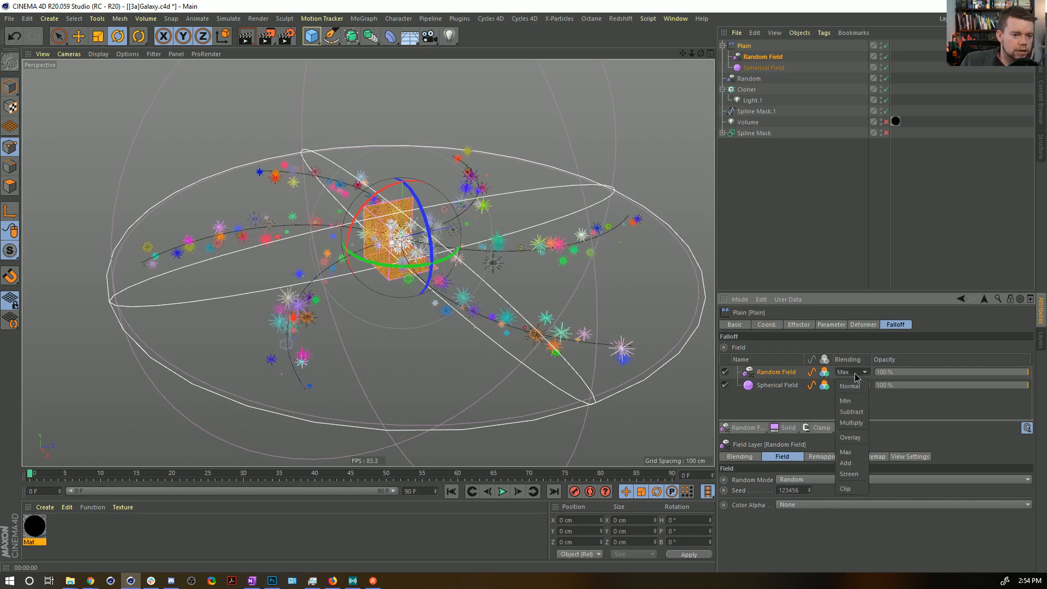
click(853, 438)
drag(905, 373, 939, 377)
key(ctrl+r)
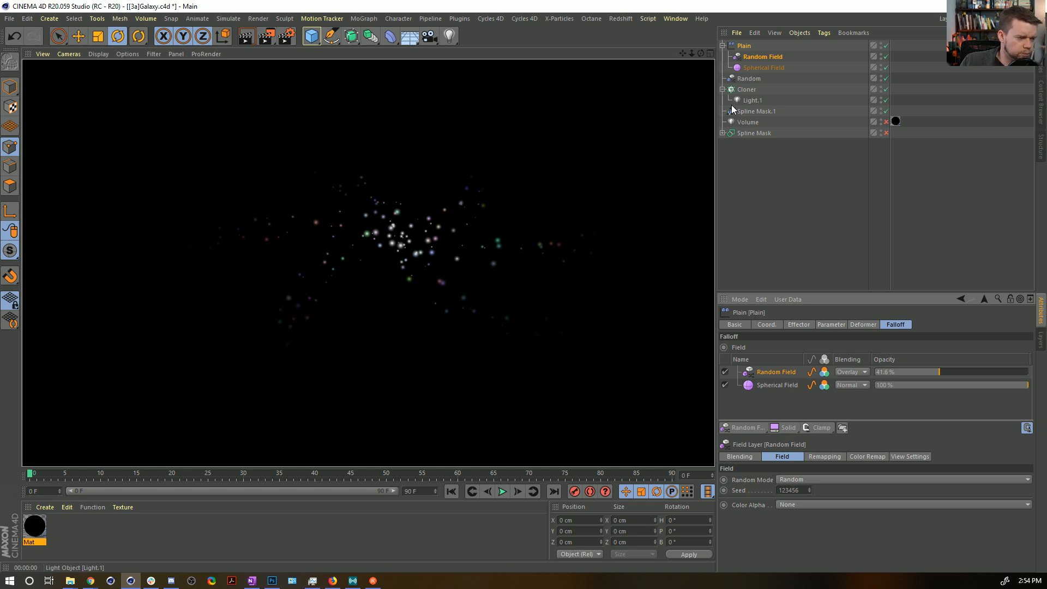
Activate a lens glow on Light.1, try several glow presets, and settle on Blue 1.
click(752, 100)
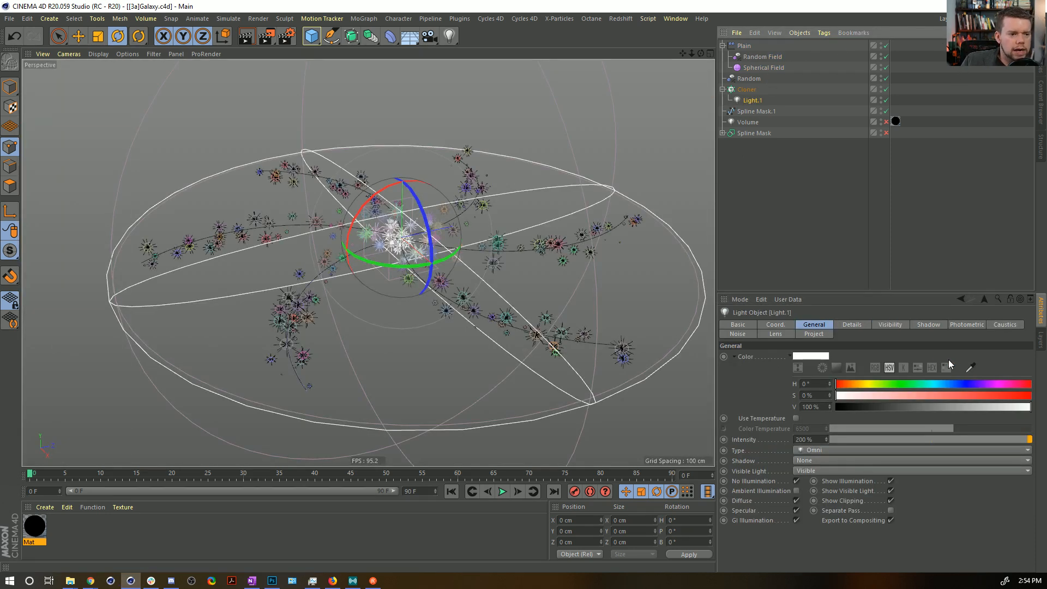
click(774, 333)
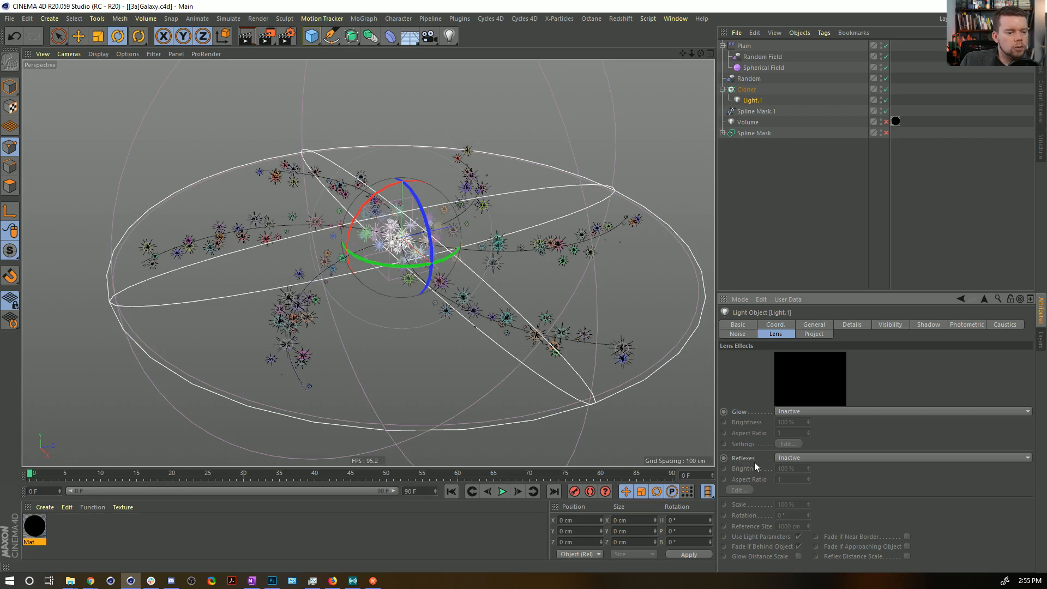
click(794, 411)
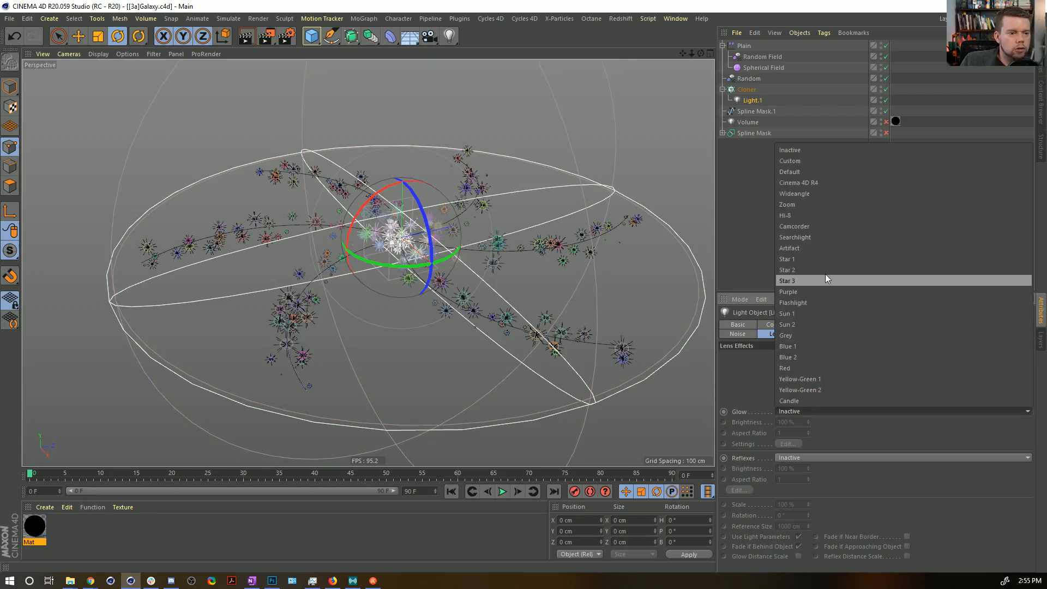
click(805, 282)
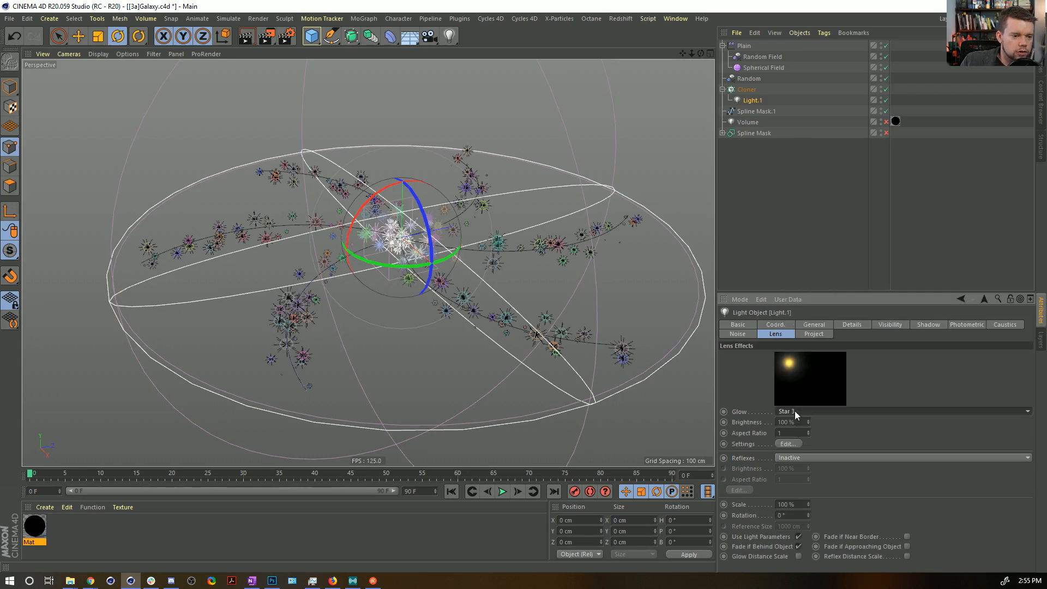
click(797, 413)
click(793, 261)
scroll(808, 413, down, 2)
scroll(813, 413, down, 2)
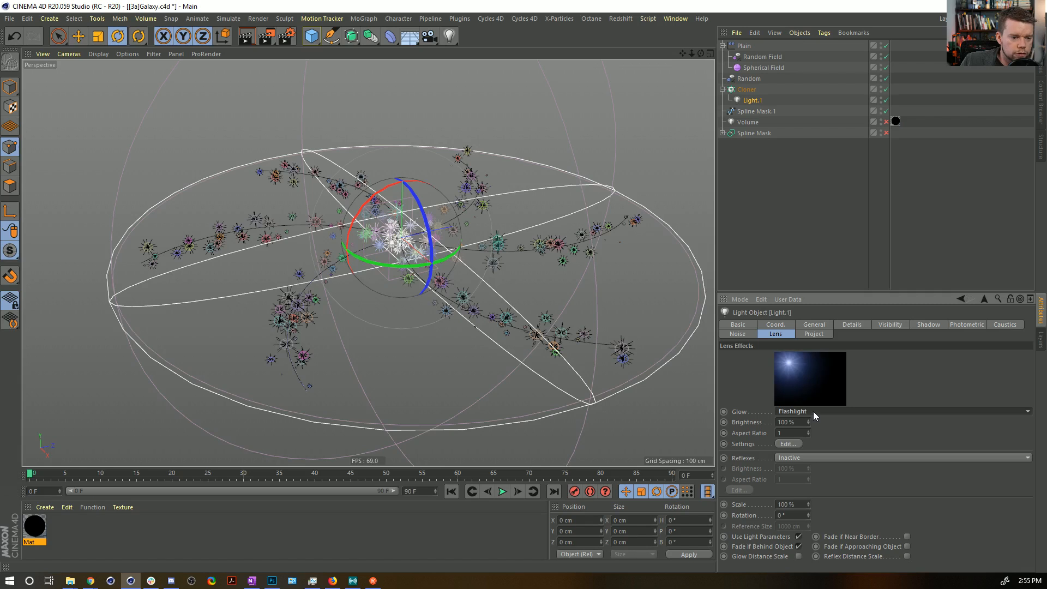
scroll(813, 411, down, 4)
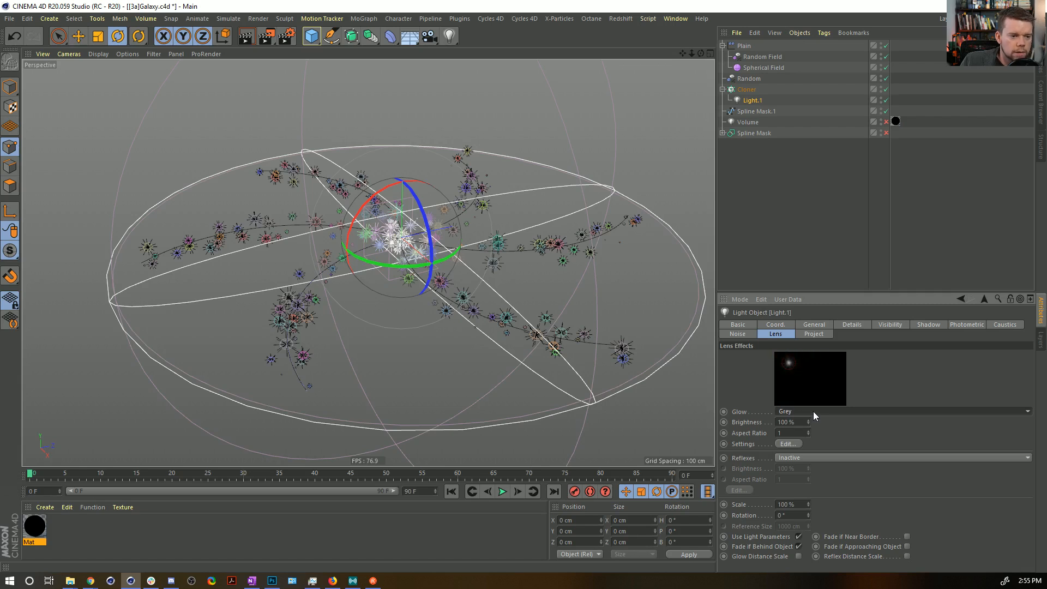
scroll(812, 411, down, 1)
scroll(812, 411, up, 1)
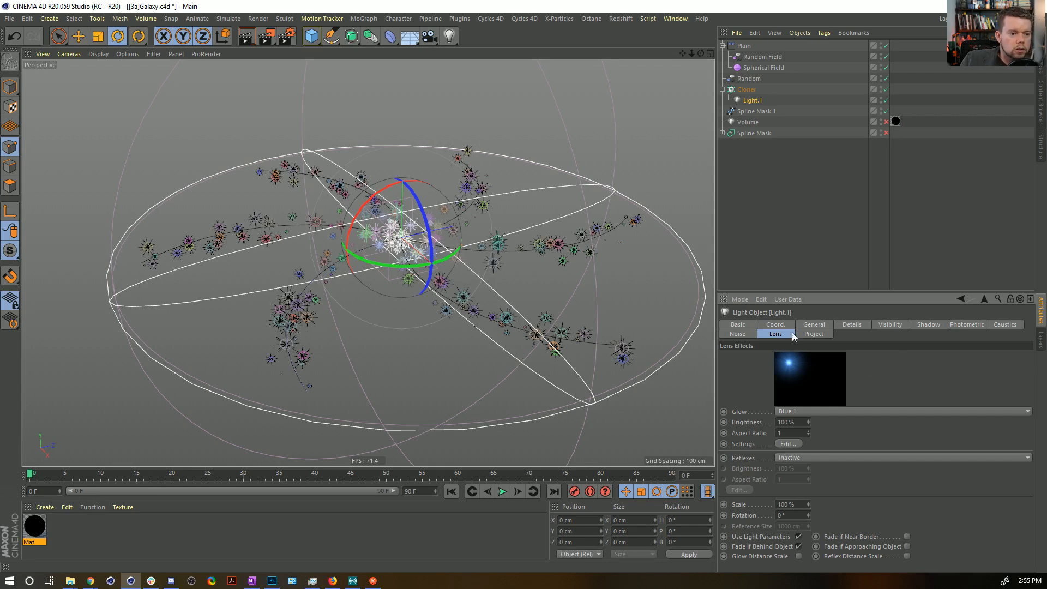
Recolor the lens glow's Element 1 to white with 0% saturation and 100% value, and render the view.
click(787, 444)
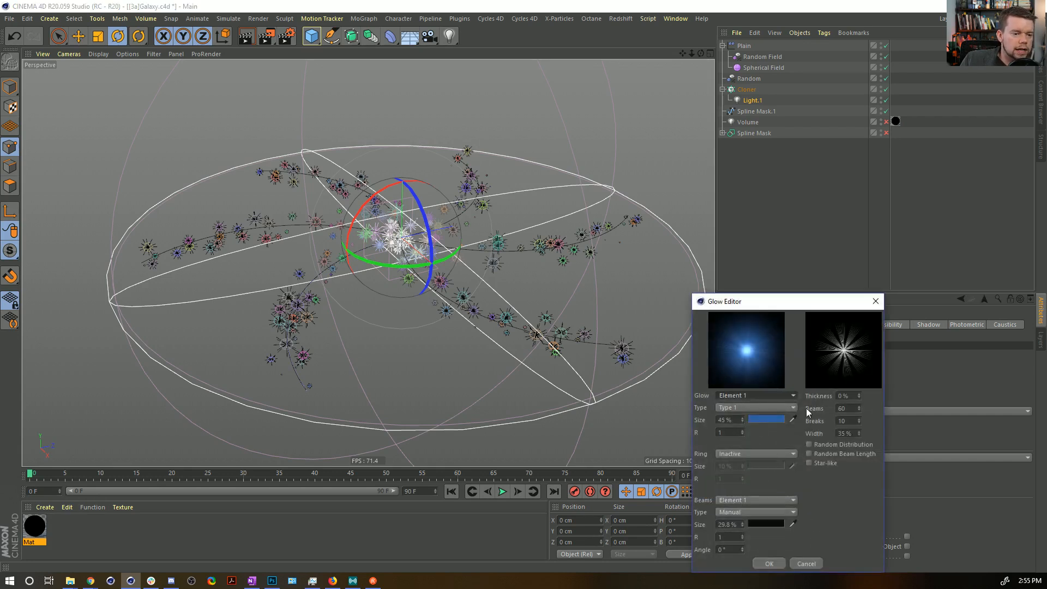
click(777, 421)
drag(822, 443, 885, 443)
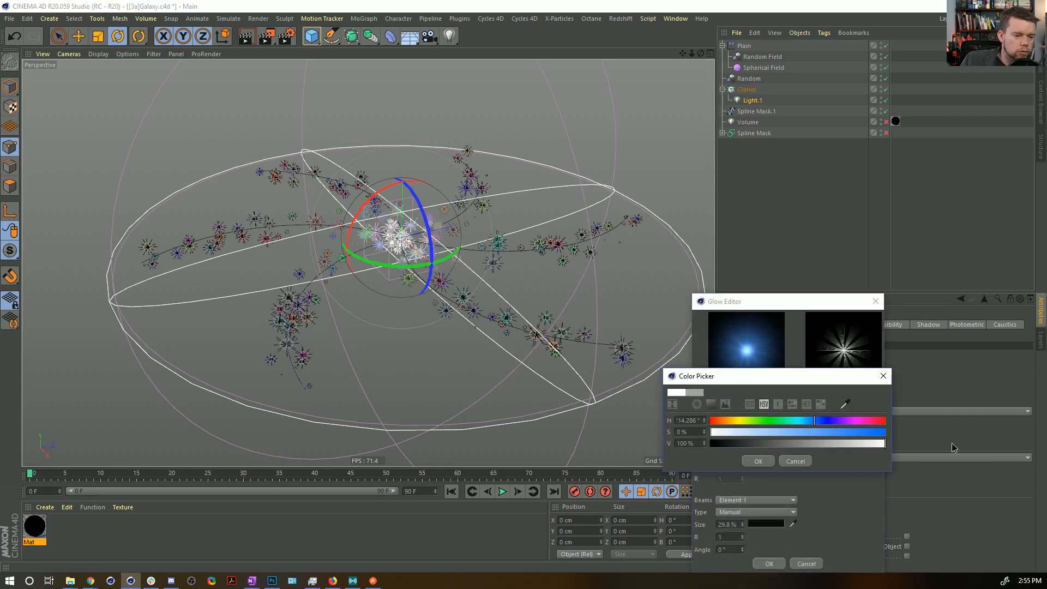
click(758, 461)
click(768, 563)
key(ctrl+r)
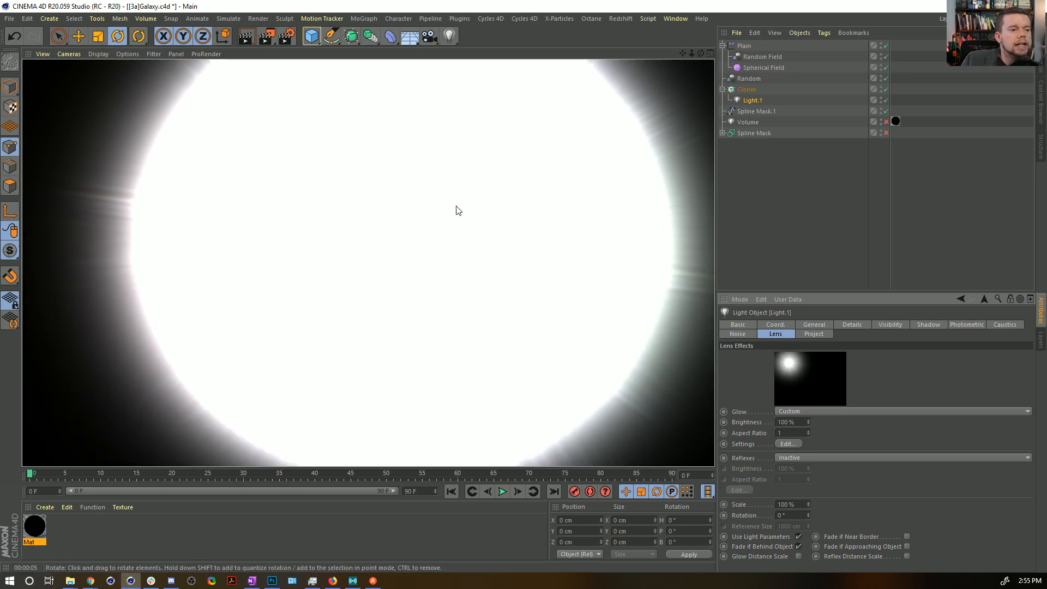
Set the lens effect scale to 10%, then reduce it to 2%, checking the rendered stars.
click(805, 433)
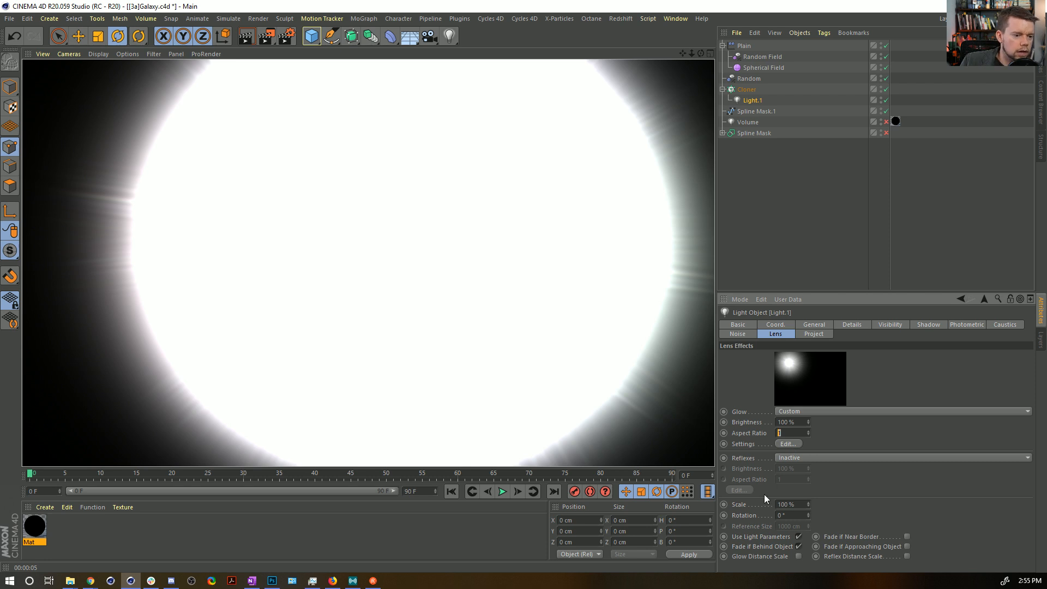
click(788, 504)
text(10)
key(Return)
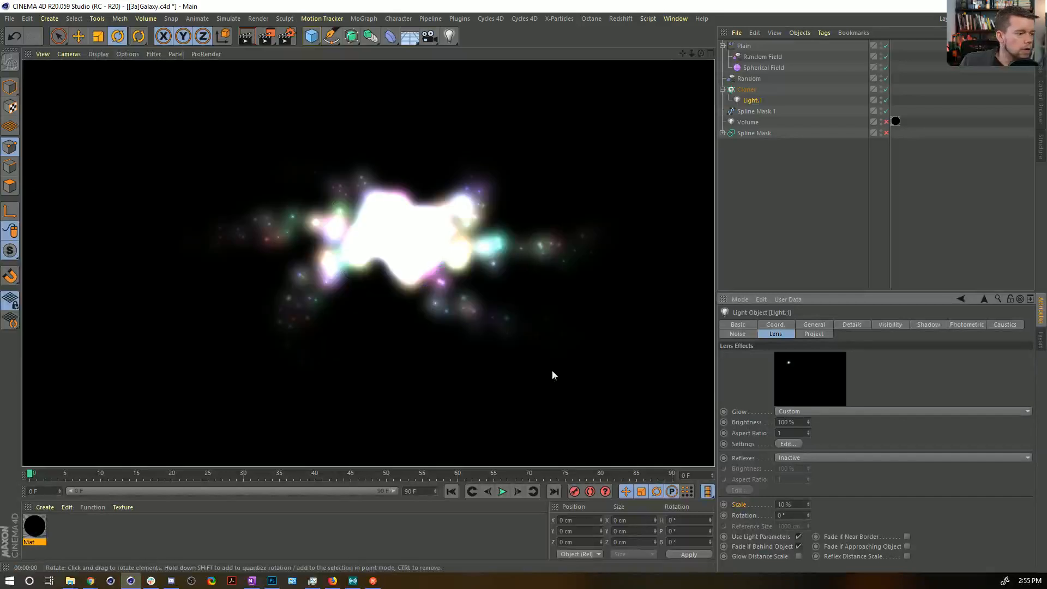
text(2)
key(Return)
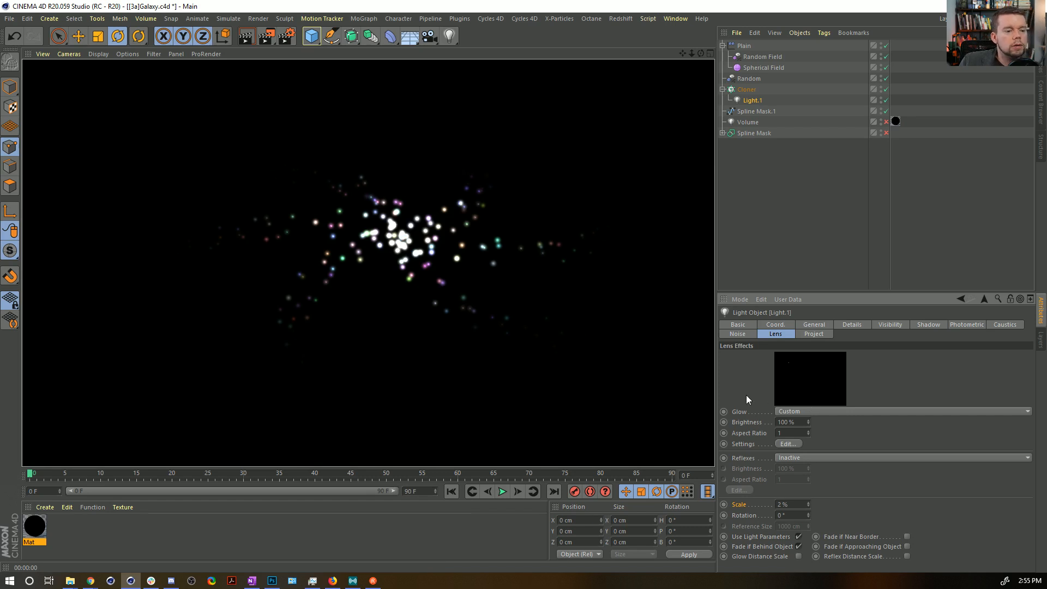
Reset the lens effect scale to 100%.
double_click(791, 504)
text(1)
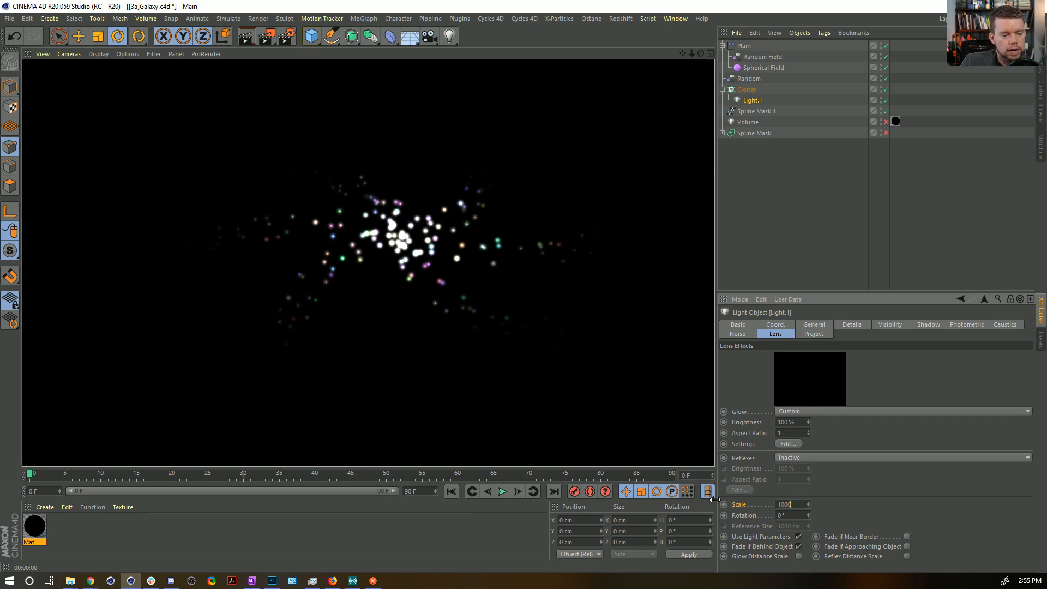
text(000)
key(Return)
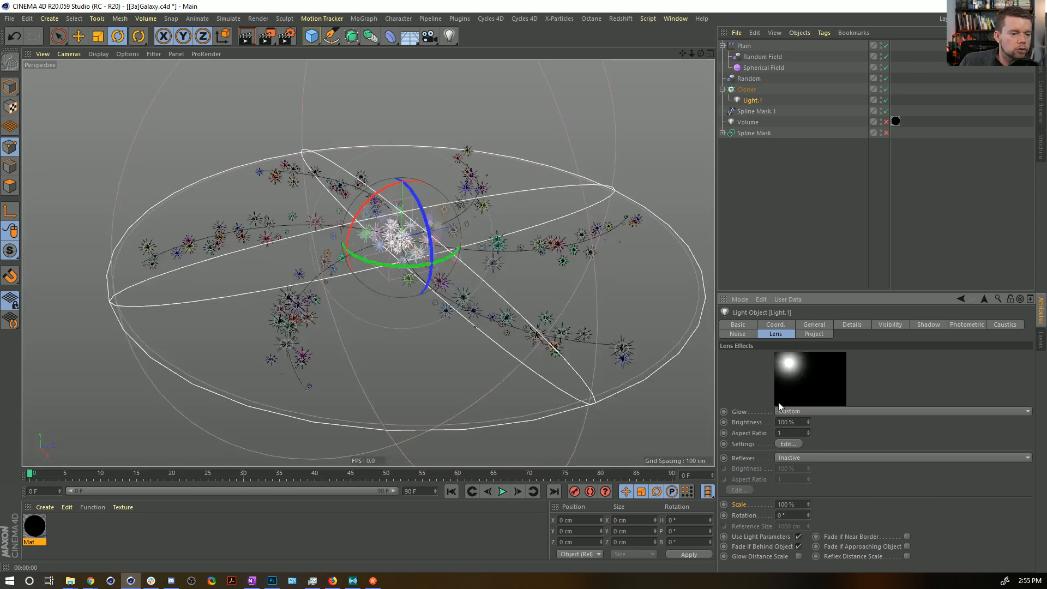
click(789, 444)
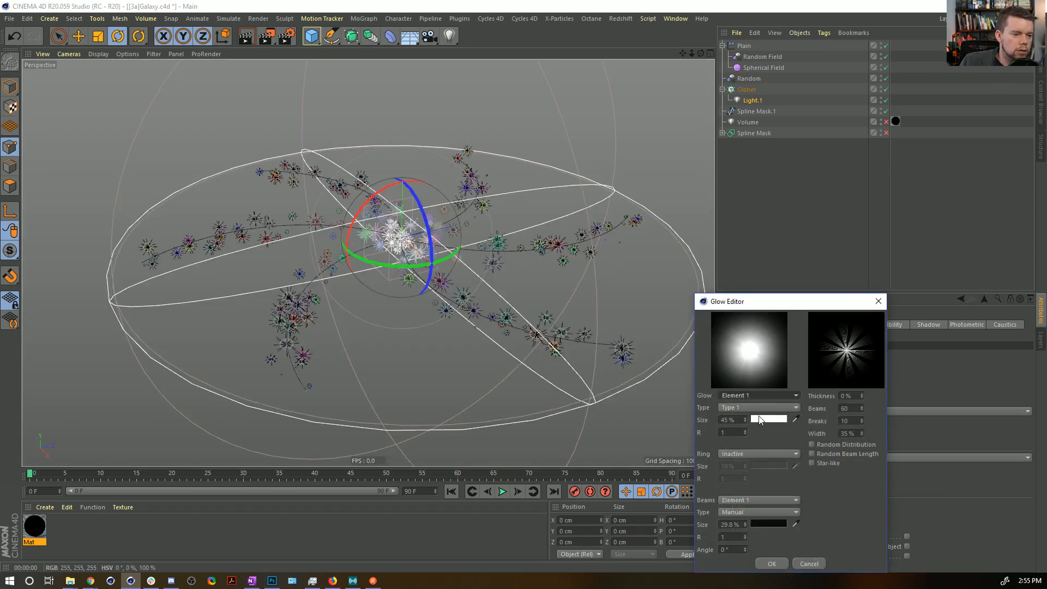
mouse_move(745, 420)
mouse_down()
mouse_move(745, 438)
mouse_move(745, 425)
mouse_up()
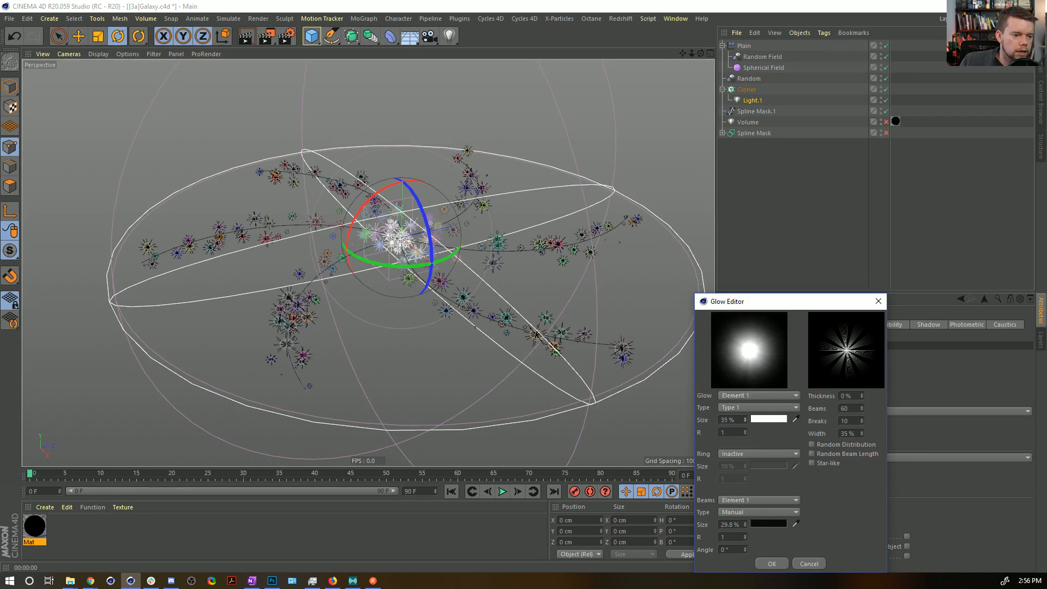
click(748, 396)
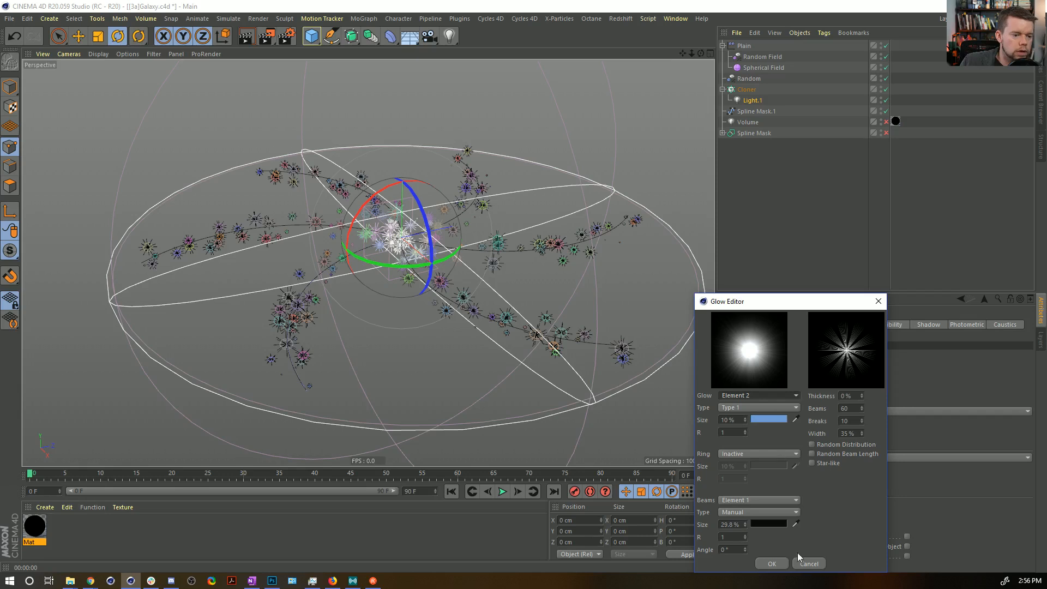
click(809, 564)
Go through the glow presets for Light.1 and set the glow to Artifact.
click(788, 411)
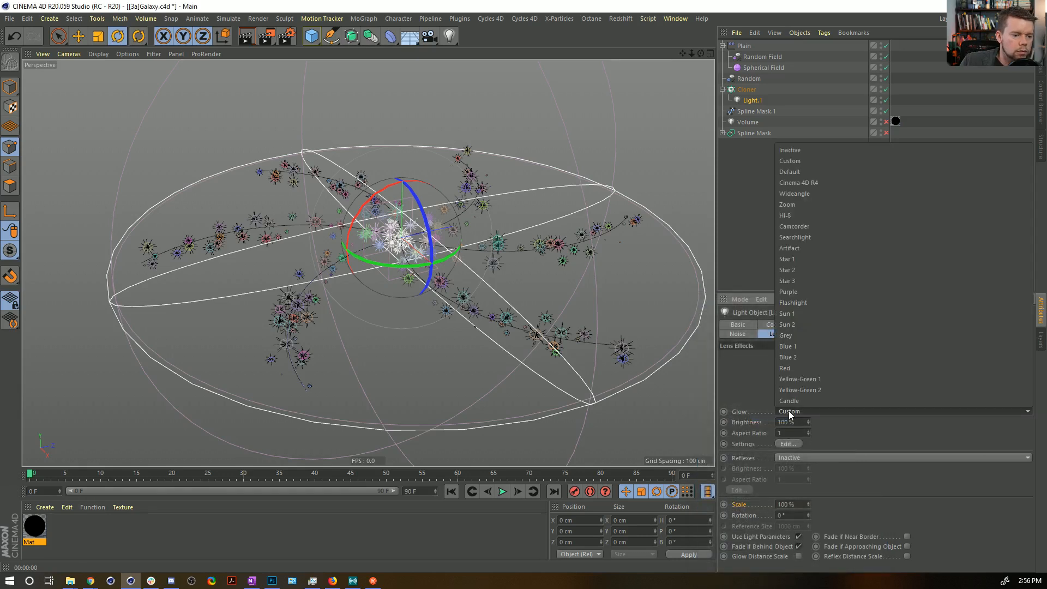
click(825, 149)
scroll(828, 409, down, 1)
scroll(829, 406, down, 1)
scroll(837, 409, down, 1)
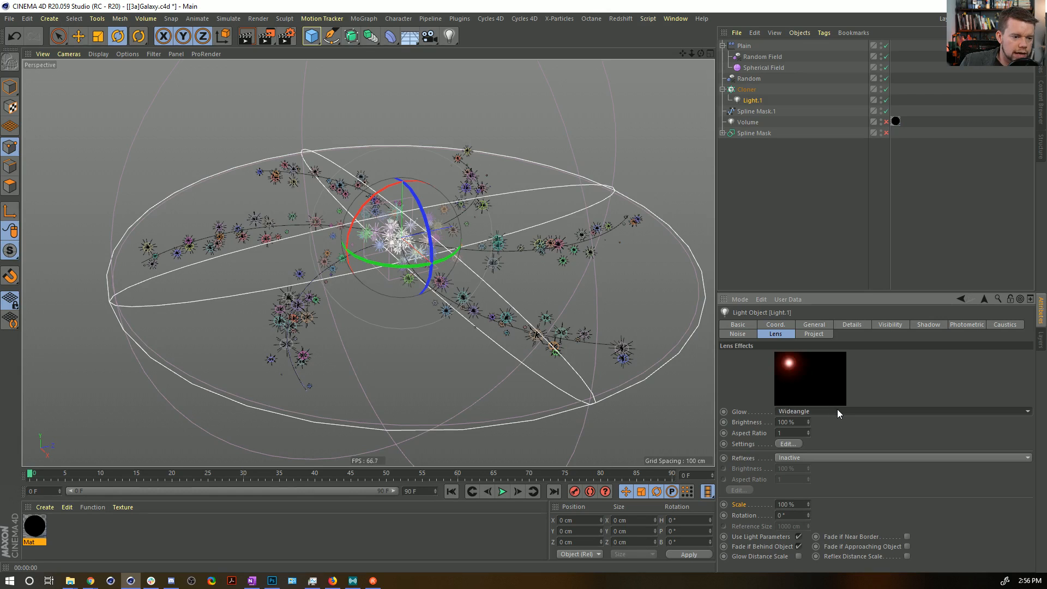
scroll(836, 408, down, 3)
scroll(838, 410, down, 1)
scroll(837, 410, up, 1)
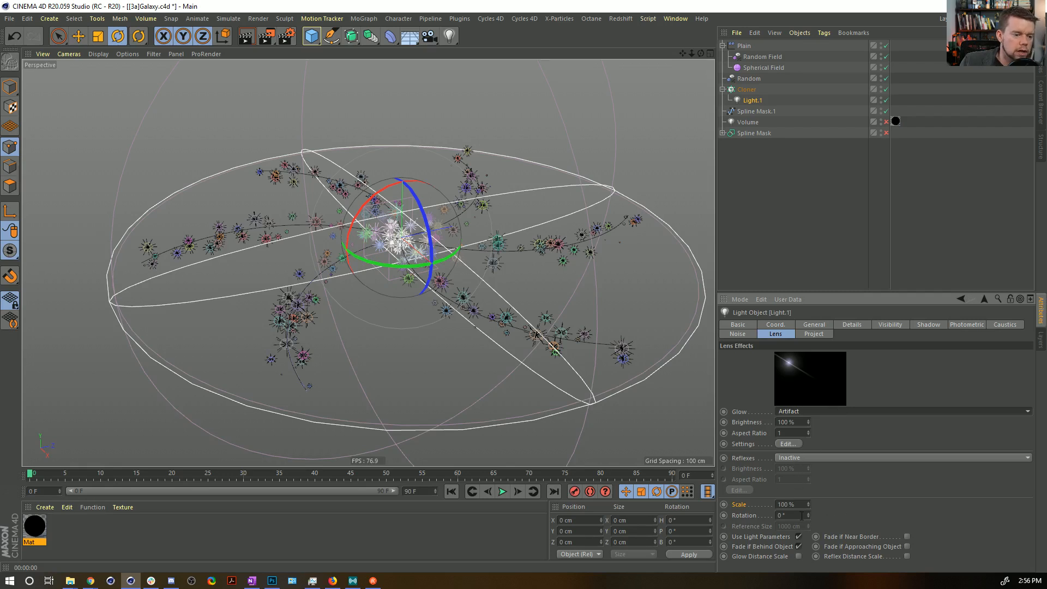
Set the lens effect scale to 2%, then raise it in stages to 6%, rendering the view at each stage.
double_click(789, 505)
text(2)
key(Return)
key(ctrl+r)
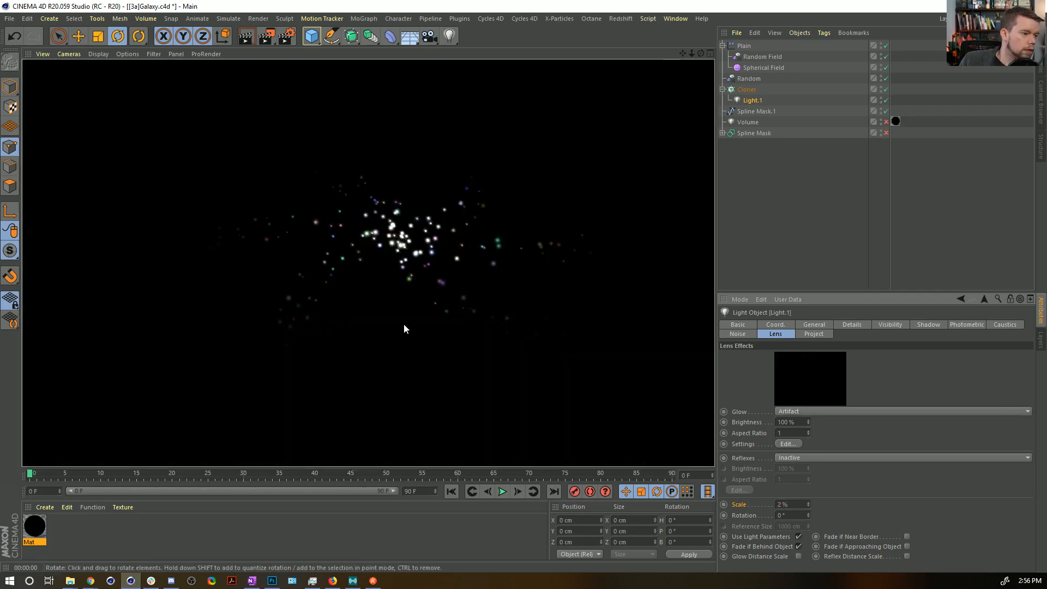
click(808, 502)
key(ctrl+r)
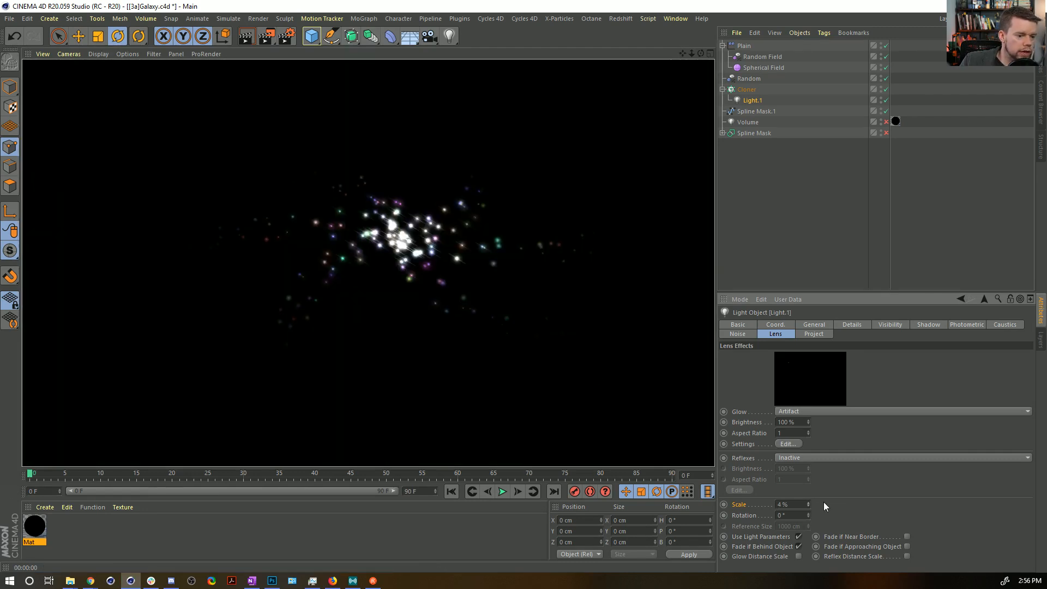
click(808, 502)
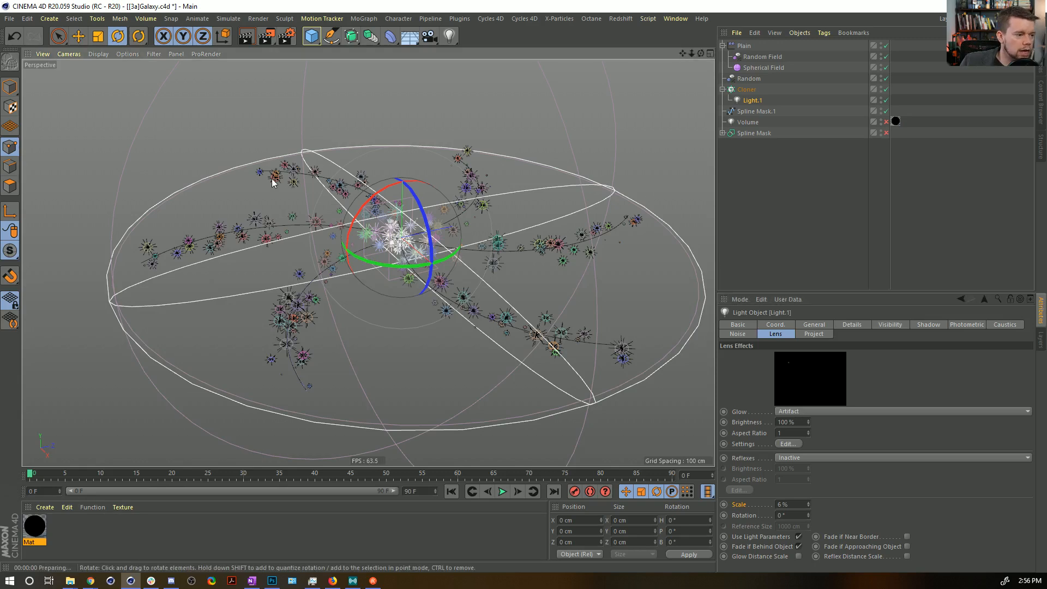
key(ctrl+r)
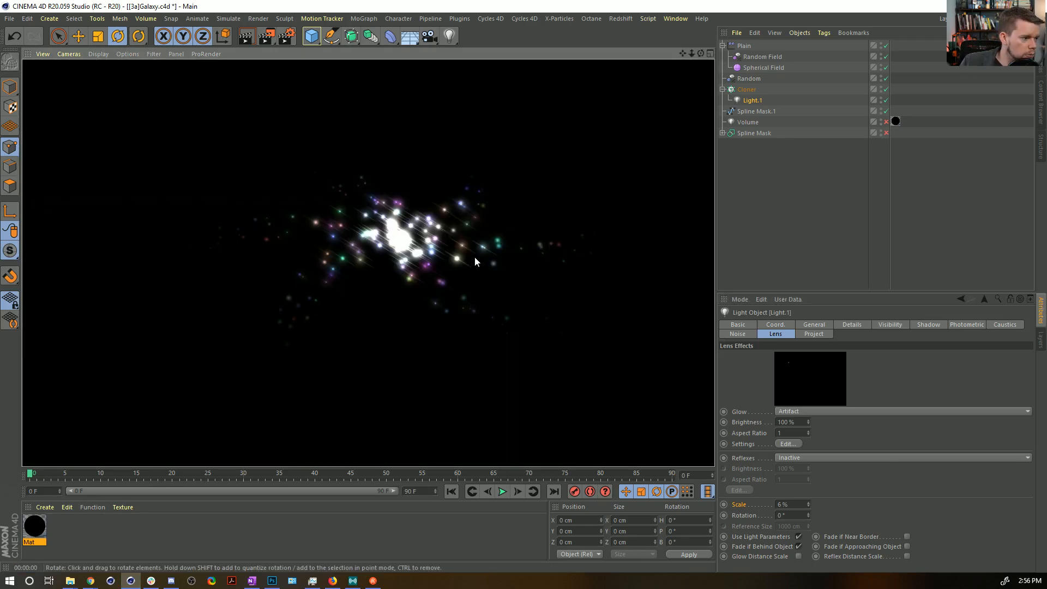
Raise the lower end of the Spherical Field's contour curve, shorten its upper tangent for a gentler slope, and render the view.
click(757, 66)
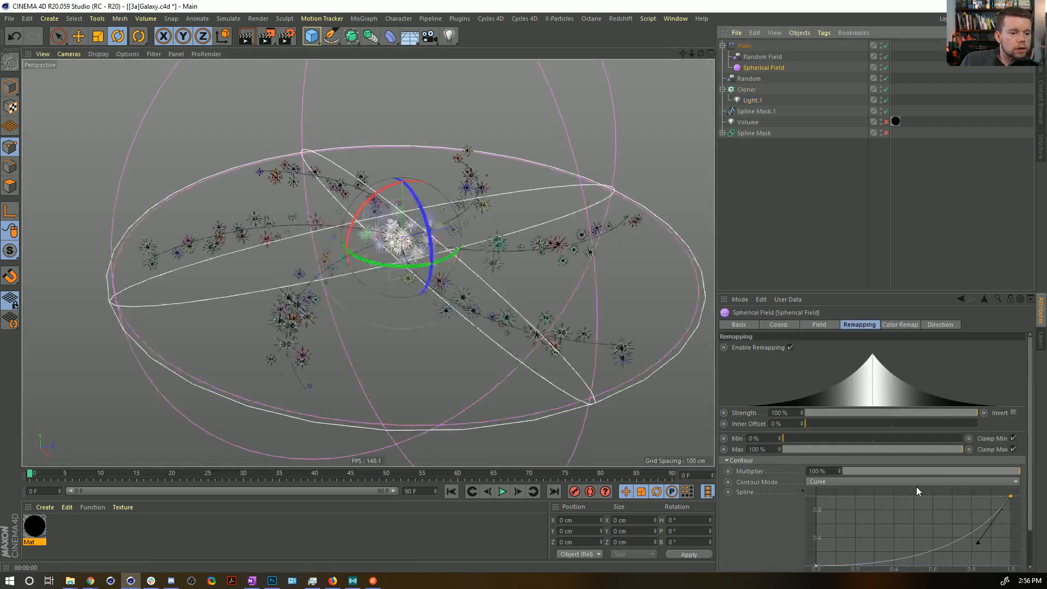
drag(813, 566, 867, 541)
key(ctrl+r)
click(1011, 495)
drag(974, 544, 967, 525)
key(ctrl+r)
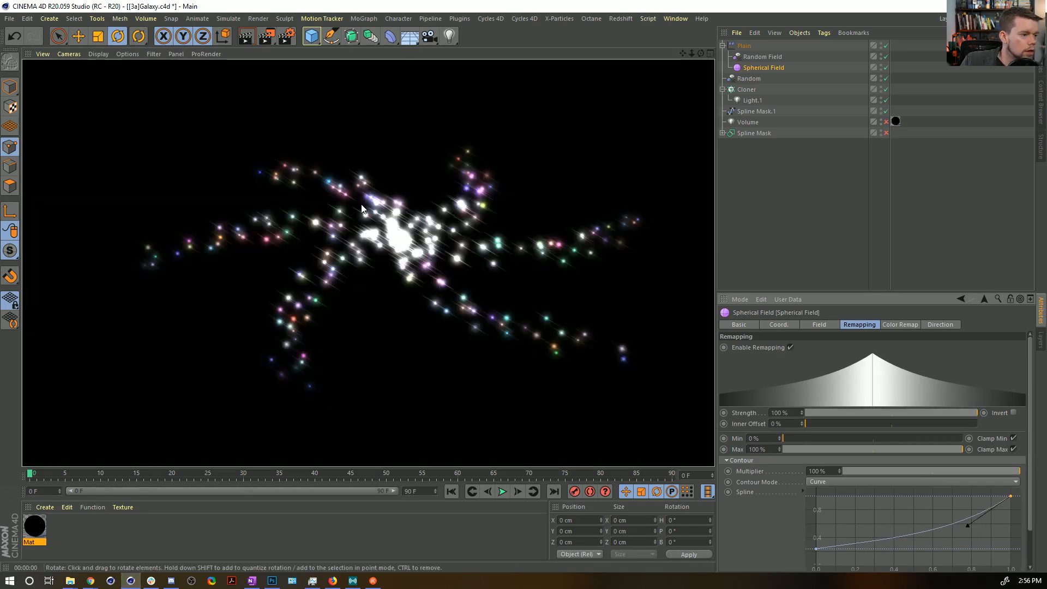
Enable the Volume light again and render it together with the stars.
click(886, 122)
key(ctrl+r)
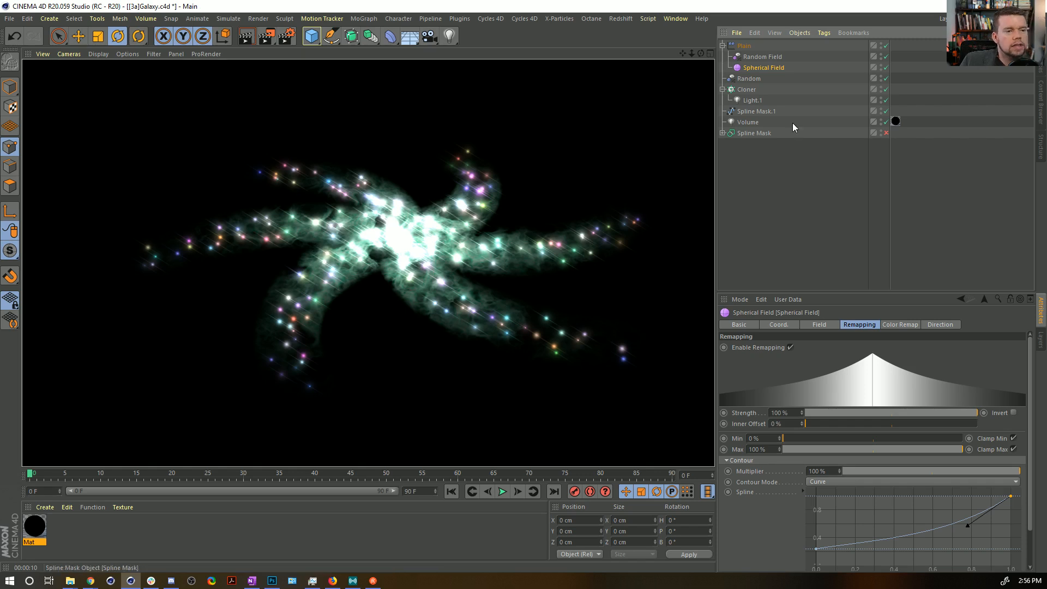
Set Light.1's lens glow brightness to 50%, save the project, and render the view.
click(752, 100)
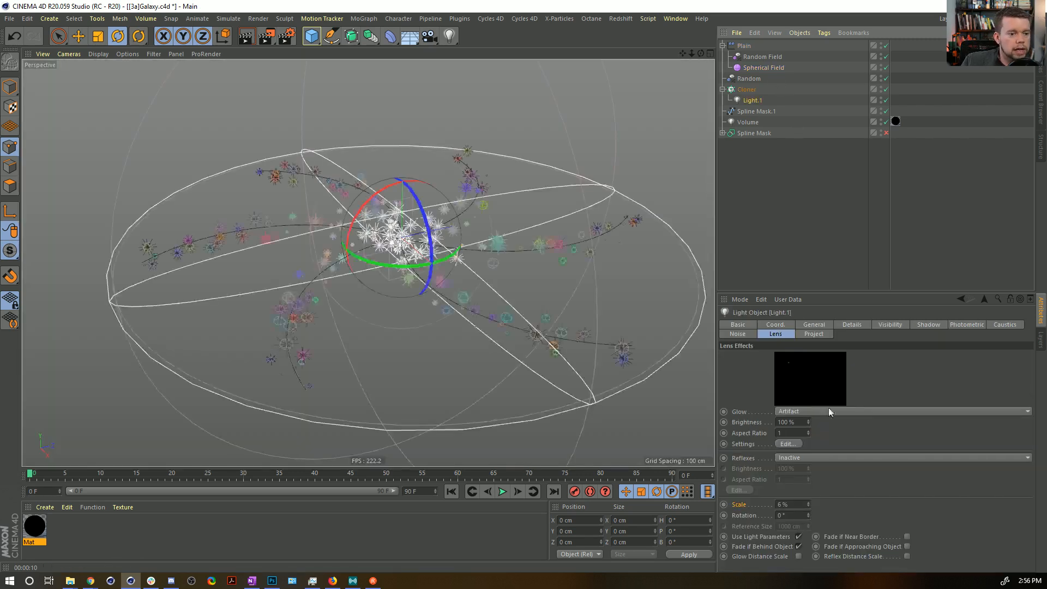
click(815, 326)
click(837, 326)
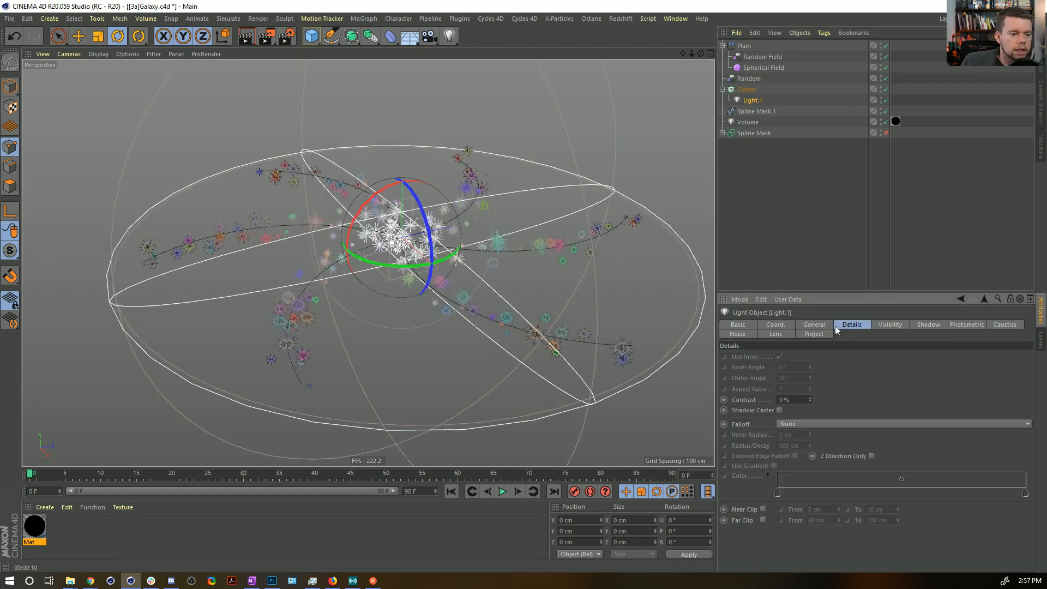
click(818, 324)
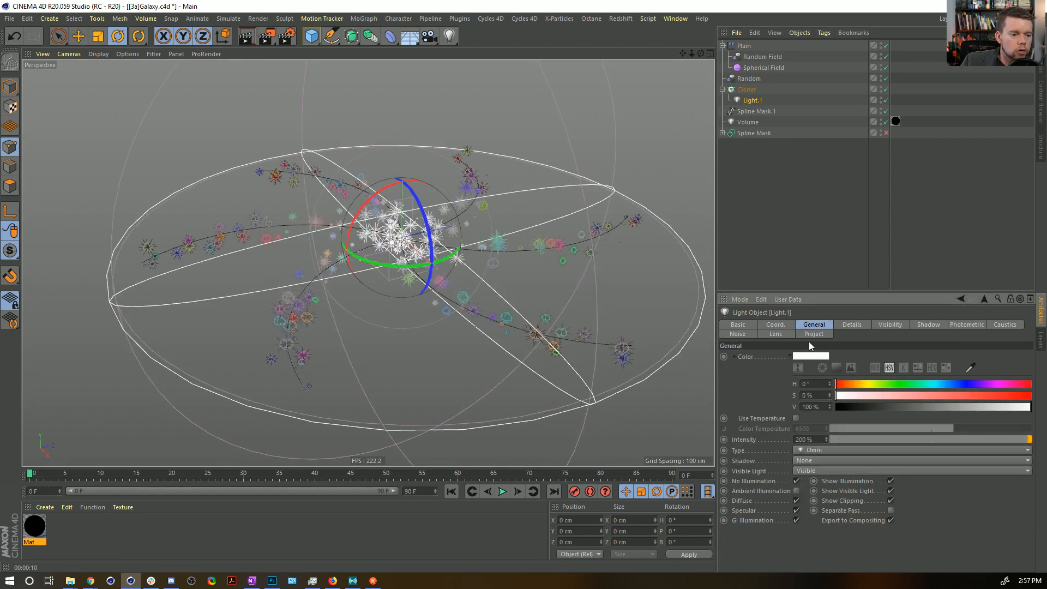
click(773, 335)
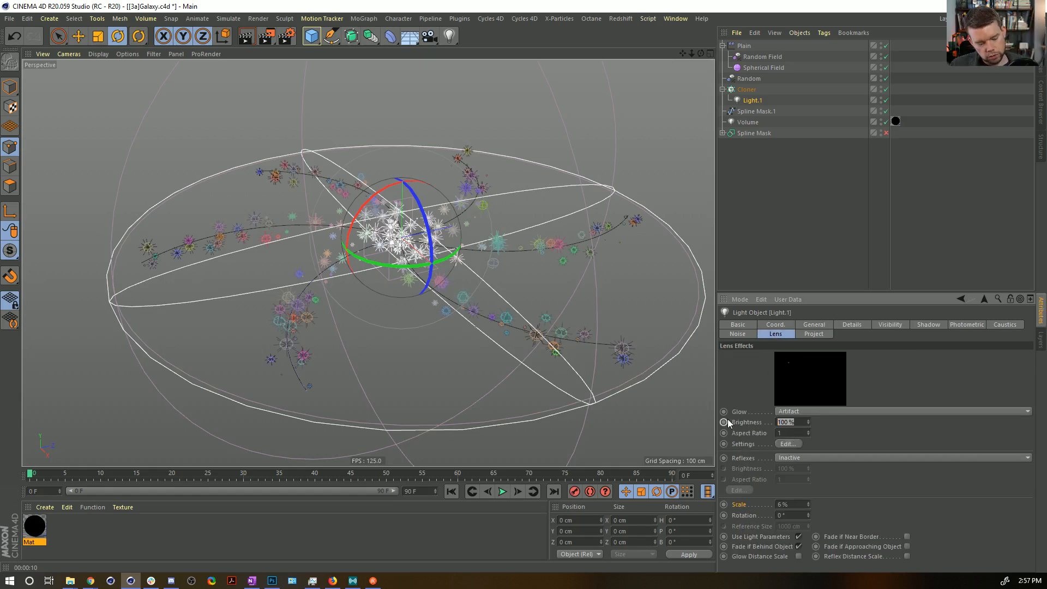
text(50)
key(Return)
key(ctrl+s)
key(ctrl+r)
Switch to the browser to check the 3D Spiral Galaxy Animation reference, and return to Cinema 4D.
mouse_move(101, 583)
click(206, 541)
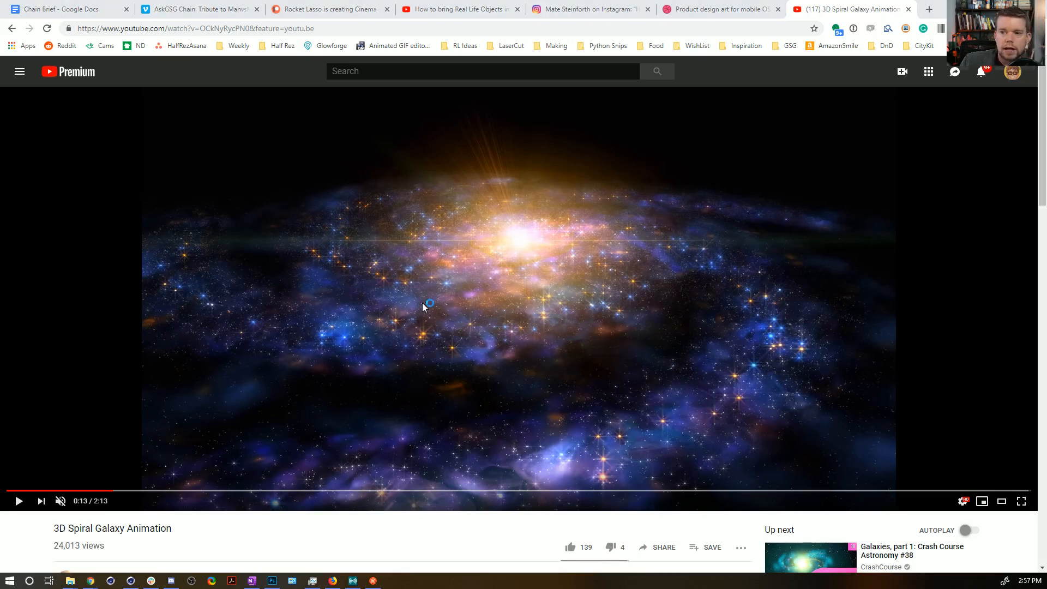
key(alt+Tab)
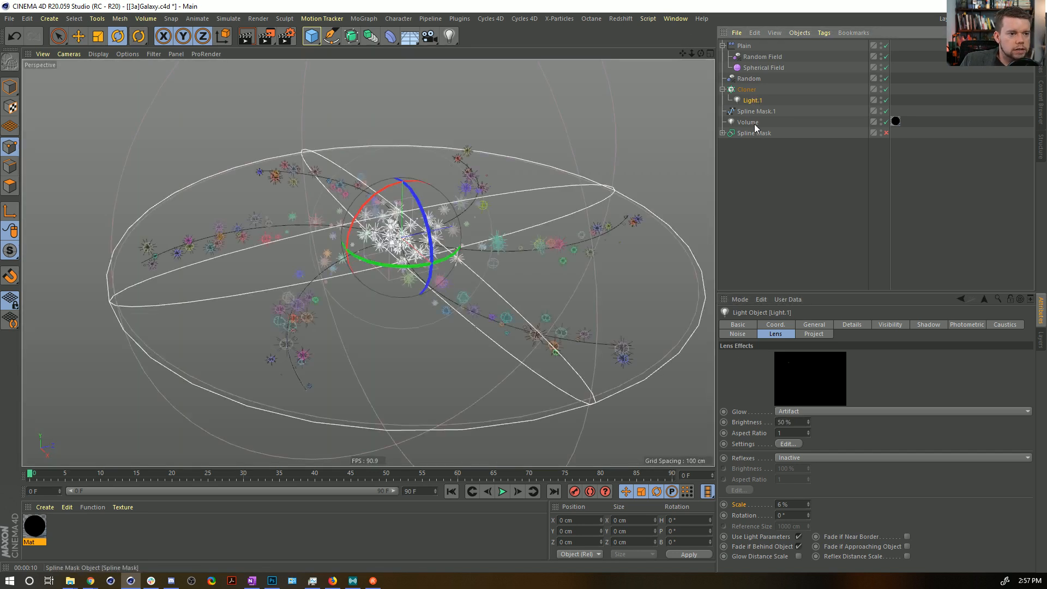
Turn off the Volume light's visibility falloff and render the view.
click(747, 122)
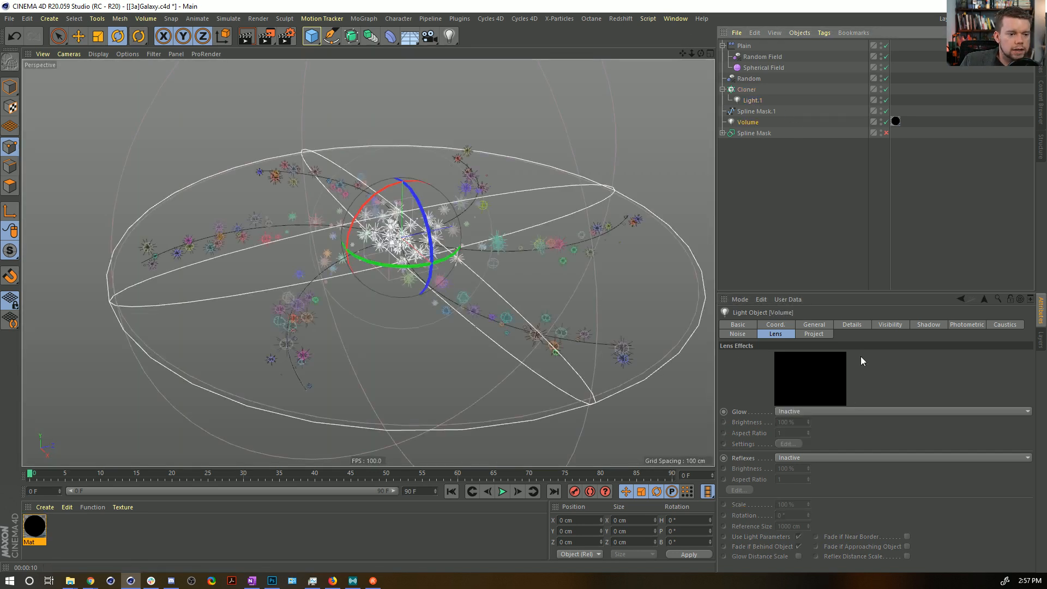
click(890, 325)
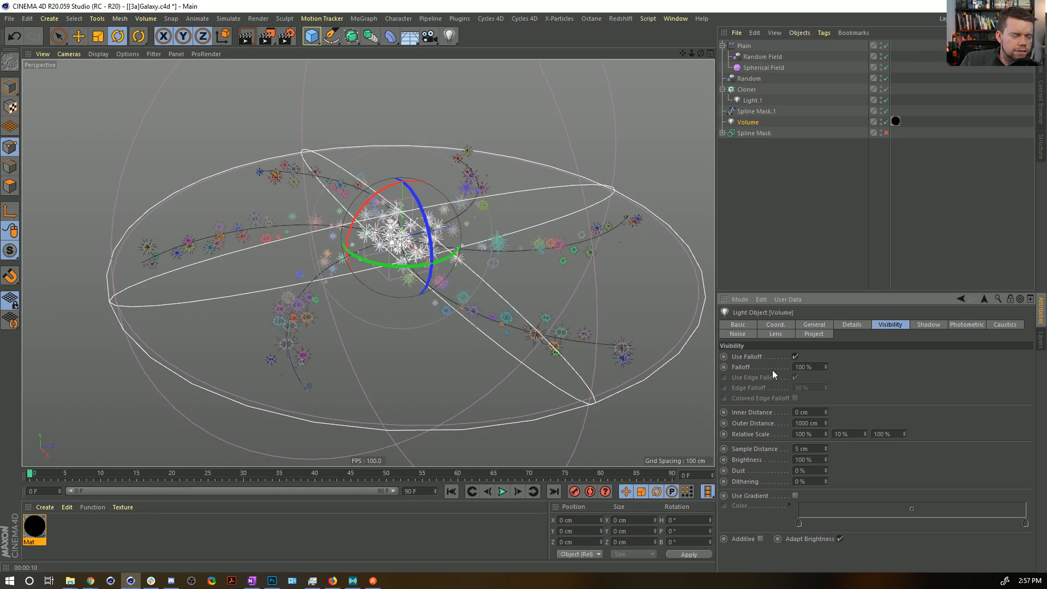
click(795, 356)
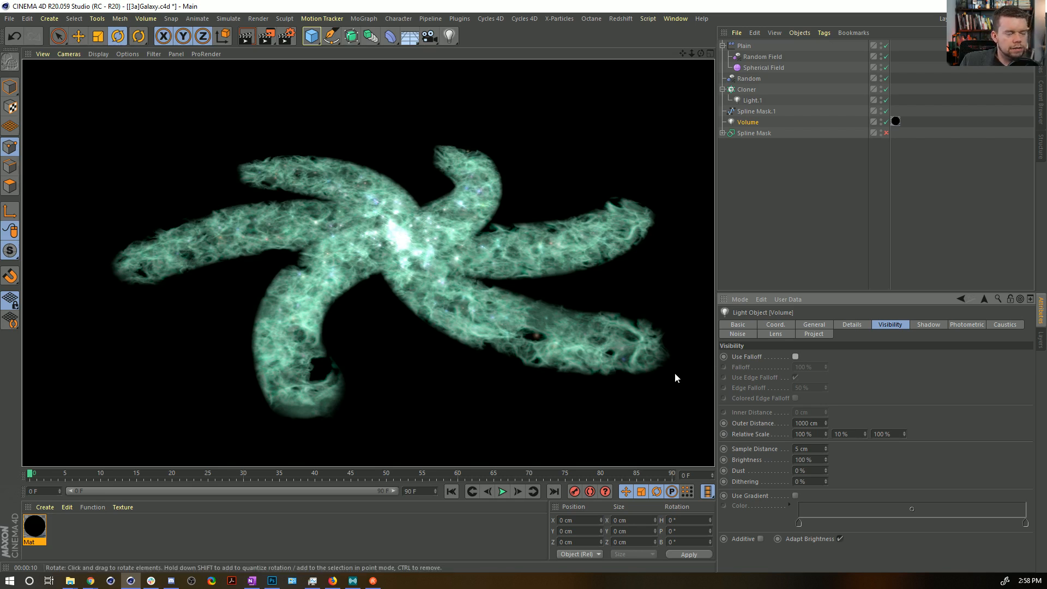
Add a Noise shader to the layers of the Mat material's transparency texture and open its settings.
click(34, 528)
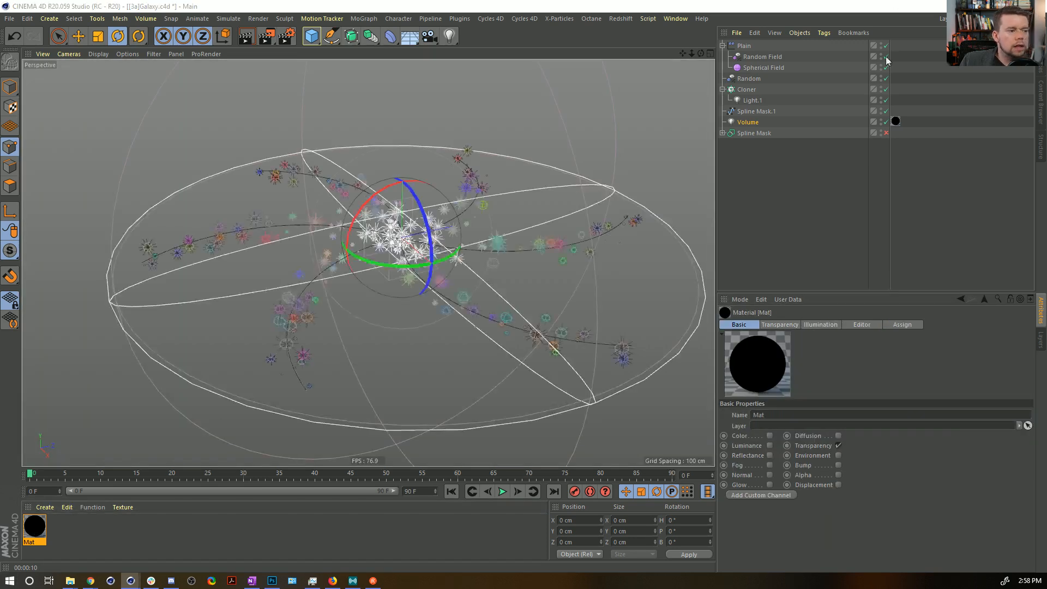
drag(769, 45, 640, 98)
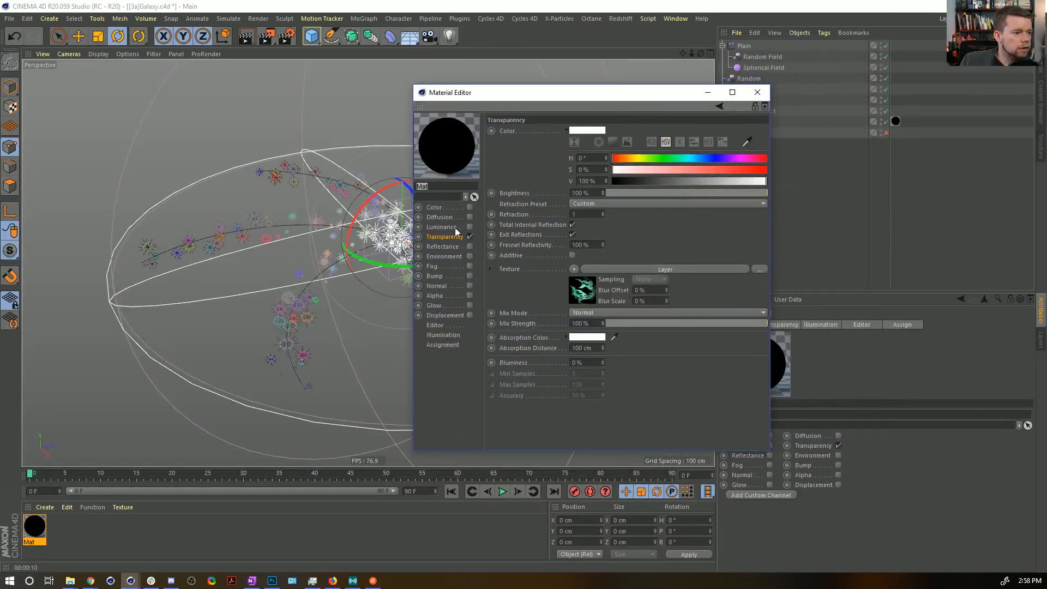
click(581, 295)
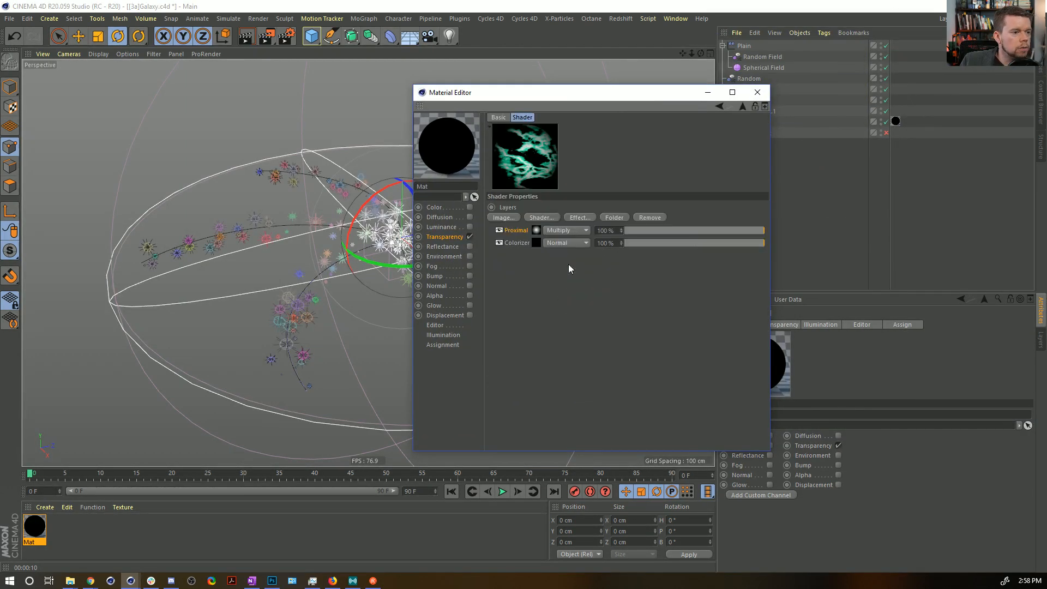
click(536, 244)
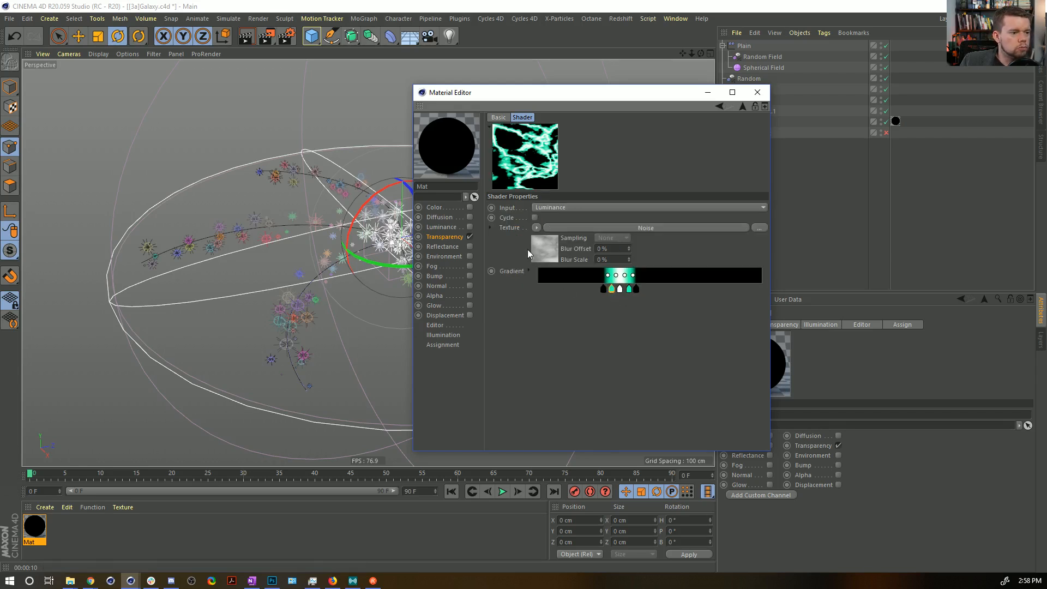
click(741, 107)
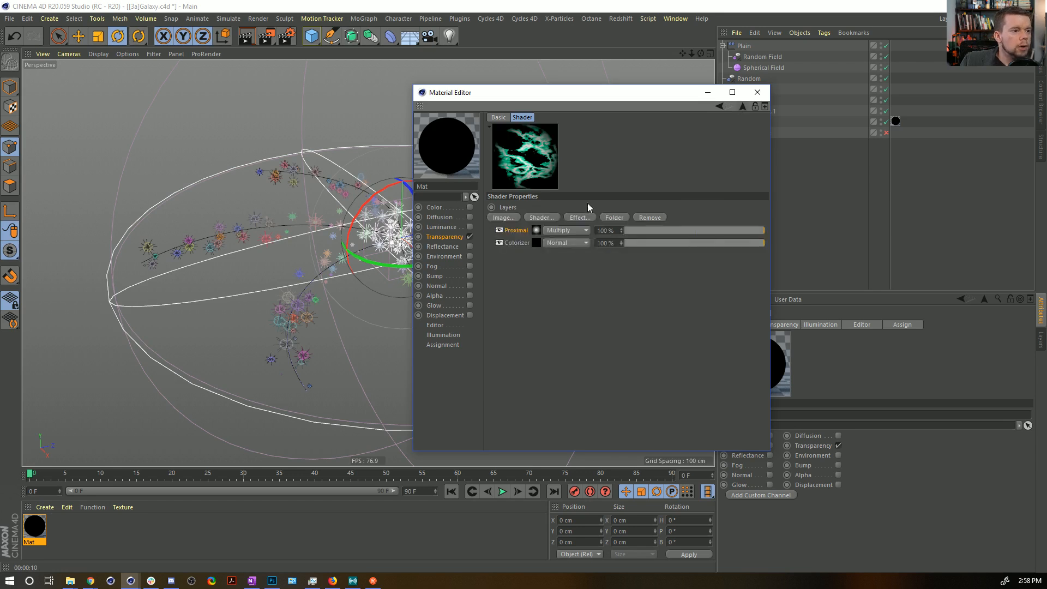
click(550, 215)
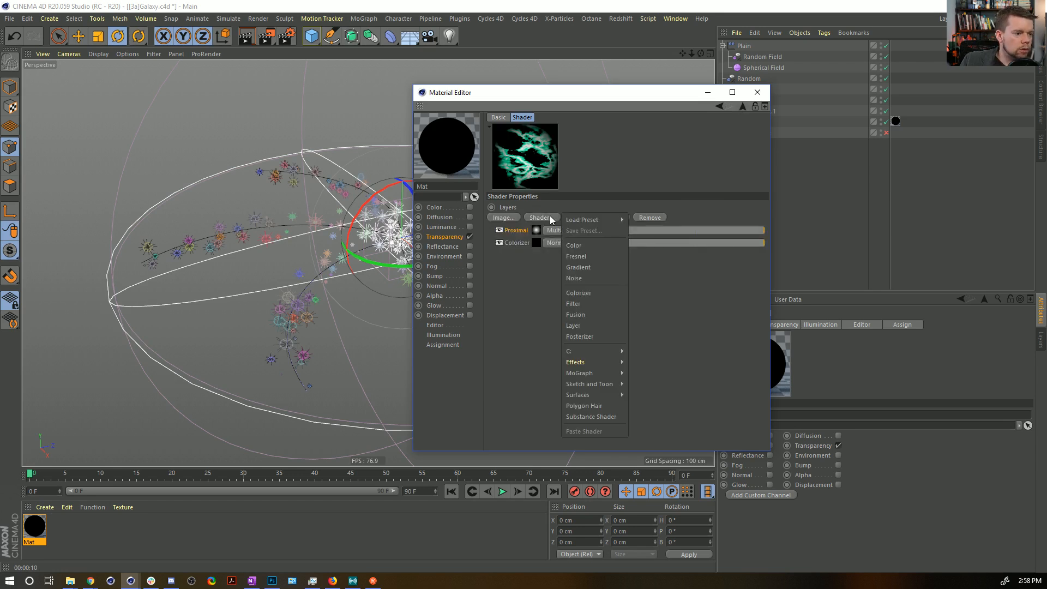
click(583, 275)
click(537, 231)
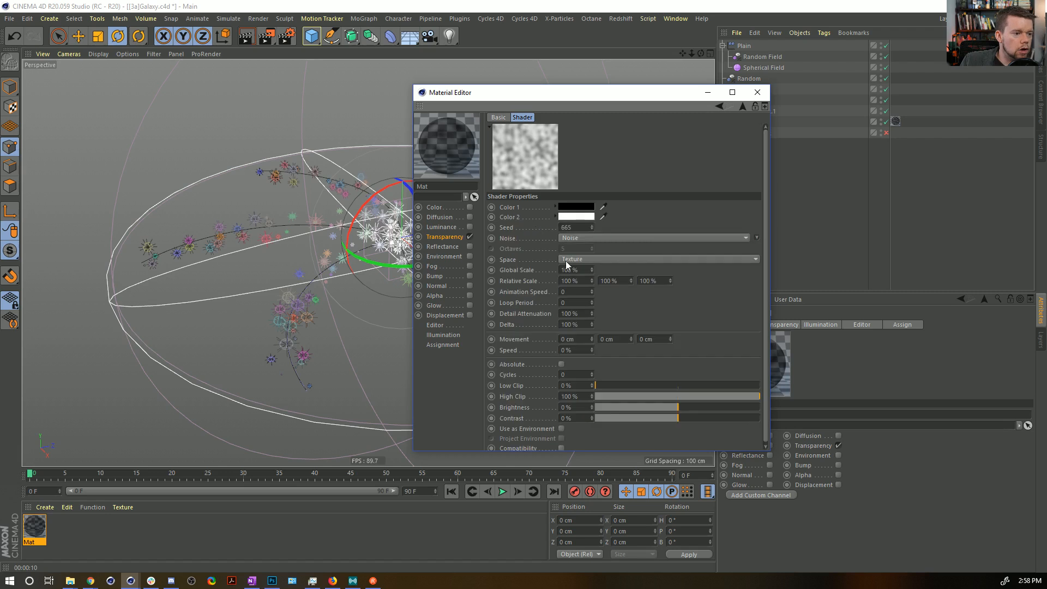
Set the Noise shader's relative Y scale to 20%, global scale to 1000%, and contrast to 65%.
click(612, 282)
text(20)
key(Return)
click(564, 269)
text(1000)
key(Return)
click(732, 418)
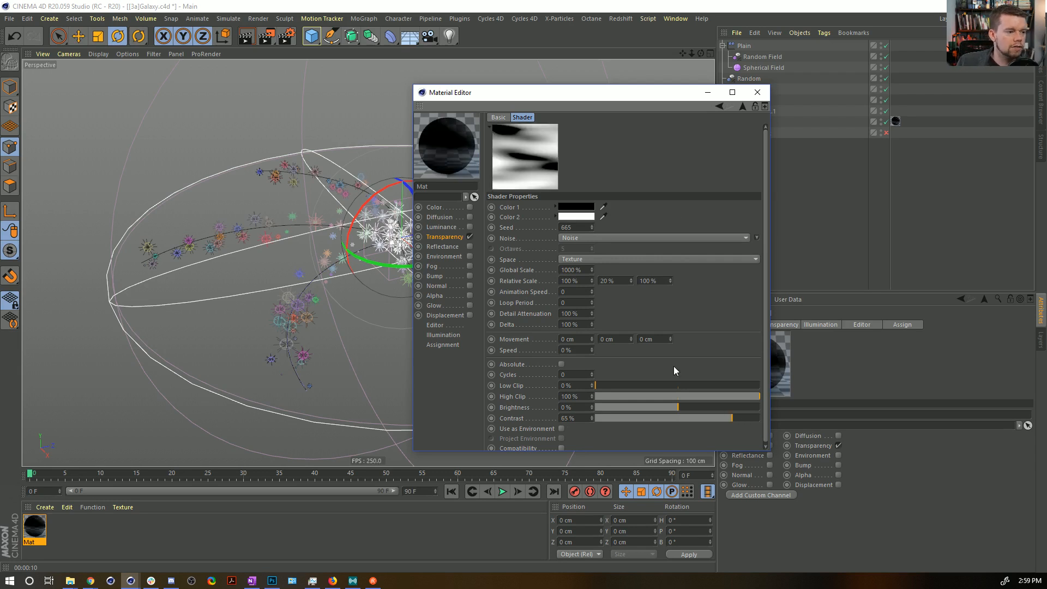
Set the noise's Color 1 to yellow (H 66°, S 100%, V 100%) and Color 2 to saturated blue.
click(590, 217)
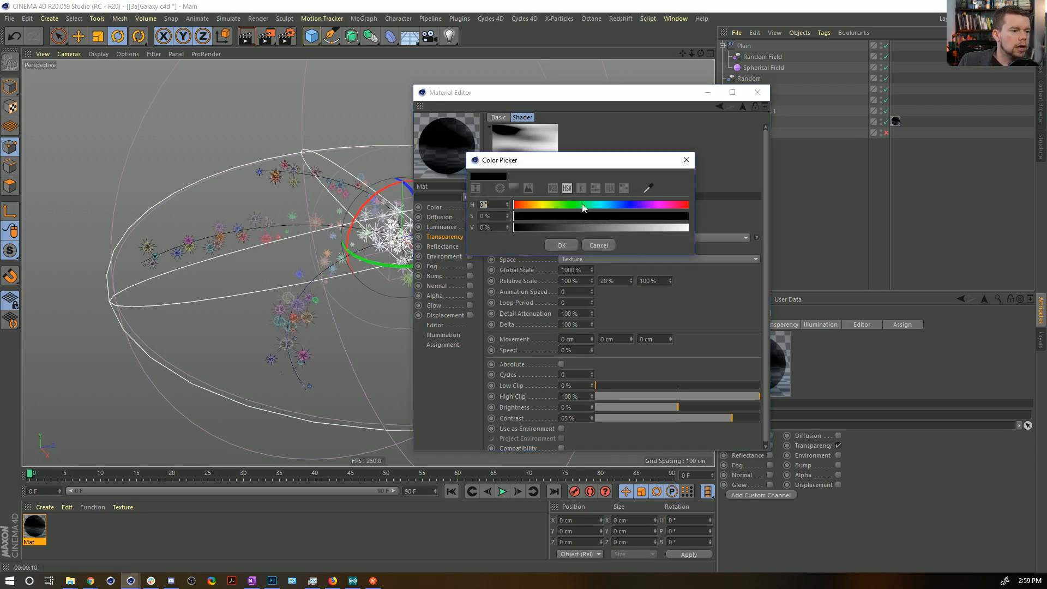
click(676, 216)
click(674, 227)
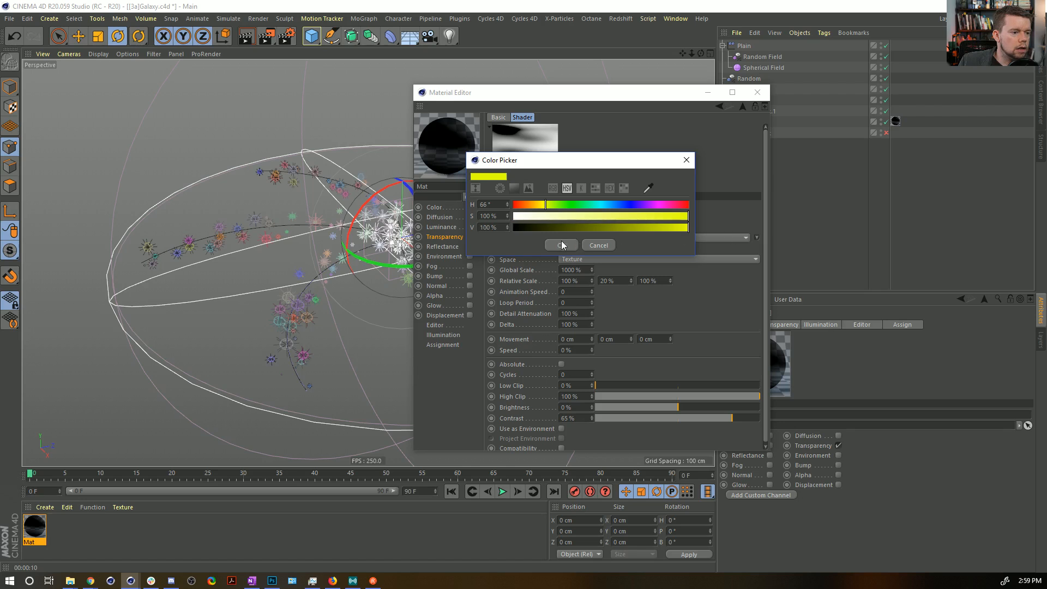
click(565, 243)
click(585, 218)
drag(595, 217, 719, 232)
click(566, 257)
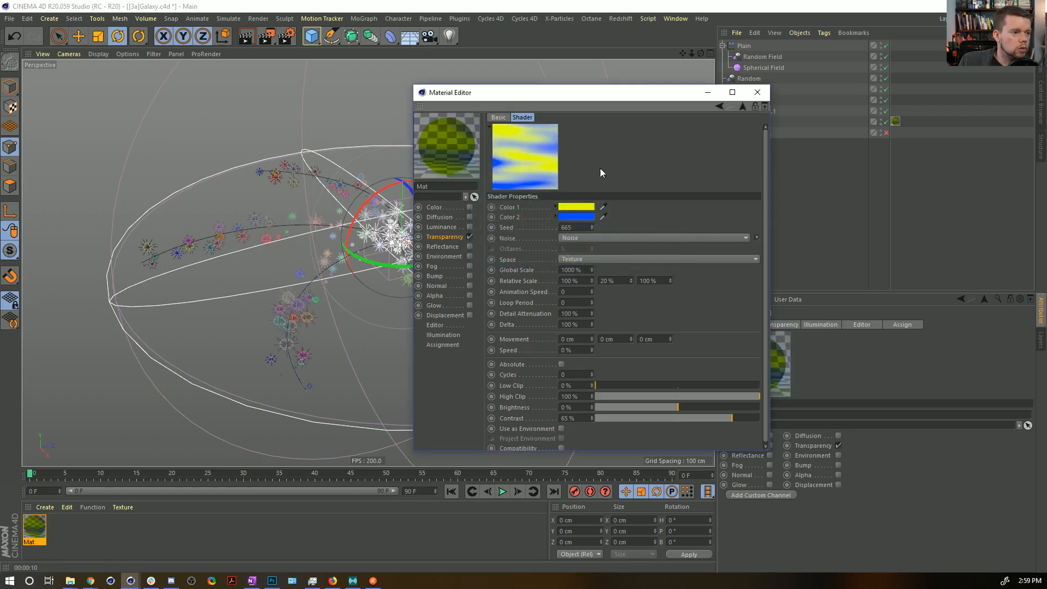
Set the Noise layer's blend mode to Overlay and render the view with the Material Editor moved aside.
click(743, 108)
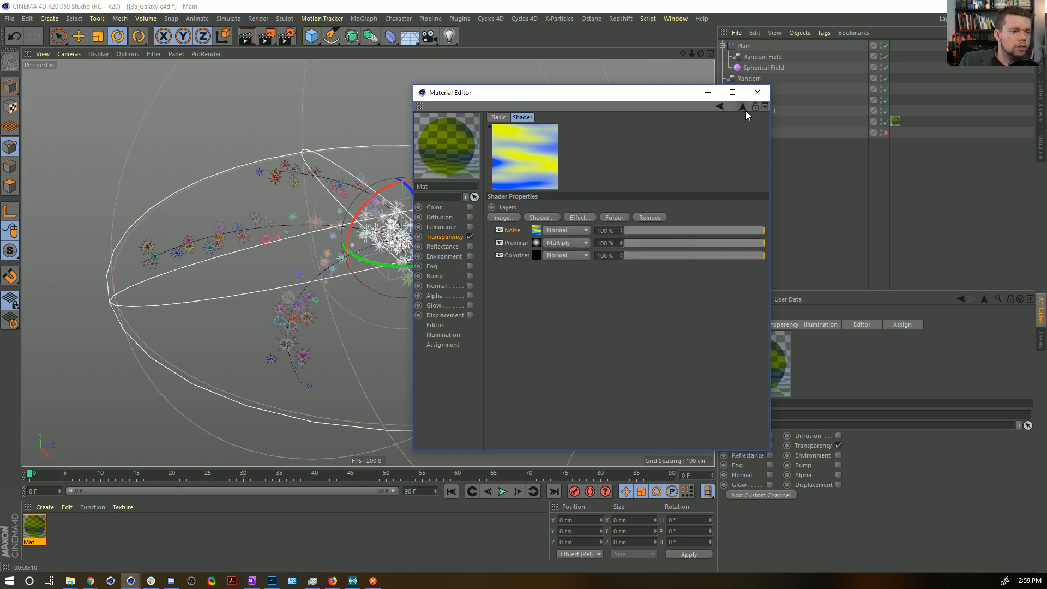
click(564, 230)
click(578, 279)
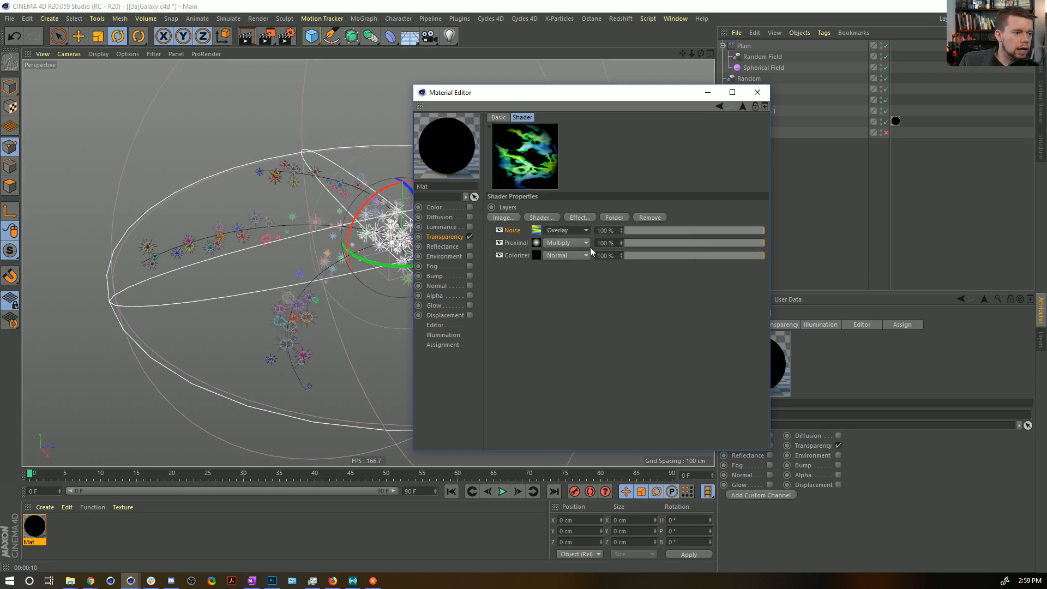
drag(560, 93, 734, 85)
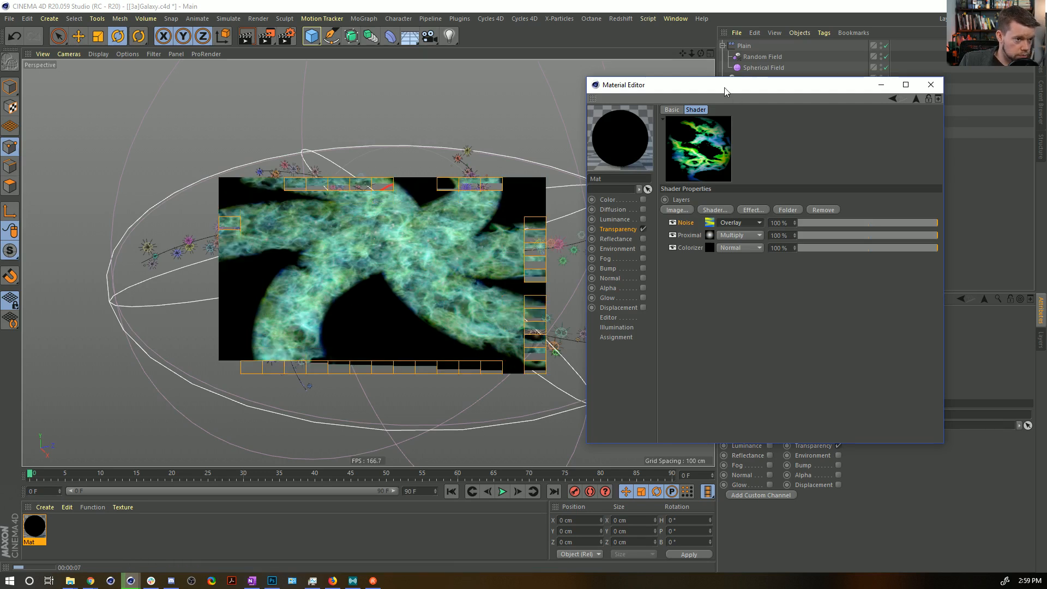
drag(724, 88, 273, 388)
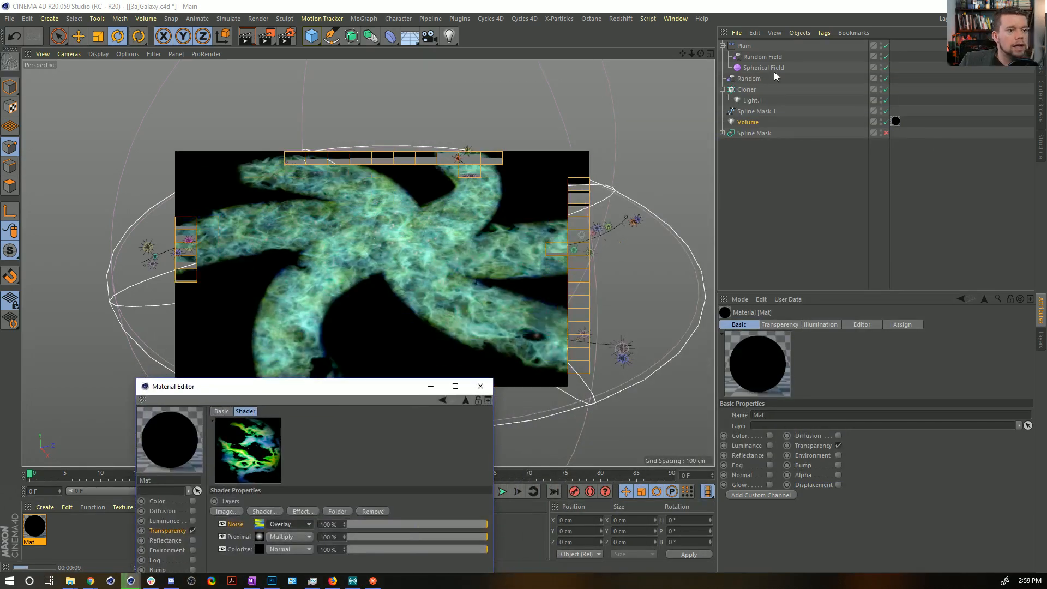
Enable the Volume light's visibility falloff at 0%, render the view, and close the Material Editor.
click(747, 122)
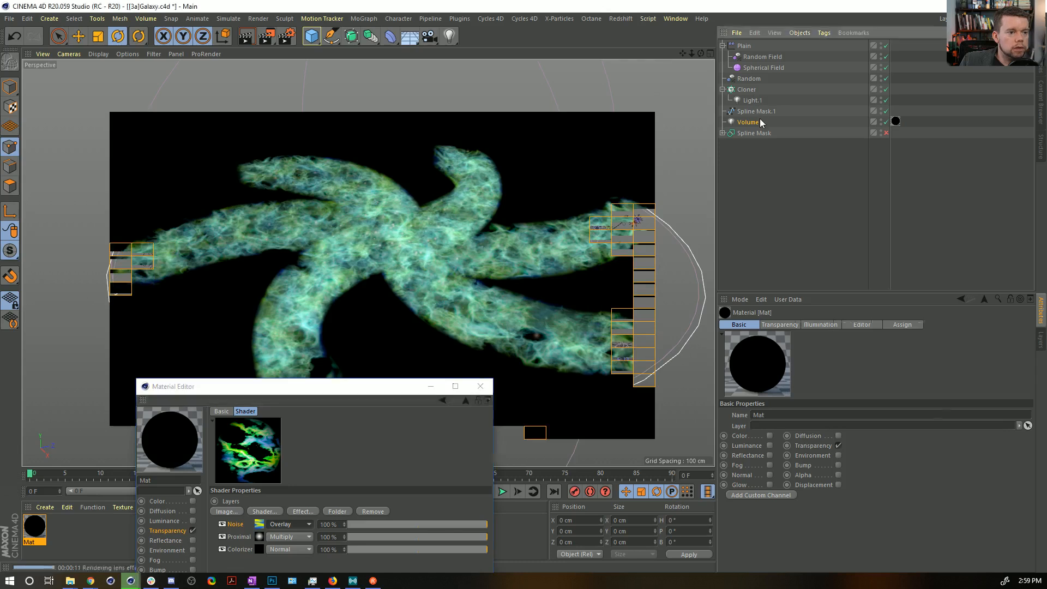
click(795, 356)
click(804, 366)
key(Return)
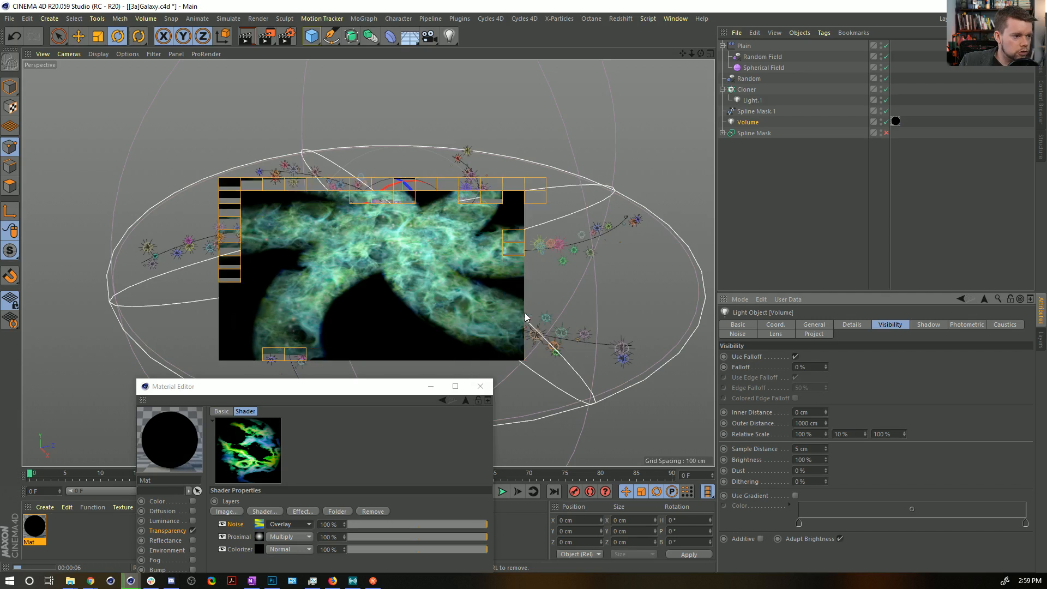
drag(374, 394, 494, 469)
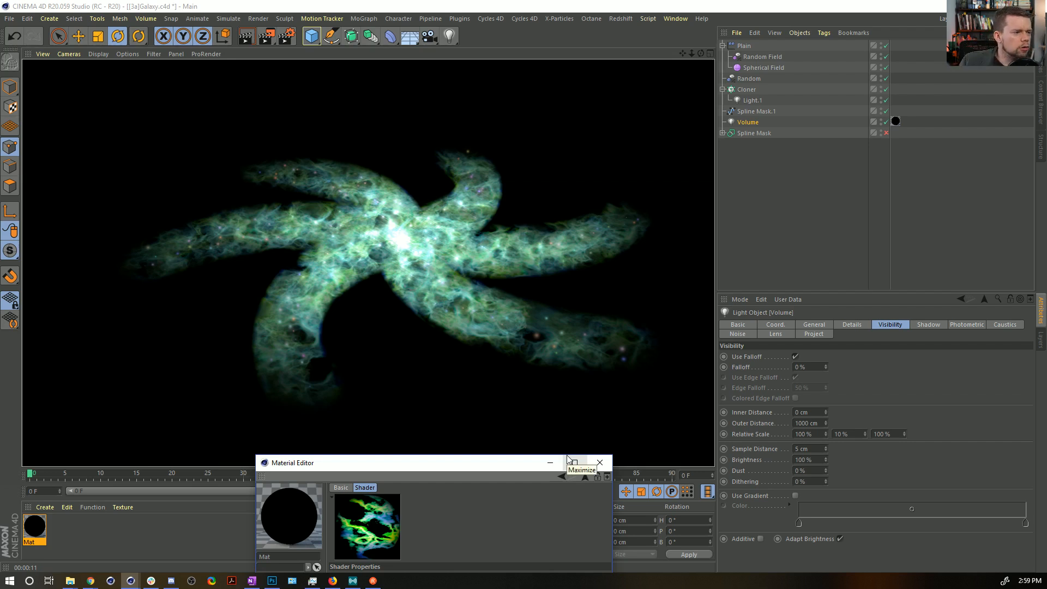
drag(483, 464, 882, 88)
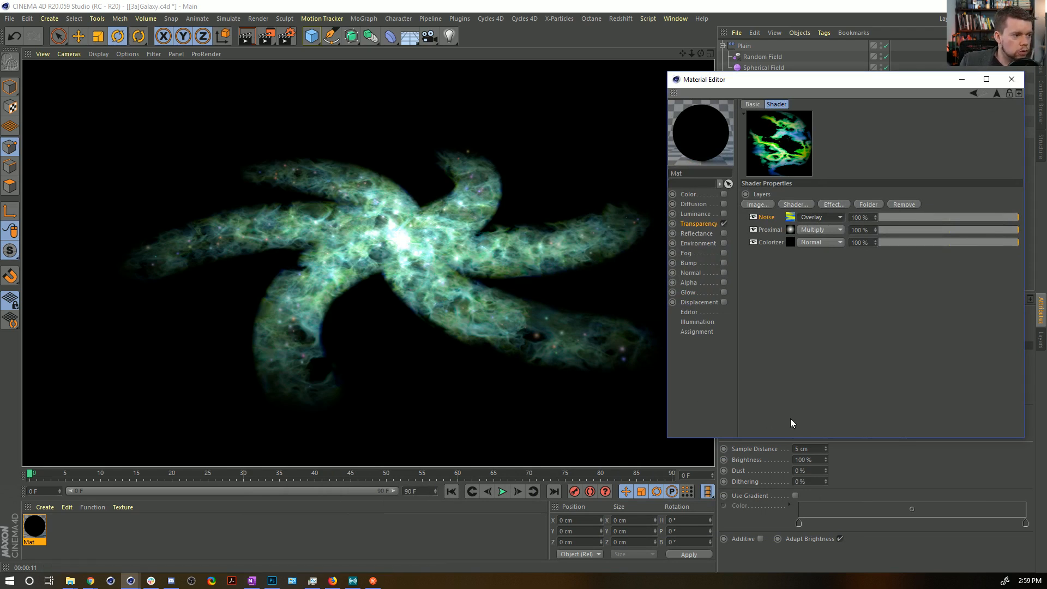
drag(784, 79, 355, 365)
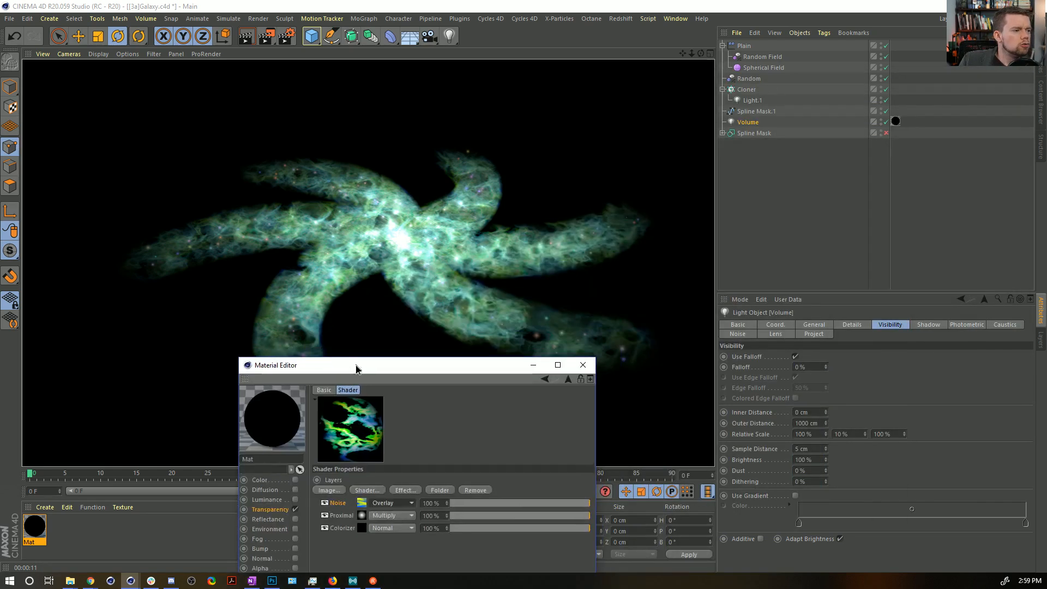
click(584, 366)
Duplicate the Volume light as a light named Light with a visibility falloff of 100%.
ctrl+drag(753, 122, 752, 180)
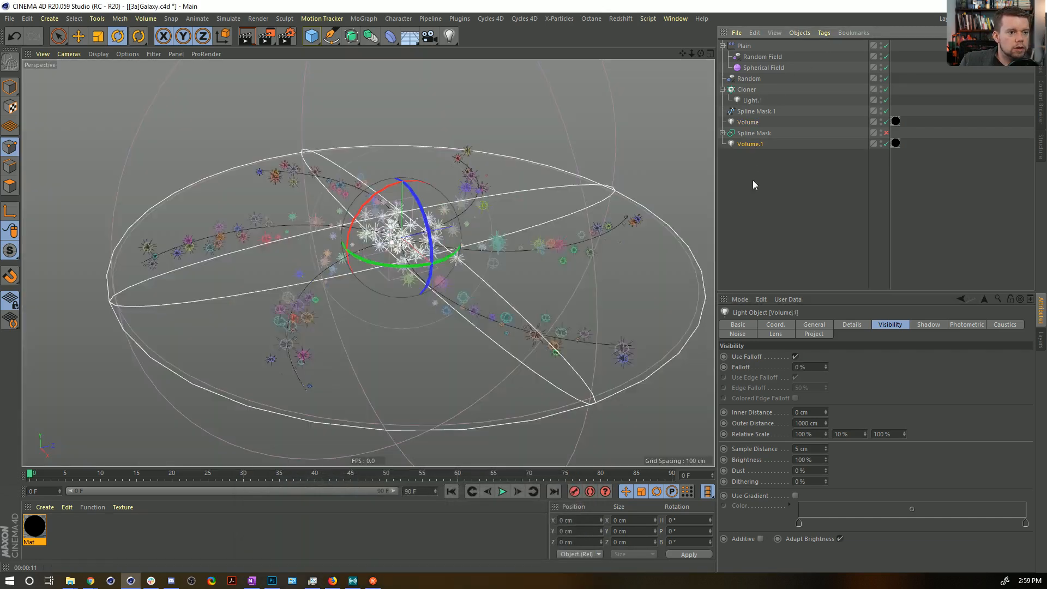
double_click(757, 145)
text(Light)
key(Return)
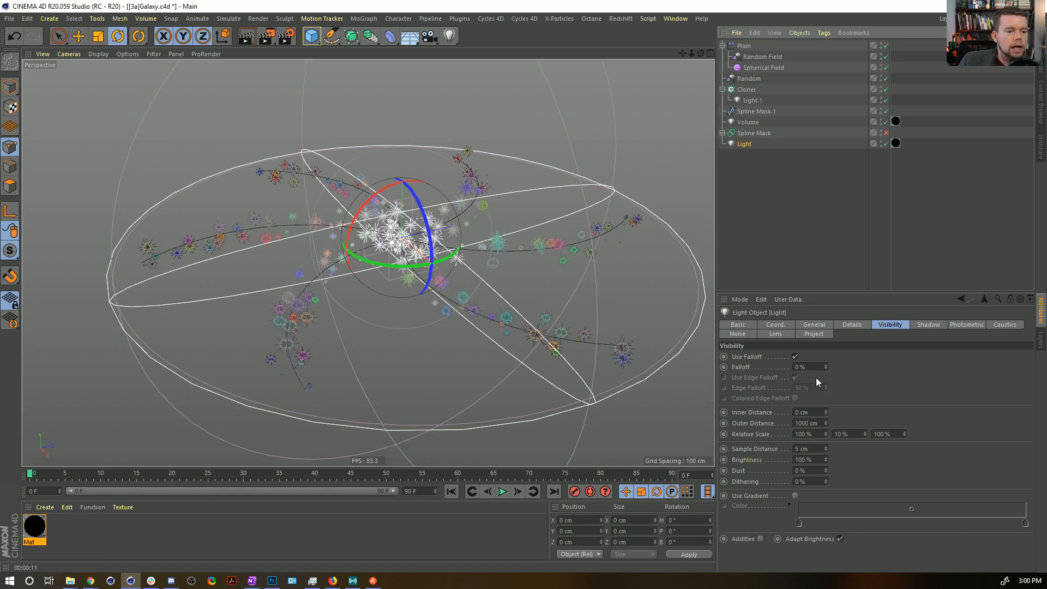
Give Light 22% intensity and a yellow-green color (H 72°, S 100%, V 100%), and render the view.
click(820, 324)
click(851, 439)
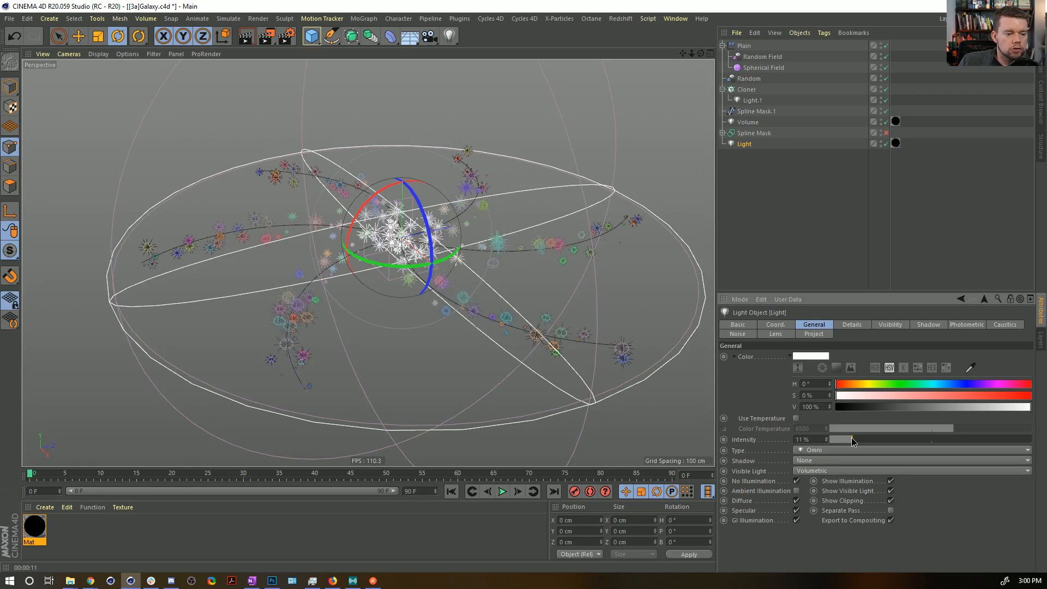
click(871, 384)
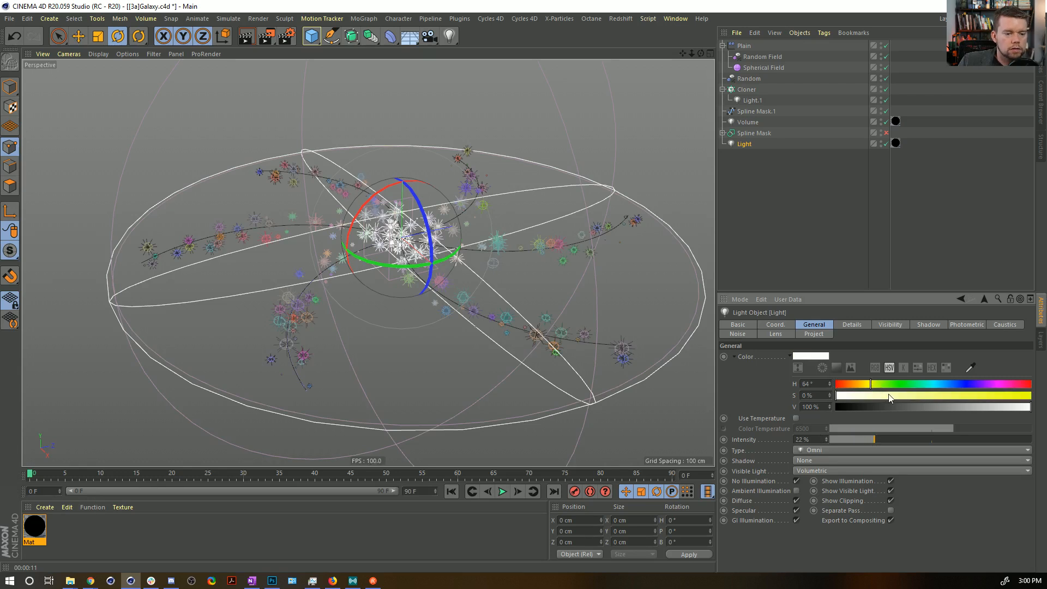
drag(885, 396, 1030, 396)
click(875, 384)
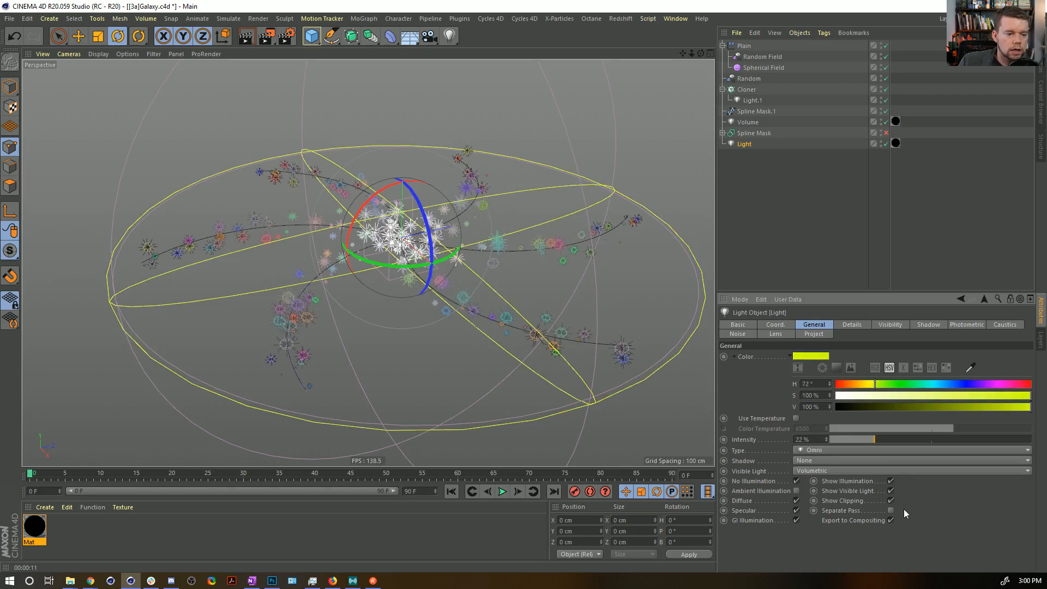
key(ctrl+r)
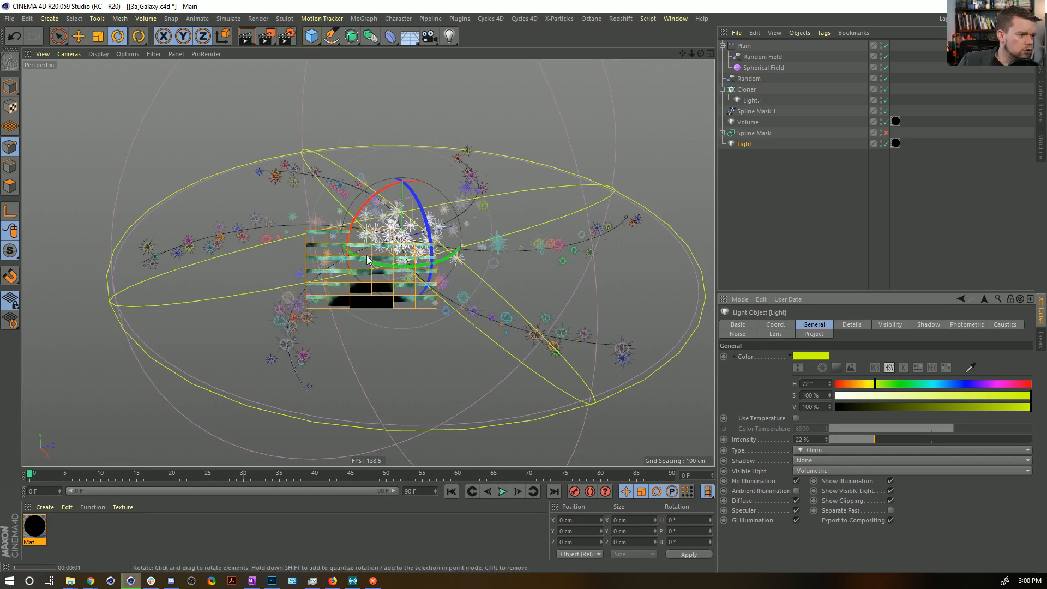
Remove the material tag from Light, change its visible light type from Volumetric to Visible, and render the view.
click(895, 143)
key(Delete)
click(789, 149)
click(815, 470)
click(824, 491)
key(ctrl+r)
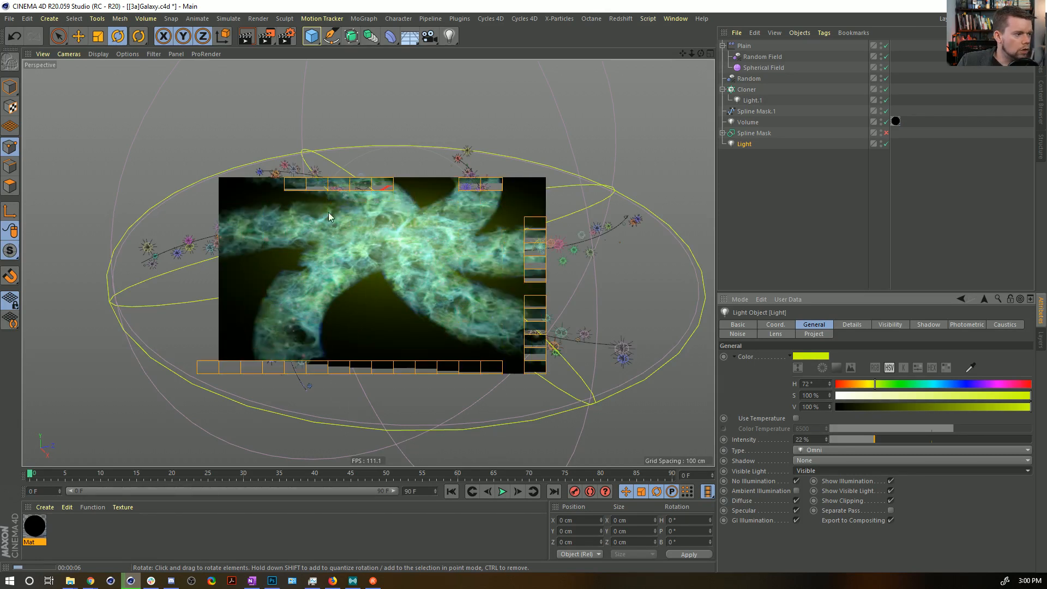
Duplicate Light and set the copy's intensity to 100% and its relative Y visibility scale to 100%.
ctrl+drag(745, 144, 747, 159)
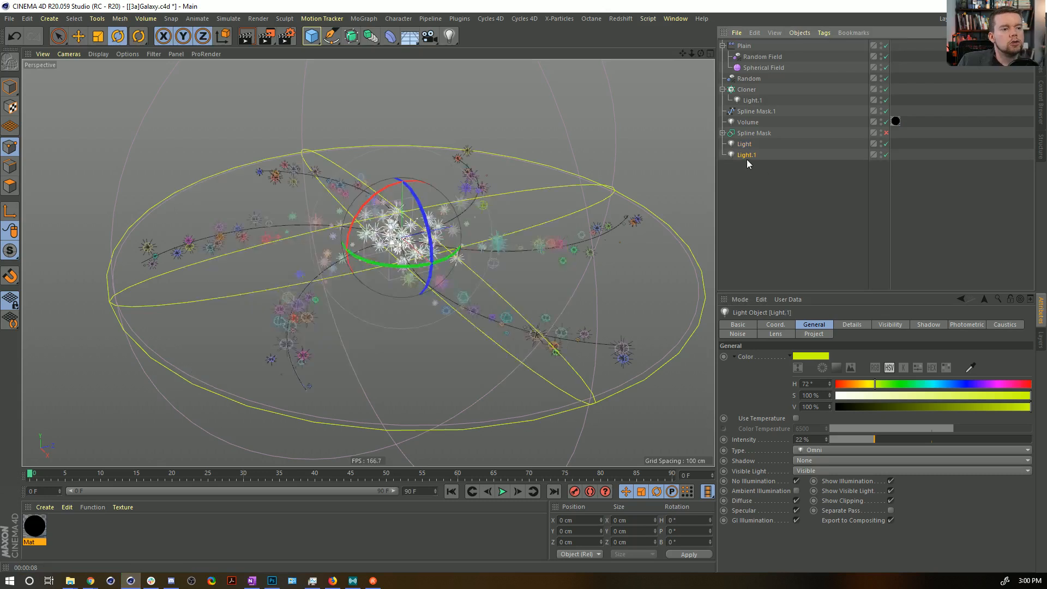
drag(885, 440, 1031, 438)
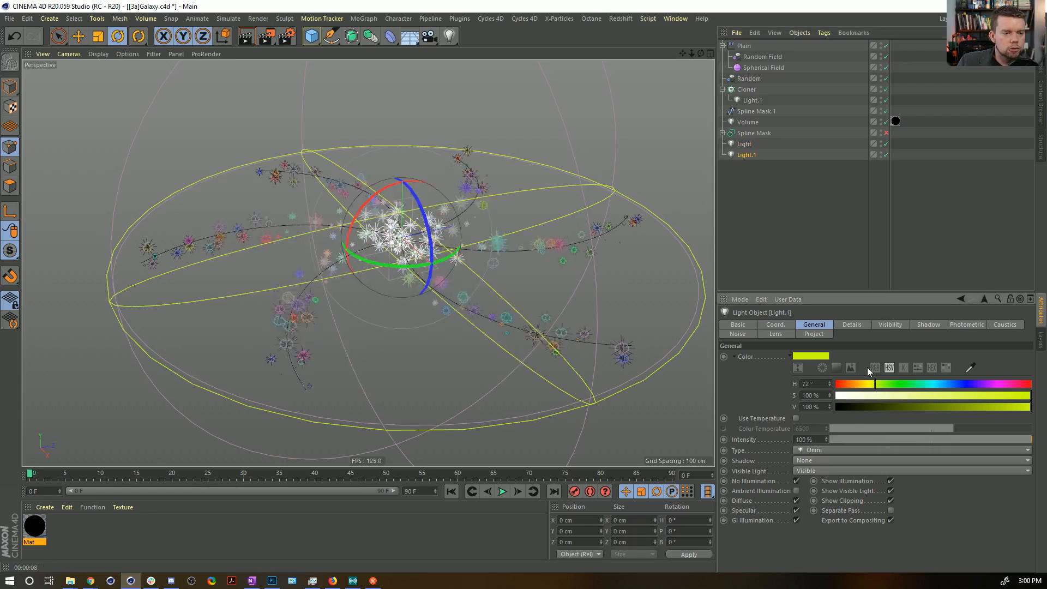
click(852, 325)
click(888, 325)
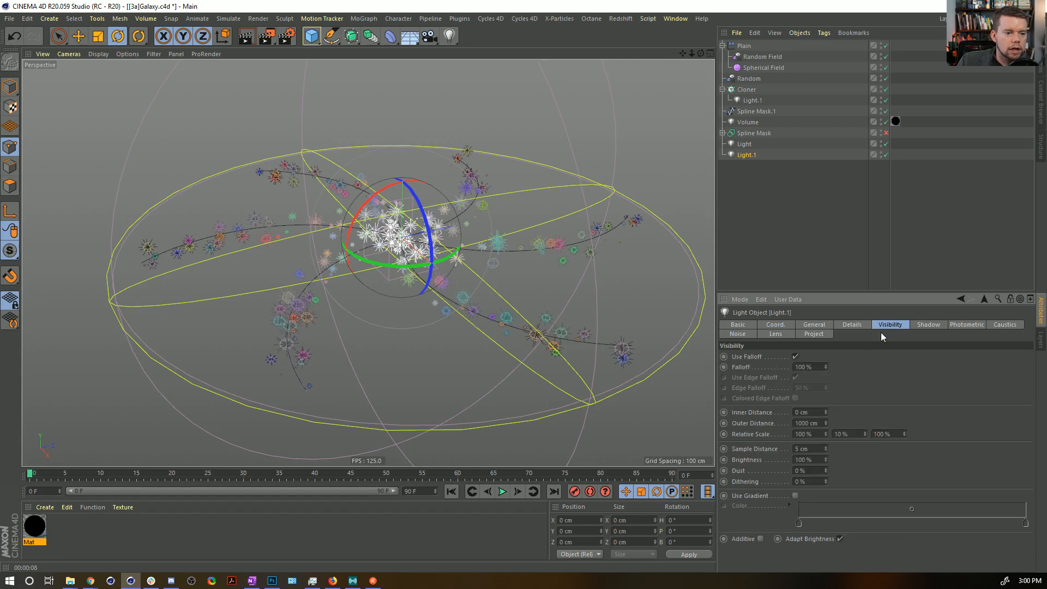
click(848, 434)
text(100)
key(Return)
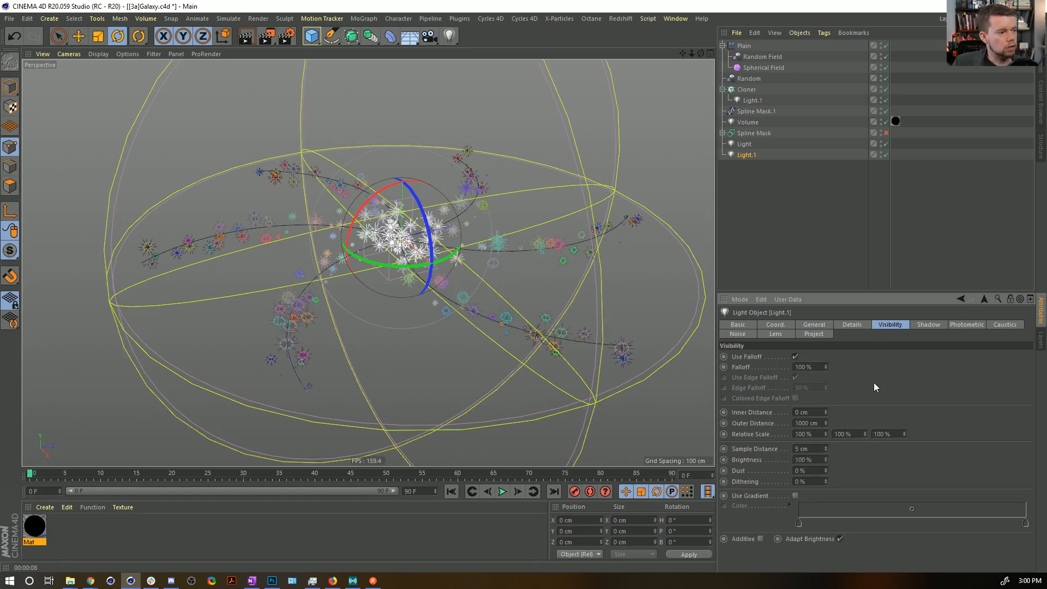
Scale the duplicated light down around the galaxy's center and render the view.
key(t)
drag(657, 164, 427, 313)
key(ctrl+r)
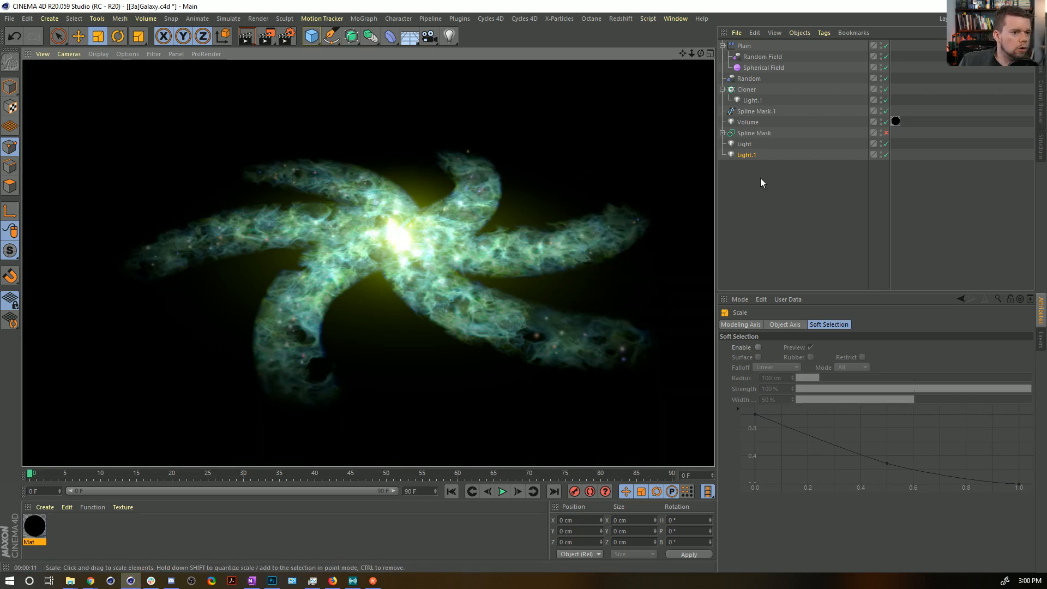
Set the Cloner's count to 55 clones per spline segment.
click(747, 89)
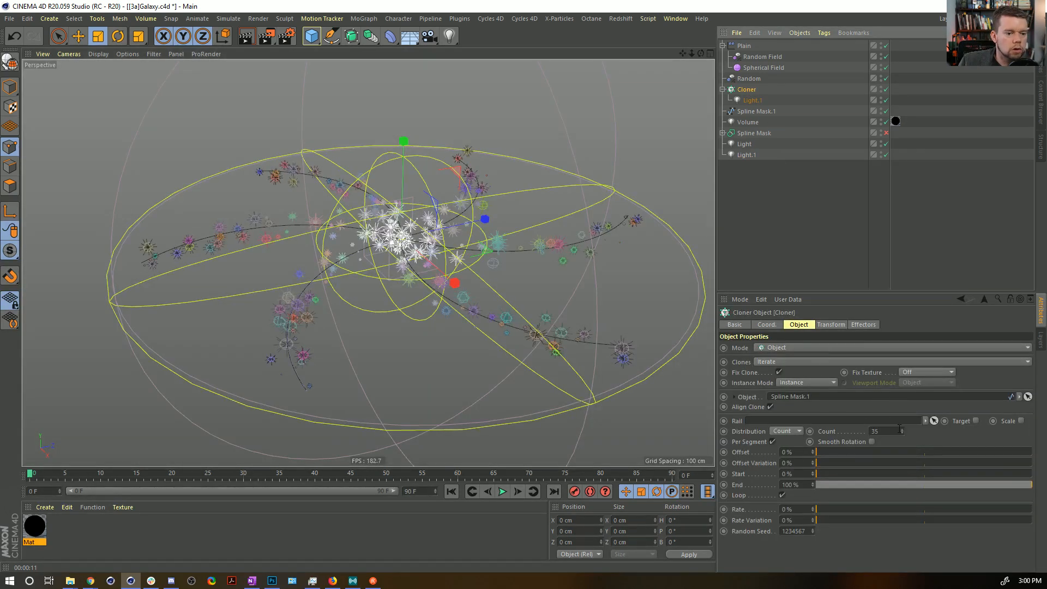
drag(894, 430, 782, 421)
text(55)
key(Return)
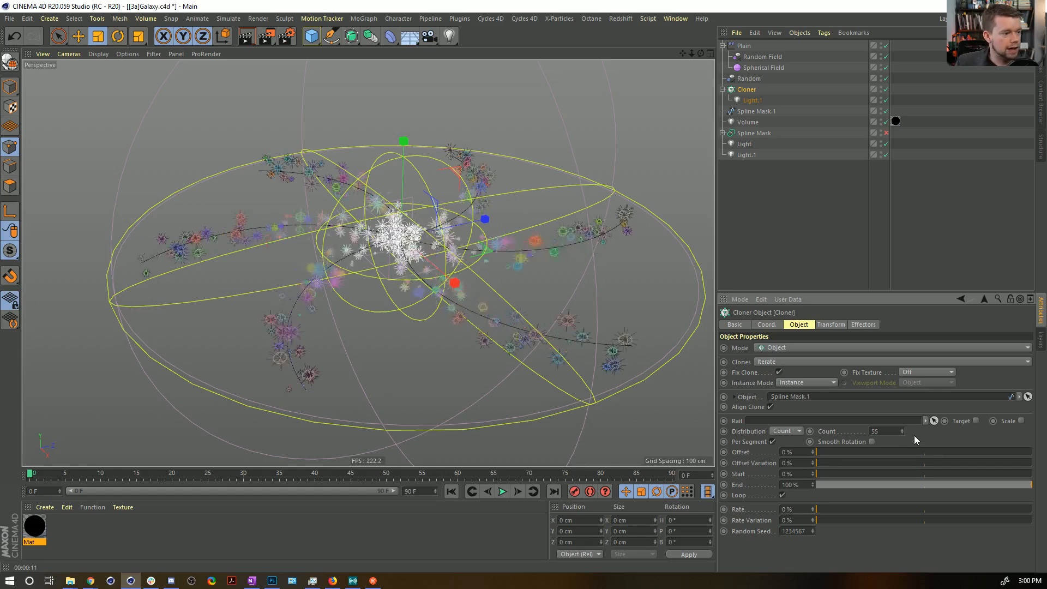
Duplicate the Cloner and change the copy's mode to Grid Array.
ctrl+drag(753, 90, 747, 85)
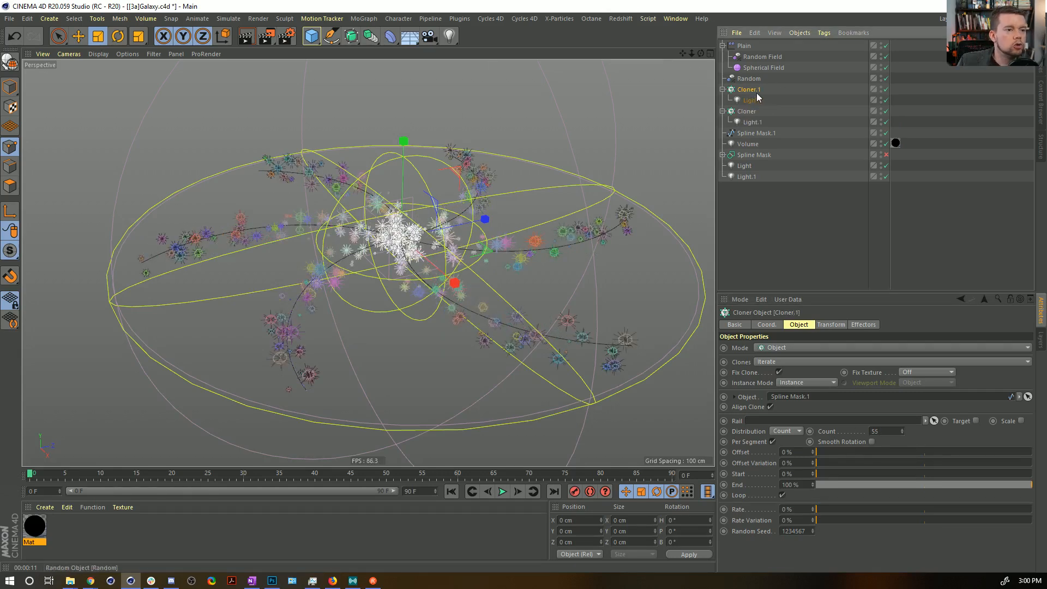
click(796, 347)
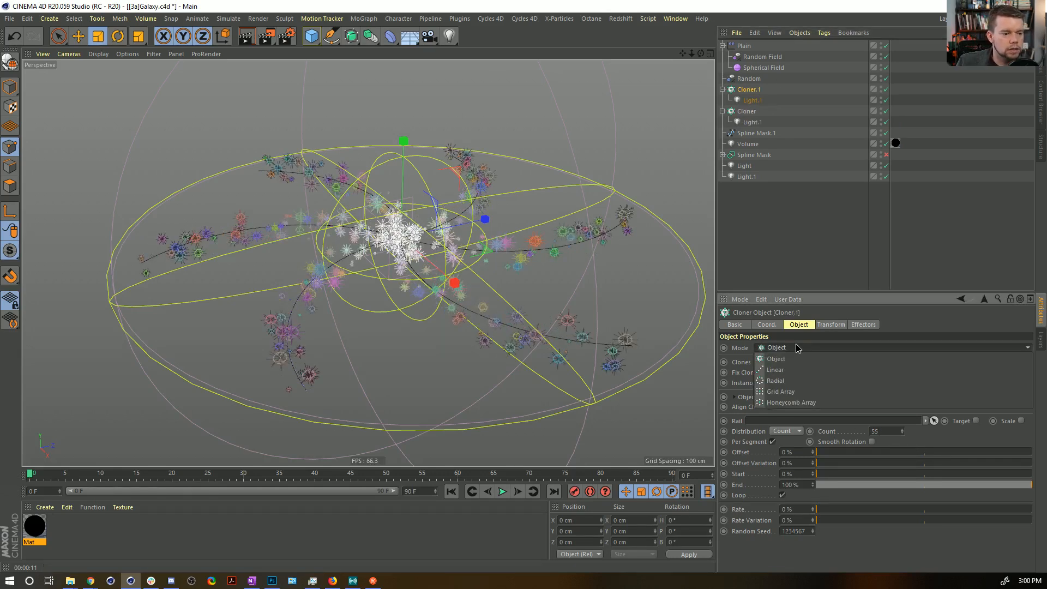
click(800, 391)
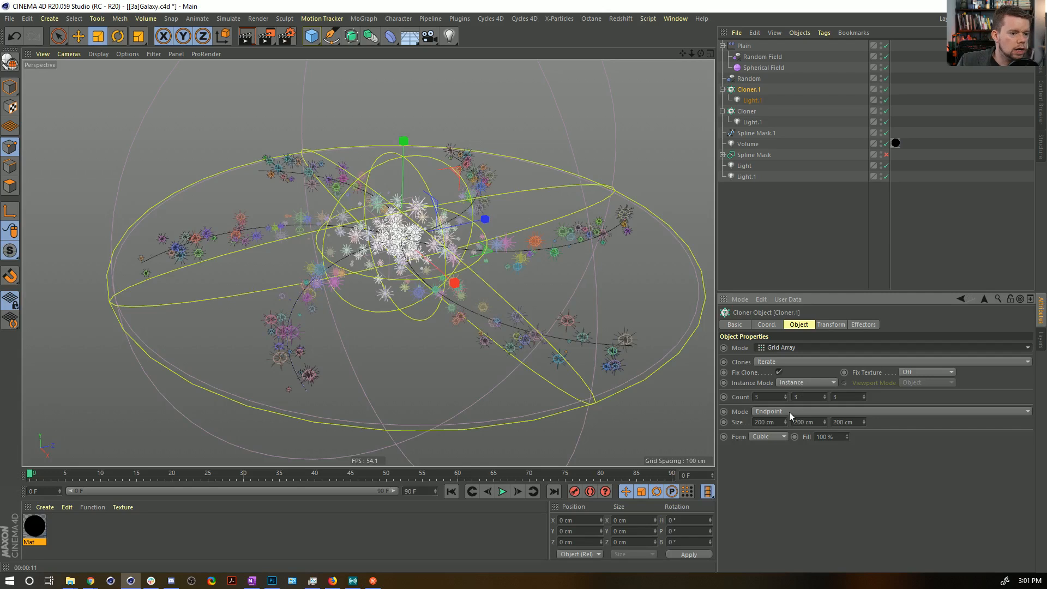
Set the duplicated cloner's Y count to 2 and its X and Z grid size to 1100 cm.
click(826, 398)
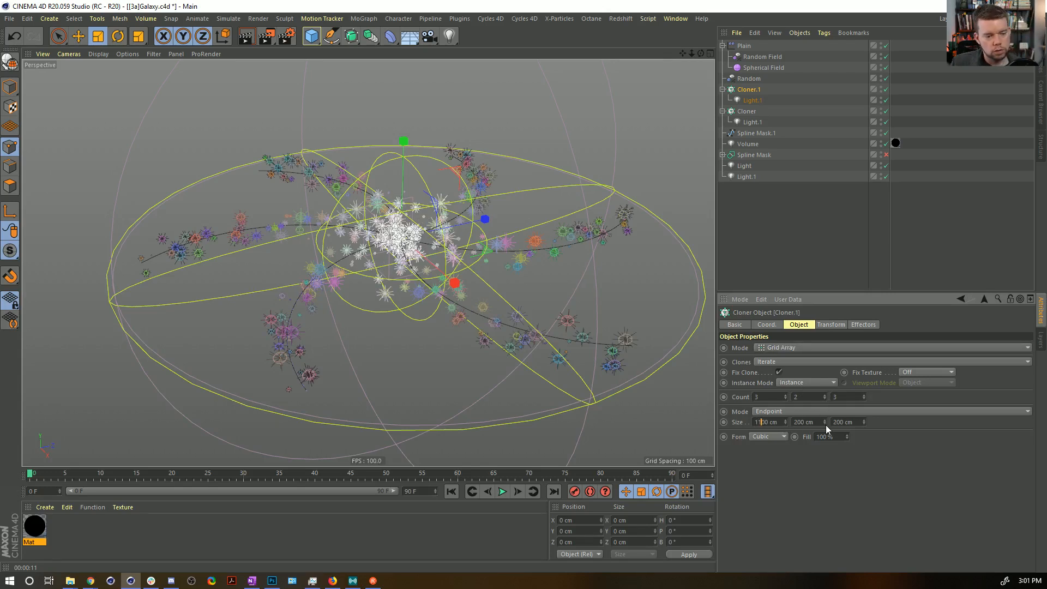
drag(830, 423, 836, 422)
text(11)
key(Return)
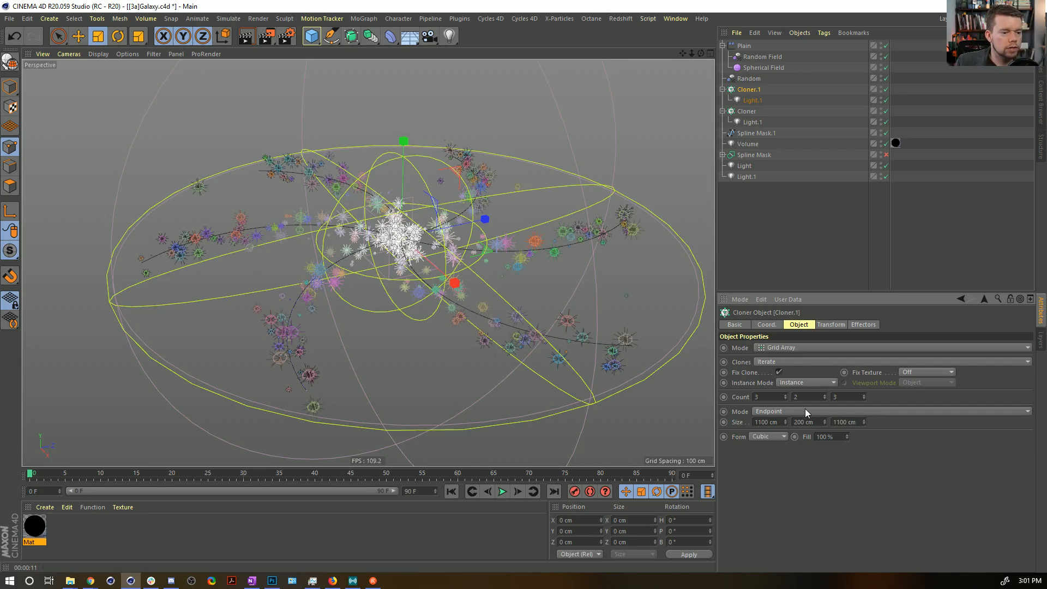
Raise the duplicated cloner's grid count to 17 in X and Z.
drag(785, 396, 785, 390)
drag(765, 397, 710, 389)
key(ctrl+c)
drag(855, 397, 816, 397)
key(ctrl+v)
click(888, 495)
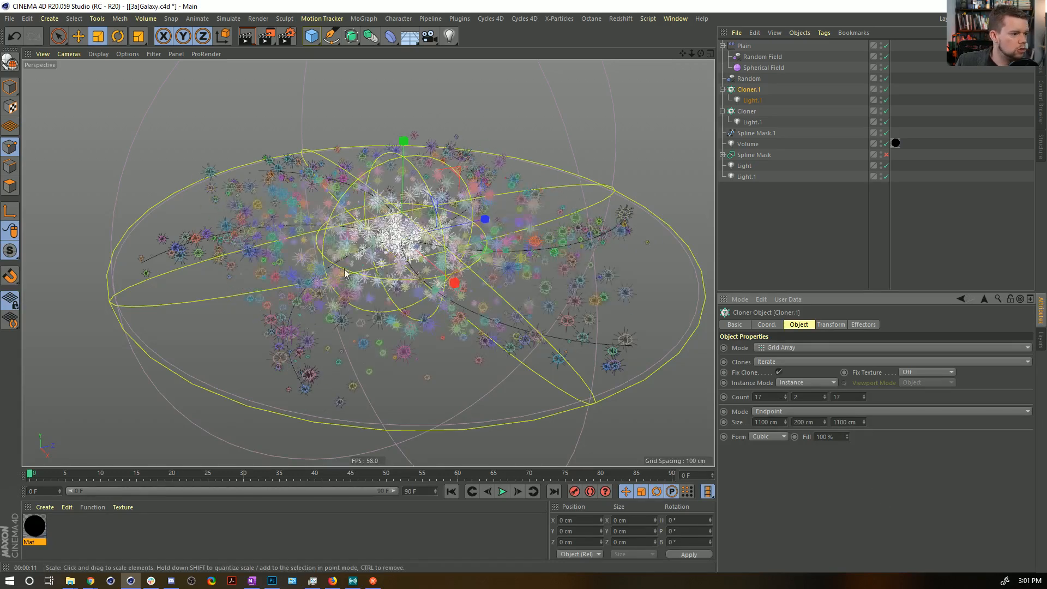
alt+drag(412, 262, 412, 310)
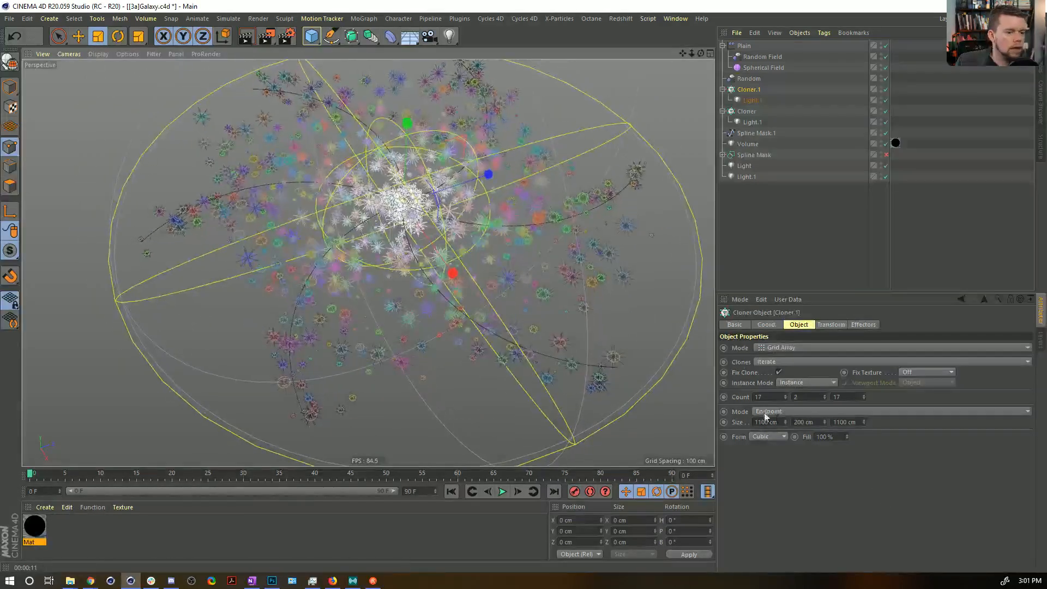
Enlarge the duplicated cloner's grid to 2222 cm in X and Z.
click(786, 421)
double_click(766, 422)
text(2222)
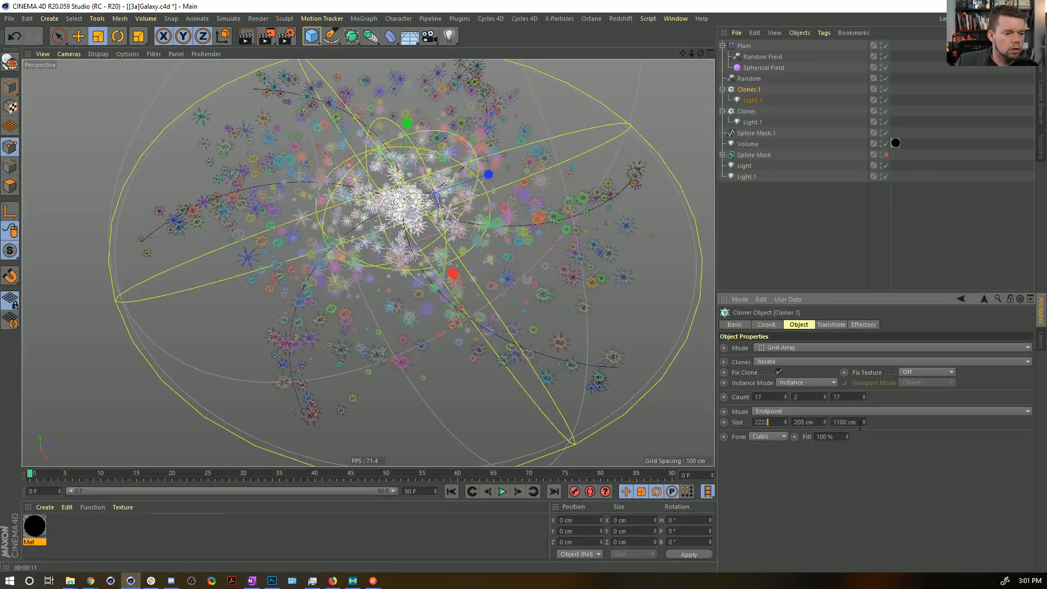
text(2222)
key(Return)
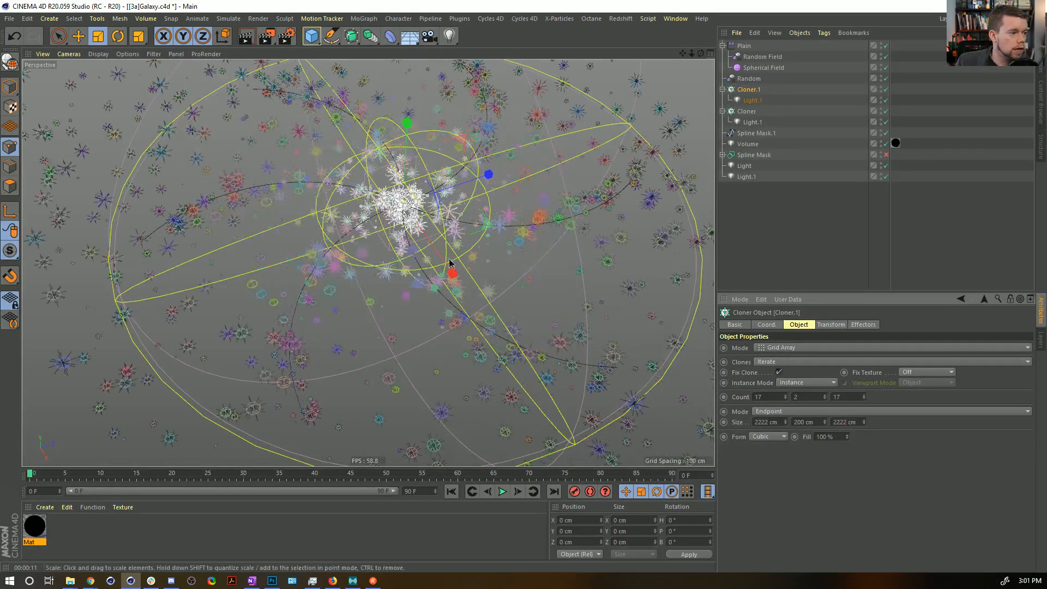
Try the Sphere form for the duplicated cloner's grid.
scroll(443, 221, down, 3)
click(769, 437)
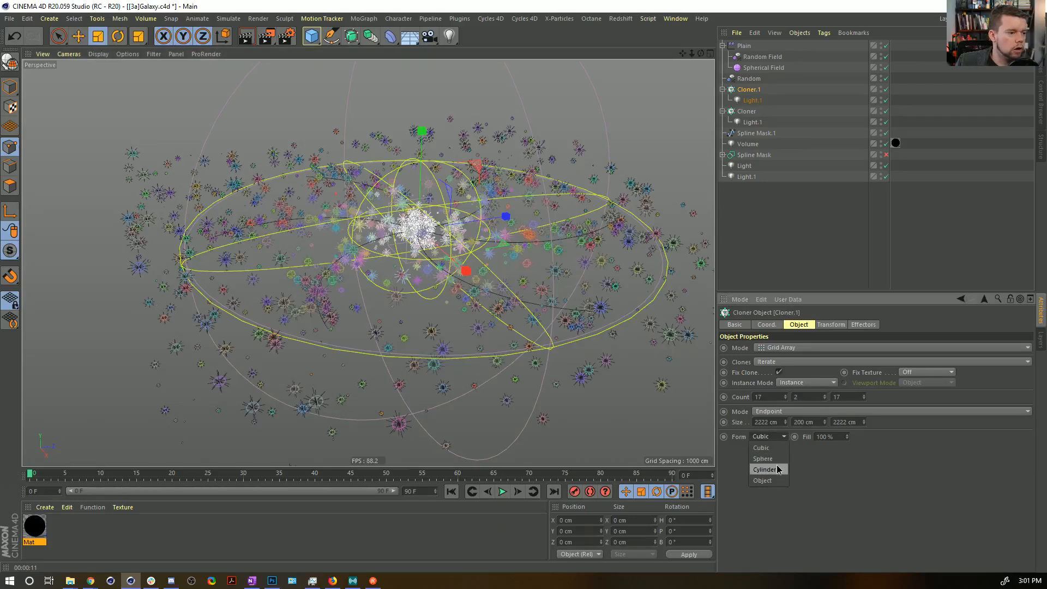
click(777, 460)
alt+drag(443, 273, 449, 312)
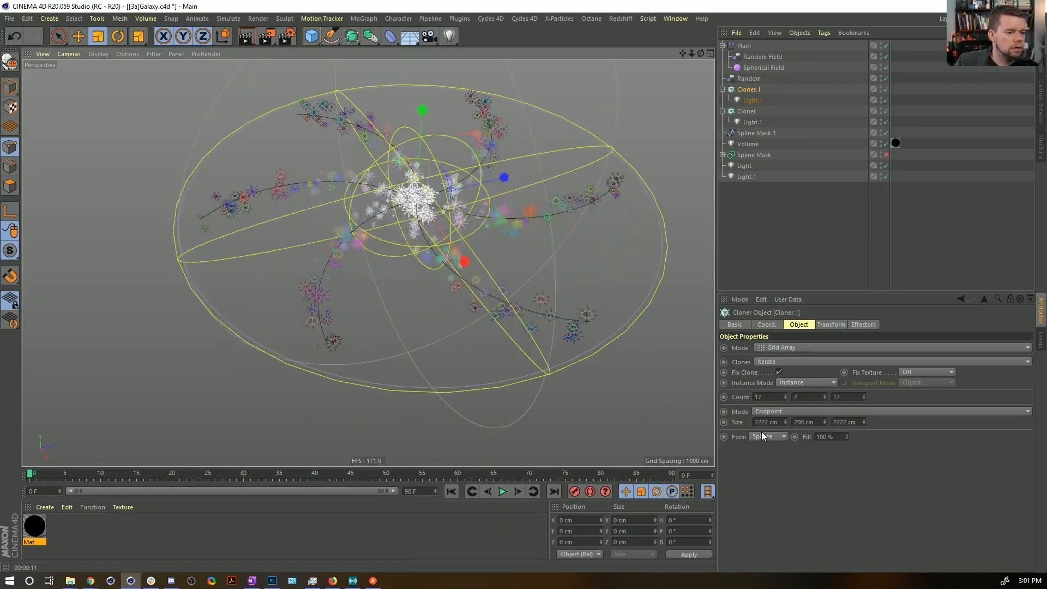
mouse_move(524, 304)
alt+mouse_down()
mouse_move(523, 286)
mouse_move(521, 300)
alt+mouse_up()
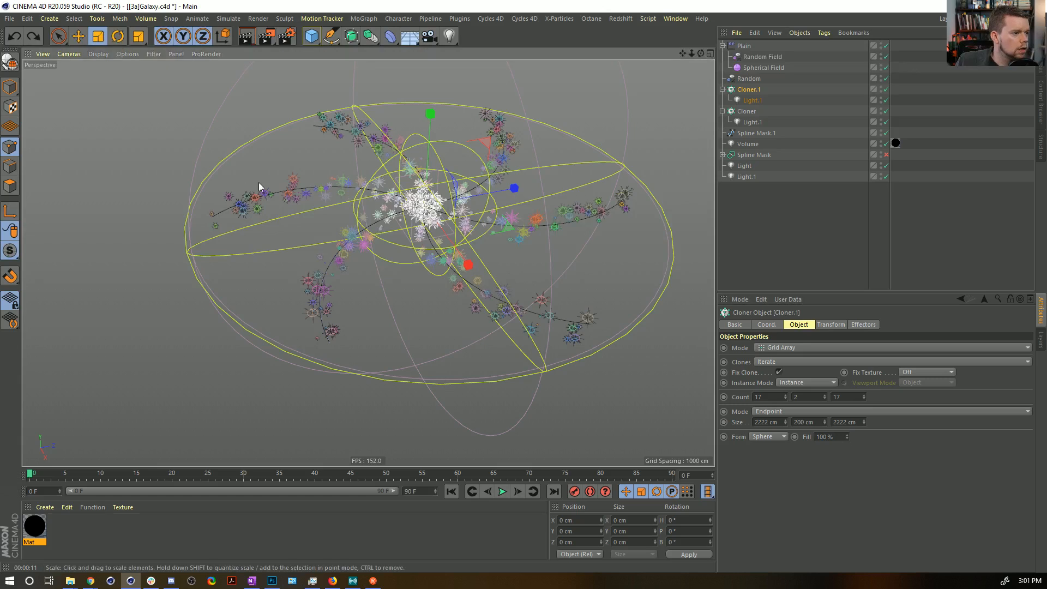
Disable the original Cloner and change the duplicated cloner's grid form to Cylinder.
click(887, 111)
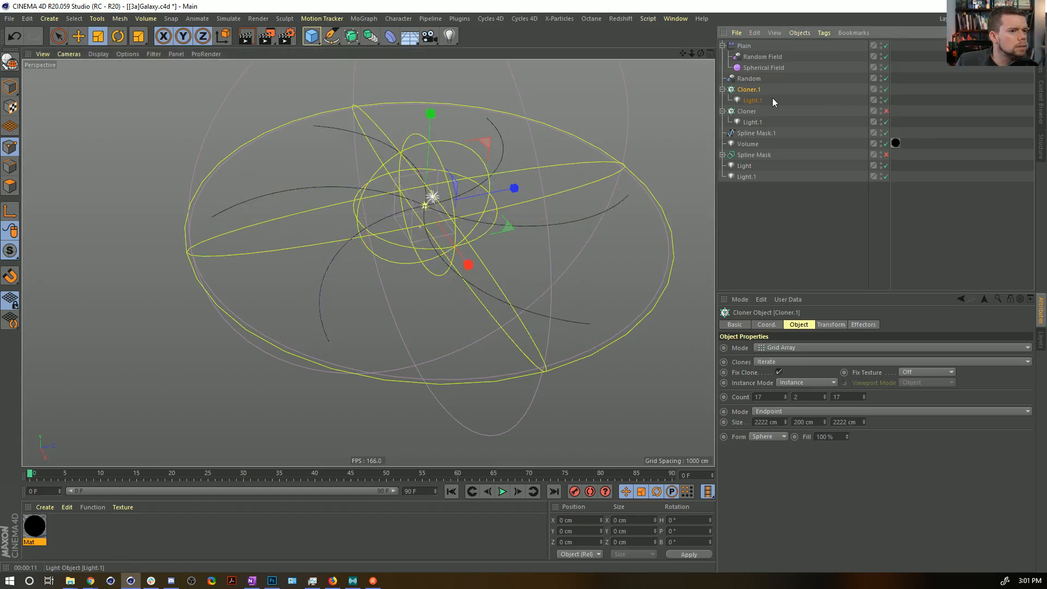
click(771, 437)
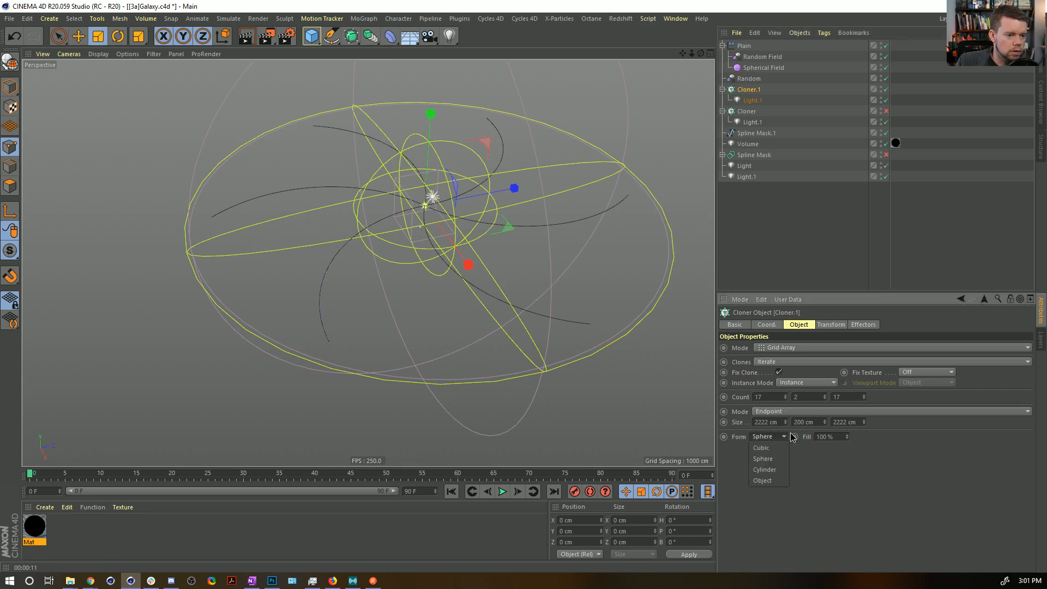
click(765, 470)
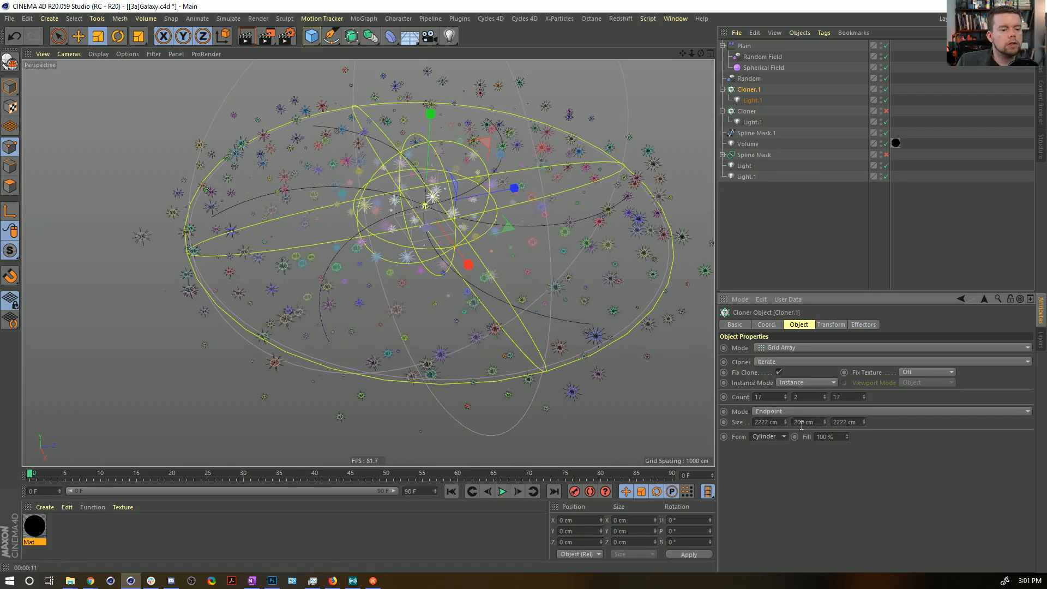
mouse_move(451, 240)
alt+mouse_down()
mouse_move(455, 261)
mouse_move(451, 240)
alt+mouse_up()
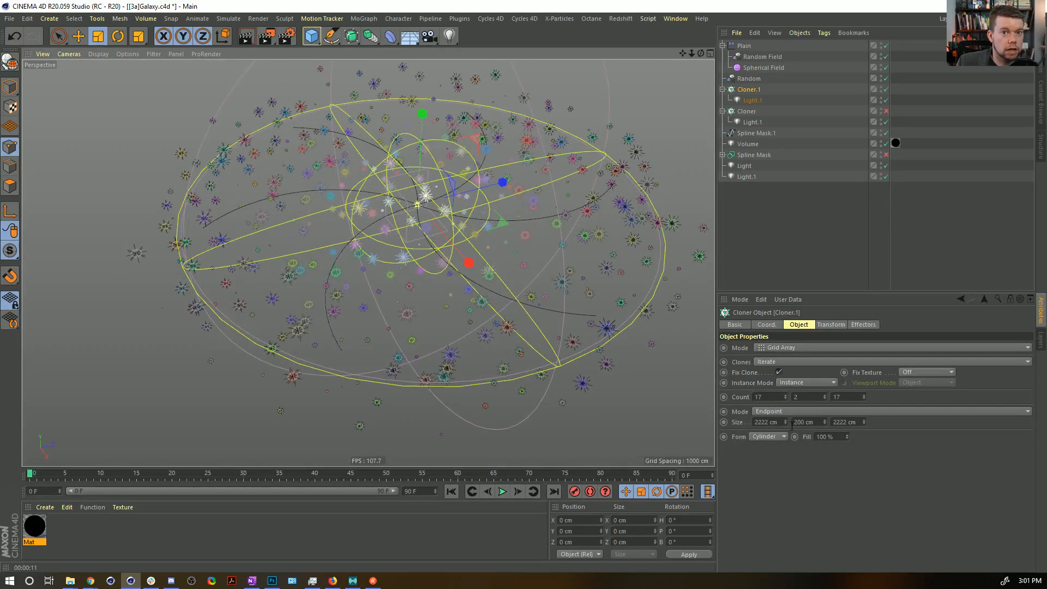
alt+drag(397, 228, 425, 297)
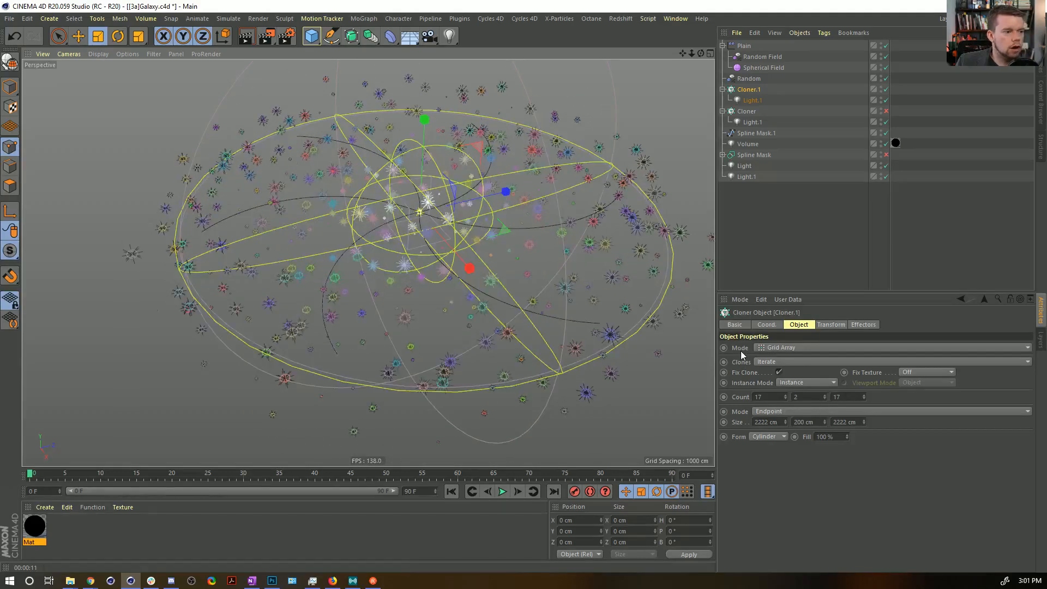
Set the intensity of the light inside Cloner.1 to 50%.
click(752, 100)
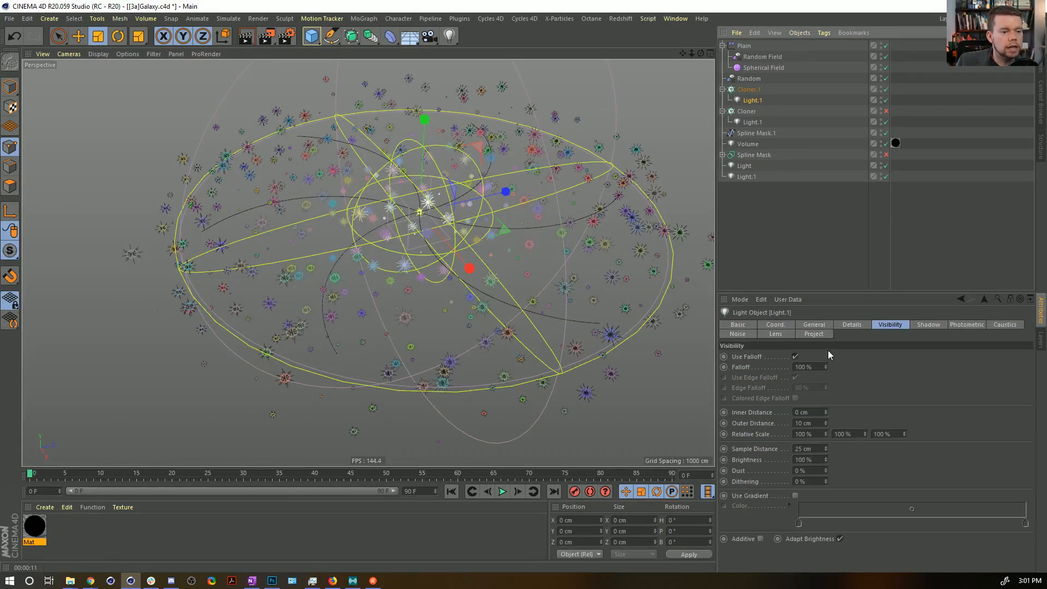
double_click(814, 439)
text(50)
key(Return)
alt+drag(490, 179, 496, 197)
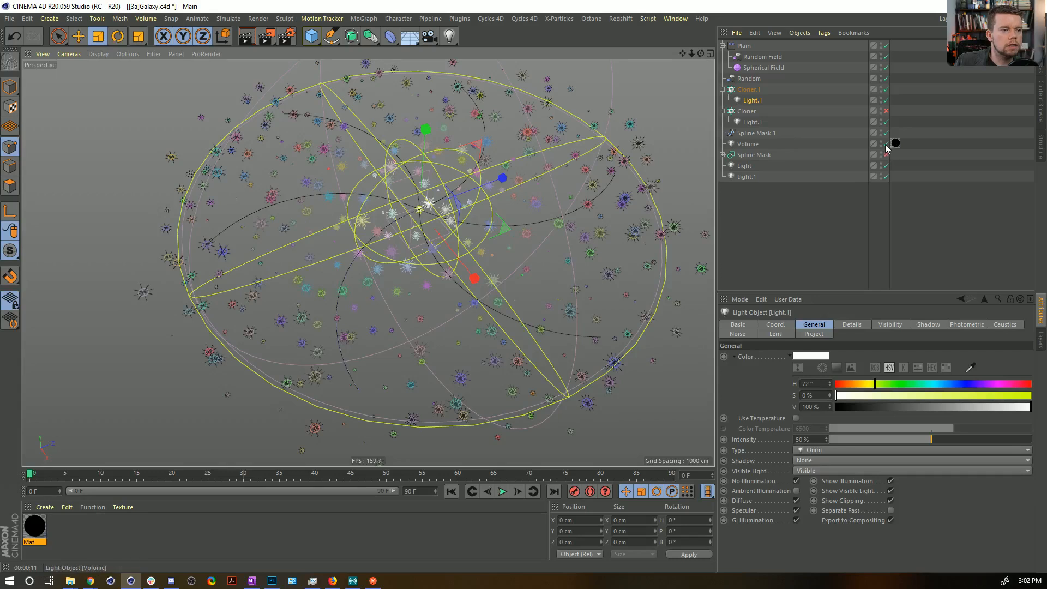
Re-enable the original Cloner and render the view.
click(886, 111)
alt+drag(388, 265, 355, 232)
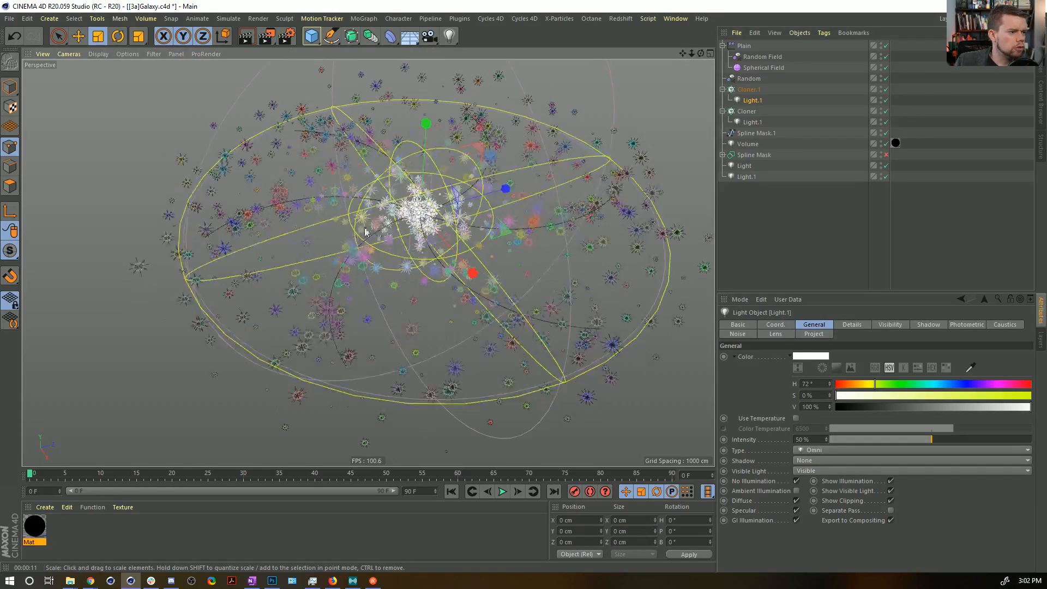
key(ctrl+r)
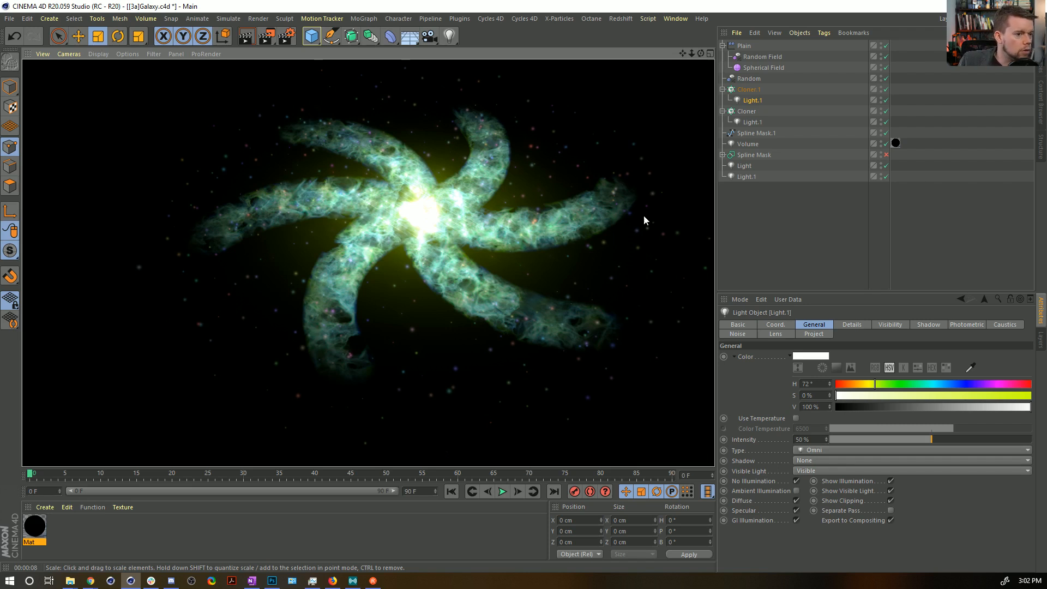
In Mat's transparency layers, set the Proximal shader's function to Smooth and its blend mode to Lighten.
click(41, 527)
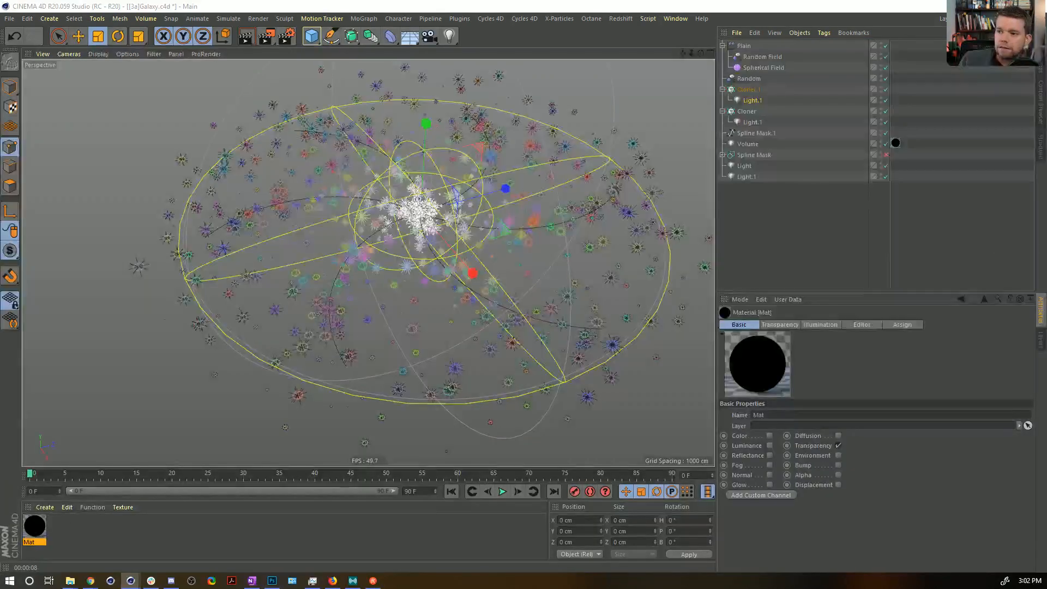
double_click(35, 526)
click(396, 309)
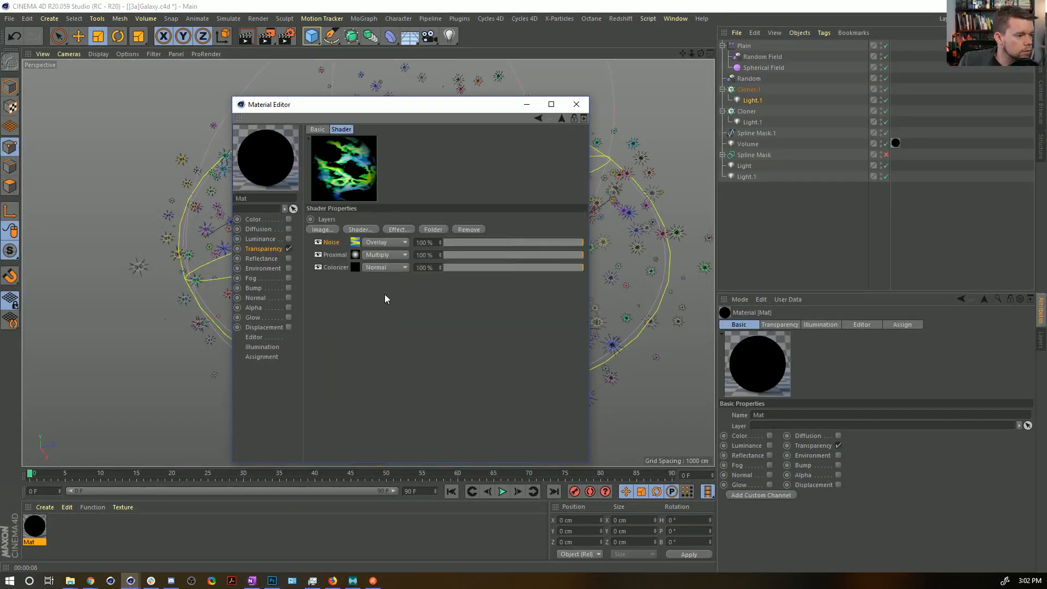
click(357, 254)
click(412, 394)
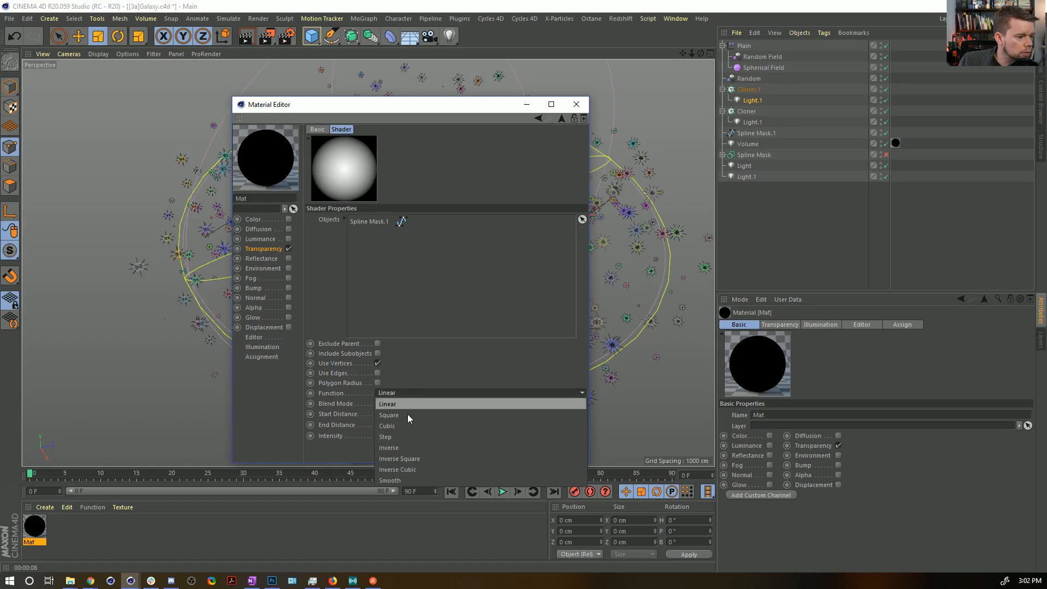
click(423, 479)
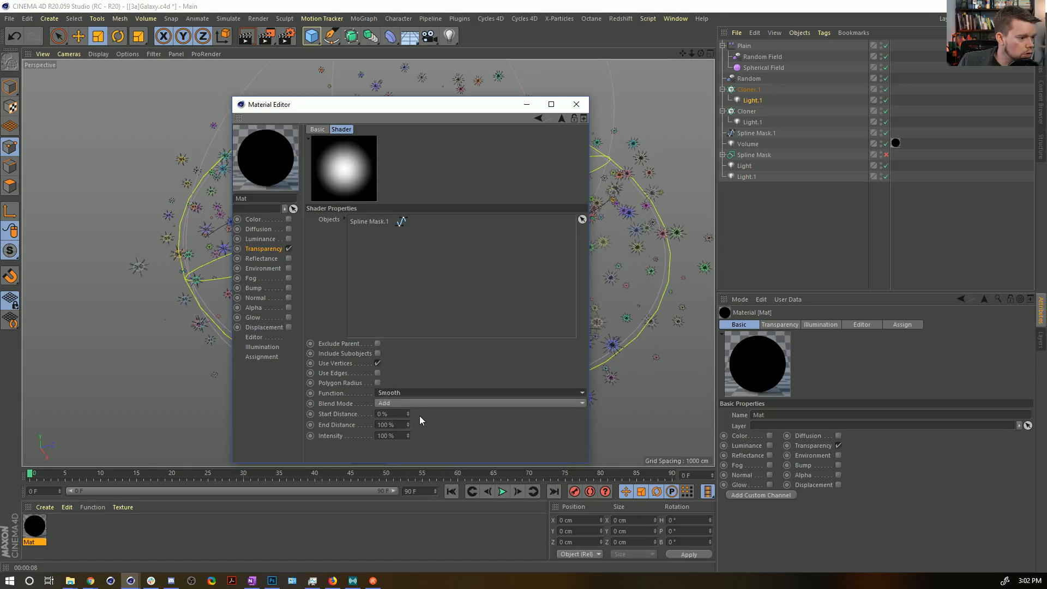
click(406, 403)
click(401, 417)
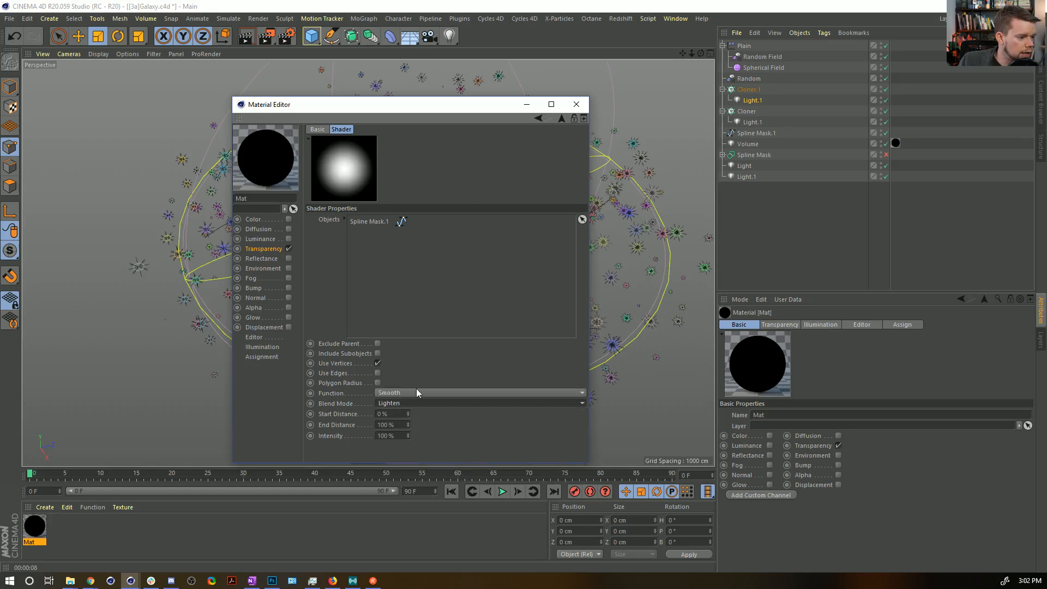
Try the Inverse Cubic, Step and Square functions on the Proximal shader.
click(424, 393)
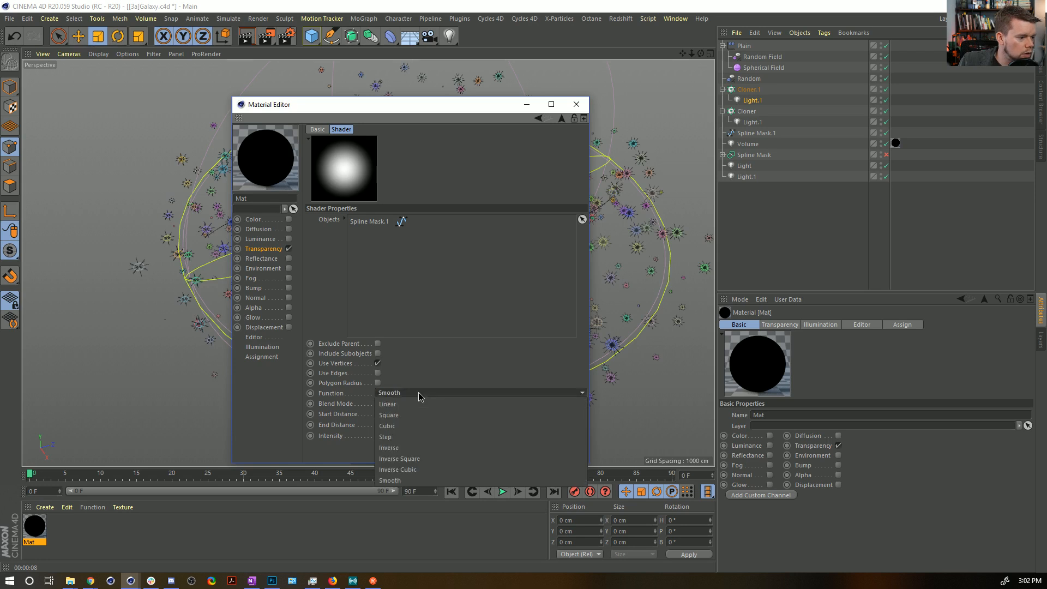
click(440, 469)
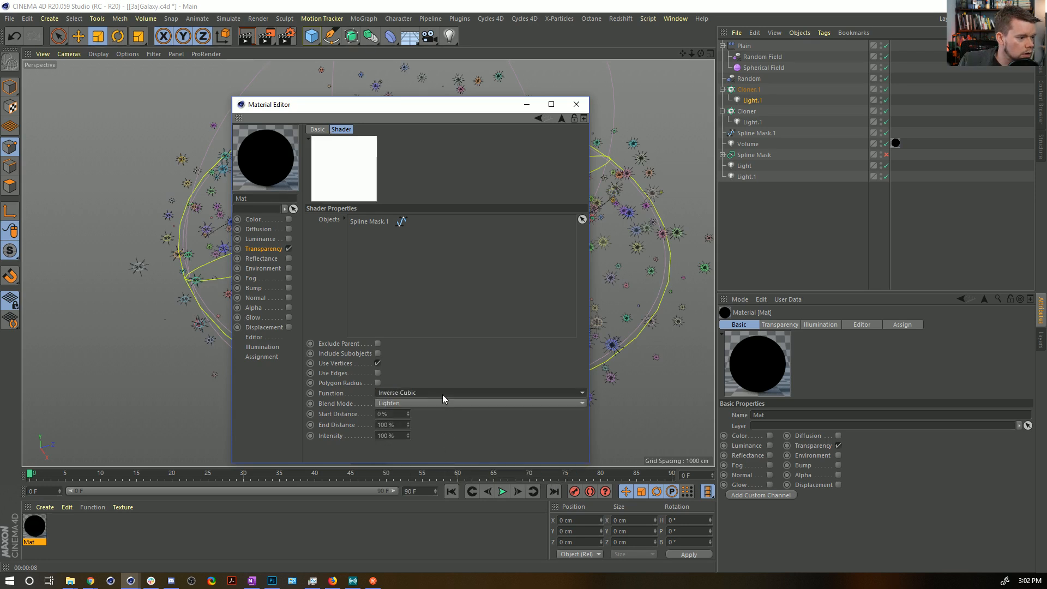
scroll(443, 395, down, 1)
key(Up)
key(Up)
key(Up)
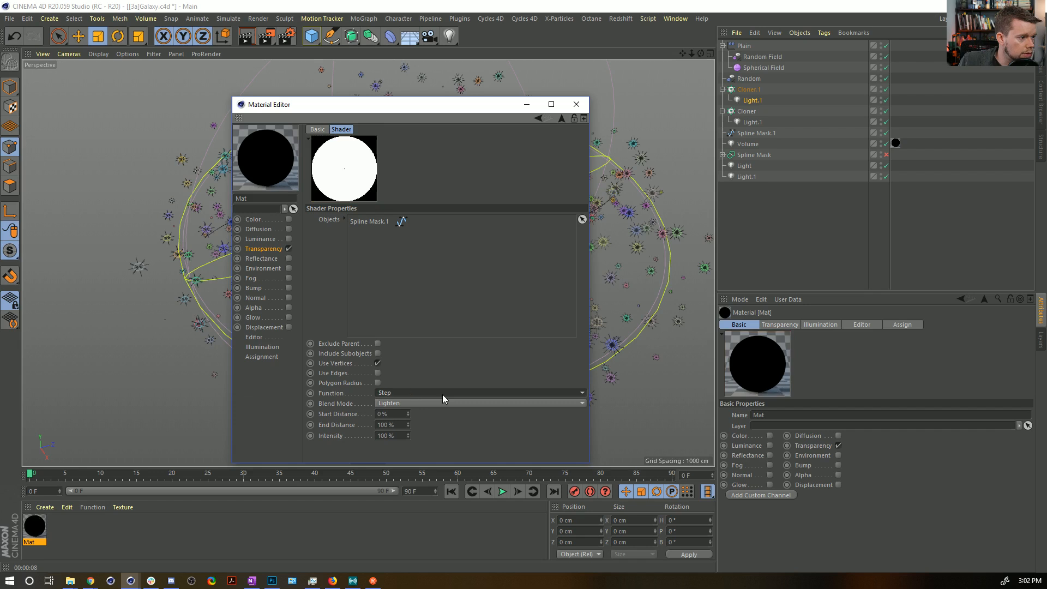
key(Down)
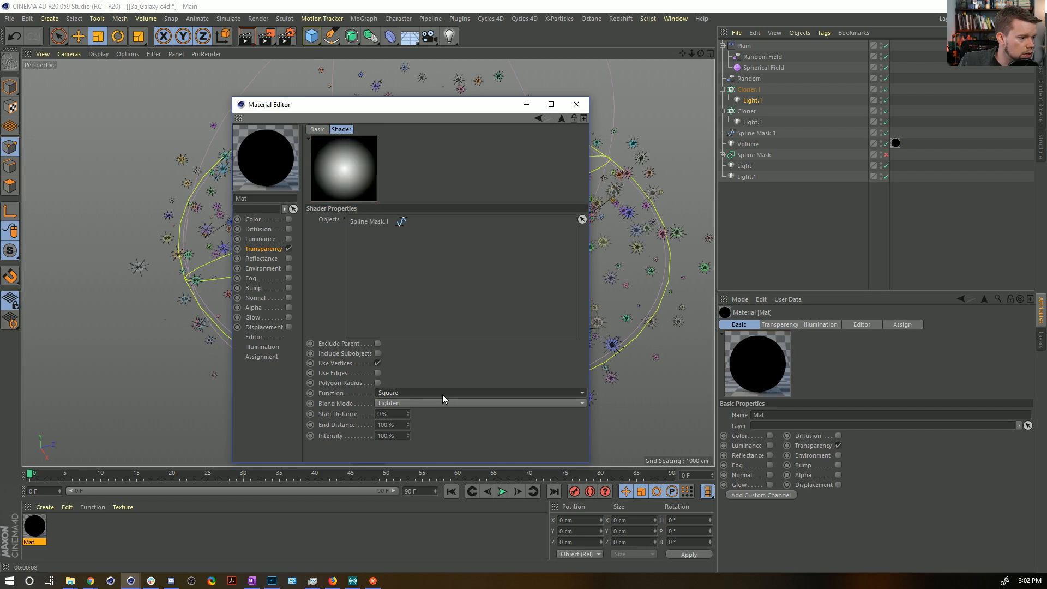
Set the Proximal shader's function to Smooth, close the Material Editor and render the view.
click(442, 393)
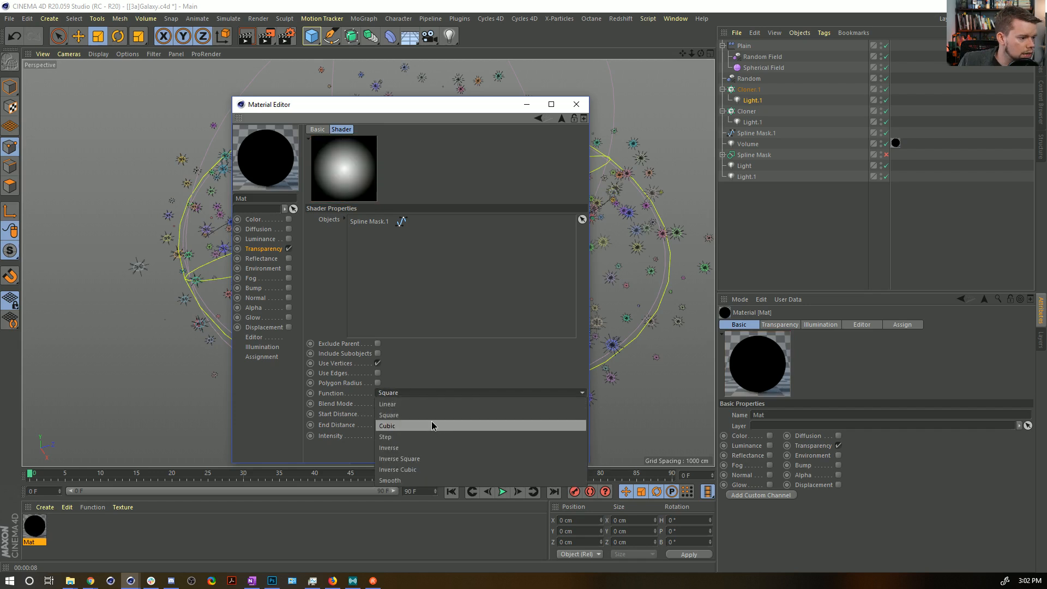
click(419, 480)
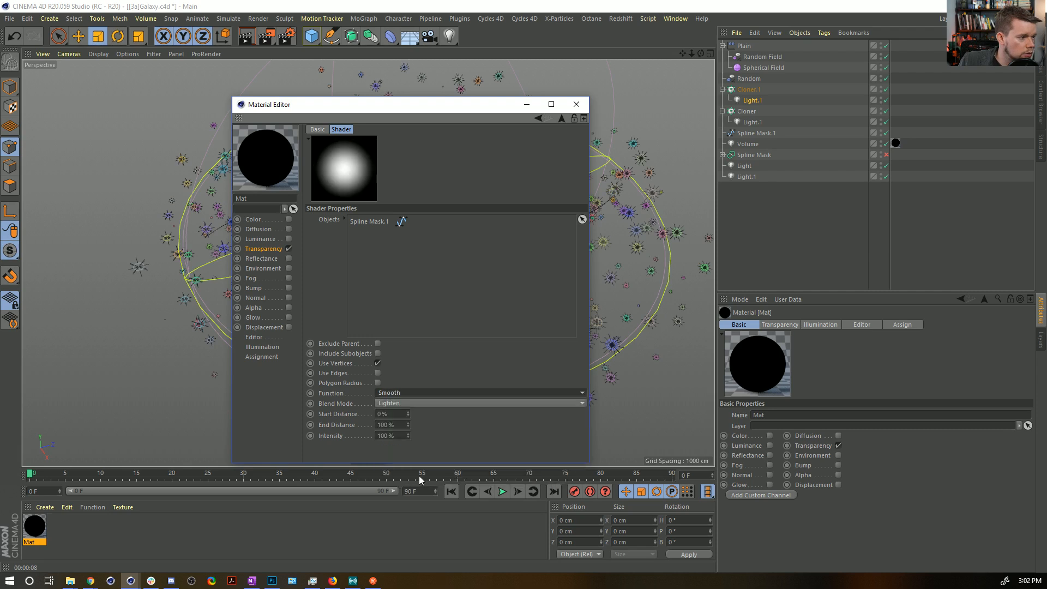
click(576, 108)
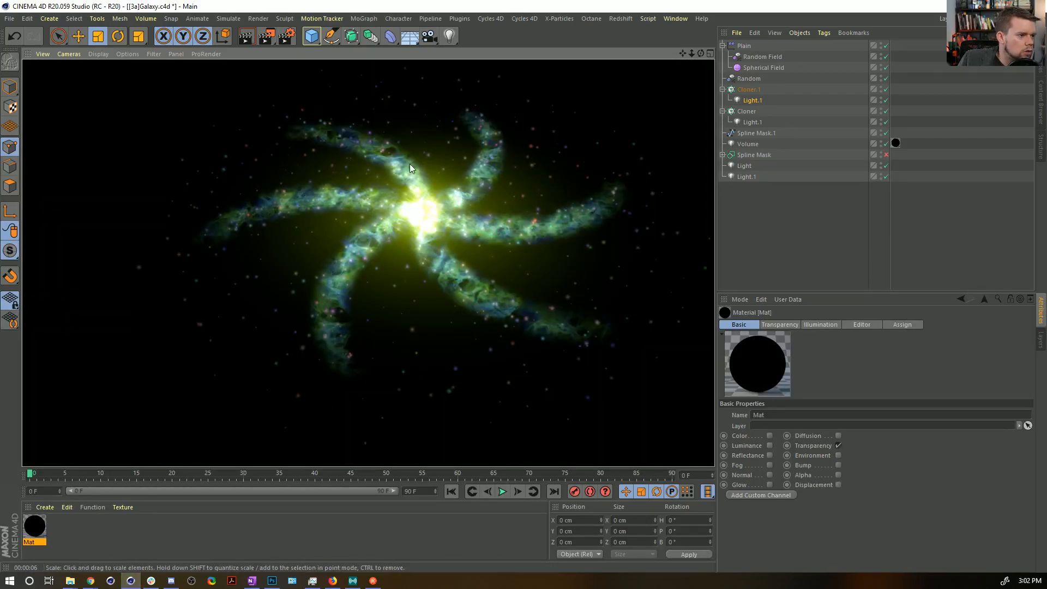
Set the End Distance of Mat's Proximal transparency shader to 200%, render the view and close the Material Editor.
double_click(40, 528)
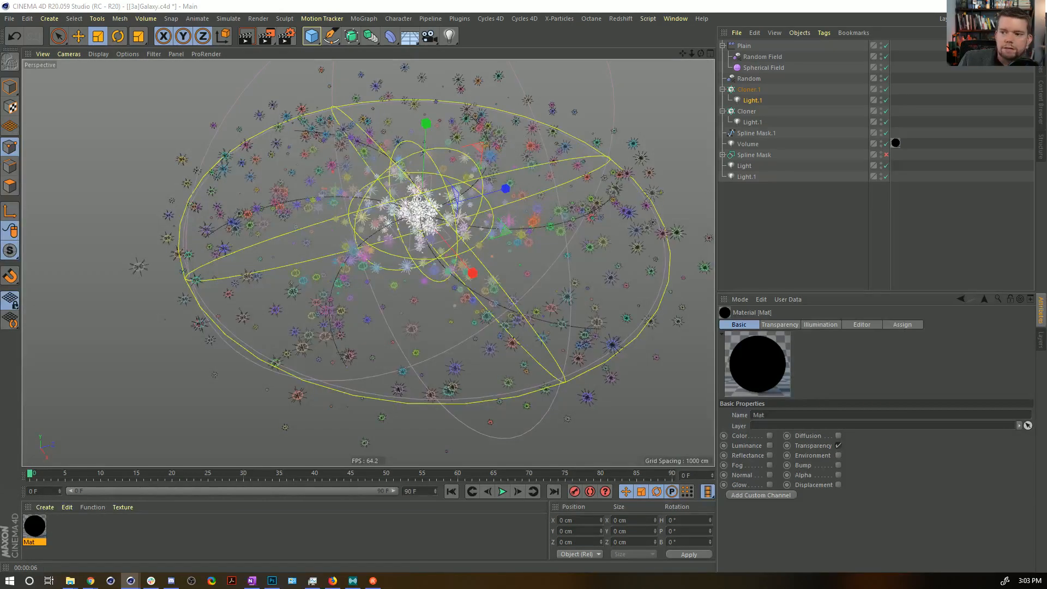
click(560, 315)
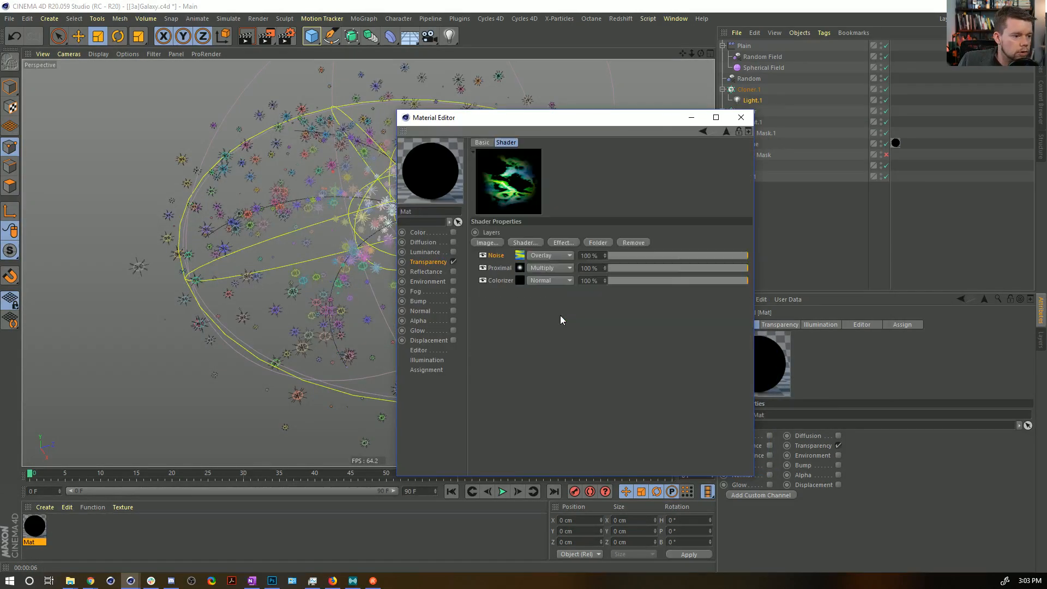
click(521, 268)
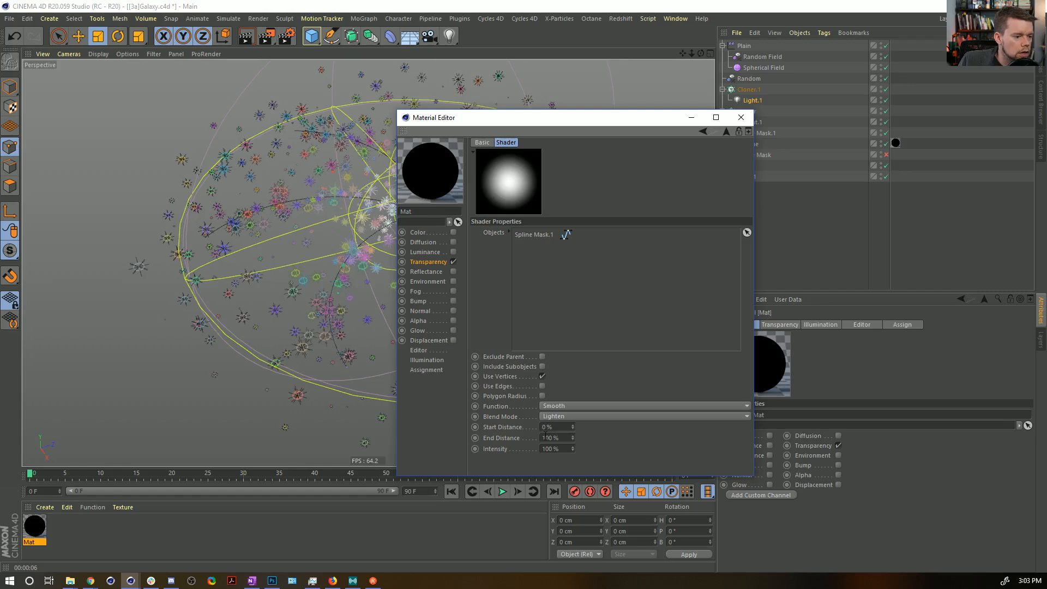
drag(572, 123, 815, 74)
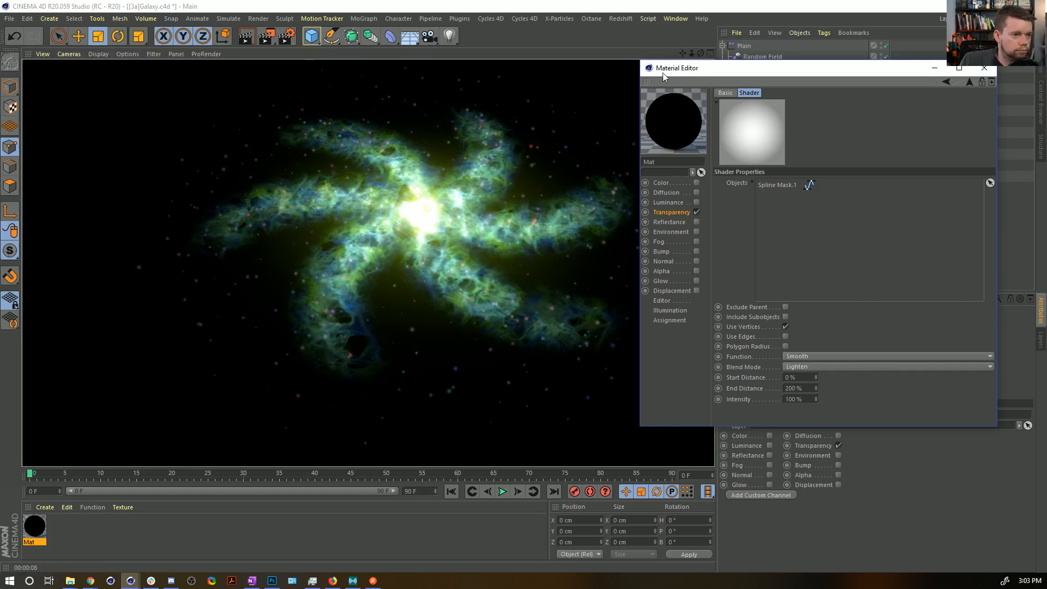
click(984, 68)
Set the standalone core Light.1 to a green hue of 94° with 131% intensity and render the view.
click(753, 163)
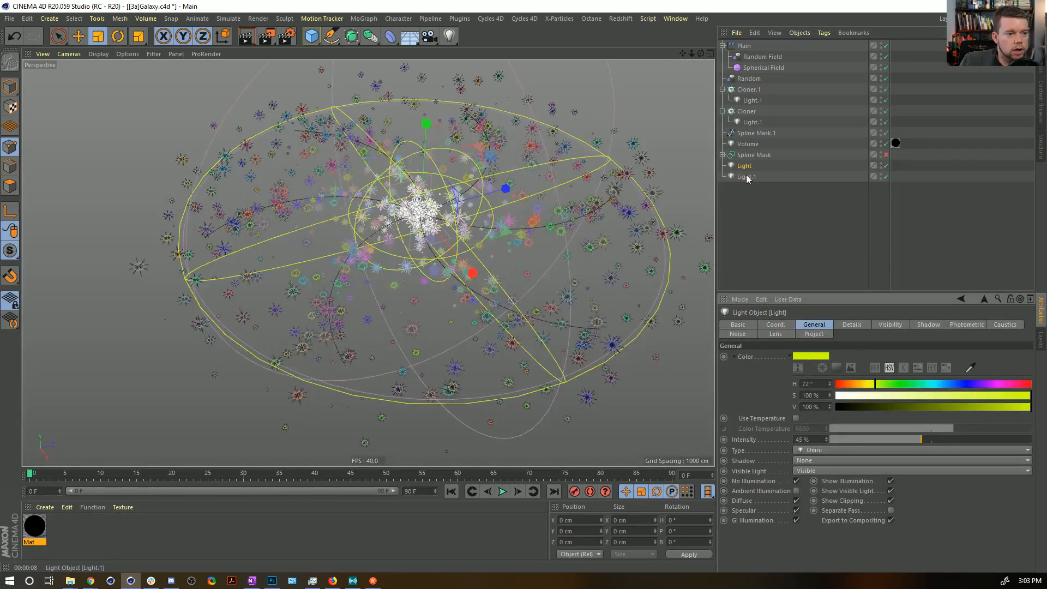
click(746, 177)
click(799, 439)
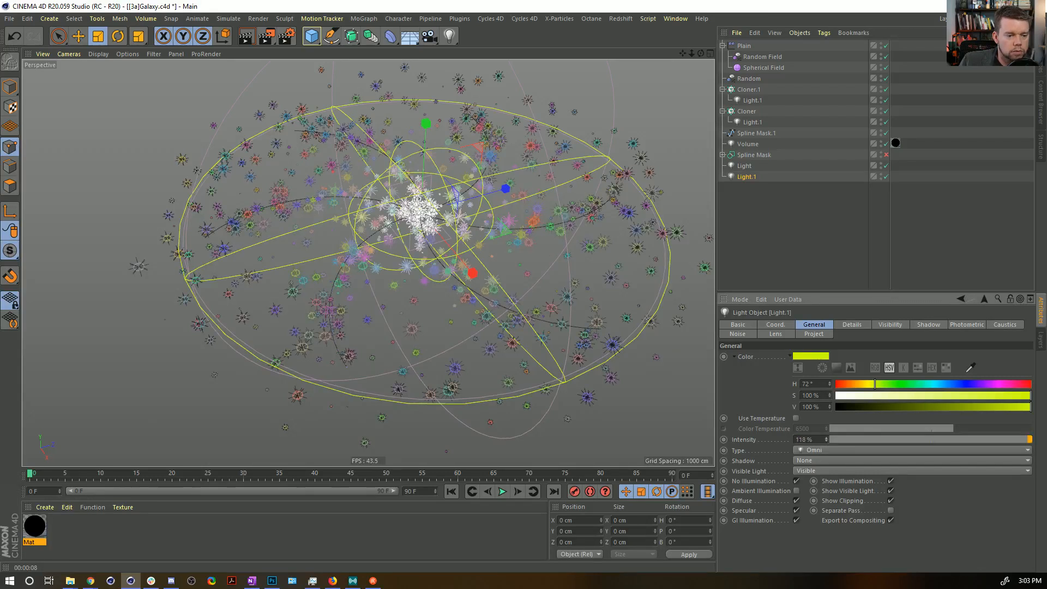
drag(883, 384, 887, 383)
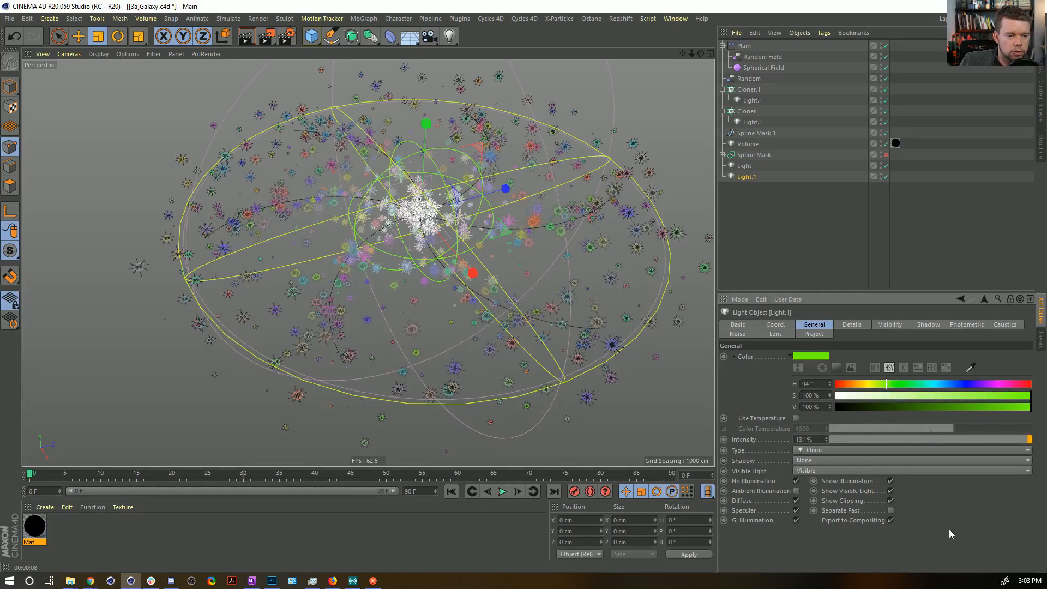
key(ctrl+r)
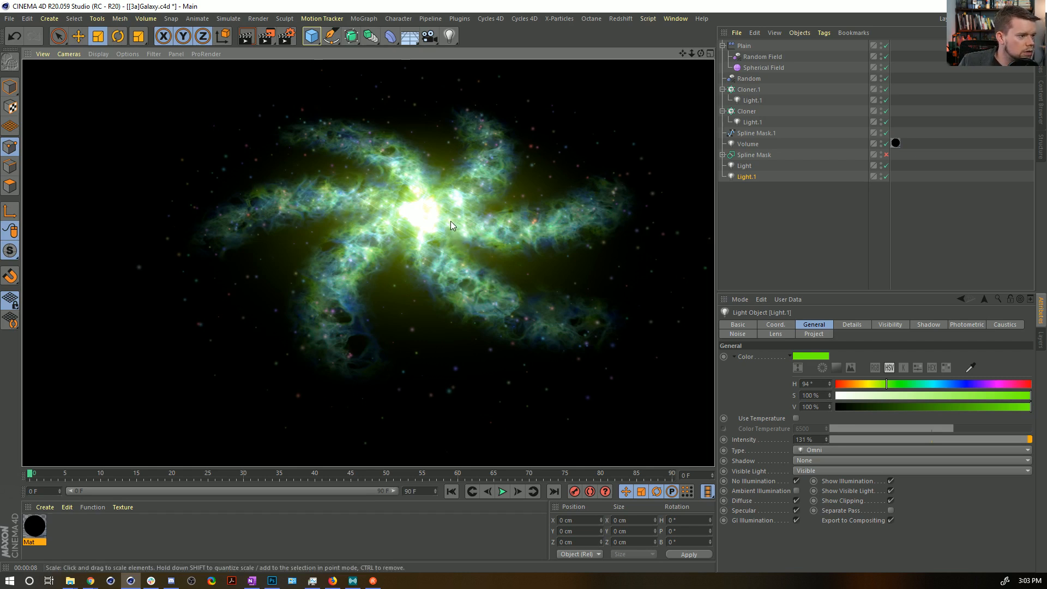
Set the Animation Speed of the Noise inside Mat's Colorizer transparency layer to 0.5 and close the Material Editor.
alt+drag(435, 218, 378, 186)
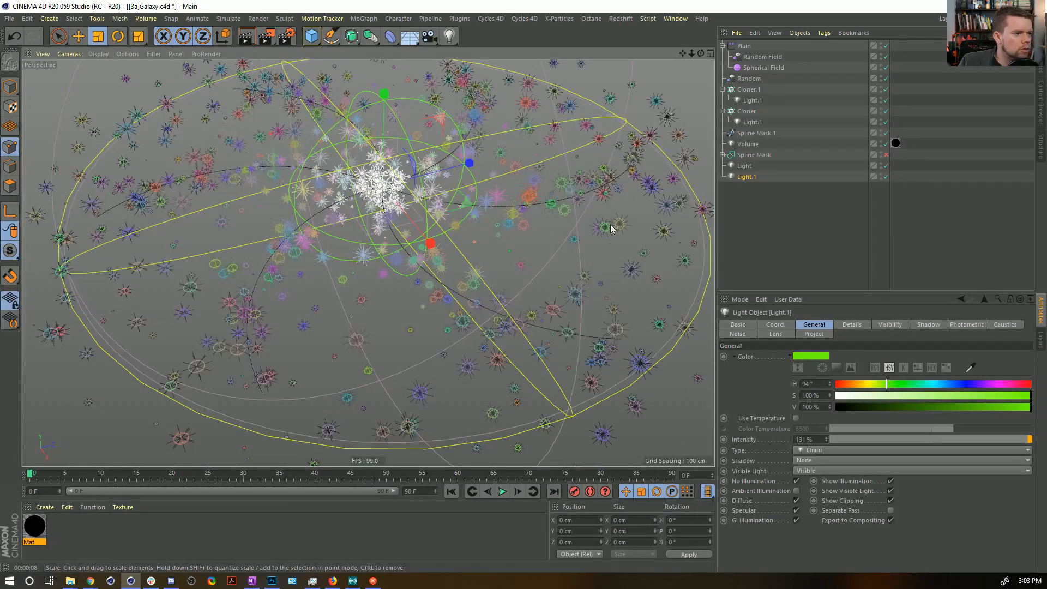
click(747, 144)
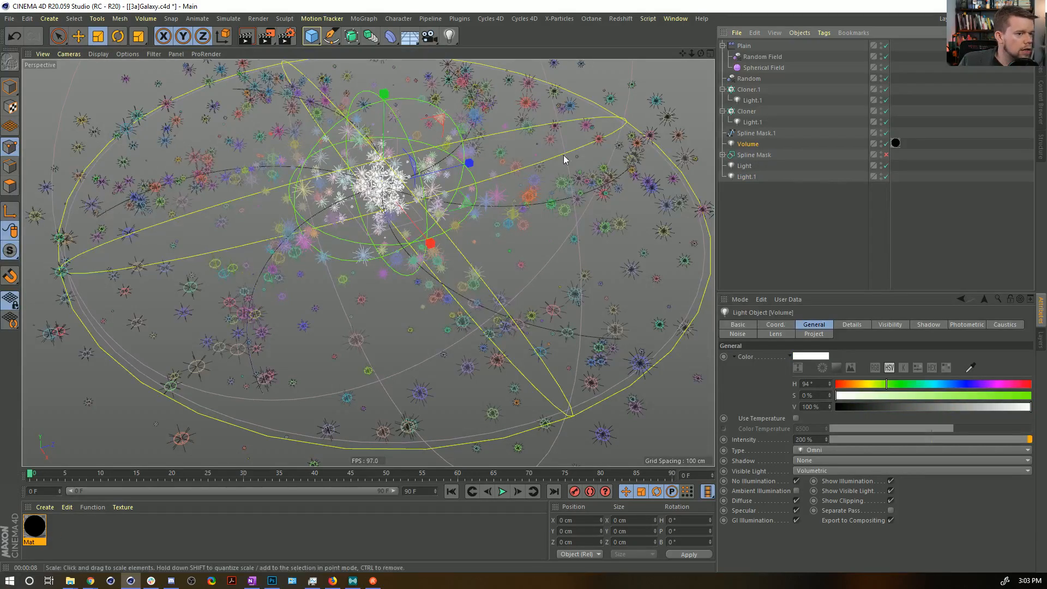
click(895, 143)
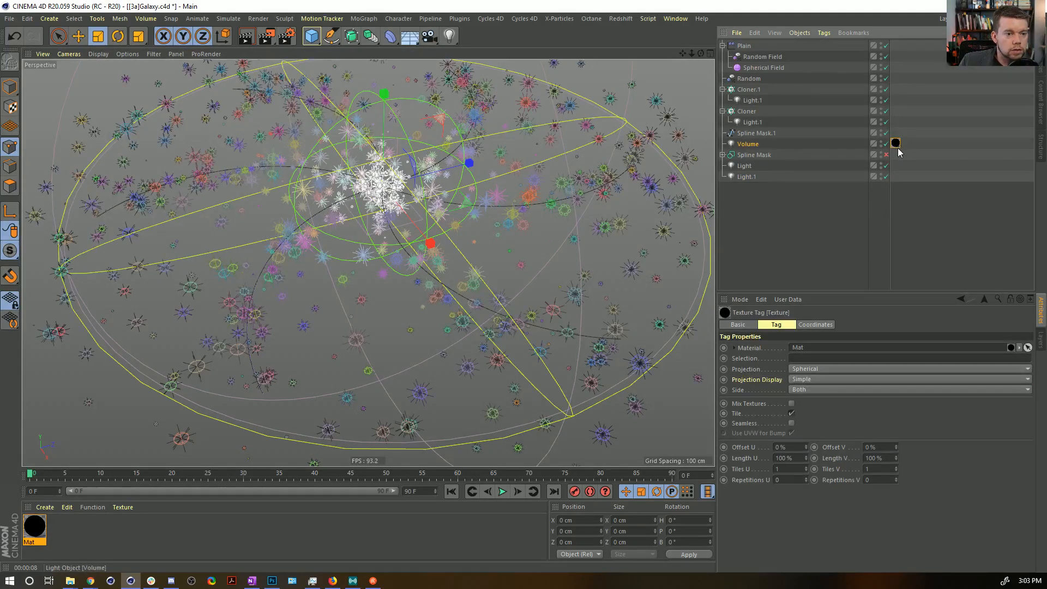
click(34, 526)
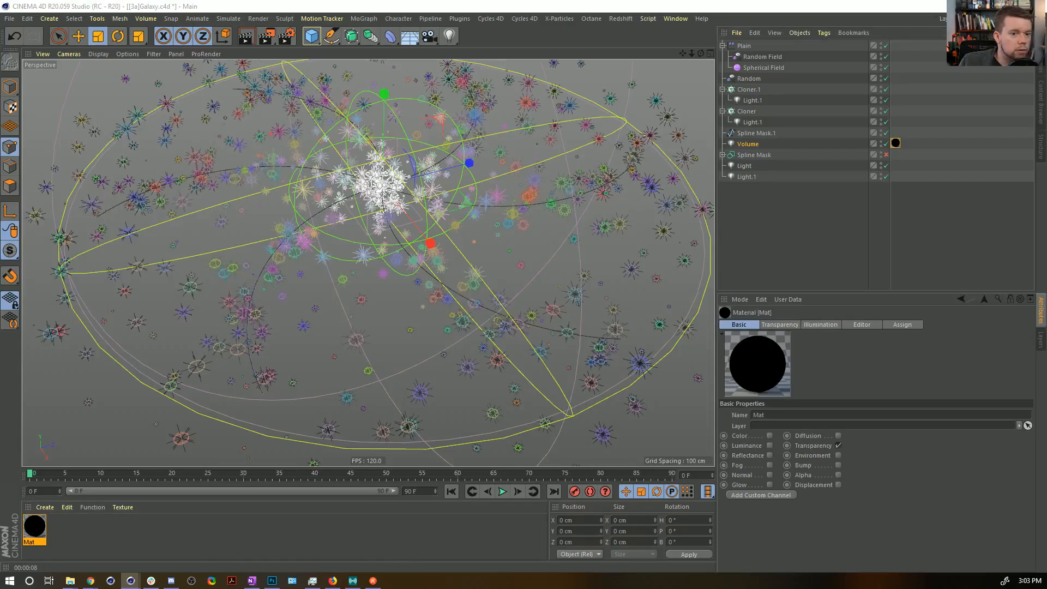
double_click(35, 526)
drag(475, 81, 334, 56)
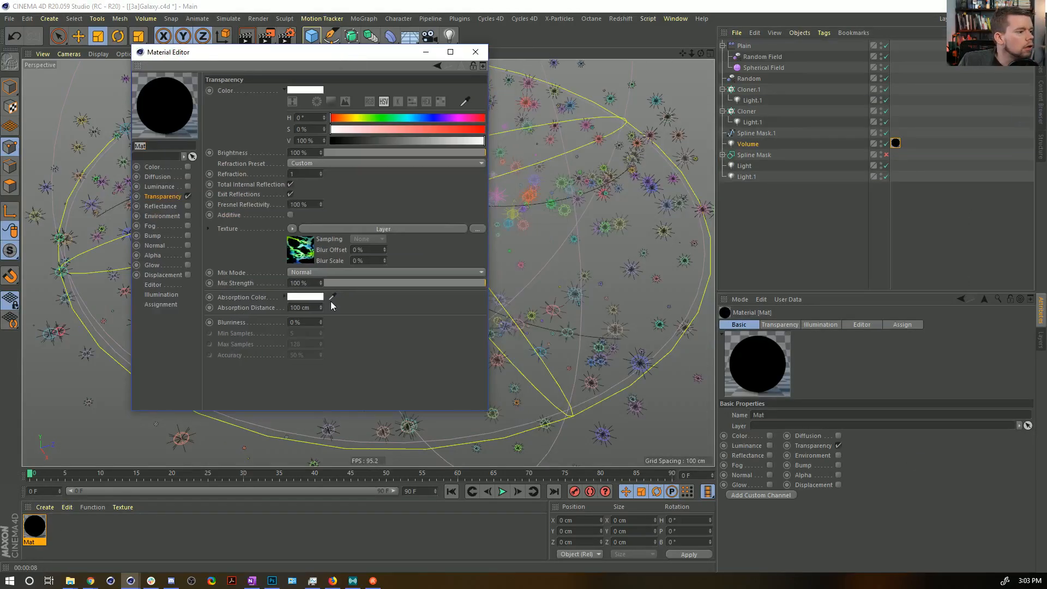
click(306, 255)
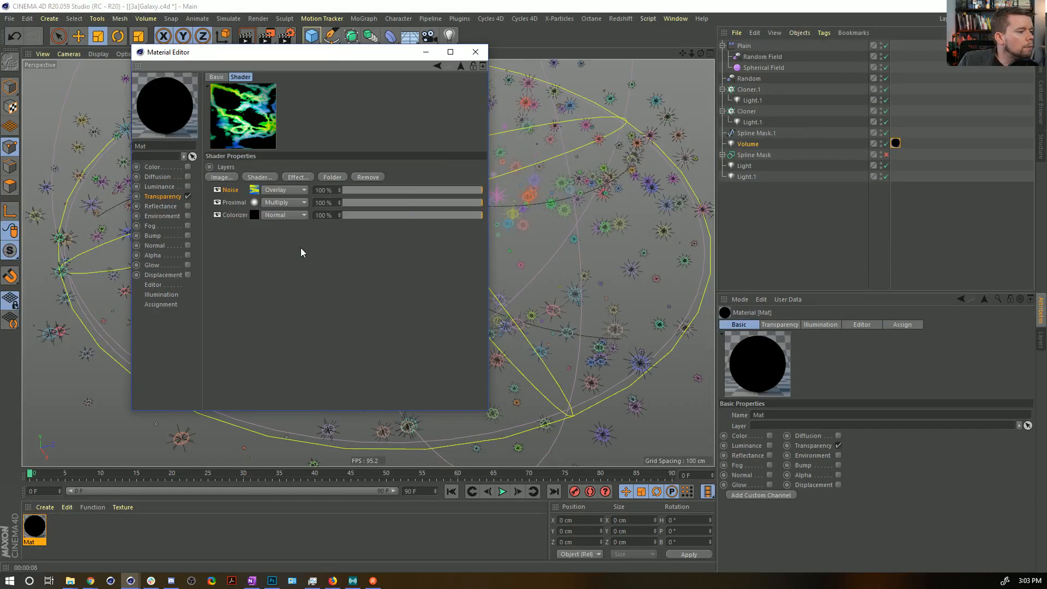
click(256, 213)
click(270, 213)
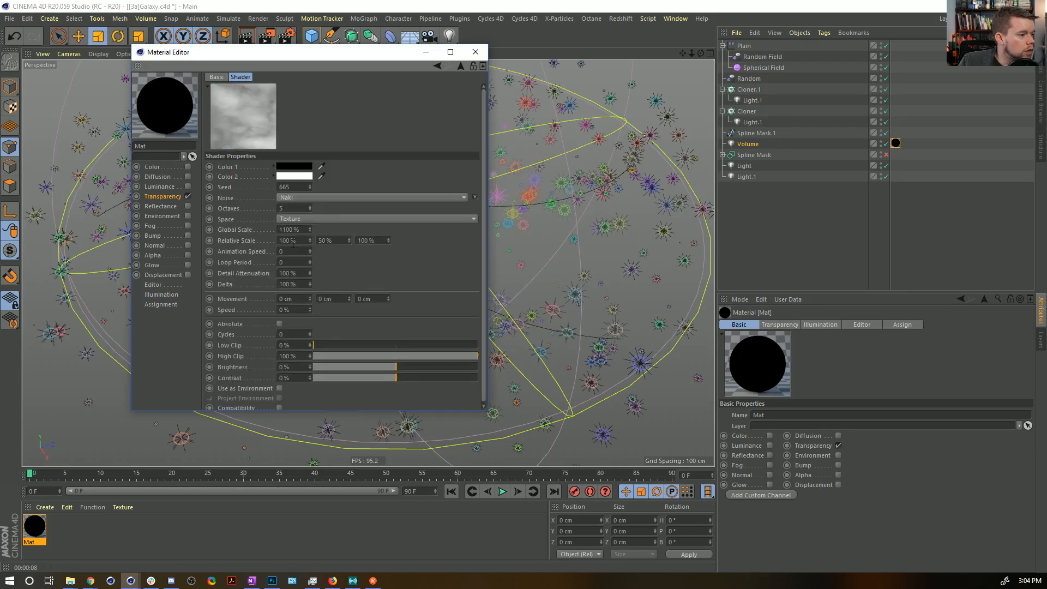
text(.5)
key(Return)
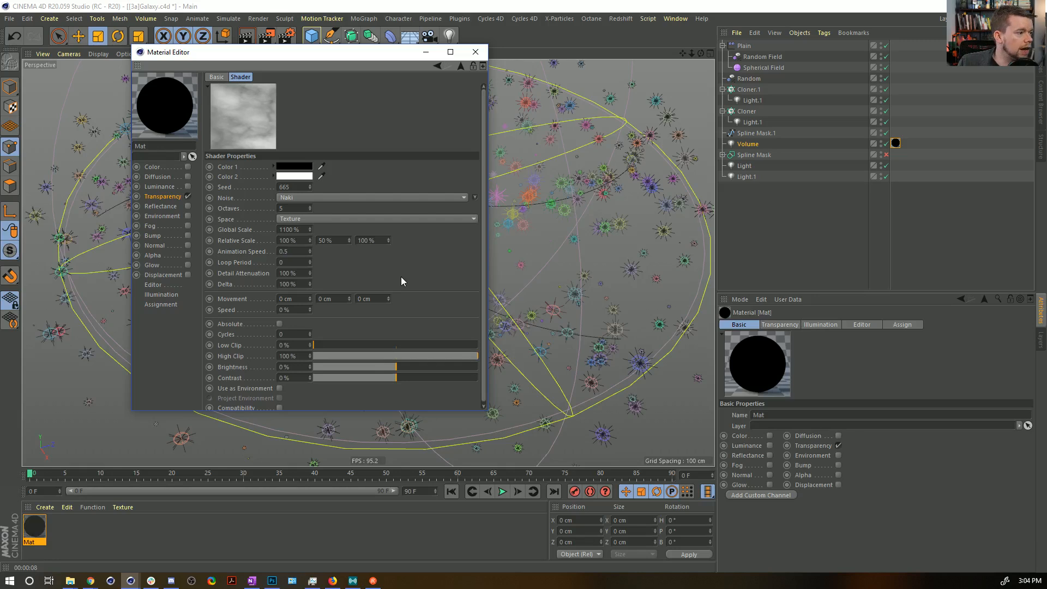
click(475, 52)
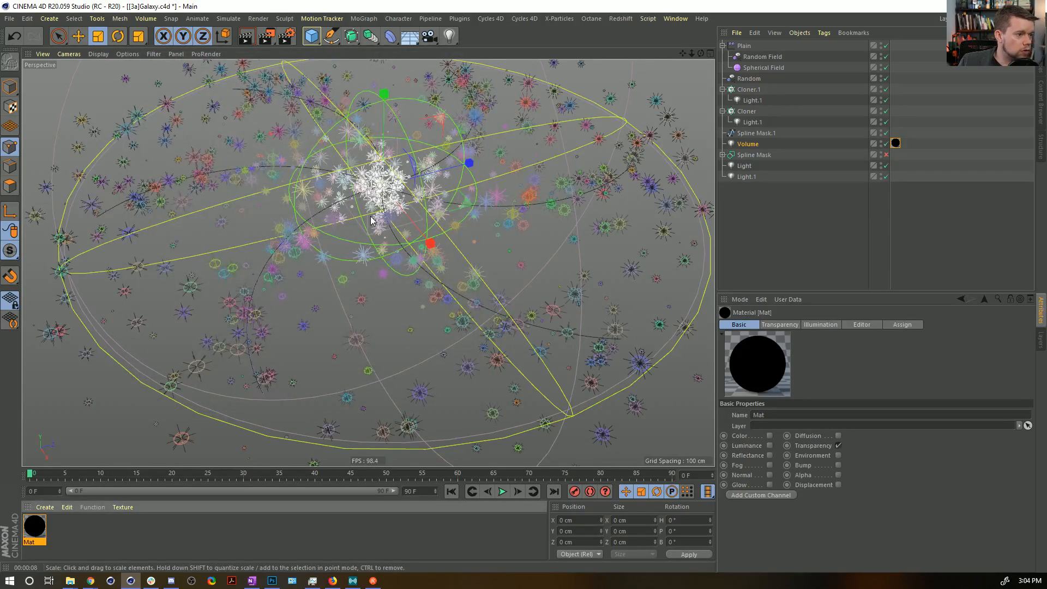
Create a Null and place all the galaxy objects inside it as children.
alt+middle_drag(399, 200, 402, 232)
click(70, 19)
mouse_move(51, 20)
mouse_move(69, 36)
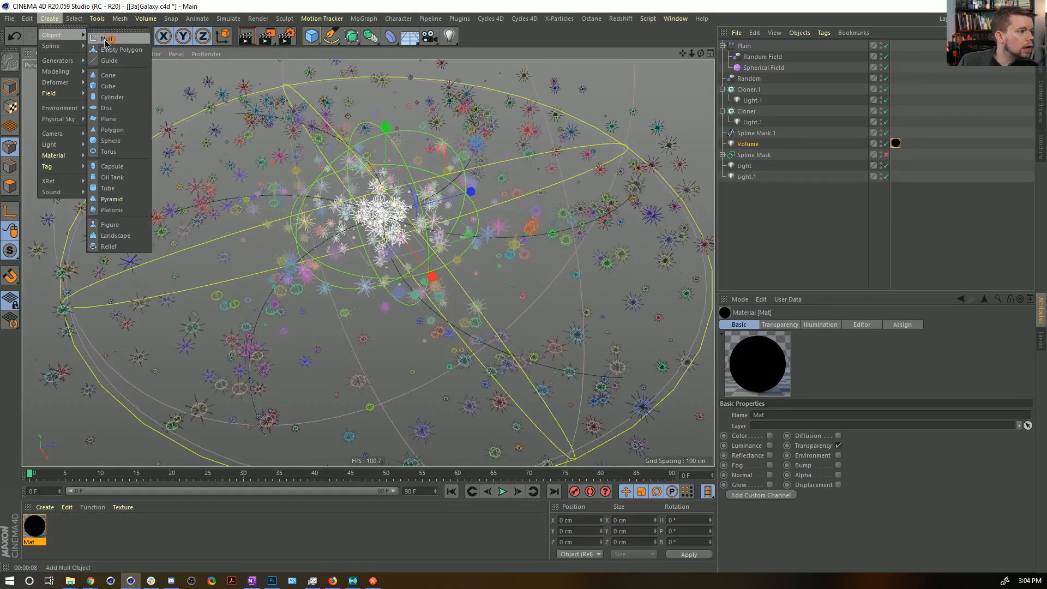
click(108, 41)
key(ctrl+a)
ctrl+click(745, 47)
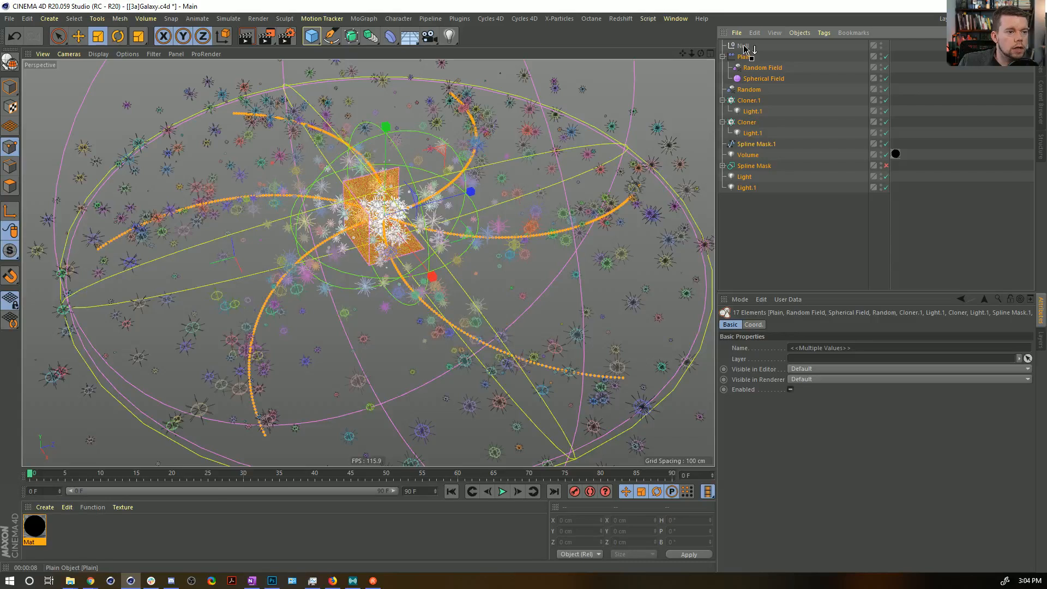
drag(745, 48, 744, 47)
Keyframe the Null's heading rotation at 0° on frame 0 and 90° on frame 90.
click(448, 493)
click(757, 325)
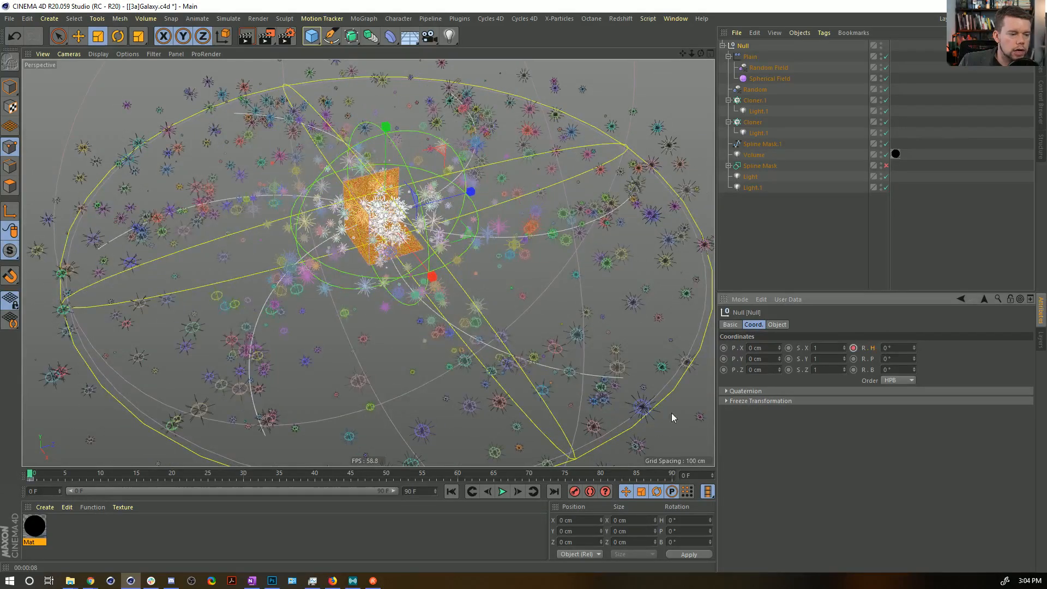
click(553, 492)
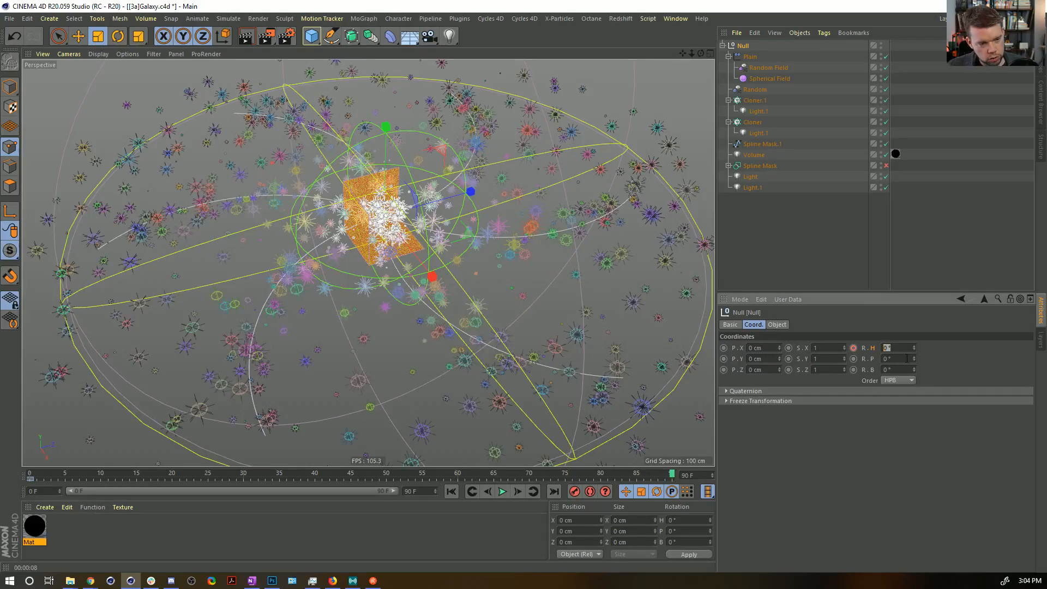
text(90)
key(Return)
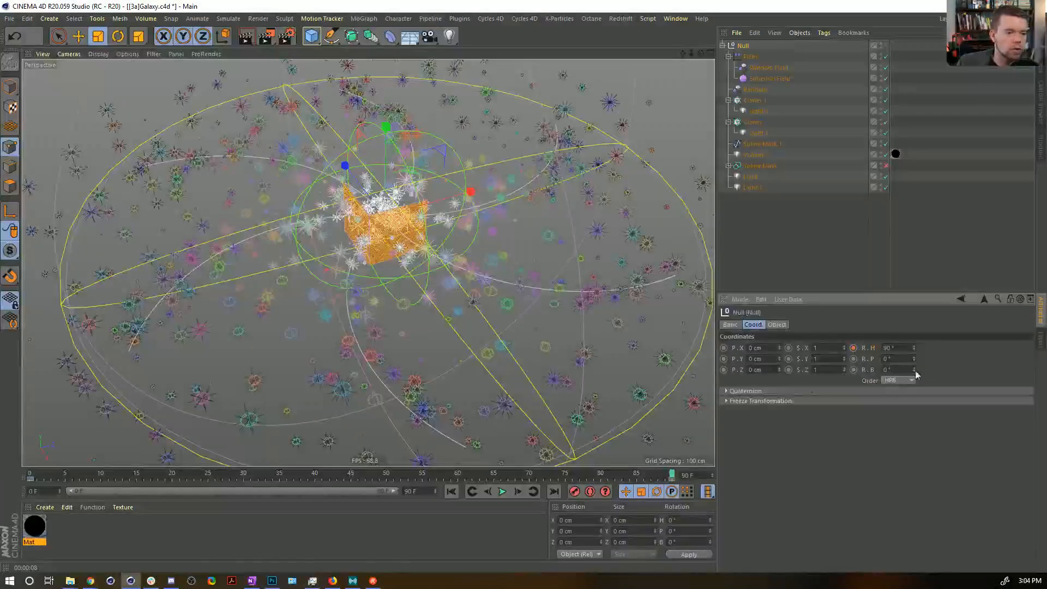
Set both of the Null's rotation keyframes to Linear interpolation and play the animation from the start.
click(658, 481)
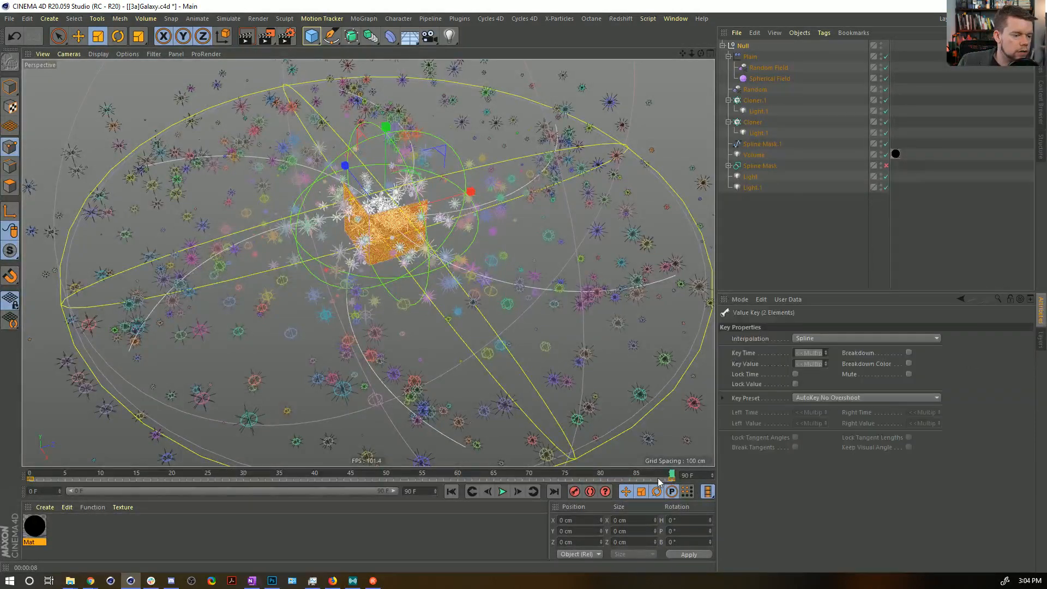
click(810, 337)
click(808, 349)
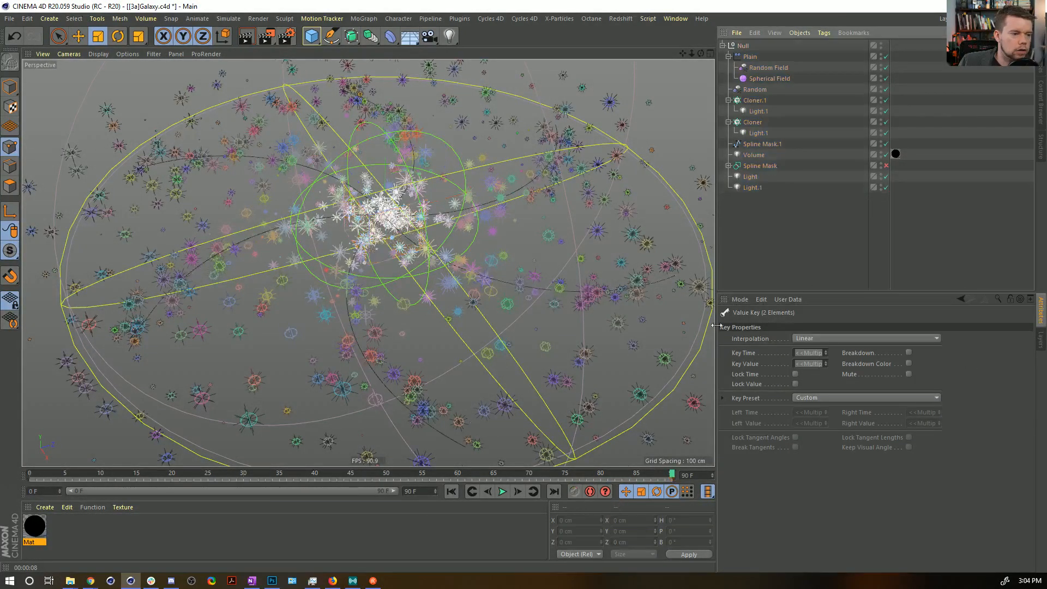
click(450, 491)
click(502, 491)
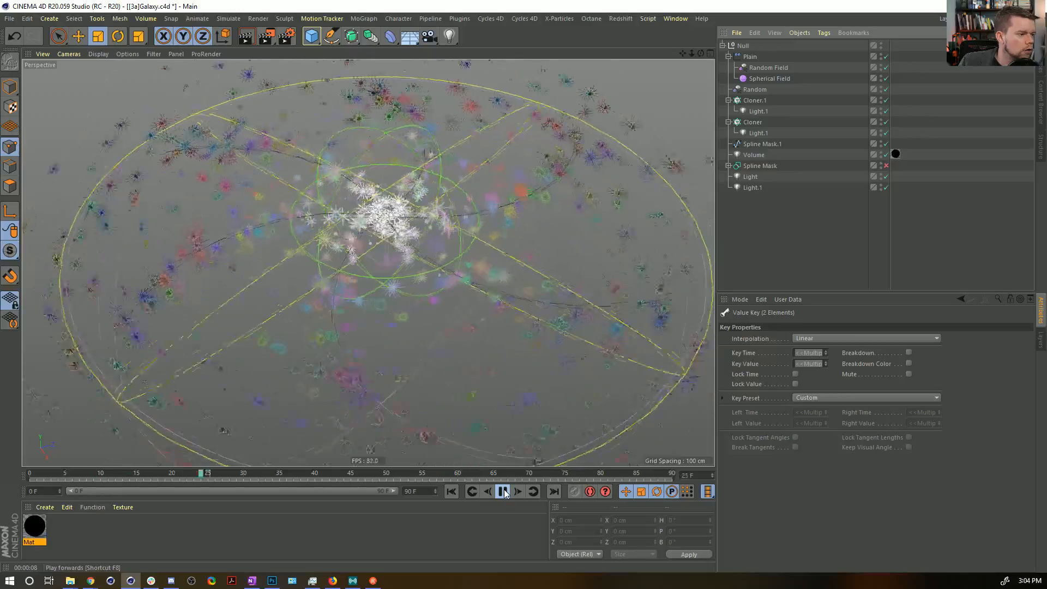
click(502, 491)
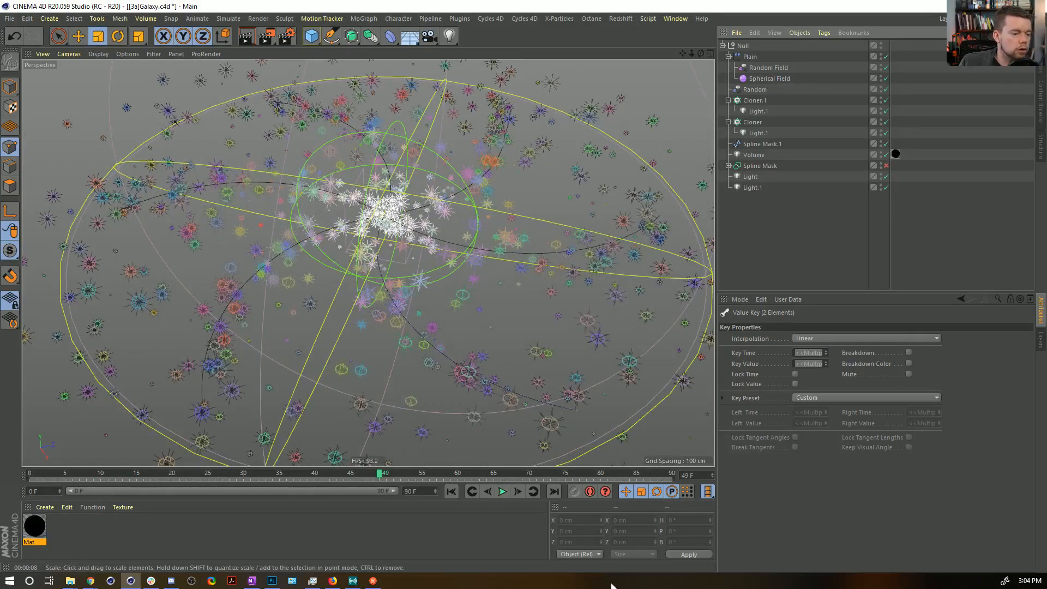
Change the value of the Null's heading keyframe at frame 90 to 10°.
click(554, 491)
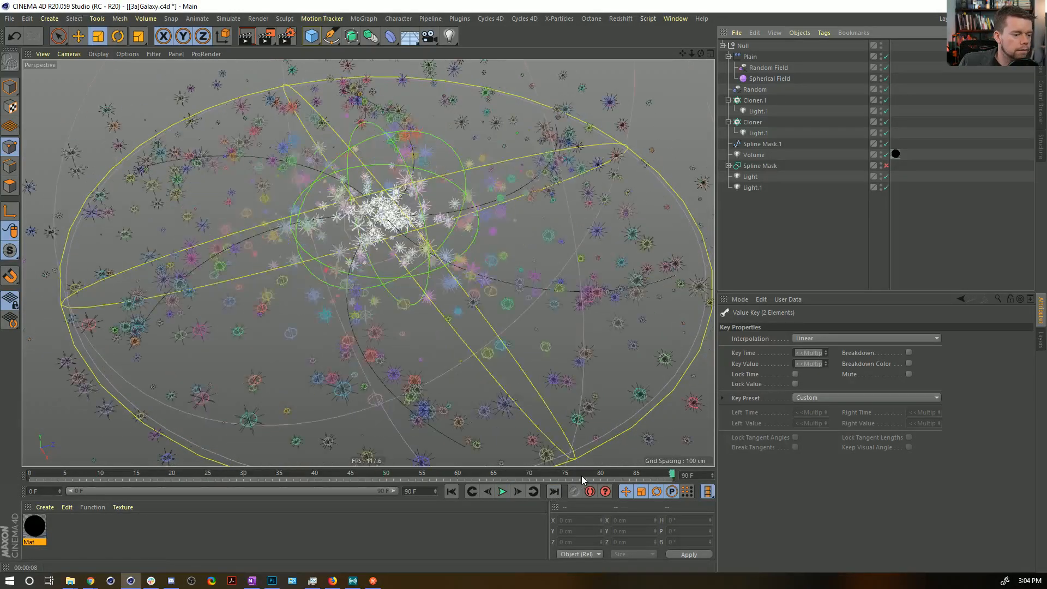
click(743, 46)
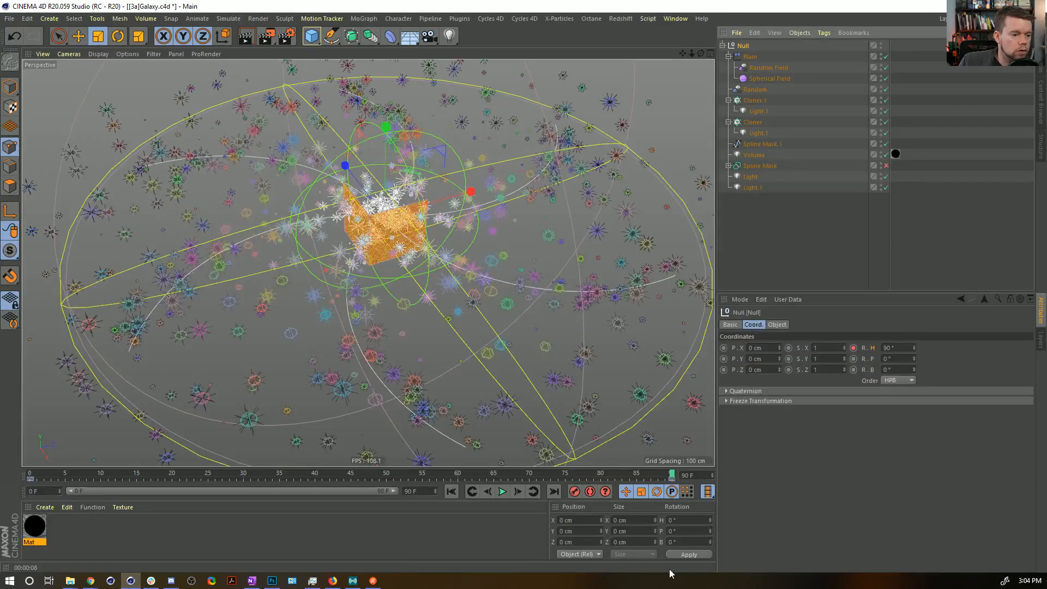
click(672, 475)
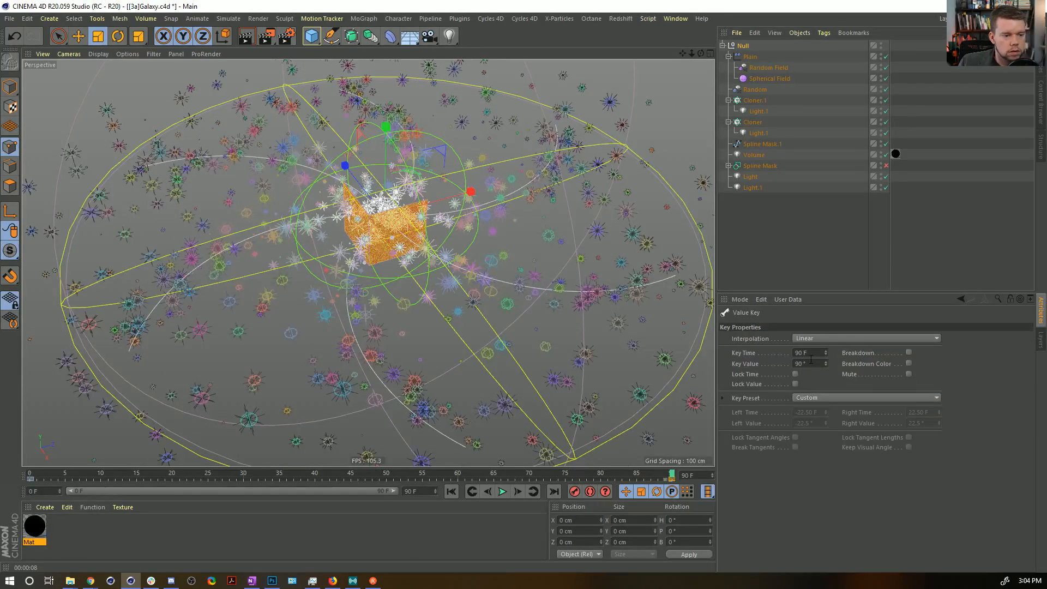
click(809, 363)
text(10)
key(Return)
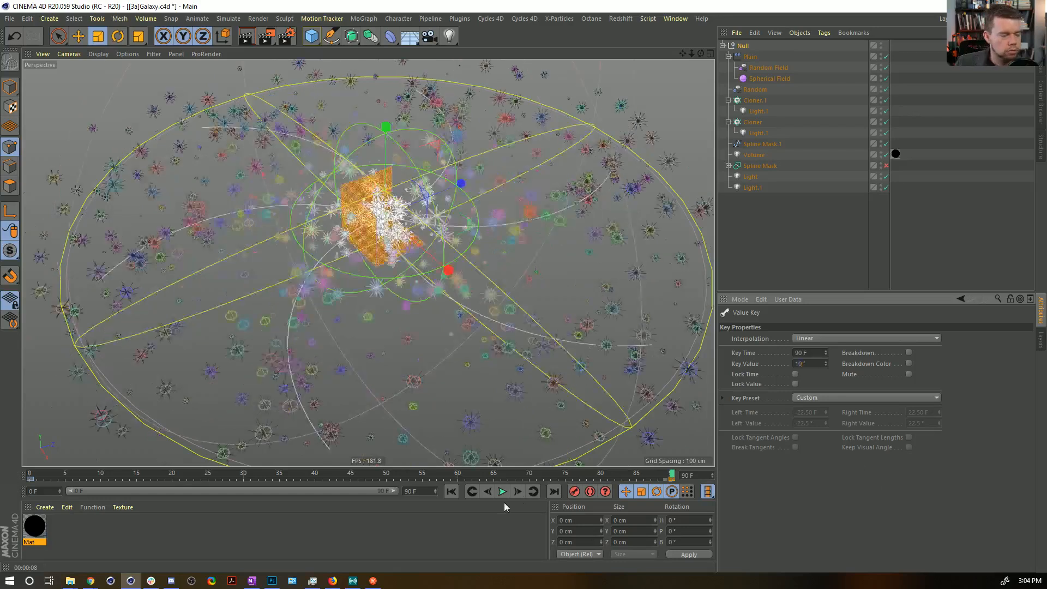
Play back the galaxy's rotation, deselect the Null and save the project.
click(503, 491)
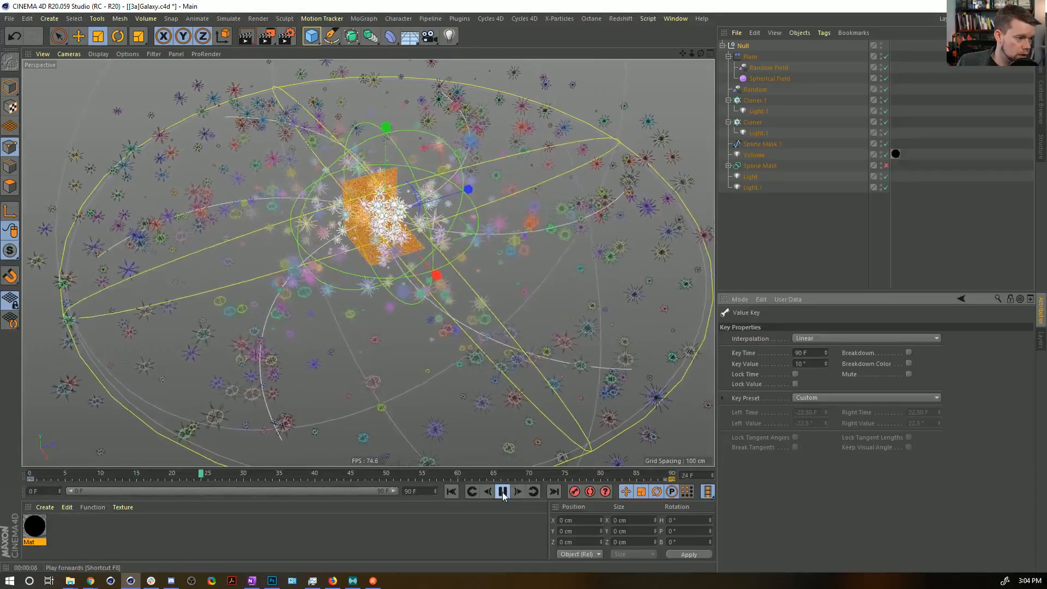
click(502, 491)
click(764, 257)
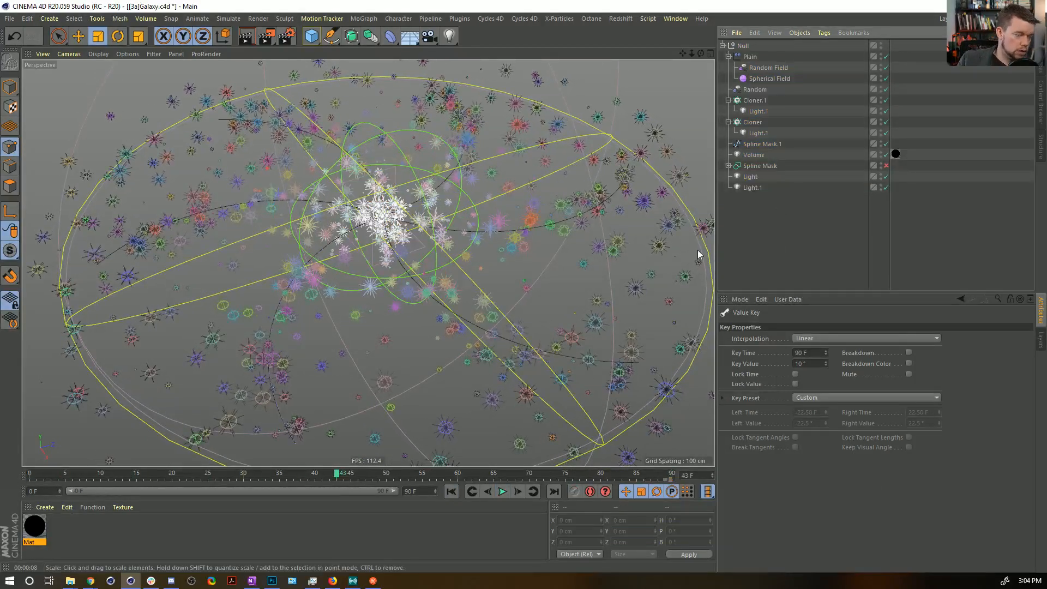
key(ctrl+s)
Configure the render output to cover all frames at a size of 640 x 640 pixels.
key(ctrl+b)
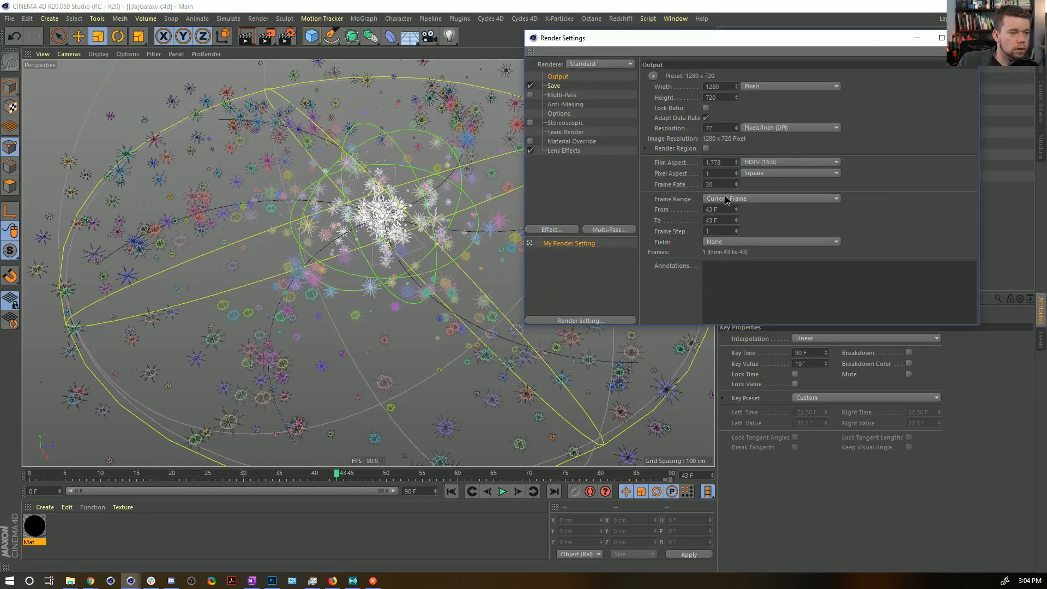
click(726, 197)
click(732, 232)
click(726, 84)
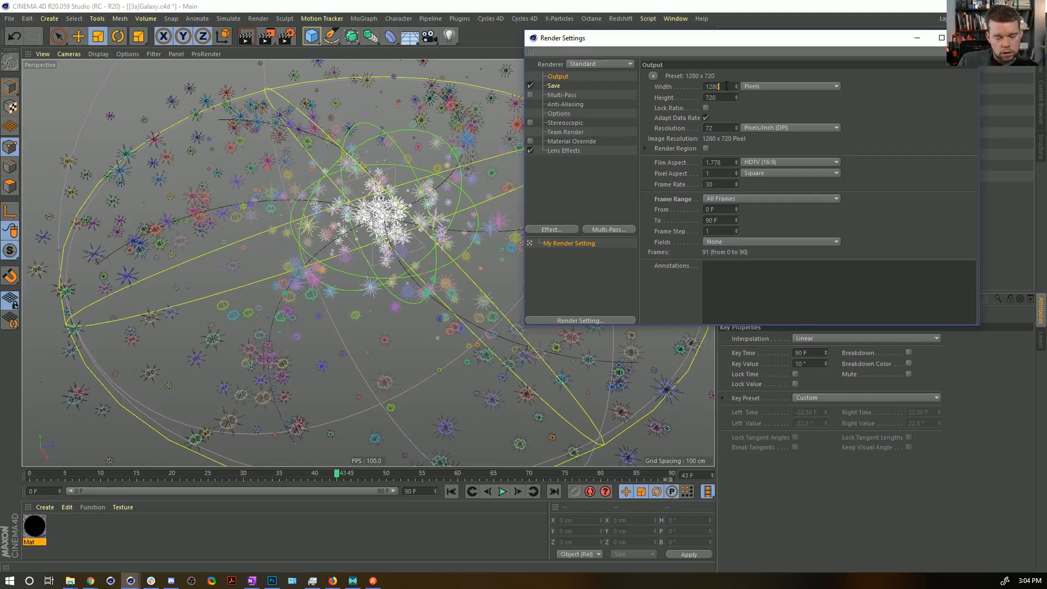
text(/2)
key(Tab)
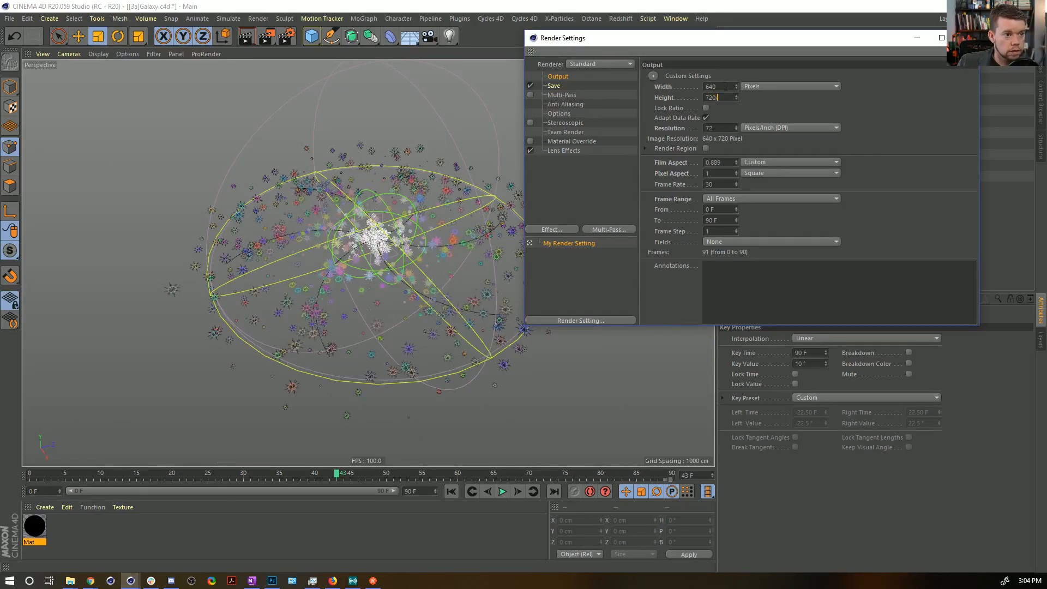
text(640)
key(Return)
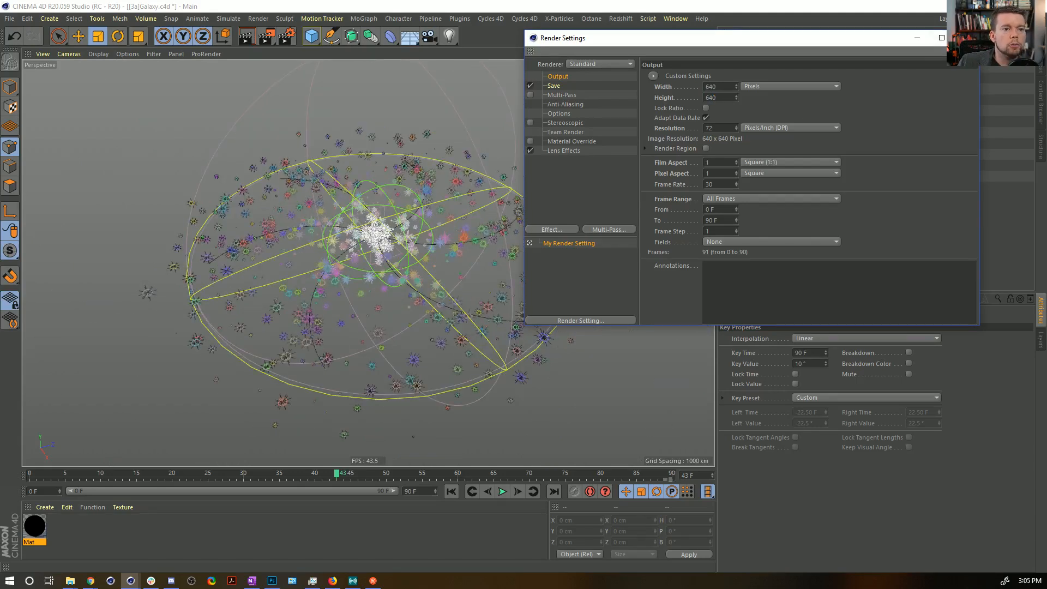
click(966, 38)
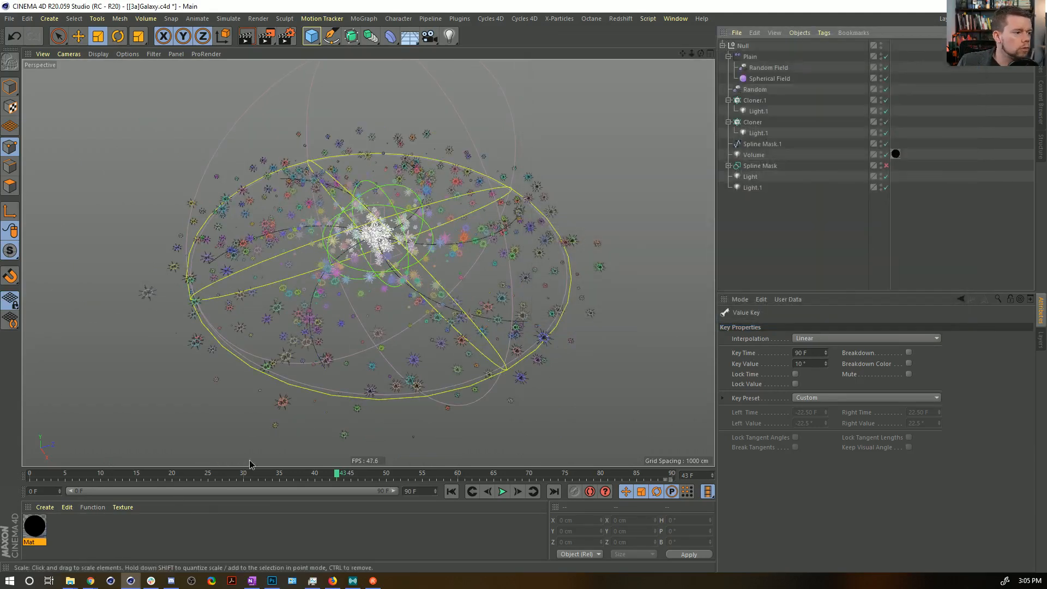
Frame the galaxy from a low angle close to its core, test-render the view and save the project.
alt+right_drag(250, 459, 304, 410)
key(h)
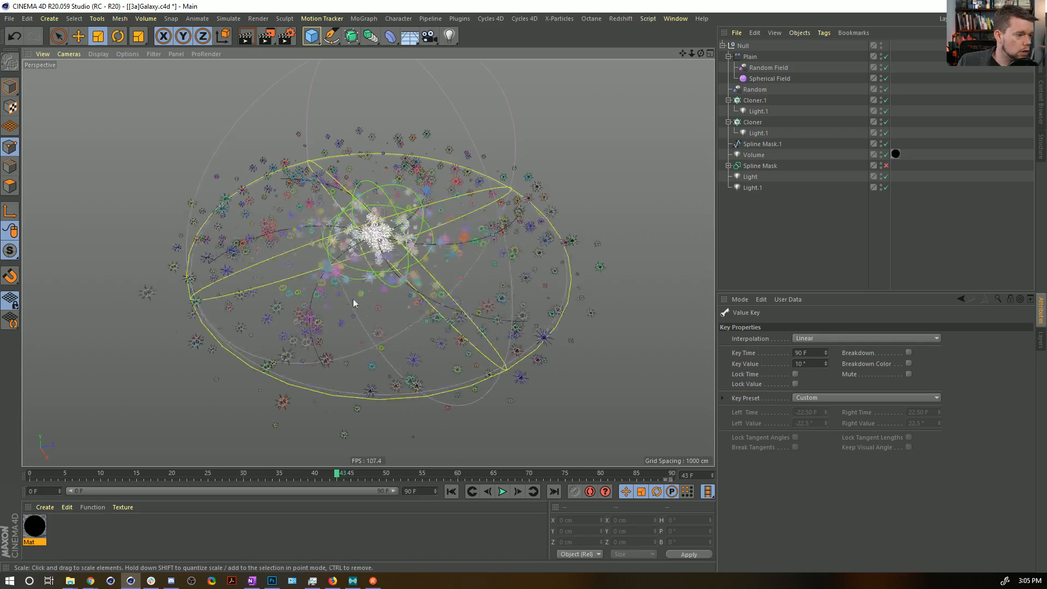
alt+right_drag(359, 293, 386, 265)
alt+drag(392, 274, 378, 311)
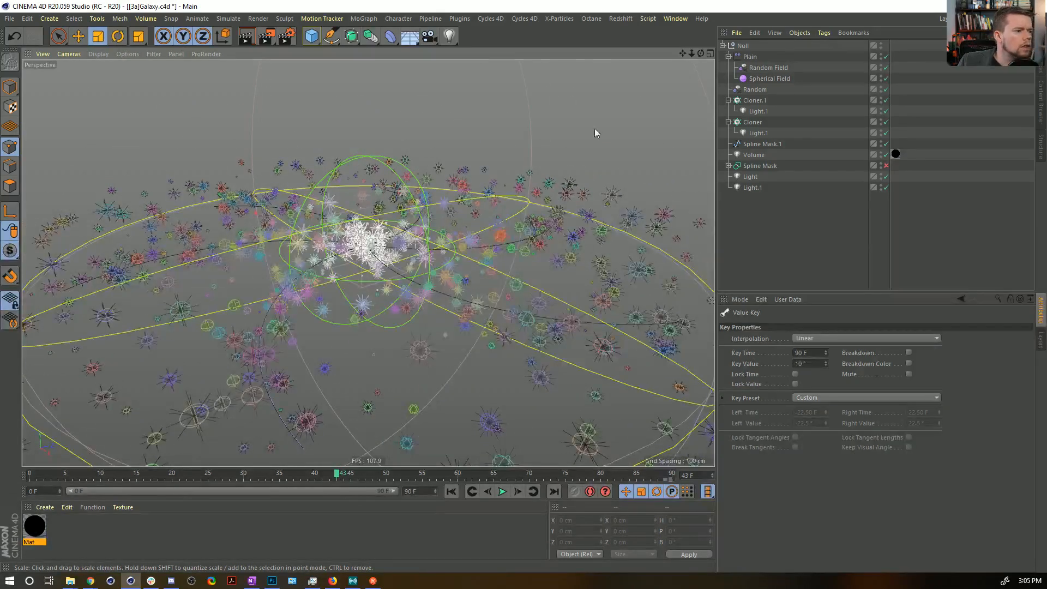
drag(692, 52, 667, 55)
mouse_move(683, 53)
right_down()
mouse_move(709, 53)
mouse_move(679, 52)
right_up()
alt+drag(360, 309, 403, 226)
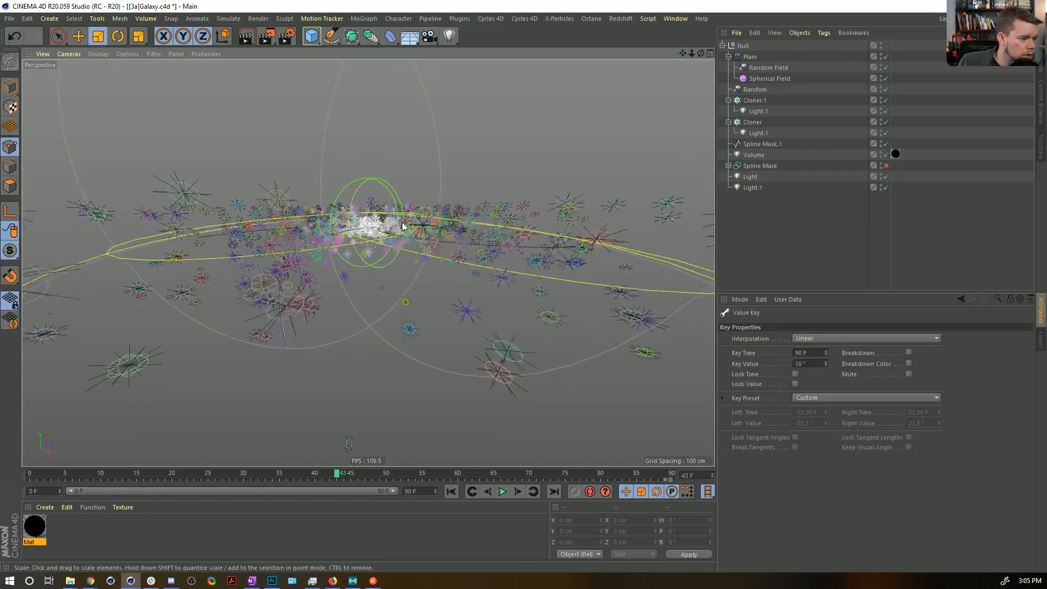
key(ctrl+r)
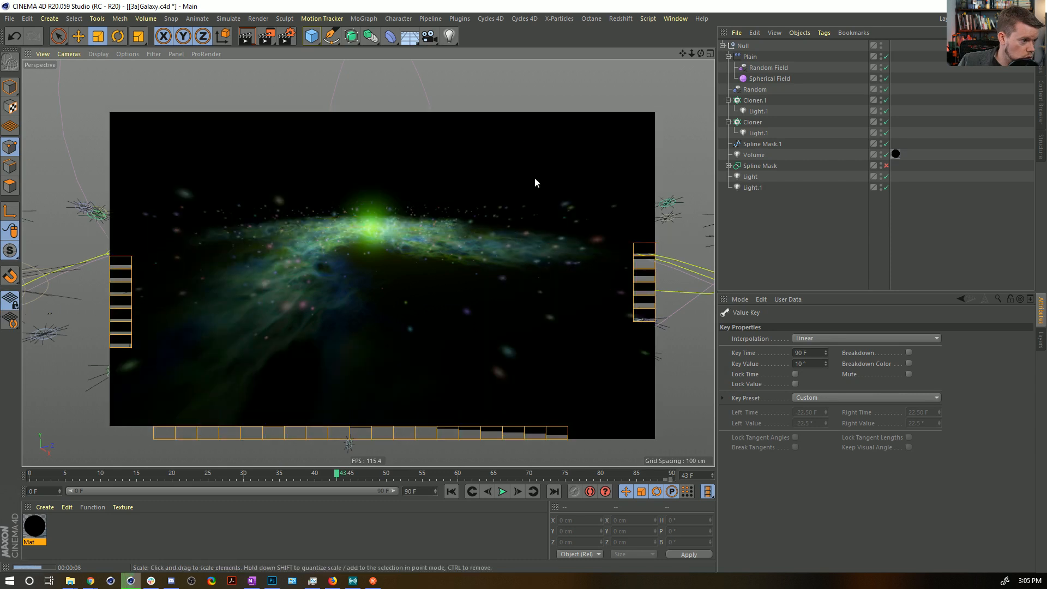
alt+drag(369, 261, 387, 250)
scroll(380, 266, up, 3)
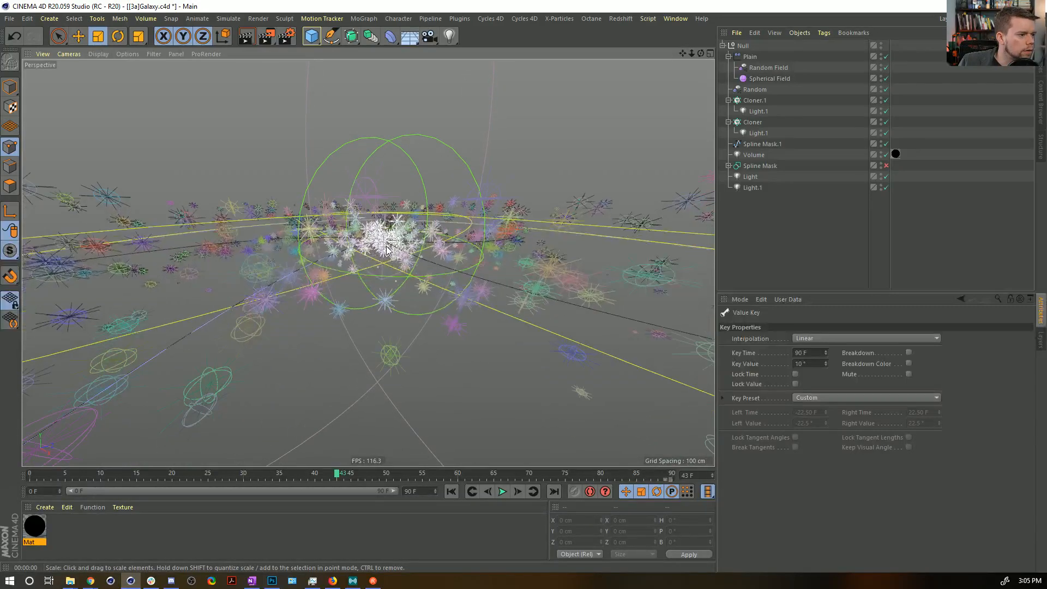
key(ctrl+s)
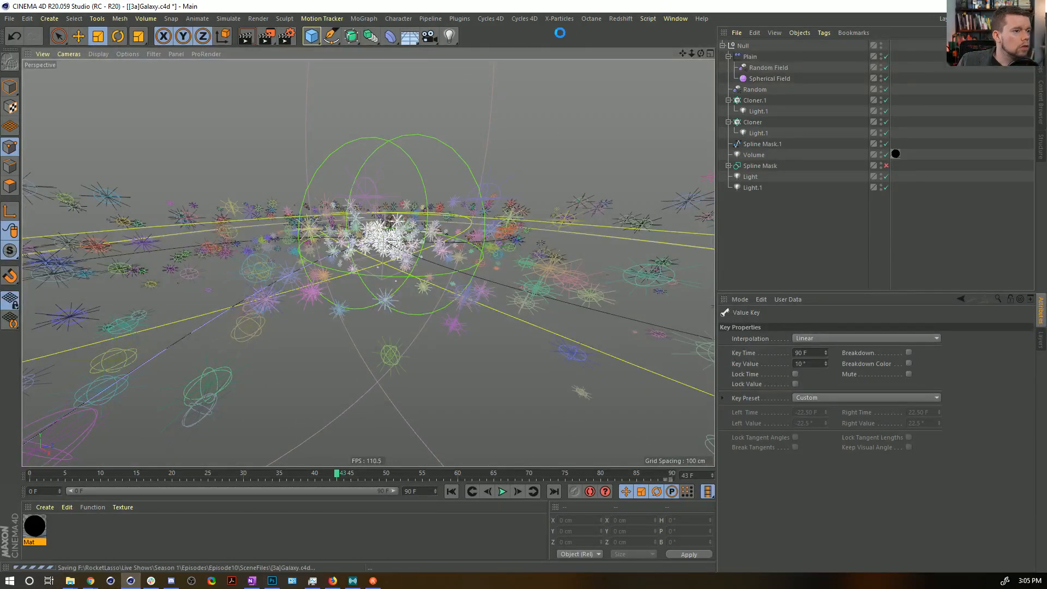
Recolour the core lights yellow, with hue 69° for Light.1 and hue 72° at 82% intensity for Light, and preview the render.
click(751, 186)
key(Up)
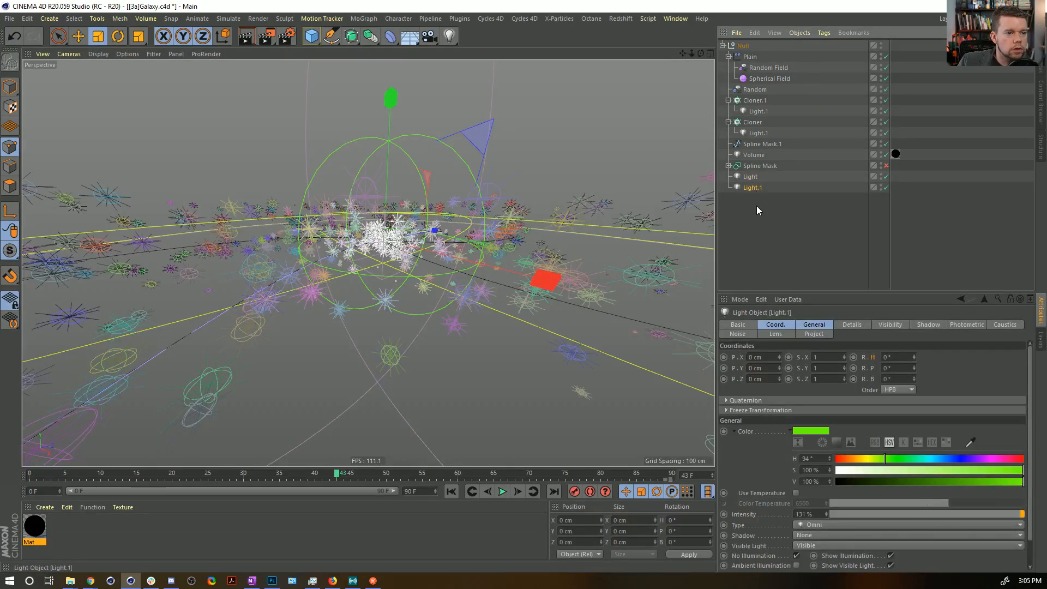
click(876, 459)
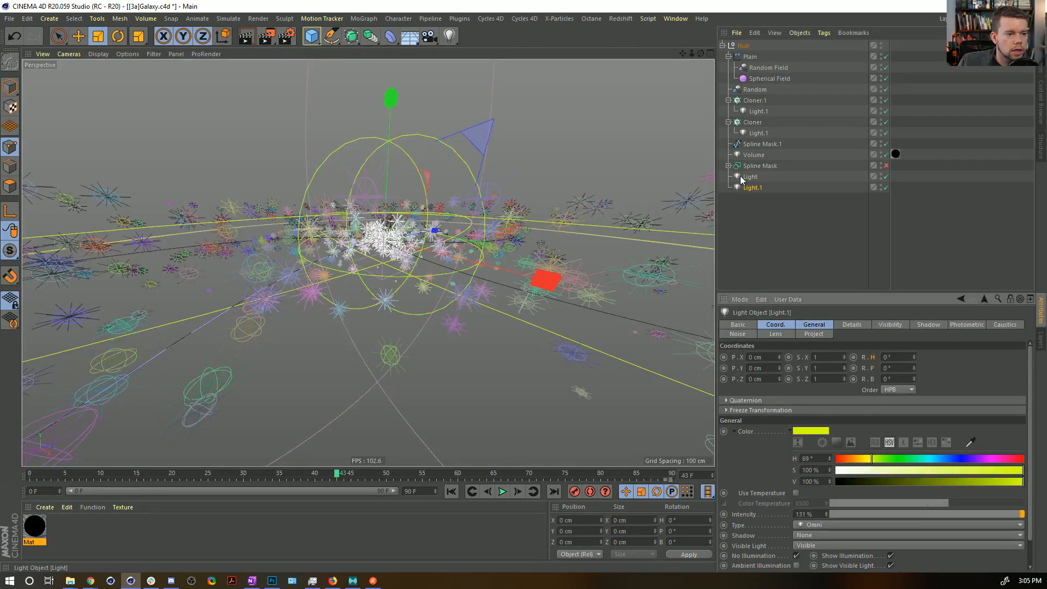
key(Up)
drag(941, 516, 992, 516)
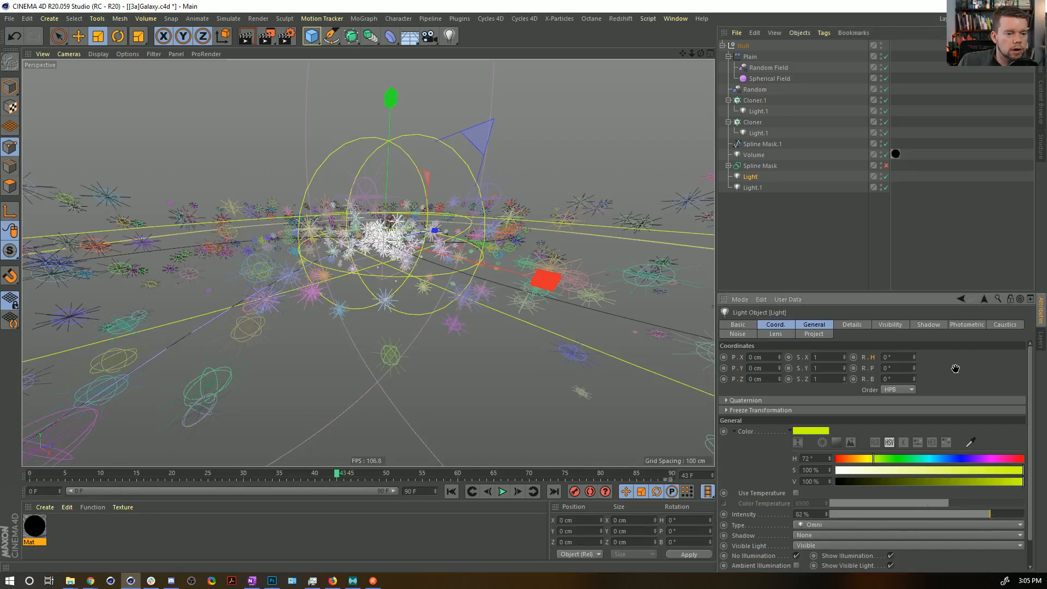
key(alt+r)
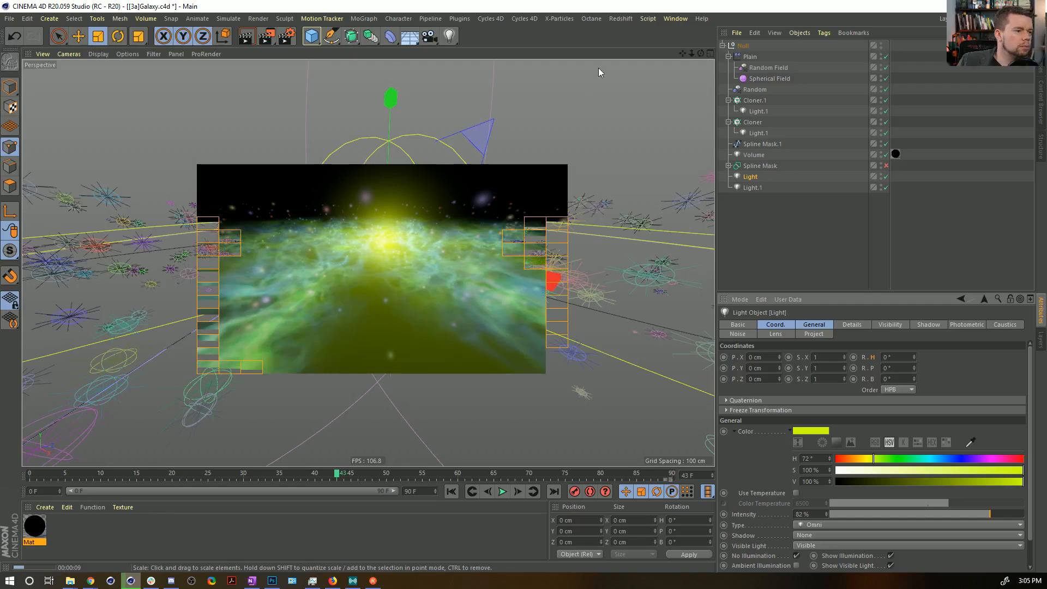
Tilt the view slightly, save the project and render the animation in an enlarged Picture Viewer without saving images.
alt+drag(400, 236, 404, 210)
key(ctrl+s)
click(266, 36)
key(shift+r)
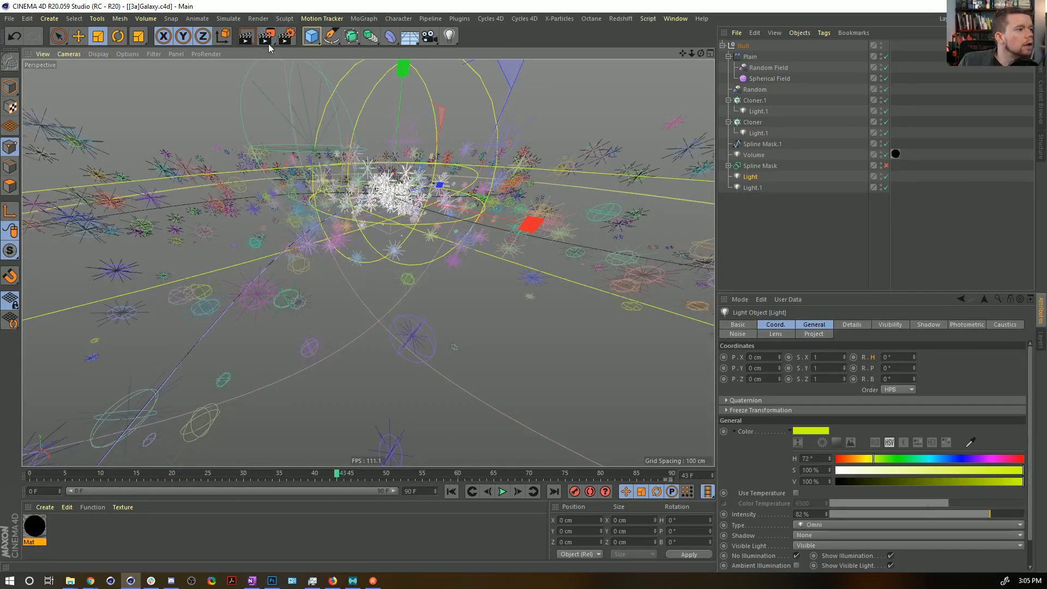
click(555, 330)
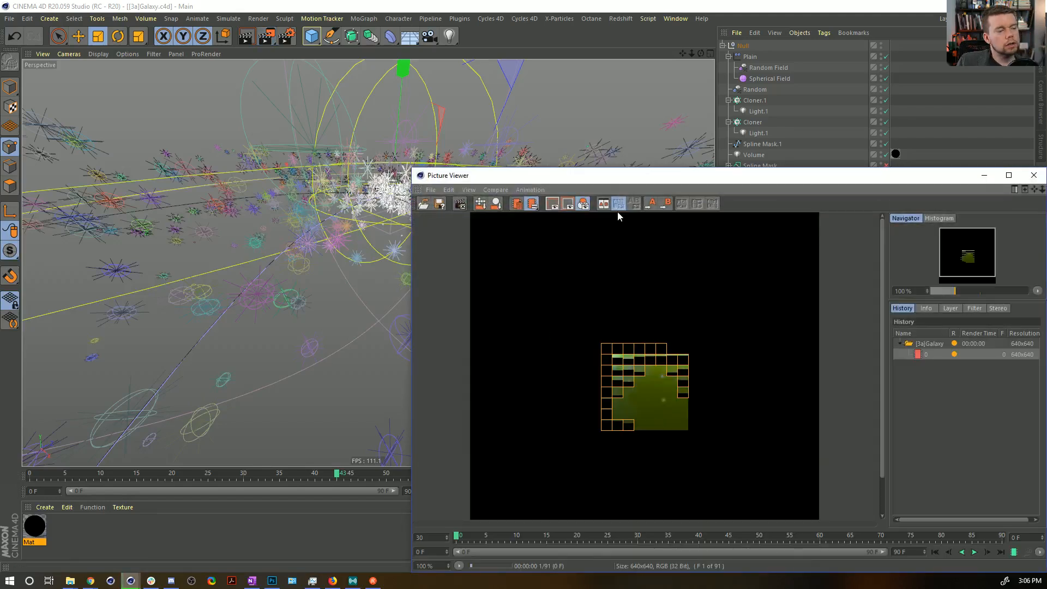
drag(597, 180, 277, 4)
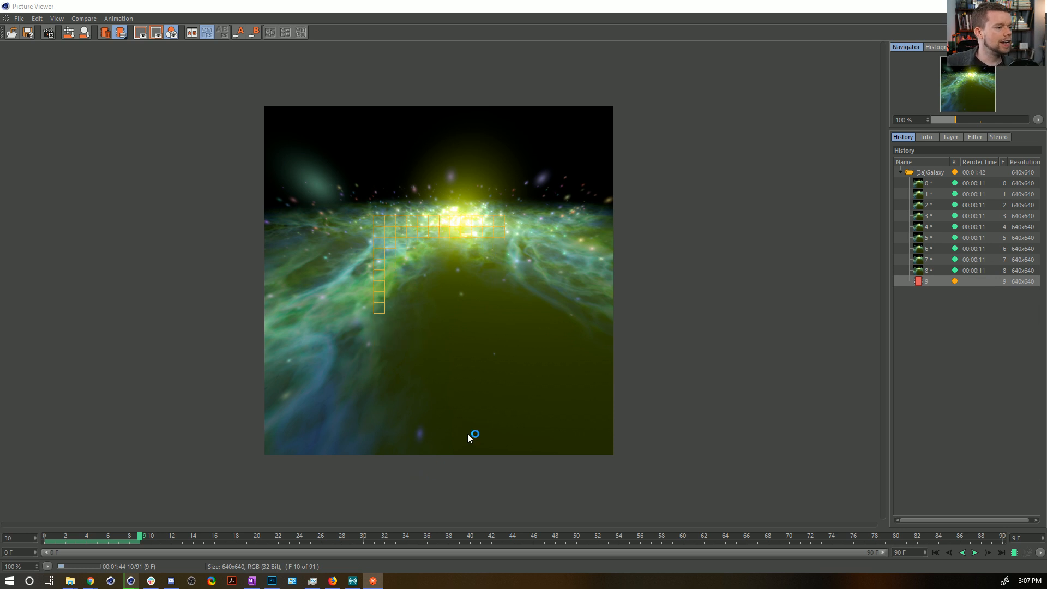
Play back and scrub the finished frames in the Picture Viewer, and stop the running render.
drag(82, 538, 44, 538)
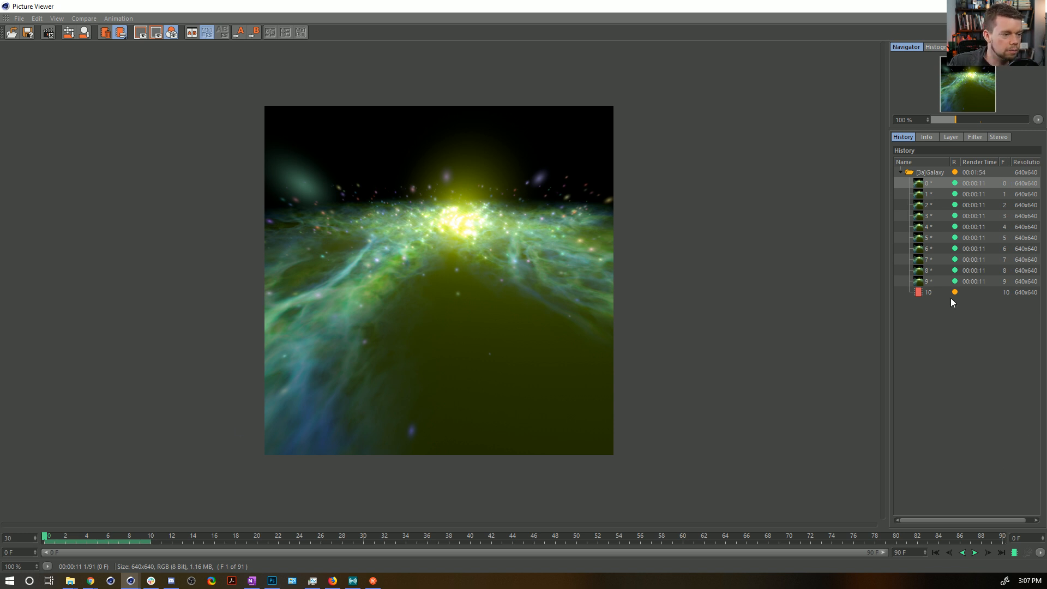
click(975, 553)
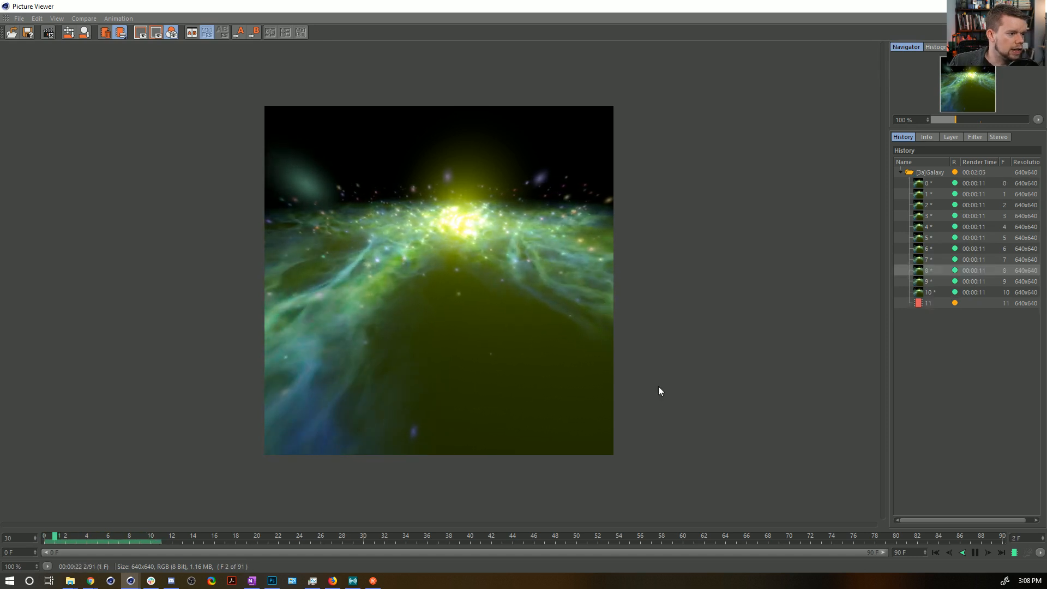
click(975, 553)
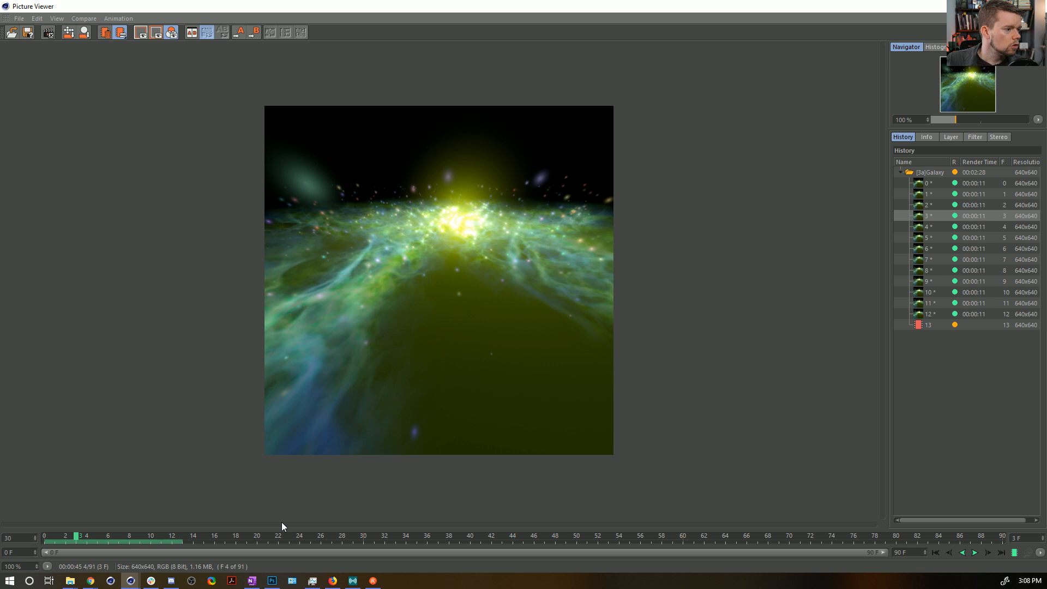
drag(115, 535, 75, 539)
click(1039, 6)
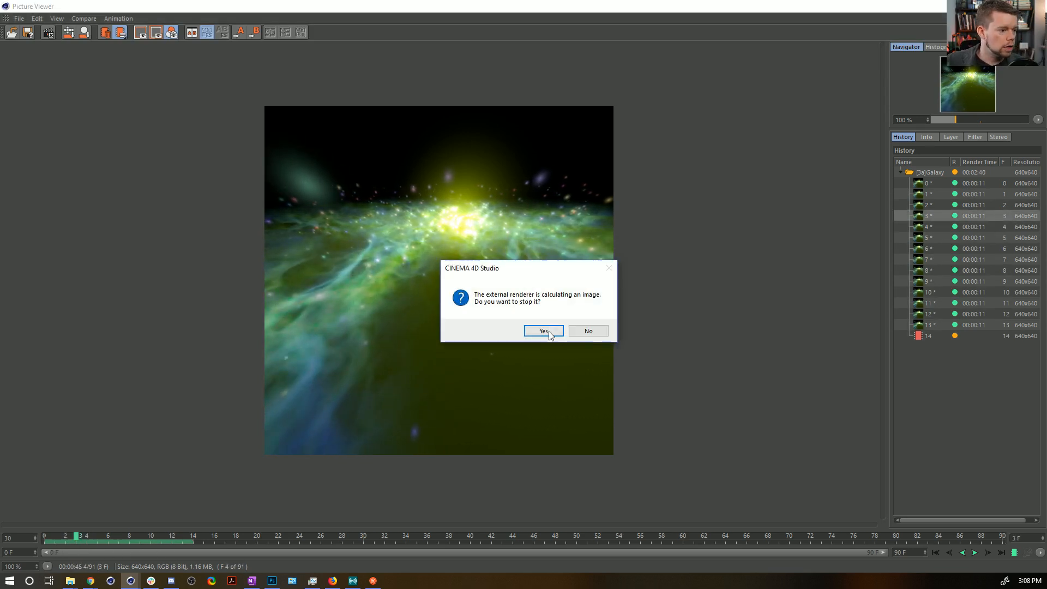
click(542, 329)
Look down more steeply on the galaxy and set the animation speed of the noise in Mat's transparency texture to 0.1.
alt+drag(399, 196, 516, 245)
alt+drag(268, 221, 300, 162)
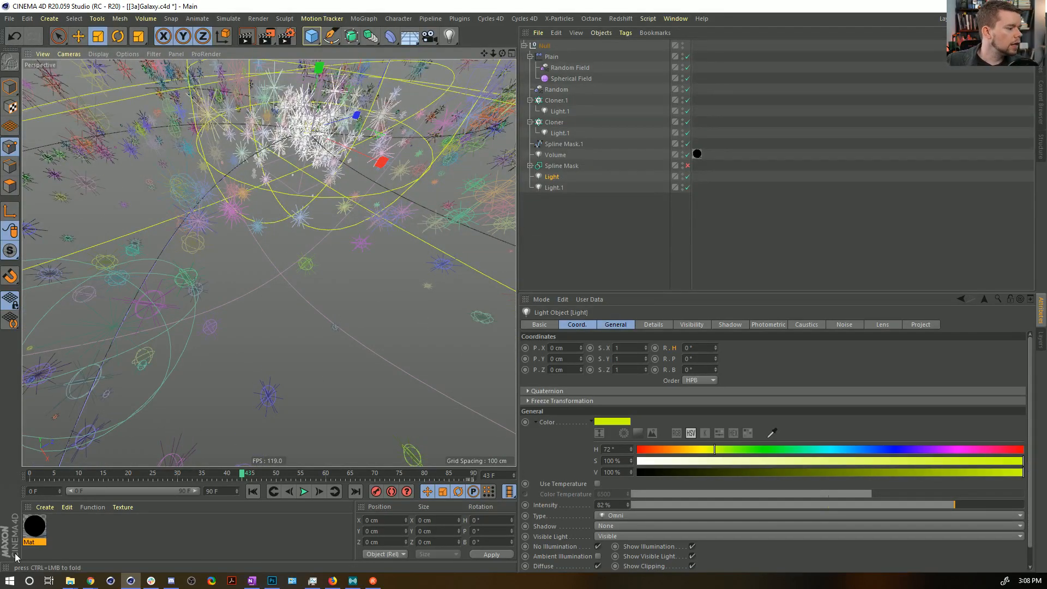
click(34, 526)
double_click(35, 526)
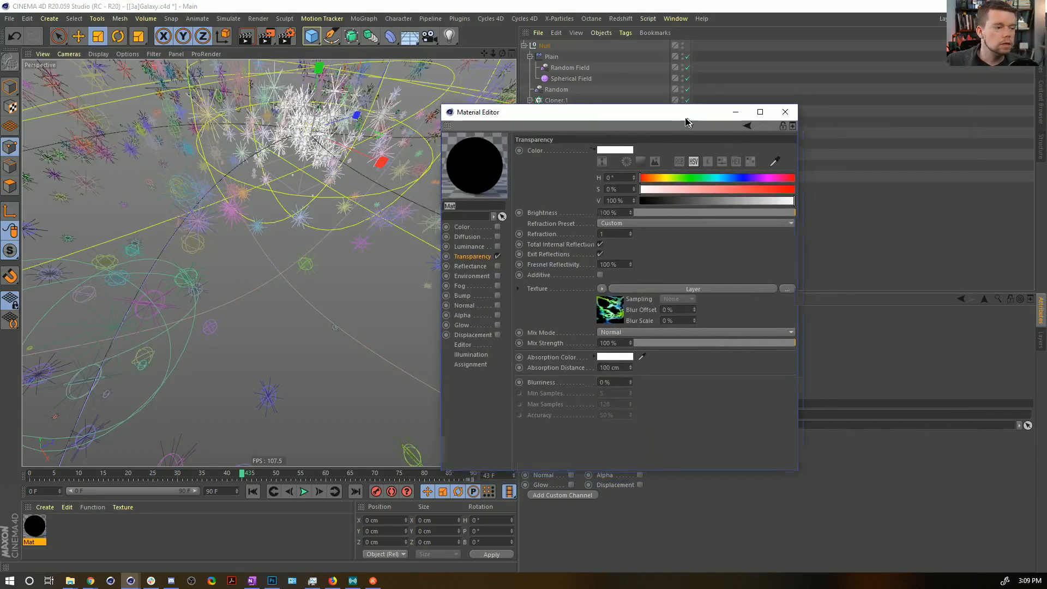
click(602, 308)
click(559, 275)
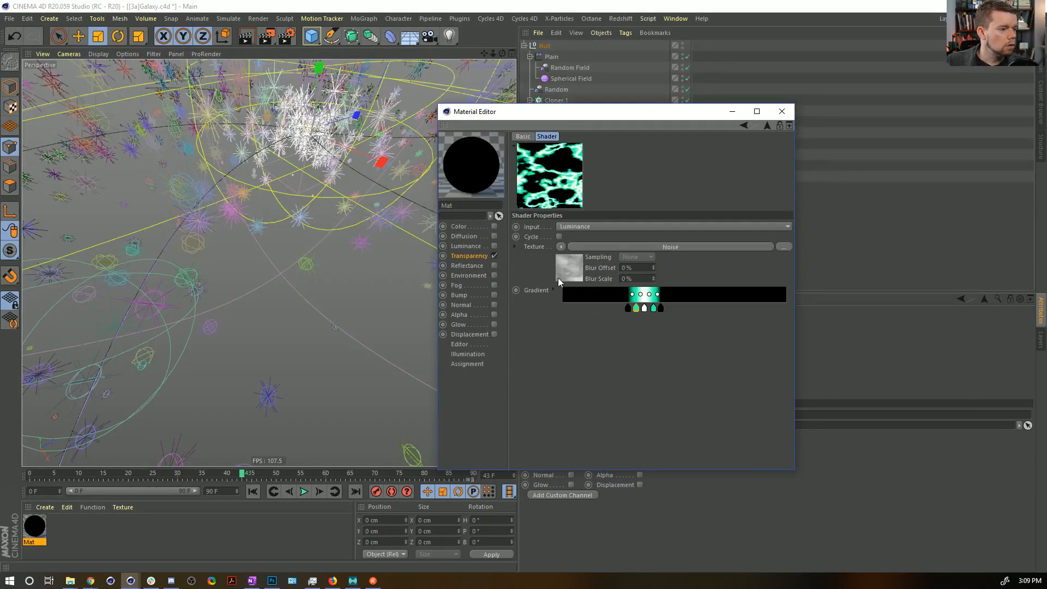
click(574, 272)
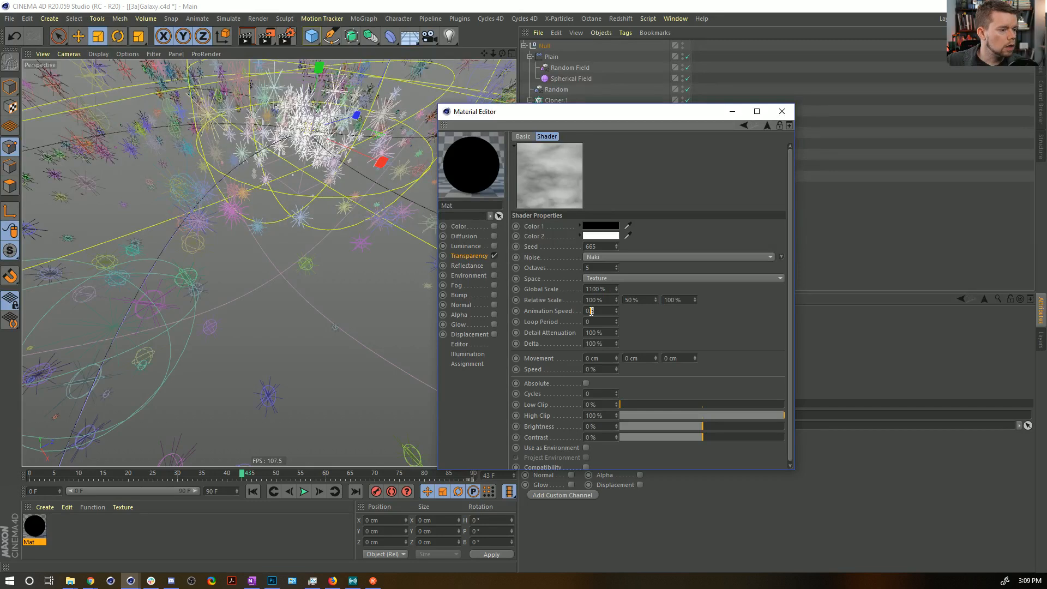
text(1)
key(Return)
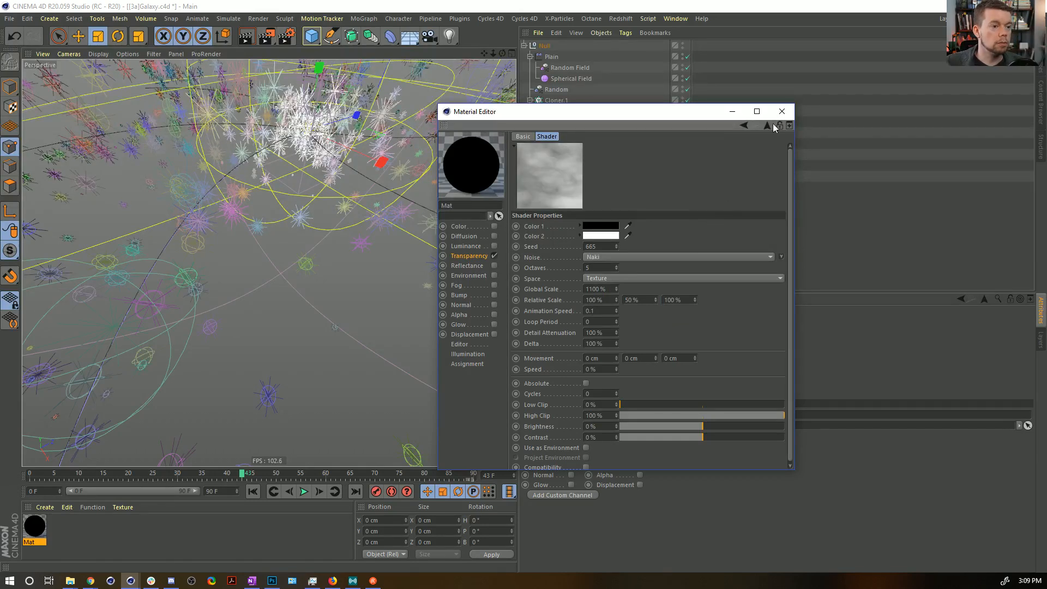
click(782, 112)
Save the project and render the animation to the Picture Viewer again without saving images.
key(ctrl+s)
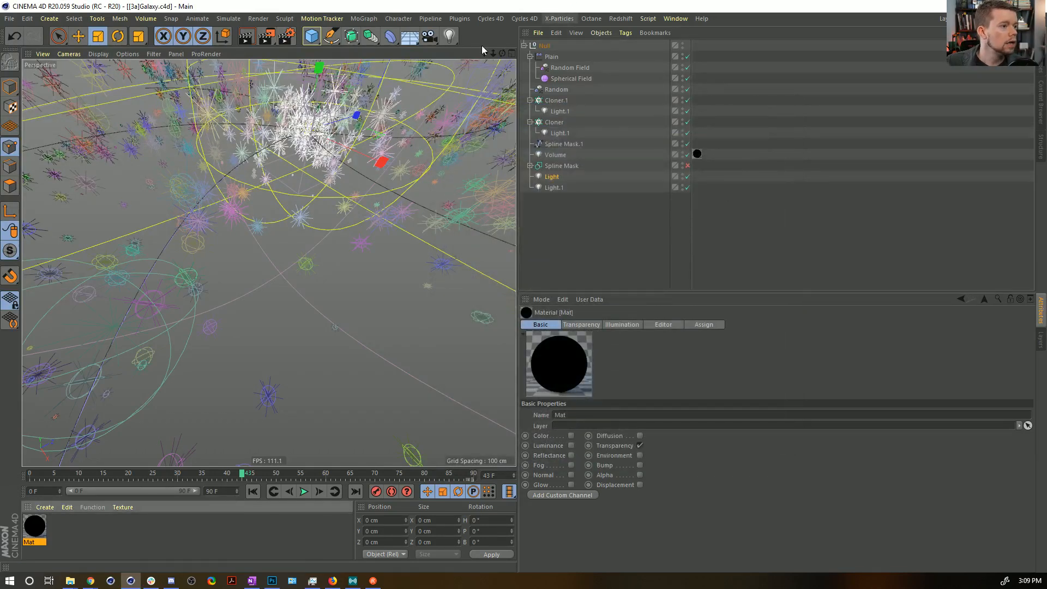
click(266, 37)
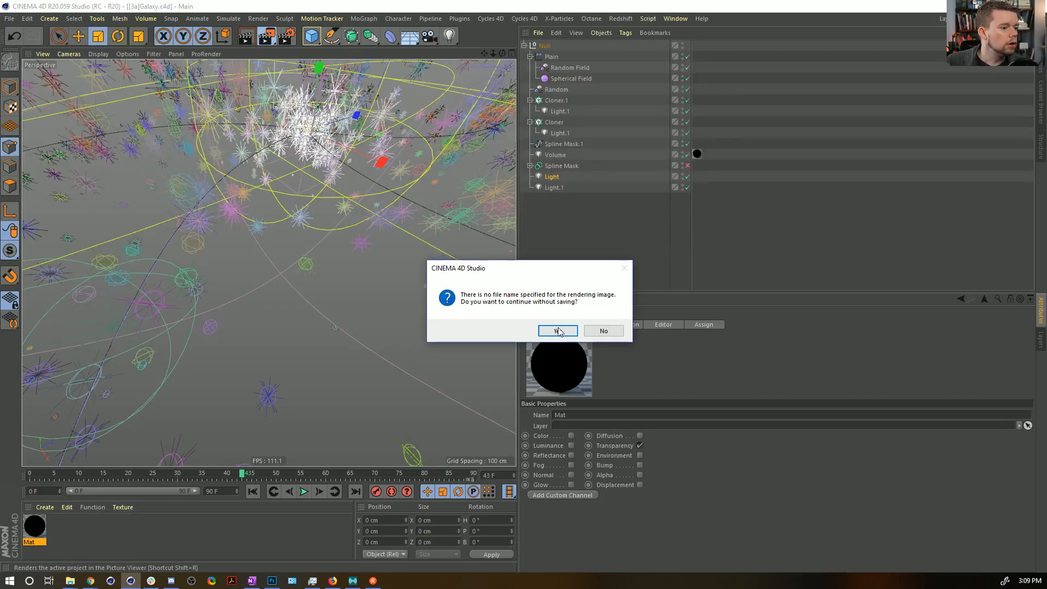
click(557, 330)
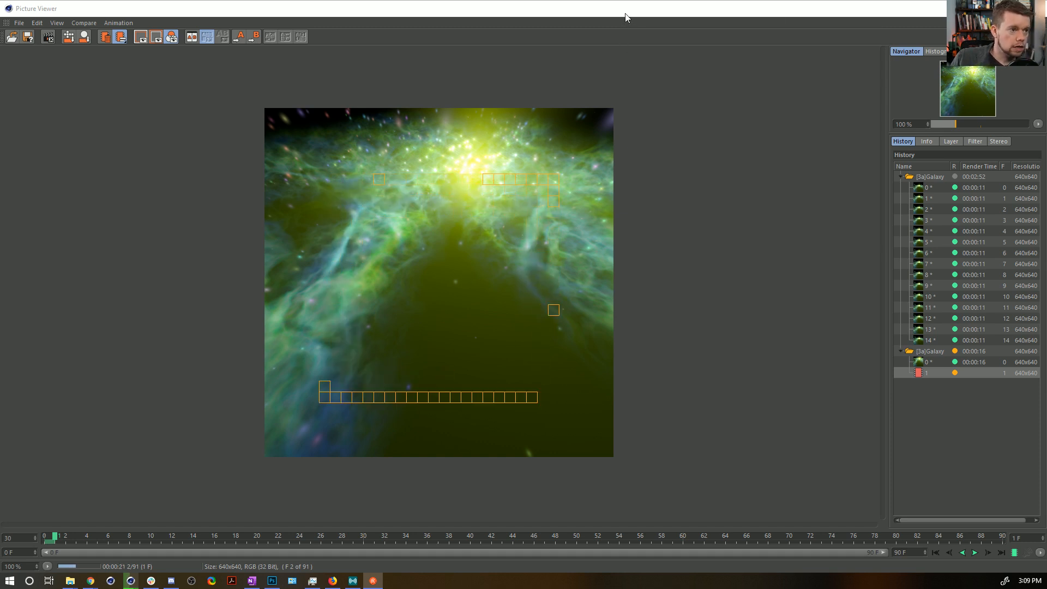
Enable Multi-Pass in the render settings and bring the Picture Viewer back to full size to watch the render.
drag(624, 15, 591, 198)
key(ctrl+b)
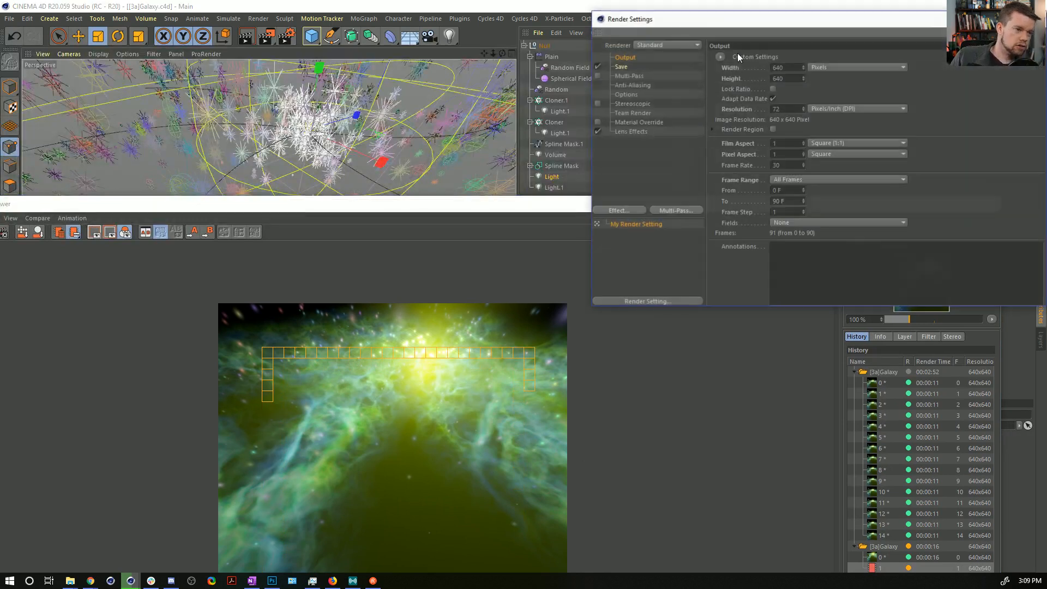
drag(808, 25, 573, 73)
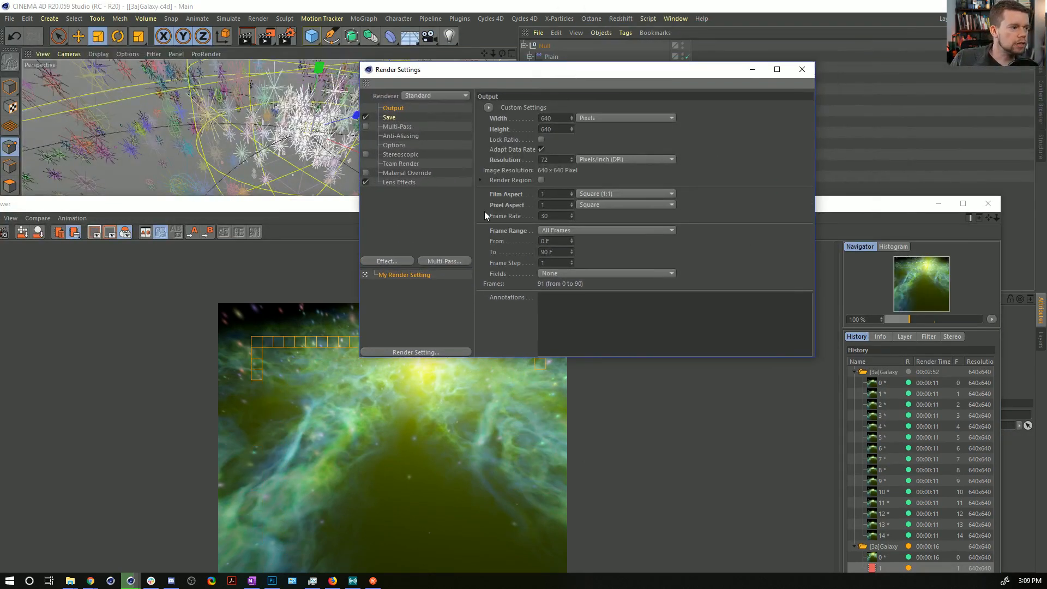
right_click(400, 192)
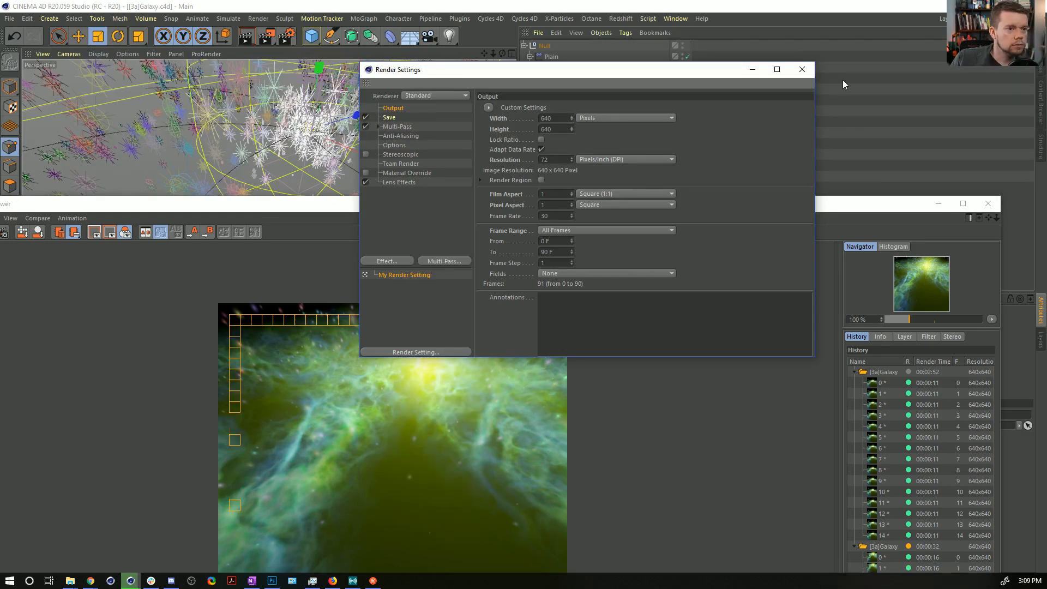
click(802, 70)
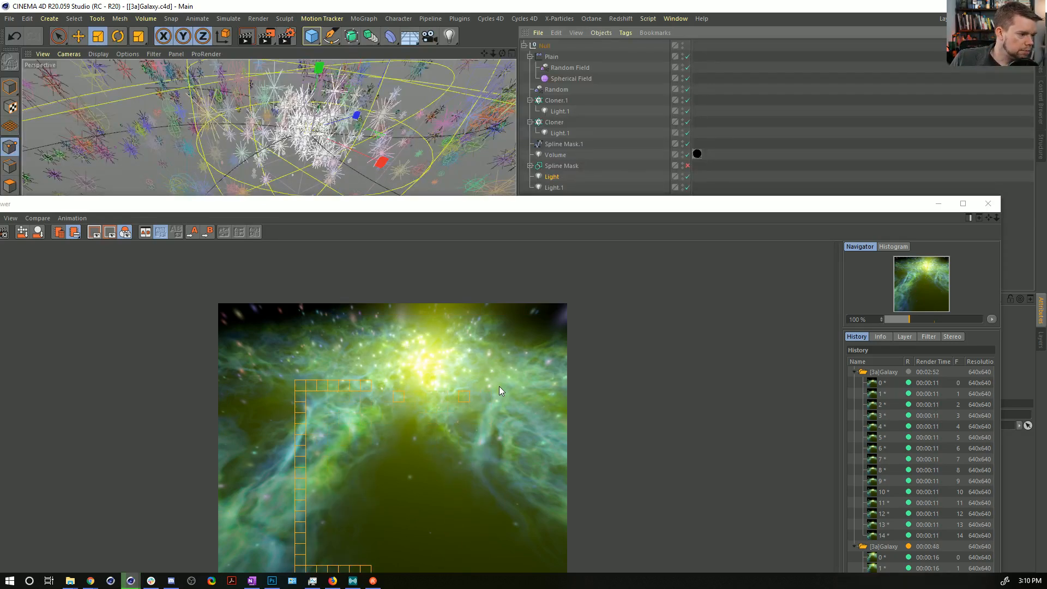
drag(584, 203, 651, 4)
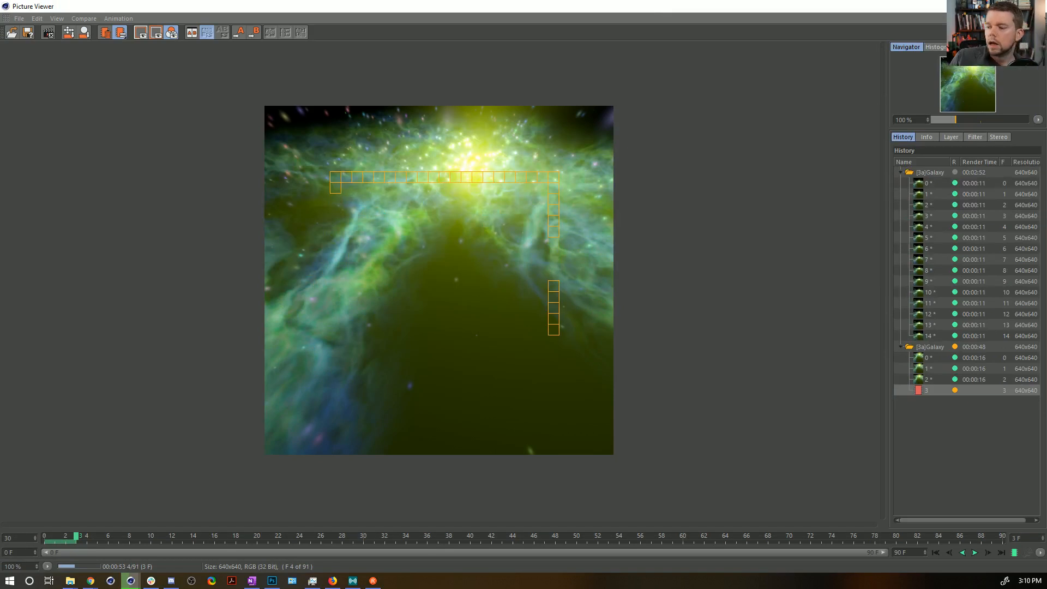
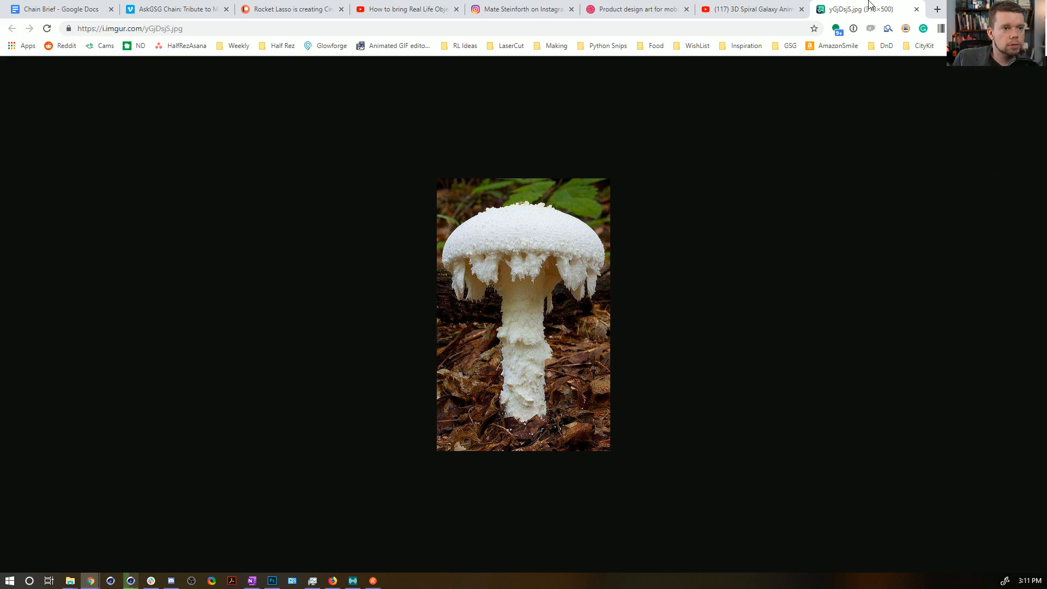
Close the mushroom image and examine the tavo_studio Instagram post of glossy 3D numbers, including its full-size detail photos.
key(ctrl+w)
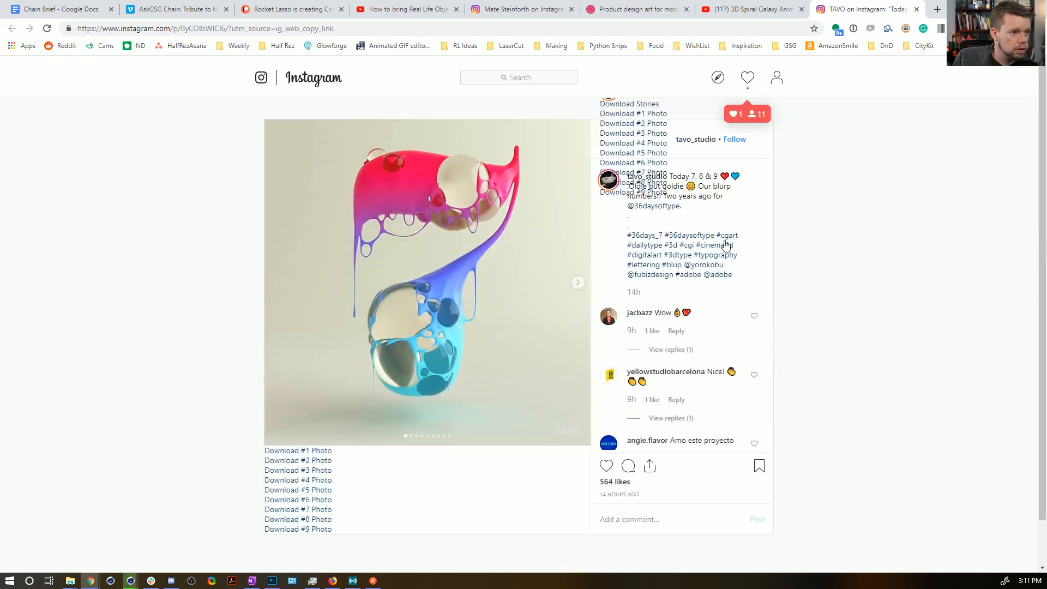
scroll(612, 149, down, 1)
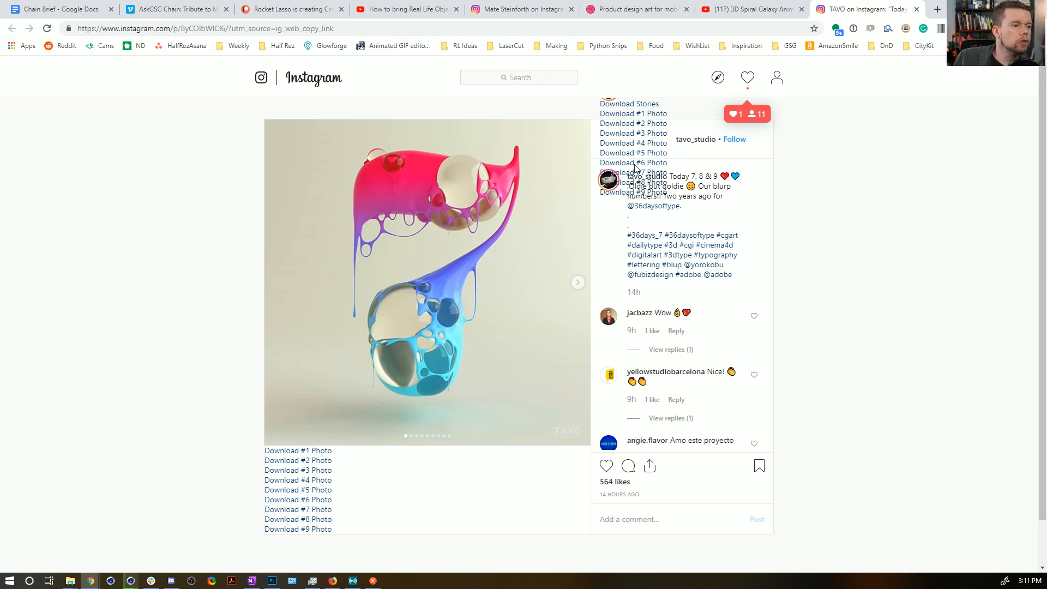
scroll(429, 289, down, 1)
scroll(449, 305, up, 1)
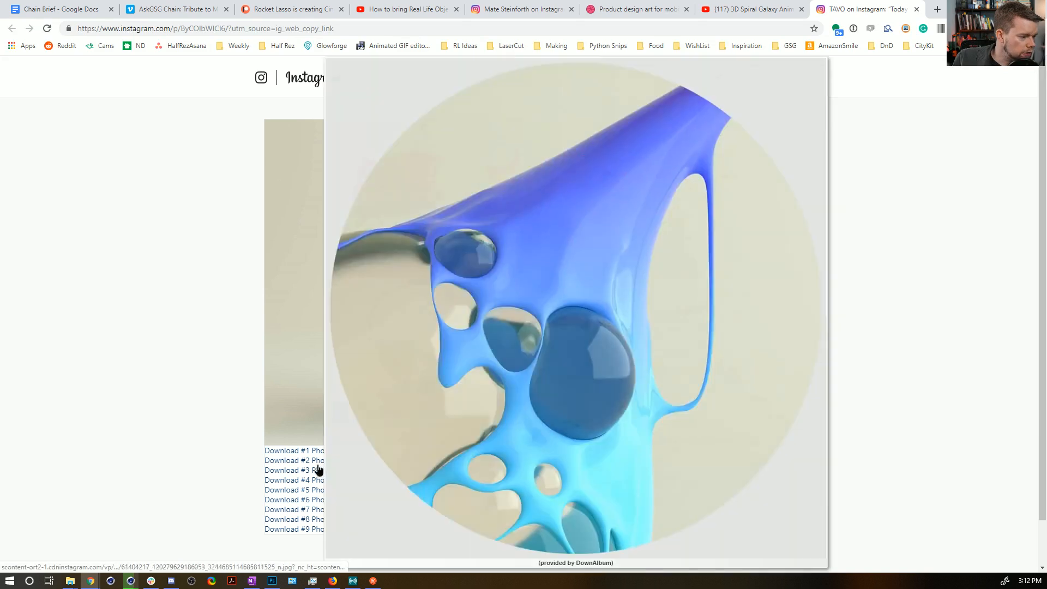
click(318, 471)
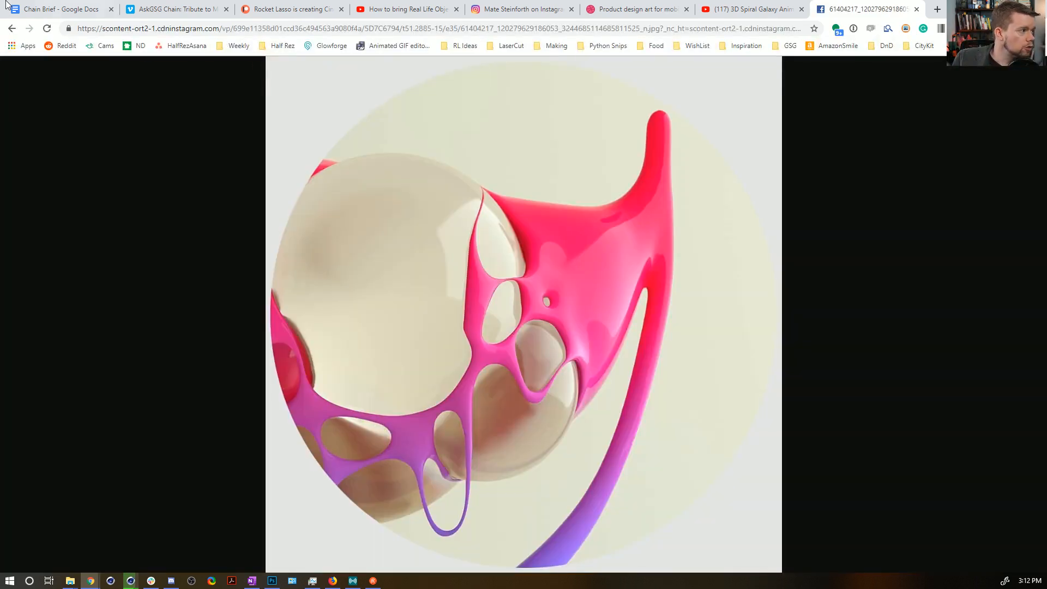
click(11, 30)
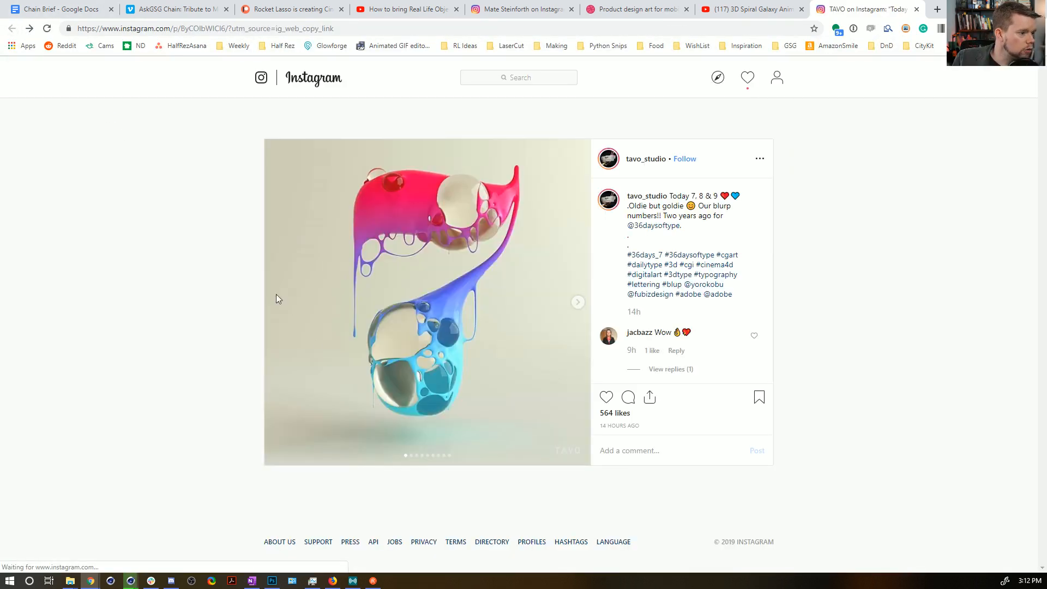
click(322, 528)
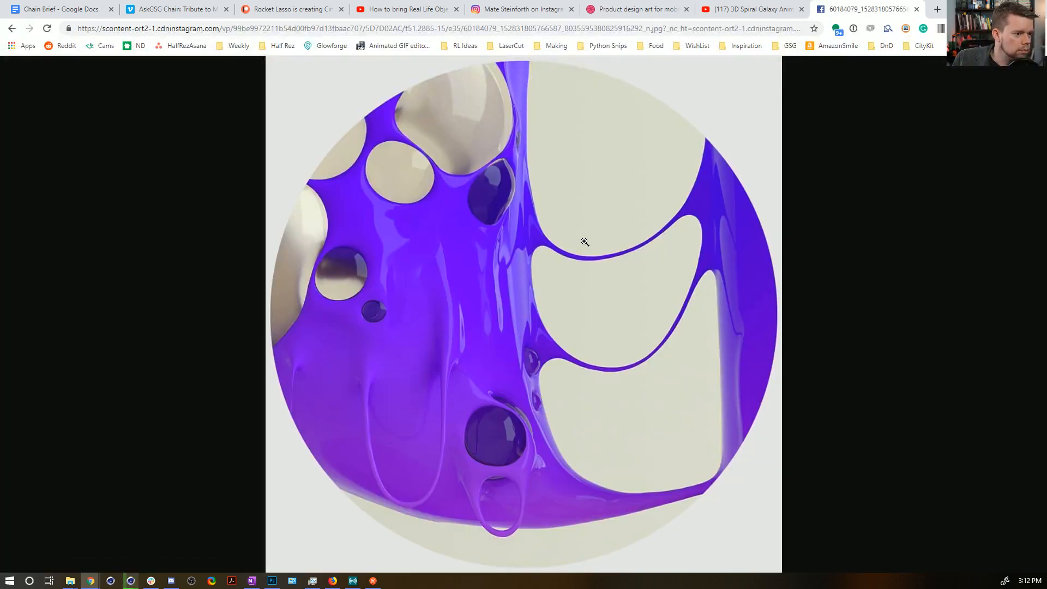
click(12, 28)
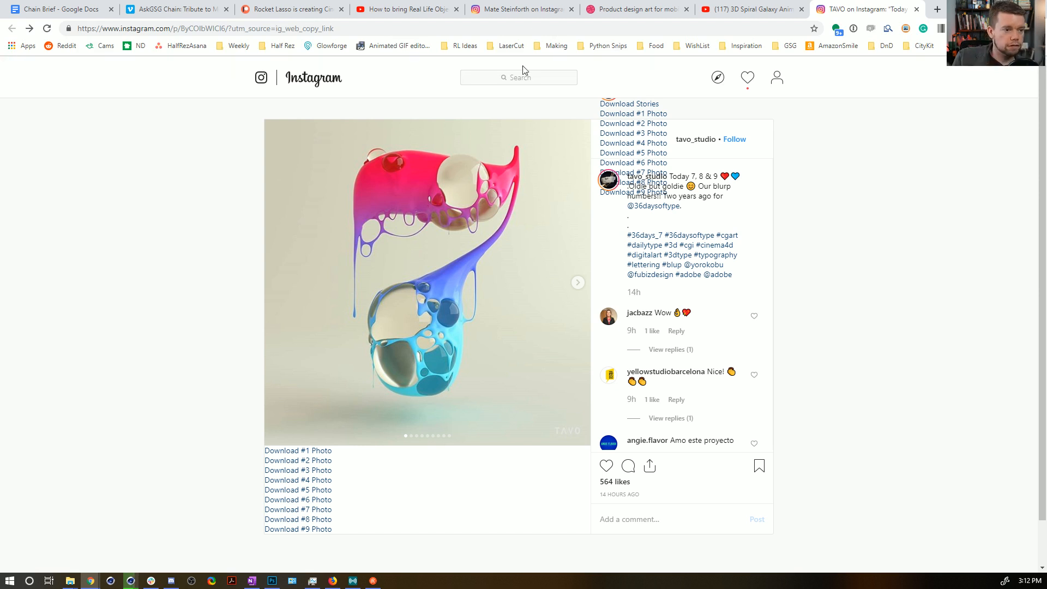
scroll(671, 243, down, 1)
scroll(674, 245, up, 1)
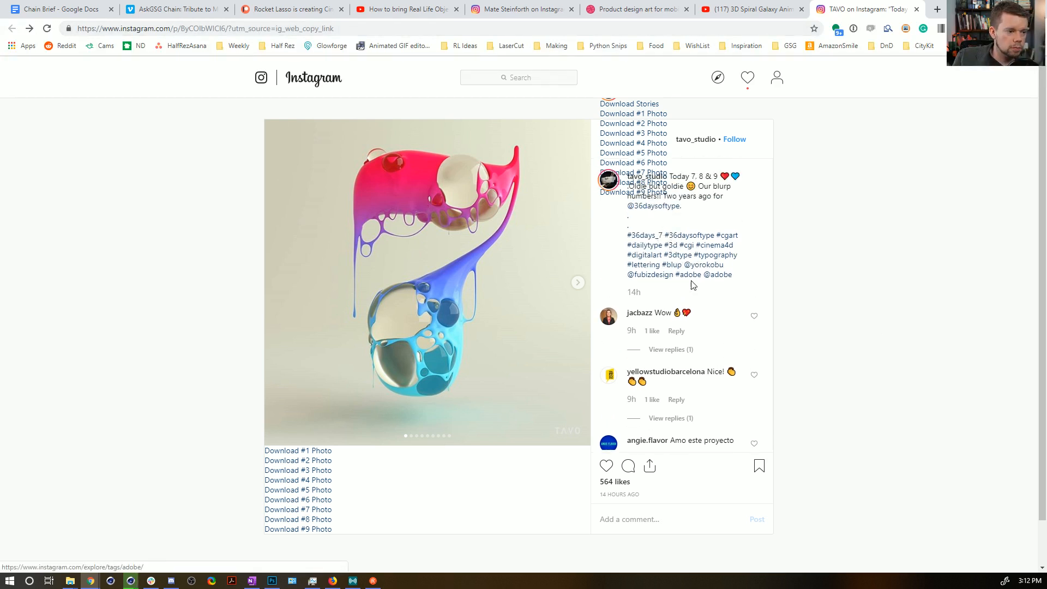
scroll(681, 232, up, 1)
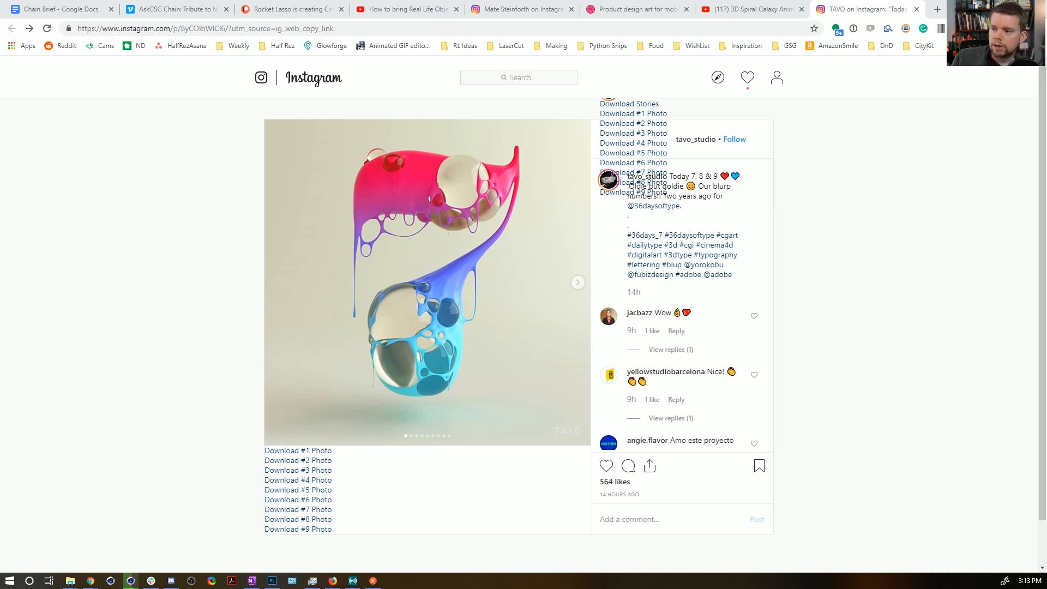
Switch to the Cinema 4D Picture Viewer, stop the galaxy render, and play back and scrub the finished frames.
click(130, 581)
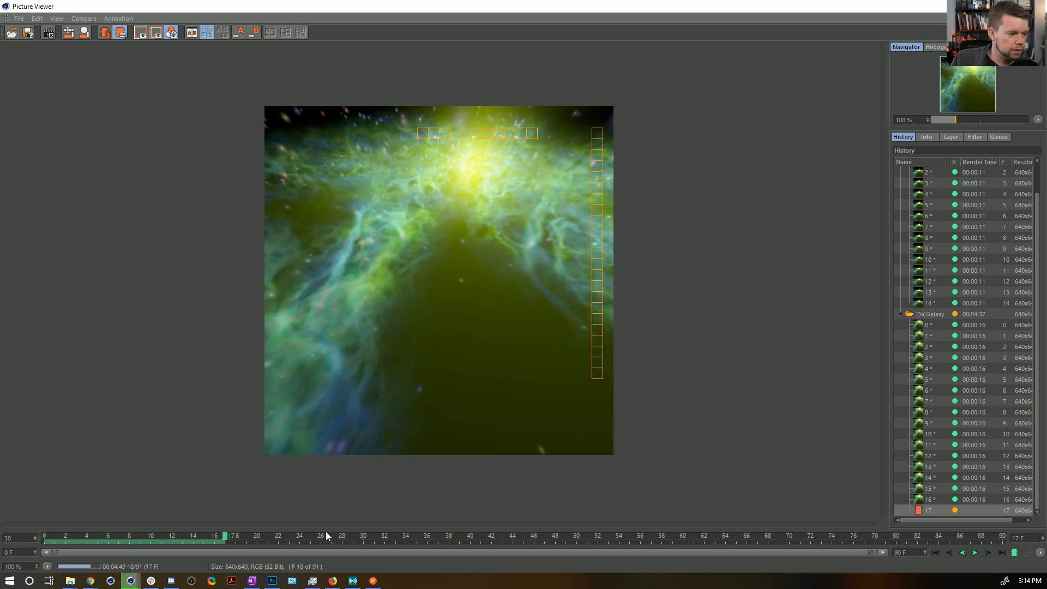
click(936, 553)
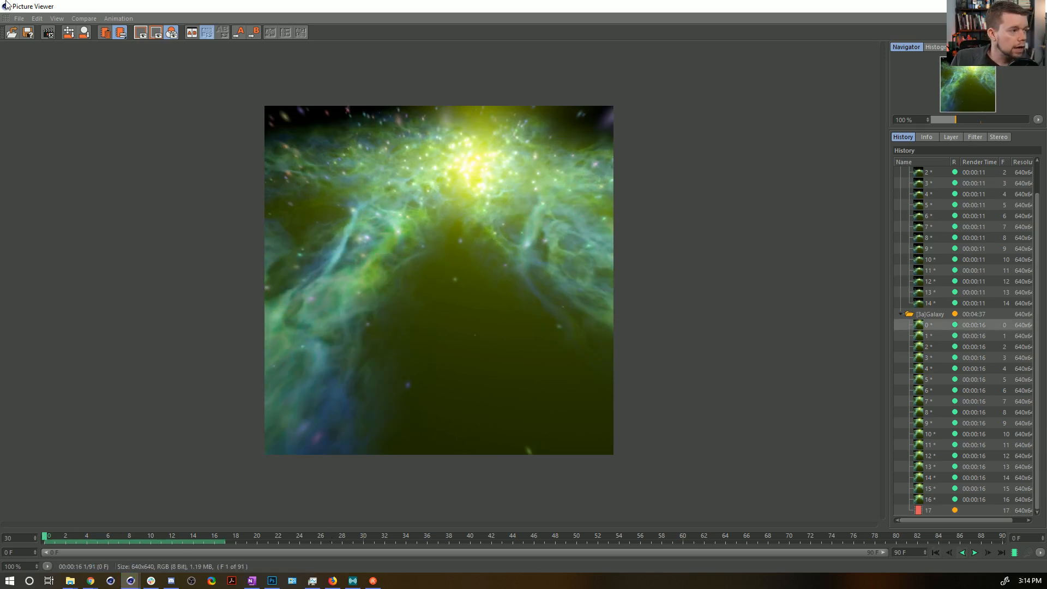
click(49, 33)
click(540, 331)
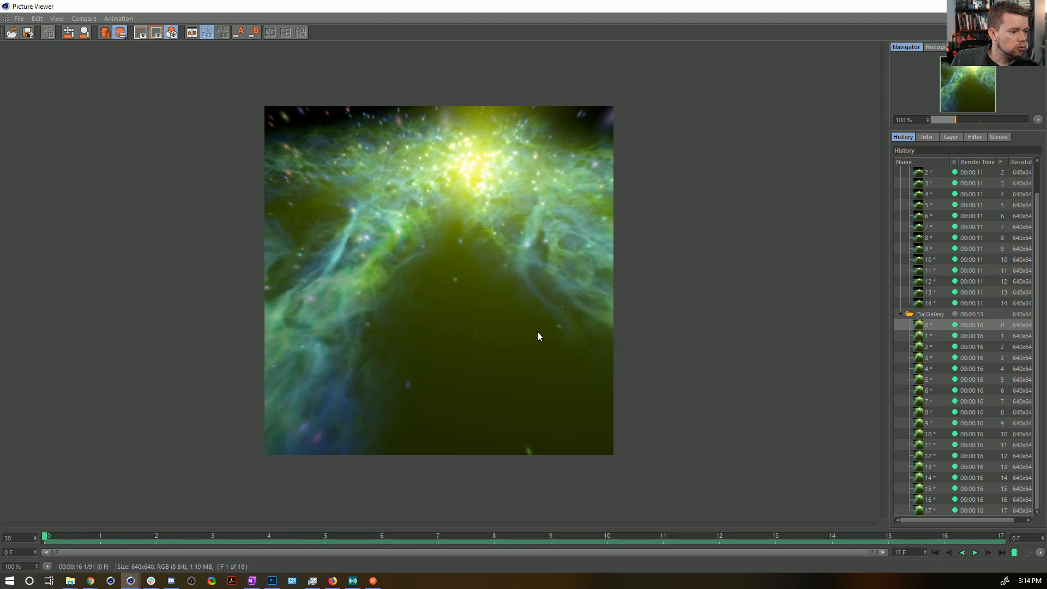
click(974, 553)
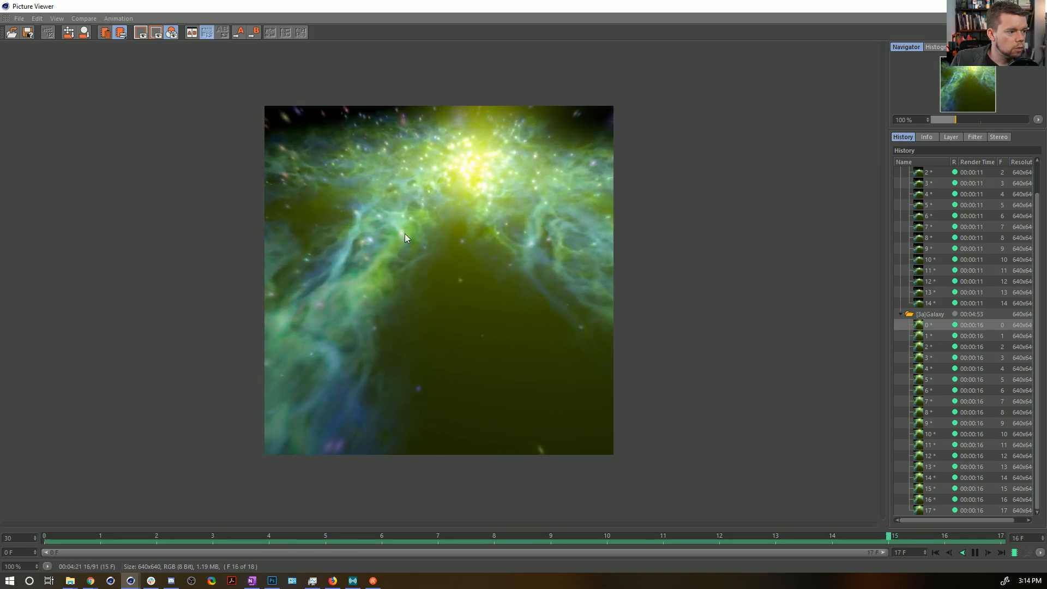
click(976, 552)
drag(721, 537, 70, 473)
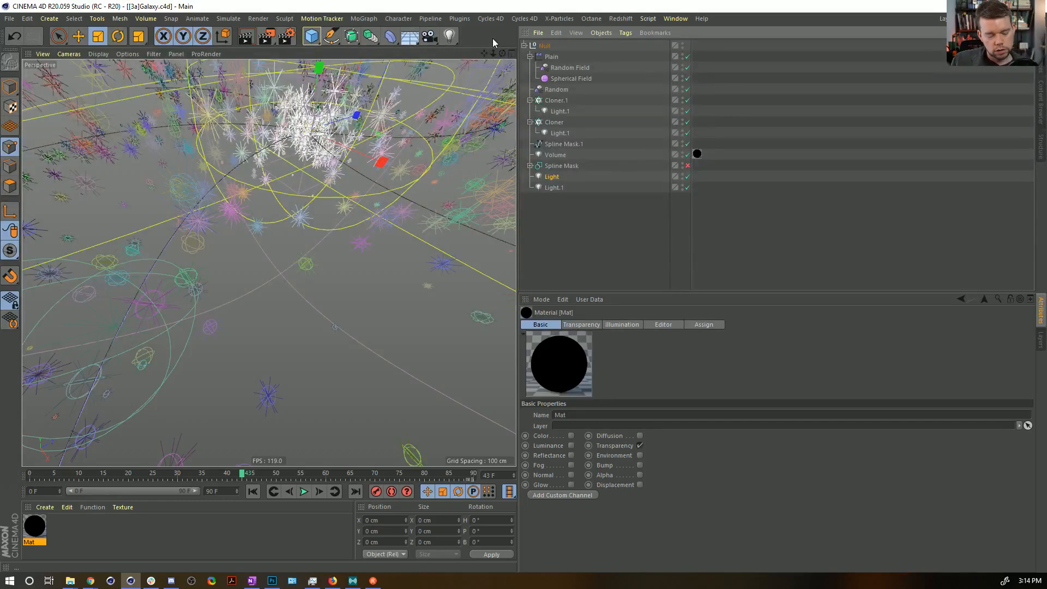
Add a sphere primitive in a new project with a widened viewport.
key(ctrl+n)
drag(517, 95, 834, 146)
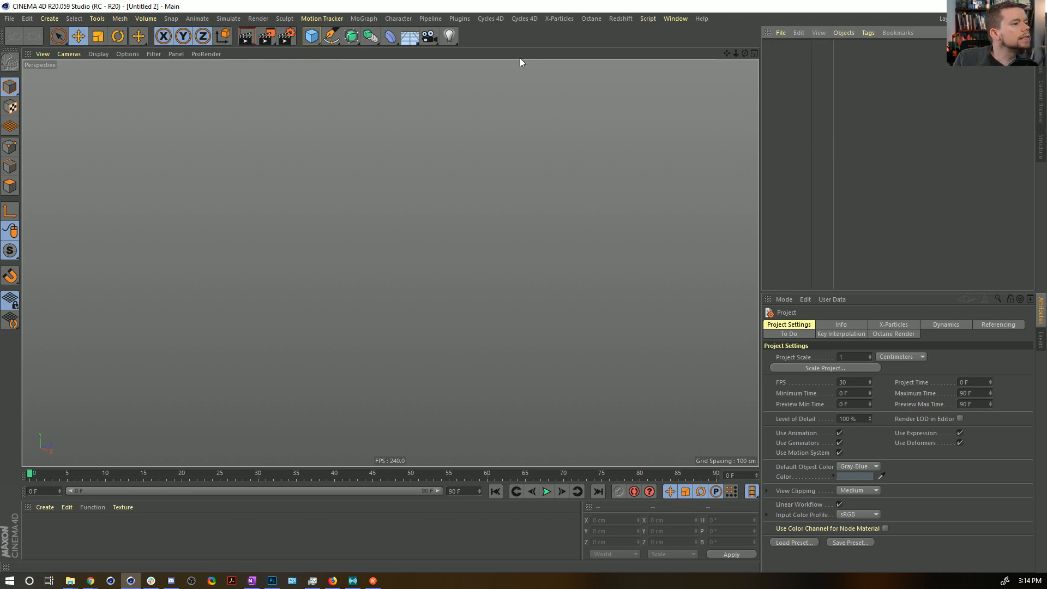
click(311, 36)
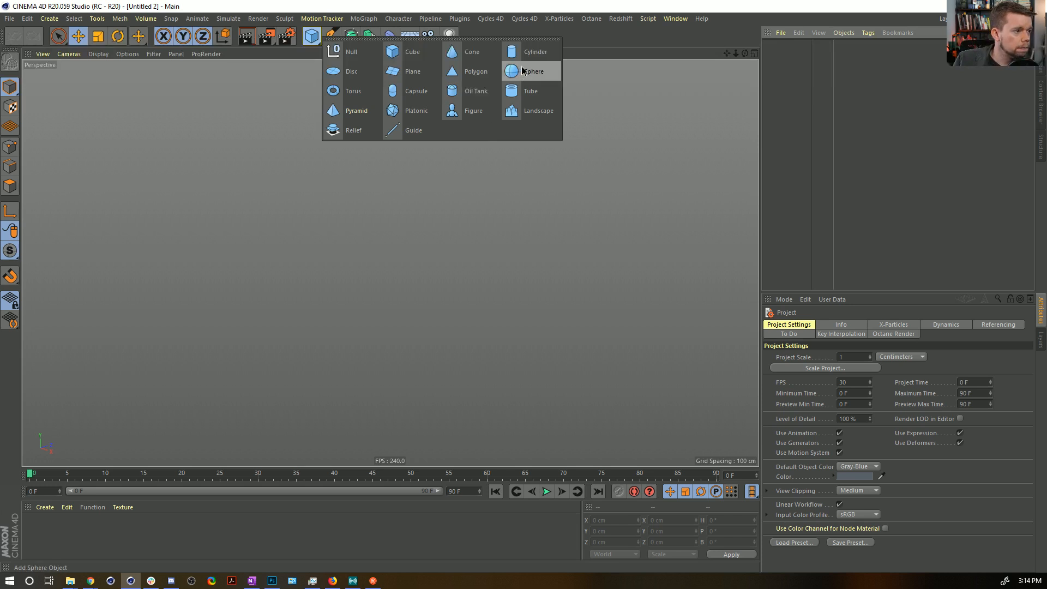
click(522, 71)
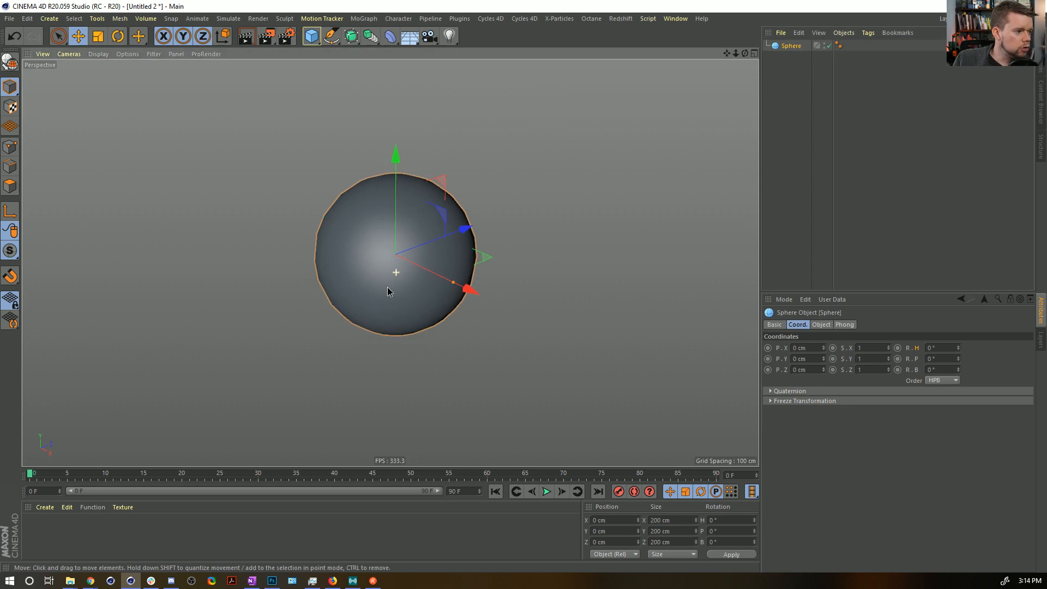
alt+middle_drag(385, 272, 399, 253)
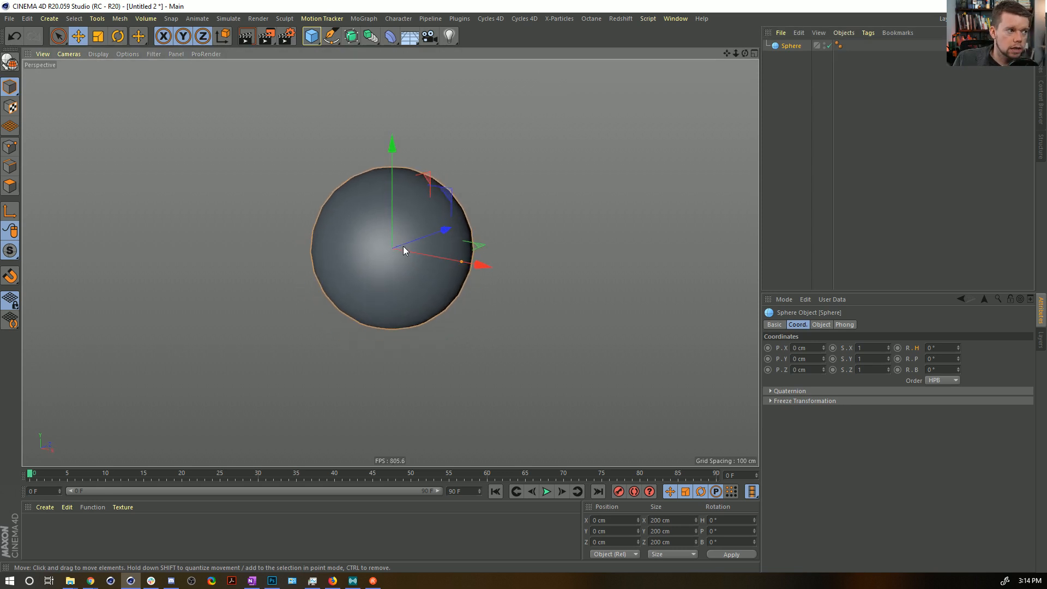
Add a MoGraph Cloner and make the sphere its child.
click(370, 19)
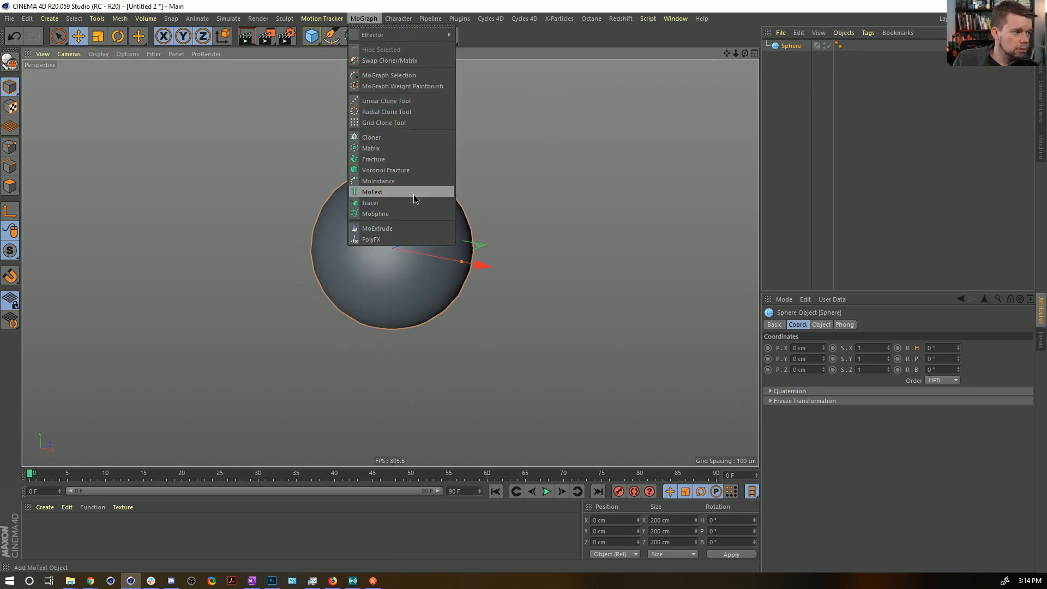
click(372, 138)
drag(790, 56, 790, 52)
click(790, 48)
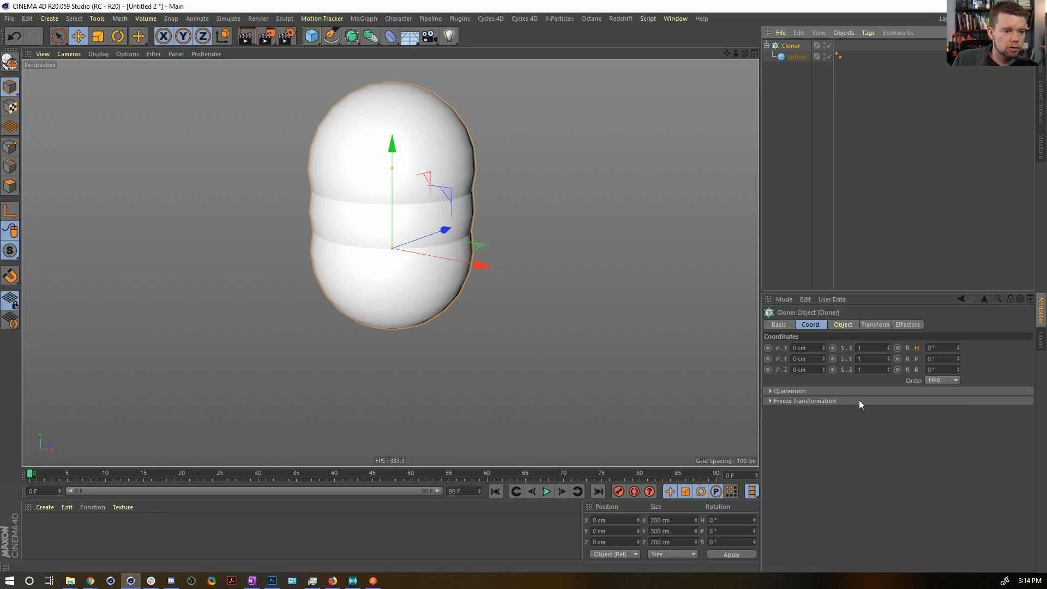
Set the linear Cloner's per-step Y position to 0 cm and its clone count to 25.
click(843, 324)
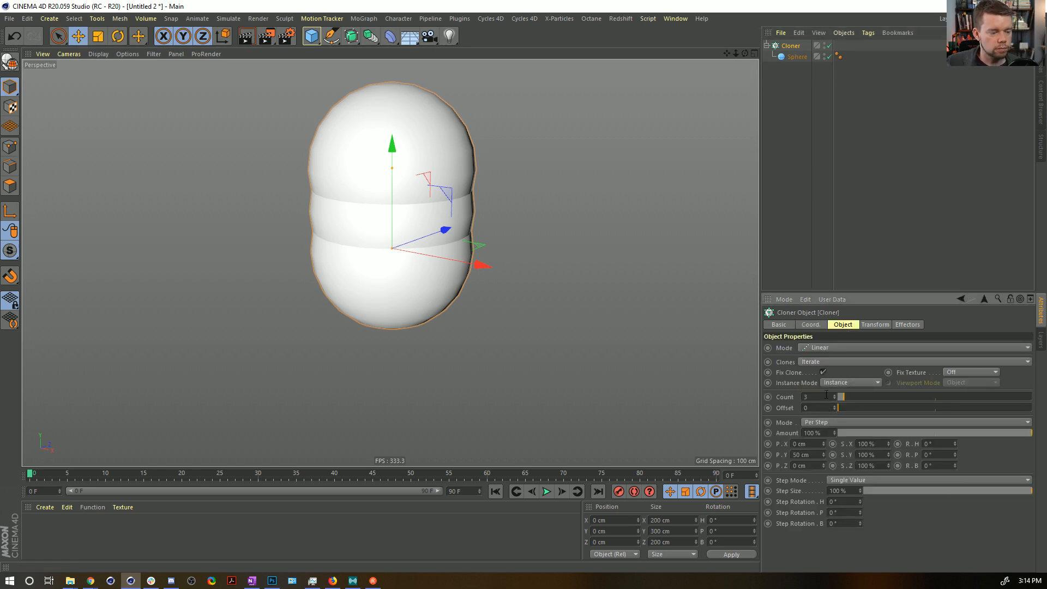
click(804, 454)
text(0)
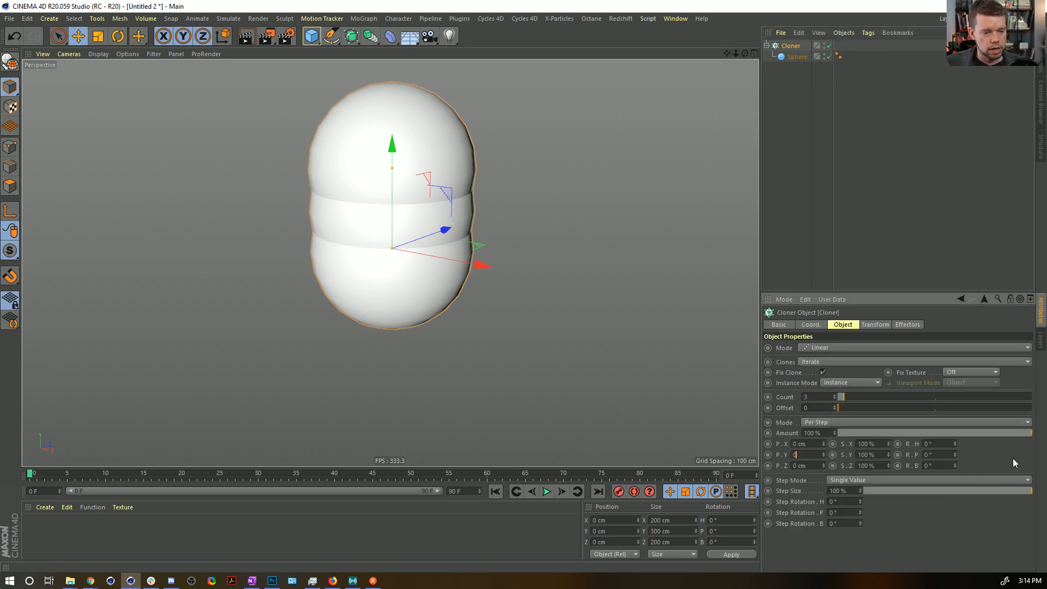
key(Return)
drag(843, 397, 783, 385)
text(25)
key(Return)
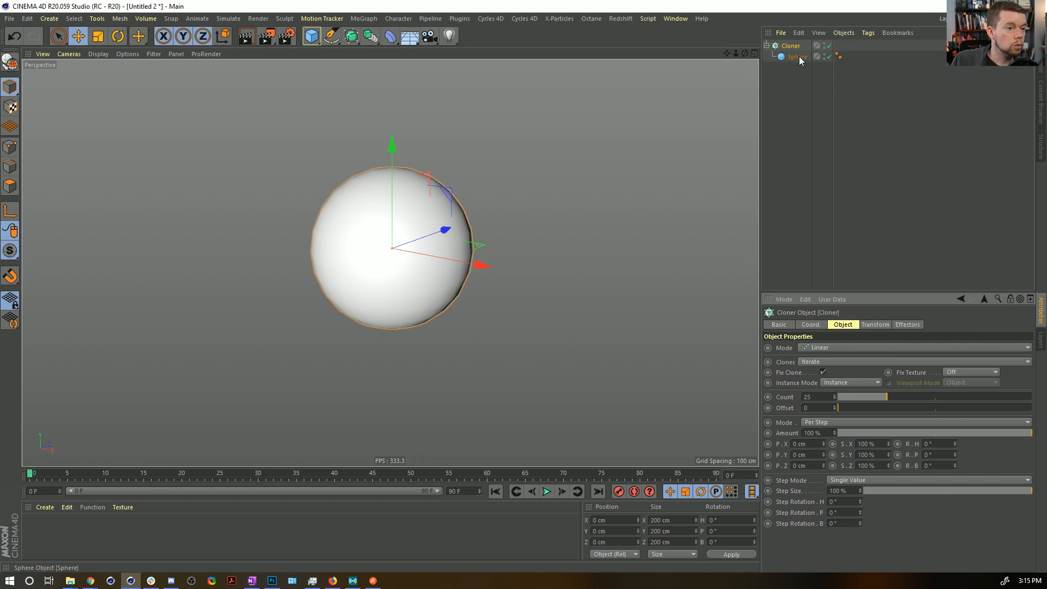
Add a Random effector to the Cloner with uniform, absolute scale variation of -0.75.
click(364, 19)
mouse_move(414, 35)
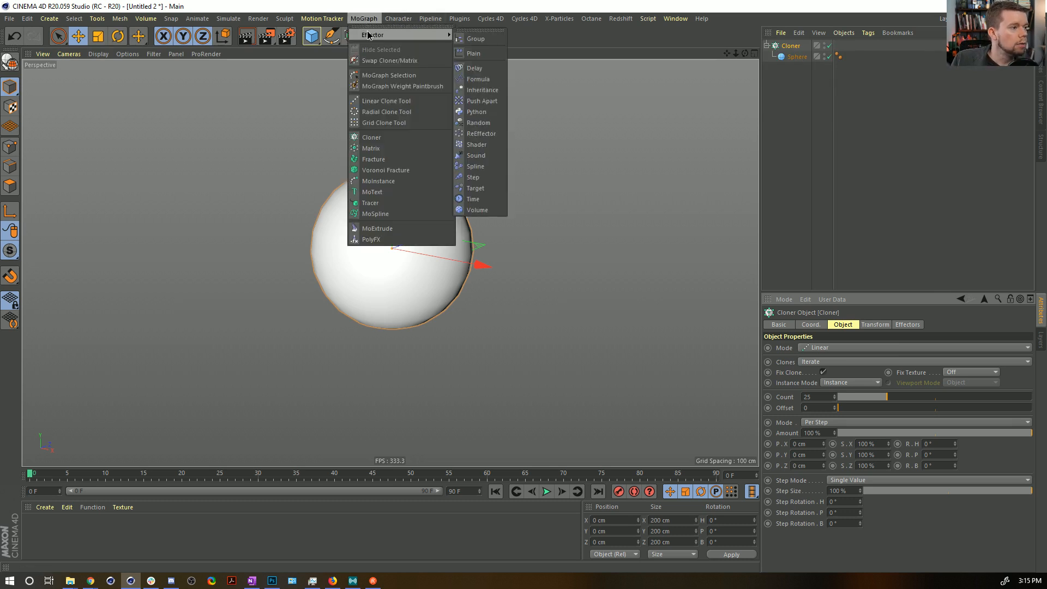
click(479, 122)
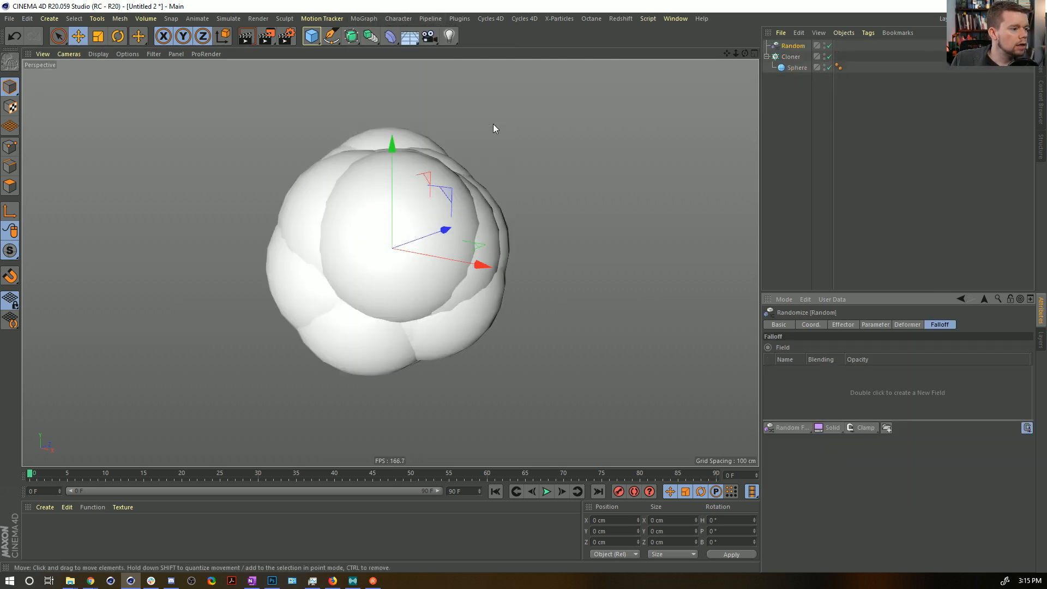
click(846, 325)
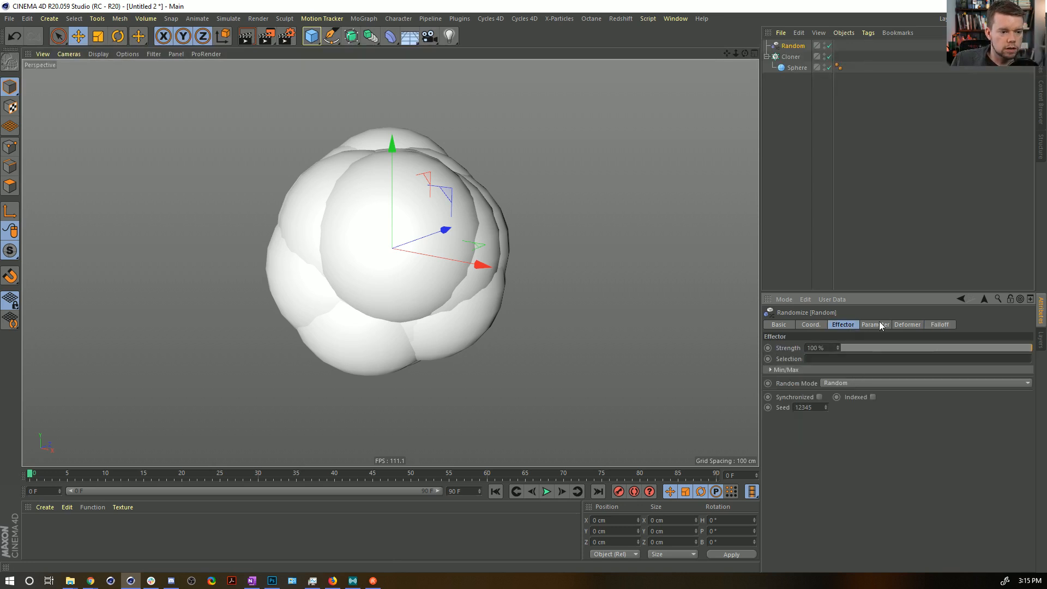
click(880, 325)
click(876, 368)
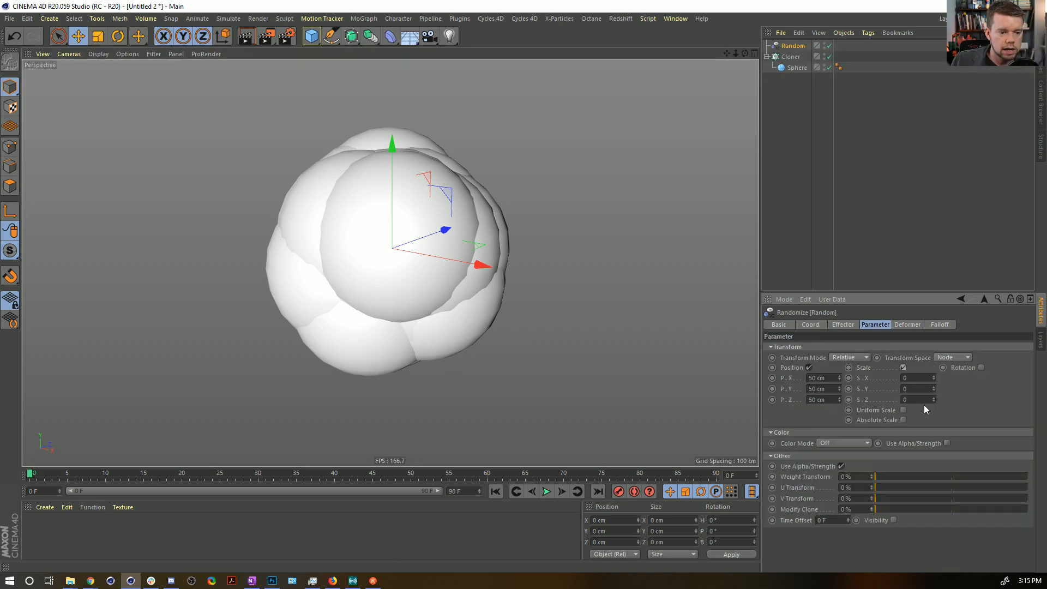
click(903, 410)
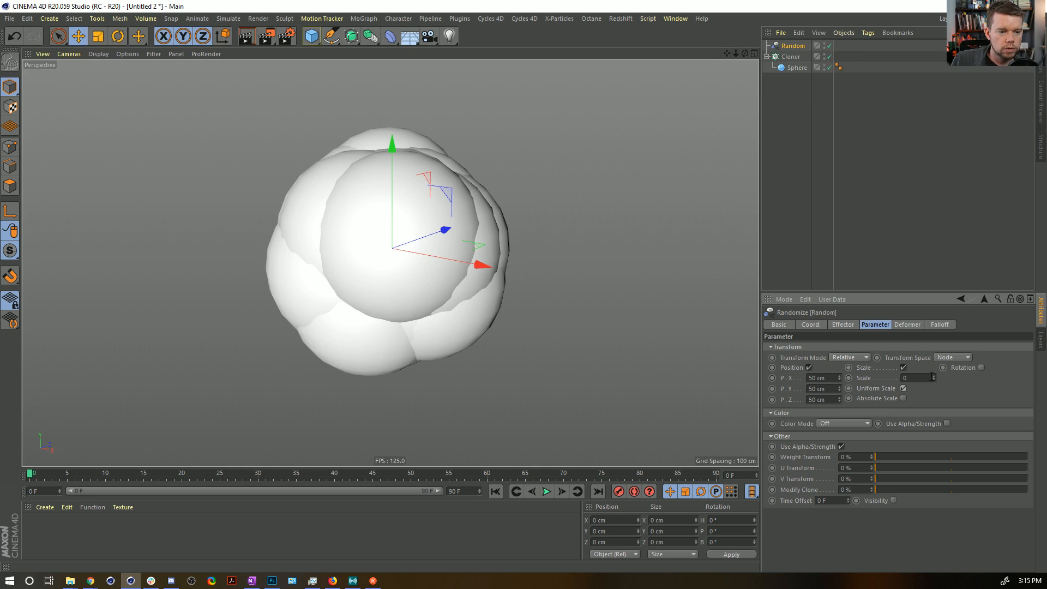
drag(925, 376, 744, 348)
text(-0.)
text(75)
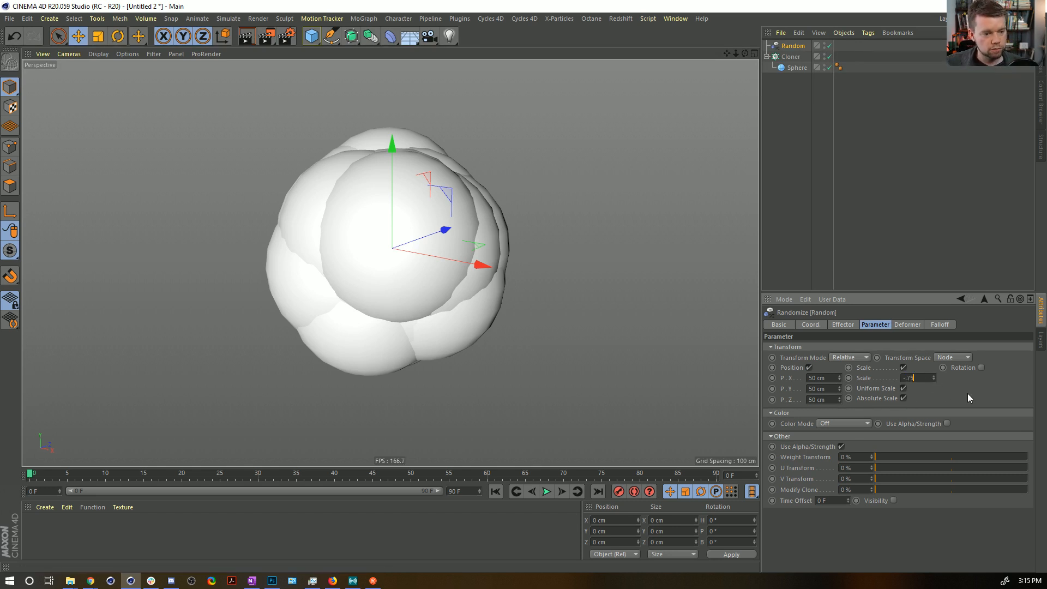
key(Return)
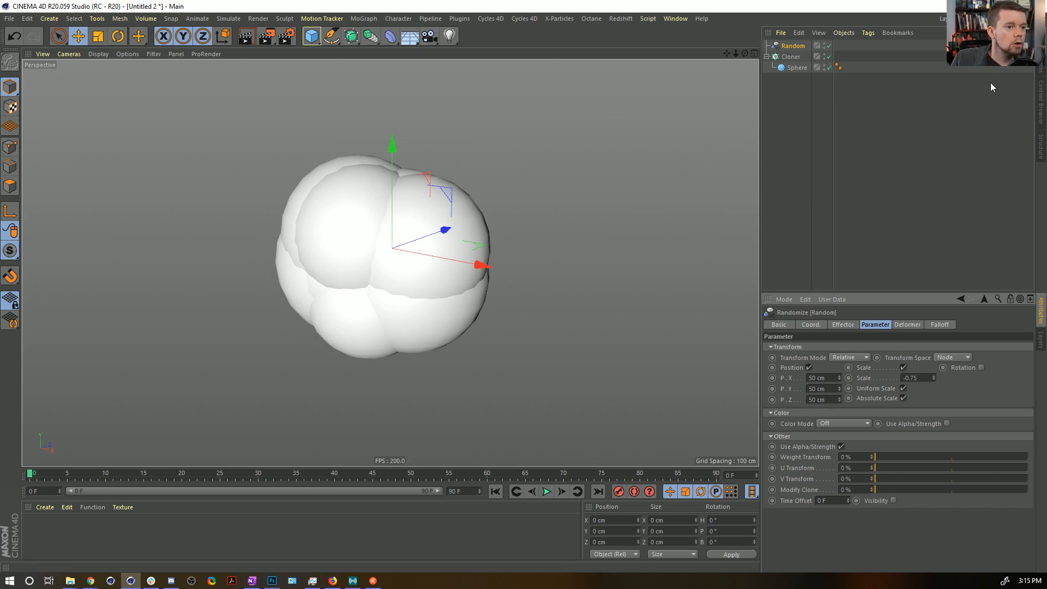
Add a Rigid Body simulation tag to the sphere inside the Cloner.
right_click(806, 67)
mouse_move(854, 179)
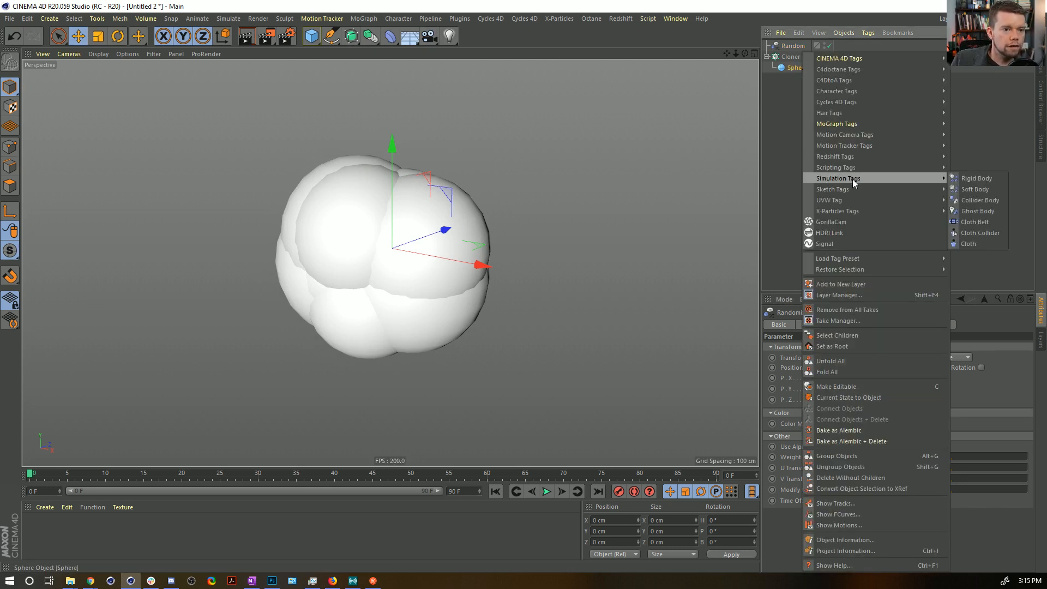
click(986, 187)
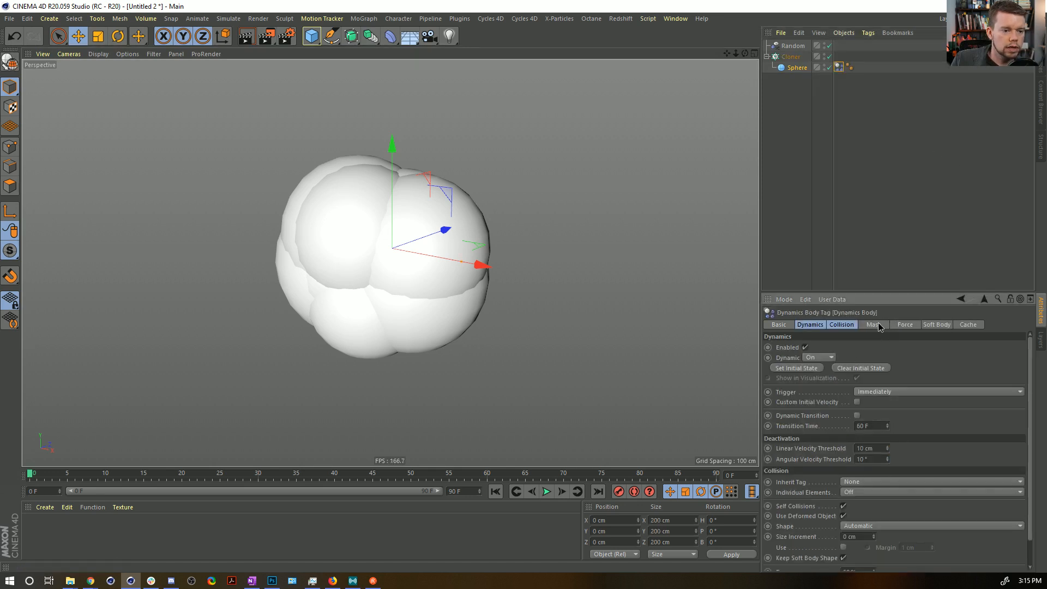
Set the sphere's dynamics Follow Position to 99 and both Linear and Angular Damping to 99%, and play the simulation.
click(904, 325)
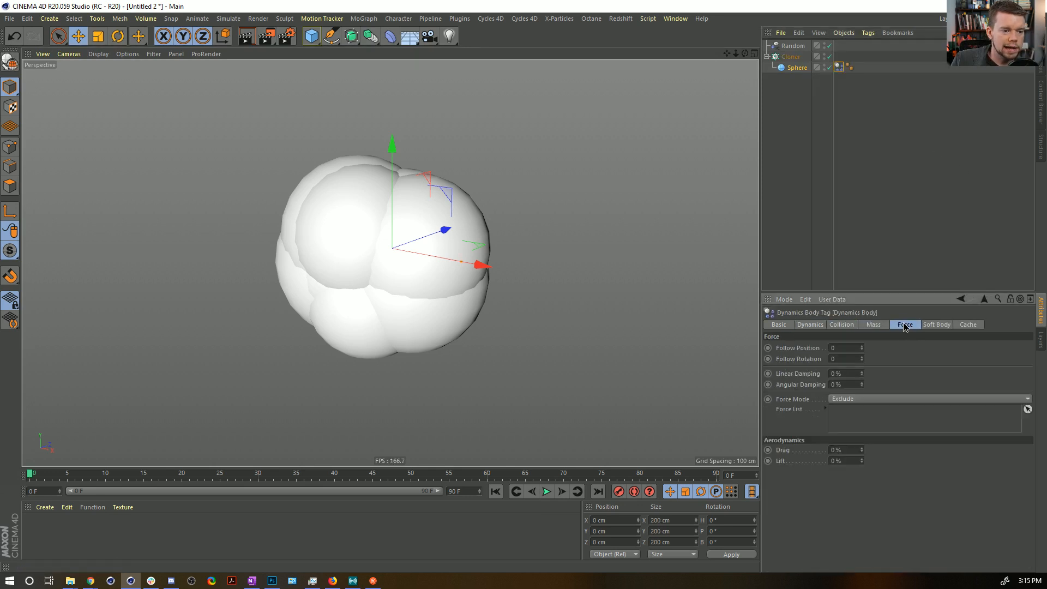
double_click(838, 357)
text(99)
key(Tab)
key(Tab)
text(99)
key(Tab)
text(99)
key(Tab)
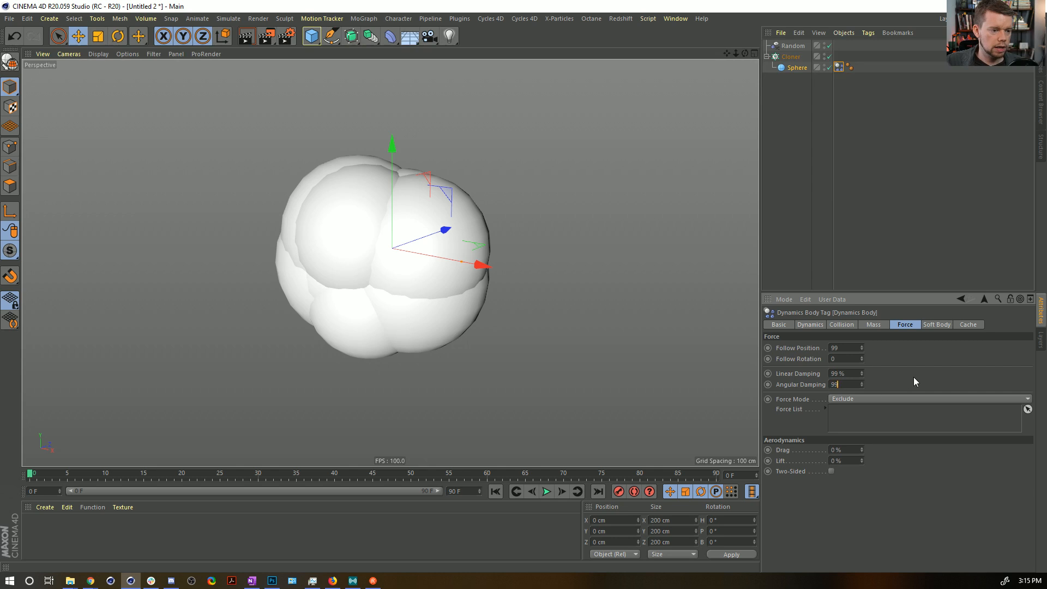
click(547, 492)
click(547, 492)
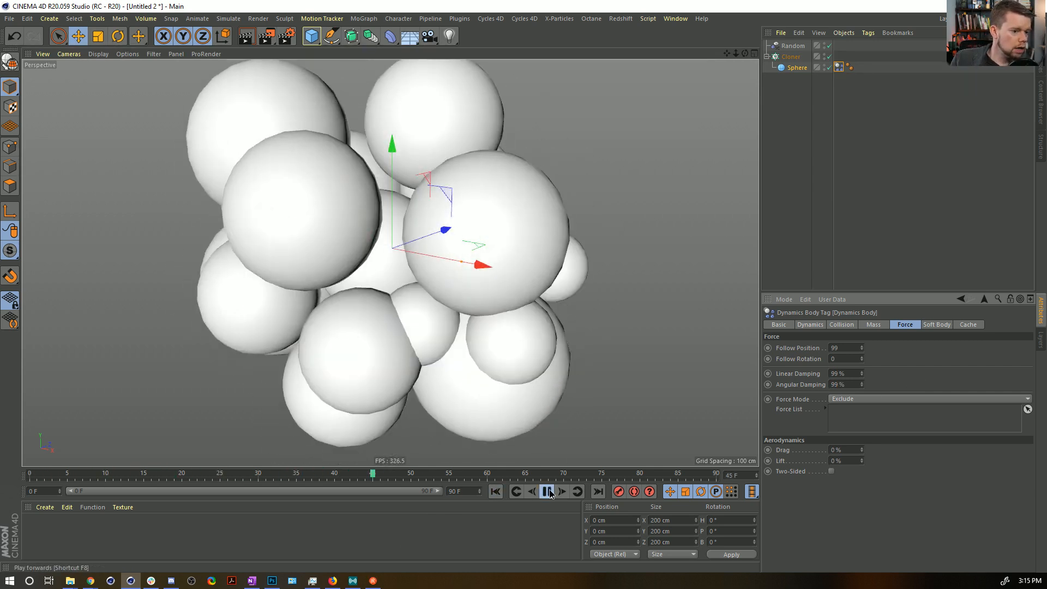
Set the sphere's dynamics Follow Position to 15 and replay the simulation from the start.
text(15)
key(Return)
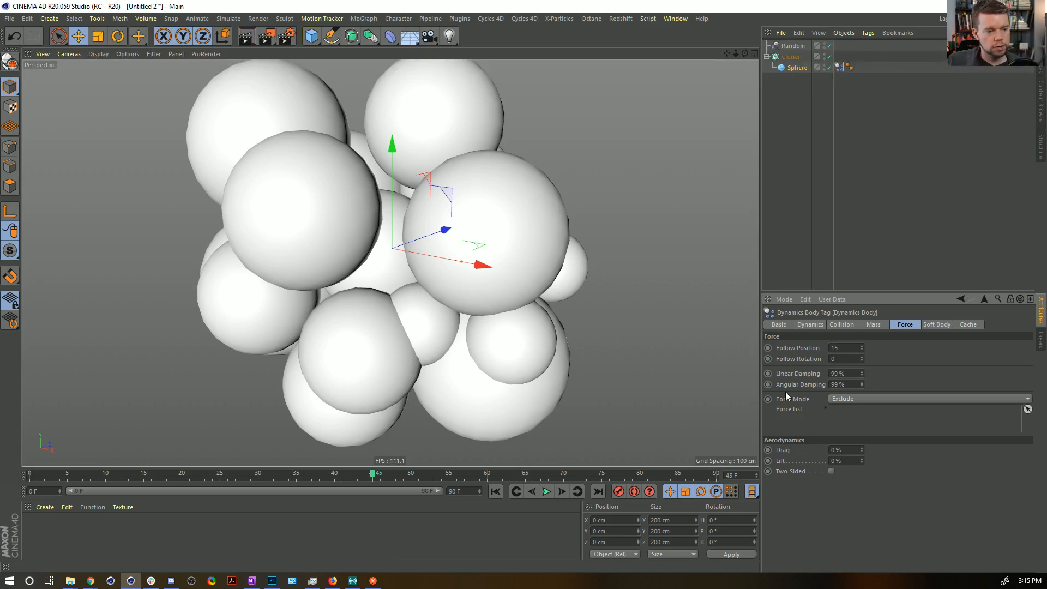
click(495, 492)
click(547, 492)
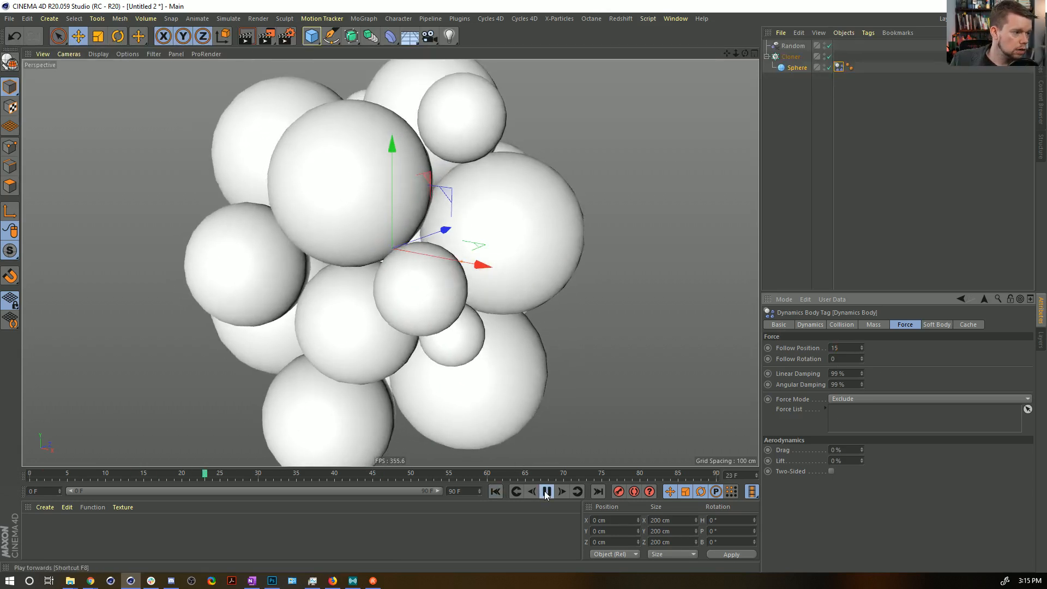
click(547, 491)
Duplicate the Cloner with its sphere and set the copied sphere's radius to 25 cm.
ctrl+drag(791, 56, 801, 92)
click(797, 89)
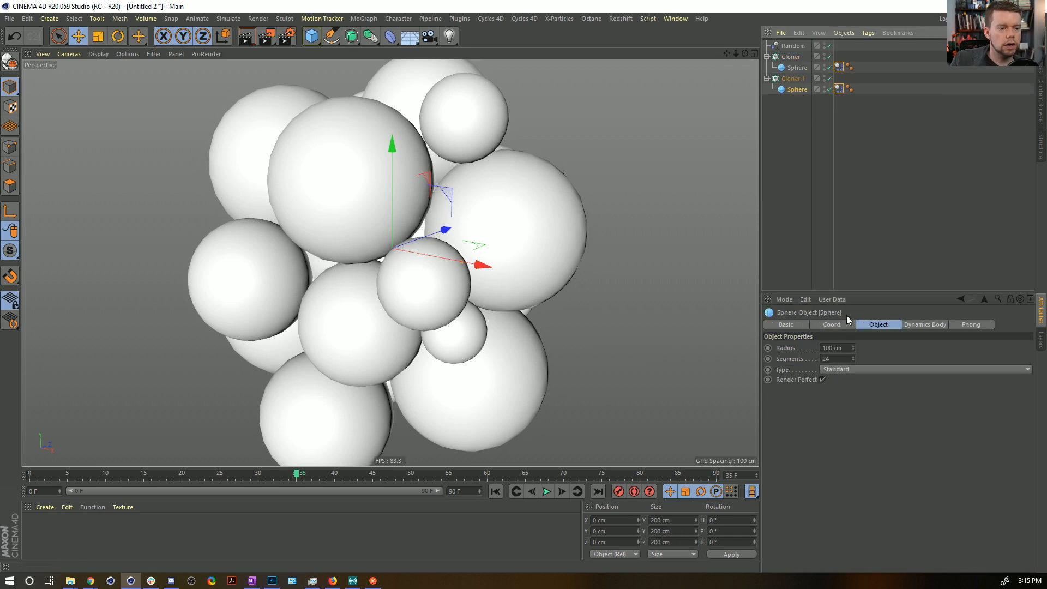
click(846, 355)
double_click(845, 349)
text(25)
click(941, 369)
click(897, 344)
Try lowering the second Cloner's Random effector strength to 25% and replay the simulation.
click(793, 78)
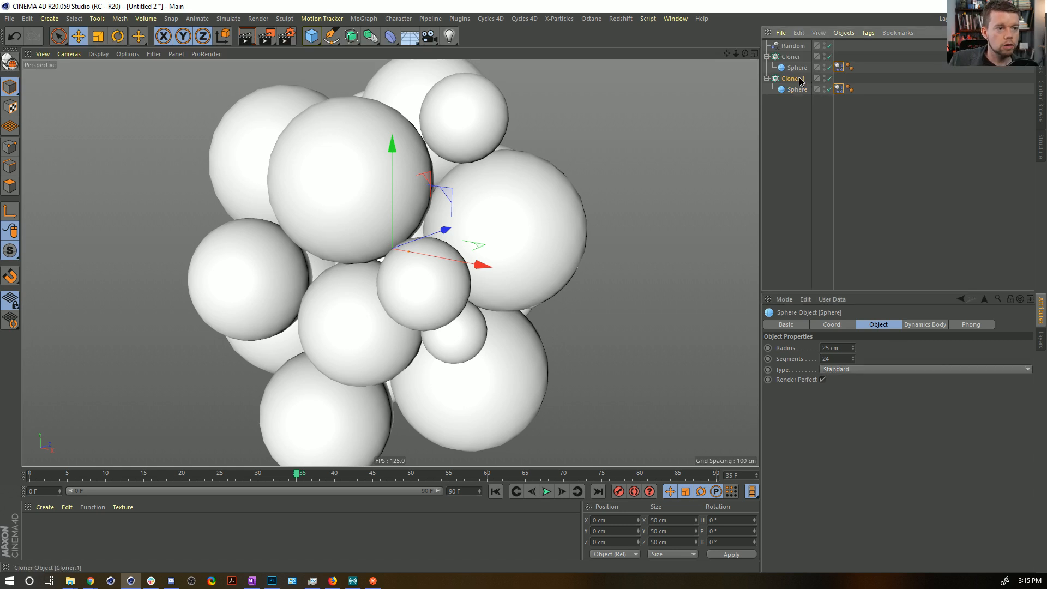
click(907, 324)
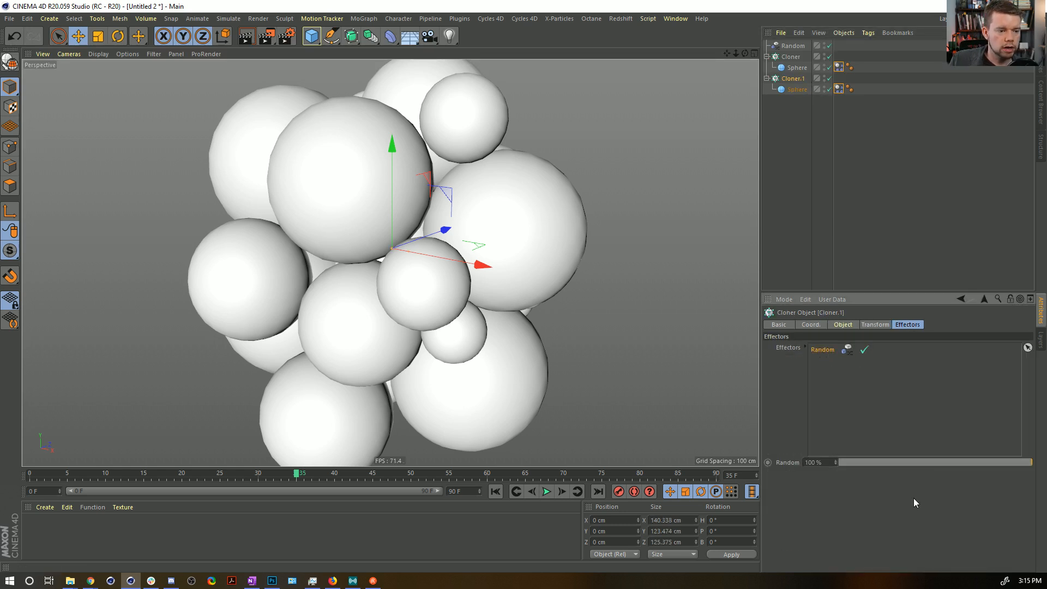
drag(968, 462, 887, 462)
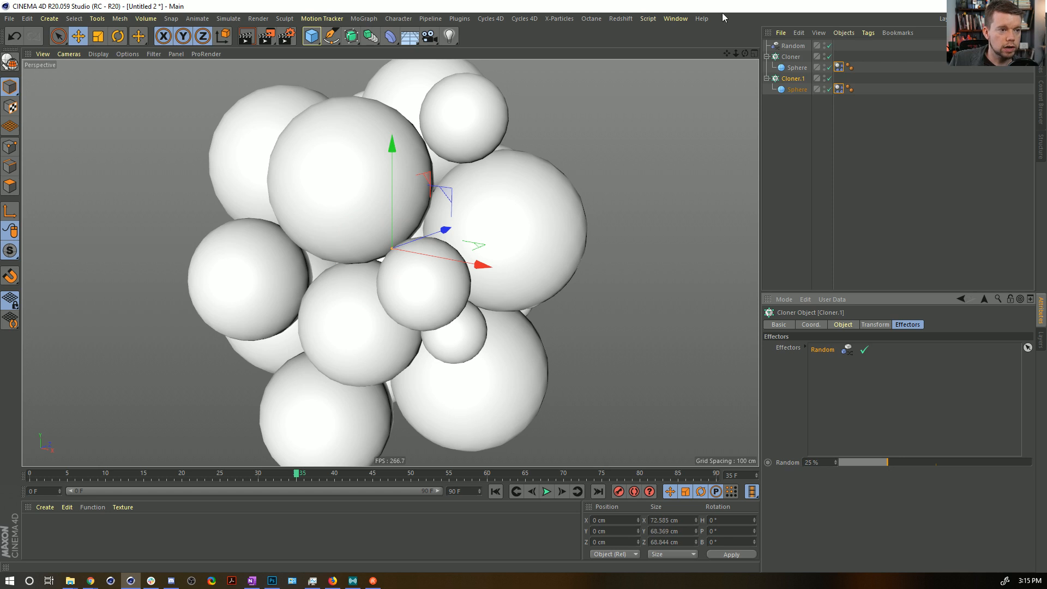
click(495, 492)
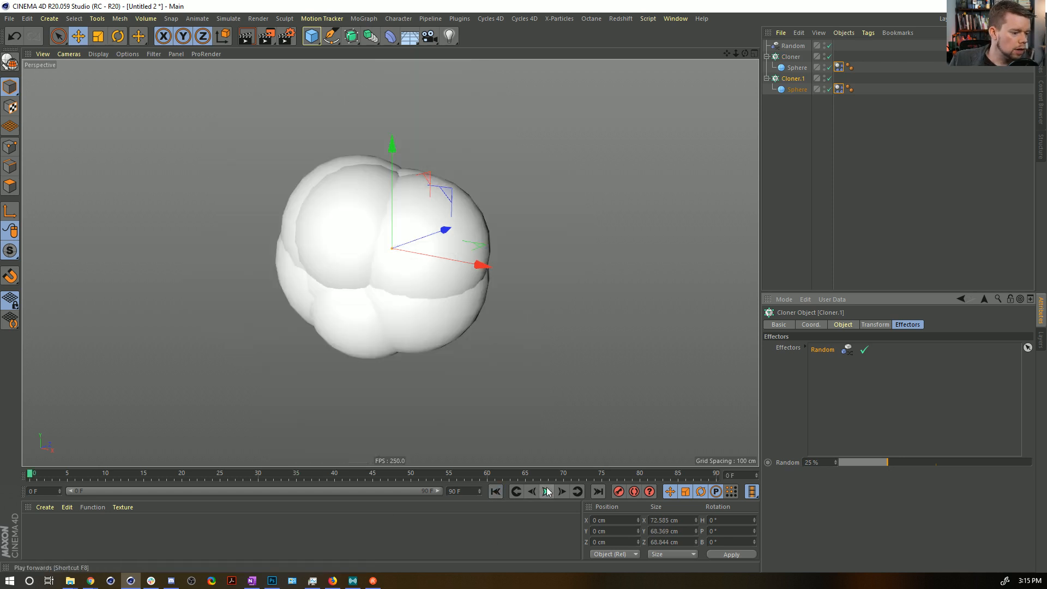
click(546, 491)
click(547, 491)
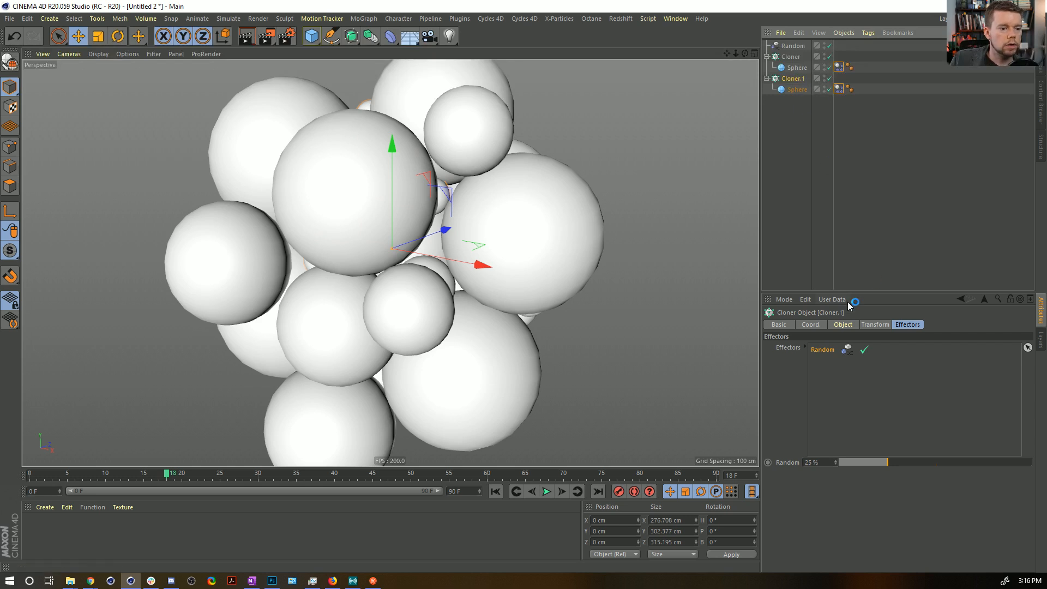
Try a clone count of 100 on the second Cloner and replay the simulation.
click(843, 325)
drag(861, 398, 1032, 397)
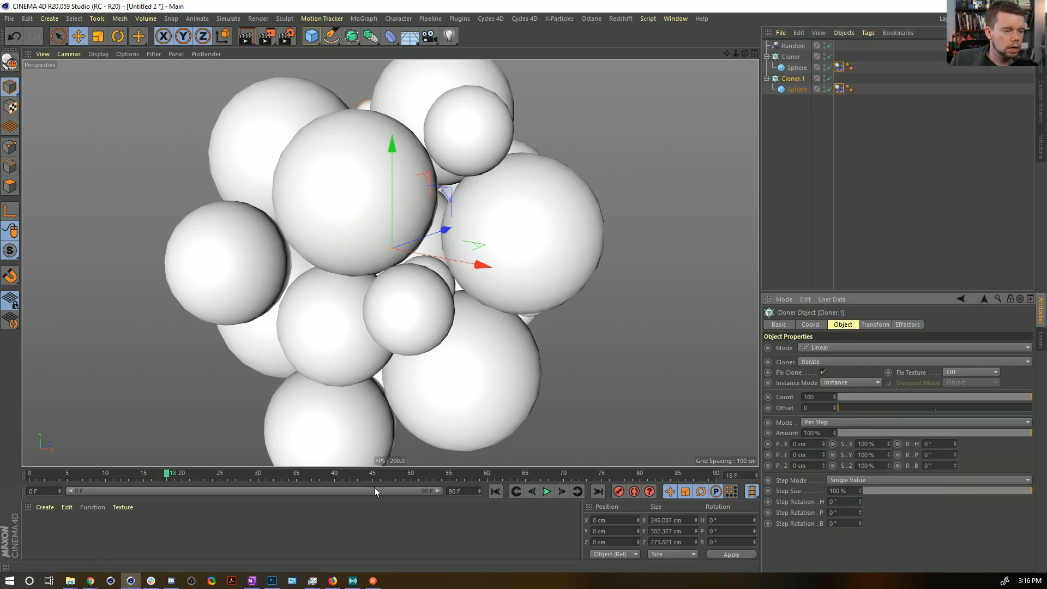
click(501, 491)
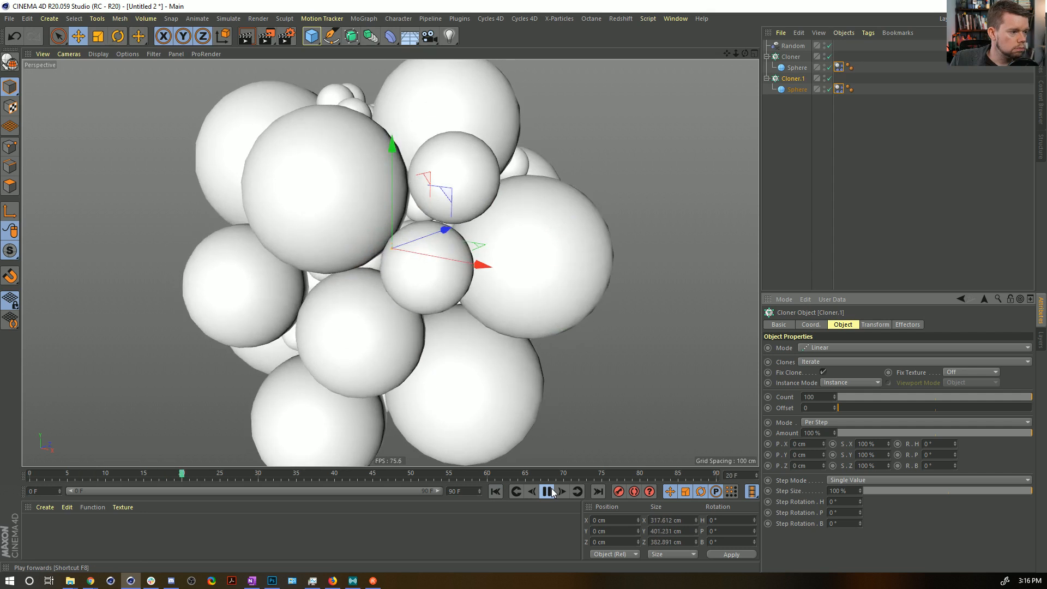
click(546, 492)
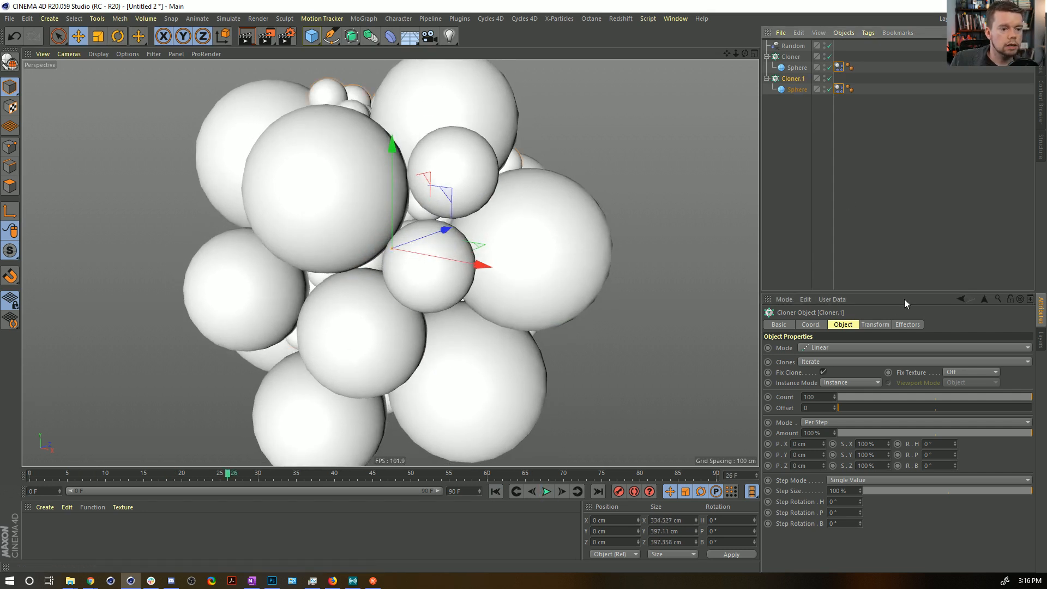
Set the second Cloner's Random effector strength to 100% and replay the simulation.
click(874, 324)
click(842, 325)
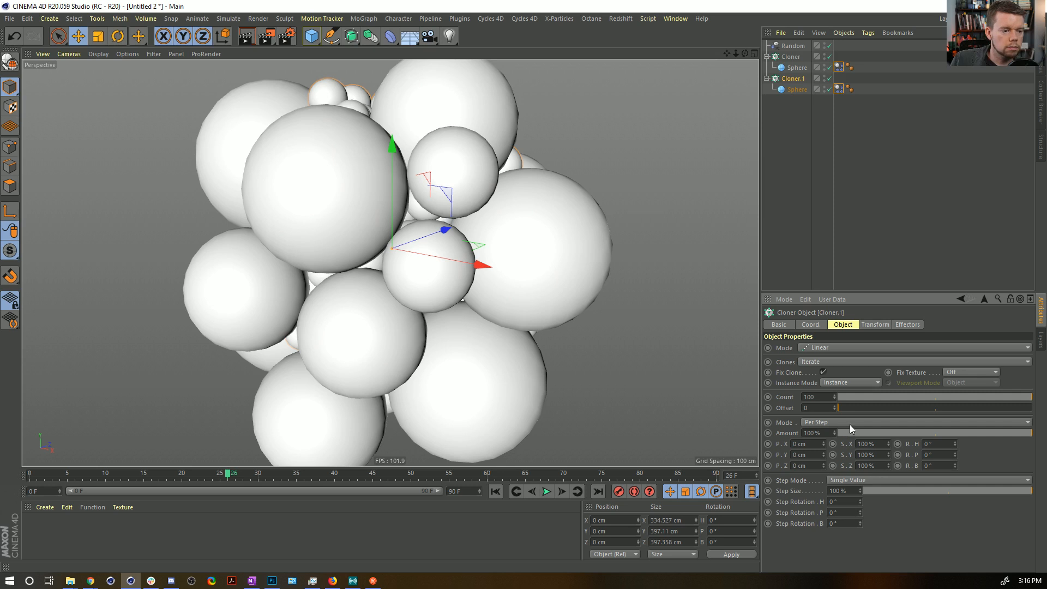
click(906, 325)
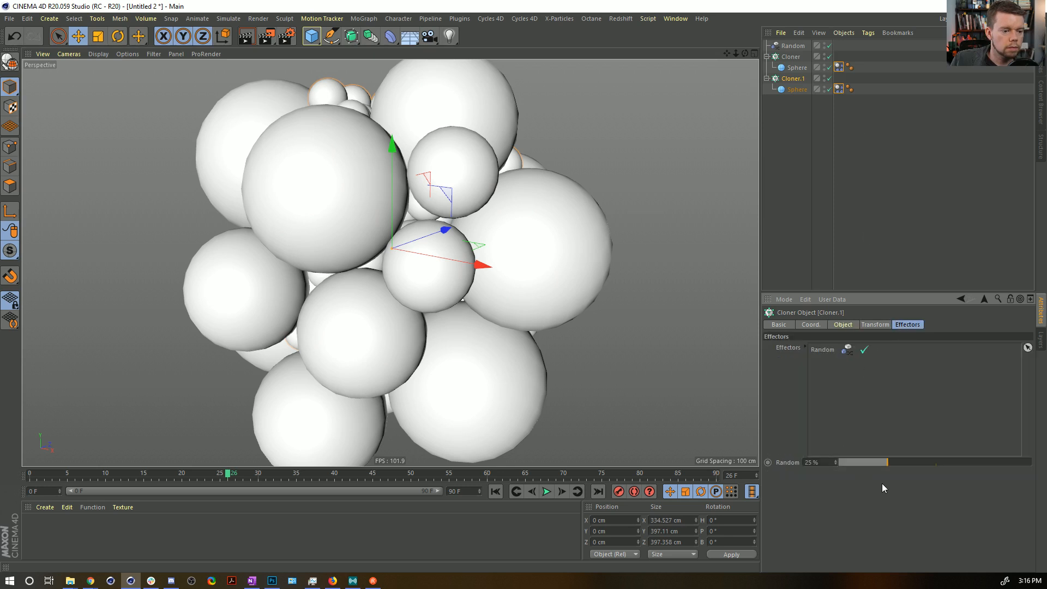
drag(887, 461, 1006, 462)
click(496, 491)
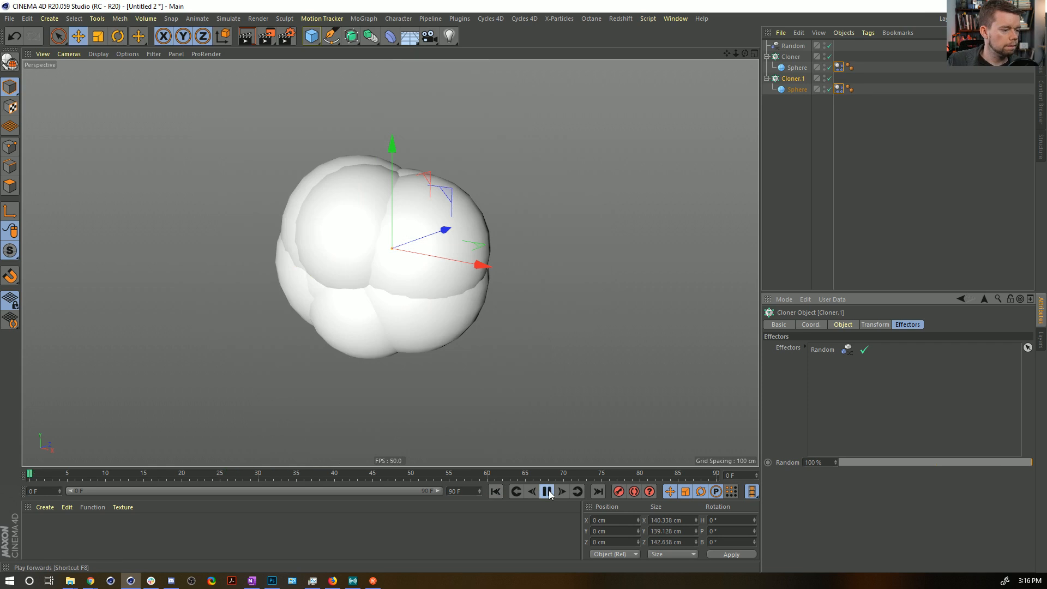
click(546, 491)
Set the radius of the second Cloner's sphere to 55 cm and run the simulation.
mouse_move(443, 264)
alt+mouse_down()
mouse_move(495, 230)
mouse_move(511, 281)
mouse_move(353, 198)
mouse_move(453, 247)
alt+mouse_up()
click(800, 90)
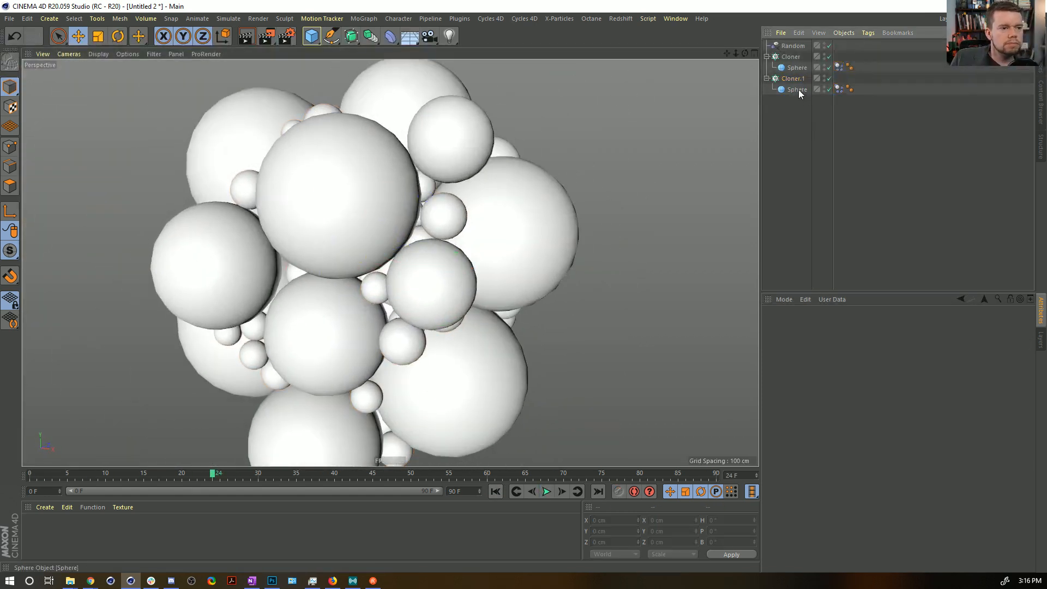
click(847, 347)
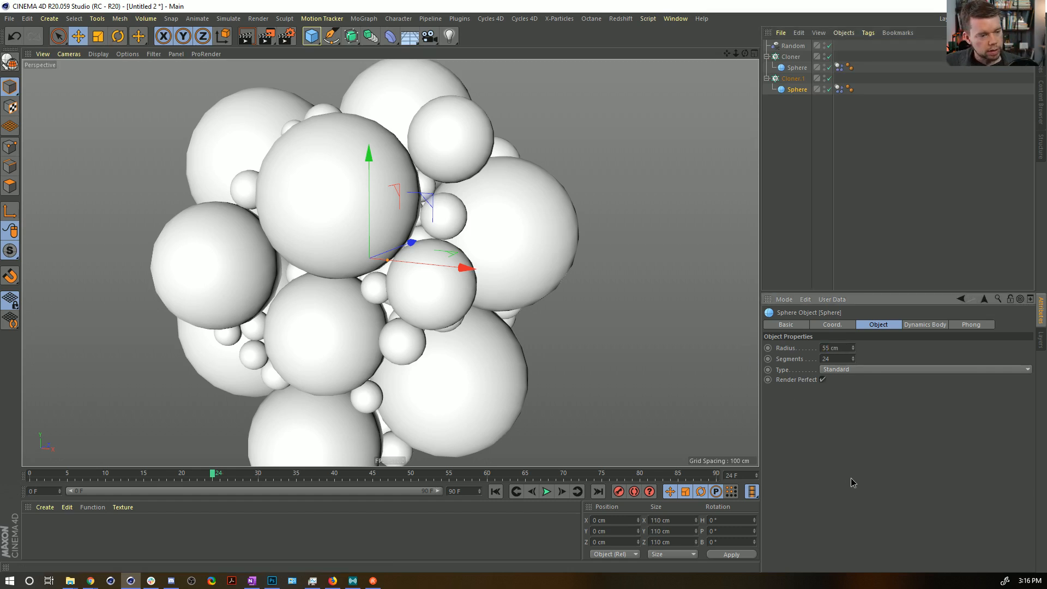
text(55)
key(Return)
click(546, 491)
click(547, 492)
scroll(414, 274, down, 5)
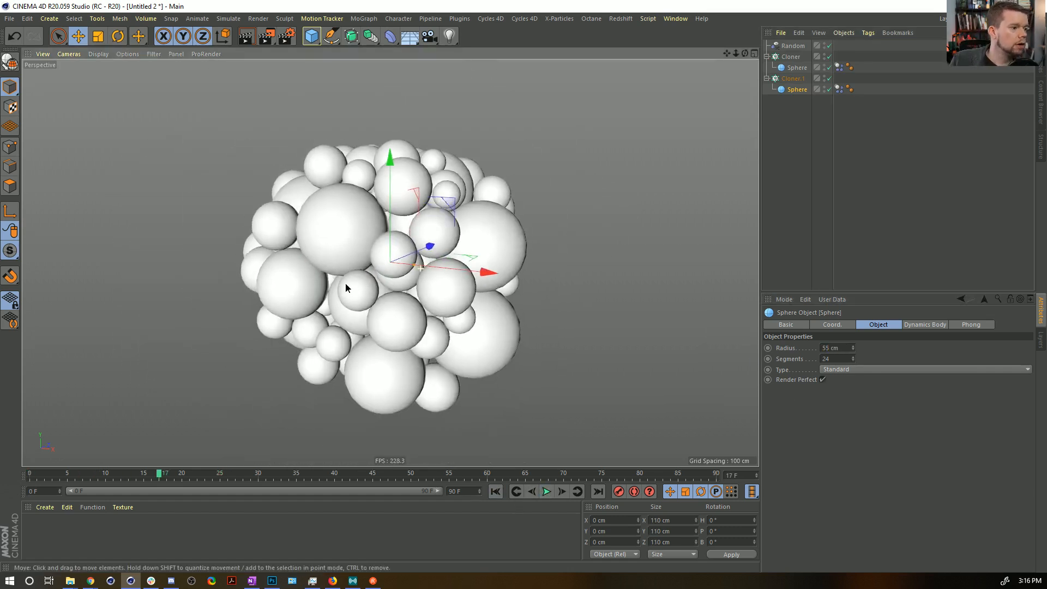
Set the second Cloner's clone count to 57 and replay the simulation from the start.
click(789, 78)
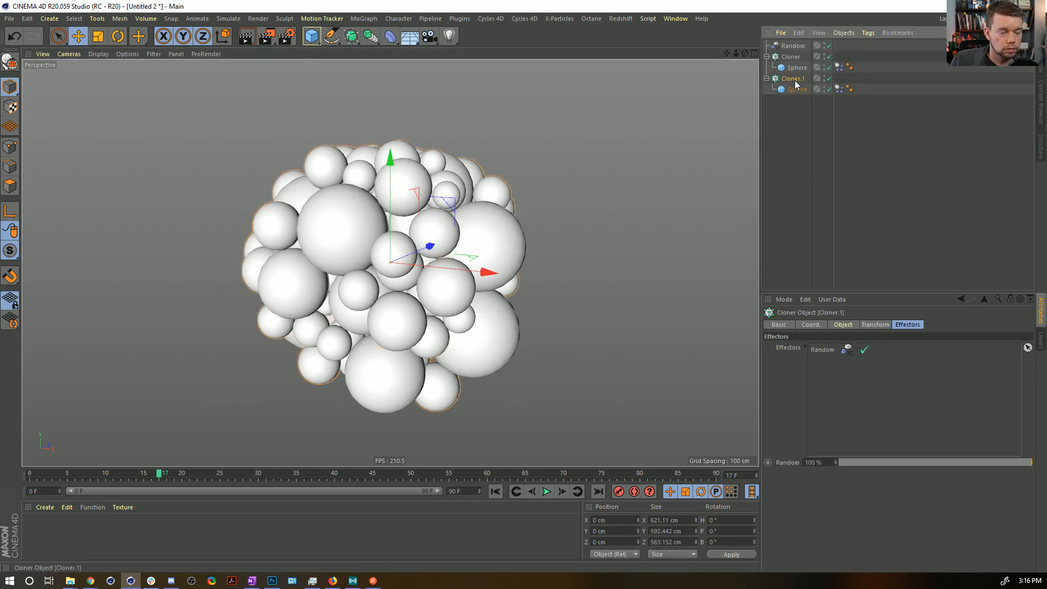
click(849, 325)
drag(956, 398, 949, 398)
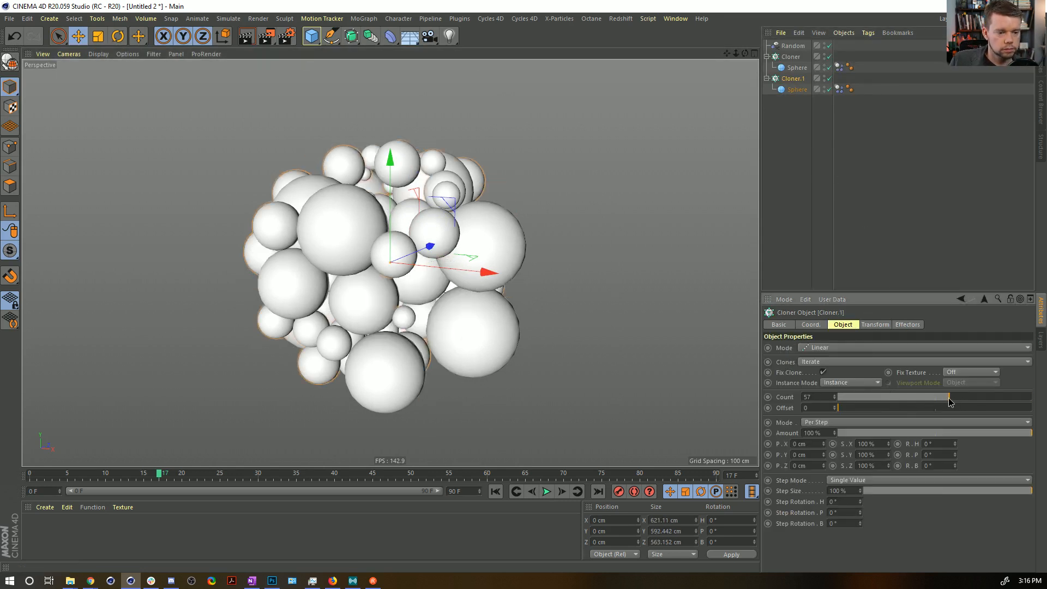
click(494, 492)
click(545, 492)
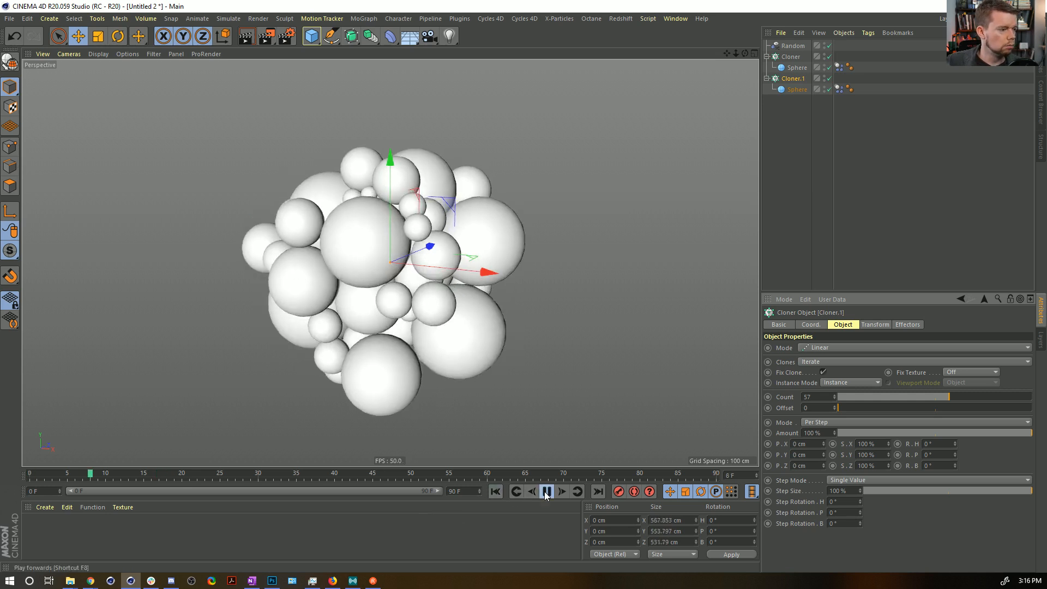
Select the spheres in both Cloners and change their type to Icosahedron.
click(797, 68)
ctrl+click(797, 89)
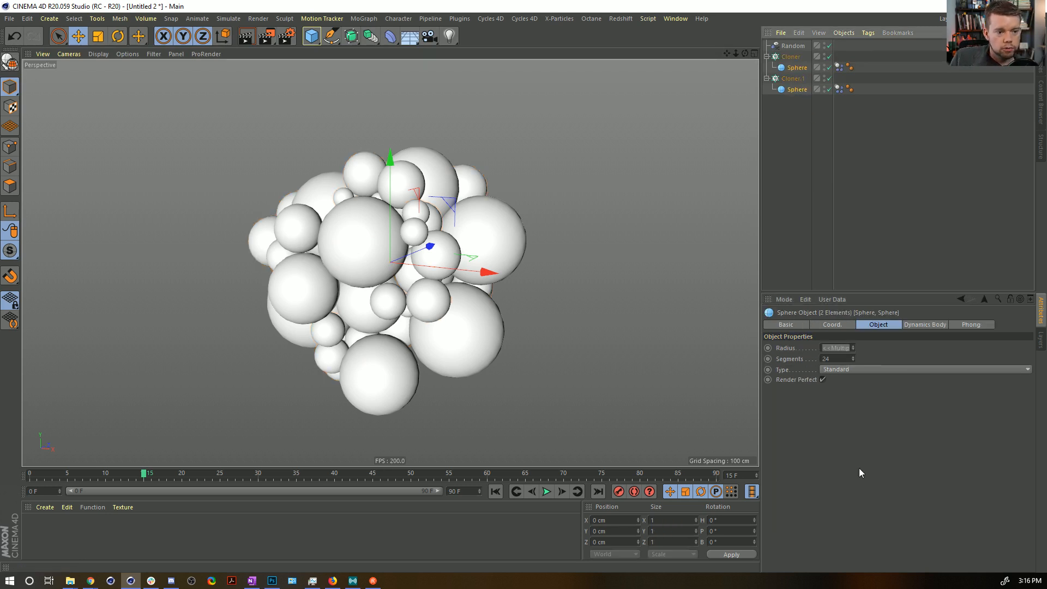
click(845, 370)
click(839, 423)
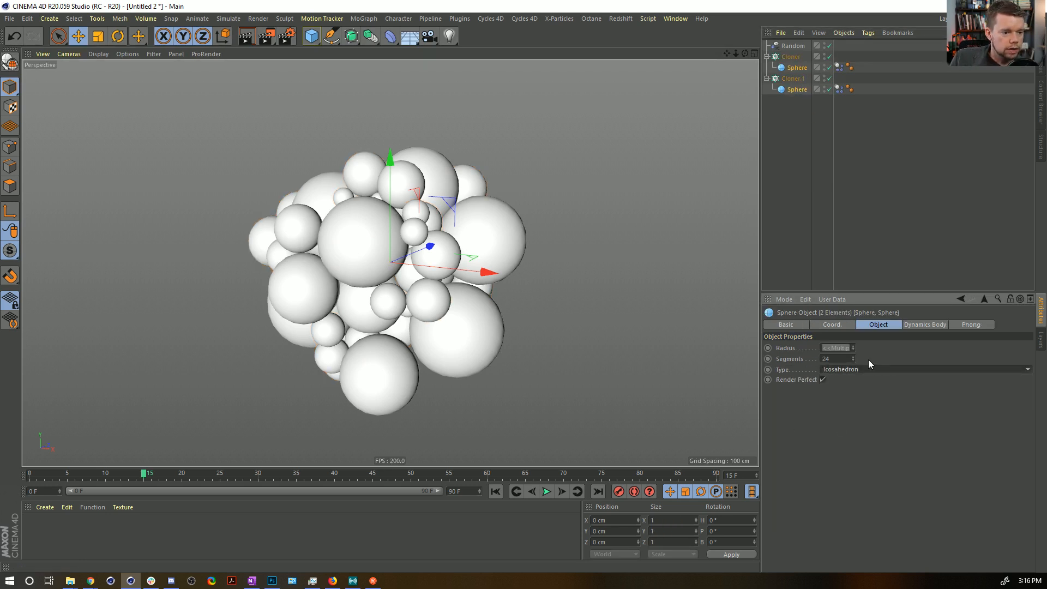
Try lowering both spheres' segments to 17 and replay the simulation.
drag(852, 359, 852, 373)
click(853, 350)
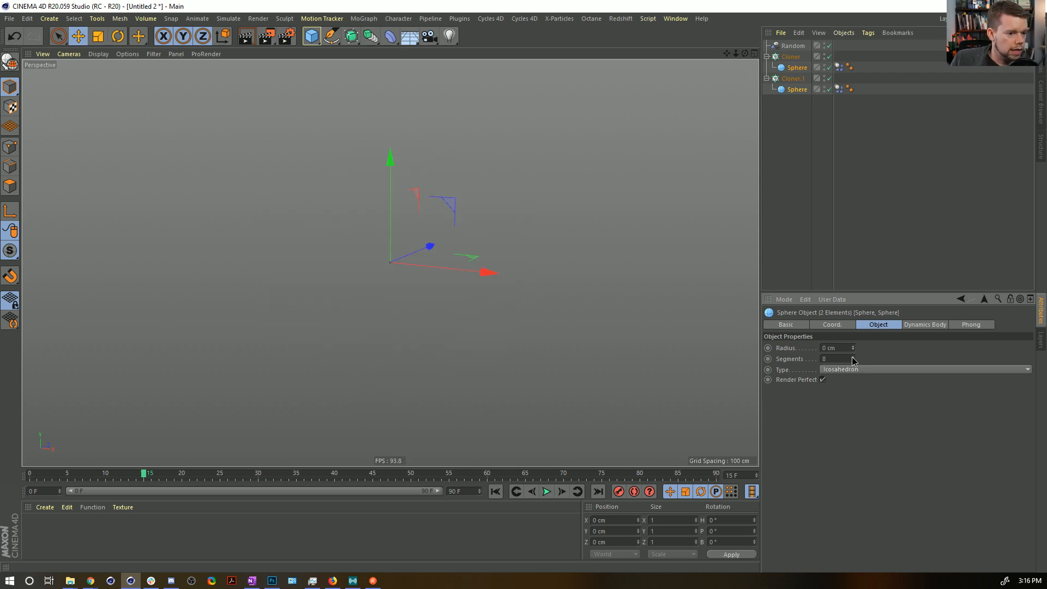
click(495, 491)
click(547, 491)
click(546, 492)
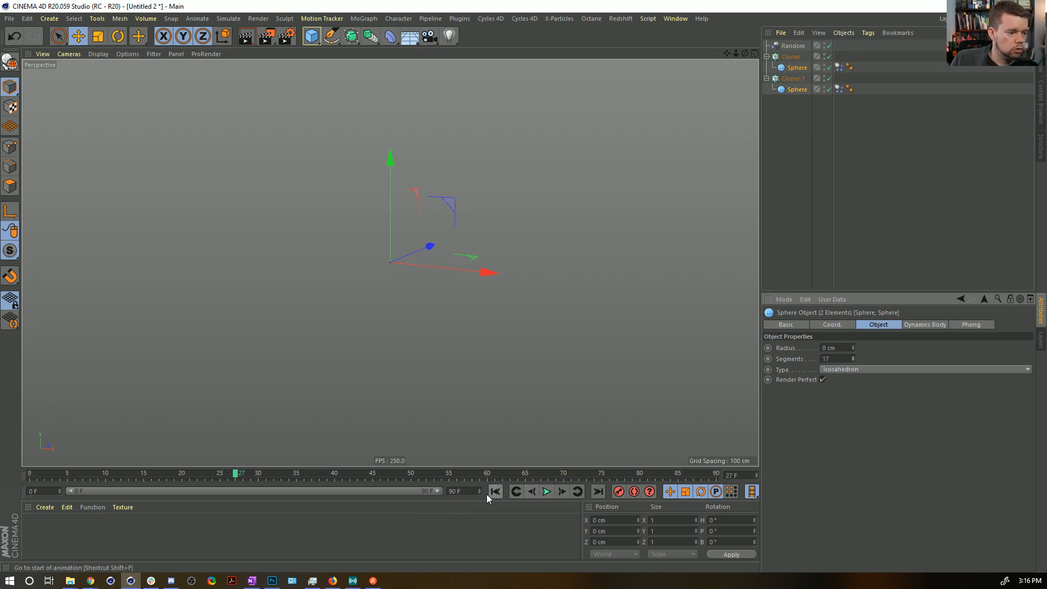
Undo the segment and radius changes on both spheres.
key(ctrl+z)
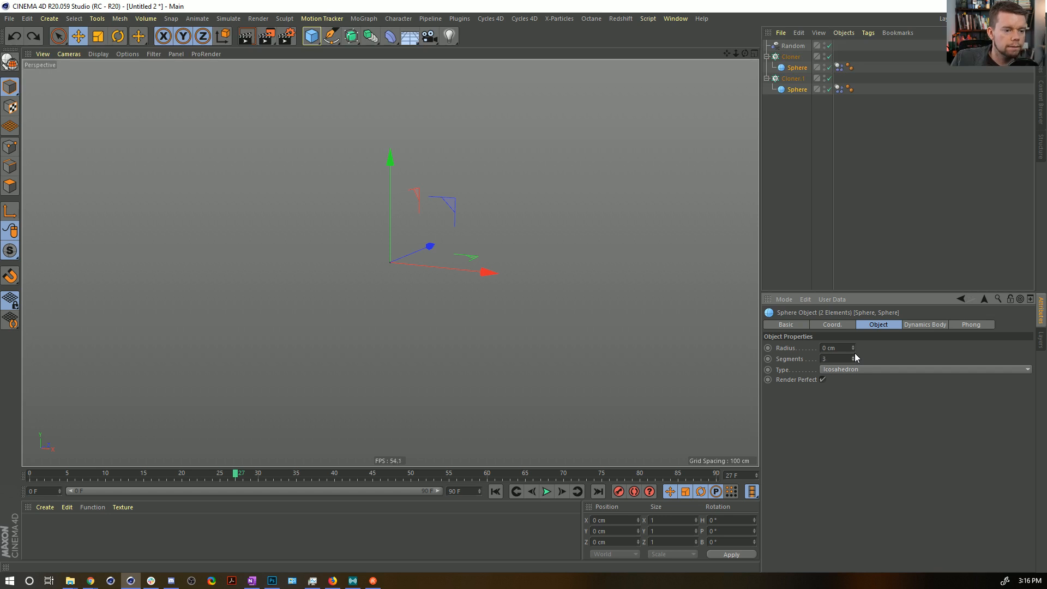
key(ctrl+z)
key(ctrl+z)
Set both spheres' segments to 11 and replay the simulation.
drag(853, 360, 852, 355)
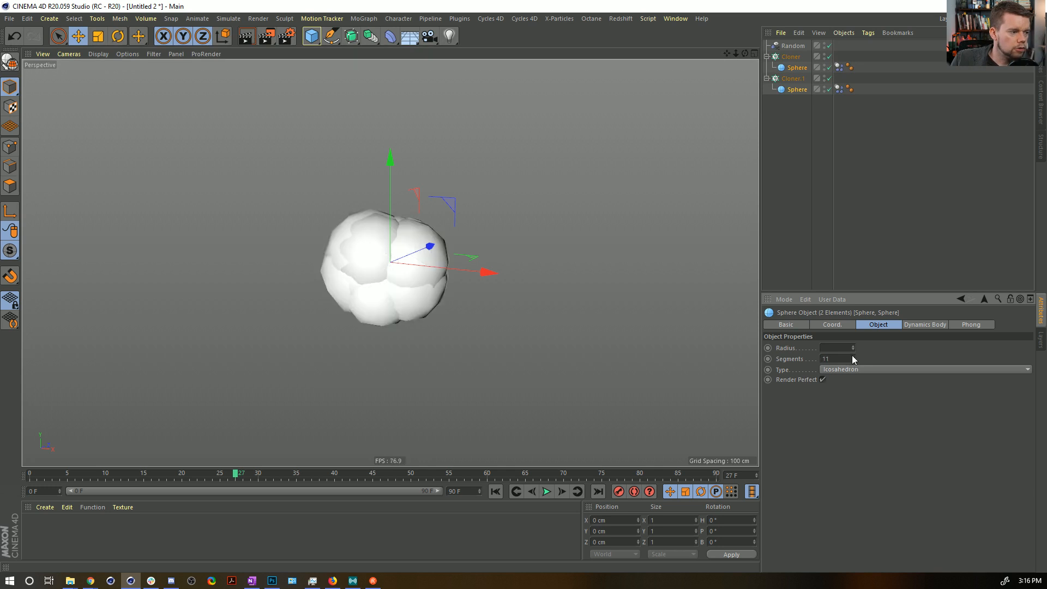
click(546, 491)
click(550, 491)
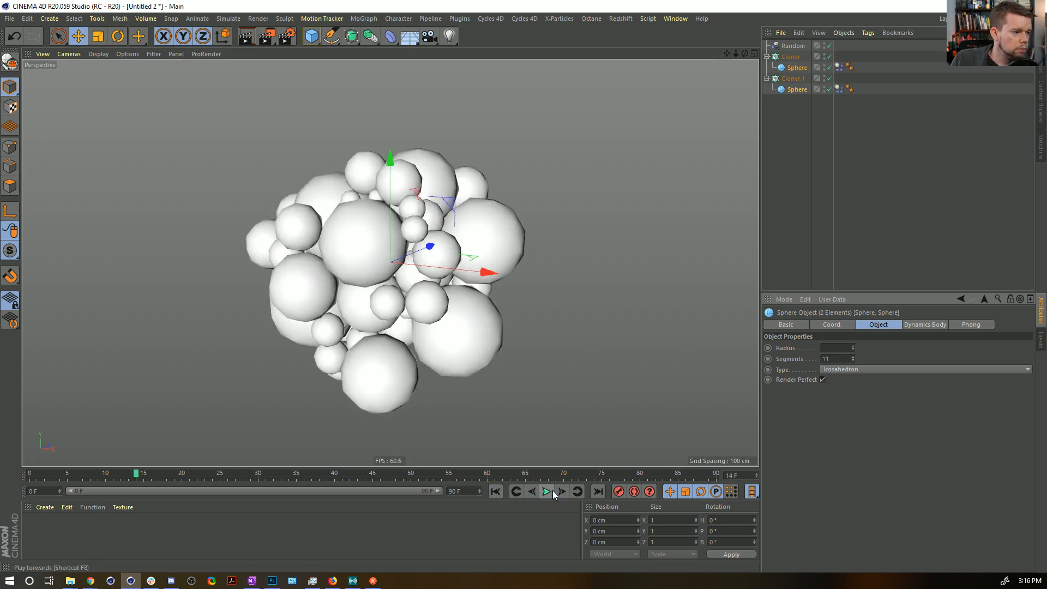
Add a Connect object and place both Cloners inside it as children.
click(789, 57)
drag(351, 36, 500, 77)
click(793, 70)
ctrl+click(795, 89)
drag(801, 48, 800, 47)
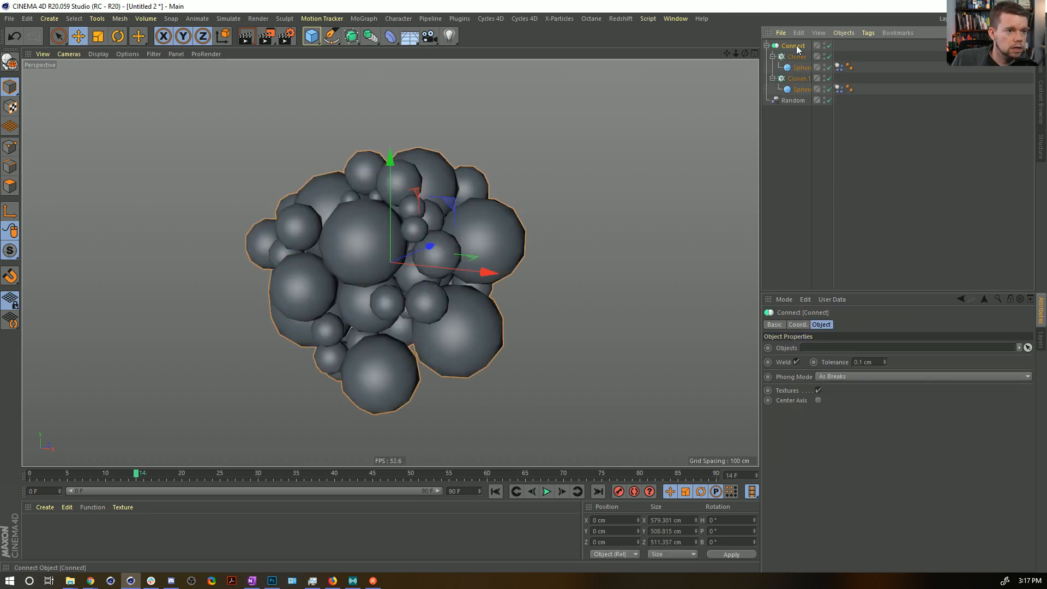
Simulate to frame 22, bake the Connect object into a polygon copy, restore and disable the original, and paste the copy into the scene.
click(495, 491)
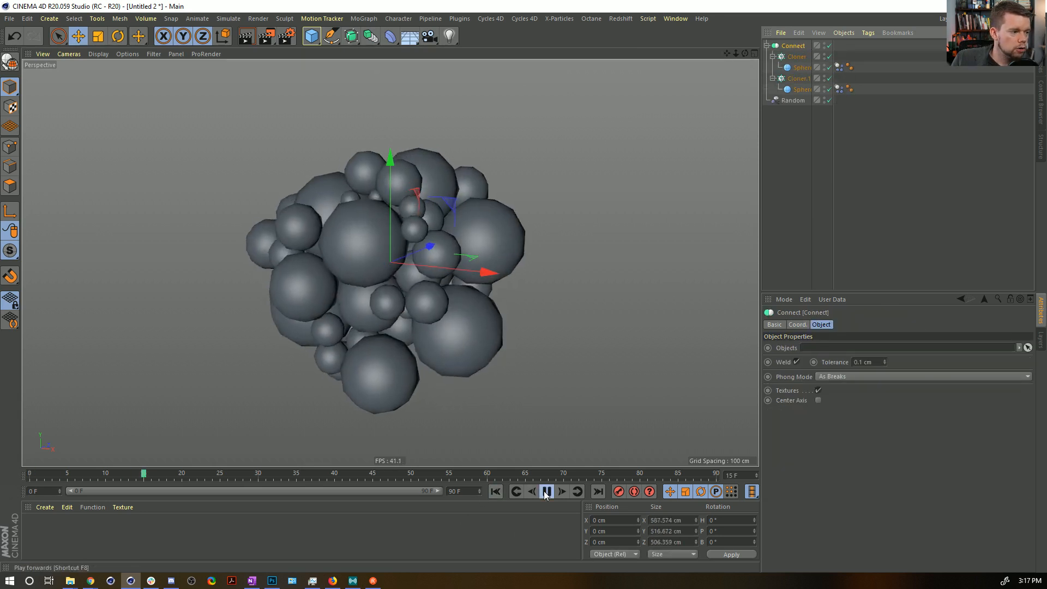
key(c)
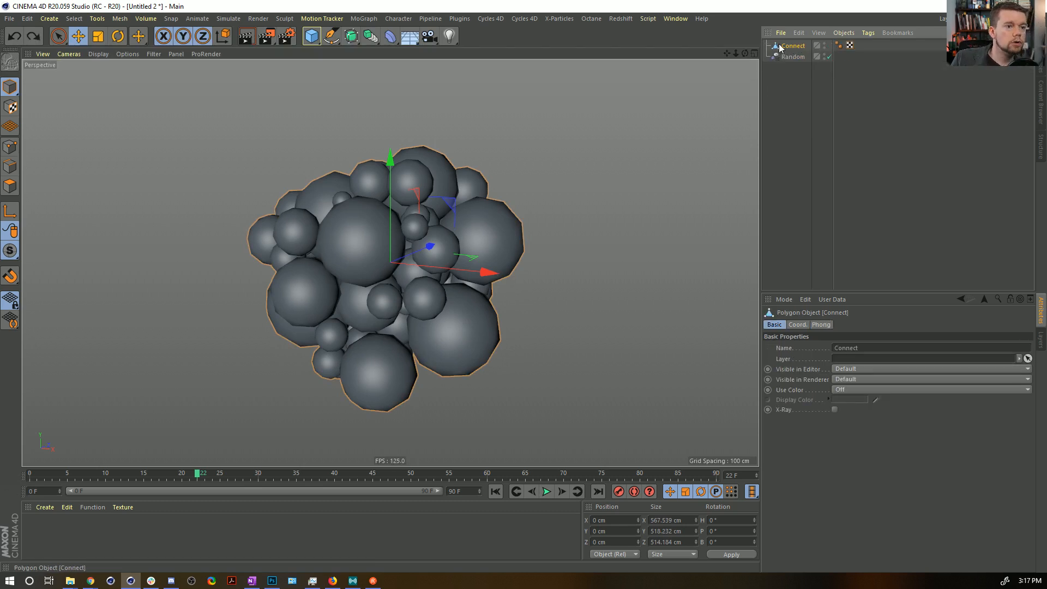
key(ctrl+z)
click(827, 47)
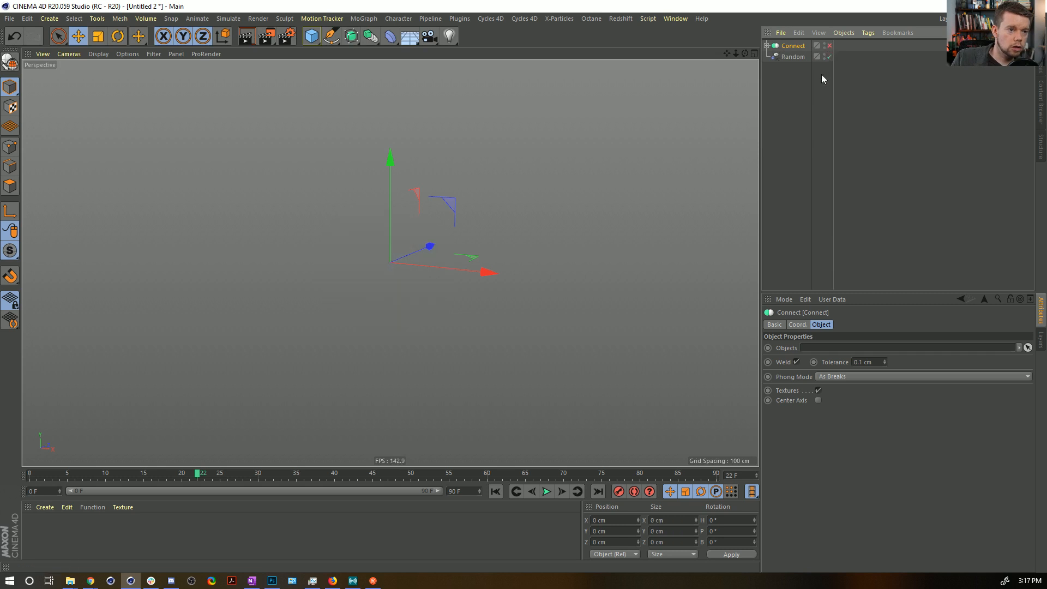
key(ctrl+v)
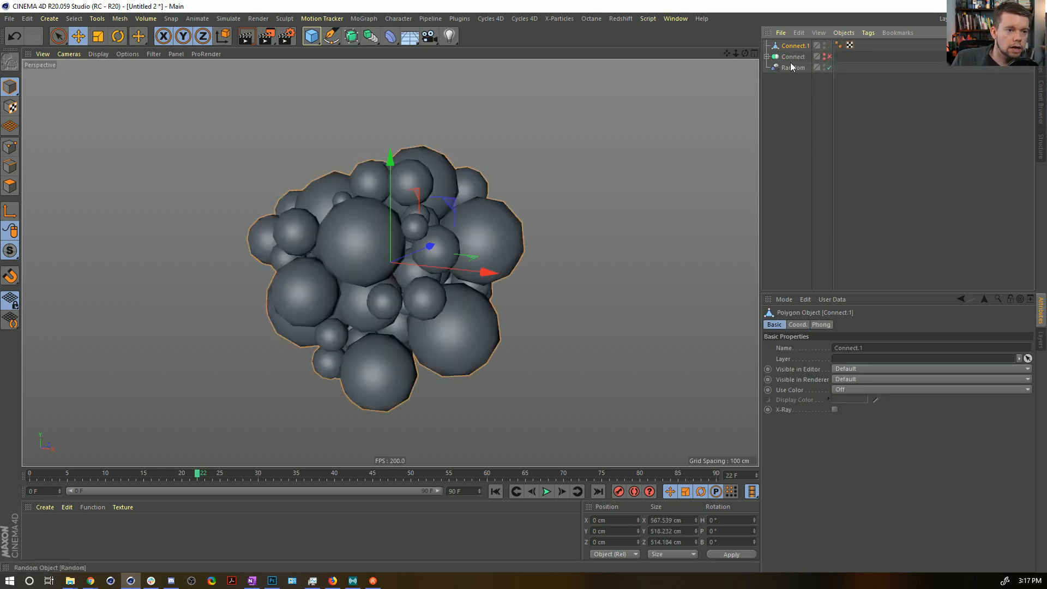
Move the Random effector inside the disabled Connect object, collapse that hierarchy, and select the baked polygon copy.
drag(792, 56, 793, 70)
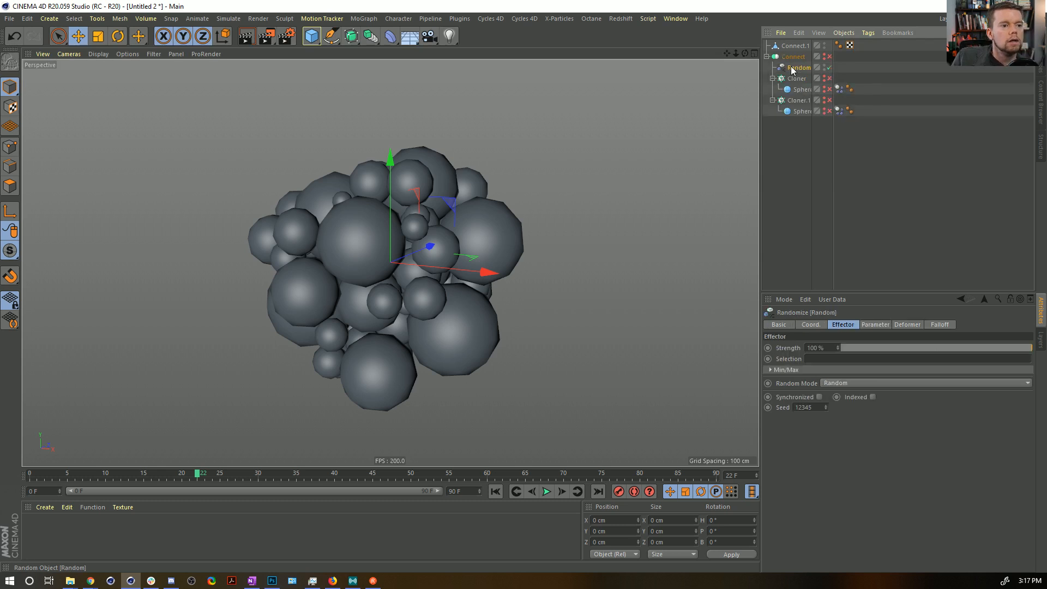
click(767, 57)
click(786, 49)
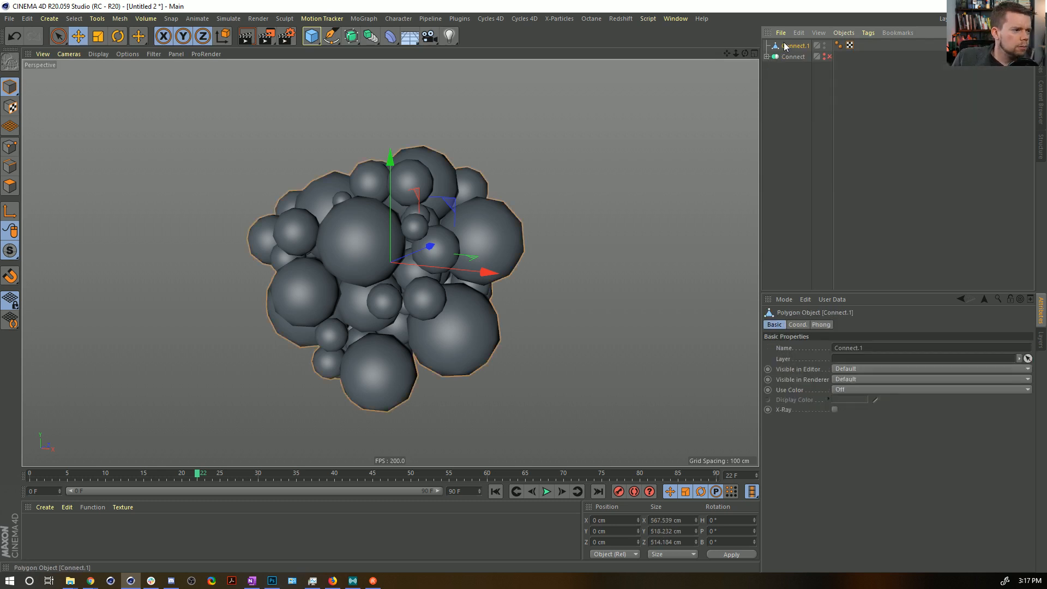
alt+drag(283, 198, 389, 156)
alt+middle_drag(397, 190, 534, 212)
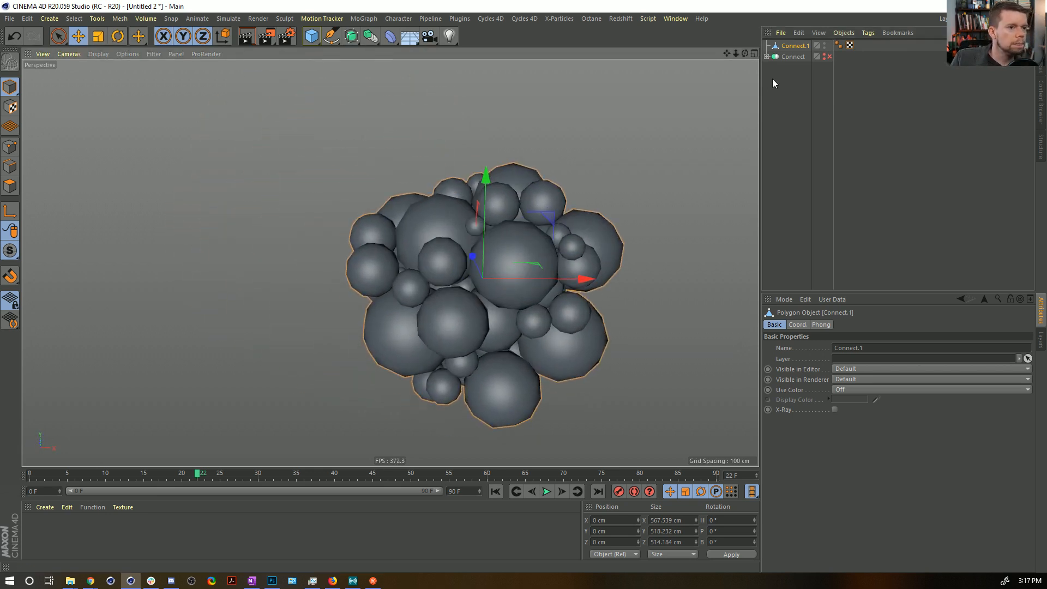
Switch the baked cluster to polygon editing, select part of an outer sphere with Live Selection, extend to its connected polygons, and delete them.
click(10, 186)
key(9)
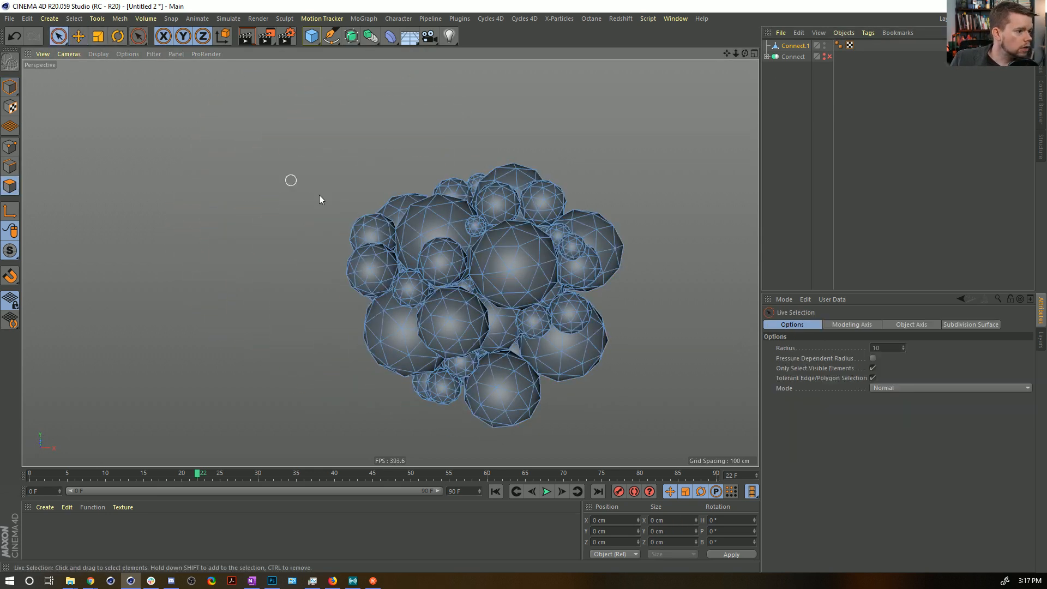
mouse_move(353, 235)
mouse_down()
mouse_move(359, 269)
mouse_move(357, 257)
mouse_move(389, 277)
mouse_up()
shift+drag(607, 272, 597, 232)
mouse_move(571, 205)
alt+mouse_down()
mouse_move(554, 211)
mouse_move(432, 168)
mouse_move(468, 176)
mouse_move(498, 151)
alt+mouse_up()
shift+click(600, 265)
key(u)
key(w)
key(Delete)
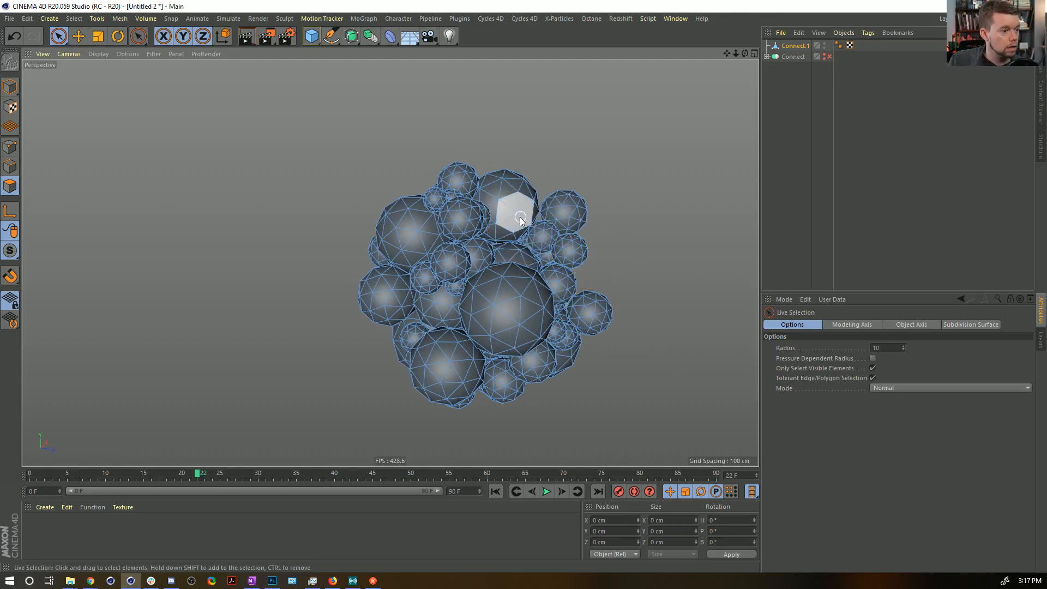
Select two more spheres from other sides of the cluster as connected polygons and delete each one.
alt+drag(522, 211, 481, 290)
click(510, 257)
key(u)
key(w)
key(Delete)
alt+drag(502, 234, 488, 153)
click(463, 241)
key(u)
key(w)
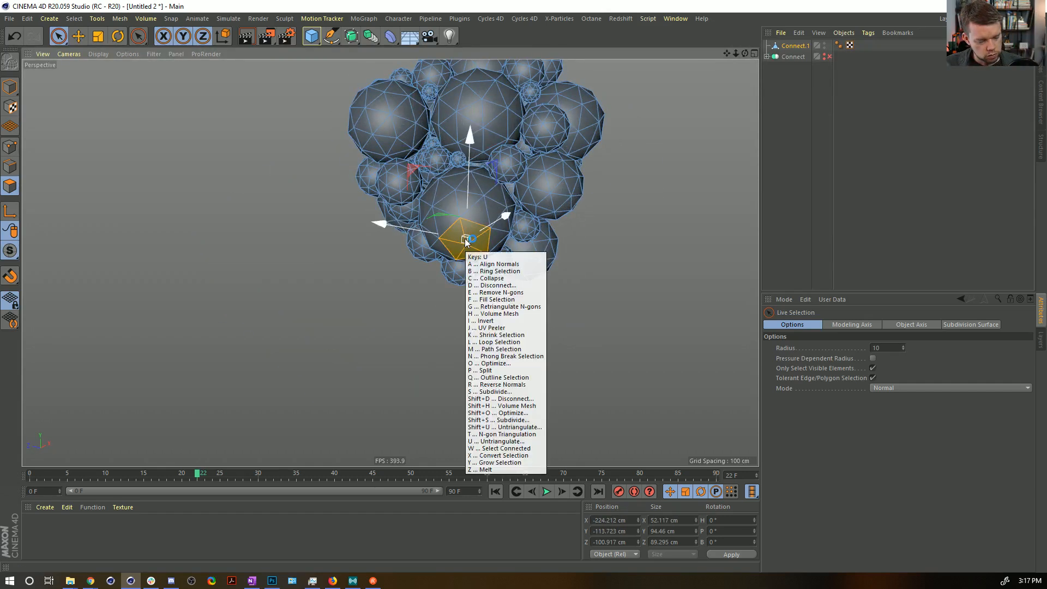
key(Delete)
Remove the large outer sphere beside the central one, plus another unwanted sphere, by selecting and deleting their connected polygons.
alt+drag(473, 235, 559, 310)
scroll(460, 172, up, 4)
scroll(431, 214, down, 5)
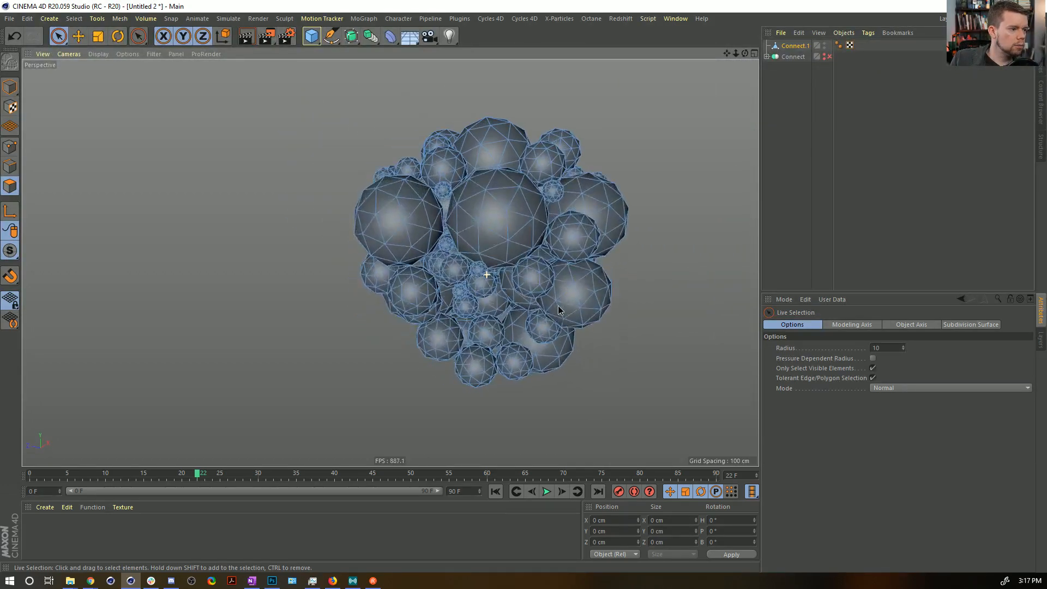
click(391, 205)
key(u)
key(w)
key(Delete)
mouse_move(501, 247)
alt+mouse_down()
mouse_move(514, 221)
mouse_move(498, 245)
mouse_move(416, 295)
mouse_move(416, 315)
alt+mouse_up()
key(u)
key(w)
key(Delete)
Delete the small sphere in the middle of the cluster and the chain of small spheres along its outer edge.
mouse_move(481, 241)
alt+mouse_down()
mouse_move(635, 160)
mouse_move(503, 174)
mouse_move(578, 185)
mouse_move(551, 191)
mouse_move(382, 200)
alt+mouse_up()
click(481, 329)
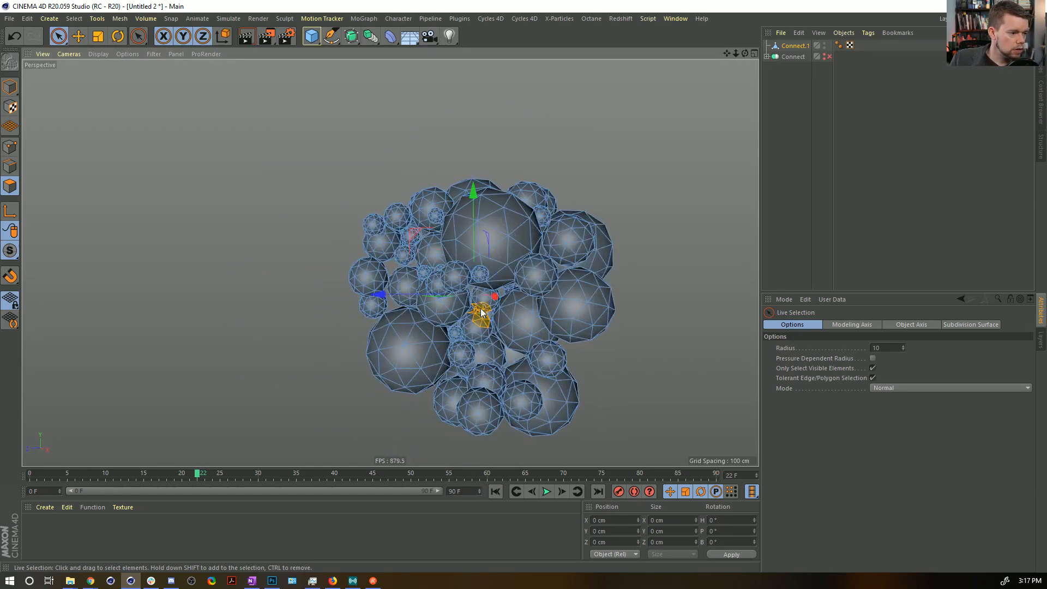
key(u)
key(w)
key(Delete)
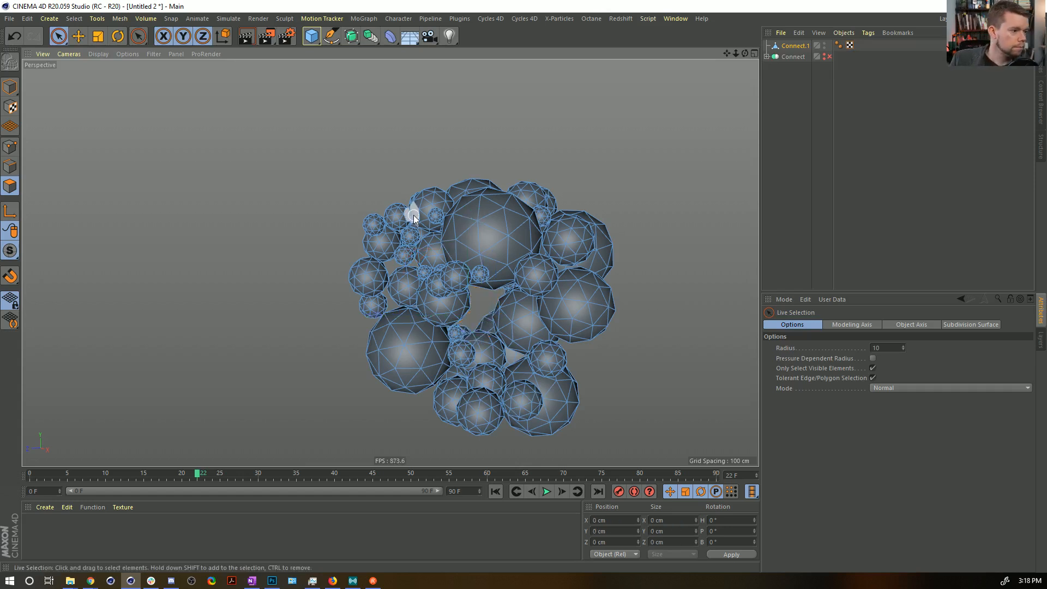
drag(396, 217, 367, 307)
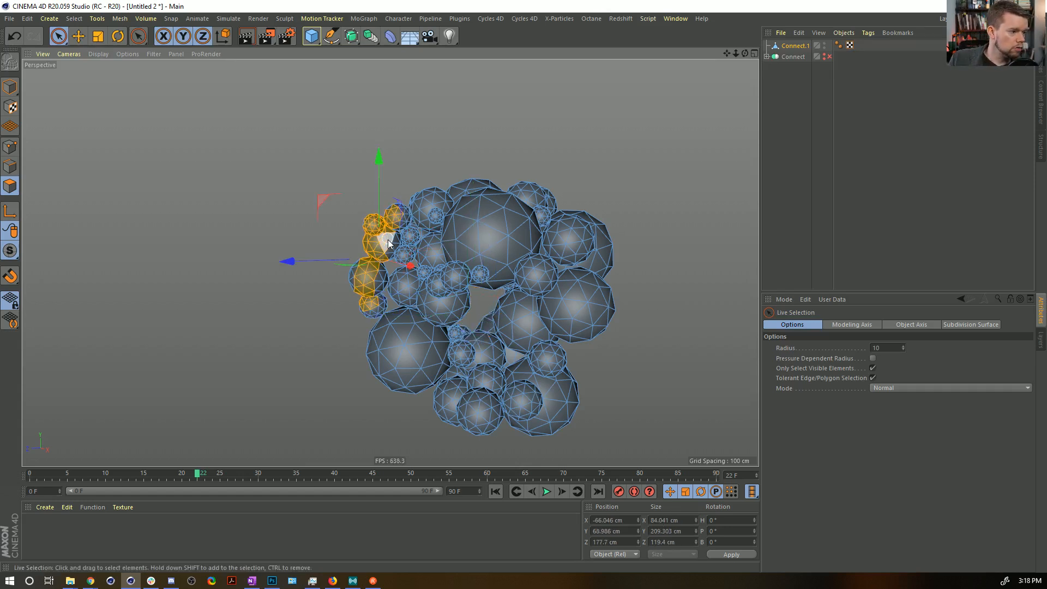
key(Delete)
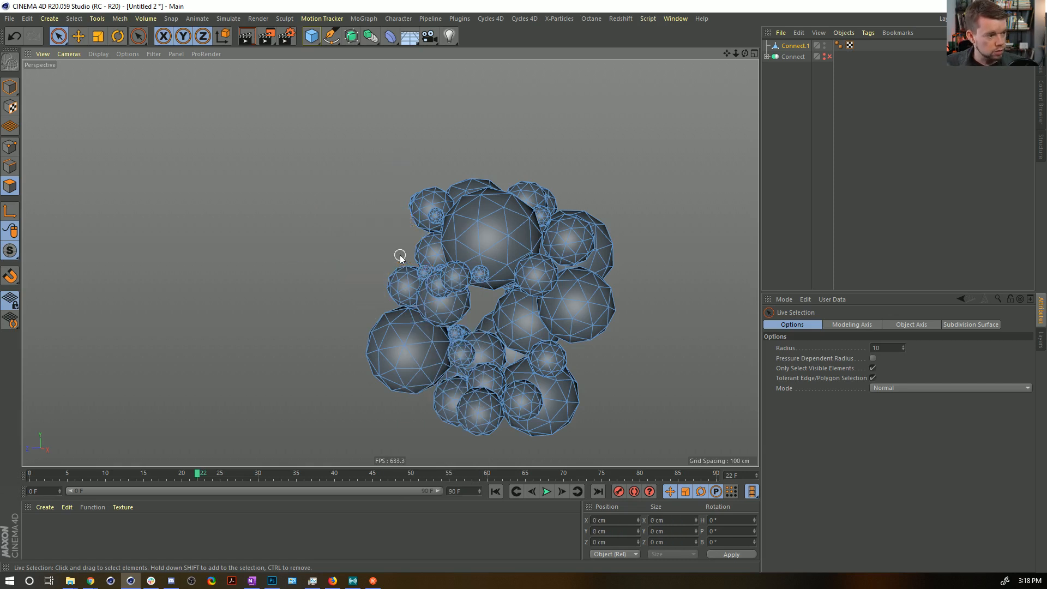
Delete the small and medium spheres bulging from the waist of the cluster as connected polygon selections.
mouse_move(477, 223)
alt+mouse_down()
mouse_move(656, 231)
mouse_move(540, 241)
alt+mouse_up()
mouse_move(271, 263)
mouse_down()
mouse_move(282, 271)
mouse_move(278, 291)
mouse_move(333, 287)
mouse_move(288, 241)
mouse_up()
key(u)
key(w)
key(Delete)
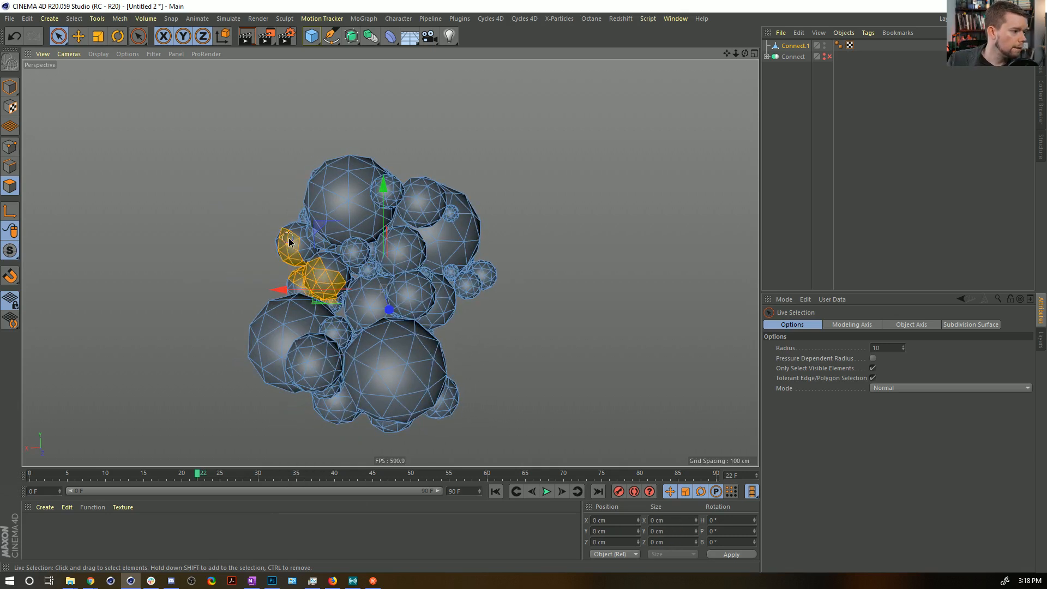
key(u)
key(w)
key(Delete)
Delete the medium sphere above the large lower one, including its small neighbour, and return to whole-object editing.
alt+drag(316, 245, 516, 264)
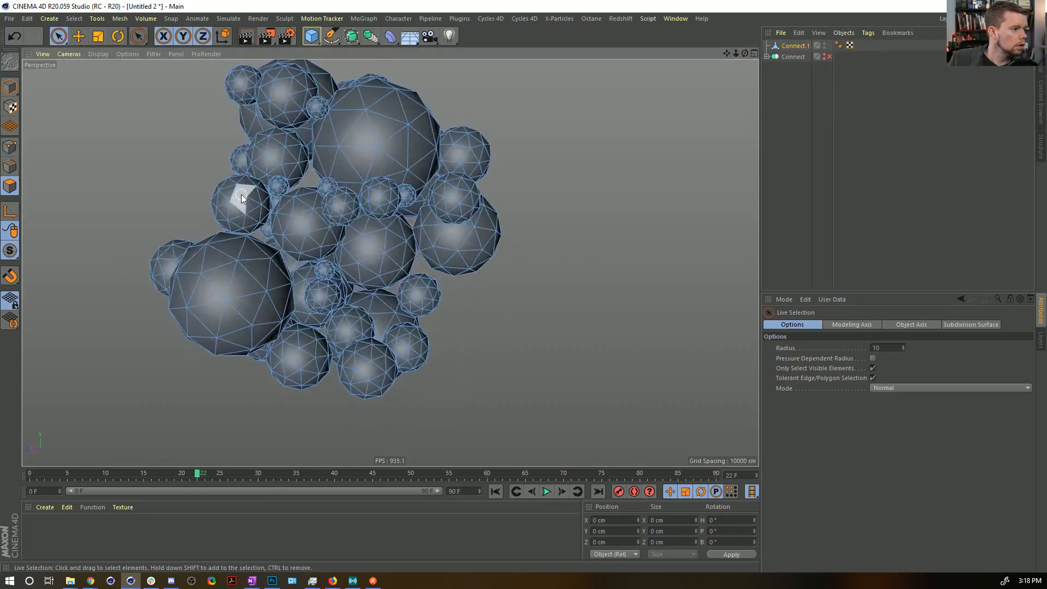
click(255, 222)
drag(262, 230, 259, 230)
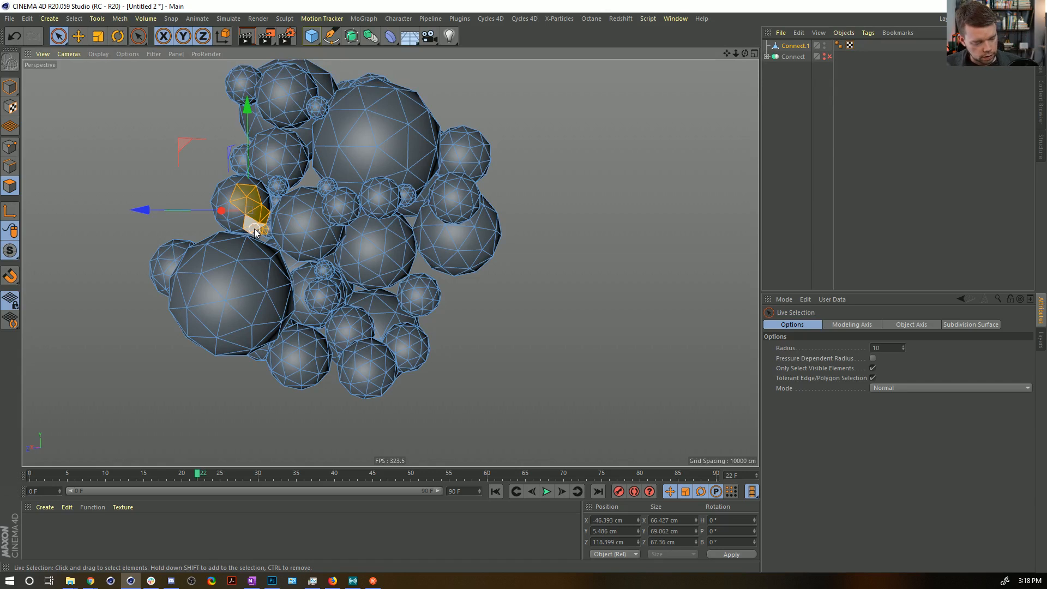
key(u)
key(w)
key(Delete)
alt+drag(331, 230, 350, 224)
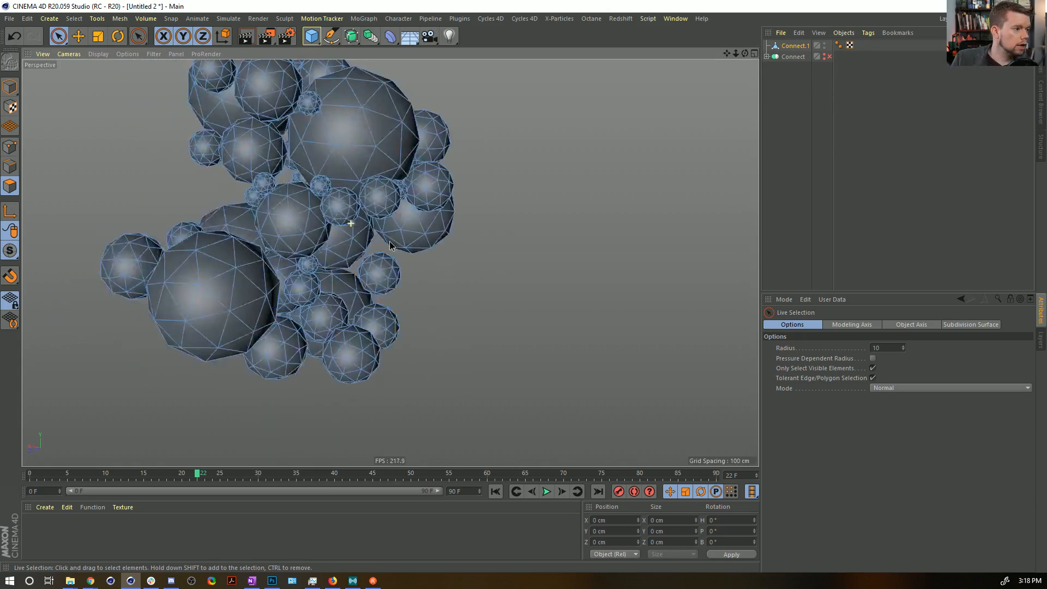
alt+right_drag(350, 224, 318, 230)
alt+drag(317, 234, 374, 274)
click(9, 87)
Save the scene as [4a]Melty.c4d in the SceneFiles folder.
key(ctrl+s)
click(229, 111)
click(80, 409)
click(80, 409)
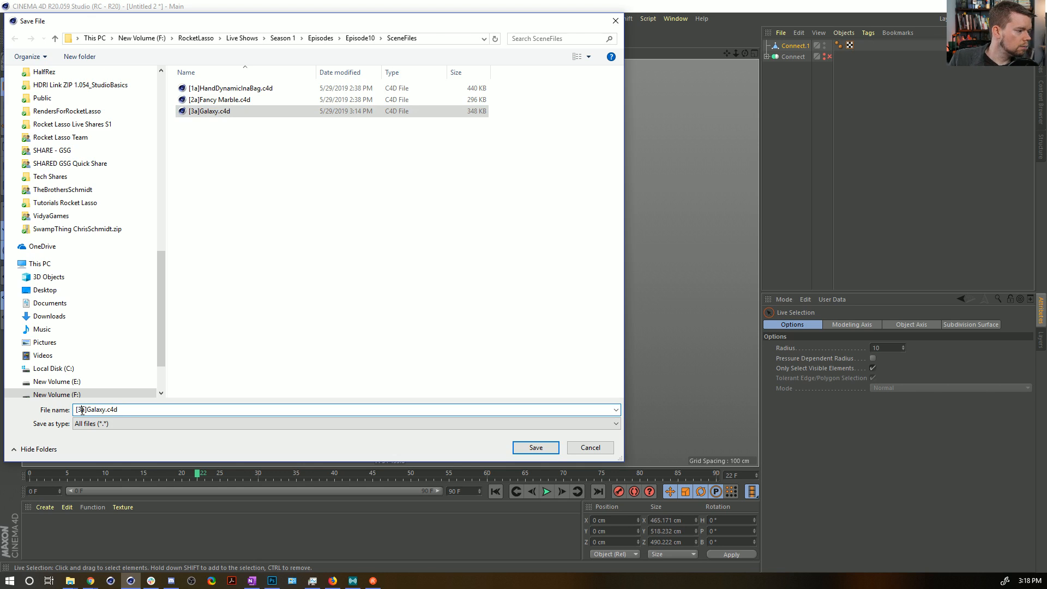
key(BackSpace)
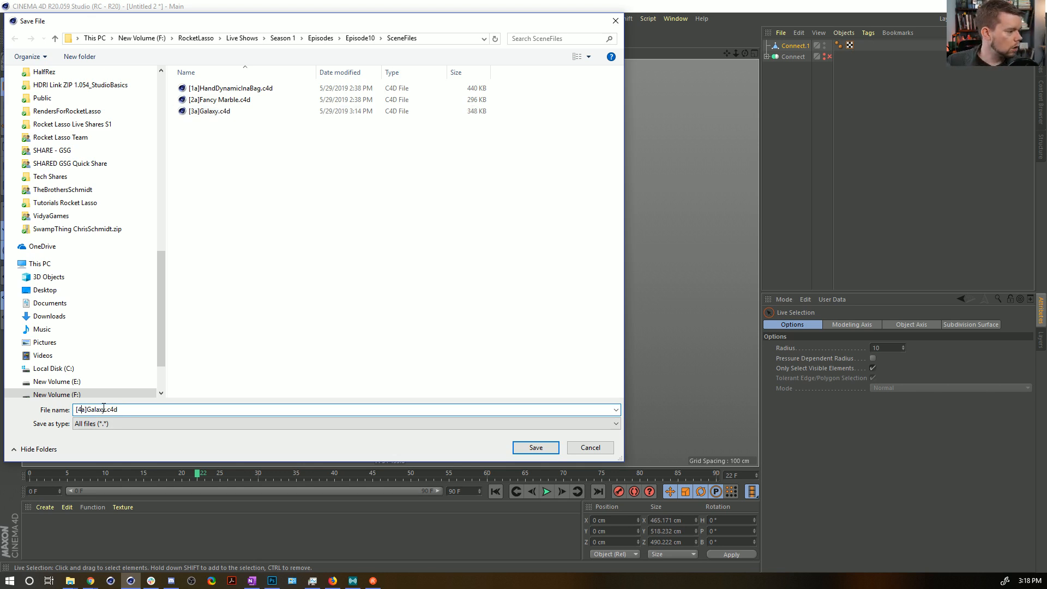
key(shift+Left)
text(M)
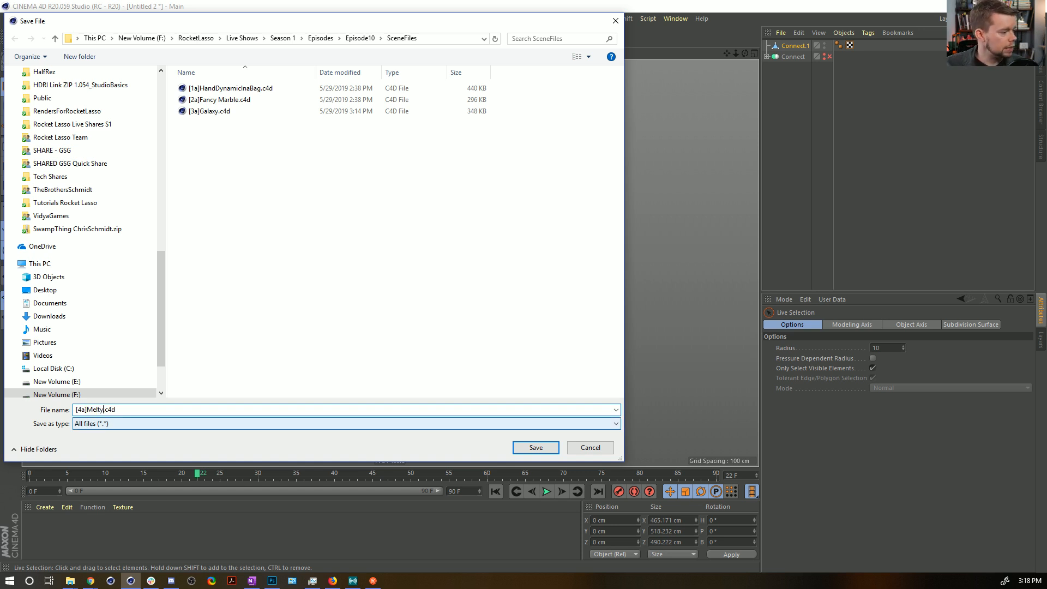
key(Return)
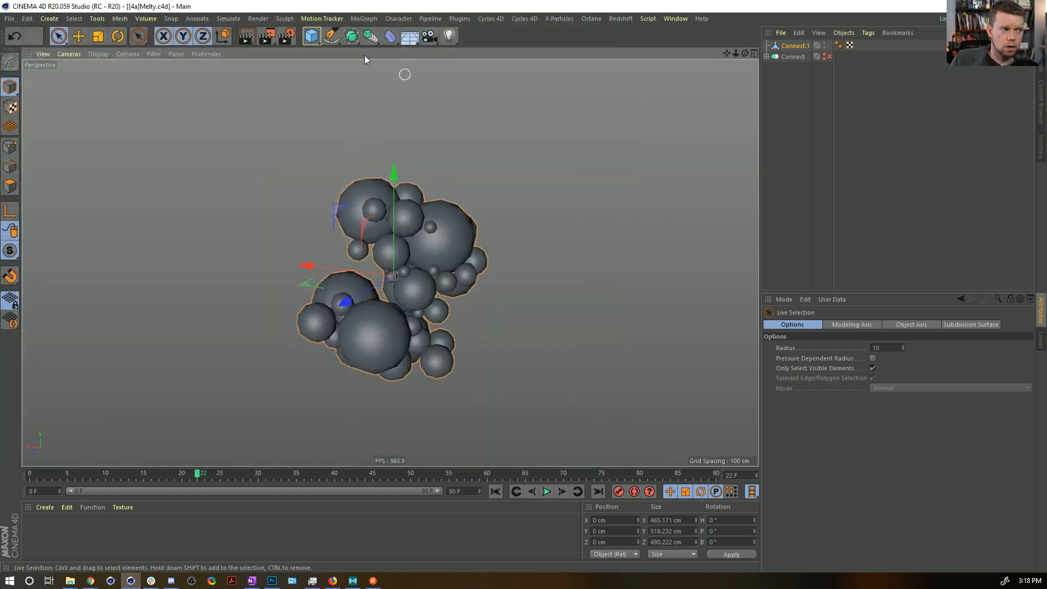
Add a Cloner and a Circle spline, scale the circle down to about 161 cm across, and make it the Cloner's child.
click(364, 19)
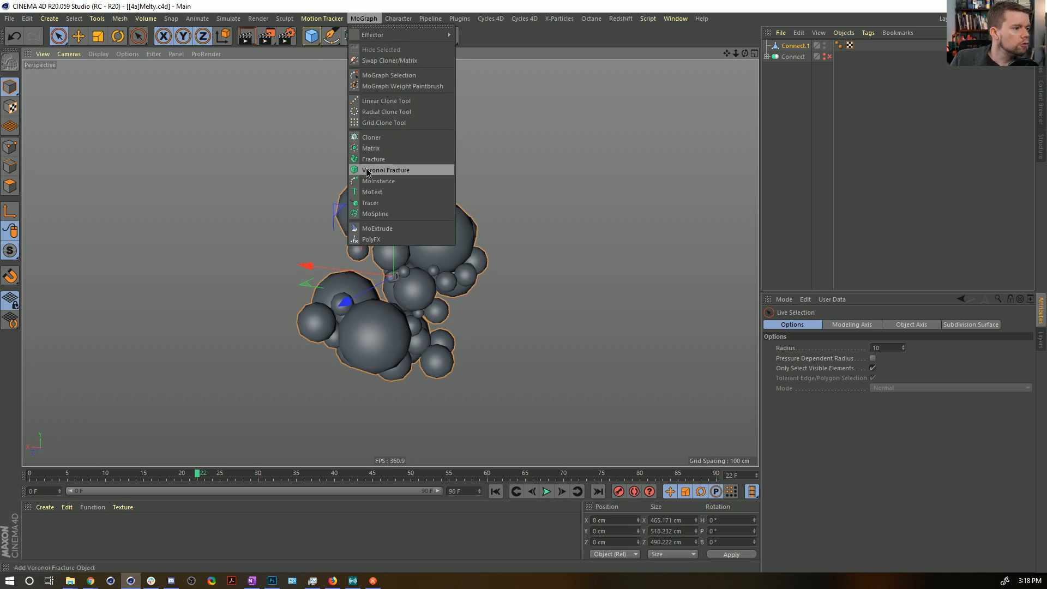
click(397, 138)
click(331, 36)
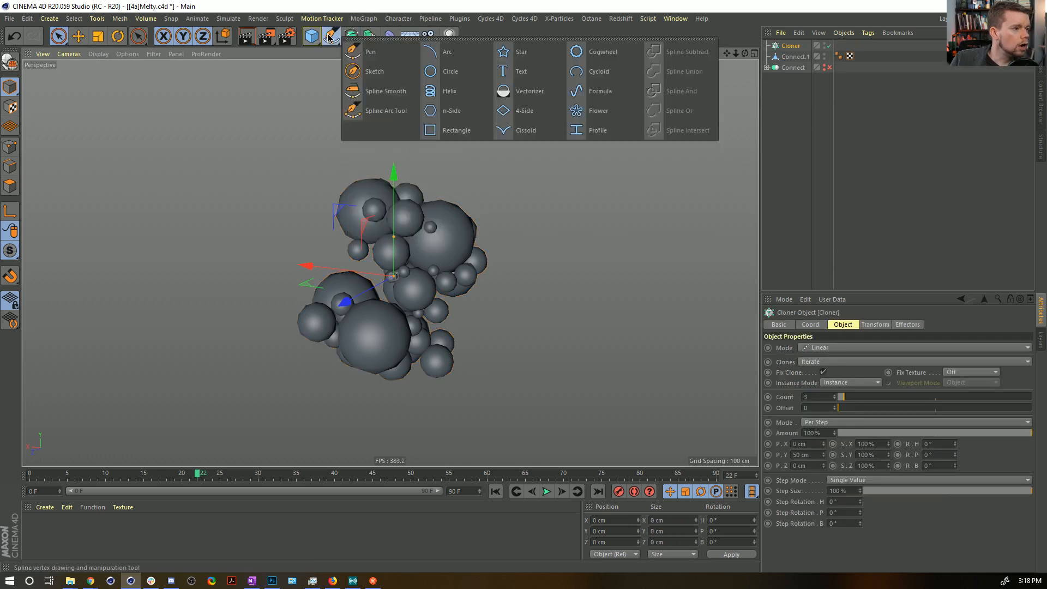
click(468, 77)
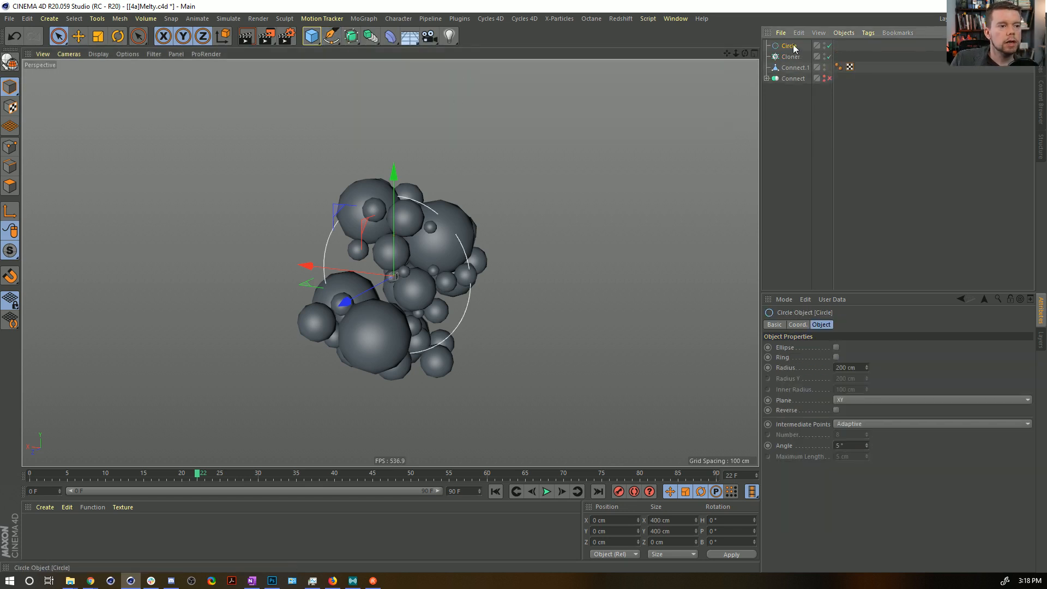
drag(525, 163, 297, 269)
drag(790, 46, 790, 58)
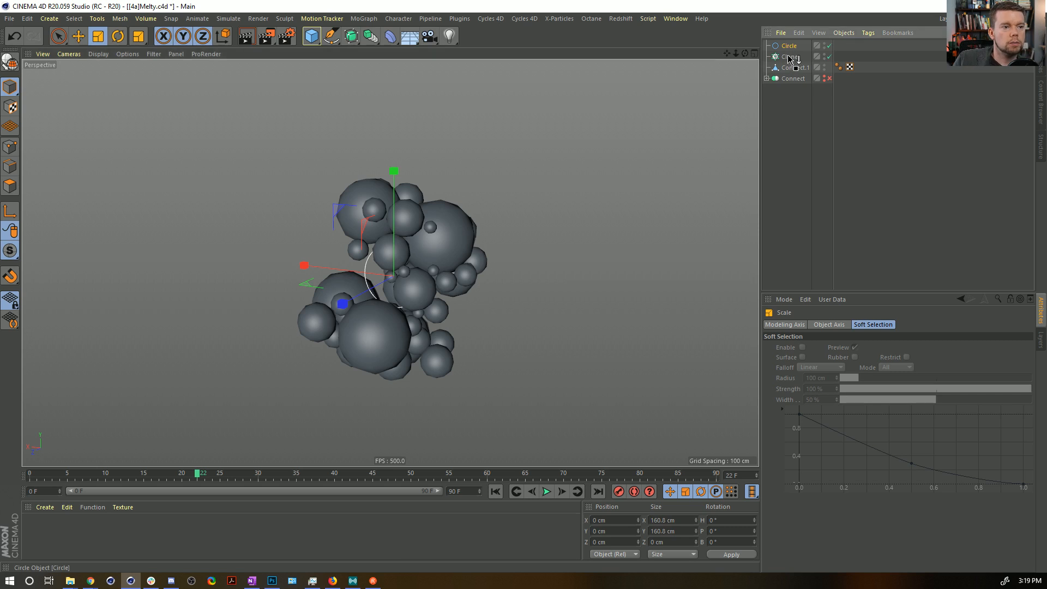
Set the Cloner to Object mode with Connect.1 as its source and Surface distribution, and raise the clone count well above 20.
click(791, 47)
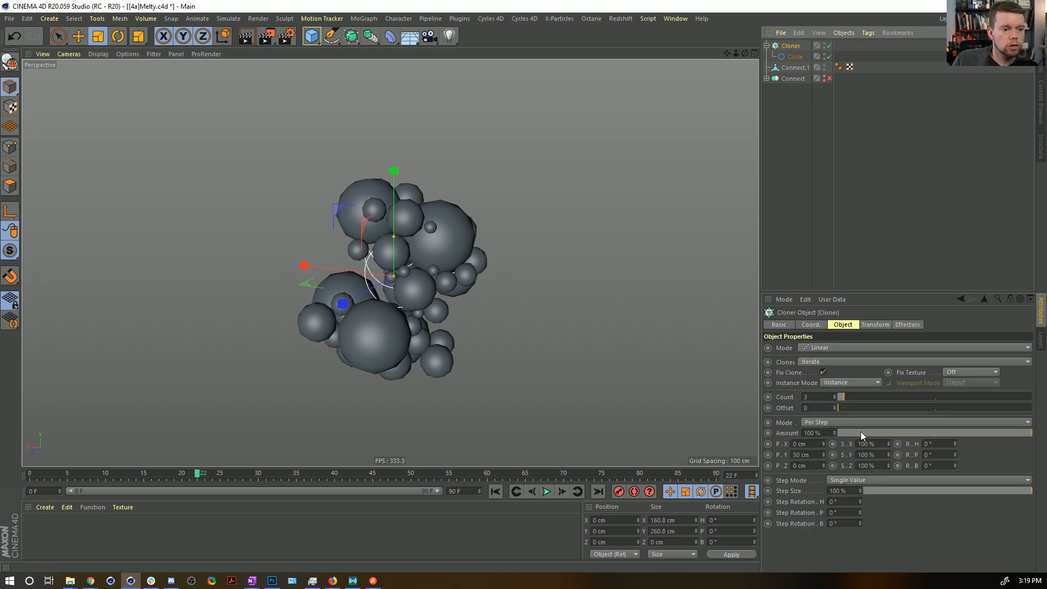
click(837, 349)
click(821, 354)
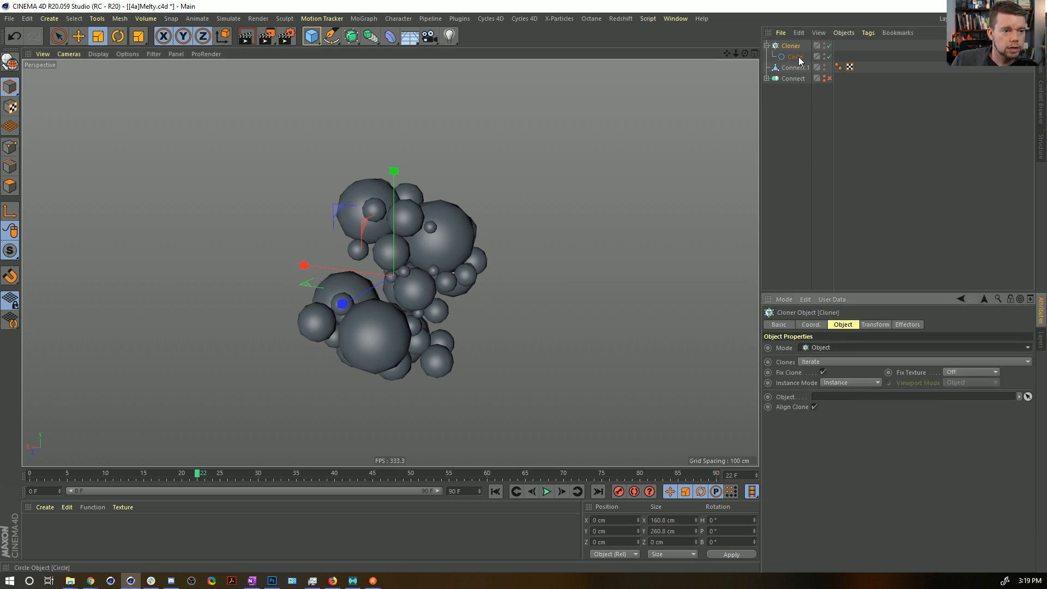
drag(795, 67, 820, 226)
drag(831, 402, 832, 402)
click(833, 431)
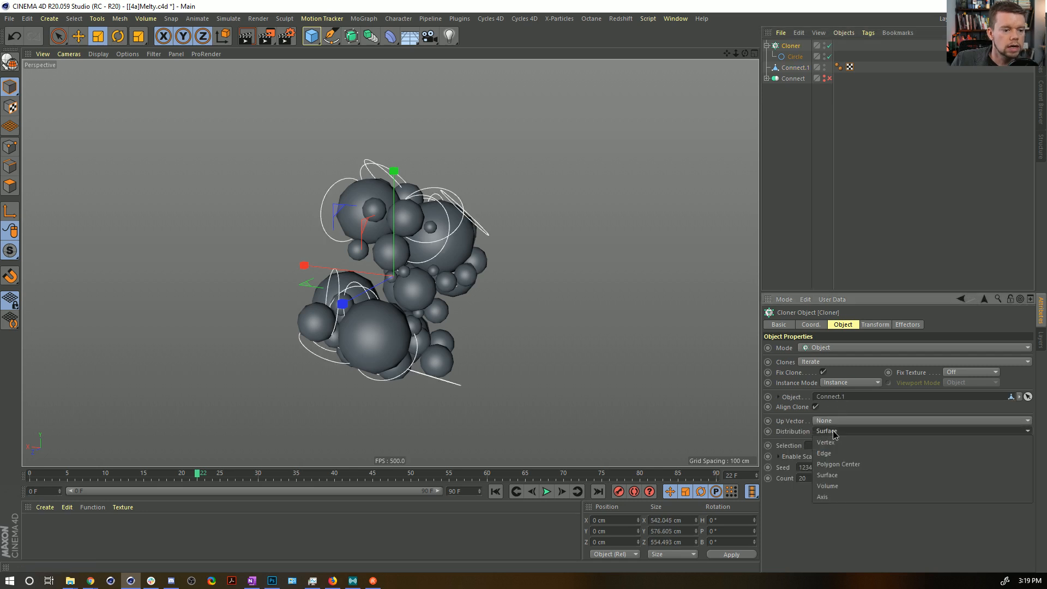
click(771, 434)
drag(875, 479, 1031, 477)
Set the Cloner's pitch rotation to 90° so the circle clones stand upright on the surface.
mouse_move(481, 215)
alt+mouse_down()
mouse_move(614, 219)
mouse_move(430, 248)
alt+mouse_up()
alt+right_drag(431, 248, 463, 250)
alt+middle_drag(463, 250, 486, 201)
mouse_move(485, 201)
alt+mouse_down()
mouse_move(468, 225)
mouse_move(317, 176)
mouse_move(515, 180)
mouse_move(572, 163)
mouse_move(600, 142)
alt+mouse_up()
click(875, 325)
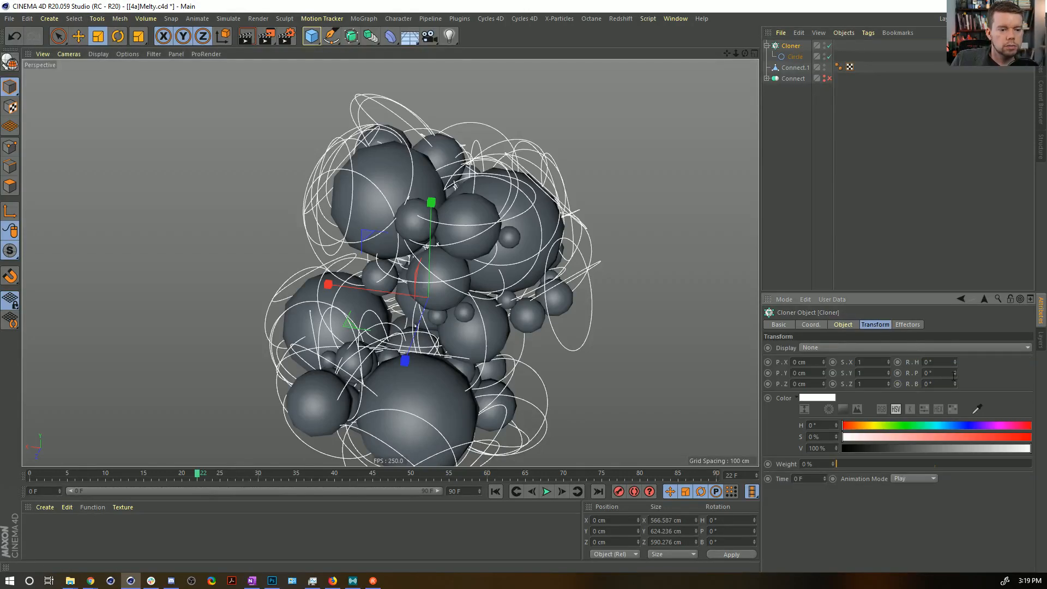
drag(955, 363, 955, 336)
key(ctrl+z)
drag(954, 373, 955, 338)
drag(954, 373, 945, 377)
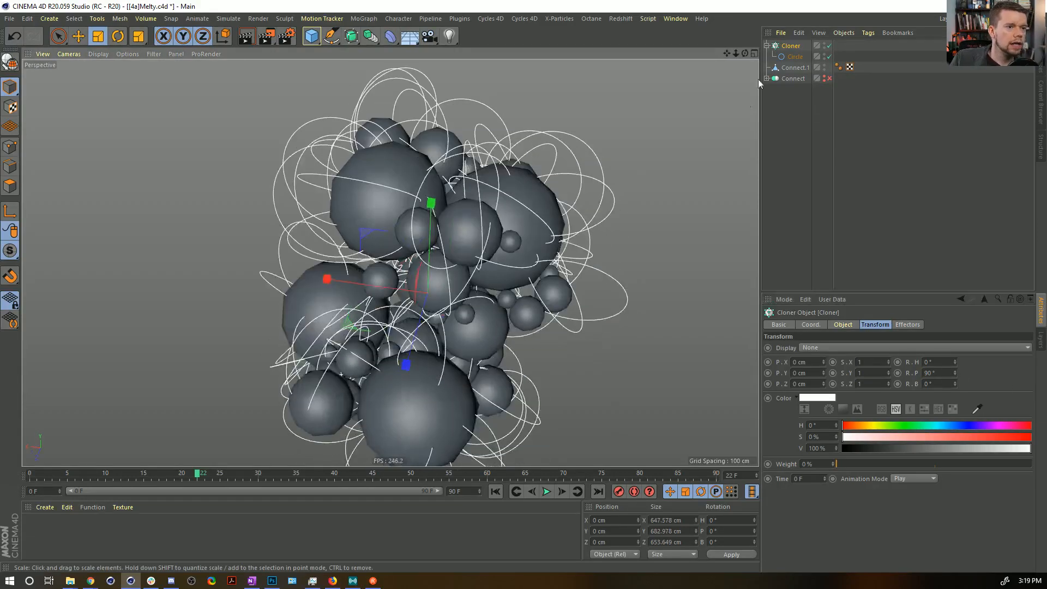
click(624, 136)
mouse_move(624, 136)
mouse_down()
mouse_move(453, 302)
mouse_move(382, 312)
mouse_move(406, 164)
mouse_up()
alt+drag(325, 181, 287, 250)
key(ctrl+z)
alt+drag(456, 246, 512, 253)
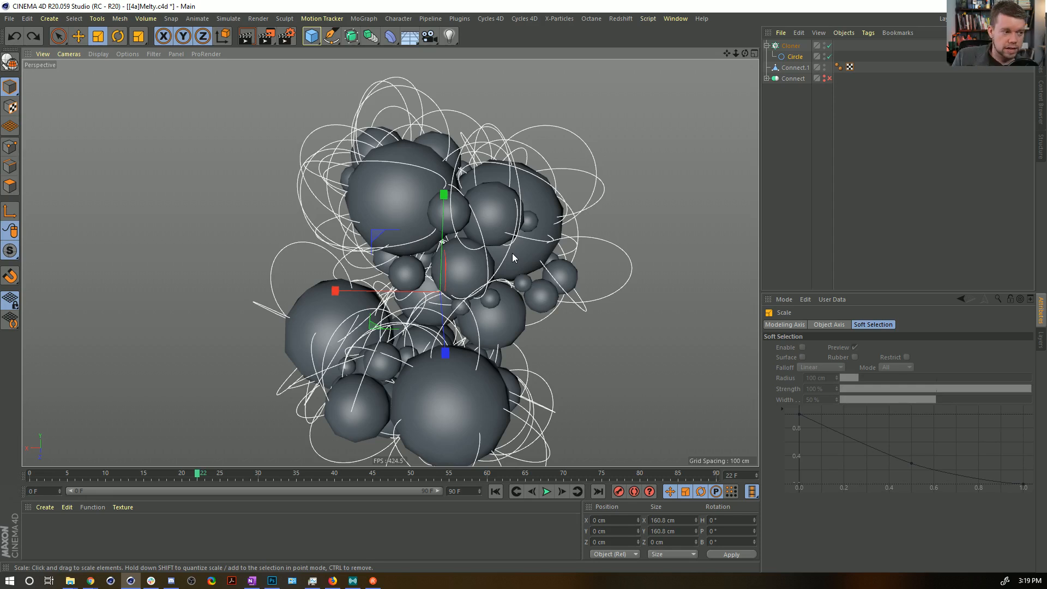
alt+drag(393, 241, 426, 195)
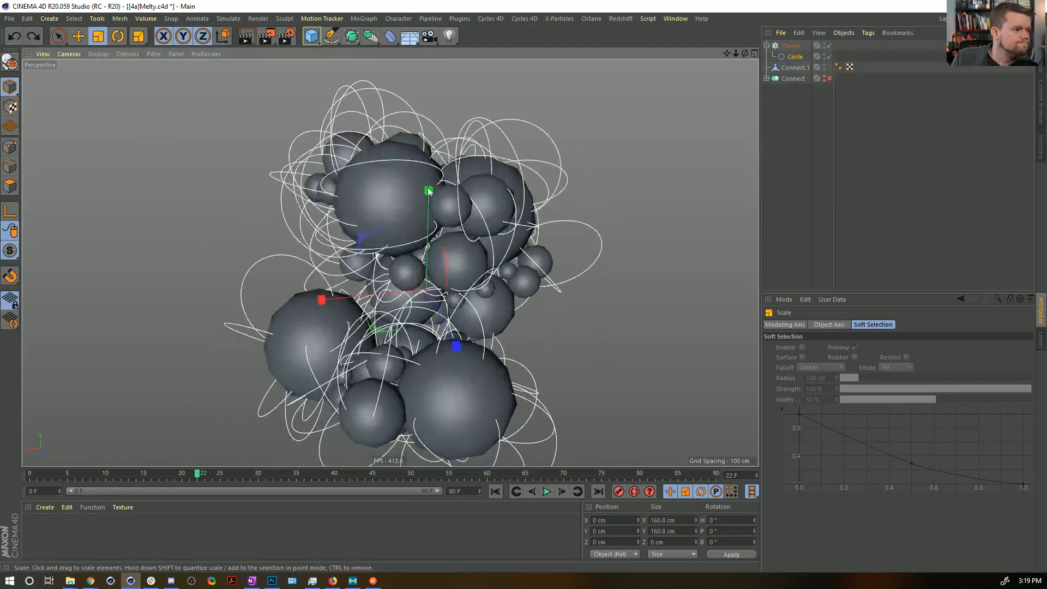
alt+middle_drag(426, 195, 452, 229)
Add a Random effector to the Cloner, turn off its position, and enable uniform scale with a value of 0.66.
click(787, 47)
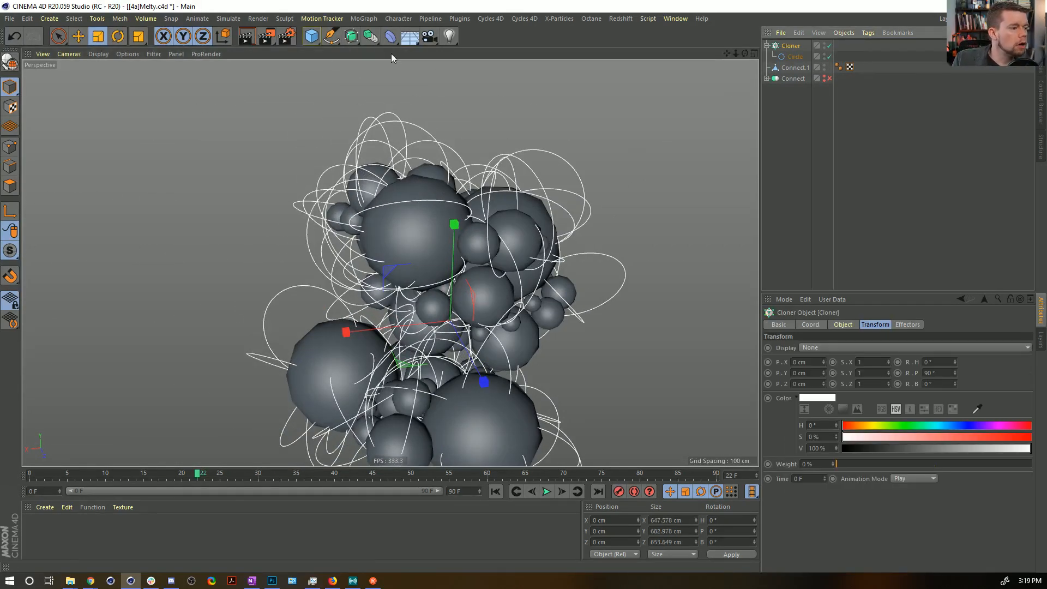
click(360, 19)
mouse_move(380, 39)
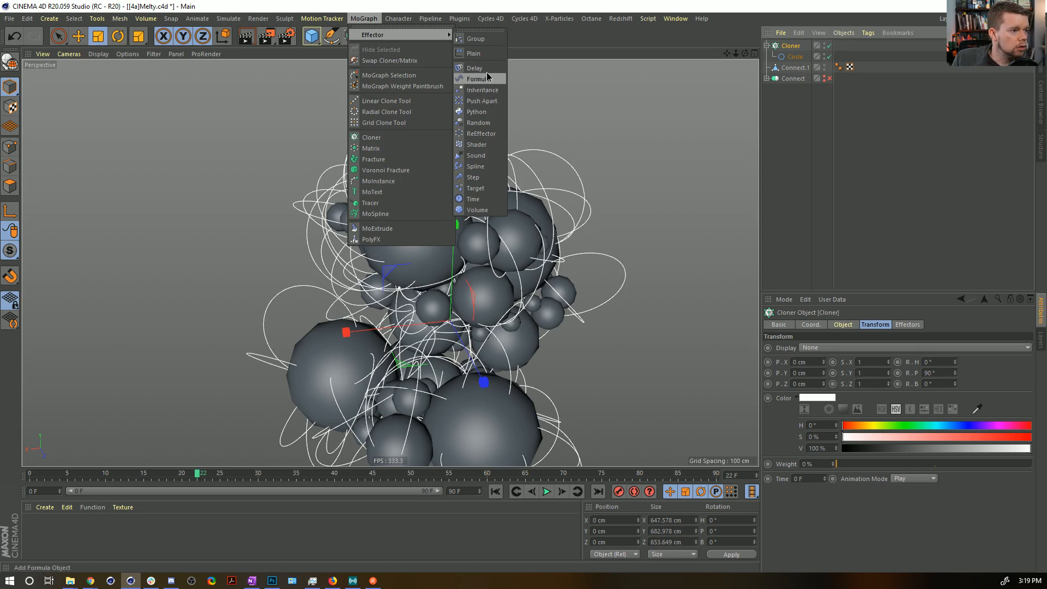
click(479, 122)
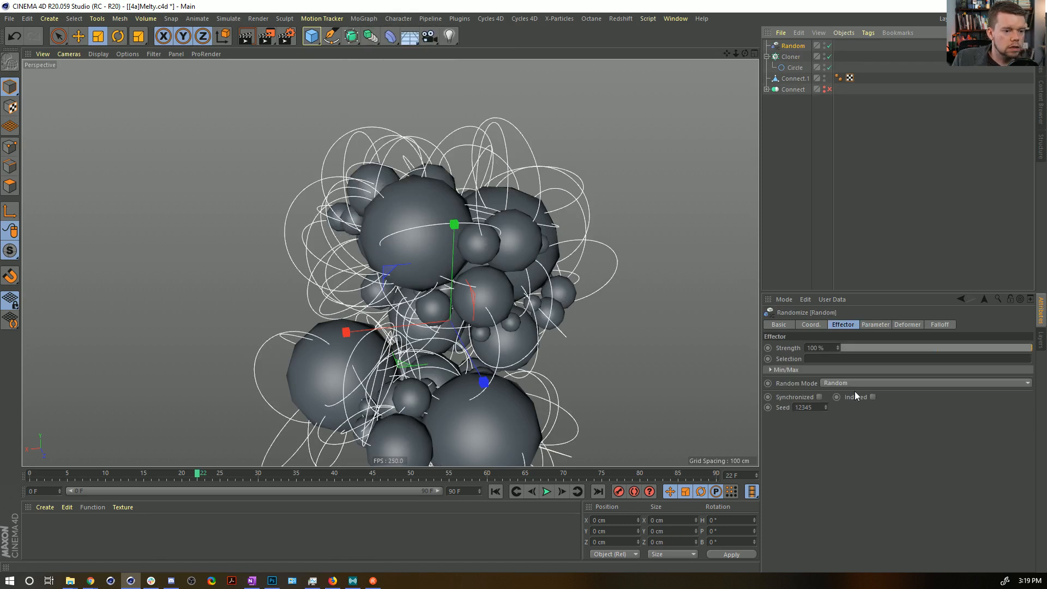
click(874, 324)
click(809, 367)
click(877, 367)
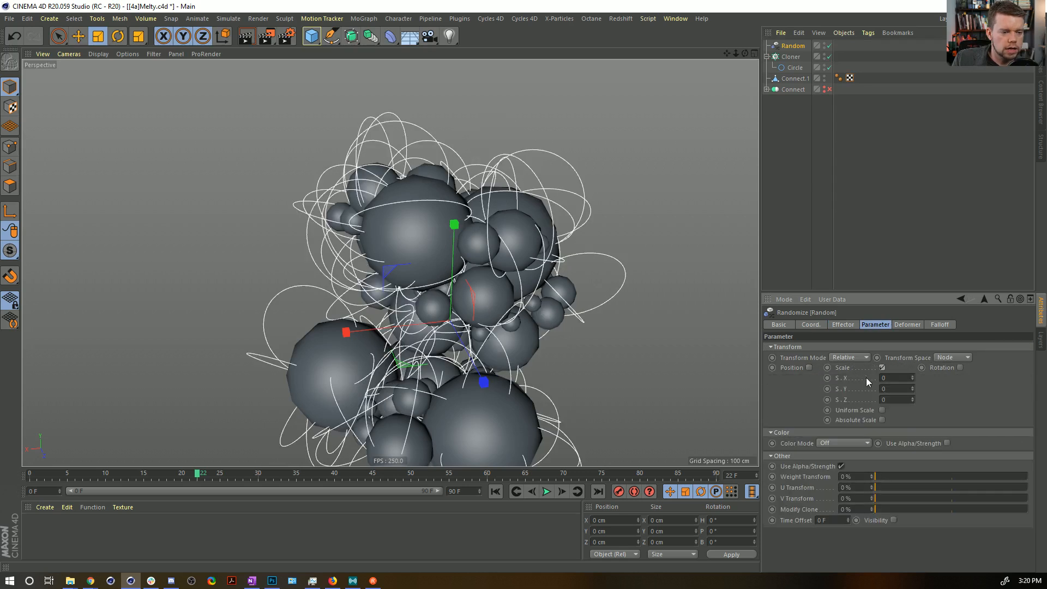
click(881, 410)
drag(912, 377, 959, 377)
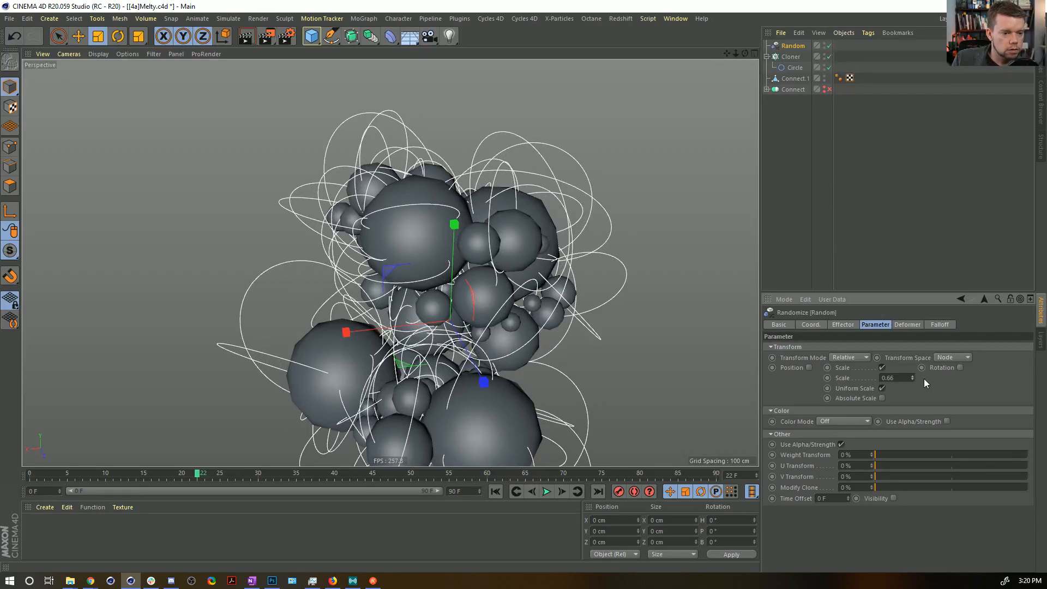
Convert the Cloner of circles into a single combined editable spline object and switch it to point editing.
mouse_move(480, 284)
alt+mouse_down()
mouse_move(494, 308)
mouse_move(482, 286)
alt+mouse_up()
alt+right_drag(482, 286, 425, 327)
alt+middle_drag(468, 351, 463, 241)
alt+drag(463, 241, 458, 195)
alt+middle_drag(458, 195, 483, 342)
alt+drag(550, 248, 518, 219)
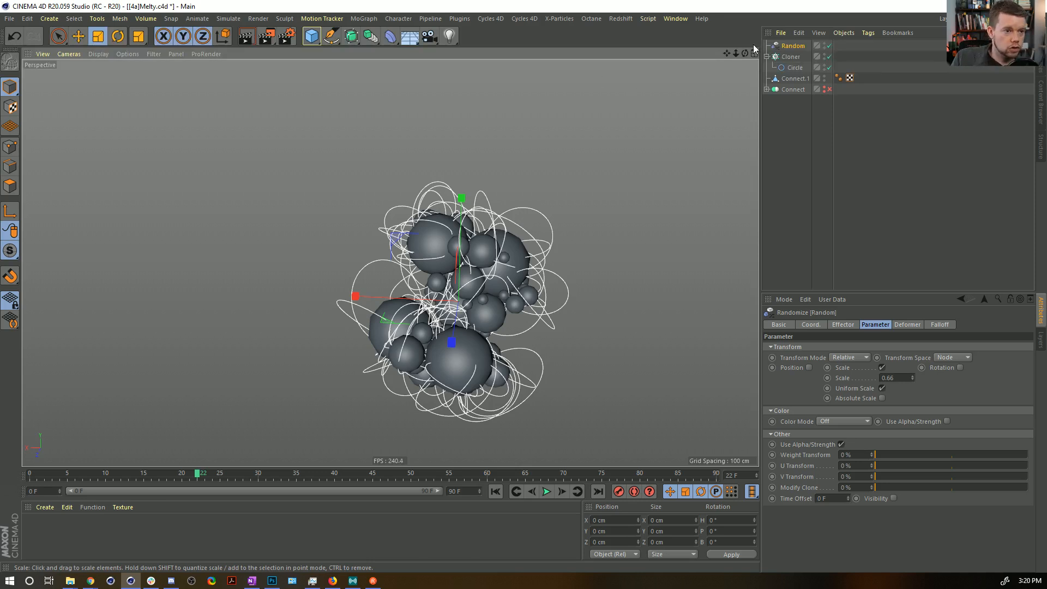
click(792, 57)
alt+drag(349, 41, 502, 72)
key(c)
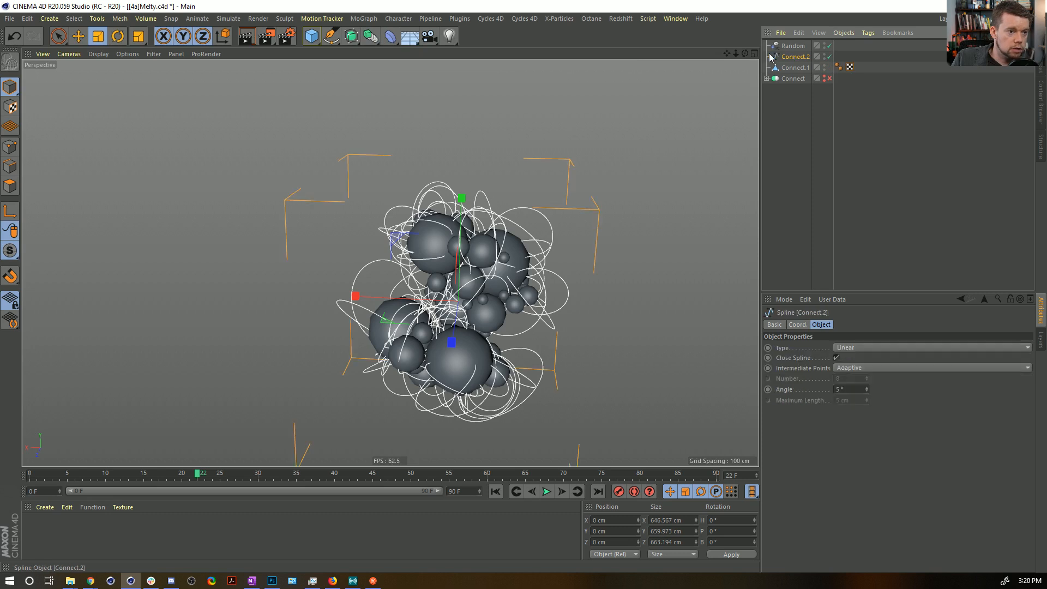
click(10, 148)
scroll(474, 349, up, 5)
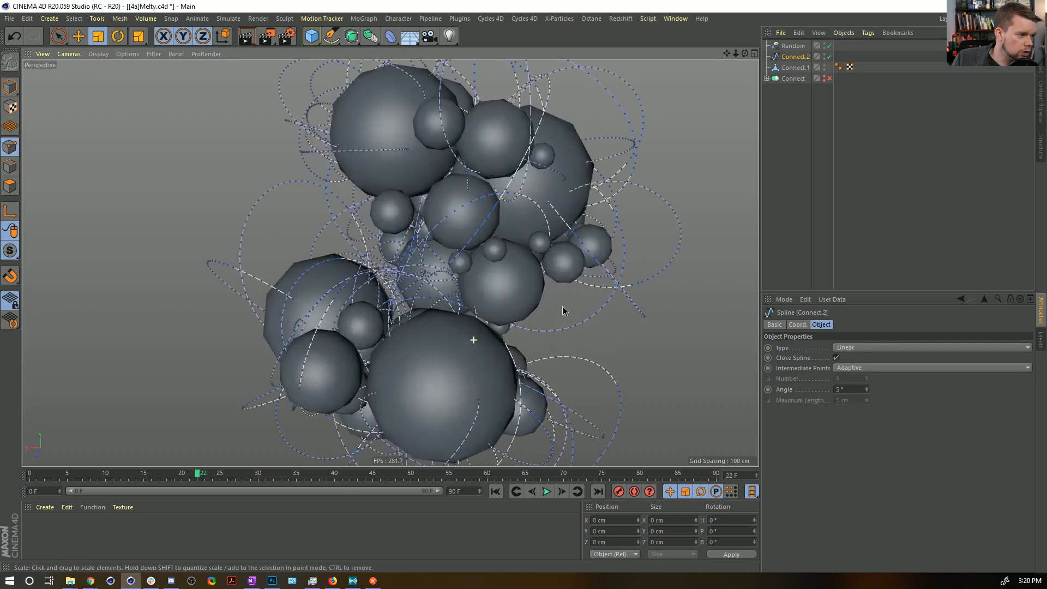
Undo the direct conversion of Connect.2 and create a separate editable spline from its current state, keeping the generator.
alt+drag(538, 315, 547, 198)
key(ctrl+z)
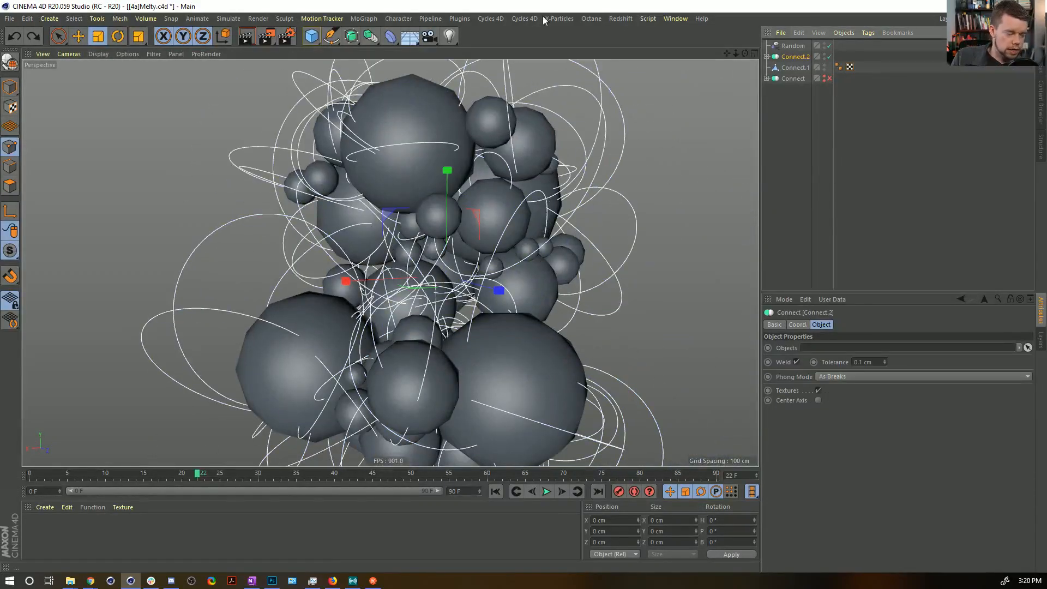
key(c)
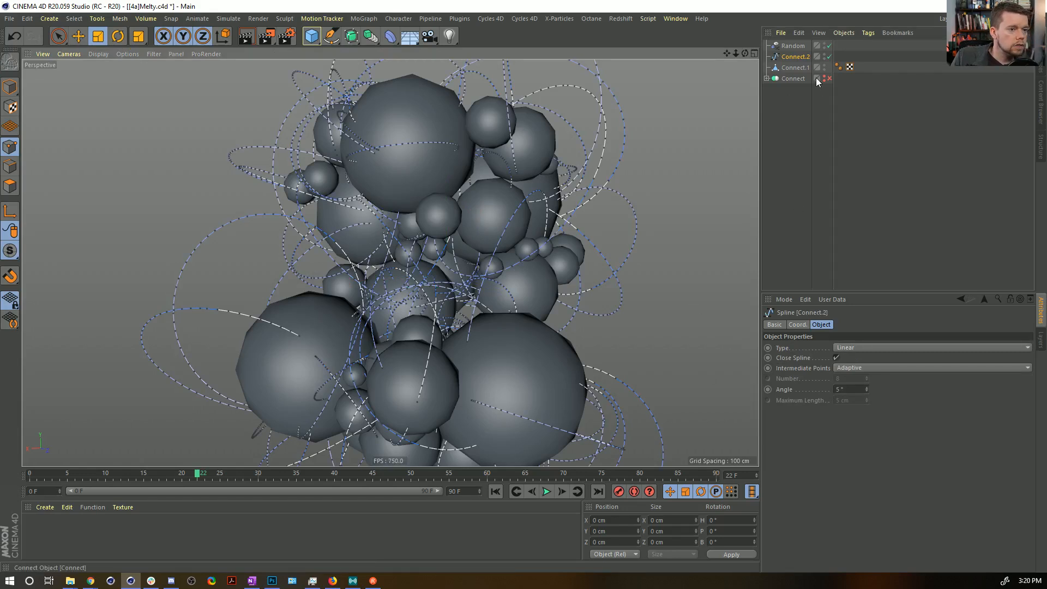
key(ctrl+z)
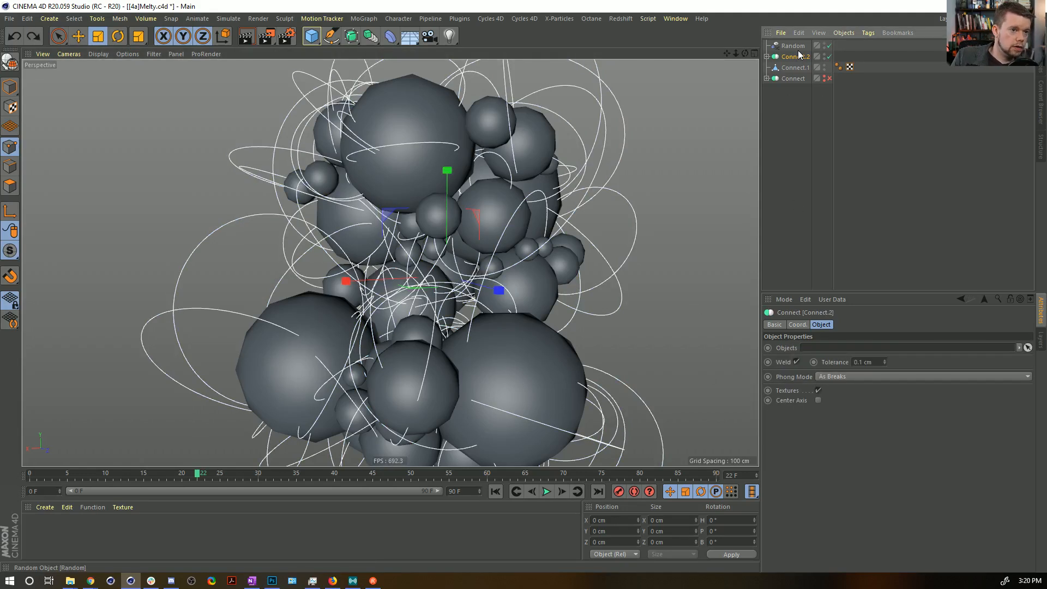
key(shift+c)
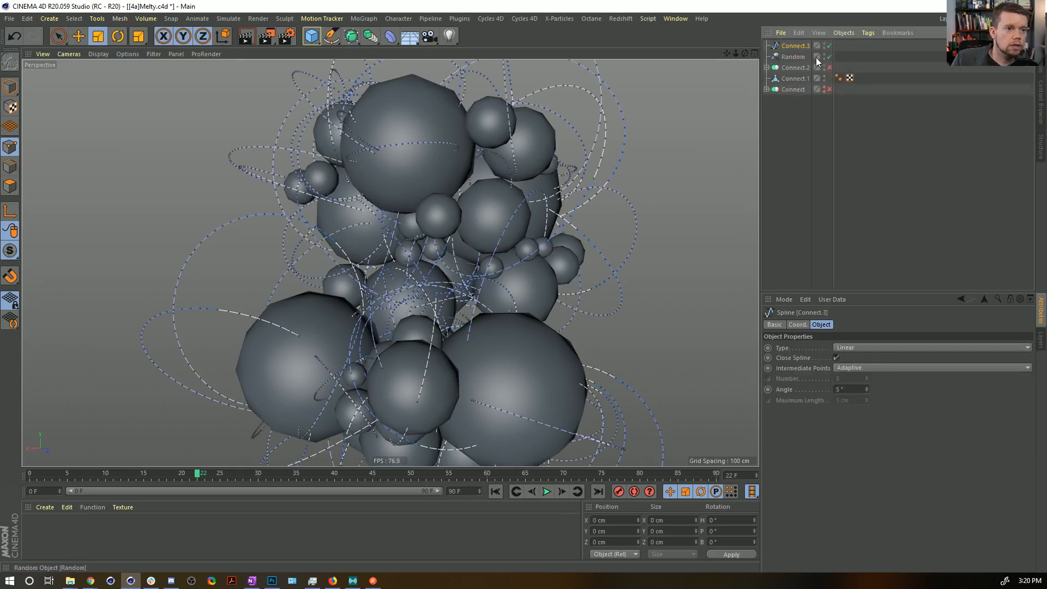
Copy the new Connect.3 spline and the Connect.1 mesh into a new empty scene.
ctrl+click(794, 78)
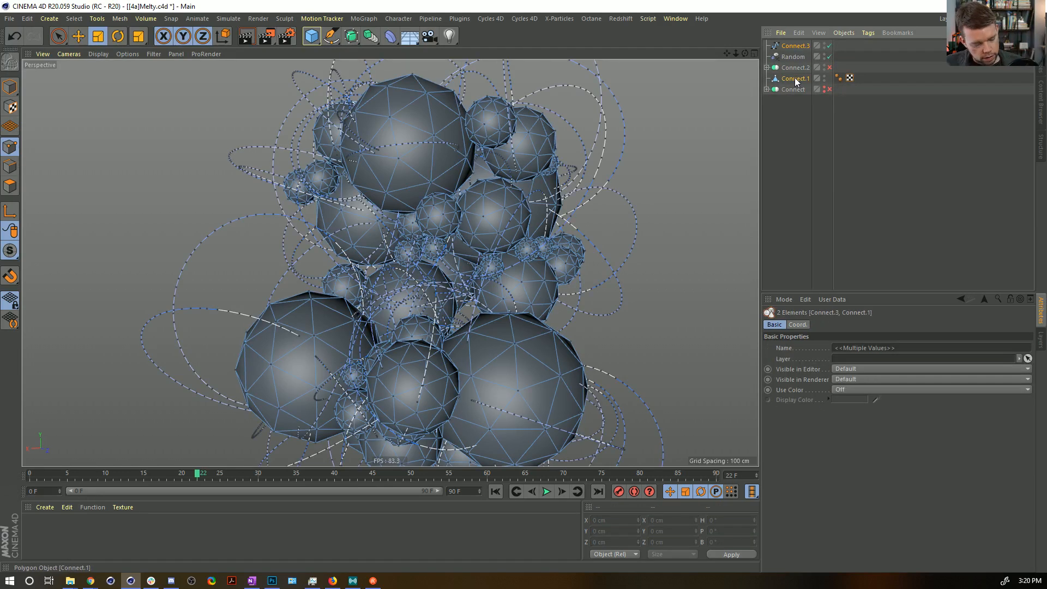
key(ctrl+c)
key(ctrl+n)
key(ctrl+v)
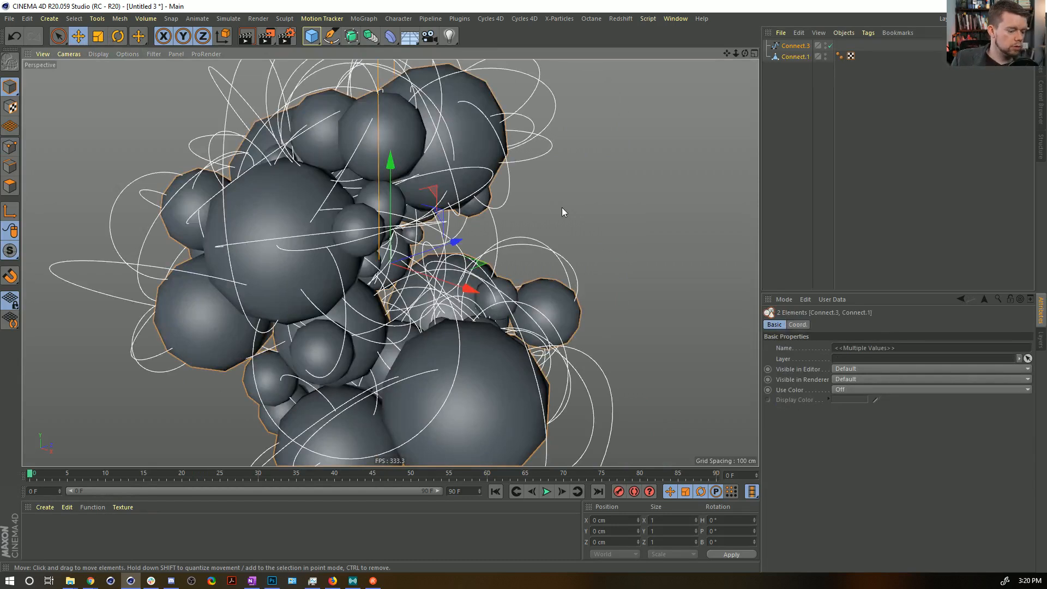
Save the new scene as [4b]Melty.c4d in the SceneFiles folder.
key(ctrl+s)
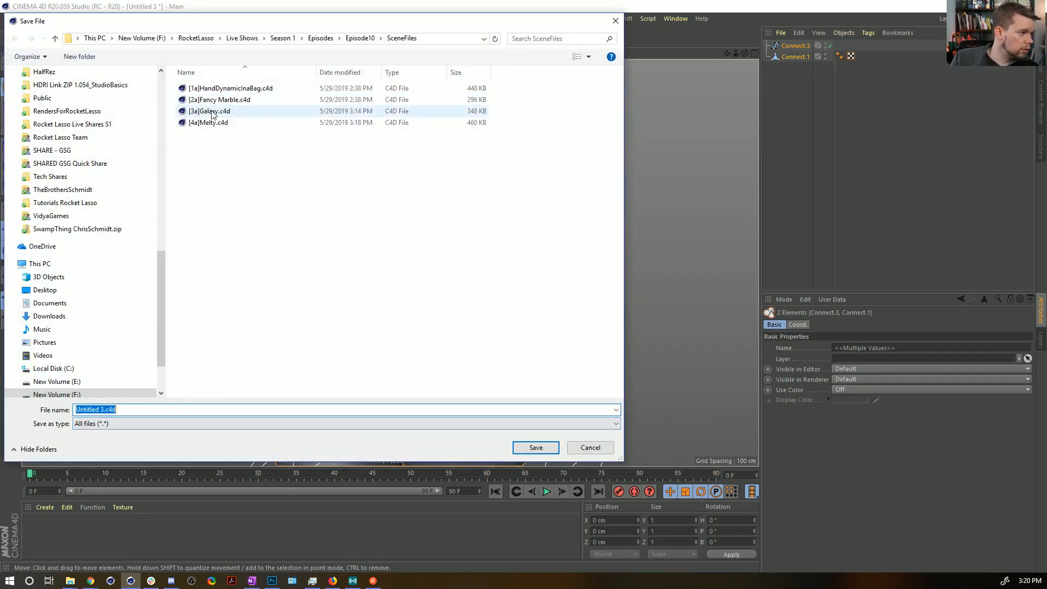
click(205, 123)
click(81, 411)
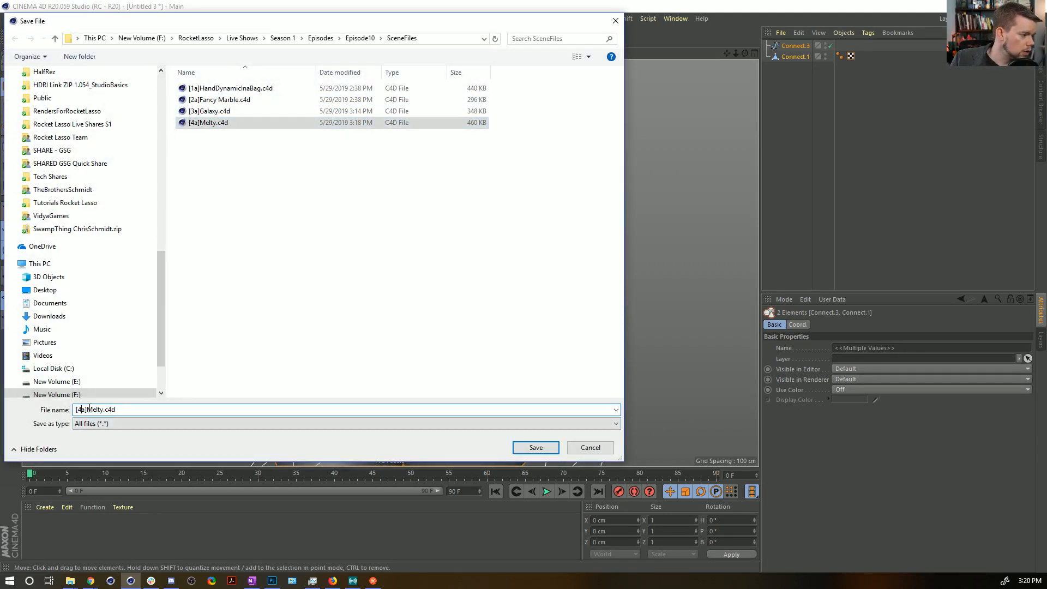
key(Delete)
text(b)
key(Return)
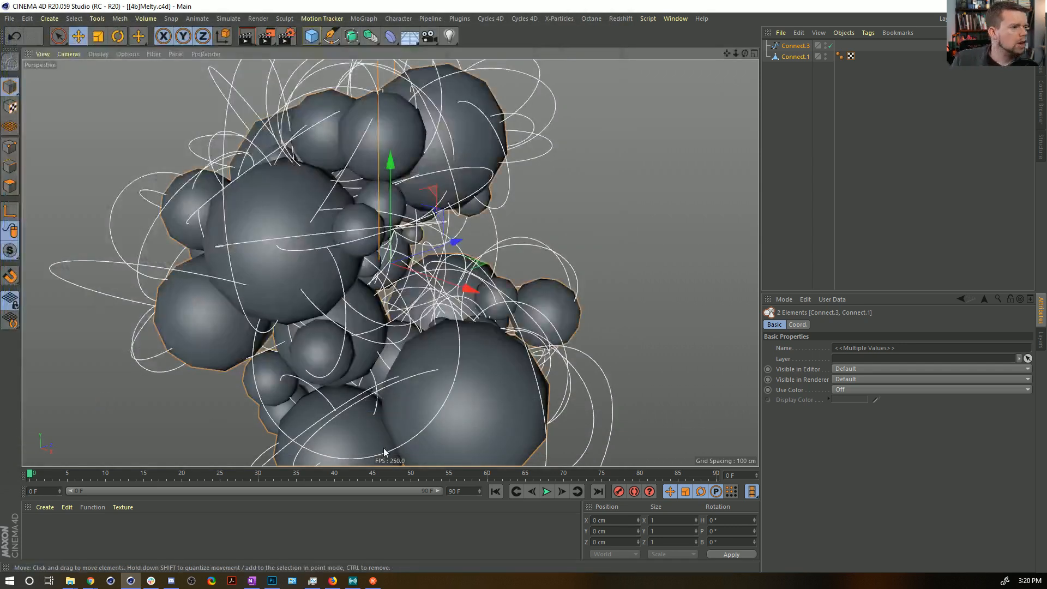
Select the Connect.3 spline and the Connect.1 mesh together and switch them to point editing.
alt+drag(471, 226, 354, 304)
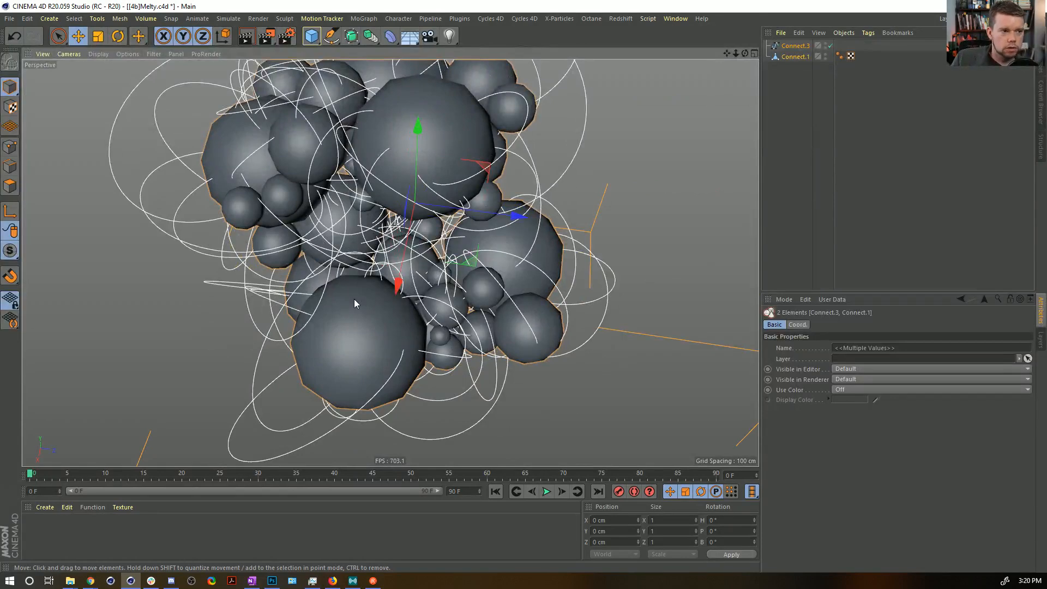
click(798, 47)
alt+drag(406, 203, 444, 166)
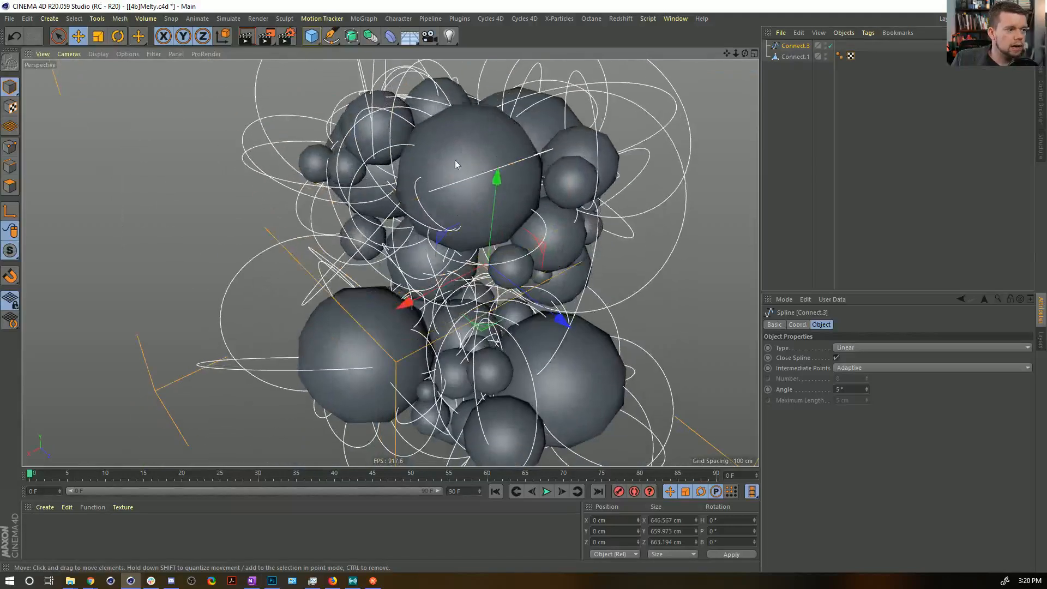
scroll(457, 161, down, 6)
alt+drag(413, 202, 448, 197)
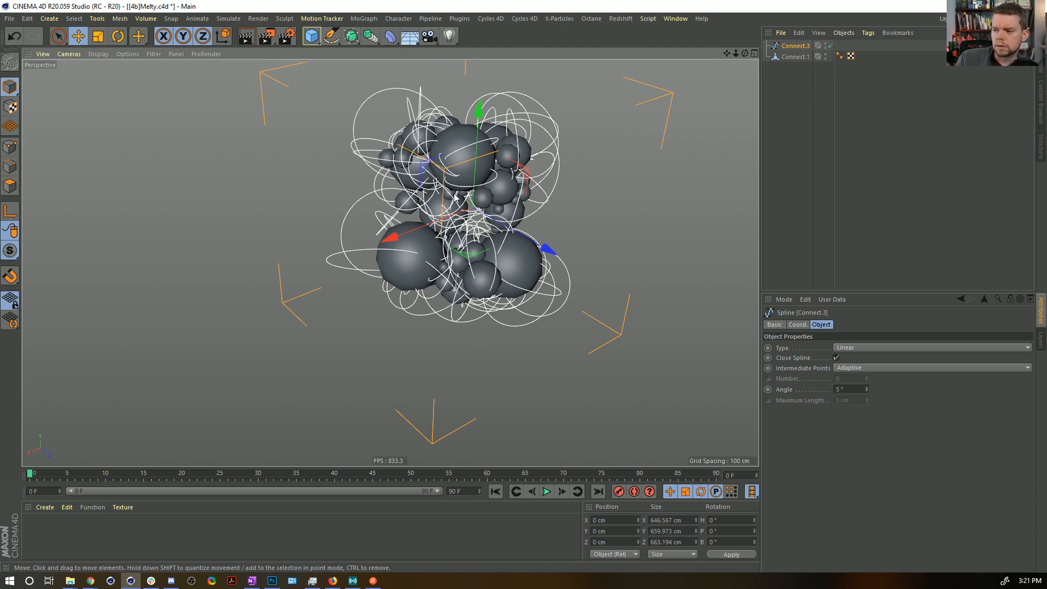
alt+drag(630, 268, 508, 217)
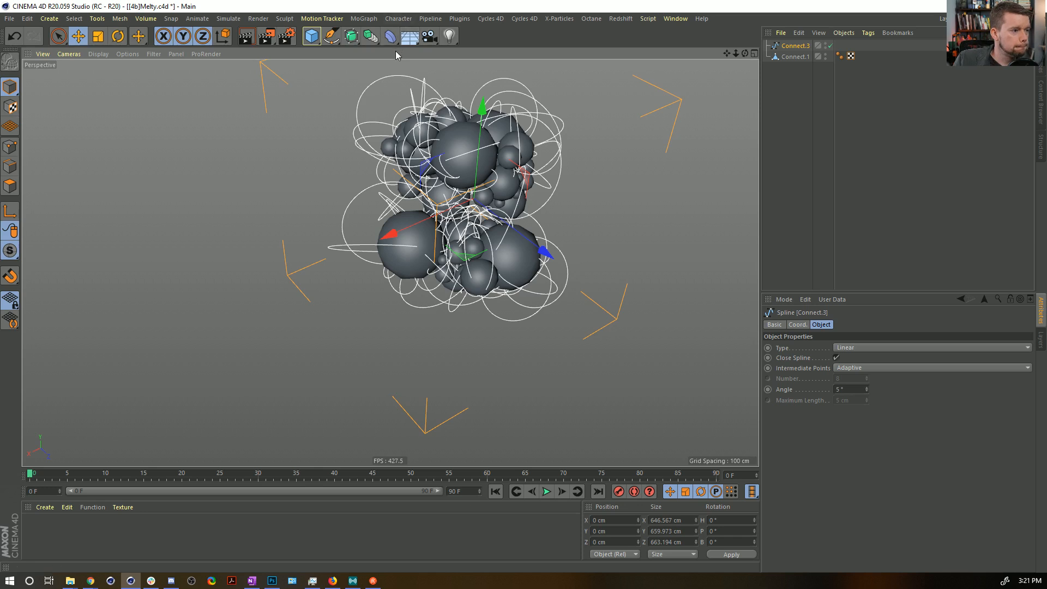
ctrl+click(792, 57)
click(10, 146)
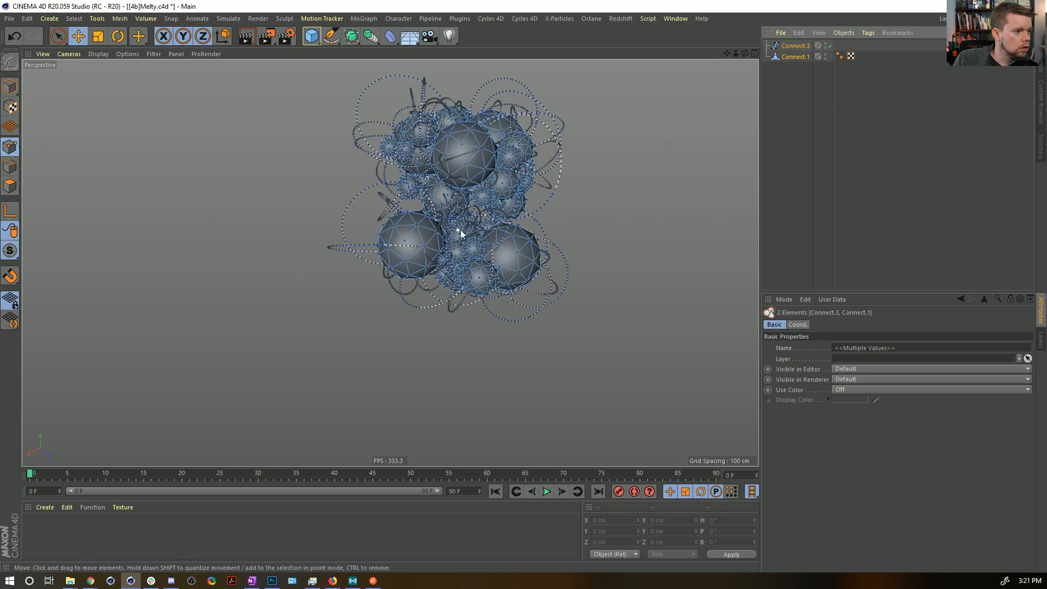
scroll(482, 216, up, 2)
alt+middle_drag(482, 215, 457, 322)
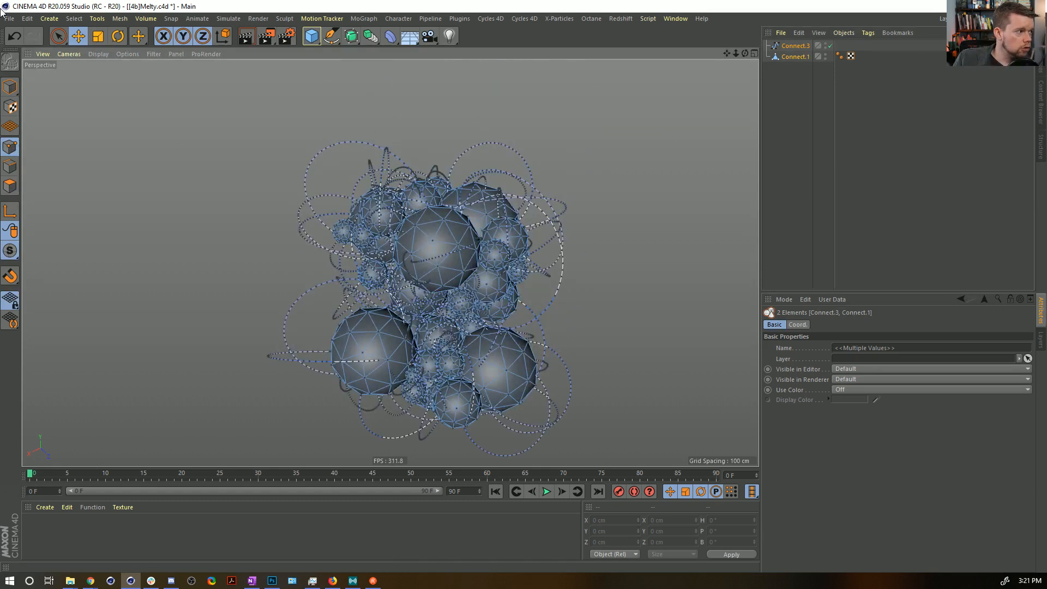
Activate Live Selection, set its radius to 64, and paint over points on the cluster's visible surface.
click(59, 36)
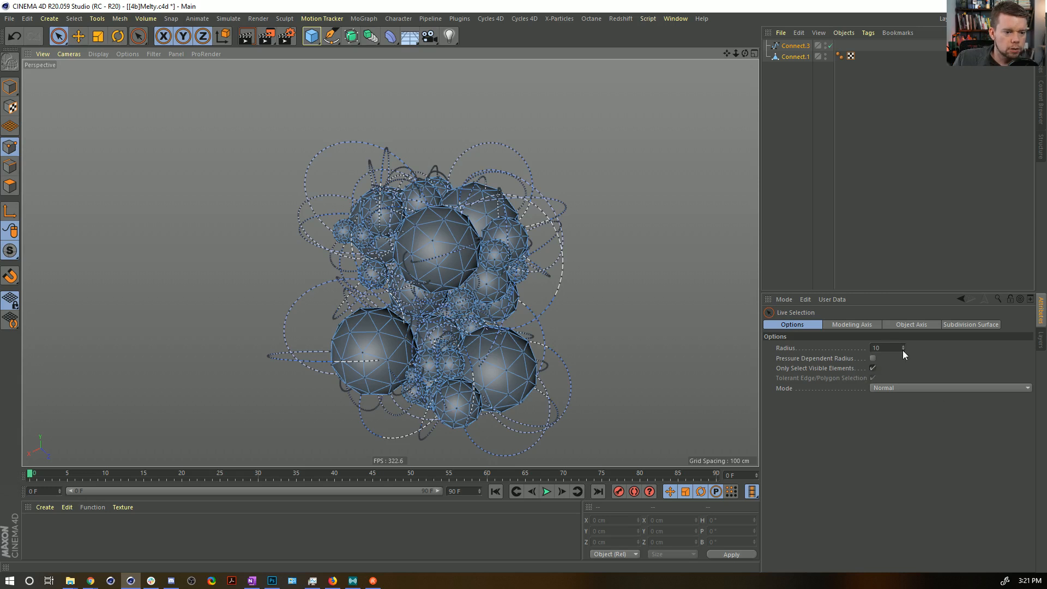
drag(902, 349, 902, 319)
mouse_move(509, 177)
mouse_down()
mouse_move(401, 270)
mouse_move(419, 293)
mouse_up()
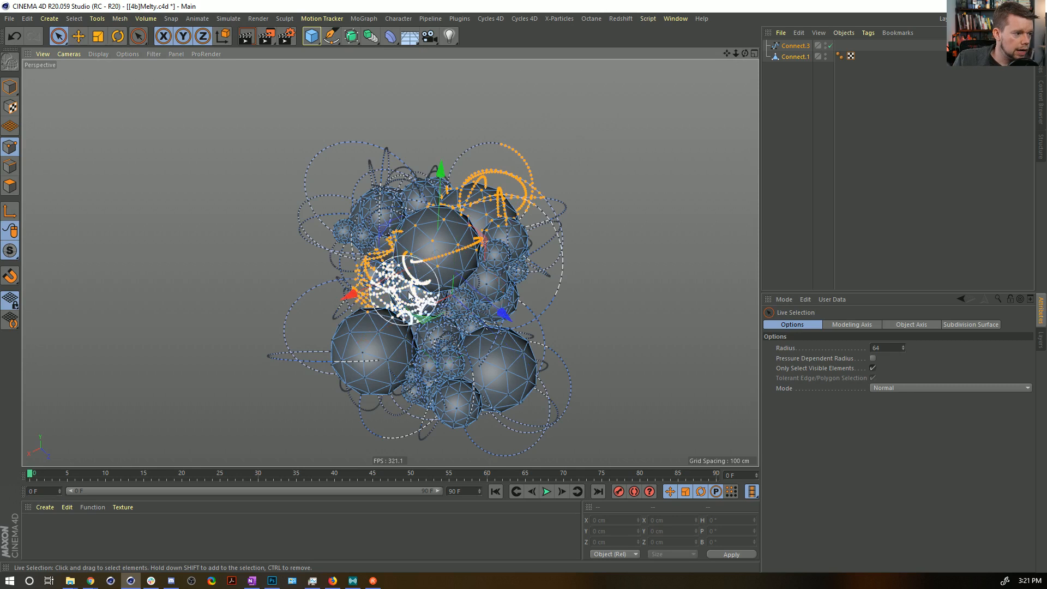
click(446, 251)
mouse_move(494, 220)
alt+mouse_down()
mouse_move(397, 222)
mouse_move(208, 123)
mouse_move(332, 176)
mouse_move(563, 196)
mouse_move(647, 222)
mouse_move(592, 188)
alt+mouse_up()
scroll(592, 187, down, 5)
alt+middle_drag(514, 281, 432, 214)
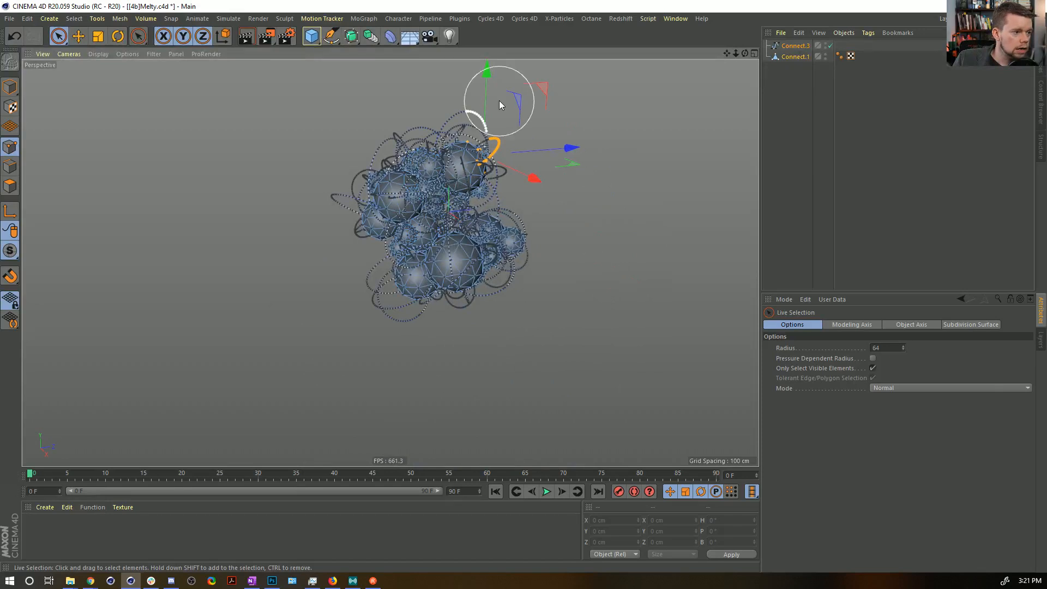
Enlarge the Live Selection radius to 97 and paint-select the visible sphere and circle points around the cluster.
drag(904, 345, 904, 338)
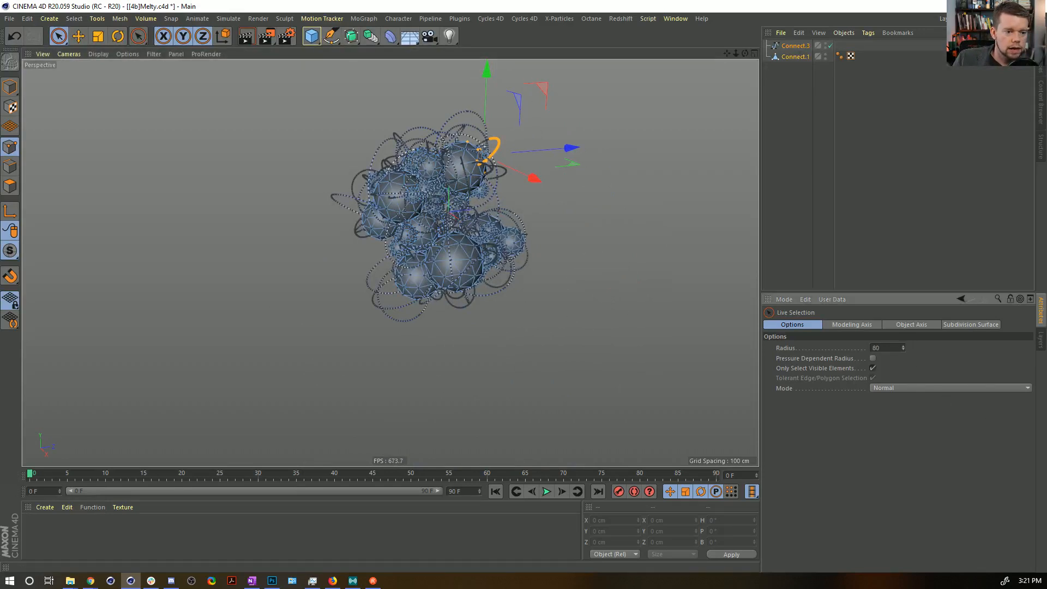
mouse_move(327, 140)
mouse_down()
mouse_move(402, 145)
mouse_move(514, 234)
mouse_move(420, 295)
mouse_move(643, 254)
mouse_up()
alt+drag(448, 235, 212, 175)
mouse_move(517, 221)
shift+mouse_down()
mouse_move(597, 126)
mouse_move(391, 357)
mouse_move(419, 184)
shift+mouse_up()
alt+middle_drag(558, 198, 232, 101)
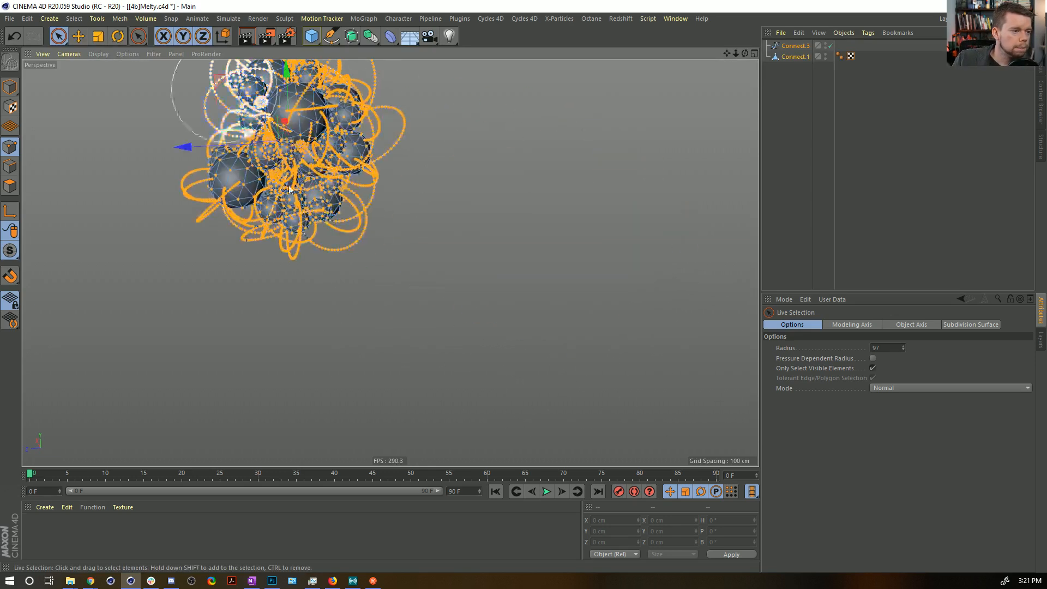
alt+drag(232, 101, 240, 155)
mouse_move(425, 182)
shift+mouse_down()
mouse_move(412, 292)
mouse_move(272, 333)
mouse_move(627, 297)
shift+mouse_up()
alt+drag(627, 297, 382, 291)
Frame the cluster and add the visible outer points from its other sides to the point selection.
key(h)
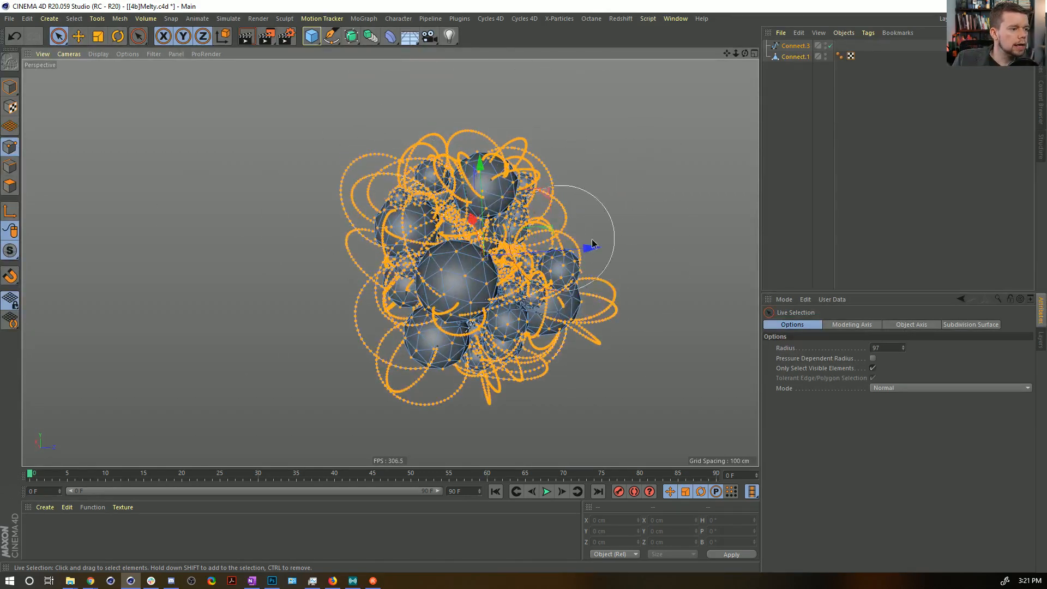
alt+drag(582, 280, 328, 390)
alt+right_drag(597, 265, 517, 285)
alt+middle_drag(703, 204, 524, 187)
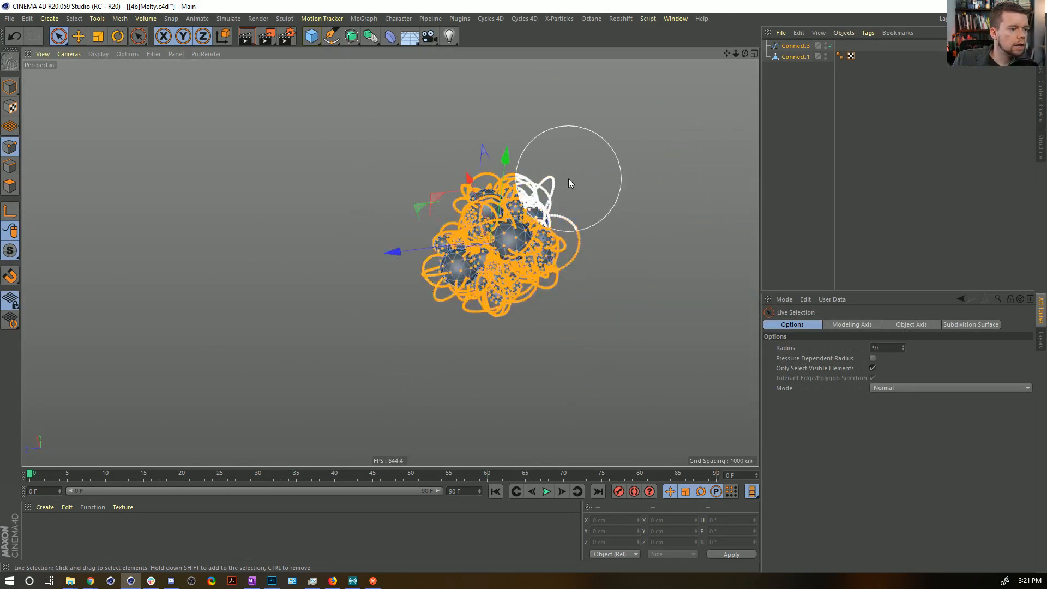
alt+drag(490, 354, 567, 298)
mouse_move(360, 322)
alt+mouse_down()
mouse_move(331, 253)
mouse_move(335, 224)
mouse_move(572, 191)
alt+mouse_up()
mouse_move(301, 304)
alt+mouse_down()
mouse_move(390, 262)
mouse_move(550, 291)
alt+mouse_up()
alt+drag(425, 322, 468, 354)
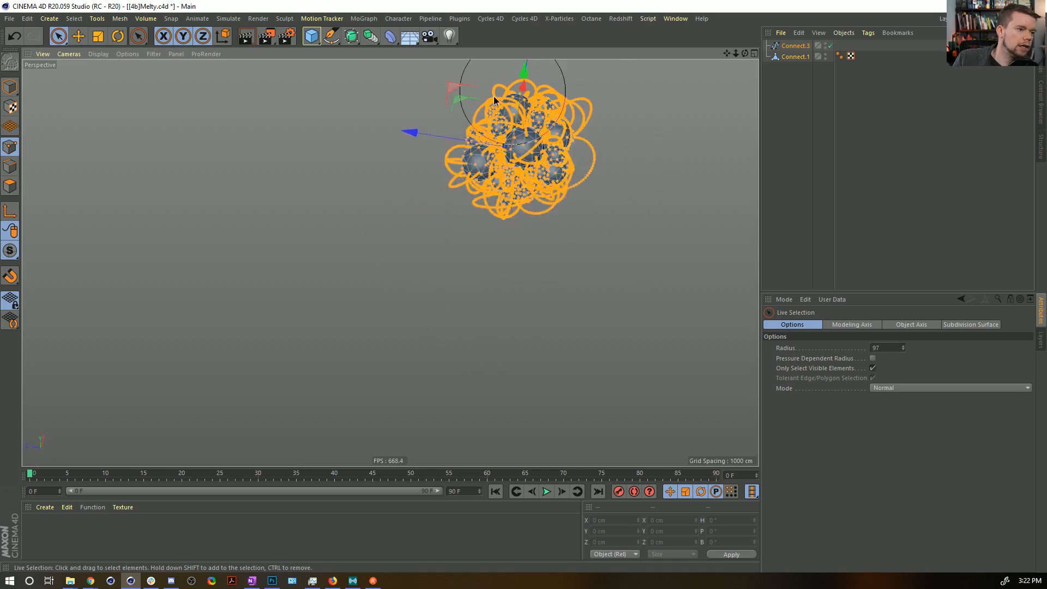
alt+drag(434, 194, 460, 309)
alt+drag(539, 297, 416, 278)
alt+drag(425, 327, 409, 351)
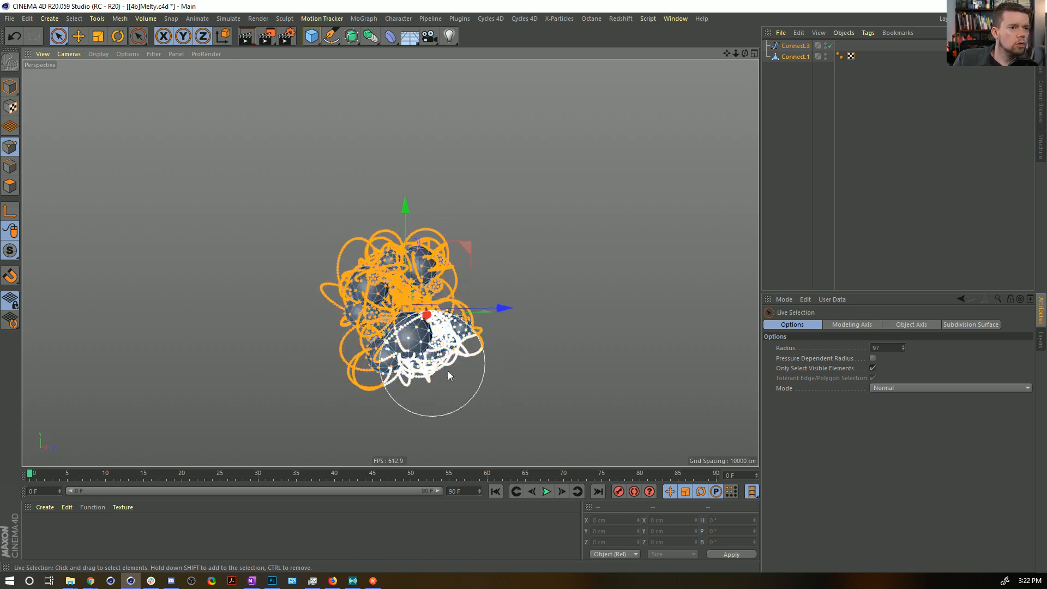
Select only the Connect.3 spline, try moving its selected inner points upward, and undo the move.
click(798, 46)
alt+drag(478, 204, 424, 290)
alt+middle_drag(424, 290, 457, 253)
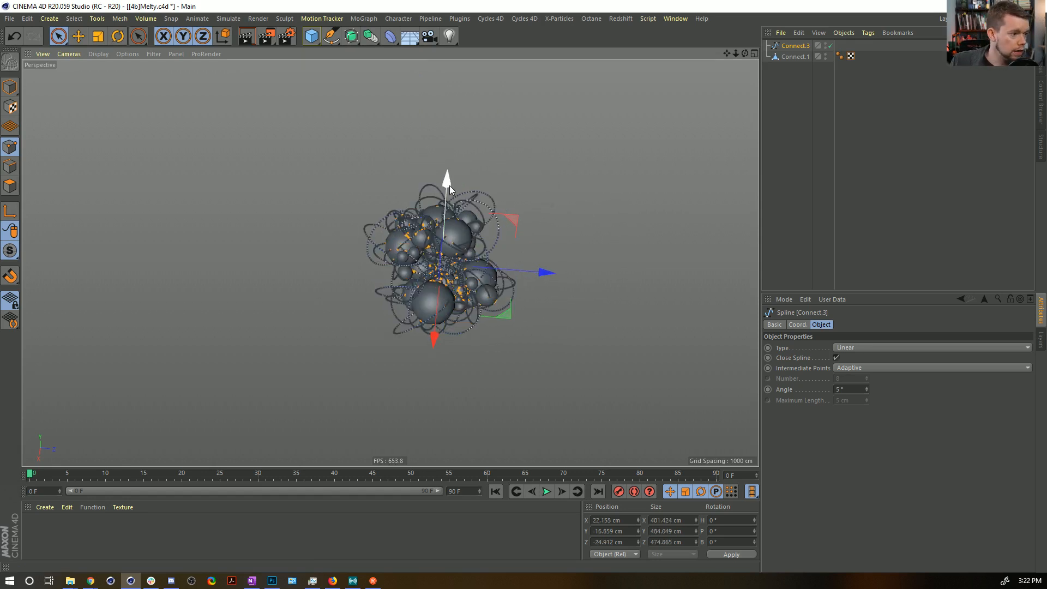
drag(445, 181, 446, 75)
key(ctrl+z)
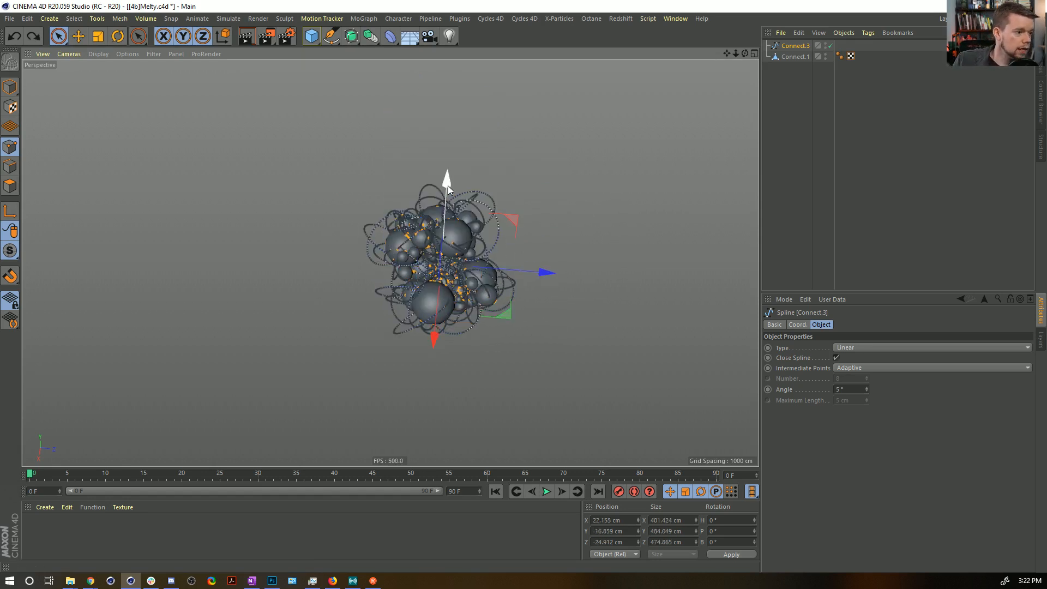
Invert the spline's point selection to the outer points, and reselect Connect.3 together with Connect.1.
scroll(444, 223, up, 6)
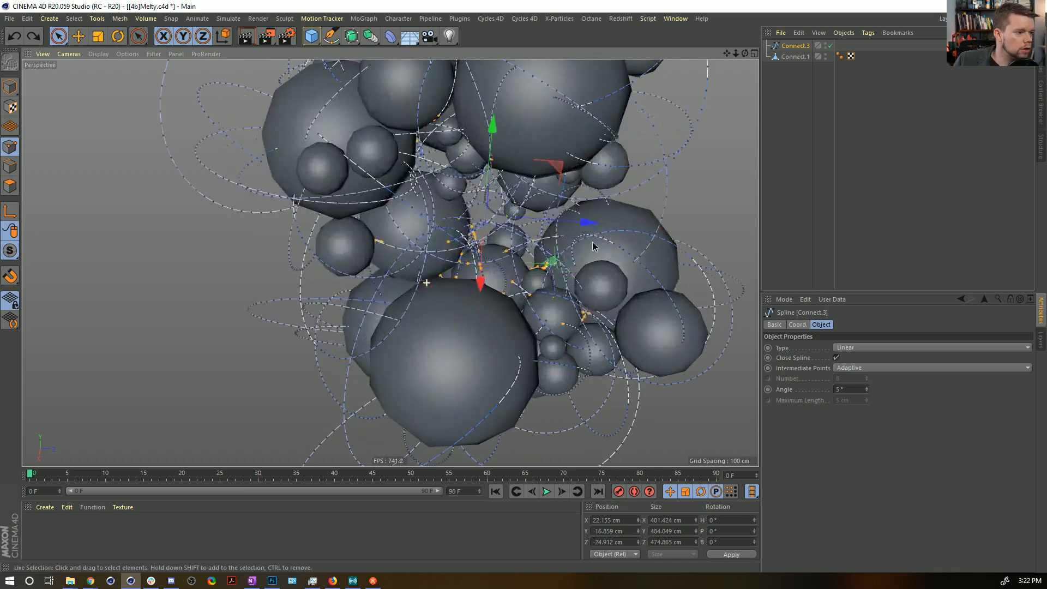
alt+drag(451, 223, 413, 201)
alt+drag(482, 128, 521, 158)
drag(800, 77, 788, 13)
click(697, 147)
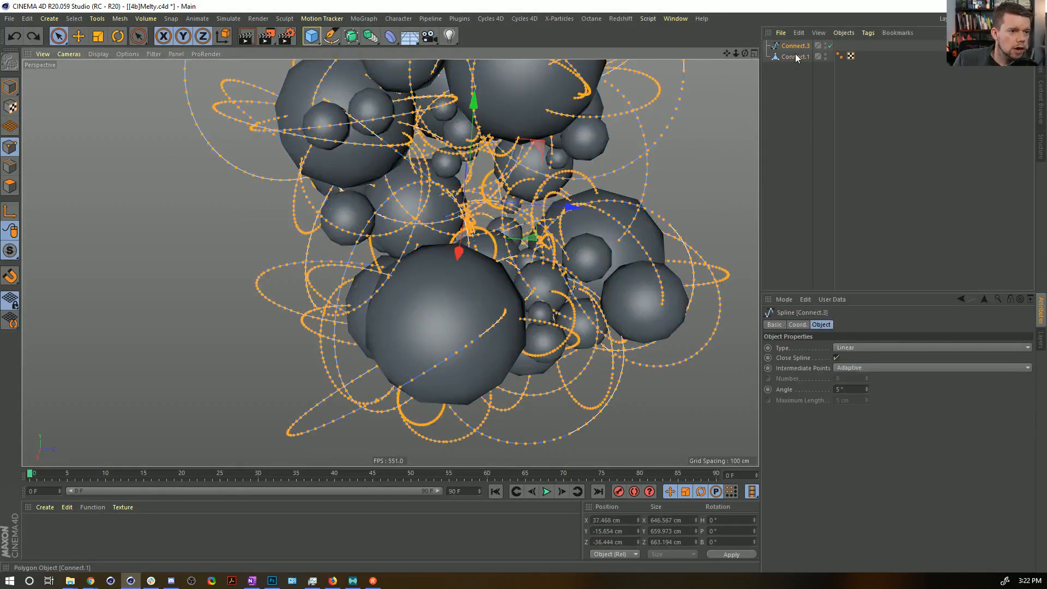
drag(796, 73, 786, 44)
alt+drag(538, 179, 511, 175)
key(ctrl+a)
right_drag(510, 176, 435, 193)
key(ctrl+z)
right_drag(512, 218, 489, 222)
key(ctrl+z)
key(space)
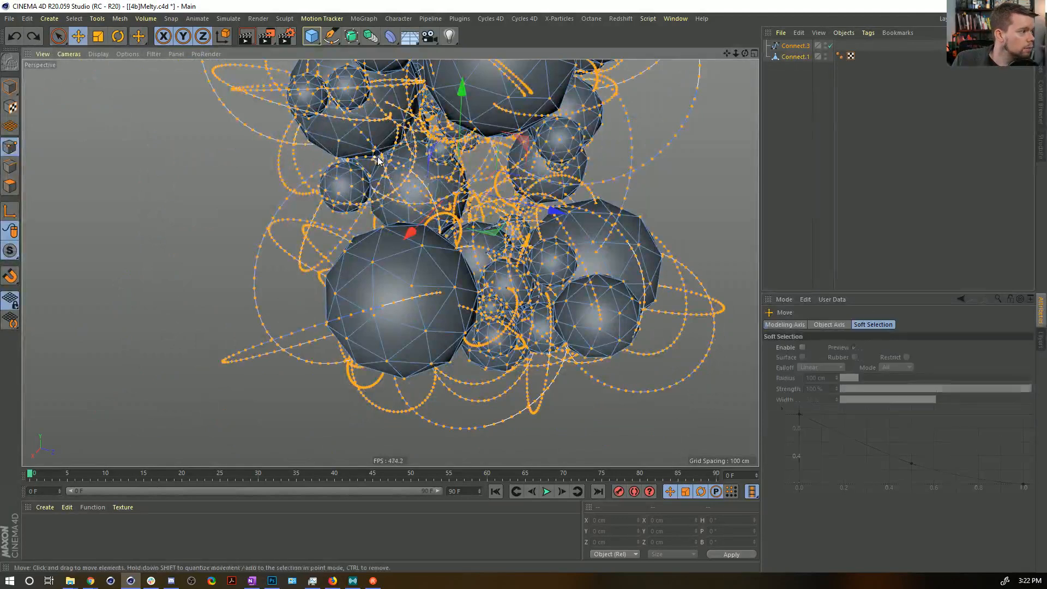
key(space)
key(ctrl+z)
Paint the still unselected points in the gaps between spheres and on the cluster's underside into the selection.
mouse_move(526, 191)
alt+mouse_down()
mouse_move(442, 185)
mouse_move(419, 121)
alt+mouse_up()
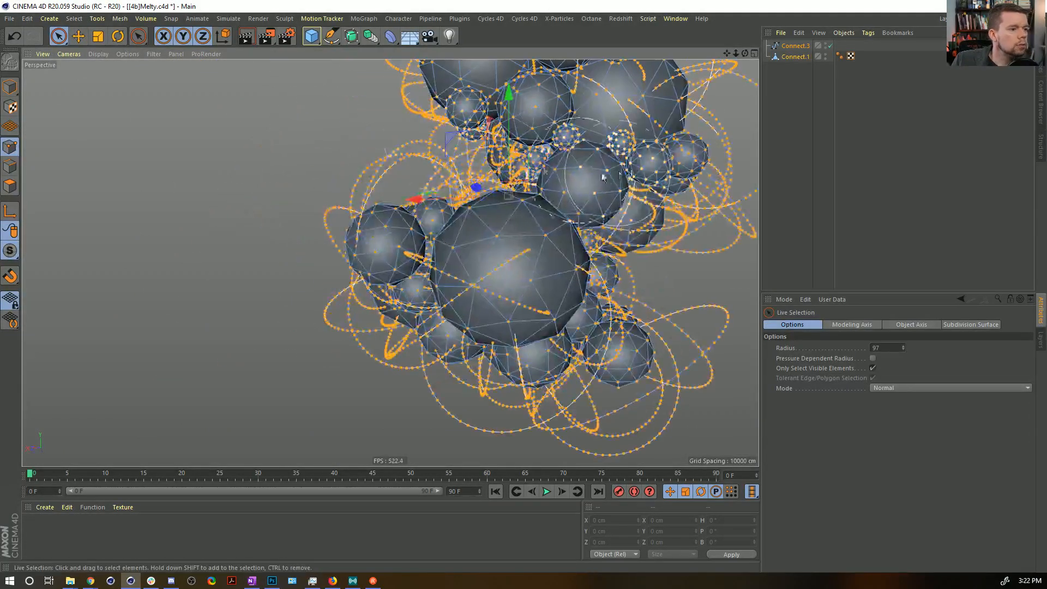
alt+drag(624, 265, 673, 253)
alt+middle_drag(672, 253, 641, 252)
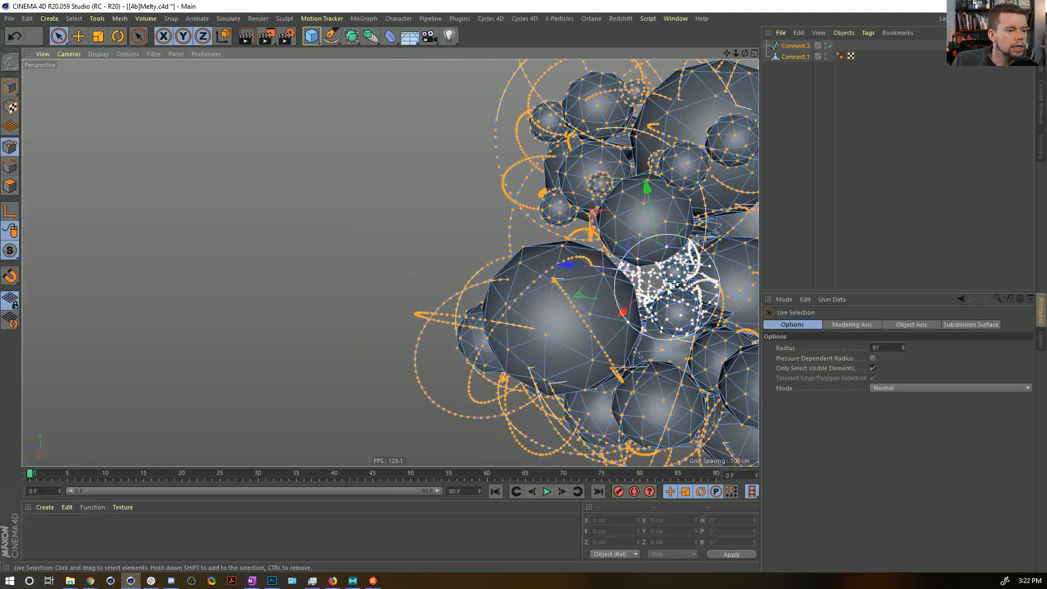
mouse_move(691, 281)
alt+middle_down()
mouse_move(413, 224)
mouse_move(451, 226)
alt+middle_up()
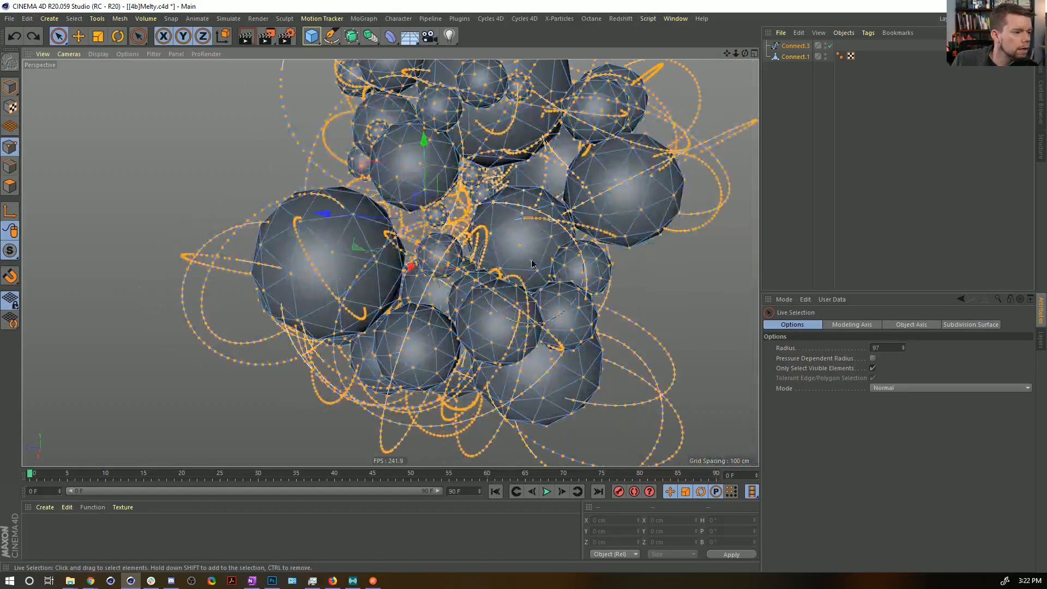
alt+drag(494, 252, 550, 209)
alt+drag(579, 259, 637, 249)
alt+drag(491, 210, 468, 229)
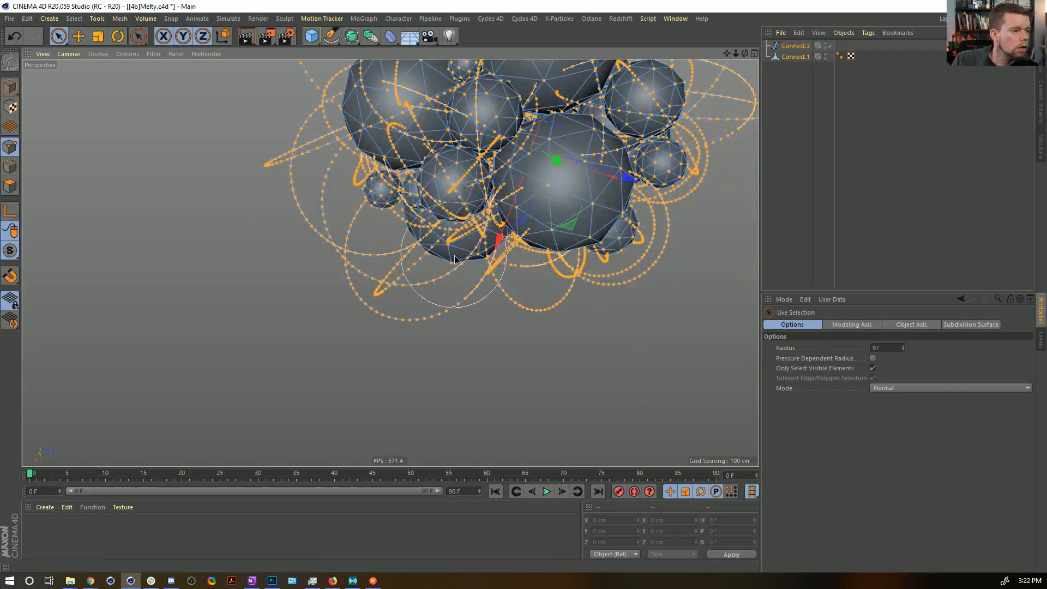
alt+drag(534, 331, 572, 207)
alt+drag(600, 255, 391, 262)
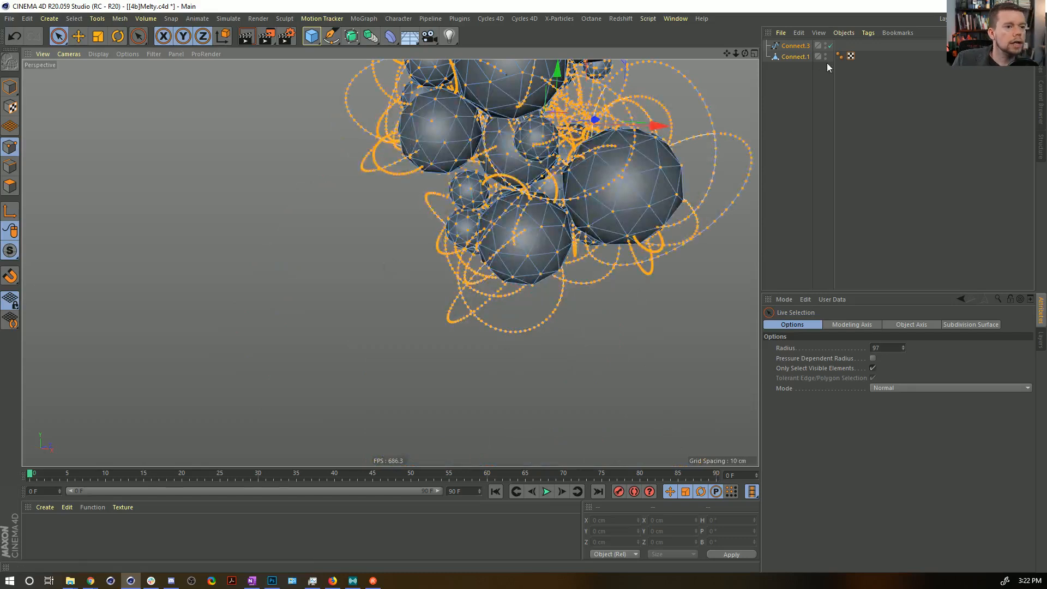
Duplicate the Connect.3 spline as a disabled backup below Connect.1, and make Connect.3 the only selected object.
click(794, 57)
click(785, 46)
ctrl+drag(791, 46, 791, 84)
click(829, 68)
click(793, 46)
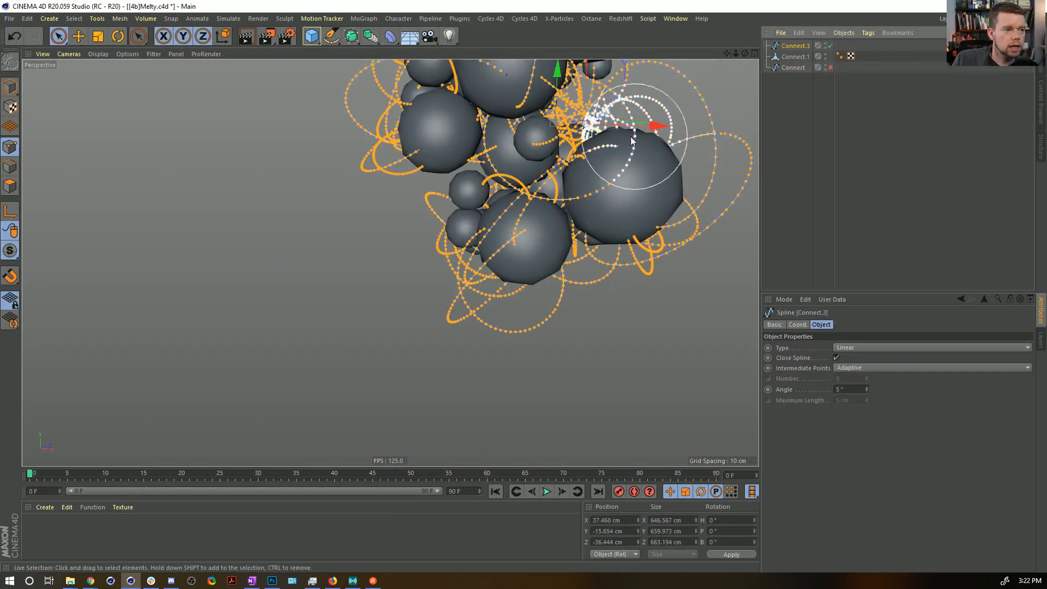
Invert Connect.3's point selection from the outer circle points to the inner points hidden among the spheres.
alt+drag(654, 134, 568, 145)
alt+middle_drag(568, 145, 511, 310)
alt+drag(512, 309, 531, 290)
key(u)
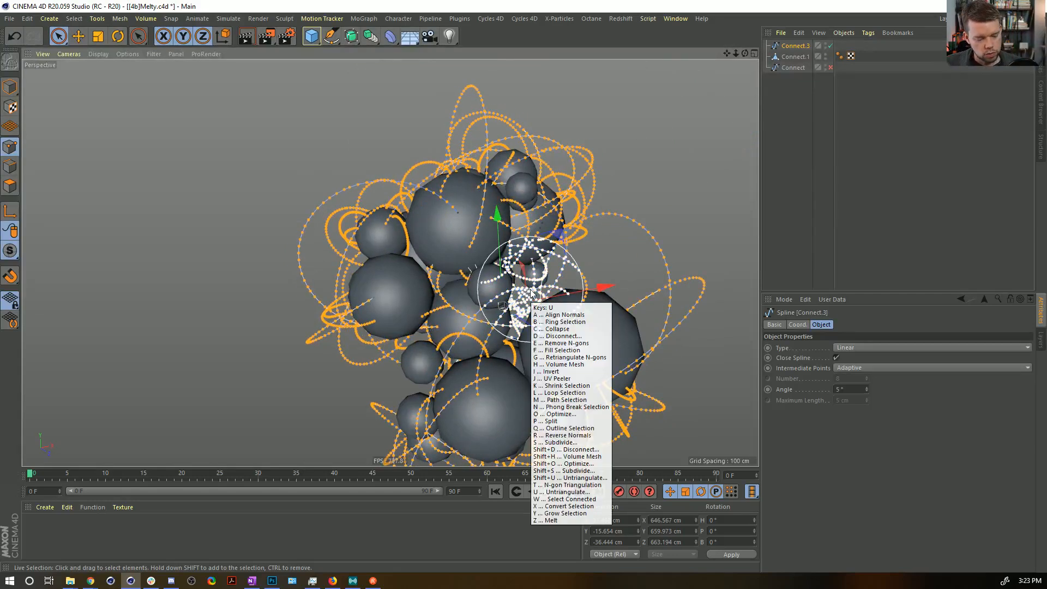
key(i)
Try deleting the selected inner points and turning off Close Spline, and undo back to the inner-point selection.
key(Delete)
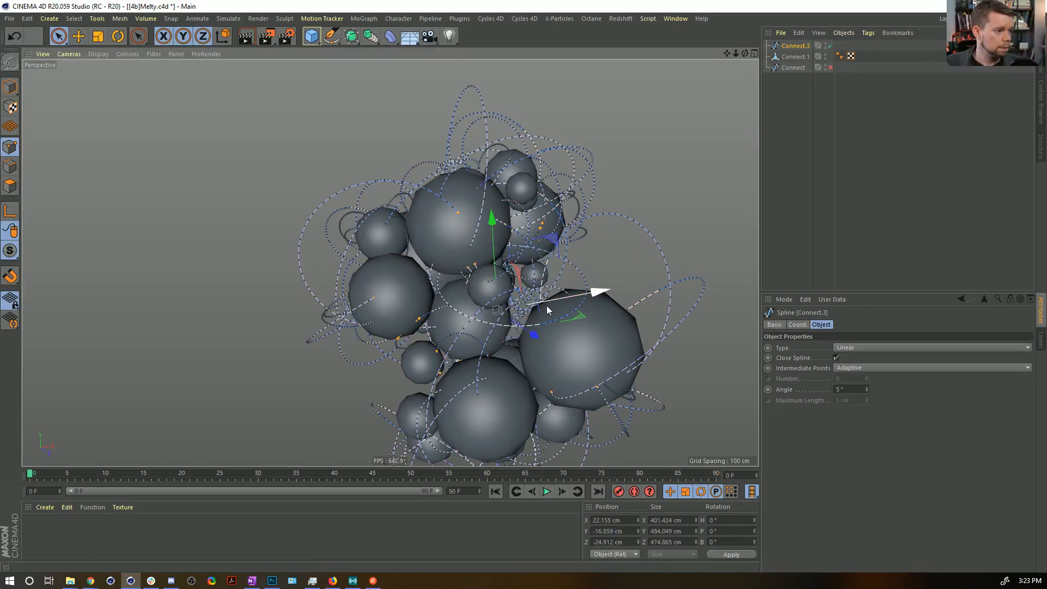
key(Delete)
click(807, 46)
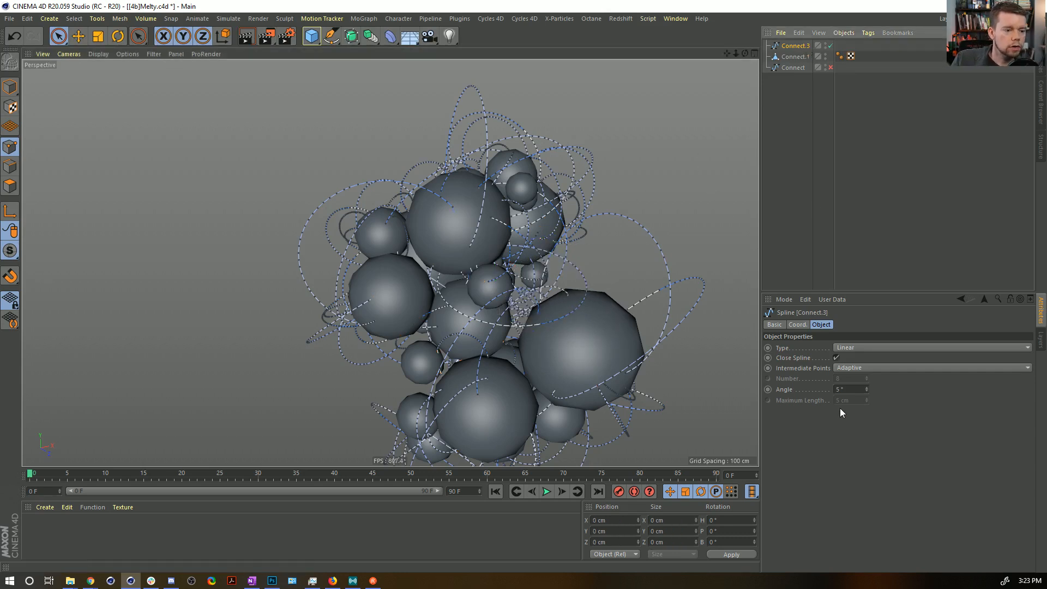
click(836, 357)
alt+drag(451, 292, 470, 337)
key(ctrl+z)
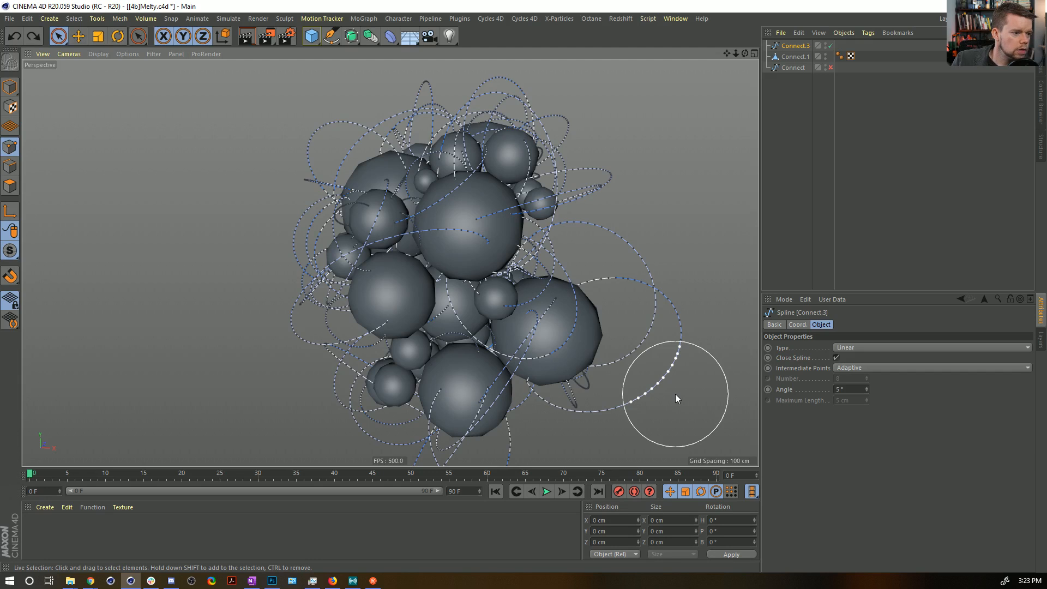
key(ctrl+a)
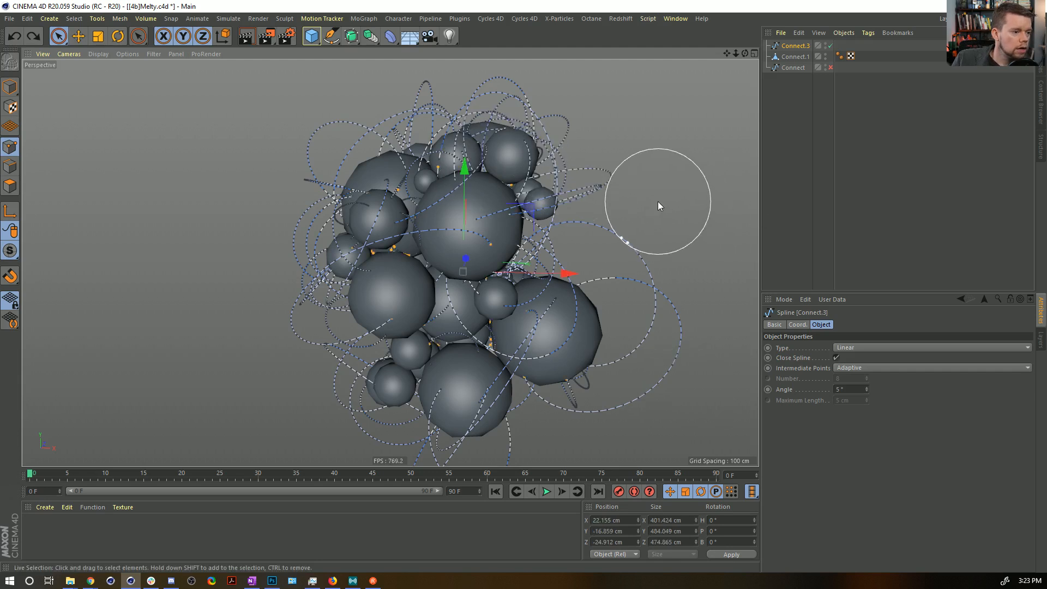
Try Set First Point on the selected inner points followed by a deletion, and undo the deletion.
right_click(418, 266)
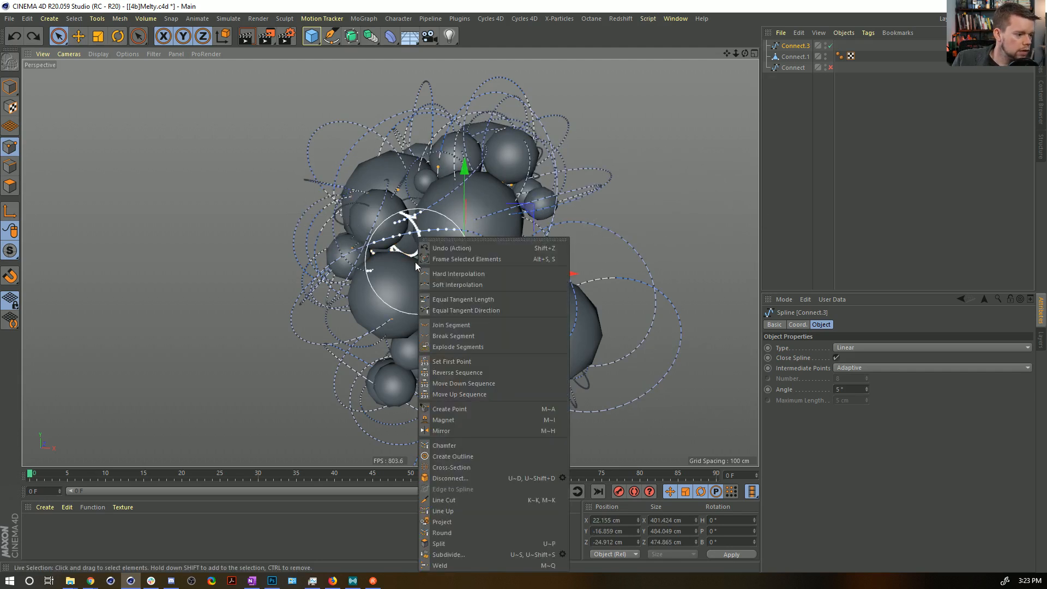
click(486, 361)
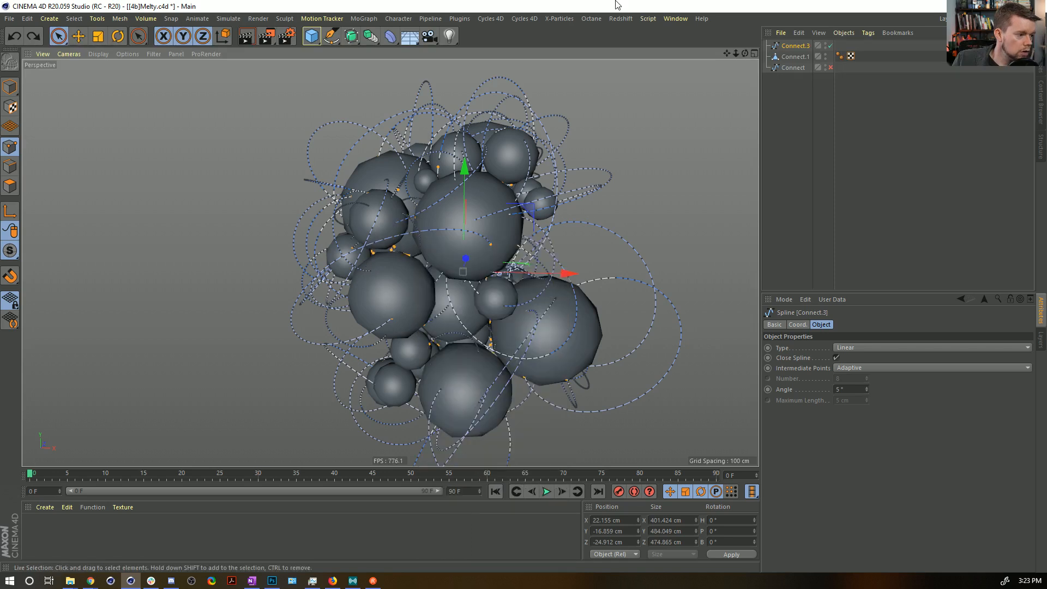
scroll(484, 185, up, 2)
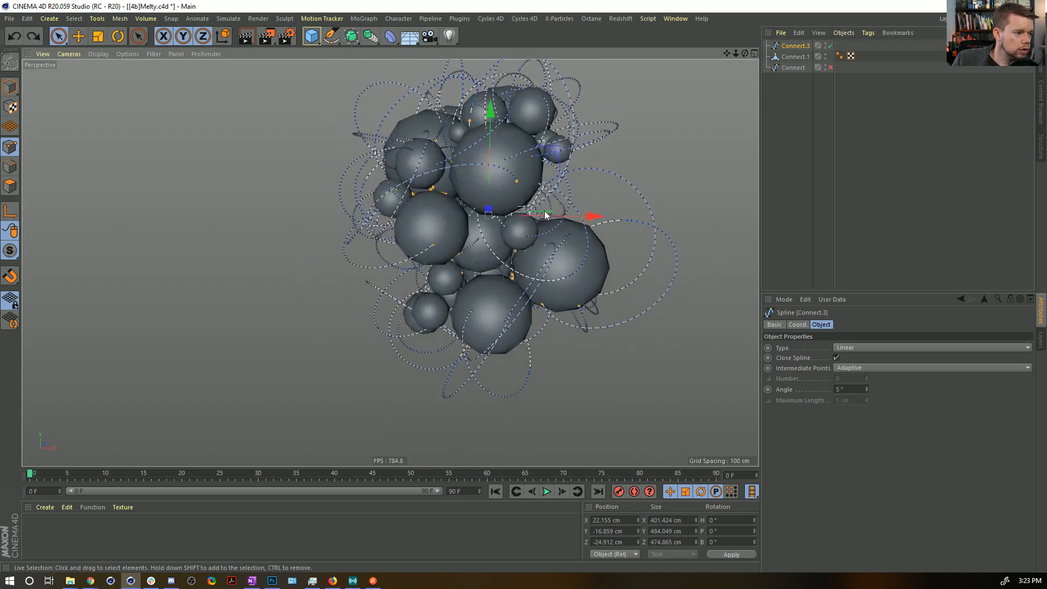
scroll(567, 191, up, 2)
key(Delete)
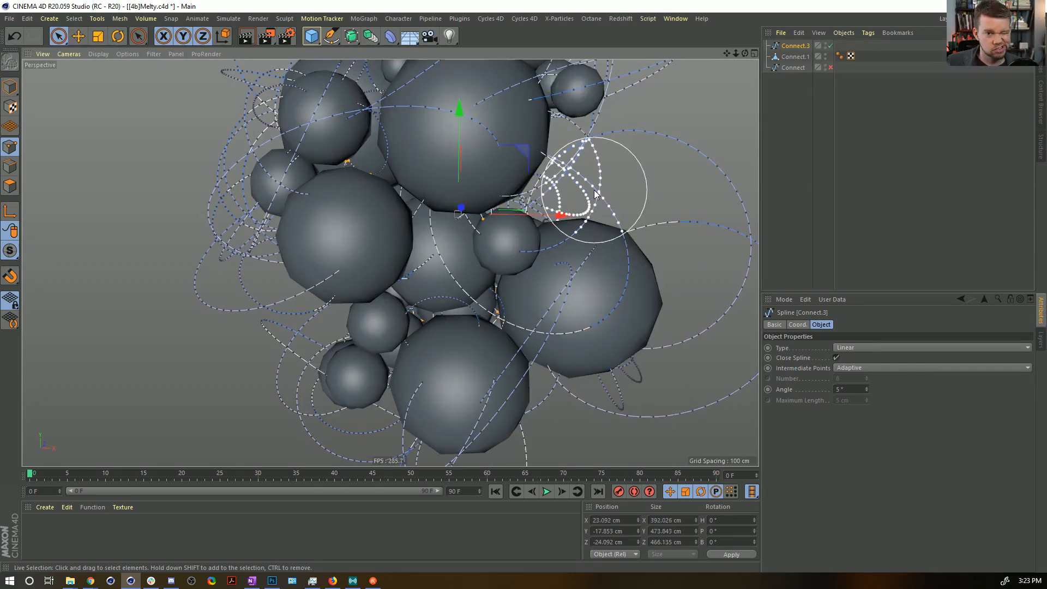
key(ctrl+z)
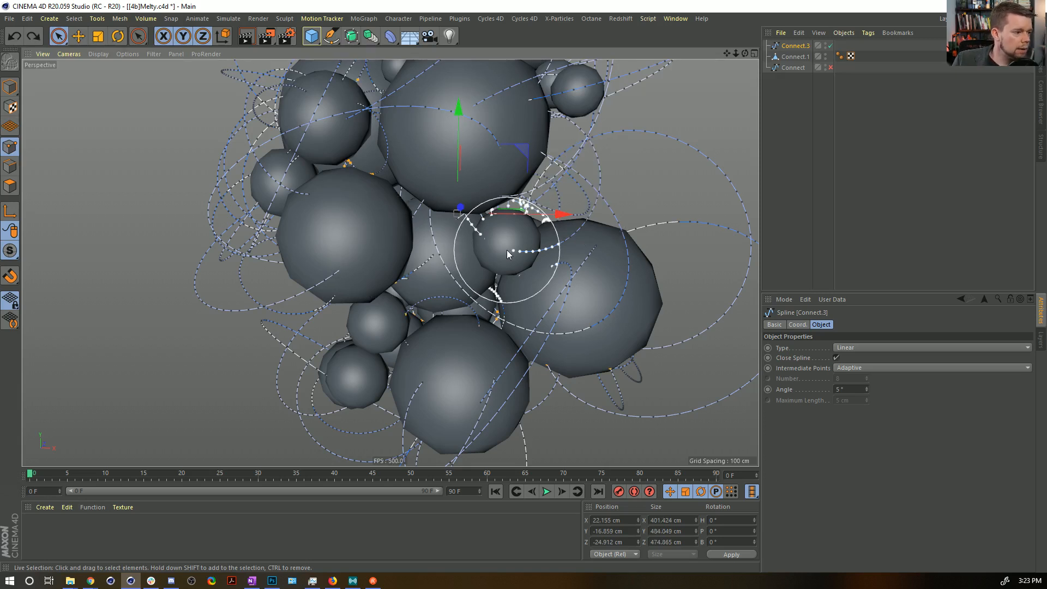
Apply Set First Point to the selected inner points of Connect.3, and delete those inner points.
right_click(425, 236)
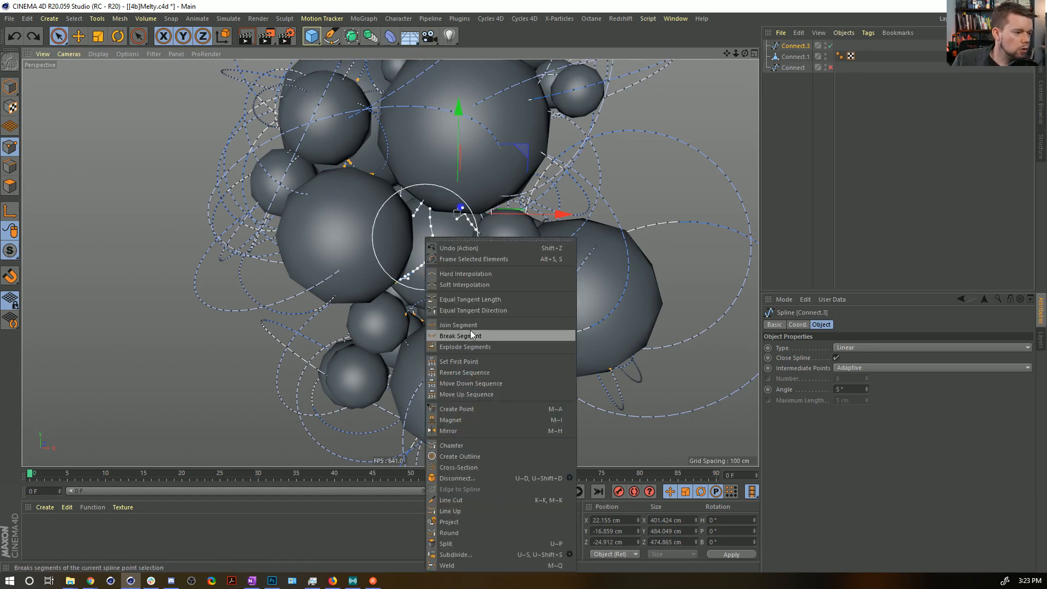
click(491, 361)
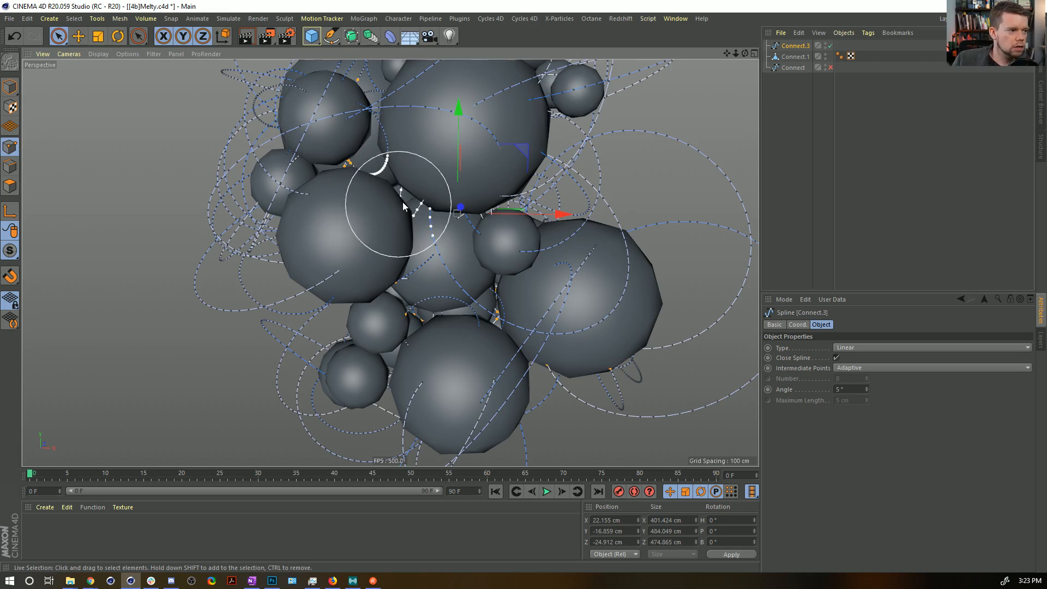
alt+drag(389, 207, 402, 166)
key(Delete)
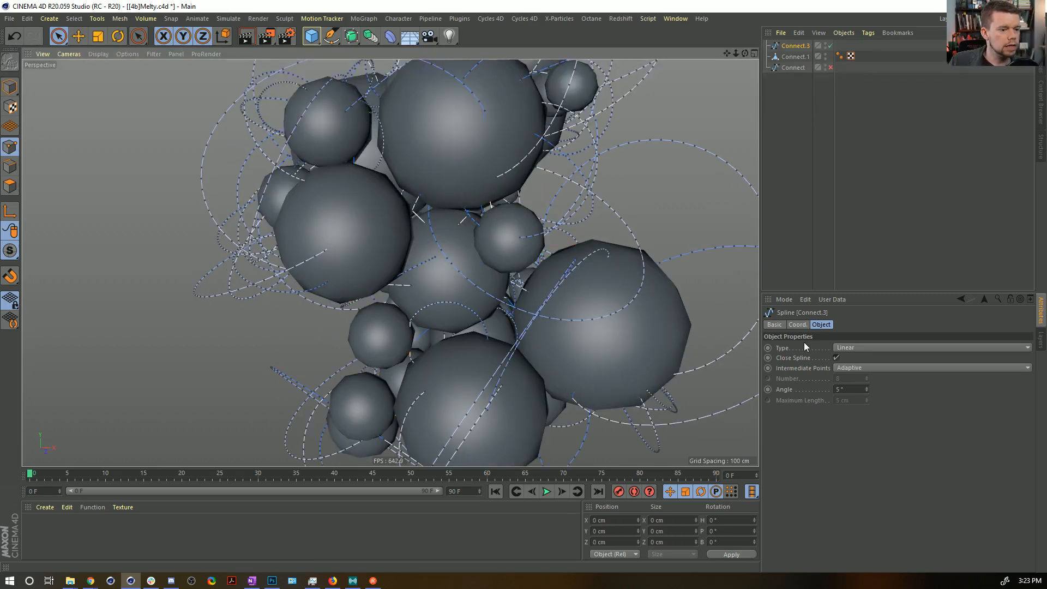
Turn off Close Spline for Connect.3, and narrow its point selection to only the arc end points at the sphere surfaces.
click(836, 357)
mouse_move(709, 332)
alt+mouse_down()
mouse_move(624, 308)
mouse_move(625, 371)
mouse_move(675, 358)
mouse_move(706, 371)
mouse_move(746, 349)
mouse_move(709, 332)
mouse_move(649, 353)
mouse_move(613, 297)
mouse_move(552, 315)
alt+mouse_up()
key(ctrl+a)
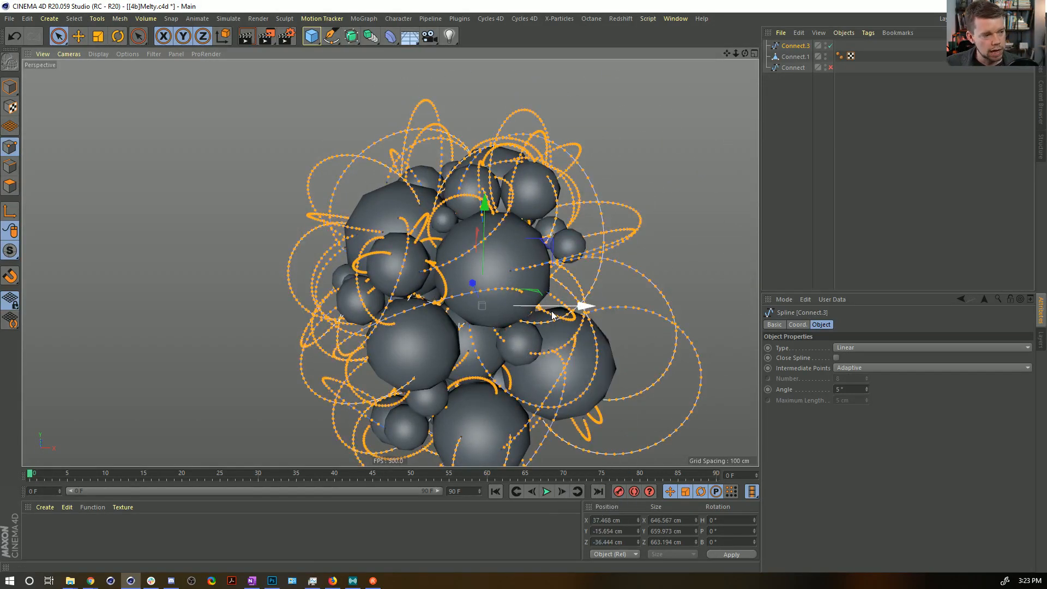
key(u)
key(i)
alt+drag(477, 263, 564, 163)
alt+right_drag(564, 163, 524, 191)
alt+middle_drag(524, 190, 413, 234)
mouse_move(413, 237)
alt+mouse_down()
mouse_move(632, 251)
mouse_move(549, 257)
mouse_move(434, 297)
alt+mouse_up()
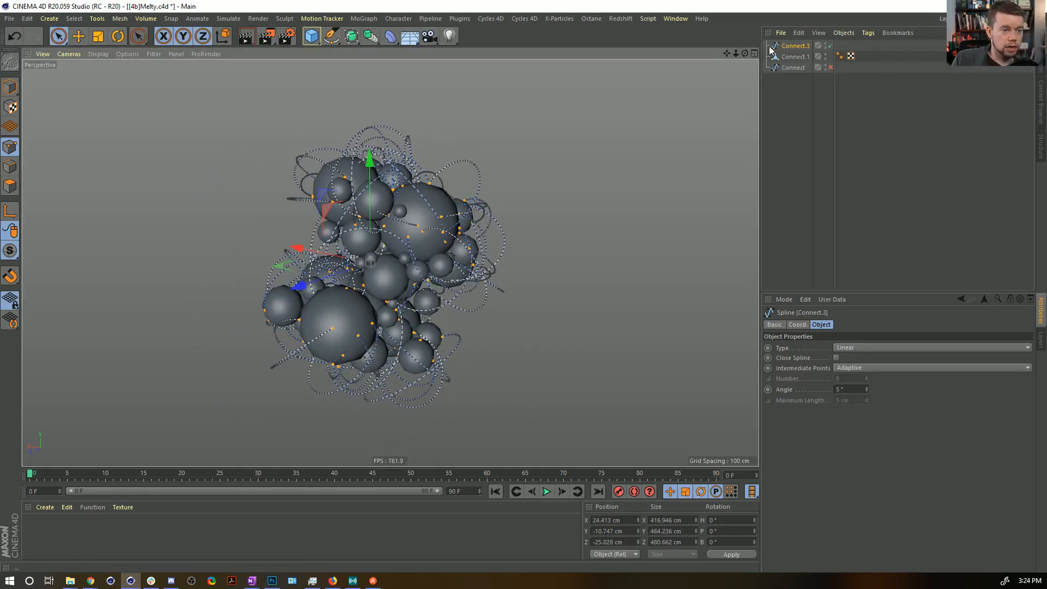
Add a Spline Dynamics hair tag to Connect.3 and set the selected end points as fixed.
right_click(784, 44)
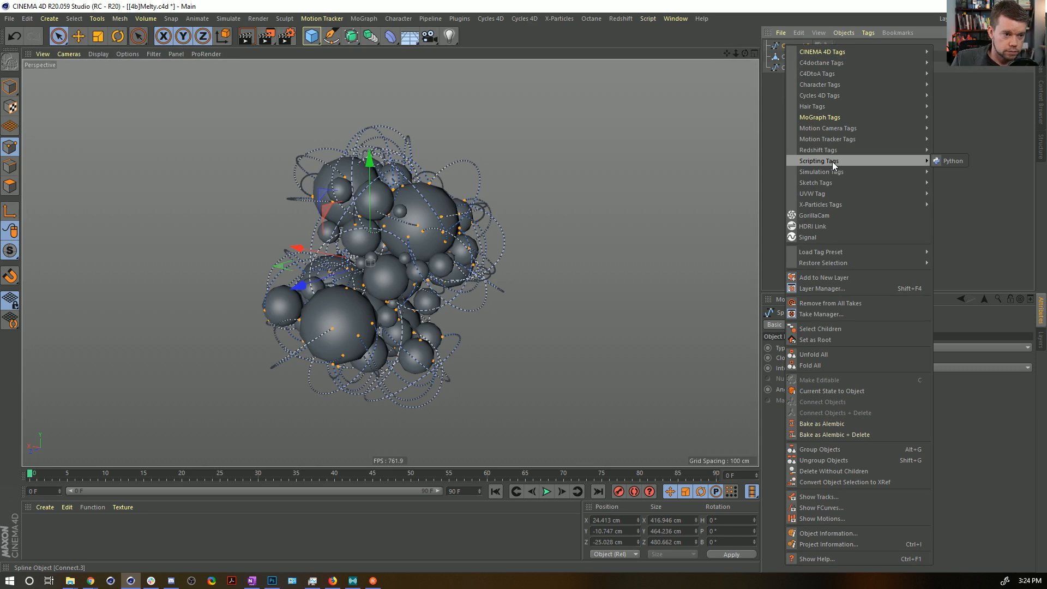
mouse_move(823, 172)
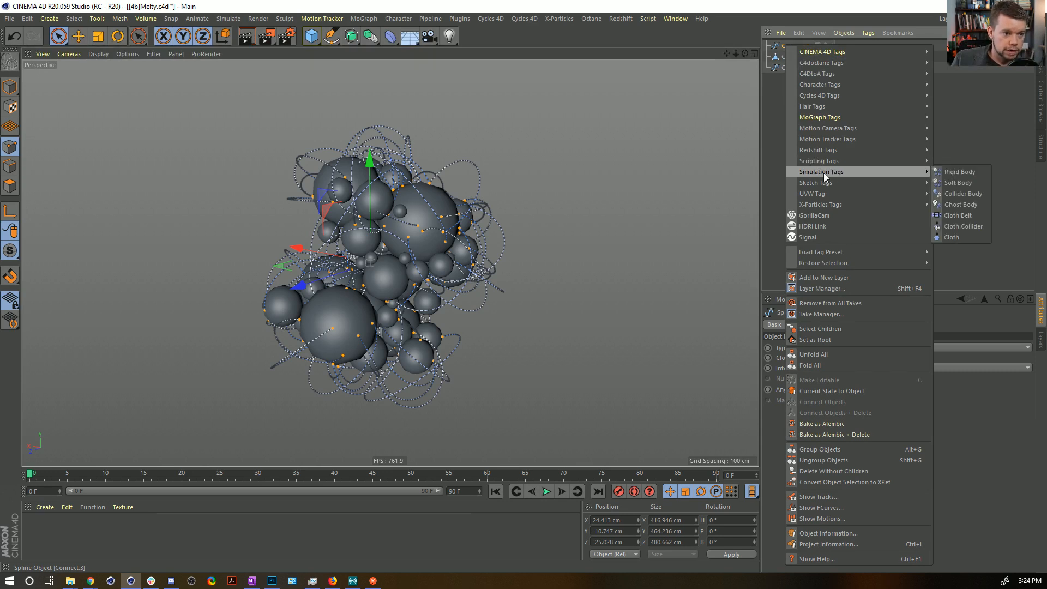
mouse_move(816, 108)
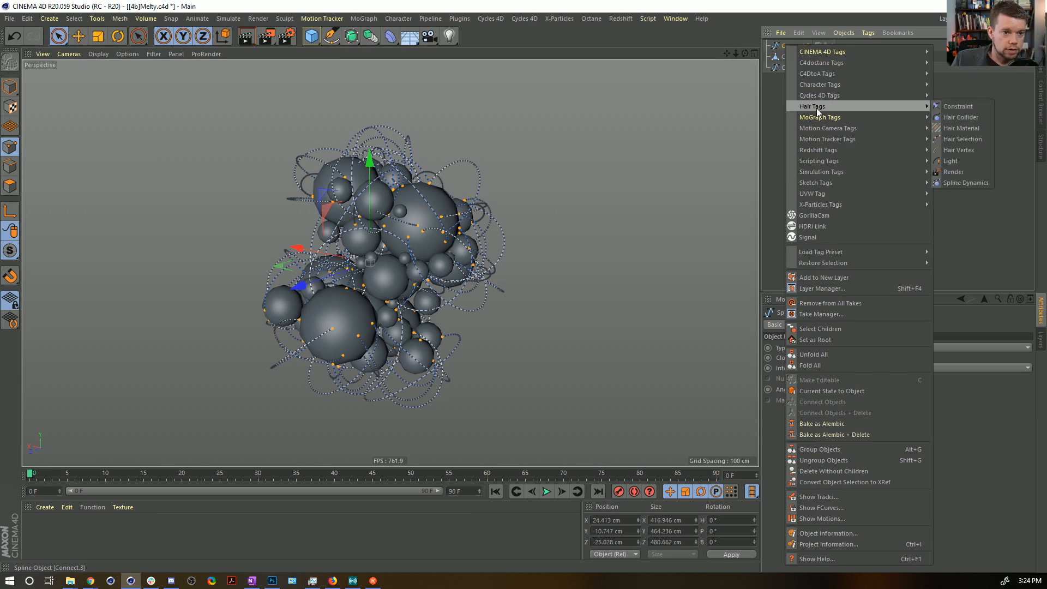
click(968, 183)
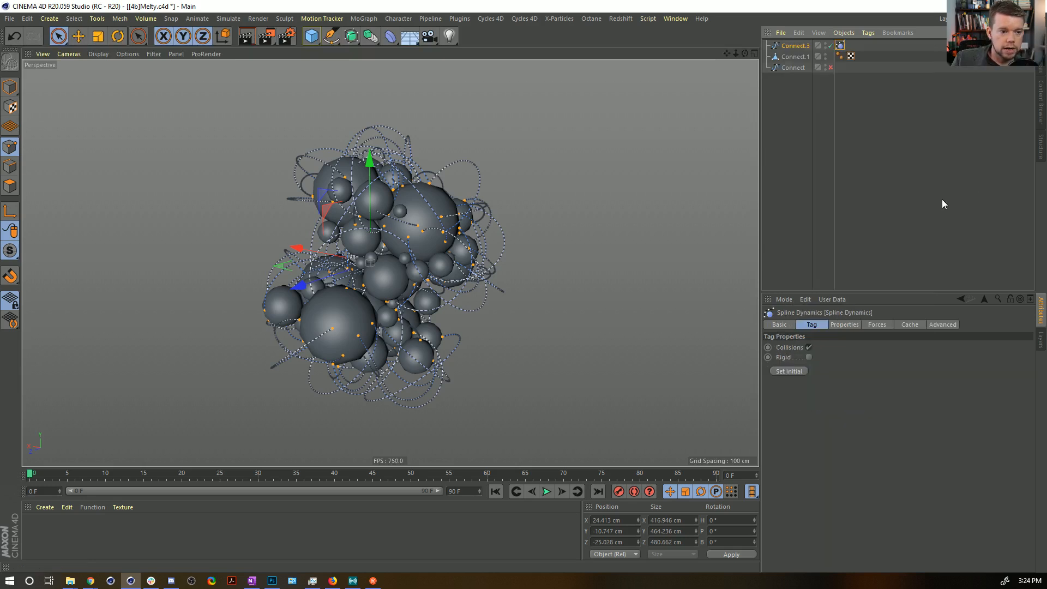
click(844, 324)
click(876, 325)
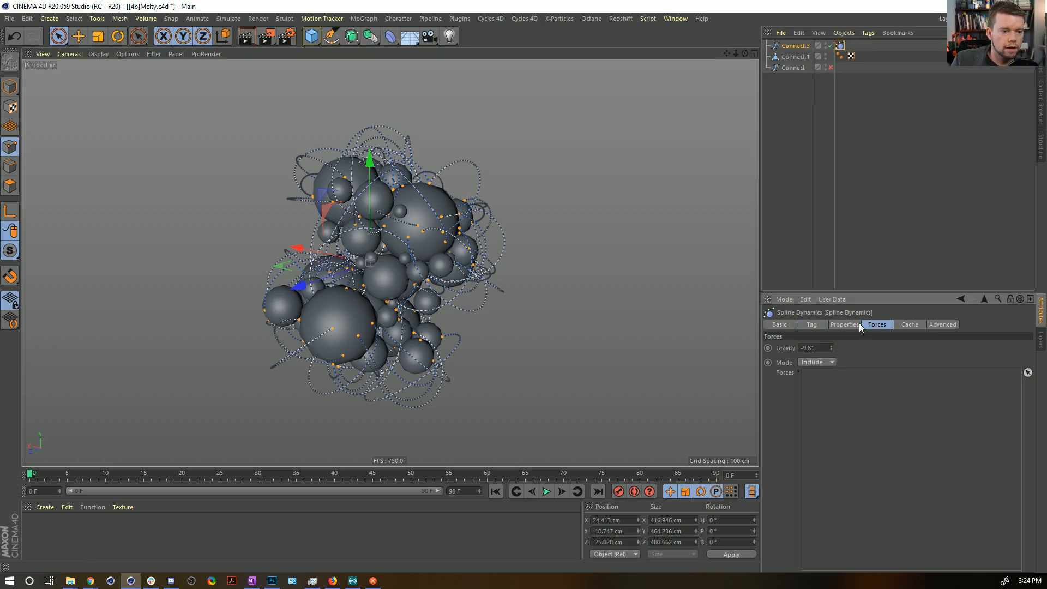
click(858, 323)
click(806, 422)
Play the spline simulation to check how the anchored strands fall, and return to frame 0.
alt+drag(425, 316, 376, 229)
alt+right_drag(377, 229, 422, 217)
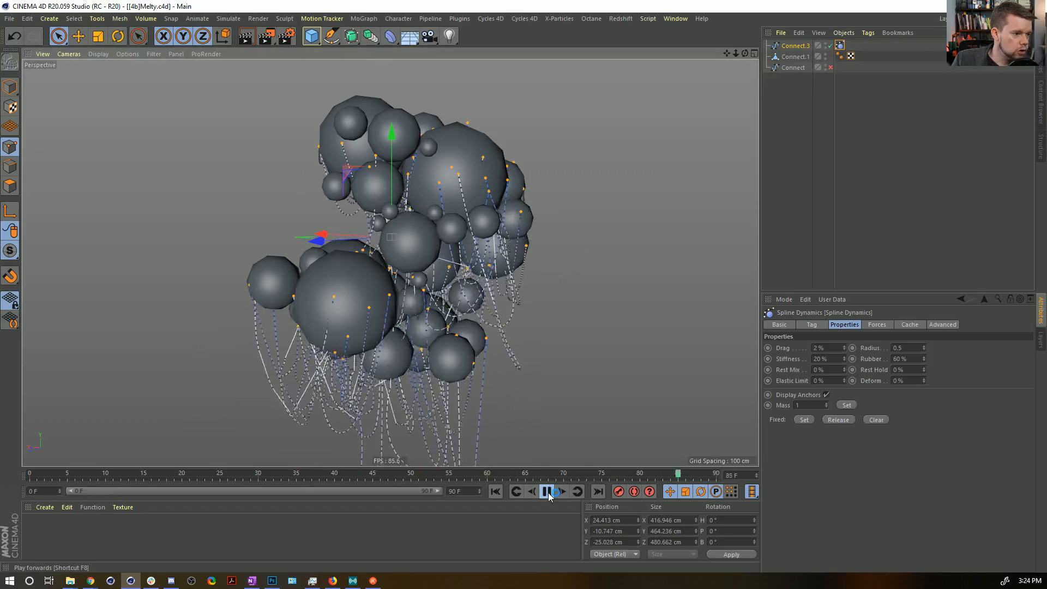
click(547, 492)
click(499, 492)
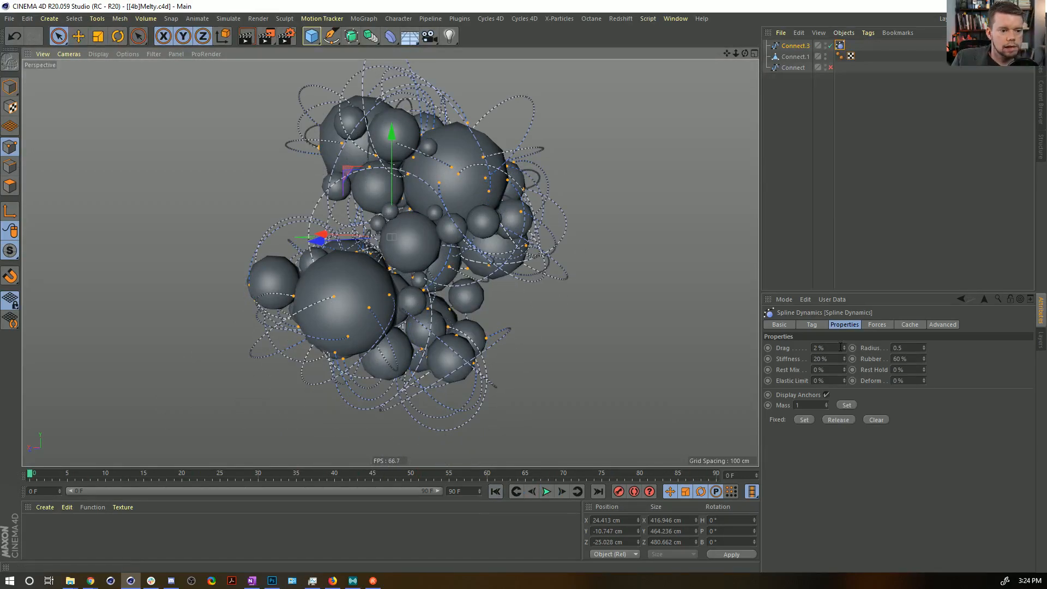
Set the Spline Dynamics drag to 90% and the stiffness to 100%.
click(818, 348)
text(90)
key(Return)
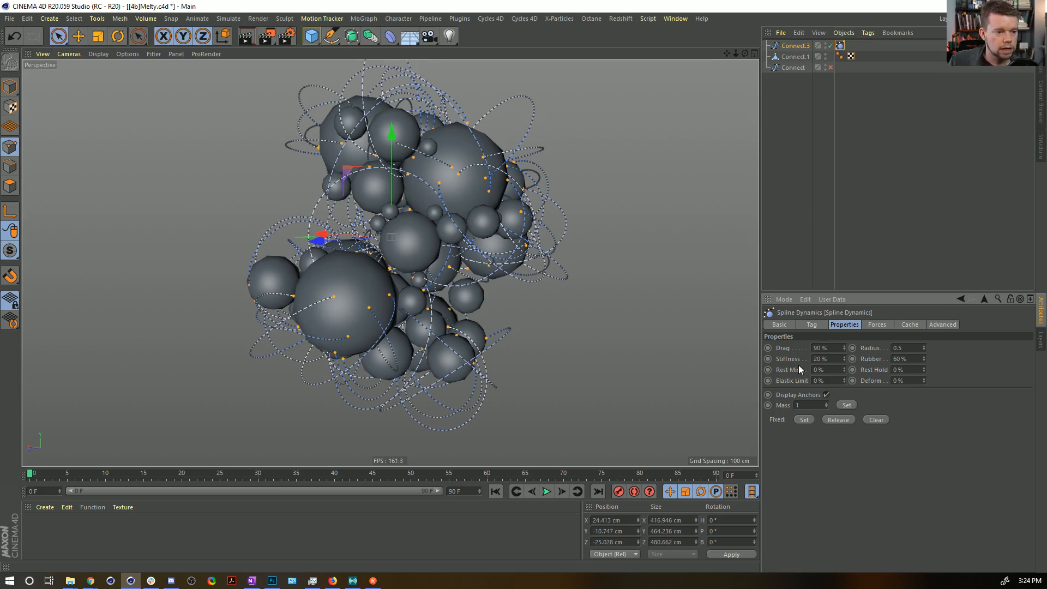
click(823, 358)
text(10)
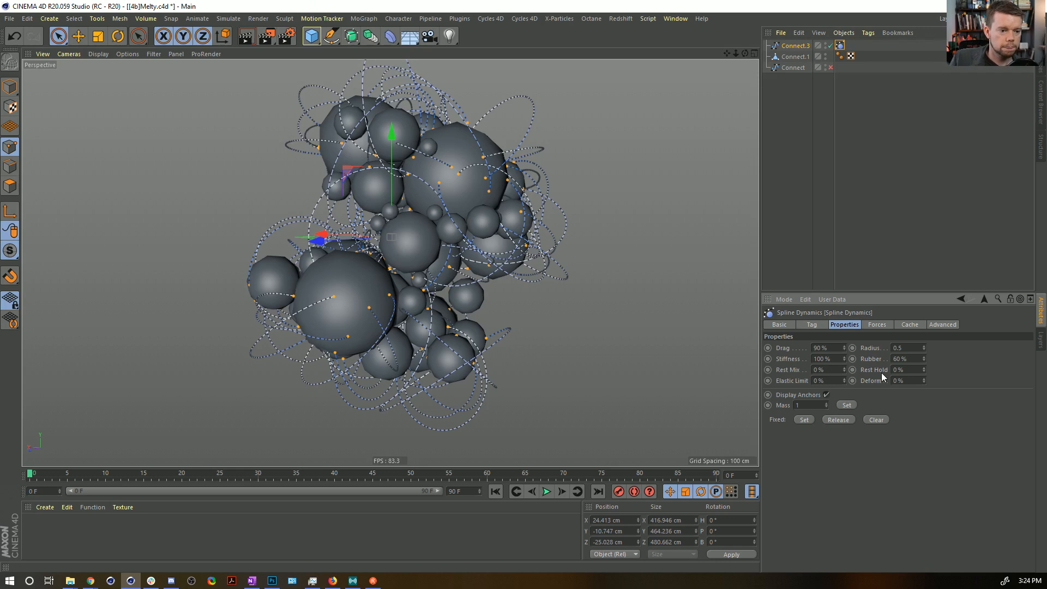
Play the stiffer spline simulation, return to frame 0, and extend the timeline and its preview range to 185 frames.
click(546, 491)
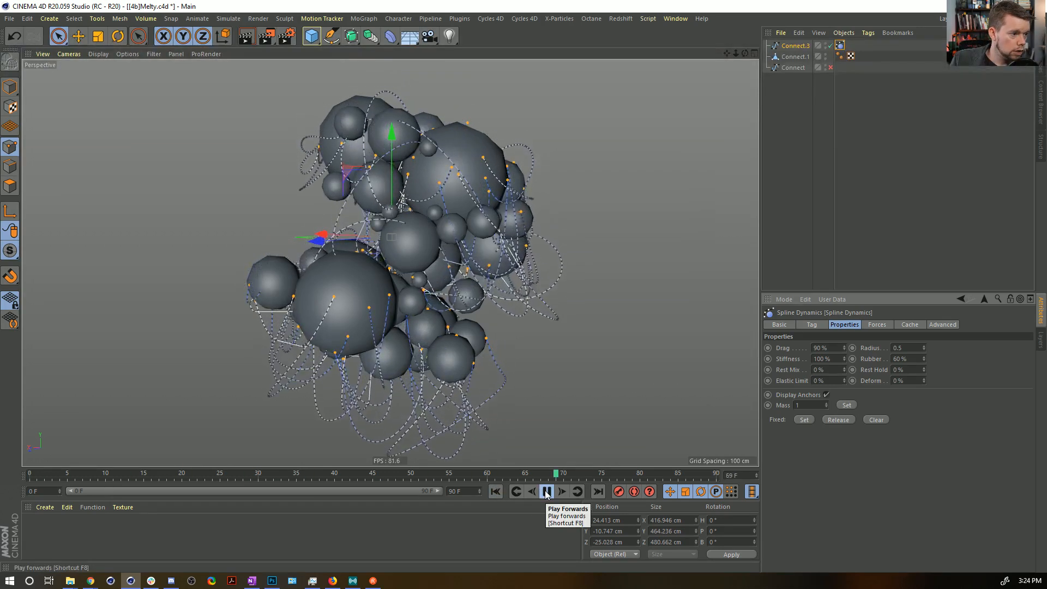
click(547, 491)
click(495, 491)
drag(479, 491, 479, 439)
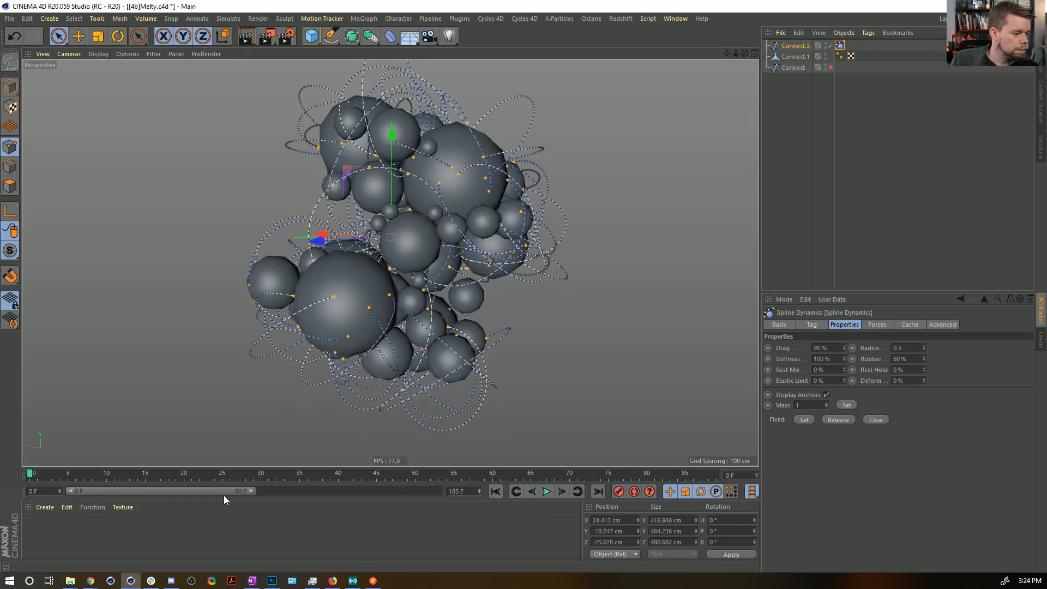
drag(252, 491, 439, 491)
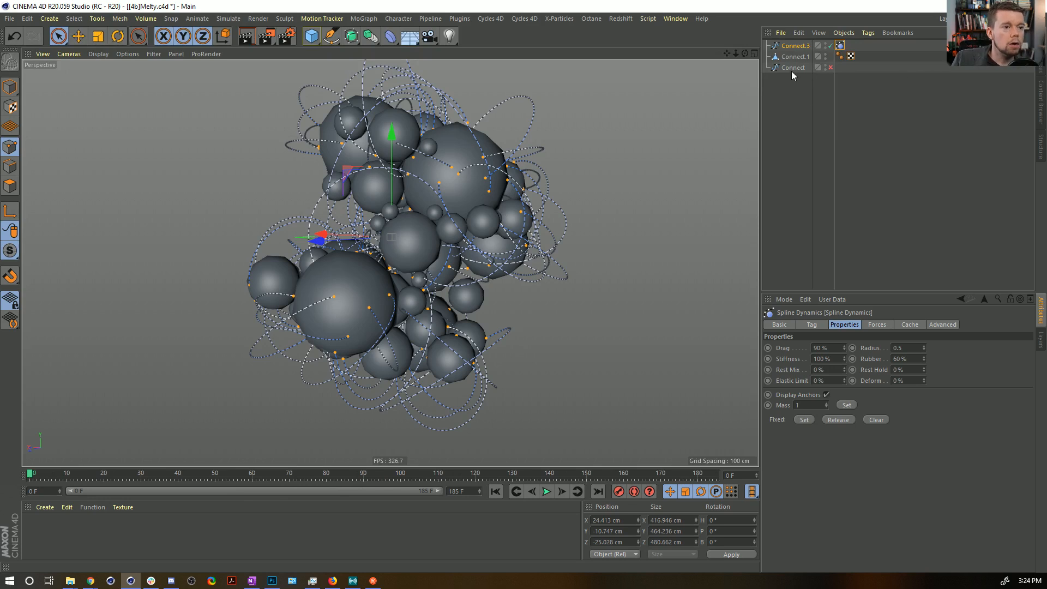
Add a Hair Collider tag to the Connect.1 sphere mesh, and switch to Model mode.
click(794, 46)
click(792, 57)
right_click(775, 57)
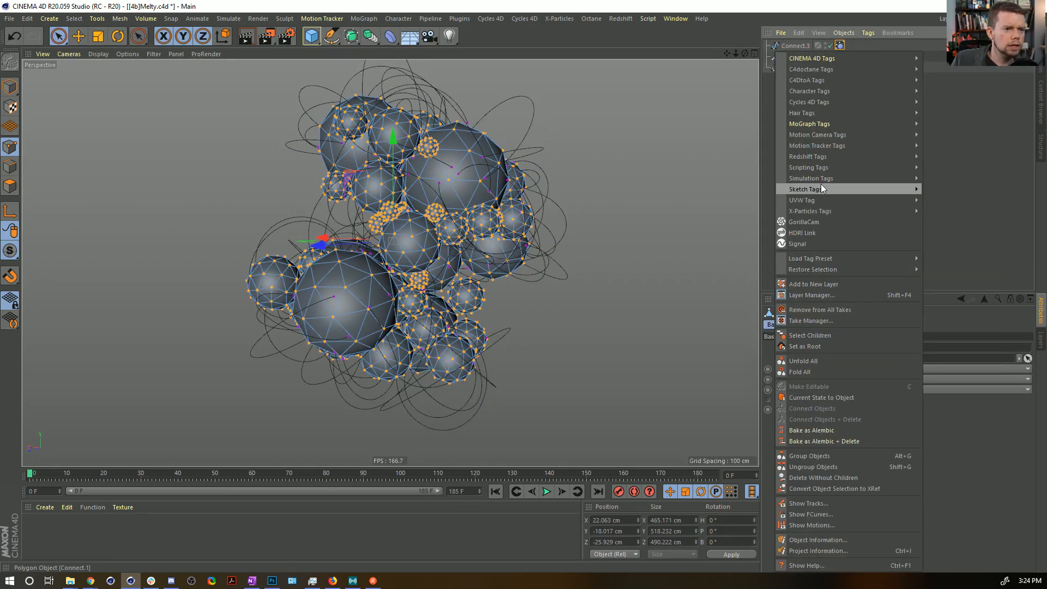
mouse_move(820, 178)
mouse_move(817, 113)
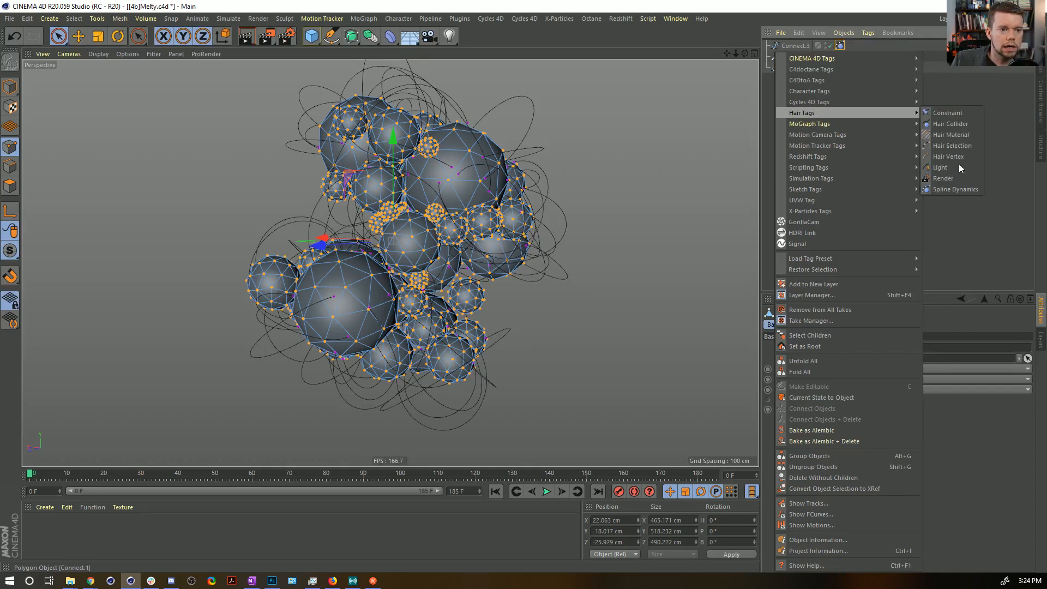
click(957, 124)
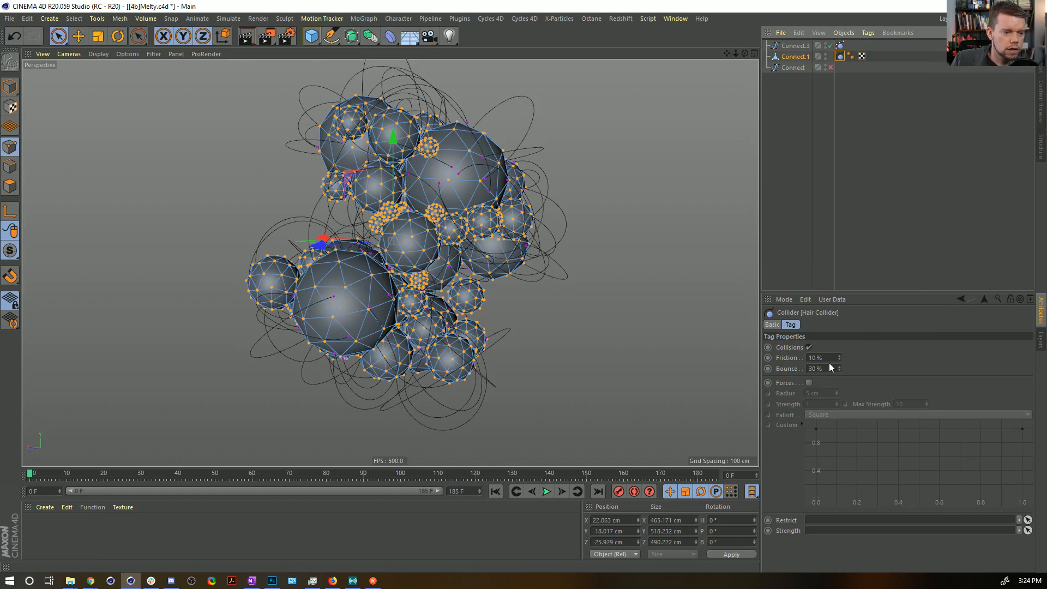
click(561, 491)
click(10, 87)
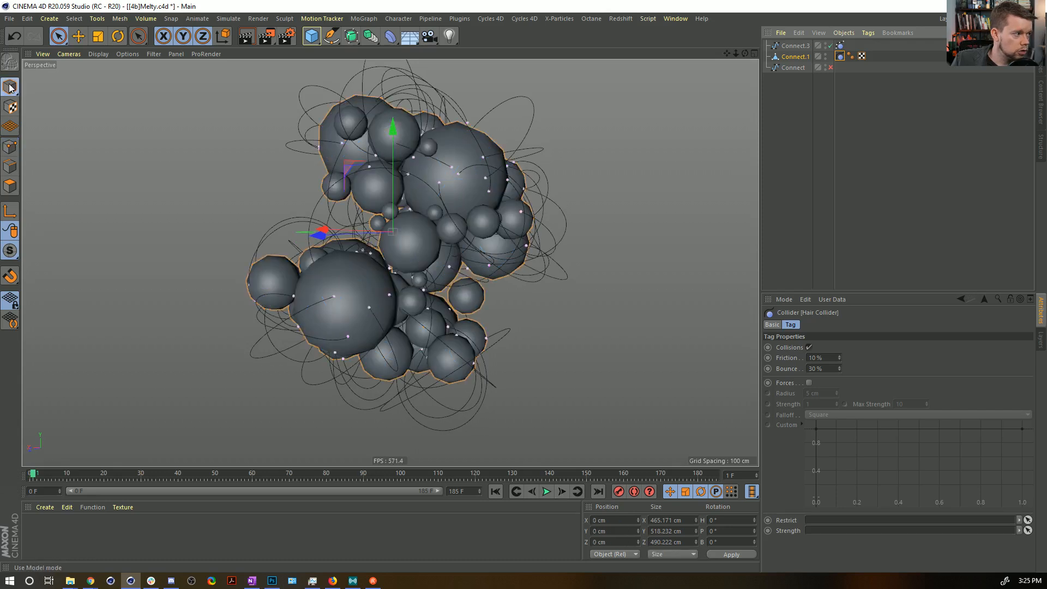
Step through the first frames to check the strands' collisions with the spheres, and restart playback from frame 0.
click(564, 489)
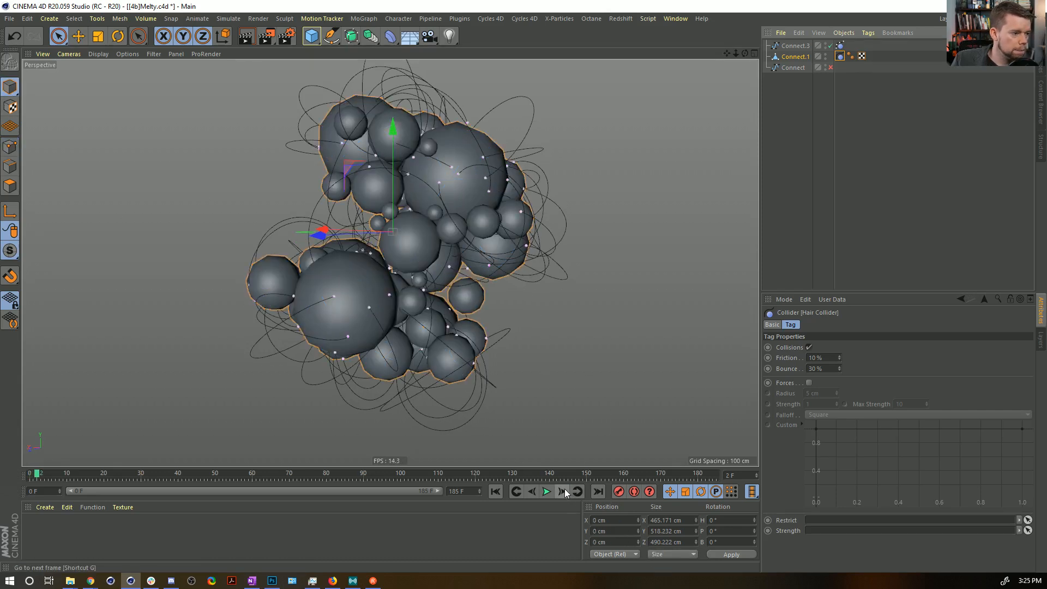
click(562, 491)
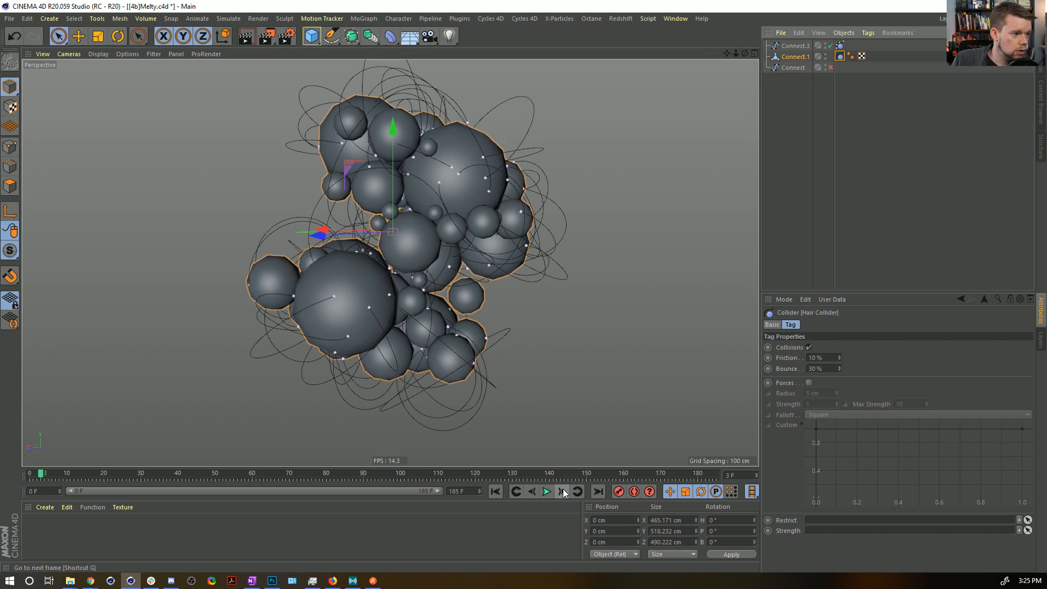
click(562, 492)
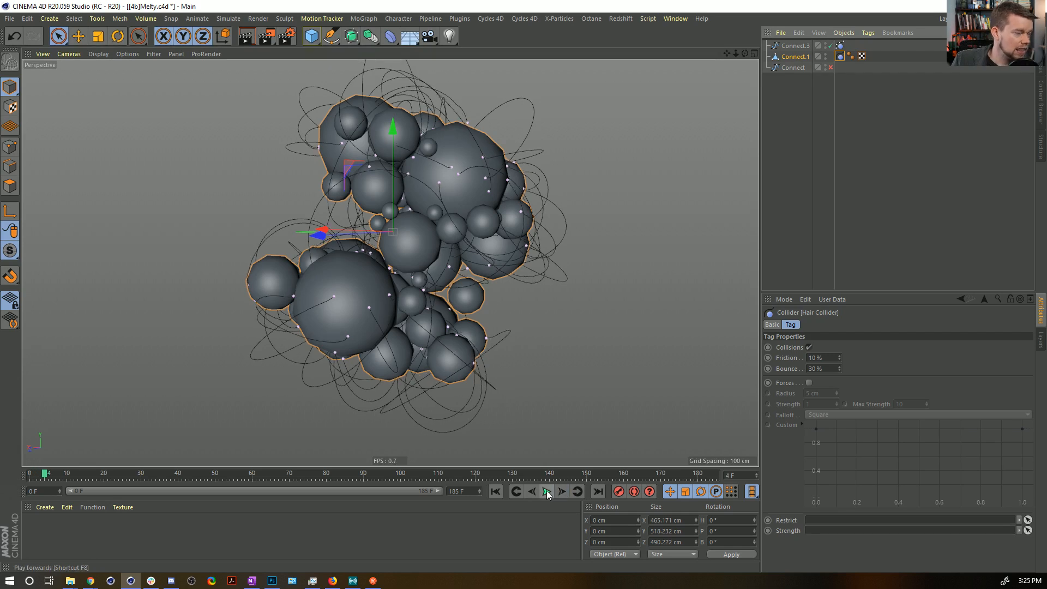
click(497, 490)
click(545, 492)
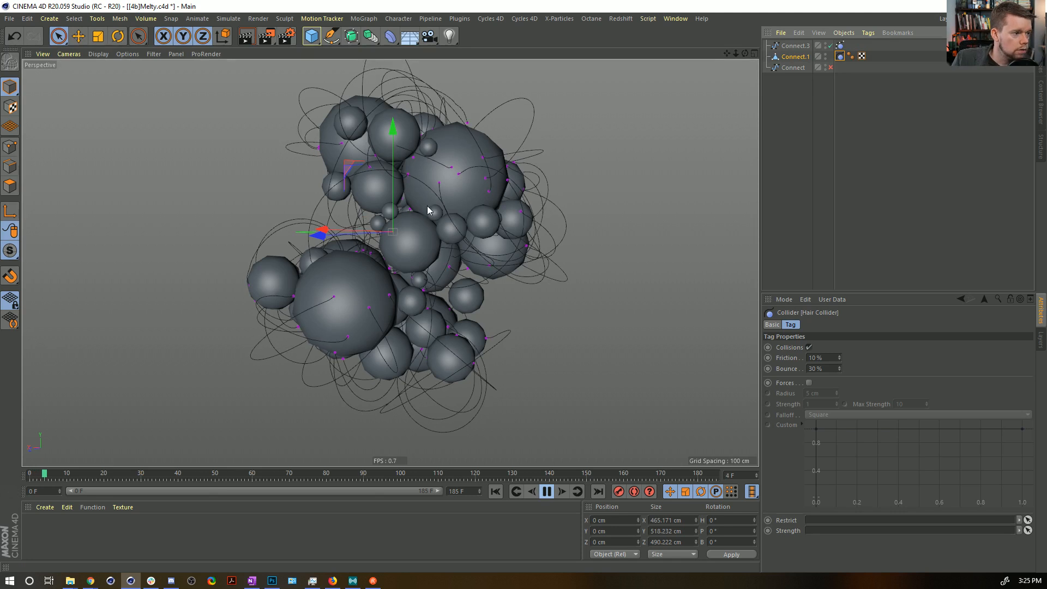
Stop playback, return to frame 0, and set the Spline Dynamics drag on Connect.3 to 35%.
click(547, 491)
click(495, 491)
click(839, 46)
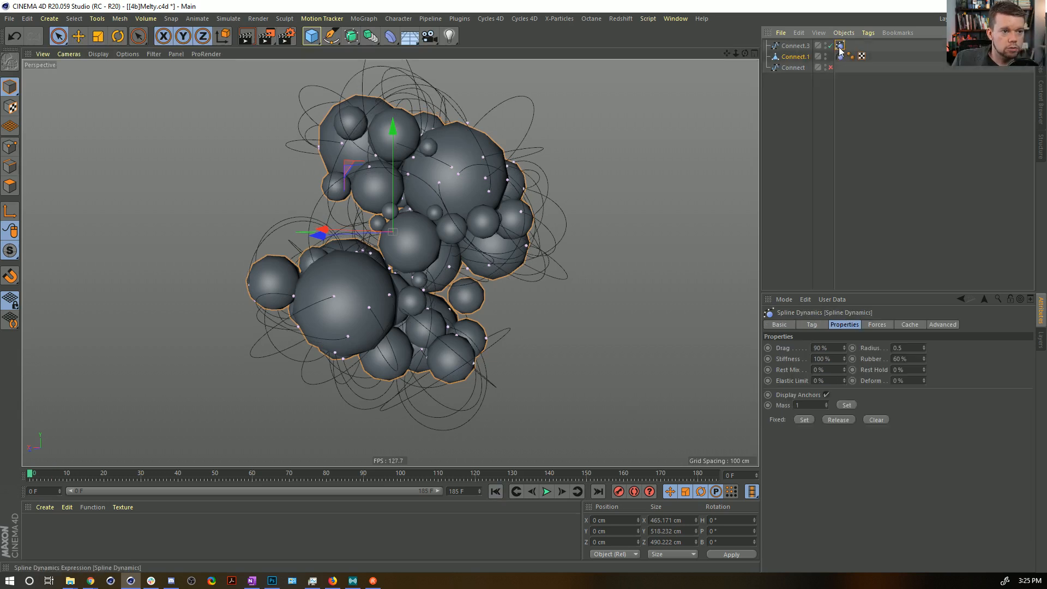
text(35)
key(Return)
Play the lower-drag strand simulation to about frame 33, and return to frame 0.
click(545, 491)
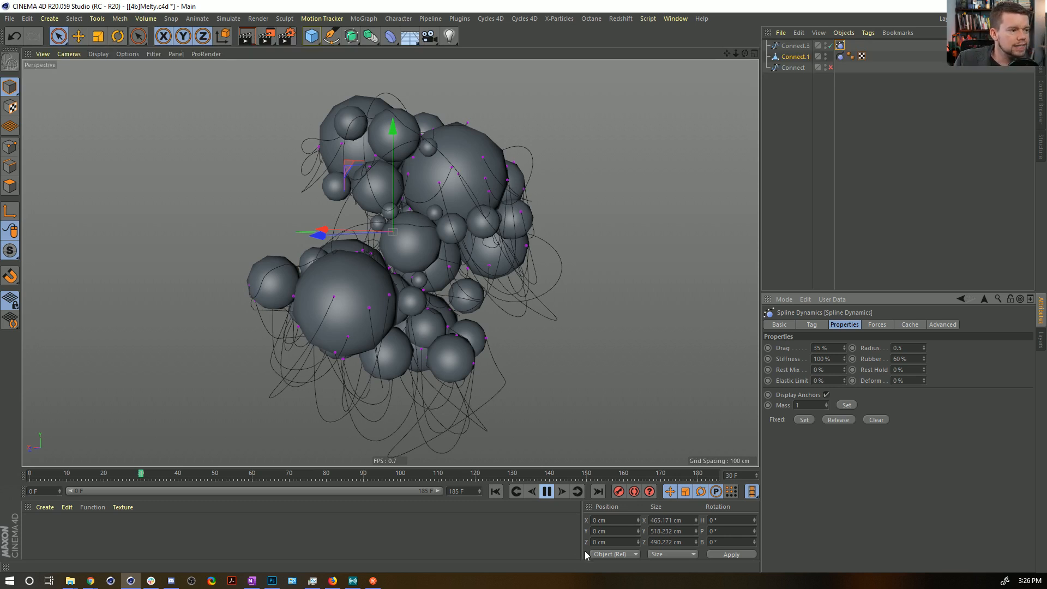
click(545, 492)
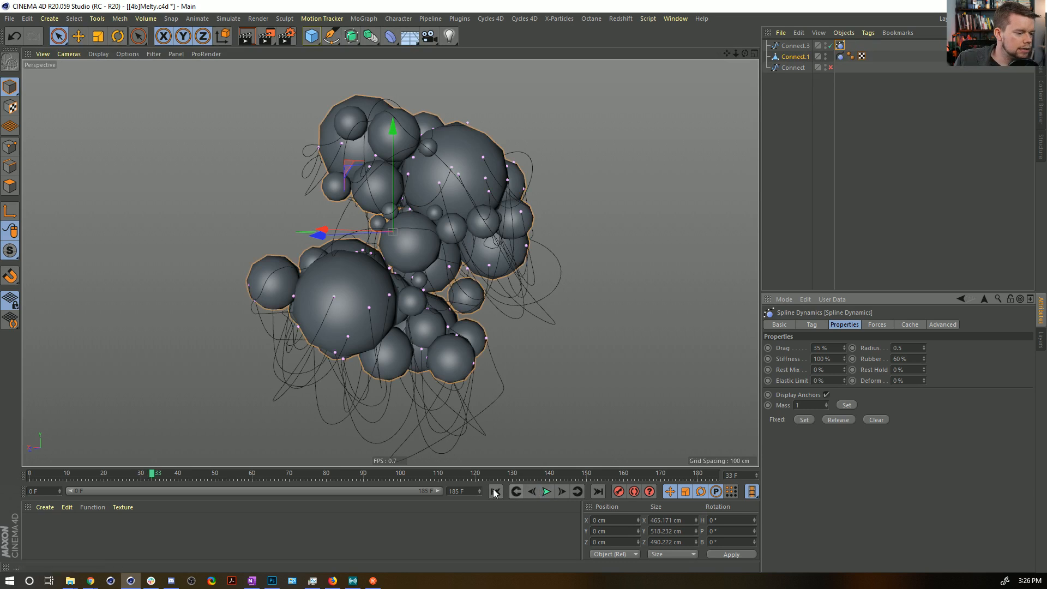
click(495, 492)
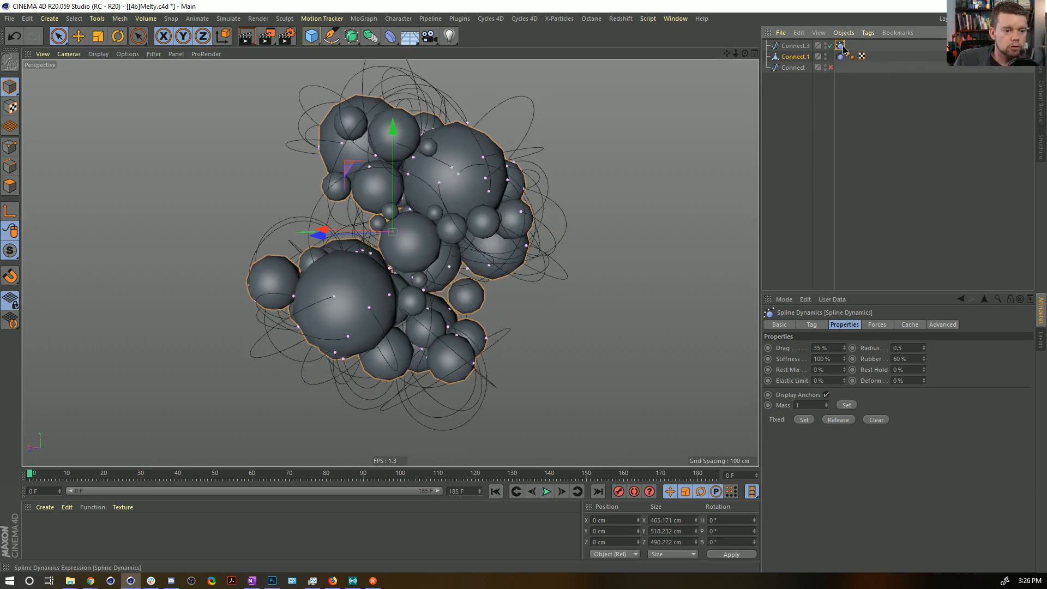
Set the Spline Dynamics solver steps to 1.
click(875, 325)
click(909, 324)
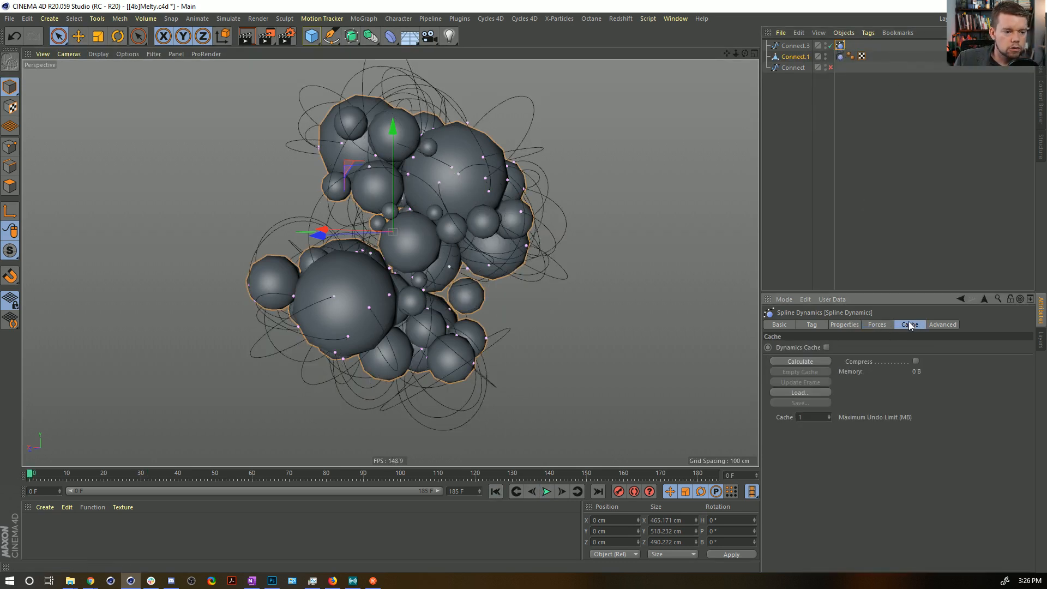
click(942, 324)
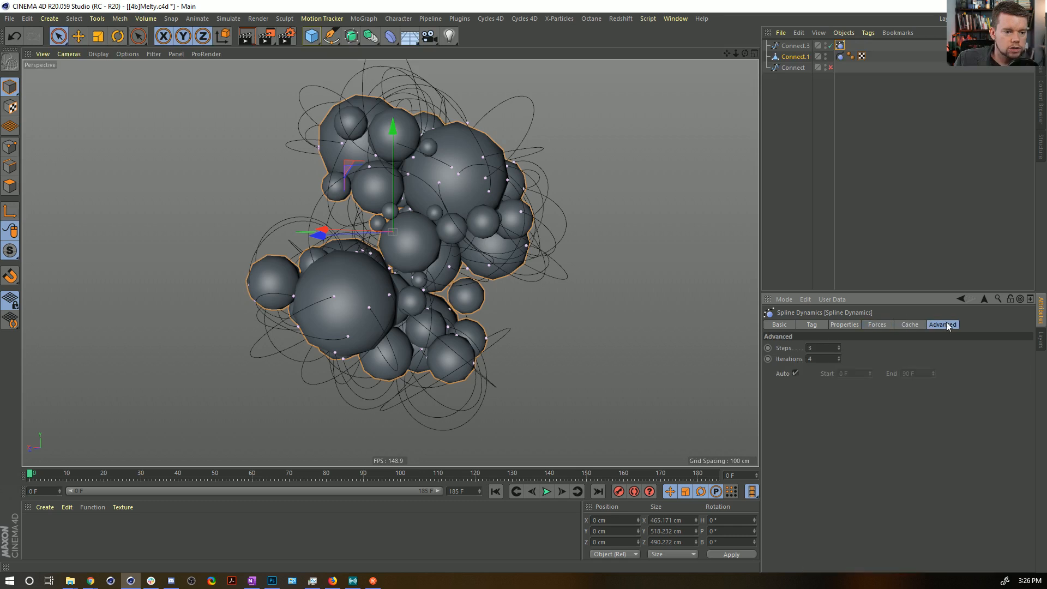
double_click(829, 348)
text(1)
key(Return)
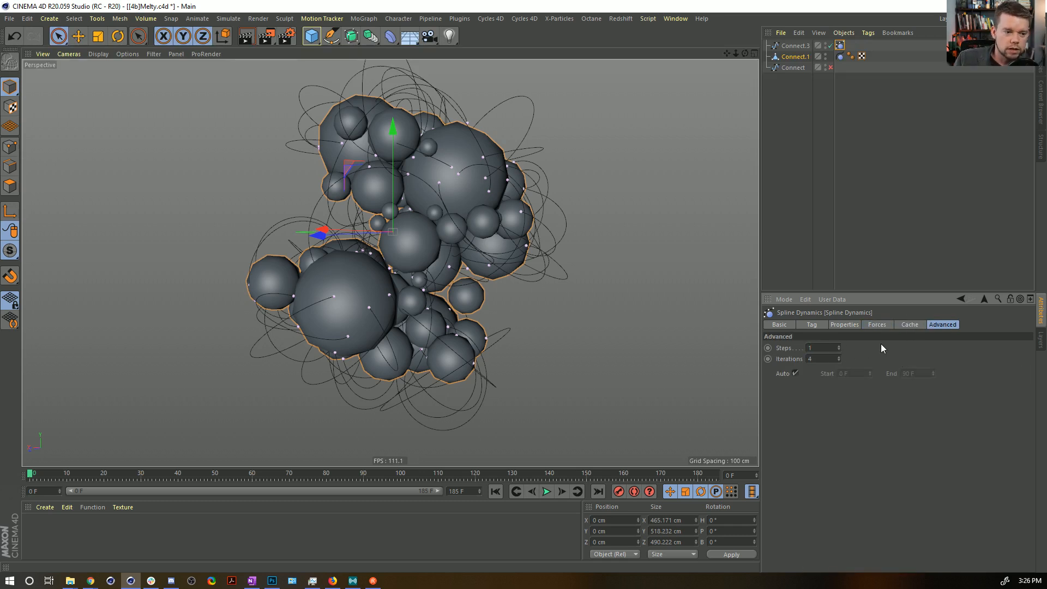
click(853, 325)
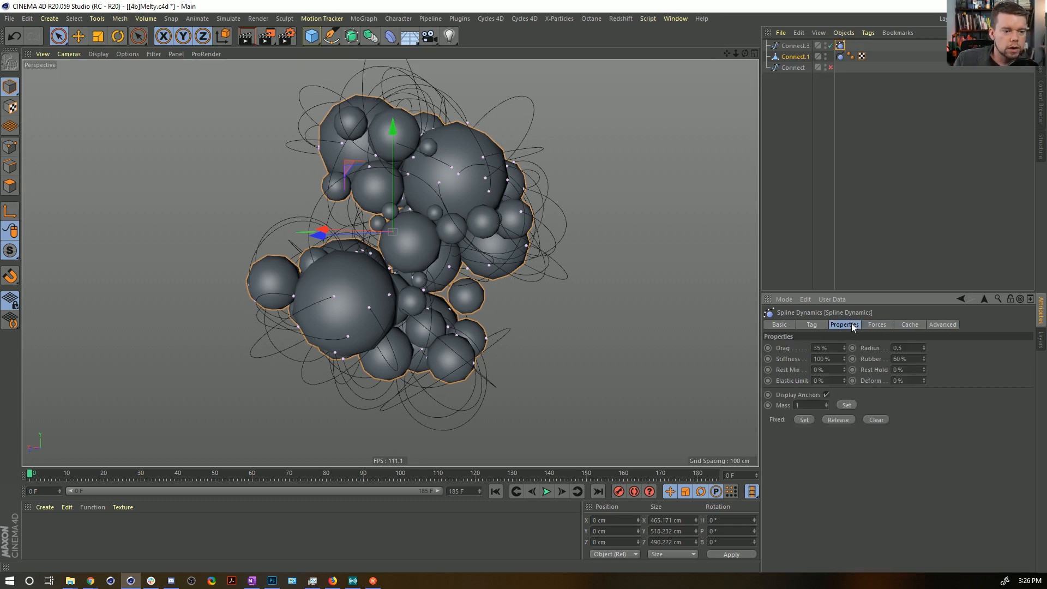
Set the Hair Collider tag on the sphere mesh to 0% bounce and 100% friction.
click(839, 56)
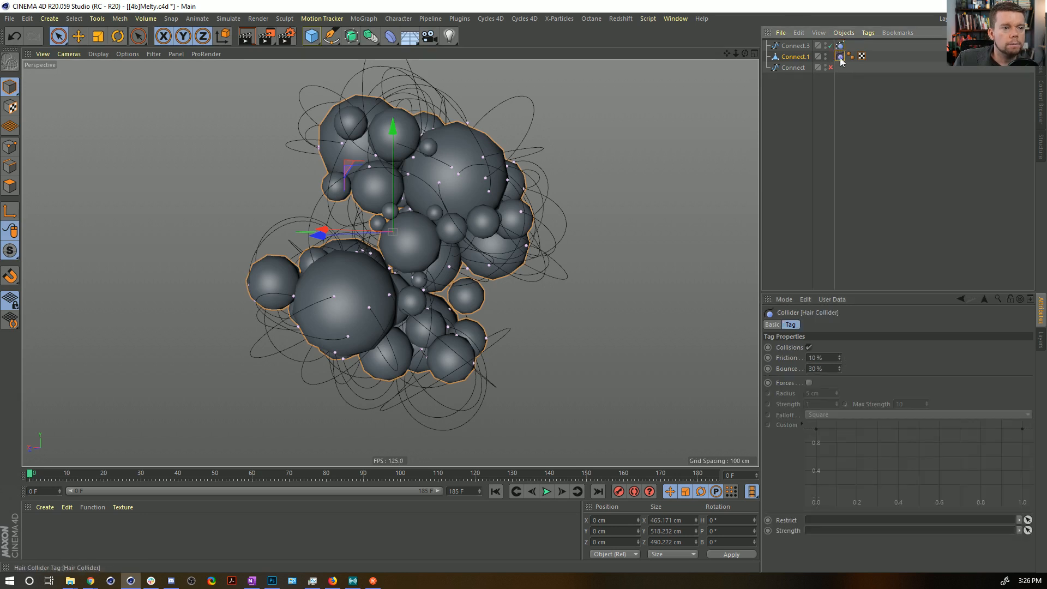
double_click(829, 367)
text(0)
double_click(823, 360)
text(2)
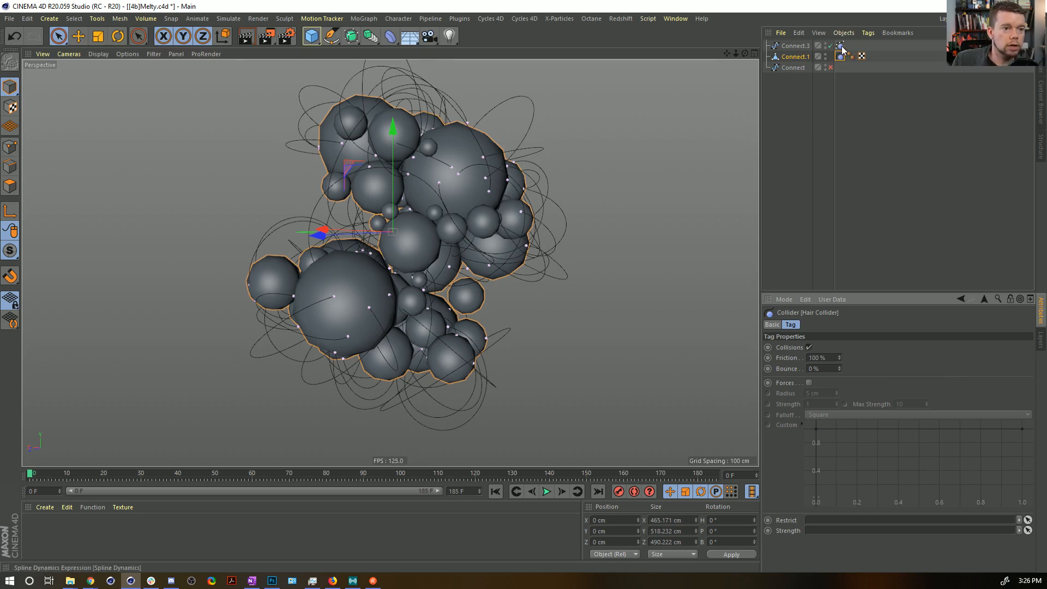
Review the Spline Dynamics collision, properties, gravity and cache settings on Connect.3, and save the scene.
click(840, 45)
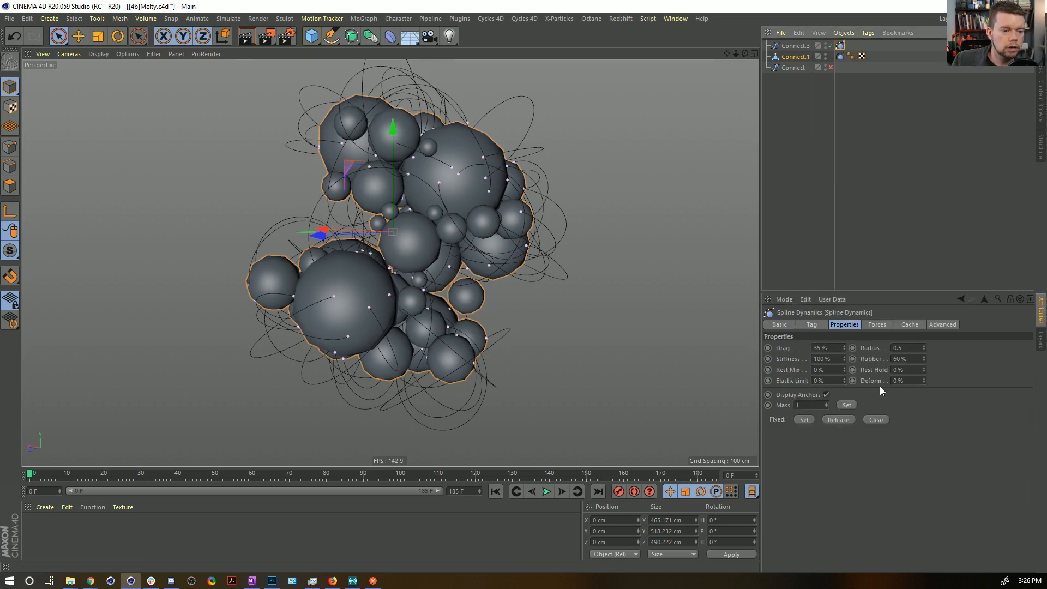
click(812, 325)
click(844, 324)
click(877, 324)
click(846, 325)
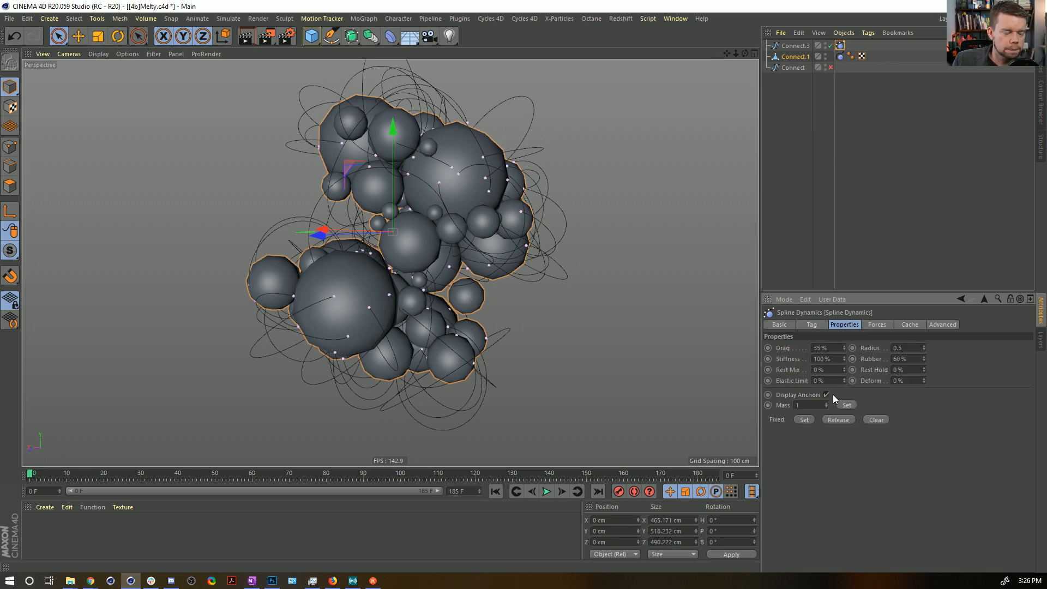
click(878, 325)
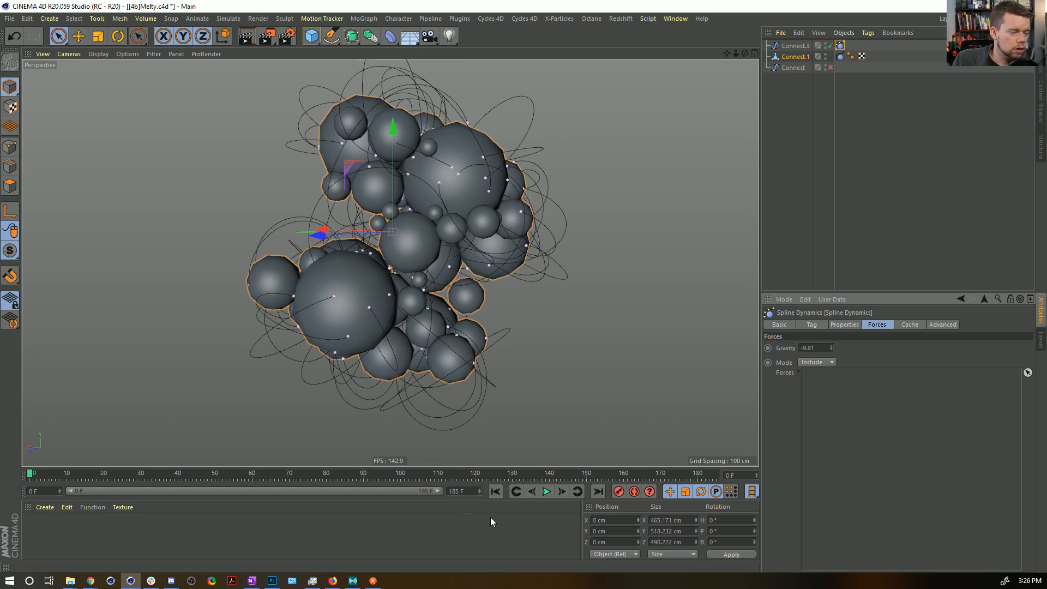
click(796, 46)
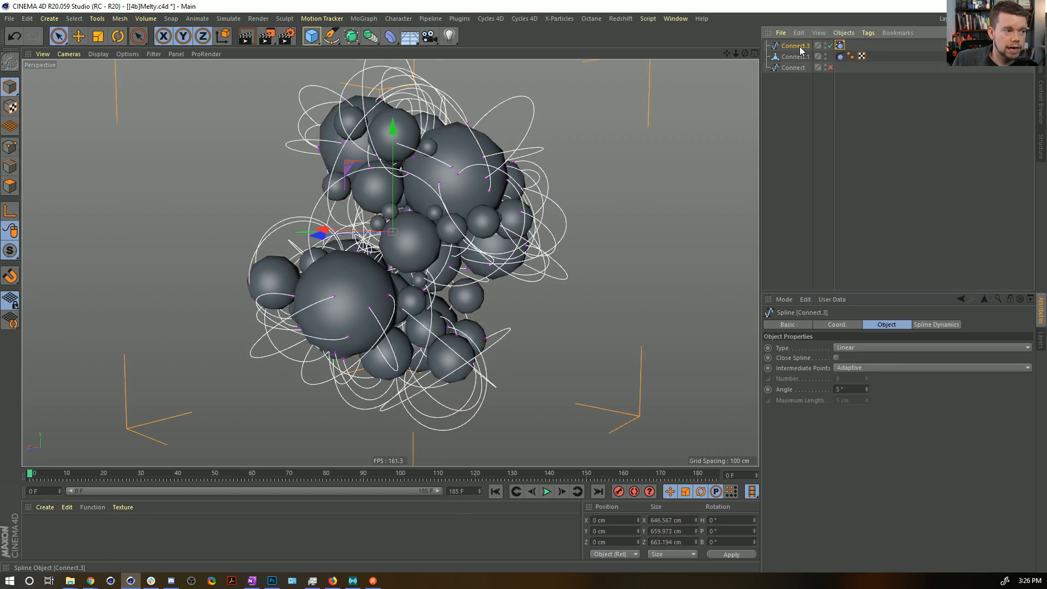
click(839, 46)
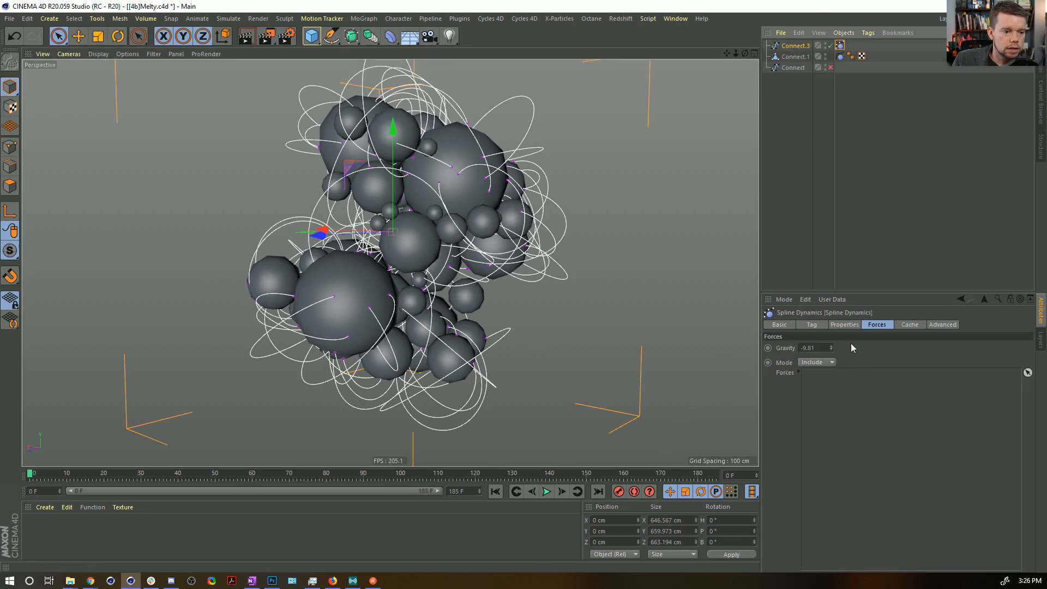
click(898, 325)
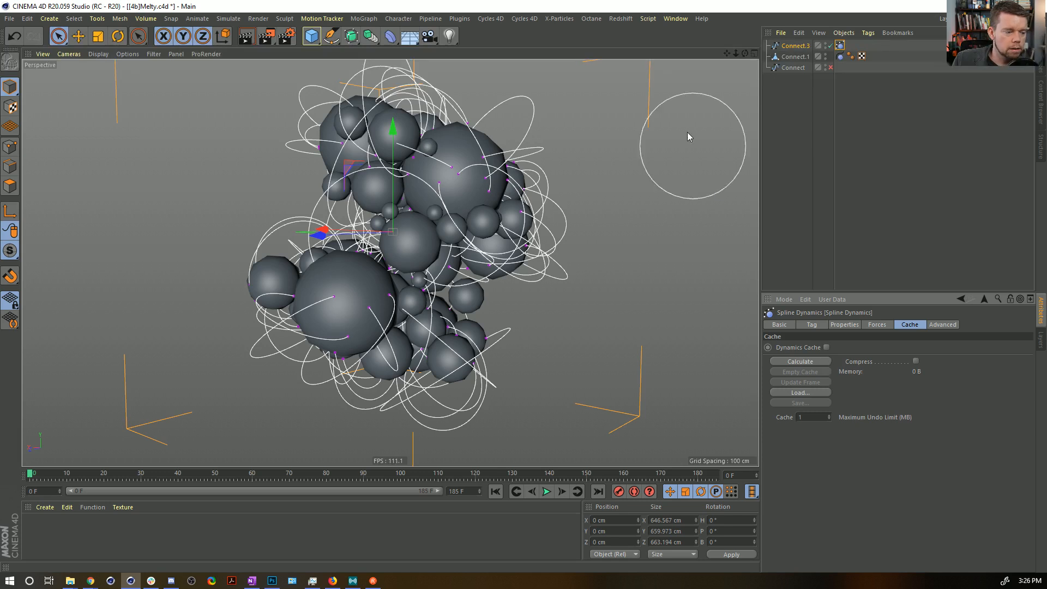
key(ctrl+s)
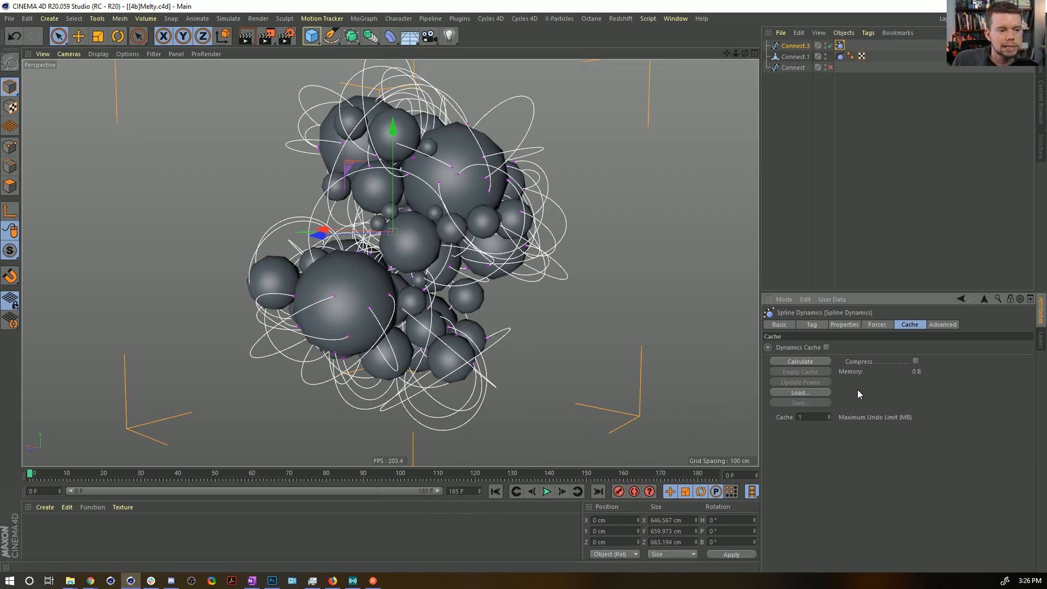
Run the strand simulation to about frame 163 so the strands drape over the spheres, and return to frame 0.
click(937, 324)
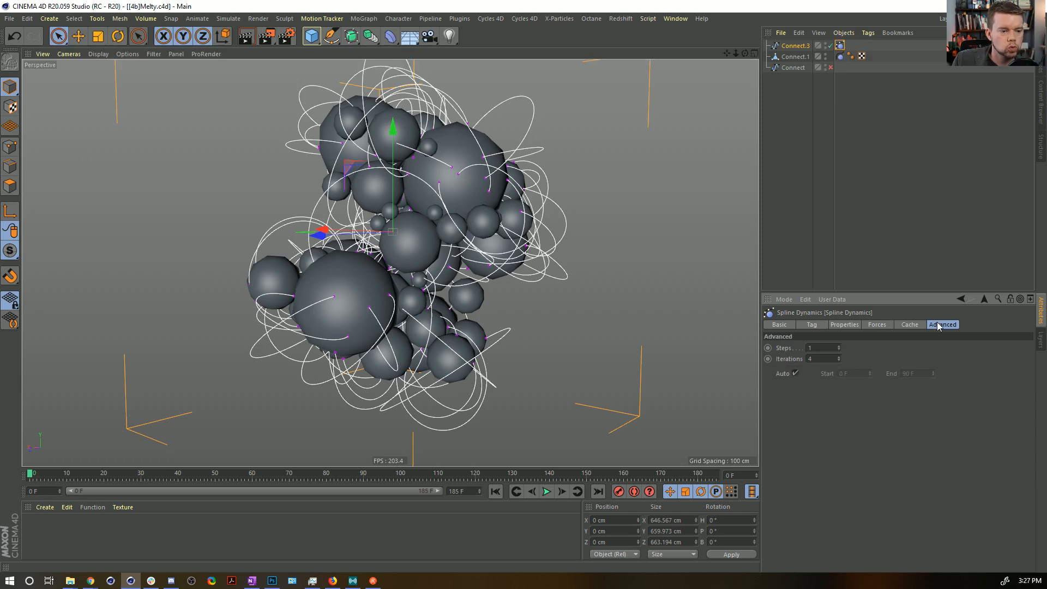
click(859, 325)
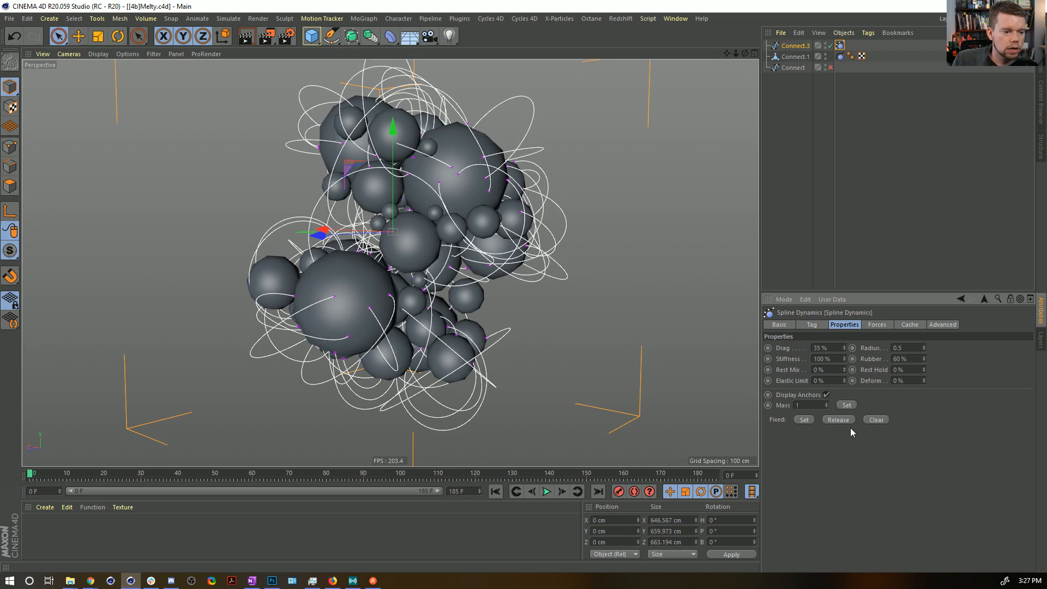
click(812, 325)
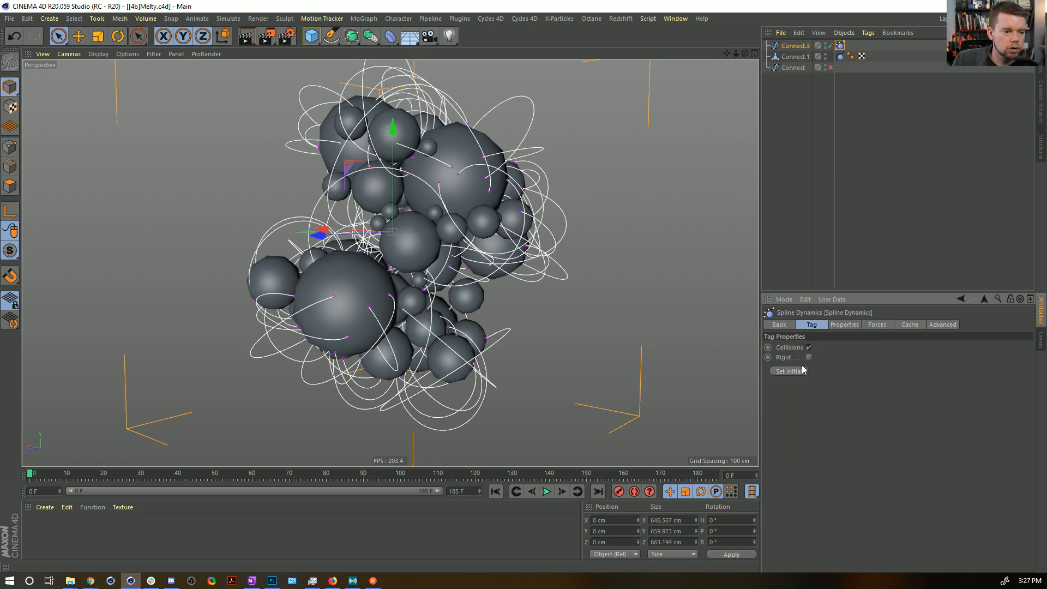
click(547, 491)
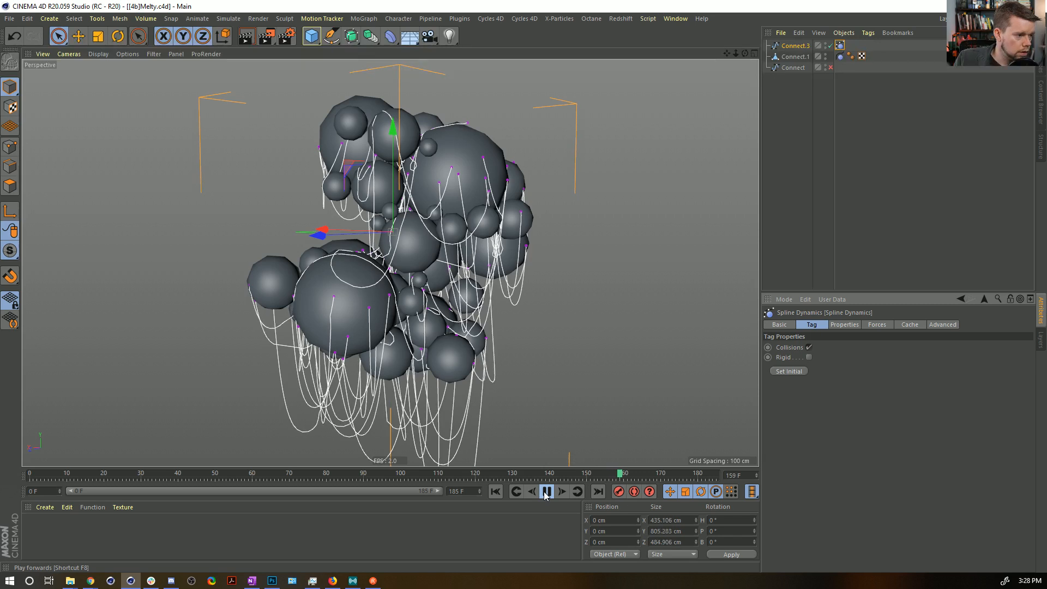
click(545, 492)
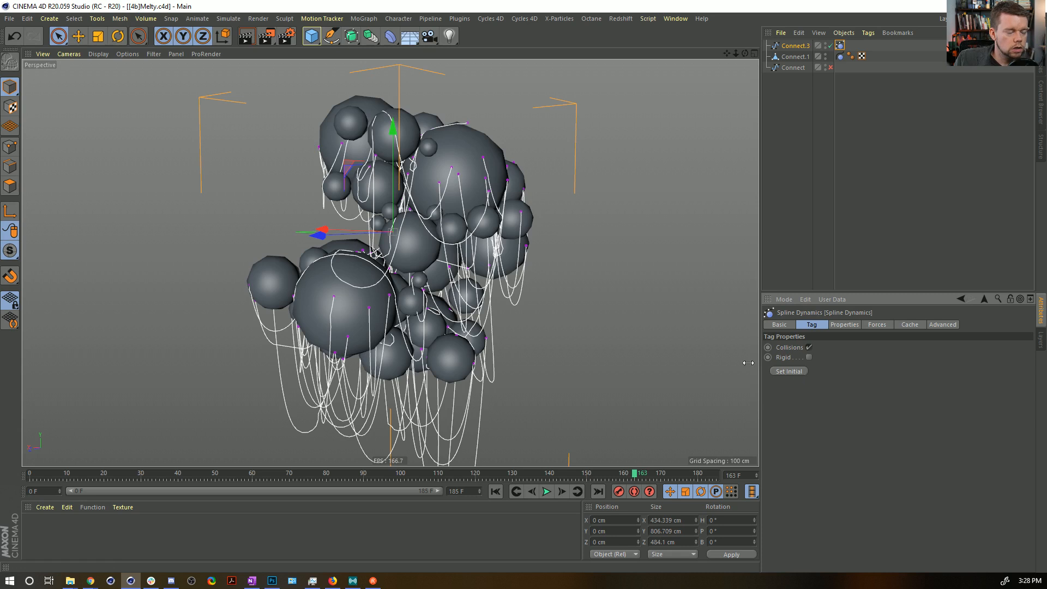
click(493, 489)
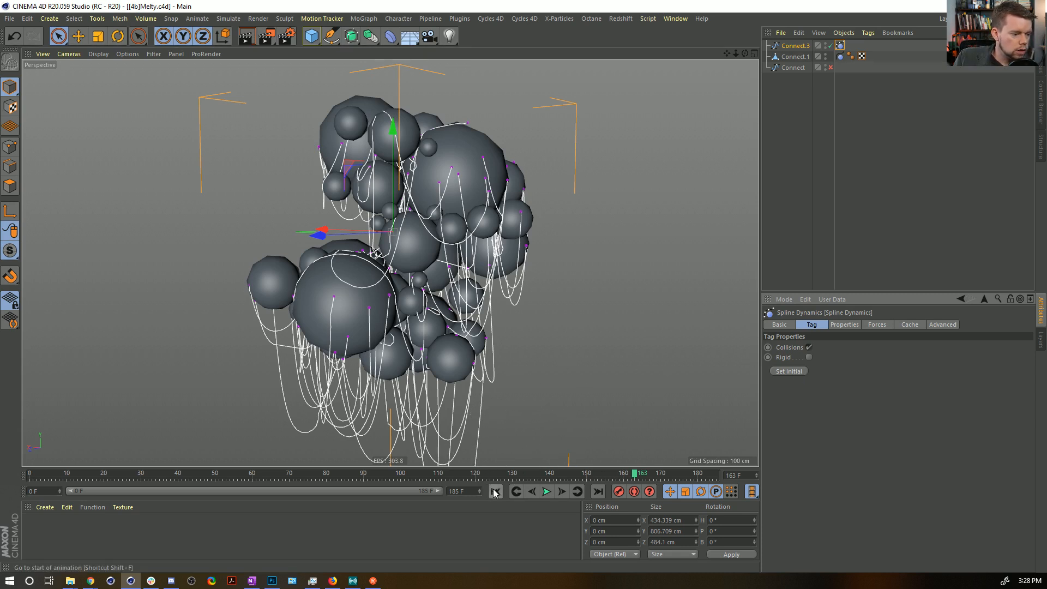
click(493, 492)
Bake the draped Connect.3 strands into an editable spline through a Connect object, copy it, and undo the conversion.
alt+drag(416, 216, 449, 217)
alt+middle_drag(449, 217, 460, 262)
alt+drag(460, 263, 459, 287)
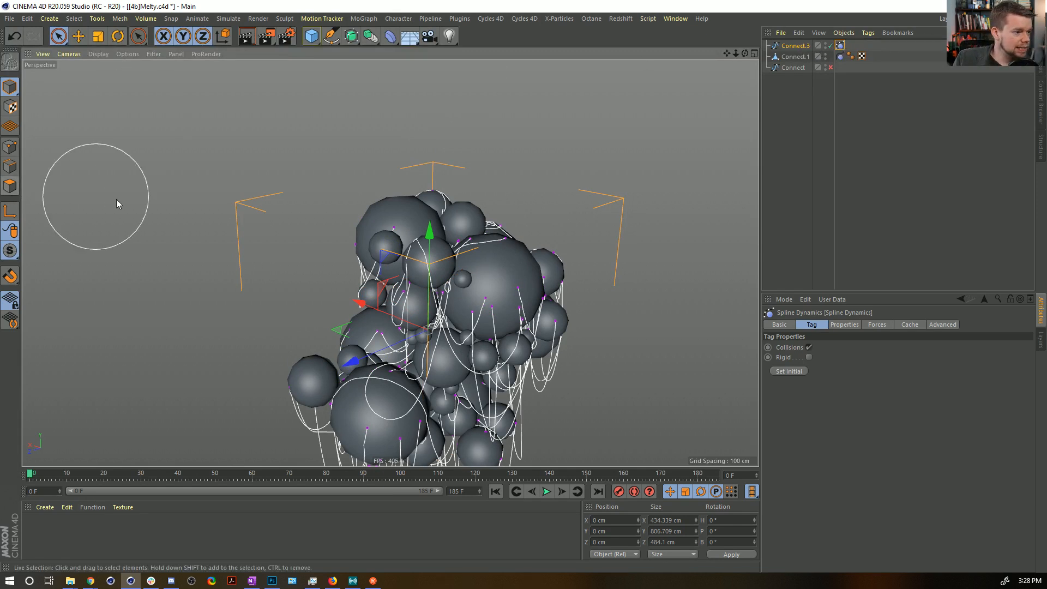
alt+drag(371, 38, 494, 69)
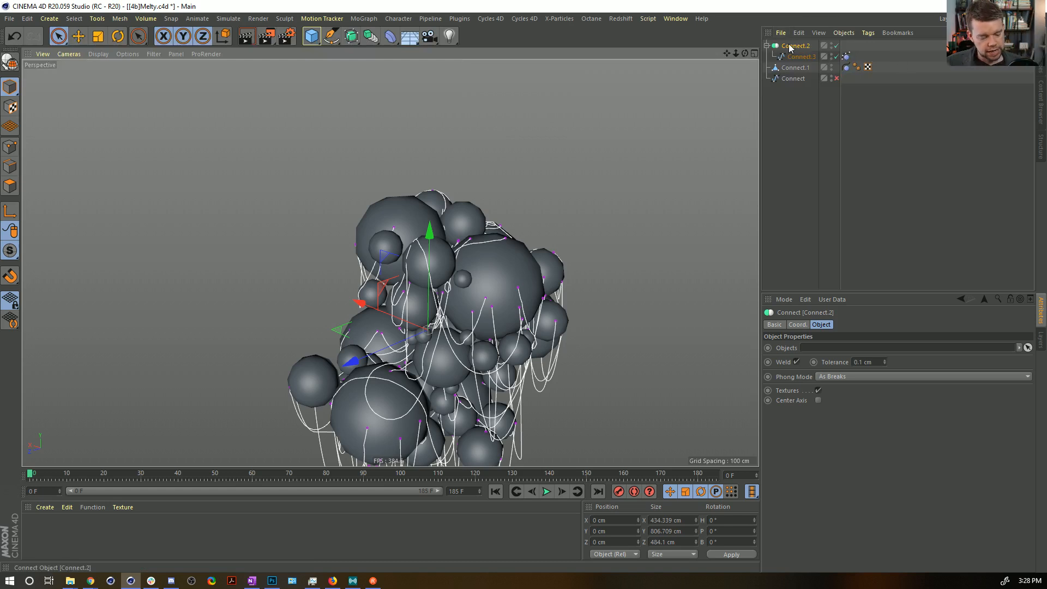
key(c)
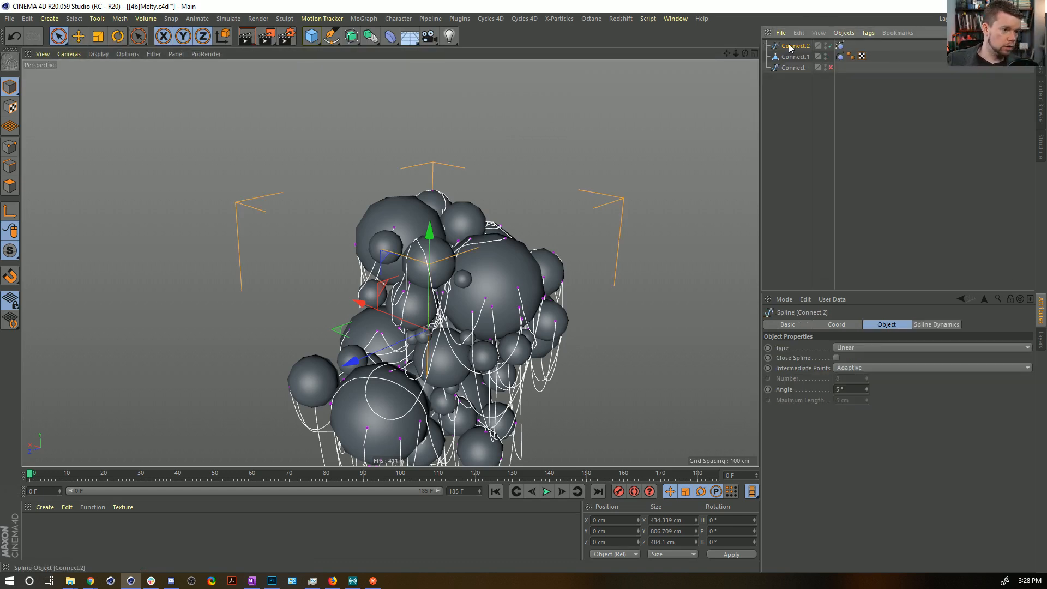
key(ctrl+z)
key(ctrl+z)
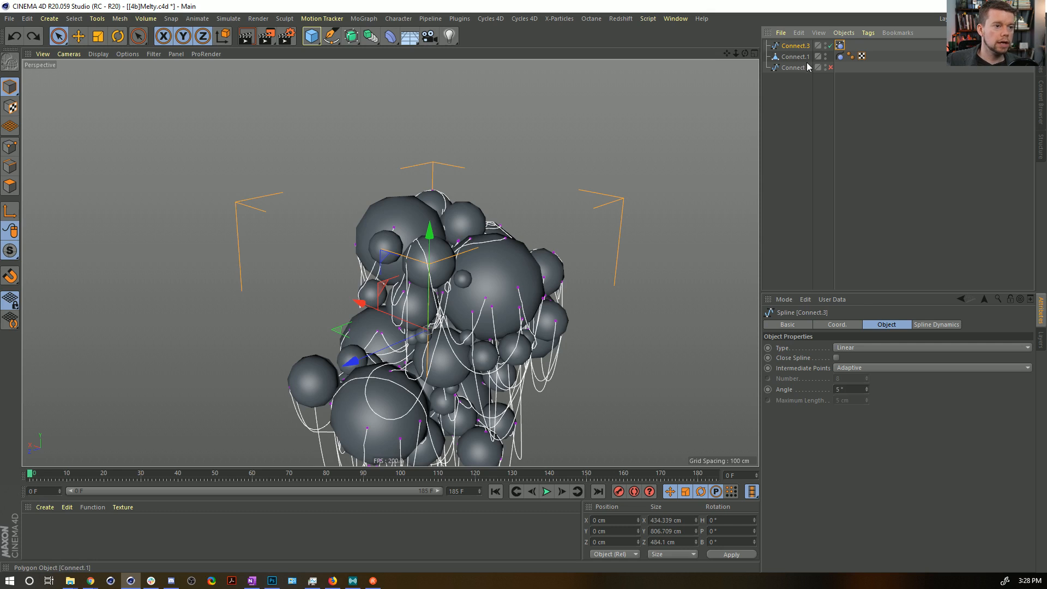
Paste the baked spline copy, disable Connect.3, and delete the Spline Dynamics tag from the Connect.2 copy.
key(ctrl+v)
click(830, 57)
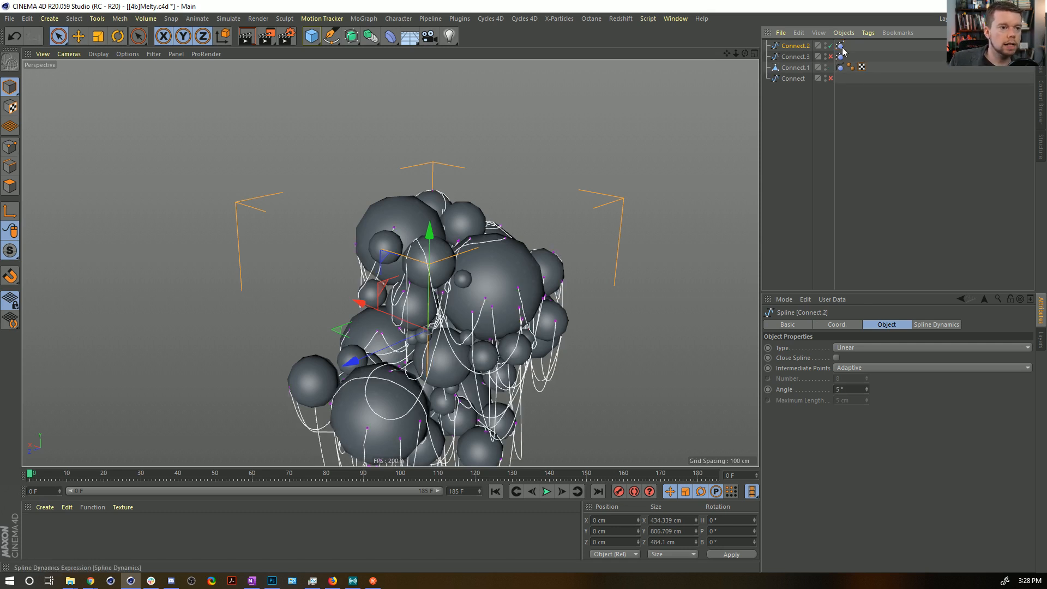
click(840, 46)
key(Delete)
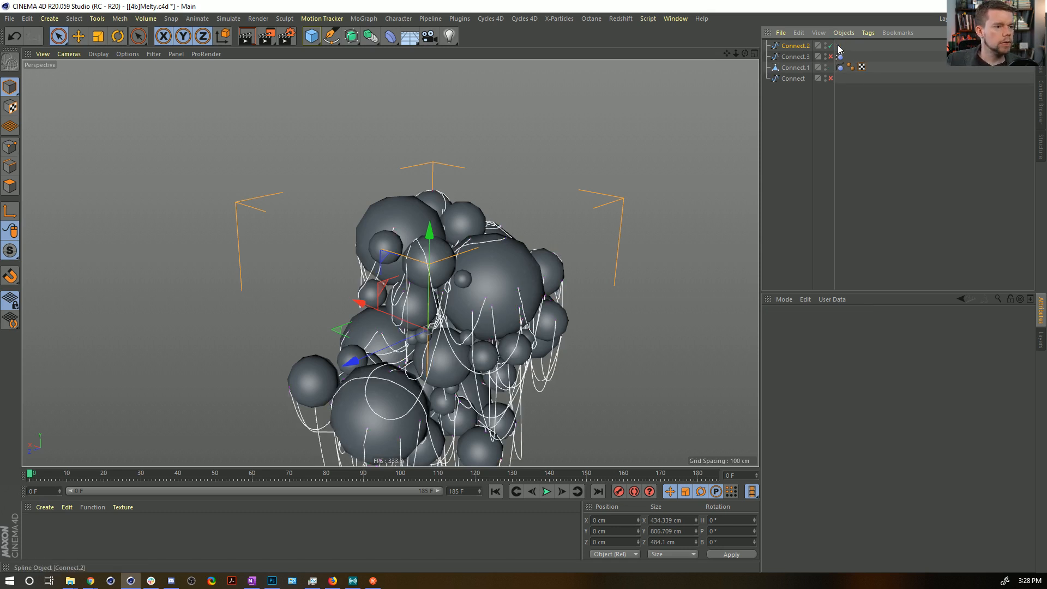
click(789, 45)
alt+drag(390, 262, 524, 207)
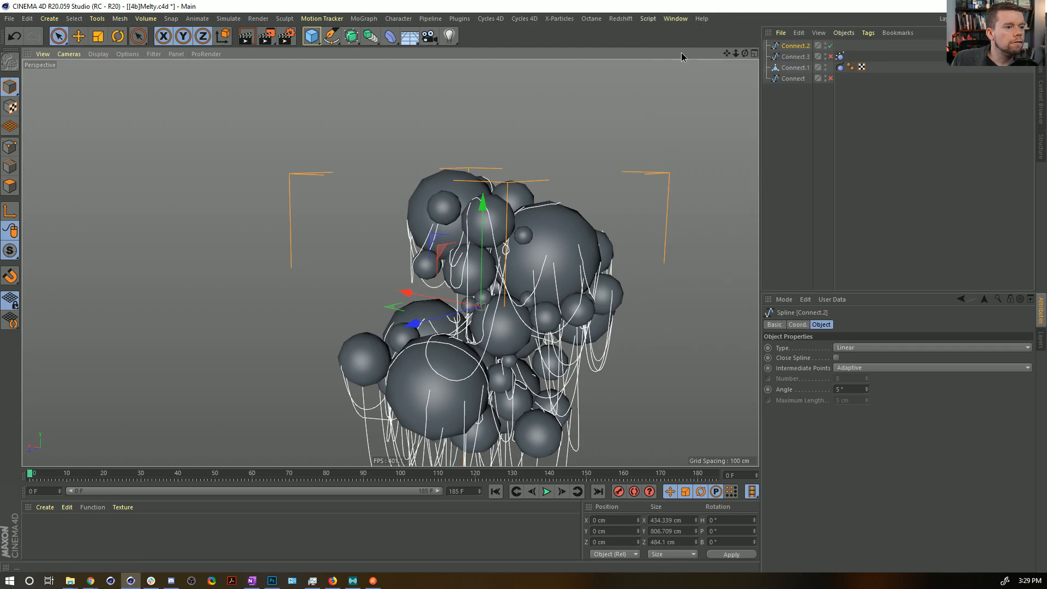
Copy the Connect.2 circle cloner hierarchy from [4a]Melty.c4d and paste it into [4b]Melty.c4d.
click(673, 19)
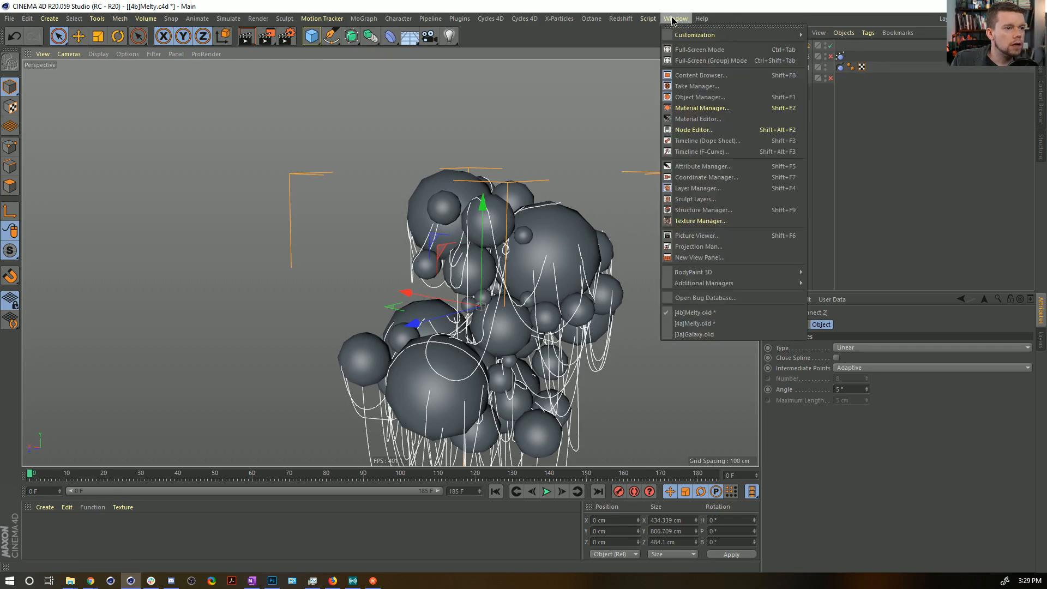
click(706, 325)
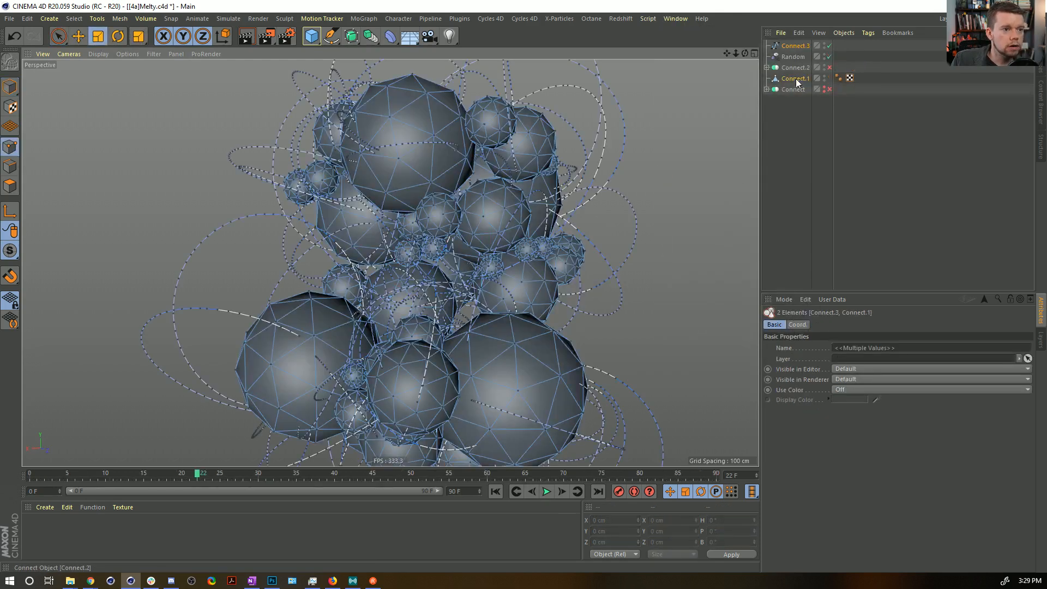
click(767, 68)
click(796, 68)
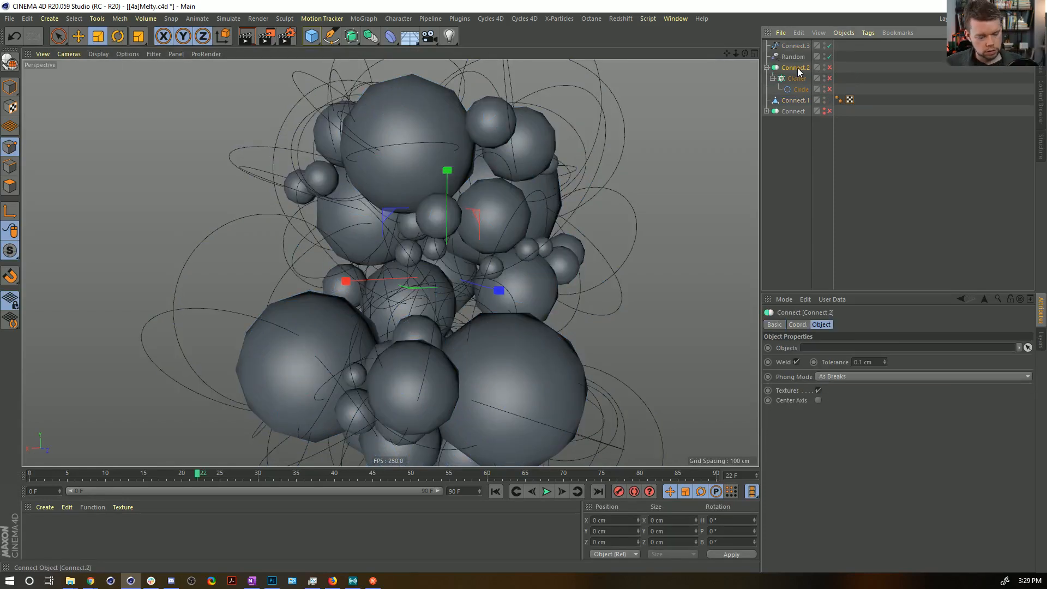
click(675, 19)
click(708, 312)
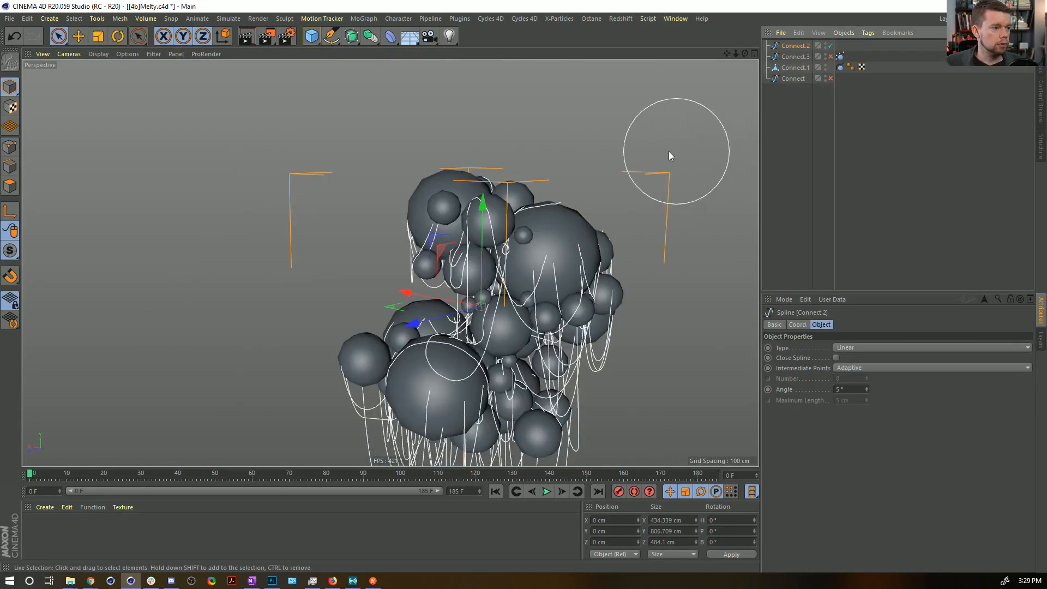
key(ctrl+v)
Move the pasted Connect.4 circle cloner setup above the sphere cluster, to about 451 cm in Y.
alt+middle_drag(404, 179, 361, 235)
key(e)
drag(428, 214, 429, 30)
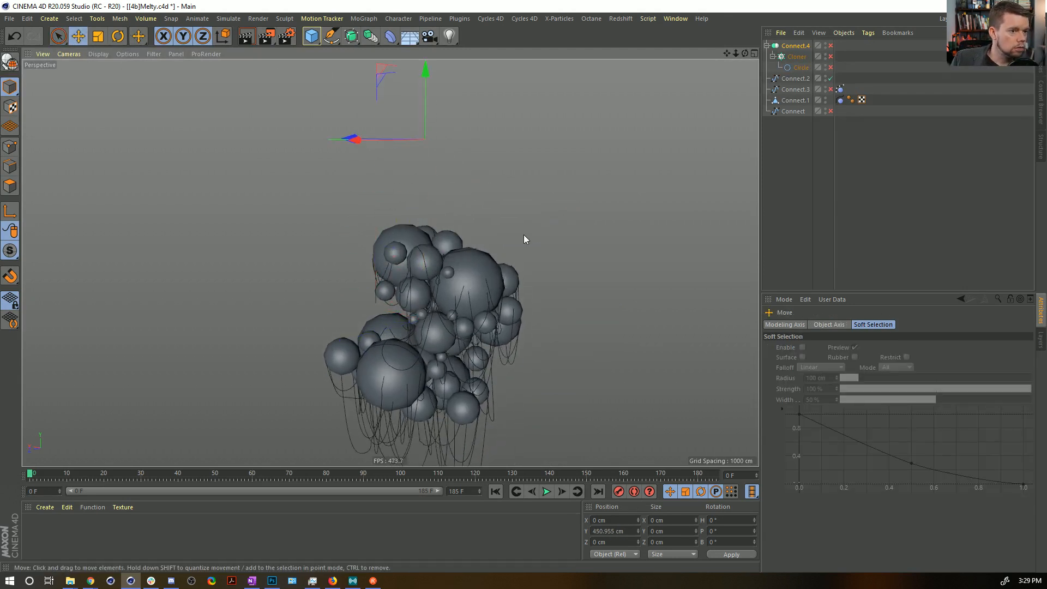
Undo the last move of Connect.4, then enable the setup and switch its Cloner to Radial mode.
key(ctrl+z)
ctrl+click(830, 45)
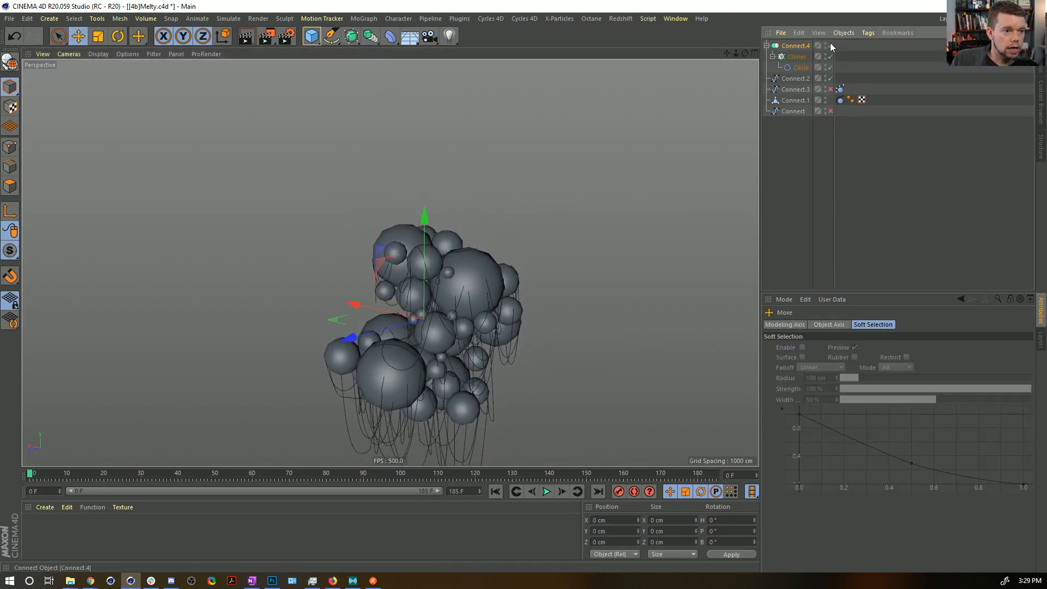
click(795, 56)
click(844, 324)
click(832, 350)
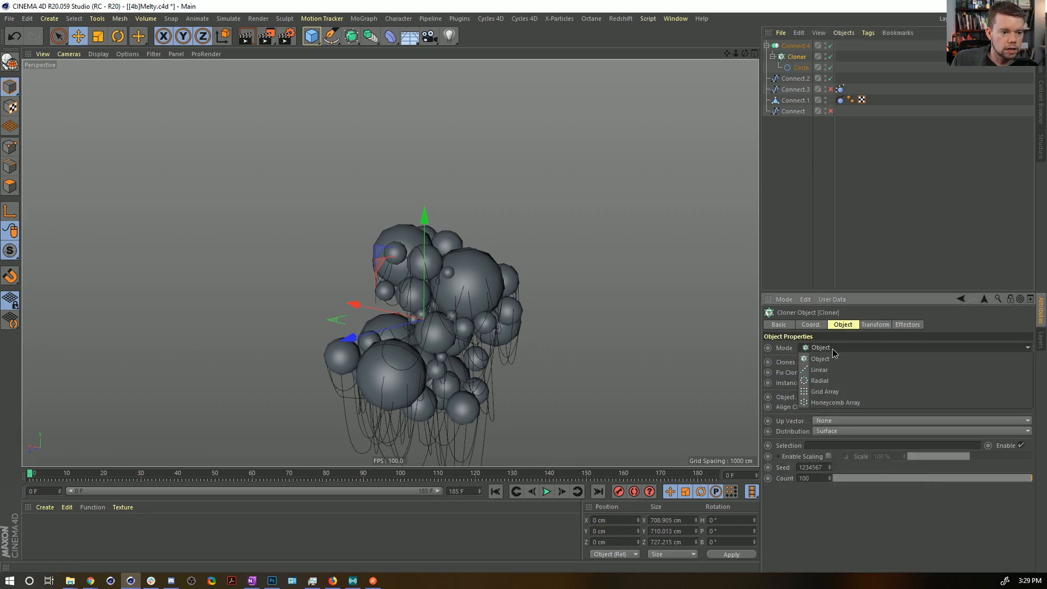
click(821, 380)
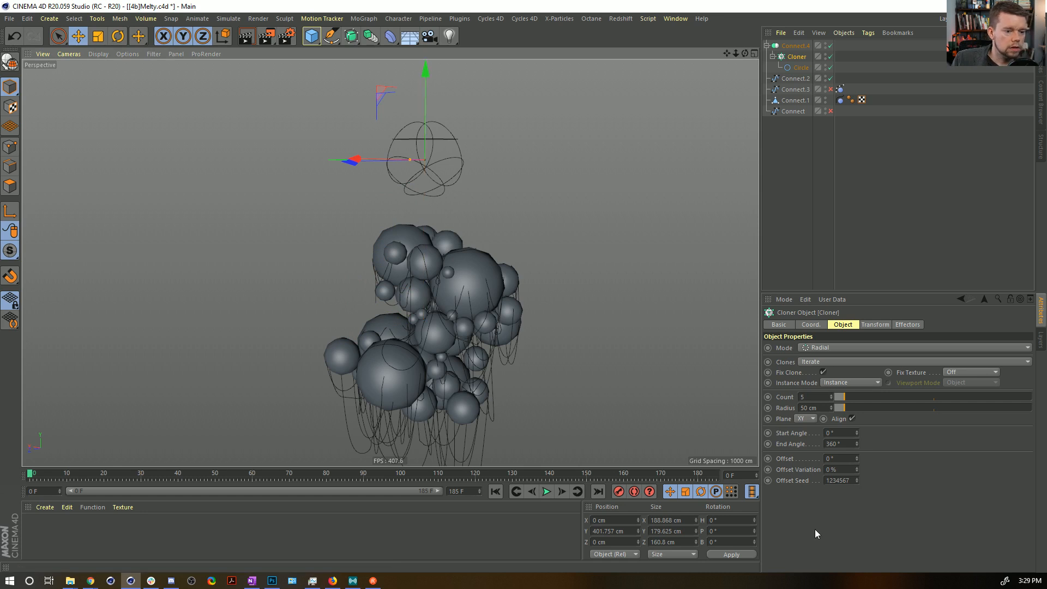
Set the radial Cloner's plane to XZ and widen its radius to 147 cm.
click(811, 419)
click(815, 451)
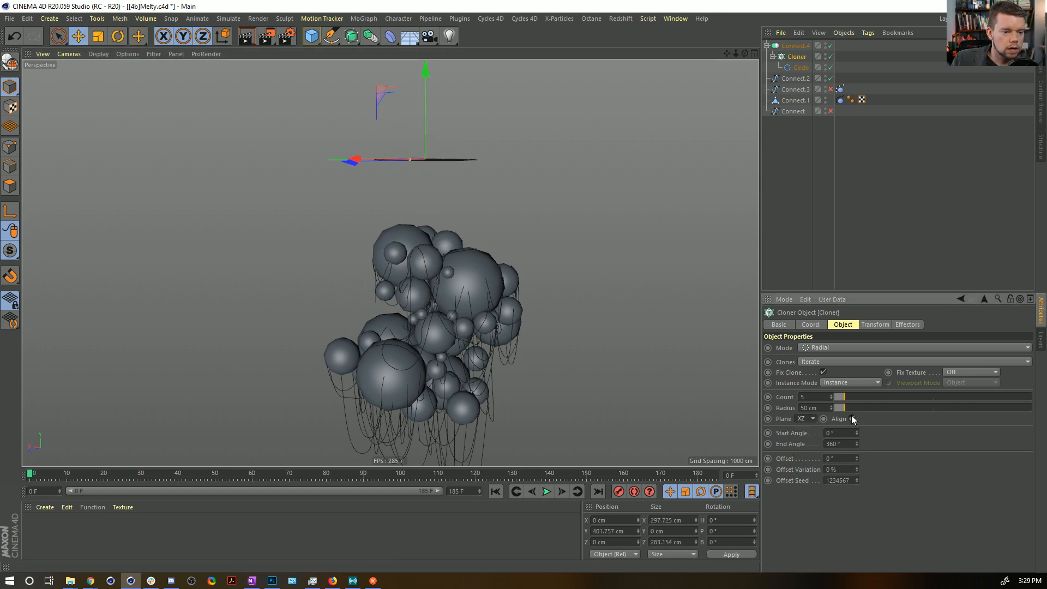
drag(850, 409, 866, 408)
alt+drag(402, 175, 399, 215)
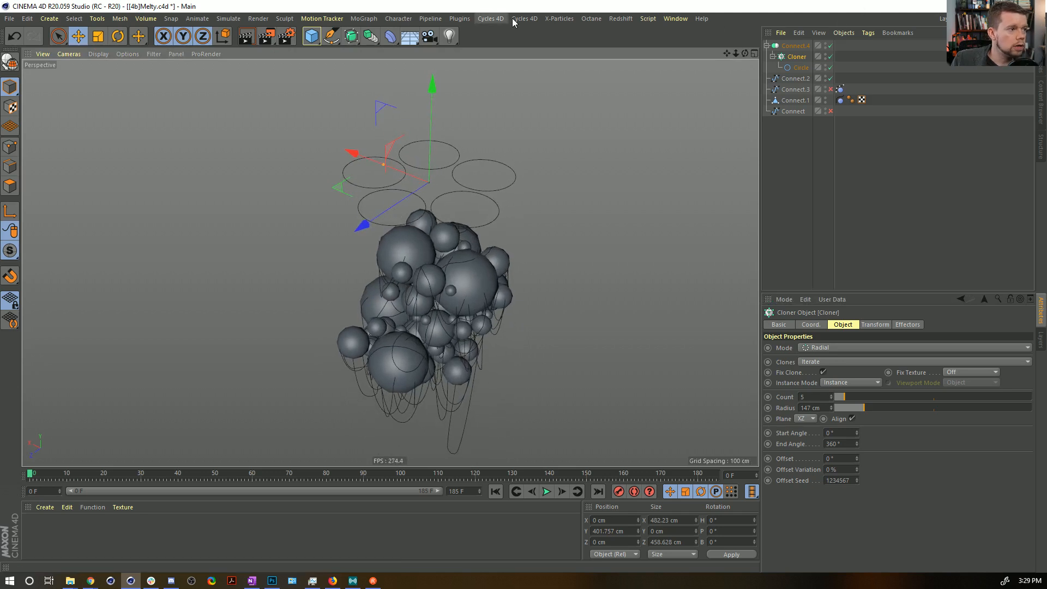
Add a Random effector to the Cloner and enable uniform scale variation so the circles differ in size.
click(459, 18)
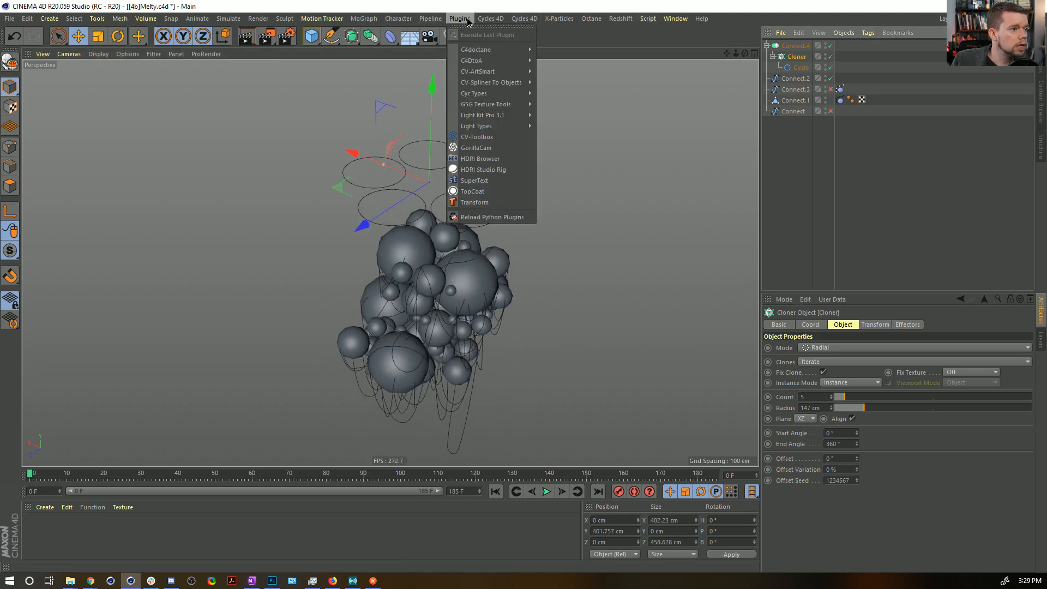
mouse_move(364, 22)
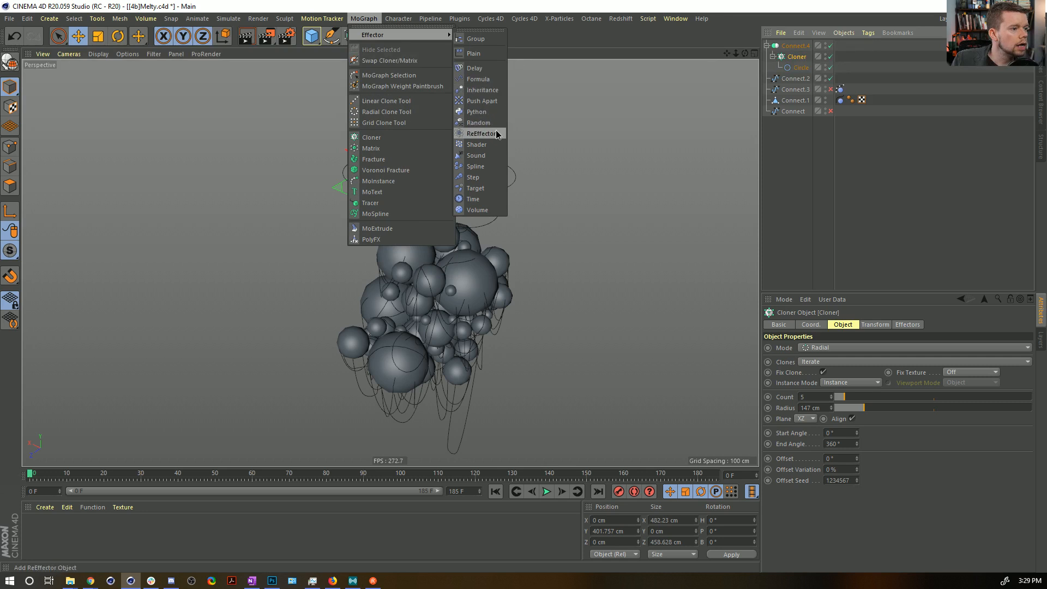
click(485, 127)
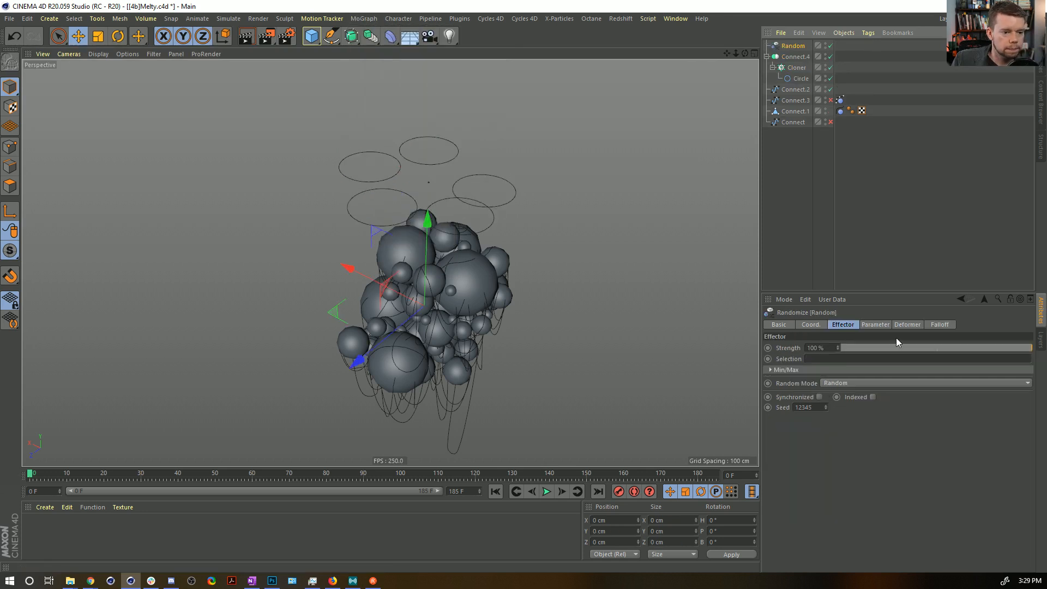
click(874, 324)
click(875, 367)
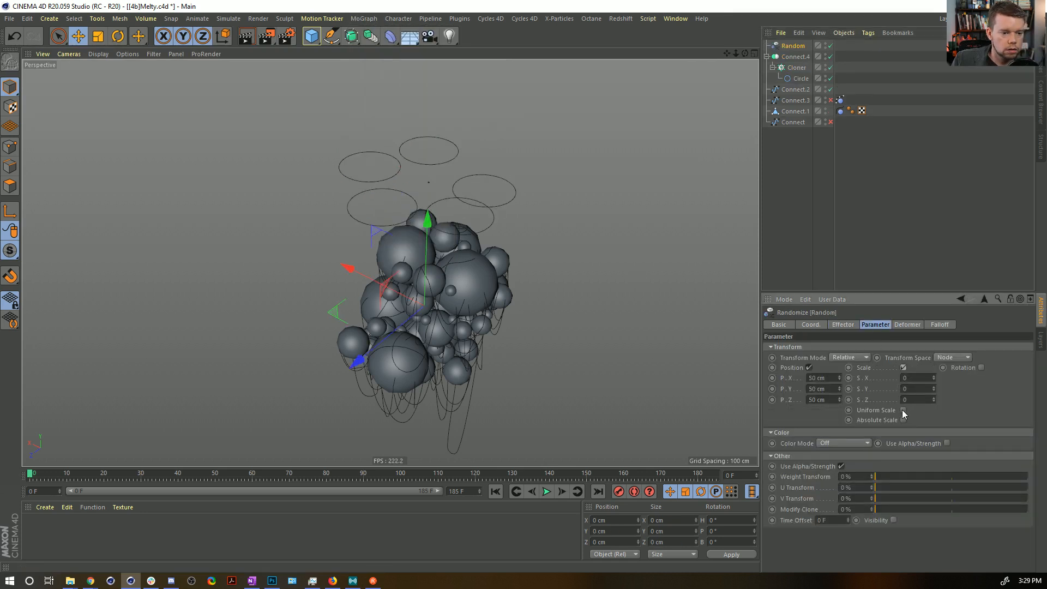
click(903, 410)
drag(934, 376, 964, 376)
Raise the Cloner's count to 12 circles.
click(784, 59)
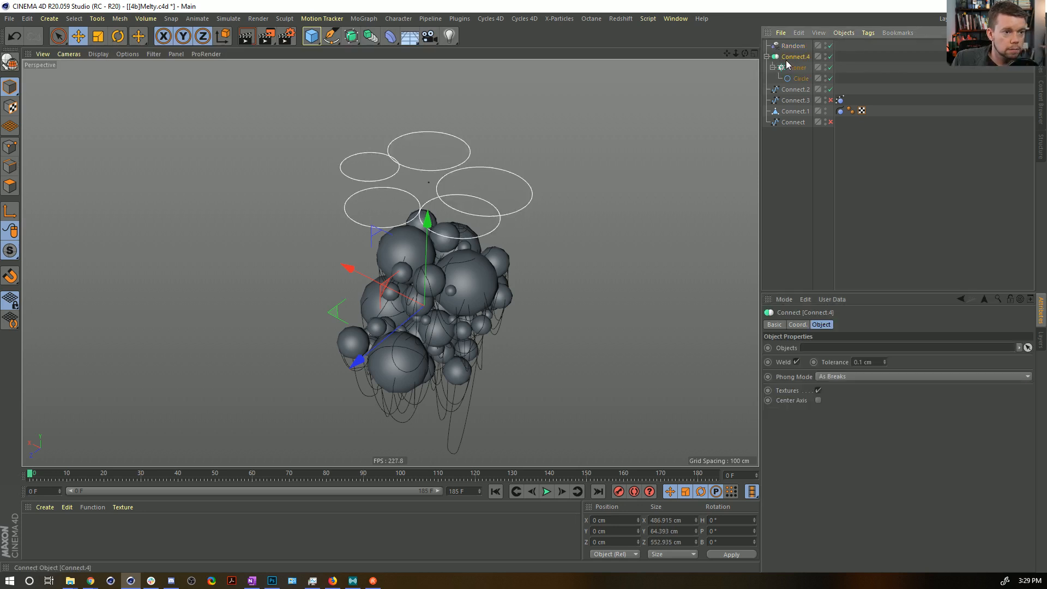
click(799, 78)
click(796, 68)
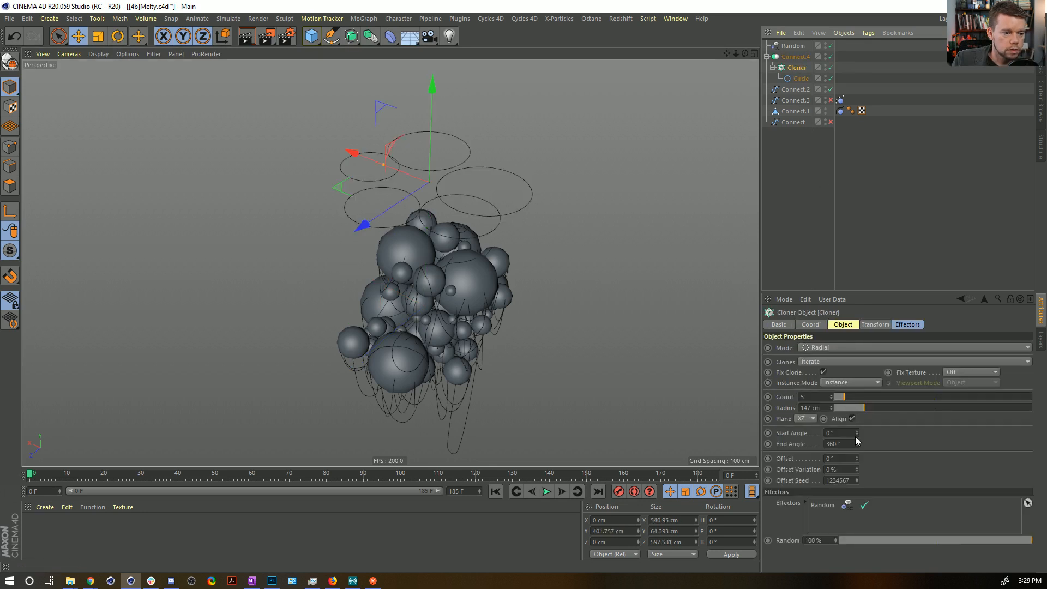
drag(843, 396, 860, 397)
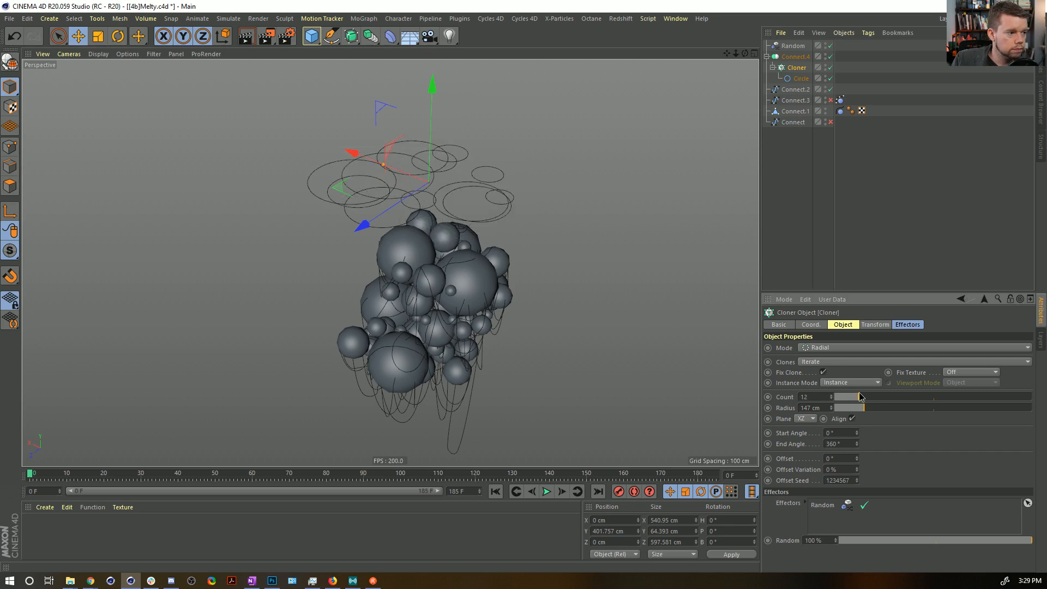
Make the Connect.4 setup an editable spline and lower it onto the sphere cluster, to about -140 cm in Y.
key(t)
drag(538, 153, 752, 76)
alt+drag(325, 329, 526, 179)
click(783, 58)
key(e)
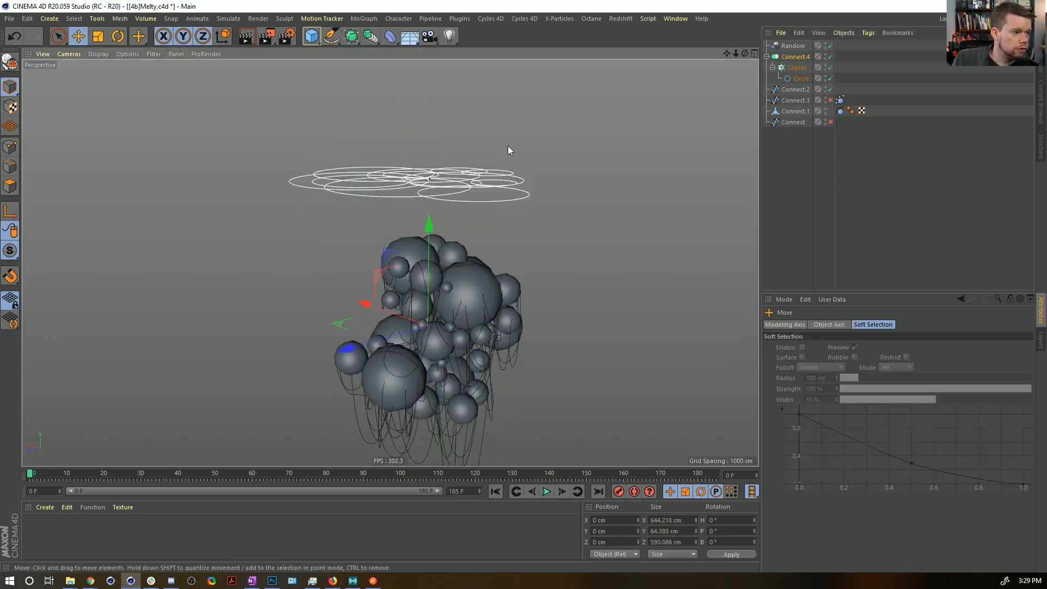
key(c)
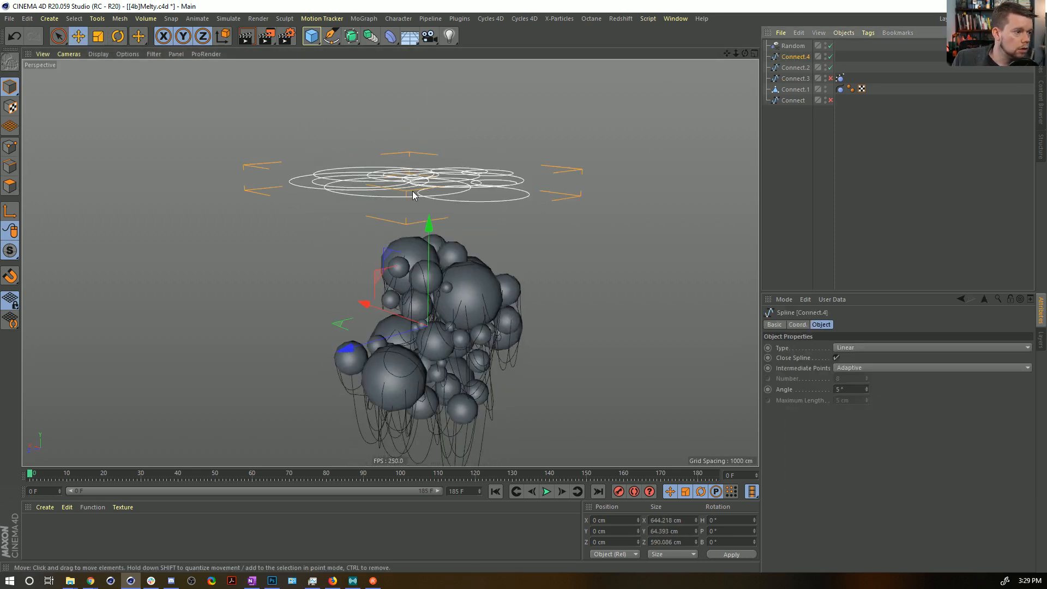
drag(435, 233, 422, 280)
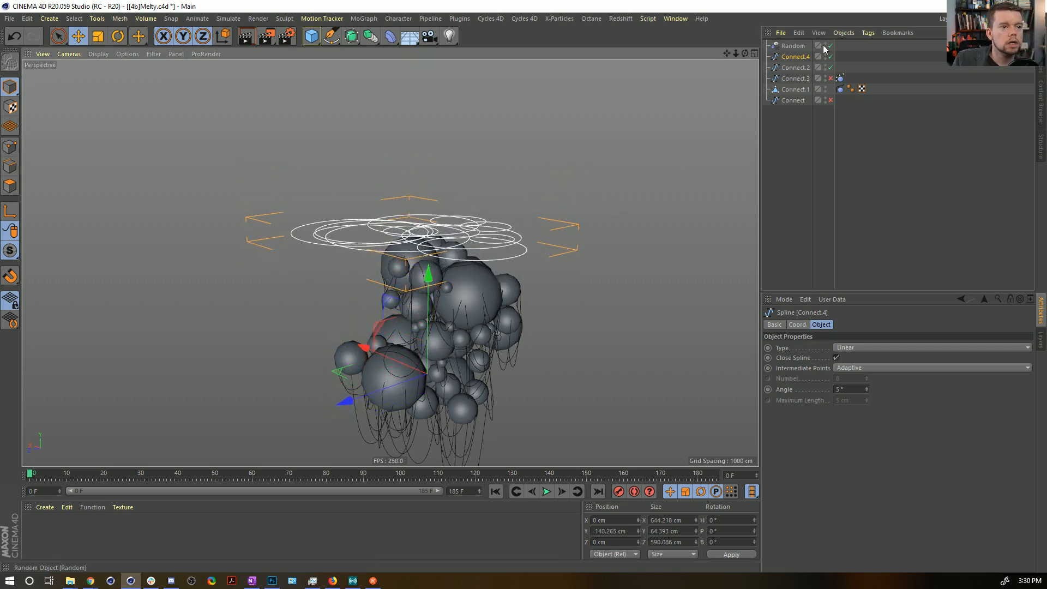
Copy the Spline Dynamics tag from Connect.3 onto Connect.4 and set its Drag to 15%.
drag(840, 78, 841, 58)
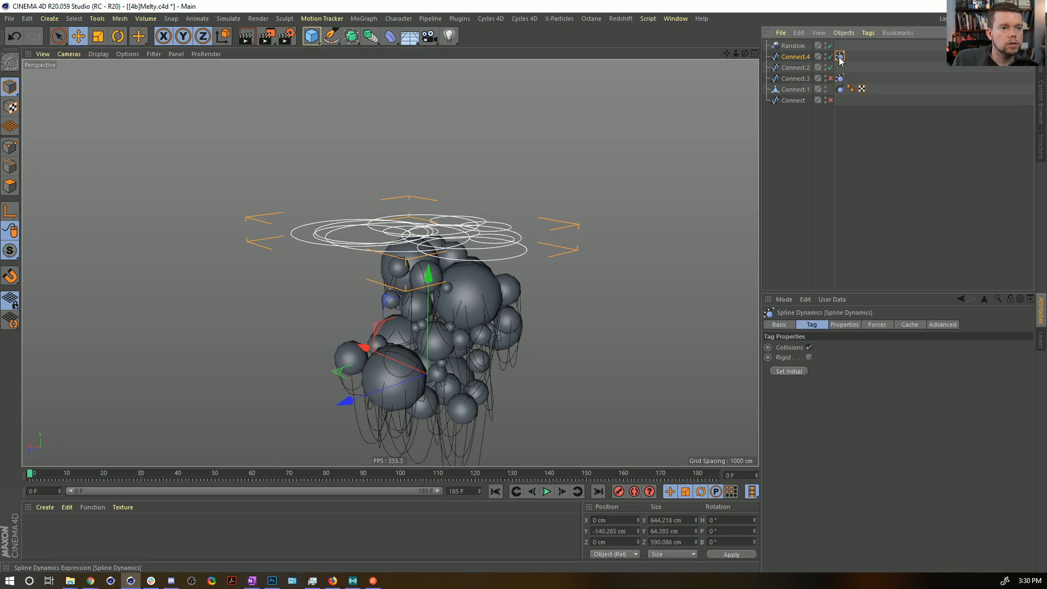
click(846, 325)
click(829, 347)
text(15)
key(Return)
scroll(534, 236, up, 5)
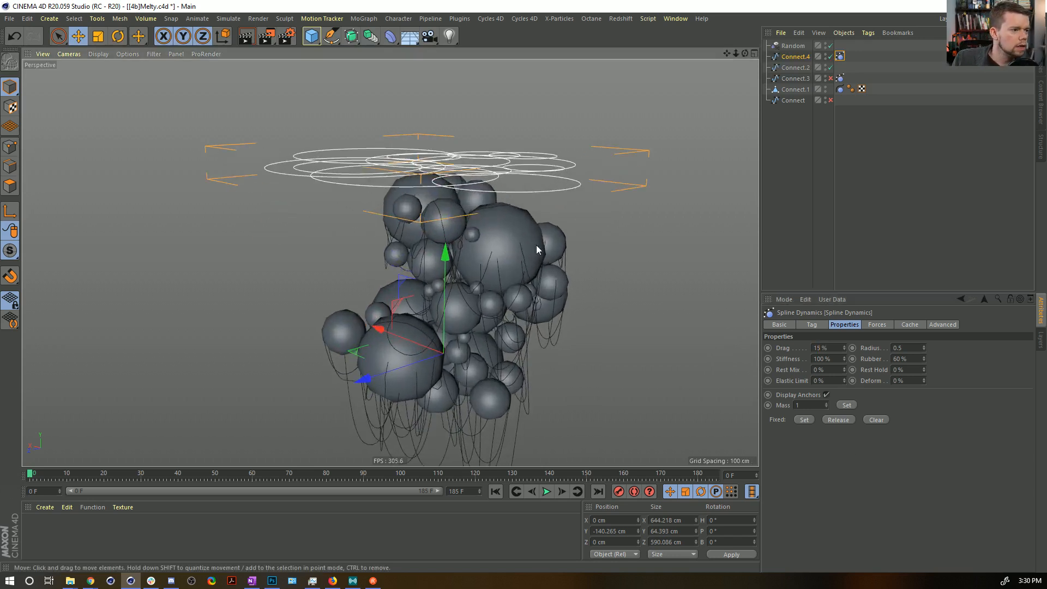
scroll(514, 248, up, 1)
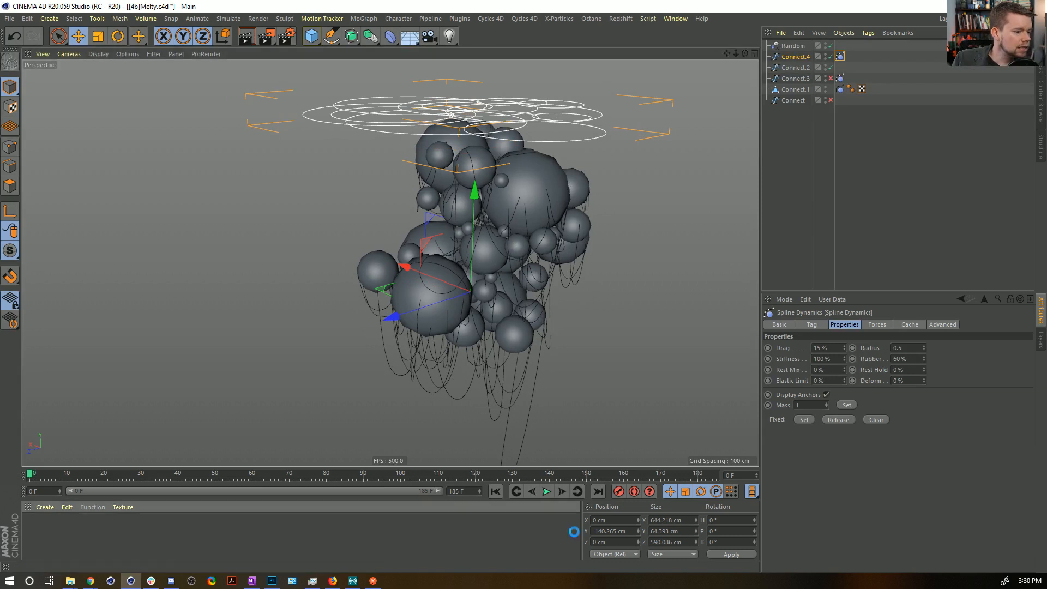
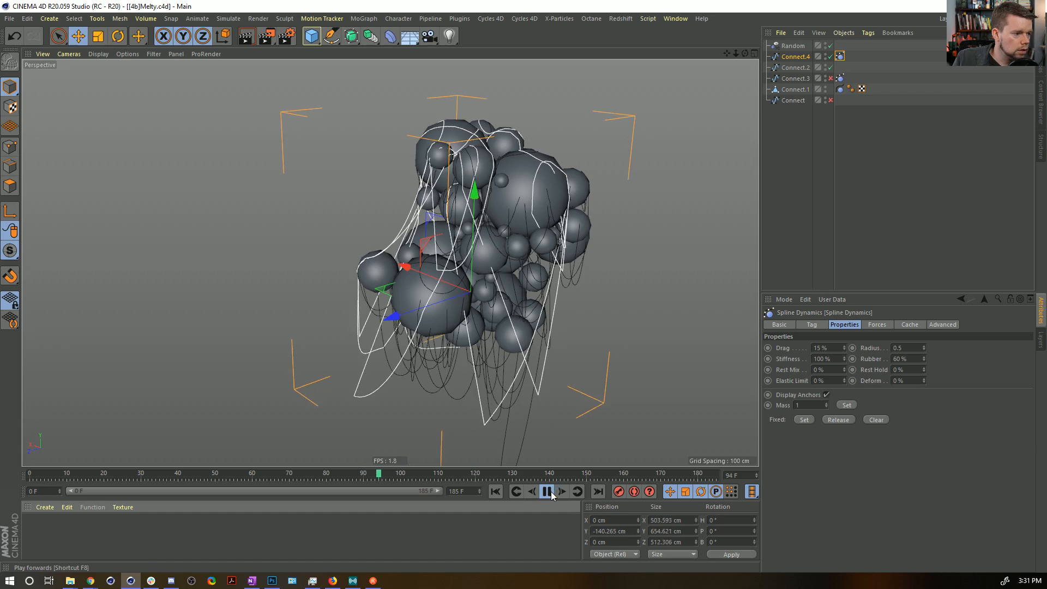
Stop the playback, remove the Spline Dynamics tag from Connect.4 and turn off its Close Spline option.
click(546, 483)
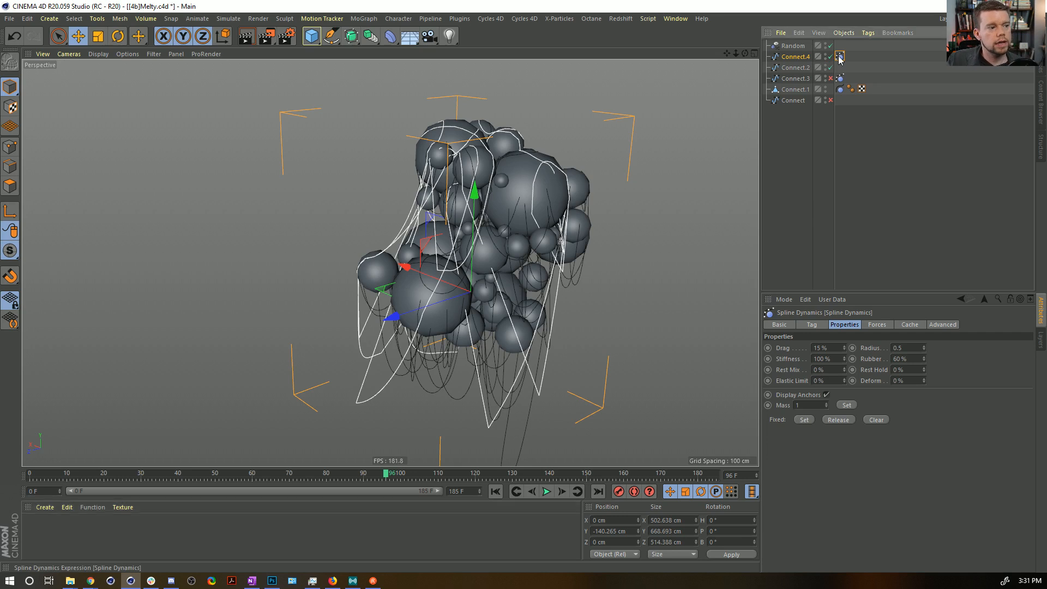
key(Delete)
click(801, 60)
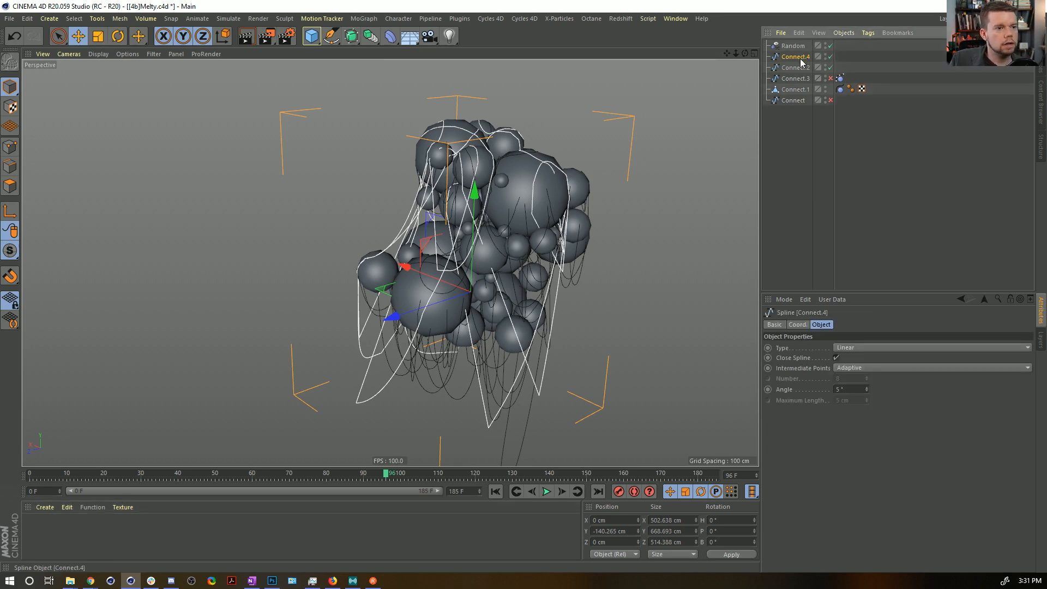
click(836, 357)
alt+drag(523, 229, 431, 434)
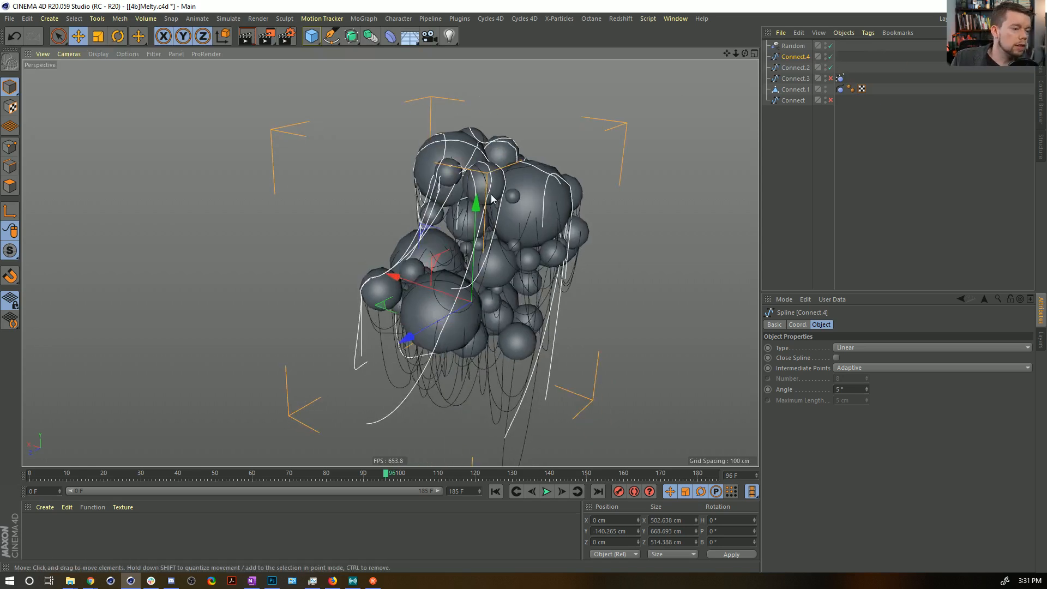
Copy the Spline Dynamics tag of Connect.3 onto Connect.4.
ctrl+drag(840, 78, 840, 57)
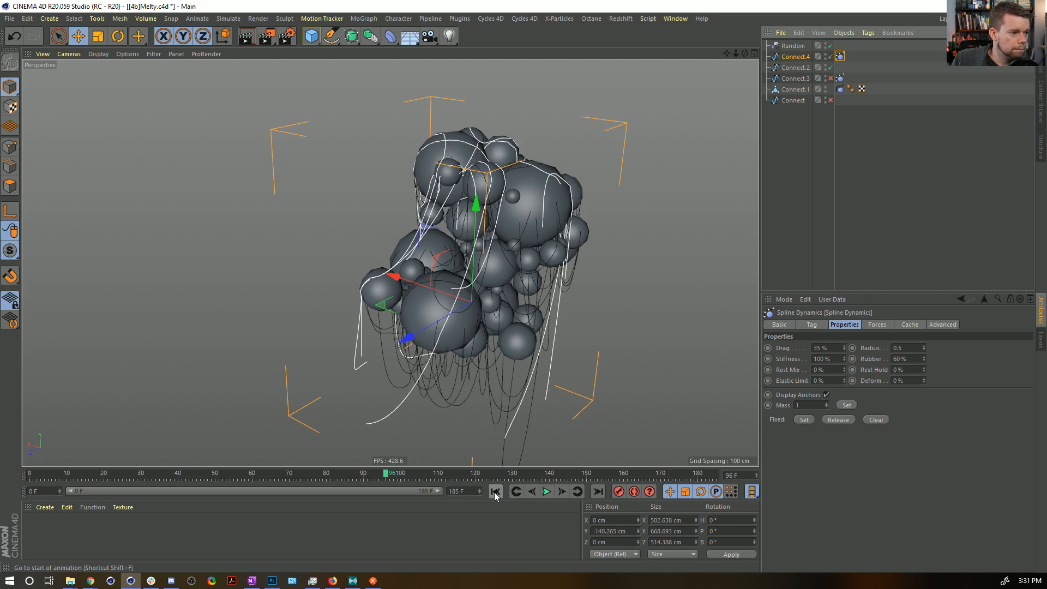
key(Delete)
click(800, 57)
ctrl+drag(840, 79, 840, 57)
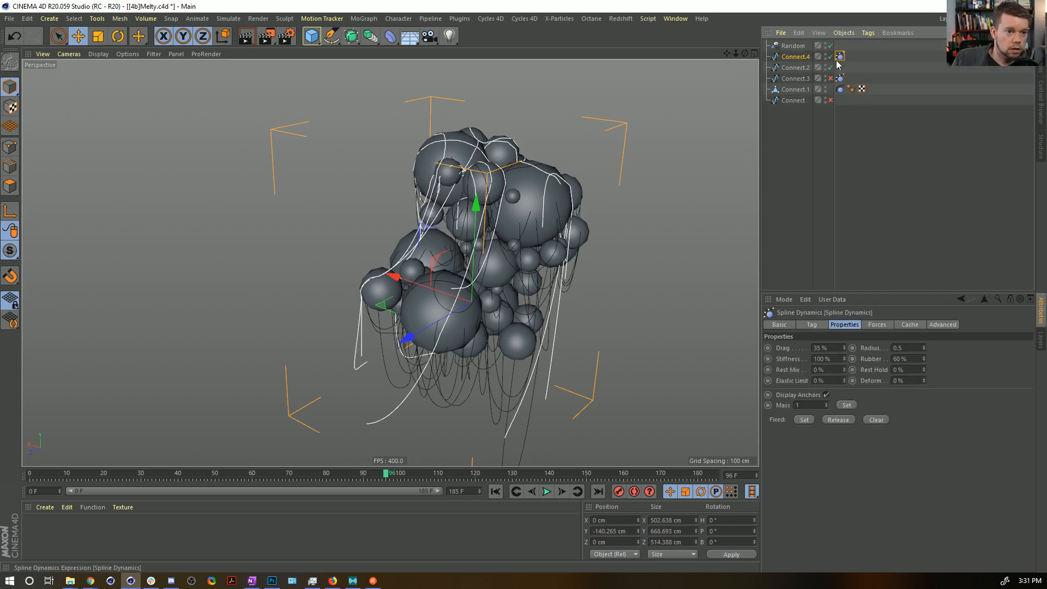
Run the spline dynamics simulation from the first frame and stop it at frame 14.
click(495, 492)
click(547, 492)
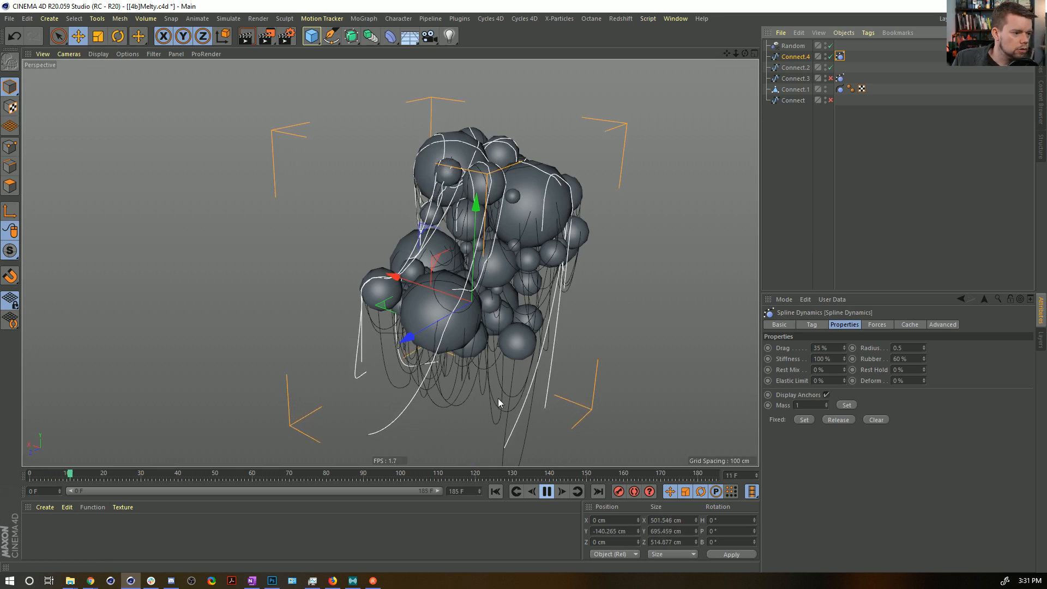
click(547, 491)
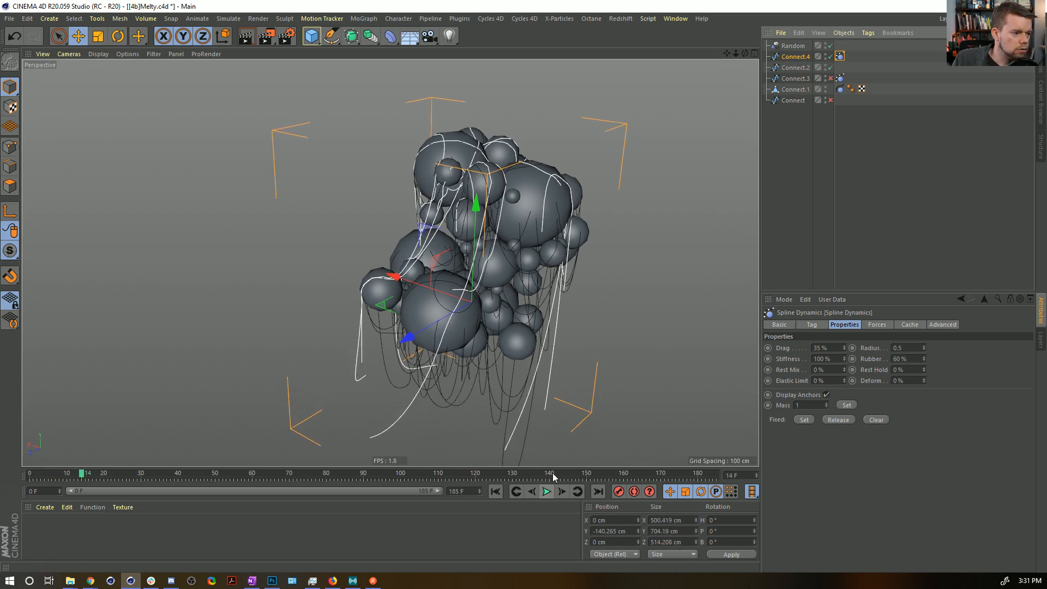
Remove the Spline Dynamics tag from Connect.4 and delete the low-hanging points at the ends of its strands.
alt+drag(550, 349, 463, 289)
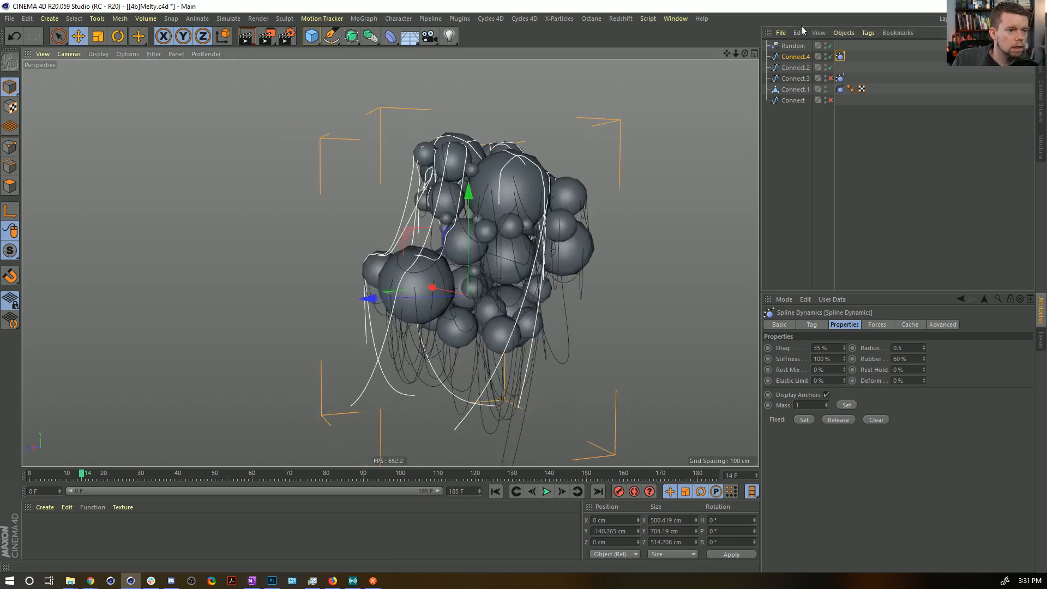
click(795, 57)
click(10, 146)
click(59, 36)
mouse_move(350, 403)
mouse_down()
mouse_move(435, 425)
mouse_move(470, 418)
mouse_up()
key(Delete)
mouse_move(470, 334)
mouse_down()
mouse_move(469, 316)
mouse_move(483, 309)
mouse_up()
key(Delete)
click(518, 400)
key(Delete)
mouse_move(380, 394)
mouse_down()
mouse_move(351, 367)
mouse_move(366, 335)
mouse_up()
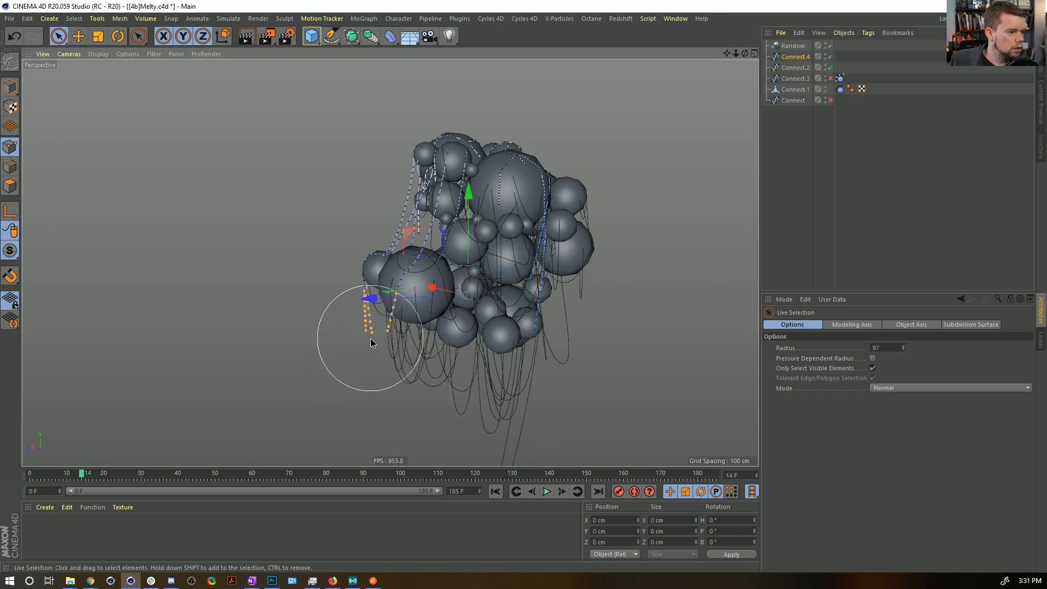
key(Delete)
Select the spline points at the lower tip of the longest hanging strand of Connect.2.
alt+drag(605, 349, 520, 278)
click(10, 86)
alt+drag(610, 283, 414, 267)
click(801, 66)
alt+middle_drag(578, 309, 576, 175)
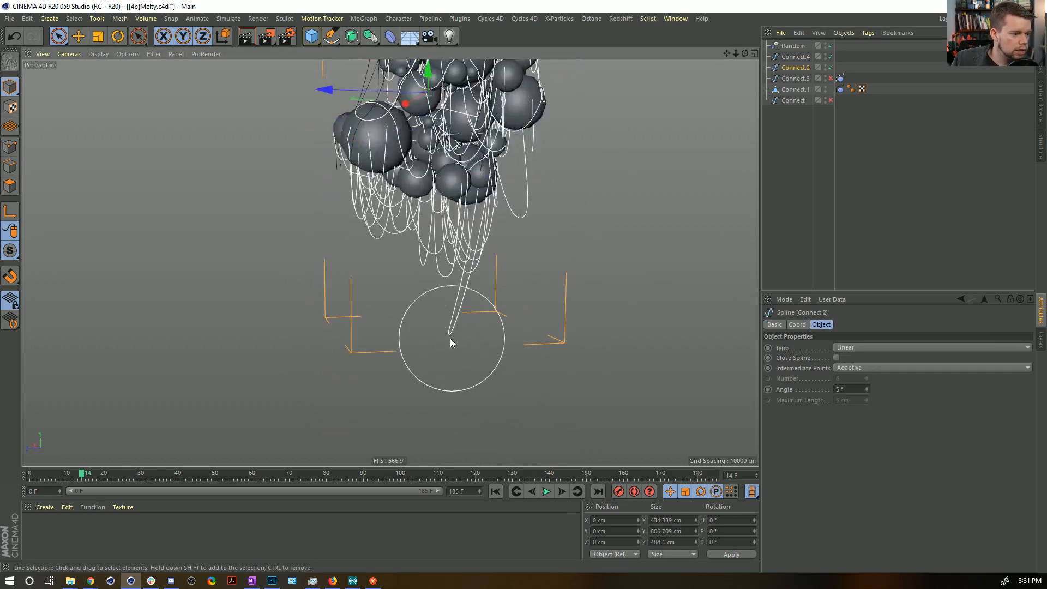
click(791, 57)
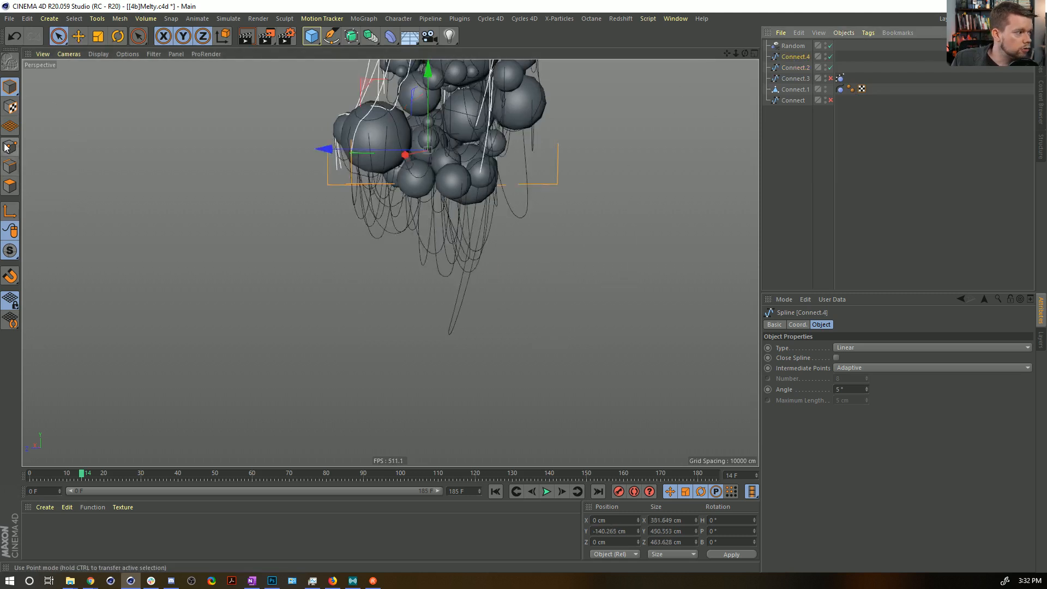
click(9, 146)
click(794, 67)
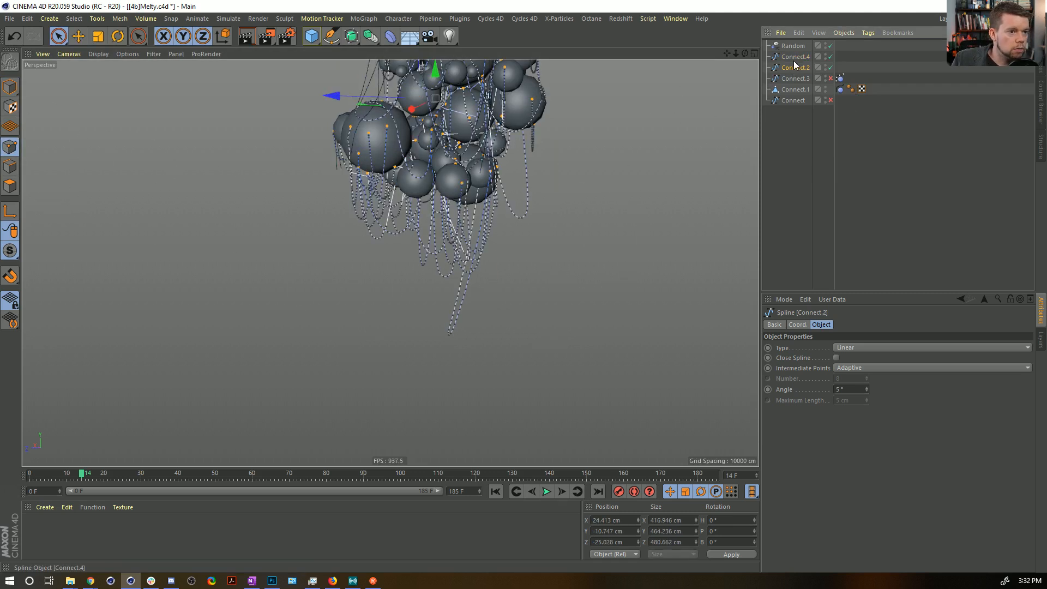
click(447, 349)
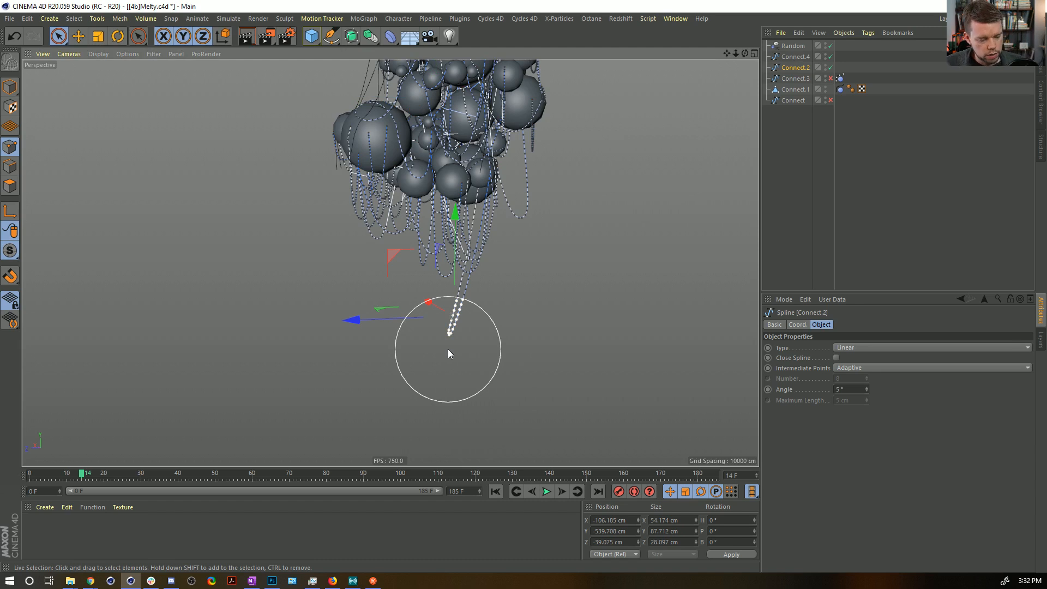
key(u)
key(w)
key(Delete)
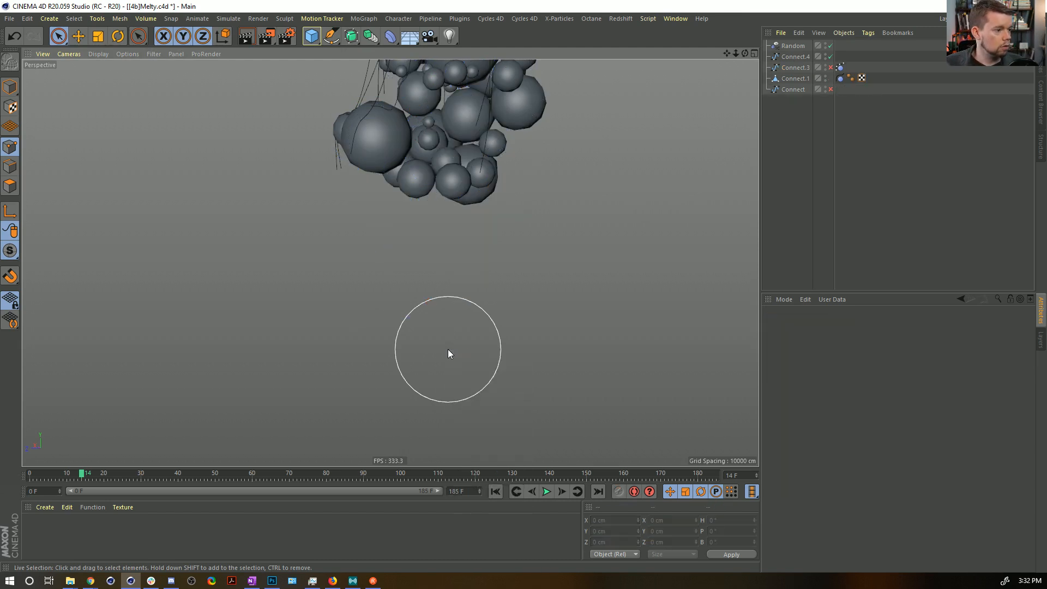
key(ctrl+z)
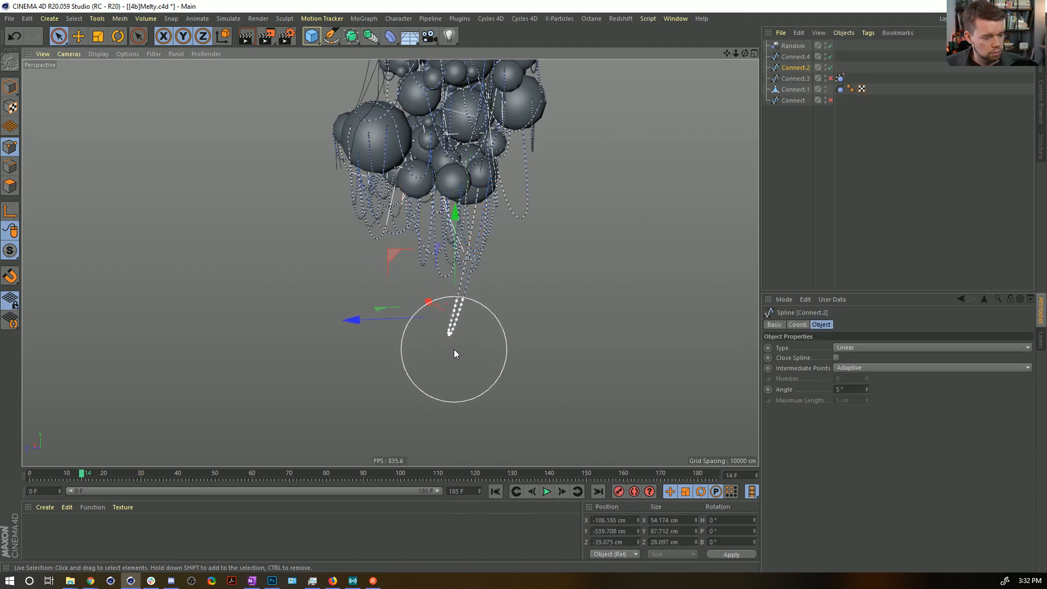
Expand the point selection up the longest hanging strand of Connect.2 and delete those points.
key(u)
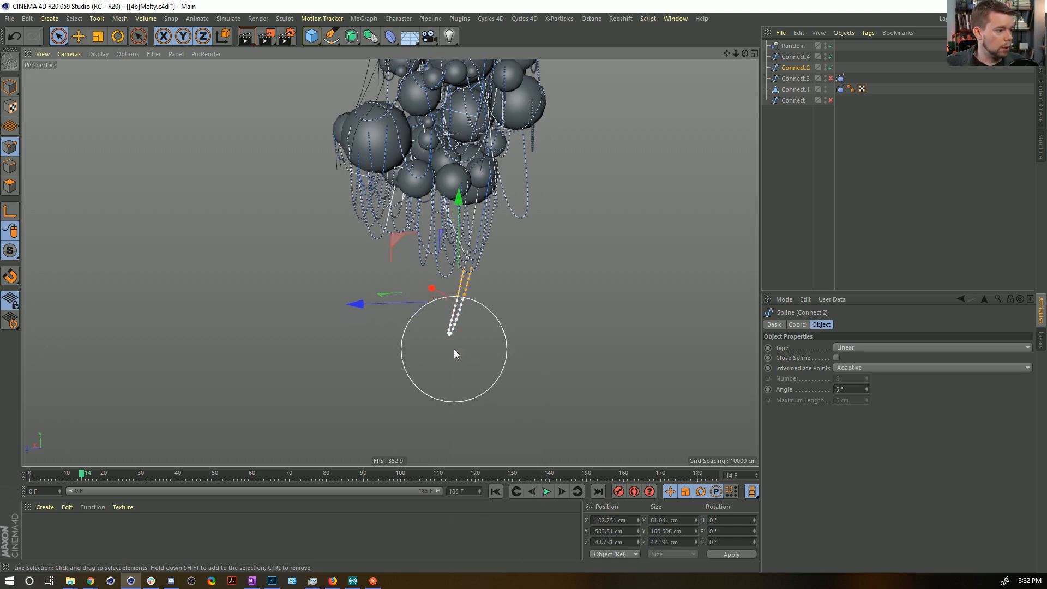
key(w)
key(Delete)
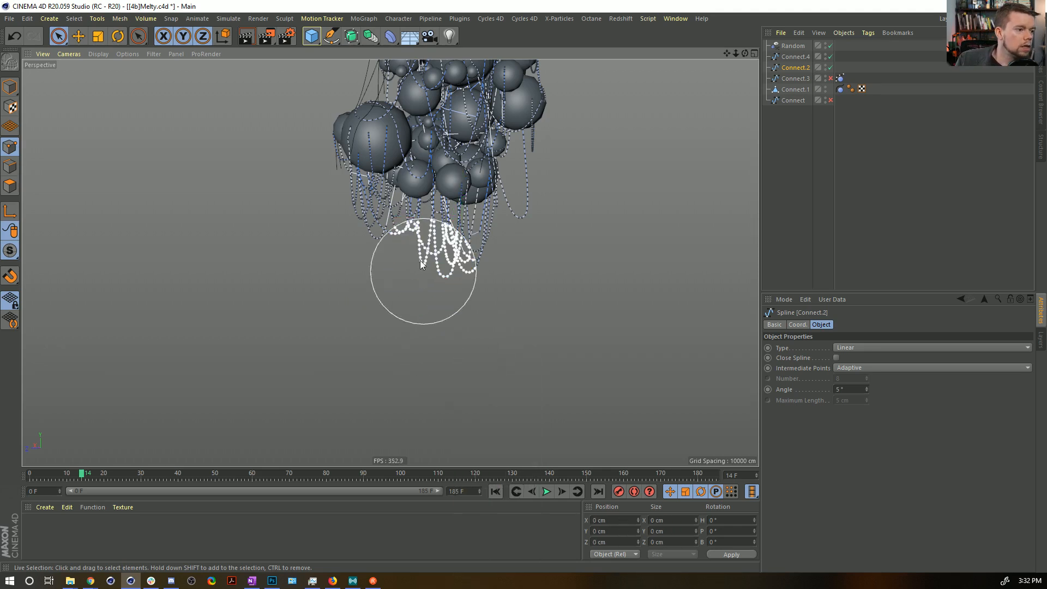
alt+drag(451, 215, 494, 230)
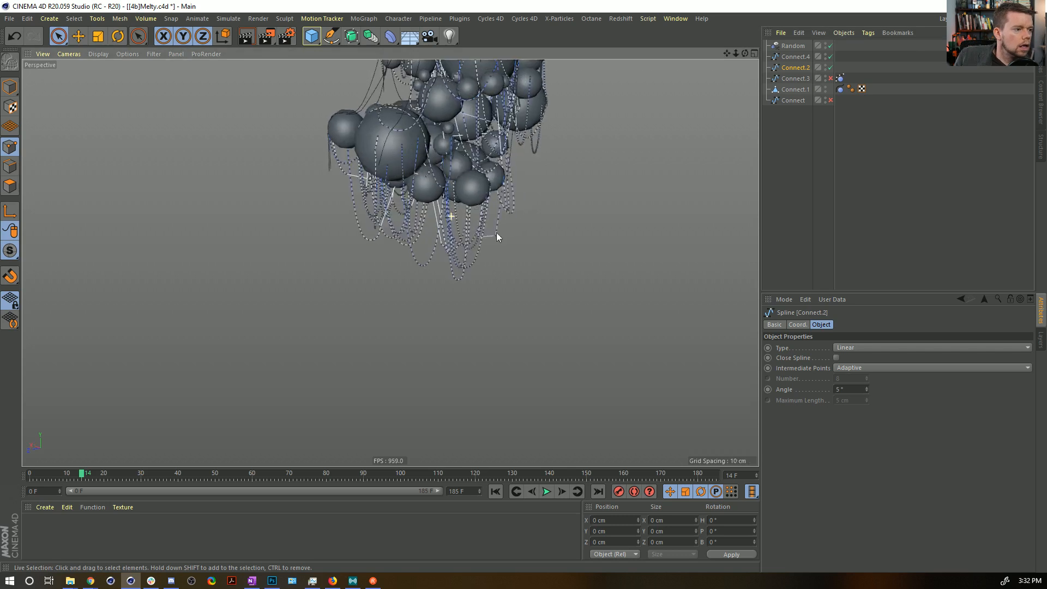
alt+middle_drag(493, 145, 493, 271)
alt+drag(390, 263, 469, 305)
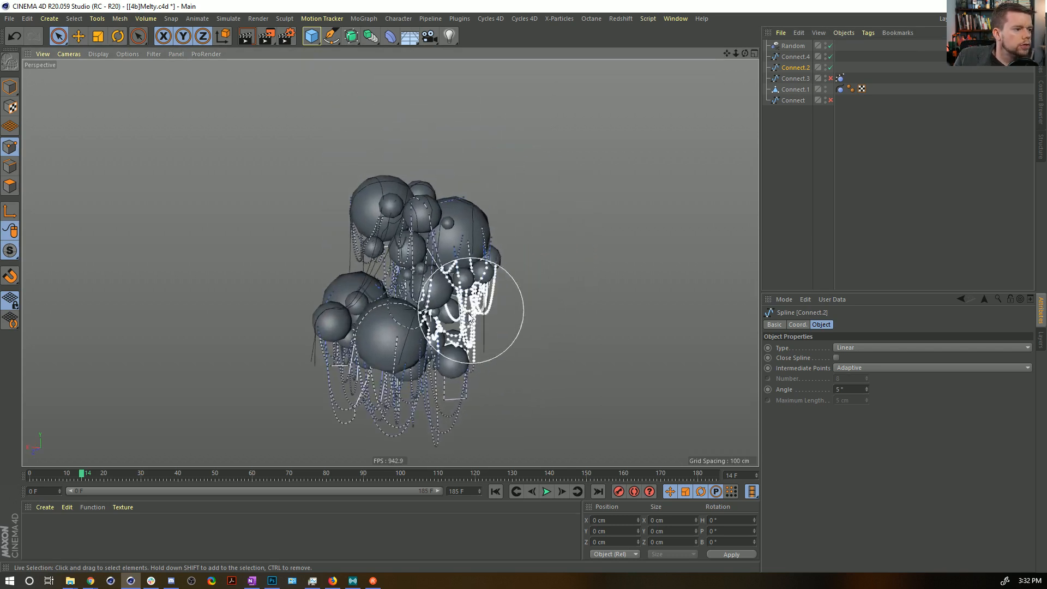
click(363, 19)
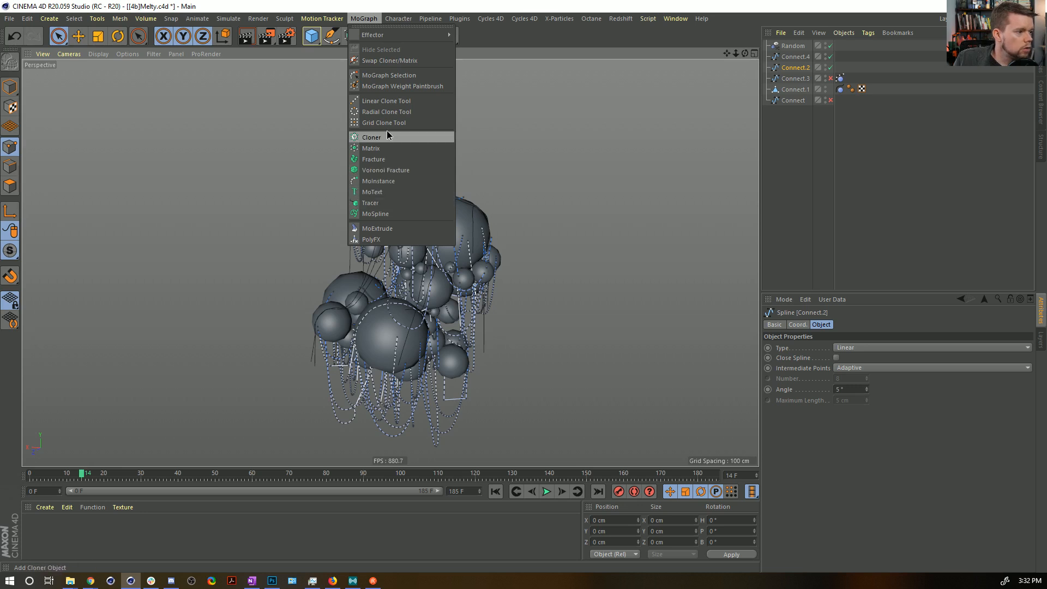
click(492, 48)
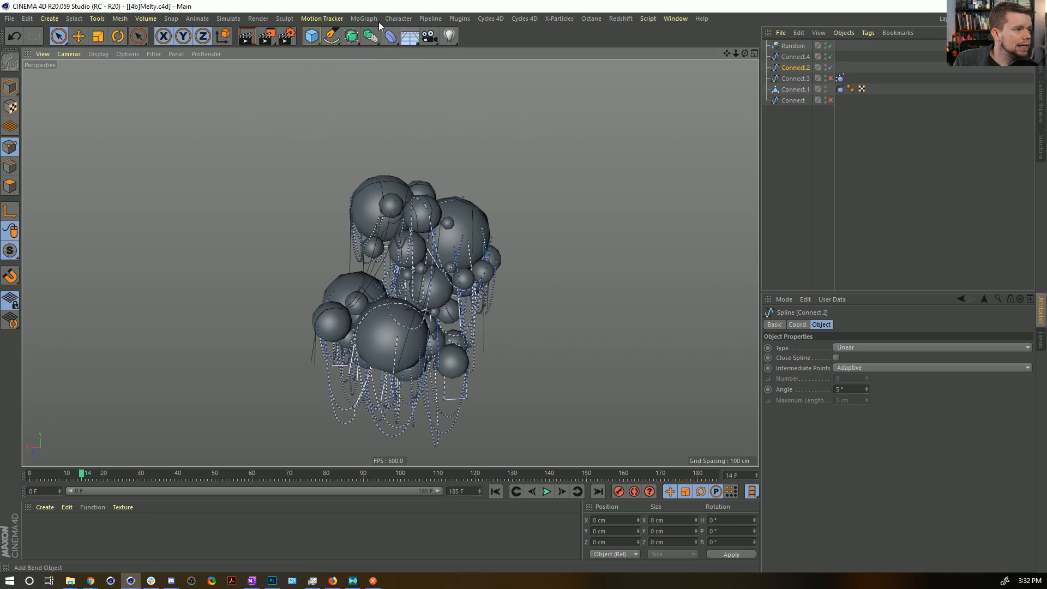
Add a Volume Builder, make Connect.4 its child and examine the resulting volume around the spheres.
click(371, 36)
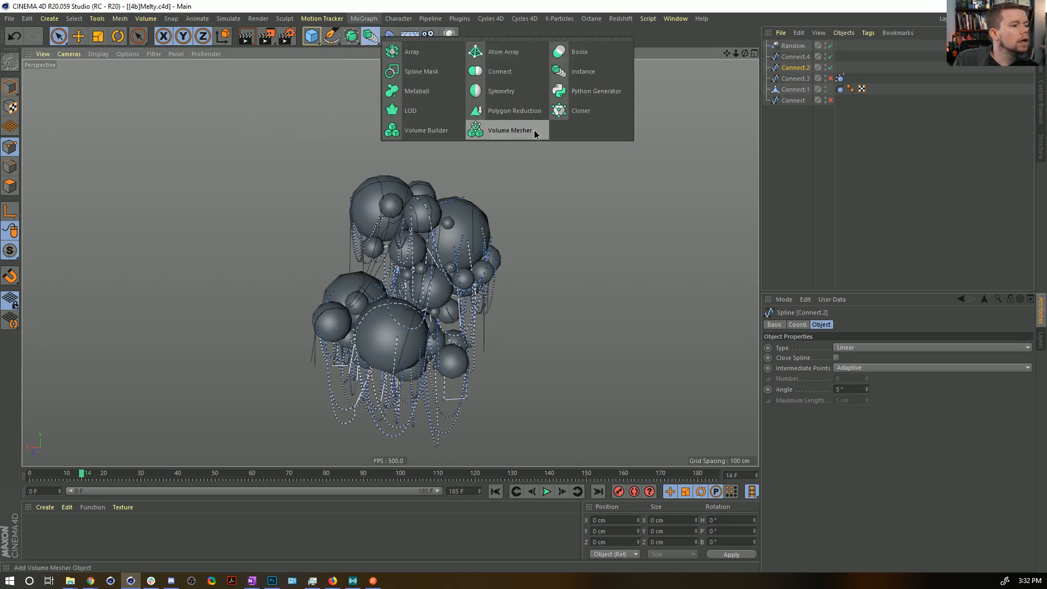
click(431, 131)
drag(795, 67, 806, 47)
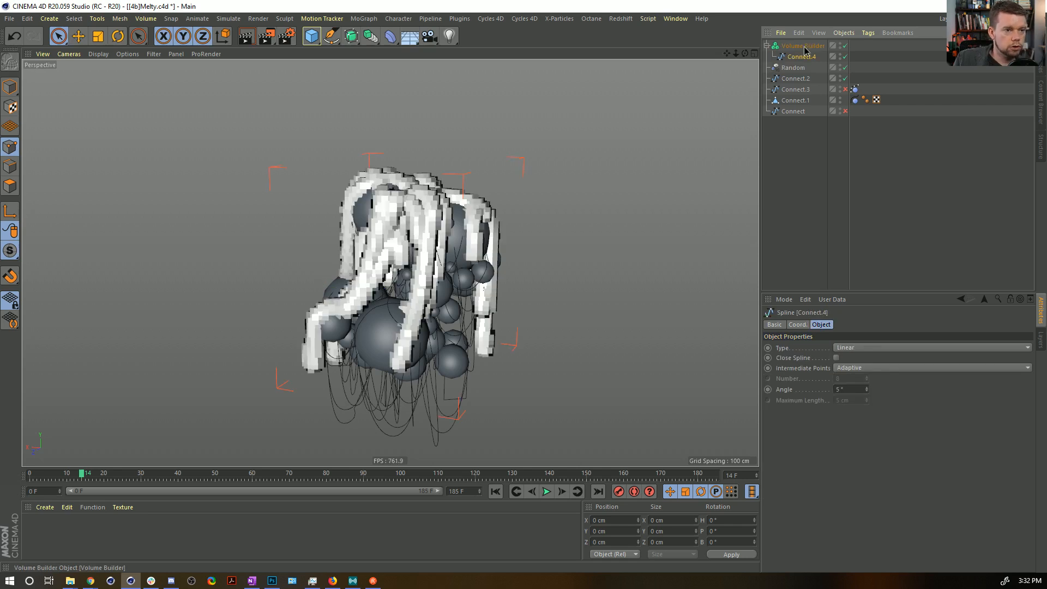
click(804, 48)
alt+drag(392, 323, 399, 330)
alt+right_drag(398, 329, 469, 305)
alt+middle_drag(468, 306, 479, 264)
alt+drag(464, 282, 472, 305)
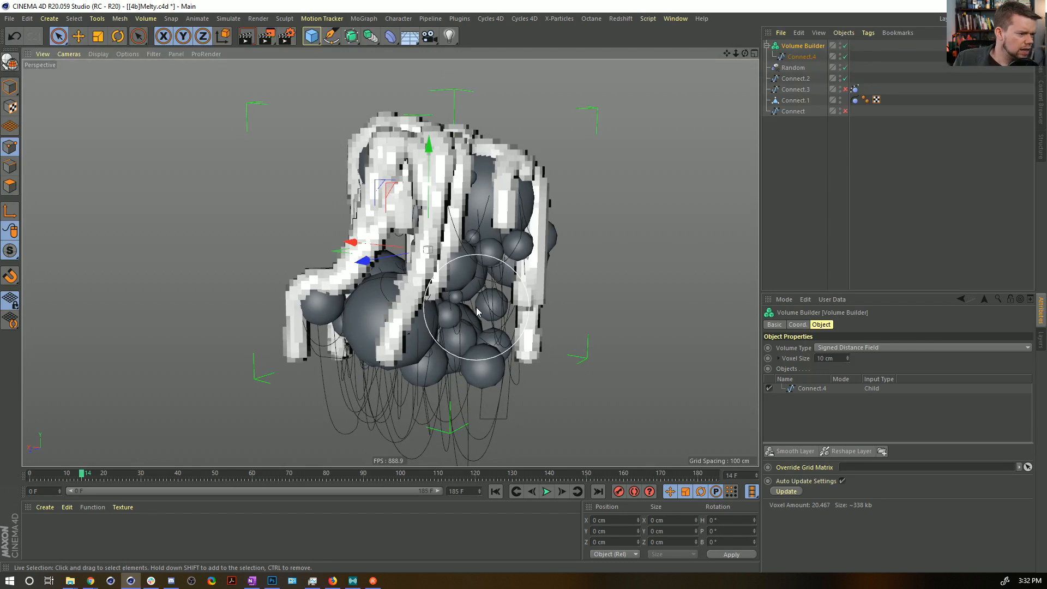
Take Connect.4 back out of the Volume Builder and add a MoSpline object.
click(810, 60)
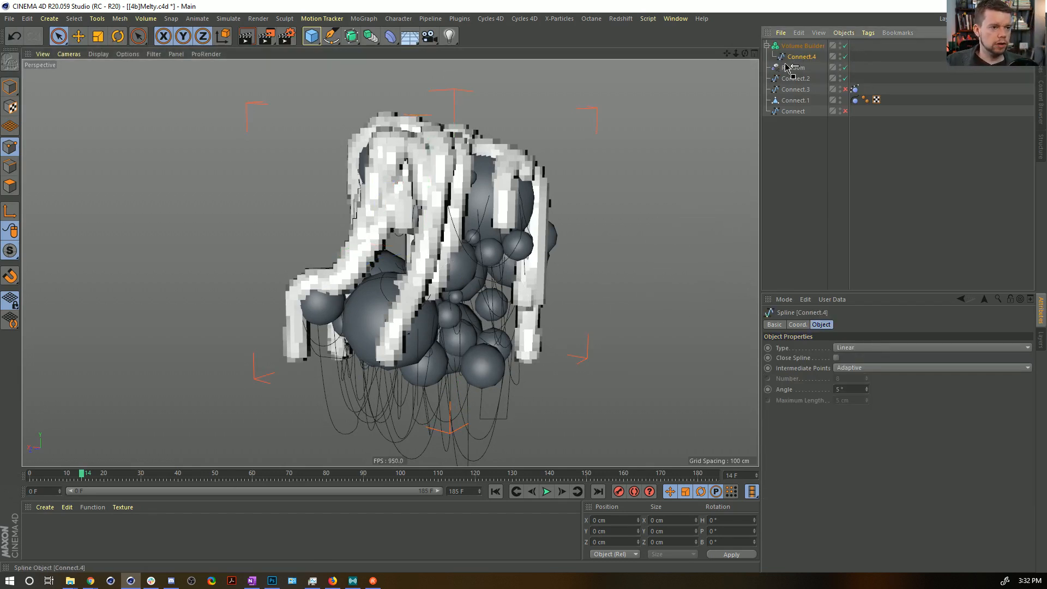
drag(786, 66, 786, 62)
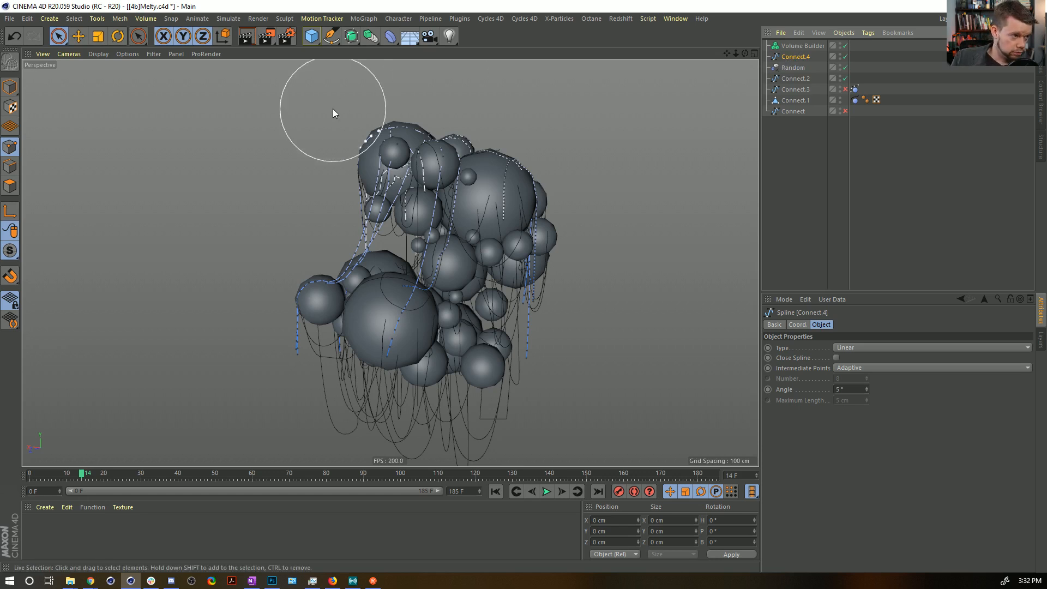
click(364, 18)
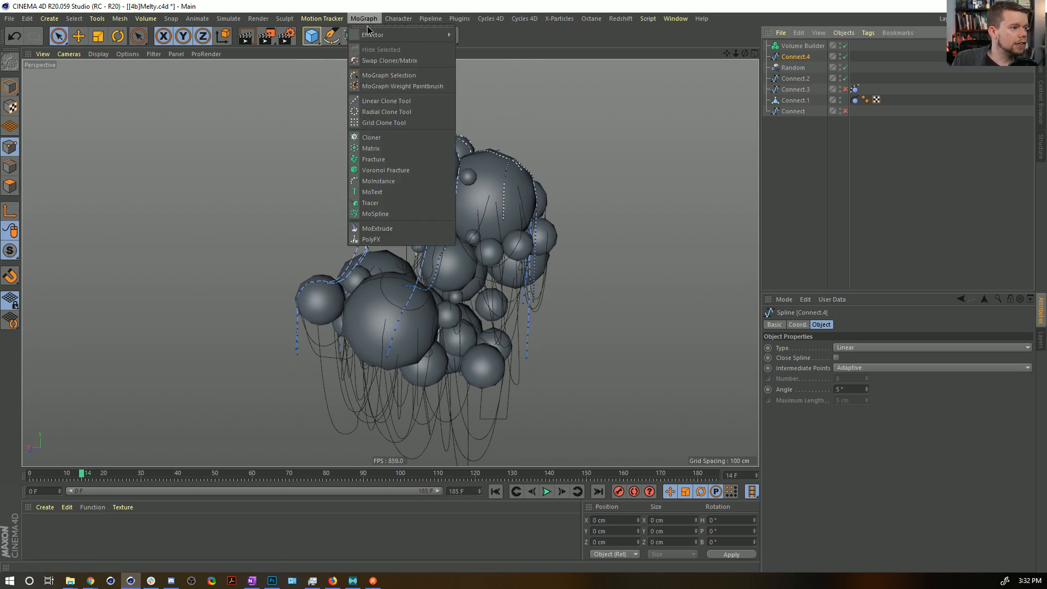
click(397, 214)
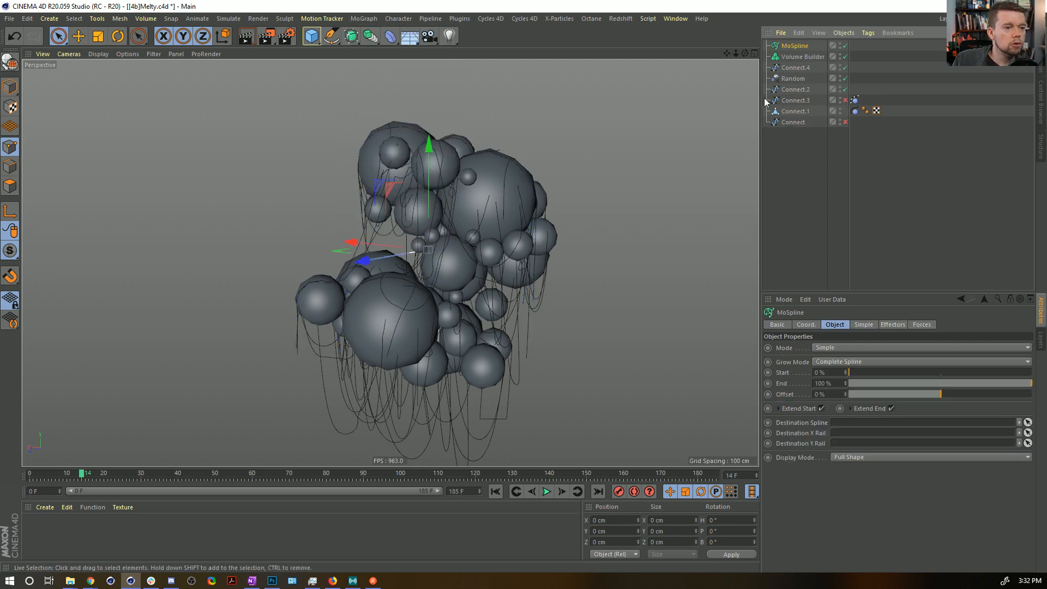
Set the MoSpline's mode to Spline and its display mode to Line.
click(834, 349)
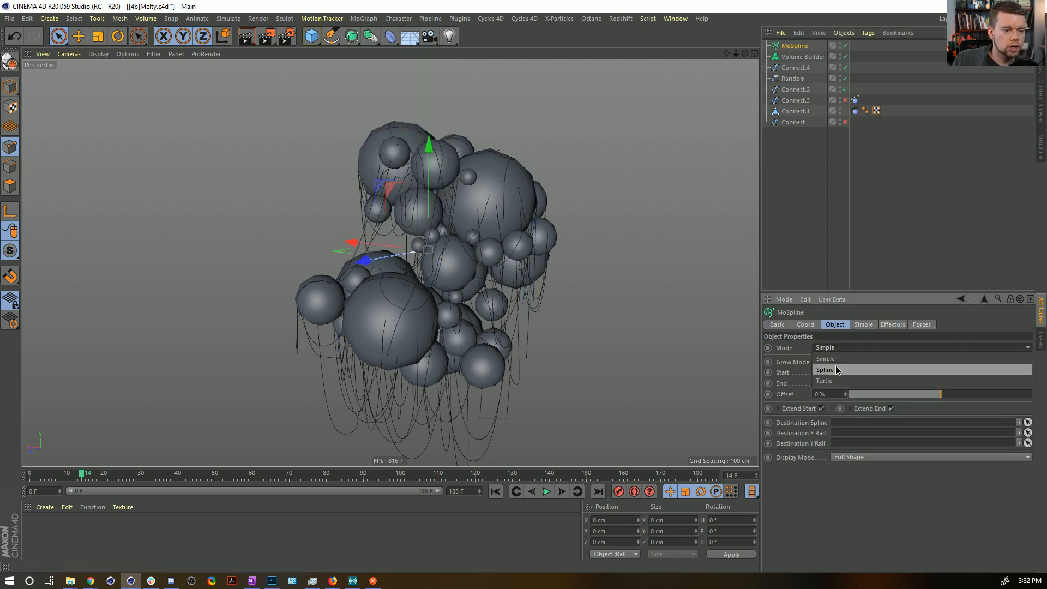
click(832, 371)
click(840, 458)
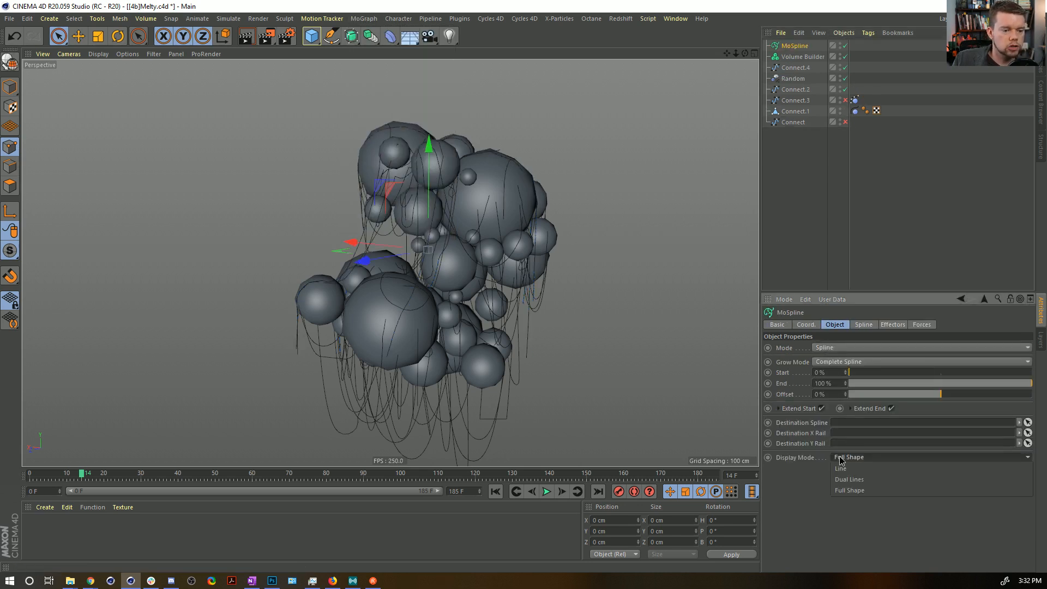
click(855, 477)
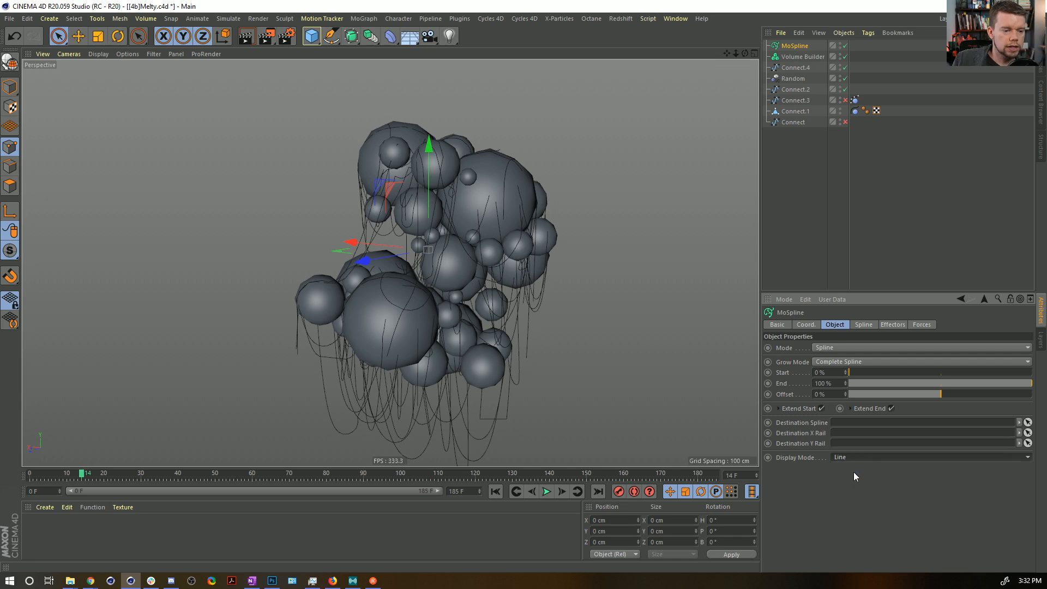
Keep the MoSpline's generation mode on Vertex and assign Connect.4 as its source spline.
click(864, 326)
click(846, 348)
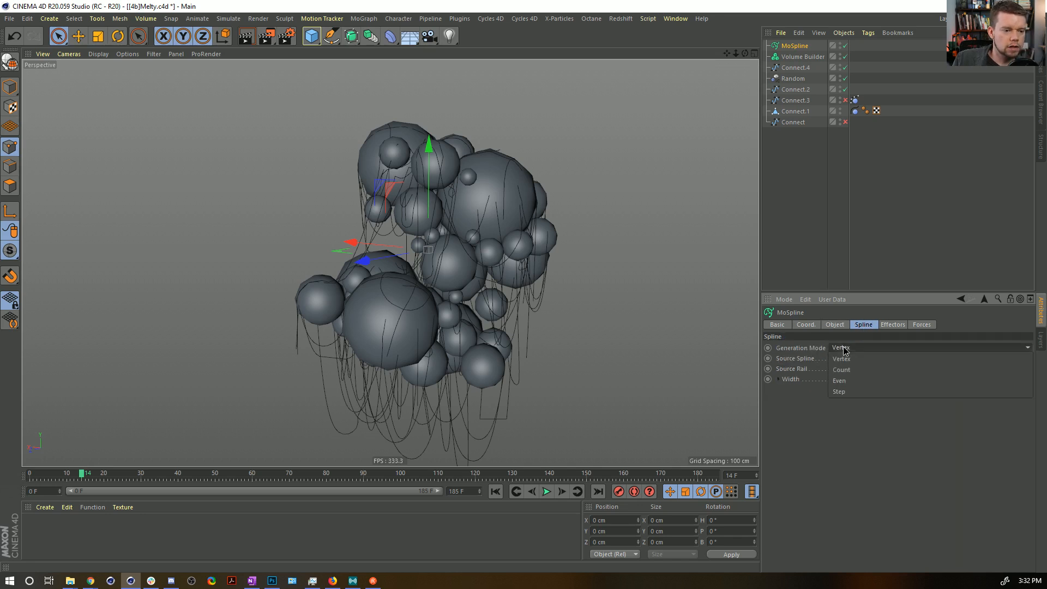
click(841, 358)
drag(795, 67, 845, 359)
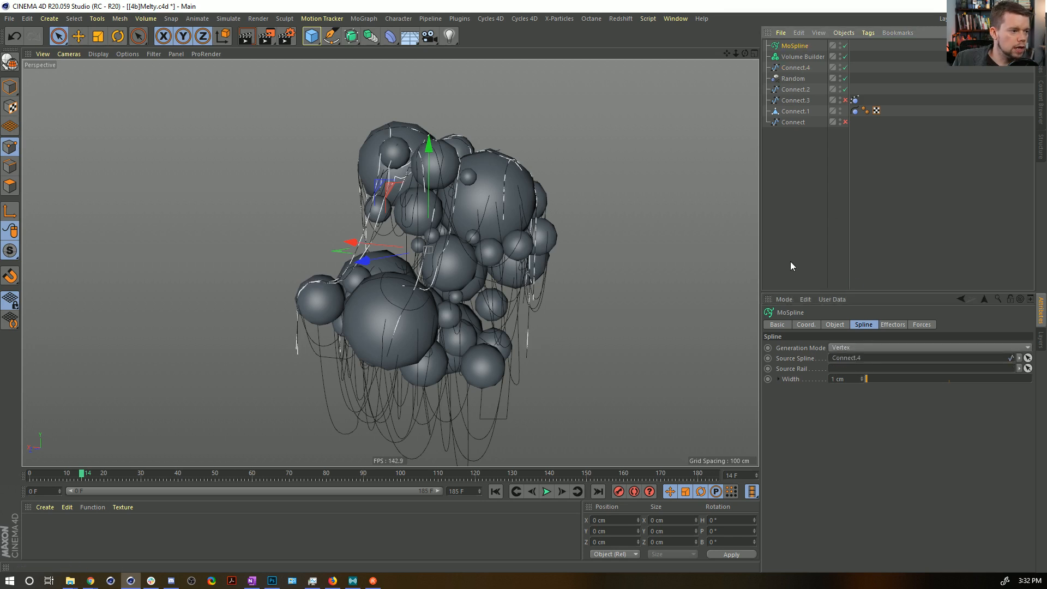
Make the MoSpline a child of the Volume Builder and show the builder's object properties.
drag(793, 59, 795, 57)
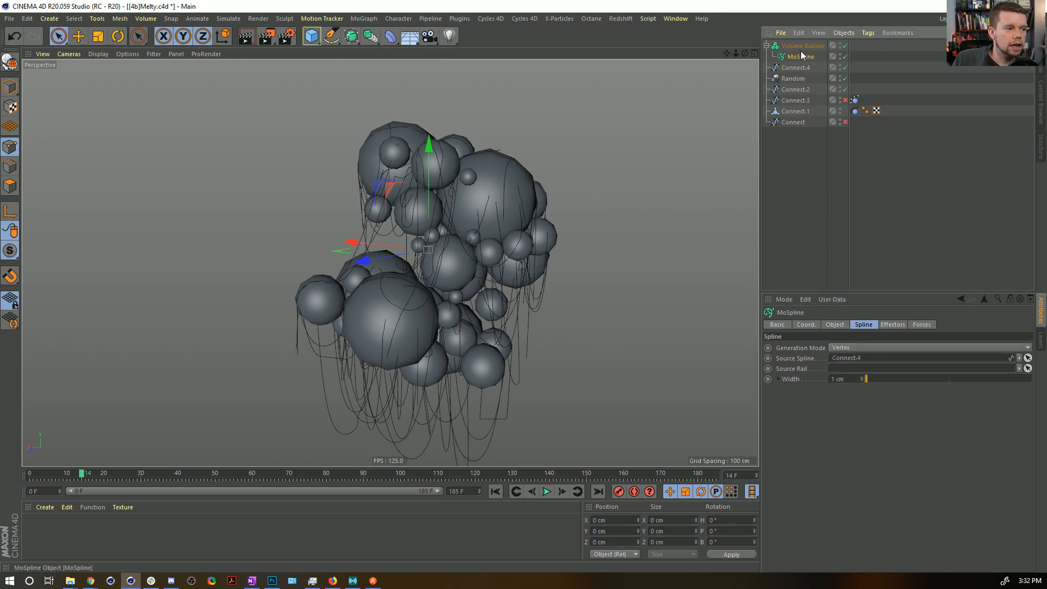
click(811, 48)
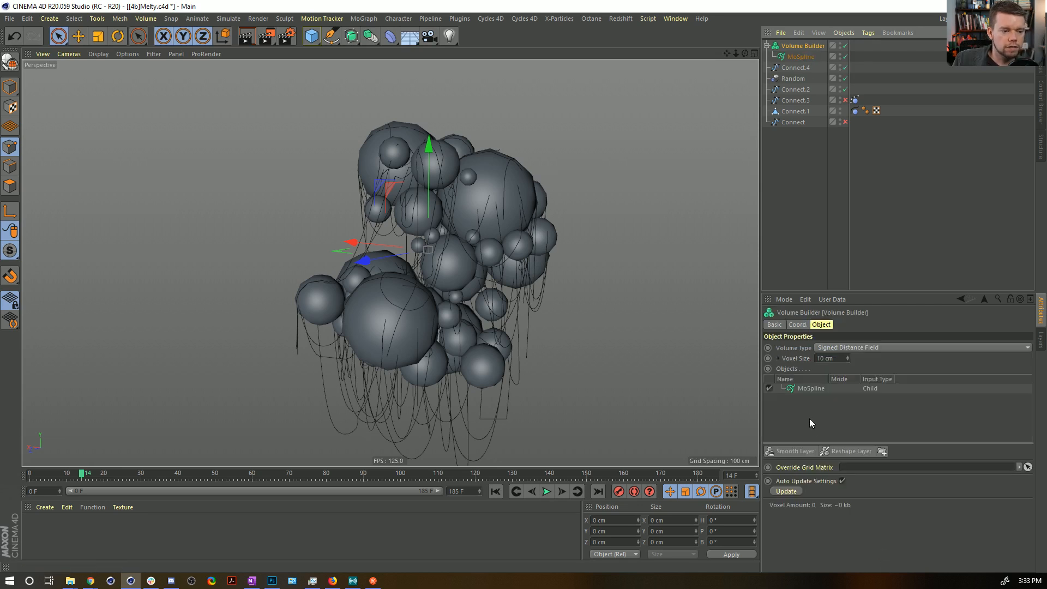
Set the MoSpline's width to 11 cm so it gives the Volume Builder some thickness.
click(810, 389)
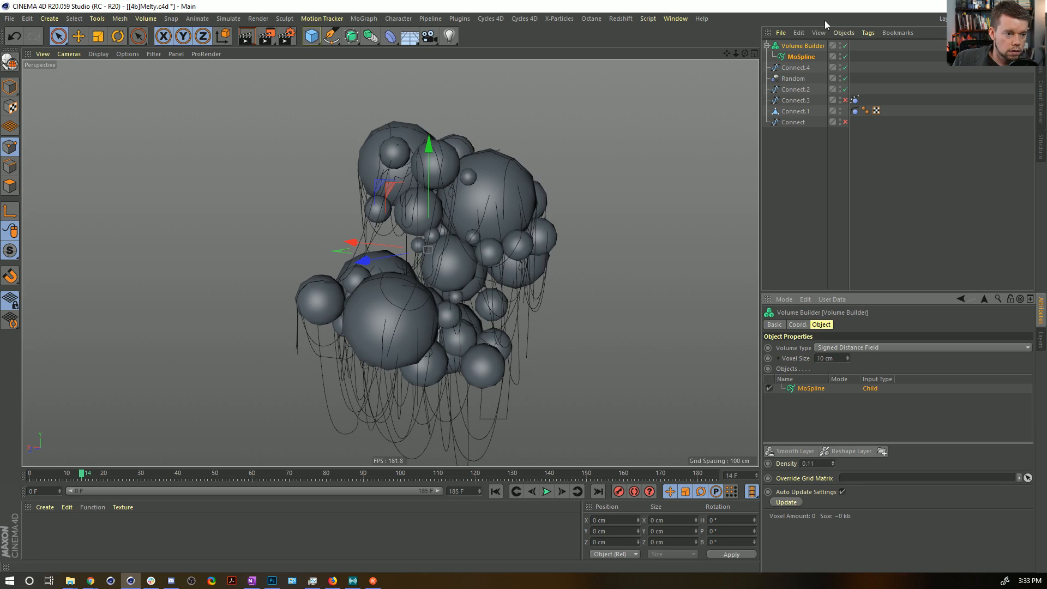
click(798, 56)
drag(870, 376, 885, 387)
Set the Volume Builder's voxel size to 2 cm.
click(802, 45)
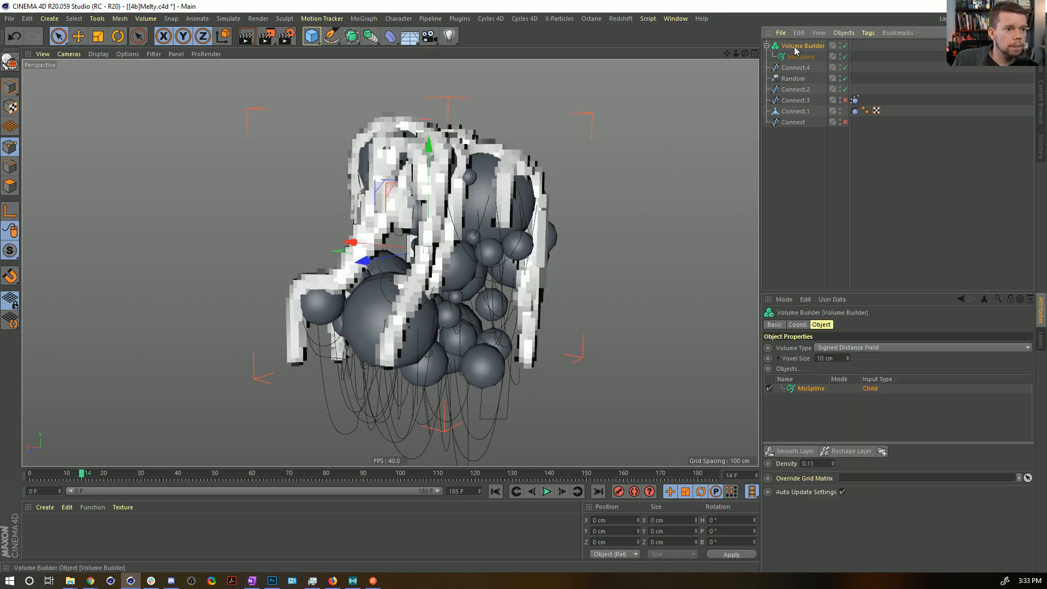
click(838, 359)
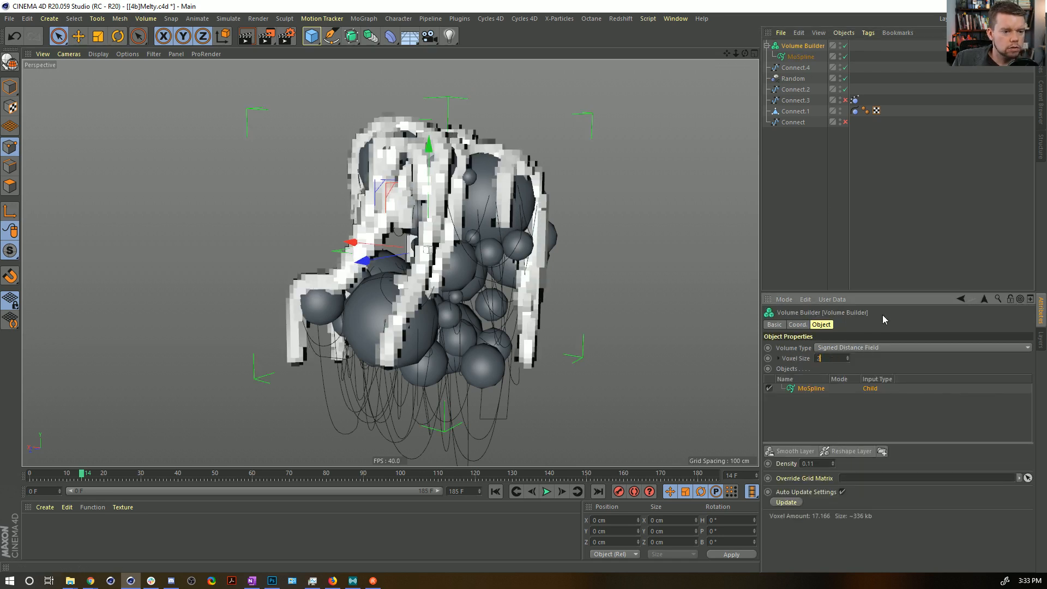
text(2)
key(Return)
scroll(502, 316, up, 5)
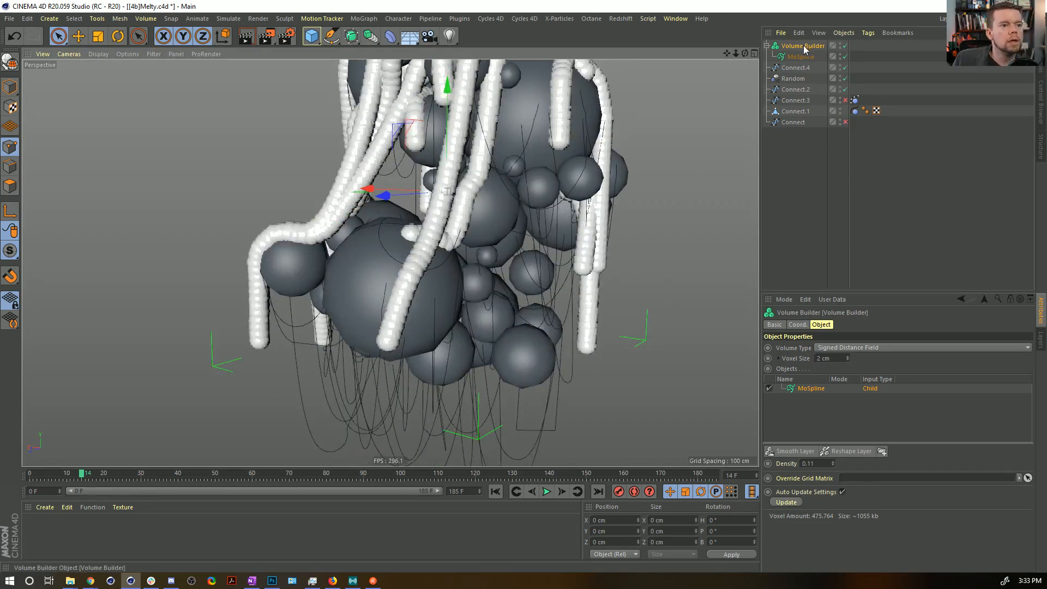
Reshape the MoSpline's width curve so it rises from about 0.3 at the start to full width at the end.
click(800, 57)
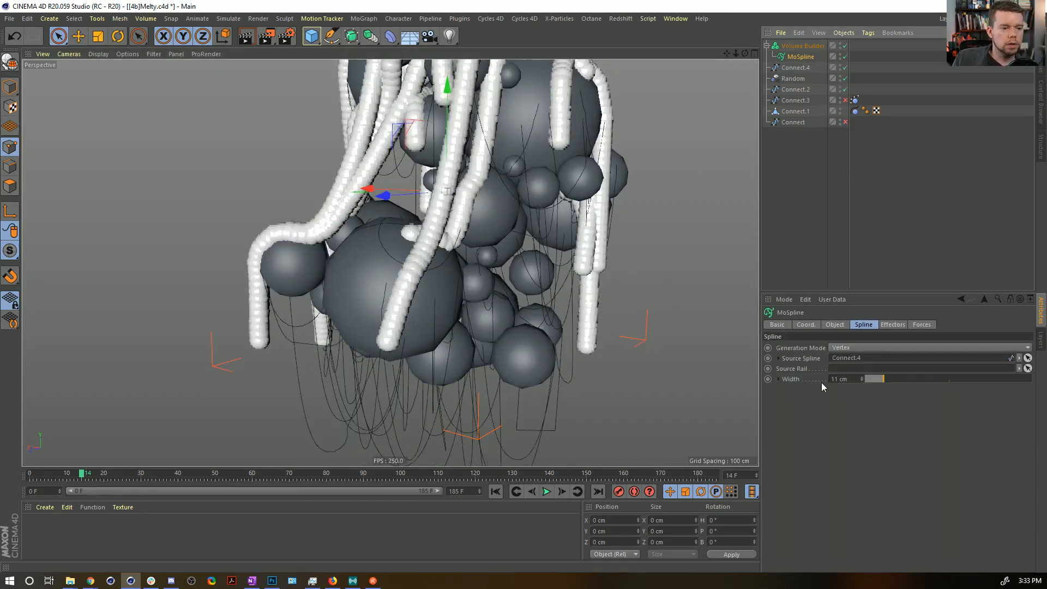
click(779, 379)
drag(1022, 394, 1032, 448)
alt+middle_drag(358, 166, 375, 245)
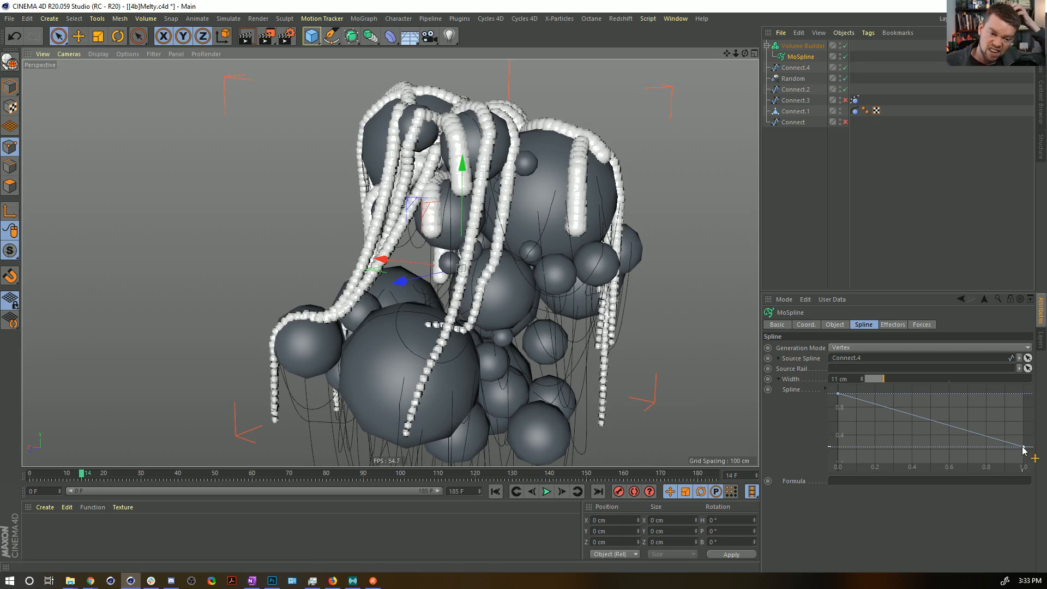
drag(1023, 448, 1024, 393)
drag(830, 404, 838, 443)
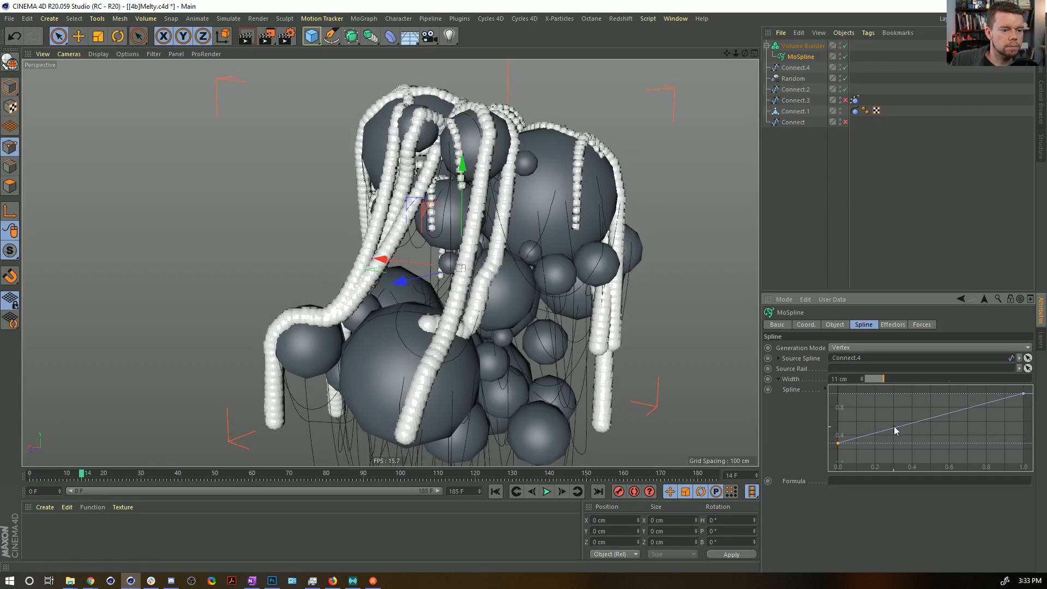
Make the width curve's points smooth and stretch both tangents so the drips stay thin before swelling near their ends.
right_click(869, 422)
mouse_move(906, 505)
click(995, 506)
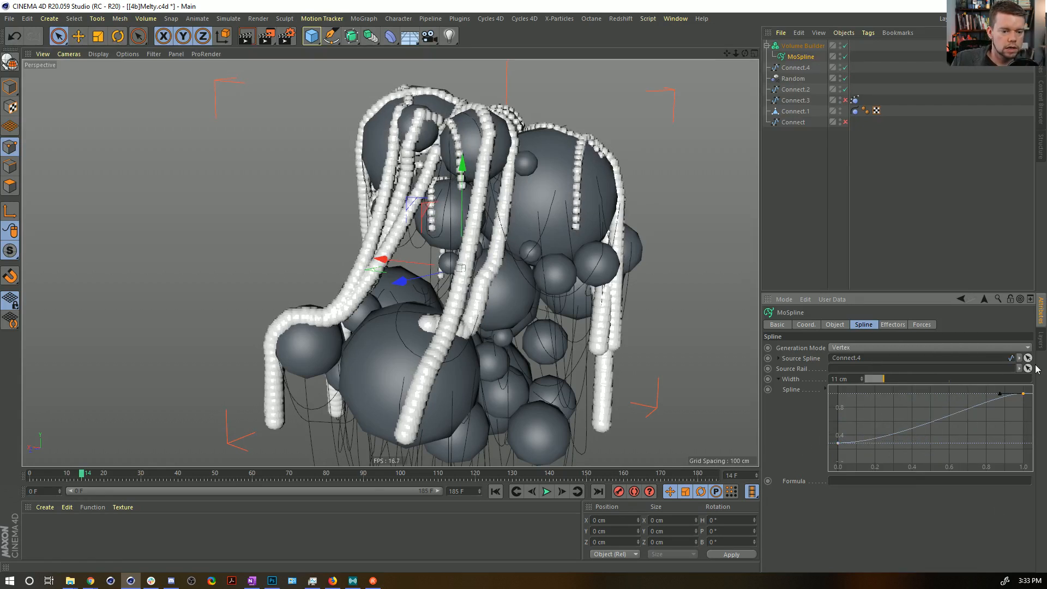
drag(1000, 394, 979, 394)
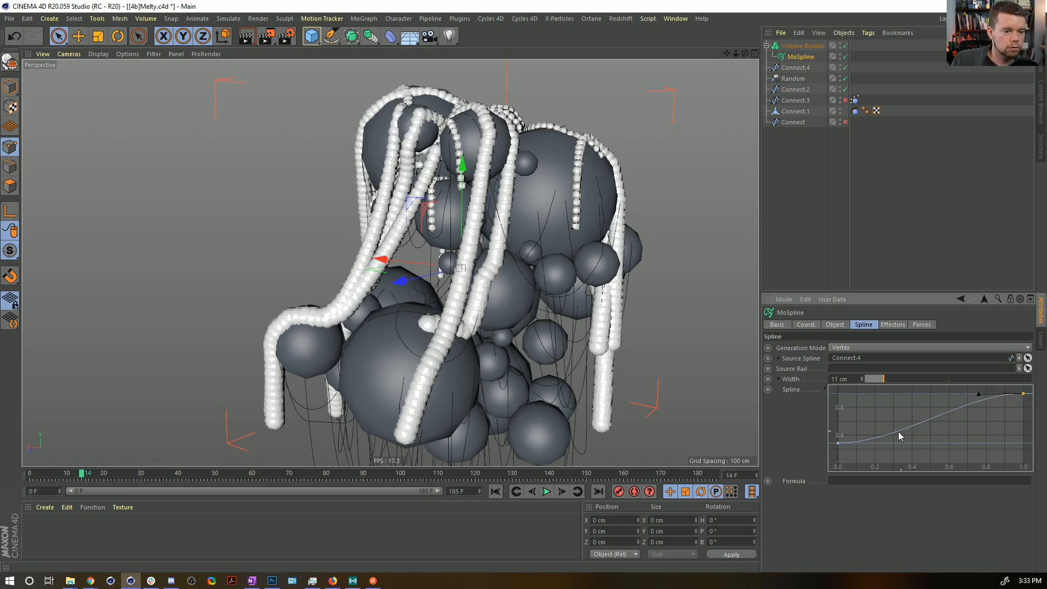
drag(884, 442, 954, 472)
alt+drag(532, 313, 597, 309)
Set the Volume Builder's voxel size to 1 cm and the MoSpline input's density to 1.
click(799, 48)
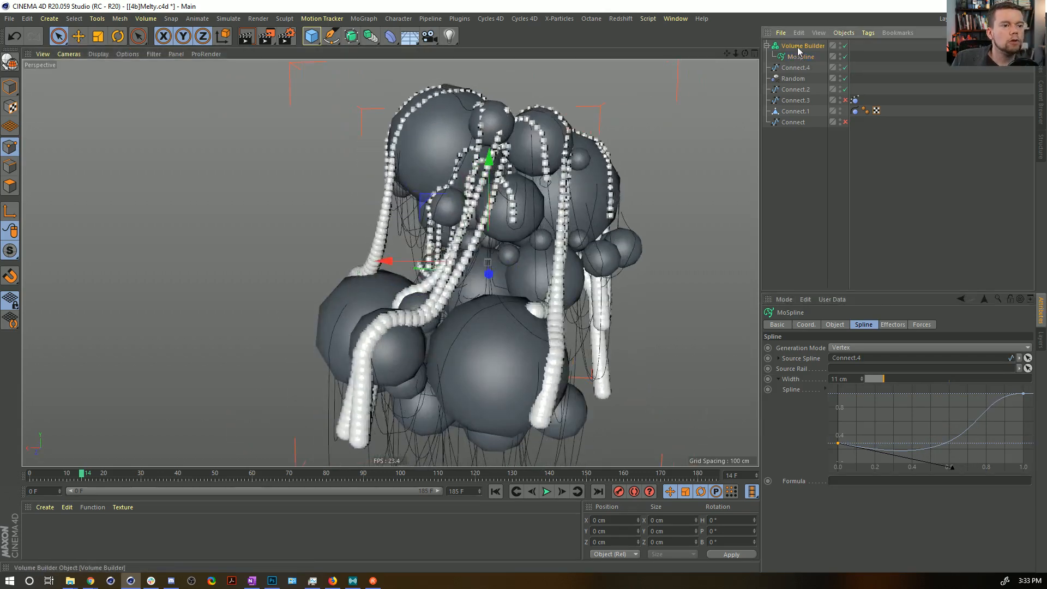
click(816, 358)
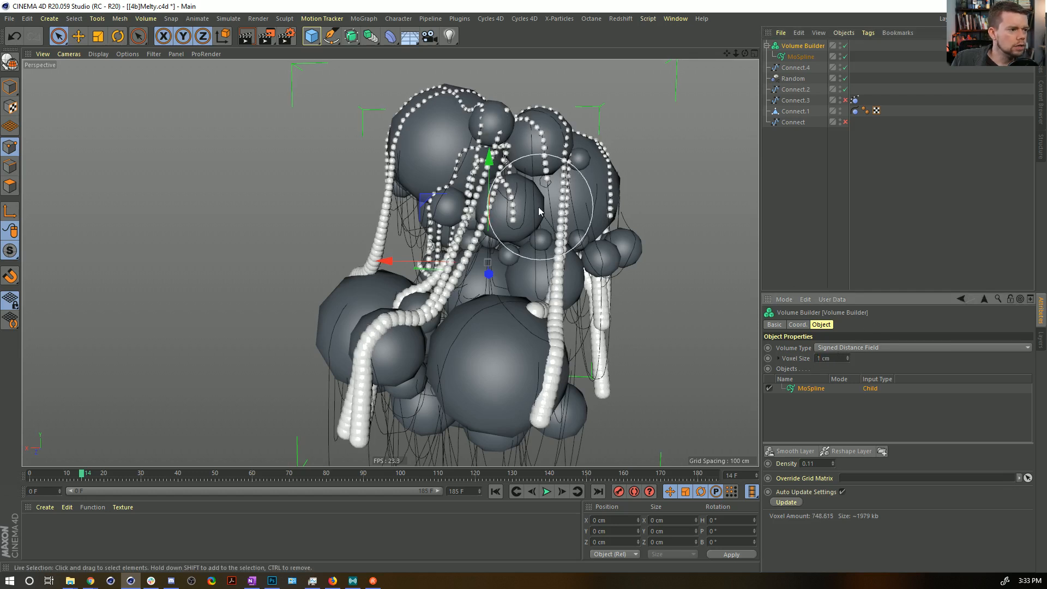
drag(815, 464, 811, 467)
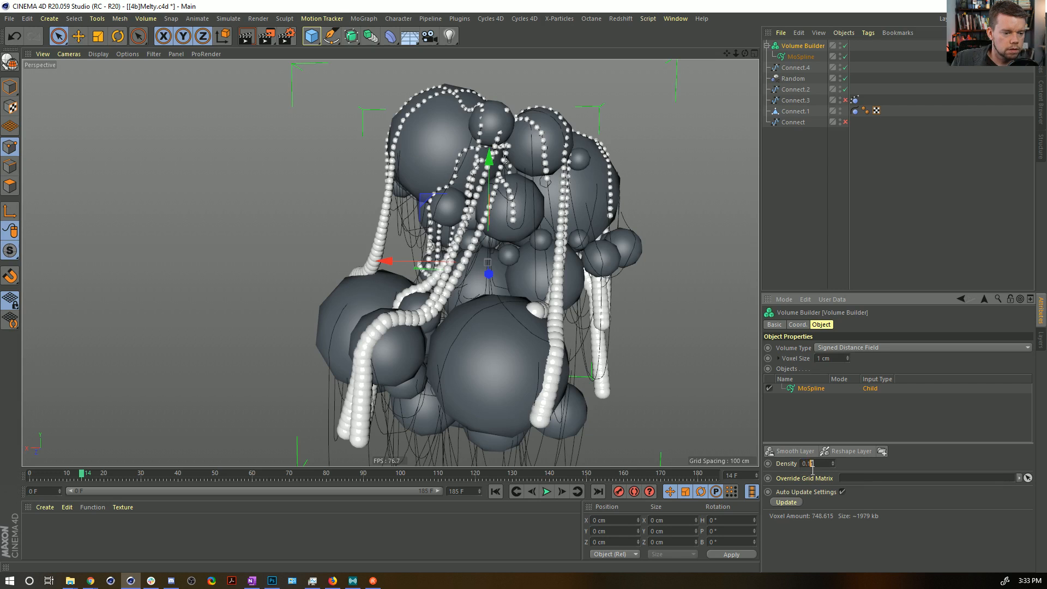
key(Return)
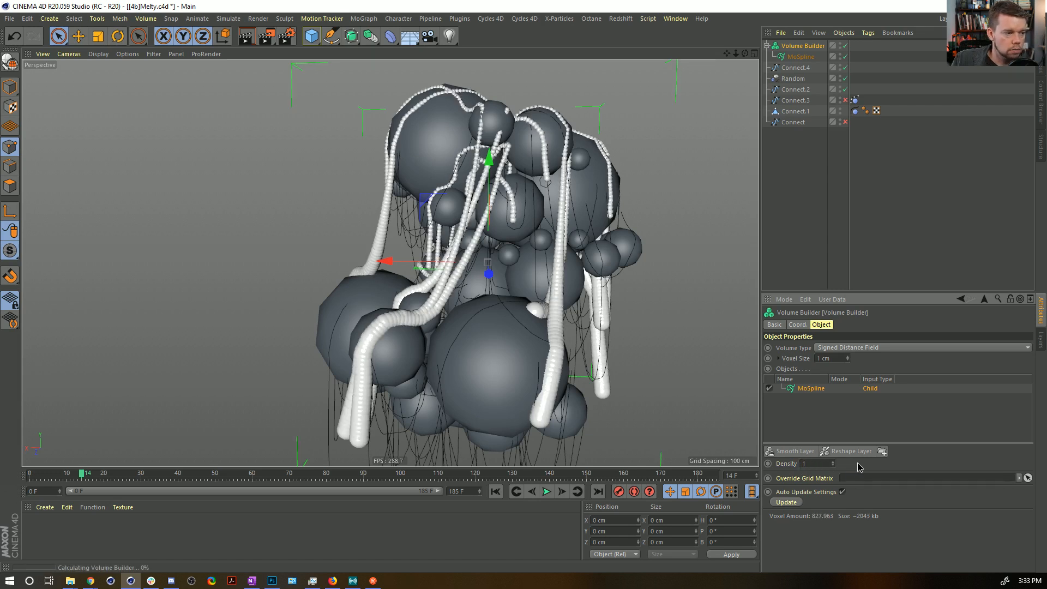
alt+drag(570, 230, 589, 218)
alt+drag(545, 125, 551, 158)
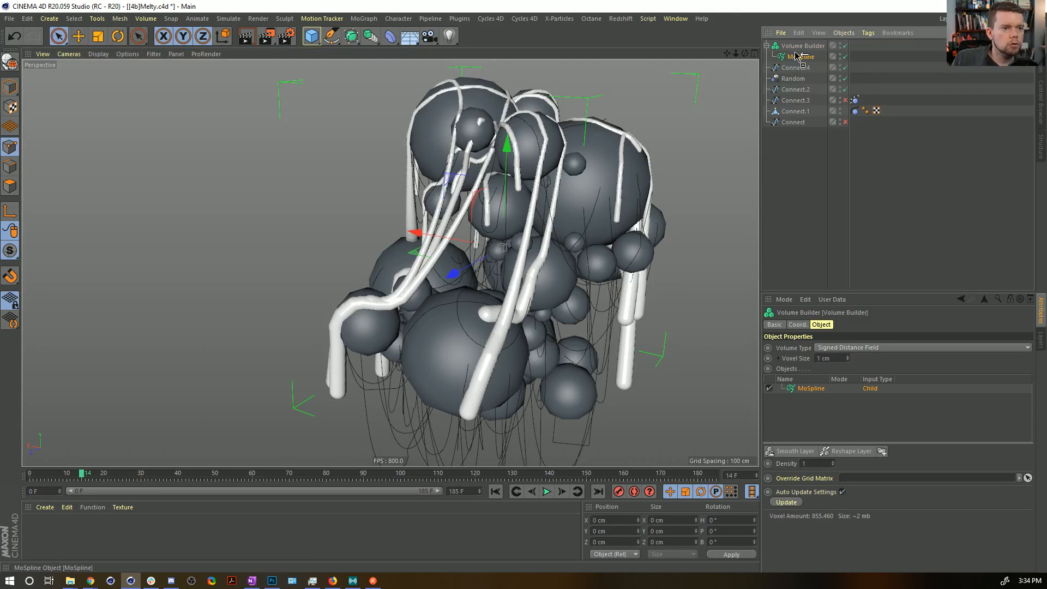
Duplicate the MoSpline inside the Volume Builder and assign Connect.2 as the copy's source spline.
ctrl+drag(797, 55, 798, 55)
drag(798, 106, 855, 372)
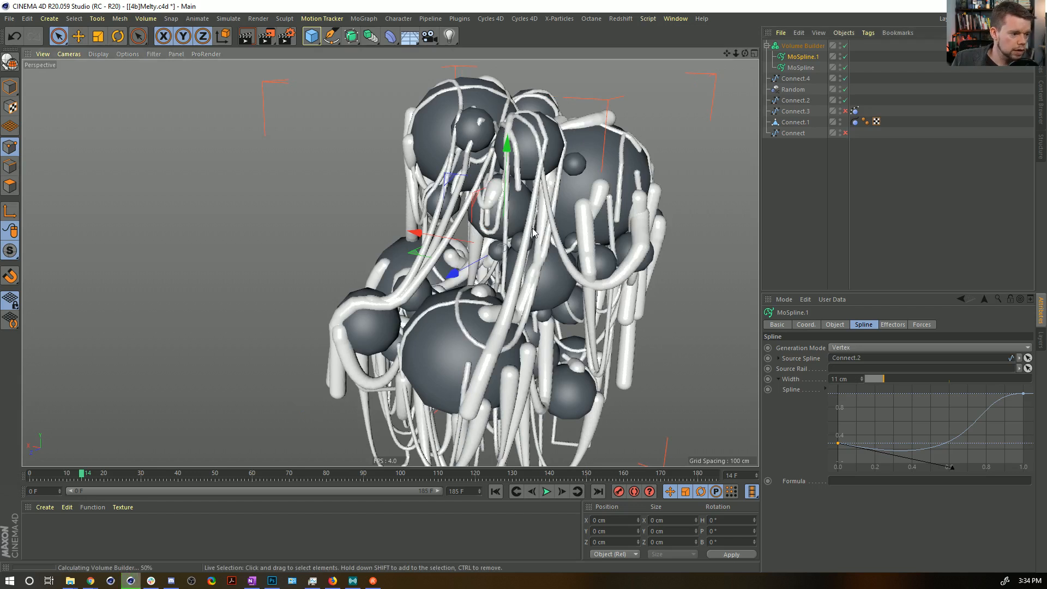
Switch off the Volume Builder and reshape MoSpline.1's width curve to full width at both ends with a deep dip in the middle.
click(839, 443)
drag(838, 442, 836, 436)
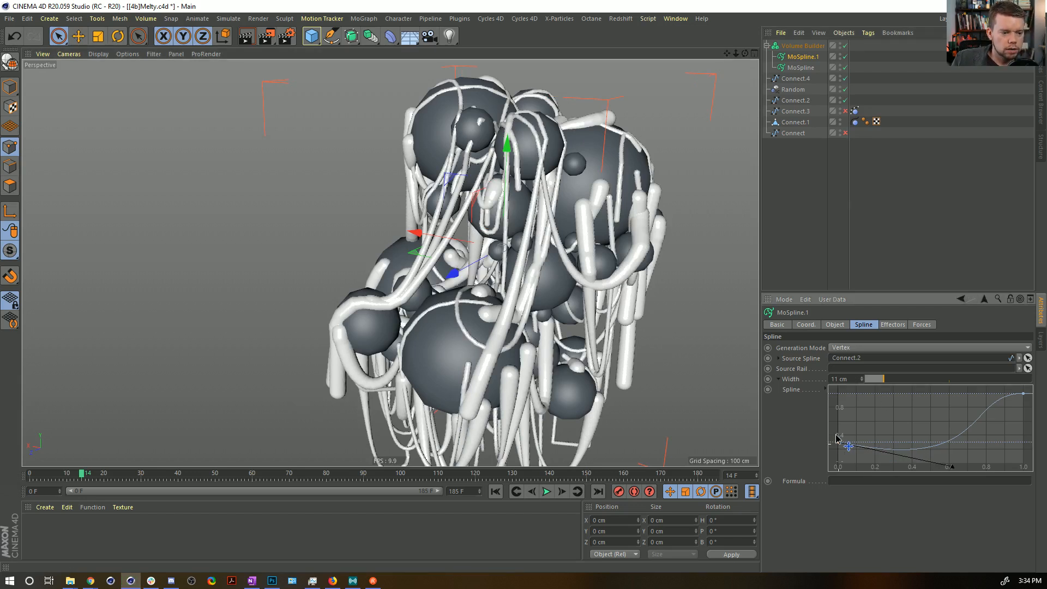
drag(826, 391, 826, 392)
drag(930, 414, 908, 423)
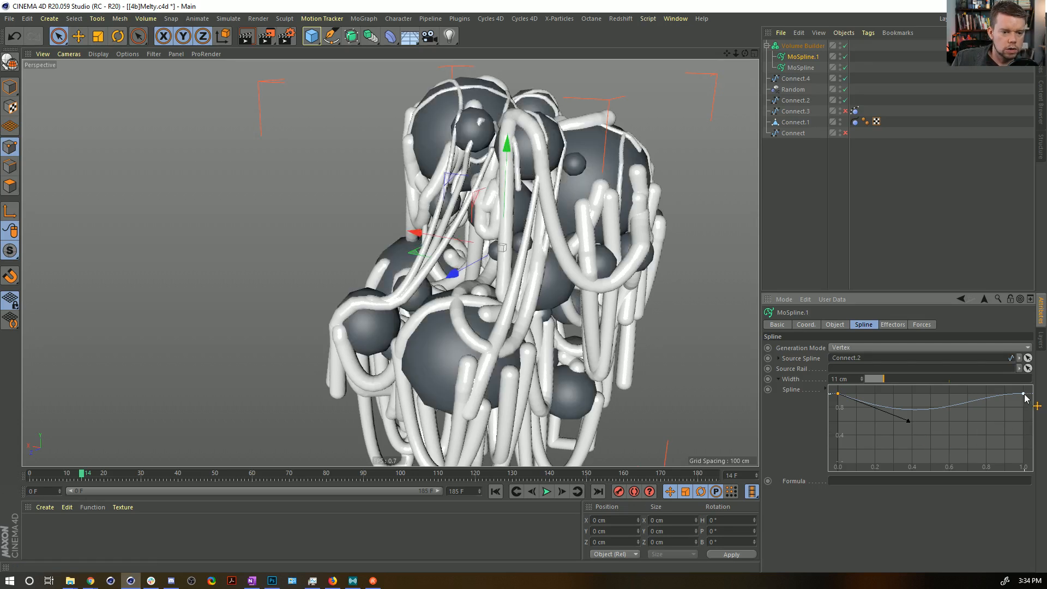
click(845, 45)
drag(978, 393, 945, 452)
click(837, 393)
drag(837, 394, 889, 448)
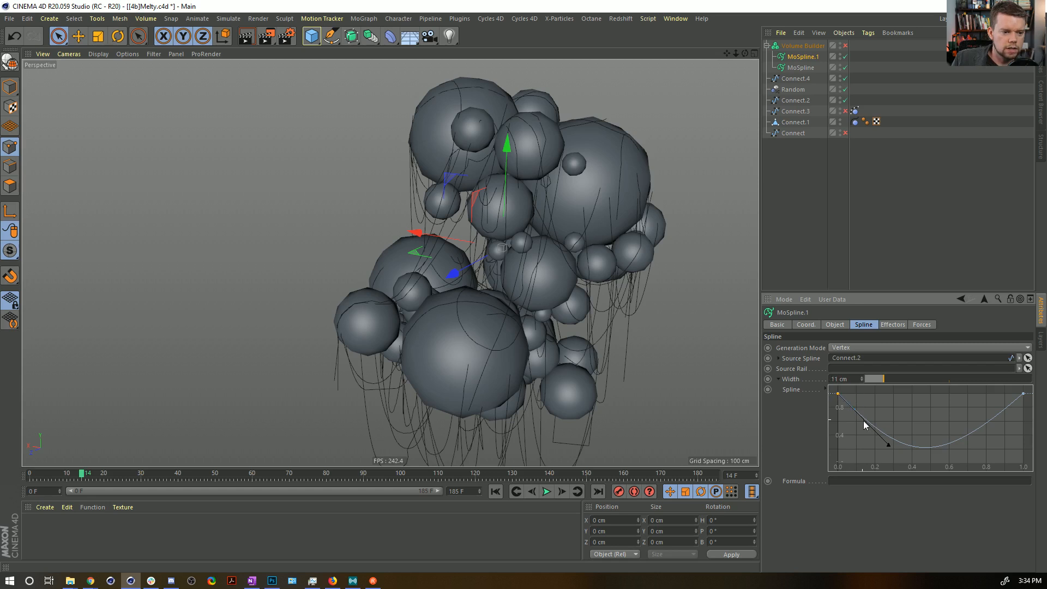
Try flipping MoSpline.1's width curve vertically into an arch with both end points lowered to zero, and undo the changes.
right_click(983, 417)
mouse_move(986, 490)
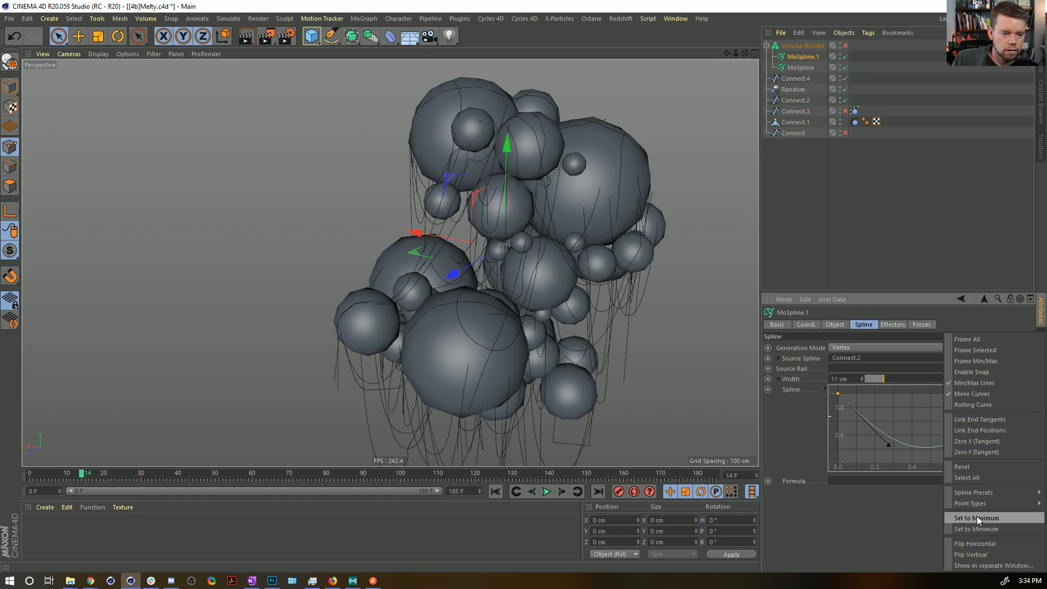
click(997, 552)
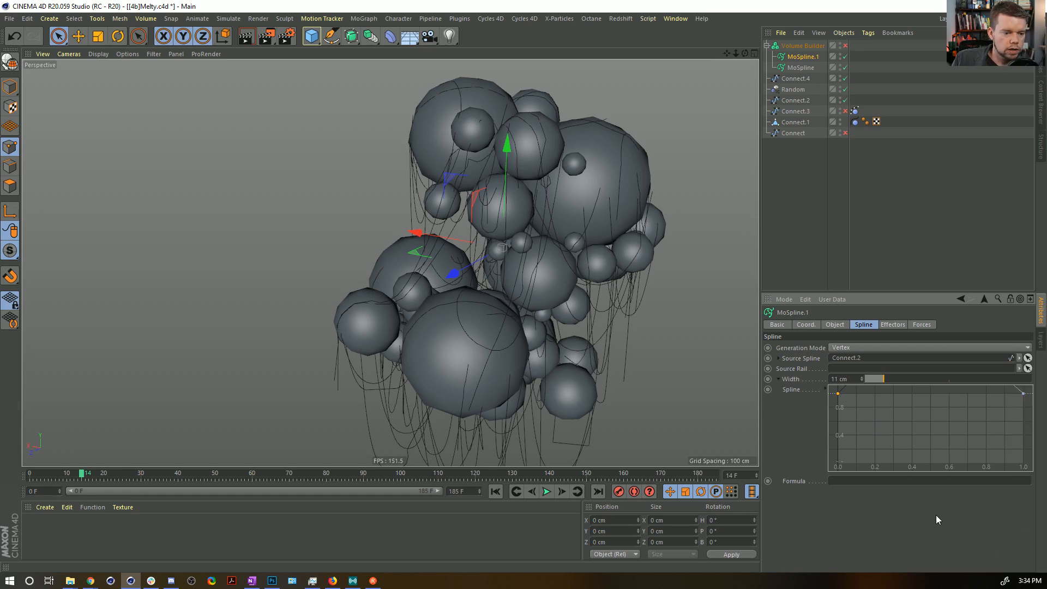
drag(838, 395, 838, 417)
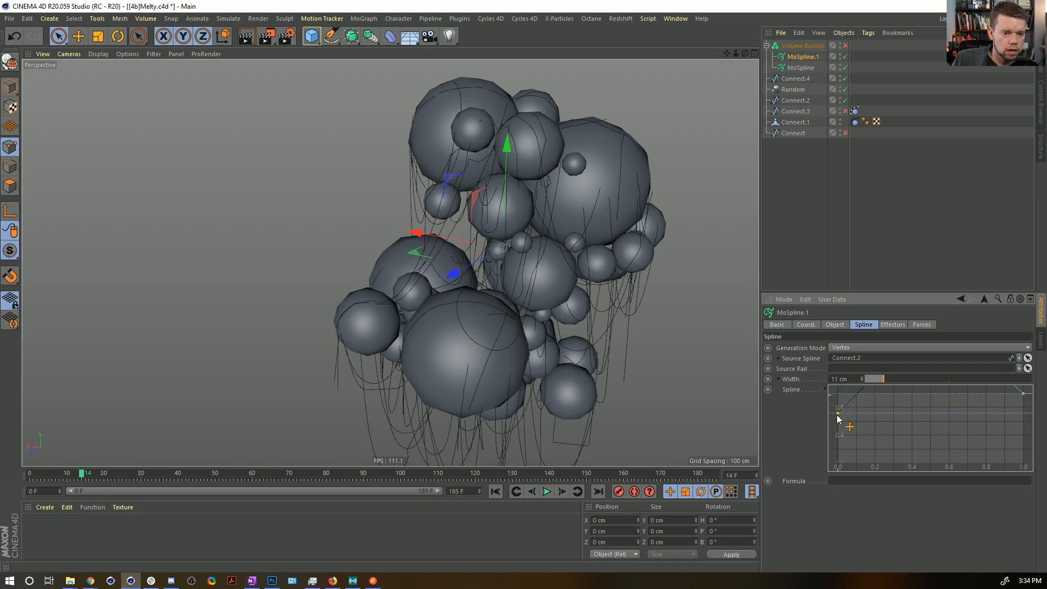
key(ctrl+z)
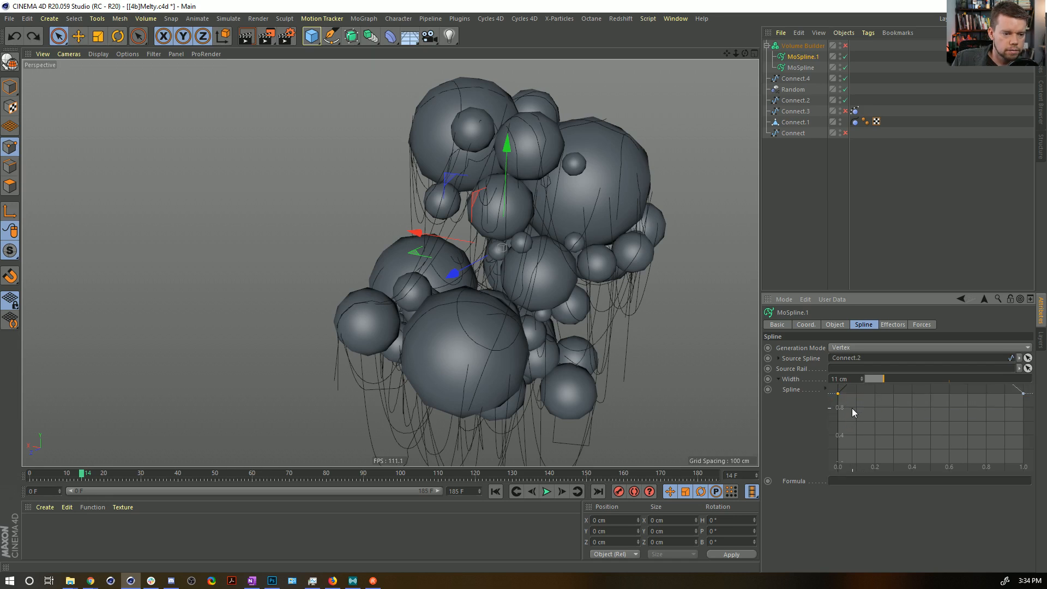
drag(838, 395, 828, 473)
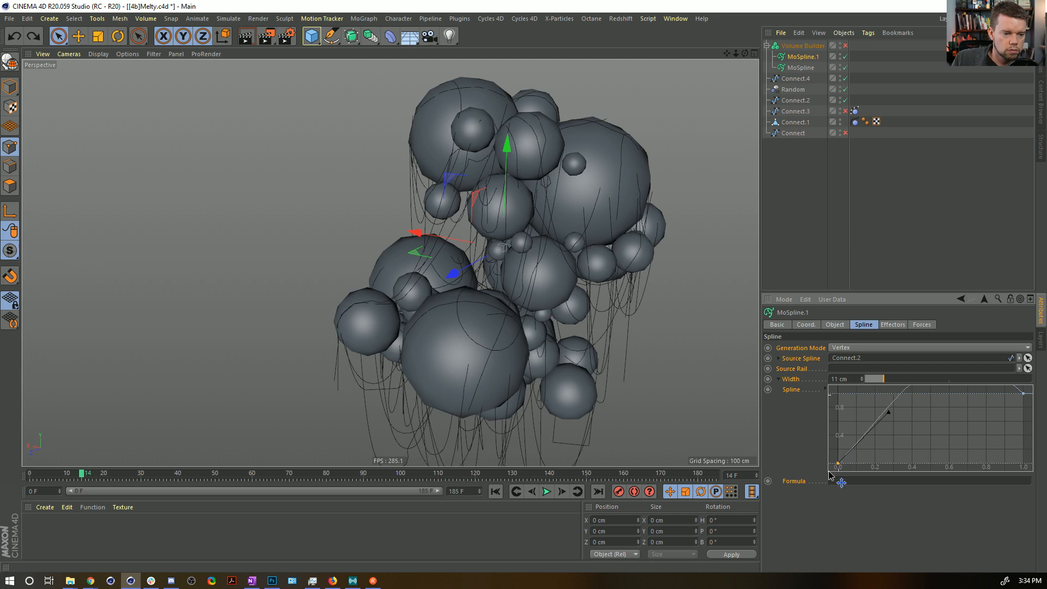
drag(1022, 394, 1043, 489)
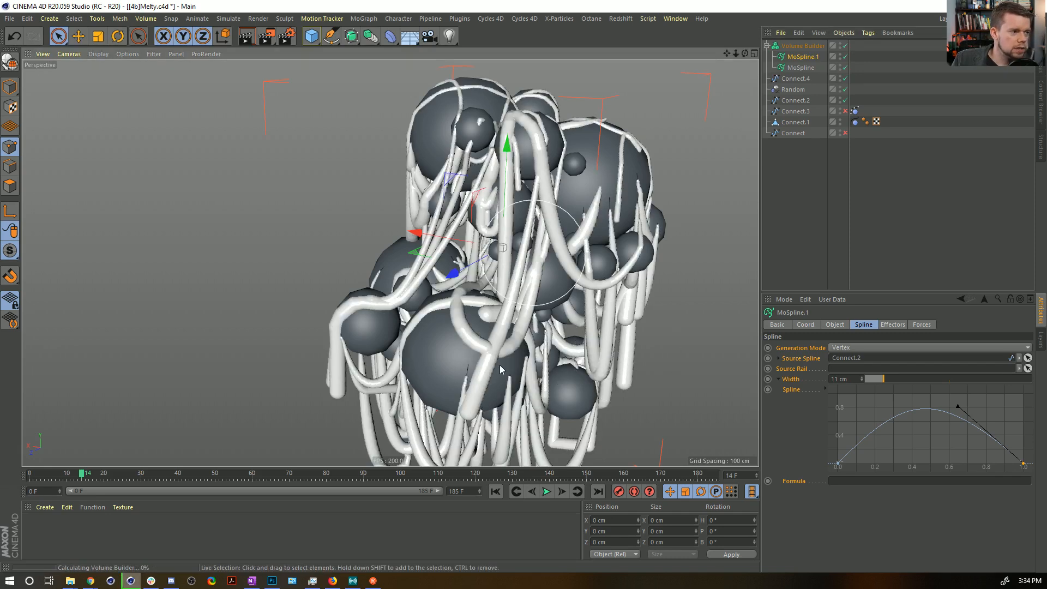
key(ctrl+z)
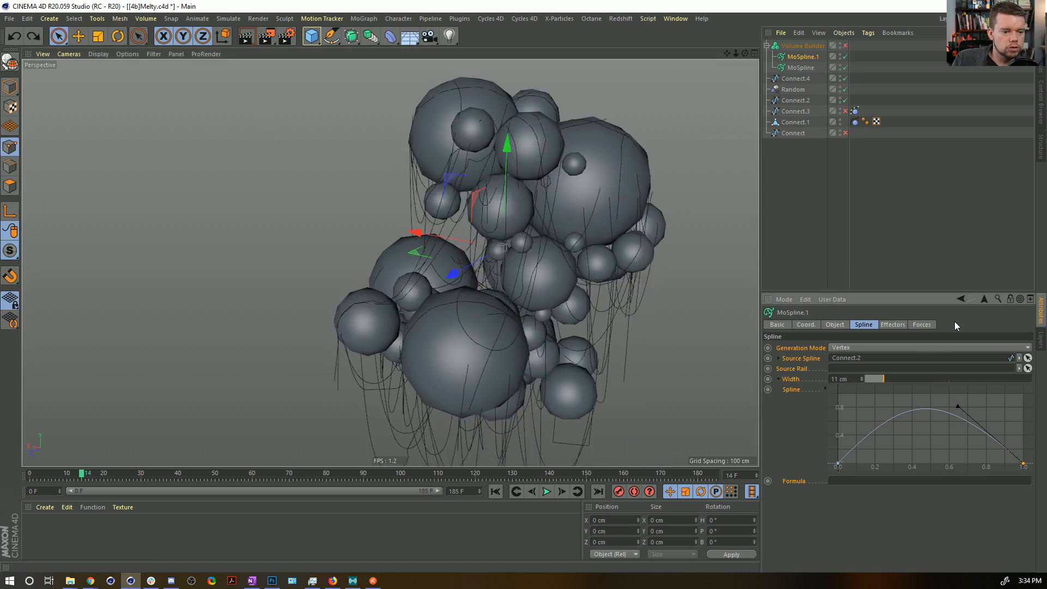
key(ctrl+y)
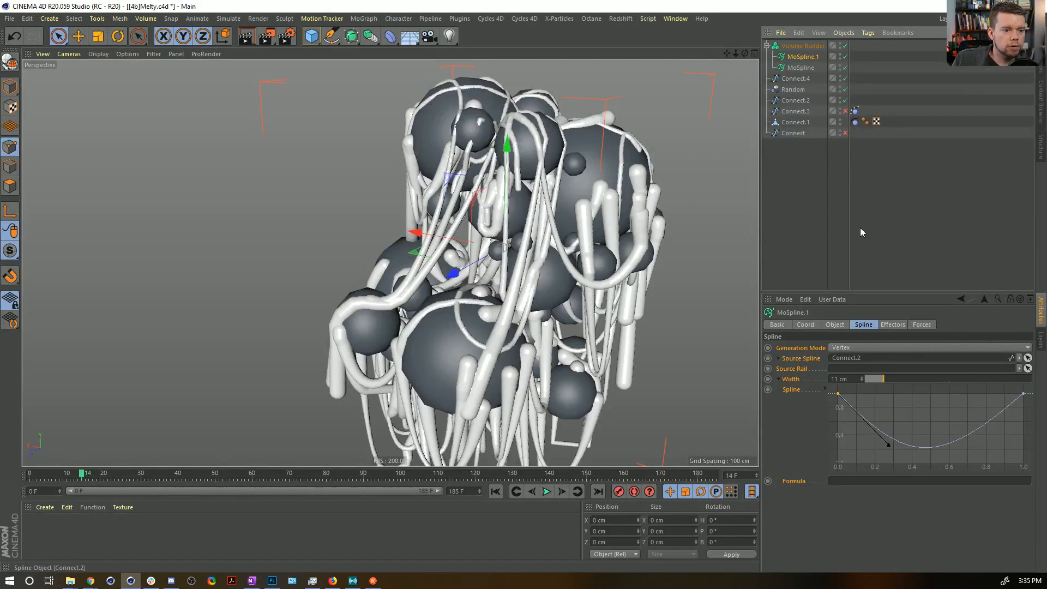
Set the width of the MoSpline that uses Connect.4 to 5 cm.
click(801, 67)
key(Return)
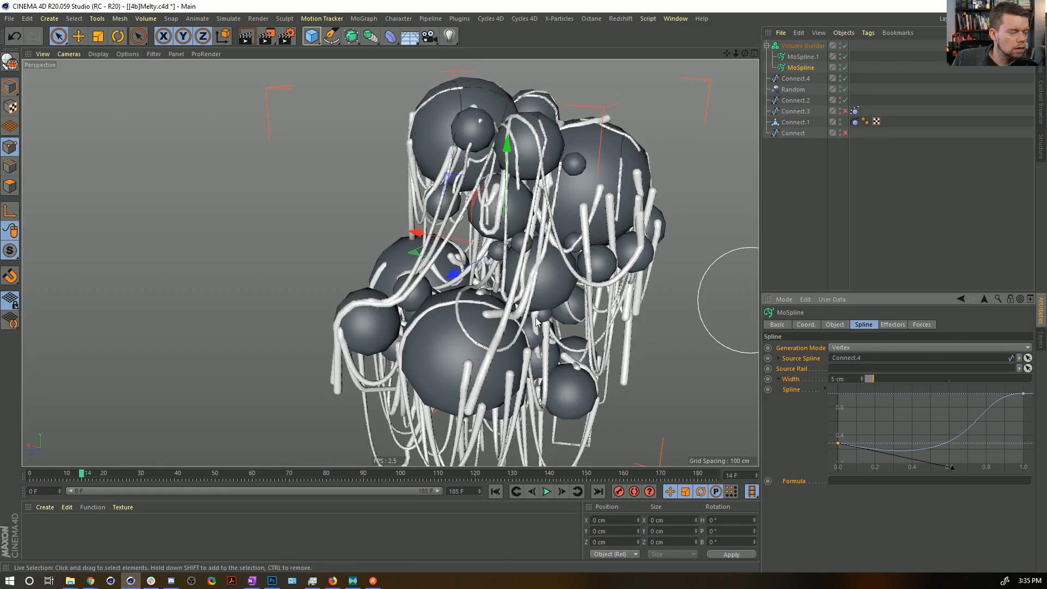
alt+middle_drag(487, 334, 520, 279)
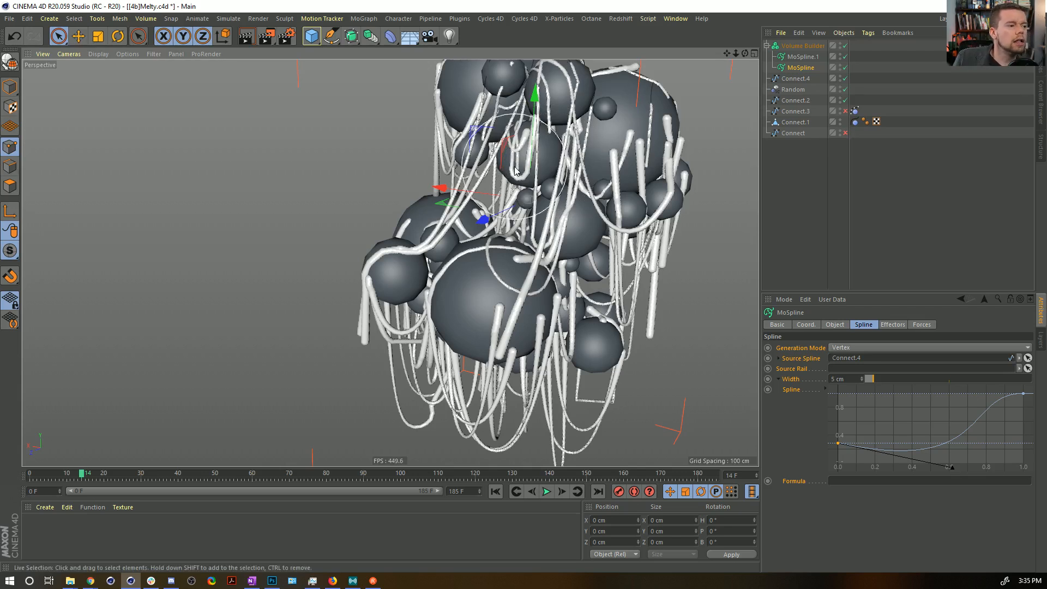
In polygon mode, pick faces on five of Connect.1's spheres with Live Selection and extend the selection to all connected polygons.
click(10, 86)
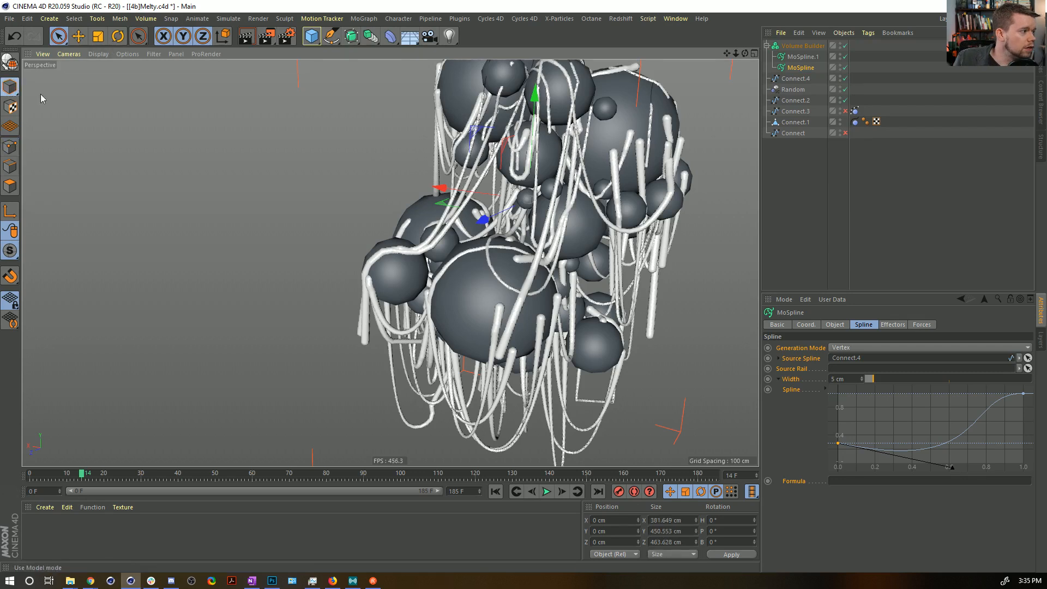
click(797, 122)
click(11, 185)
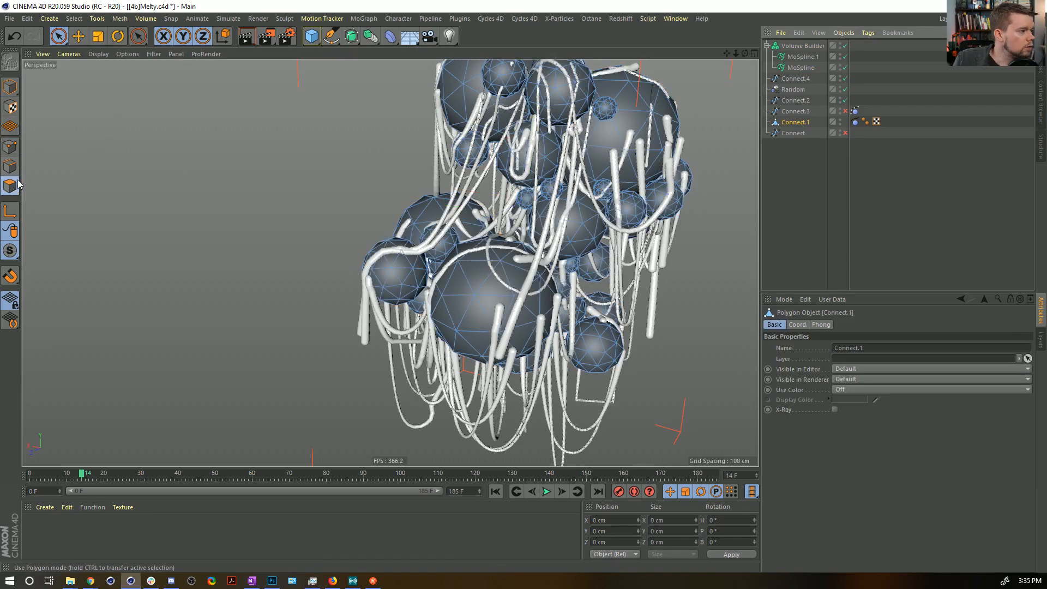
click(59, 36)
middle_drag(470, 173, 464, 172)
middle_drag(469, 126, 434, 147)
scroll(454, 150, up, 1)
scroll(454, 151, down, 1)
scroll(454, 151, down, 2)
scroll(457, 151, up, 1)
click(456, 101)
shift+click(549, 91)
shift+click(608, 207)
shift+click(385, 263)
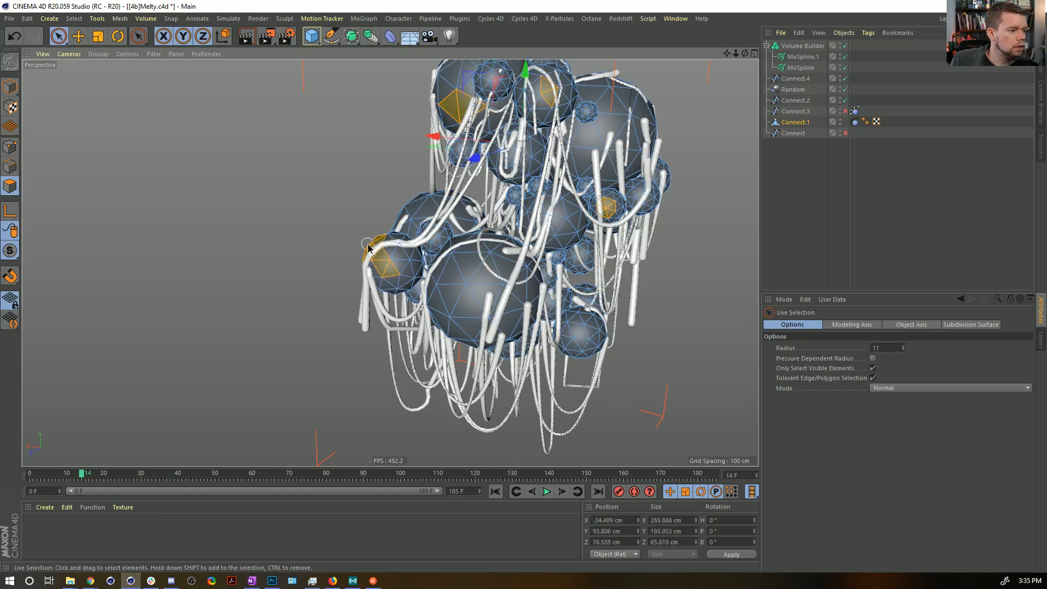
shift+click(587, 331)
key(u)
key(w)
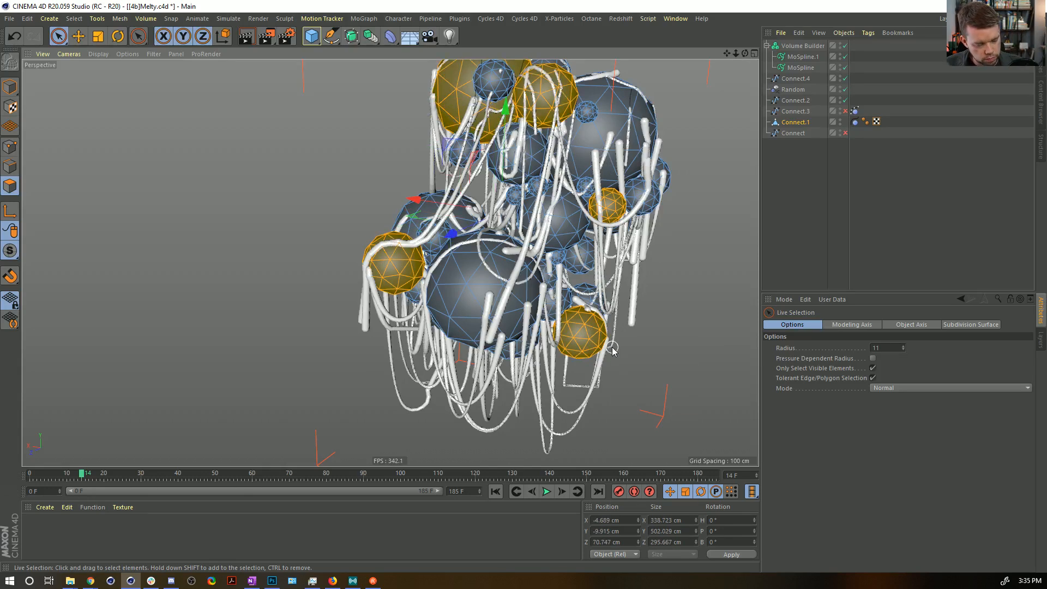
Split the selected spheres into a separate polygon object and make it a child of the Volume Builder.
key(u)
key(p)
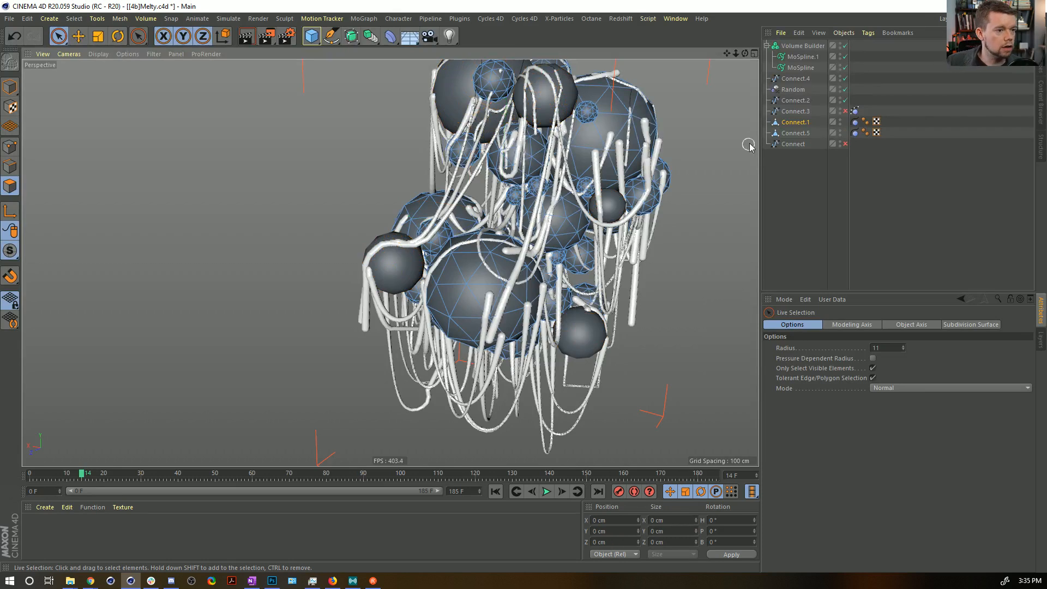
click(799, 133)
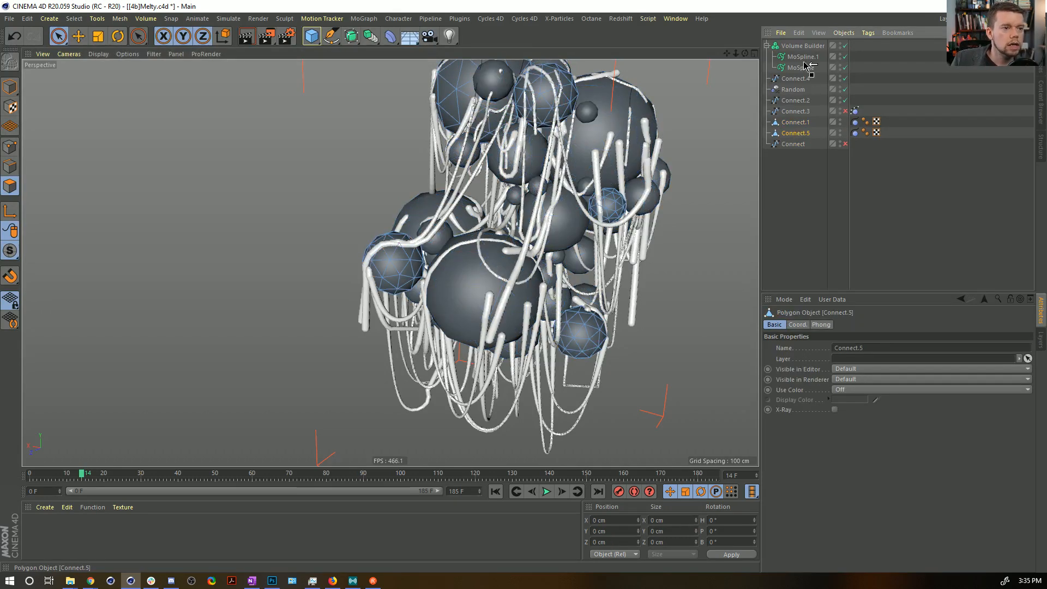
drag(801, 50, 801, 51)
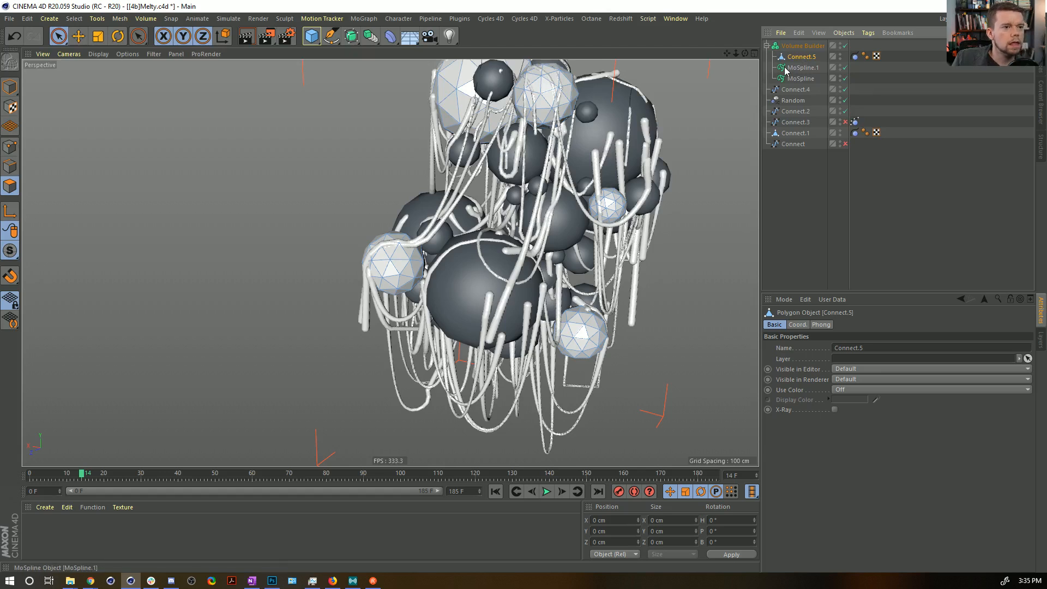
Add a Smooth Layer to the Volume Builder and place it at the top of its object list.
click(799, 46)
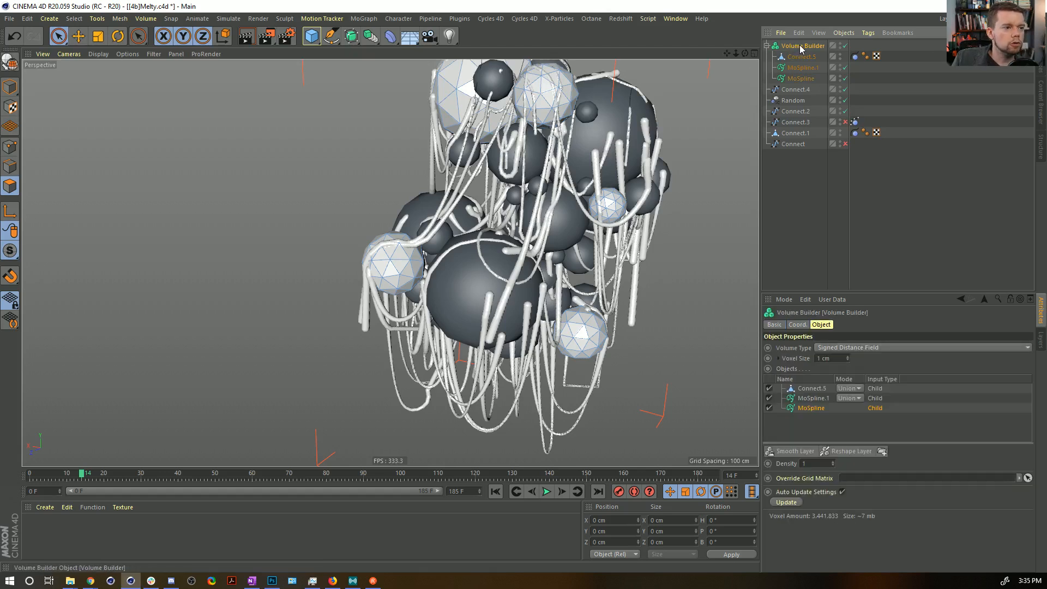
click(811, 452)
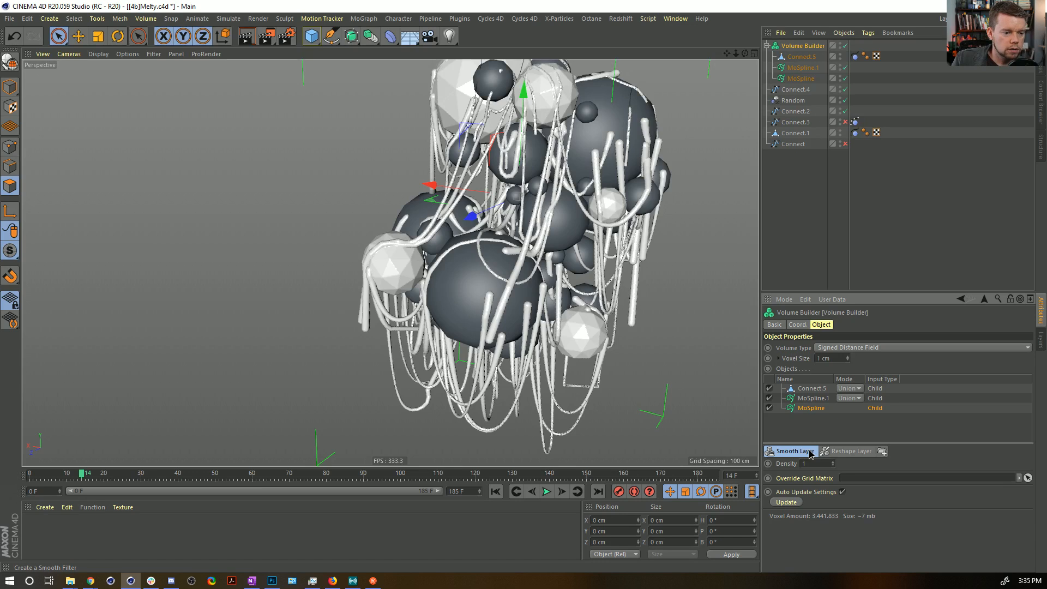
drag(806, 413, 821, 386)
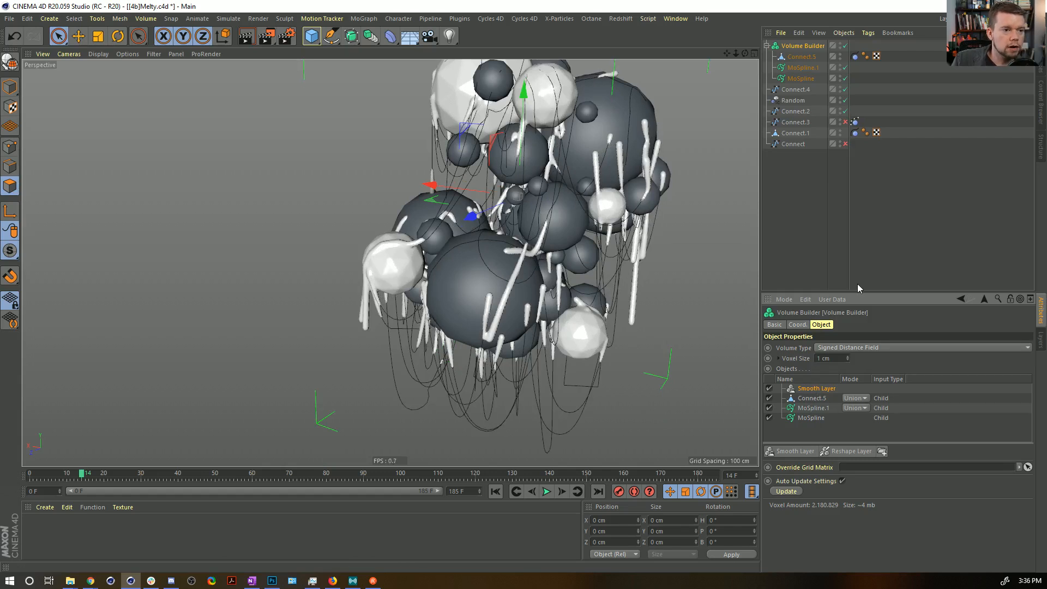
Set the width of both MoSplines to 11 cm.
click(803, 68)
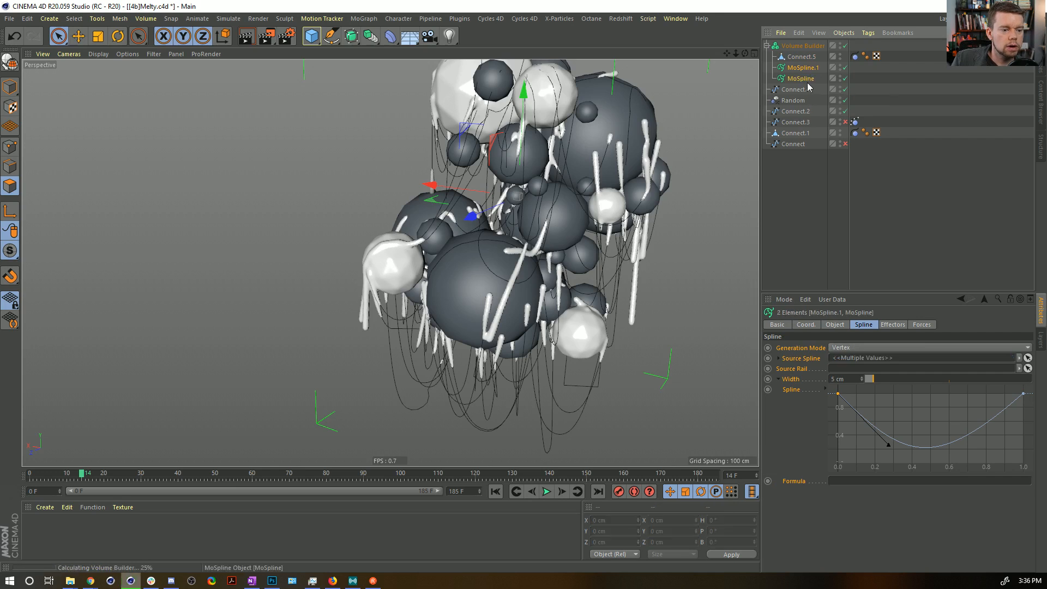
ctrl+click(801, 78)
text(11)
key(Return)
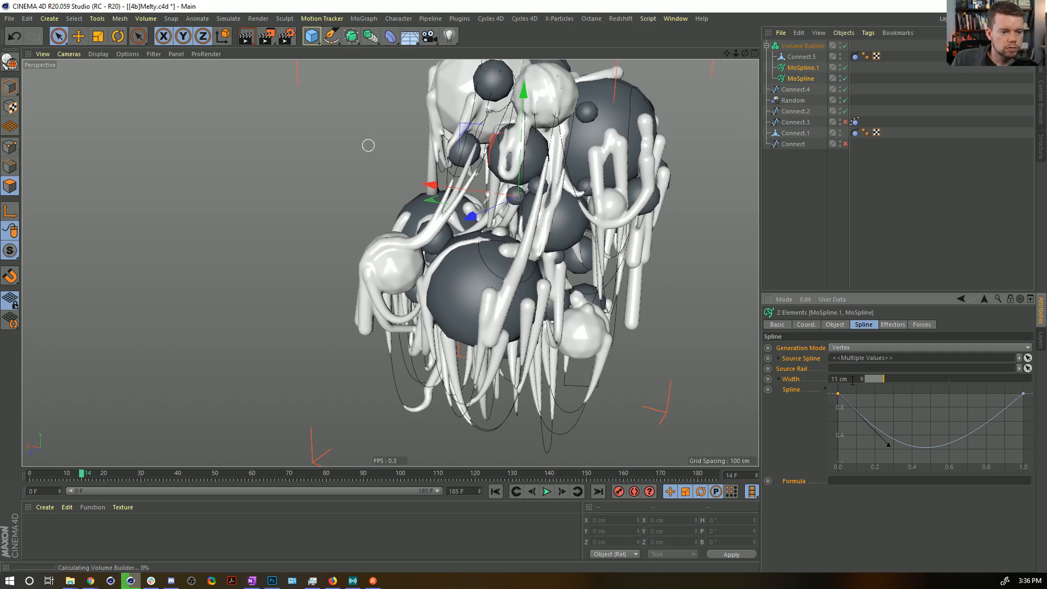
drag(849, 379, 812, 374)
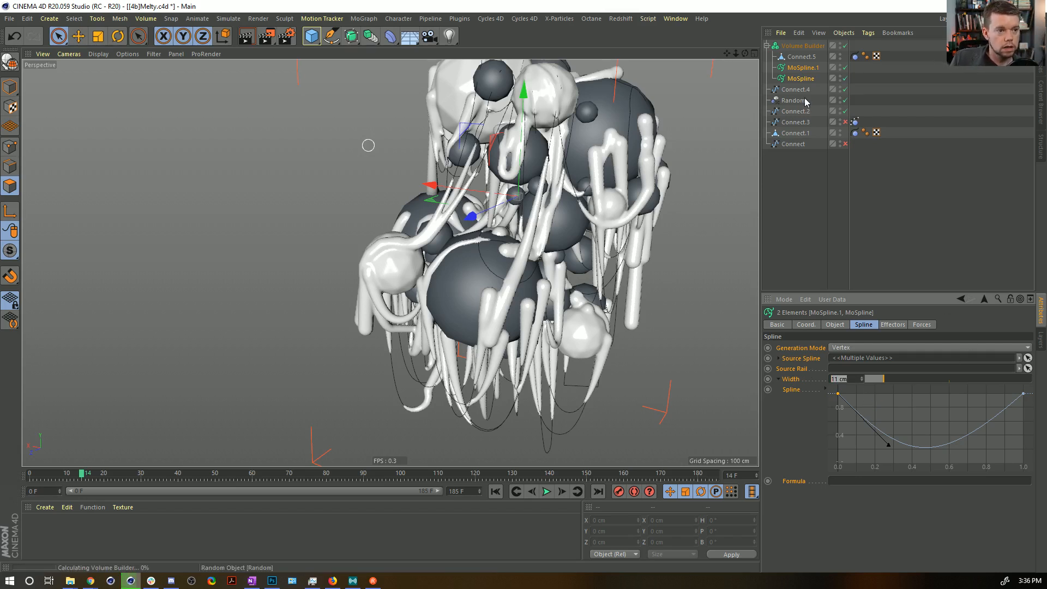
Set the Volume Builder's voxel size to 2 cm.
click(802, 46)
drag(836, 359, 801, 358)
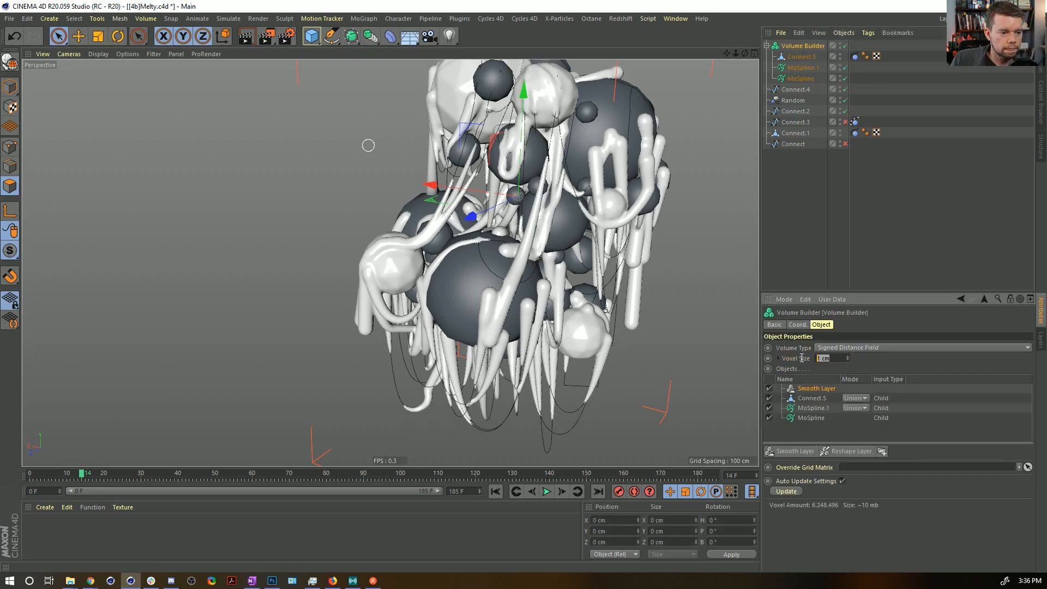
text(2)
key(Return)
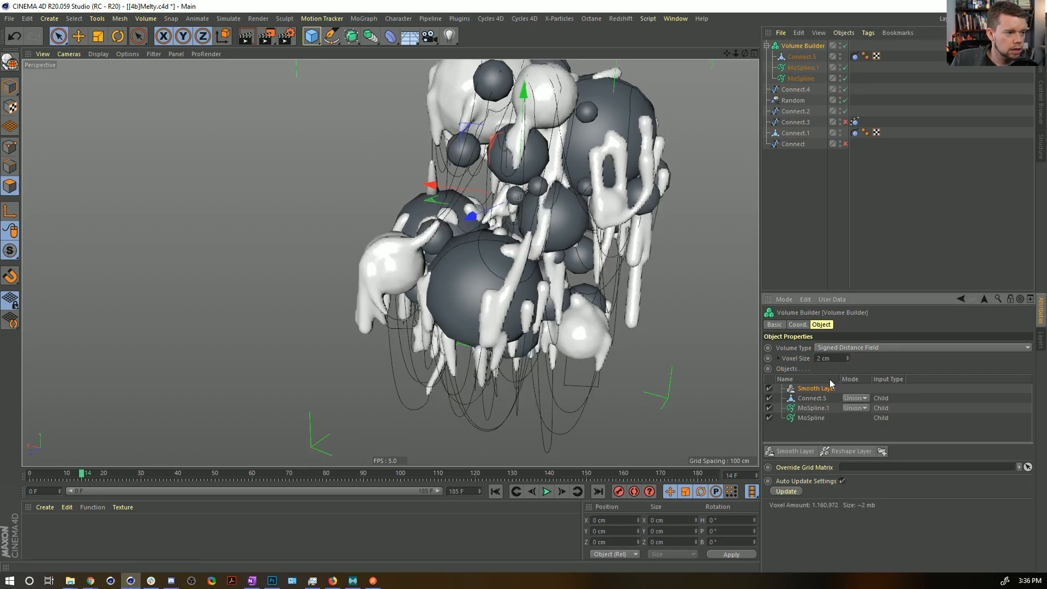
Try a width of 15 cm on both MoSplines, and settle on 22 cm.
click(802, 56)
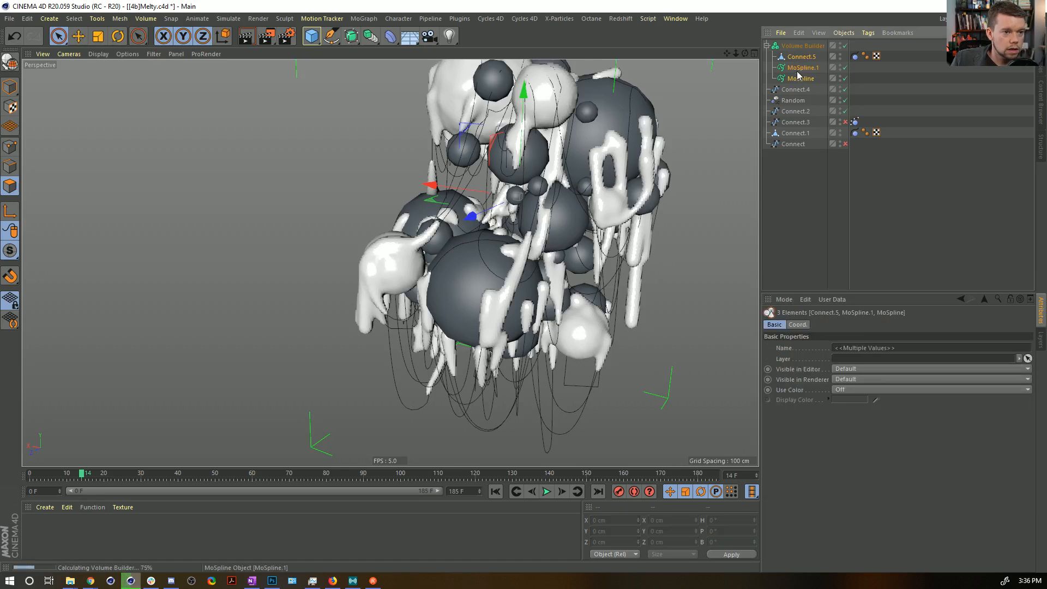
click(800, 68)
ctrl+click(799, 78)
text(15)
key(Return)
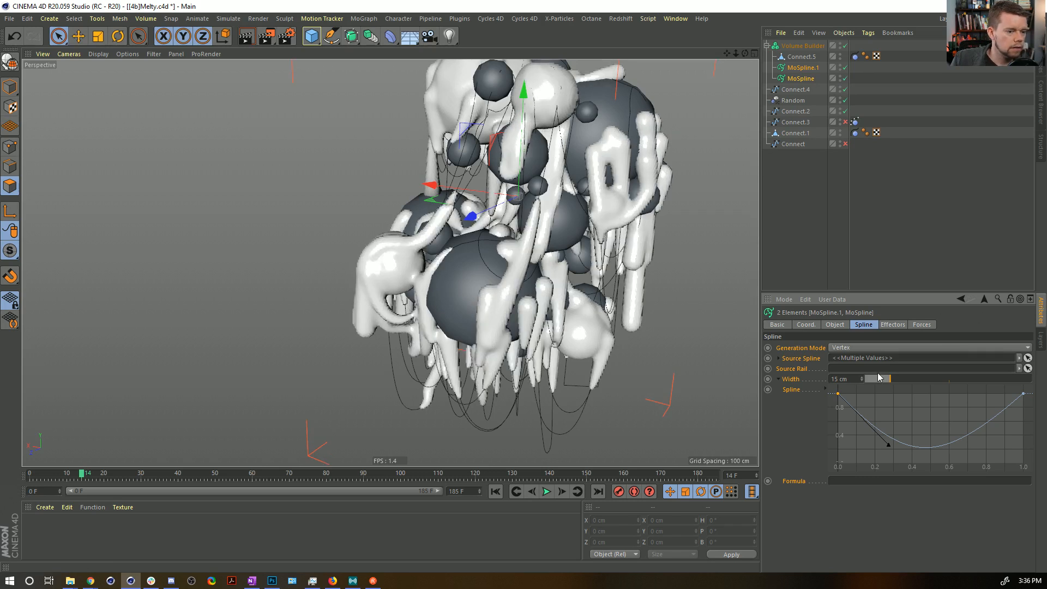
text(22)
key(Return)
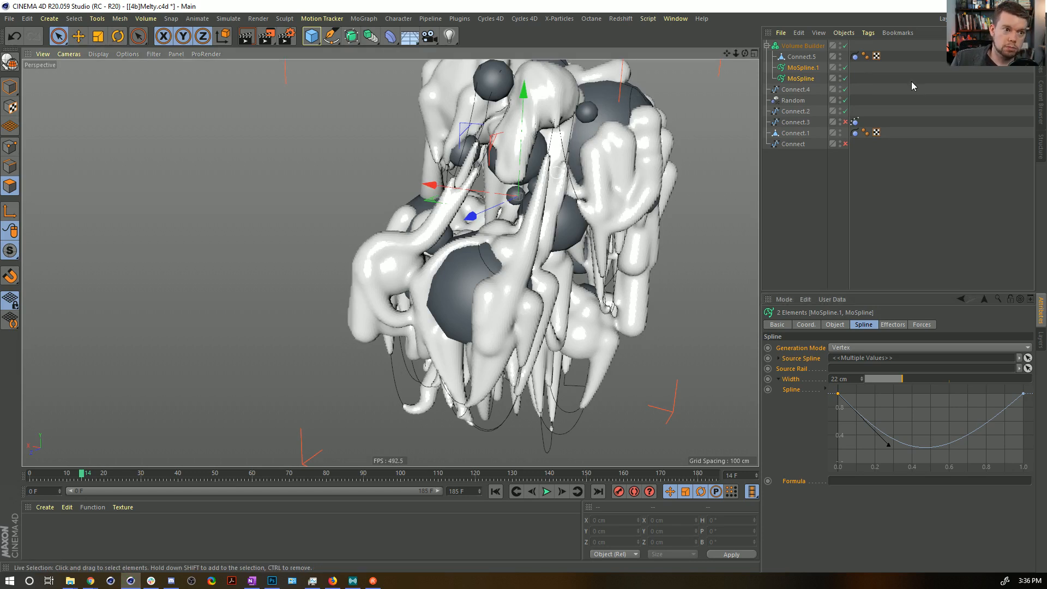
Set the Volume Builder's voxel size to 1 cm and display the Smooth Layer's filter settings.
click(793, 46)
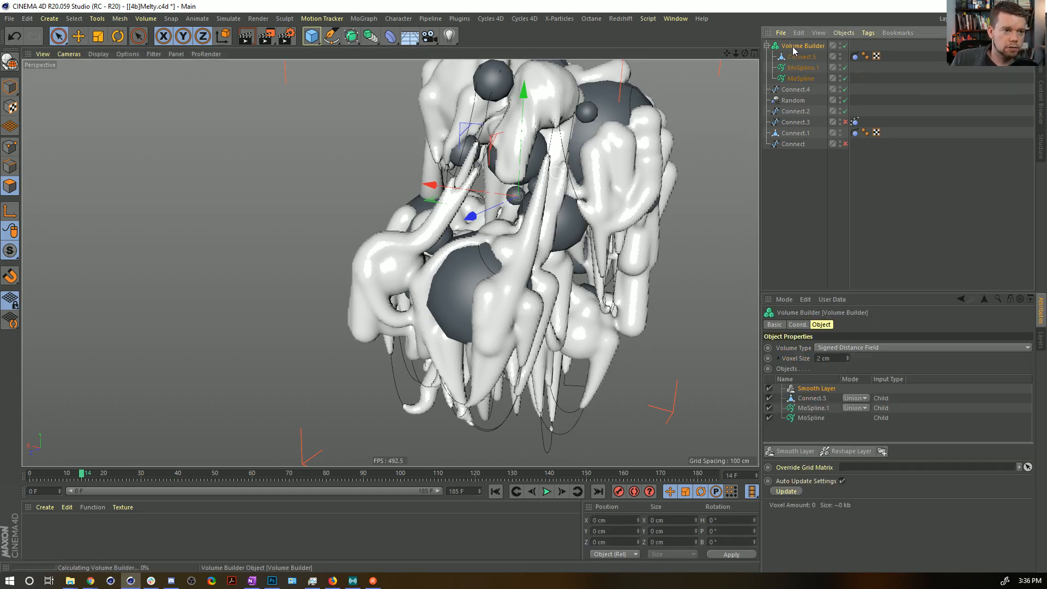
double_click(833, 357)
text(1)
key(Return)
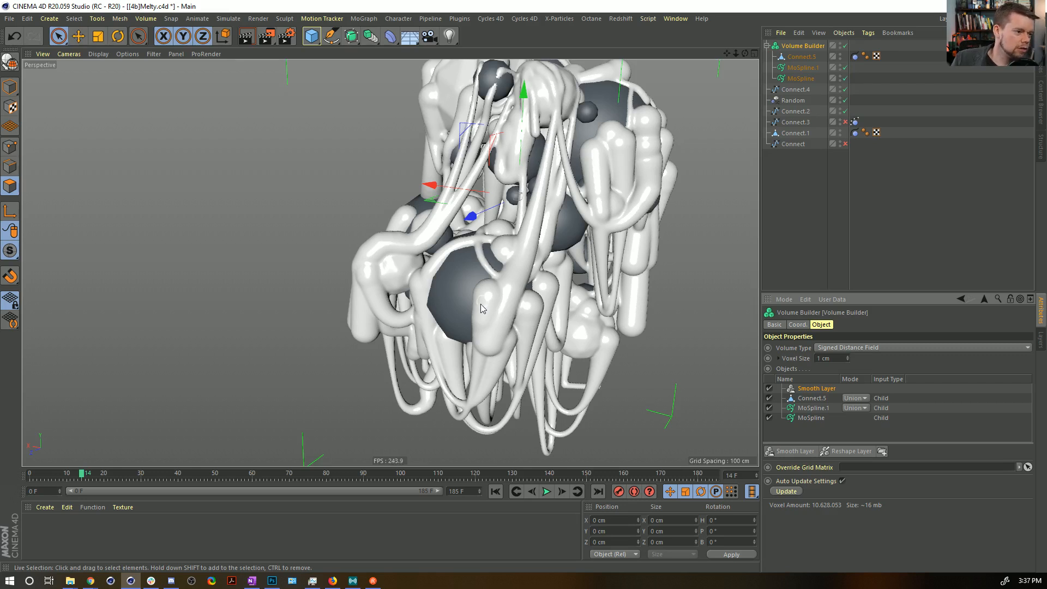
click(796, 390)
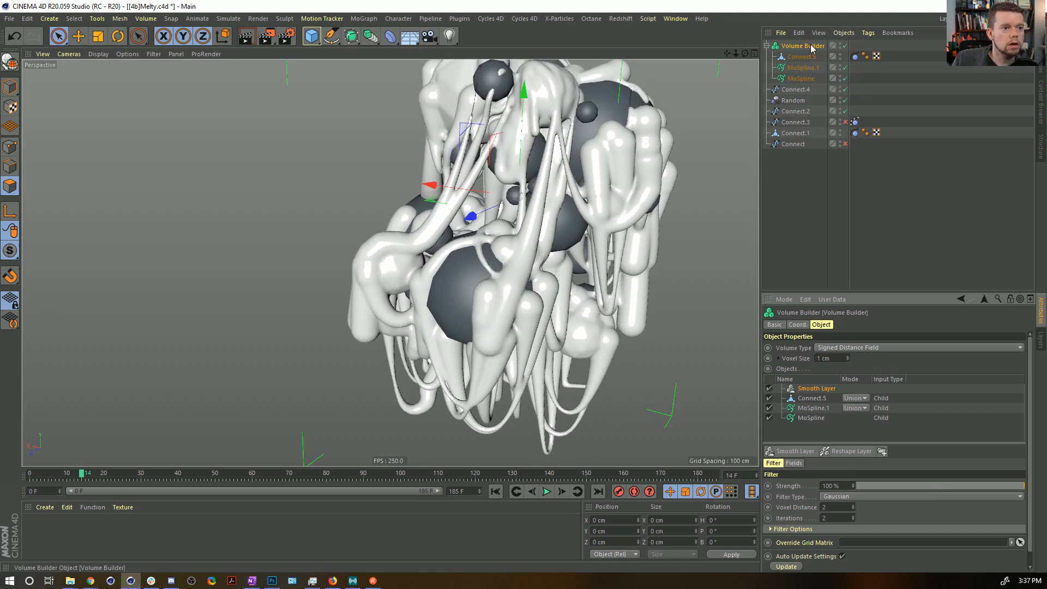
click(369, 38)
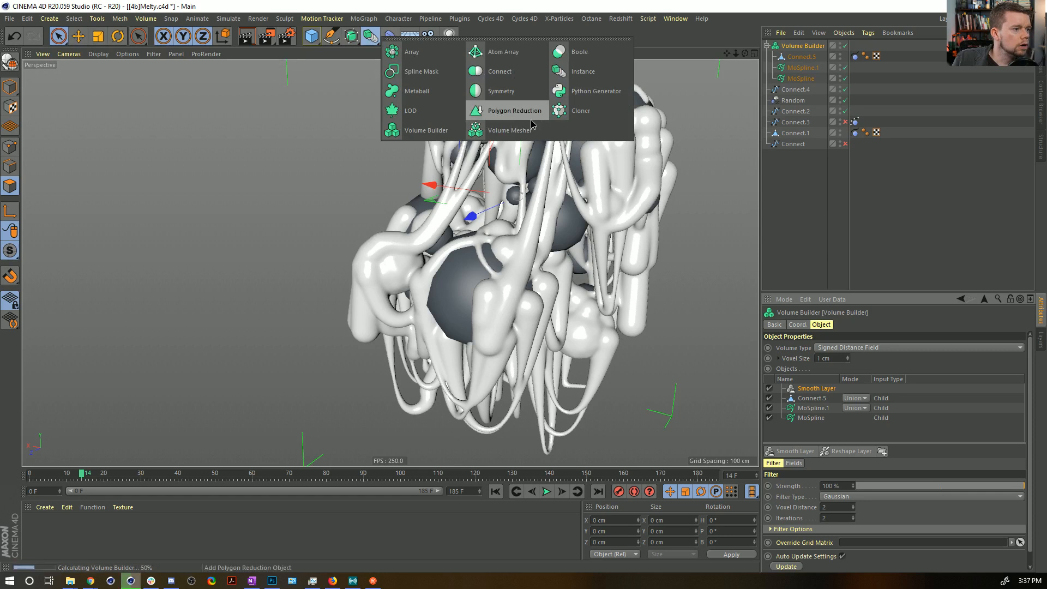
click(419, 131)
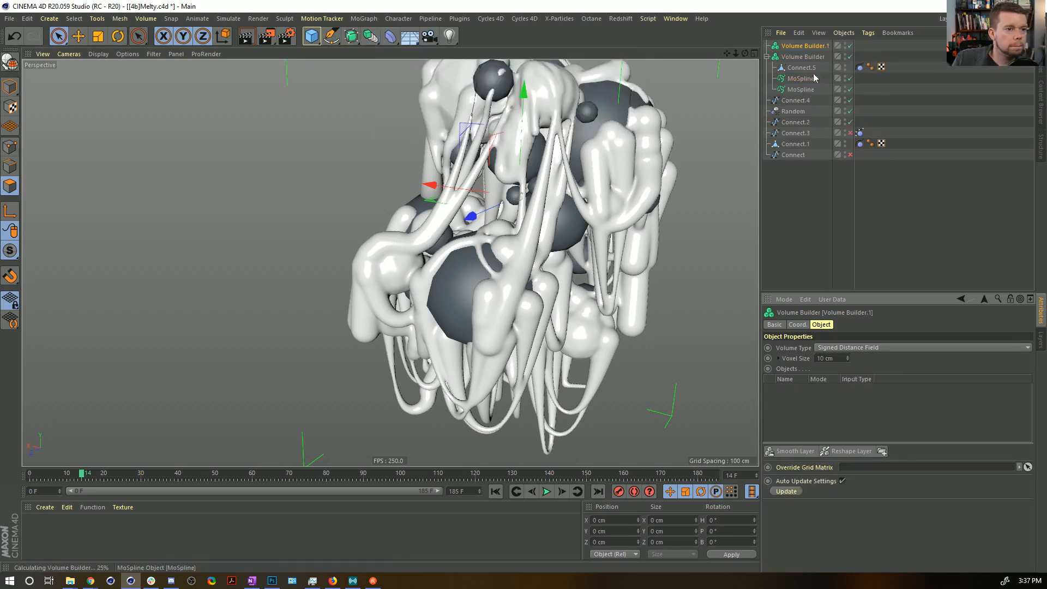
key(ctrl+z)
Add a Volume Mesher and make the Volume Builder its child.
click(371, 36)
click(494, 130)
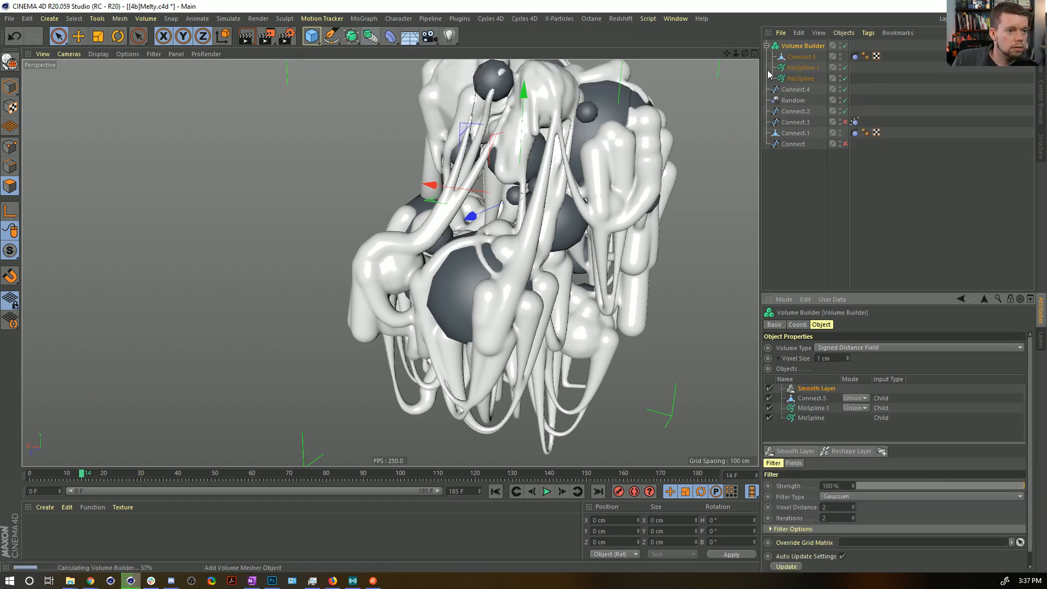
mouse_move(803, 57)
mouse_down()
mouse_move(809, 40)
mouse_move(811, 48)
mouse_up()
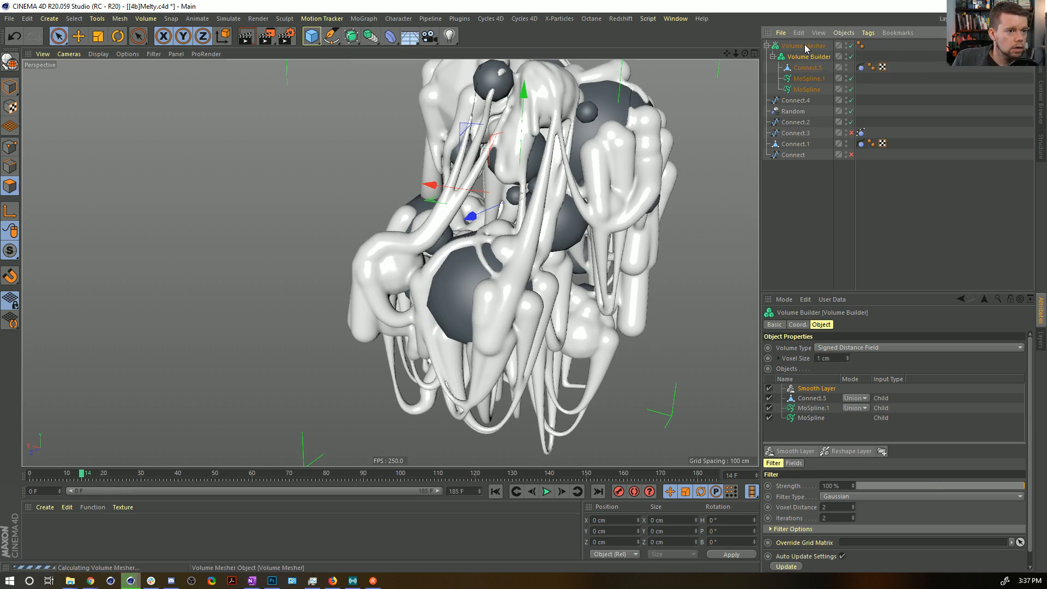
Convert the Volume Mesher into an editable polygon object.
click(806, 46)
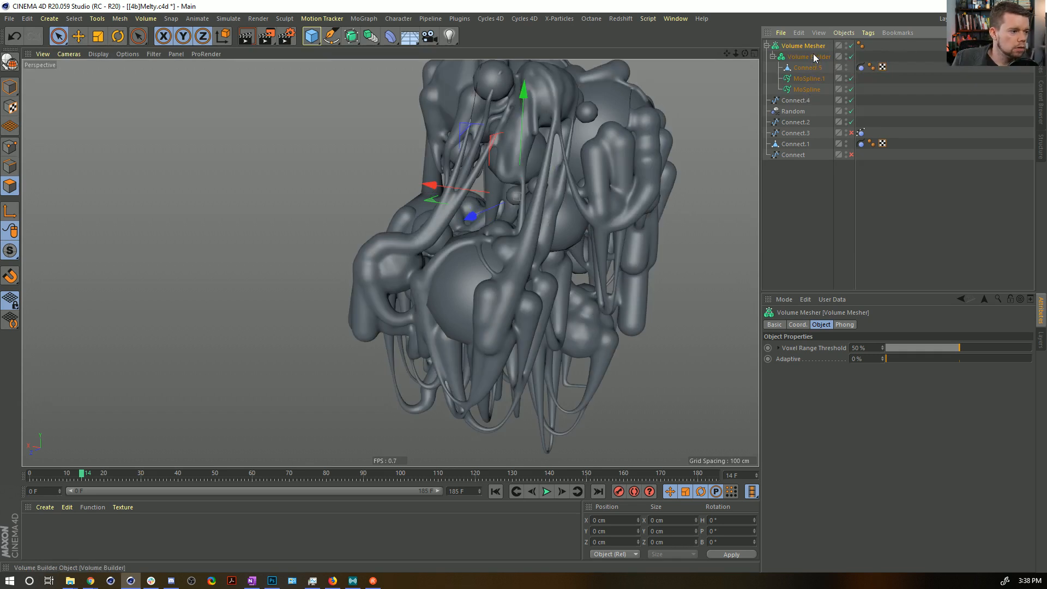
click(811, 46)
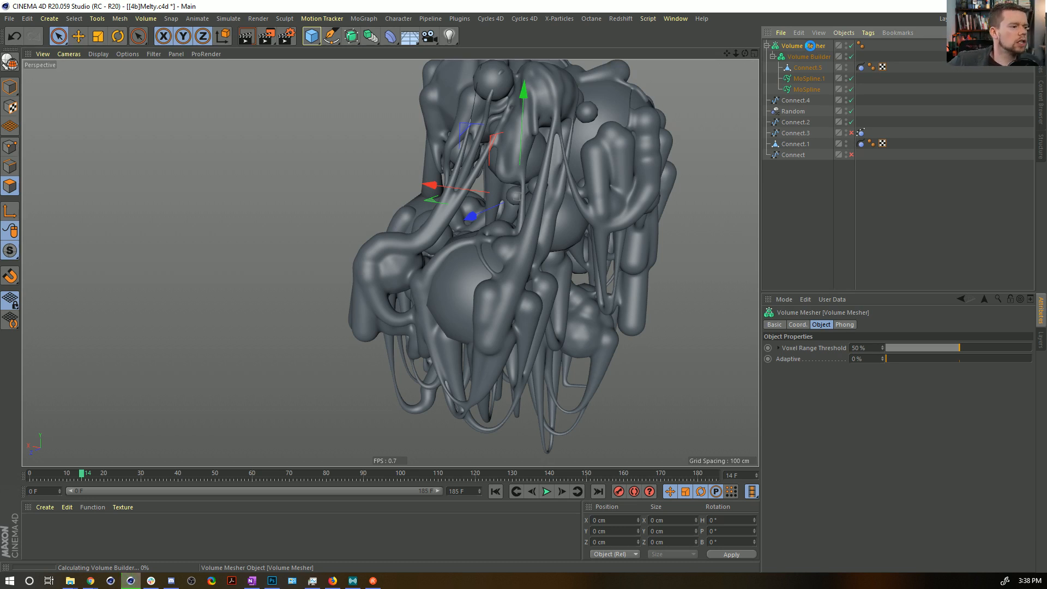
key(c)
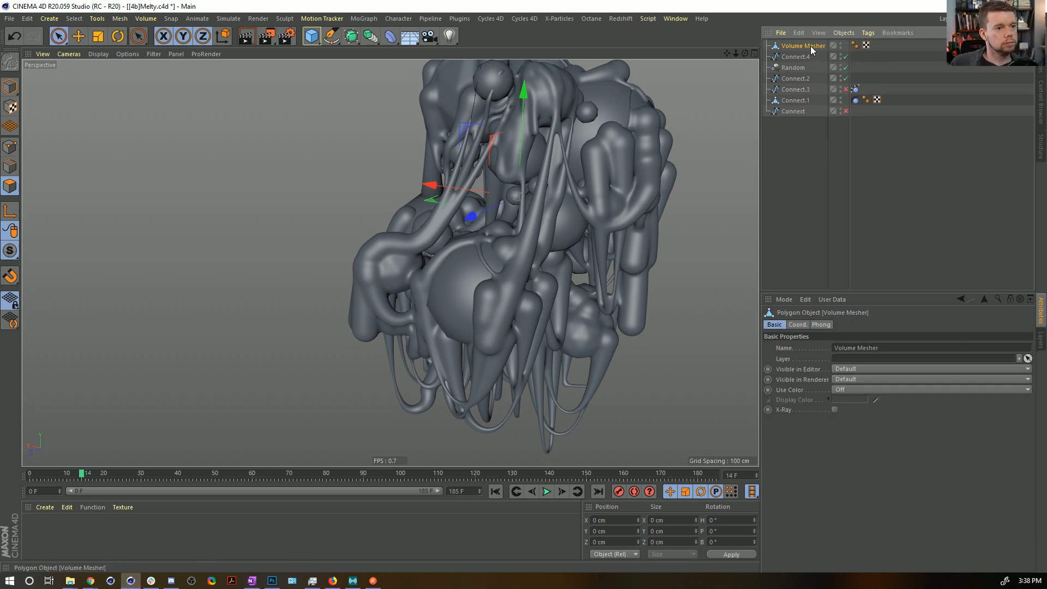
Add a Smoothing deformer as a child of the converted Volume Mesher mesh.
mouse_move(539, 219)
alt+right_down()
mouse_move(723, 182)
mouse_move(615, 210)
alt+right_up()
click(390, 36)
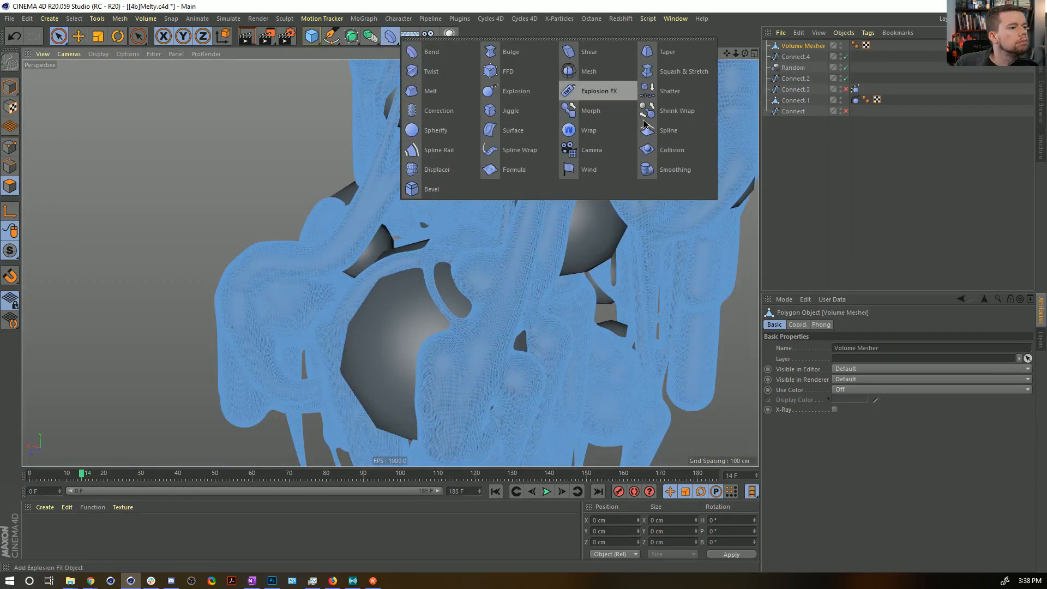
click(698, 170)
drag(796, 46, 801, 57)
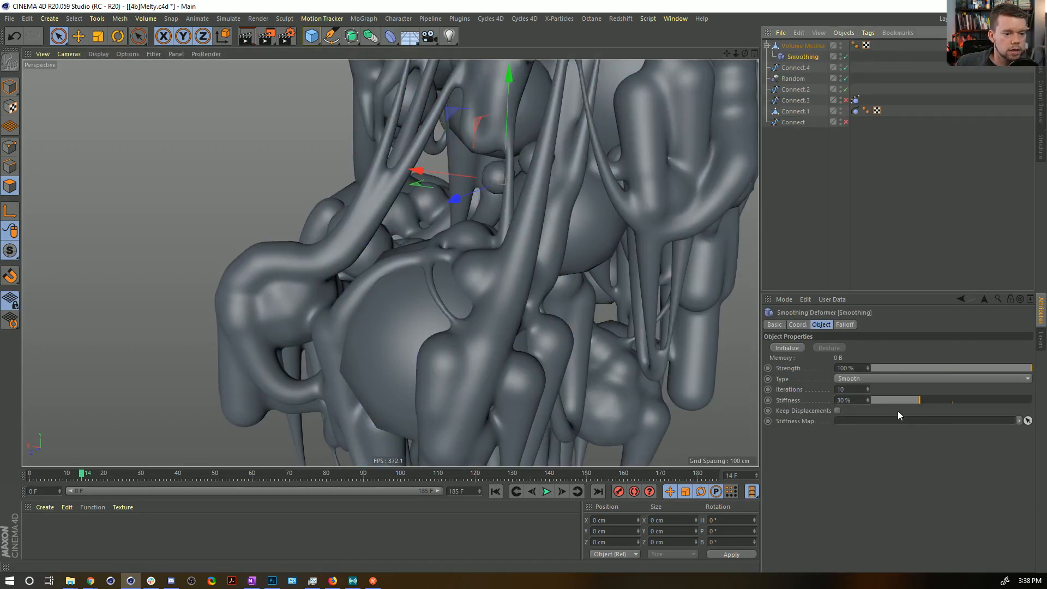
Set the Smoothing deformer's stiffness to 0 % and its iterations to 55.
drag(879, 401, 850, 404)
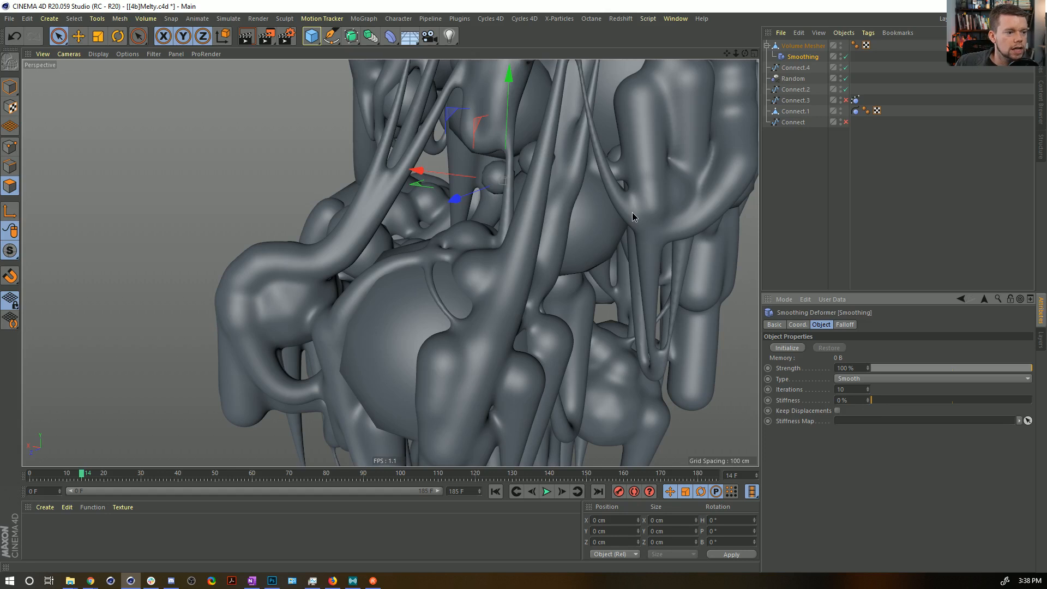
alt+right_drag(565, 227, 545, 234)
alt+middle_drag(545, 234, 518, 278)
alt+right_drag(551, 263, 622, 258)
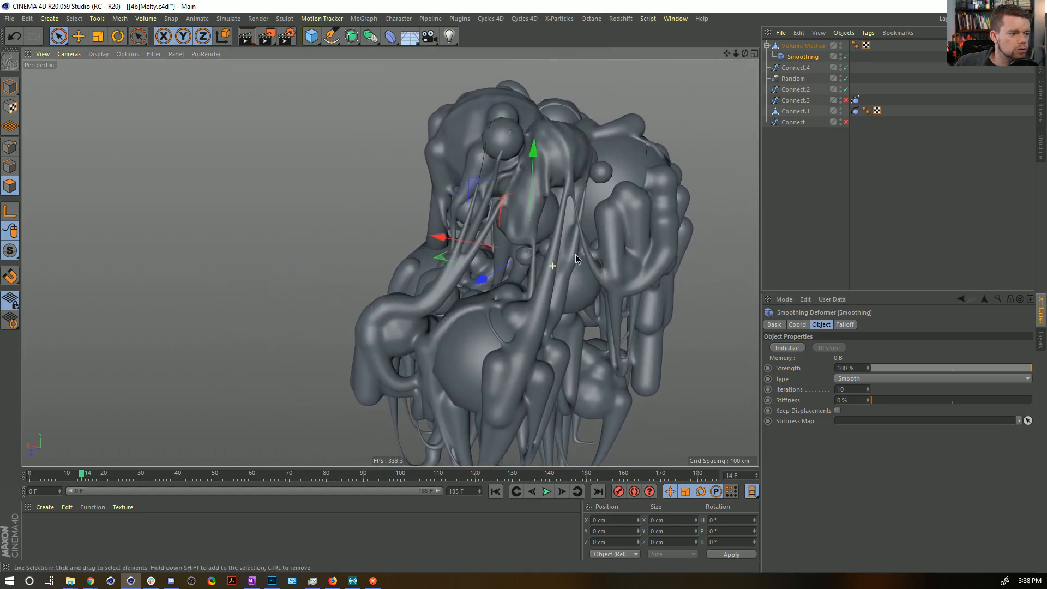
click(843, 389)
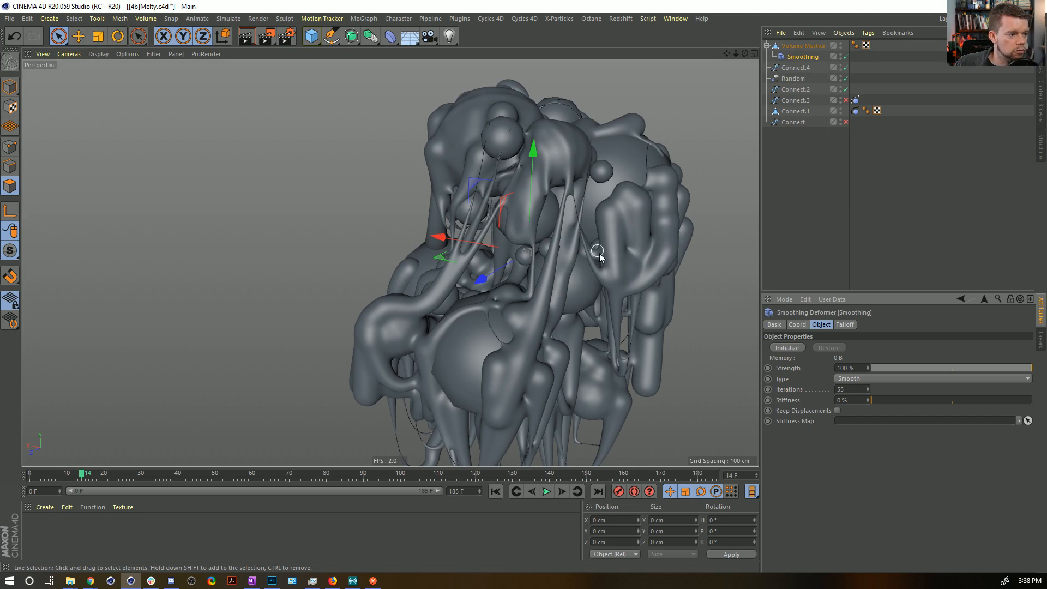
Create a new default material and assign it to the Volume Mesher mesh.
alt+middle_drag(568, 291, 556, 267)
alt+drag(511, 266, 327, 381)
double_click(62, 542)
drag(34, 528, 796, 48)
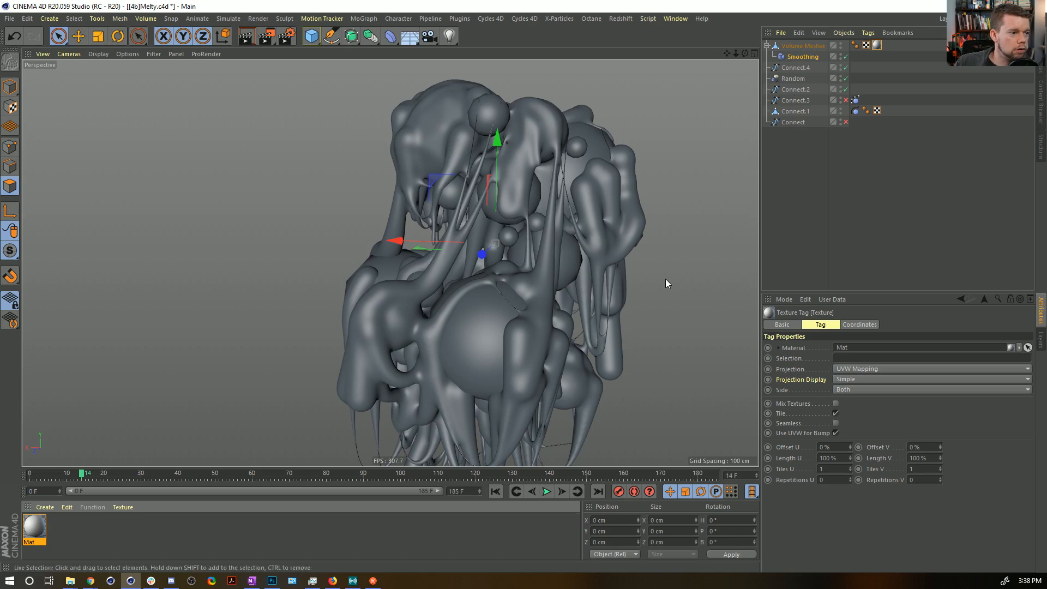
Examine the smoothed melty mesh over the dark spheres from several angles, from the whole cluster to close-up strands.
alt+drag(554, 256, 506, 185)
alt+middle_drag(505, 185, 512, 303)
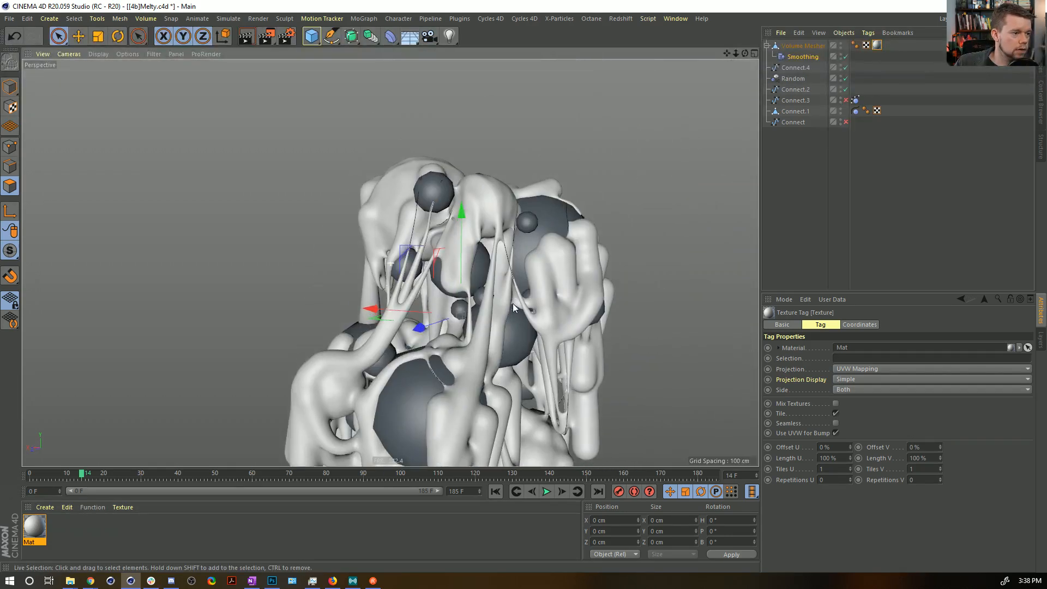
scroll(515, 304, down, 3)
alt+drag(515, 304, 544, 331)
alt+middle_drag(545, 332, 515, 240)
scroll(413, 236, up, 3)
alt+drag(413, 236, 295, 231)
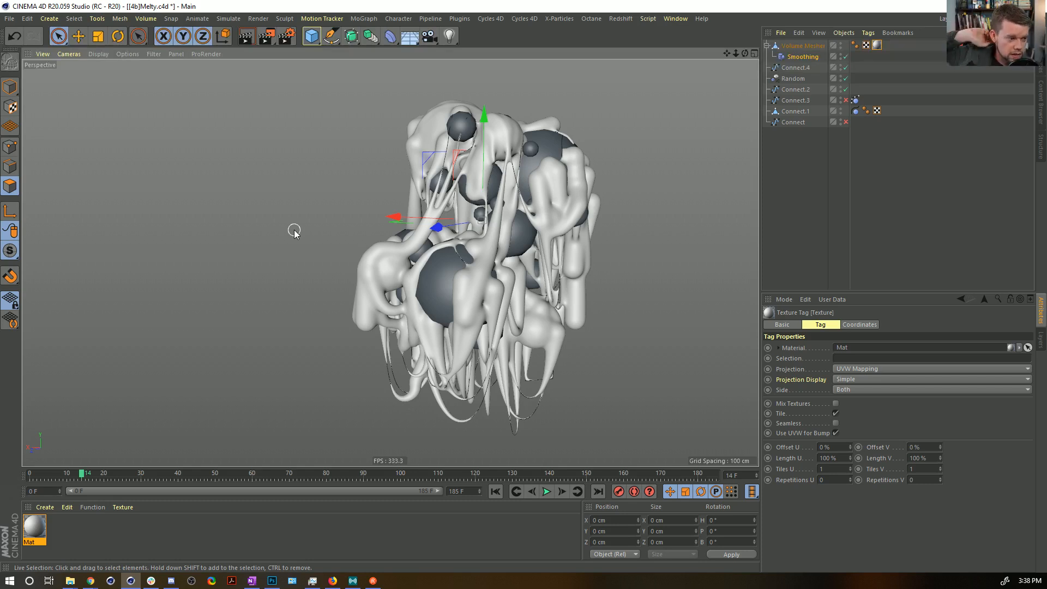
alt+drag(500, 211, 453, 214)
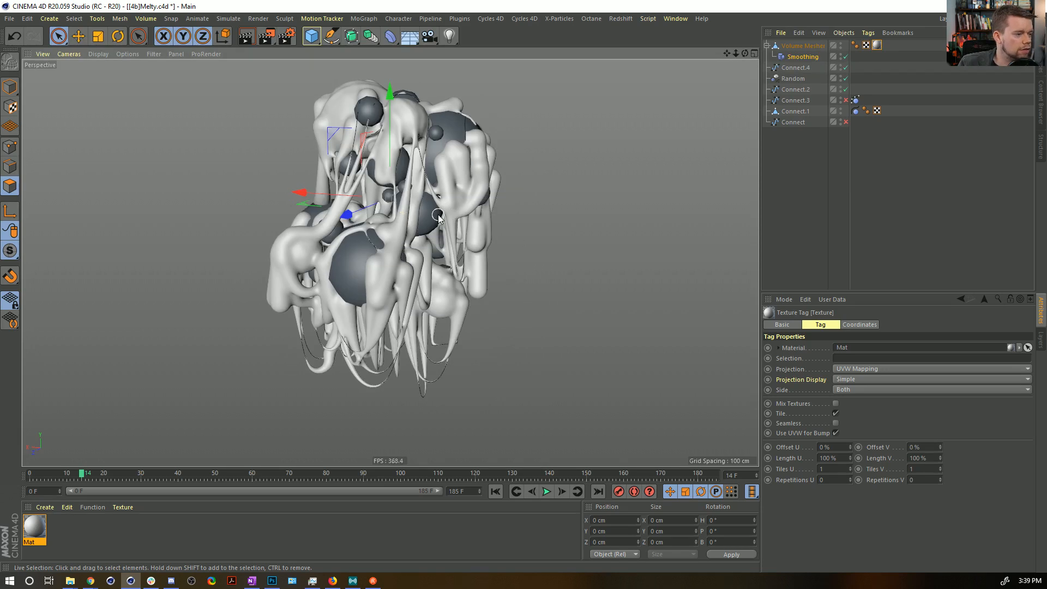
alt+right_drag(404, 139, 573, 117)
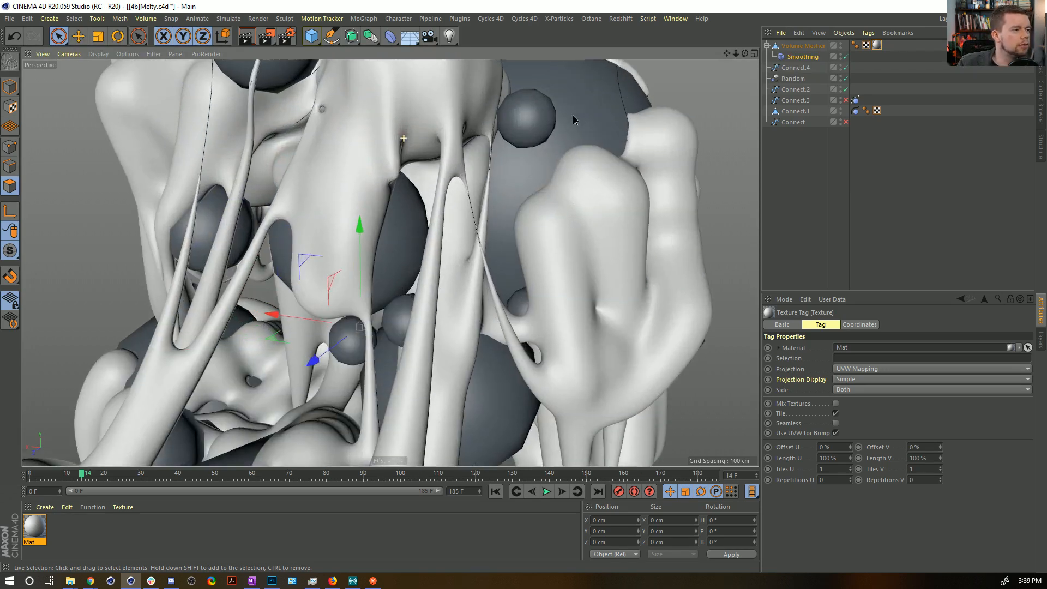
Inspect the mesh density with Gouraud Shading (Lines), deselect all objects, and review the model in plain Gouraud Shading.
key(n)
key(b)
alt+right_drag(476, 186, 338, 204)
mouse_move(437, 265)
alt+mouse_down()
mouse_move(402, 253)
mouse_move(479, 248)
alt+mouse_up()
click(835, 238)
alt+drag(537, 218, 465, 211)
key(n)
key(a)
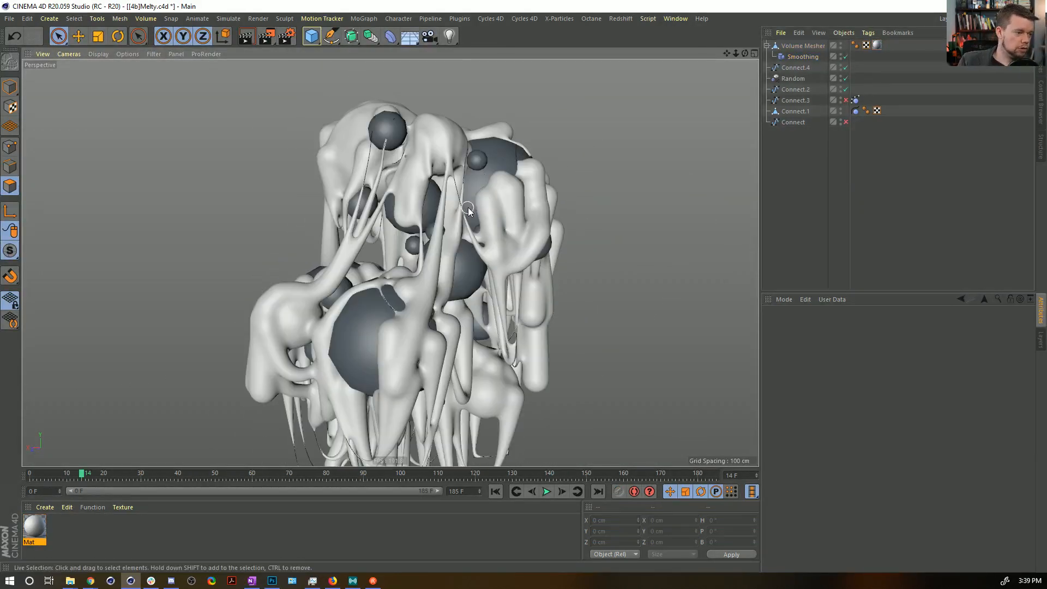
alt+drag(476, 281, 456, 235)
alt+middle_drag(458, 260, 416, 209)
alt+drag(414, 207, 488, 213)
Create a folder named Don'tShare inside the Episode10 folder and open it as the location for saving a copy of the scene.
key(ctrl+shift+s)
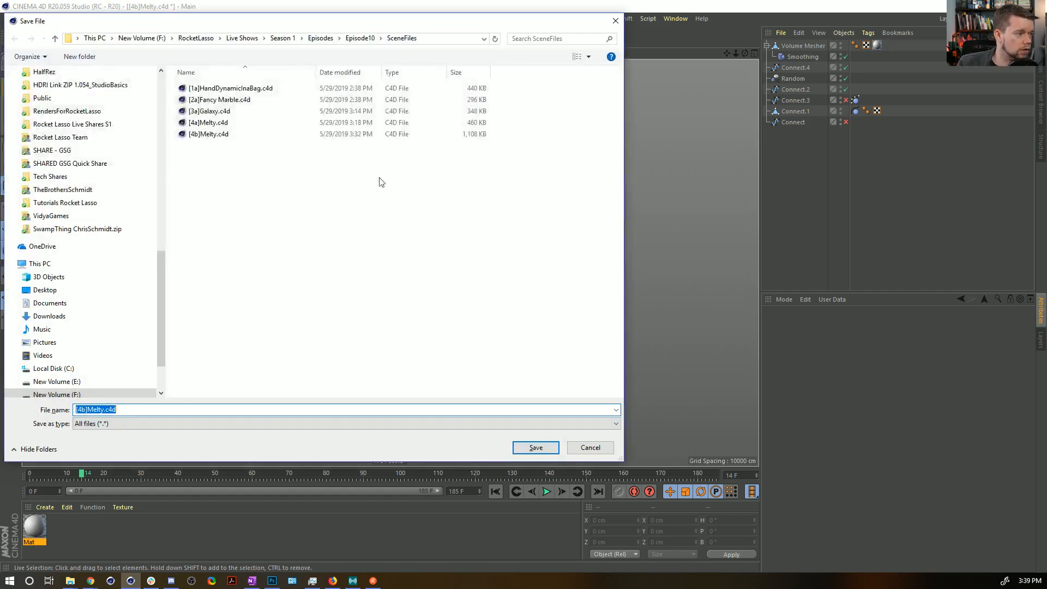
click(360, 38)
right_click(226, 188)
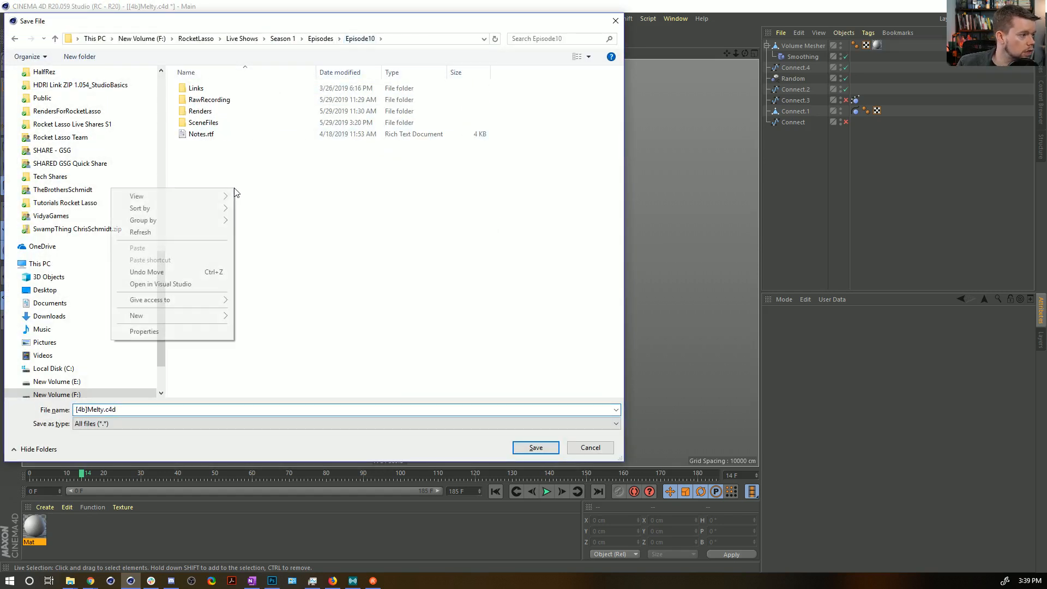
mouse_move(145, 315)
click(278, 316)
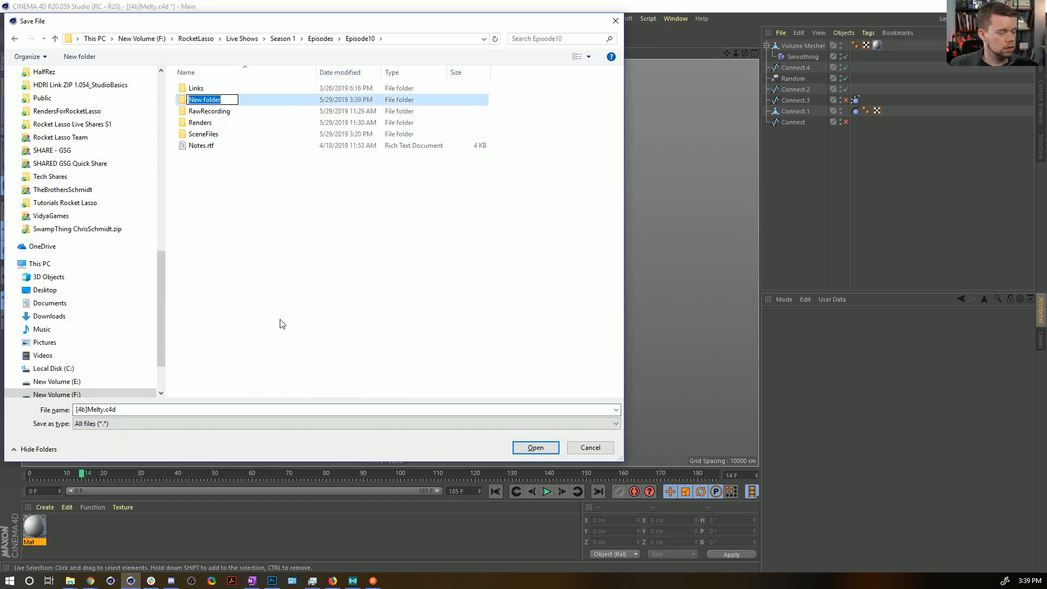
text(Don'tShare)
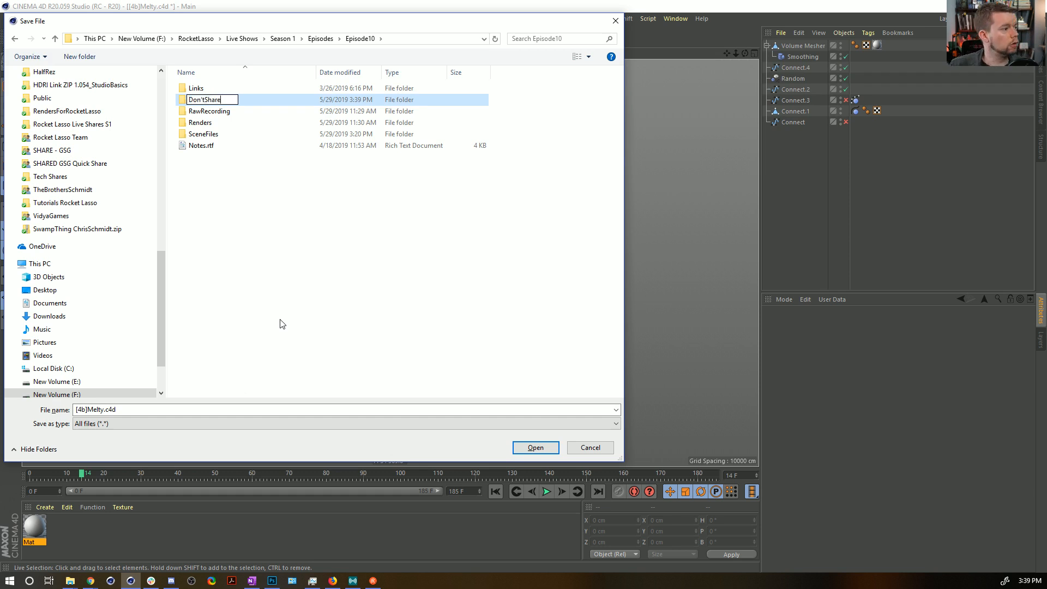
key(Return)
double_click(200, 89)
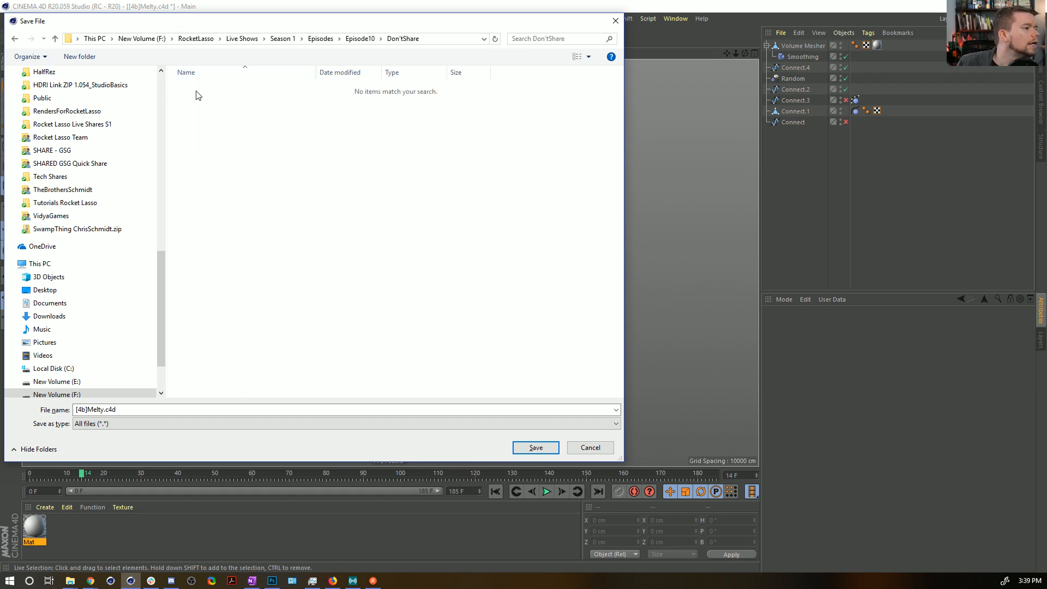
Save the scene in the Don'tShare folder as [4c]Melty.c4d.
click(120, 409)
click(121, 409)
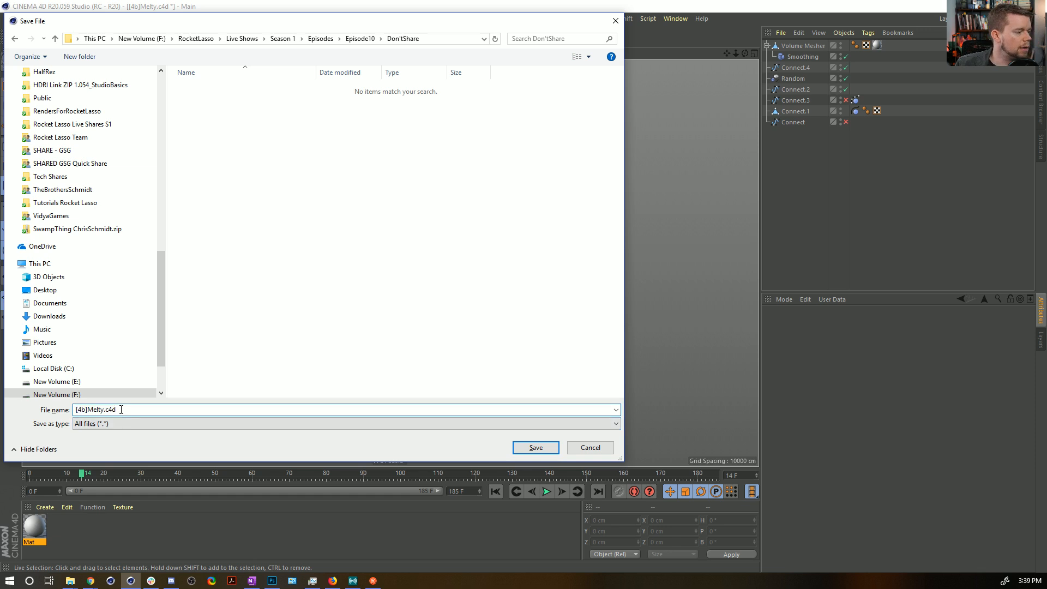
double_click(106, 409)
click(85, 409)
key(BackSpace)
text(c)
key(Return)
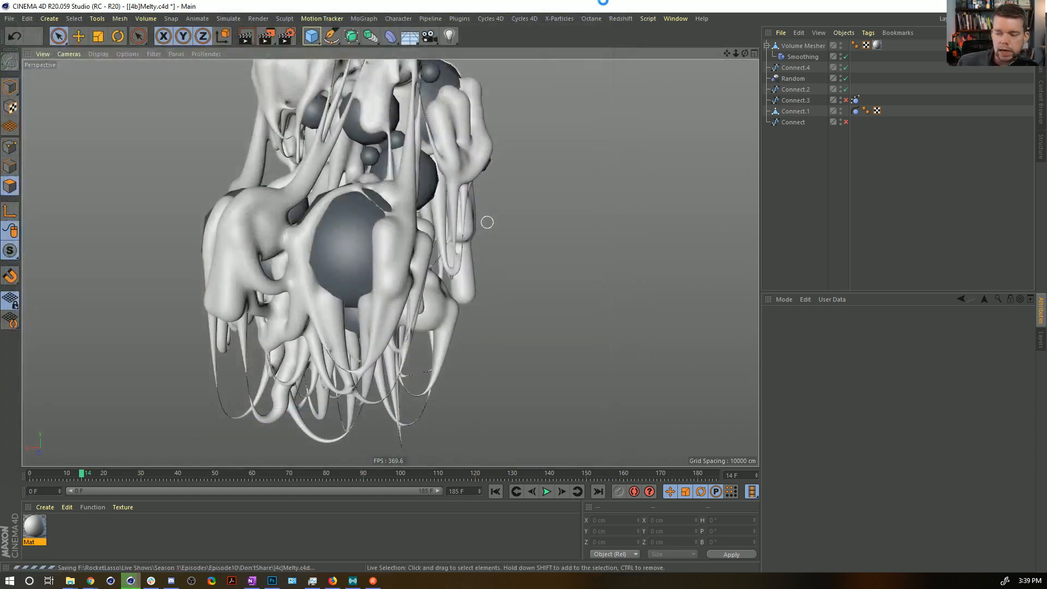
Add a Subdivision Surface, nest the Connect.1 sphere mesh inside it, and deselect all objects.
alt+drag(362, 127, 352, 244)
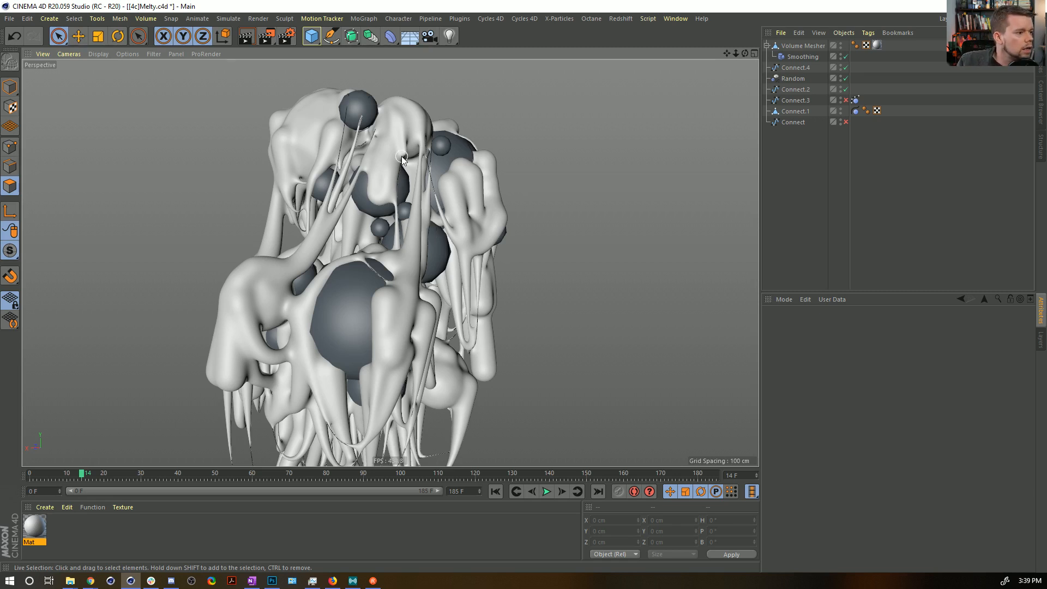
alt+drag(328, 292, 371, 294)
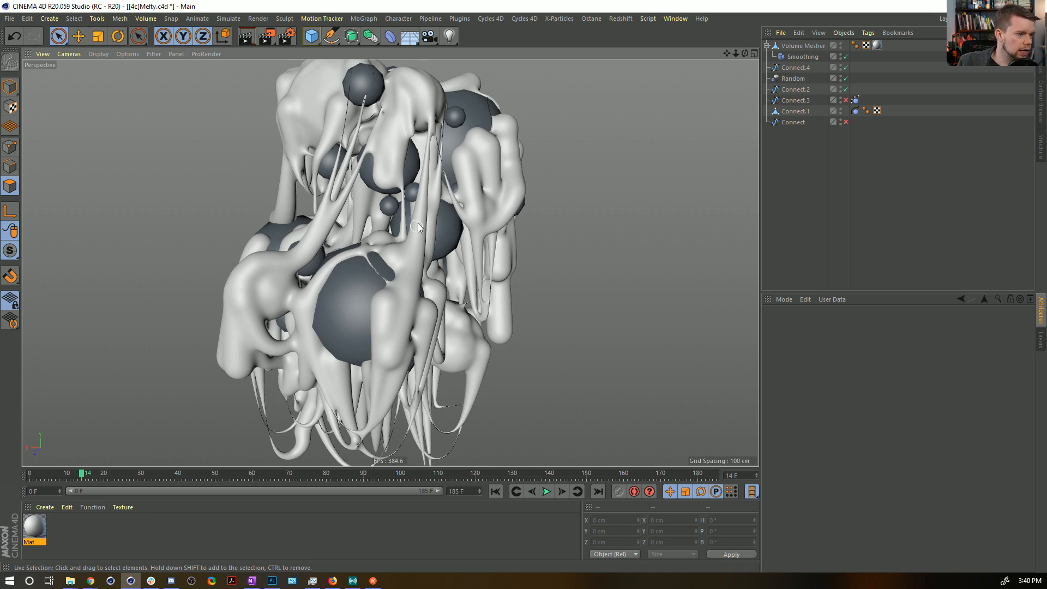
alt+drag(419, 214, 525, 272)
alt+drag(444, 280, 436, 380)
alt+drag(491, 302, 525, 364)
alt+drag(363, 379, 431, 229)
click(345, 37)
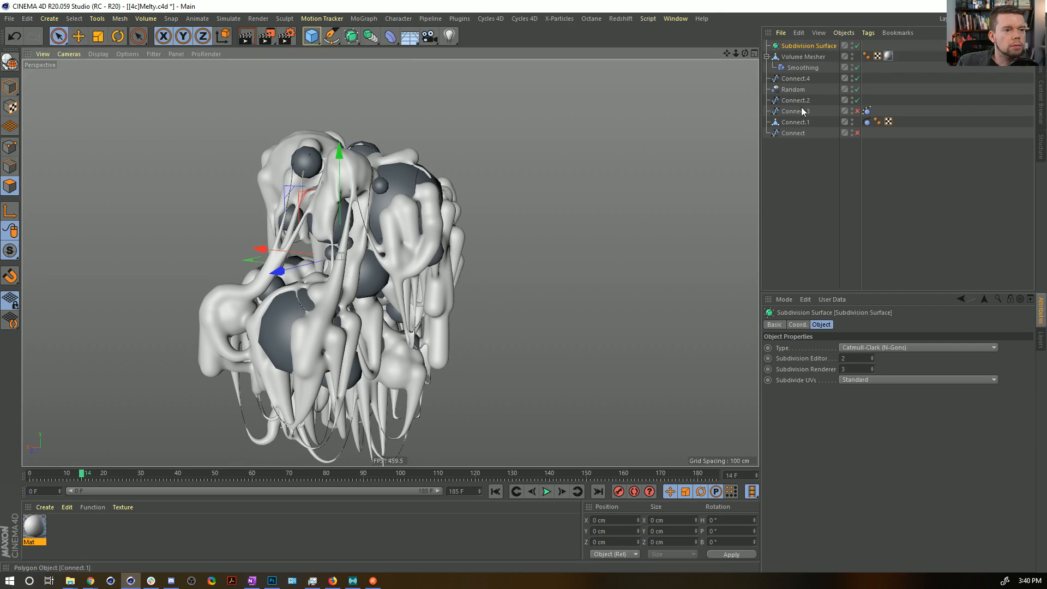
drag(800, 124, 804, 47)
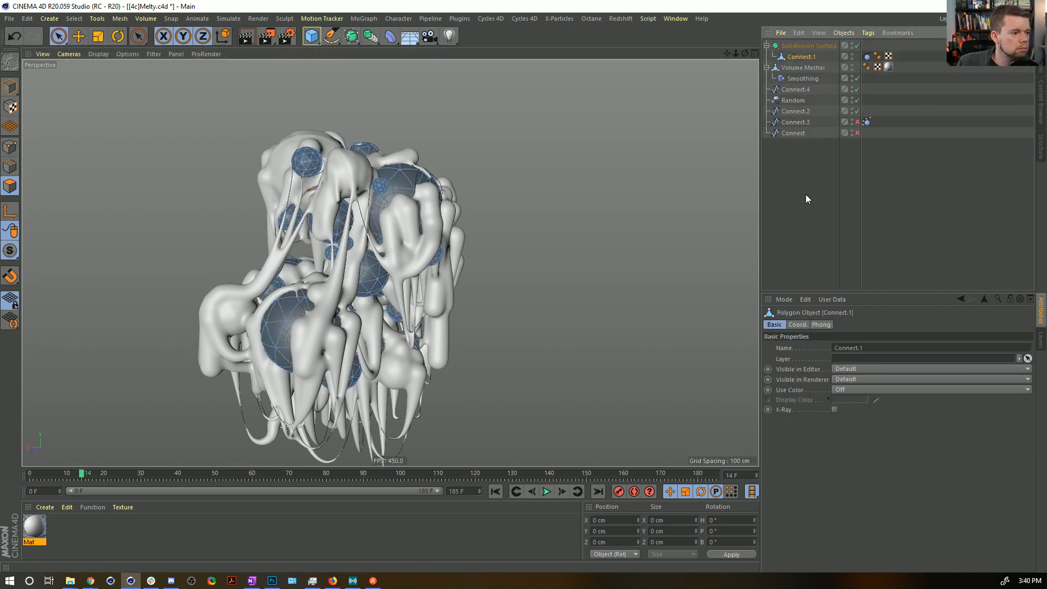
click(822, 232)
Add a Displacer deformer and nest it under the Volume Mesher, below the Smoothing deformer.
alt+drag(362, 295, 386, 344)
alt+middle_drag(388, 342, 397, 304)
scroll(376, 130, up, 5)
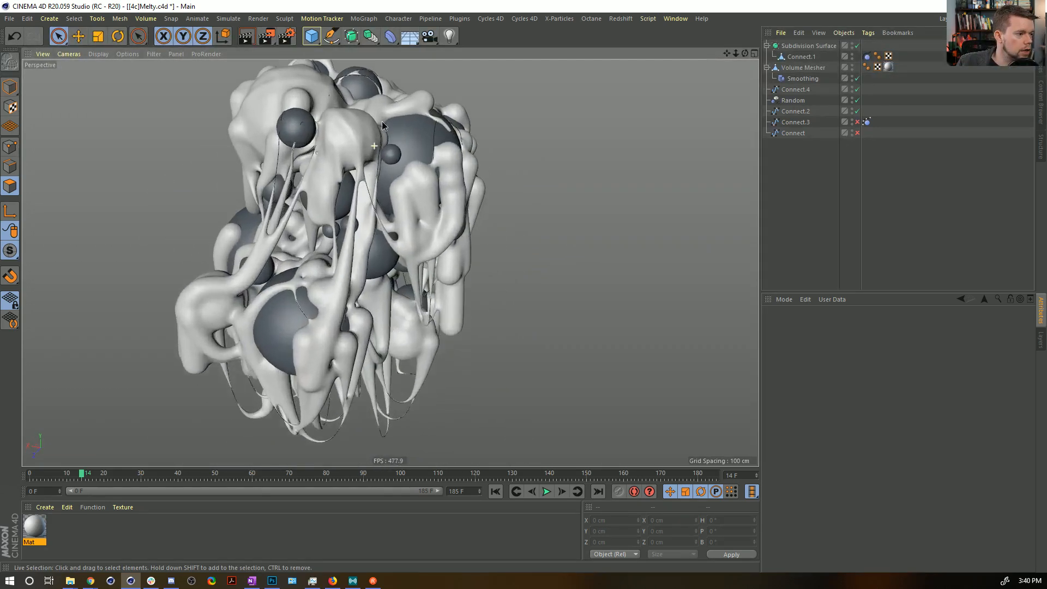
click(391, 36)
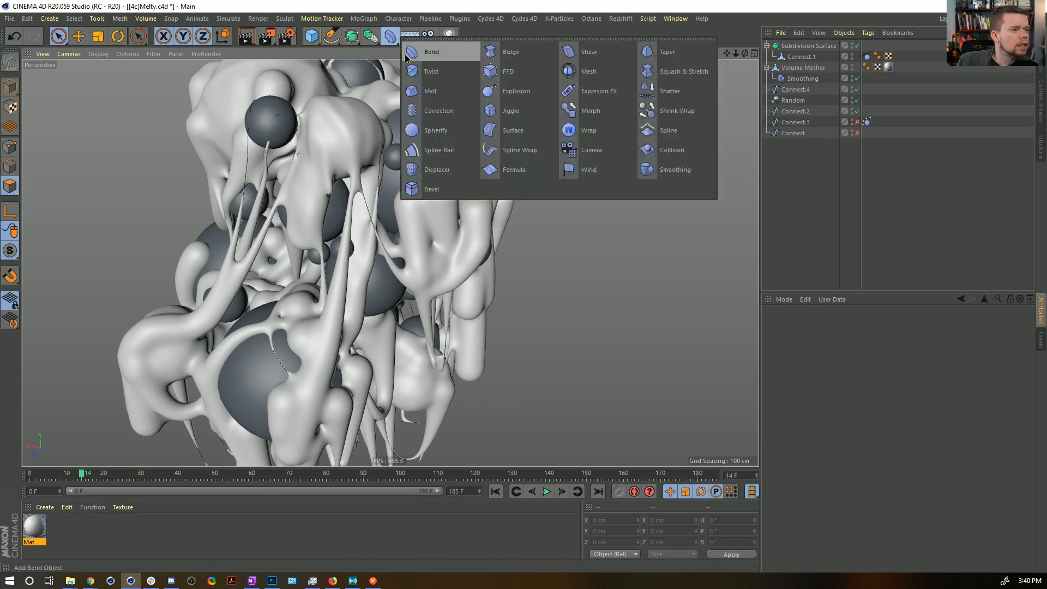
click(446, 169)
drag(792, 47, 800, 97)
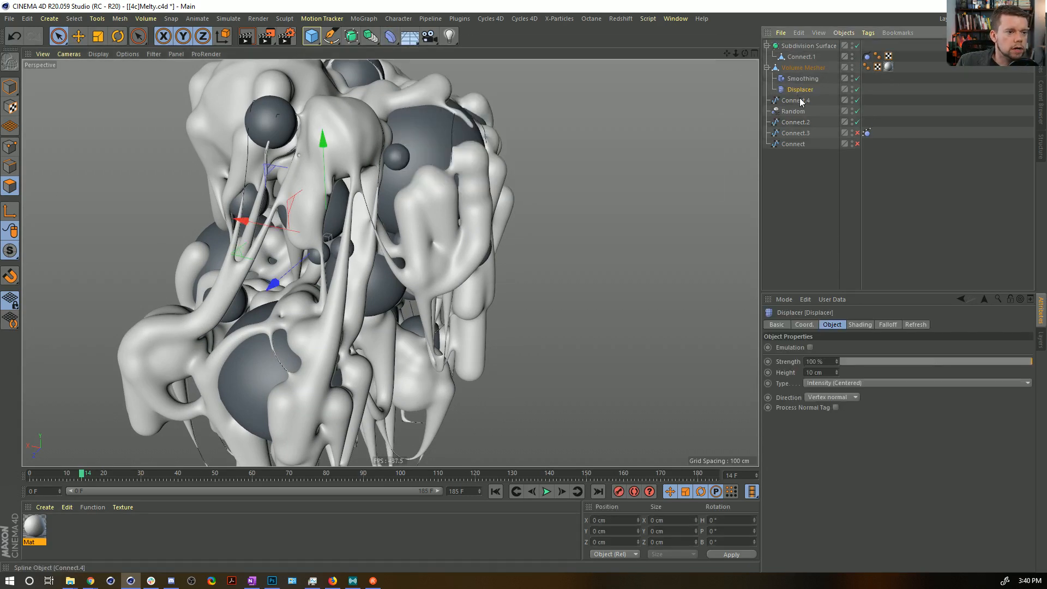
Assign a Noise shader to the Displacer's shading.
click(858, 324)
click(803, 359)
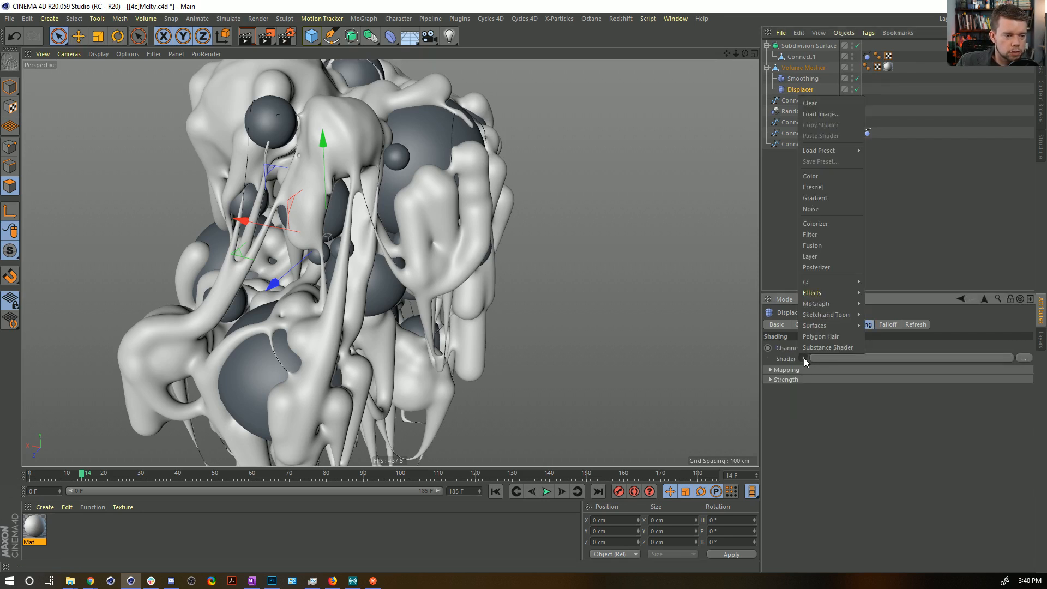
click(813, 214)
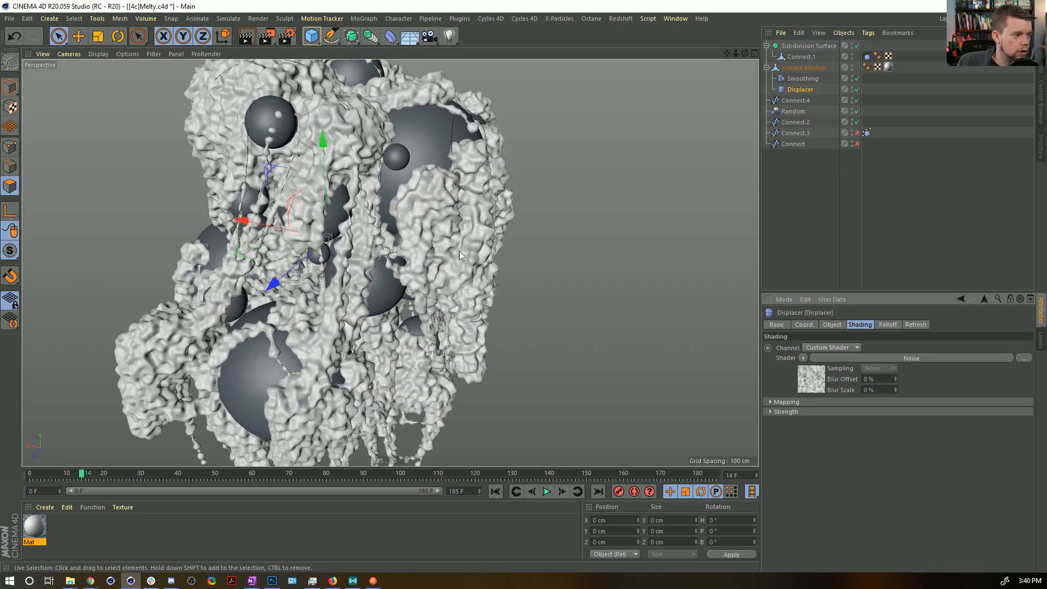
Set the Displacer's noise type to Luka and its global scale to 300 %.
click(808, 376)
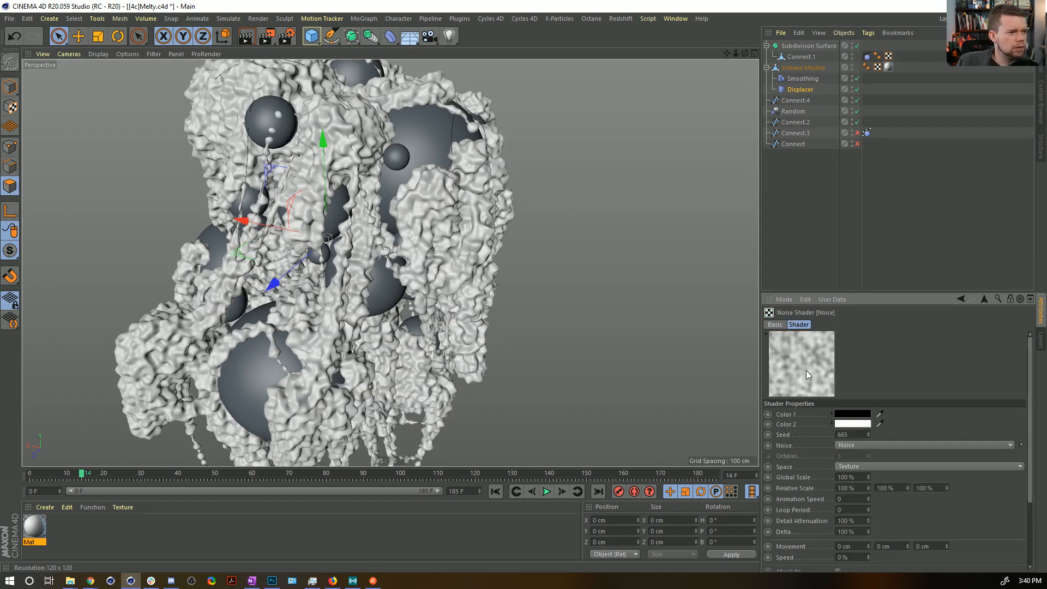
click(1021, 446)
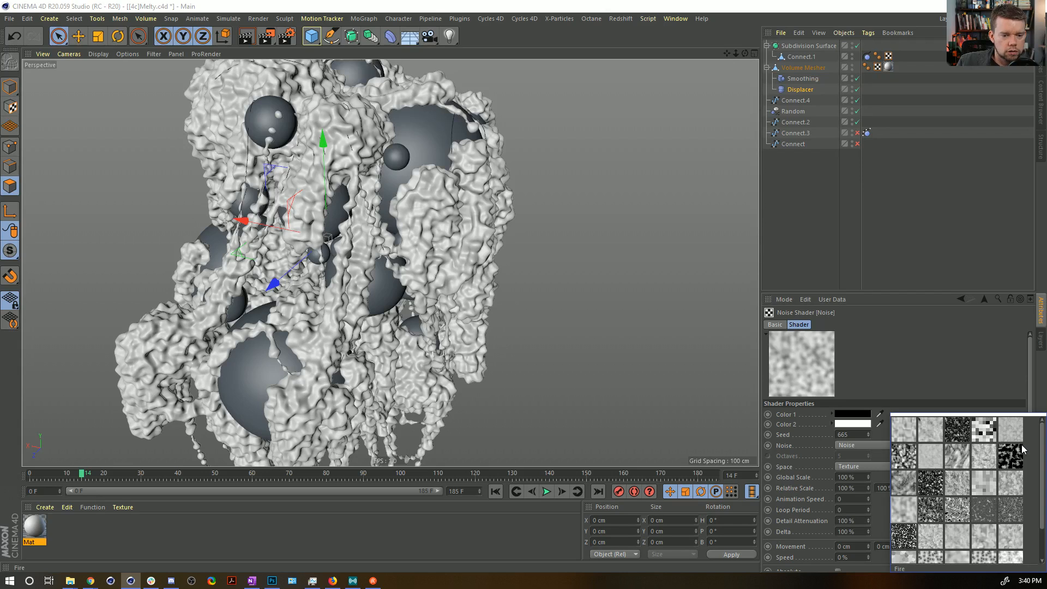
click(956, 489)
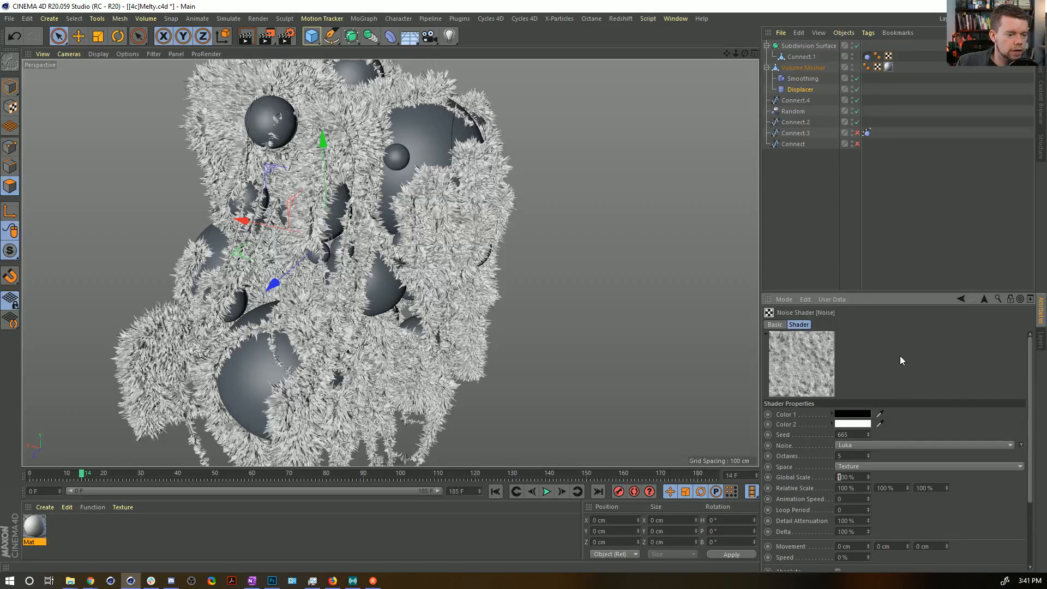
text(2)
key(Return)
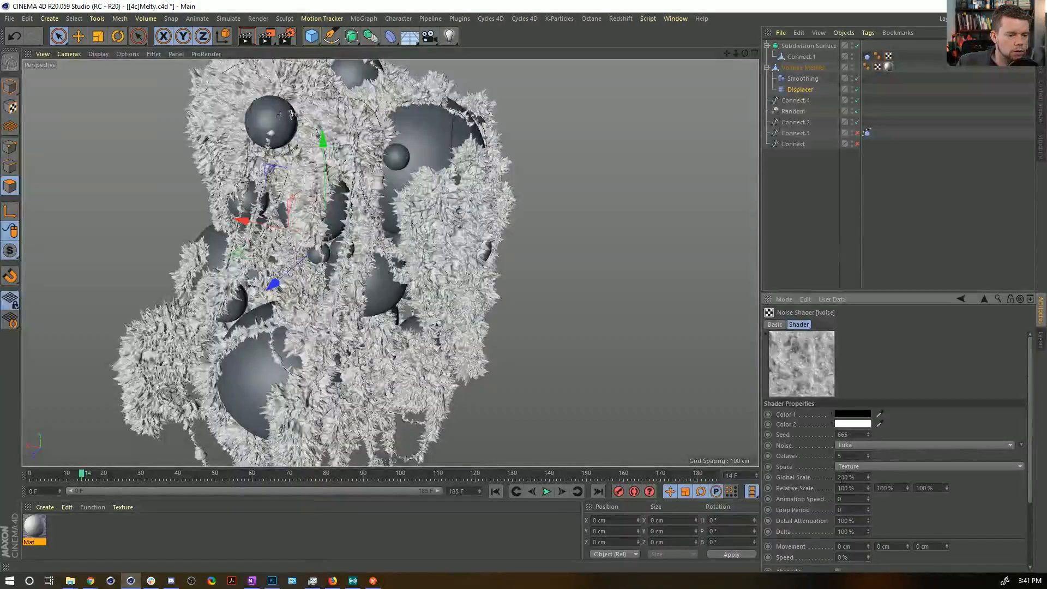
key(Return)
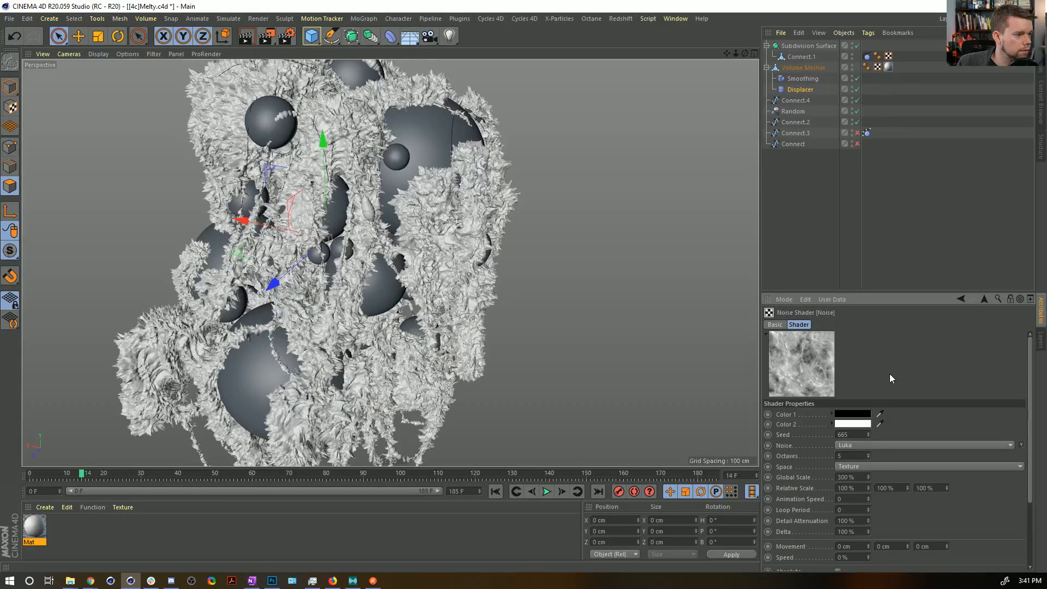
Set the Displacer's height to 5 cm.
click(798, 93)
click(831, 325)
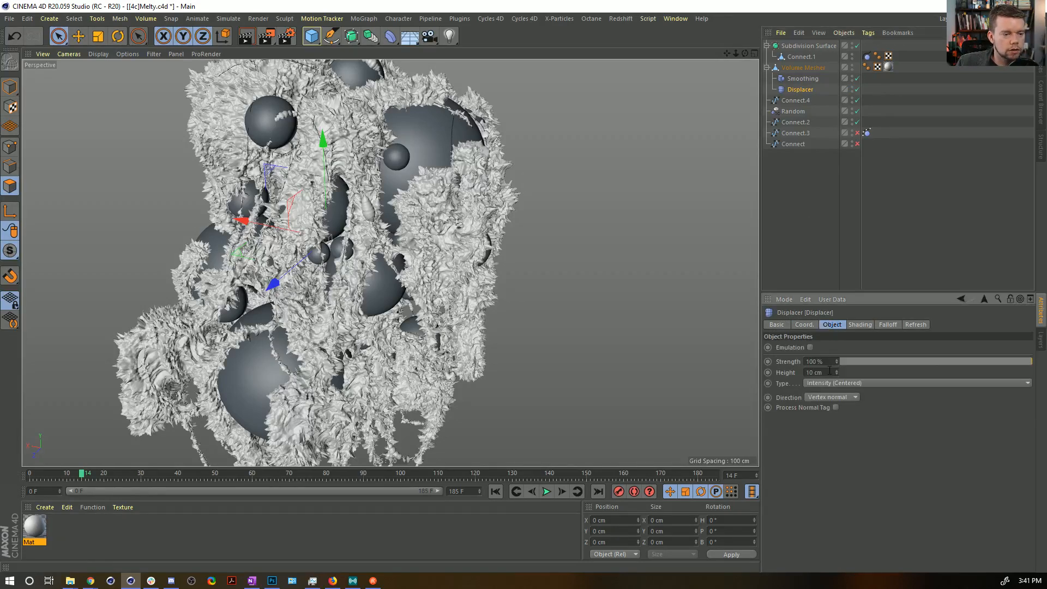
text(5)
key(Return)
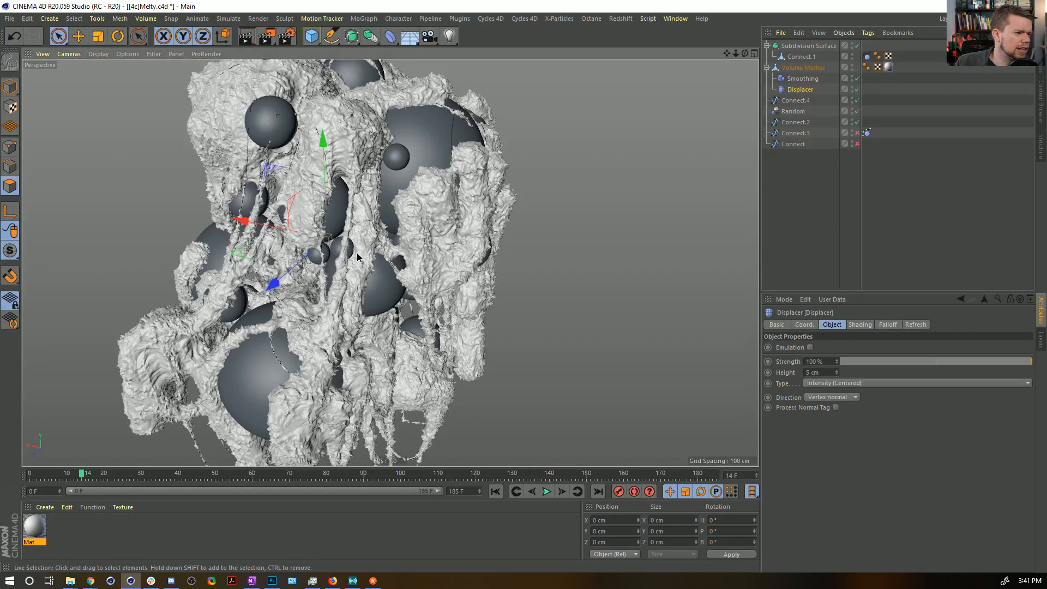
Deselect all objects, review the displaced melty mesh around the spheres, and save the scene.
alt+drag(366, 265, 352, 242)
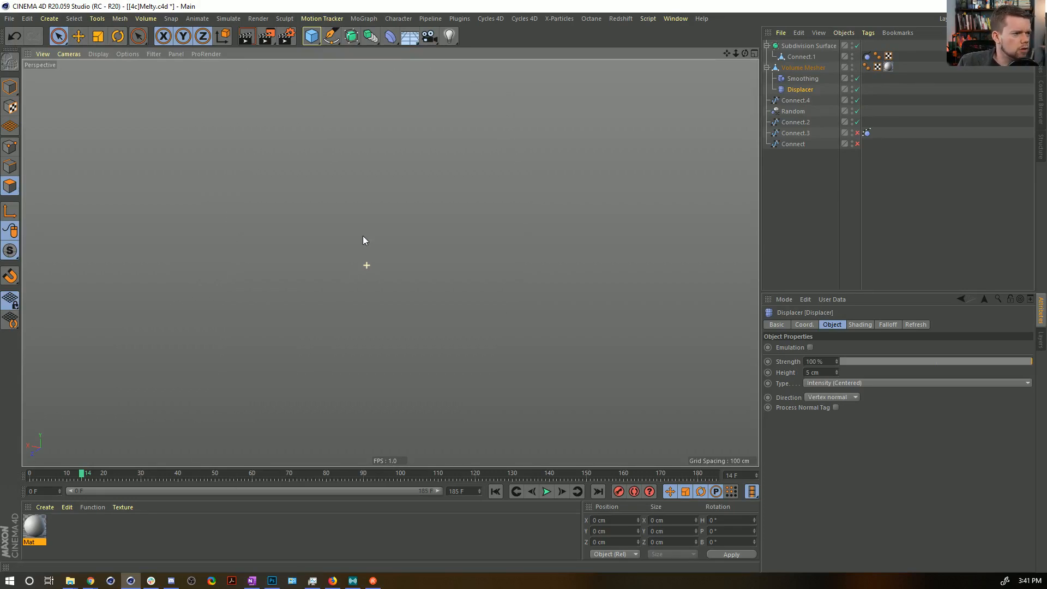
click(867, 204)
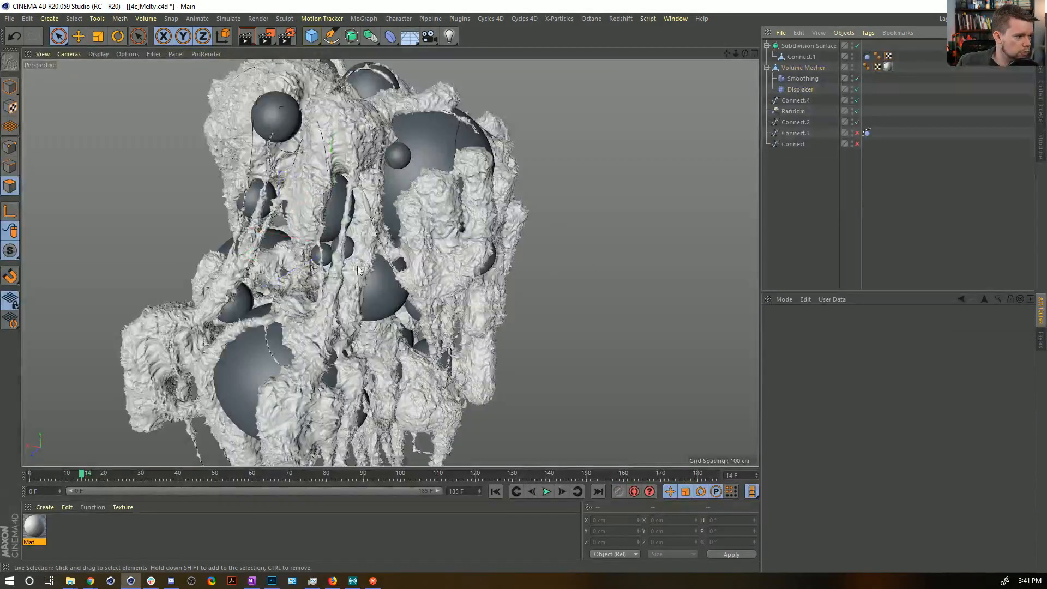
scroll(393, 281, down, 5)
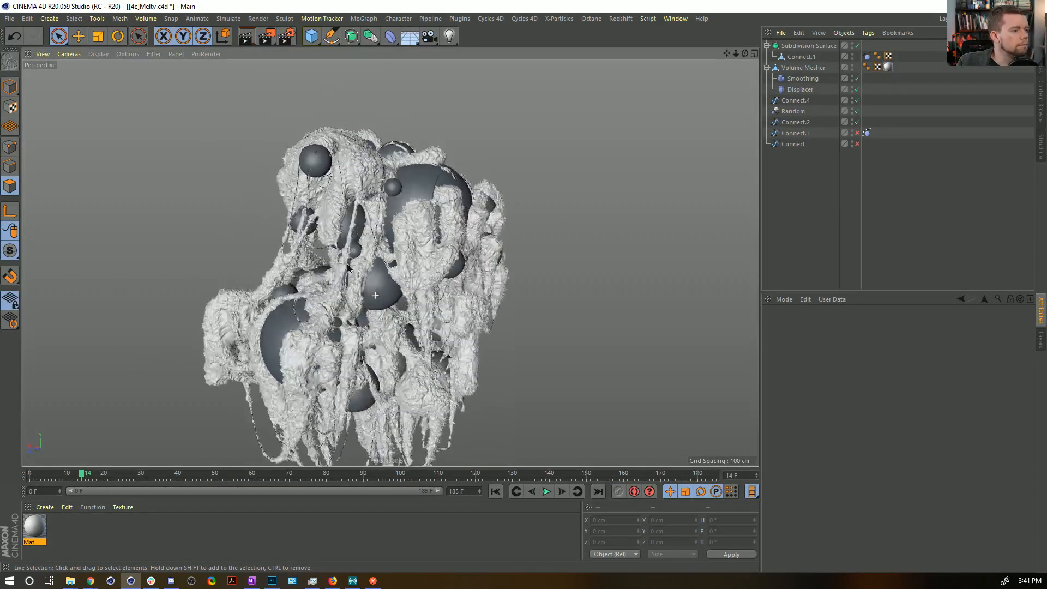
alt+drag(348, 267, 405, 221)
alt+right_drag(415, 217, 457, 230)
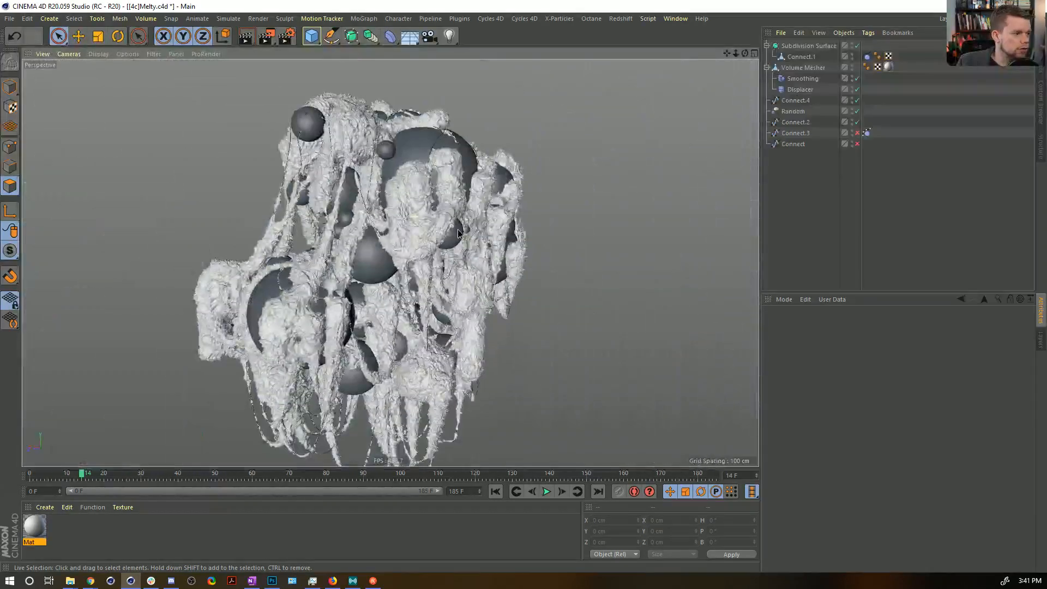
alt+drag(356, 161, 371, 234)
key(ctrl+s)
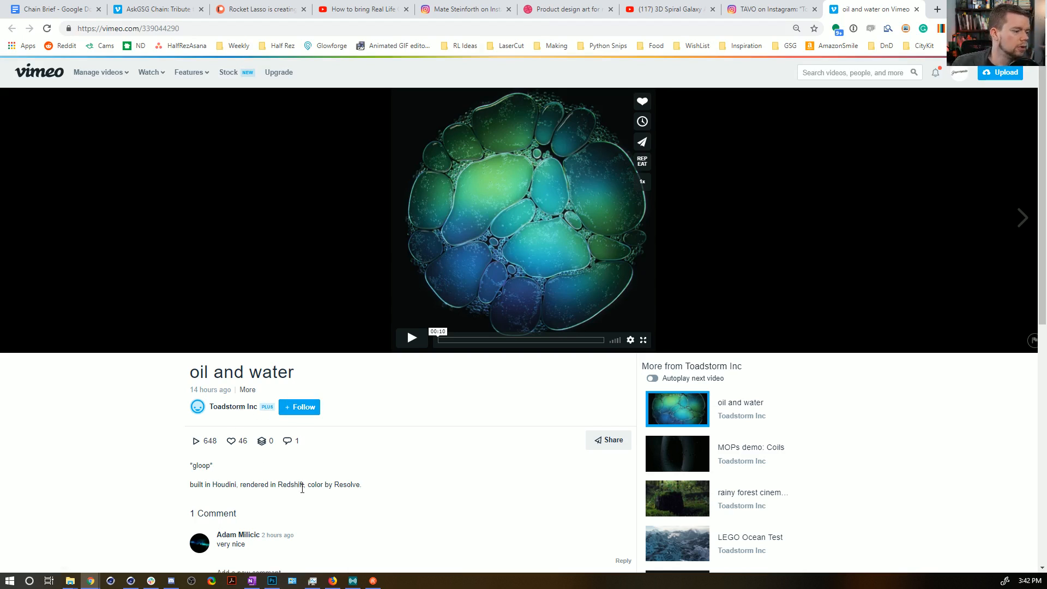
Play the "oil and water" reference video on Vimeo, replay it from near its start, and pause it.
click(419, 342)
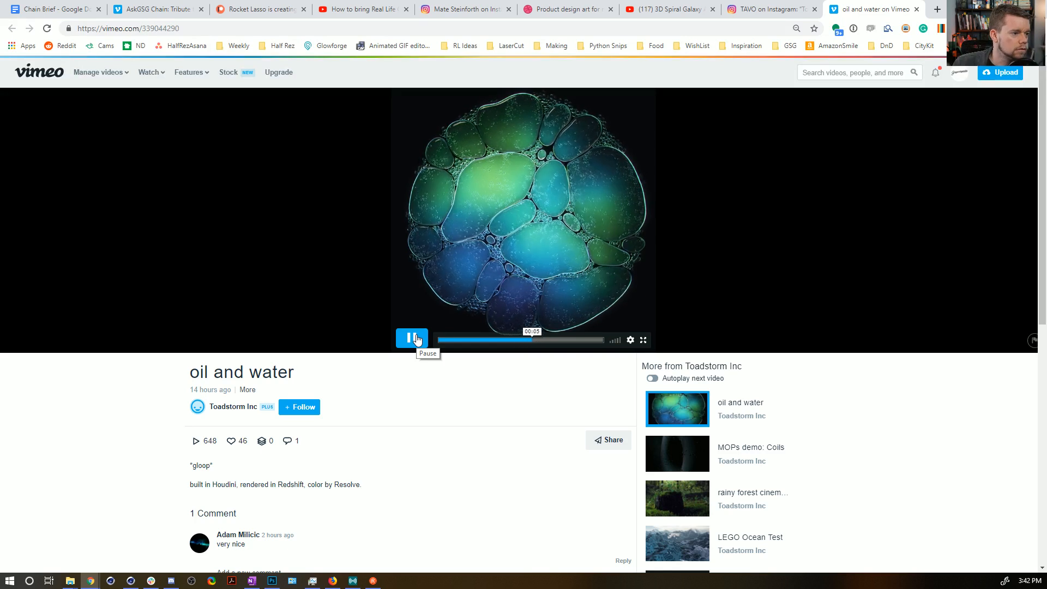
click(416, 339)
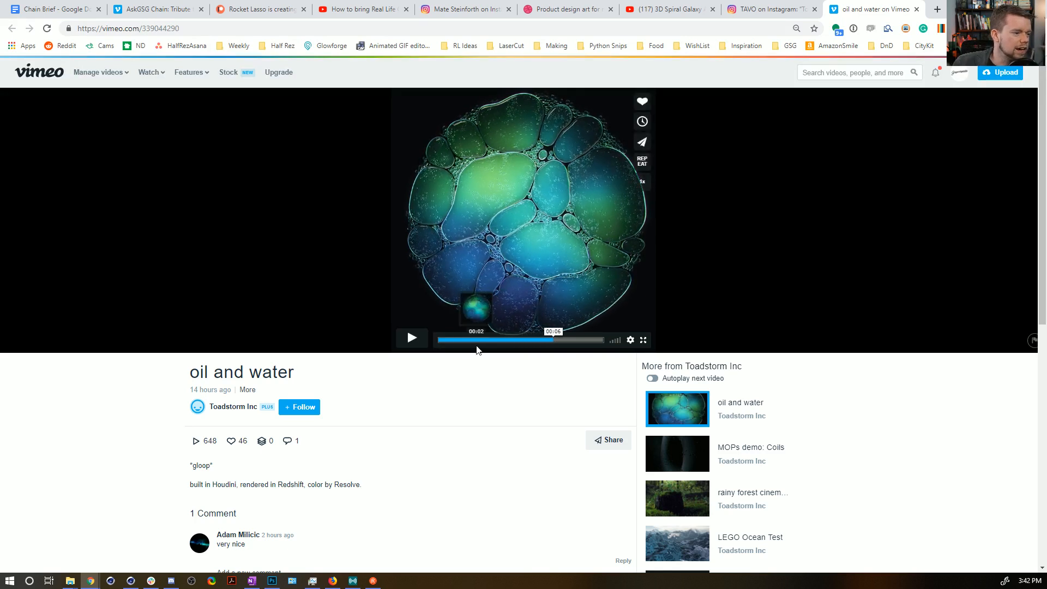
click(452, 340)
click(411, 339)
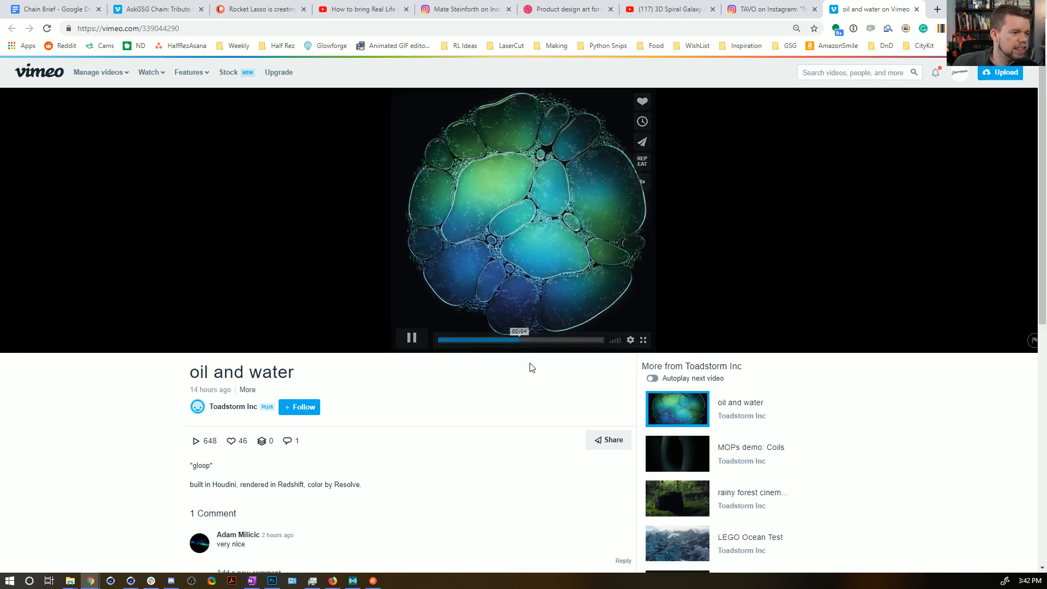
mouse_move(525, 303)
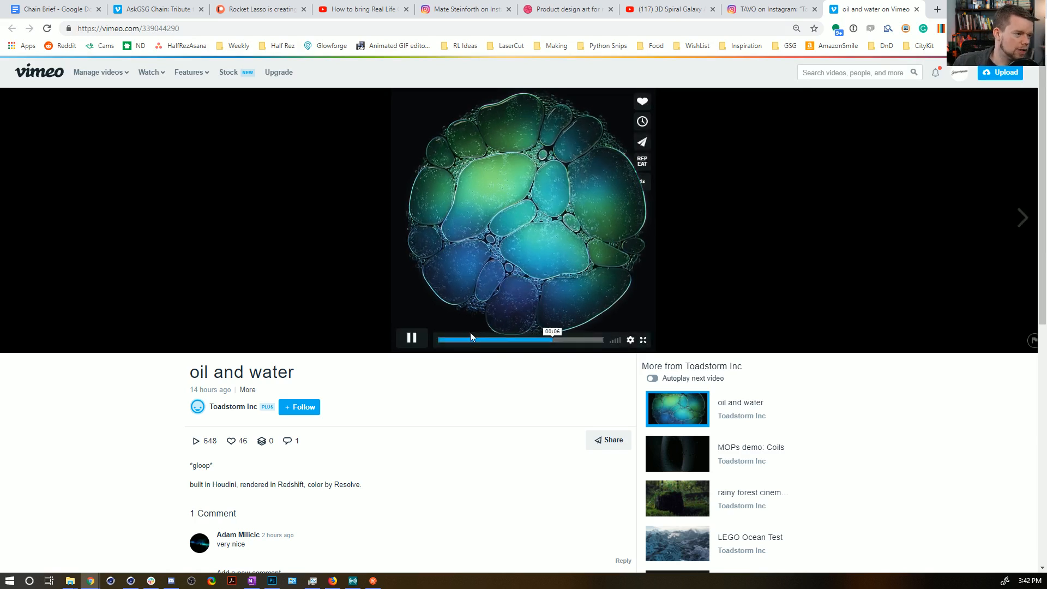
click(414, 338)
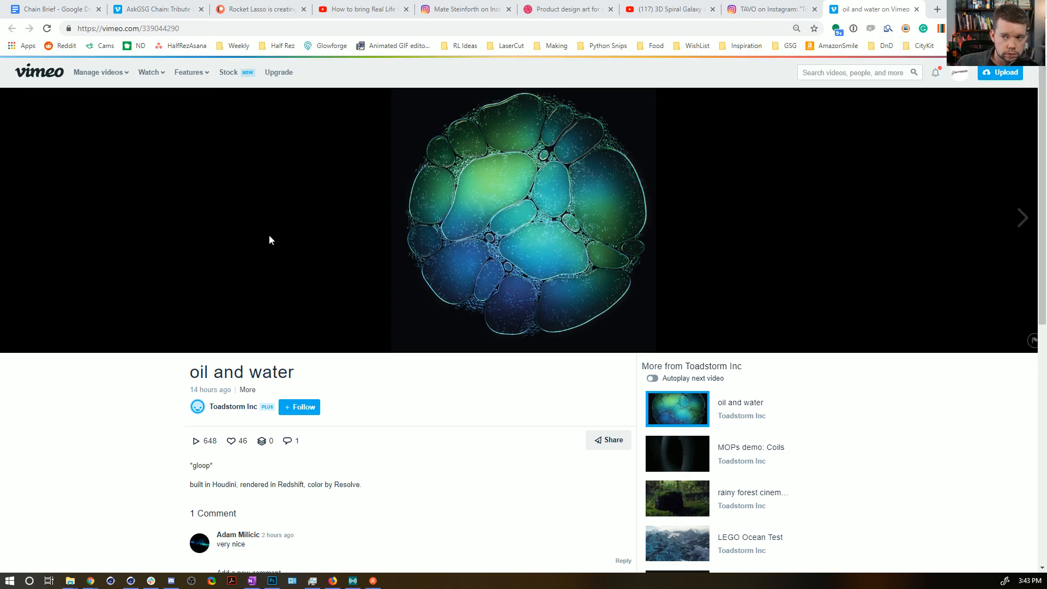
Switch back to Cinema 4D and create a new empty project.
key(alt+Tab)
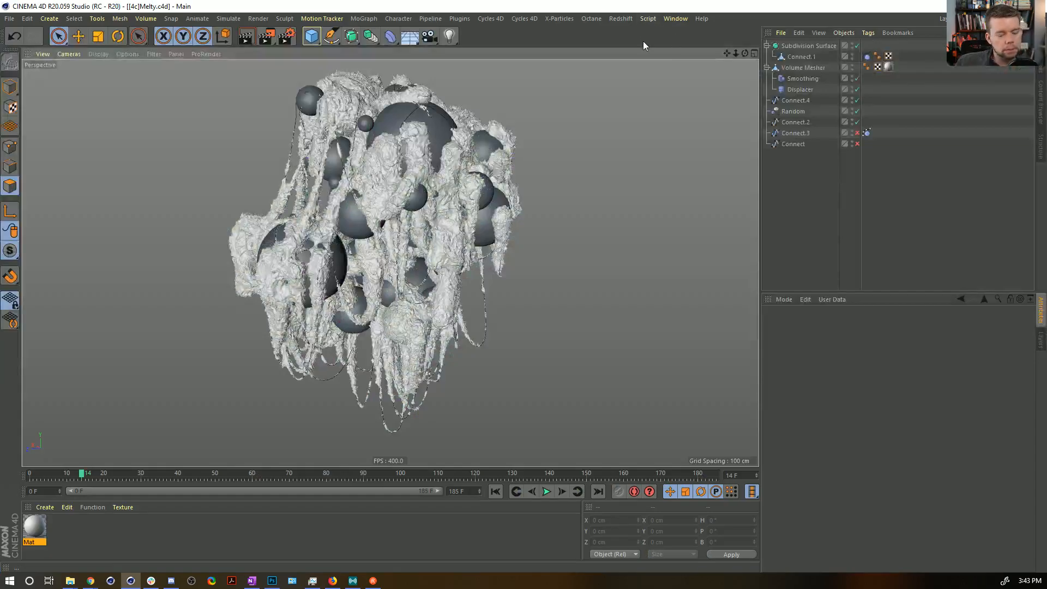
key(ctrl+n)
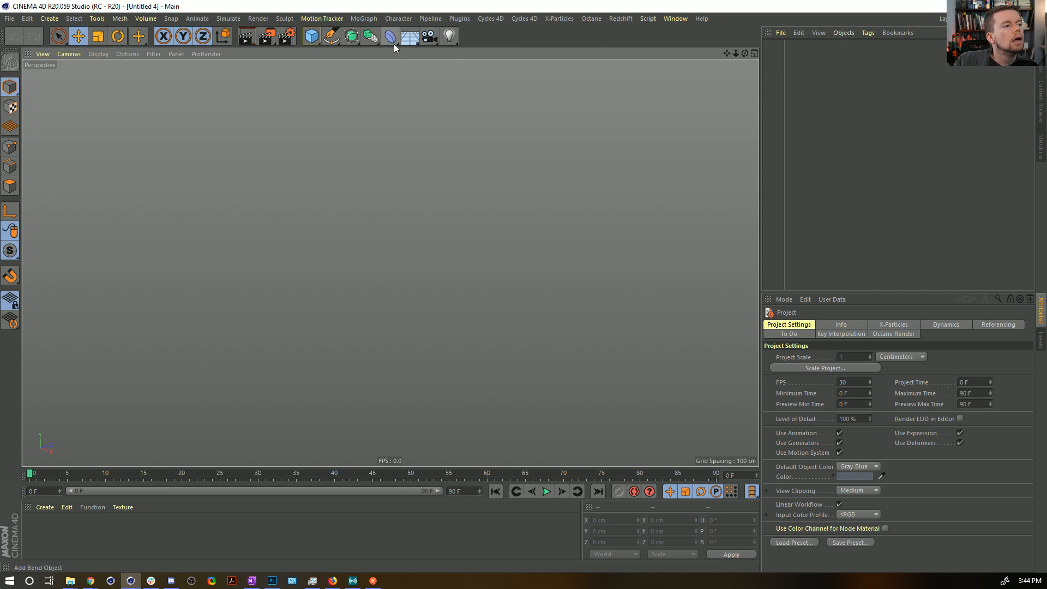
click(313, 41)
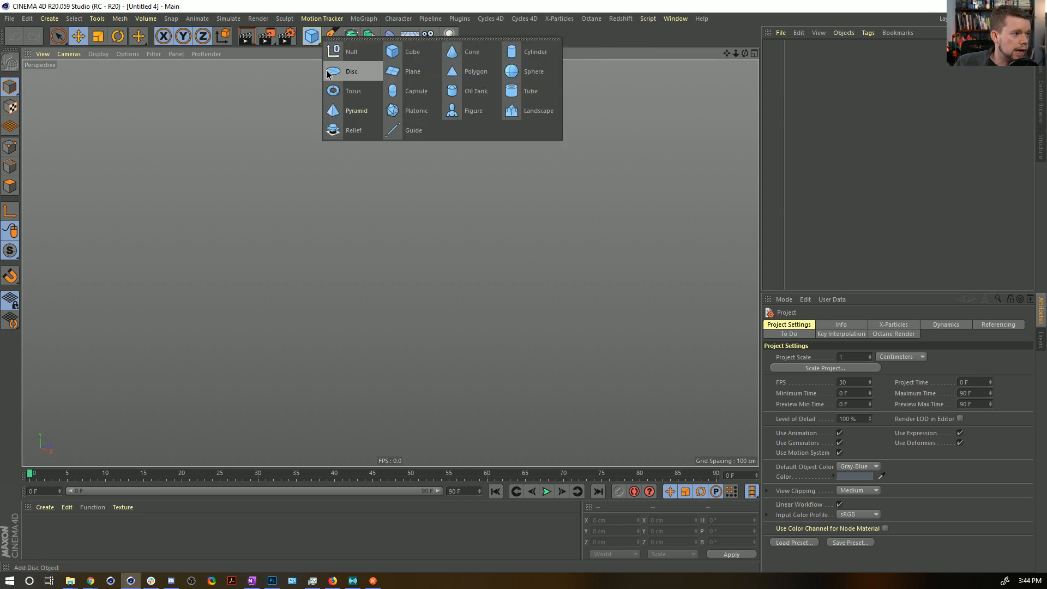
click(424, 53)
alt+drag(453, 194, 433, 258)
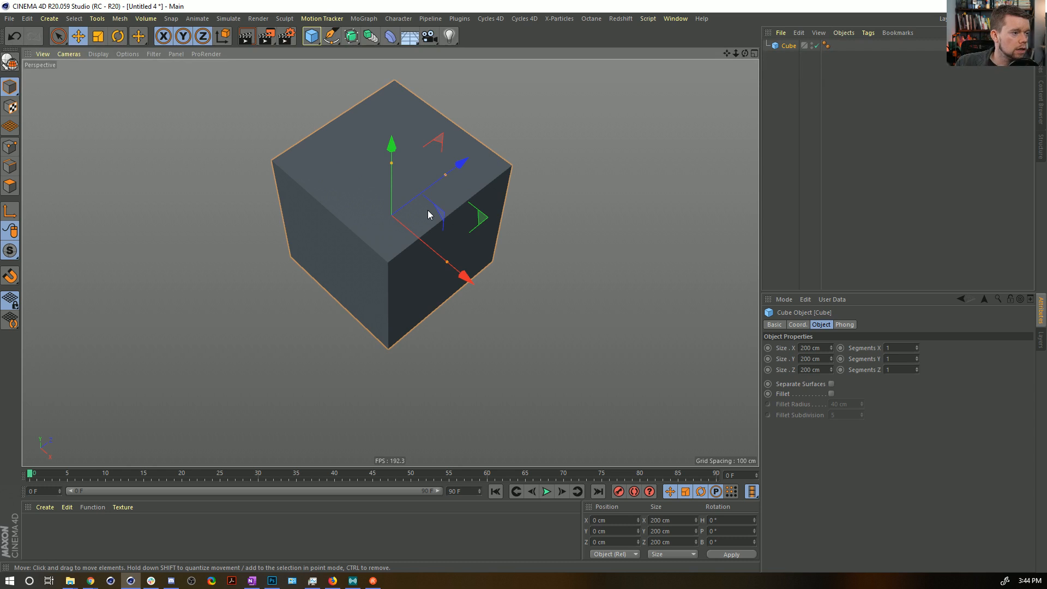
click(789, 45)
key(Delete)
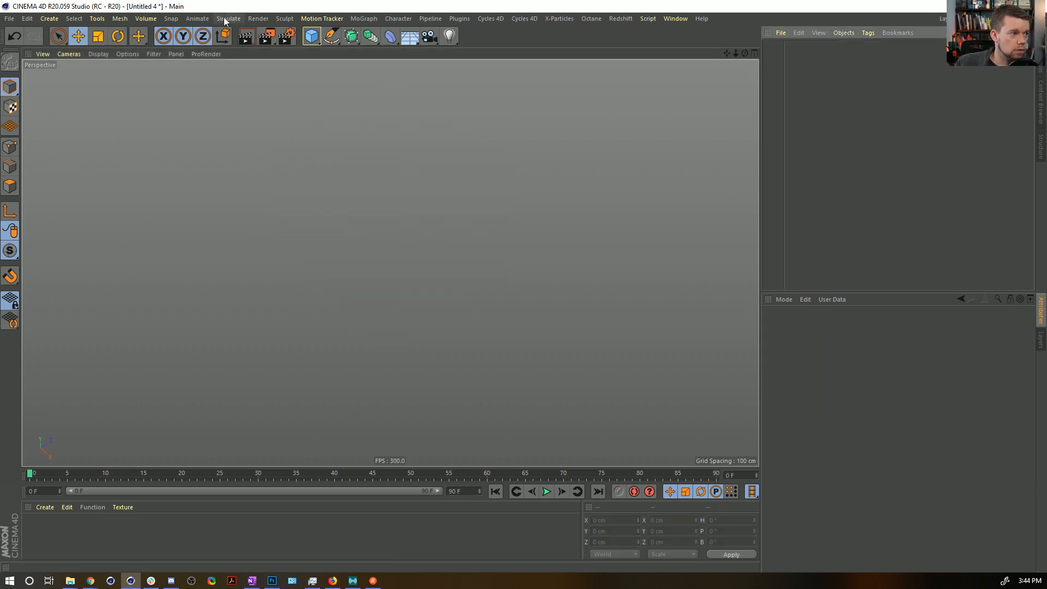
Add a default cube and a Floor object to the scene.
click(311, 36)
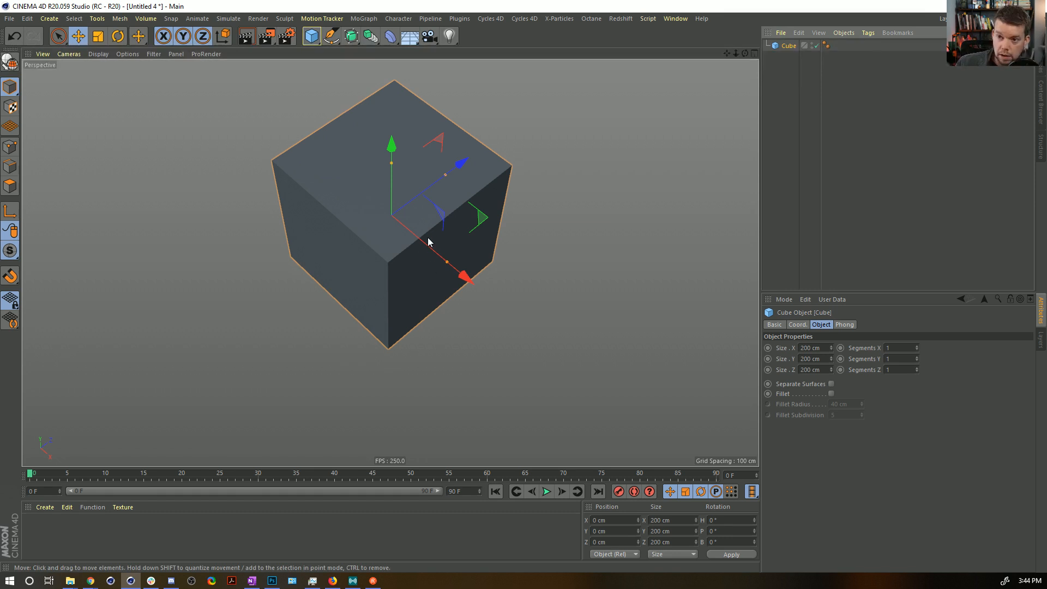
alt+drag(428, 238, 419, 228)
click(401, 20)
click(420, 2)
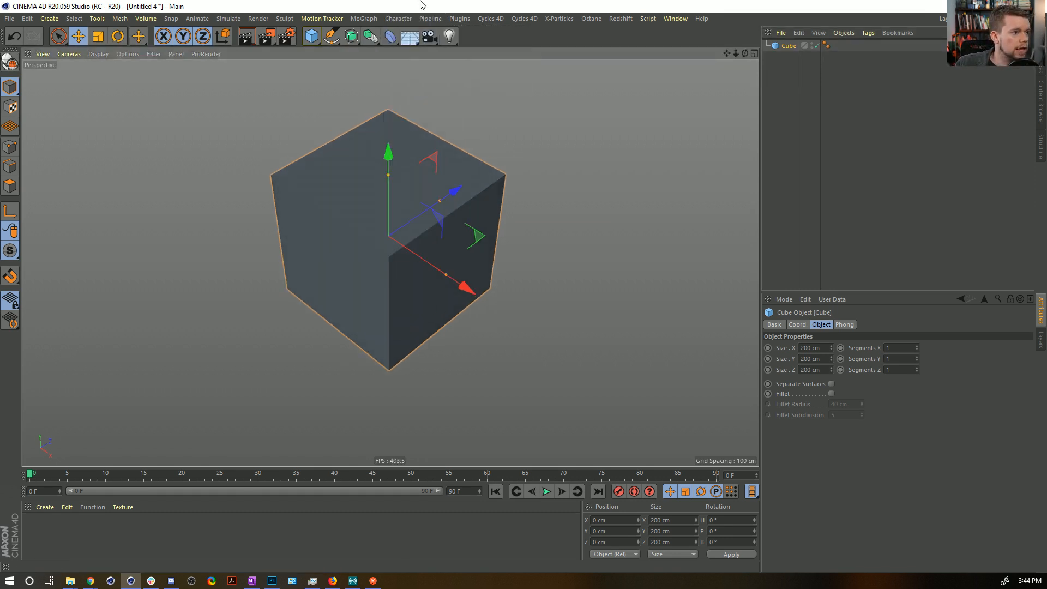
click(412, 37)
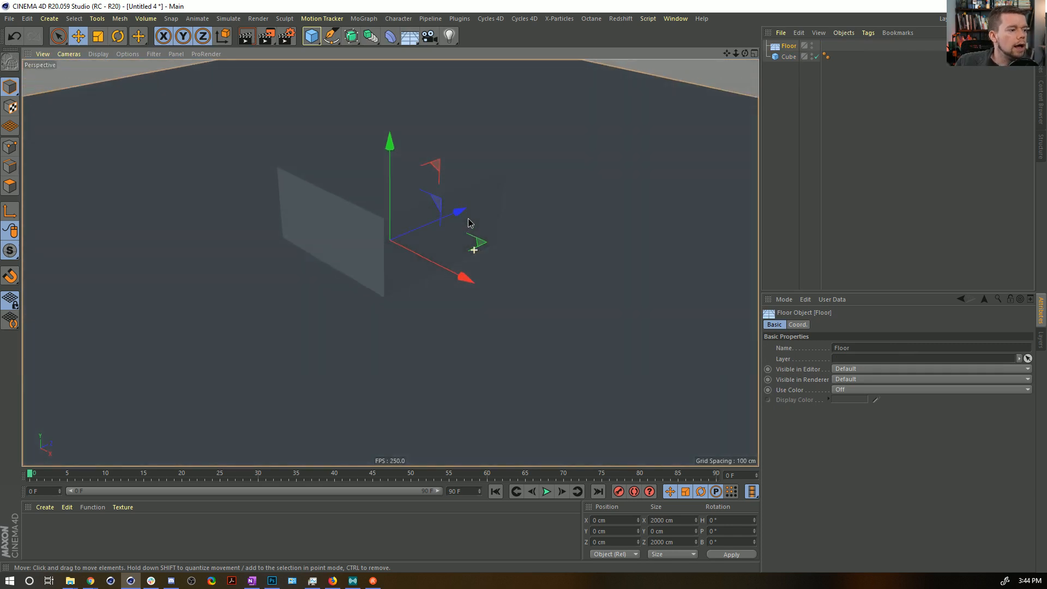
alt+drag(444, 209, 427, 255)
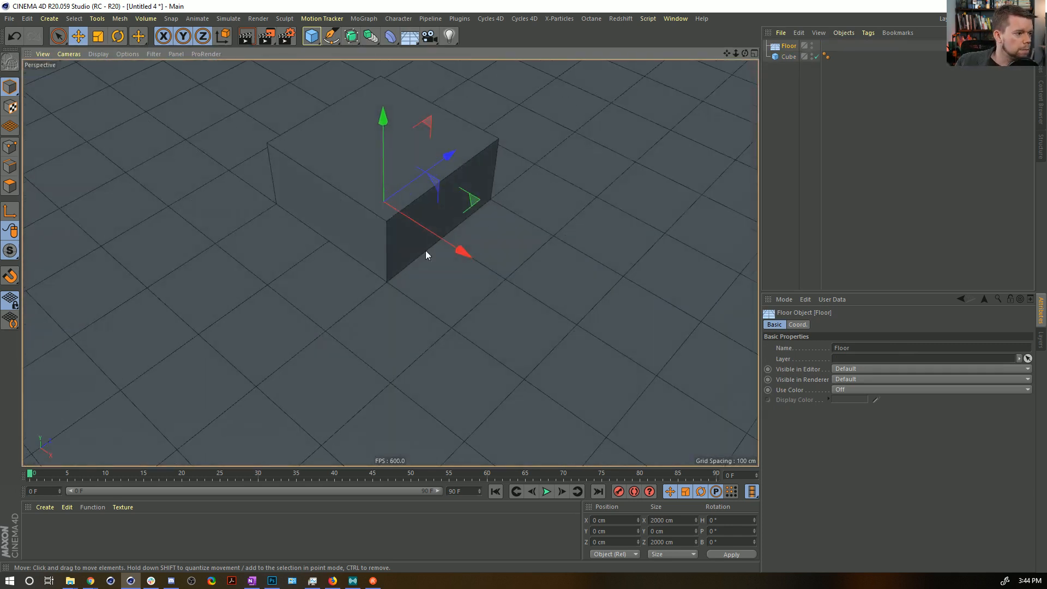
Create a new default material and apply it to the cube.
double_click(44, 519)
drag(35, 526, 371, 150)
alt+middle_drag(370, 156, 396, 239)
alt+right_drag(396, 239, 430, 230)
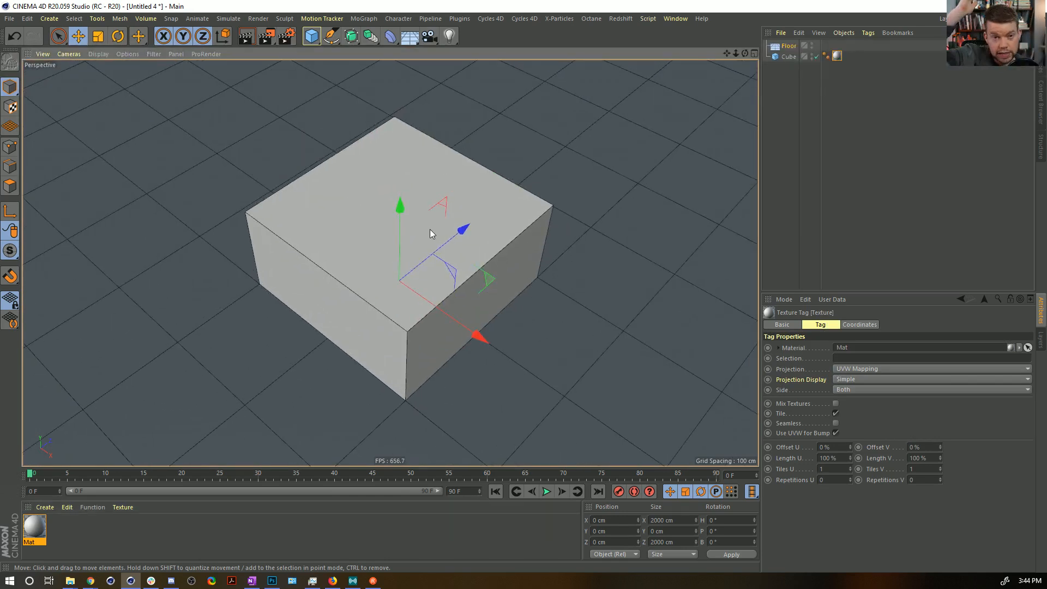
Add a Collider Body simulation tag to the floor.
right_click(793, 46)
mouse_move(825, 175)
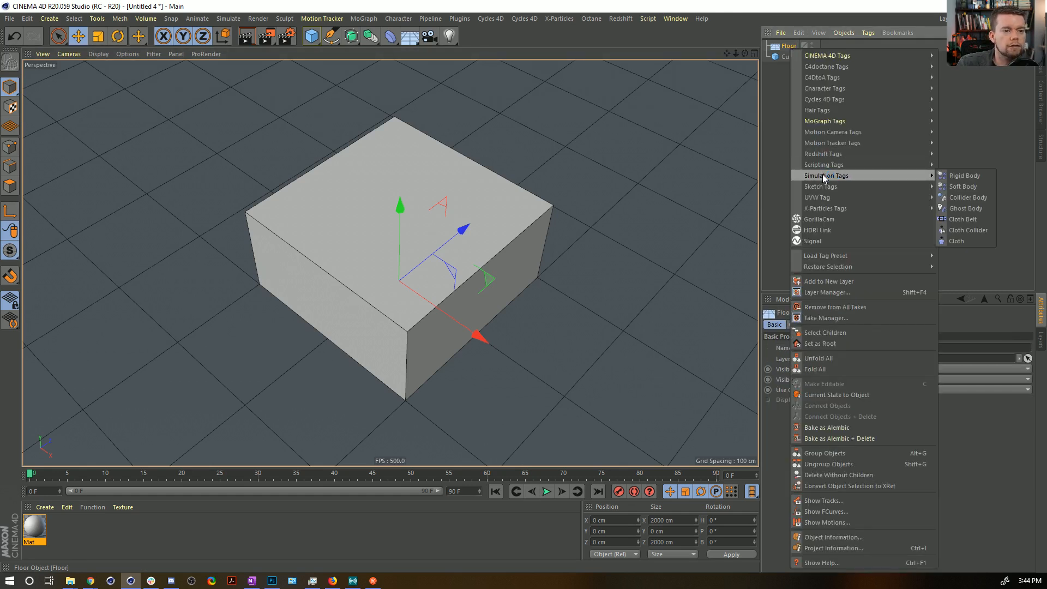
click(969, 175)
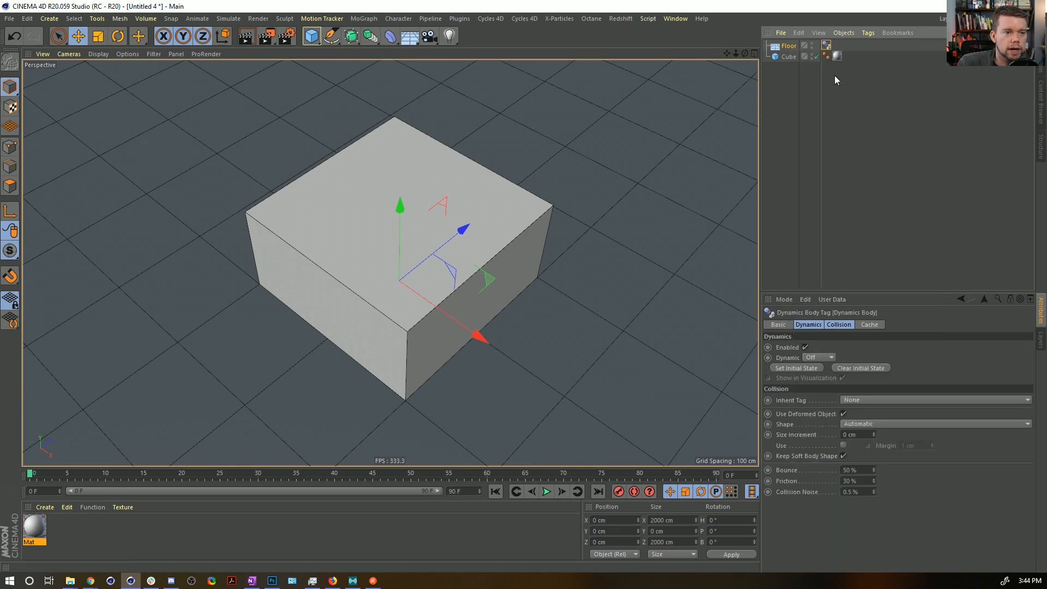
Create a MoGraph Cloner and make the floor its child.
click(785, 48)
click(364, 18)
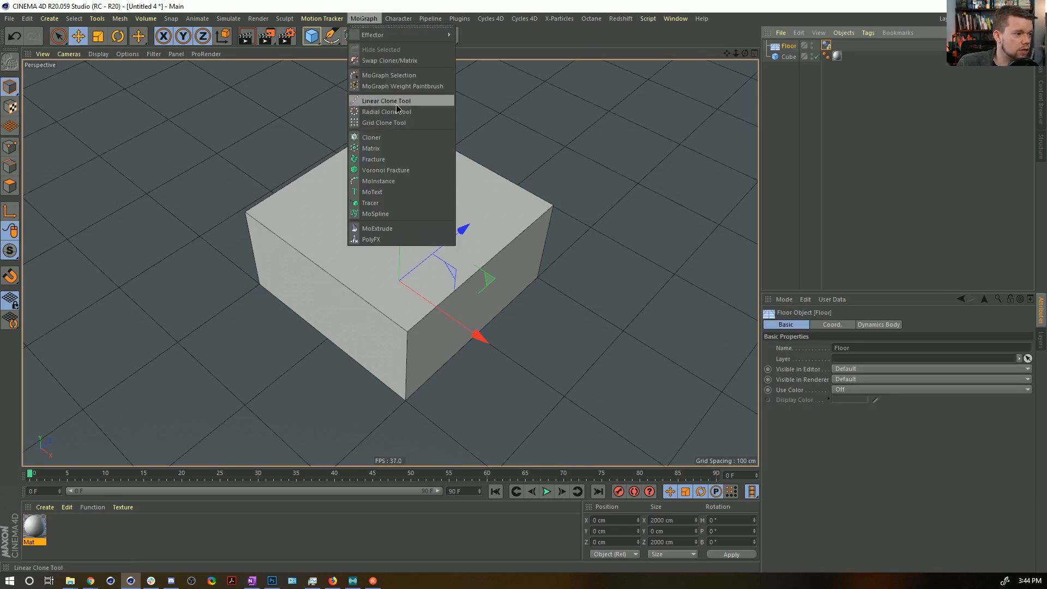
click(377, 136)
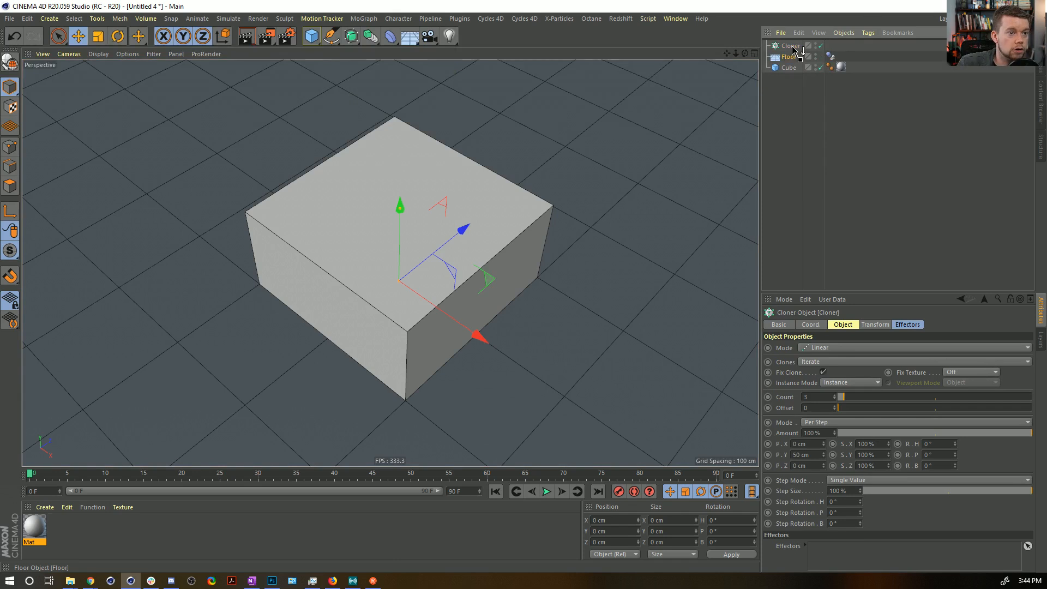
drag(795, 48, 792, 47)
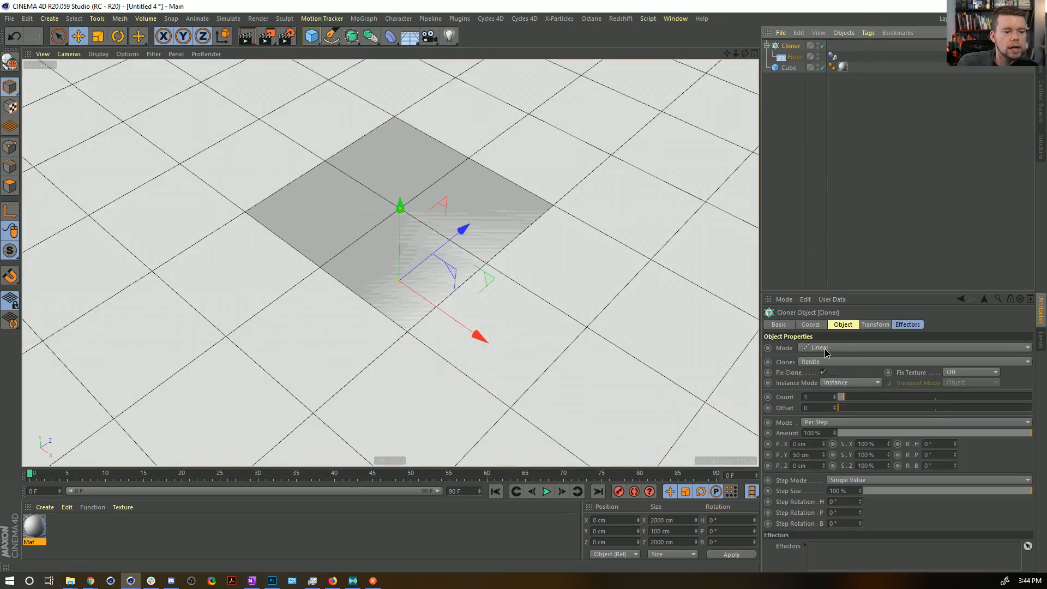
Set the Cloner to Object mode with the cube as its target object and Polygon Center distribution.
click(824, 349)
click(829, 374)
mouse_move(785, 67)
mouse_down()
mouse_move(844, 399)
mouse_move(829, 398)
mouse_up()
click(834, 431)
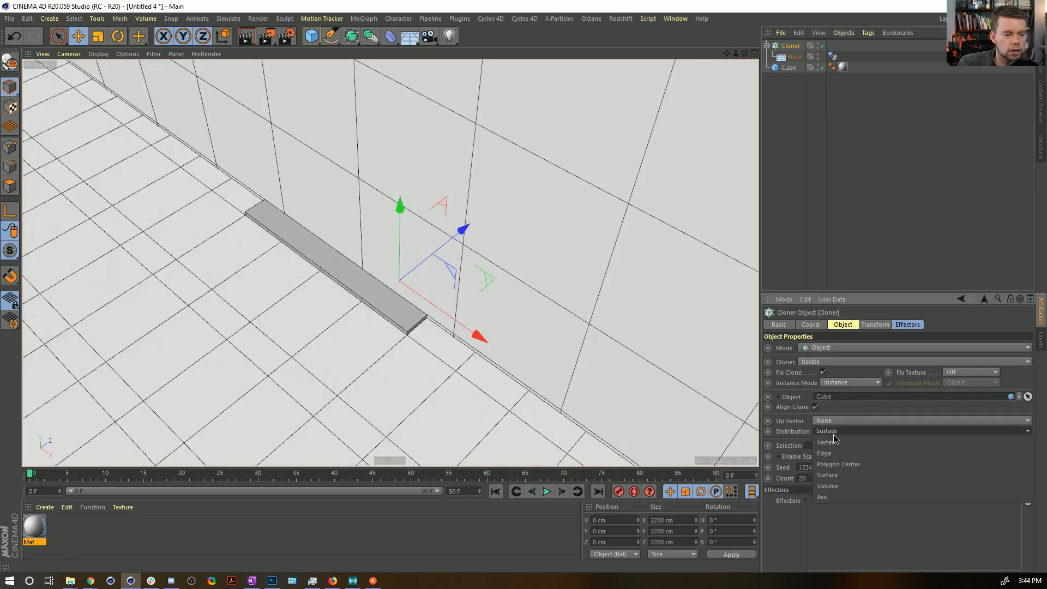
click(836, 467)
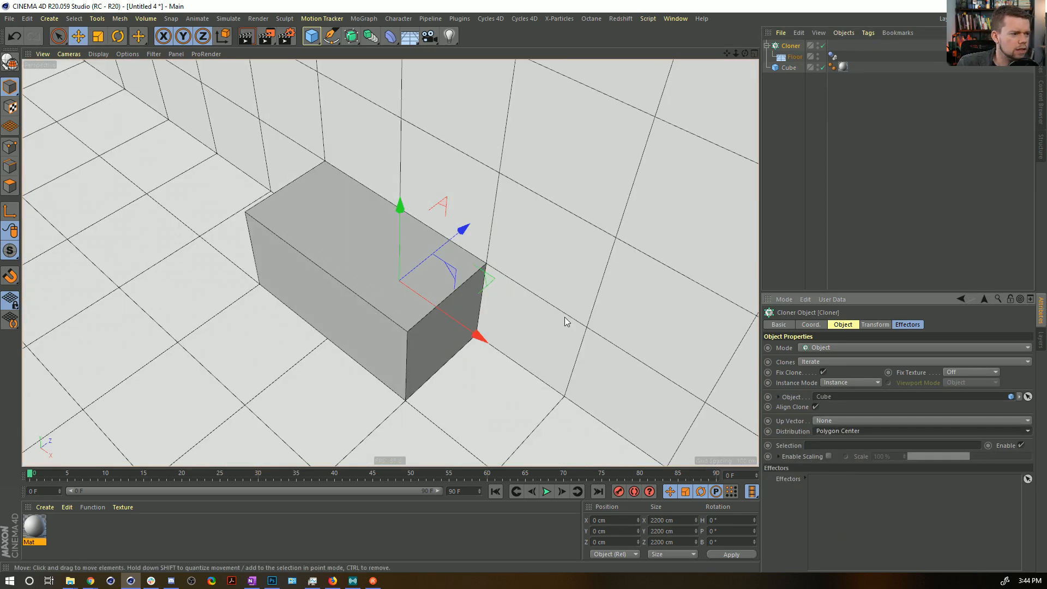
alt+drag(428, 252, 393, 243)
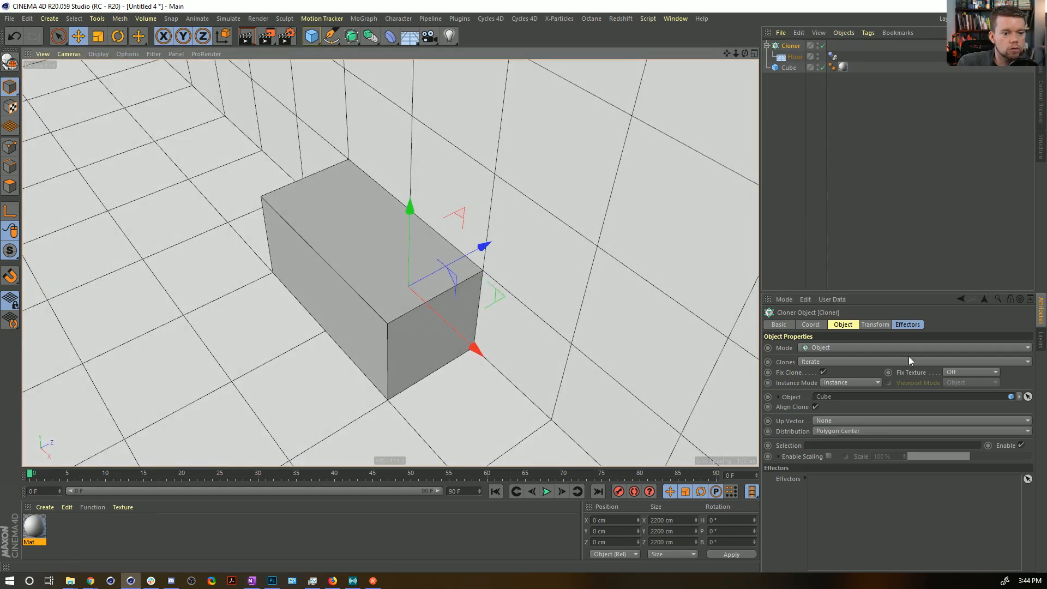
Set the Cloner's transform pitch rotation (R.P) to 90° so the cloned floors lie along the cube's faces.
click(878, 325)
click(911, 324)
click(879, 325)
drag(953, 371, 953, 371)
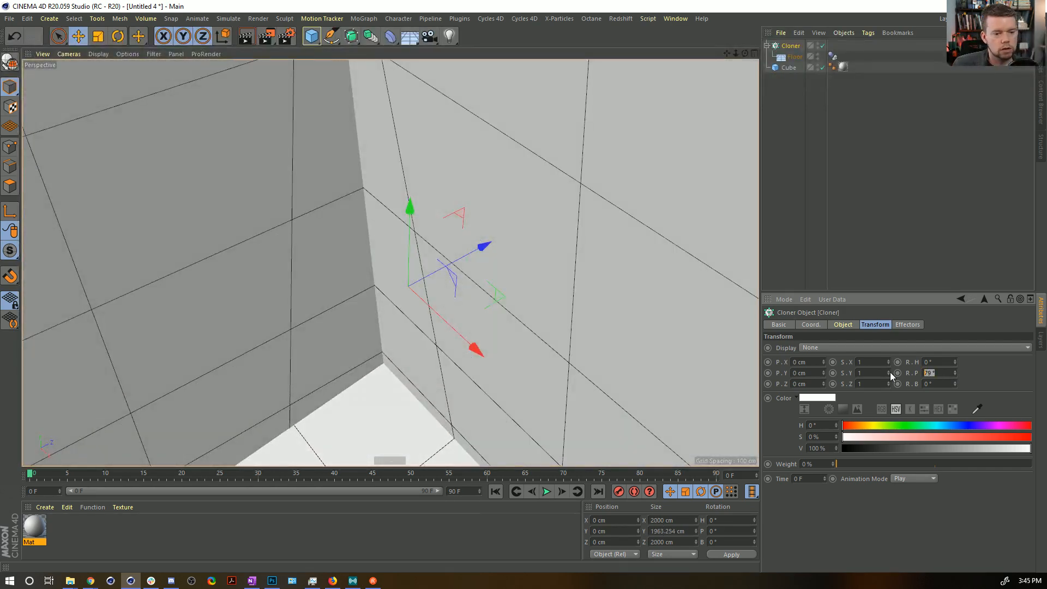
text(90)
key(Return)
alt+drag(470, 258, 493, 227)
alt+right_drag(493, 227, 217, 247)
mouse_move(465, 262)
alt+mouse_down()
mouse_move(411, 257)
mouse_move(519, 278)
alt+mouse_up()
alt+middle_drag(519, 278, 381, 286)
mouse_move(380, 287)
alt+right_down()
mouse_move(505, 264)
mouse_move(513, 279)
alt+right_up()
mouse_move(512, 279)
alt+middle_down()
mouse_move(406, 167)
mouse_move(418, 196)
alt+middle_up()
Scale the cube up uniformly to about 436 cm, and flatten its height to about 139 cm.
click(792, 69)
mouse_move(300, 287)
alt+mouse_down()
mouse_move(337, 343)
mouse_move(627, 262)
alt+mouse_up()
key(t)
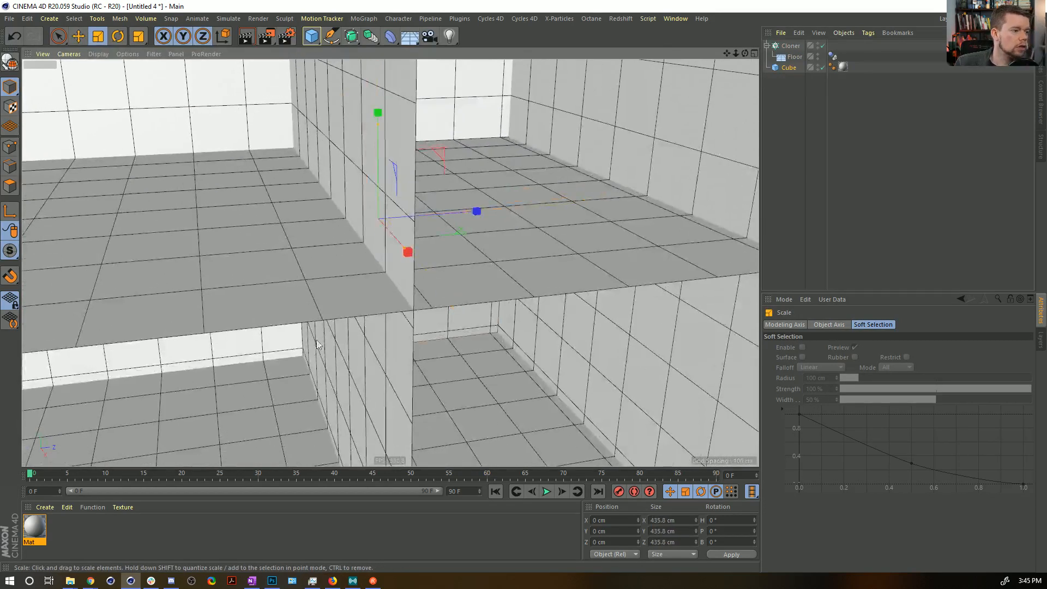
drag(377, 129, 355, 194)
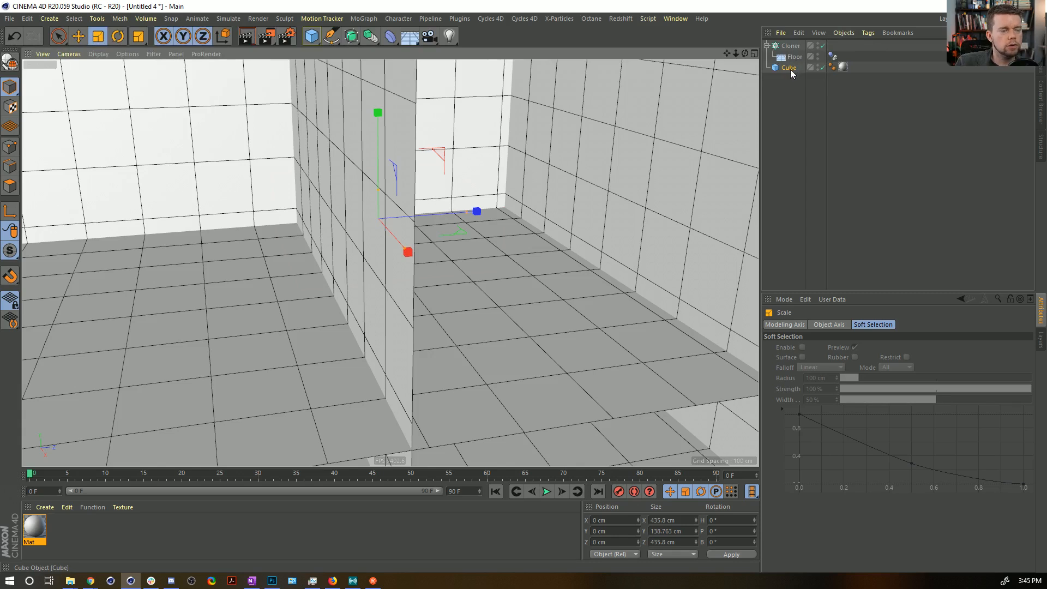
Make the Cloner editable and select one of the vertical floor planes.
click(795, 57)
key(Delete)
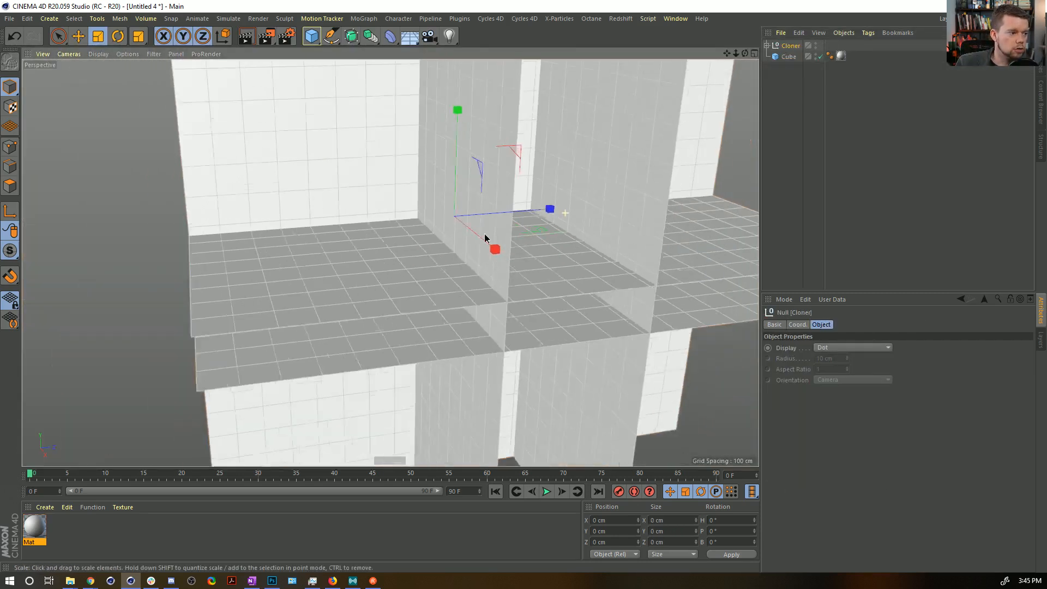
alt+drag(485, 235, 582, 168)
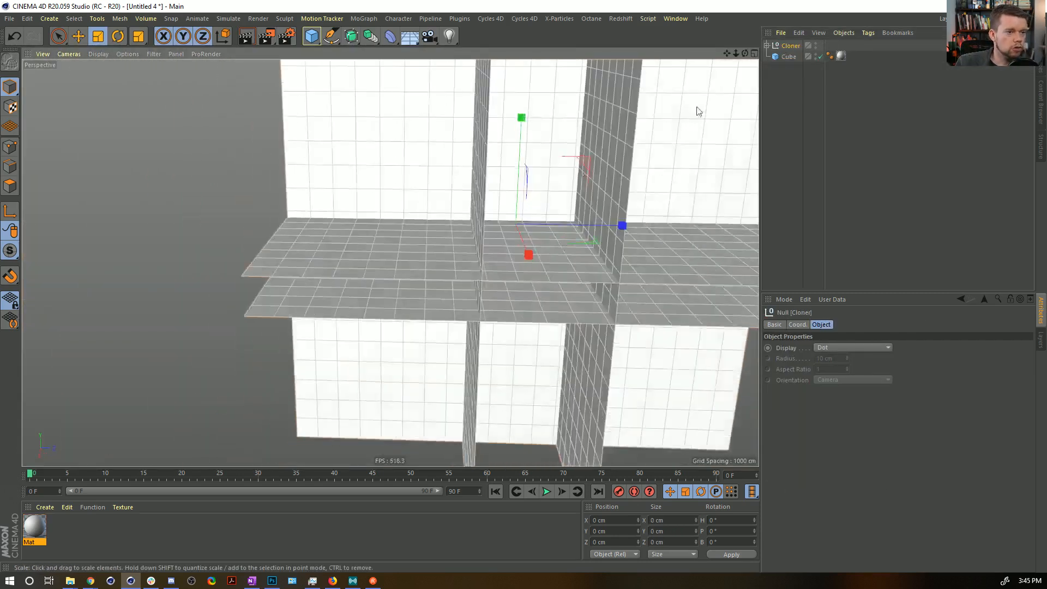
alt+drag(481, 131, 432, 108)
click(388, 105)
alt+drag(396, 143, 465, 164)
Select individual floor planes around the cube and expand the converted Cloner group to check its separate floors.
click(78, 37)
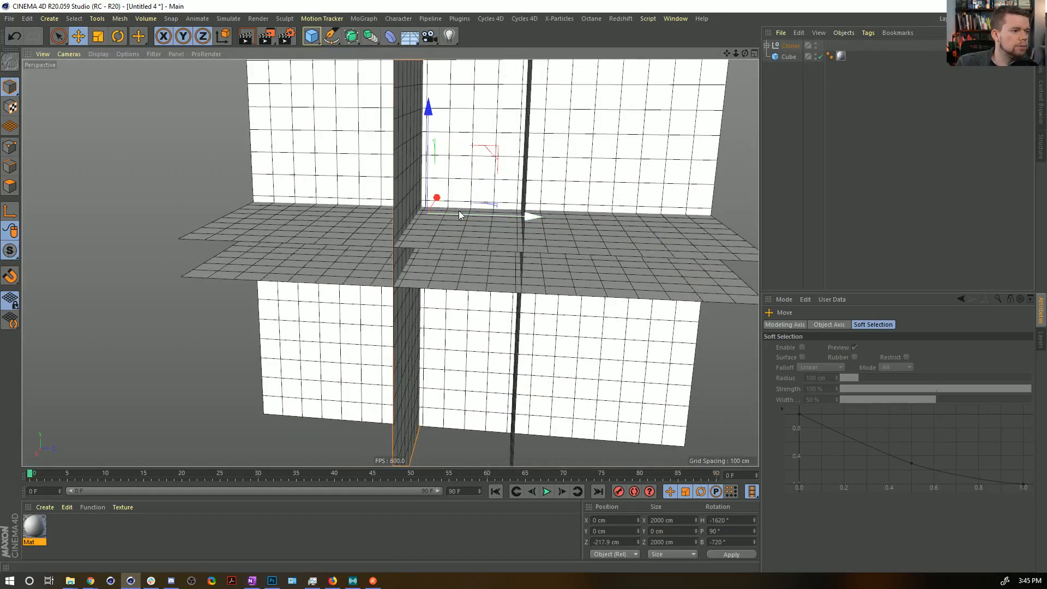
mouse_move(435, 217)
alt+mouse_down()
mouse_move(525, 195)
mouse_move(420, 211)
alt+mouse_up()
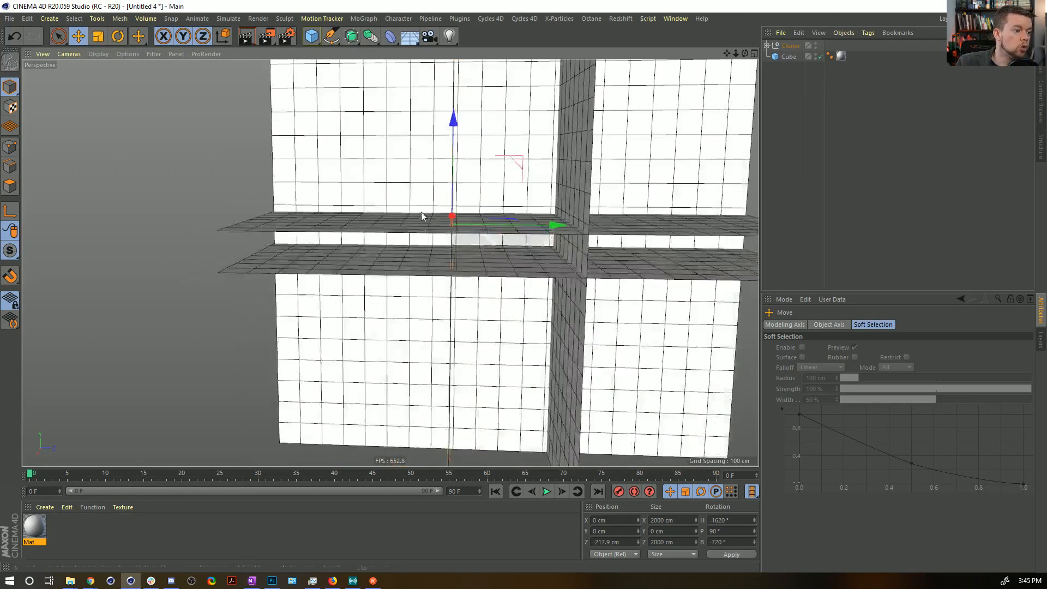
click(571, 183)
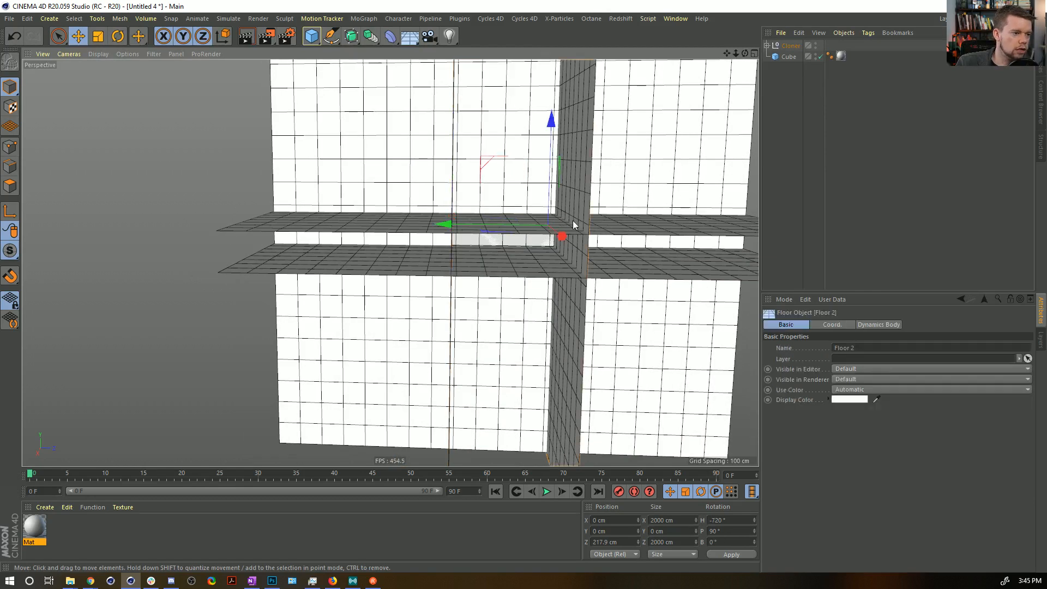
click(384, 218)
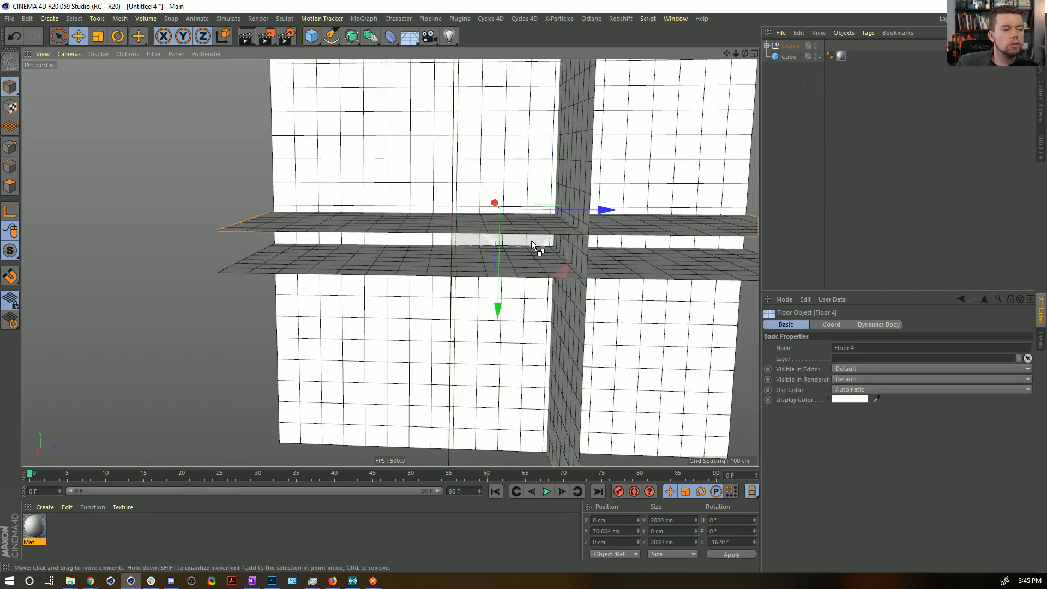
key(ctrl+z)
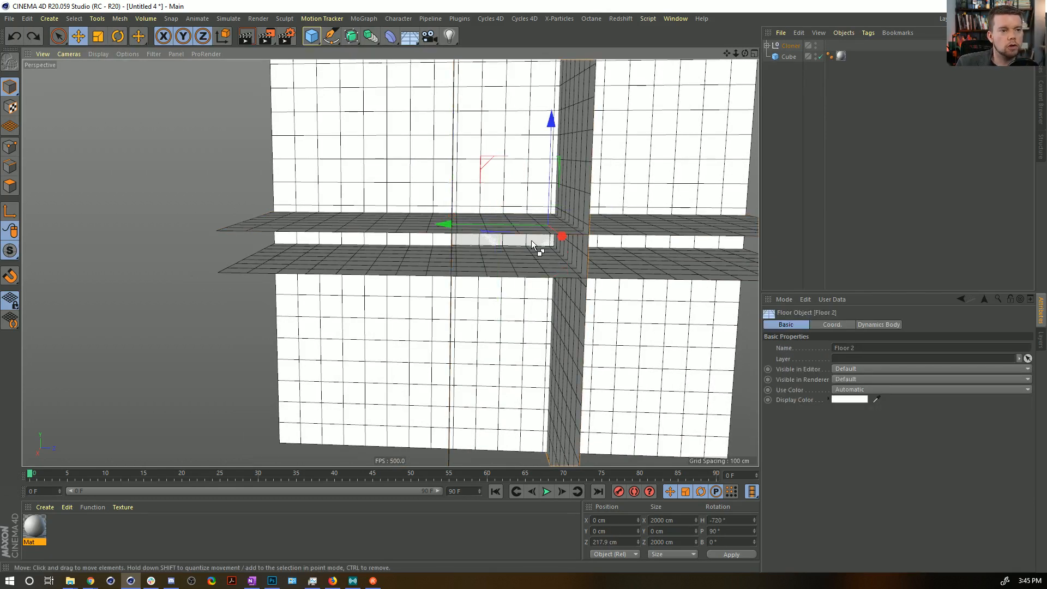
click(767, 45)
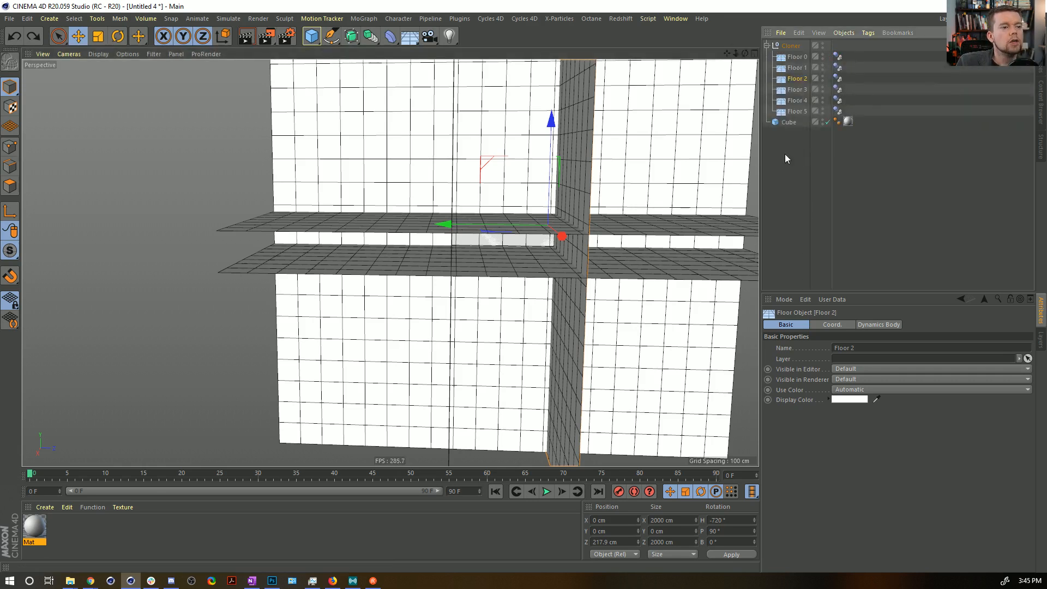
click(823, 44)
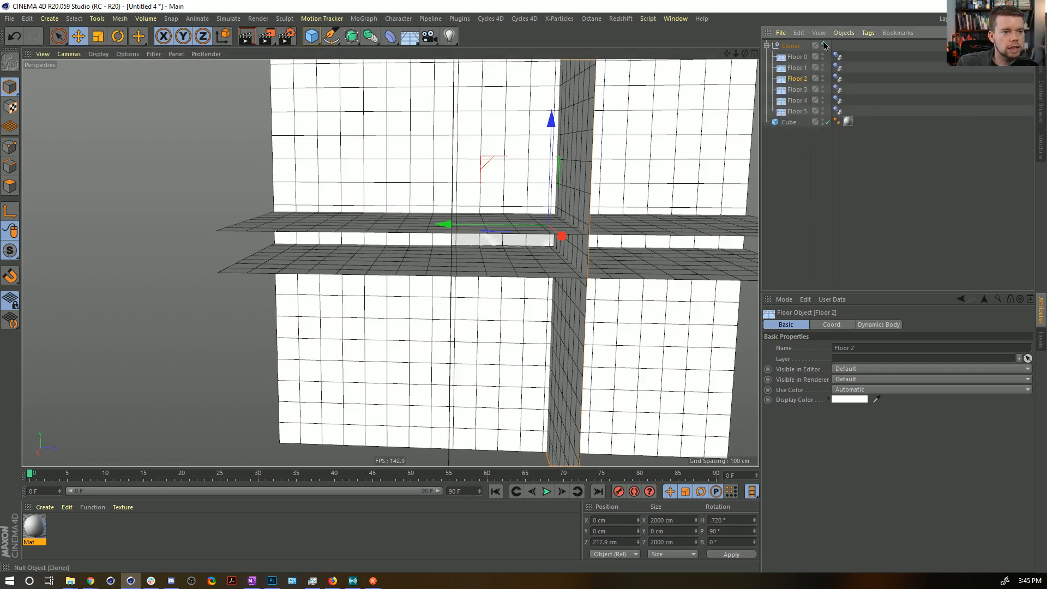
Undo the conversion of the Cloner to editable objects.
key(ctrl+z)
key(ctrl+z)
key(ctrl+z)
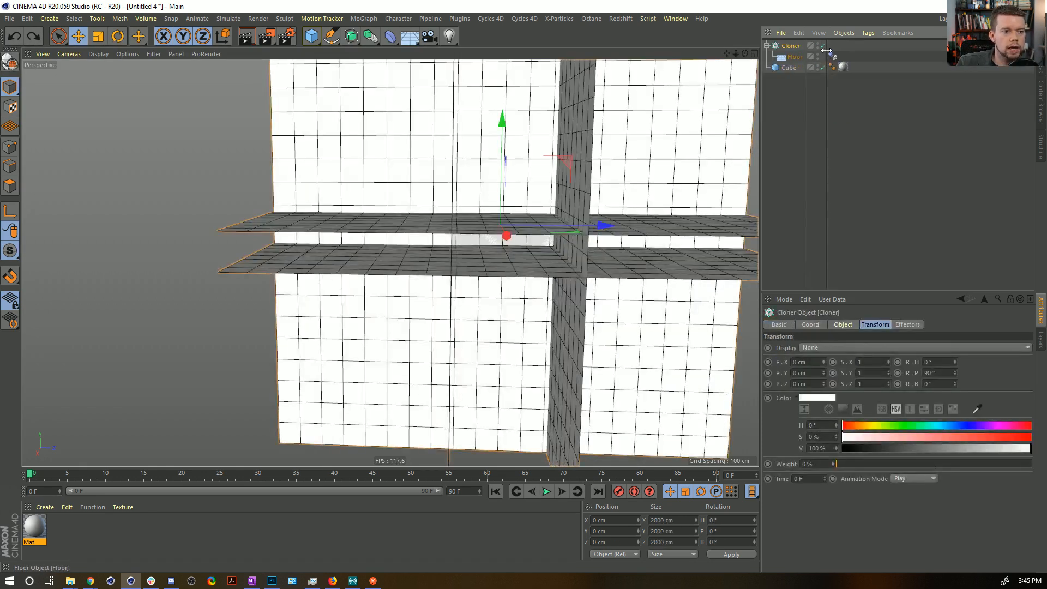
Duplicate the Cloner with its floor, and delete the floor from the original Cloner.
ctrl+drag(803, 47, 810, 53)
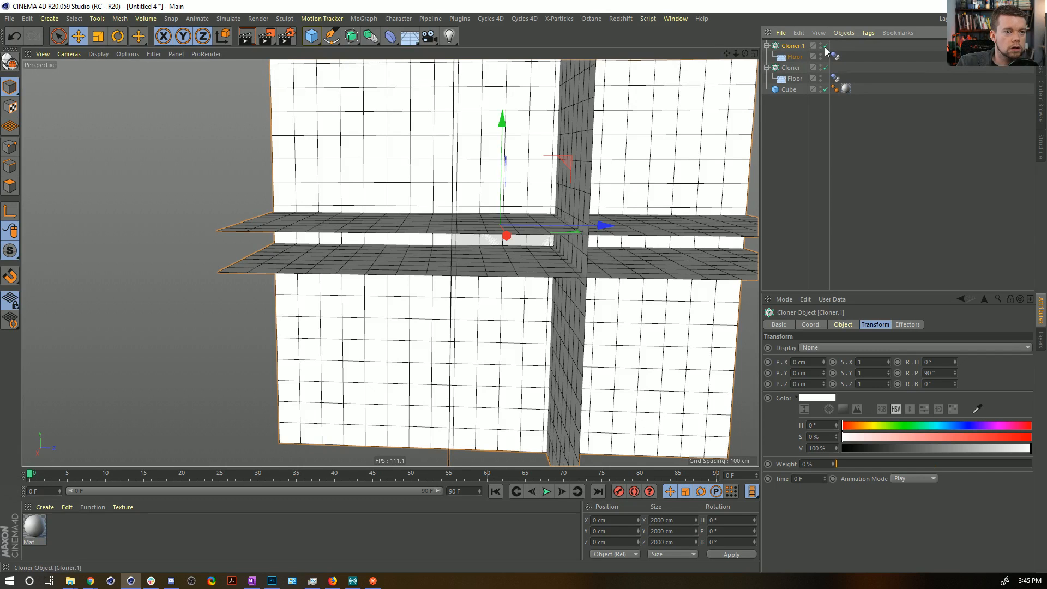
click(794, 78)
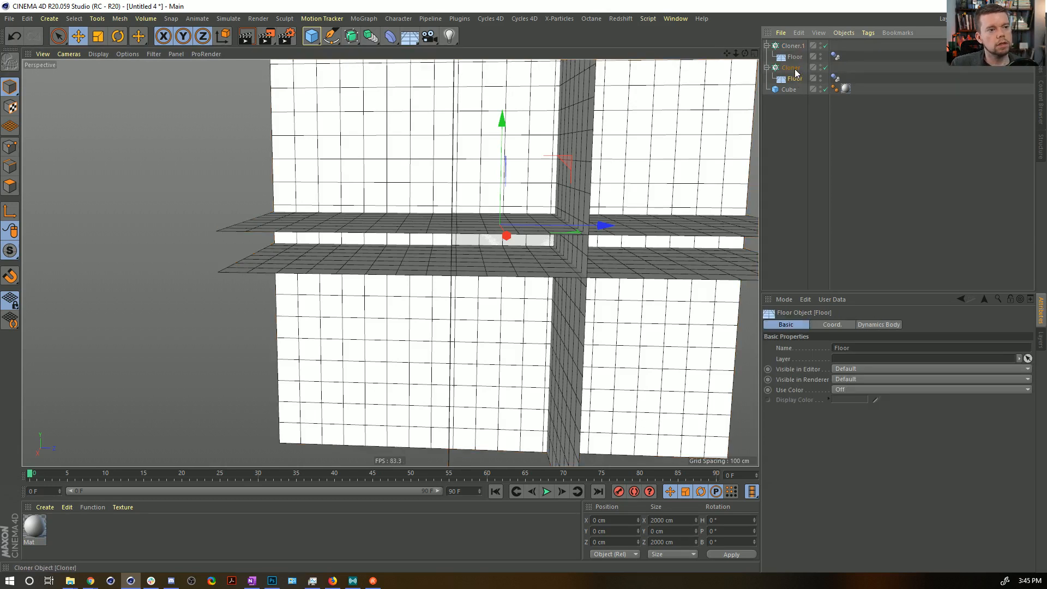
key(Delete)
Make the duplicated Cloner editable and hide the resulting floor group in the viewport.
click(790, 67)
click(794, 46)
key(c)
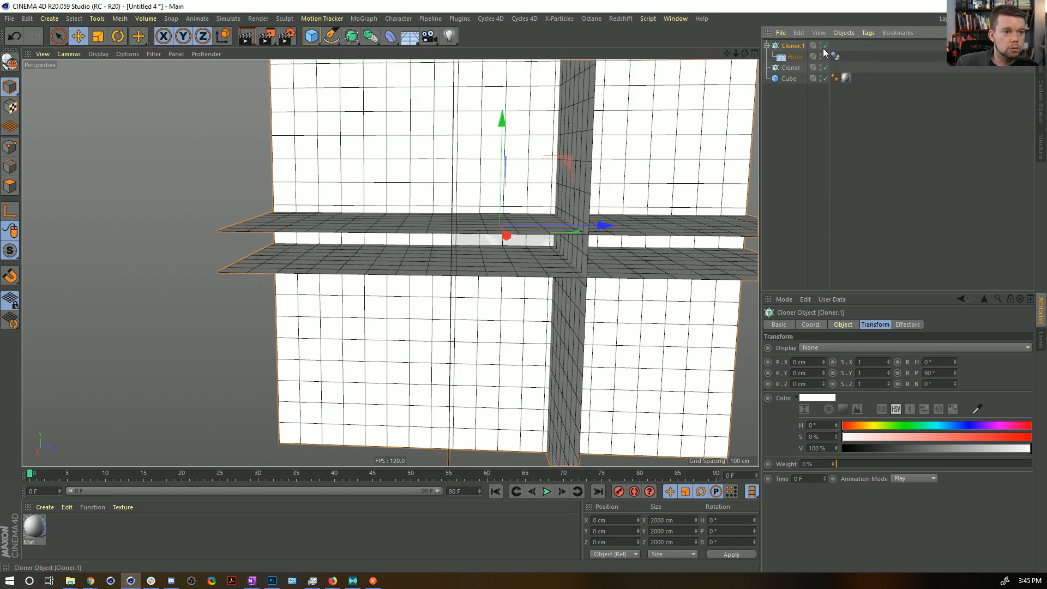
alt+click(819, 42)
alt+drag(503, 232, 477, 311)
alt+right_drag(467, 226, 603, 196)
alt+middle_drag(524, 243, 481, 374)
alt+drag(481, 374, 513, 367)
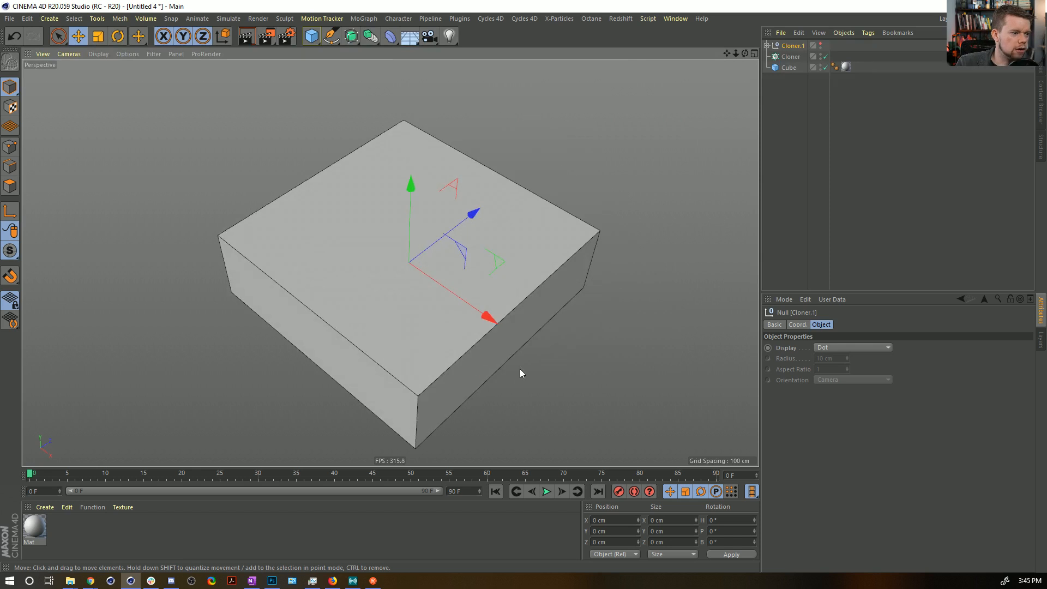
Add a Display tag to the cube.
click(789, 68)
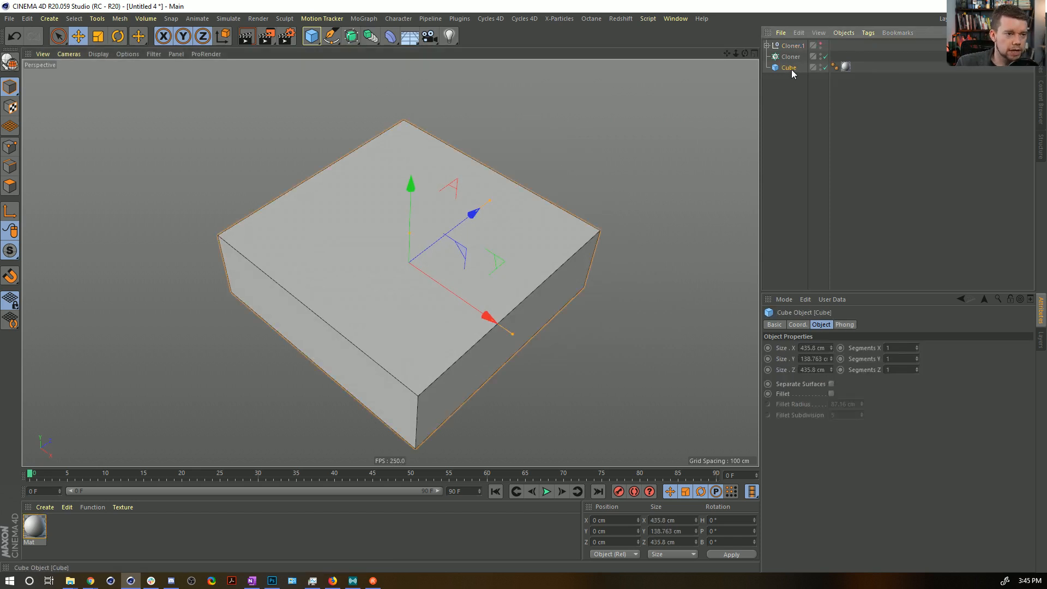
right_click(790, 70)
mouse_move(835, 55)
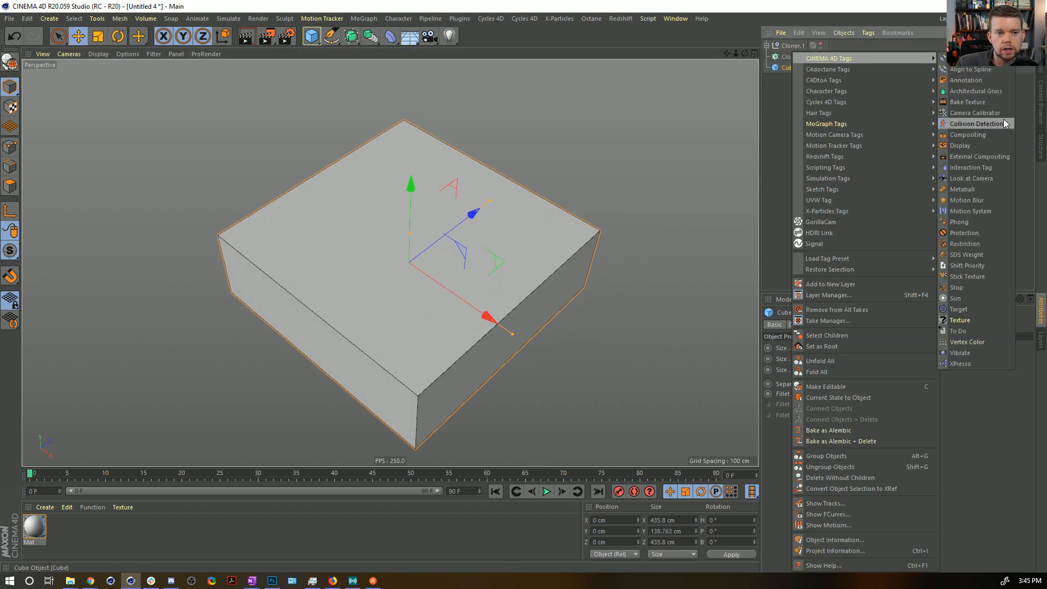
click(959, 145)
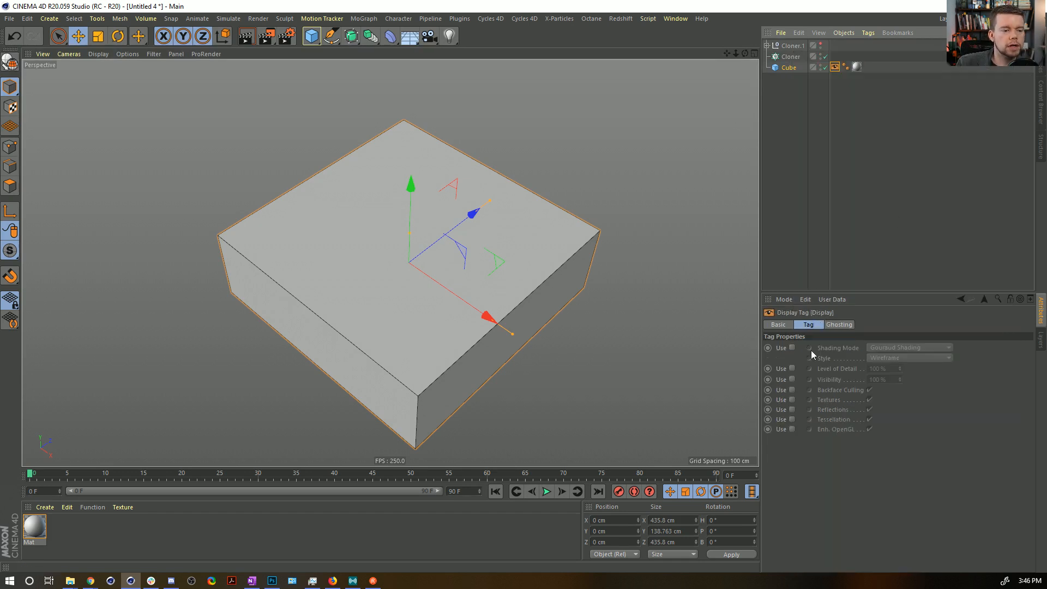
Enable the shading mode override in the cube's Display tag and set it to Lines.
click(791, 348)
click(890, 349)
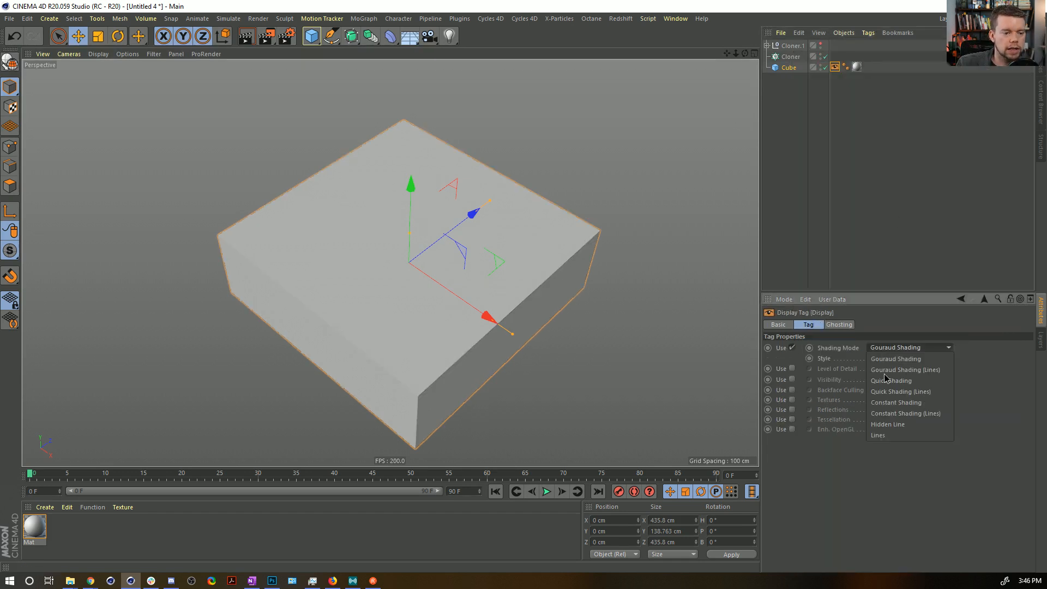
click(894, 433)
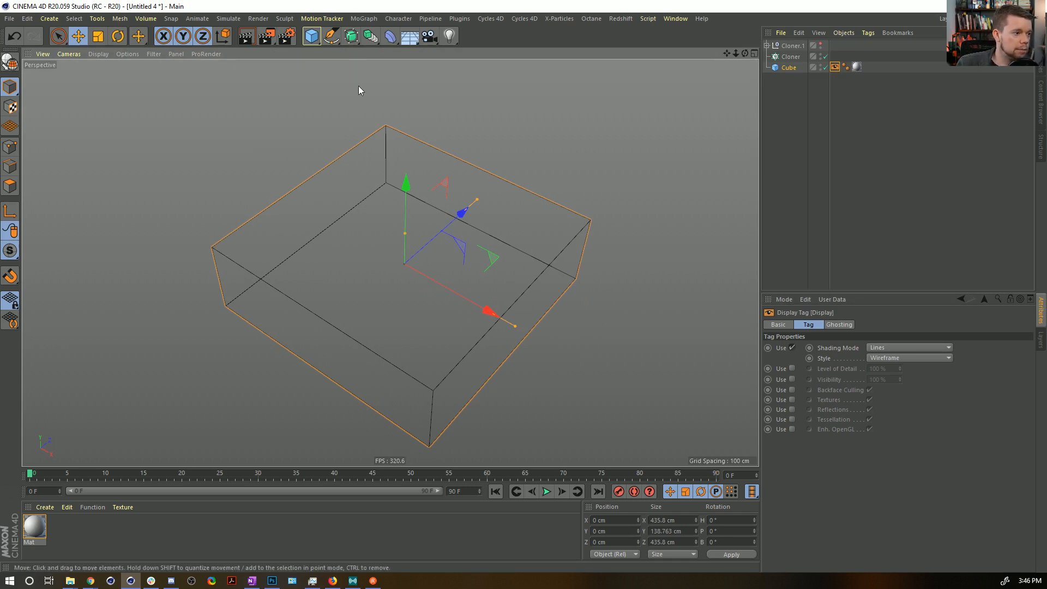
Add an n-Side spline on the XZ plane with 64 sides and a radius of 99 cm.
click(315, 38)
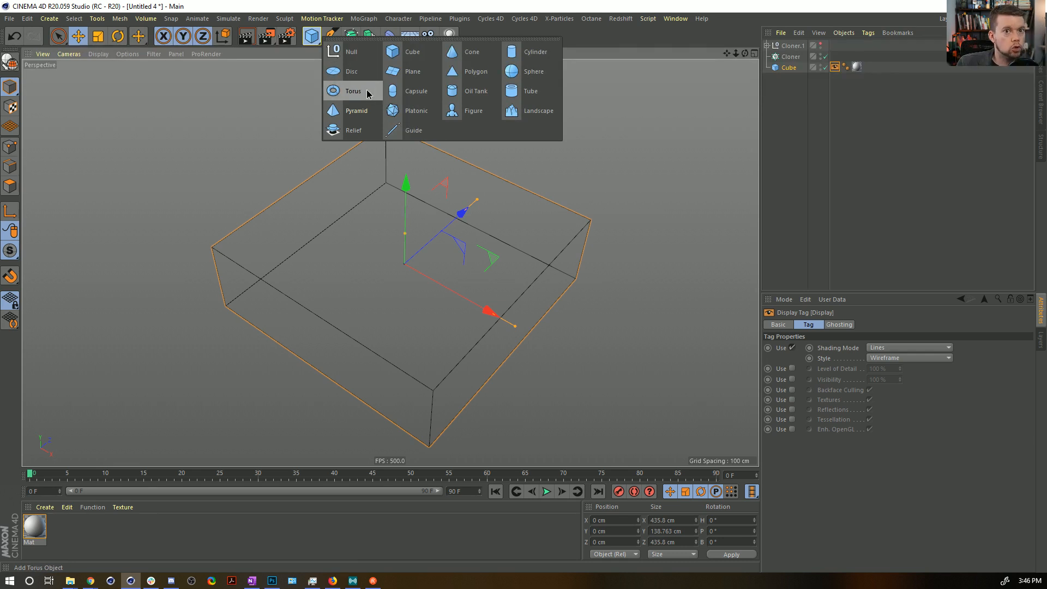
click(331, 36)
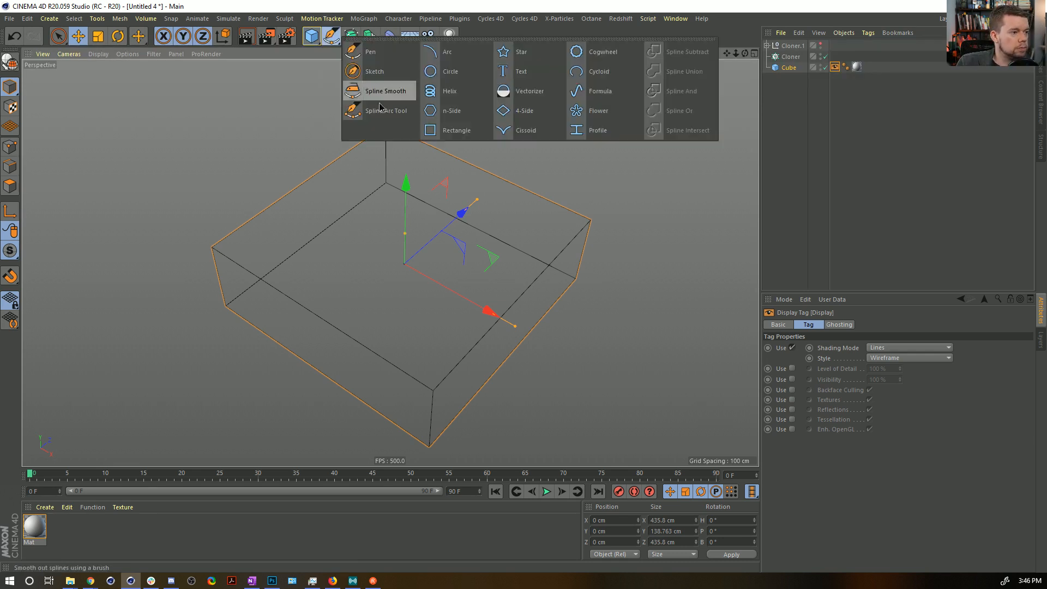
click(451, 110)
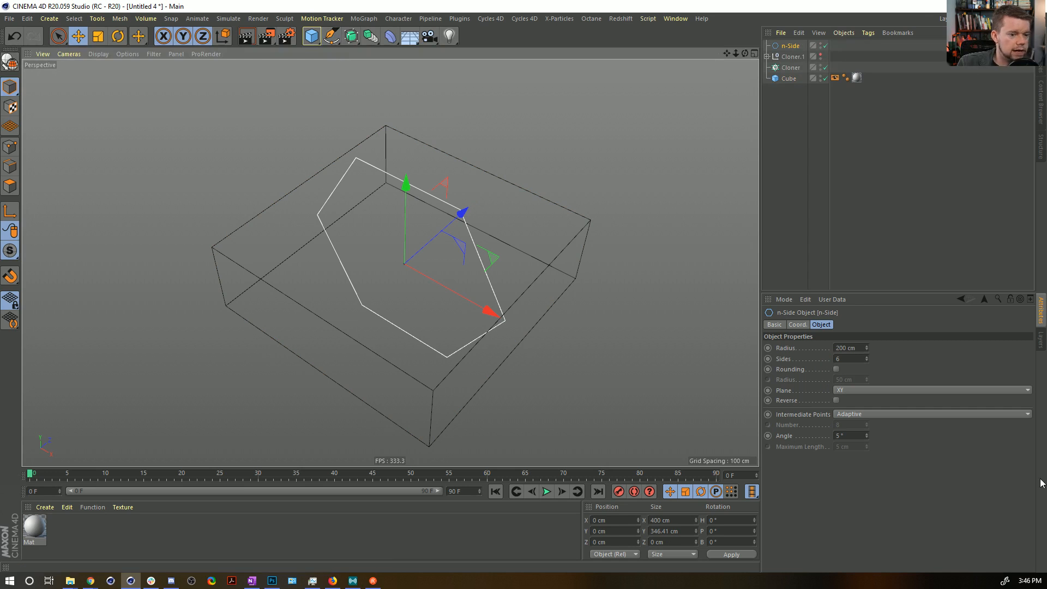
click(861, 391)
click(861, 422)
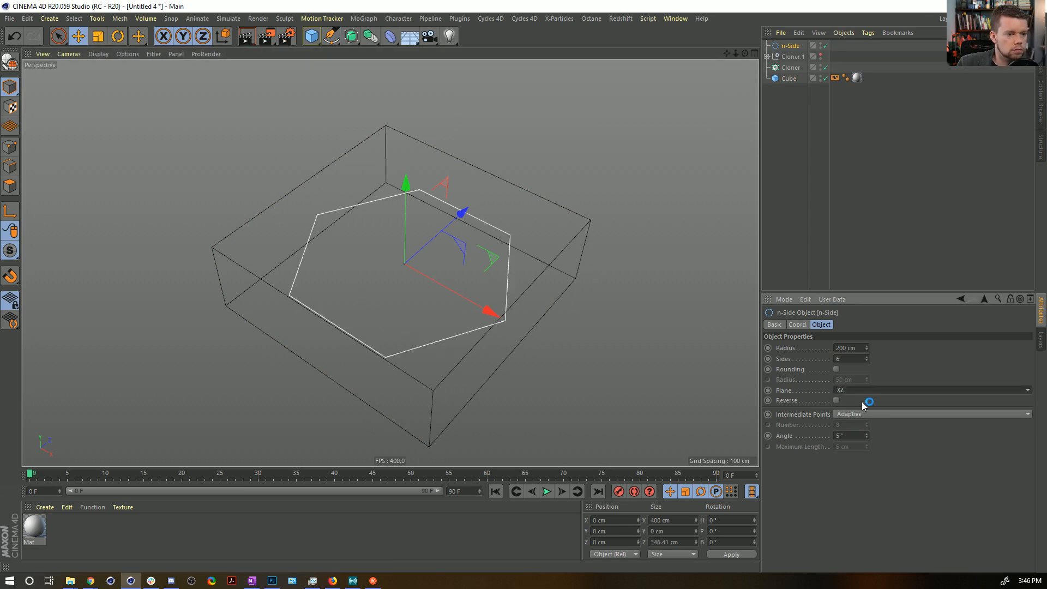
click(862, 358)
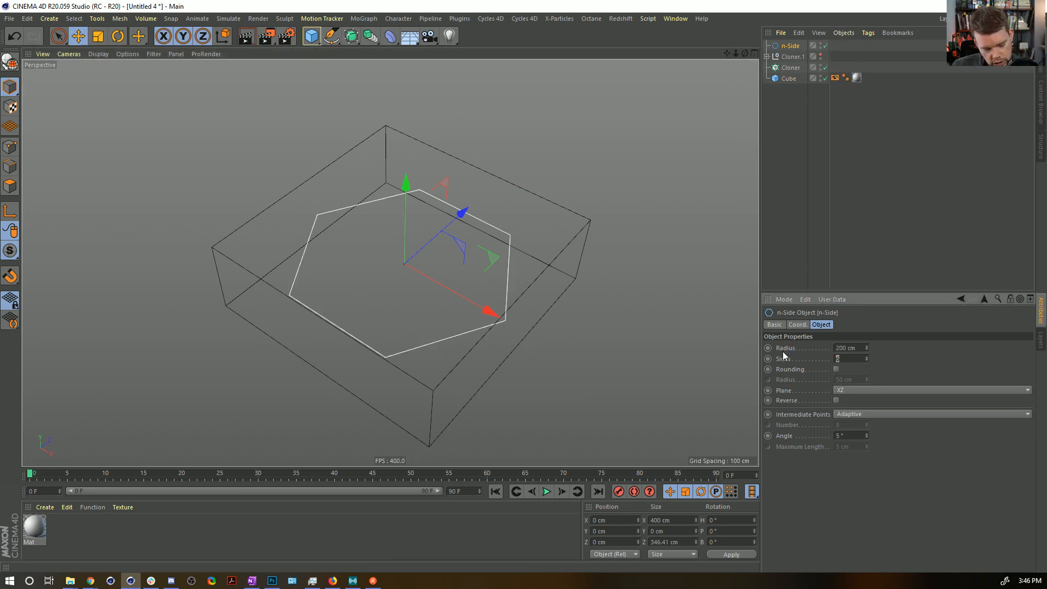
text(64)
key(Return)
drag(866, 346, 747, 296)
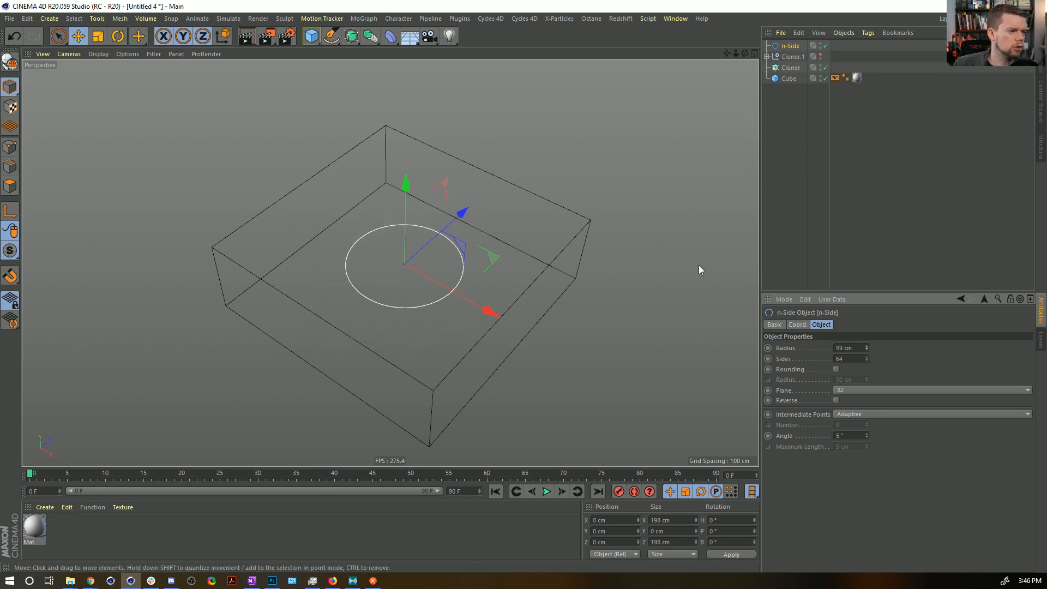
Add a Soft Body tag to the n-Side spline and play the simulation to test it.
right_click(791, 47)
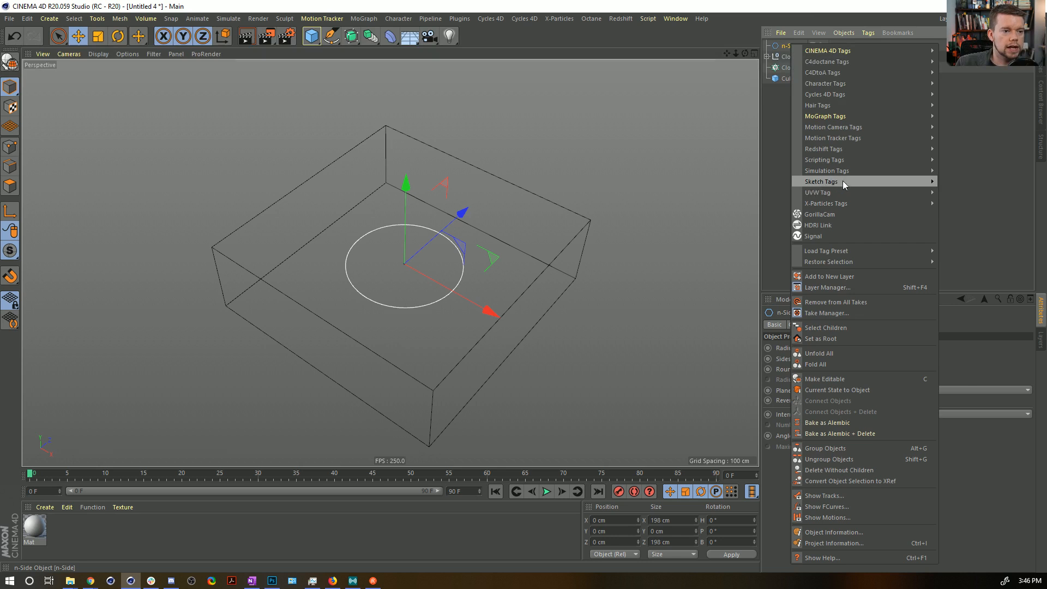
mouse_move(839, 172)
click(964, 182)
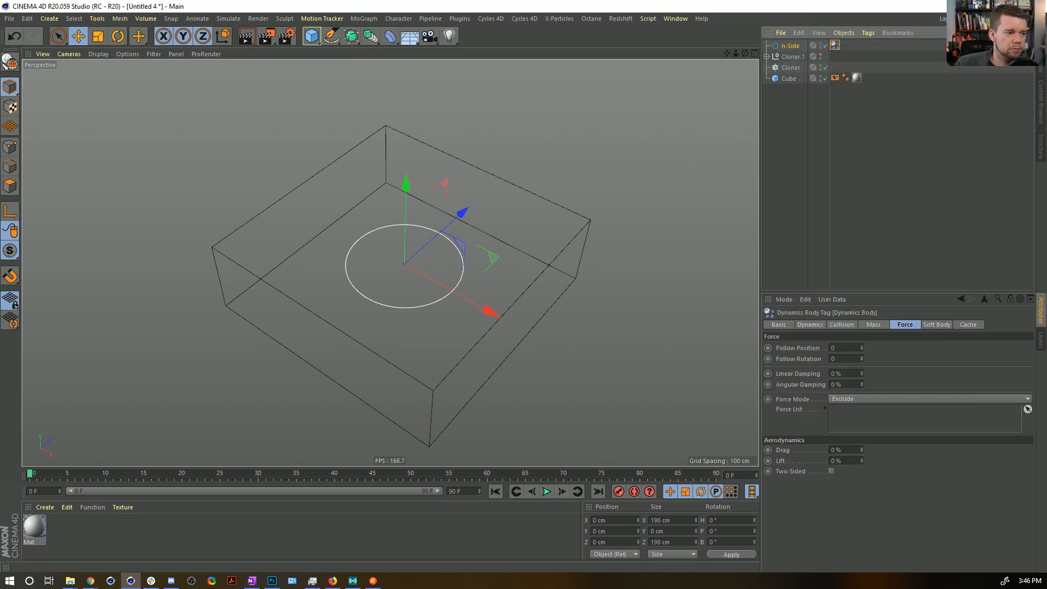
click(546, 491)
click(546, 491)
alt+drag(415, 322, 473, 380)
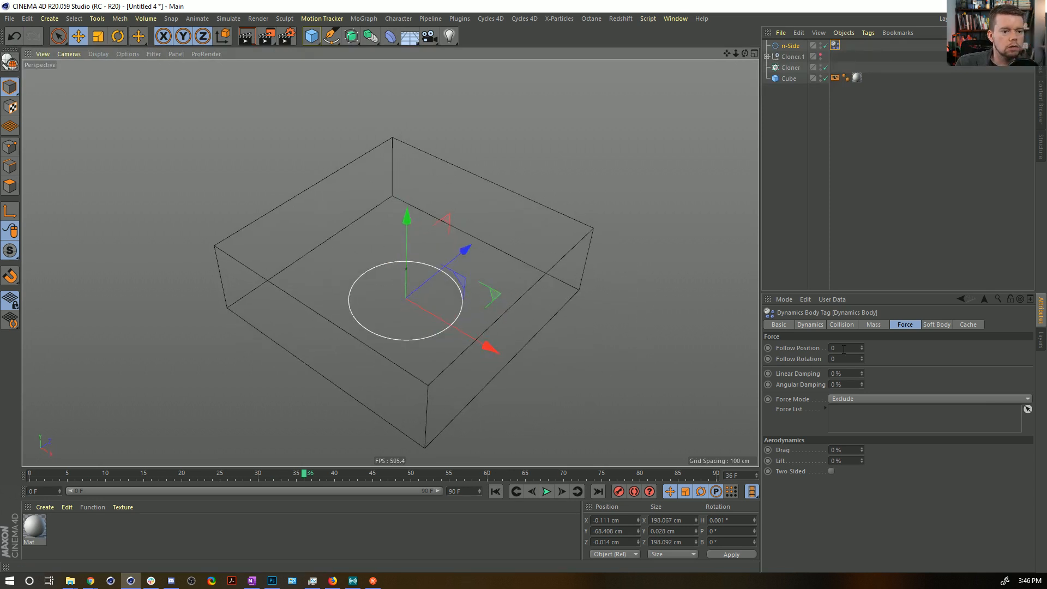
Try a soft body Pressure of 111 and a Rest Length of 200% while playing the simulation, and rewind.
click(937, 324)
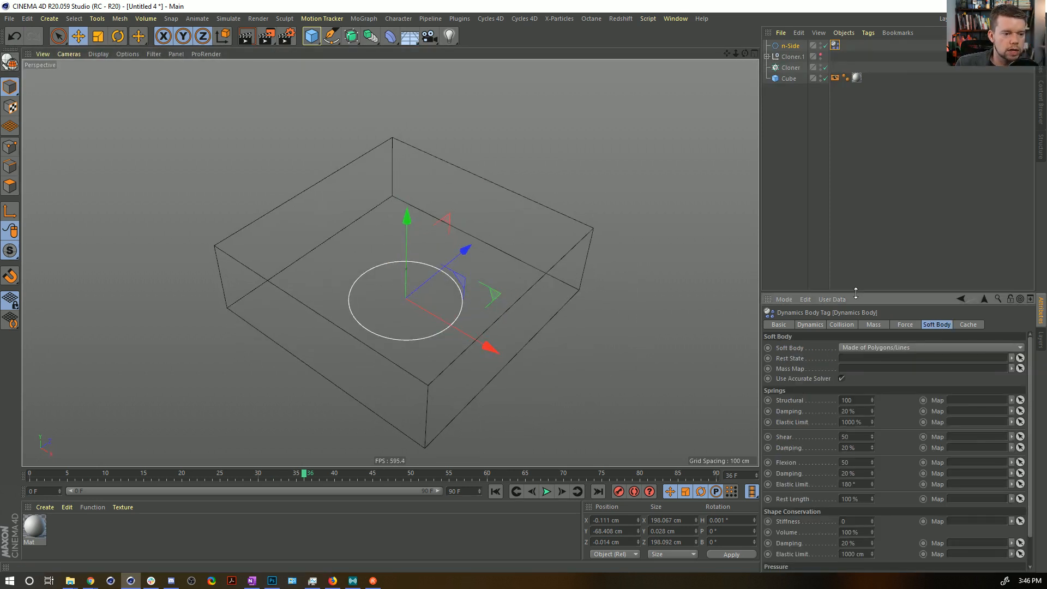
drag(856, 292, 855, 127)
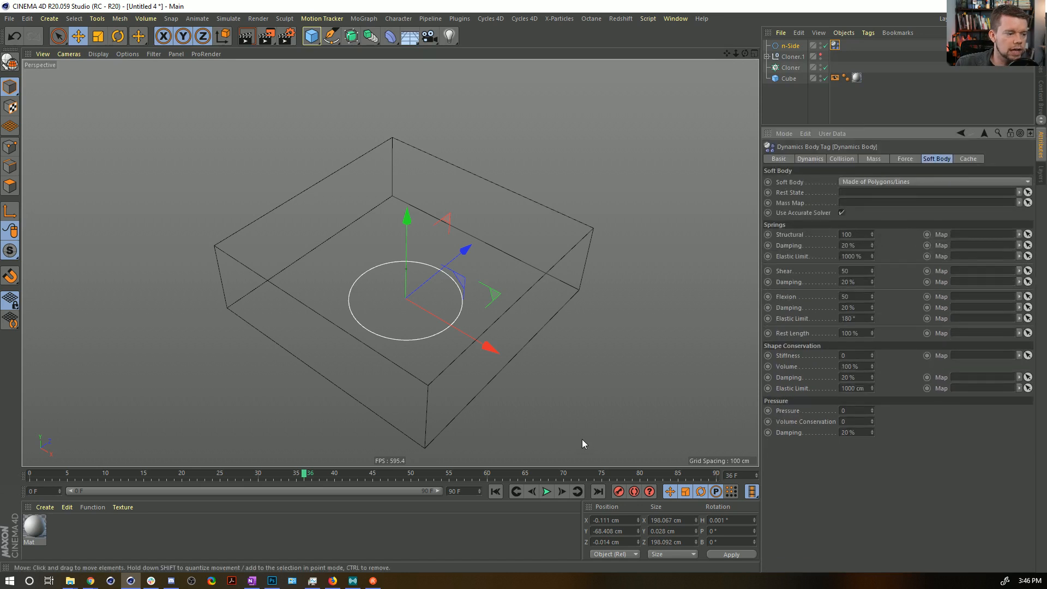
click(495, 491)
click(547, 491)
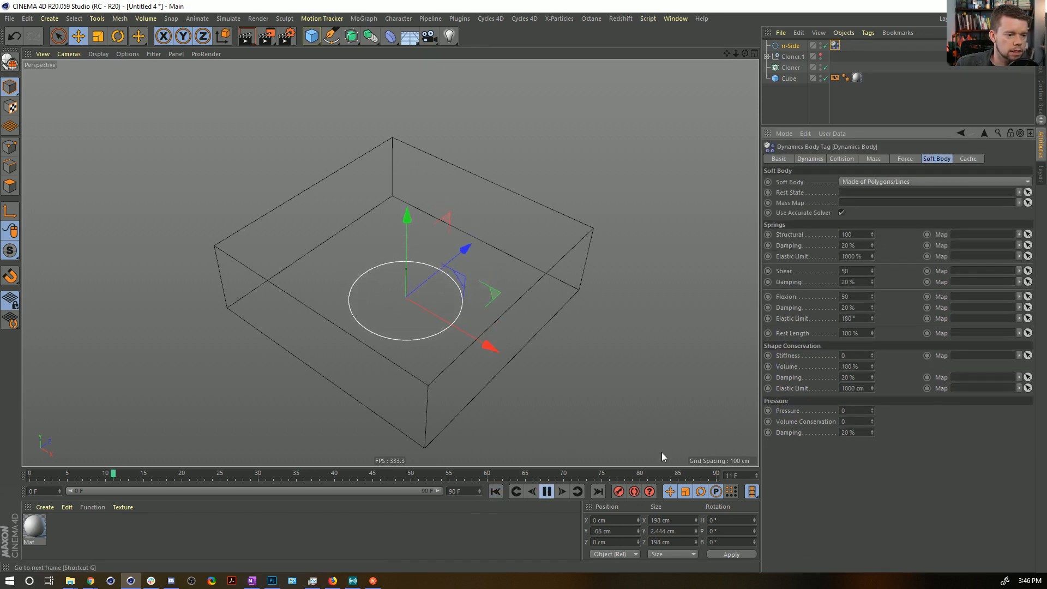
click(838, 410)
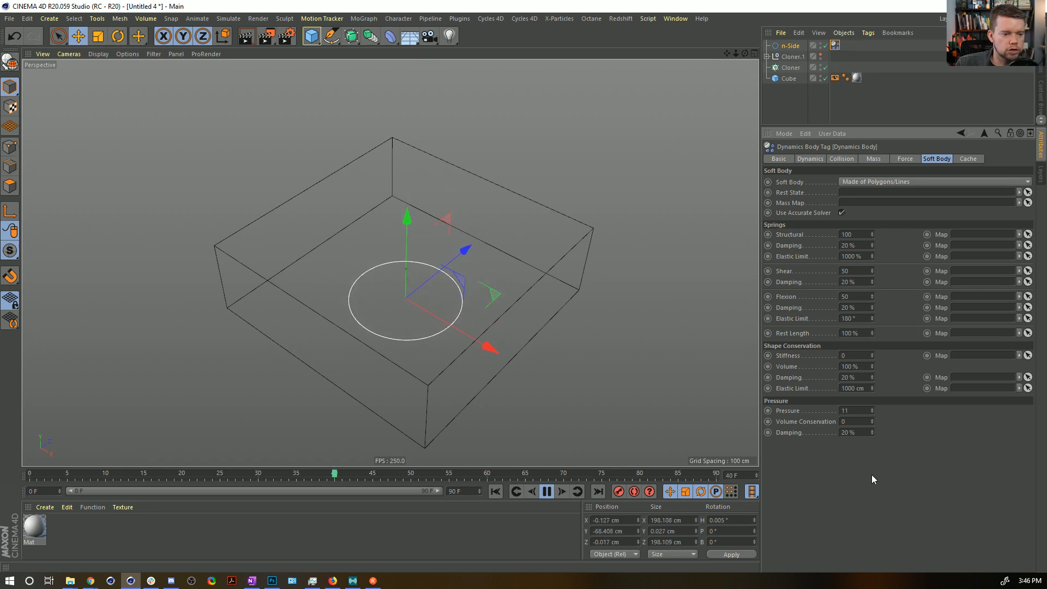
key(Return)
key(Return)
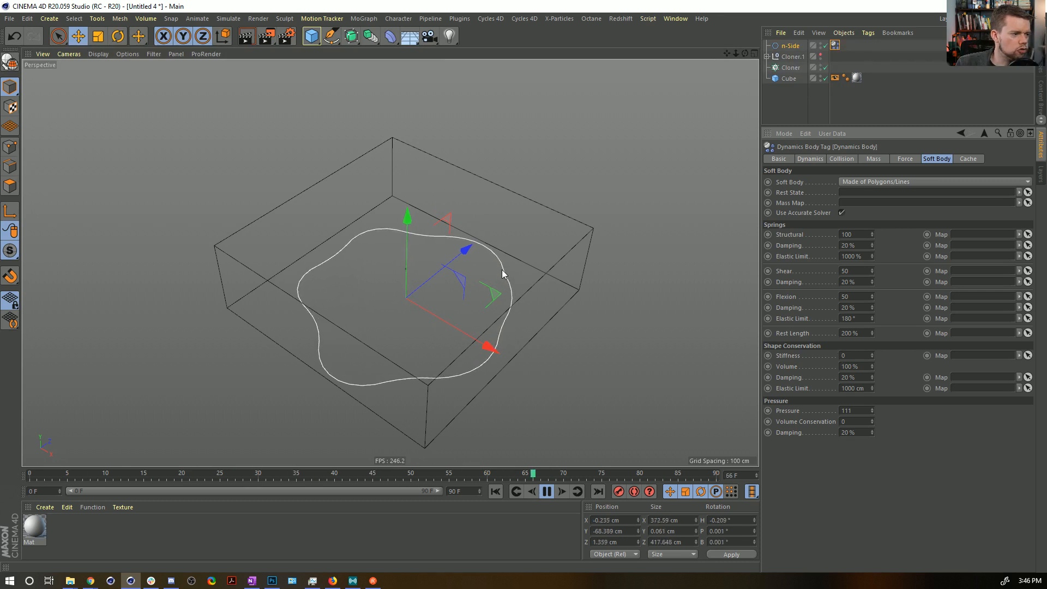
click(546, 492)
click(495, 492)
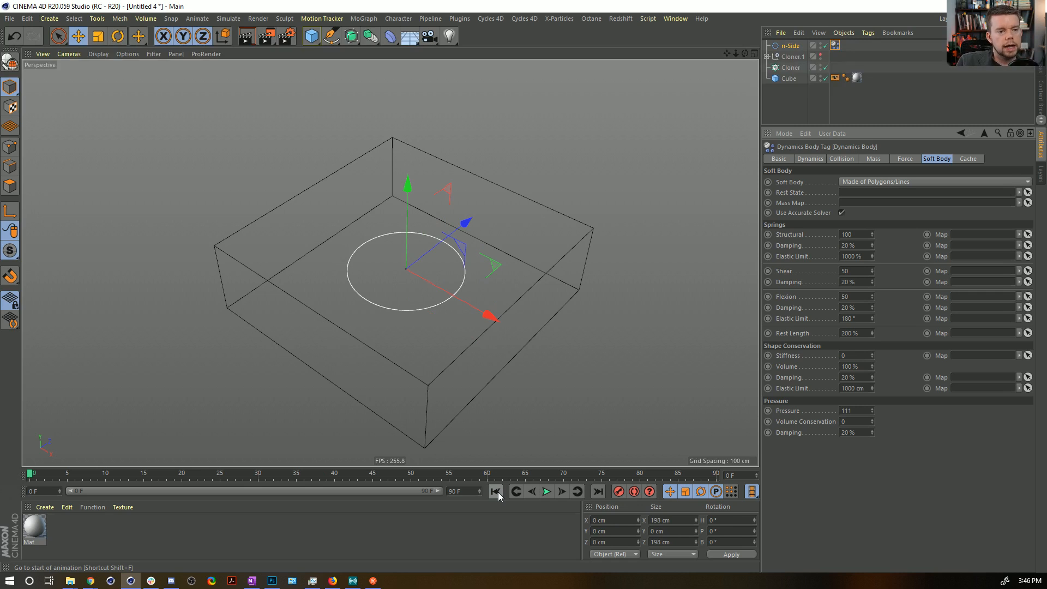
Duplicate the n-Side spline, scale the copy to about 89 cm across and move it to about X 144 cm, Z 91 cm.
click(791, 47)
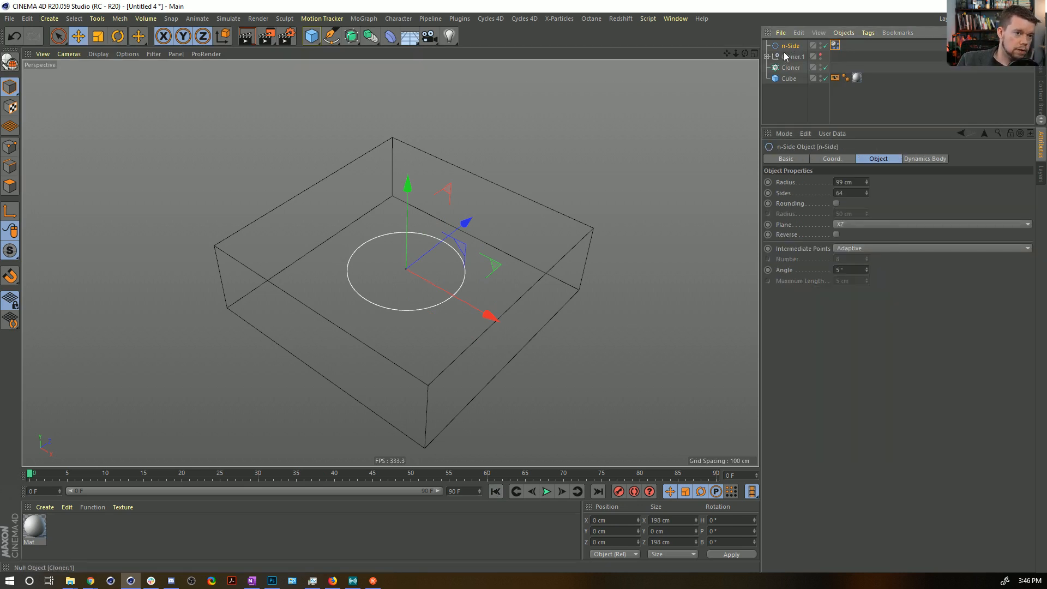
key(ctrl+c)
key(ctrl+v)
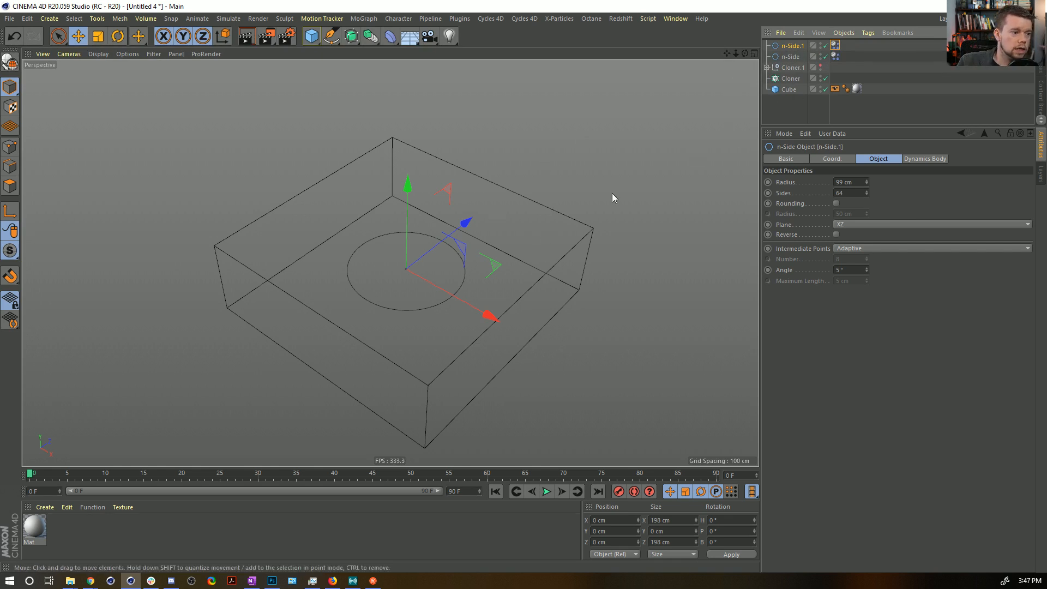
key(t)
drag(612, 187, 600, 279)
key(e)
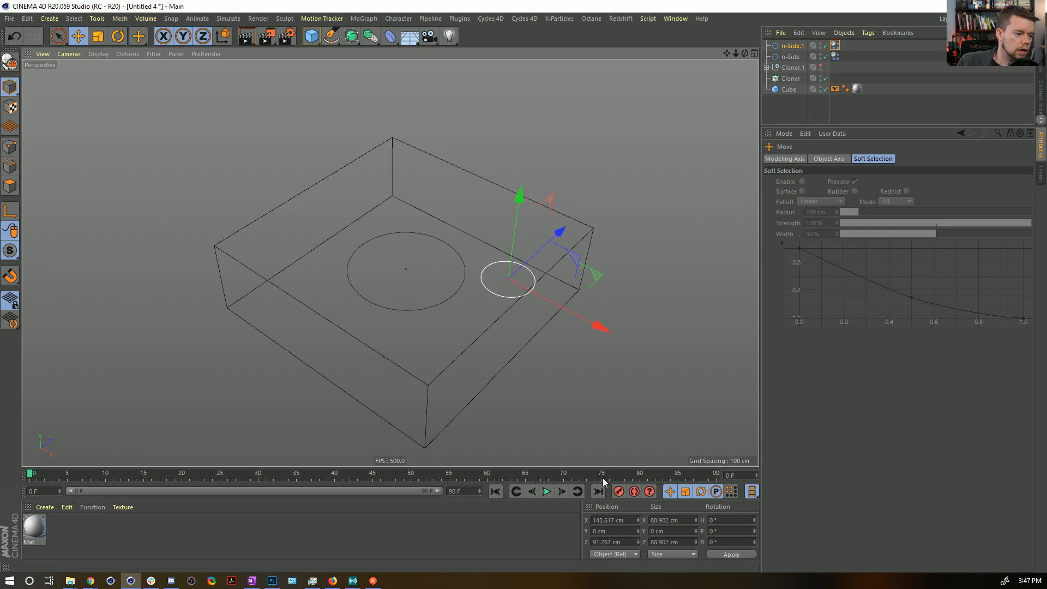
Play the simulation to check how both splines expand and collide, and return to the first frame.
click(547, 491)
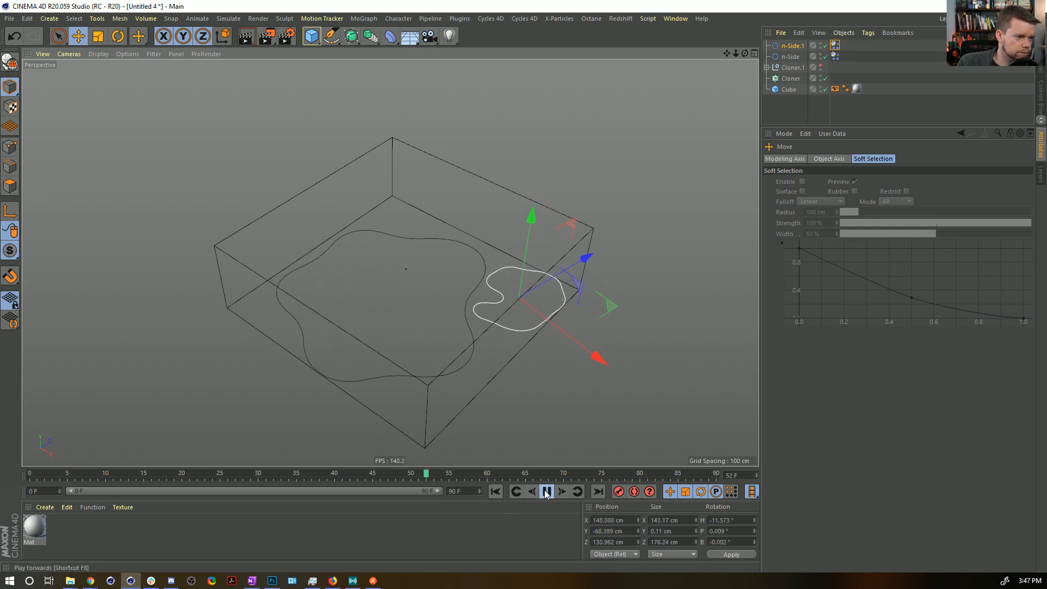
click(546, 491)
alt+drag(506, 308, 507, 476)
click(495, 491)
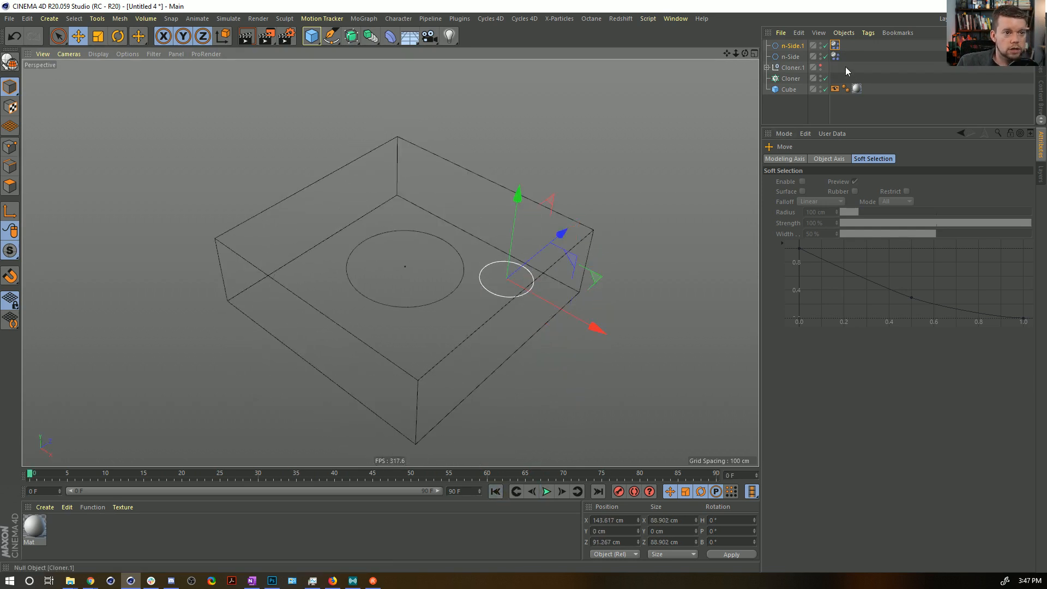
Set Pressure to 0 on both Dynamics Body tags and keyframe their Rest Length at 100% on frame 10.
drag(846, 67, 828, 32)
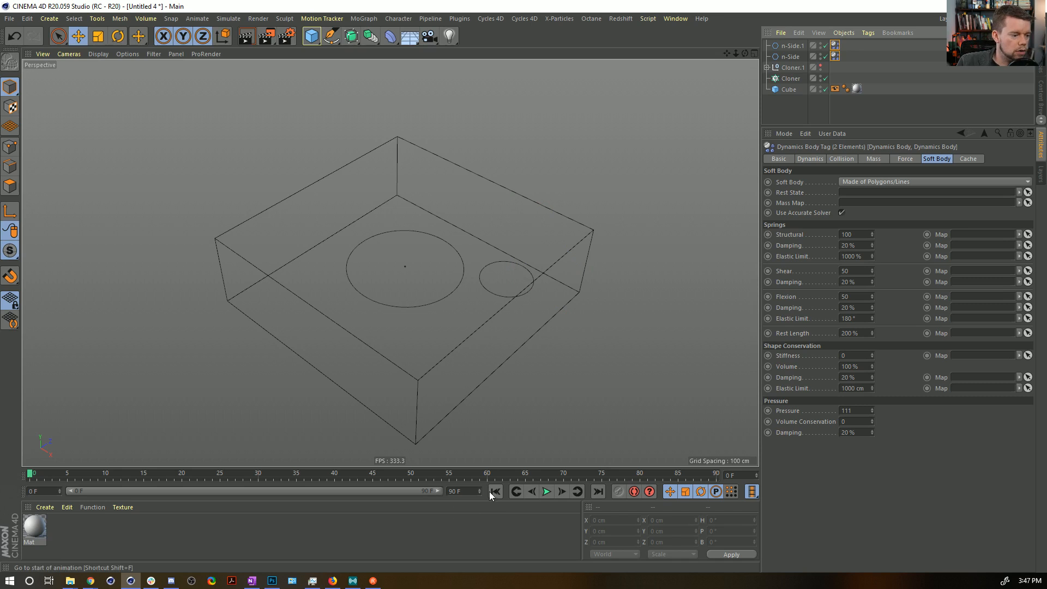
double_click(848, 410)
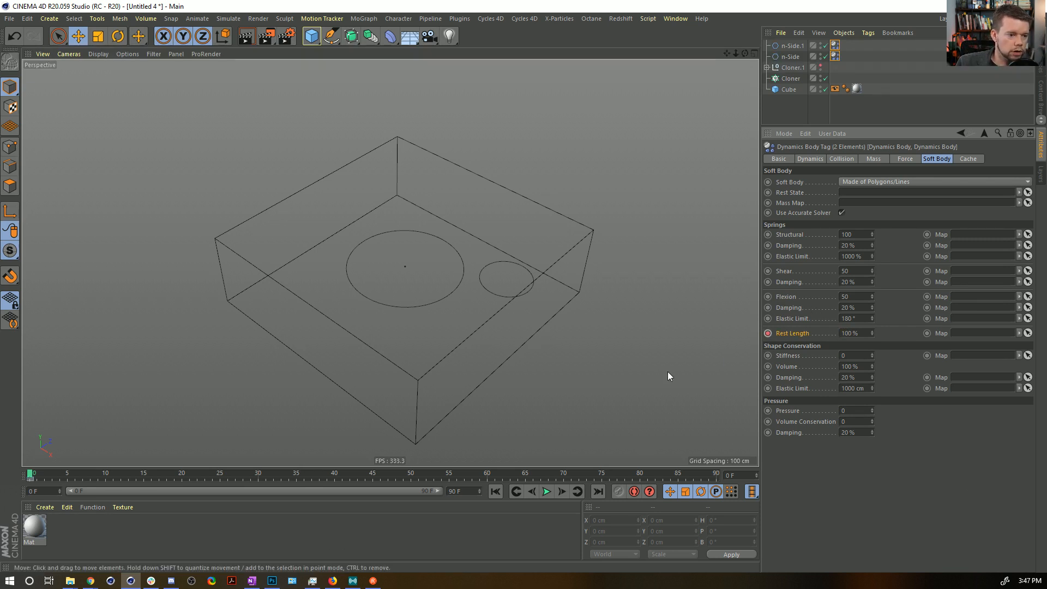
click(105, 475)
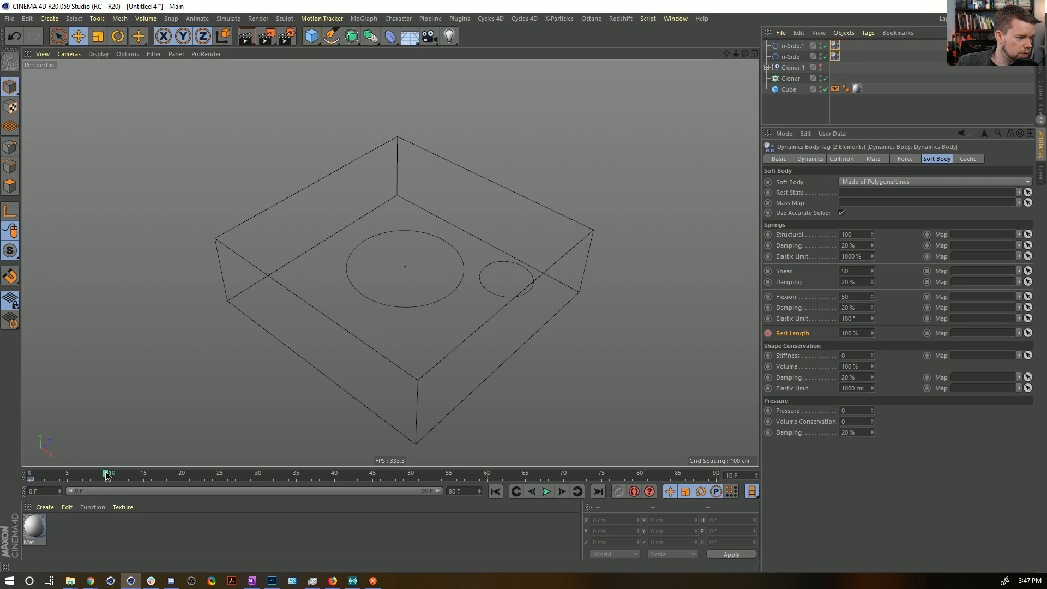
drag(31, 478, 60, 478)
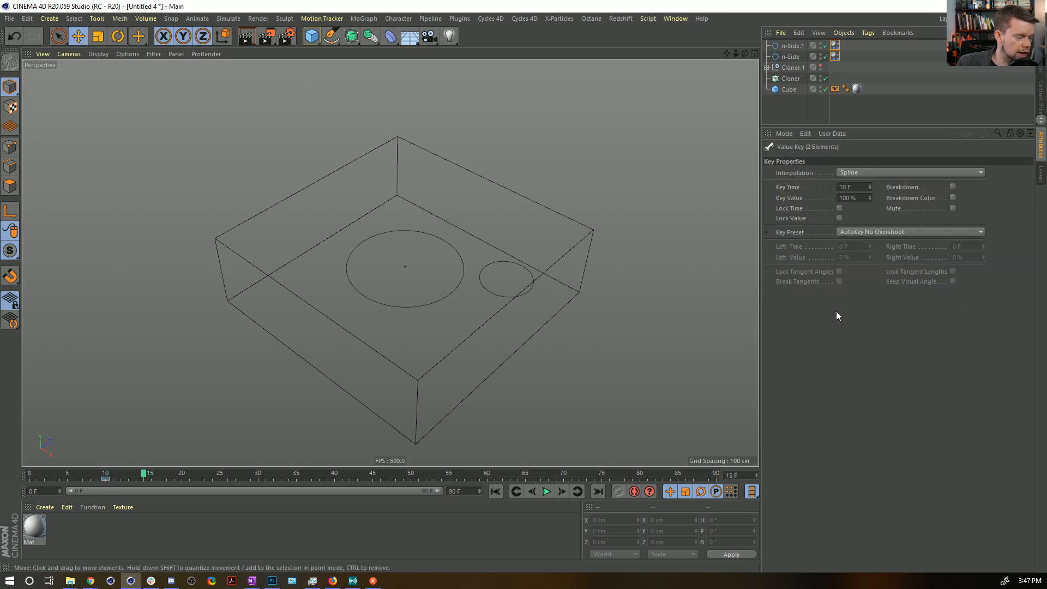
Keyframe the Rest Length of both Dynamics Body tags at 200% on frame 15, play the simulation and rewind.
ctrl+click(834, 56)
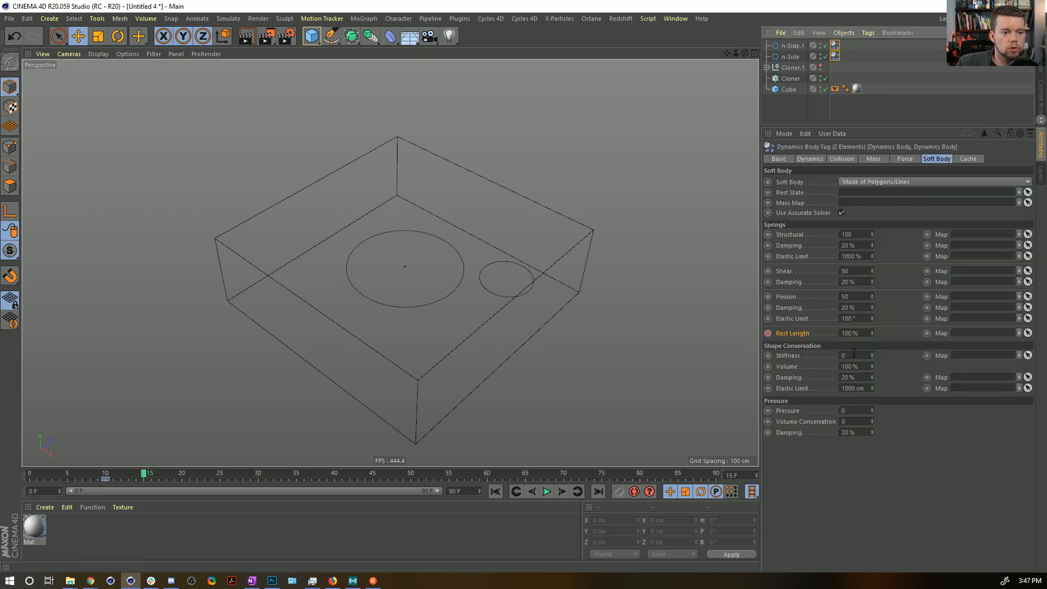
click(842, 333)
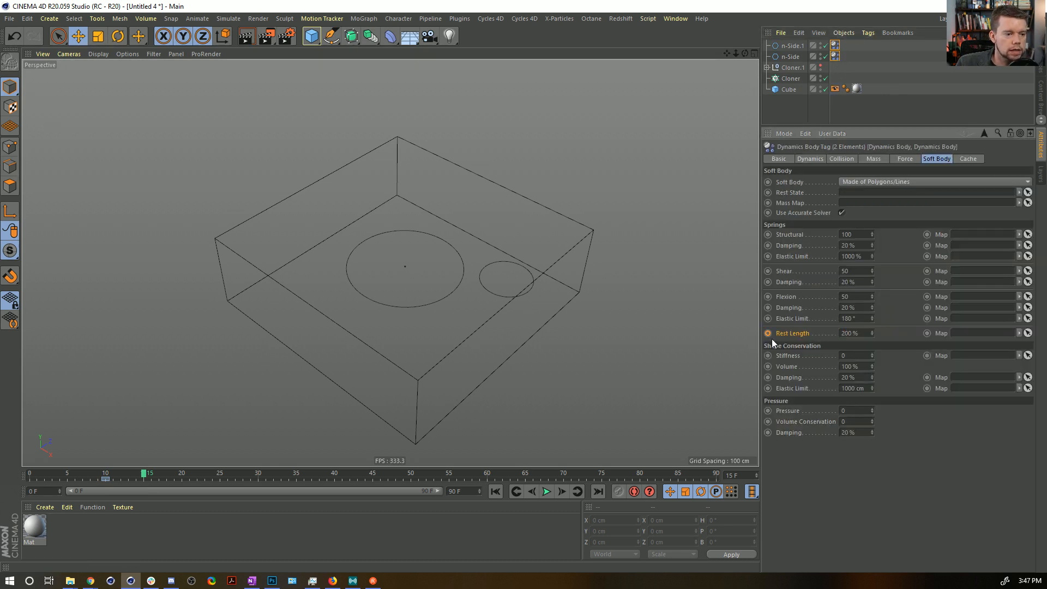
click(546, 492)
click(548, 492)
click(496, 492)
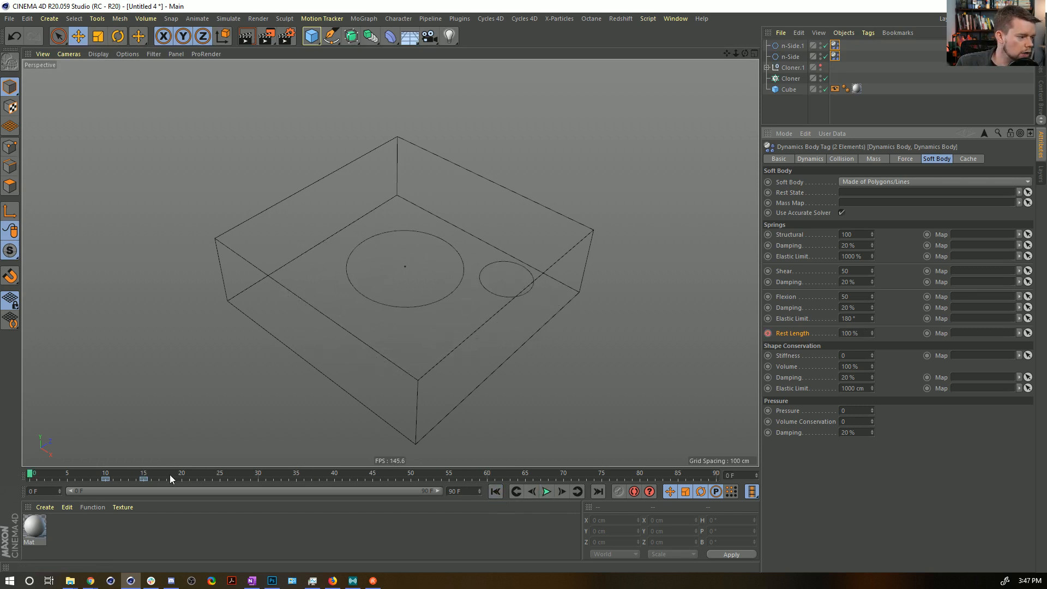
Move the 200% Rest Length keyframes to frame 20 and replay the simulation.
drag(144, 479, 182, 480)
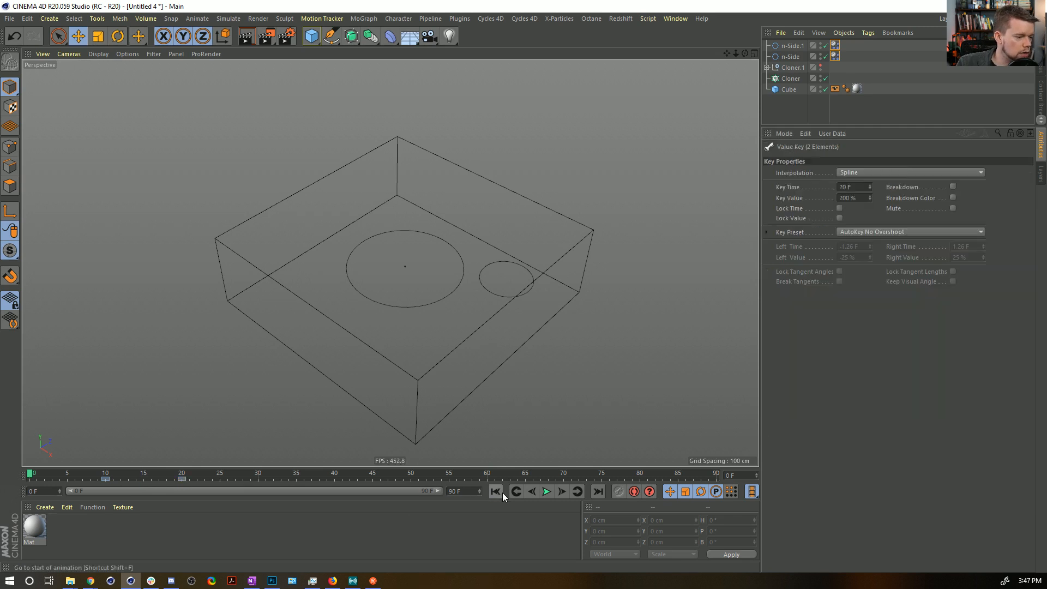
click(547, 491)
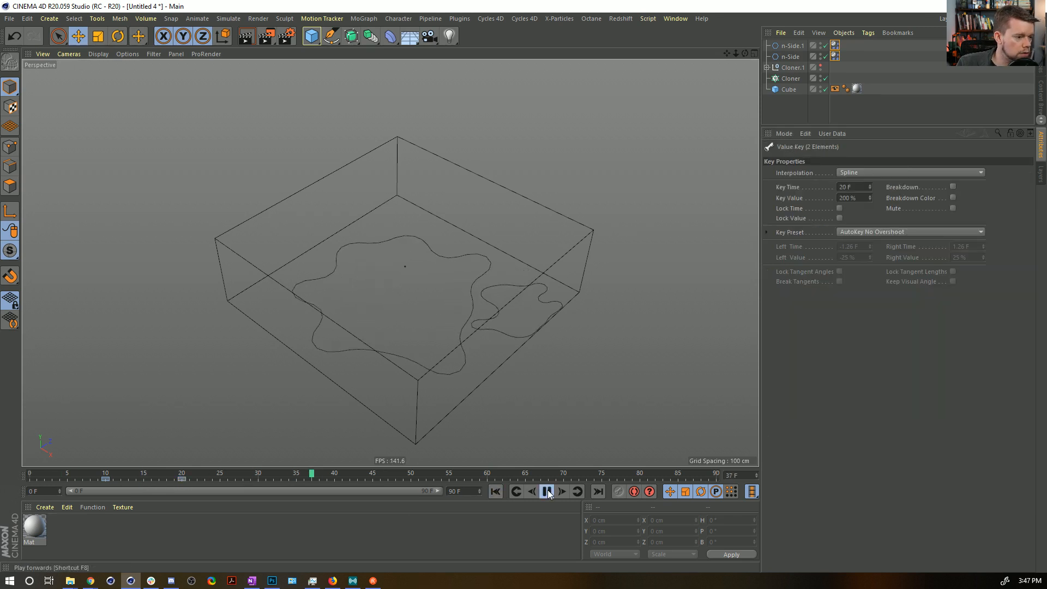
click(547, 492)
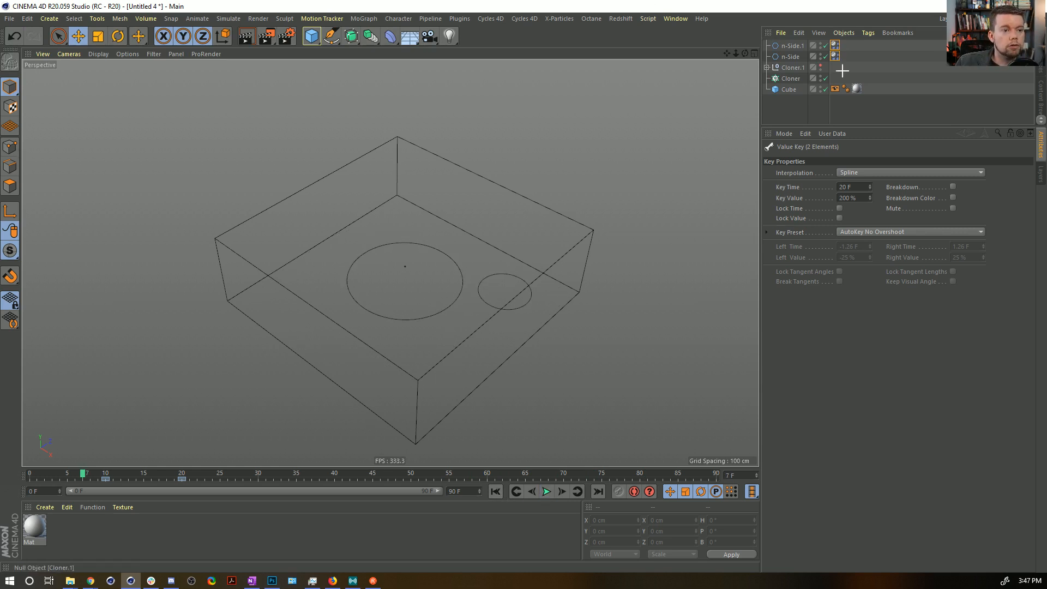
Examine the collision settings of both Dynamics Body tags and replay the simulation from the start.
drag(842, 71, 836, 26)
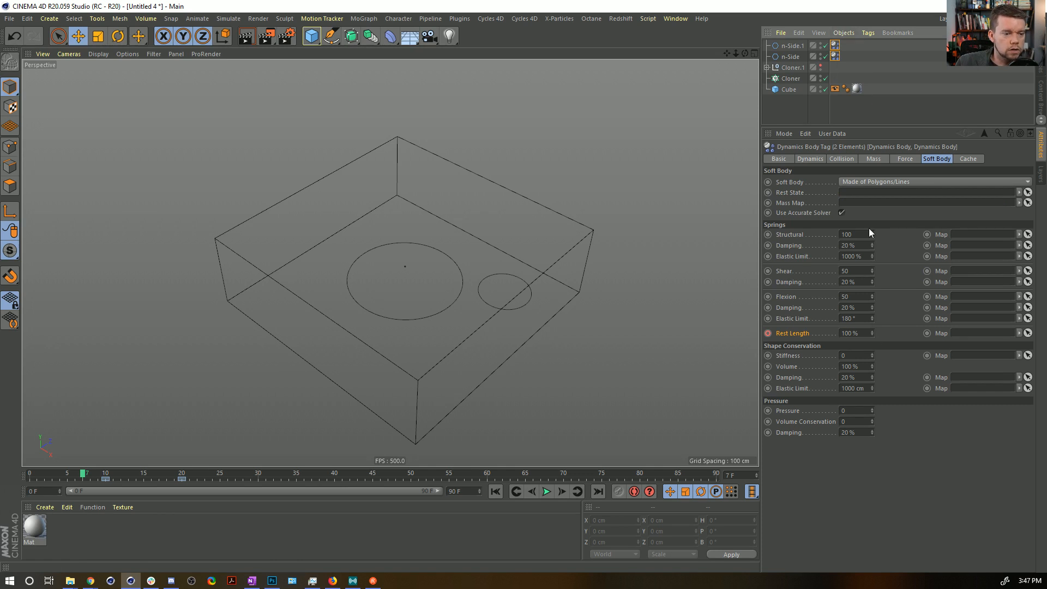
click(842, 158)
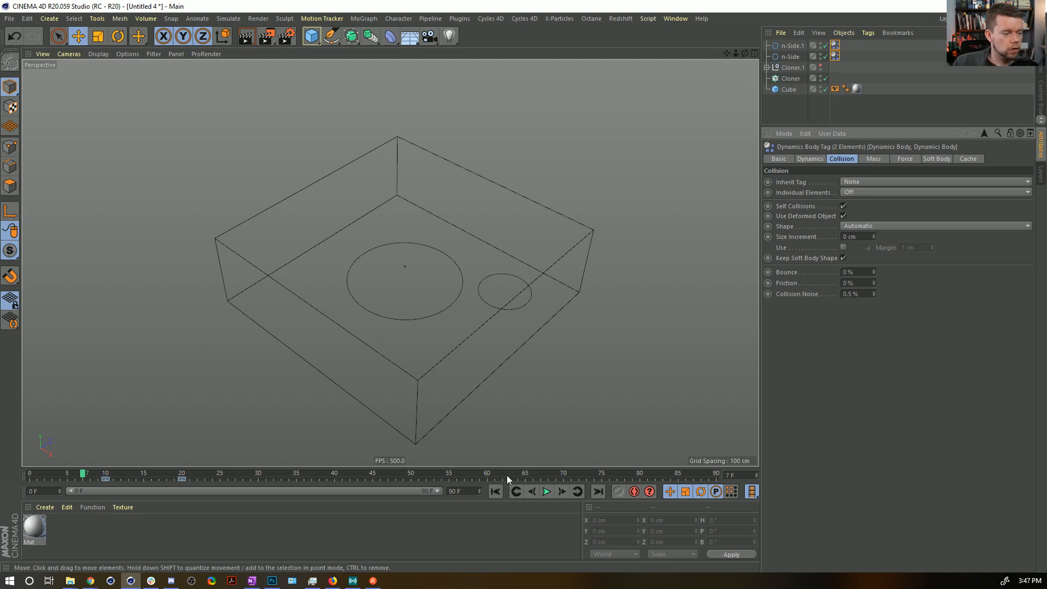
click(495, 491)
click(546, 491)
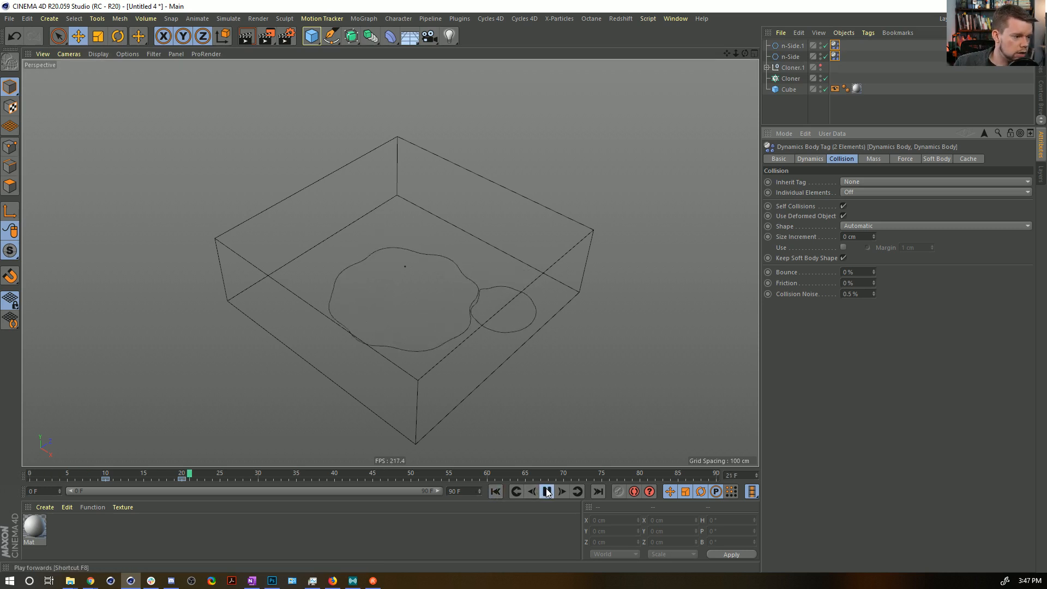
Place a copy of the small n-Side spline inside the large one and play the simulation from the start.
click(547, 492)
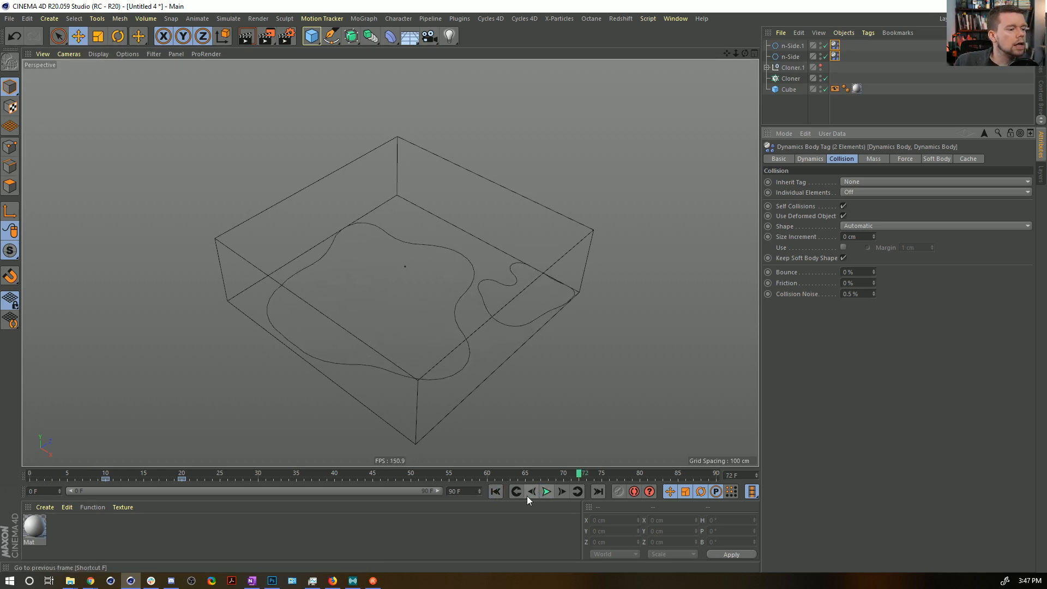
click(495, 491)
alt+drag(567, 153, 442, 329)
click(793, 56)
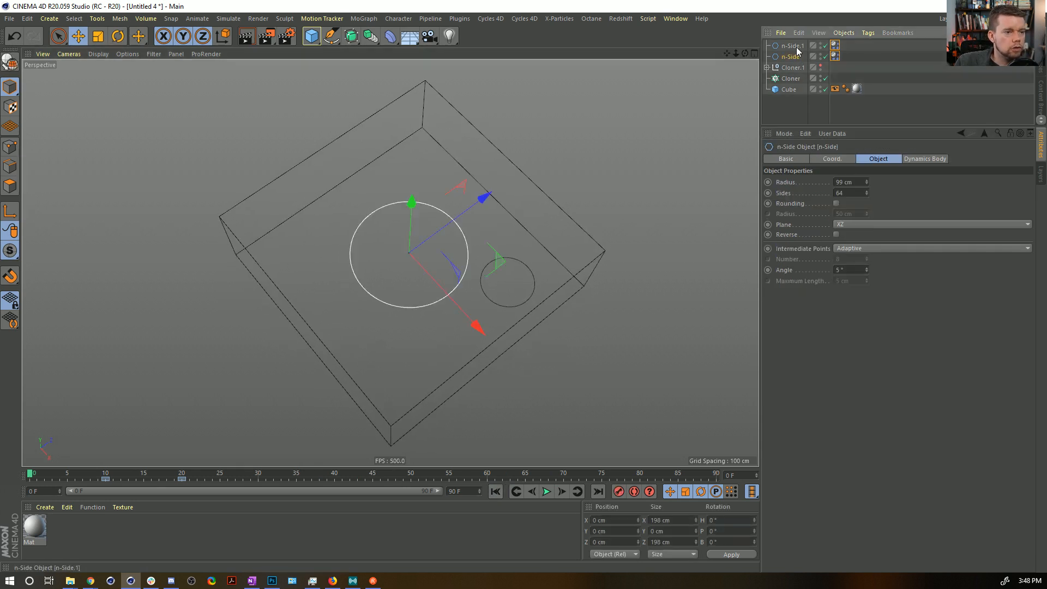
click(795, 48)
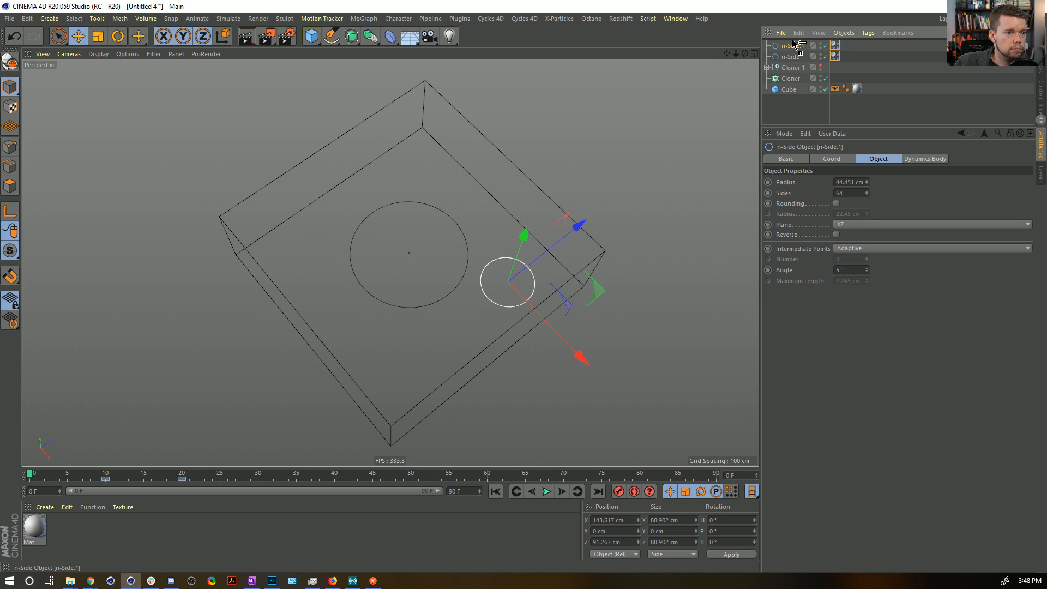
ctrl+drag(795, 45, 793, 45)
drag(603, 300, 496, 267)
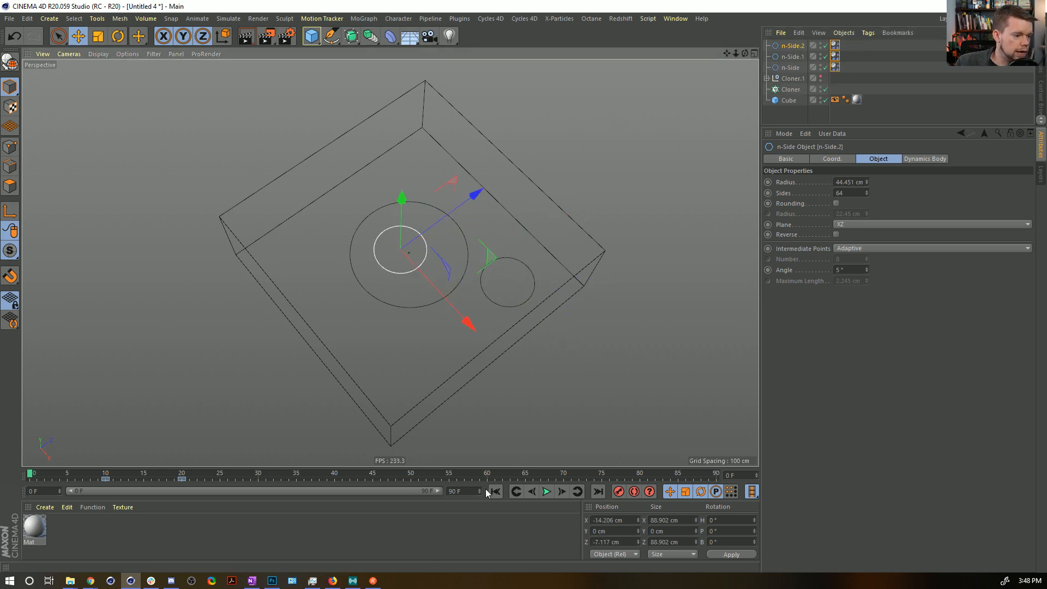
click(545, 492)
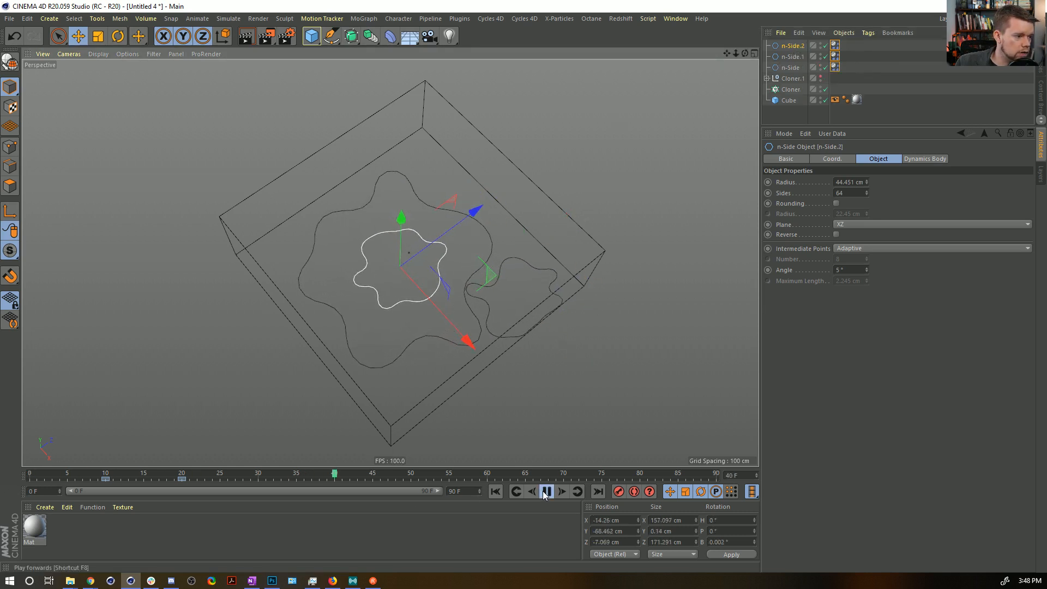
Test the inner spline copy at a shifted position in the simulation and remove that copy.
click(495, 491)
drag(492, 257, 531, 267)
click(549, 492)
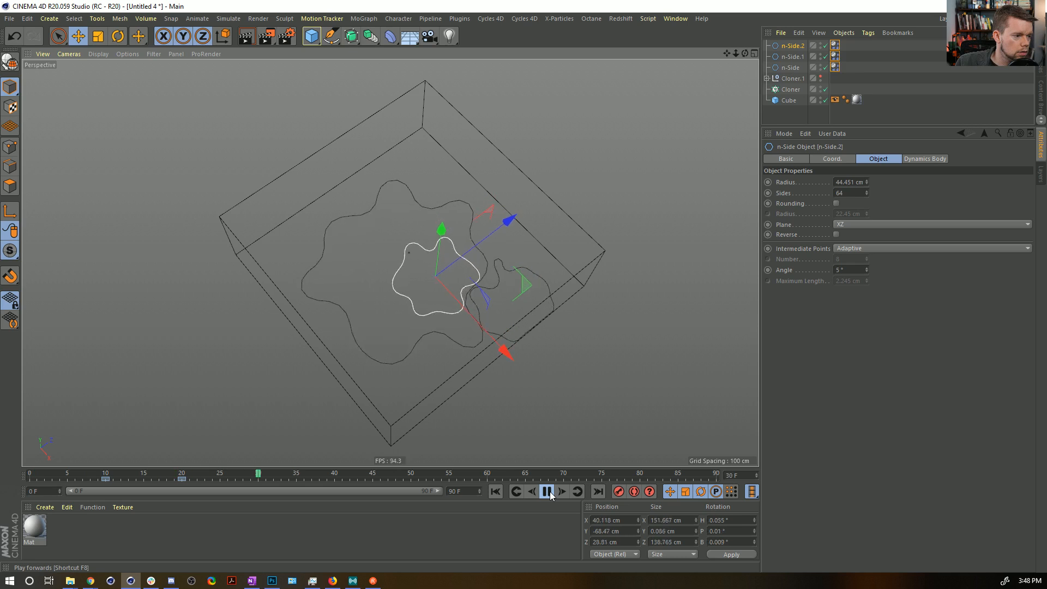
click(547, 492)
key(ctrl+z)
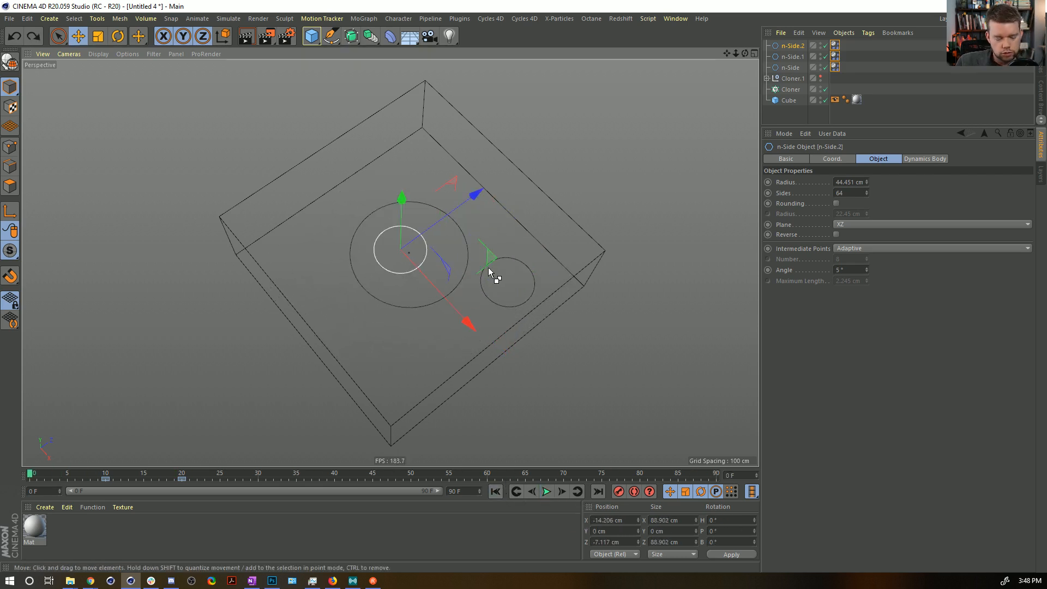
key(Delete)
Enable the collision margin on both Dynamics Body tags, set it to 10 cm and play the simulation.
alt+drag(515, 246, 498, 295)
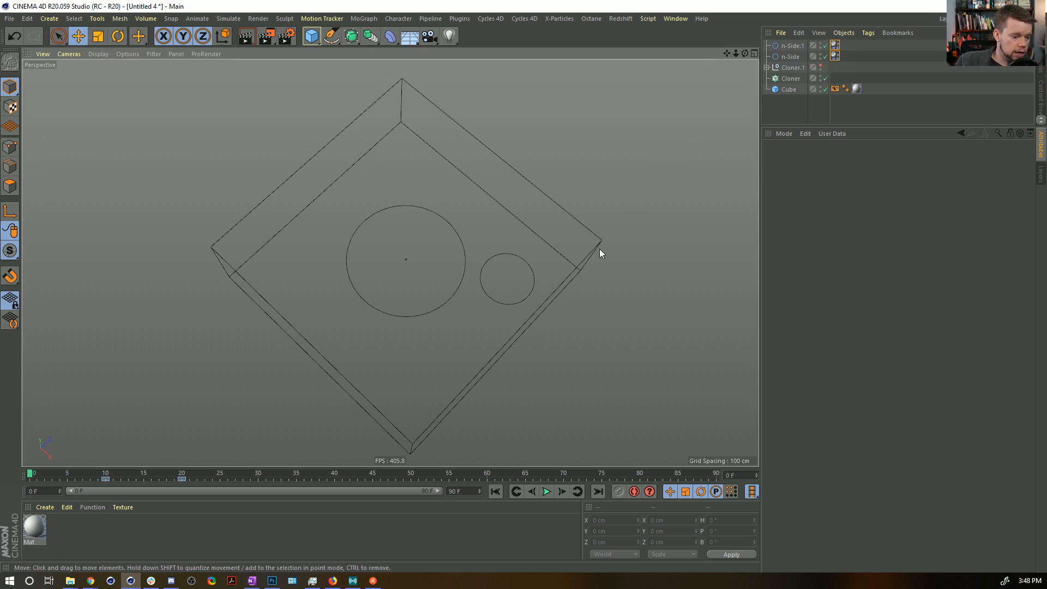
drag(849, 67, 834, 44)
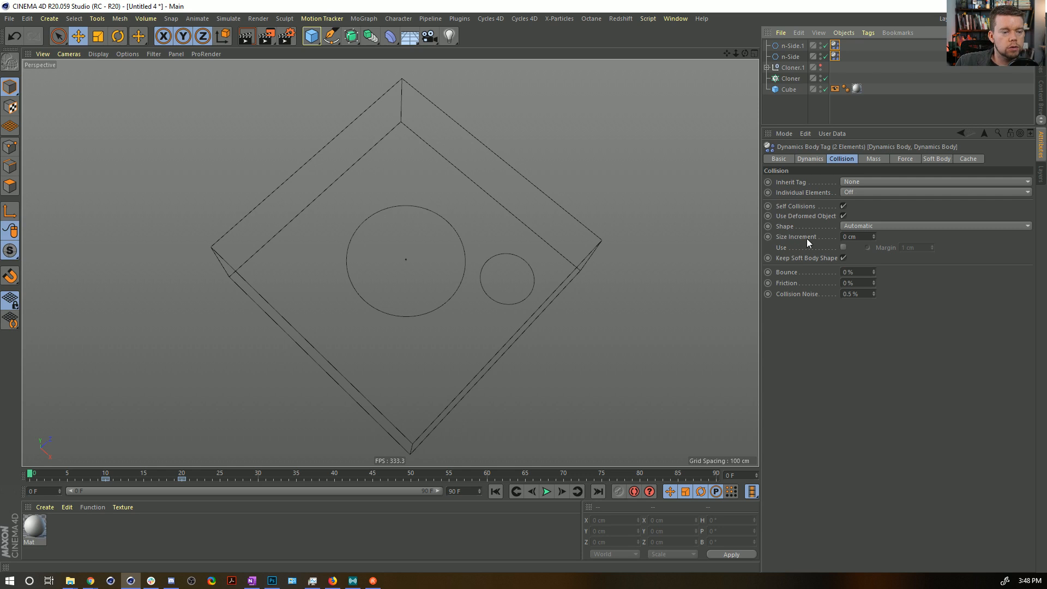
click(843, 247)
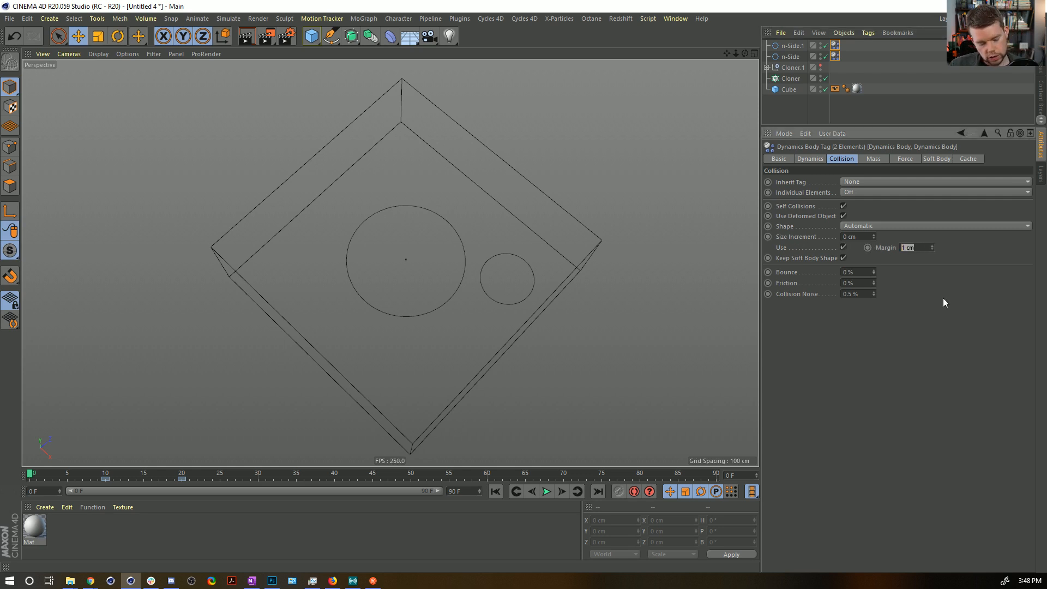
text(10)
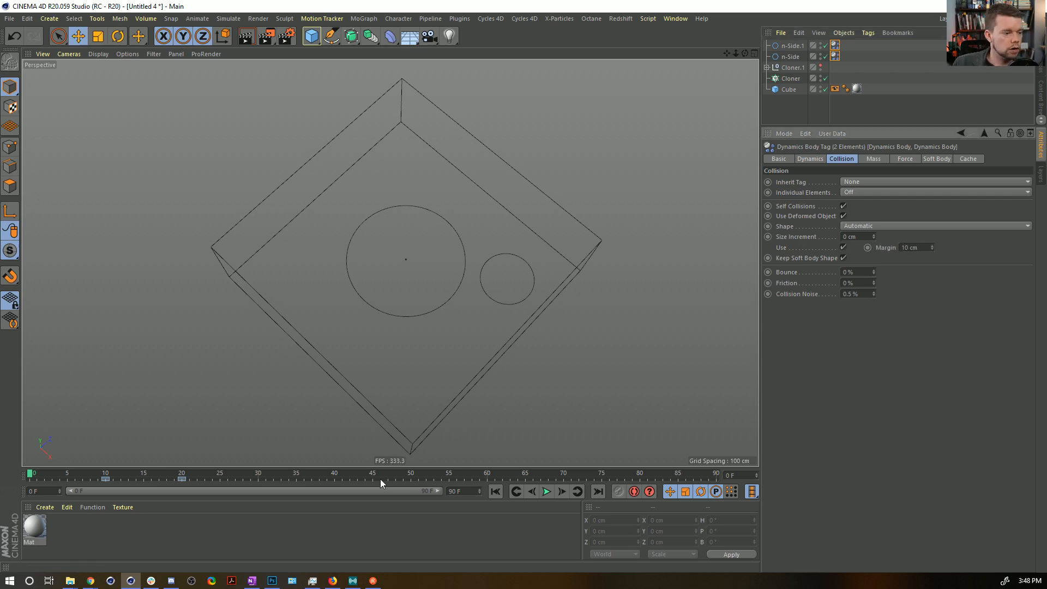
click(545, 492)
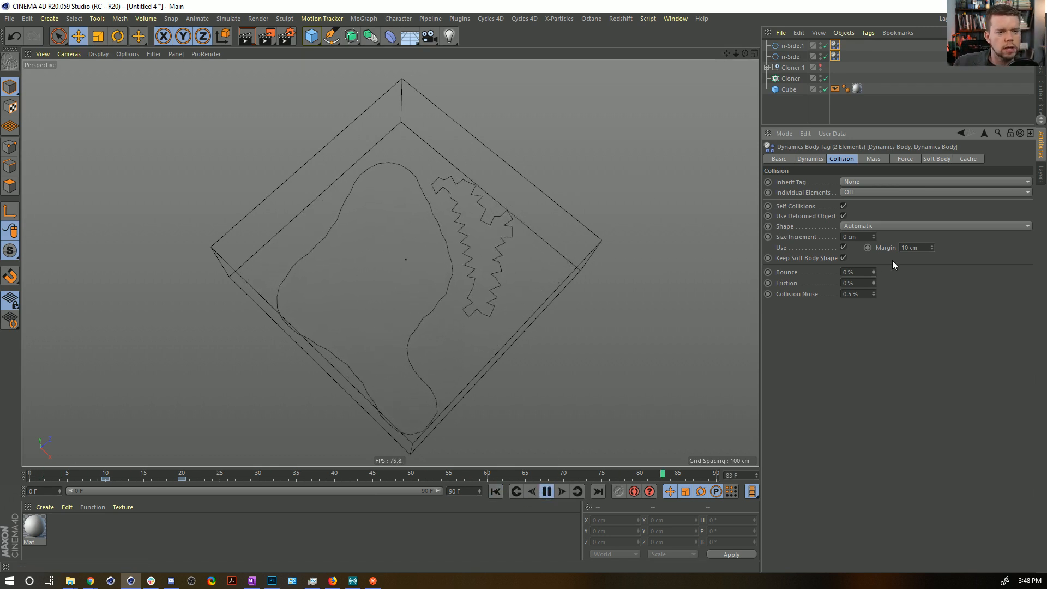
Set the collision margin of both Dynamics Body tags to 5 cm.
drag(927, 249, 894, 249)
text(5)
key(Return)
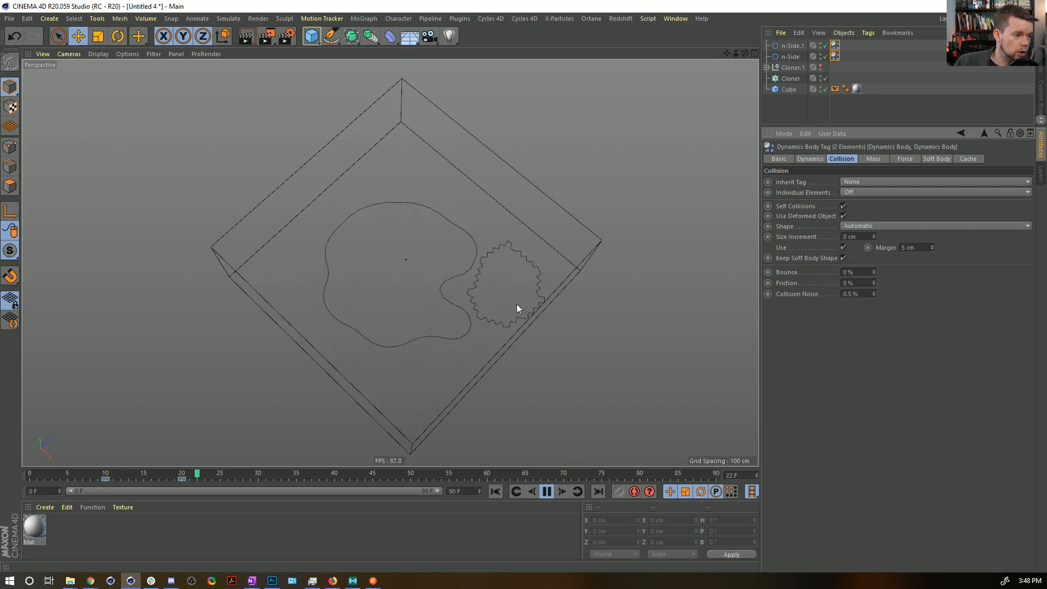
Reduce the small n-Side spline to 25 sides, watch the simulation and rewind it.
click(791, 57)
click(793, 46)
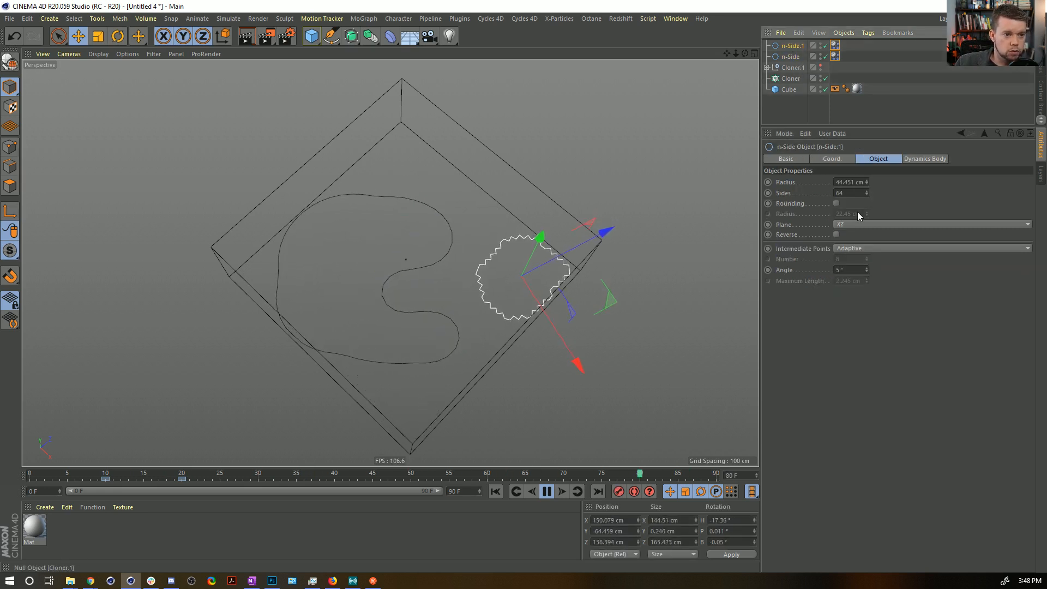
click(849, 193)
text(25)
key(Return)
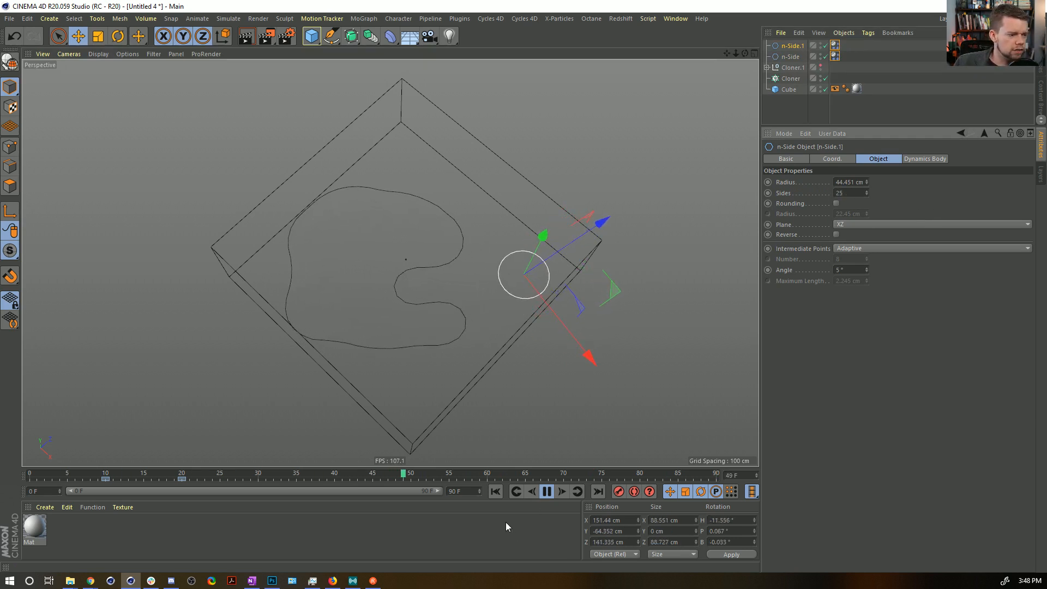
click(885, 99)
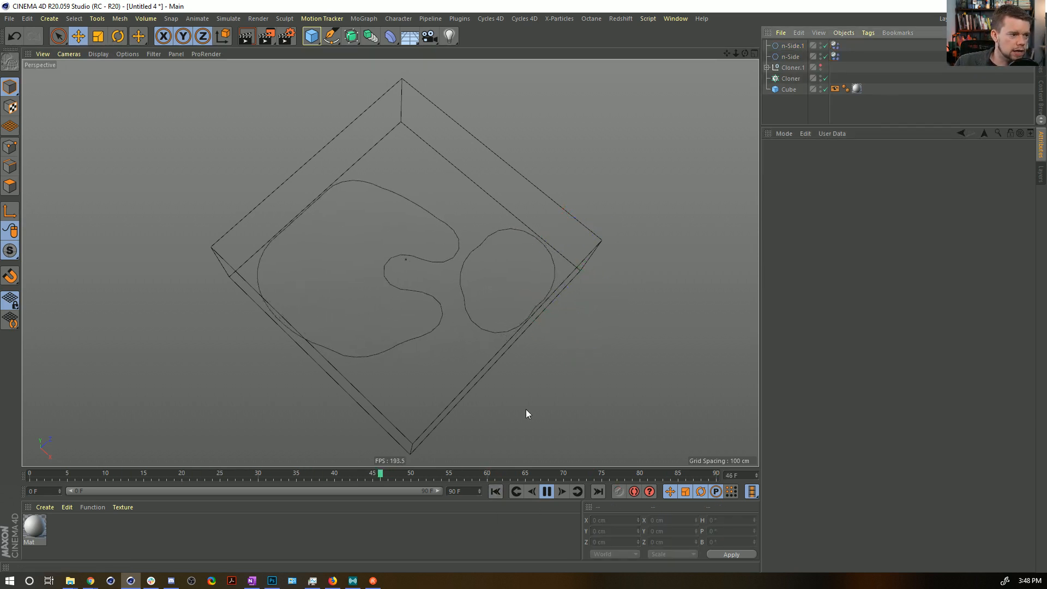
click(495, 492)
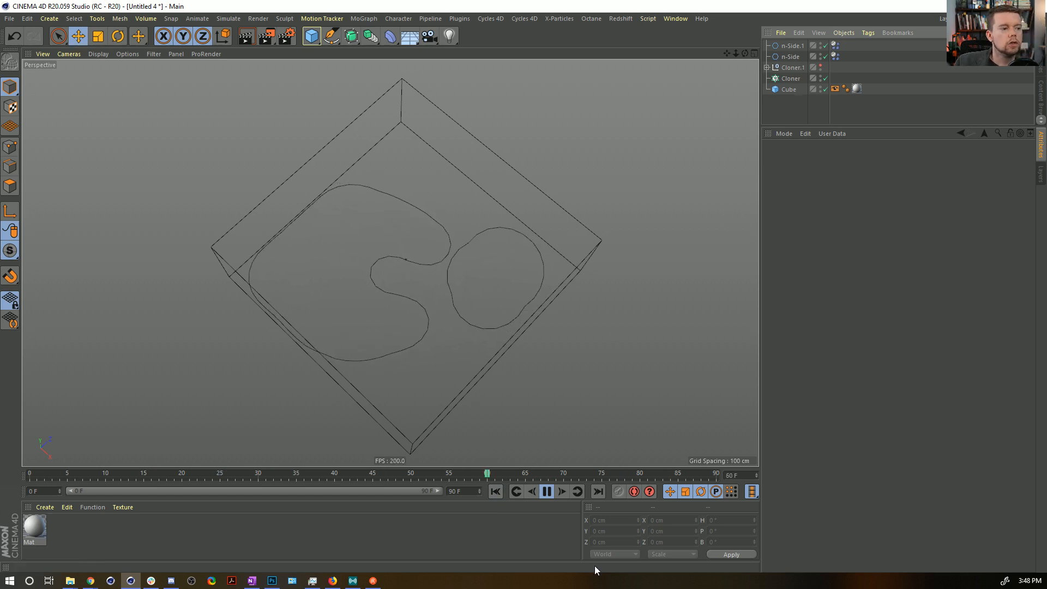
click(547, 493)
click(496, 492)
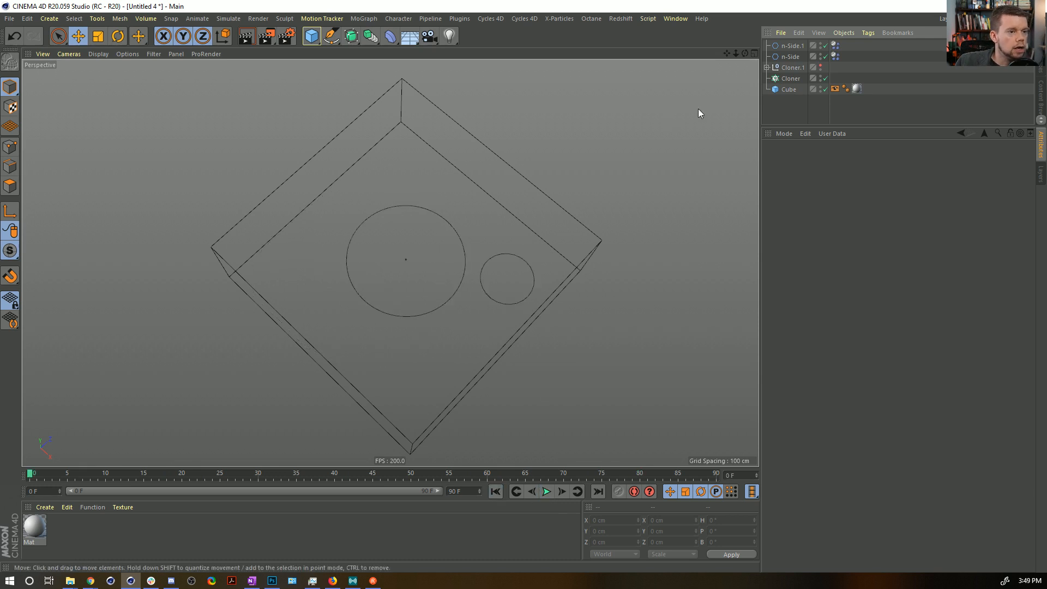
Place three copies of the small n-Side spline in free areas of the box around the large circle.
click(793, 46)
ctrl+drag(595, 278, 486, 169)
click(792, 57)
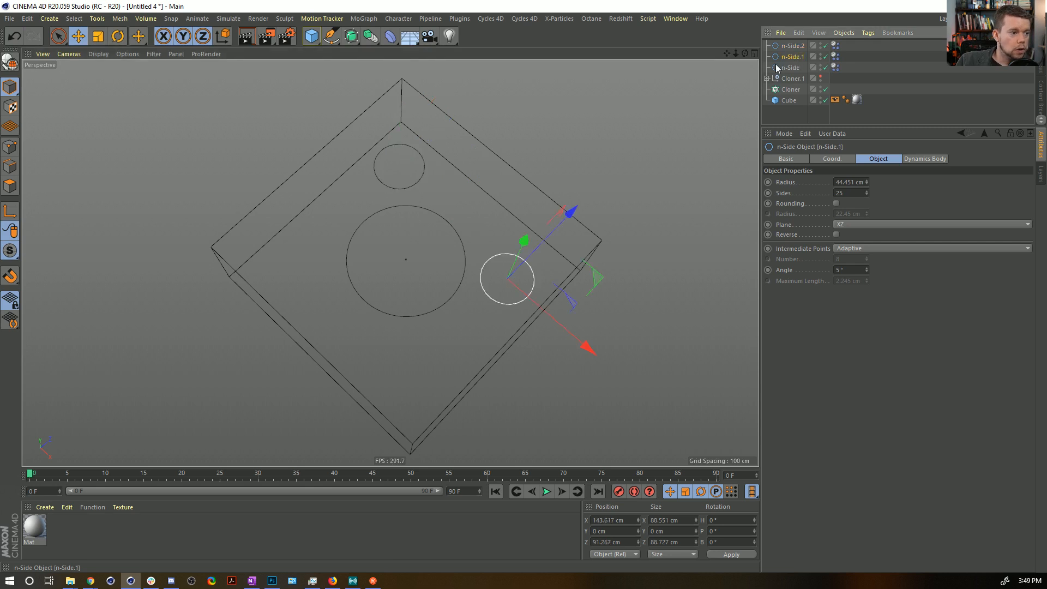
ctrl+drag(595, 278, 544, 350)
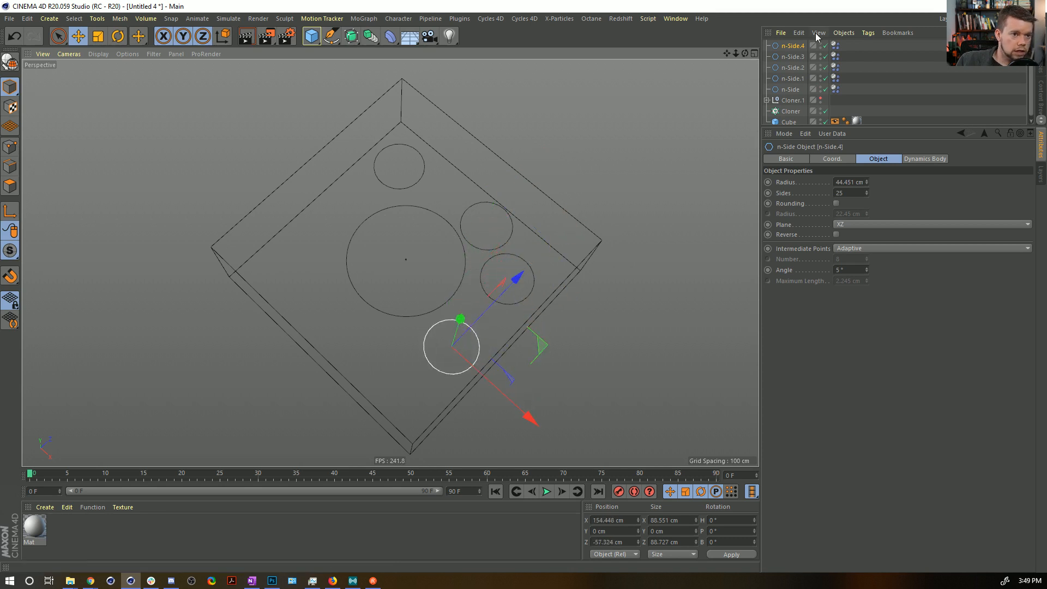
Add two larger spline copies, about 60 cm in radius, near the box's front and left corners.
ctrl+drag(786, 47, 786, 51)
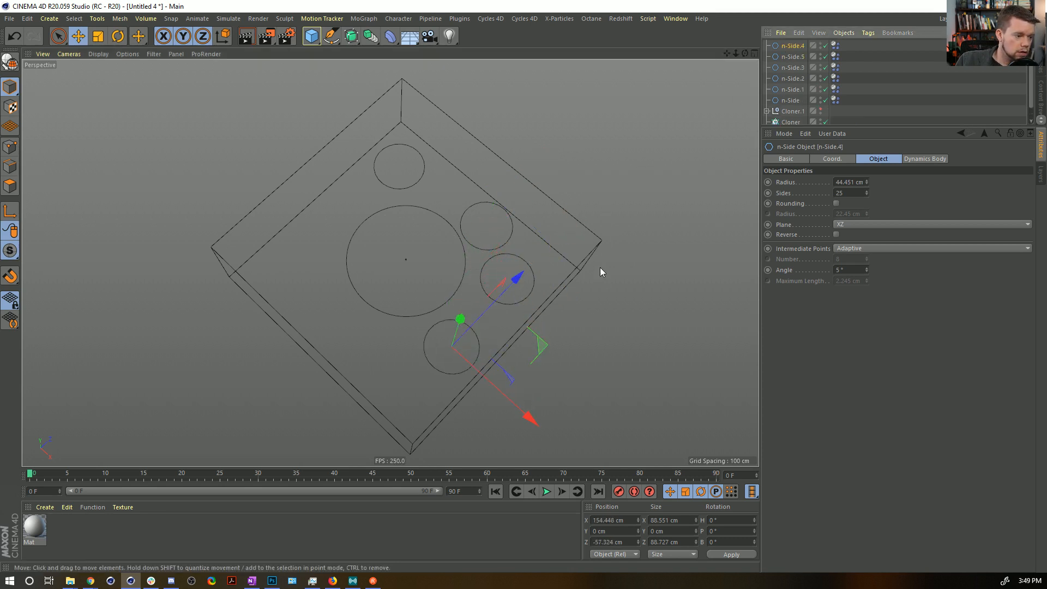
key(t)
drag(584, 303, 708, 240)
key(e)
drag(542, 344, 385, 257)
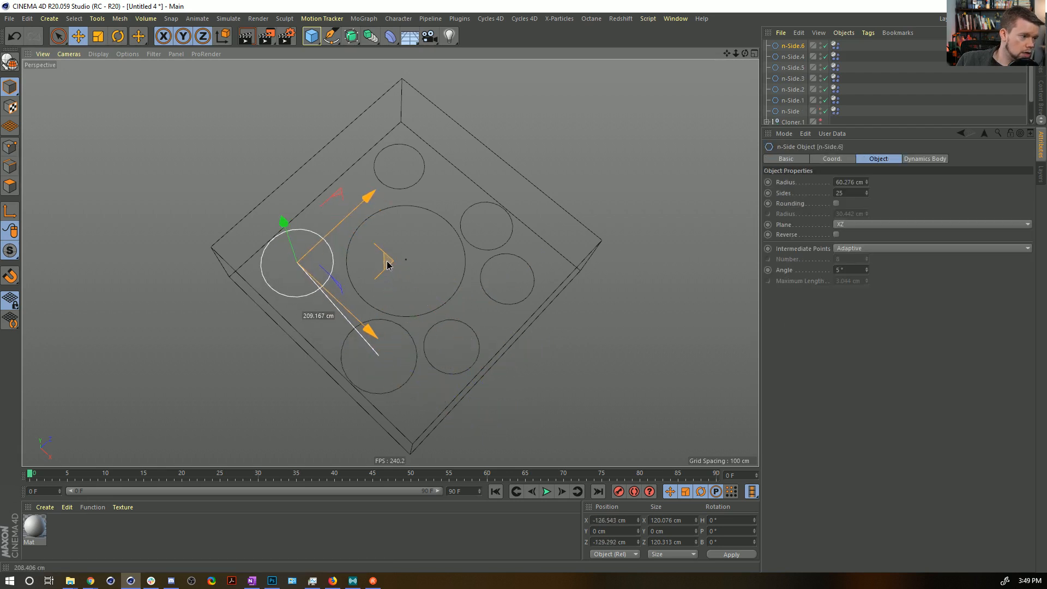
Place three more copies of the small spline in the gaps around the large circle in the top view.
middle_click(418, 179)
middle_click(571, 181)
click(330, 173)
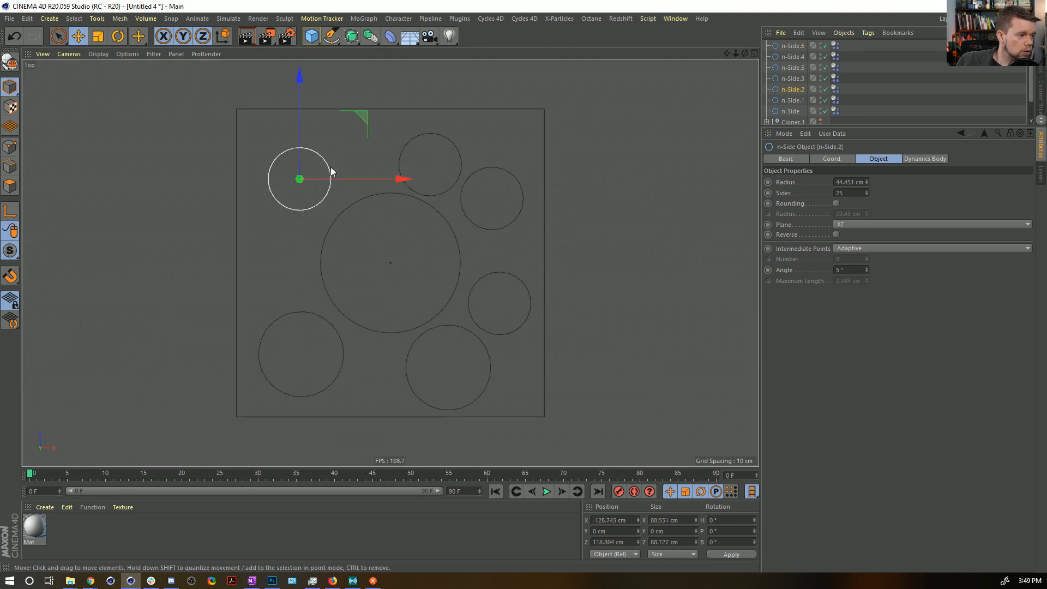
ctrl+drag(442, 210, 535, 400)
drag(538, 400, 537, 401)
key(ctrl+v)
key(ctrl+v)
key(ctrl+z)
drag(426, 299, 498, 184)
Scale down the small spline to the upper right of the large circle and the one directly left of it.
click(463, 208)
key(t)
click(307, 247)
drag(361, 247, 298, 252)
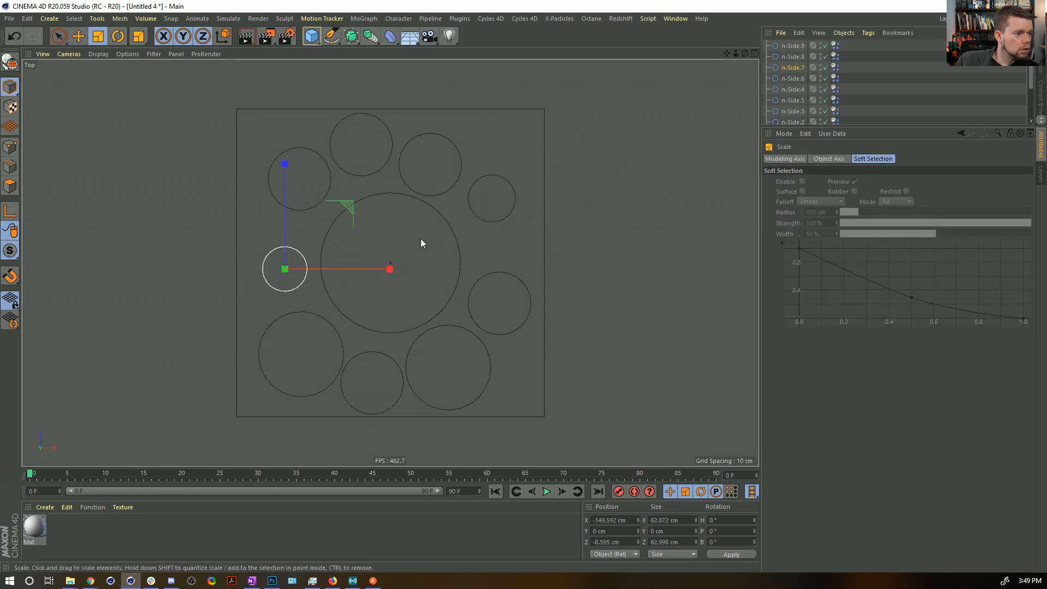
Copy the reduced upper-right spline into the box's nearby corner and scale the copy to about 73 cm wide.
shift+click(473, 210)
click(472, 210)
drag(551, 260, 546, 185)
key(e)
key(t)
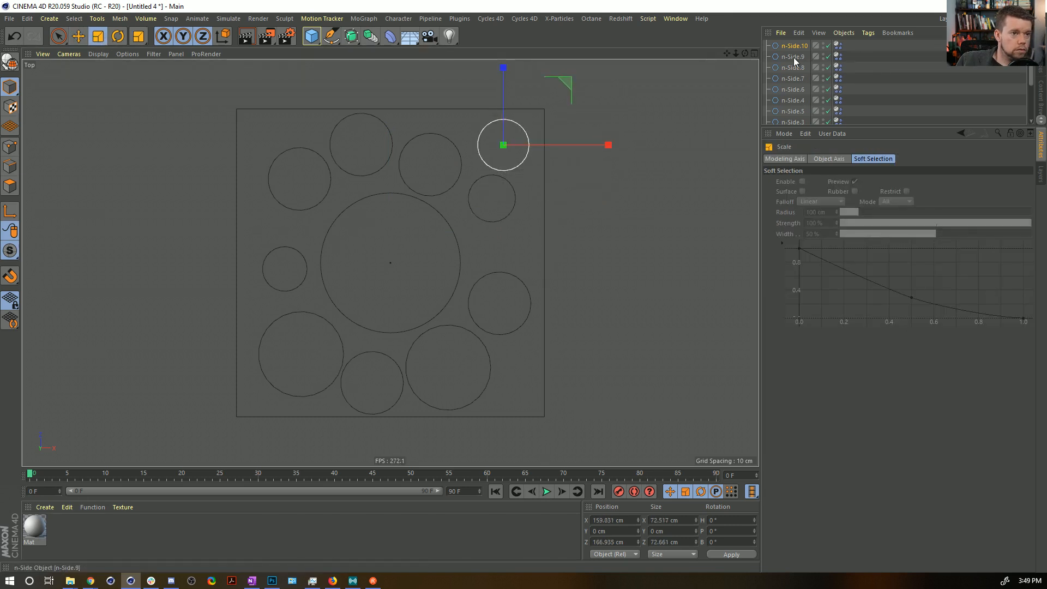
Set the three smallest n-Side splines to 20 sides, then play the simulation and rewind it.
shift+click(476, 214)
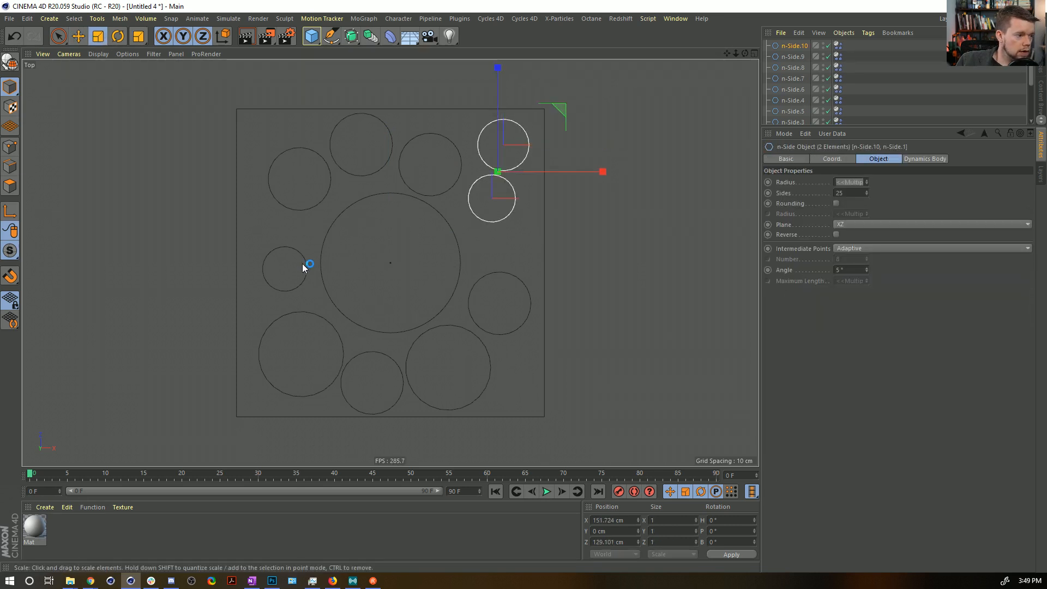
shift+click(305, 263)
double_click(843, 193)
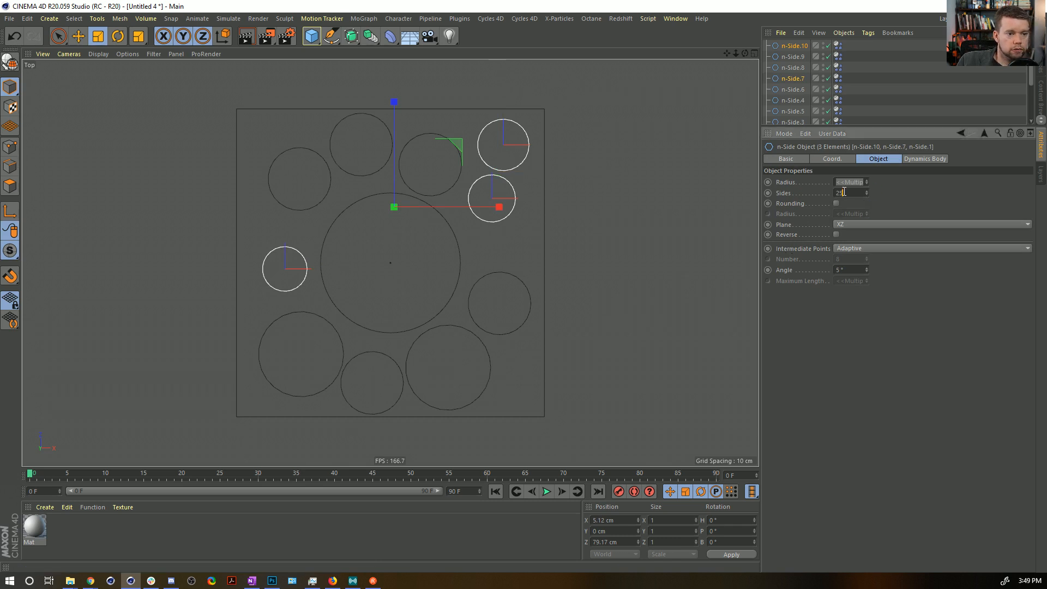
text(20)
key(Return)
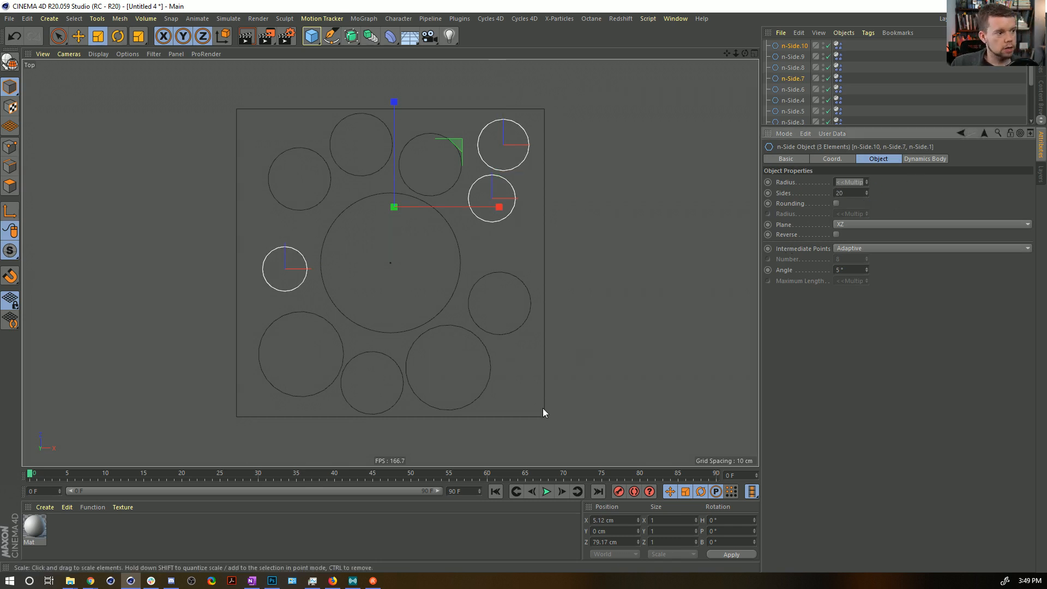
click(546, 492)
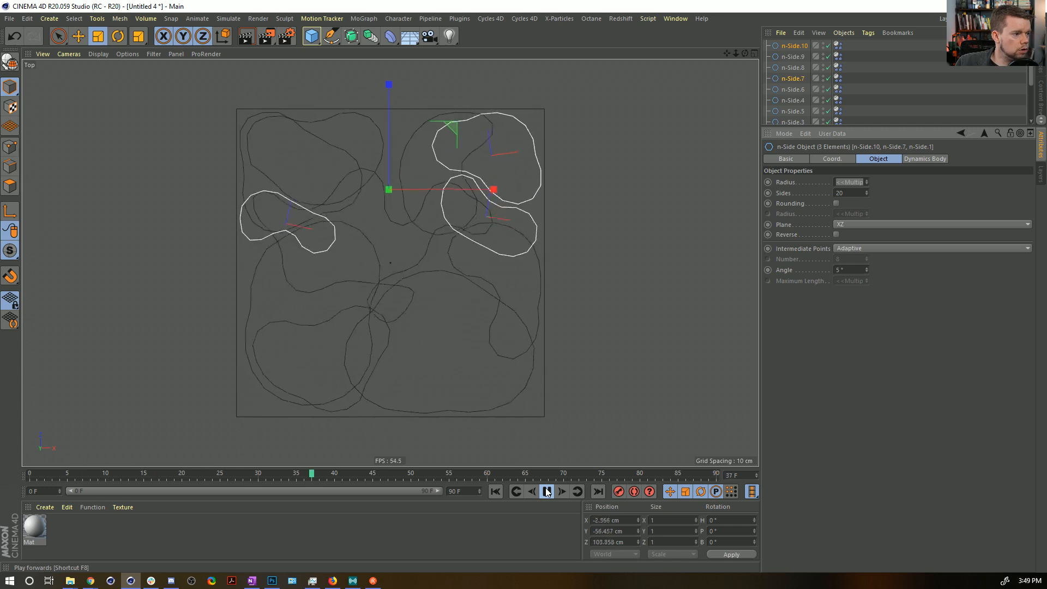
click(495, 491)
Set the second Rest Length keyframe of all n-Side Dynamics Body tags to 155% and move it to frame 30.
drag(831, 45, 835, 47)
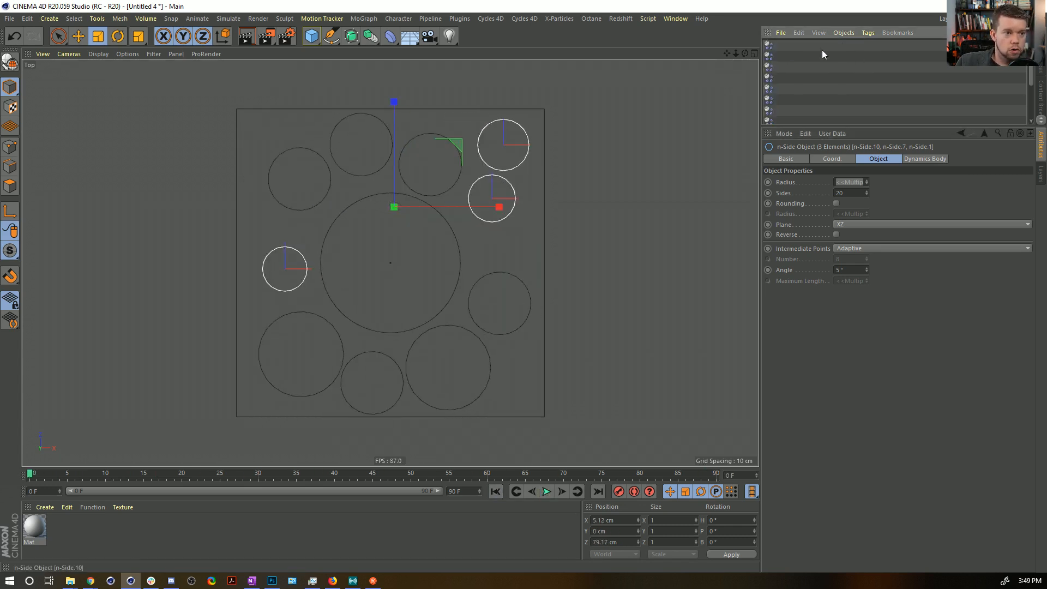
drag(761, 93, 845, 90)
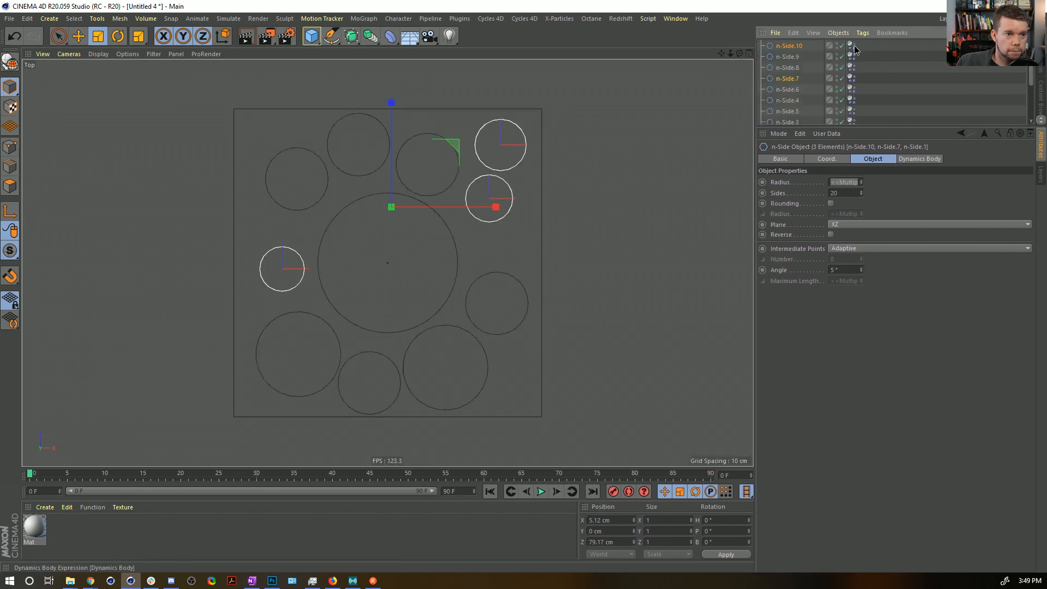
click(851, 89)
scroll(854, 90, down, 3)
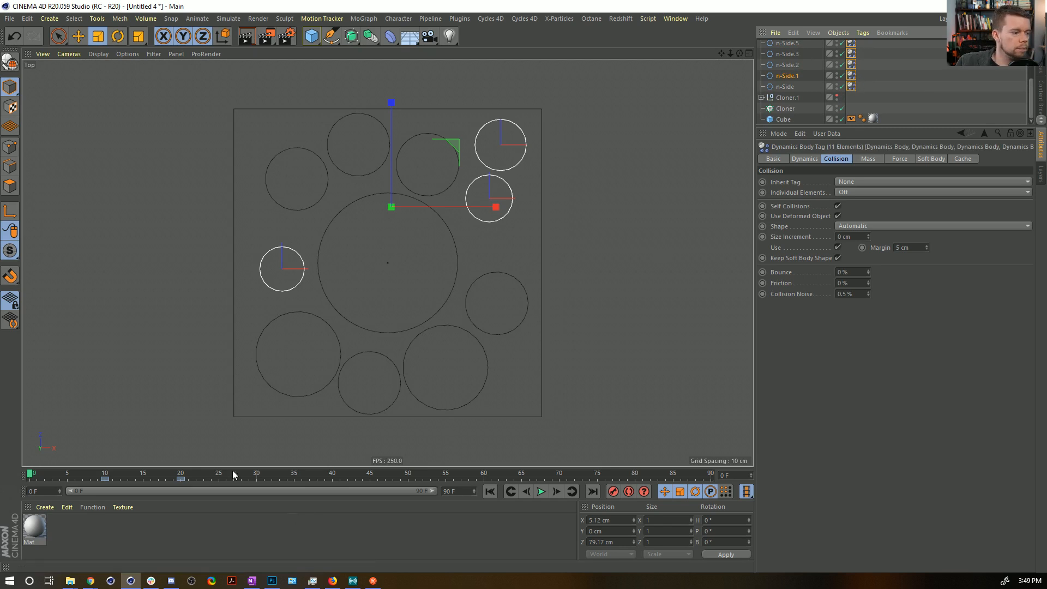
click(180, 478)
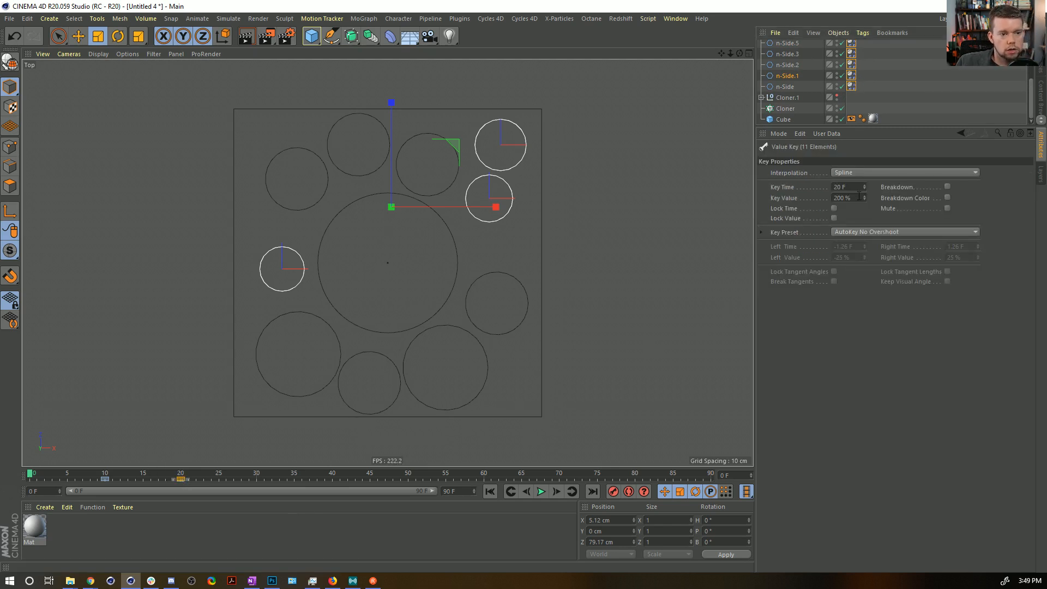
drag(861, 196, 703, 193)
text(155)
key(Return)
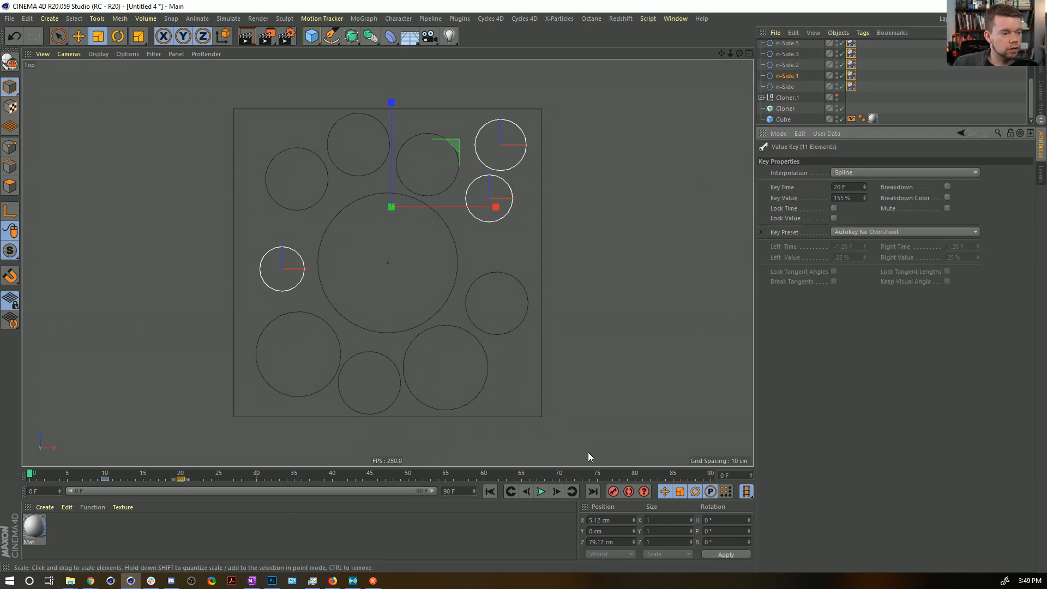
drag(180, 478, 256, 479)
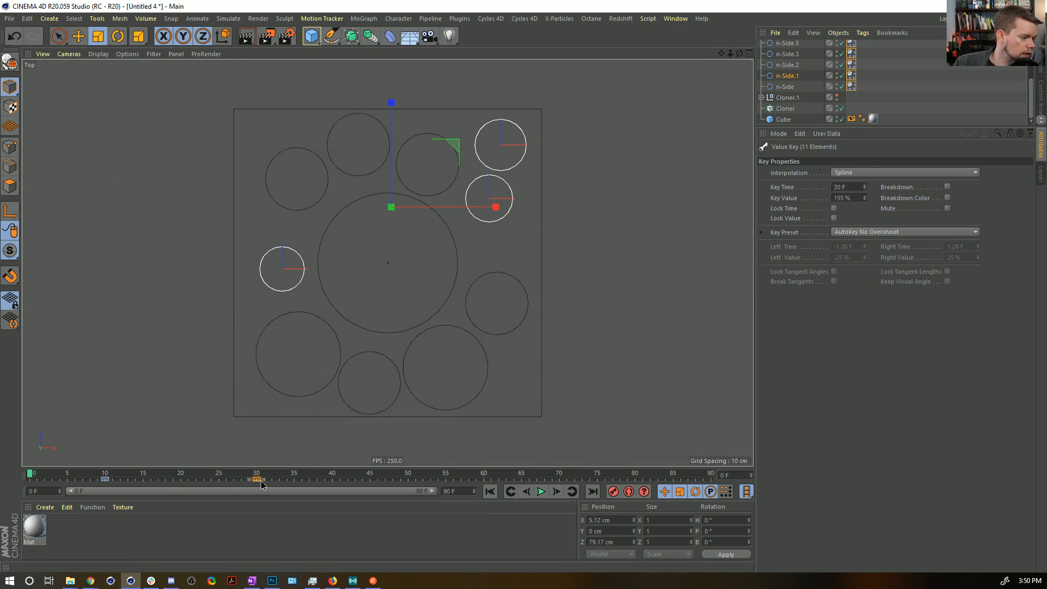
Play the simulation, set the second Rest Length keyframe of the Dynamics Body tags to 125%, then rewind and replay.
click(541, 492)
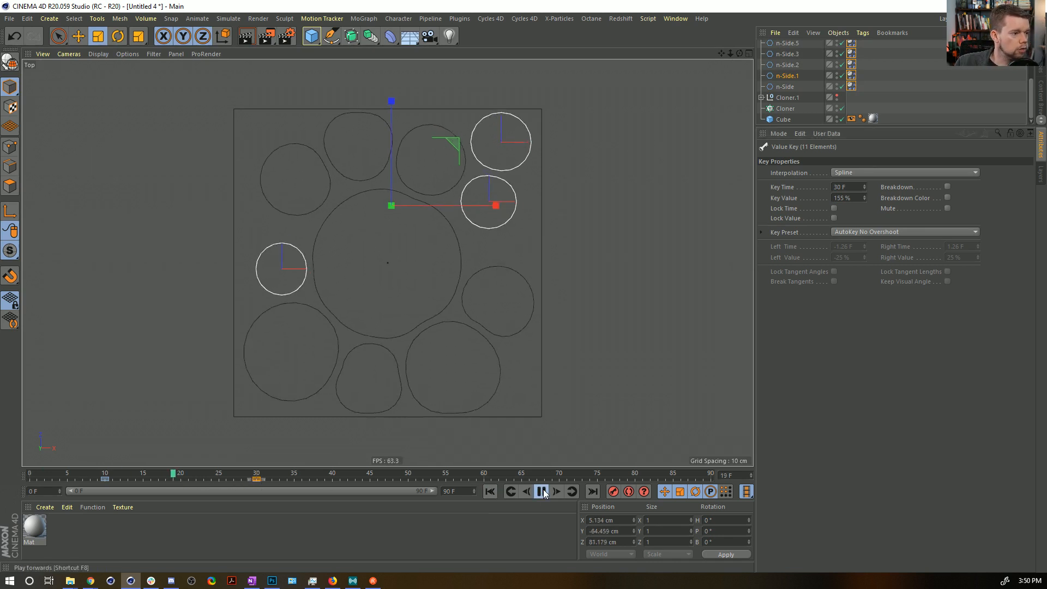
click(542, 491)
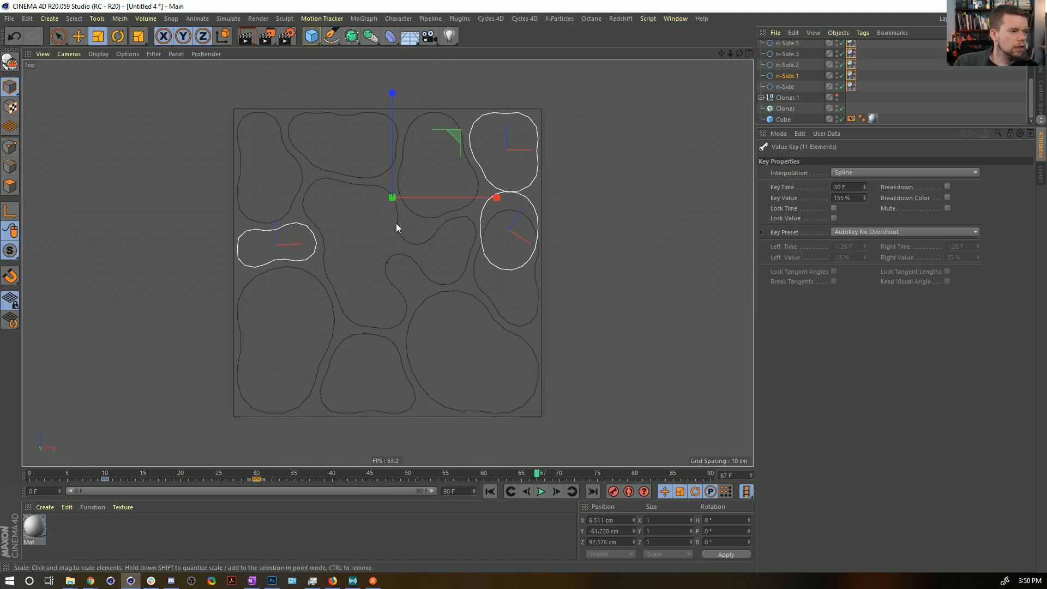
click(859, 200)
text(1)
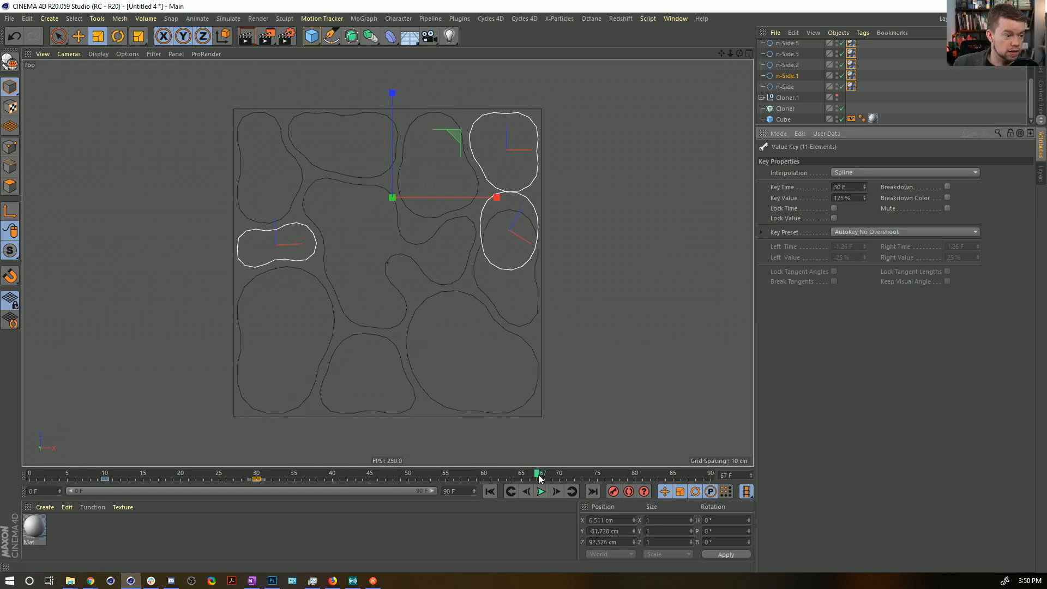
click(489, 491)
click(545, 493)
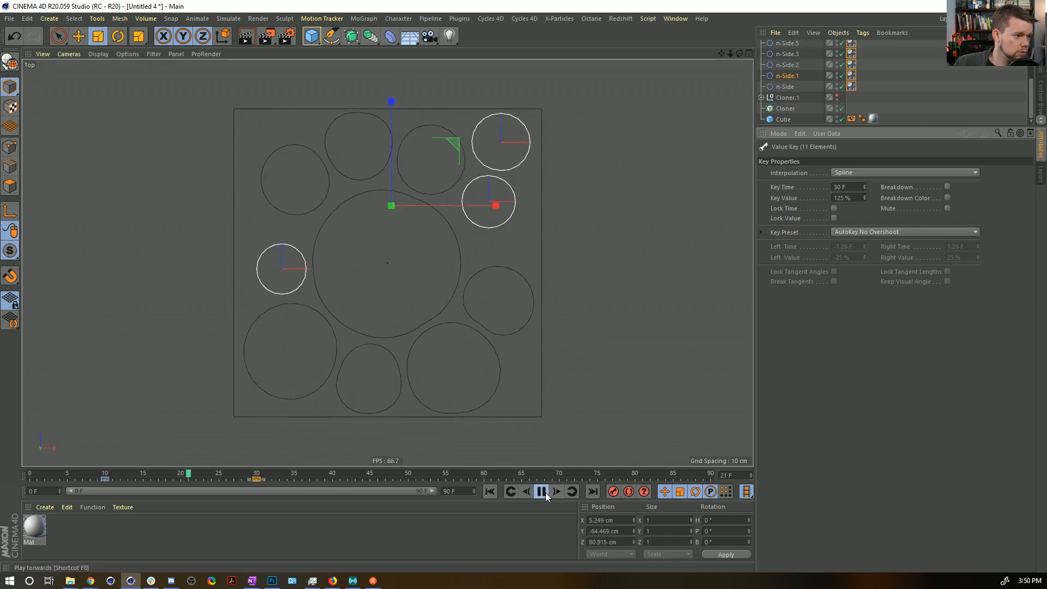
Raise the second Rest Length keyframe to 132% during playback, then stop and rewind the simulation.
click(864, 197)
click(864, 198)
click(865, 197)
click(865, 198)
click(865, 197)
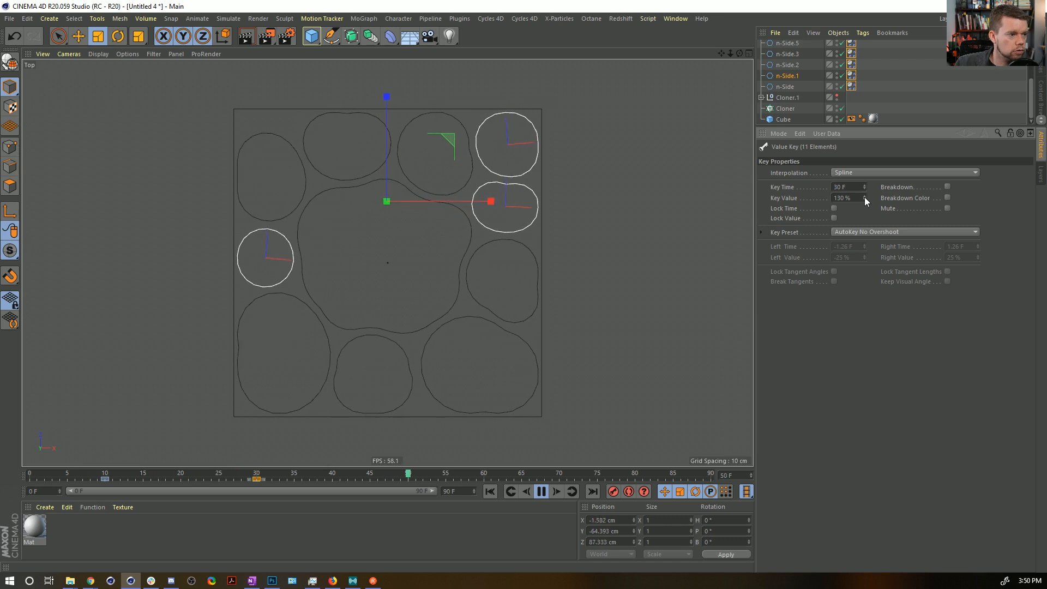
click(865, 197)
click(865, 197)
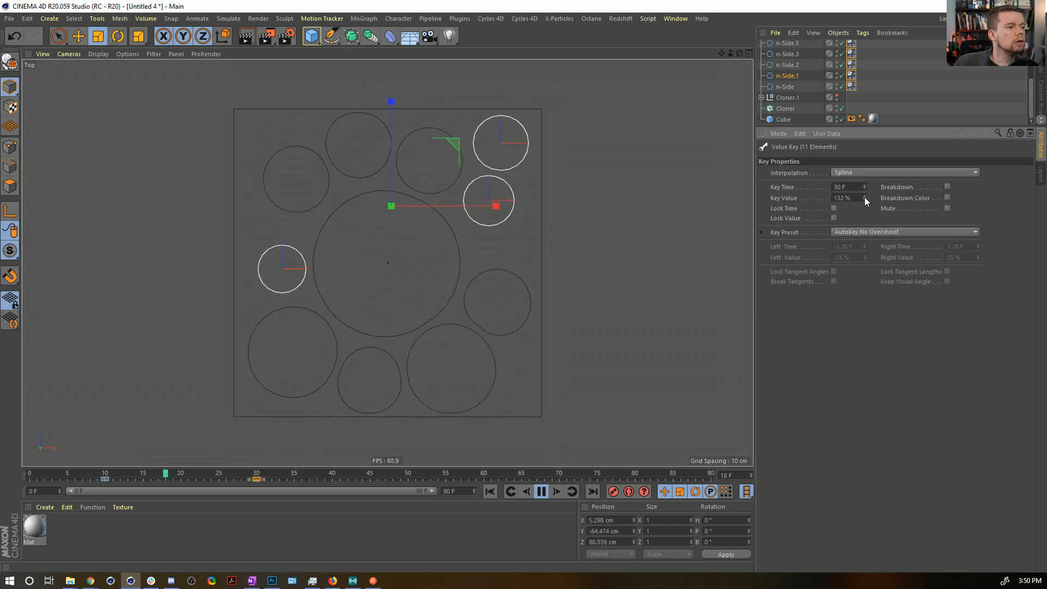
click(541, 491)
click(493, 491)
Examine the box from the side in the perspective view and inspect the n-Side.10 and n-Side splines.
middle_click(366, 240)
middle_click(327, 232)
alt+drag(324, 230, 348, 137)
scroll(794, 80, up, 2)
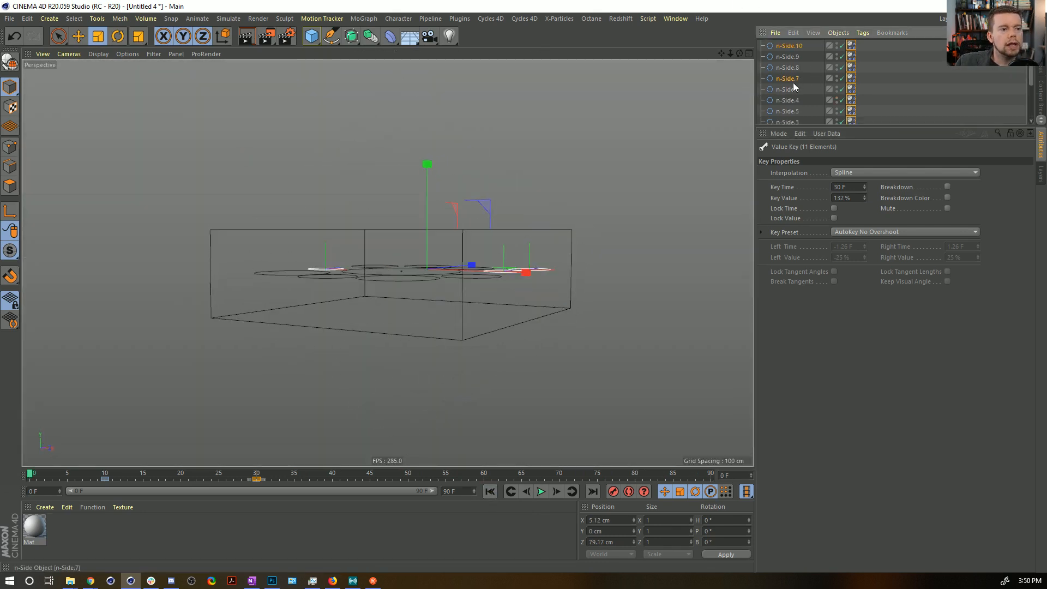
click(791, 47)
scroll(803, 72, down, 3)
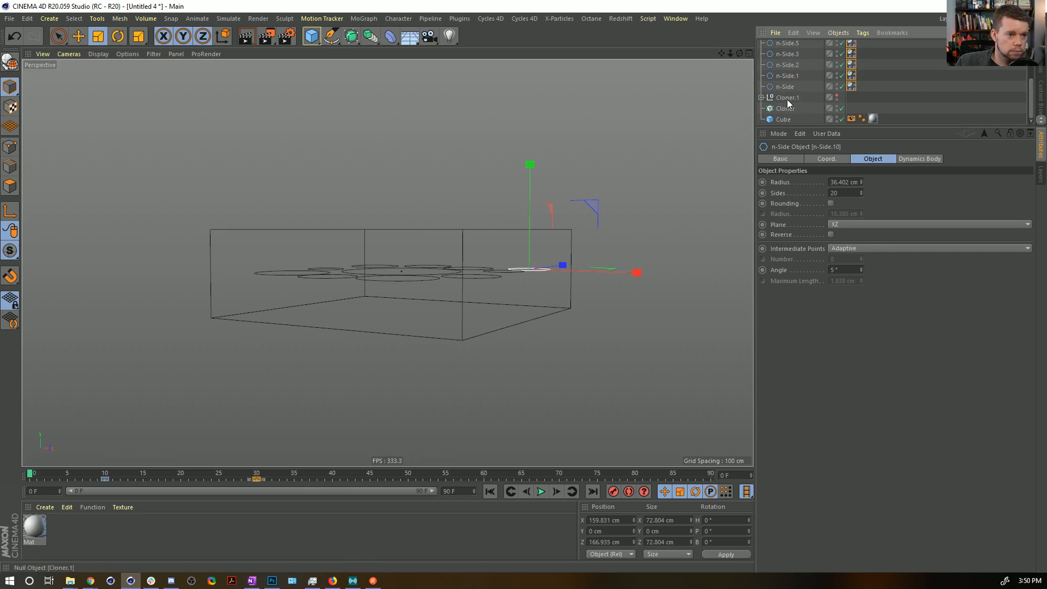
click(785, 87)
scroll(789, 53, up, 2)
scroll(796, 62, down, 2)
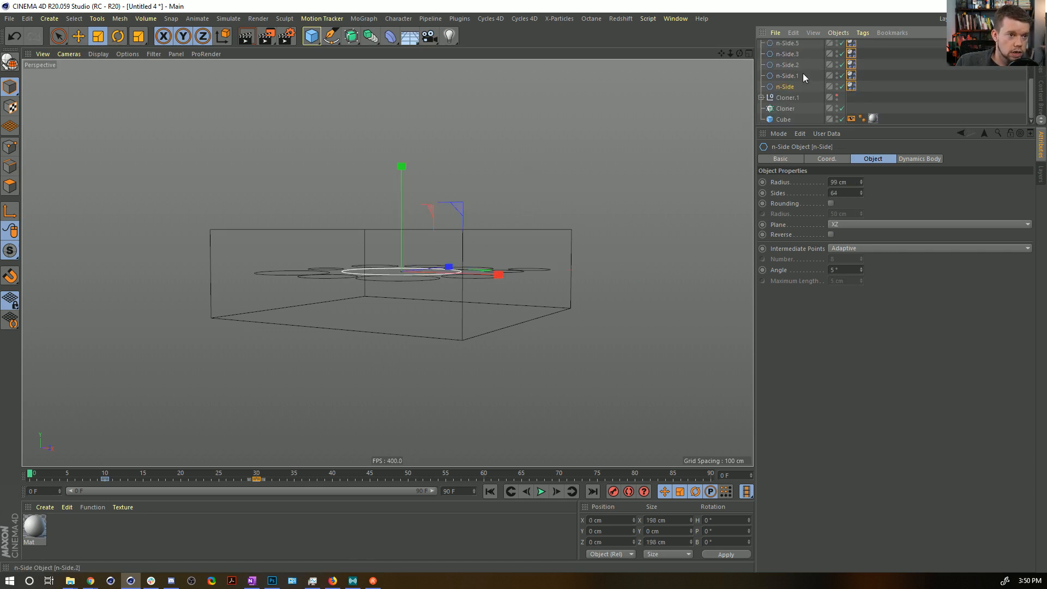
Show the Cloner.1 floors, then set Floor 5's Y position to -5 cm and Floor 4's to 5 cm.
click(761, 98)
click(837, 96)
click(545, 378)
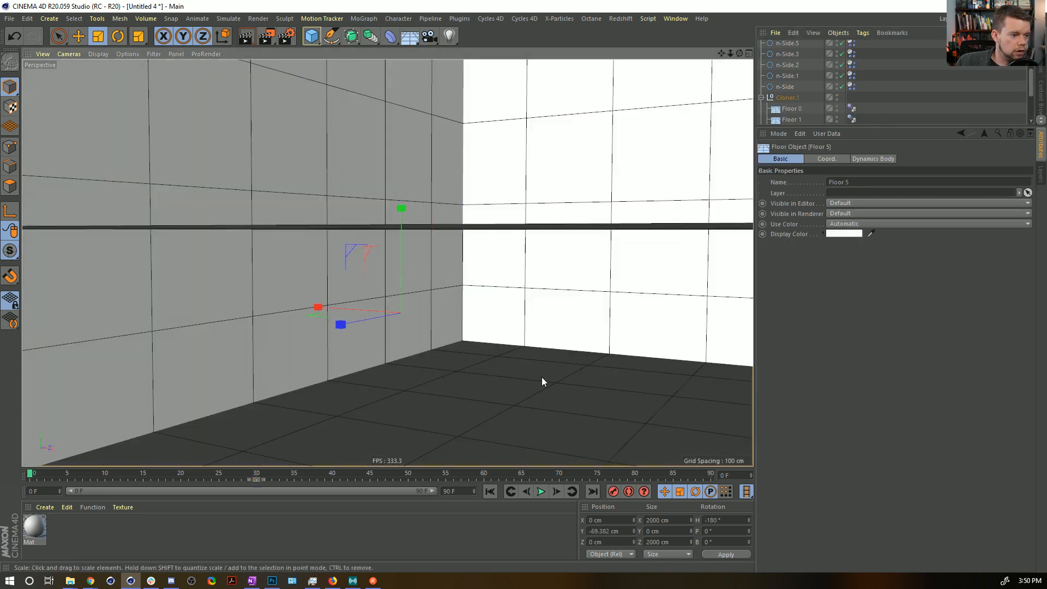
click(712, 554)
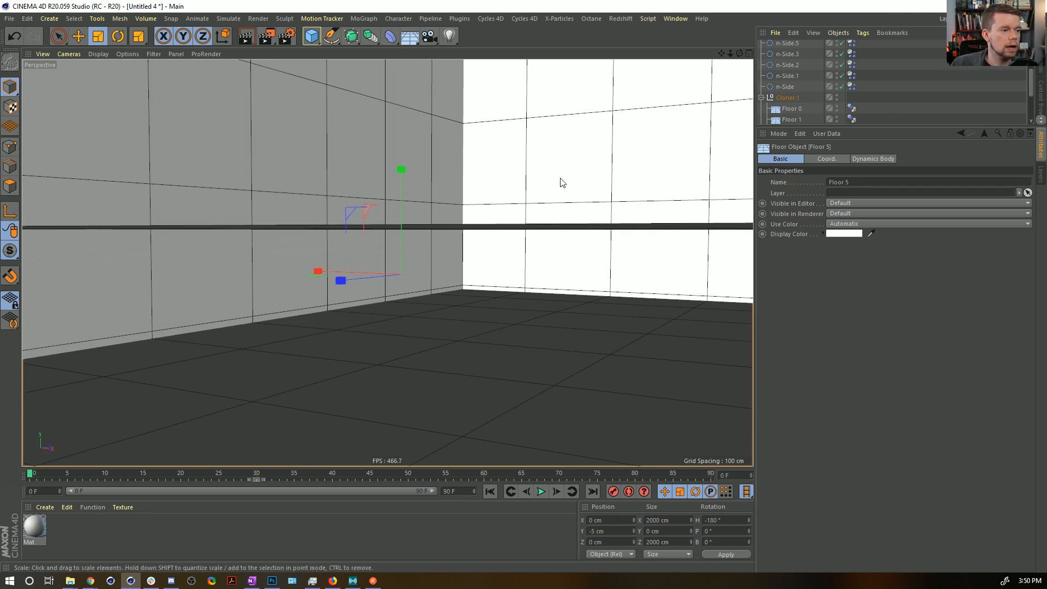
key(ctrl+z)
key(ctrl+z)
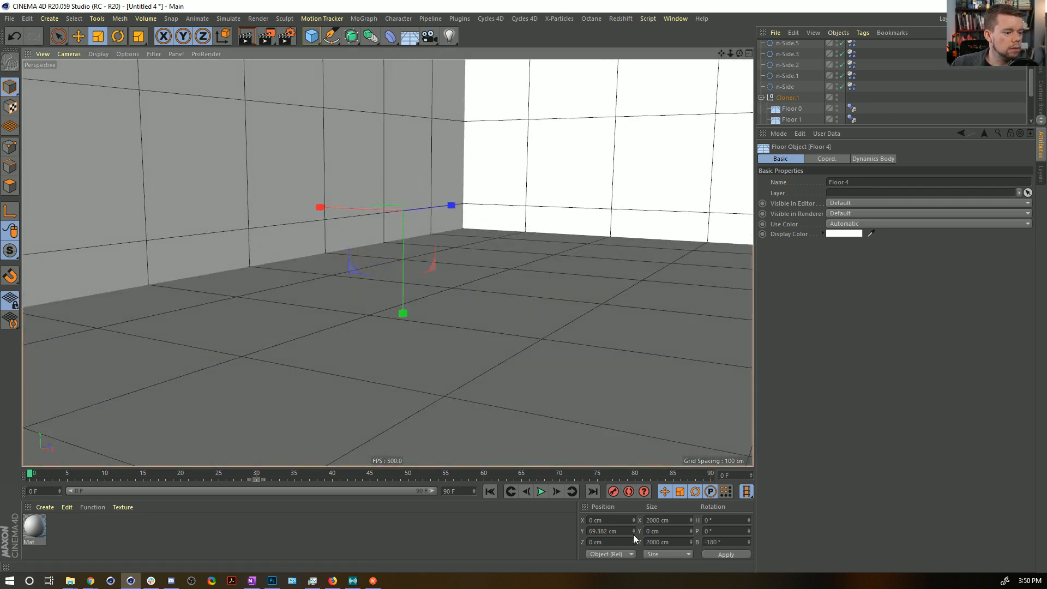
click(624, 531)
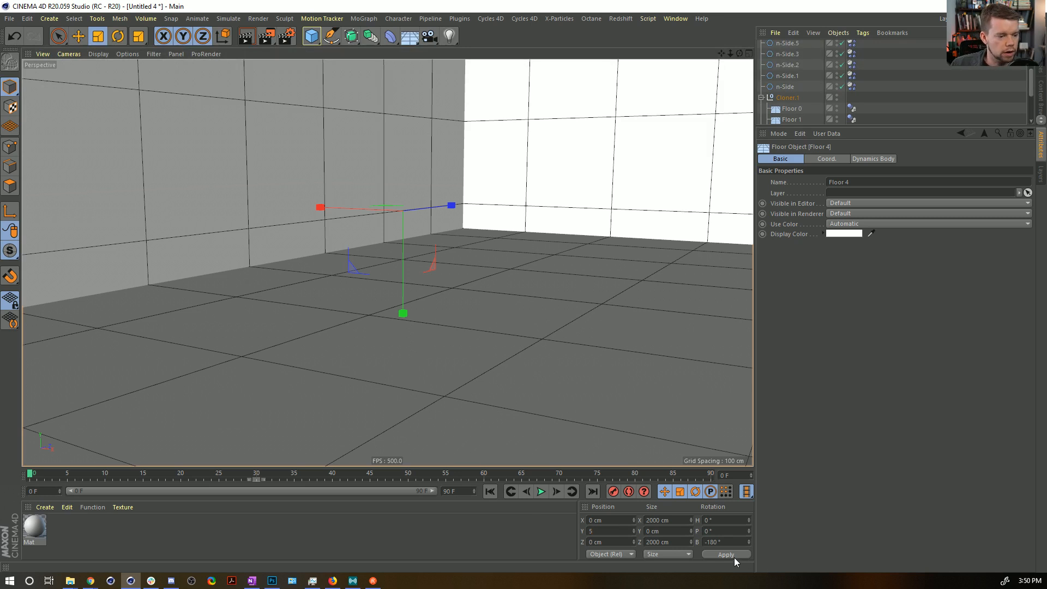
click(734, 557)
scroll(808, 91, down, 3)
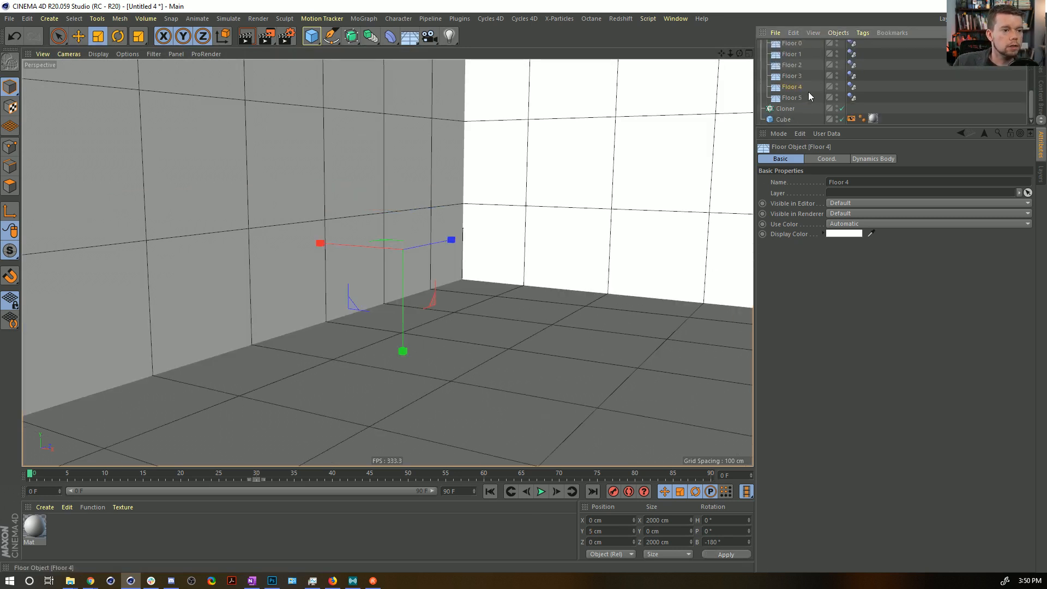
Set the Cube's Y size to 10 cm and hide the Cloner.1 floors again.
click(792, 119)
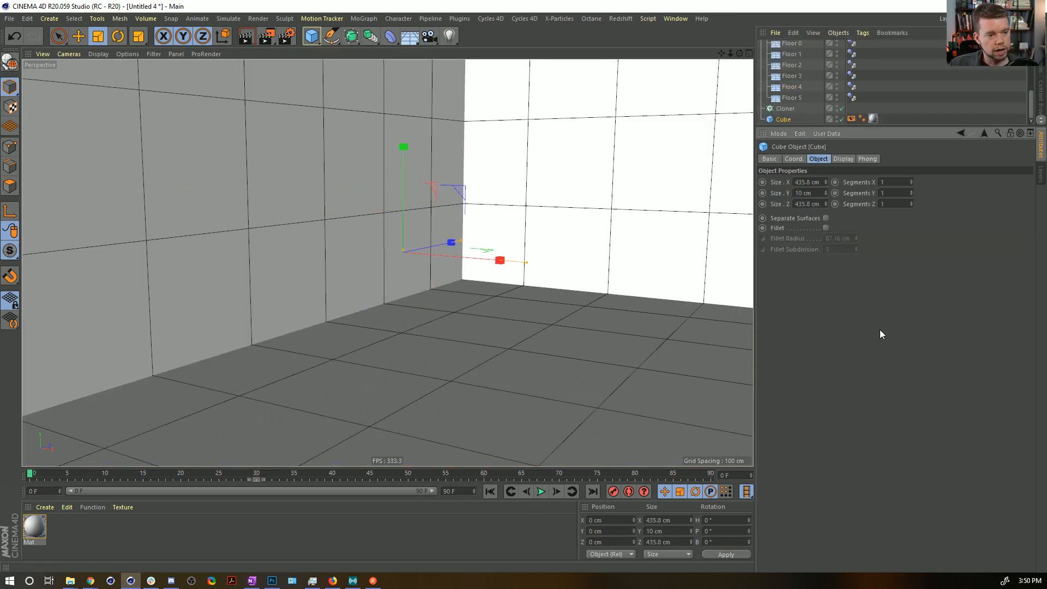
scroll(807, 77, up, 5)
scroll(822, 109, down, 2)
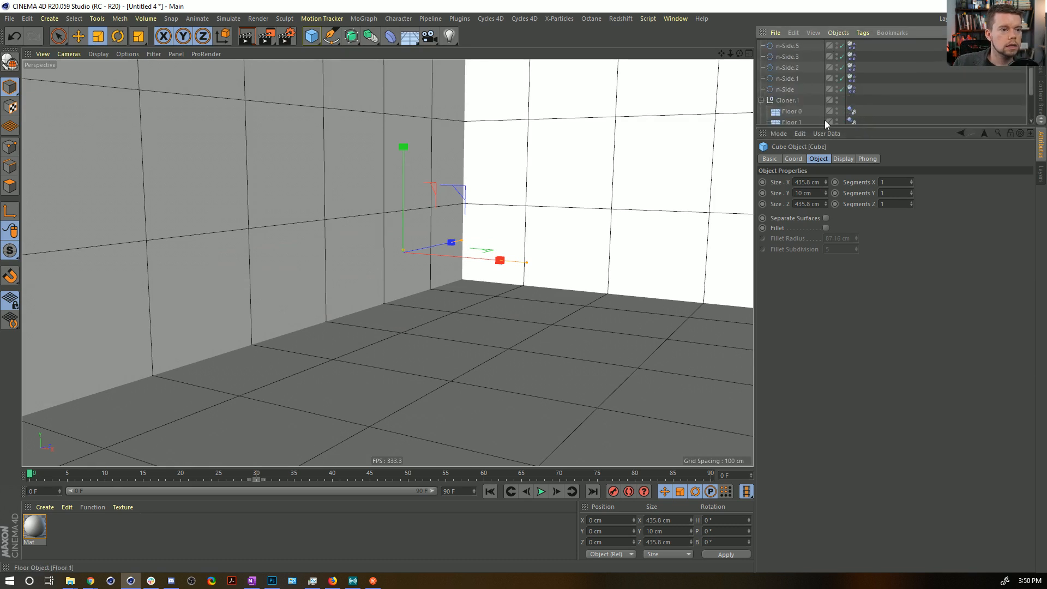
drag(825, 127, 828, 196)
click(837, 100)
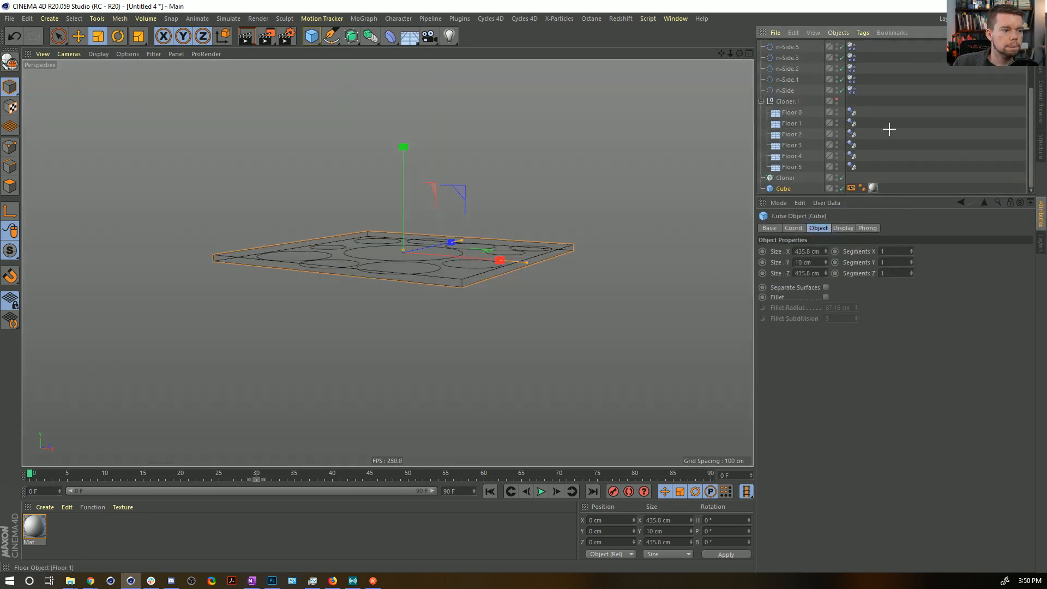
click(889, 130)
Play the simulation in the flattened box, check it from above, and rewind to frame 0.
alt+drag(476, 313, 459, 330)
click(541, 491)
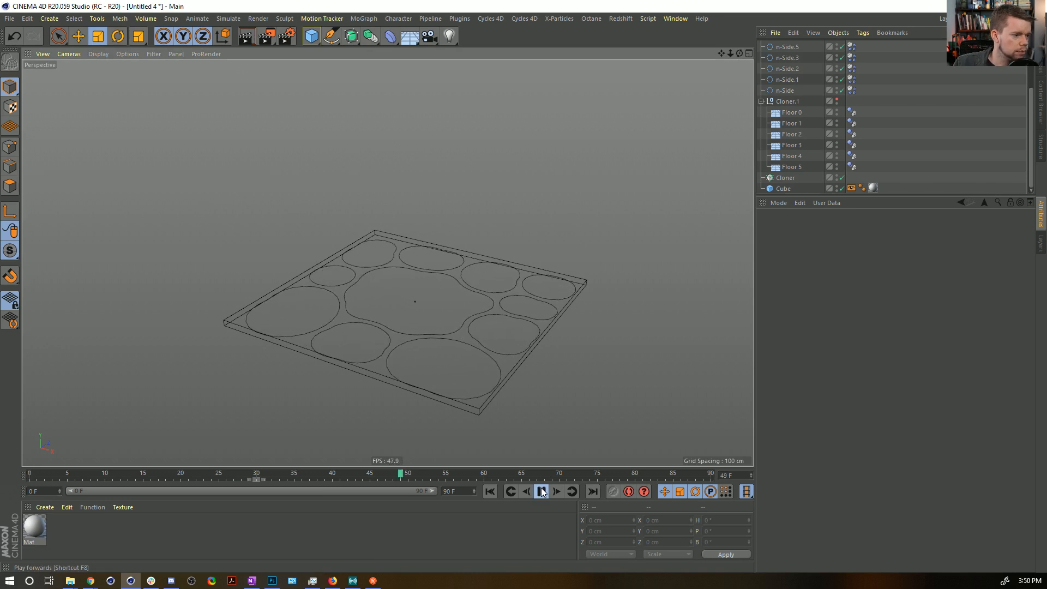
click(541, 491)
alt+drag(505, 393, 504, 333)
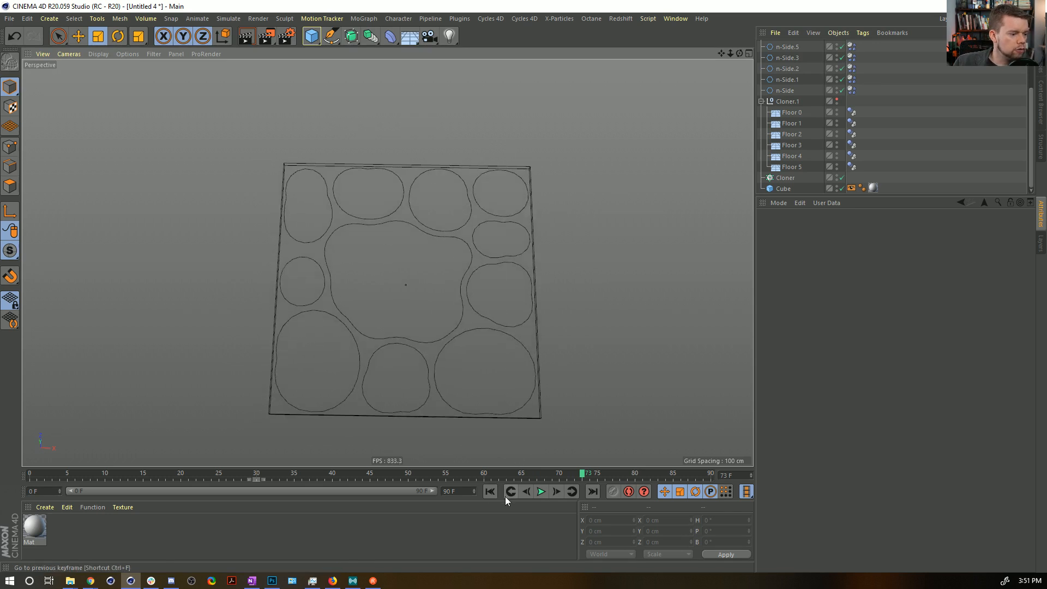
click(491, 495)
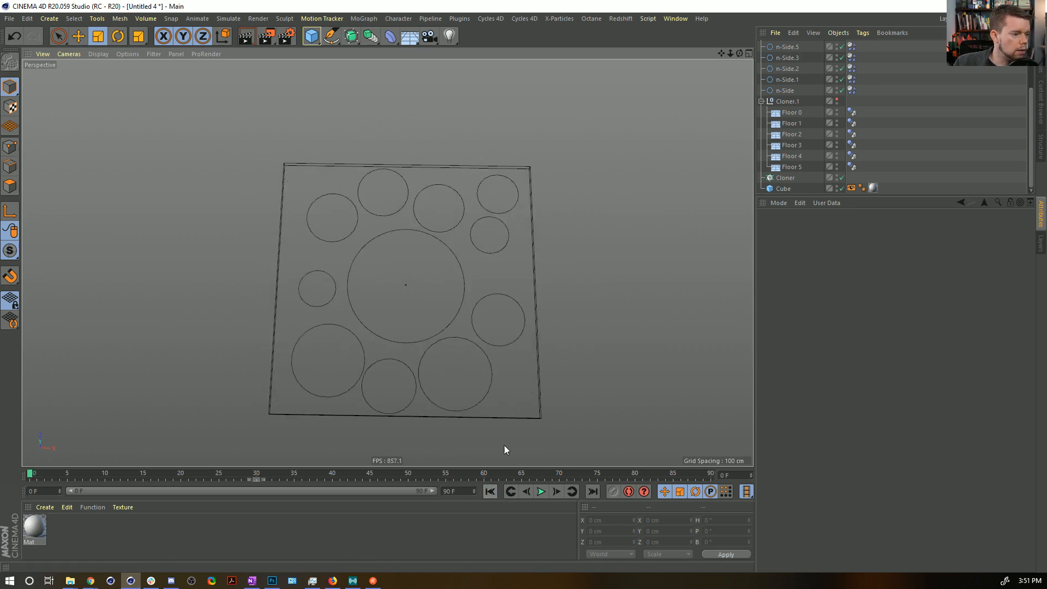
Copy the small spline just below the upper-right one into the box's lower-right corner at about X 181 cm, Z -148 cm.
click(497, 252)
key(ctrl+c)
key(ctrl+v)
key(e)
drag(553, 178, 578, 317)
scroll(774, 73, up, 2)
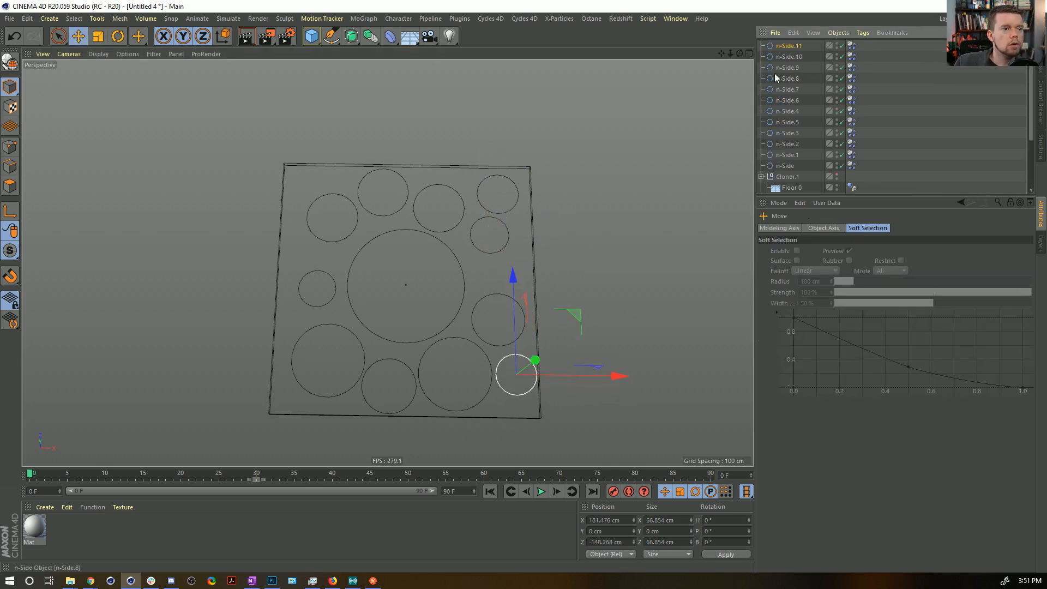
Set Follow Position to 15 in the Force settings of n-Side.11's Dynamics Body tag.
click(781, 49)
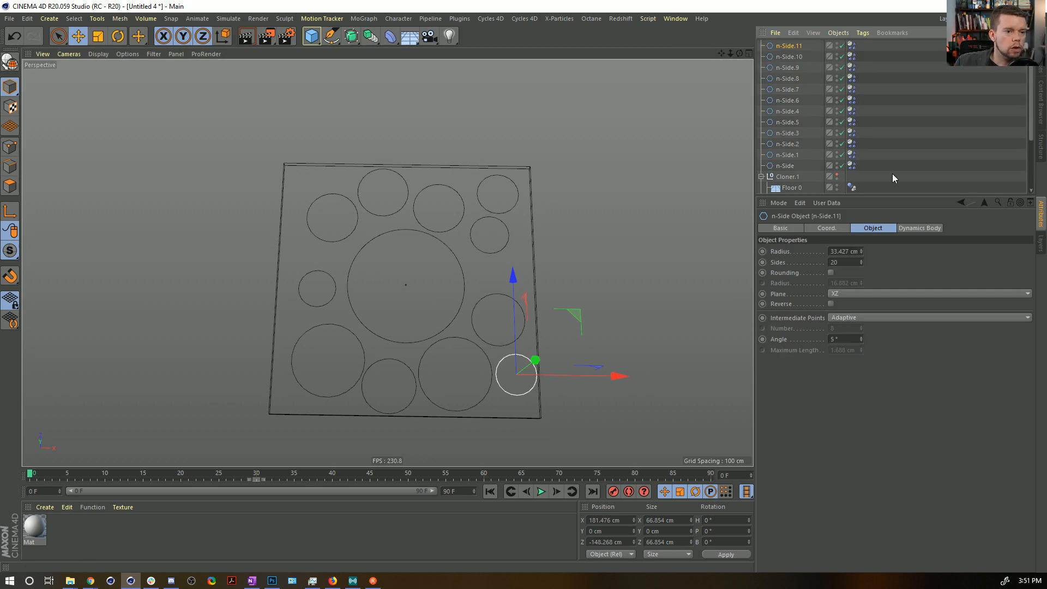
click(920, 228)
click(862, 228)
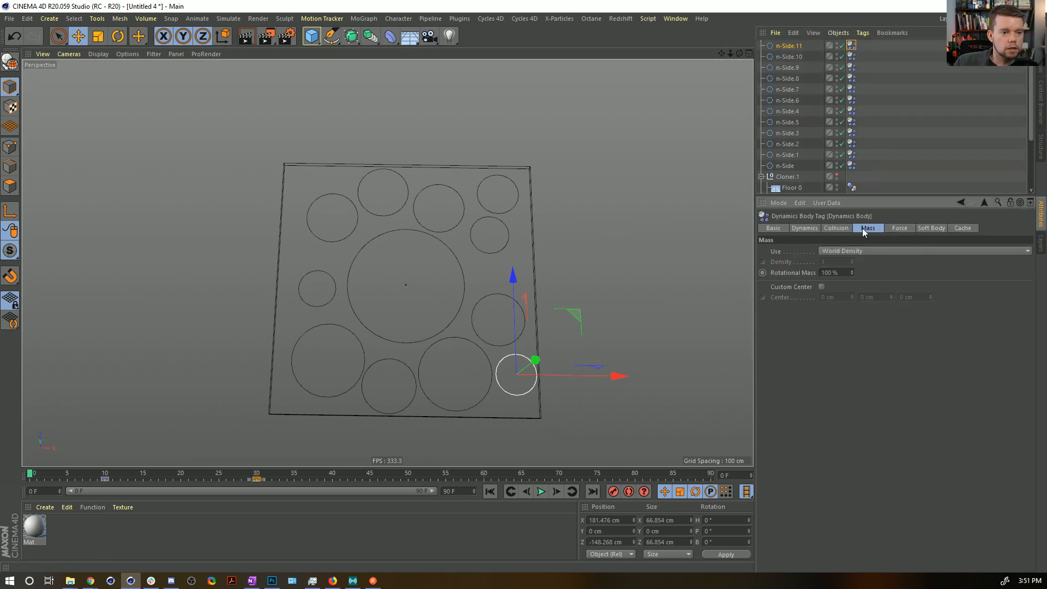
click(900, 228)
text(15)
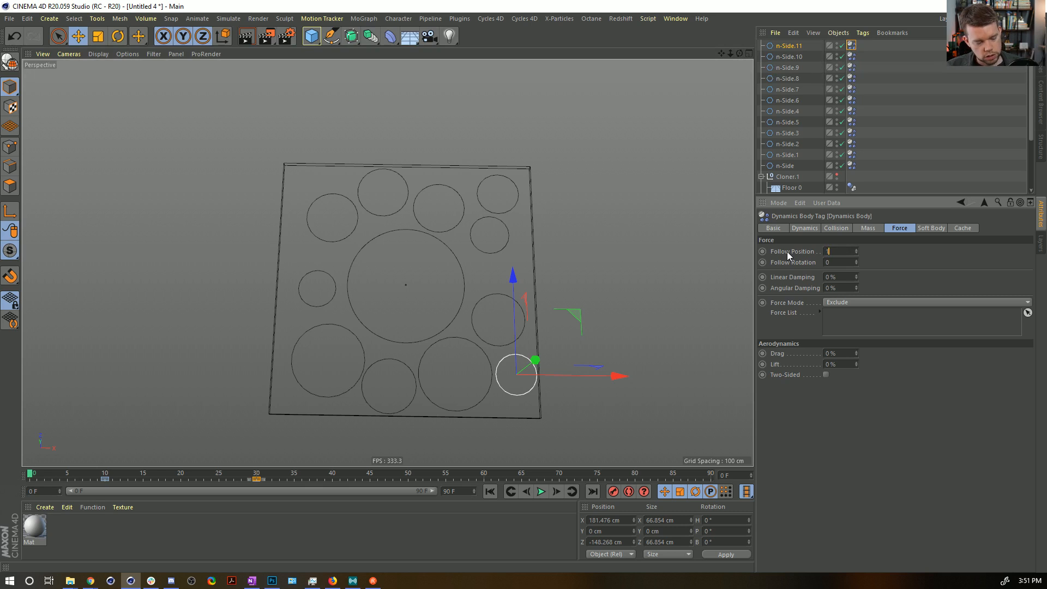
click(786, 46)
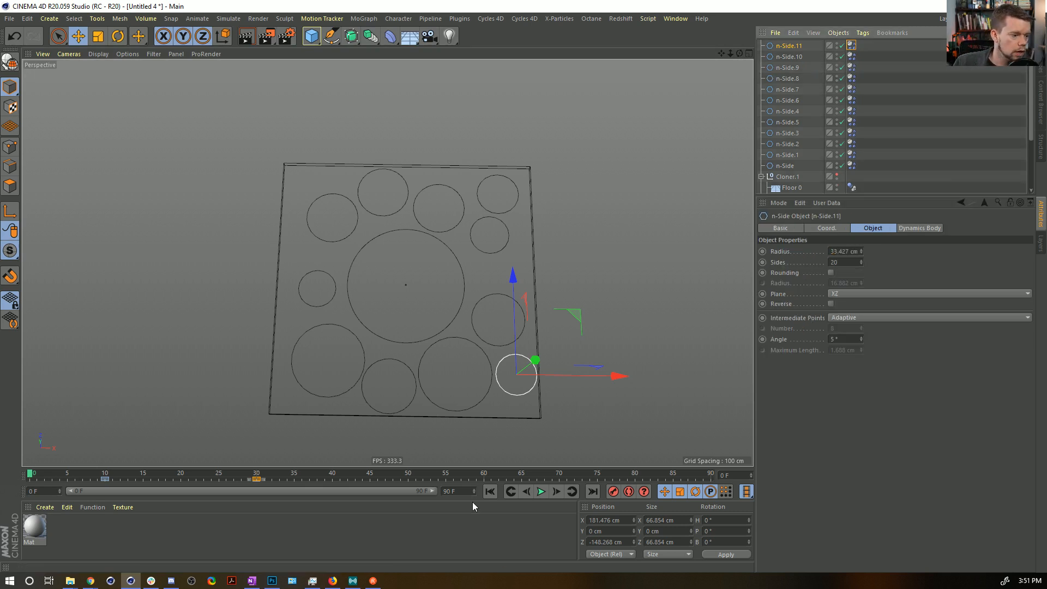
Extend the timeline and its preview range to 180 frames, then play the simulation to frame 62.
double_click(457, 491)
text(180)
key(Return)
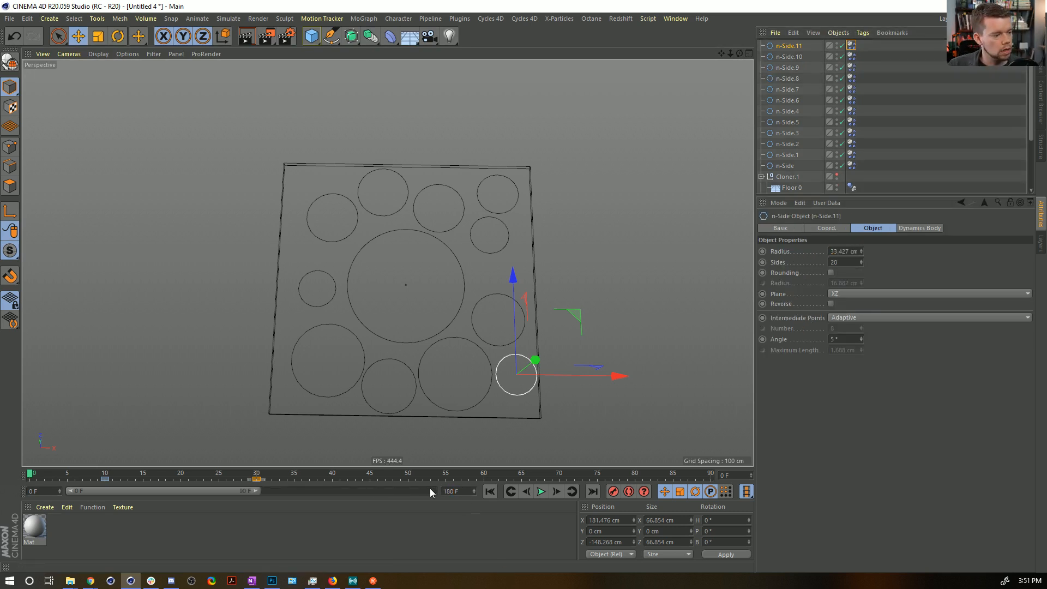
drag(256, 490, 435, 491)
click(541, 492)
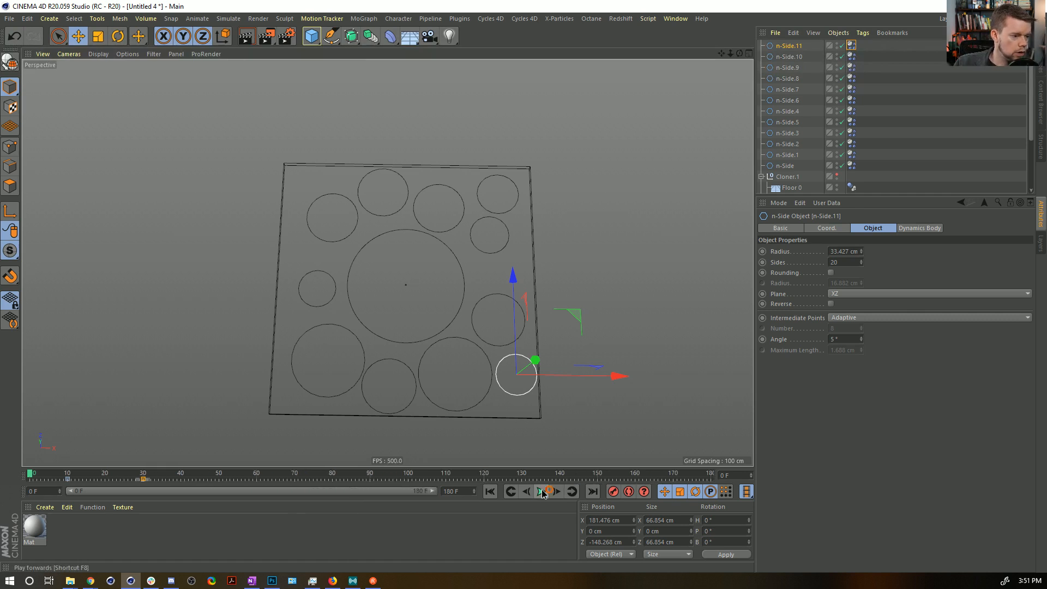
click(542, 491)
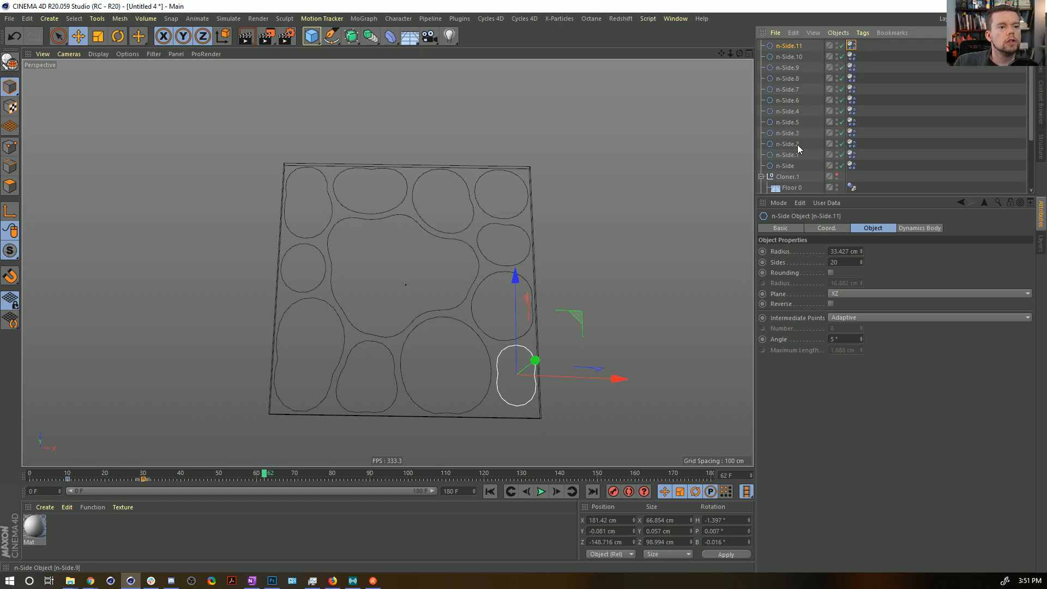
Keyframe n-Side.11's position at frame 62, enable autokeying with parameter recording off, and play to frame 92 to try moving the spline.
click(825, 228)
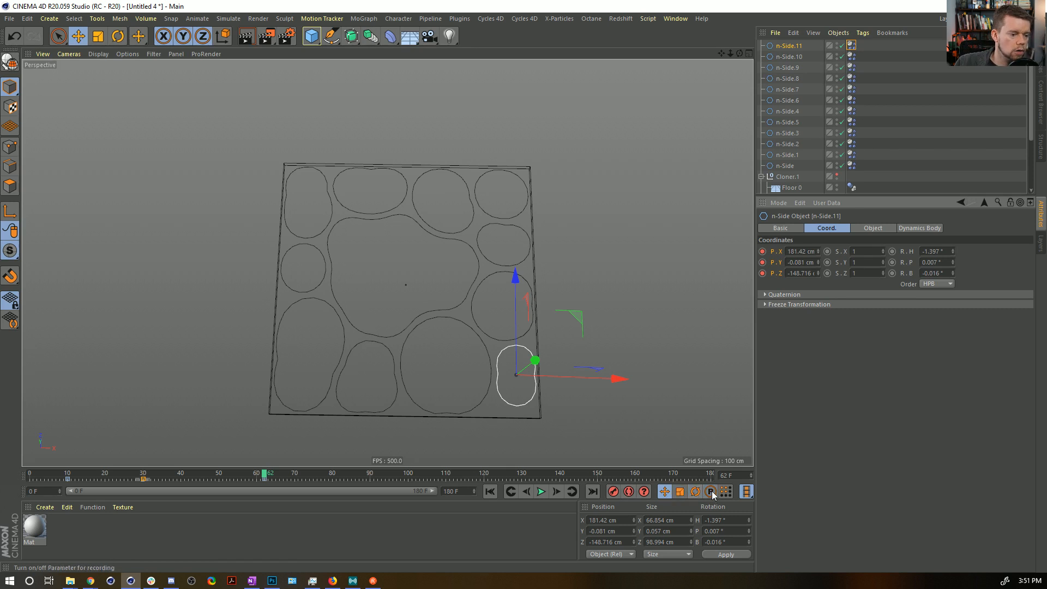
click(628, 491)
click(541, 491)
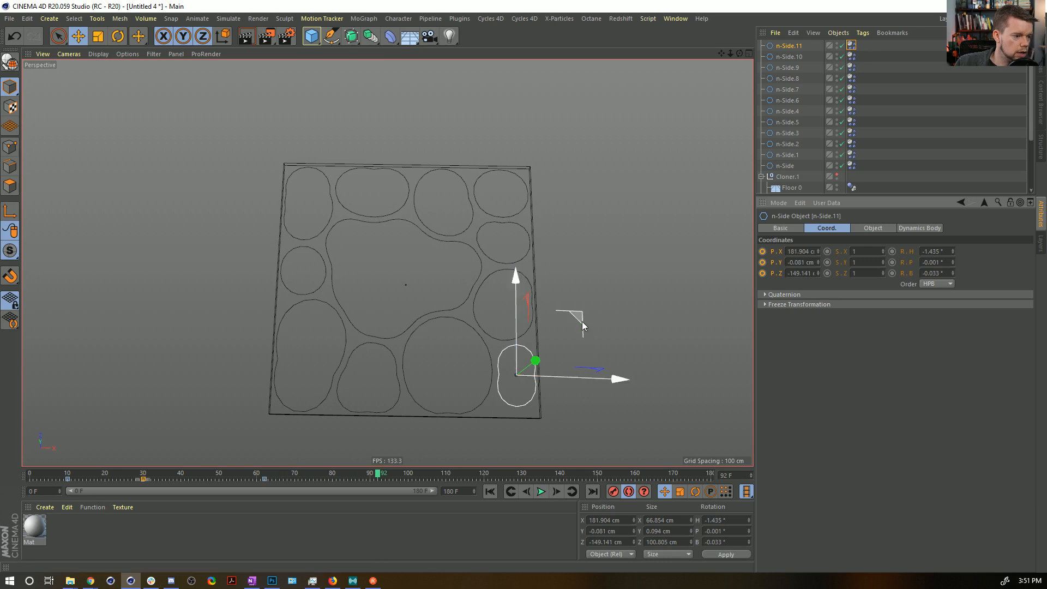
drag(580, 320, 560, 288)
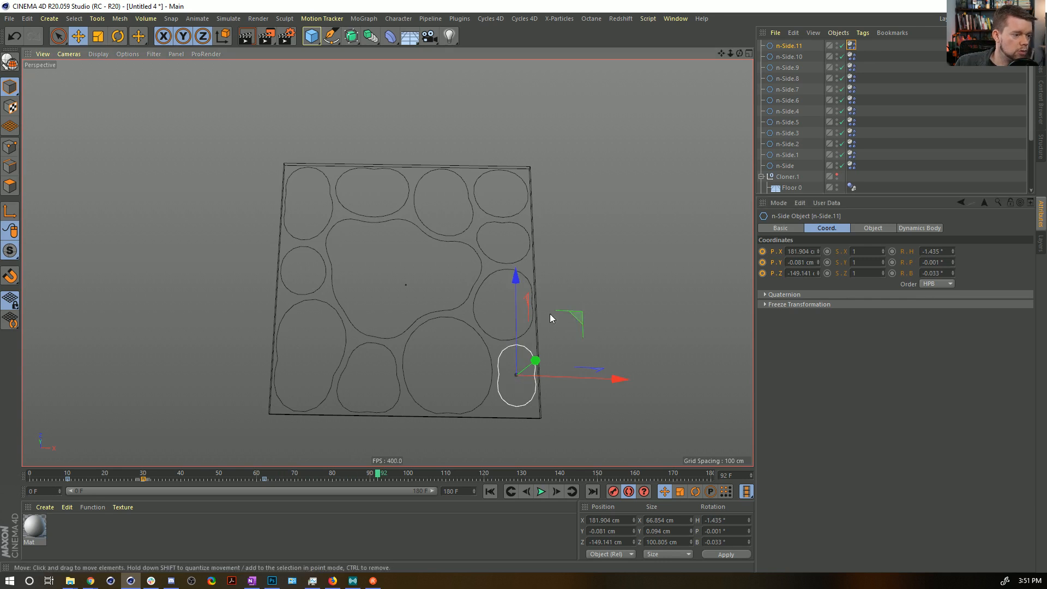
Delete n-Side.11's Dynamics Body tag, move the spline inward to about X 98 cm, Z -49 cm at frame 92, and resume playback.
click(851, 46)
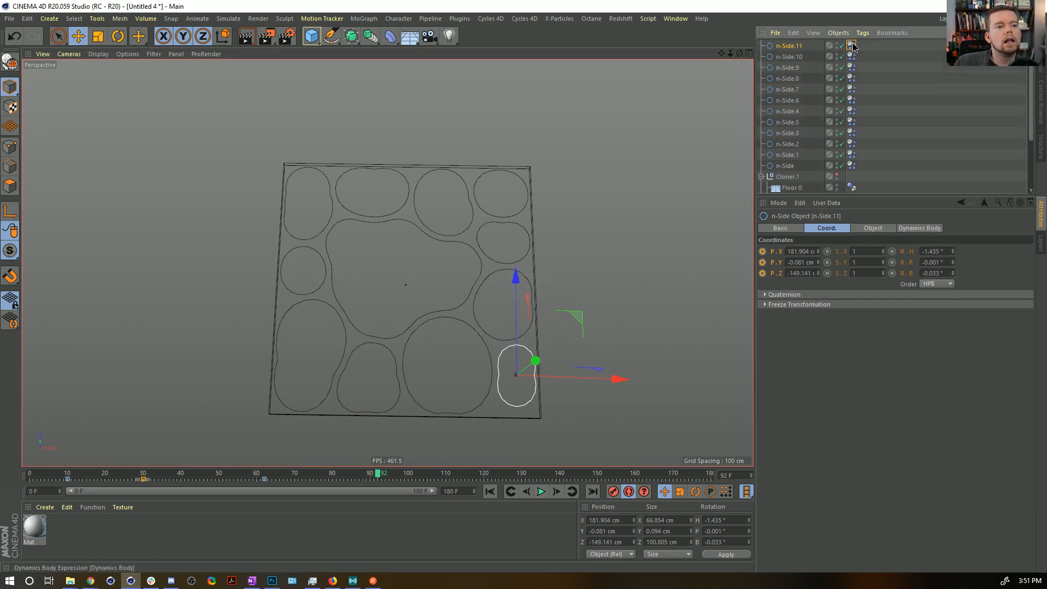
key(Delete)
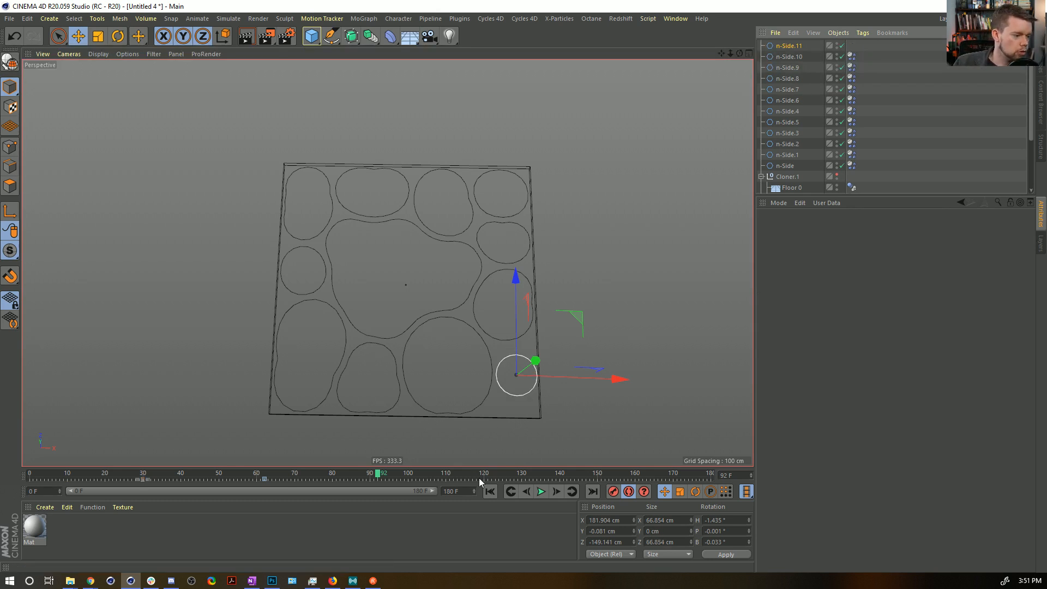
drag(570, 314, 527, 258)
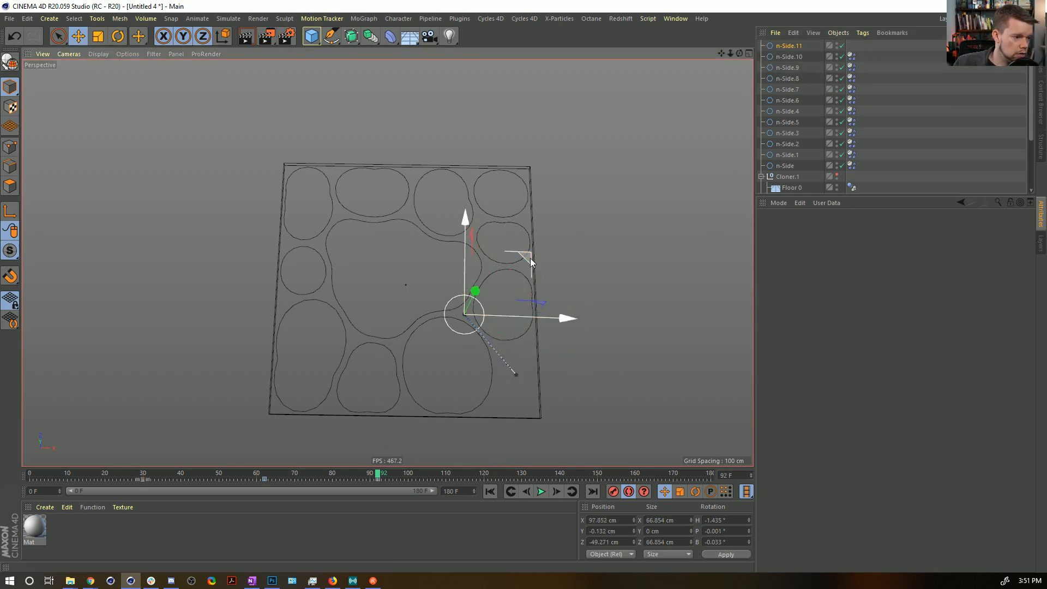
click(541, 491)
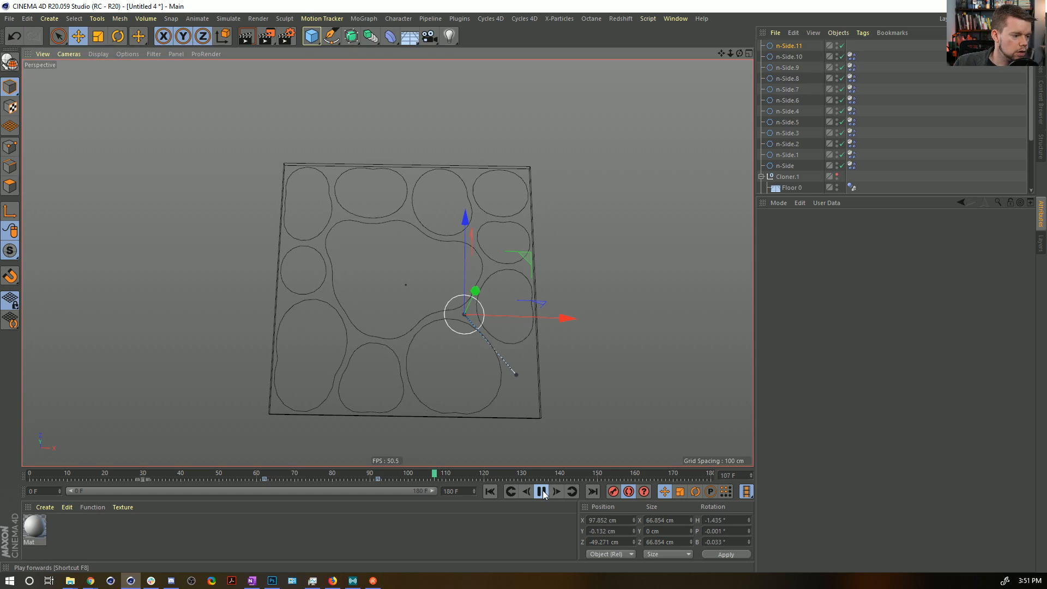
Move autokeyed n-Side.11 between the lower splines to about X 4 cm, Z -107 cm at frame 127, and resume playback.
click(541, 491)
drag(581, 367, 525, 391)
click(541, 492)
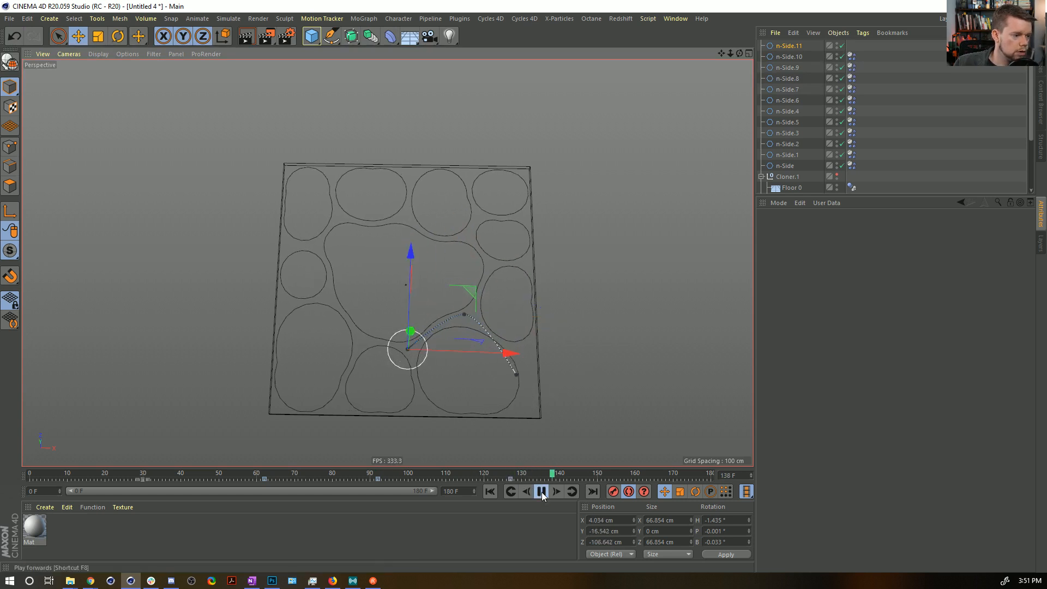
Key n-Side.11's path toward the box's left side at frame 157 and at frame 180, ending at about X -192 cm, Z -39 cm.
click(542, 492)
drag(510, 355, 390, 357)
click(592, 491)
drag(430, 389, 392, 393)
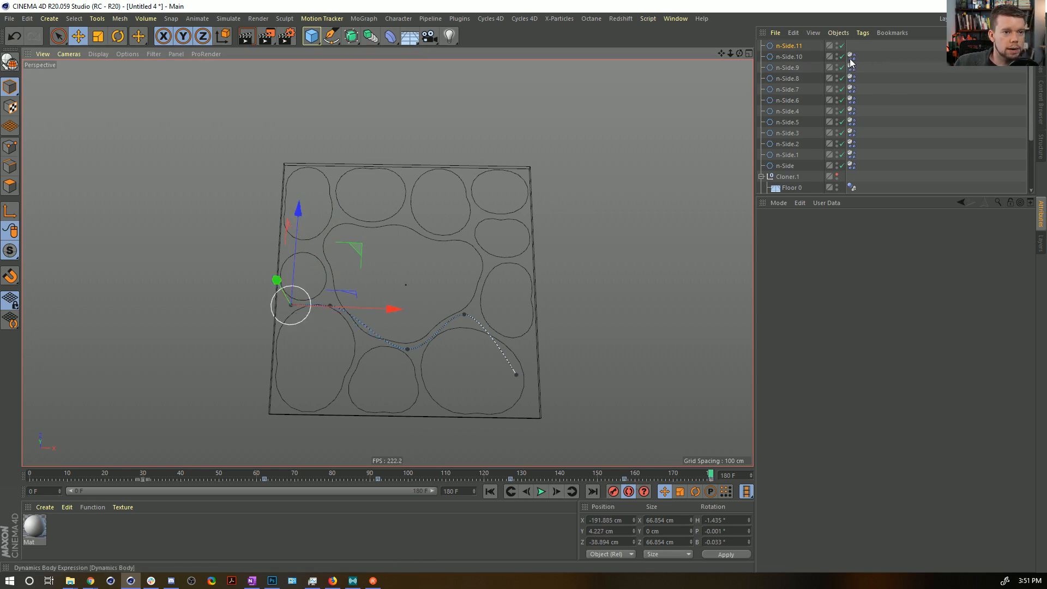
Put a Dynamics Body tag back on n-Side.11 and play the simulation from frame 0.
click(488, 494)
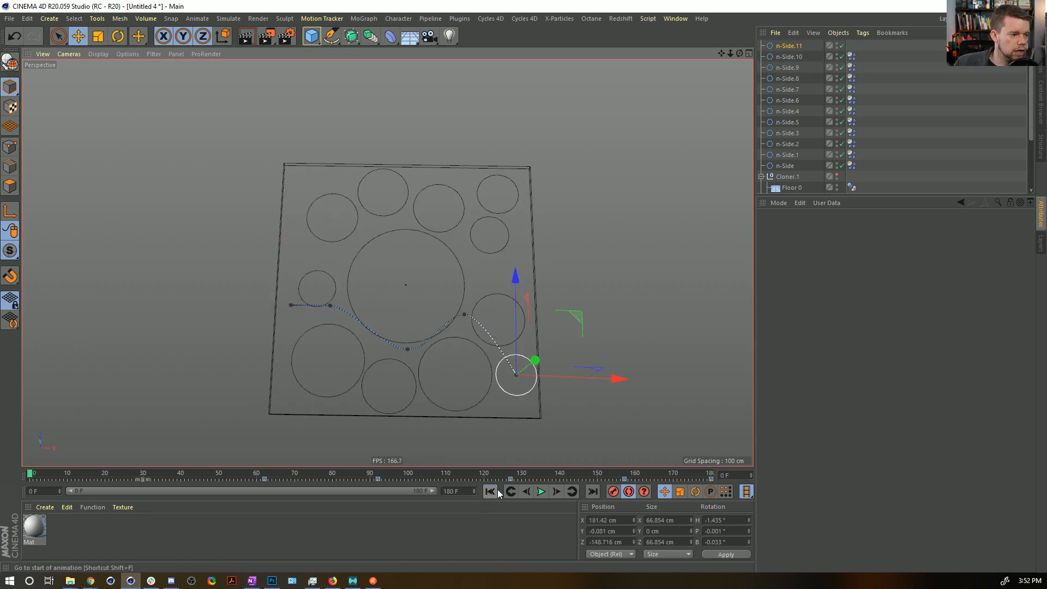
click(853, 46)
click(885, 74)
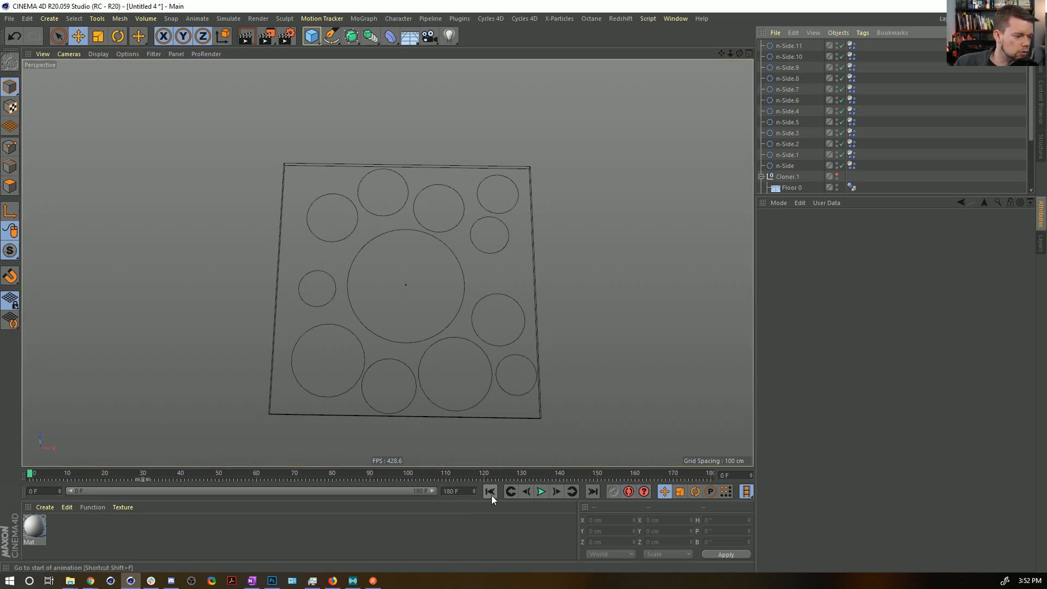
click(540, 492)
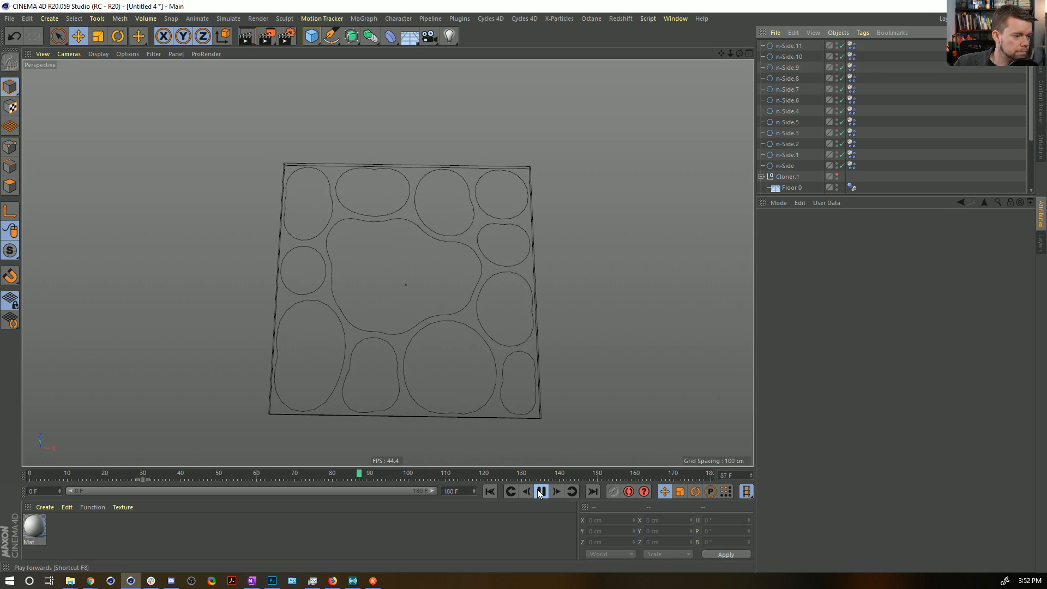
Set Follow Position to 11 in the Force settings of n-Side.11's Dynamics Body tag.
click(852, 46)
text(11)
key(Return)
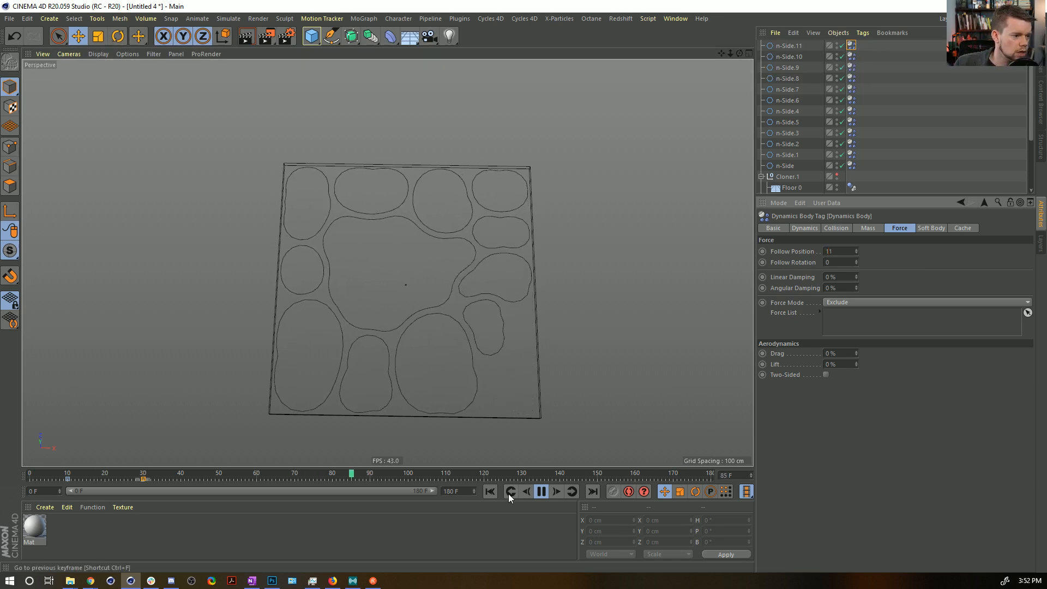
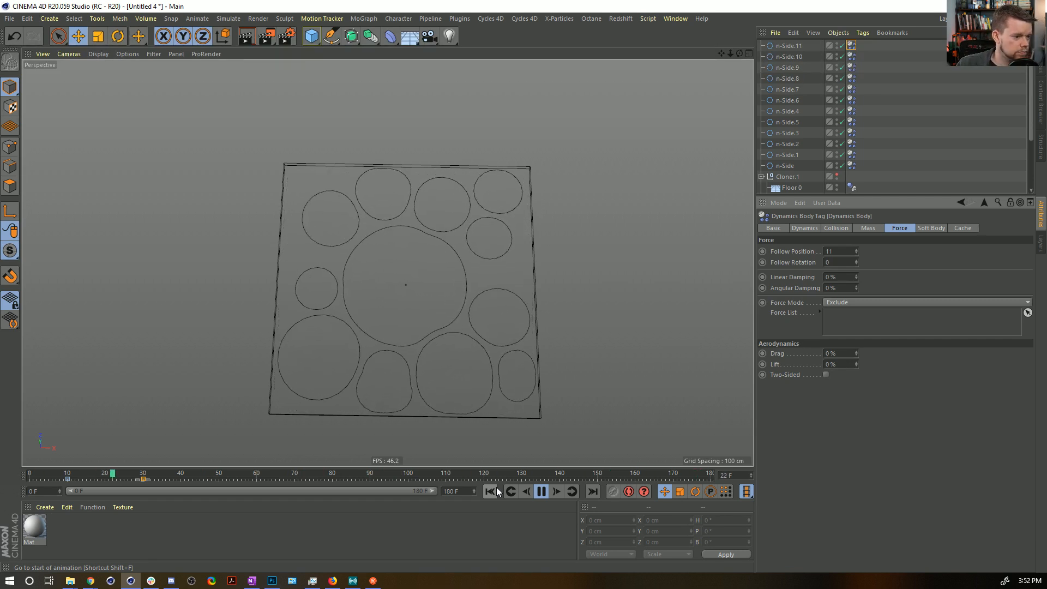
Set the shape conservation Stiffness to 1 in all twelve n-Side Dynamics Body tags and replay the simulation from frame 0.
click(540, 491)
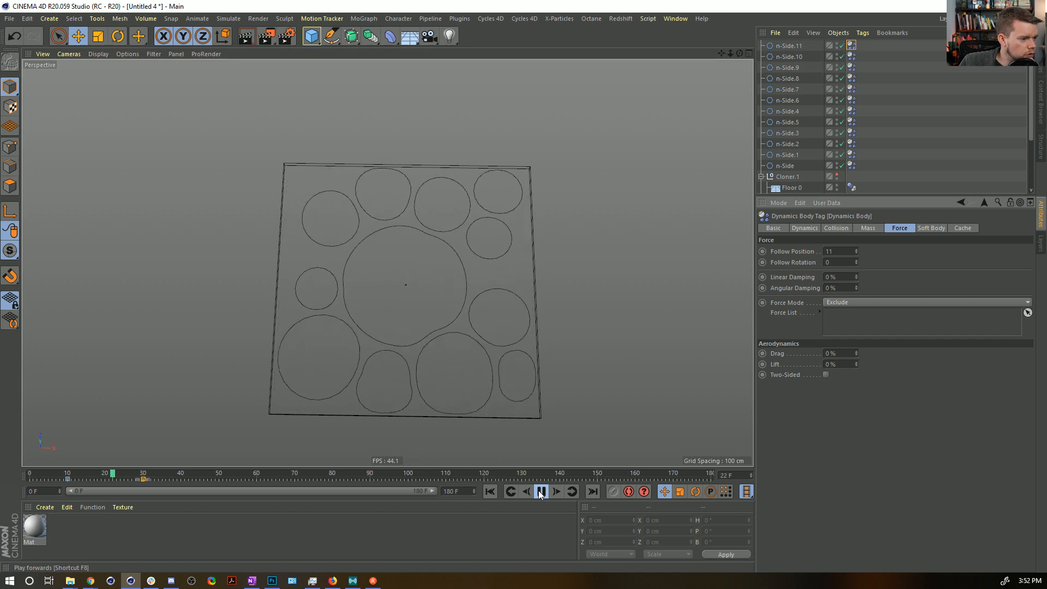
click(539, 491)
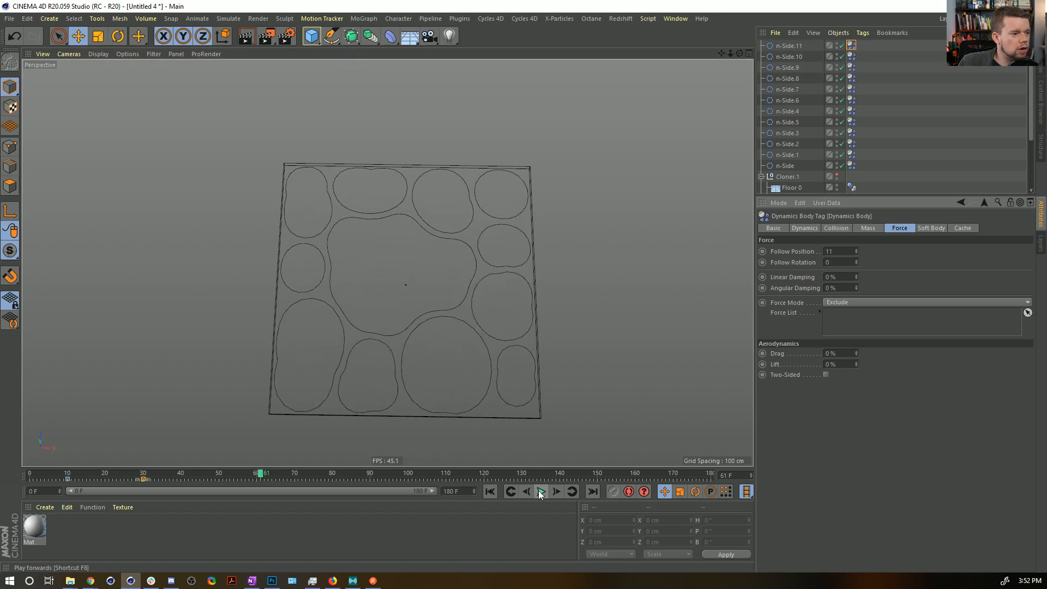
shift+click(851, 166)
click(930, 227)
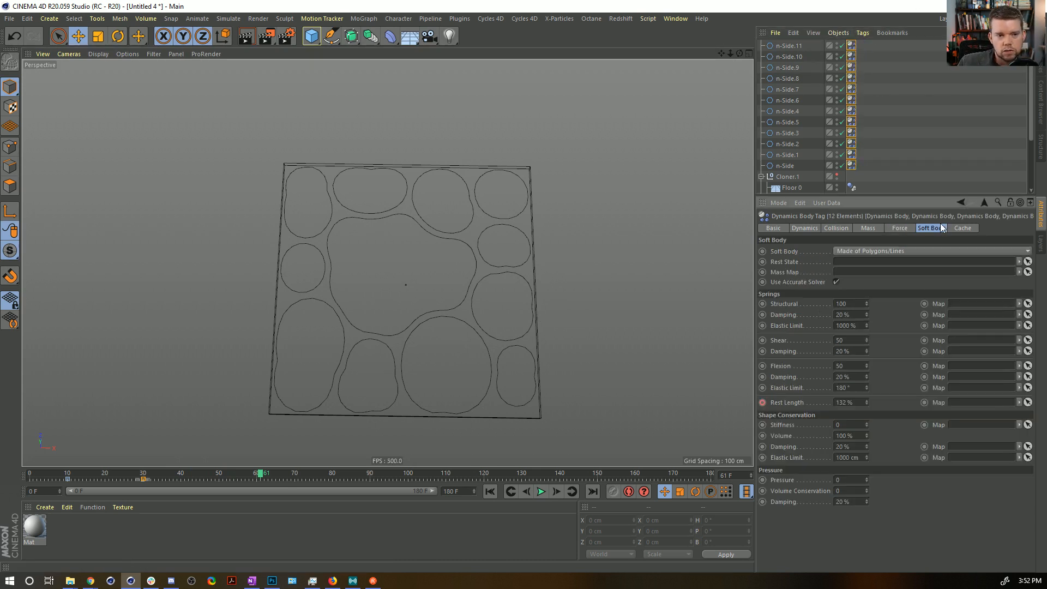
click(961, 229)
click(927, 228)
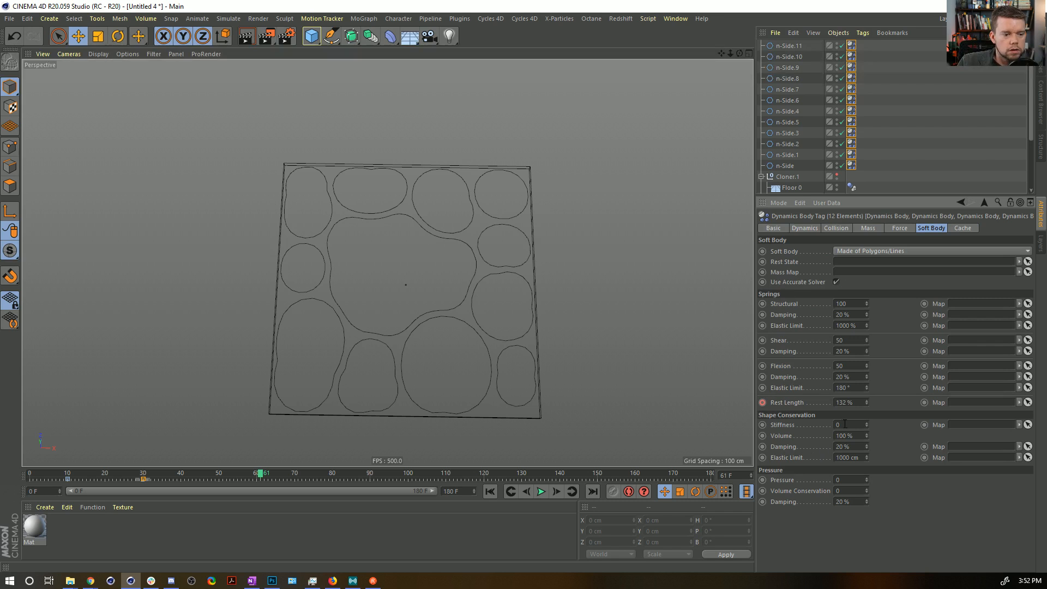
click(490, 490)
click(541, 491)
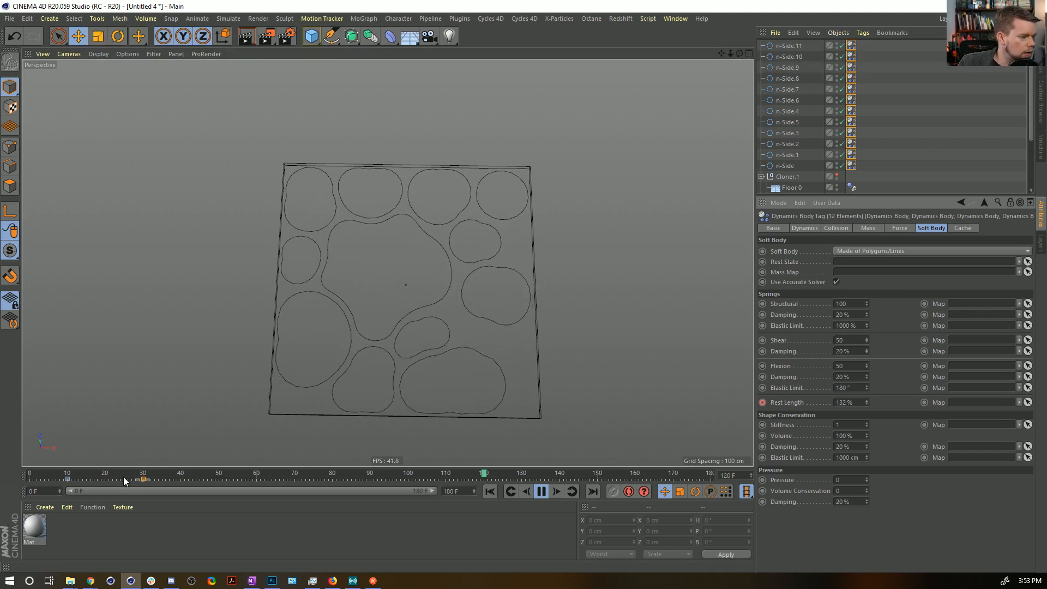
Set the twelve splines' Rest Length key at frame 30 to 150% and return to frame 0.
drag(184, 482, 188, 482)
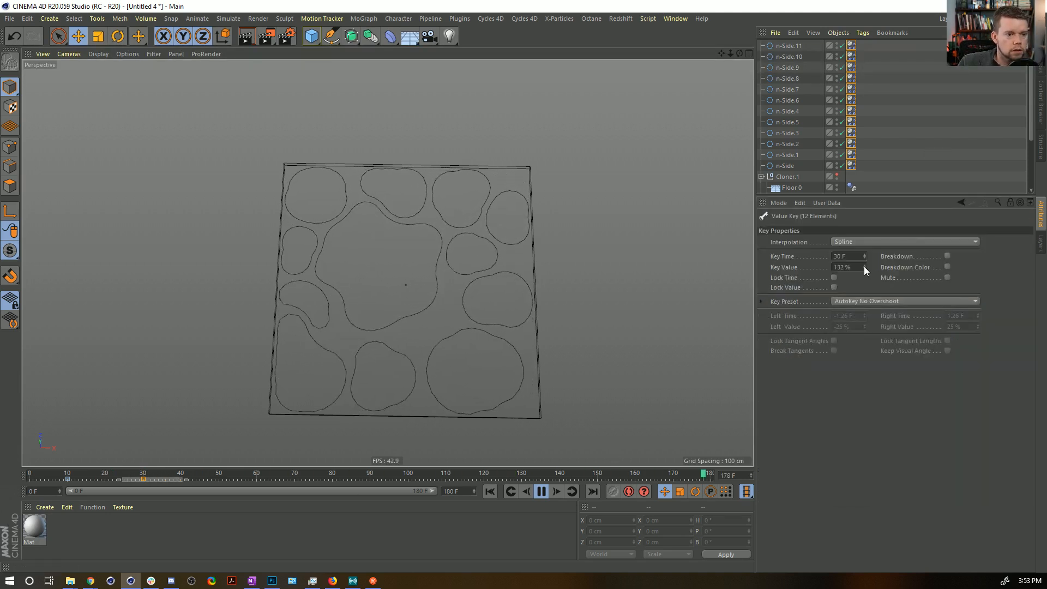
drag(865, 266, 865, 263)
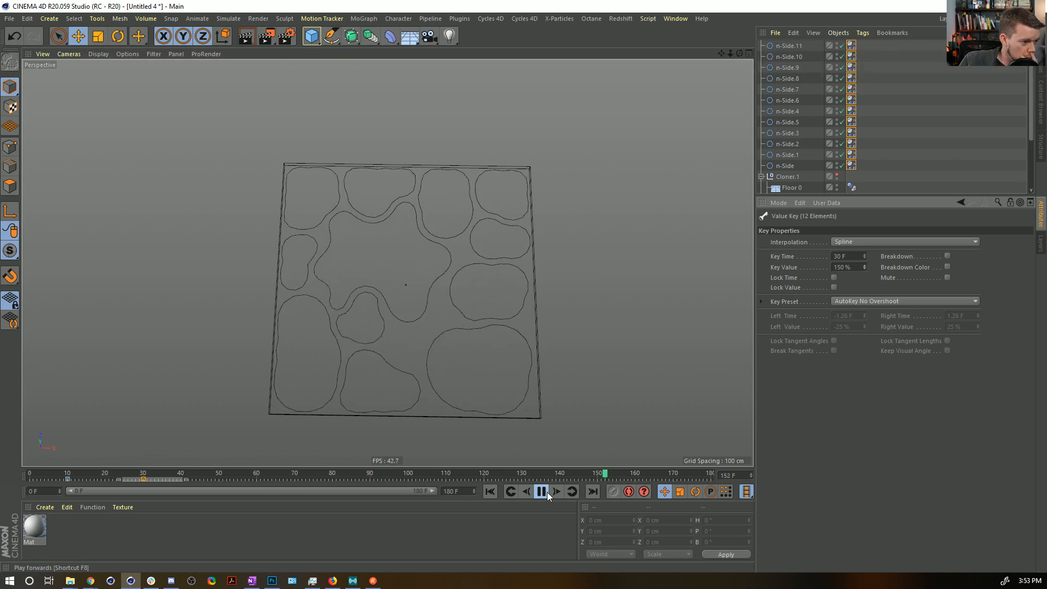
click(488, 494)
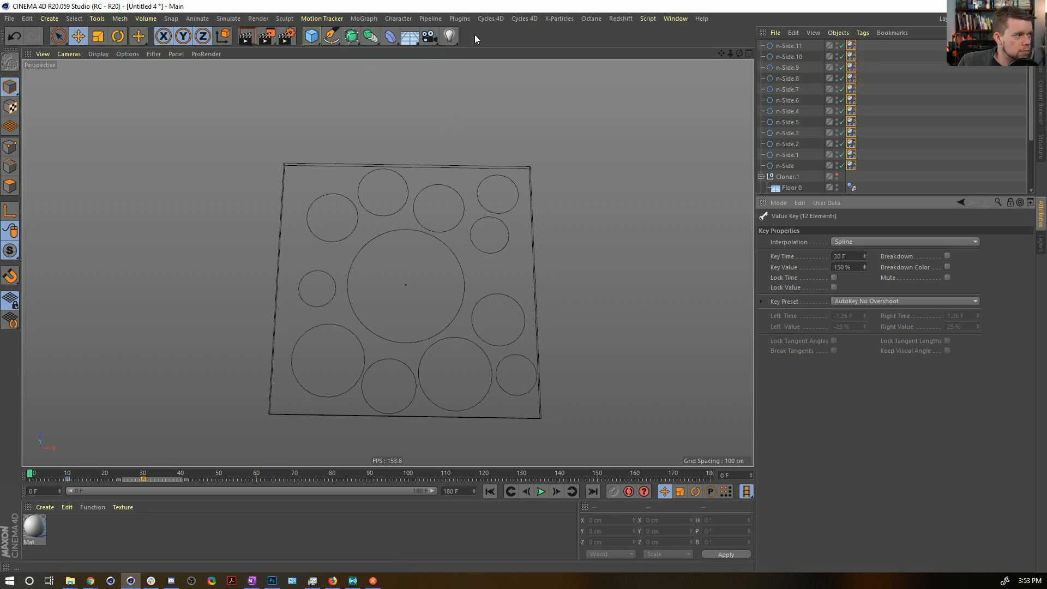
Save the scene as [5a]FightingMicrobes.c4d in Episode10's SceneFiles folder.
key(ctrl+s)
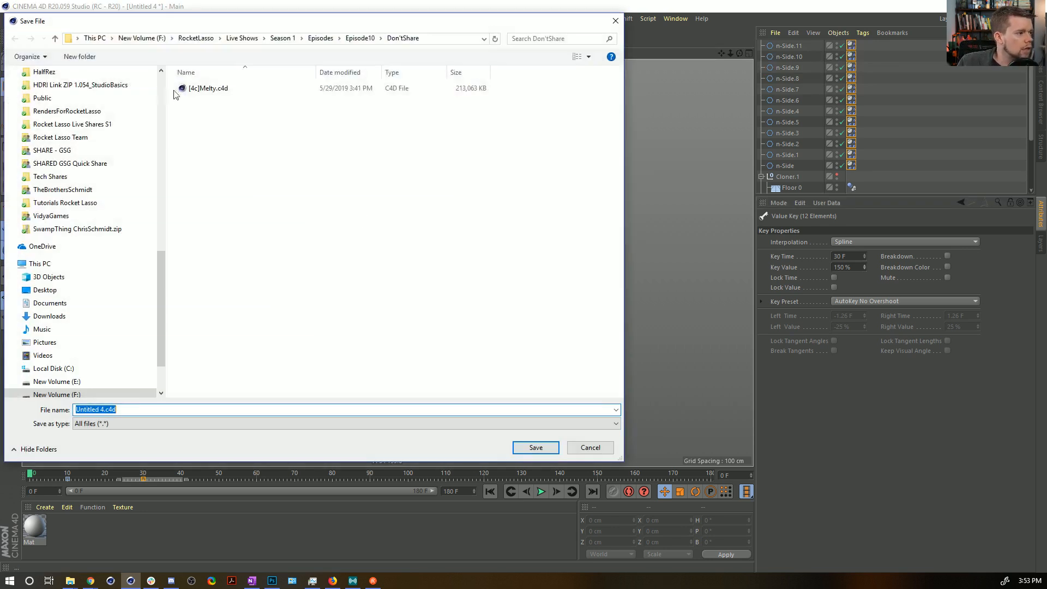
click(362, 38)
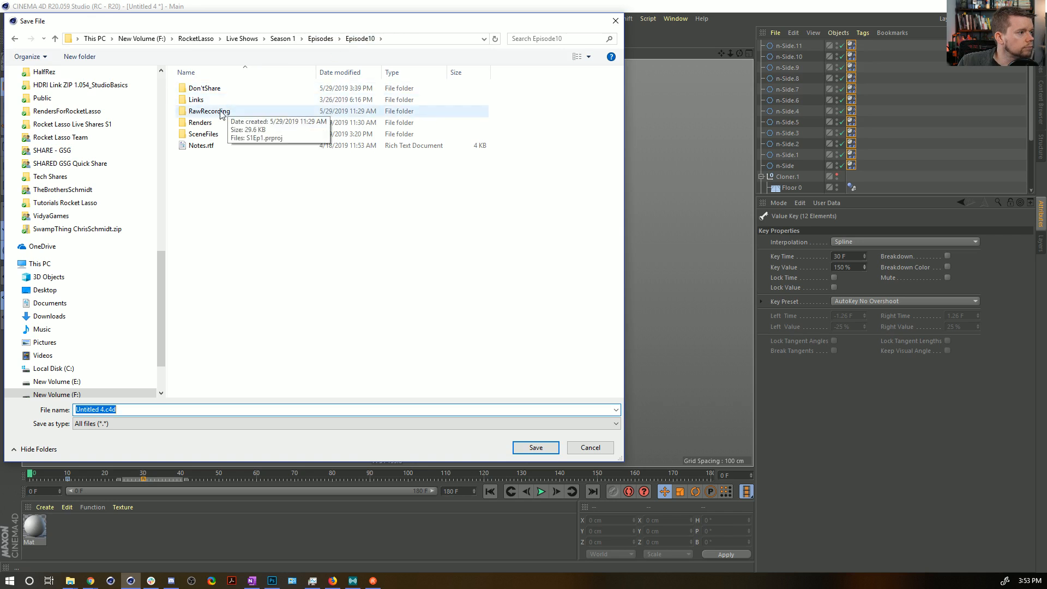
double_click(202, 134)
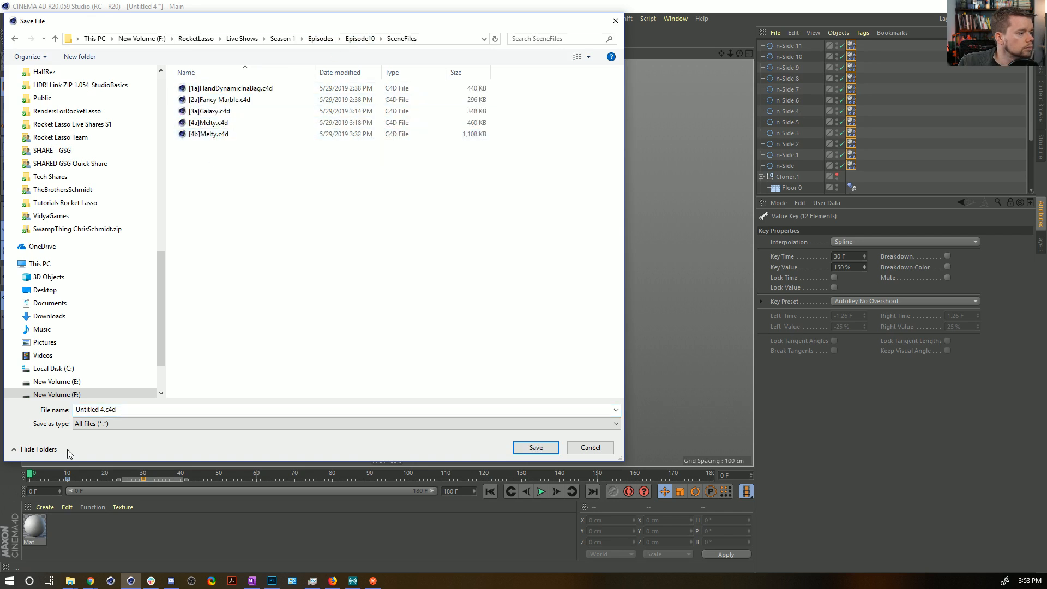
click(208, 134)
click(85, 409)
click(85, 409)
key(BackSpace)
key(BackSpace)
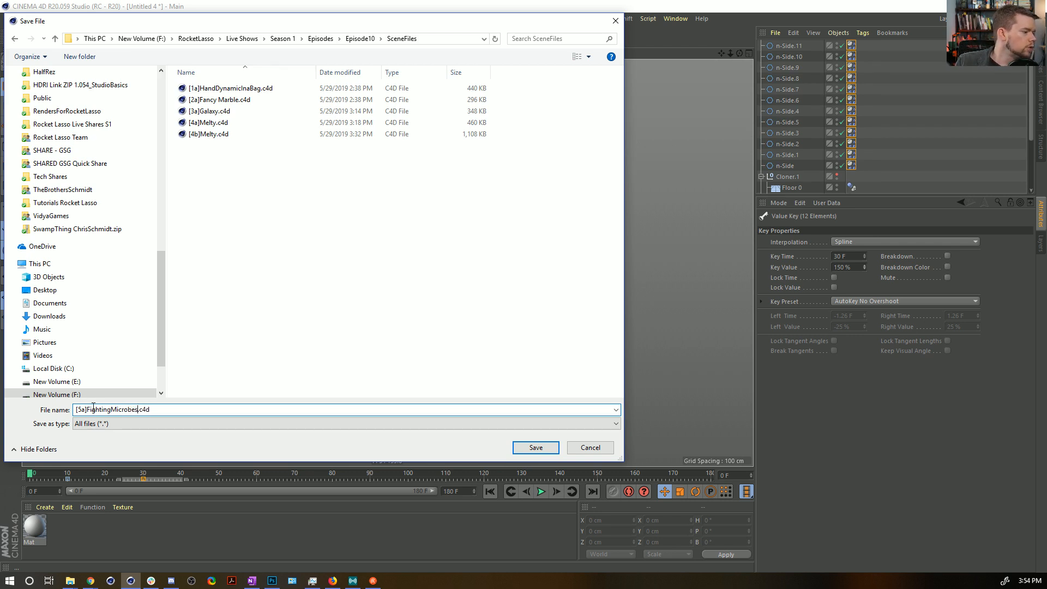
key(Return)
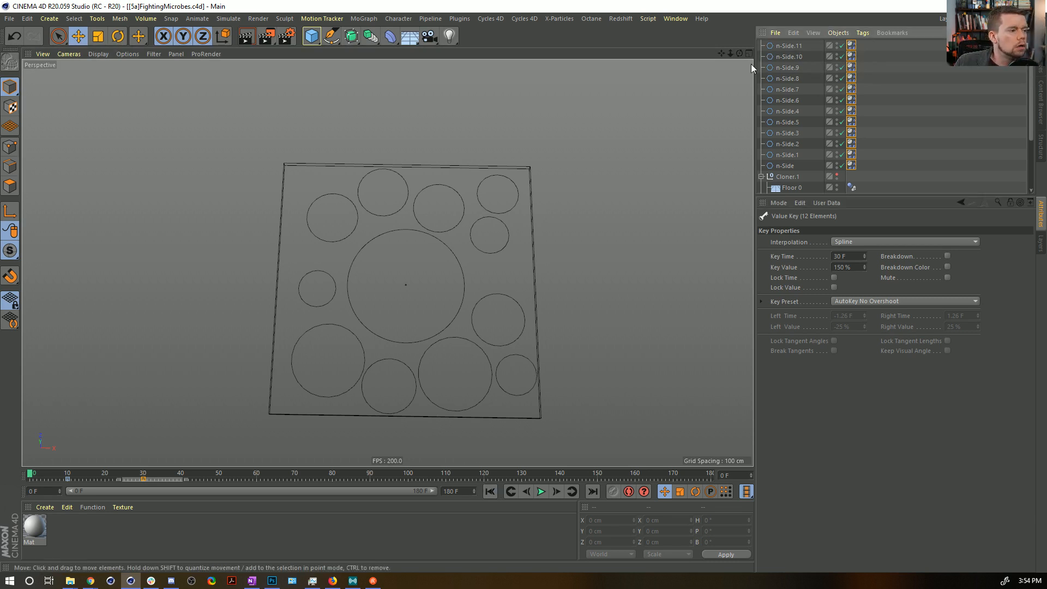
Add a MoGraph Cloner and place a copy of n-Side.11 inside it.
click(369, 22)
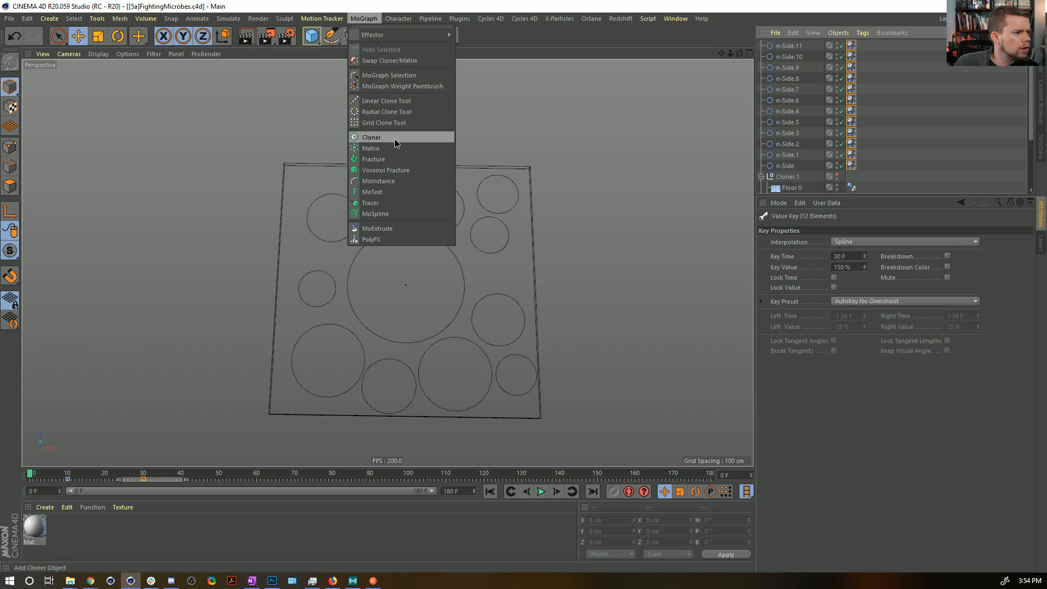
click(394, 139)
drag(797, 59, 793, 47)
click(787, 46)
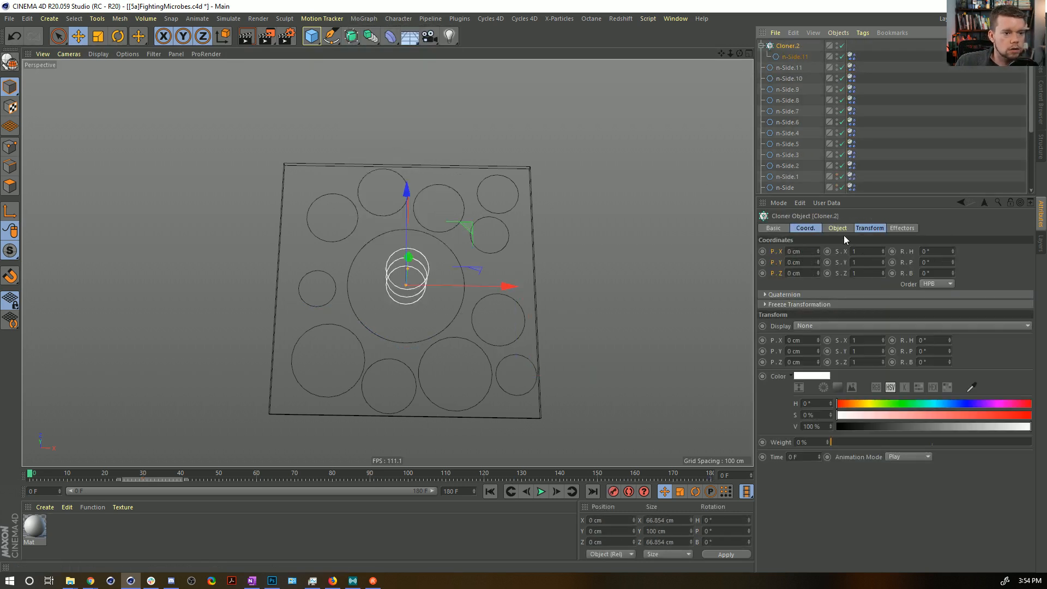
Switch the new cloner to Honeycomb Array with Y (XZ) orientation and scale it down to a Size Width of about 59 cm.
click(837, 228)
click(811, 254)
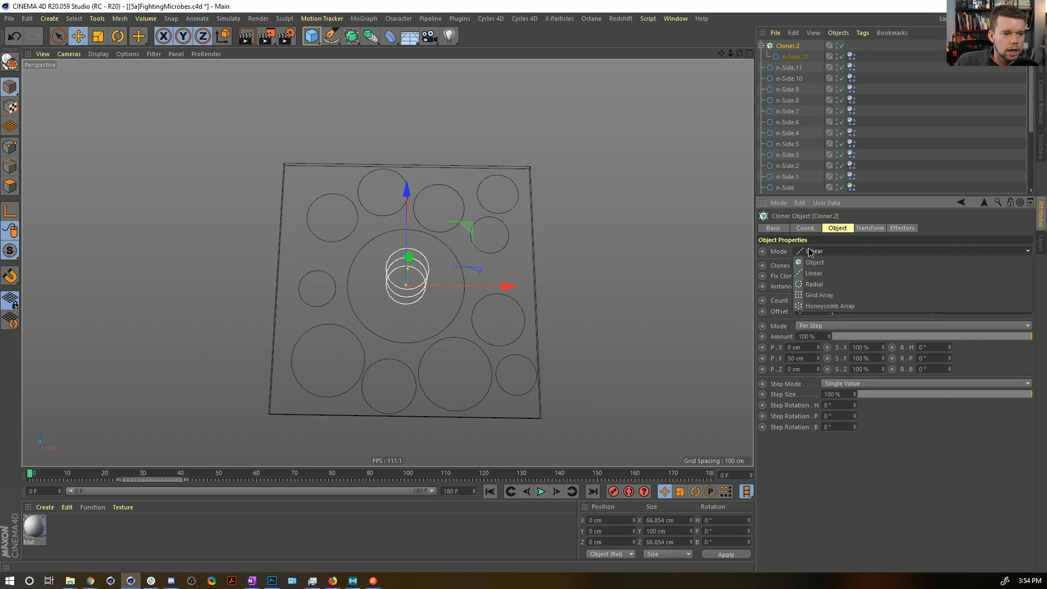
click(817, 306)
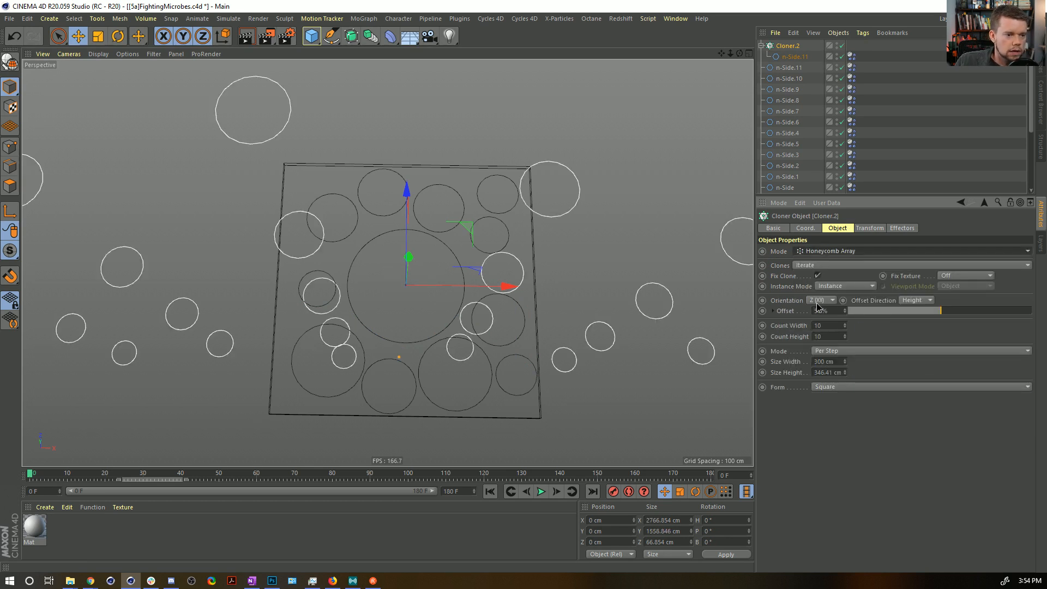
click(821, 300)
click(820, 335)
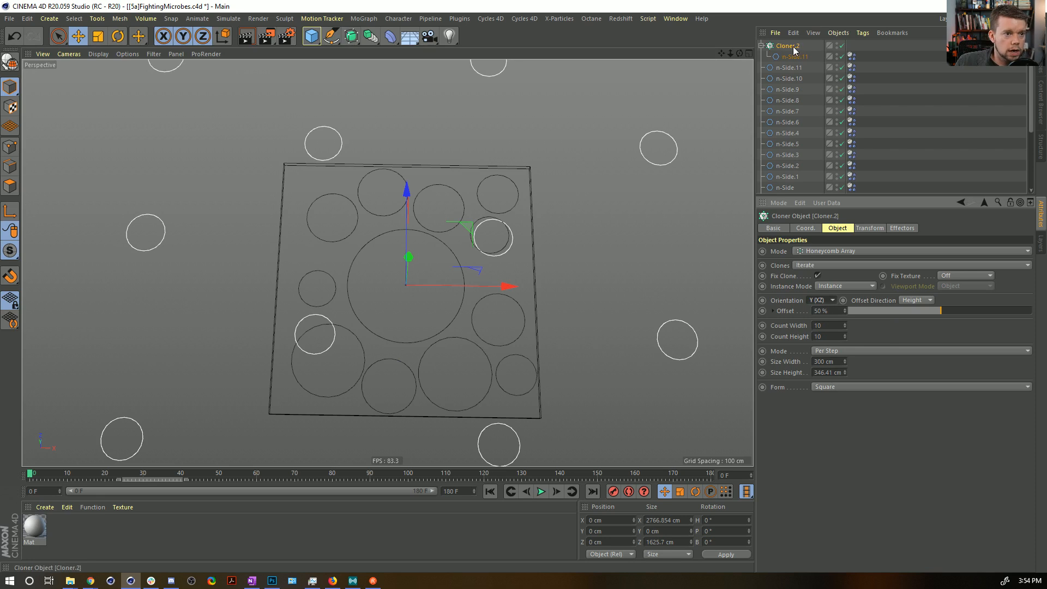
key(t)
drag(580, 163, 332, 306)
Set the Rest Length key at frame 30 on the cloned n-Side.11's Dynamics Body tag to 100%.
click(851, 56)
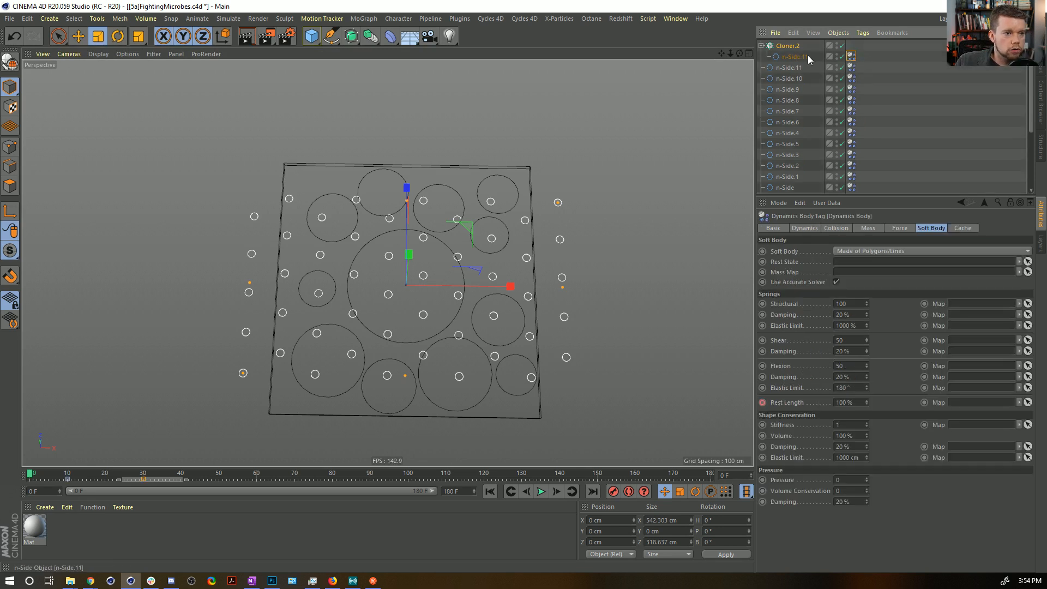
click(144, 479)
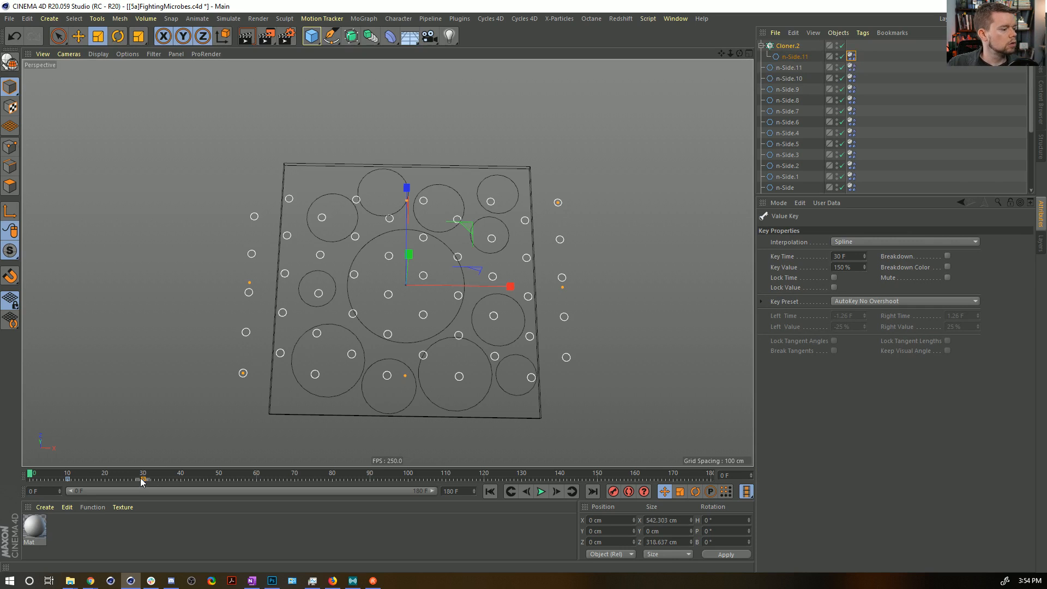
click(856, 269)
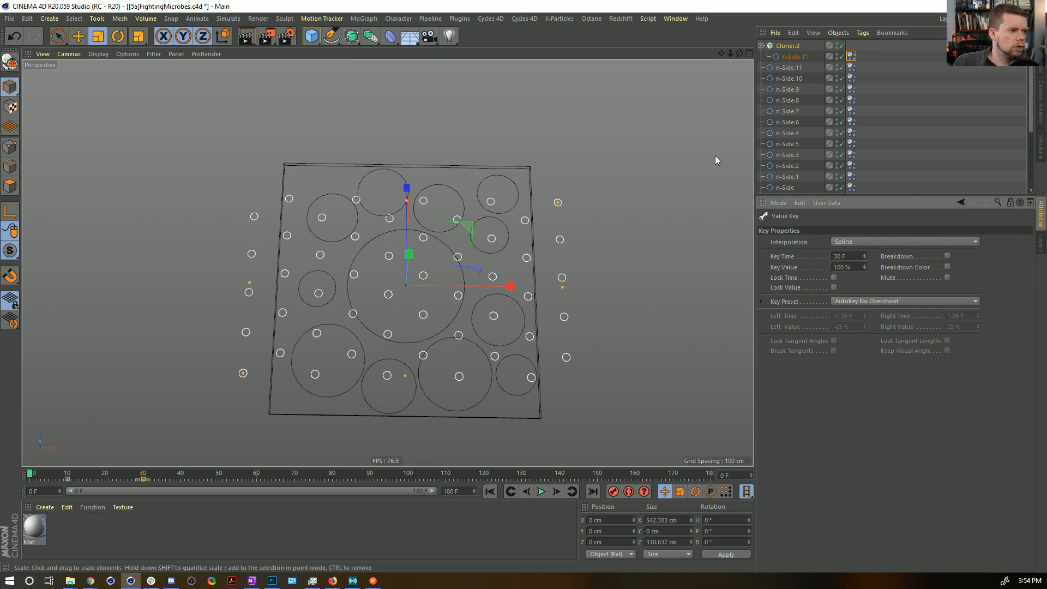
Reduce the honeycomb cloner's Size Width to 39.8 cm so the clones fit inside the box.
click(922, 58)
click(789, 47)
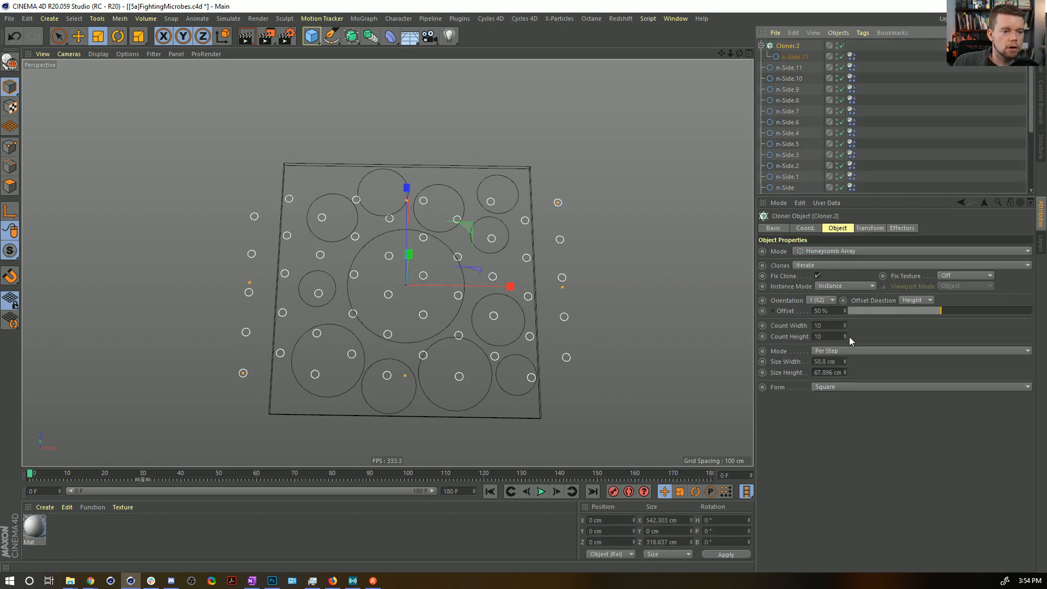
drag(847, 367, 847, 382)
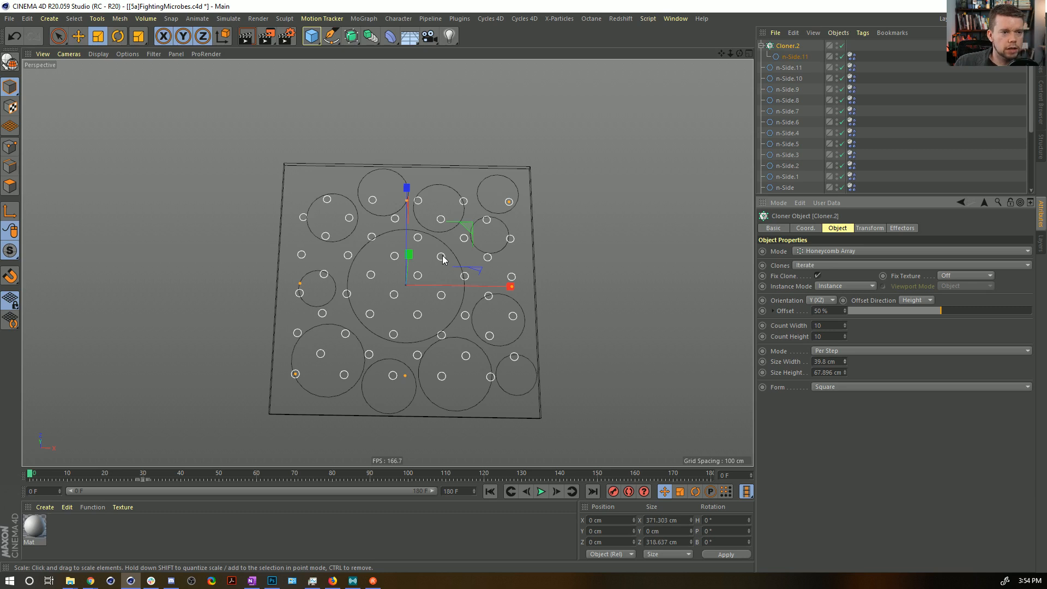
Set the cloned n-Side.11's collision Margin to 1 cm, then play the simulation and rewind to frame 0.
click(795, 57)
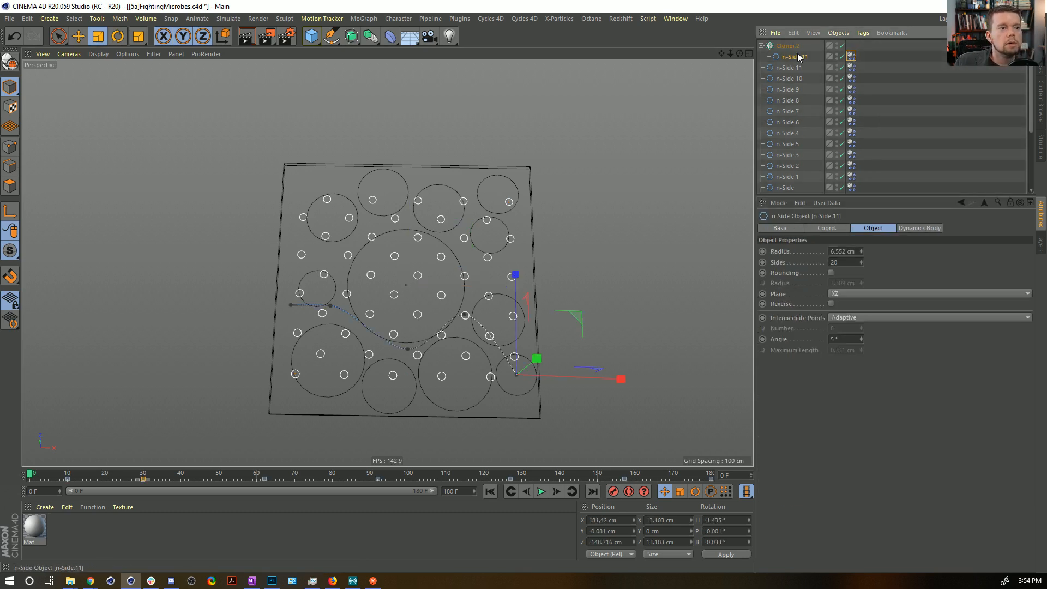
click(851, 56)
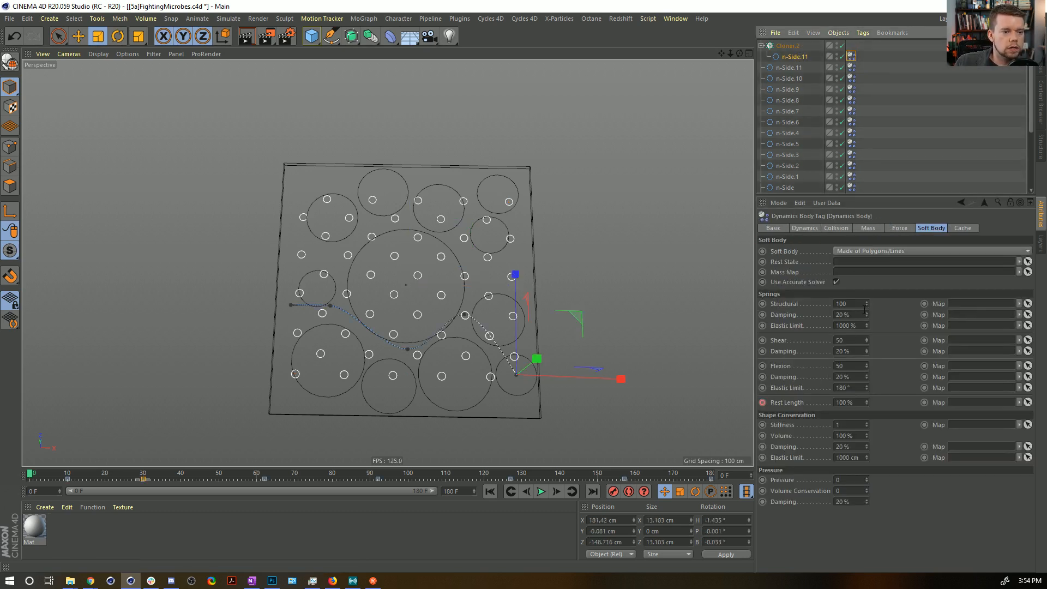
click(836, 228)
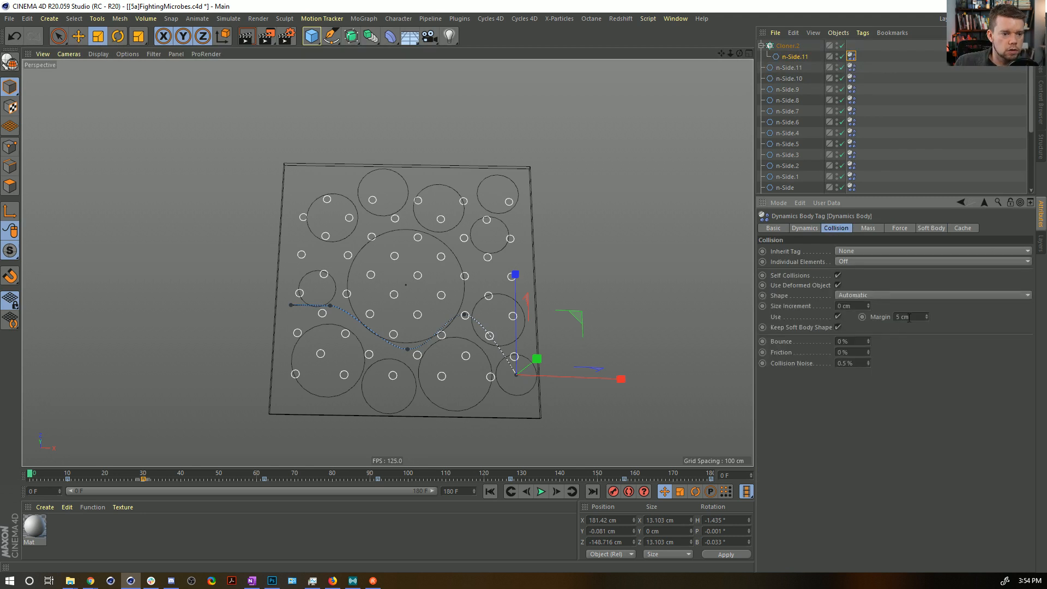
click(541, 491)
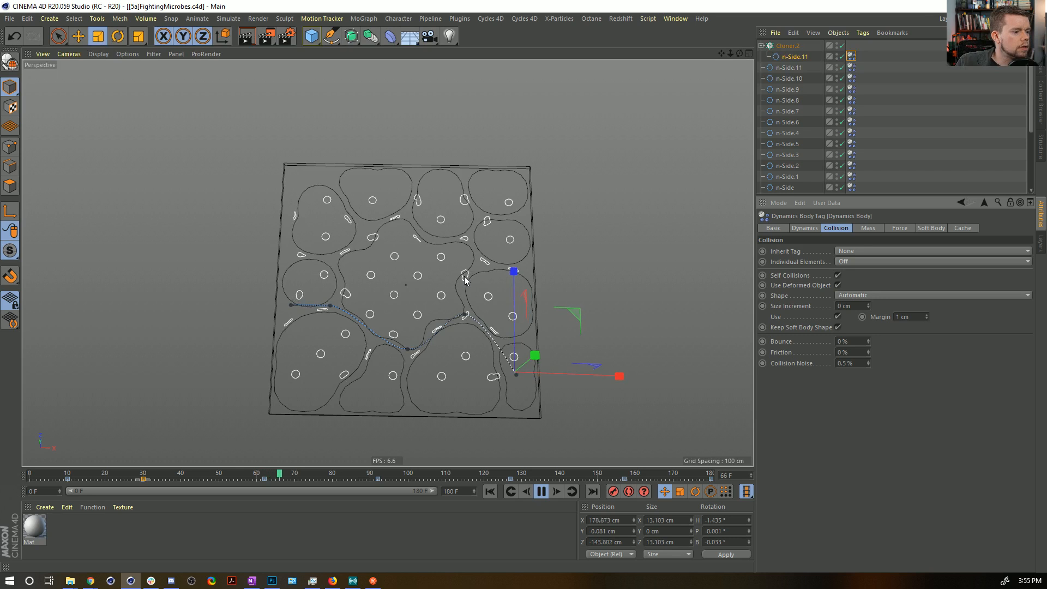
click(541, 493)
click(490, 491)
Set the cloned n-Side.11 to 6 sides and play the simulation again.
click(798, 57)
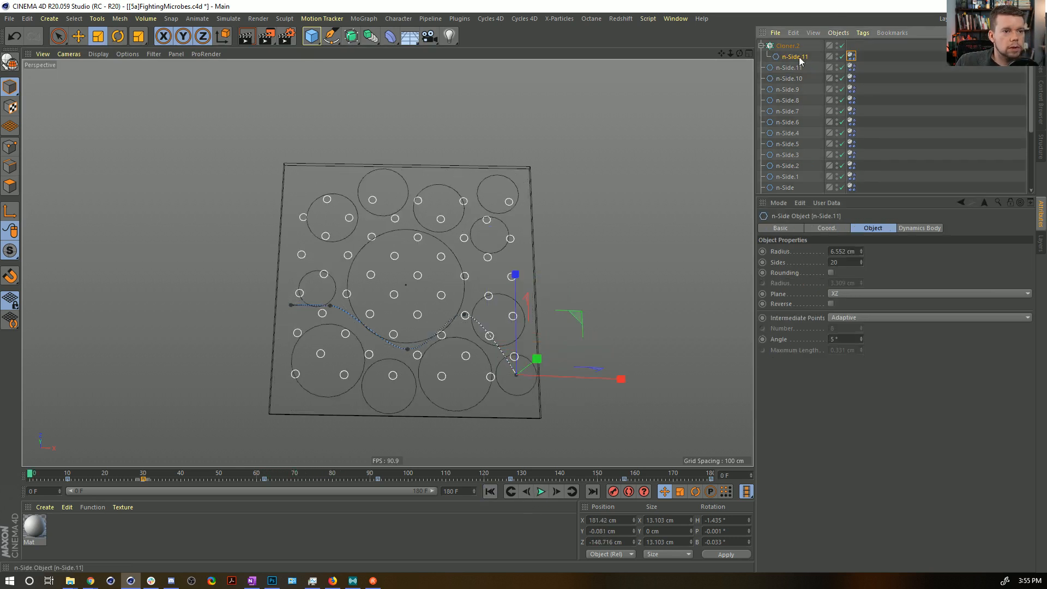
drag(851, 262, 716, 251)
text(8)
key(Return)
drag(845, 263, 817, 259)
text(6)
key(Return)
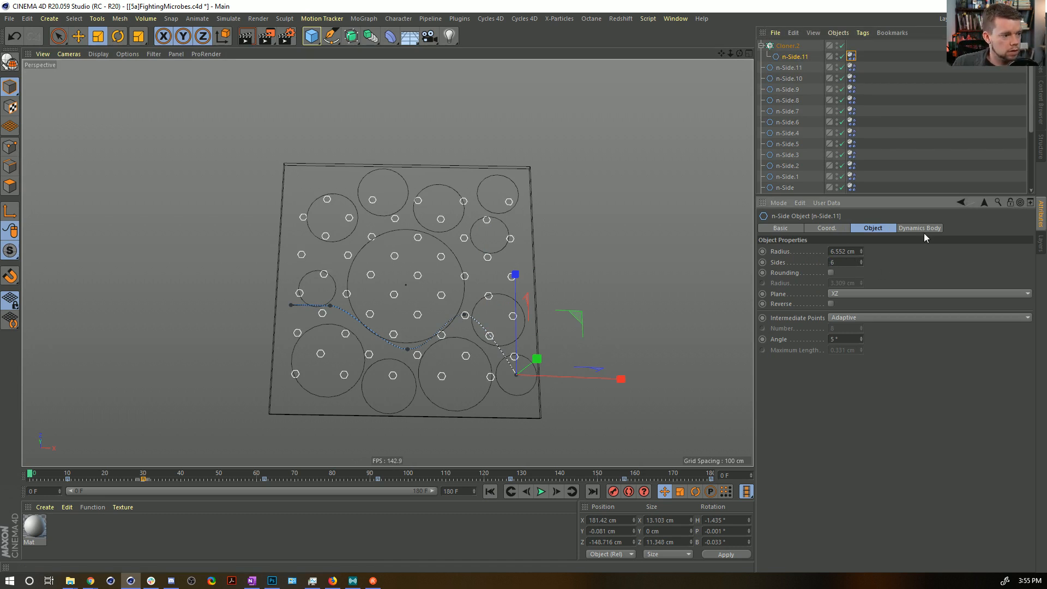
click(698, 329)
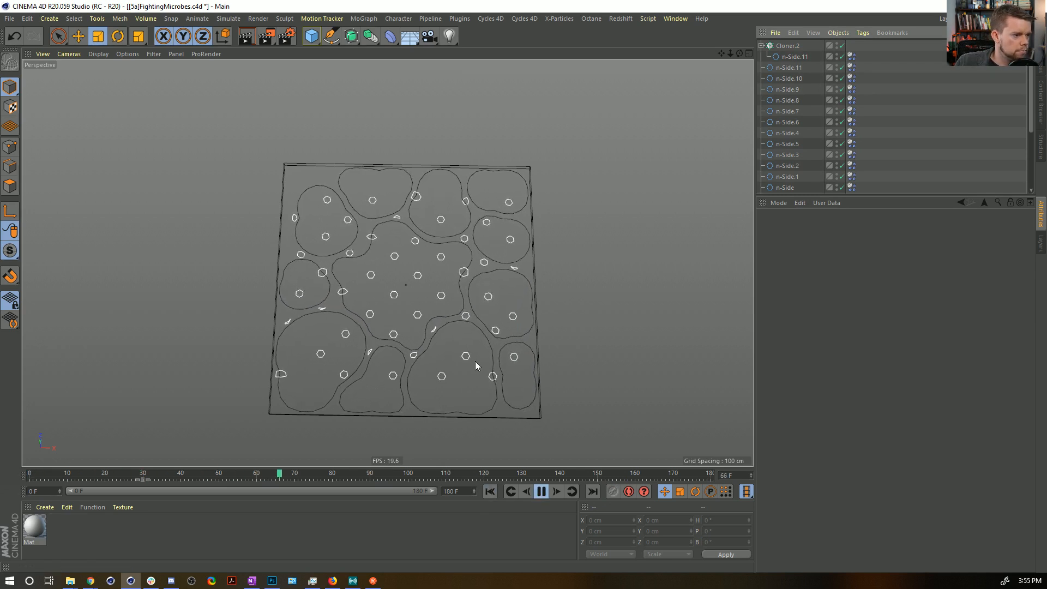
Set Follow Position to 0 in the cloned n-Side.11's Dynamics Body tag and open its Soft Body settings.
click(814, 56)
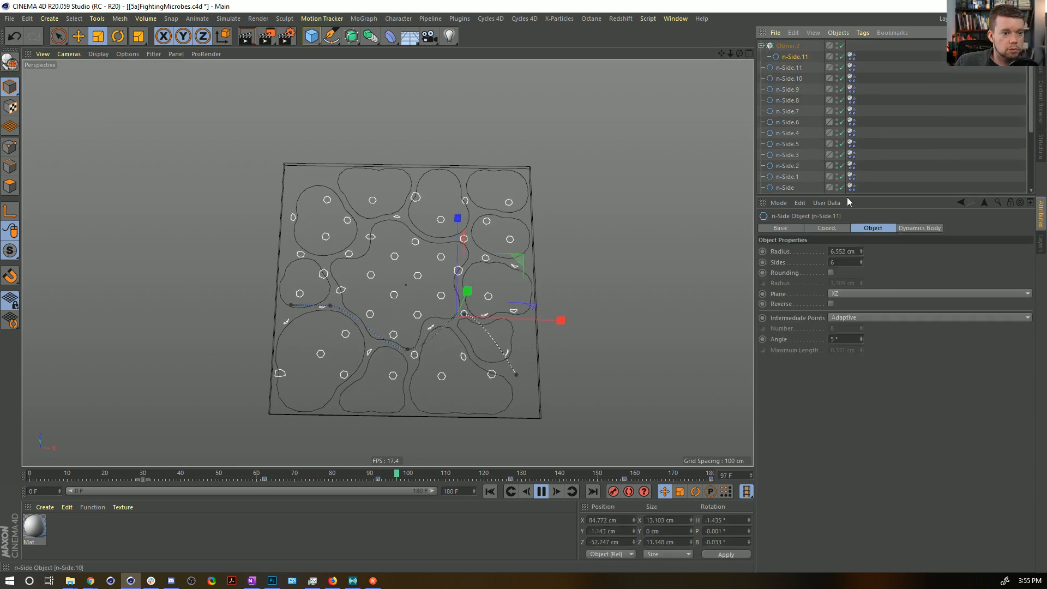
click(851, 56)
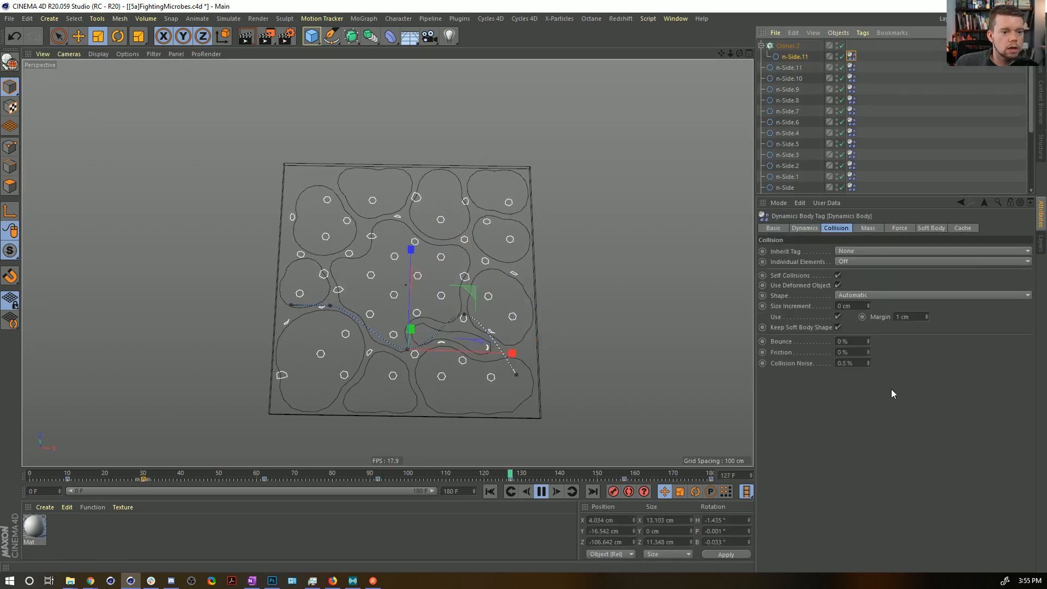
click(930, 228)
click(892, 227)
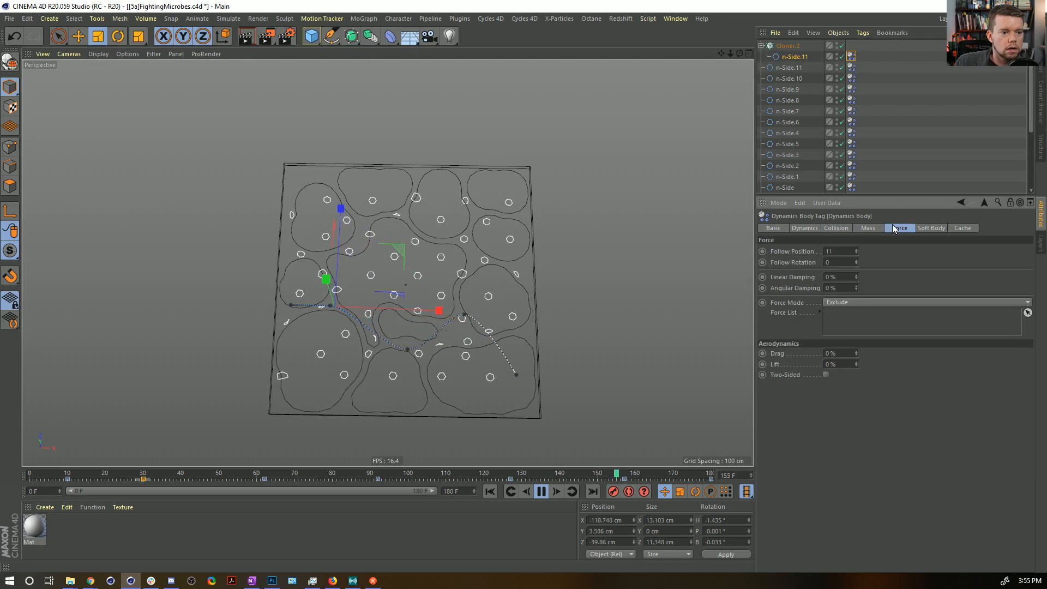
double_click(834, 251)
text(0)
key(Return)
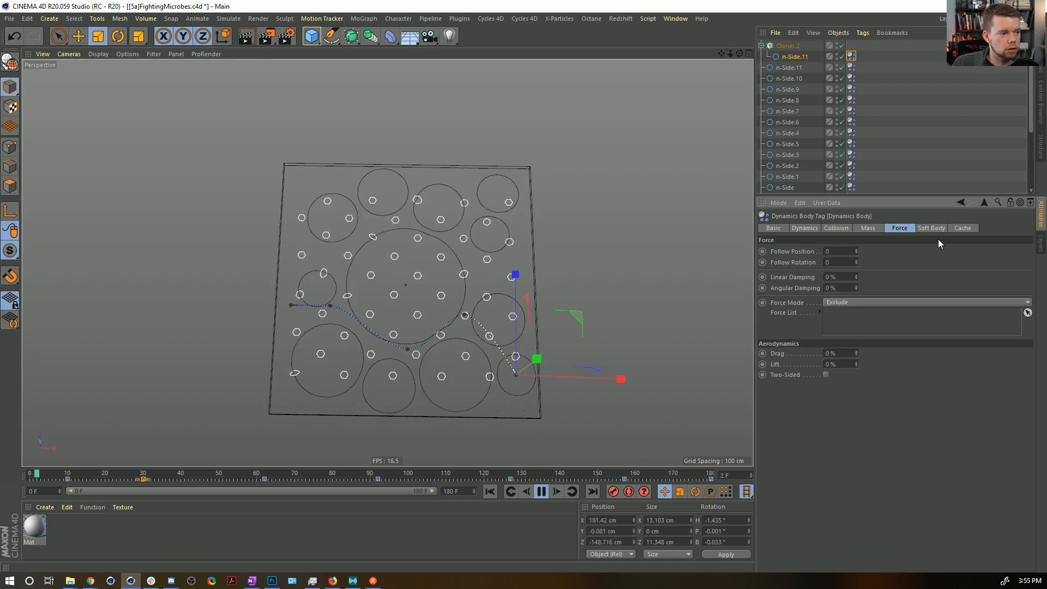
click(942, 228)
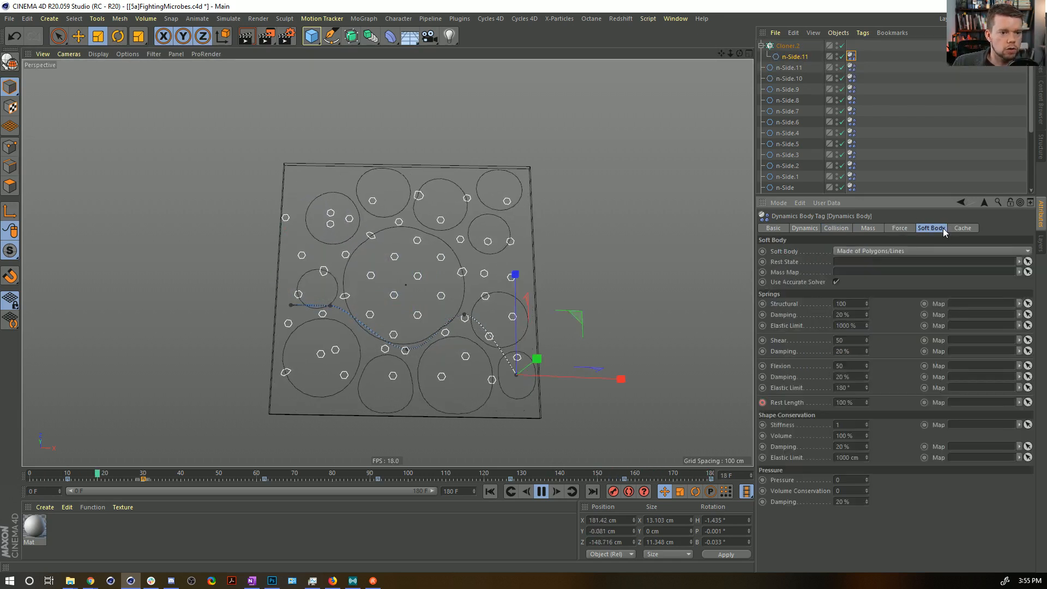
Set the Shape Conservation Stiffness to 5 in the cloned n-Side.11's Soft Body settings.
double_click(850, 425)
text(5)
key(Return)
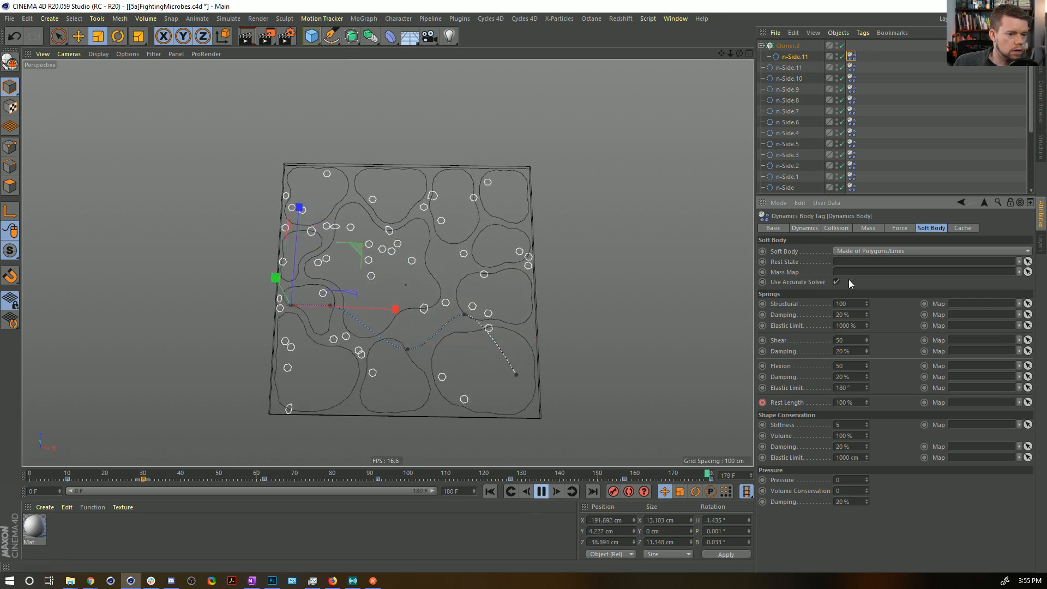
Set the cloned n-Side.11's collision Margin to 3 cm, then replay the simulation and rewind to frame 0.
click(866, 228)
click(836, 228)
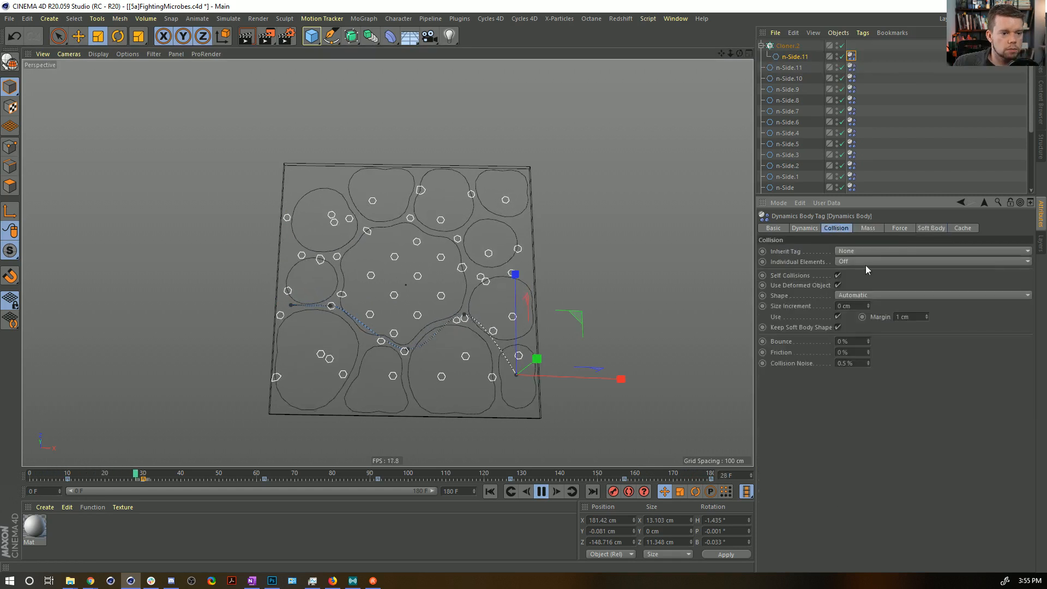
click(927, 315)
click(927, 315)
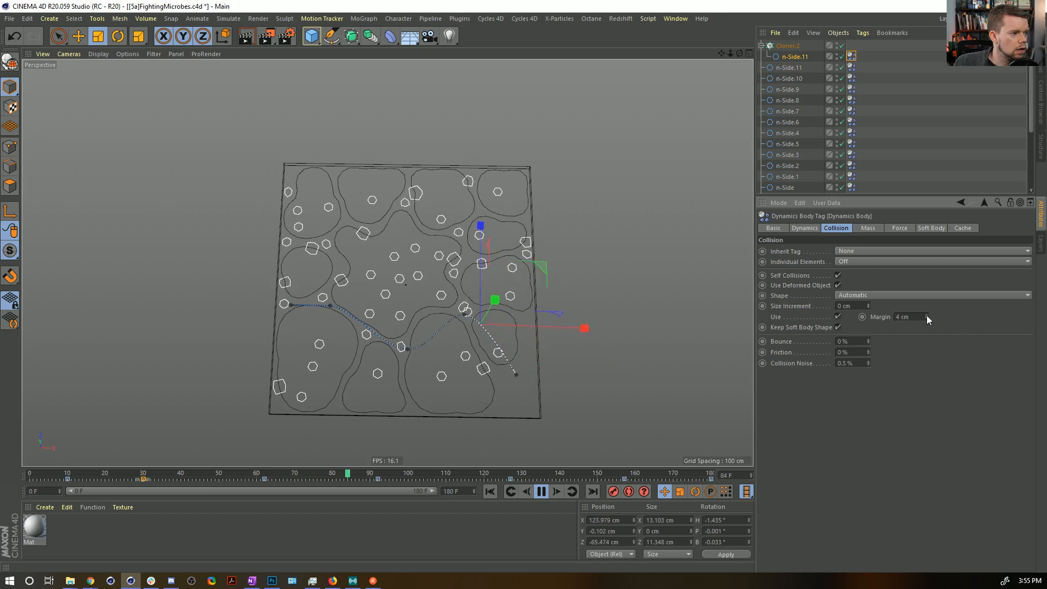
click(928, 319)
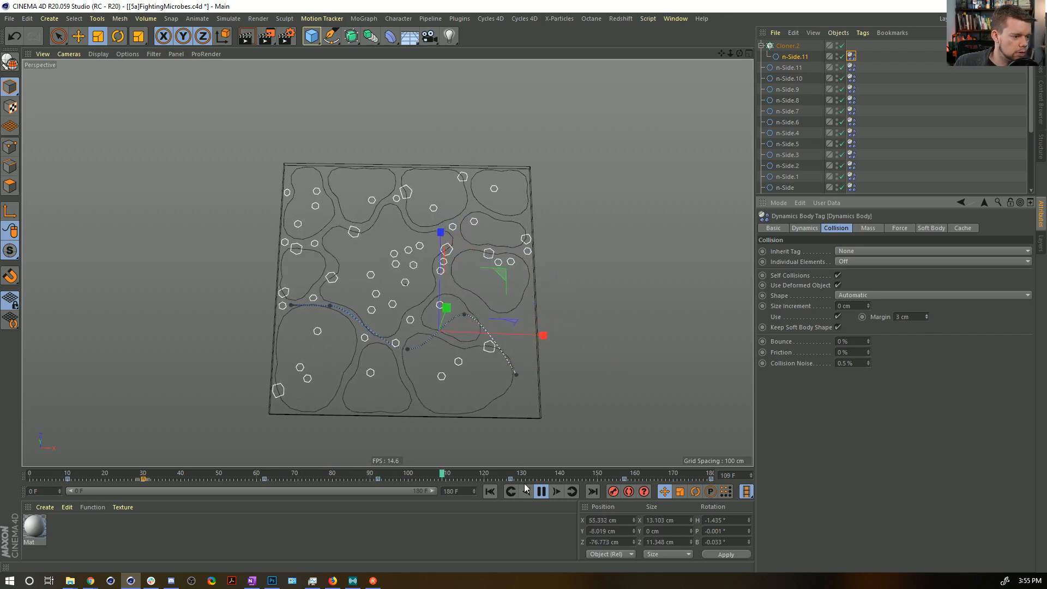
click(491, 491)
click(542, 491)
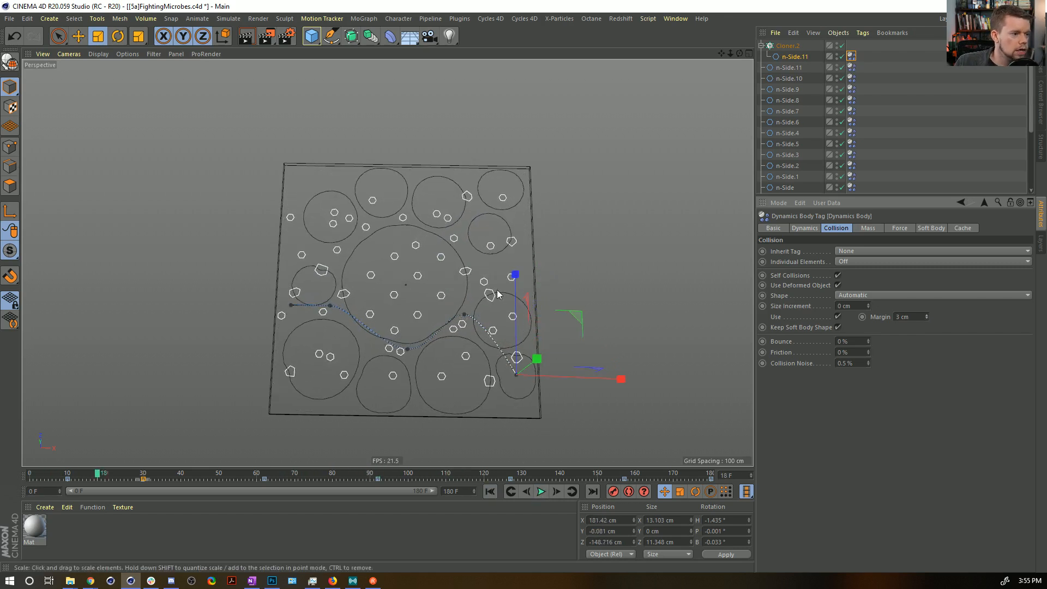
click(490, 492)
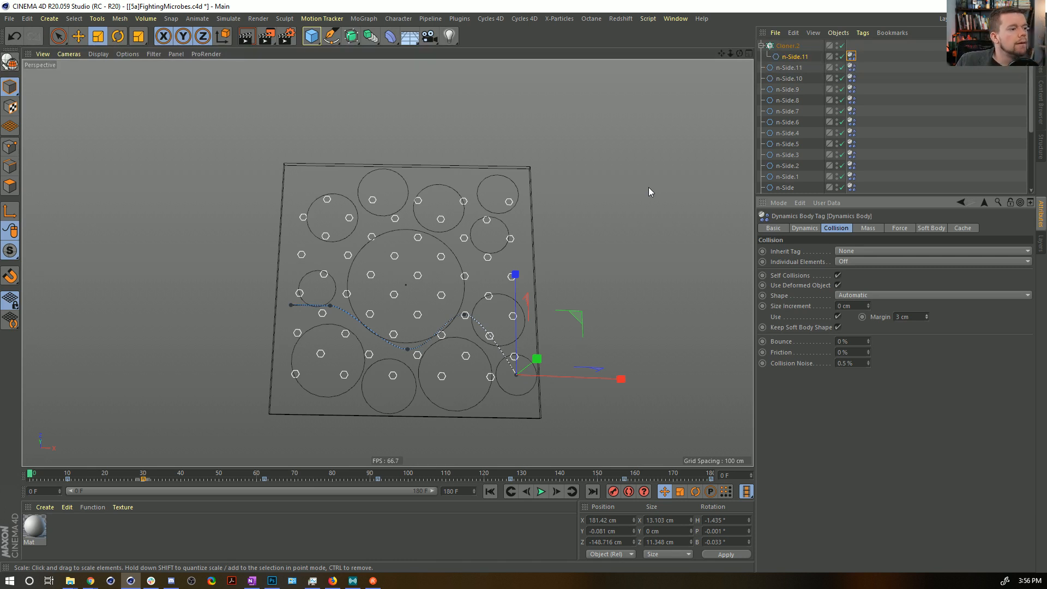
Set Cloner.2's Y position to 5 cm and play the simulation.
click(788, 47)
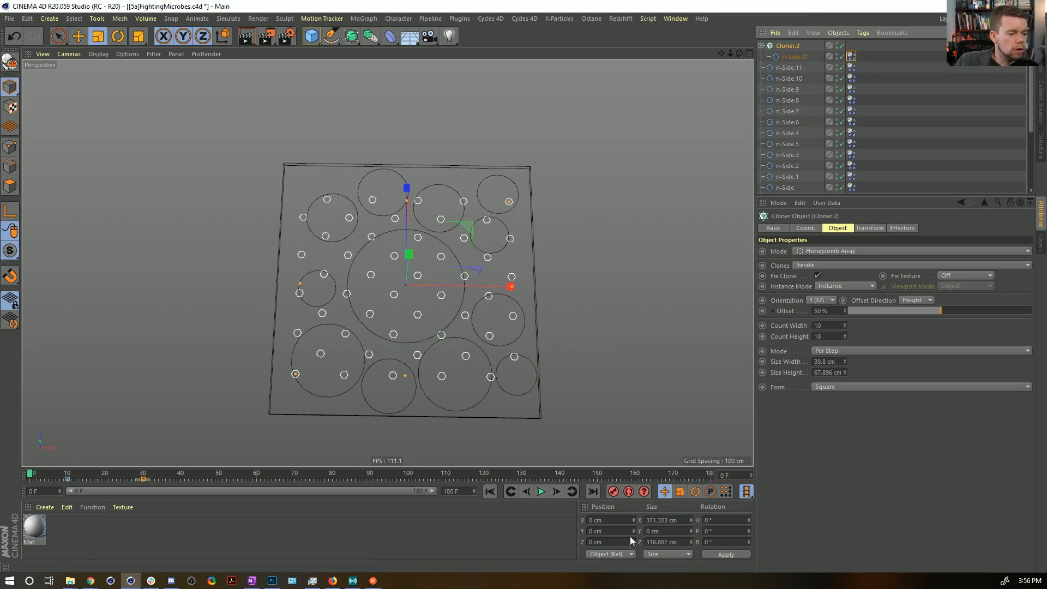
click(597, 531)
text(10)
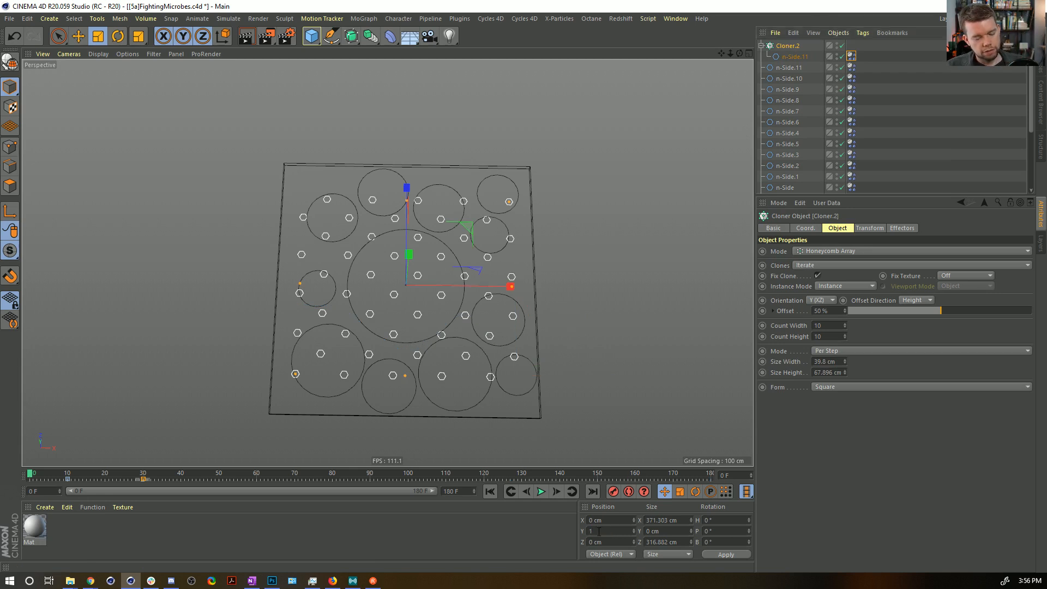
click(712, 552)
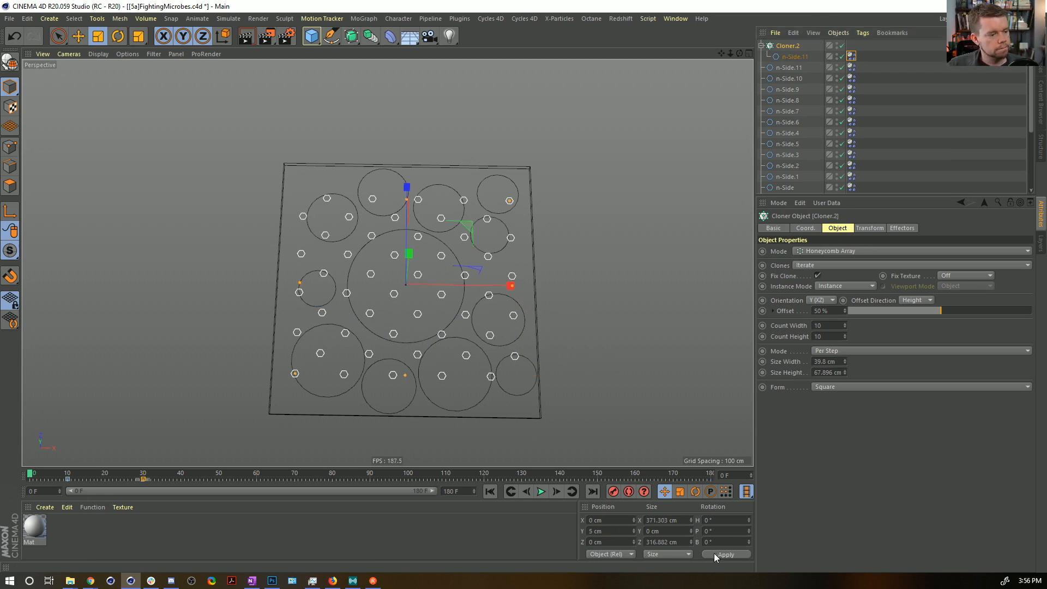
click(542, 491)
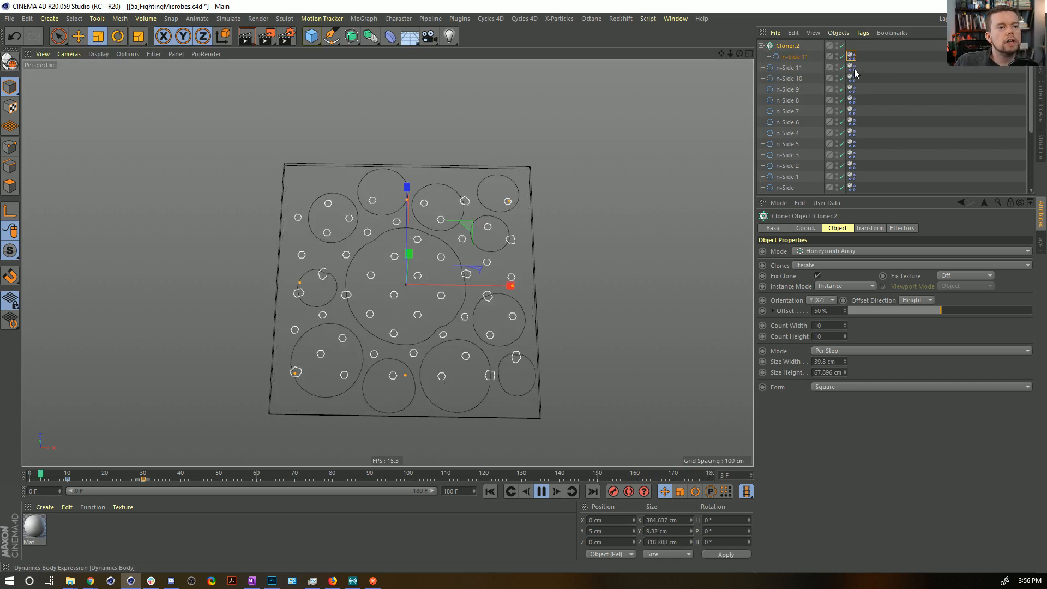
Set the collision Margin of all twelve uncloned n-Side splines to 2 cm, then replay the simulation and rewind to frame 0.
click(852, 133)
scroll(864, 147, down, 3)
shift+click(851, 90)
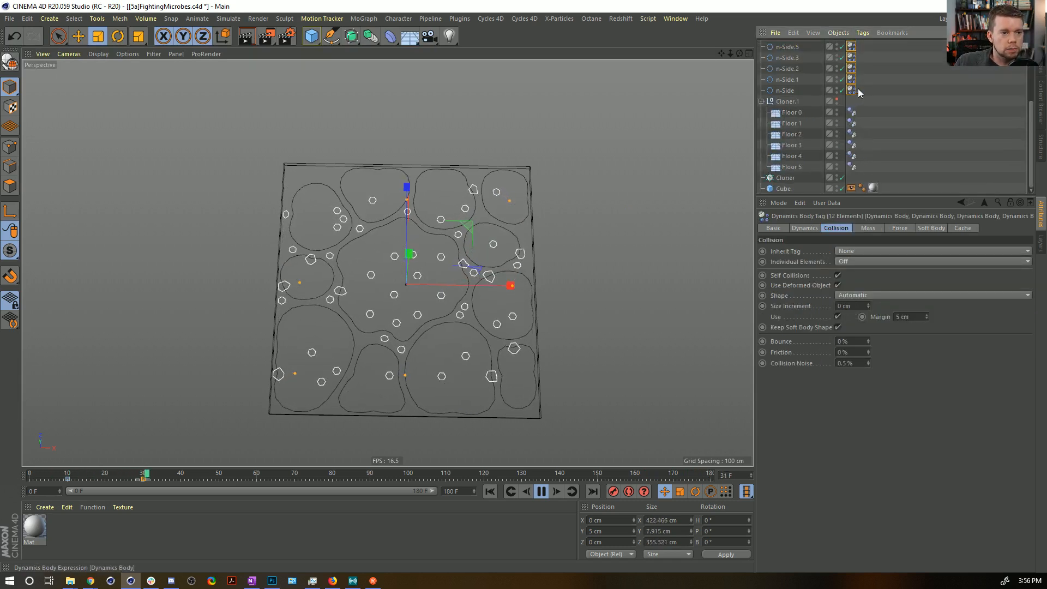
double_click(909, 318)
text(2)
key(Return)
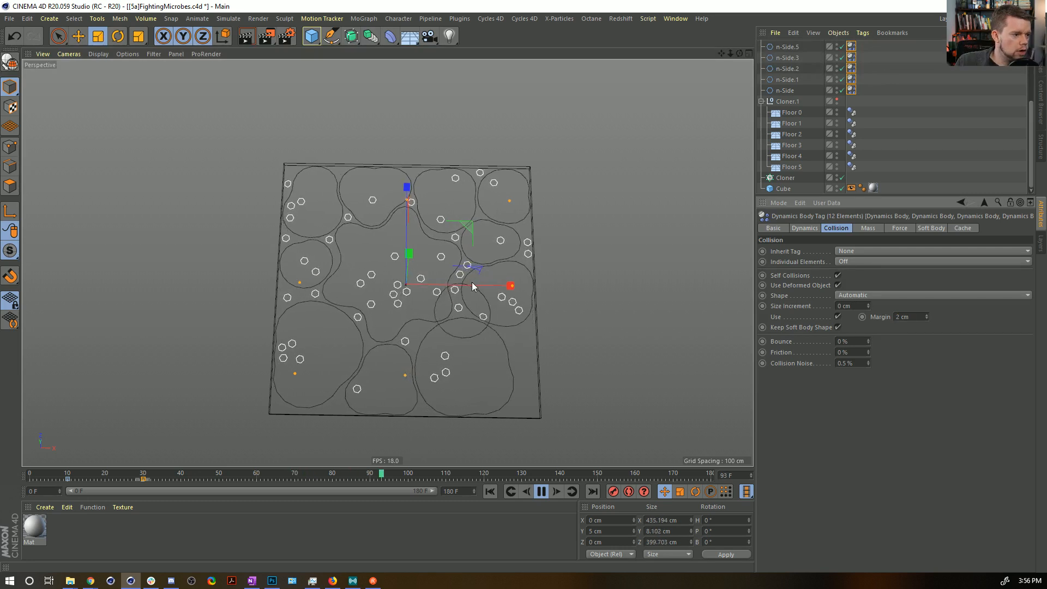
click(489, 493)
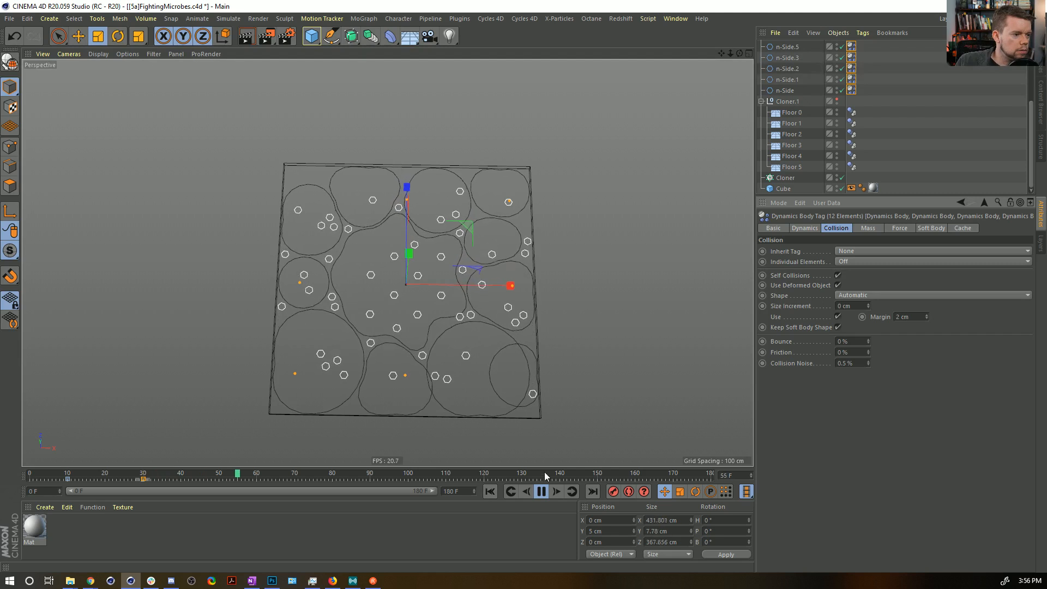
click(540, 492)
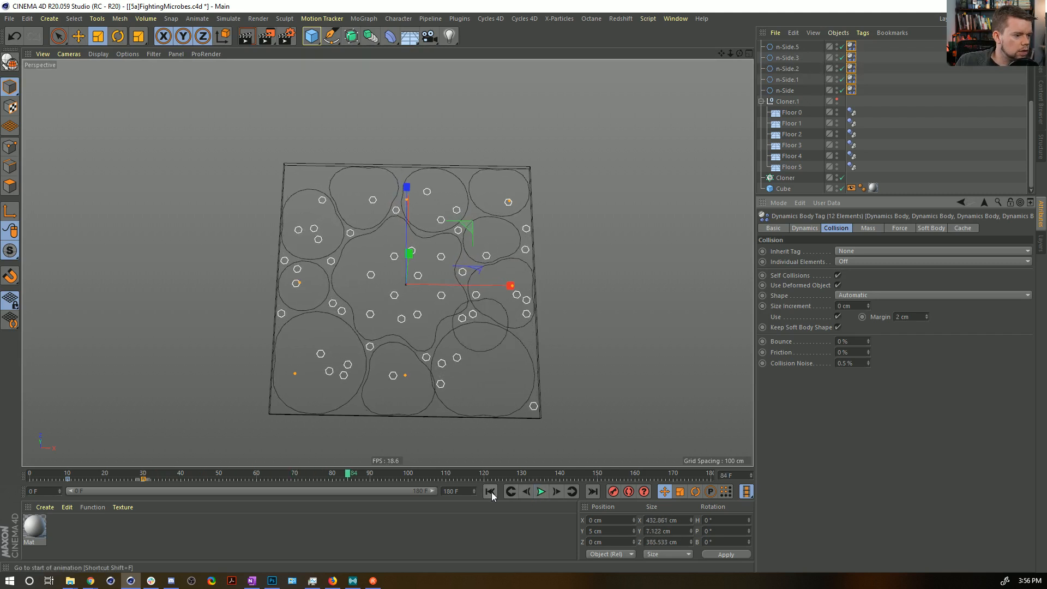
click(490, 492)
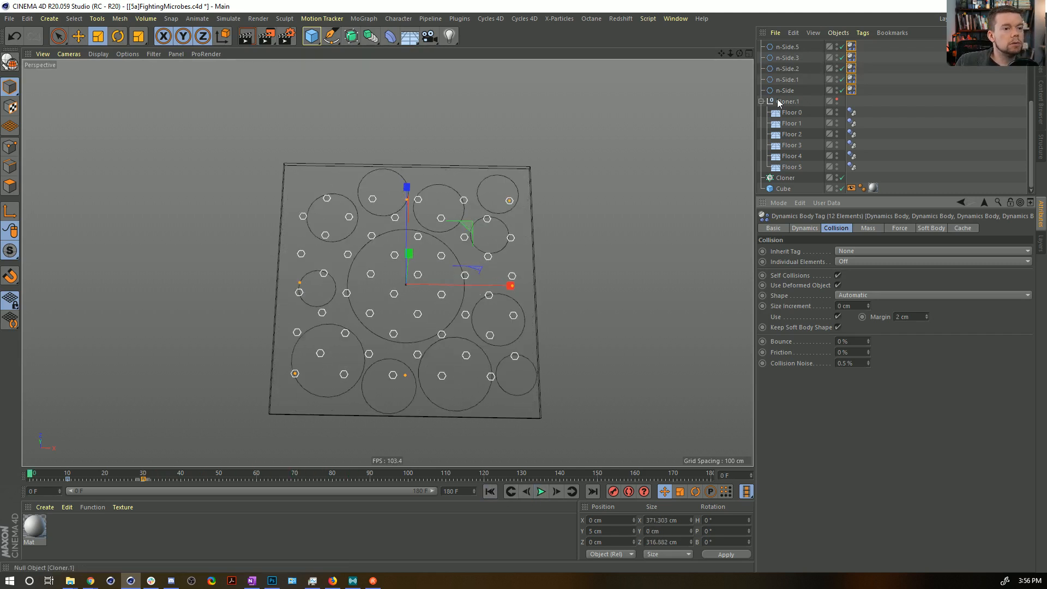
Show all four views, identify the floor closing the box from above, and set Floor 4's Y position to 2 cm.
click(799, 133)
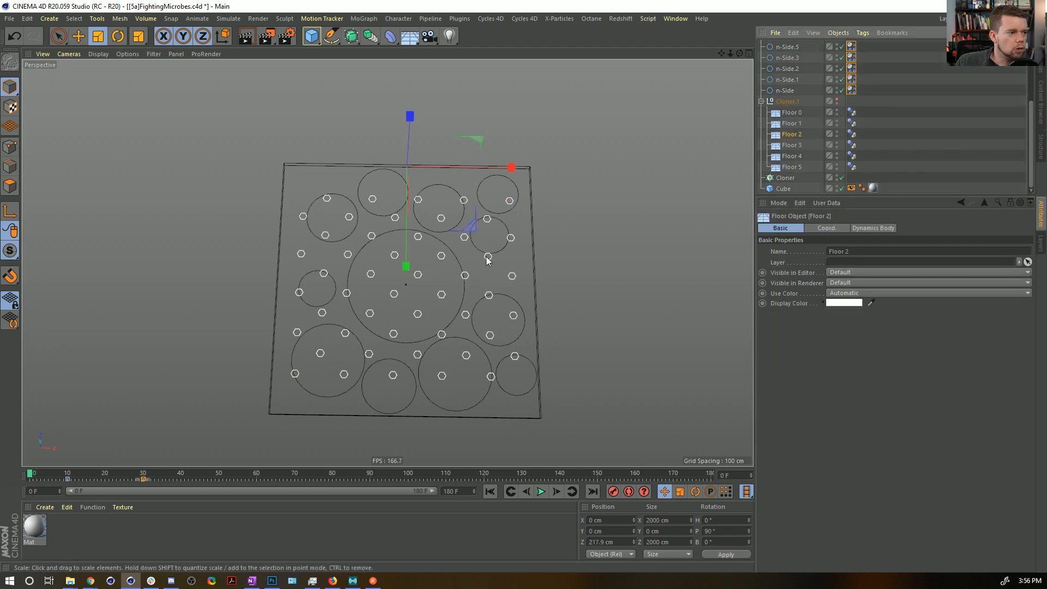
middle_click(485, 265)
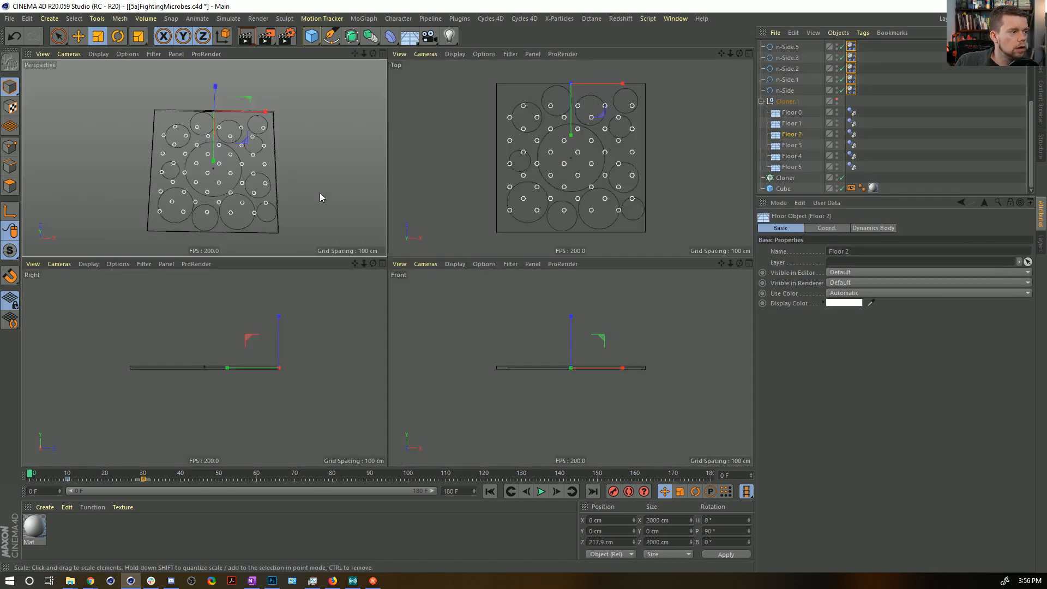
click(539, 147)
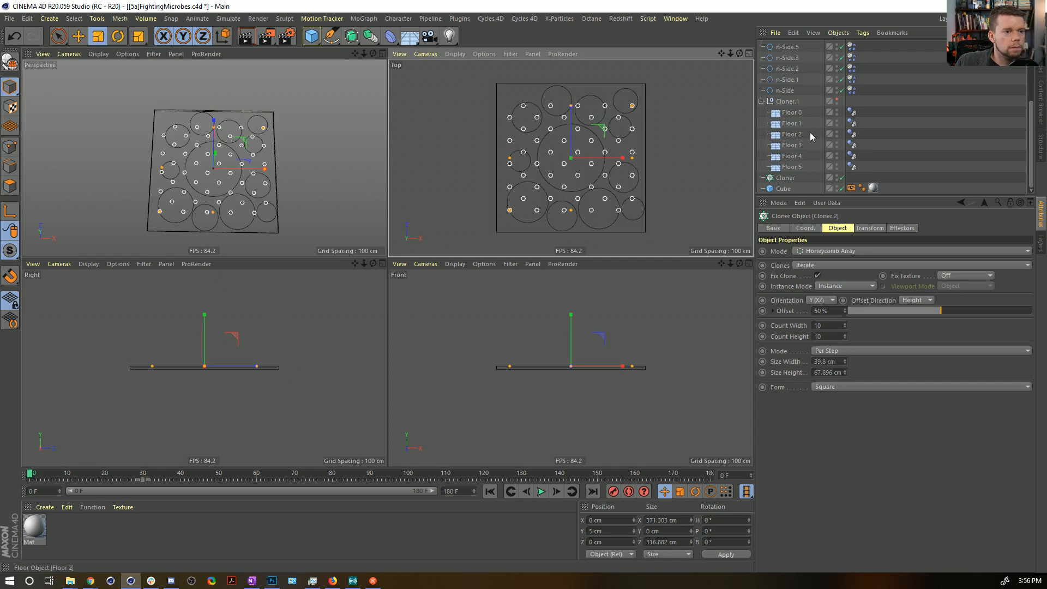
click(797, 124)
click(795, 135)
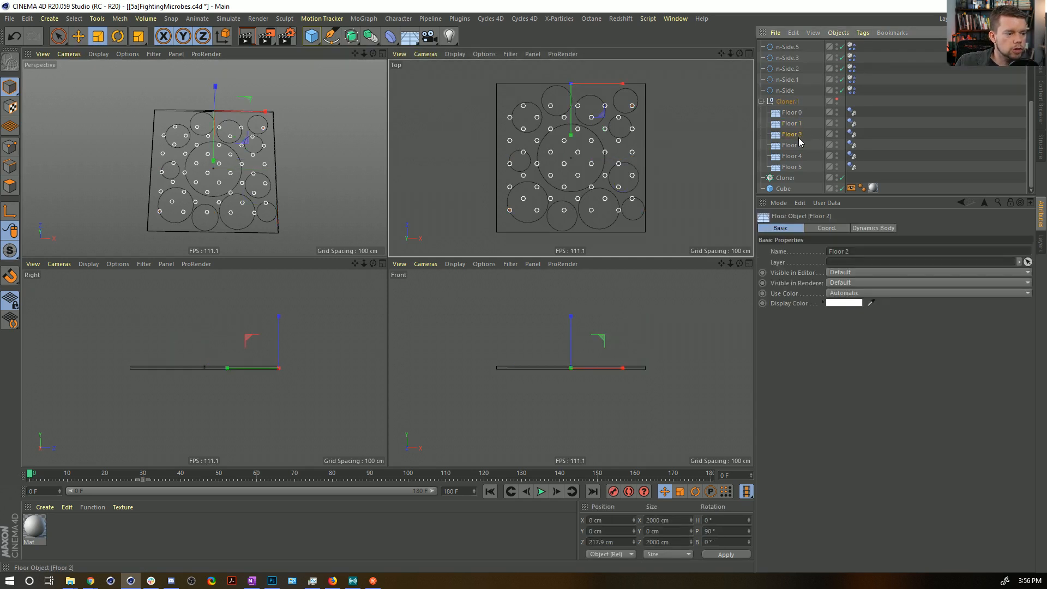
click(792, 113)
click(791, 157)
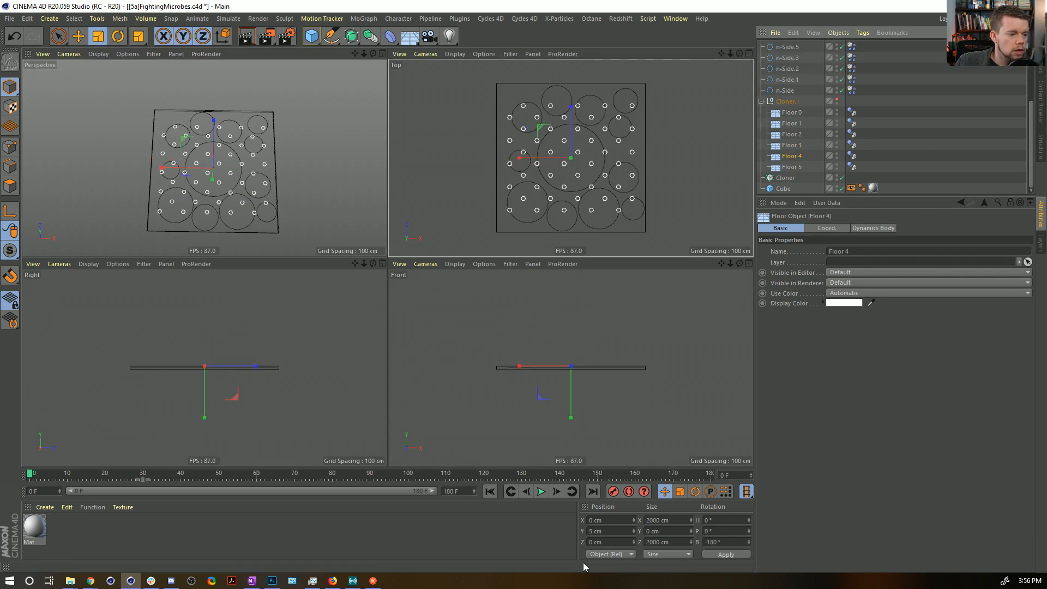
double_click(612, 531)
text(2)
click(718, 553)
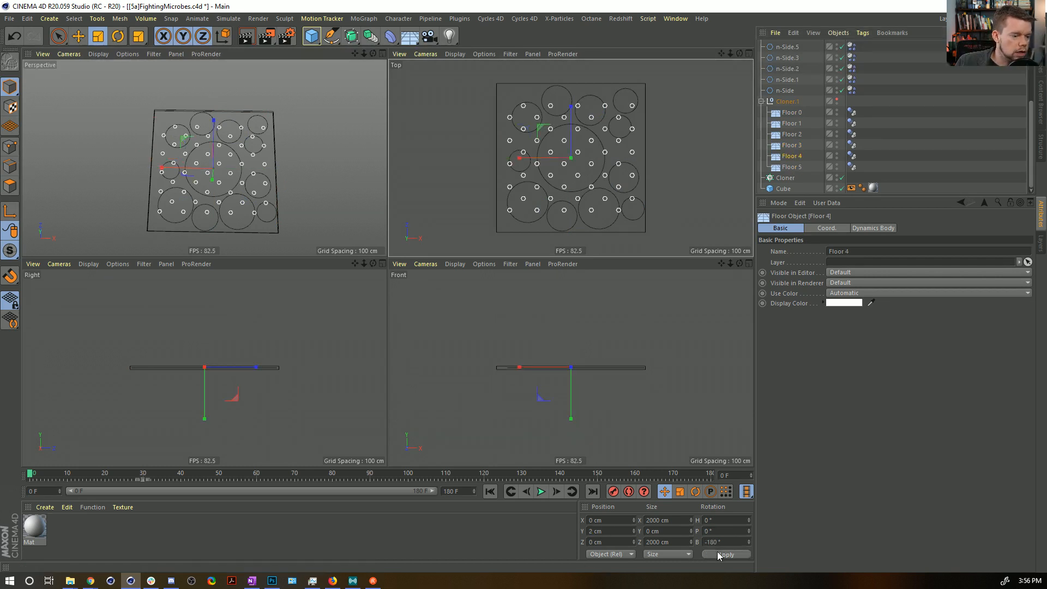
Set Floor 5's Y position to -2 cm.
click(791, 166)
double_click(612, 531)
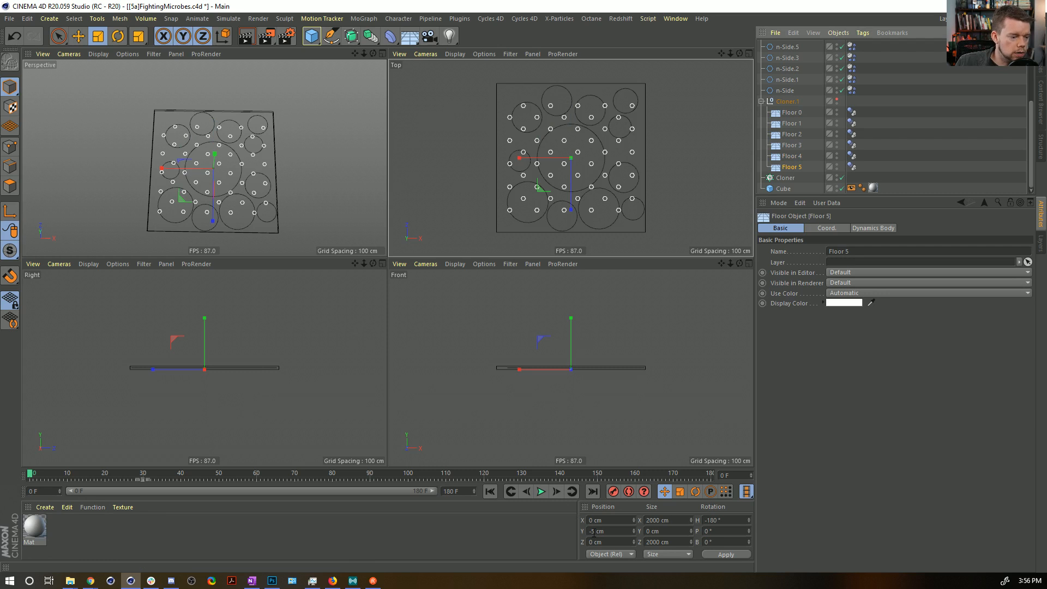
text(-2)
click(718, 554)
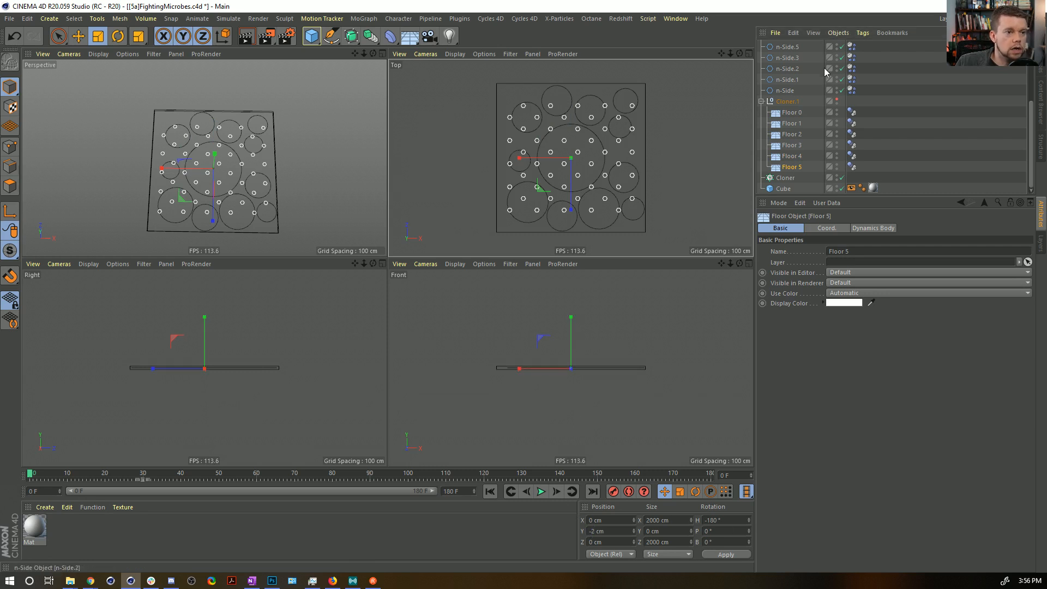
Disable Cloner.2 and play the simulation in a full-size Top view to check how the large n-Sides collide.
scroll(830, 81, up, 3)
click(841, 45)
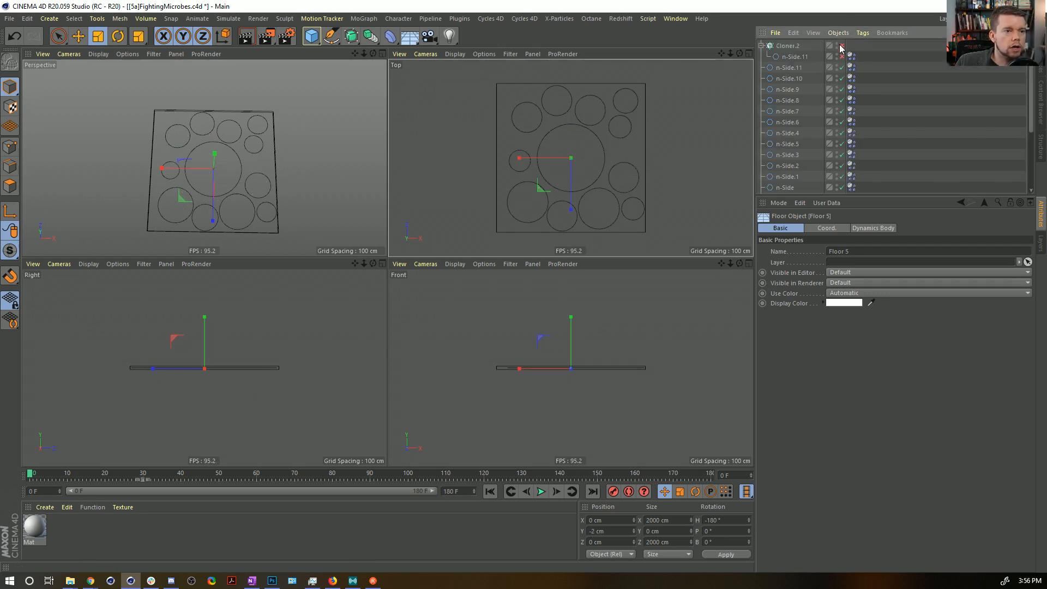
key(F1)
key(F2)
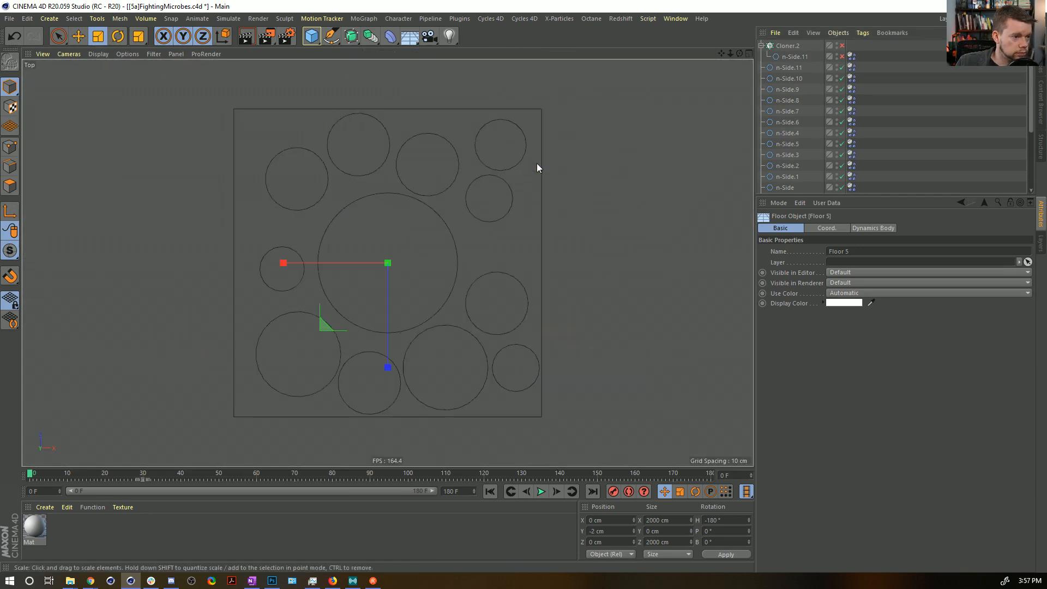
scroll(474, 382, up, 2)
click(541, 491)
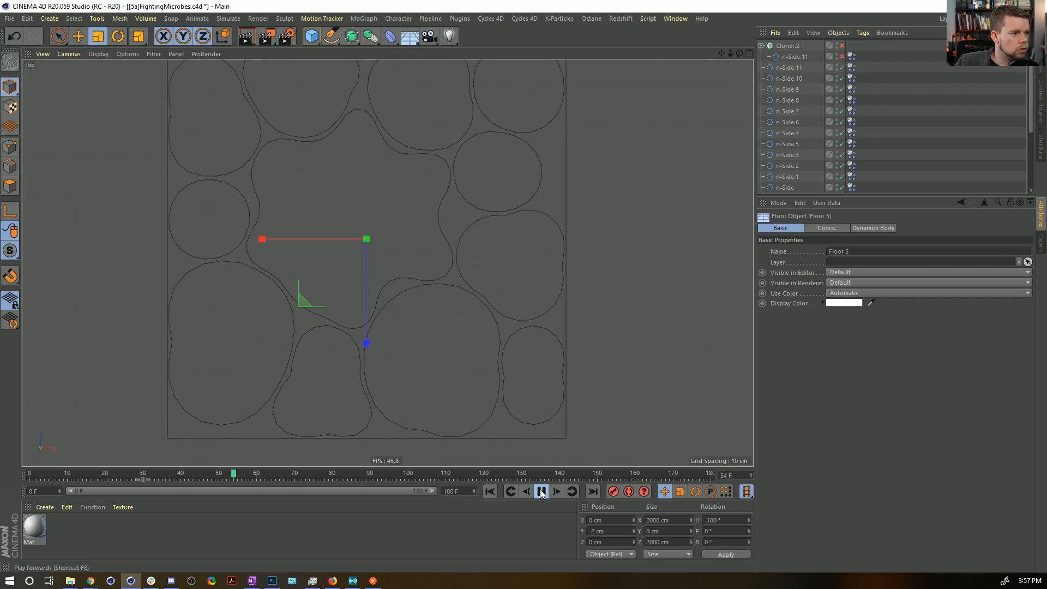
click(540, 491)
scroll(445, 207, down, 3)
scroll(494, 253, up, 2)
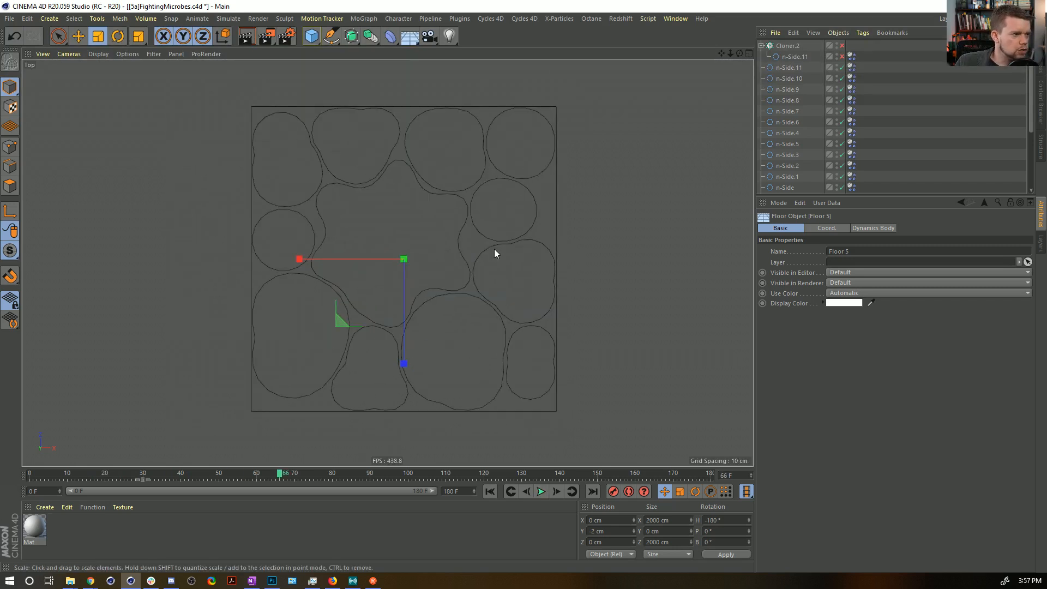
key(F8)
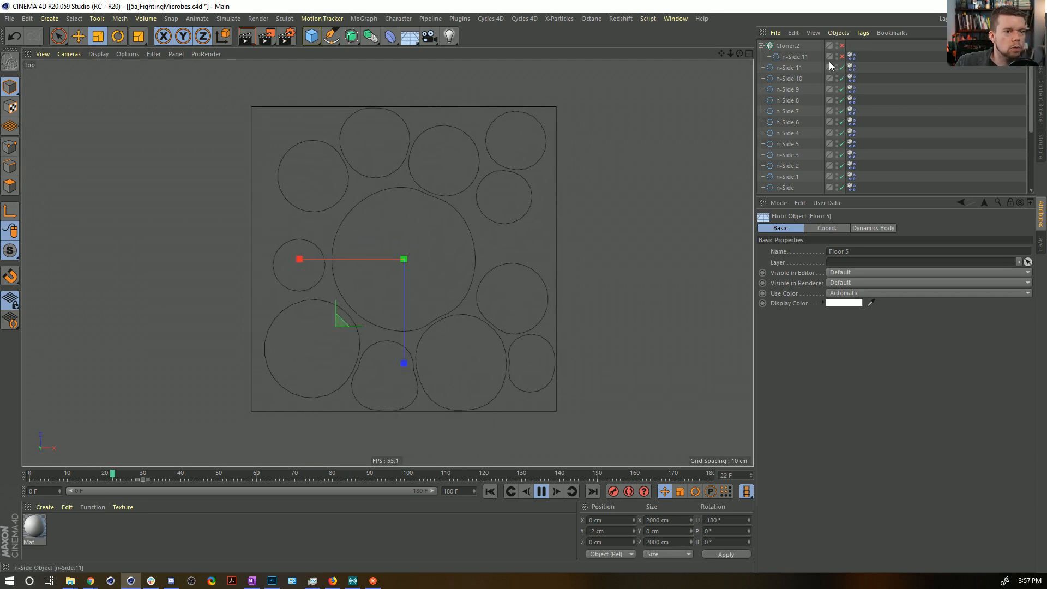
Re-enable Cloner.2, replay the simulation with the clones, and save the project rewound to frame 0.
click(842, 45)
click(494, 492)
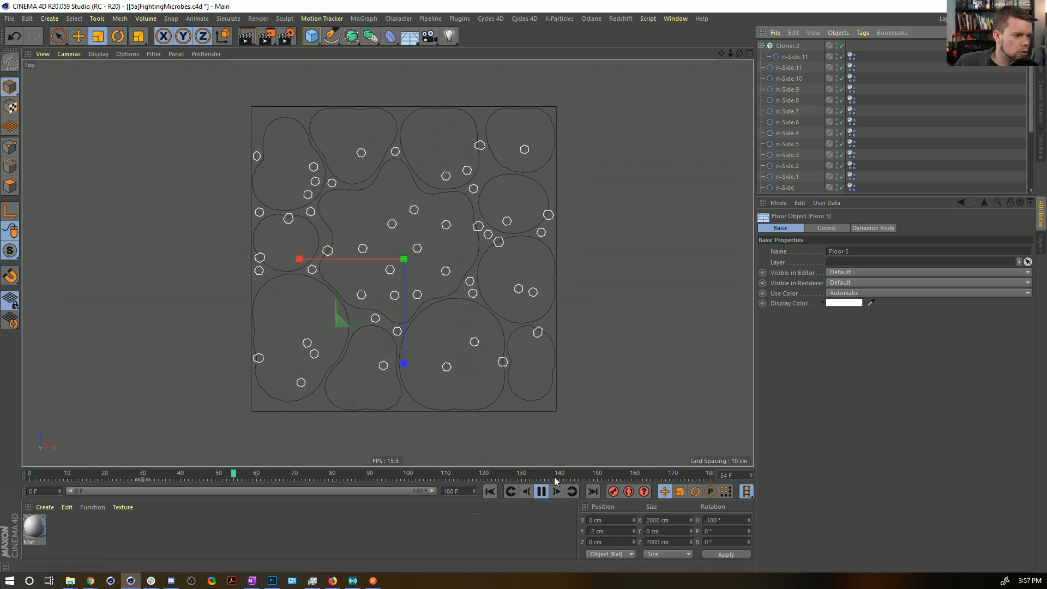
click(541, 491)
click(489, 491)
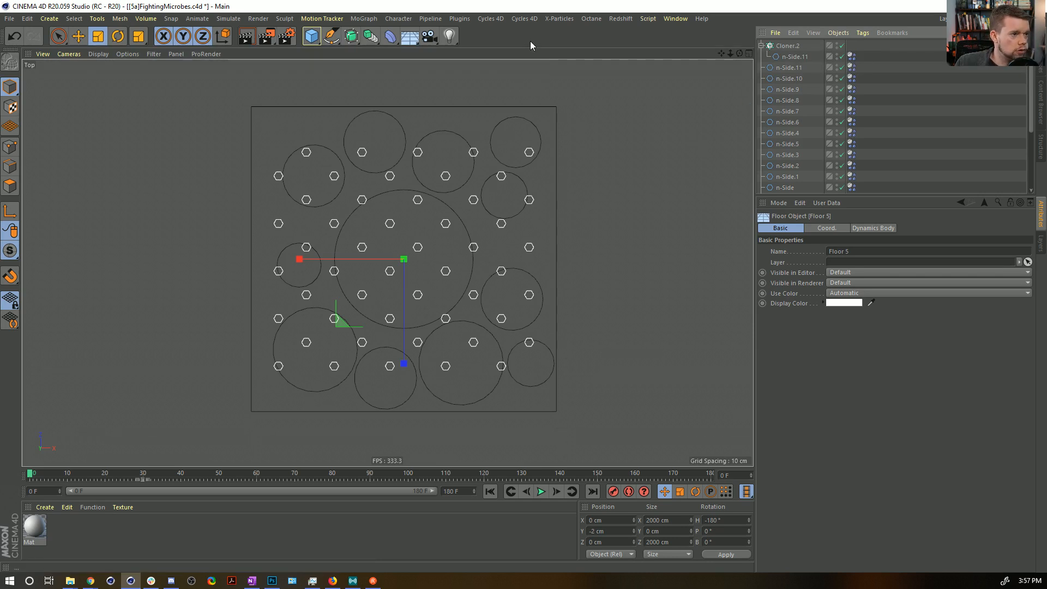
key(ctrl+s)
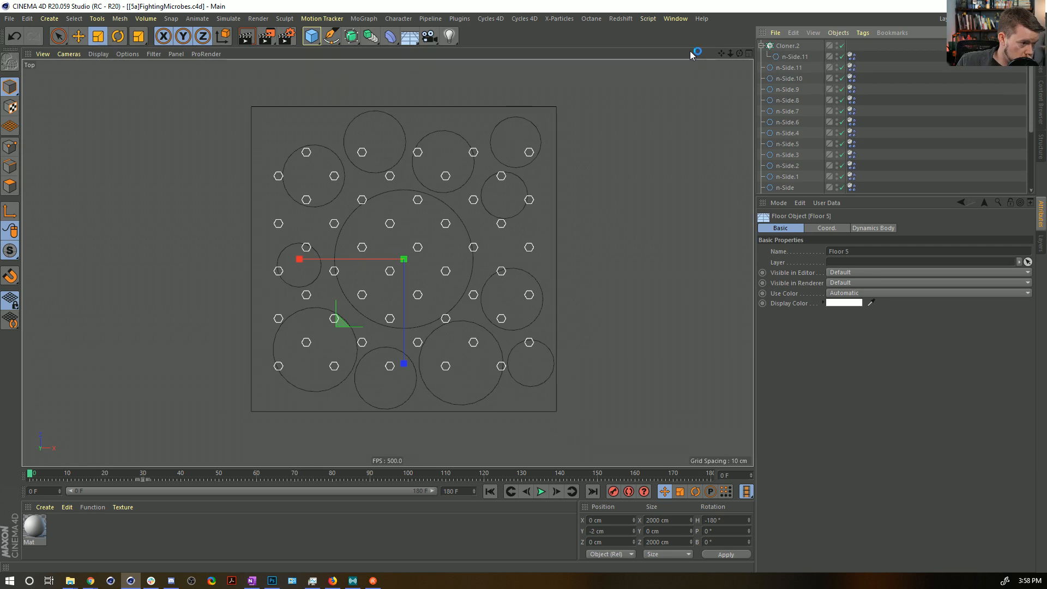
Set Cloner.2's Count Width and Height to 12, Size Width to 36.8 cm and Size Height to 74.896 cm, then duplicate the cloner.
click(779, 46)
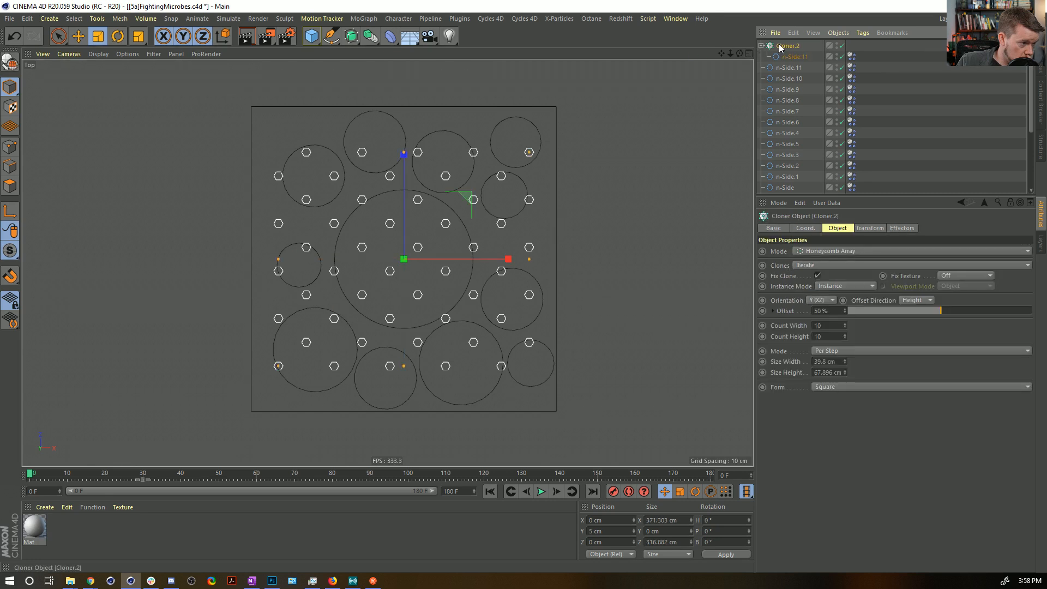
drag(844, 371, 844, 359)
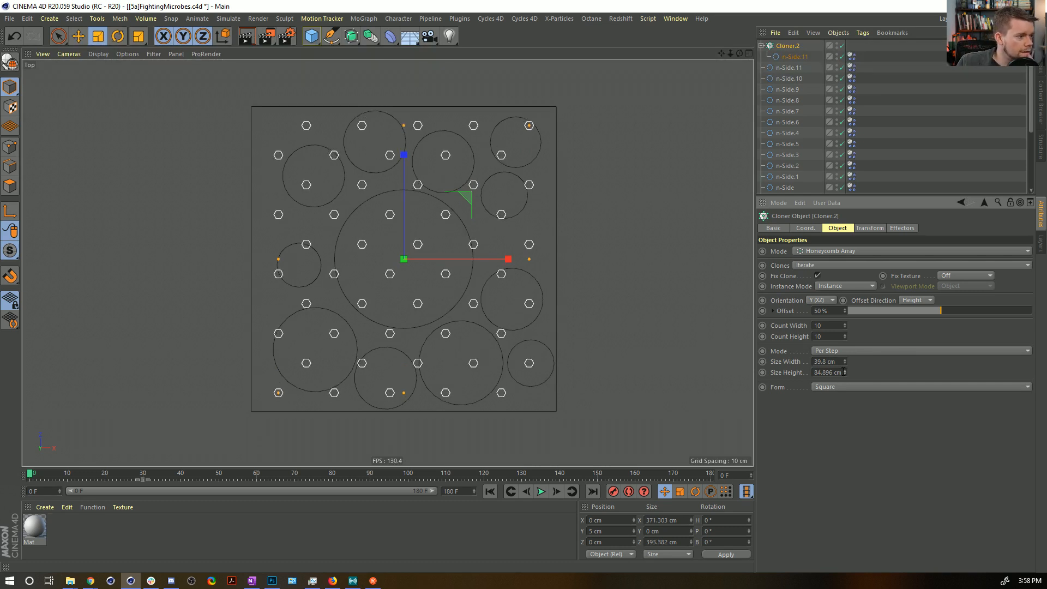
drag(846, 326, 846, 380)
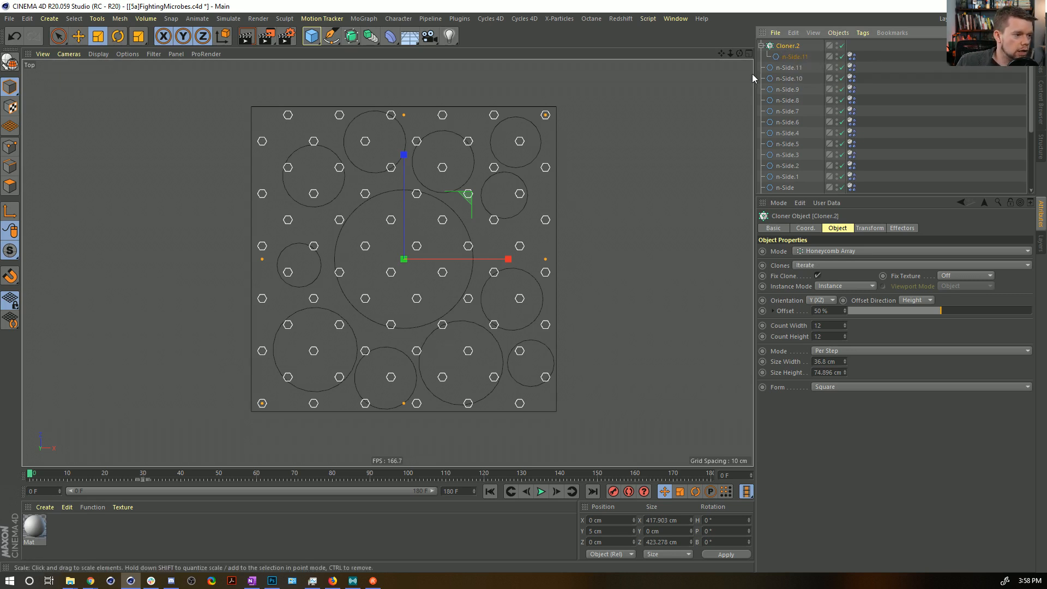
key(ctrl+c)
key(ctrl+v)
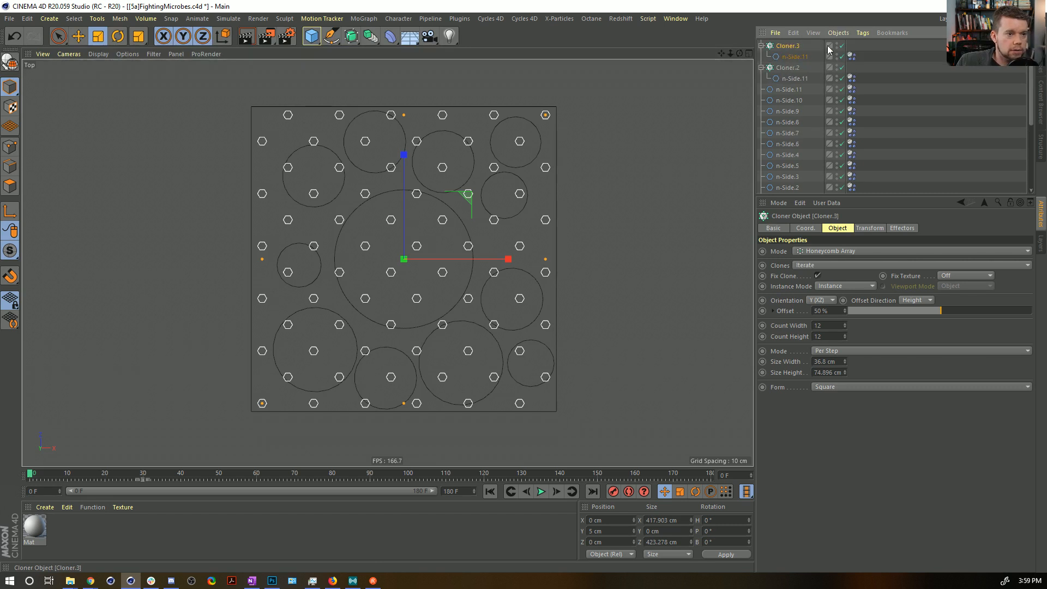
Disable Cloner.3 together with its n-Side, and make Cloner.2 editable as separate n-Side objects.
drag(842, 47, 842, 57)
click(794, 68)
key(c)
key(v)
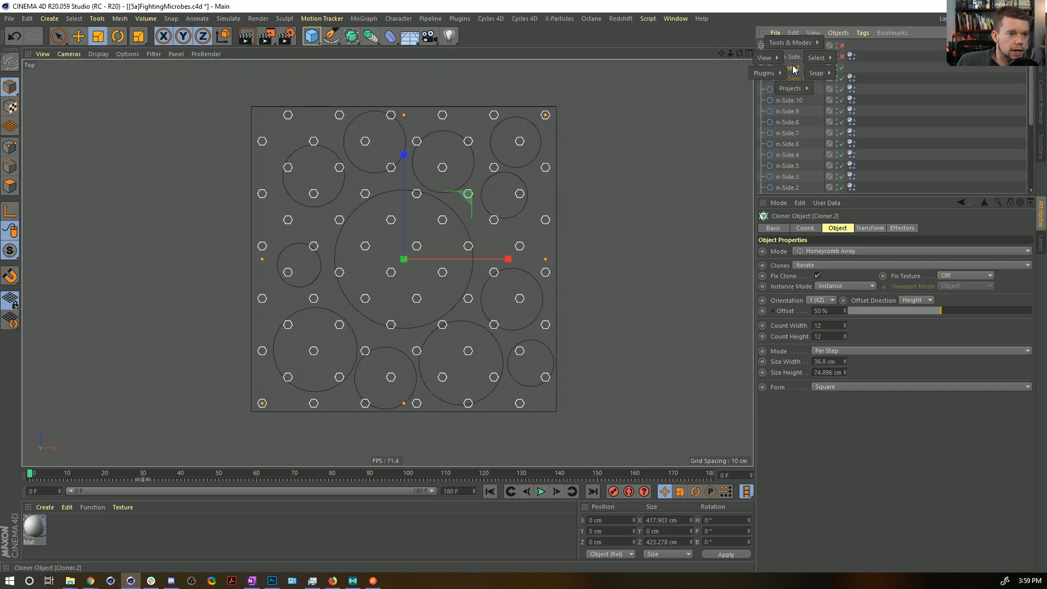
click(761, 67)
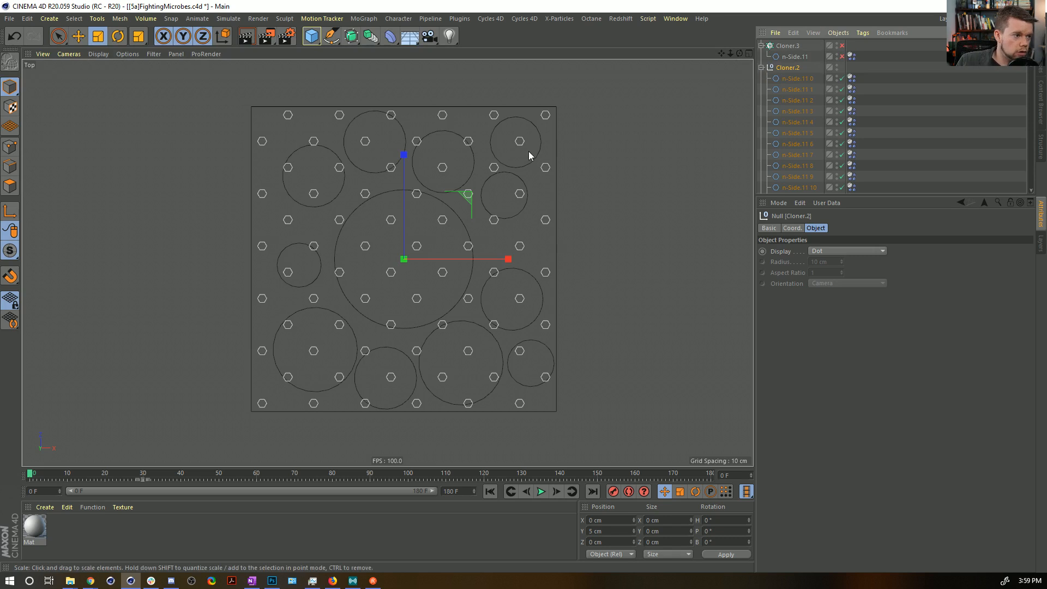
Select all small n-Sides in Cloner.2 and examine their coordinates and the Dynamics Body settings.
click(390, 116)
key(e)
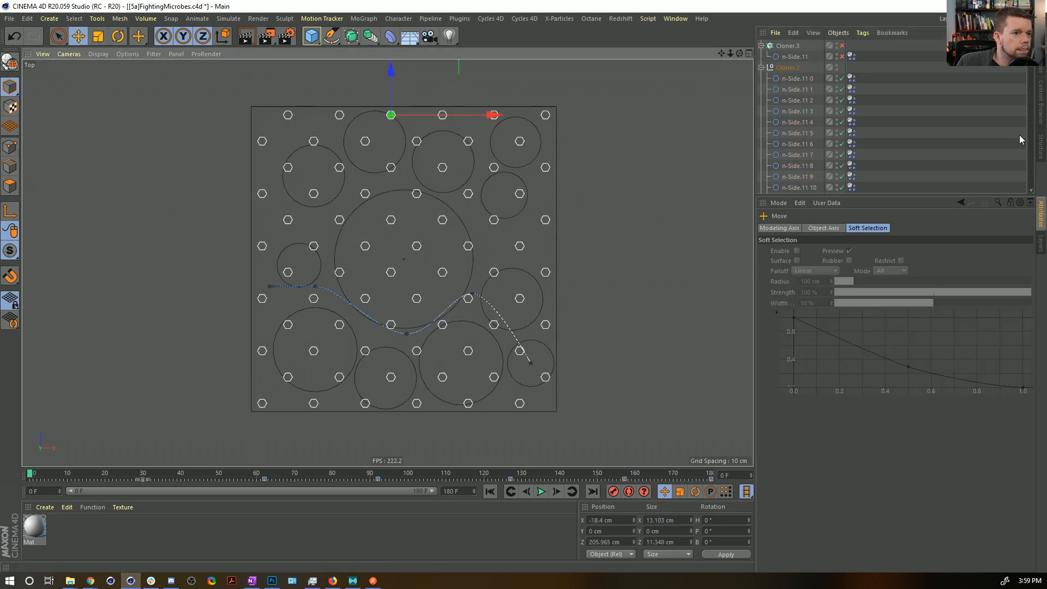
scroll(807, 82, down, 15)
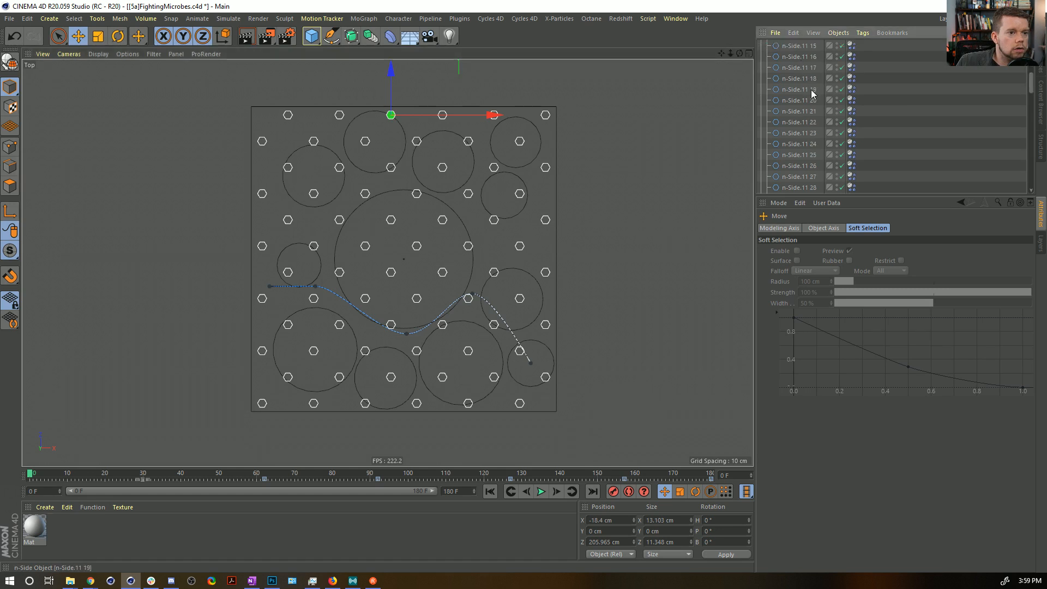
shift+click(801, 133)
scroll(799, 109, up, 15)
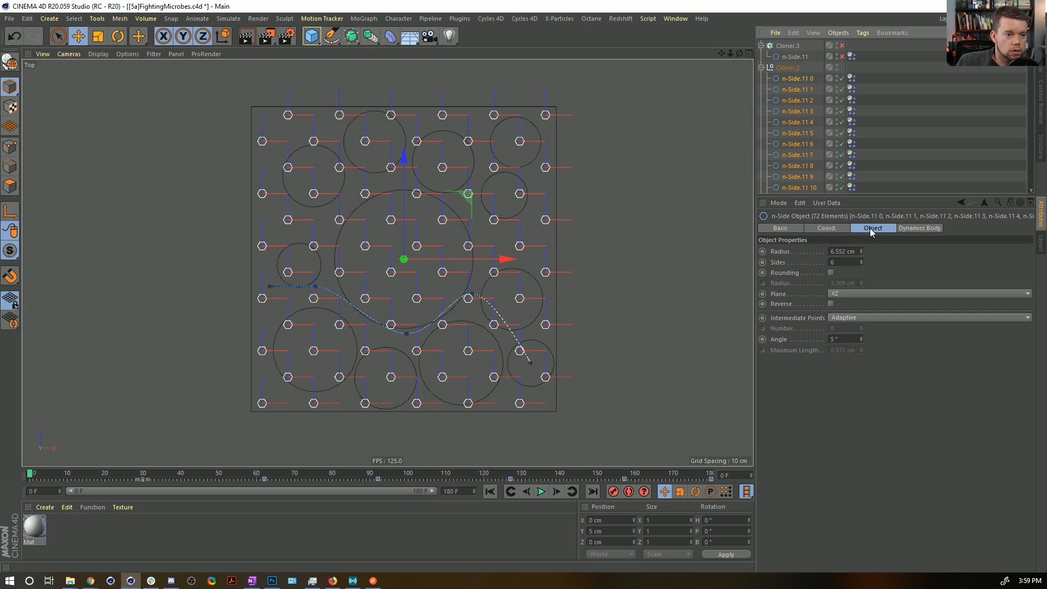
click(839, 229)
ctrl+shift+click(762, 261)
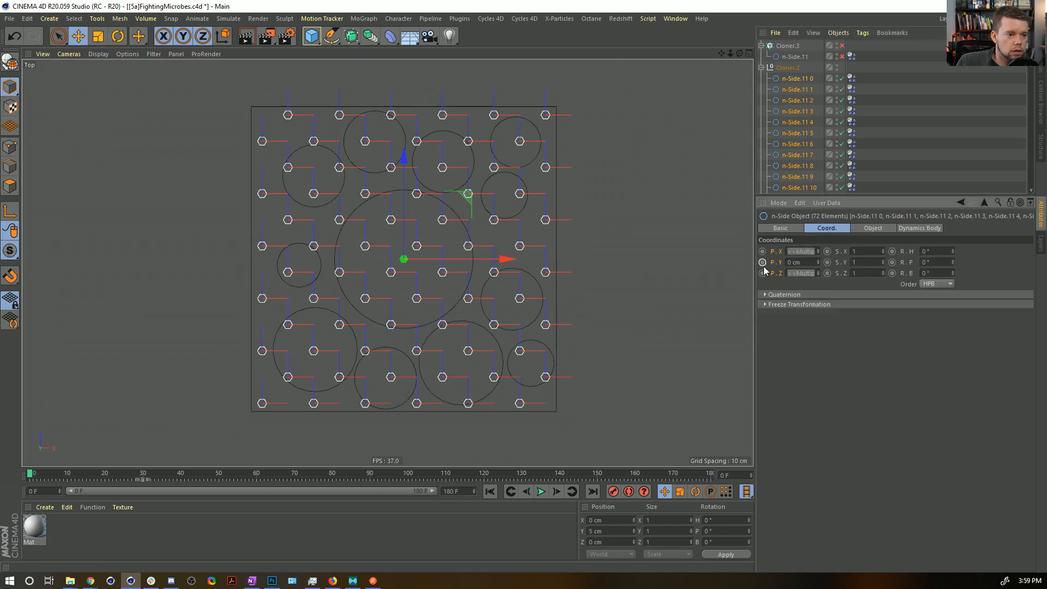
click(851, 79)
click(898, 228)
click(797, 78)
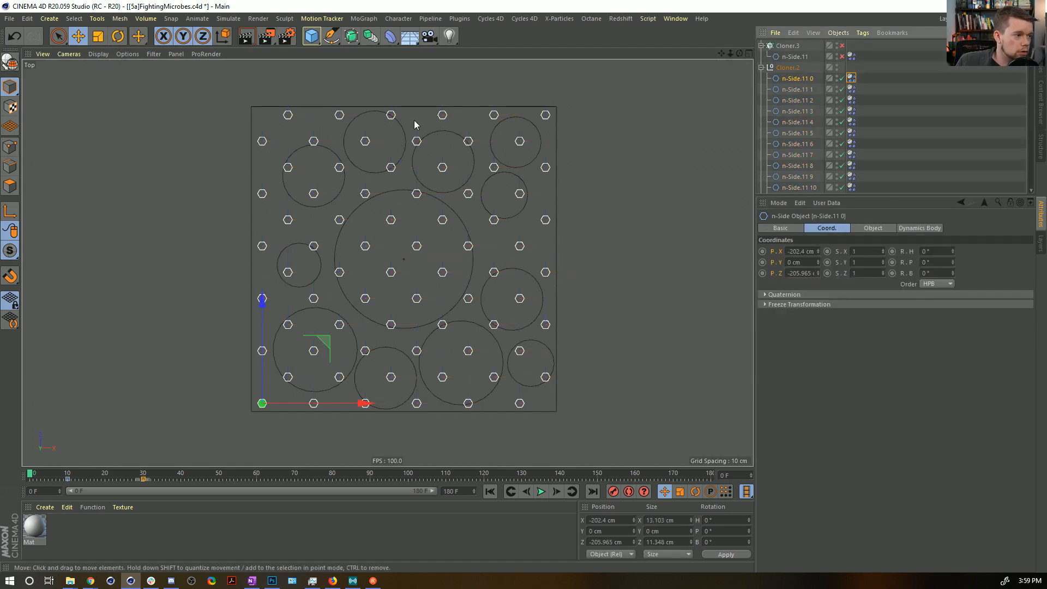
Move the small n-Sides overlapping the outlines of the left and upper circles clear of those edges.
click(289, 377)
drag(352, 315, 358, 309)
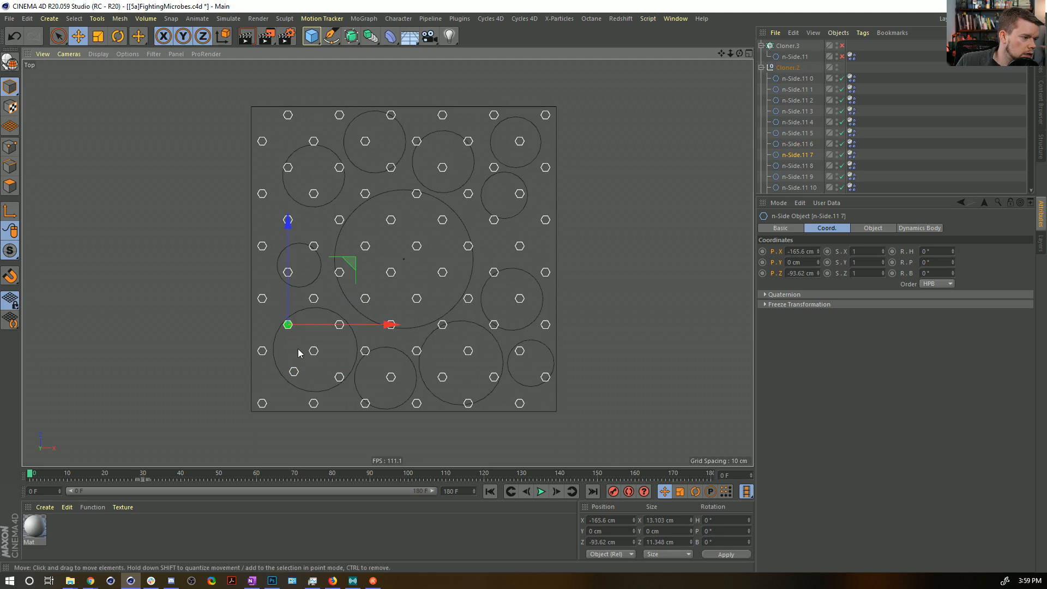
drag(363, 235, 326, 201)
click(314, 245)
click(337, 165)
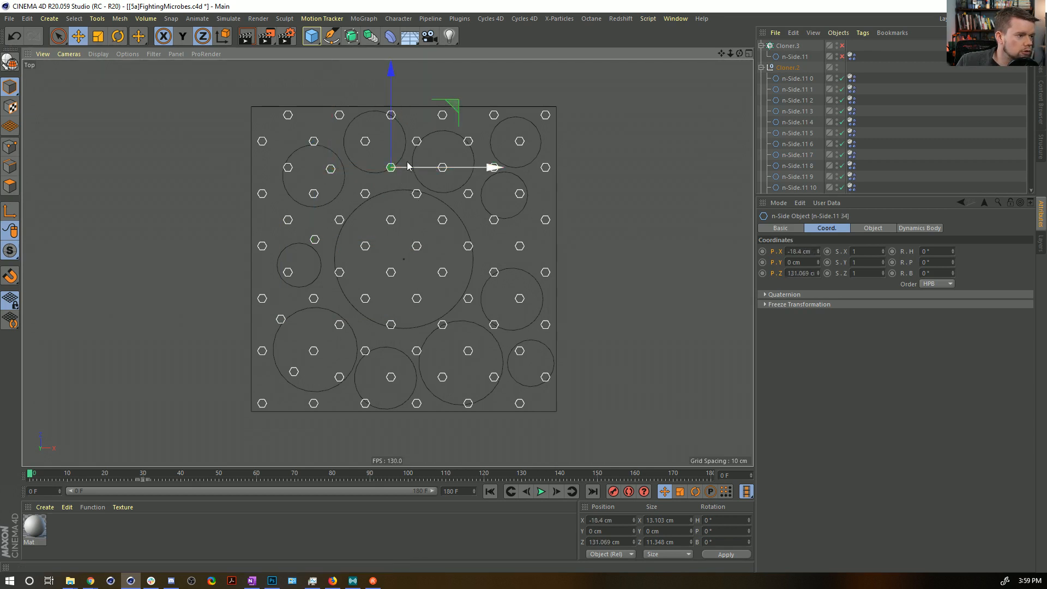
click(418, 141)
drag(419, 142, 461, 155)
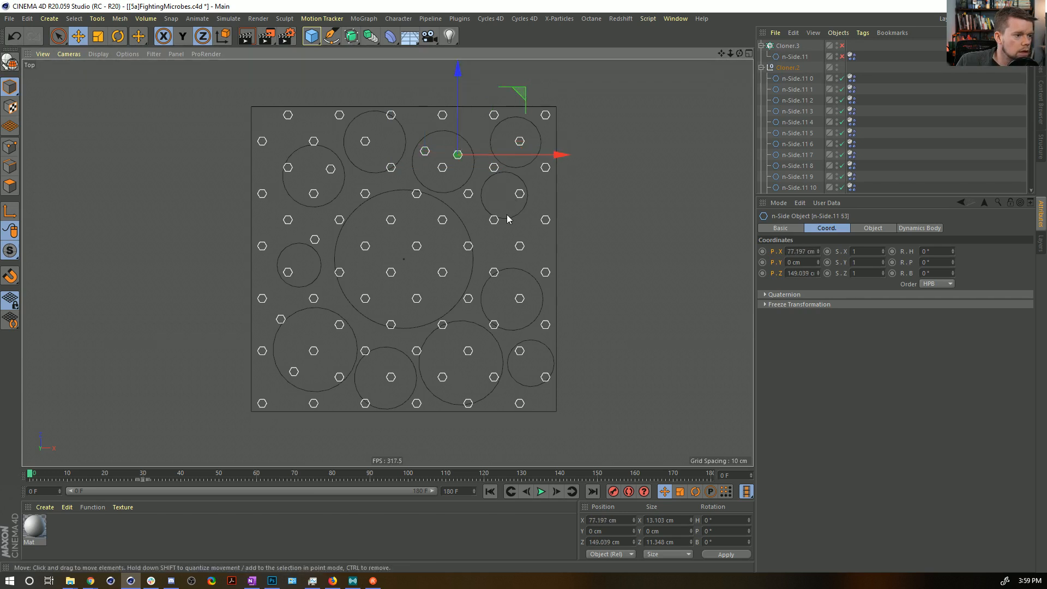
Move the small n-Sides clear of the right-hand circles' outlines, placing three inside the small lower-right circle.
drag(496, 219, 499, 203)
drag(496, 272, 499, 241)
drag(545, 377, 522, 391)
click(495, 377)
click(544, 331)
drag(544, 331, 531, 359)
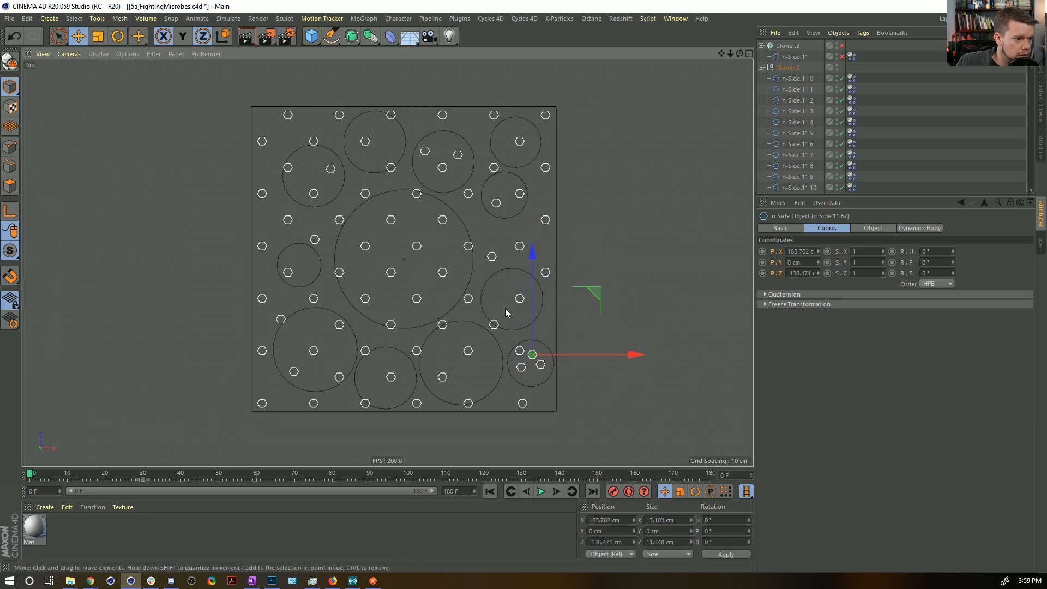
drag(513, 364, 517, 362)
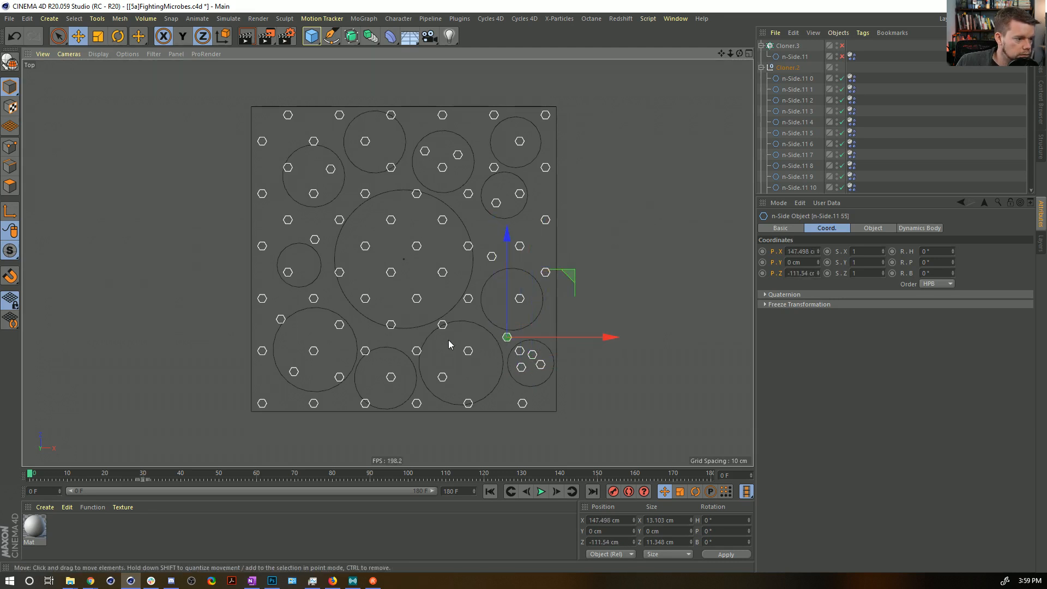
Move the n-Sides crossing the large lower-right circle and the central circle's lower and left edges inside those circles.
click(445, 323)
drag(452, 342, 453, 365)
click(438, 352)
click(391, 326)
drag(398, 341, 398, 332)
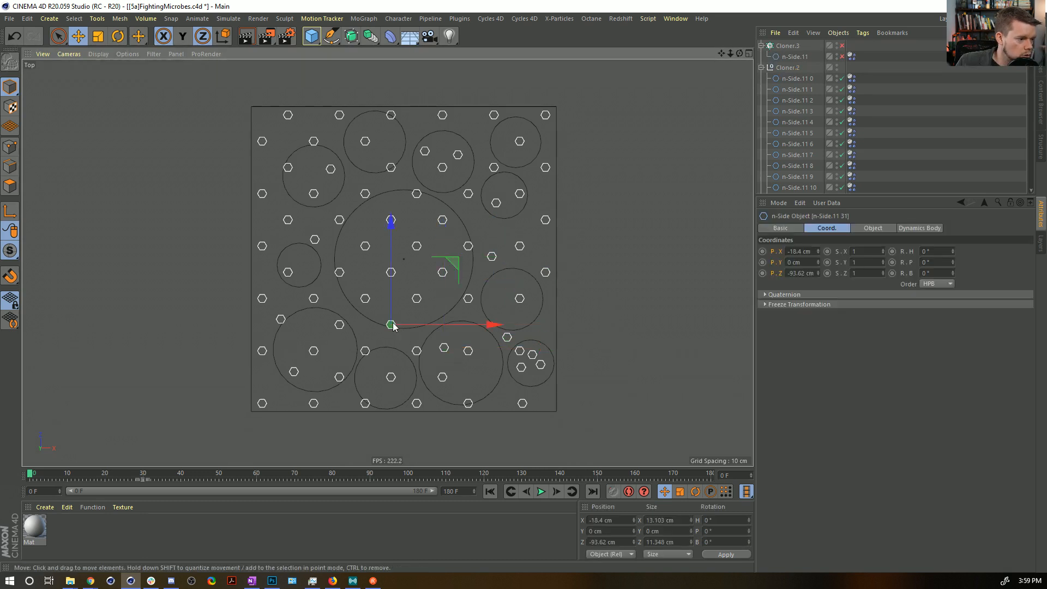
click(340, 274)
drag(353, 285, 363, 286)
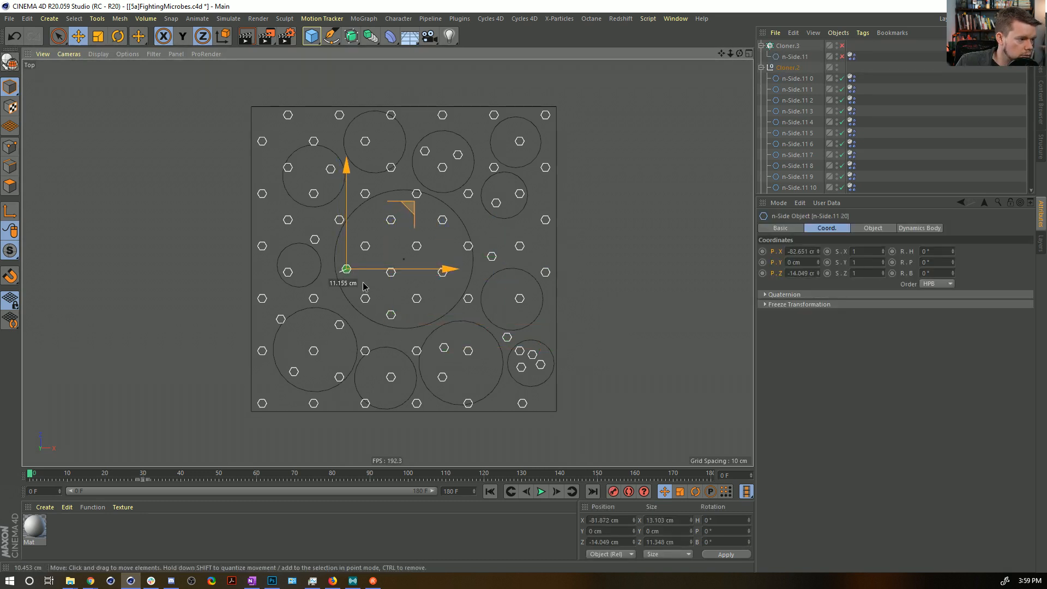
Move the small n-Sides touching the lower-left and bottom-middle circles' outlines clear of those edges.
click(371, 353)
click(342, 376)
drag(340, 357, 342, 348)
click(366, 404)
drag(386, 383, 396, 375)
Move the n-Sides on the central circle's right and top edges inside it, and one more into the circle above.
click(462, 248)
drag(463, 249, 451, 256)
drag(421, 220, 417, 231)
drag(394, 173, 397, 188)
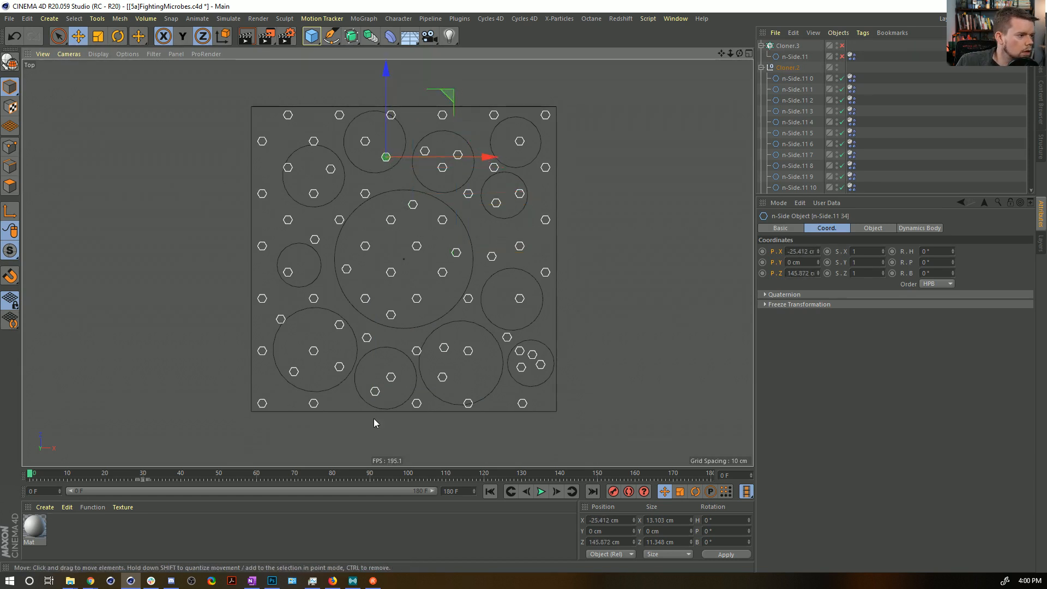
Save the project, then play the simulation to look for n-Sides still overlapping outlines and rewind to frame 0.
click(908, 147)
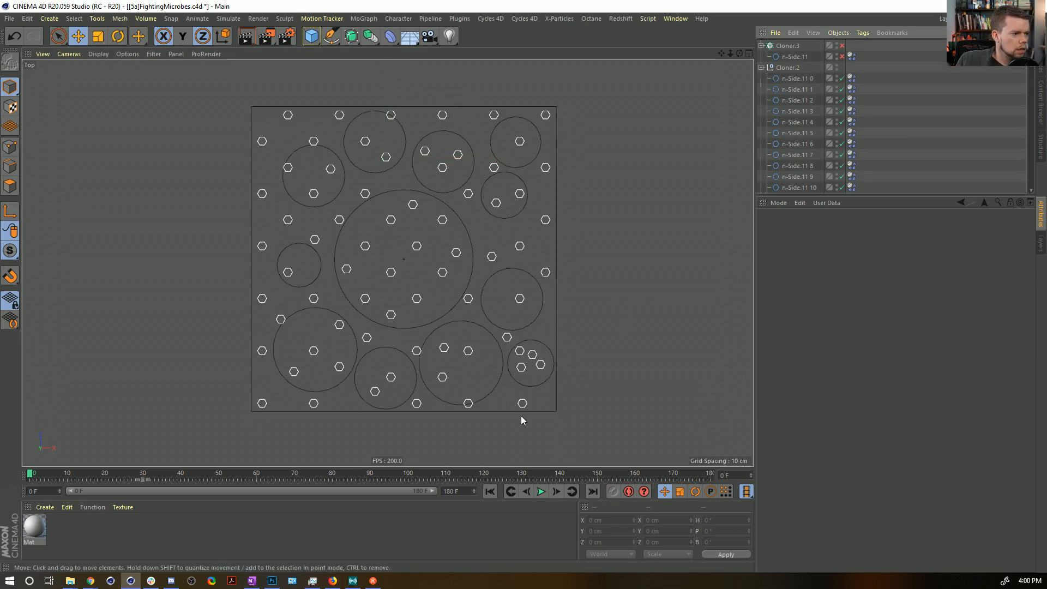
click(543, 492)
click(489, 493)
Move the n-Sides crossing the bottom of the large lower-right circle and the top of the upper-middle circle inside them.
click(470, 393)
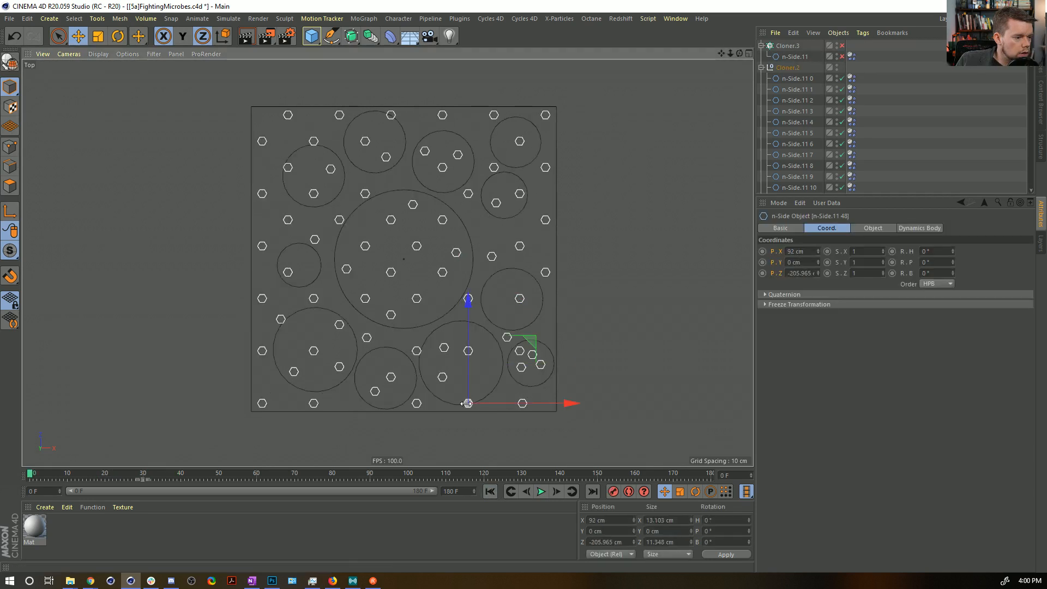
drag(495, 375, 495, 373)
drag(395, 114, 386, 124)
key(ctrl+z)
Replay the simulation to check the repositioned n-Sides and rewind to frame 0.
click(883, 158)
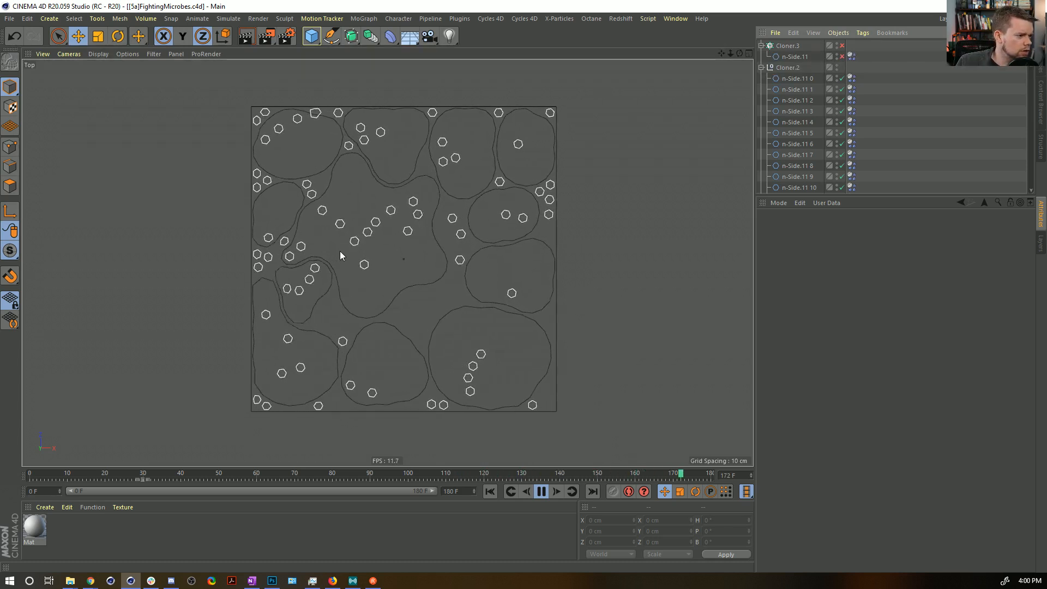
click(546, 493)
click(490, 492)
Duplicate n-Side.11 54, 66 and 67, position the copies inside the small lower-right circle, and play the simulation.
click(534, 356)
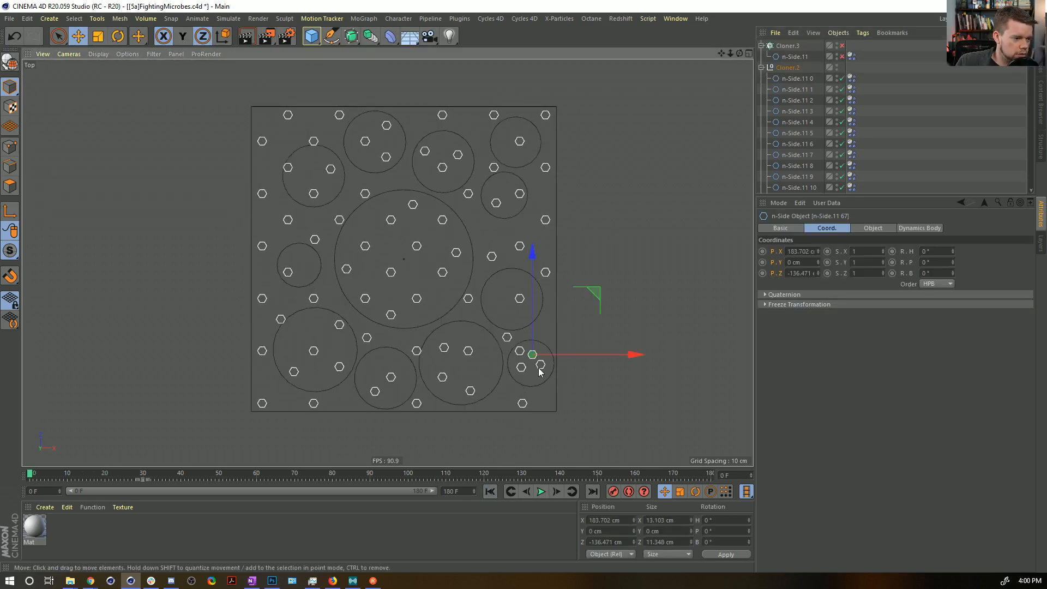
scroll(817, 101, down, 6)
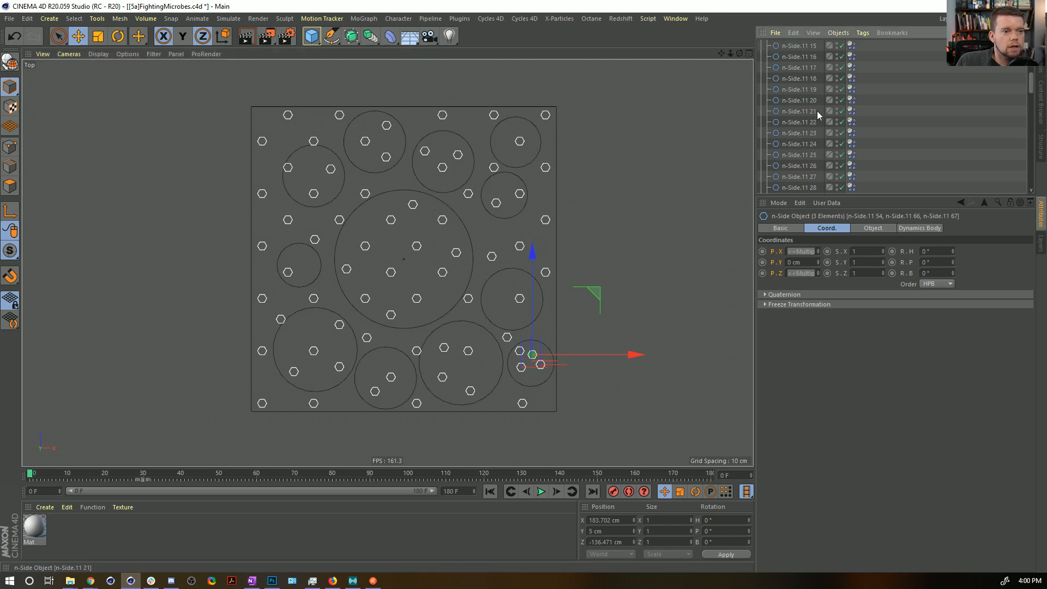
scroll(809, 161, down, 3)
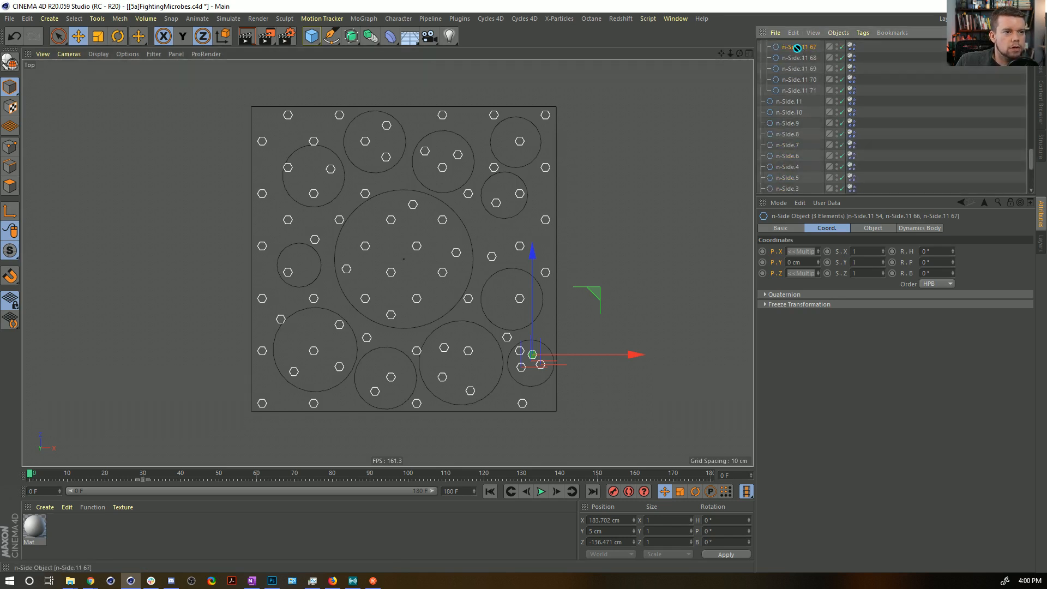
ctrl+drag(562, 347, 560, 352)
drag(582, 301, 595, 313)
click(519, 382)
drag(576, 323, 593, 305)
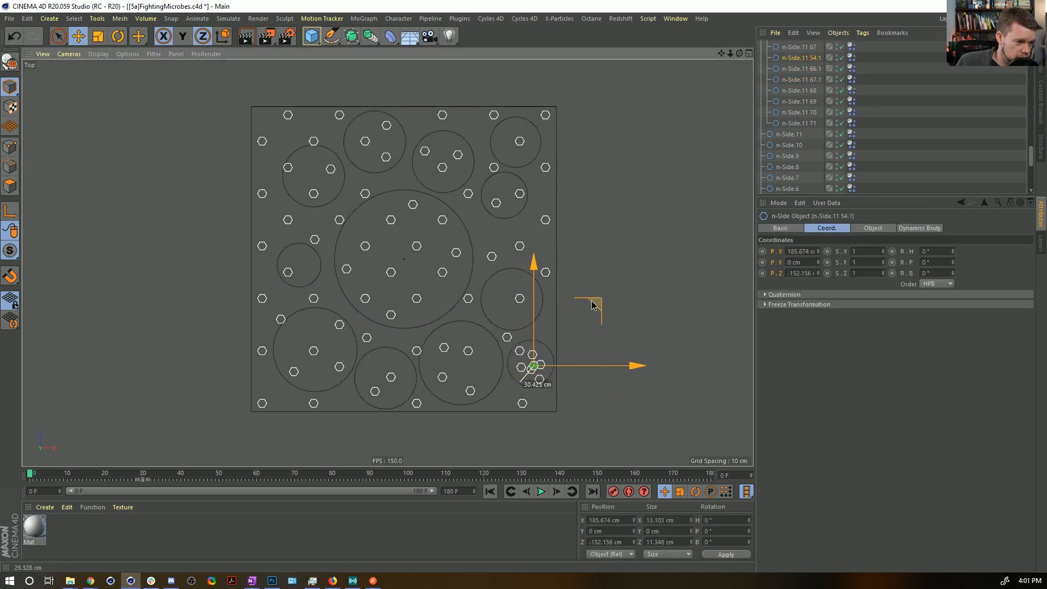
click(886, 194)
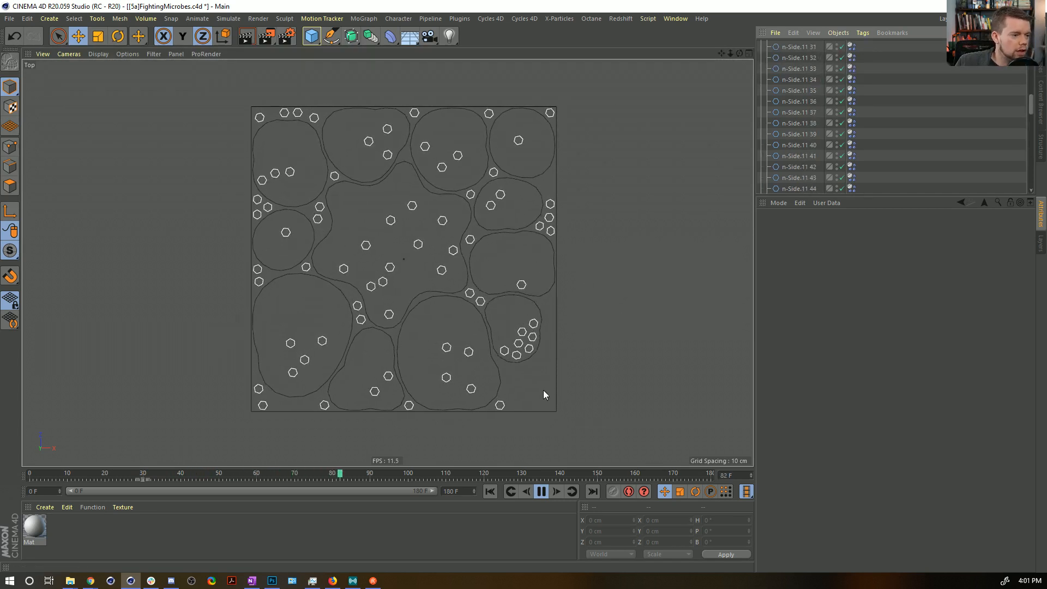
key(F8)
Set Shear and Flexion to 11 in n-Side.11's soft body tag and replay the simulation from frame 0.
click(472, 276)
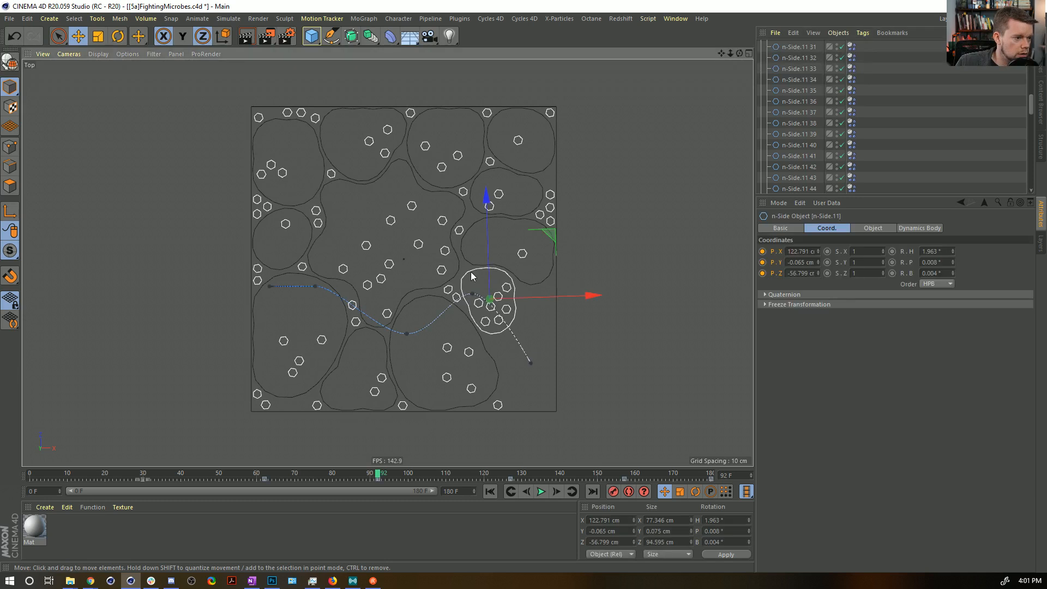
scroll(815, 158, up, 6)
scroll(804, 171, down, 10)
click(850, 178)
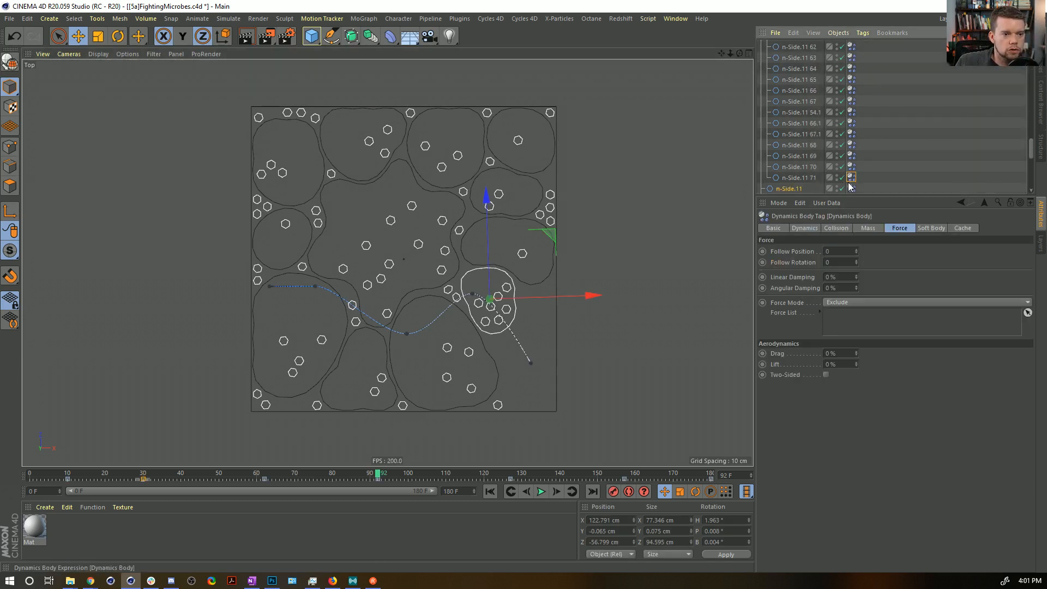
click(932, 228)
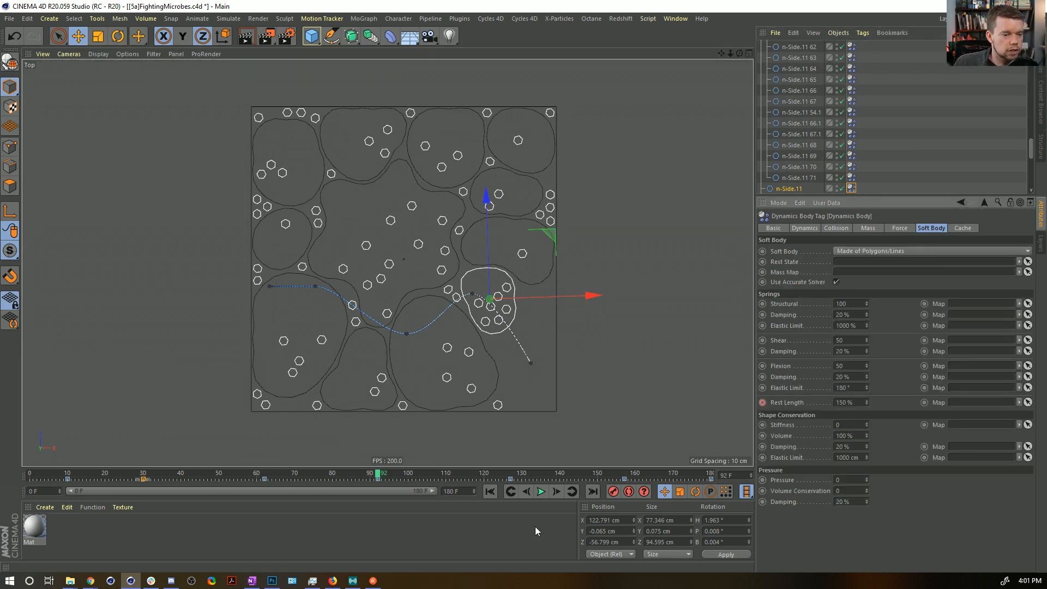
click(489, 493)
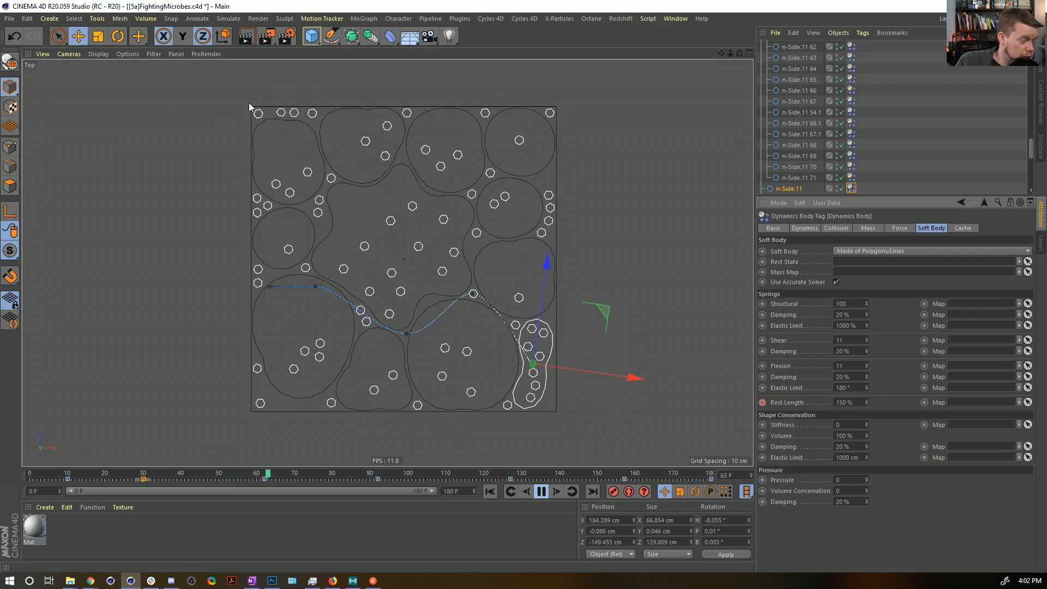
click(541, 491)
click(491, 493)
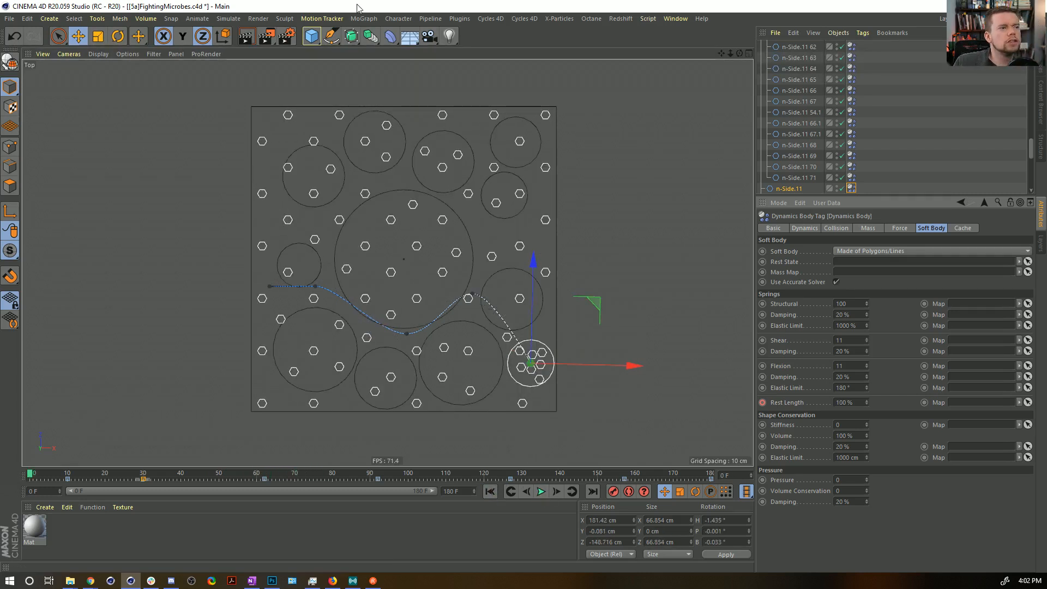
Add a Turbulence object with its Scale set to 338.48 % and play the simulation.
click(228, 18)
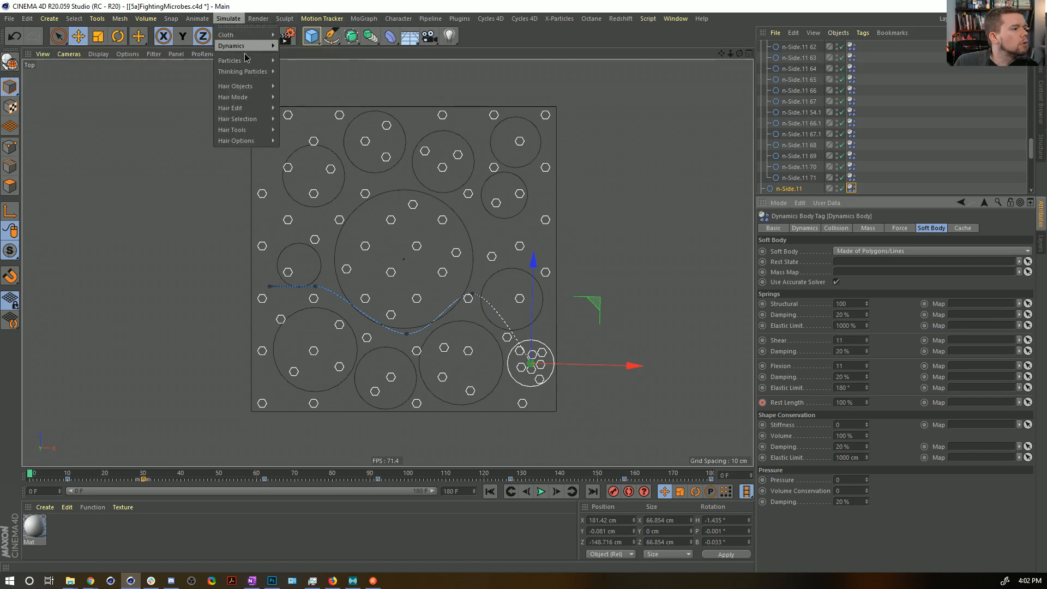
mouse_move(248, 61)
click(328, 144)
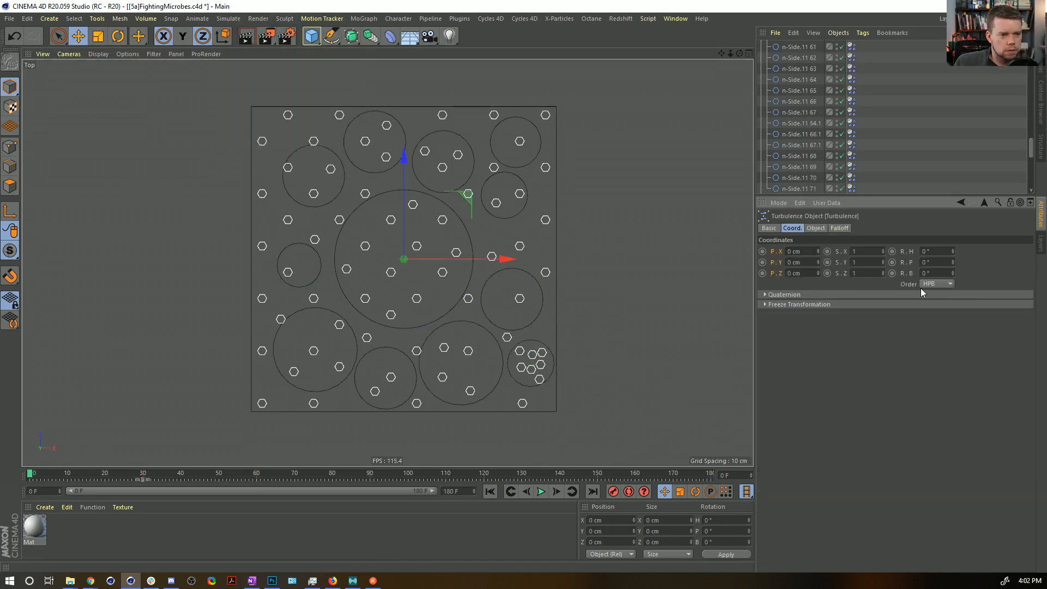
click(816, 228)
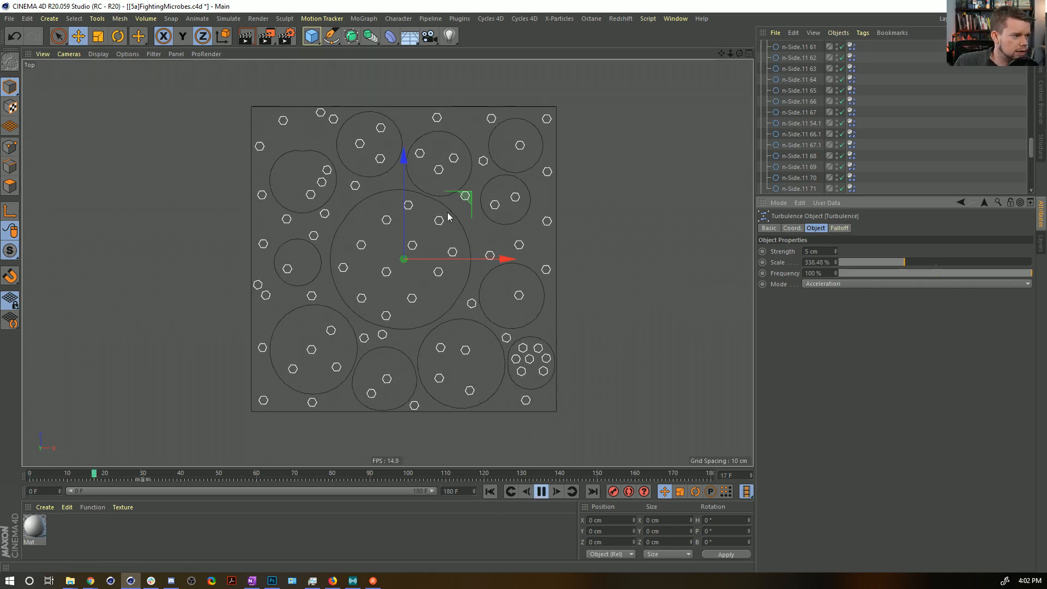
Set the Turbulence strength to 15 cm and then 55 cm during playback, and restart the simulation.
double_click(818, 251)
text(15)
key(Return)
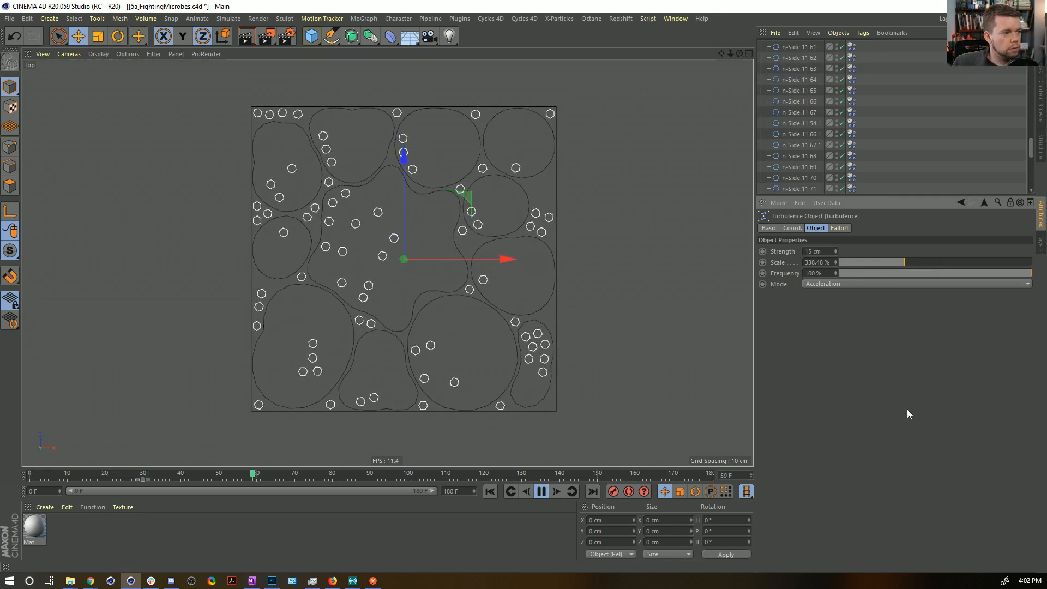
double_click(822, 250)
text(55)
key(Return)
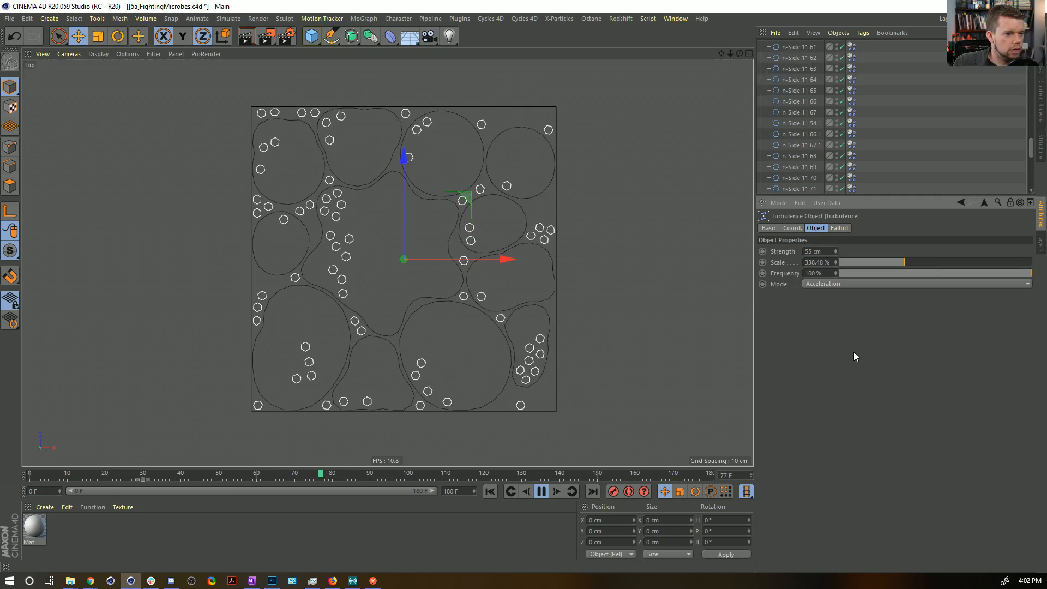
click(490, 492)
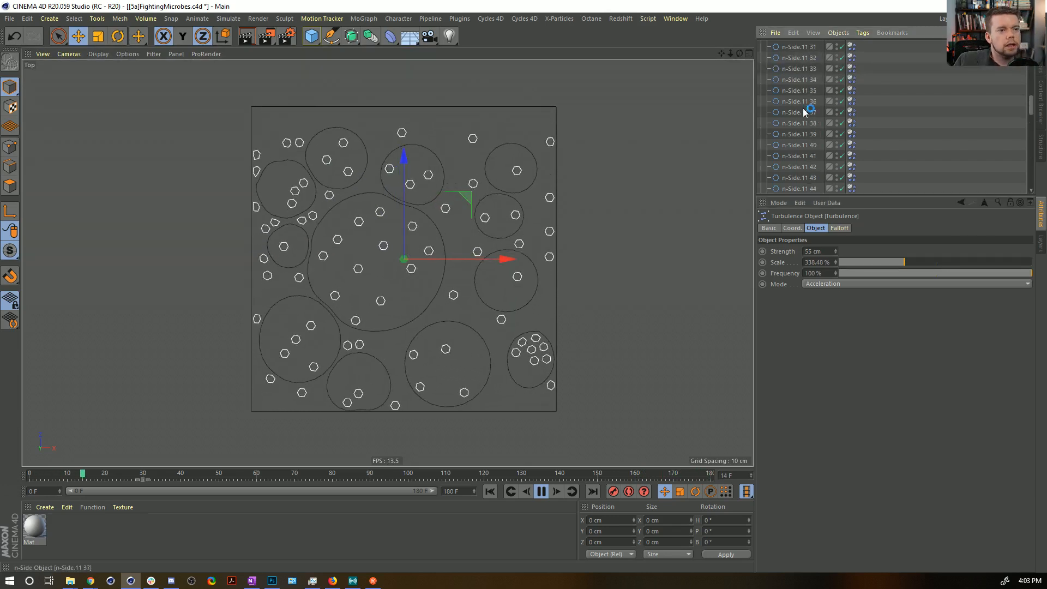
Collapse Cloner.2, set the Turbulence scale to 94.1 % and replay the simulation from frame 0.
scroll(801, 76, up, 15)
click(761, 78)
drag(855, 260, 853, 260)
click(490, 490)
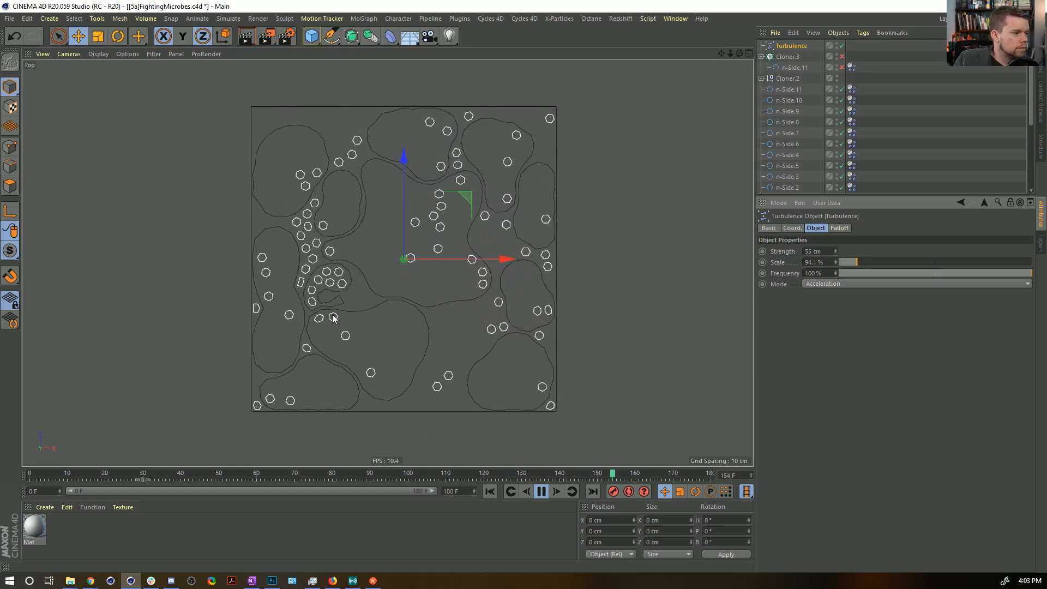
Set the Shape Conservation Stiffness in n-Side.11's soft body tag to 1 during playback.
click(335, 285)
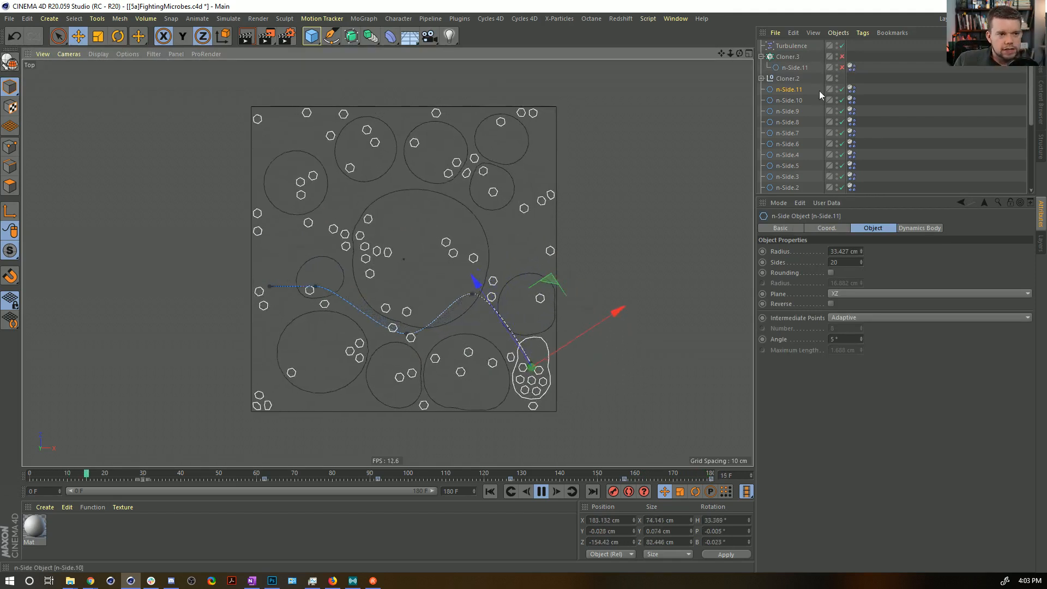
click(851, 89)
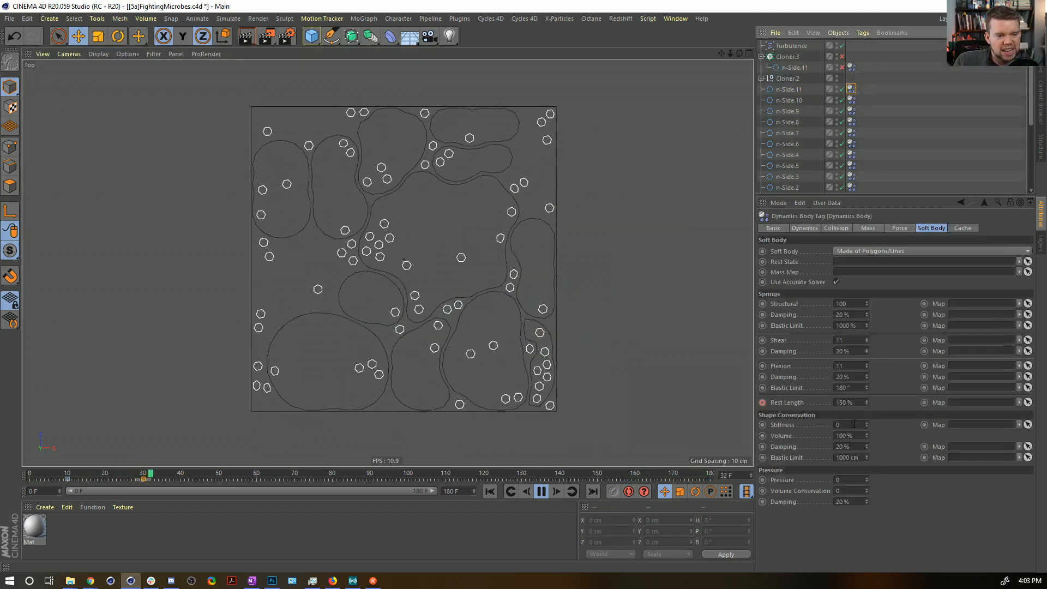
double_click(851, 424)
text(1)
key(Return)
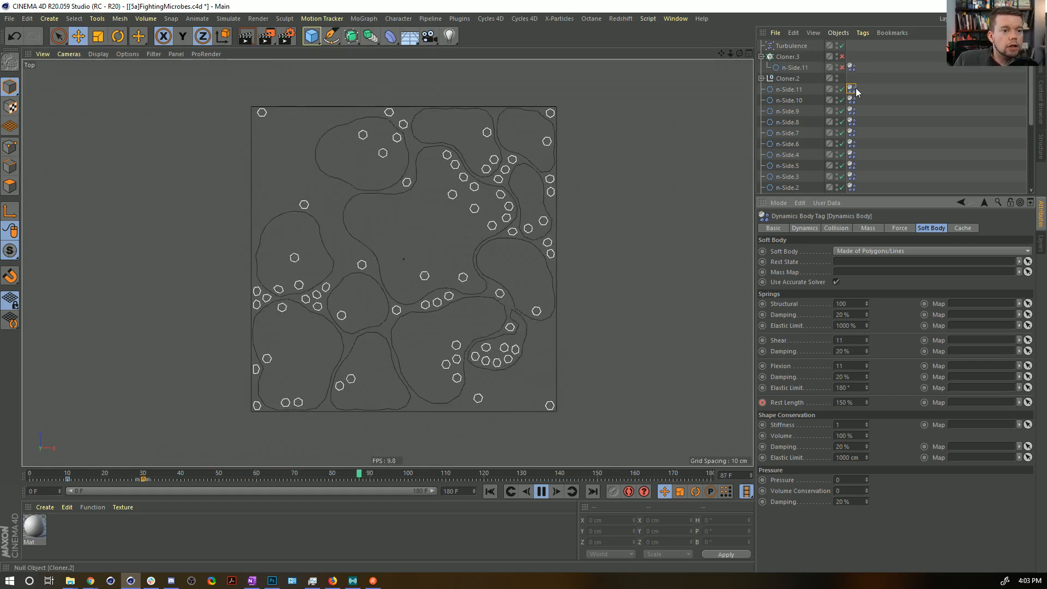
Select all twelve n-Side soft body tags, replay from frame 0 with Shape Conservation Stiffness at 0, and set it to 1.
scroll(881, 127, down, 4)
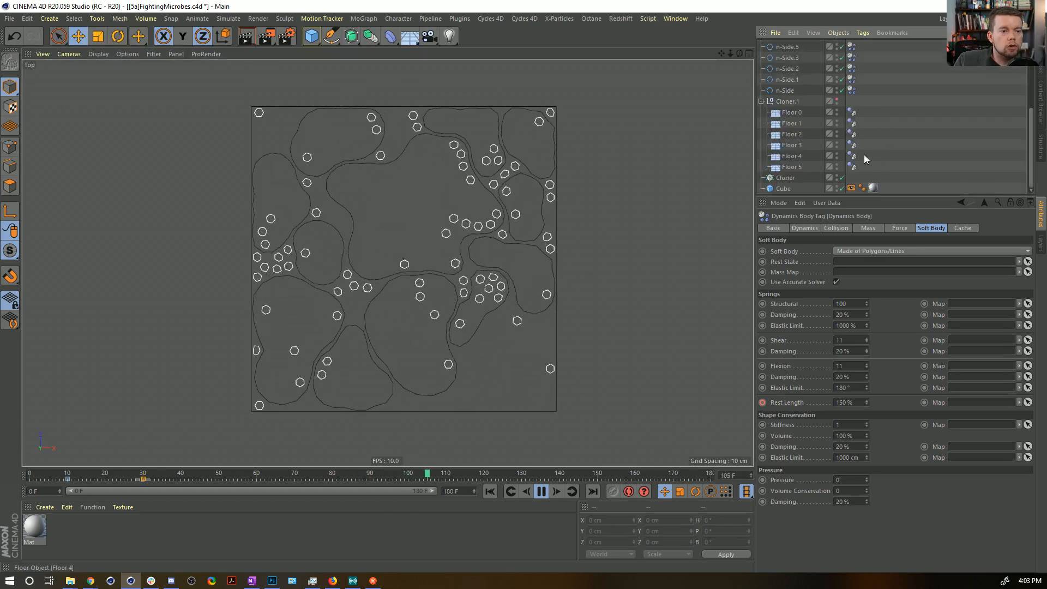
shift+click(852, 90)
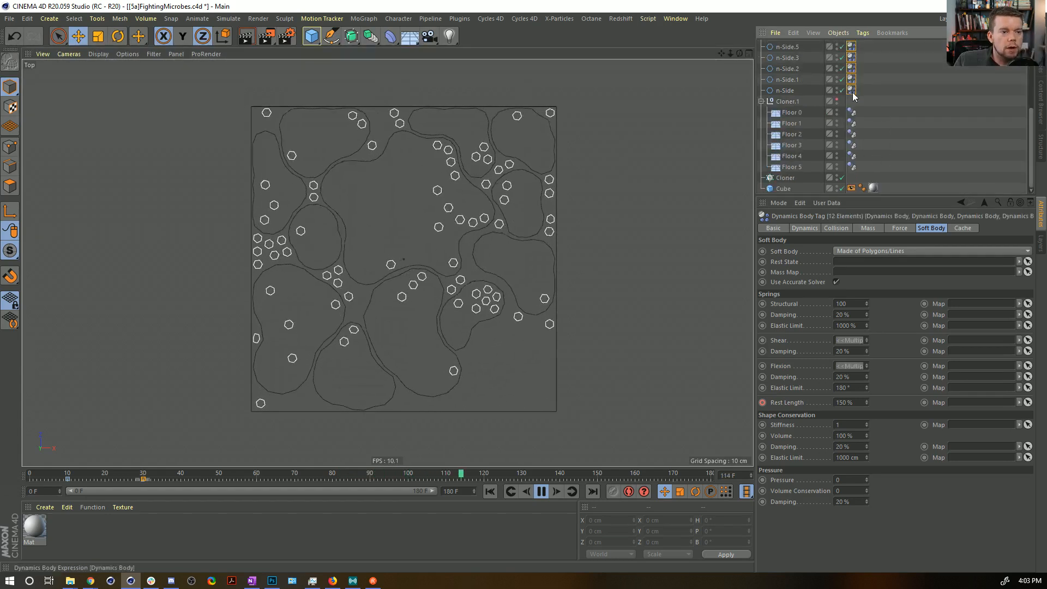
double_click(852, 426)
text(0)
key(Return)
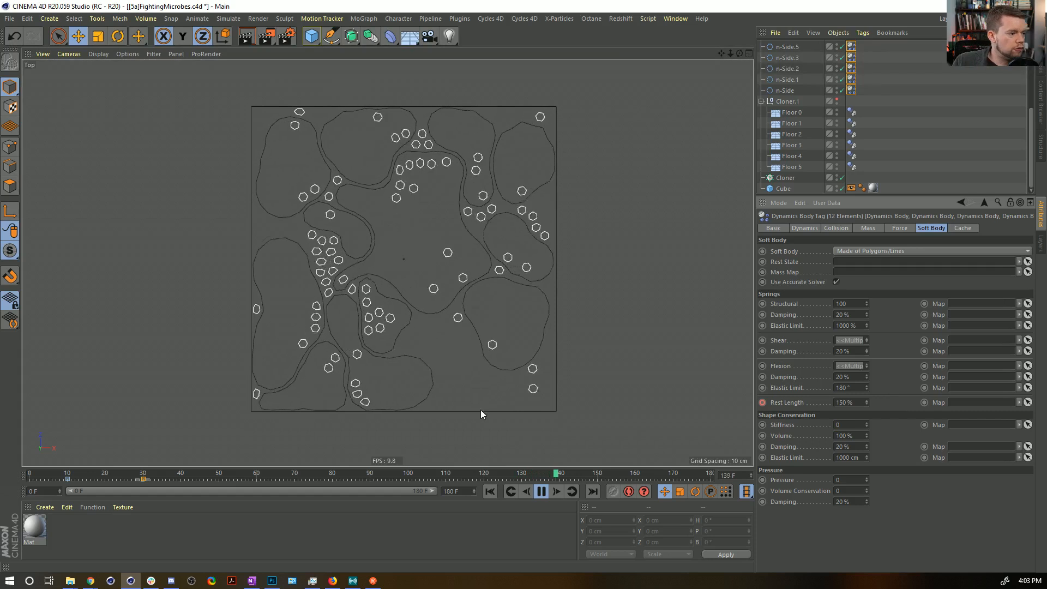
click(490, 492)
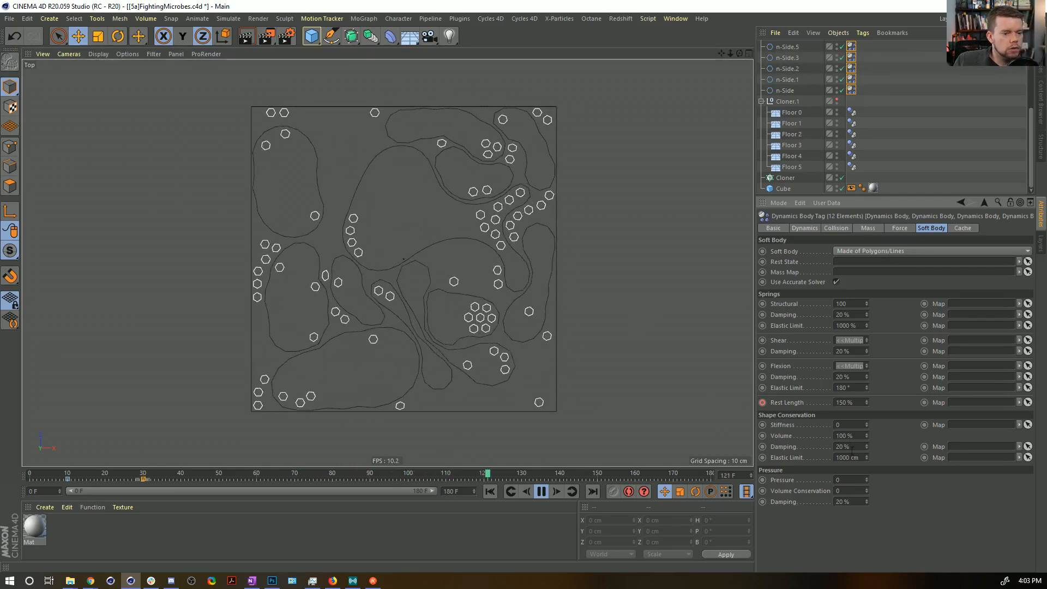
drag(846, 424, 781, 408)
text(1)
key(Return)
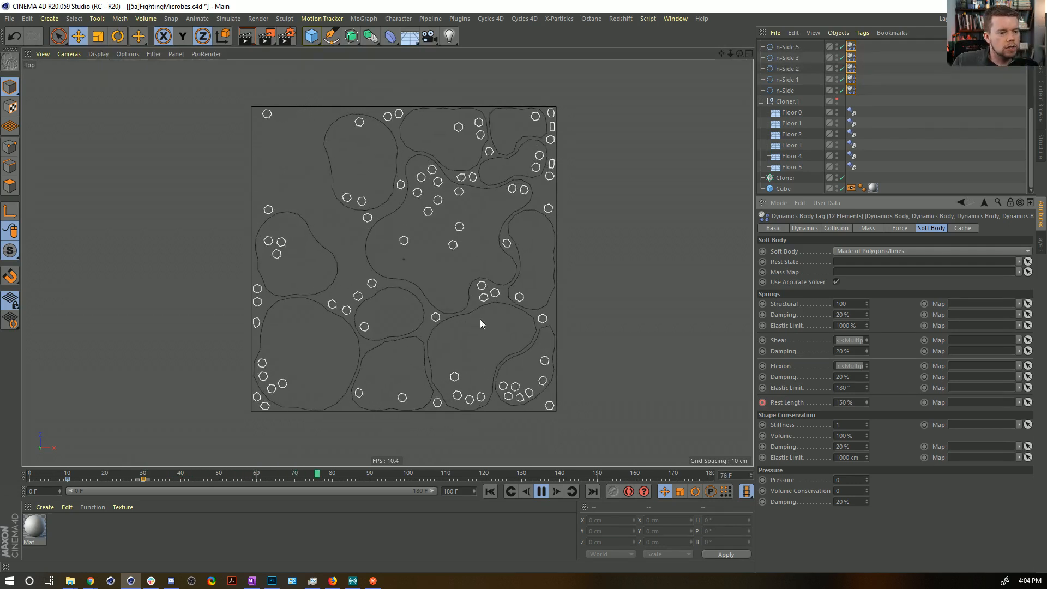
Try a Shape Conservation Stiffness of 11 on the selected n-Side tags during playback and undo the change.
double_click(843, 424)
text(11)
key(Return)
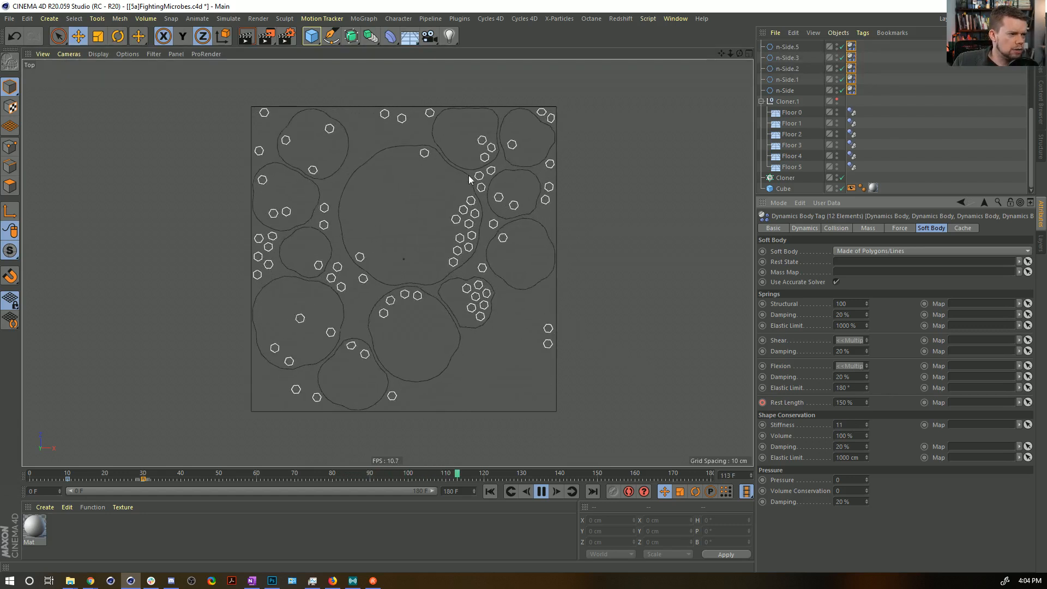
key(ctrl+z)
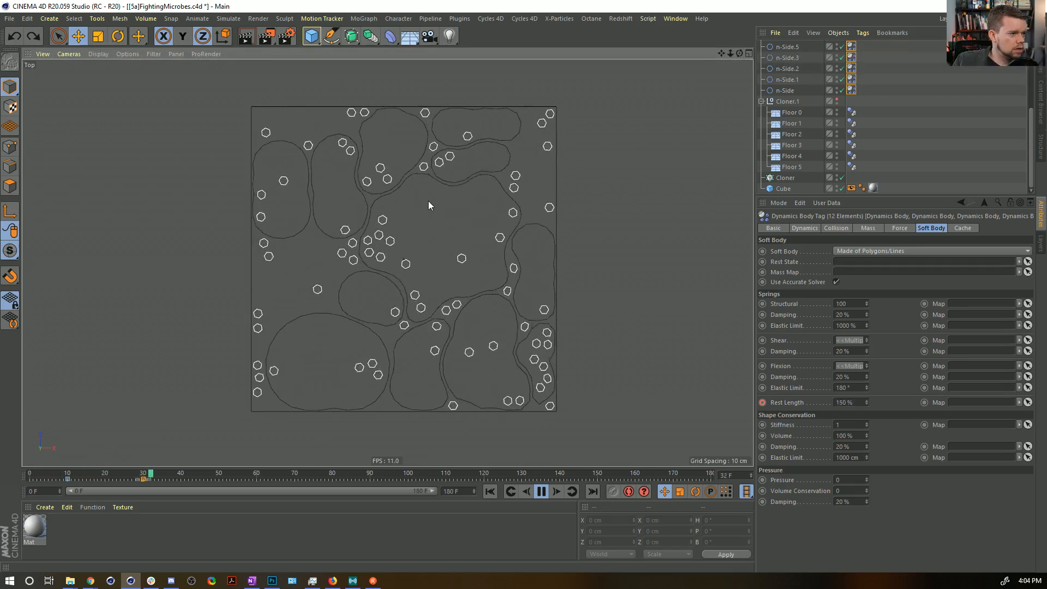
Rewind to frame 0, replay the collision simulation to examine the soft body shapes, and return to the start.
click(541, 491)
click(490, 492)
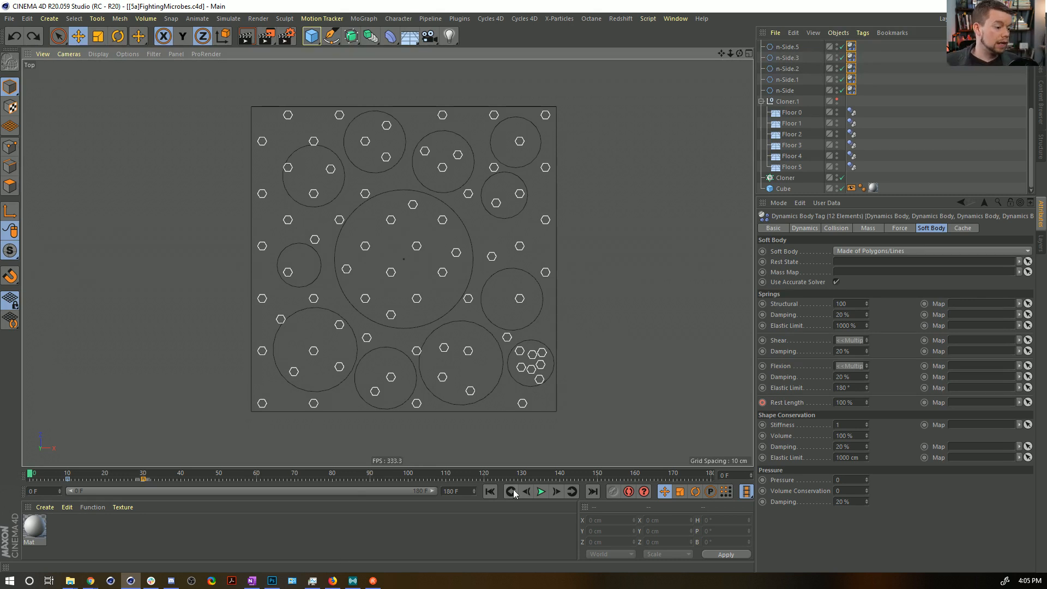
click(541, 492)
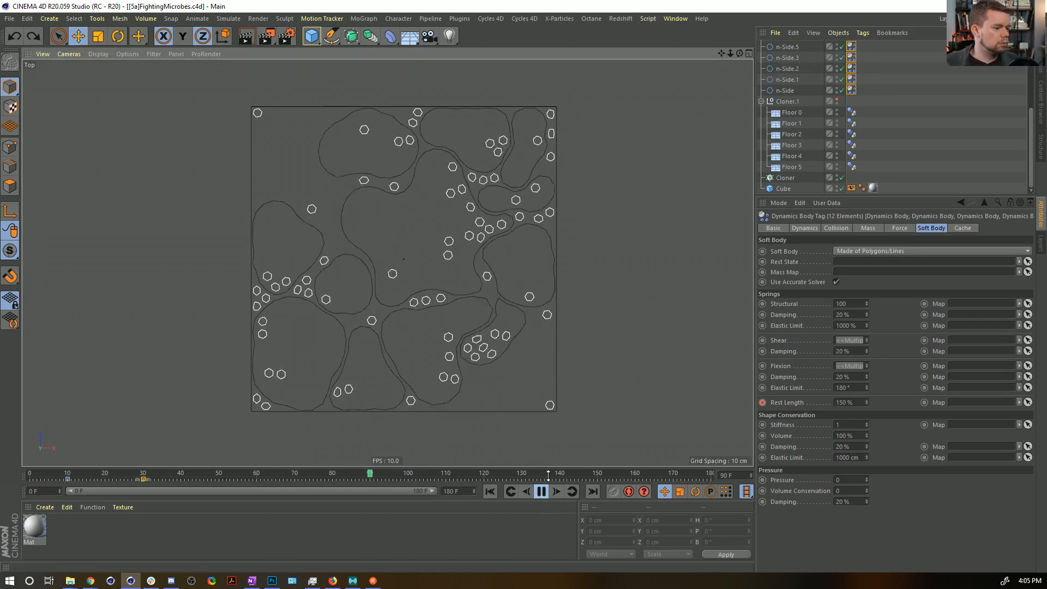
click(542, 492)
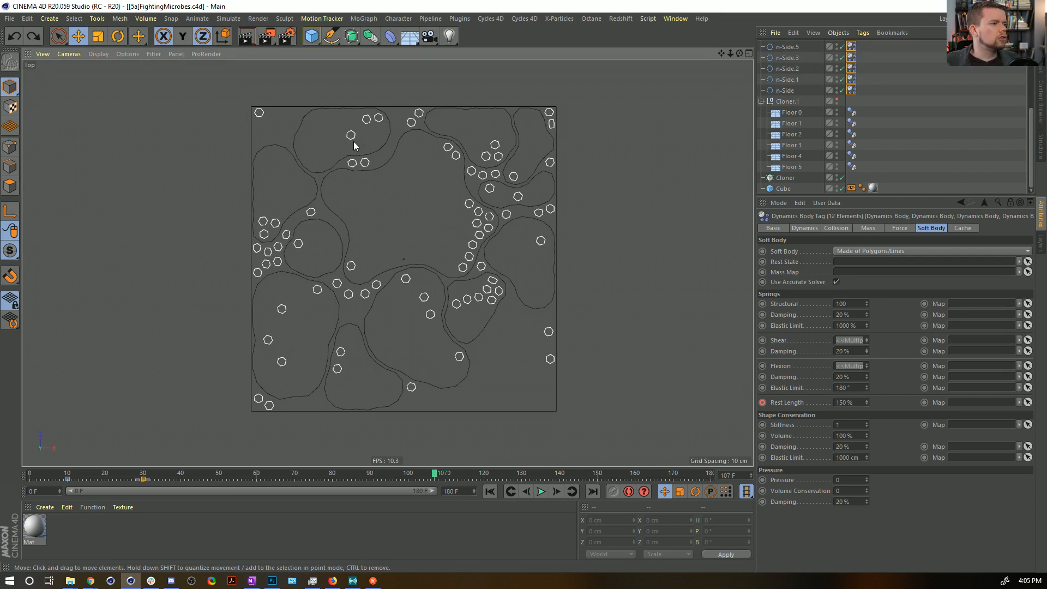
click(490, 492)
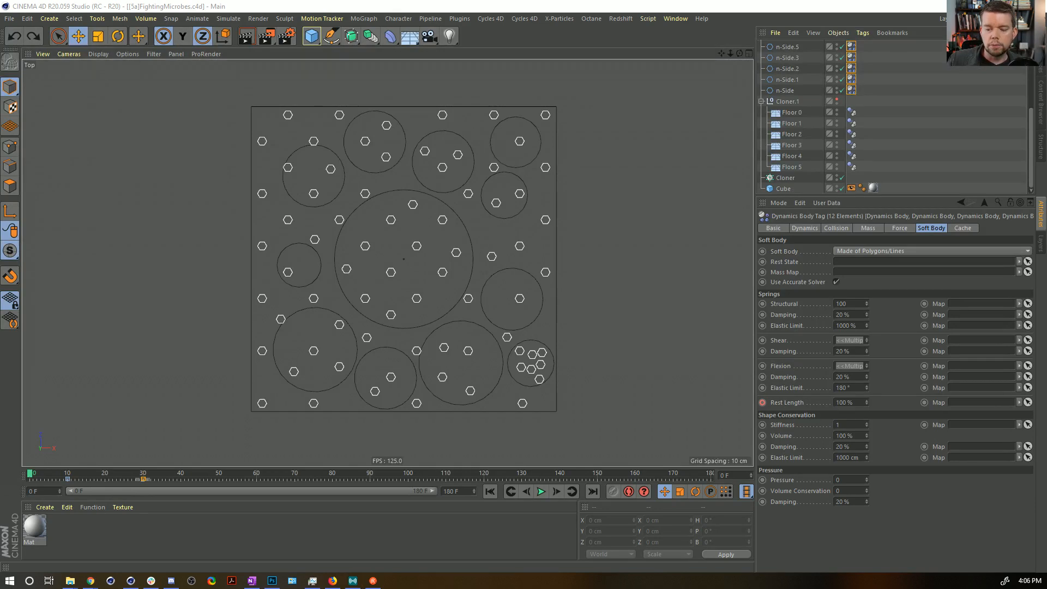
Switch to the web browser, review the membership tiers on the Rocket Lasso Patreon page, and return to the oil and water video.
key(alt+Tab)
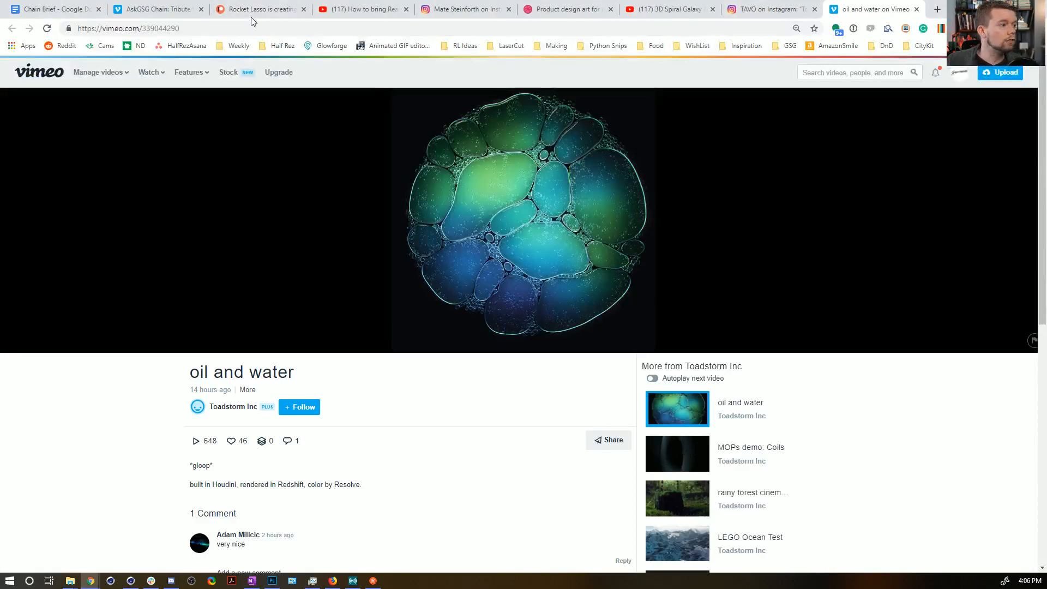
click(222, 10)
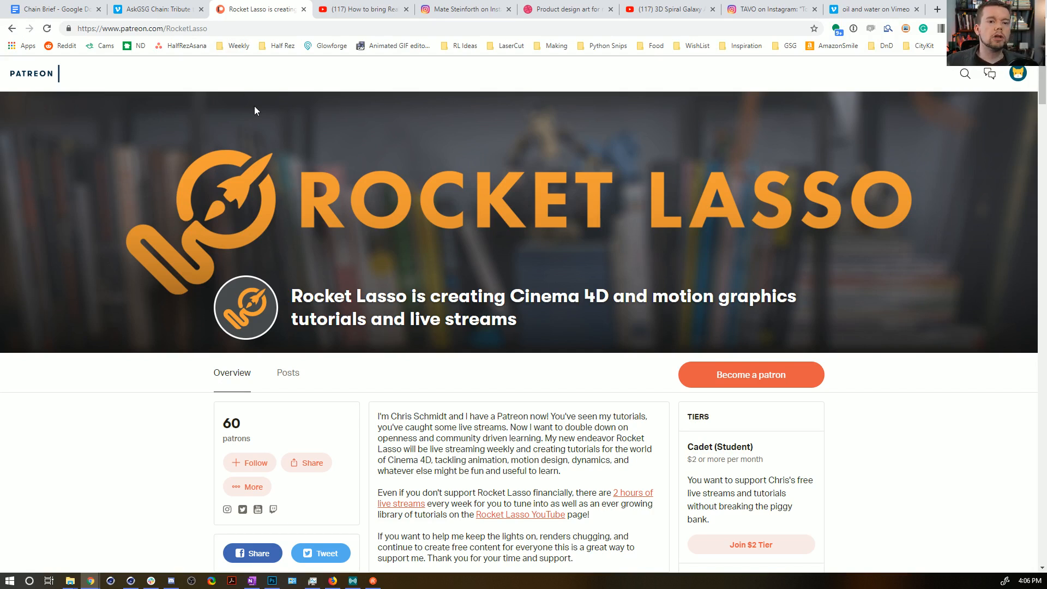
scroll(737, 299, down, 7)
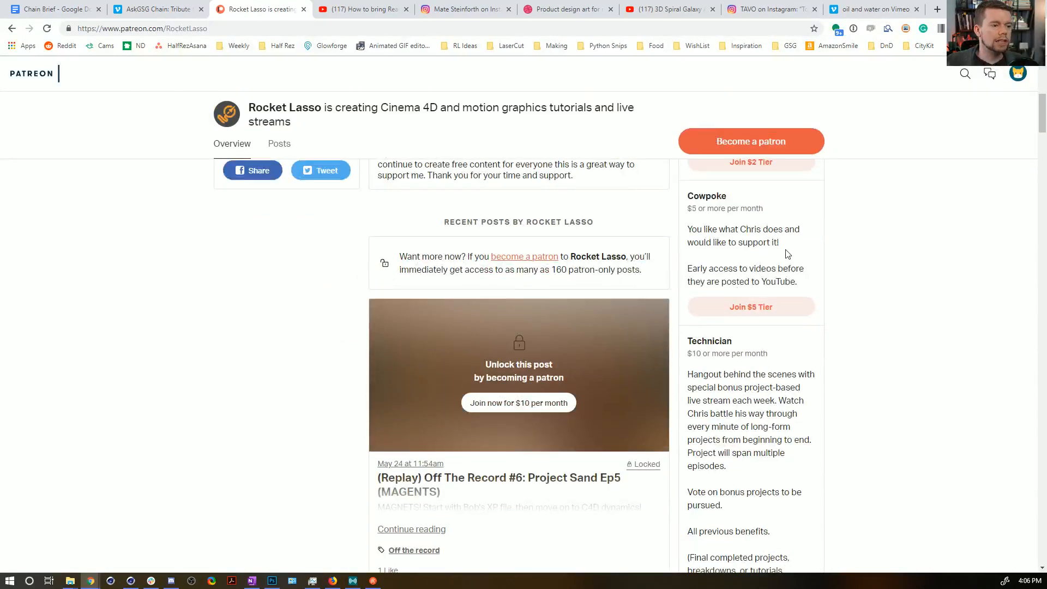
scroll(787, 256, down, 1)
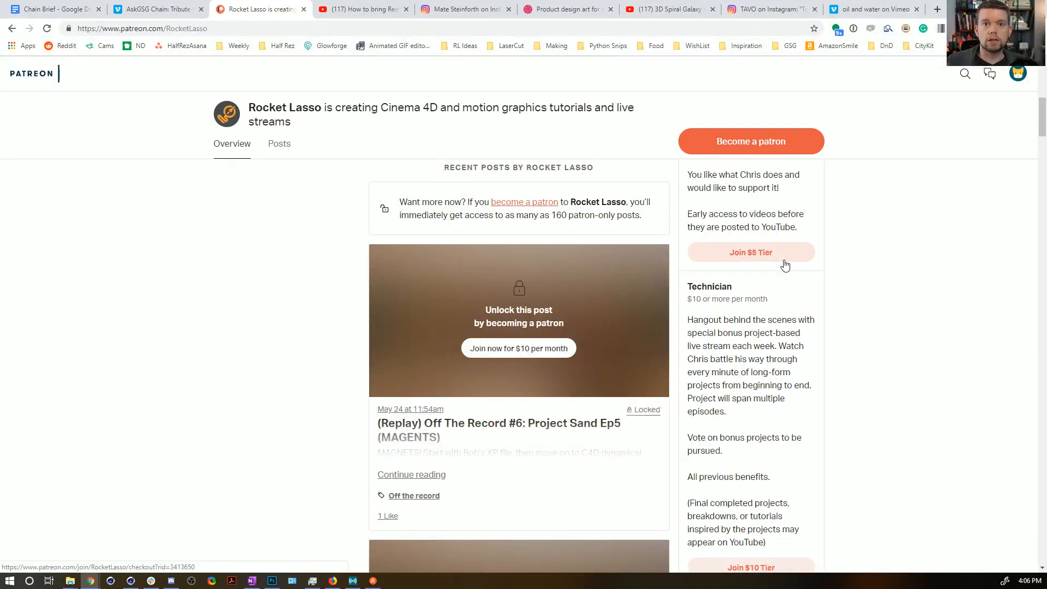
scroll(796, 270, down, 3)
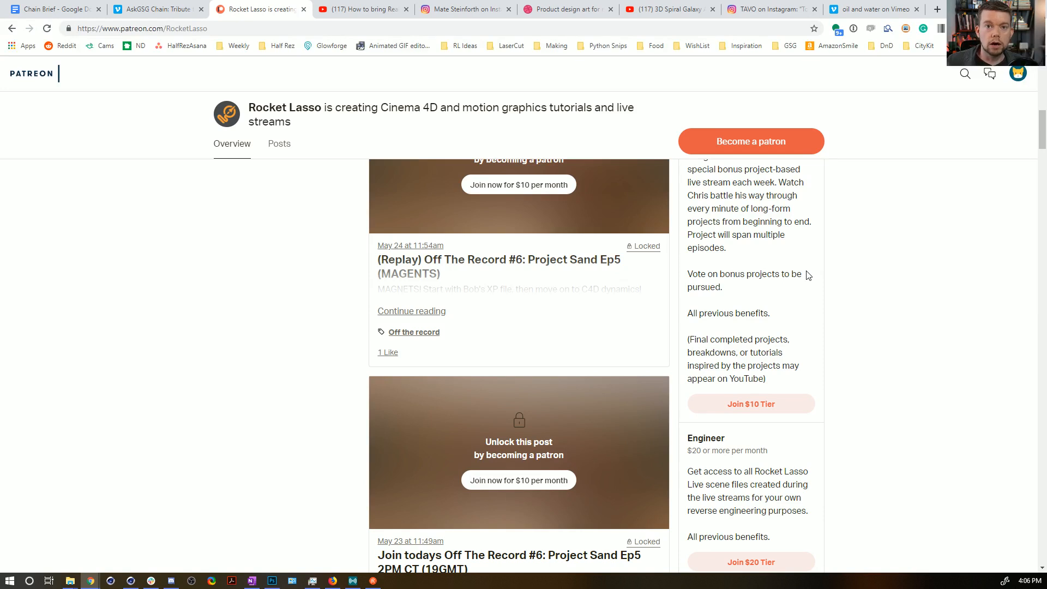
scroll(802, 327, down, 4)
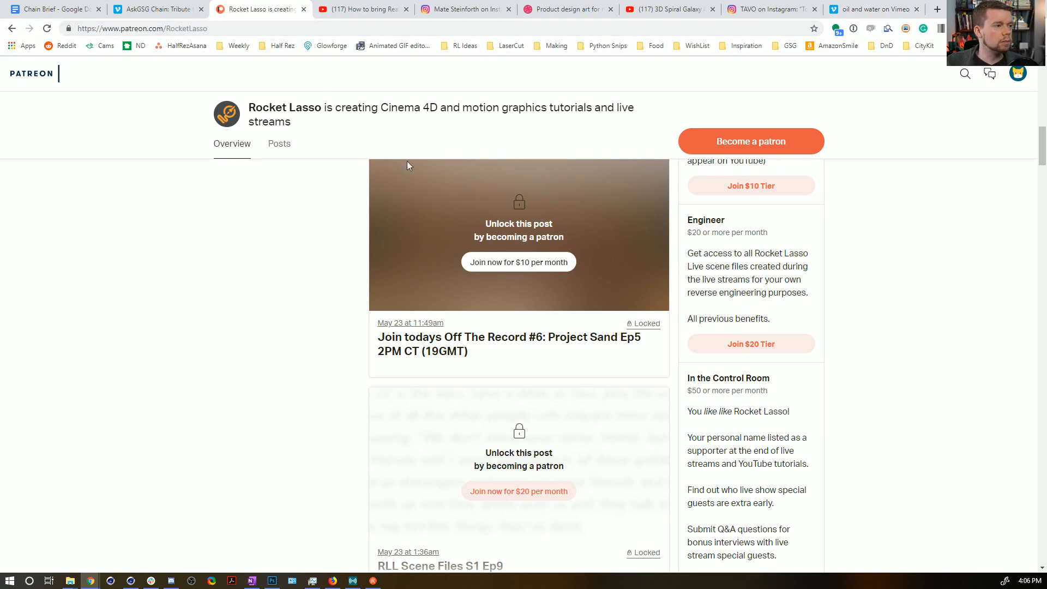
scroll(414, 191, up, 10)
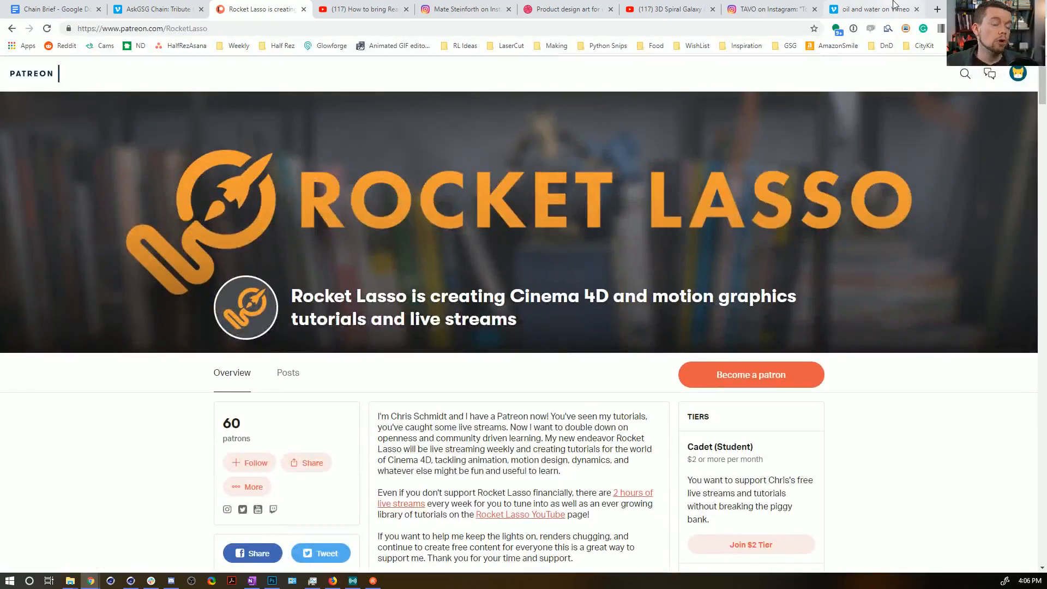
click(889, 9)
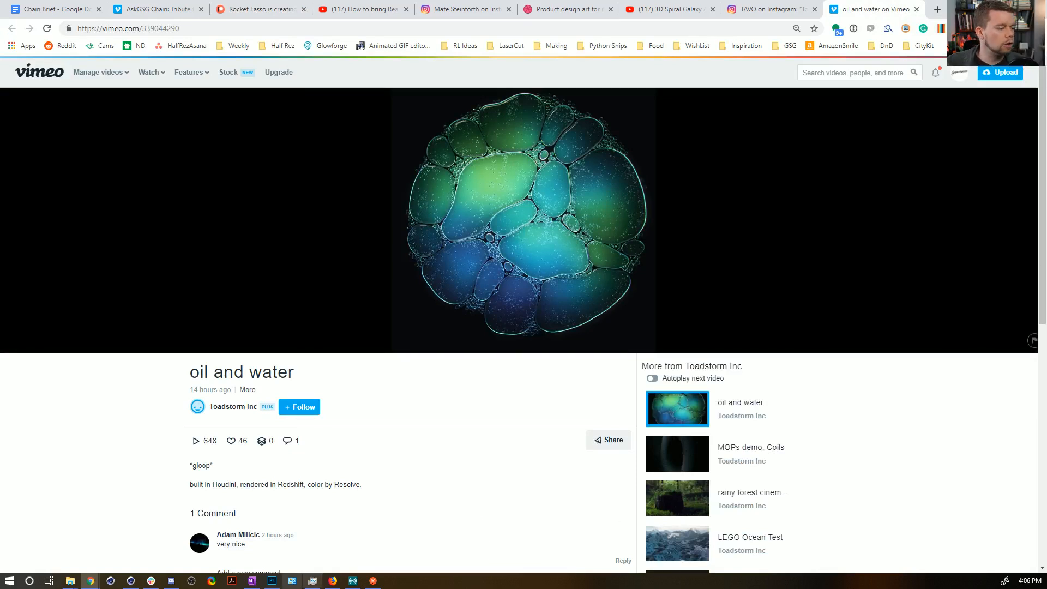
click(131, 581)
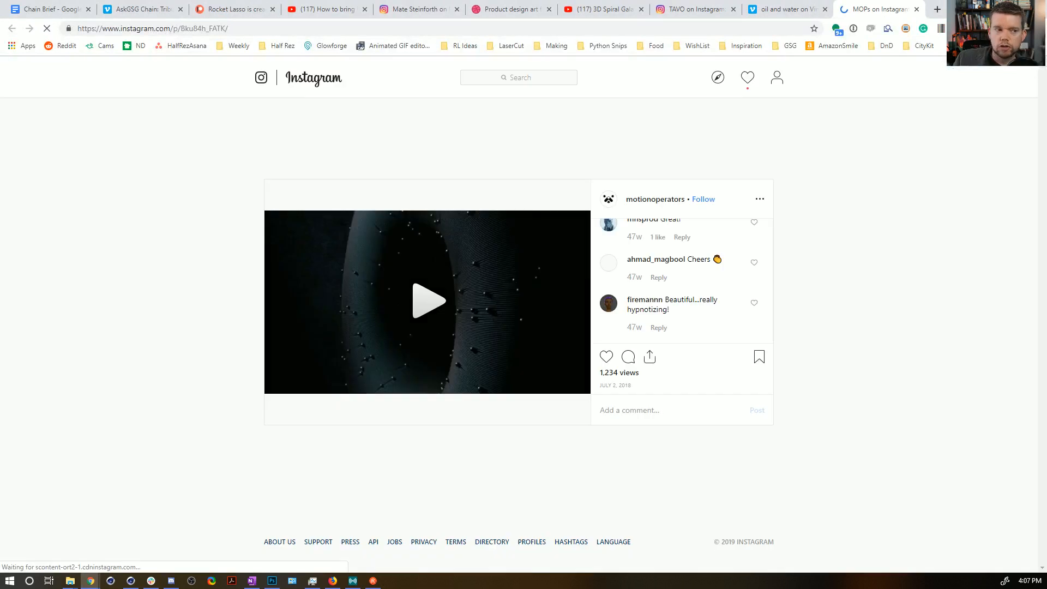
Play the motionoperators looping animation on Instagram, read its caption, and switch back to Cinema 4D.
click(430, 294)
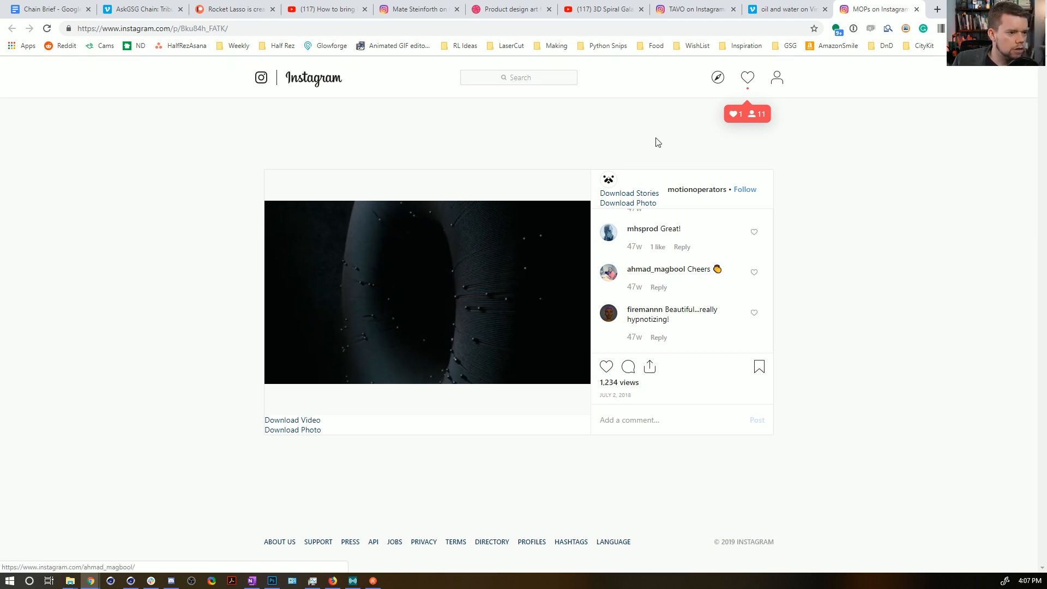
scroll(678, 273, up, 2)
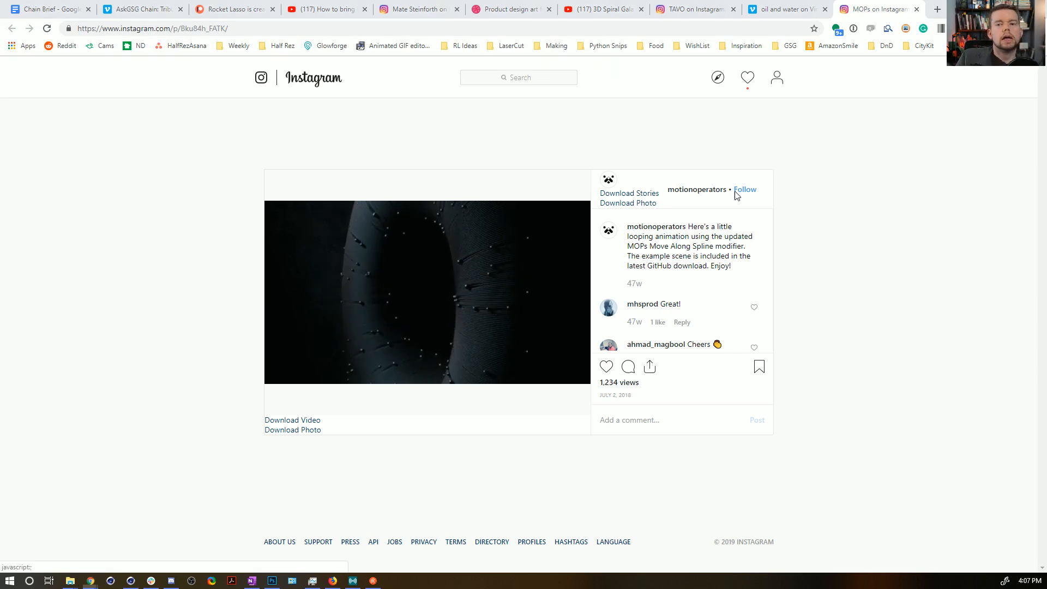
click(130, 582)
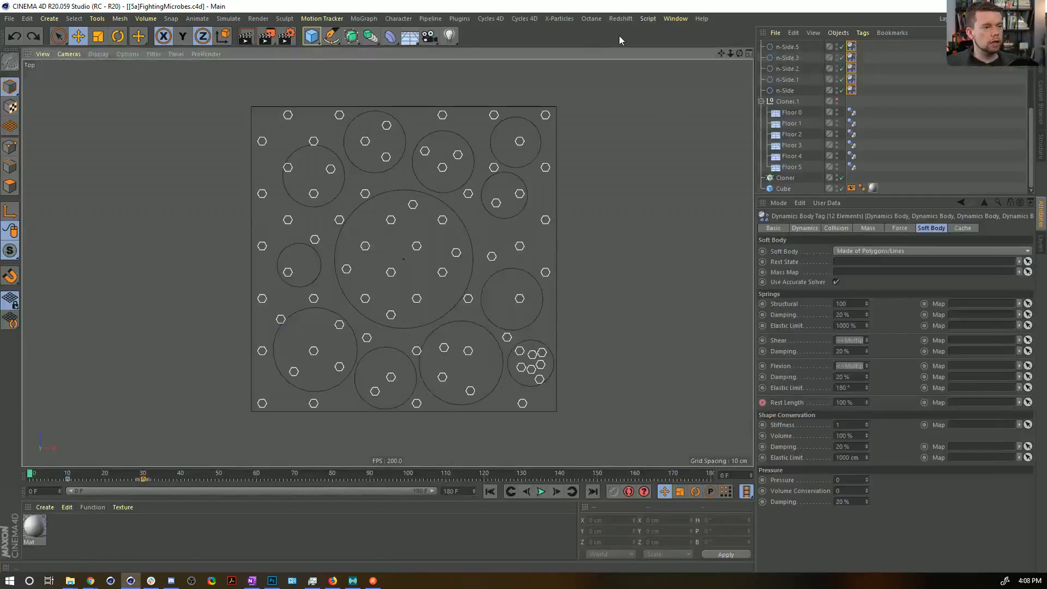
Create a new project and add a Cylinder with its Caps disabled.
key(ctrl+n)
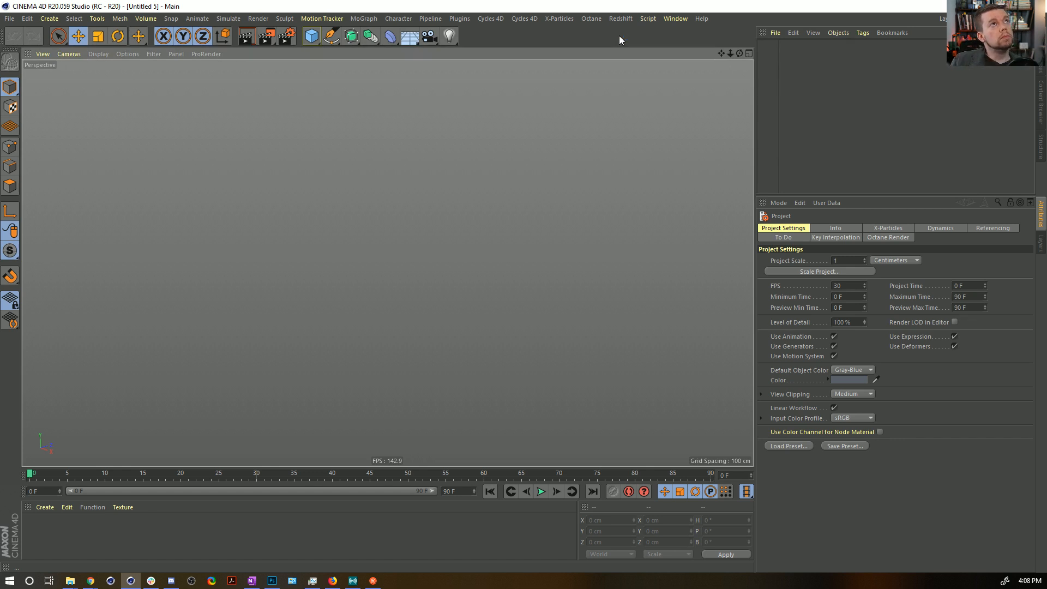
click(311, 36)
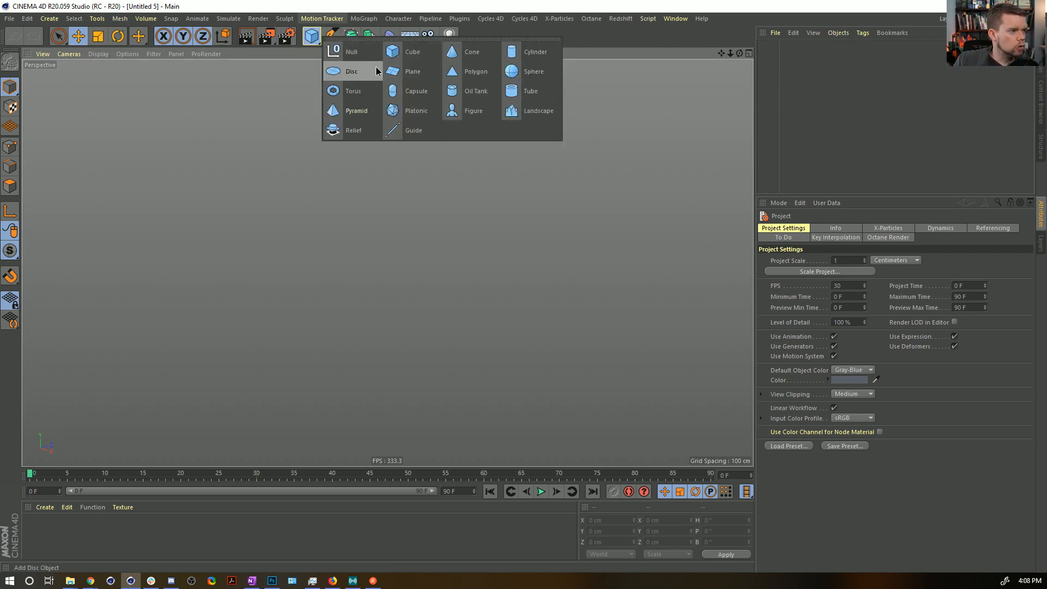
click(533, 50)
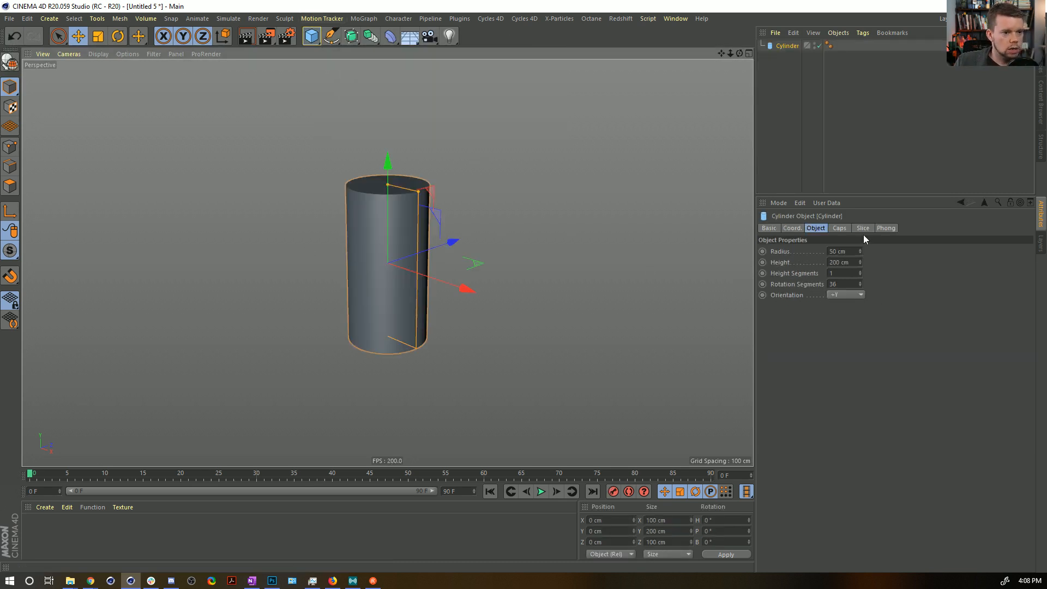
click(846, 226)
click(803, 251)
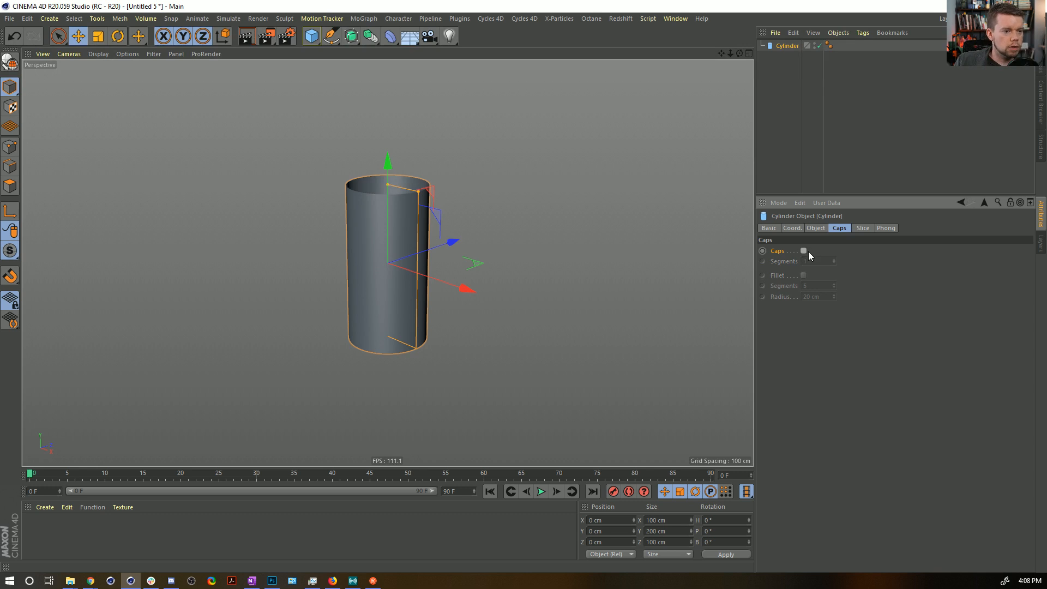
Display the viewport shading with edge lines and set the Cylinder's Height Segments to 80.
key(n)
key(b)
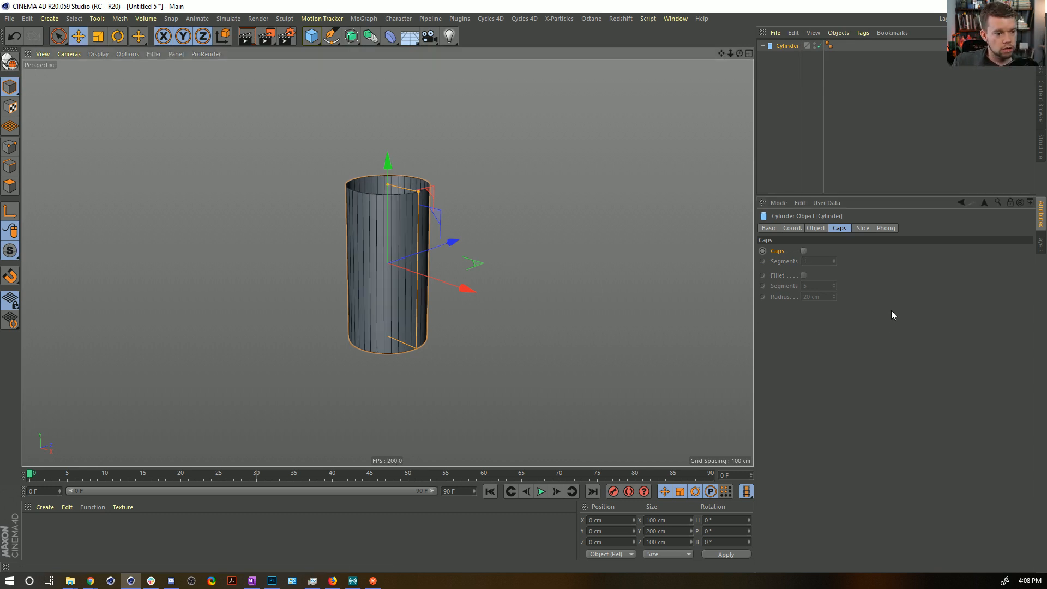
click(816, 228)
double_click(851, 273)
text(80)
key(Return)
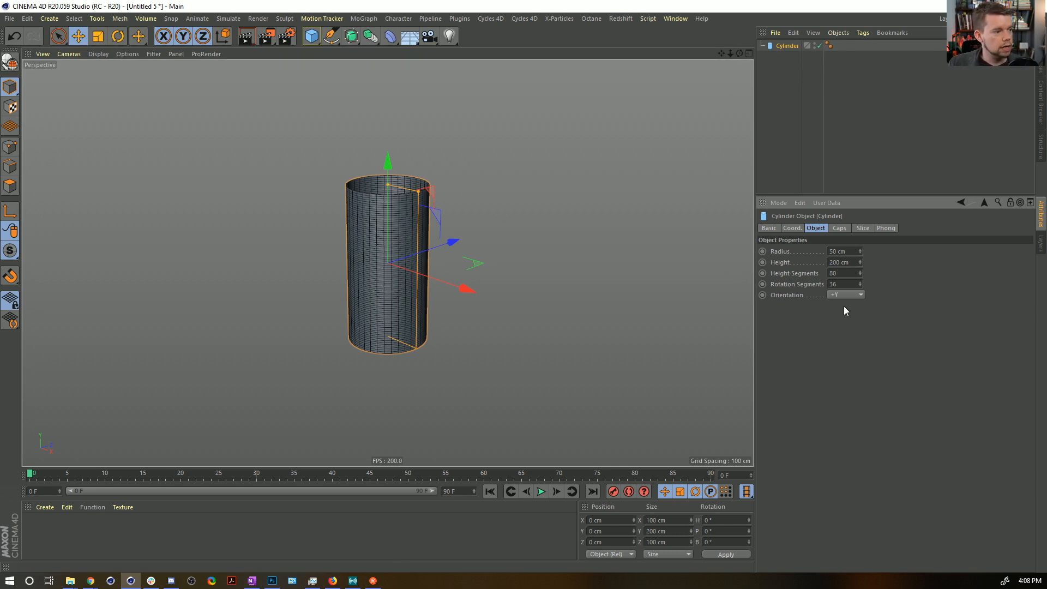
Add a Circle spline to the cylinder scene.
scroll(367, 271, up, 8)
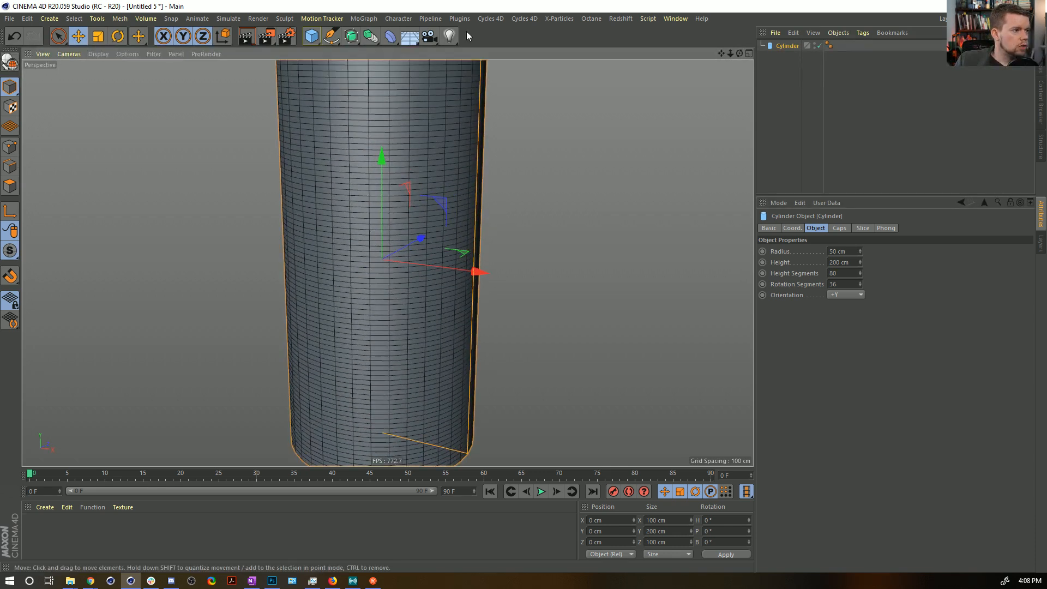
click(331, 36)
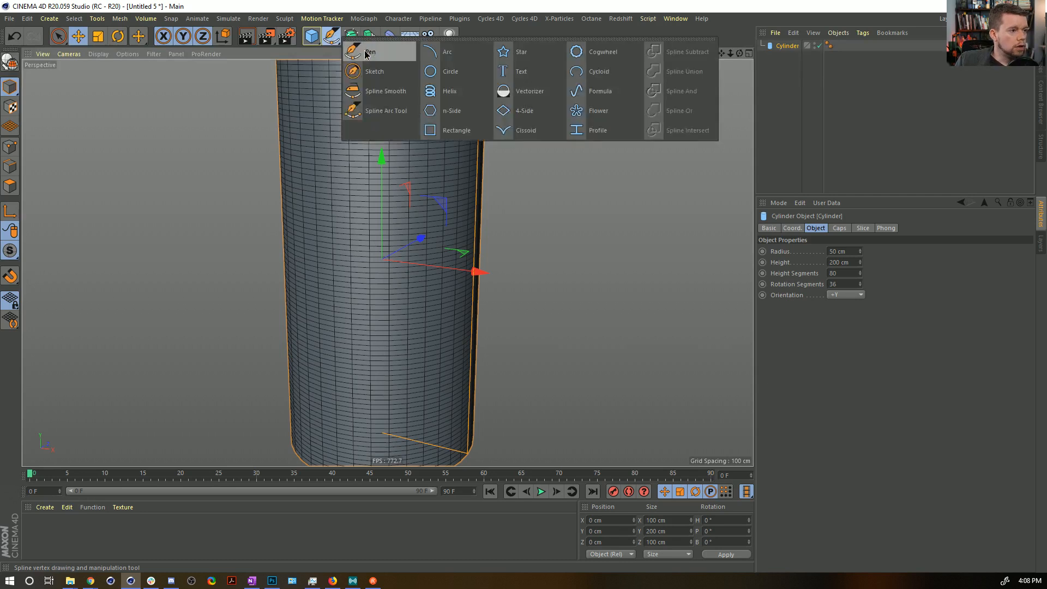
click(465, 71)
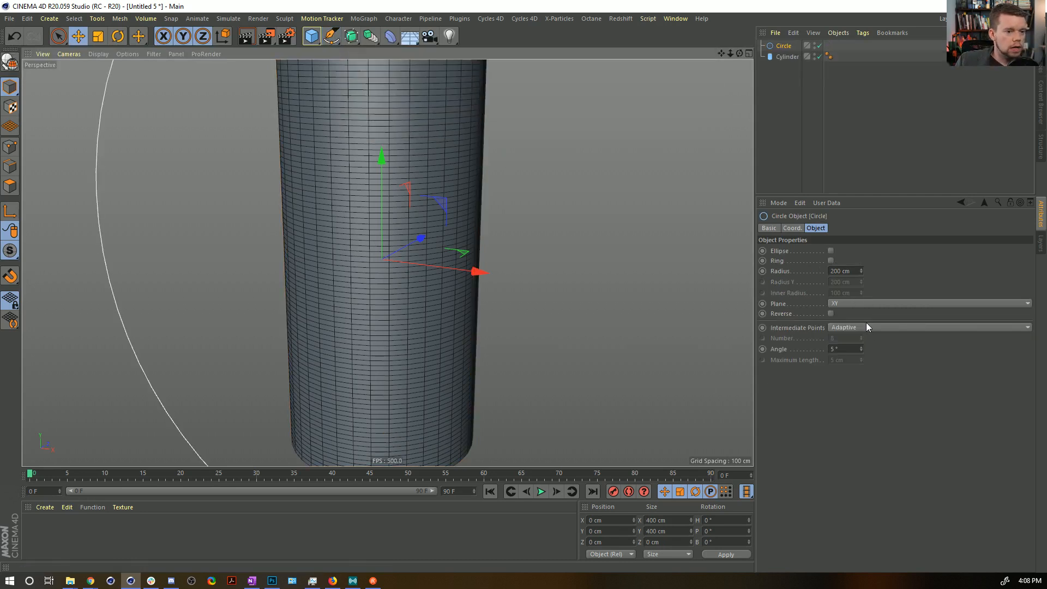
Orient the Circle to the XZ plane and set its Radius to 50 cm to match the Cylinder's.
click(845, 304)
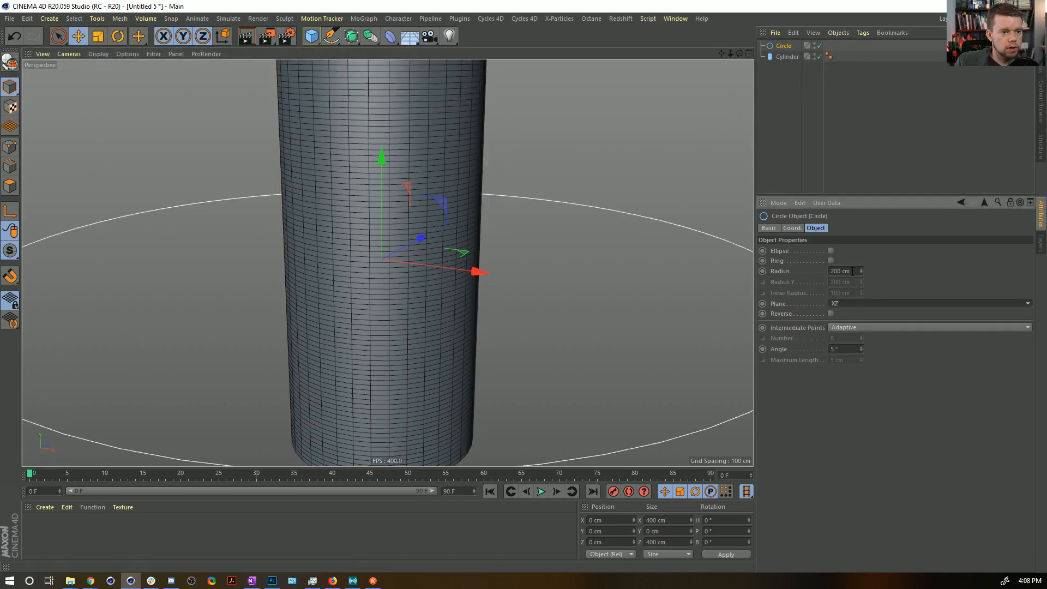
drag(835, 271, 820, 275)
text(1)
key(Return)
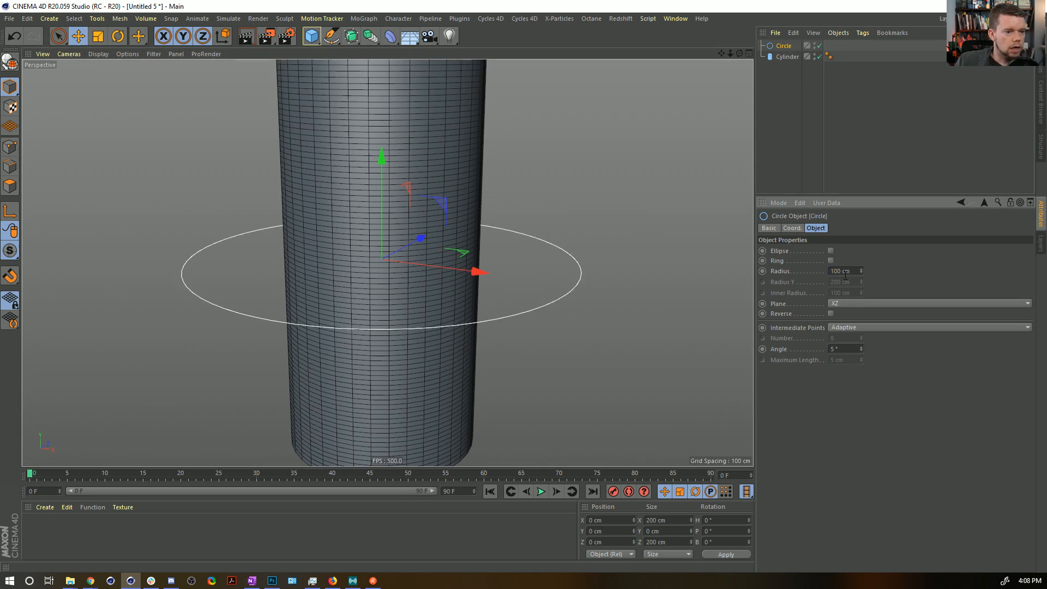
click(789, 57)
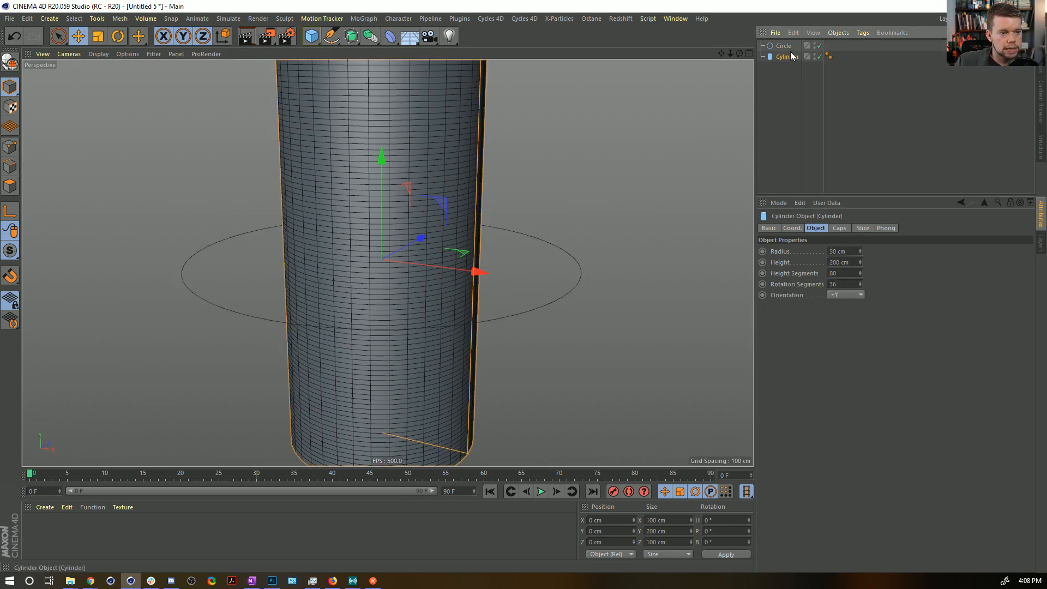
click(783, 46)
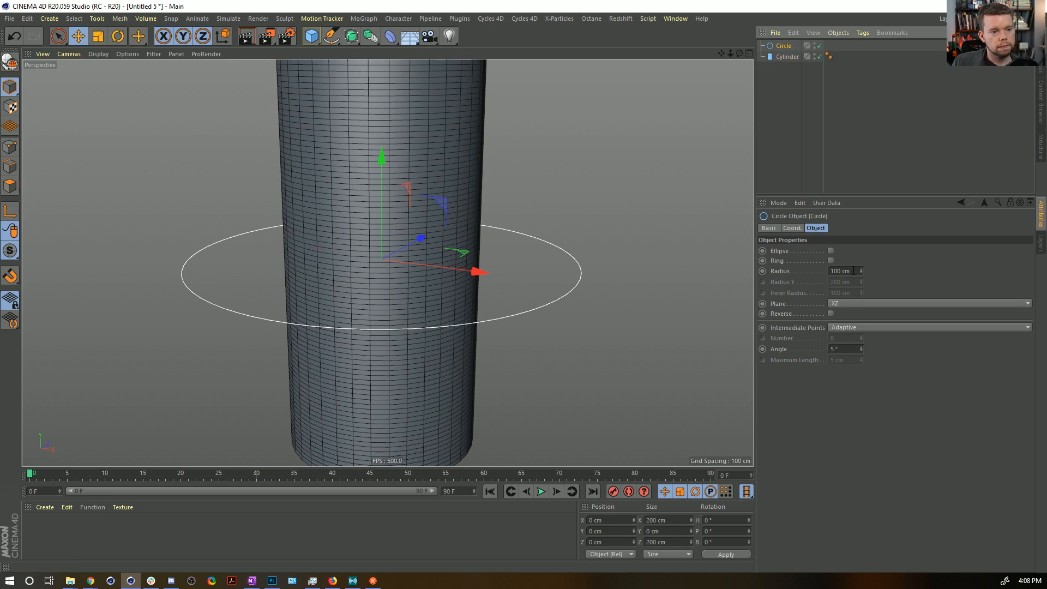
drag(854, 271, 685, 260)
text(50)
key(Return)
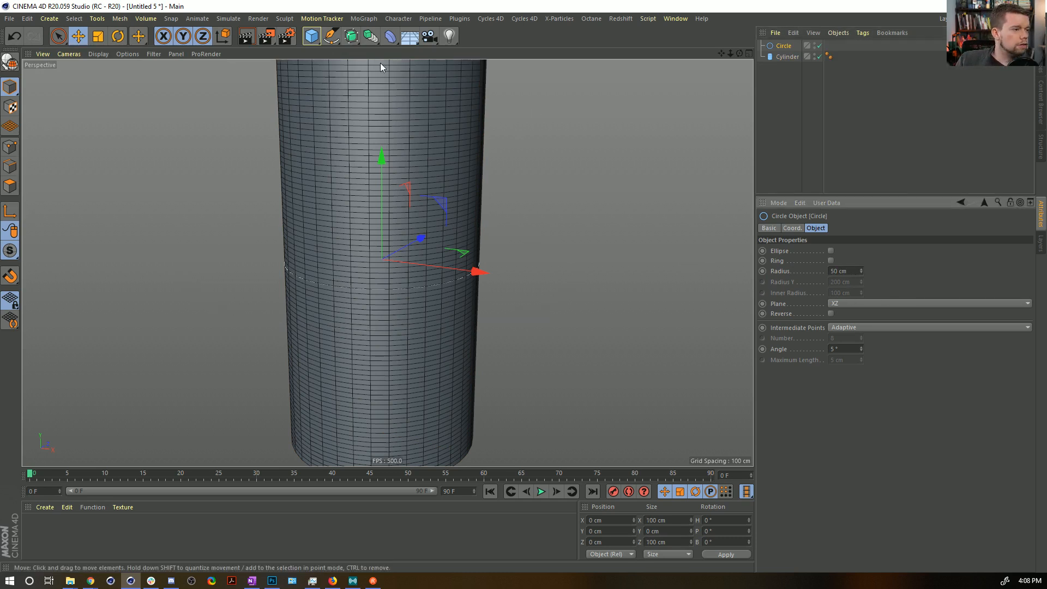
Add a Sphere with its Type set to Icosahedron and its Radius to 10 cm.
drag(312, 36, 535, 76)
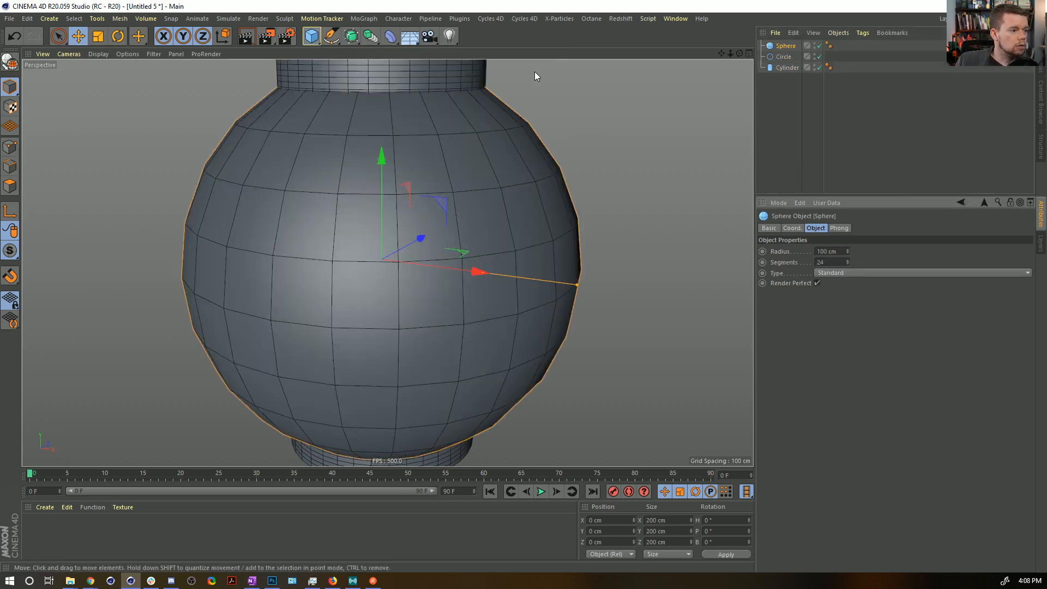
click(841, 273)
click(854, 330)
drag(840, 251, 824, 245)
text(10)
key(Return)
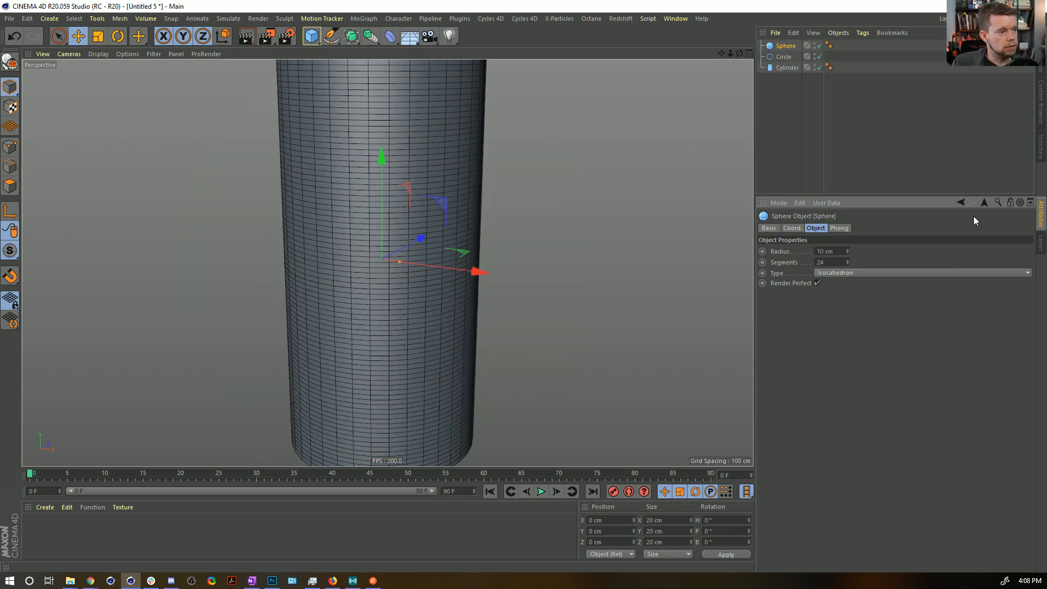
Give the Sphere an Align to Spline tag that uses the Circle as its Spline Path.
right_click(789, 48)
mouse_move(816, 53)
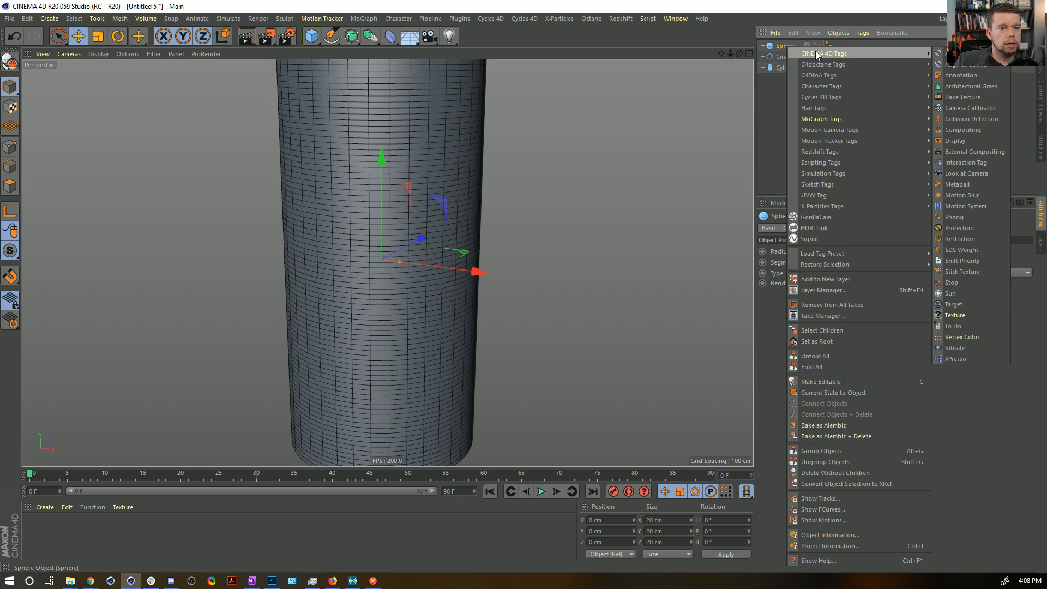
mouse_move(883, 126)
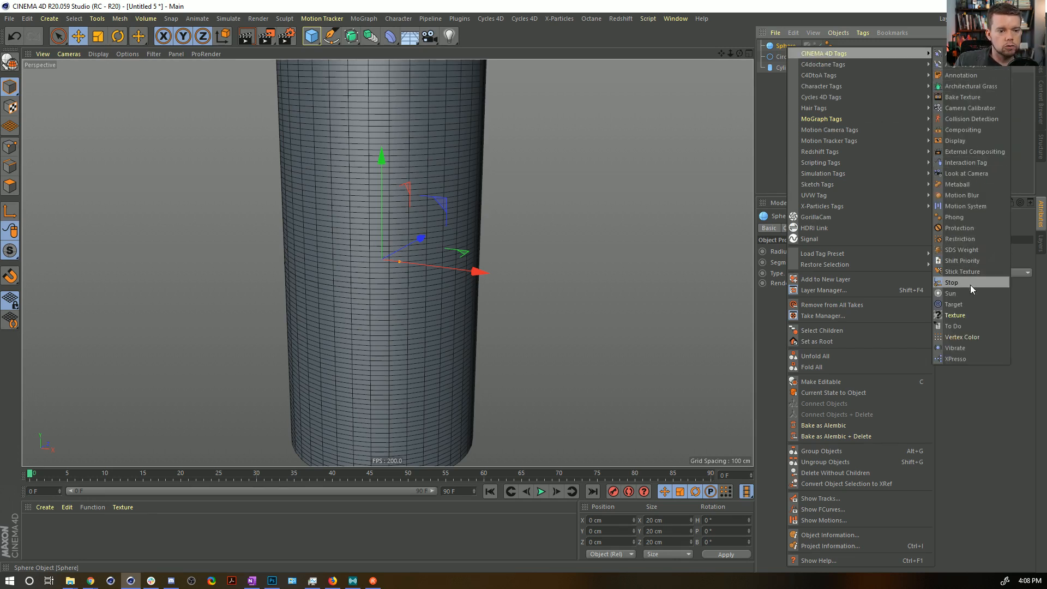
click(965, 64)
drag(783, 57, 821, 252)
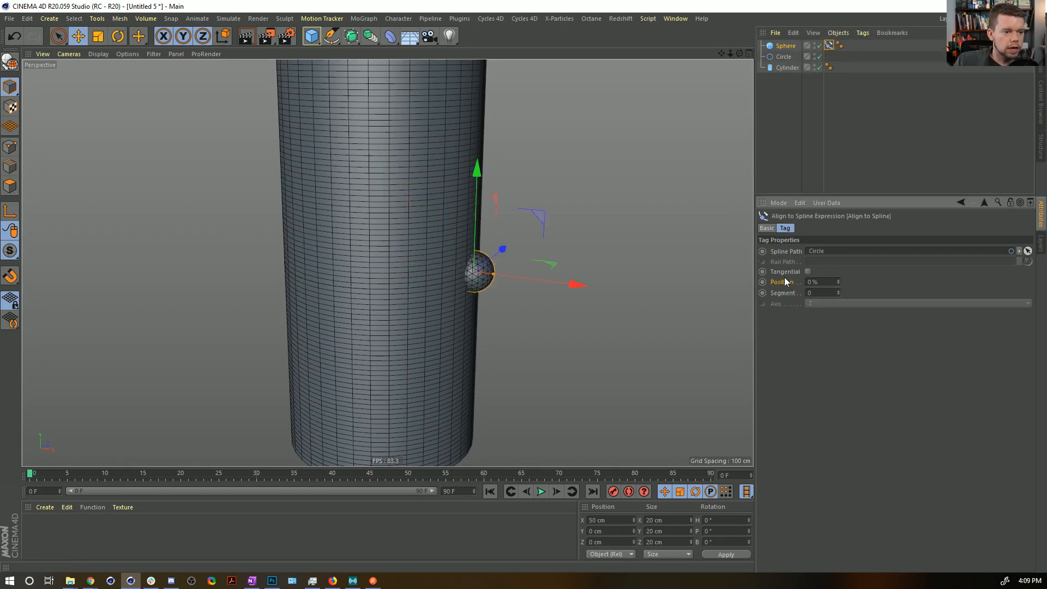
Keyframe the Align to Spline tag's Position at 0% on frame 0 and 100% on frame 90.
click(762, 282)
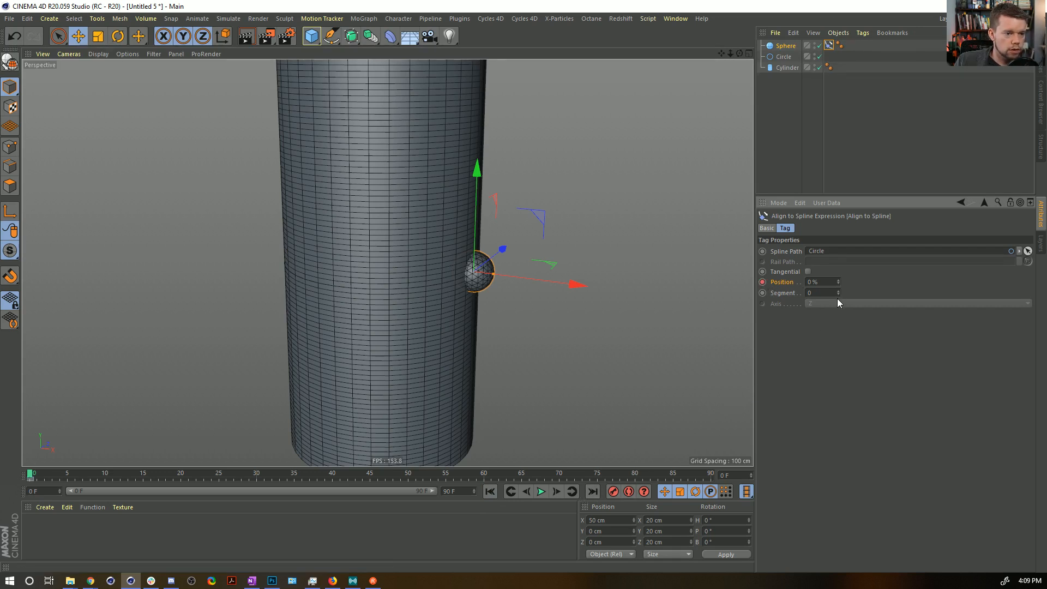
click(593, 492)
drag(839, 281, 837, 258)
click(762, 283)
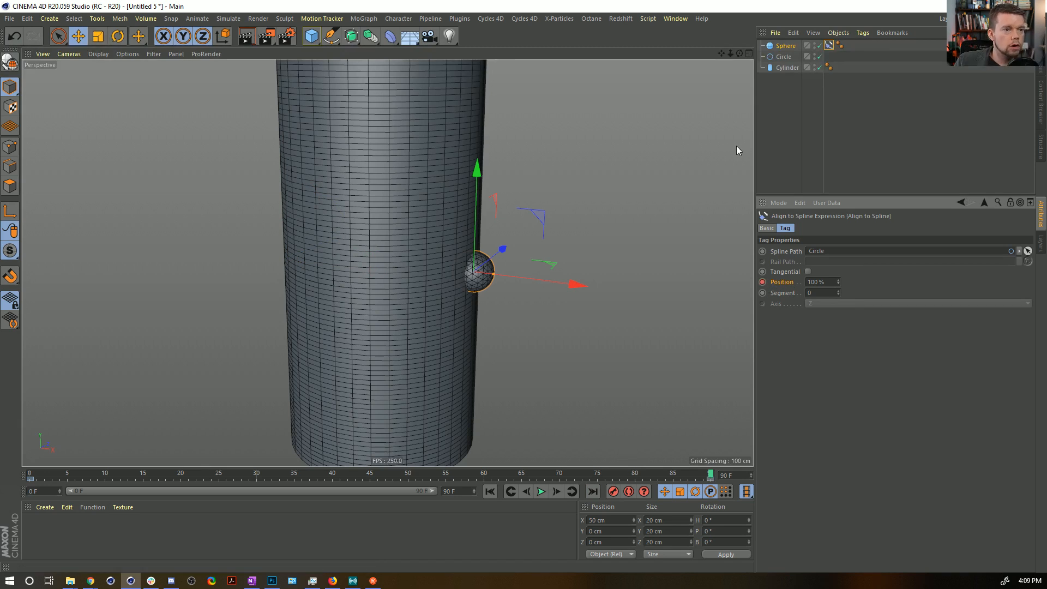
Reduce the Sphere's Radius, trying 3 cm and settling on 5 cm.
click(785, 45)
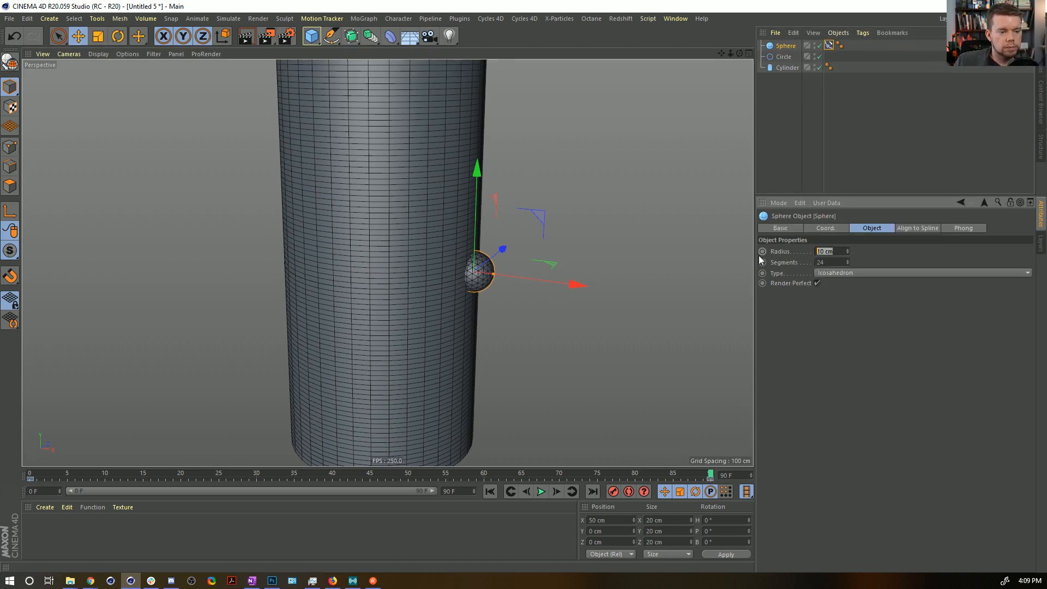
text(5)
key(Return)
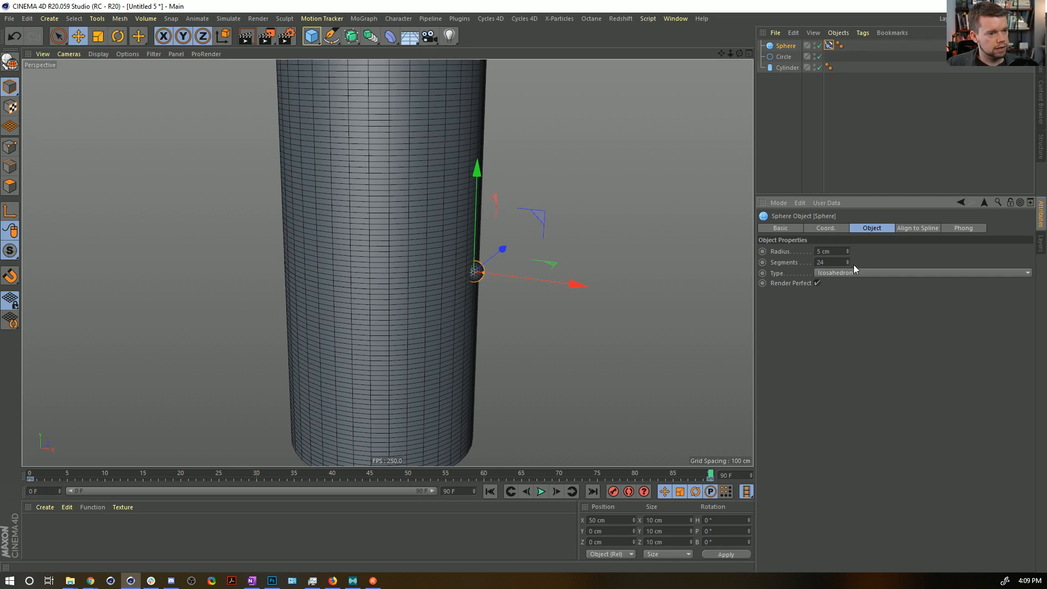
drag(843, 251, 754, 267)
text(3)
key(Return)
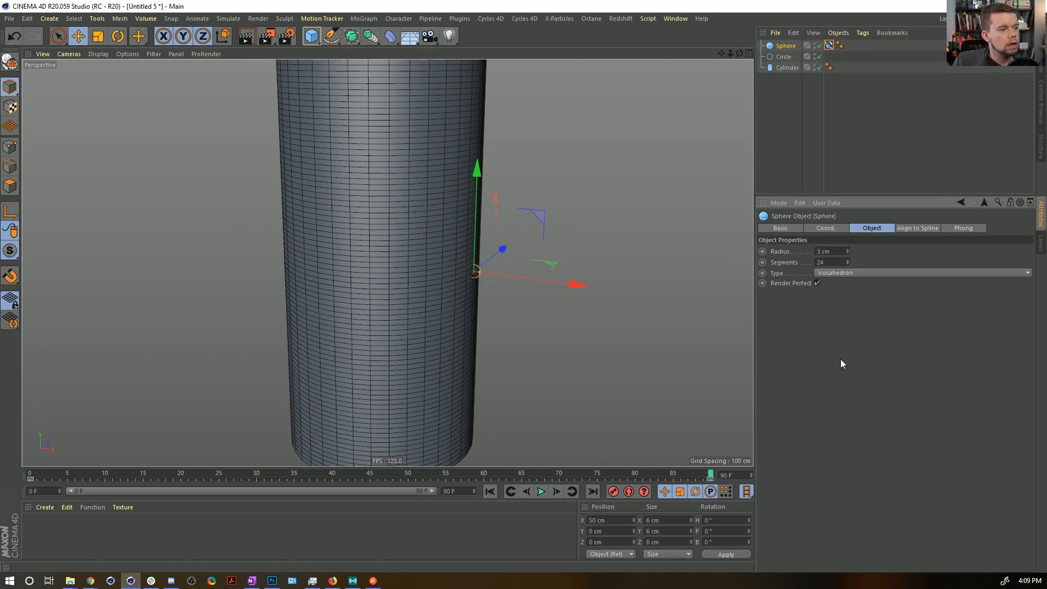
drag(841, 251, 690, 243)
text(5)
key(Return)
Increase the Circle's Radius to 51 cm.
alt+drag(480, 281, 473, 303)
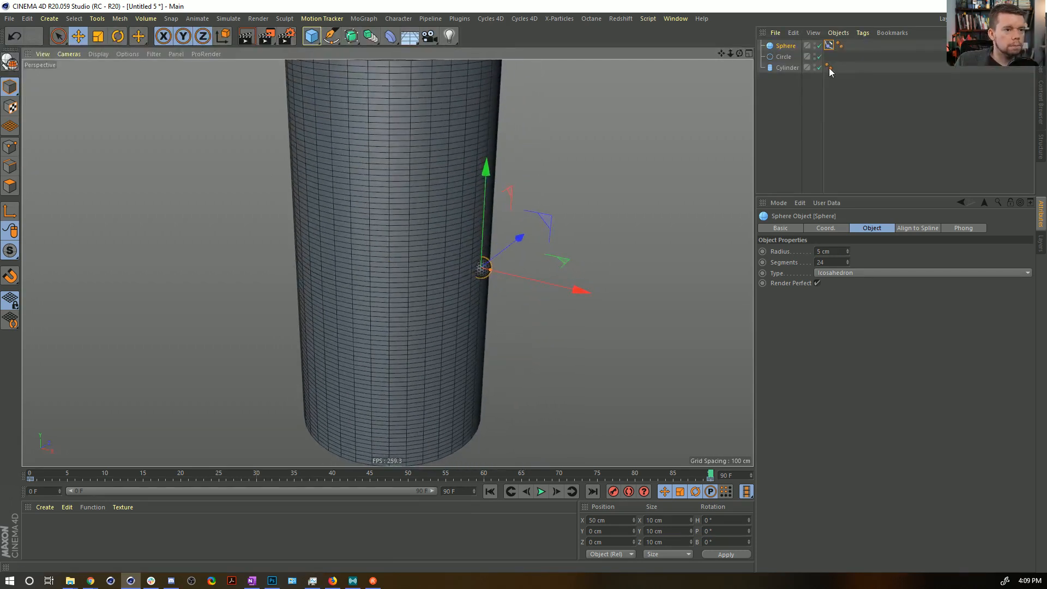
click(781, 57)
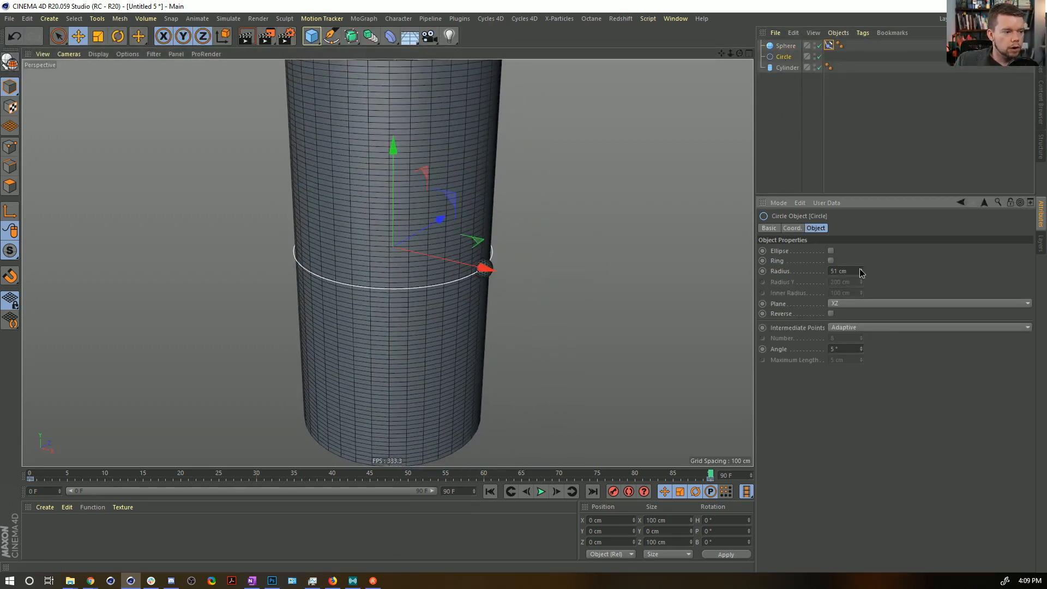
click(817, 143)
right_click(780, 67)
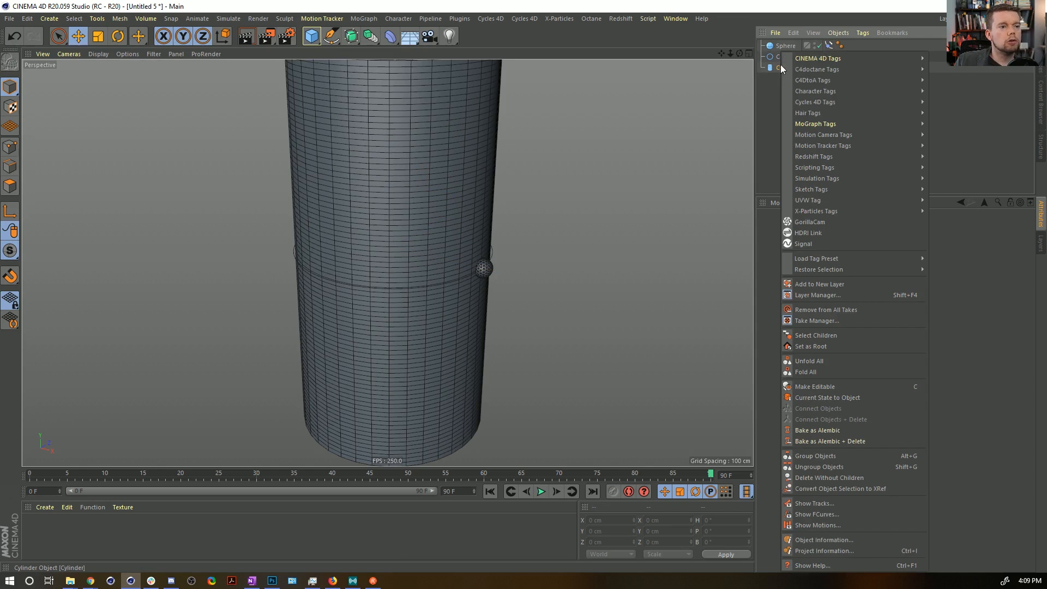
click(787, 68)
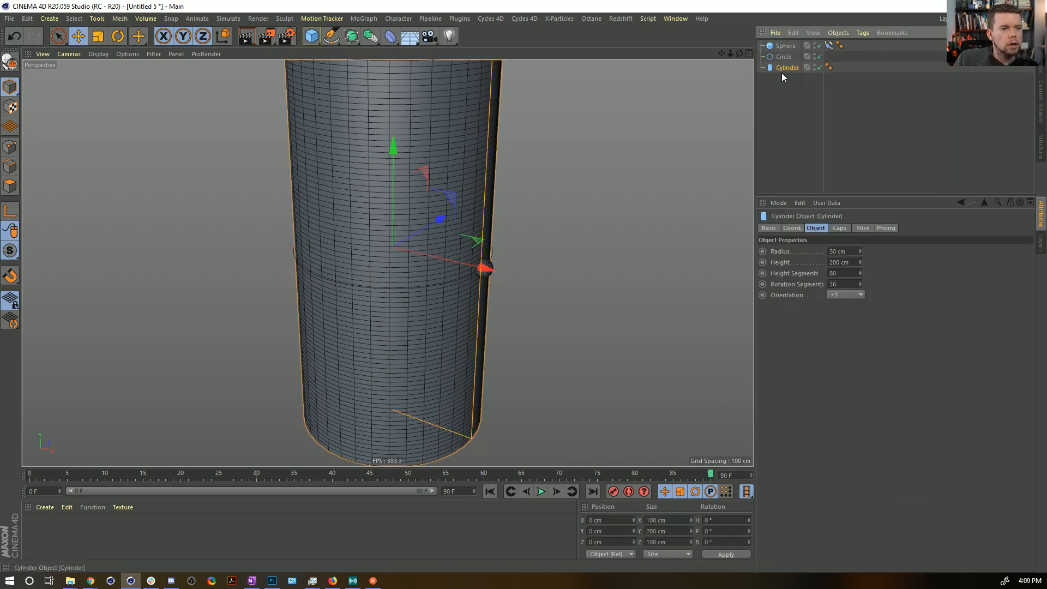
right_click(774, 68)
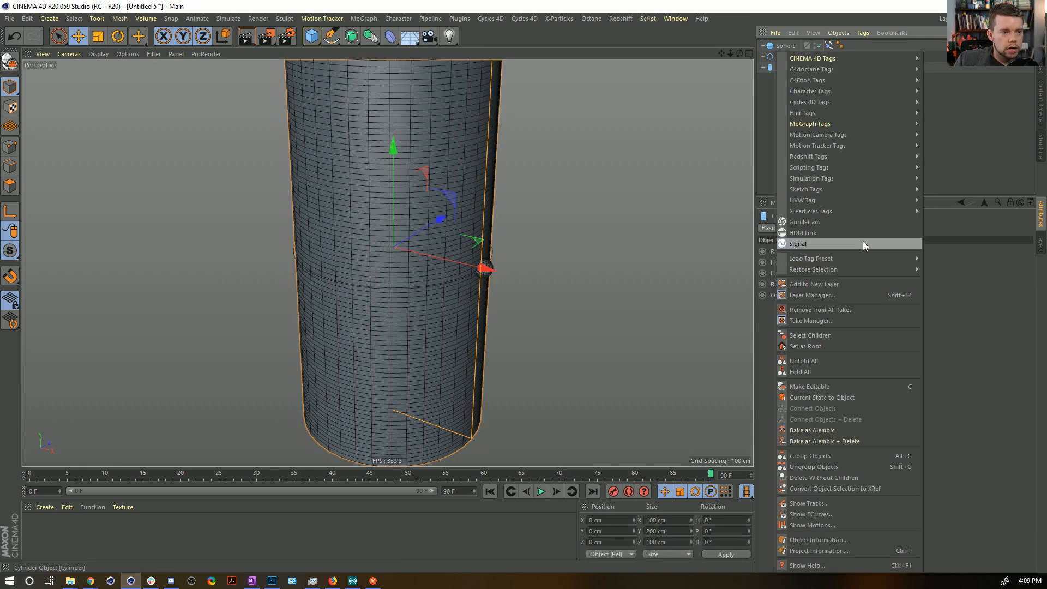
mouse_move(830, 181)
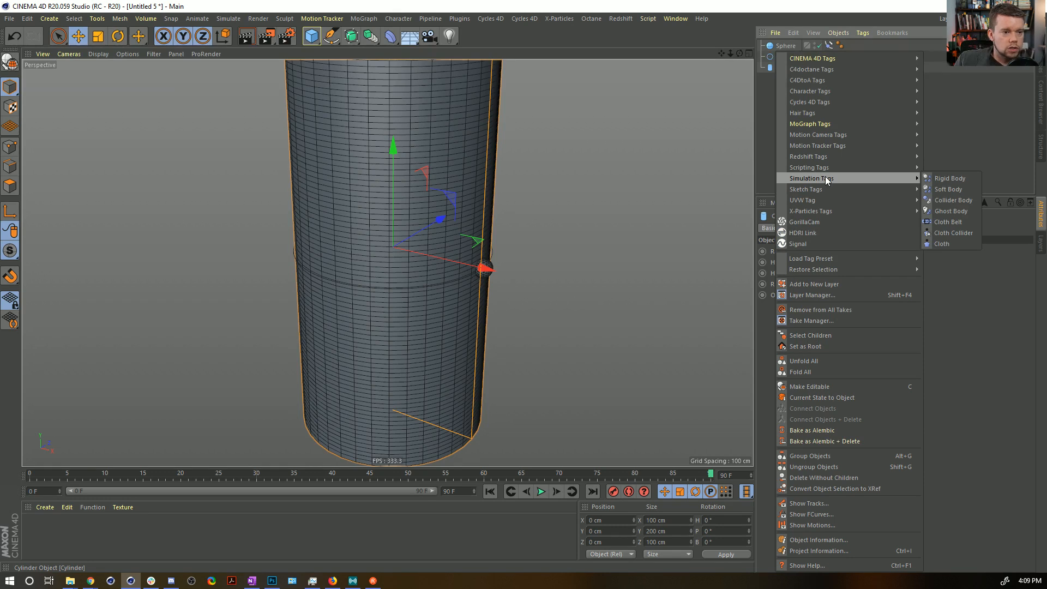
click(405, 38)
Add a Collision deformer as a child of the Cylinder and assign the Sphere as its collider.
click(390, 37)
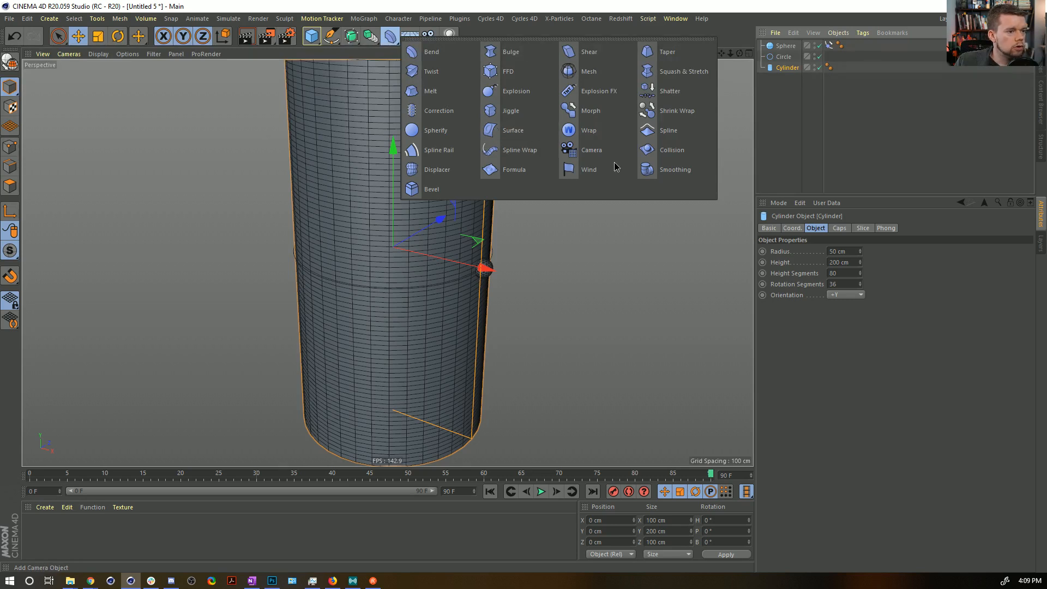
click(669, 154)
drag(785, 78, 786, 80)
click(868, 229)
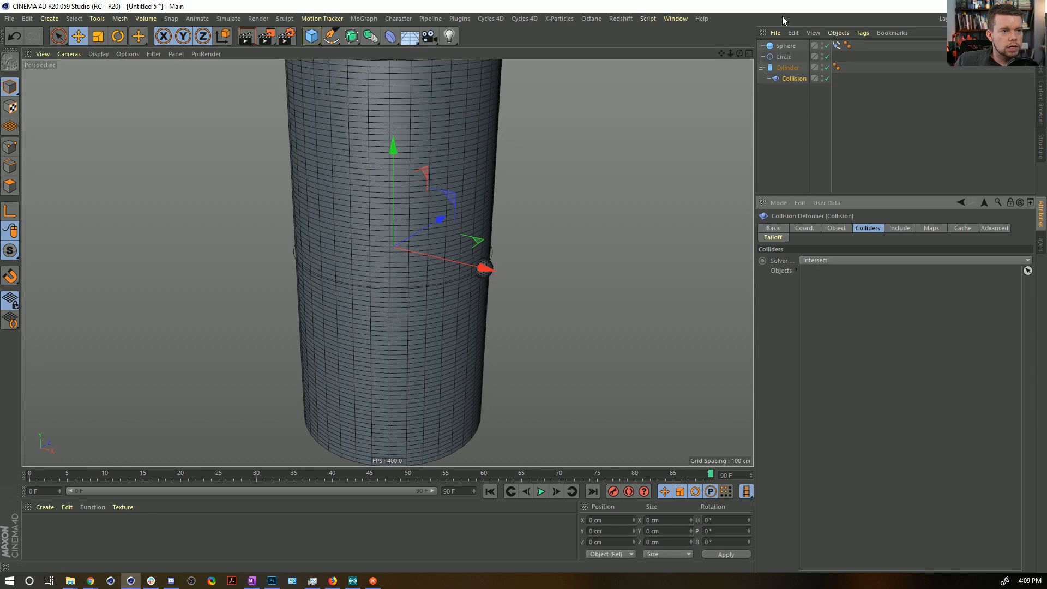
drag(785, 47, 879, 402)
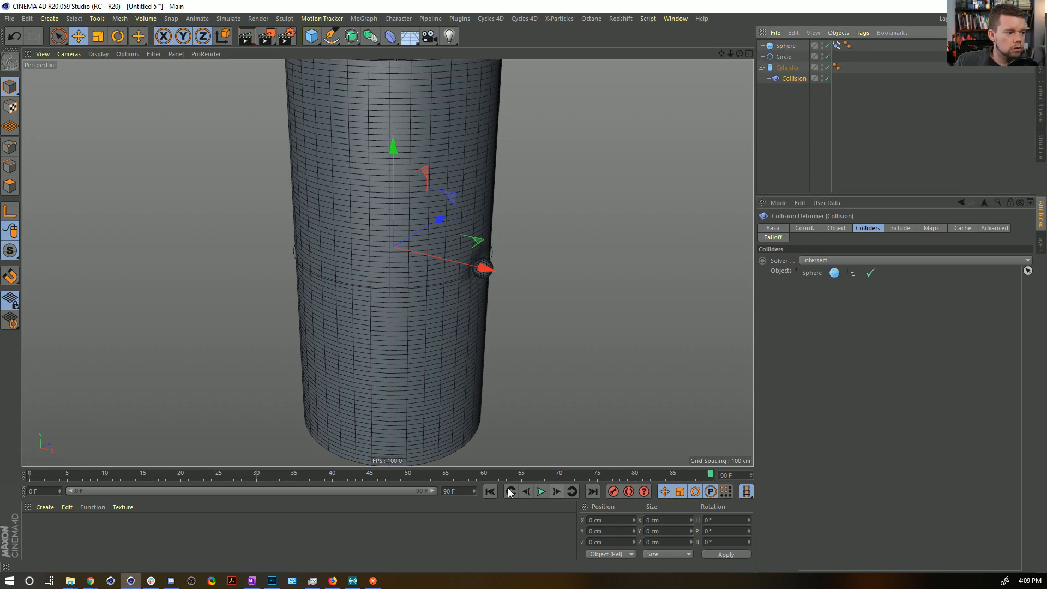
Play the animation and inspect from several angles how the Sphere deforms the Cylinder.
alt+drag(460, 236, 351, 215)
alt+drag(468, 275, 530, 284)
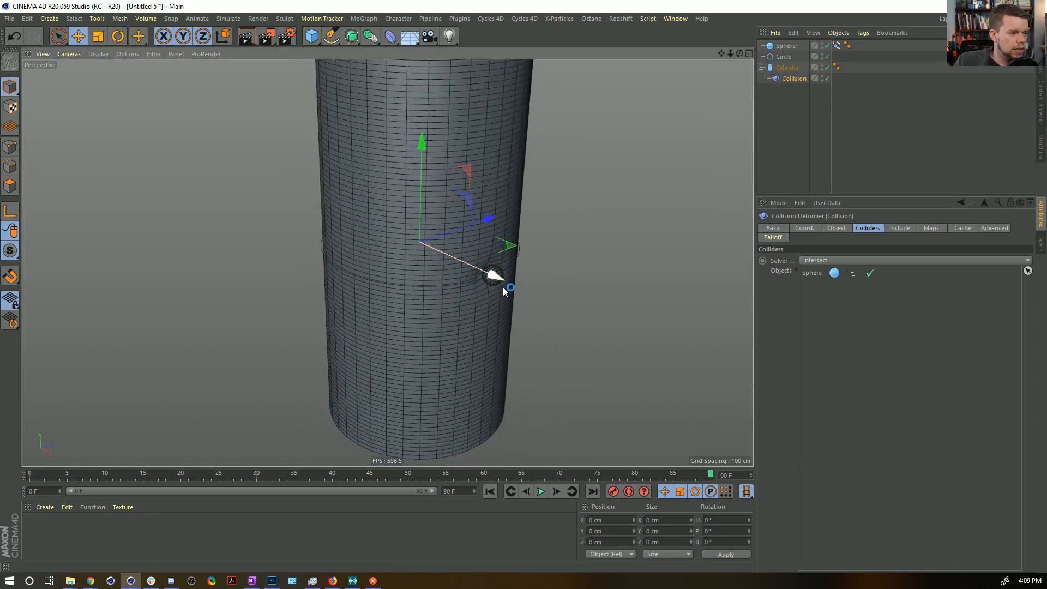
click(541, 492)
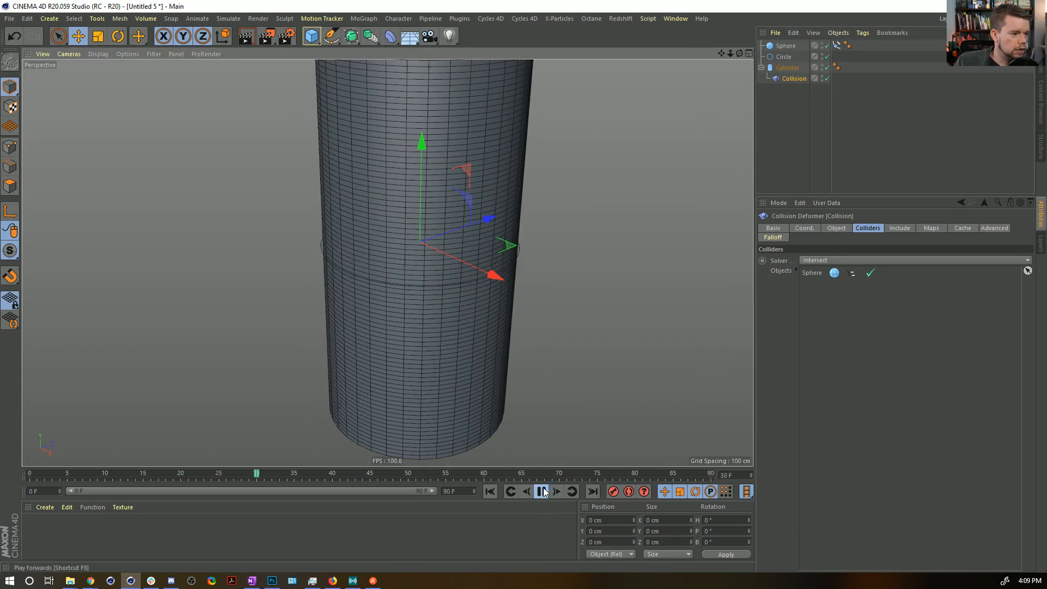
alt+drag(428, 273, 596, 212)
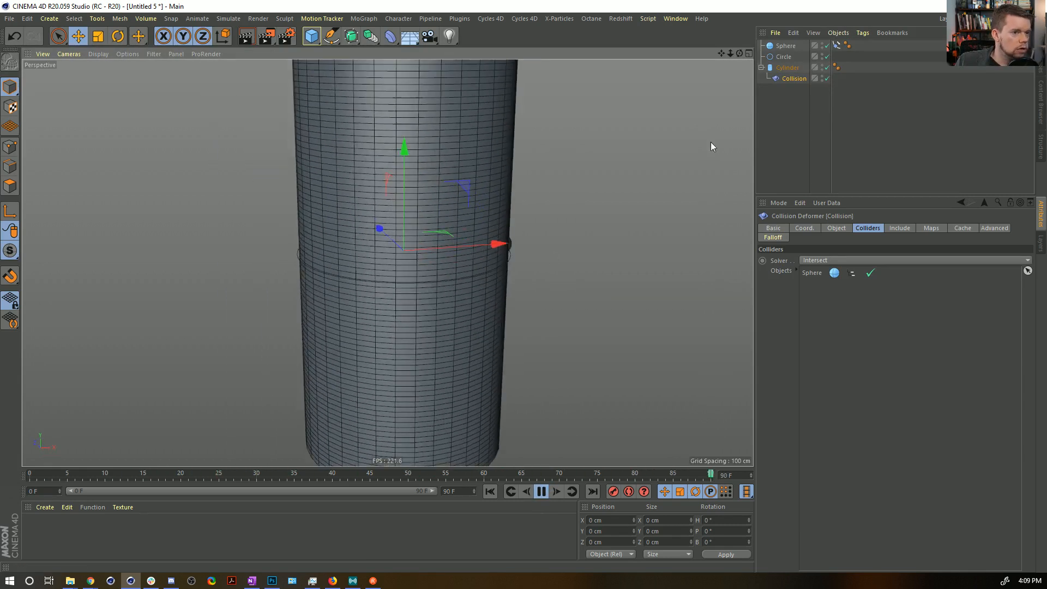
Change the interpolation of both Align to Spline Position keyframes to Linear.
click(837, 45)
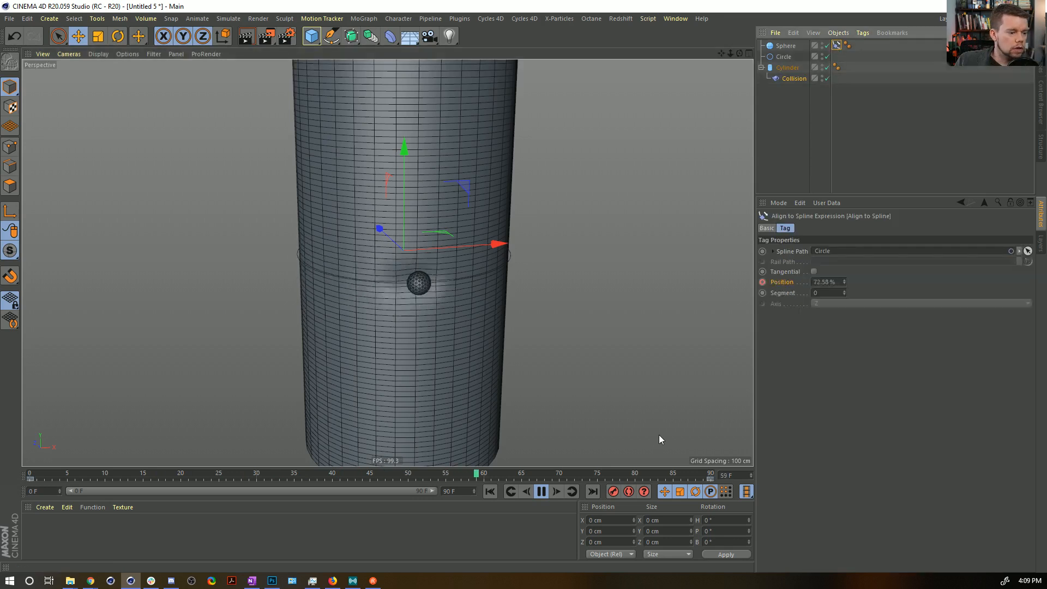
double_click(658, 479)
click(857, 241)
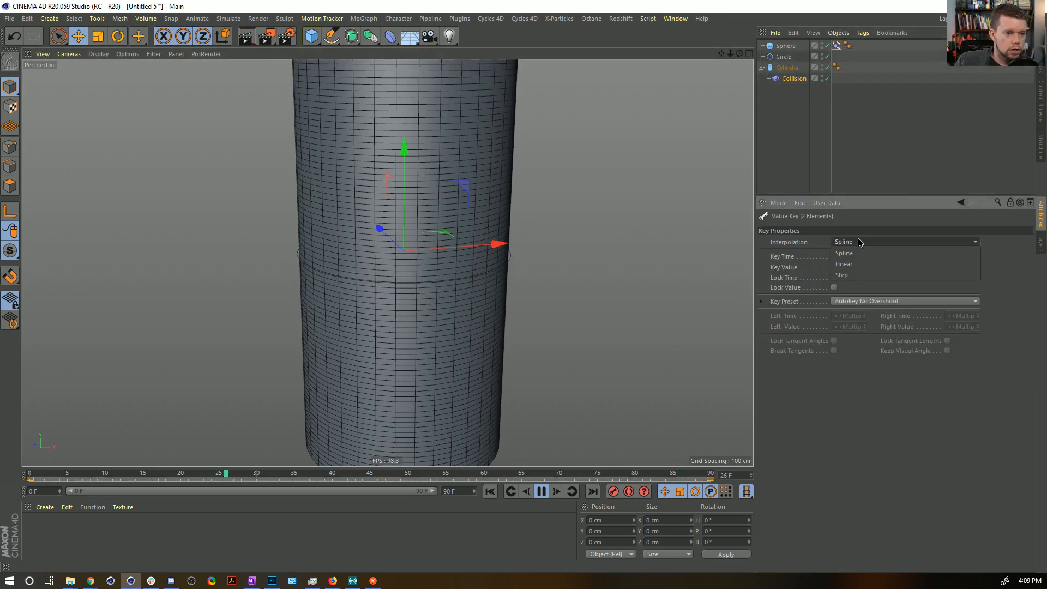
click(855, 264)
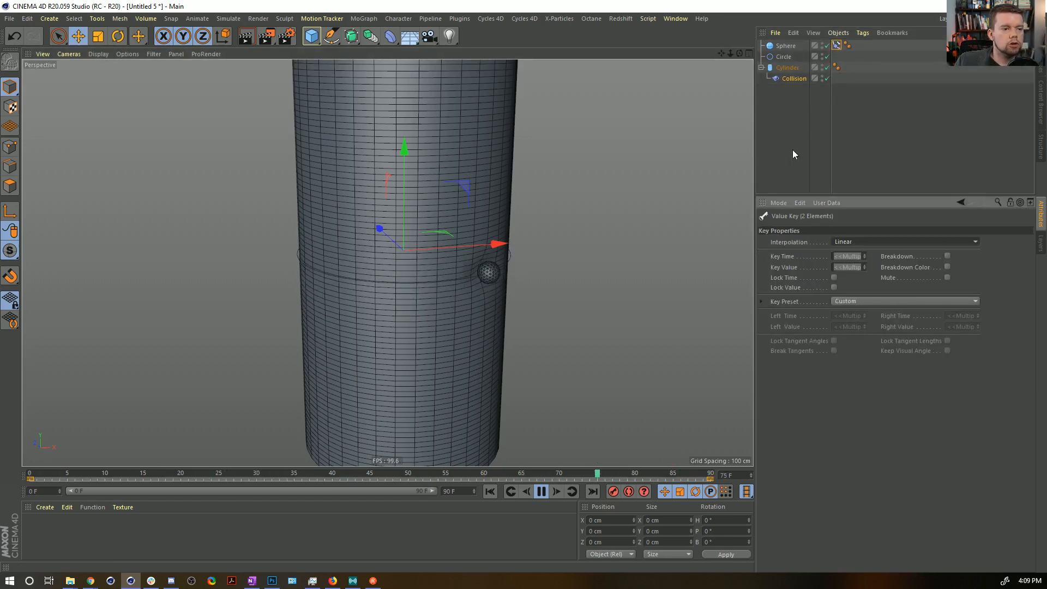
click(792, 150)
Lower the Collision deformer's Restore Shape in stages to 25%, 5% and finally 2% during playback.
click(795, 78)
click(834, 229)
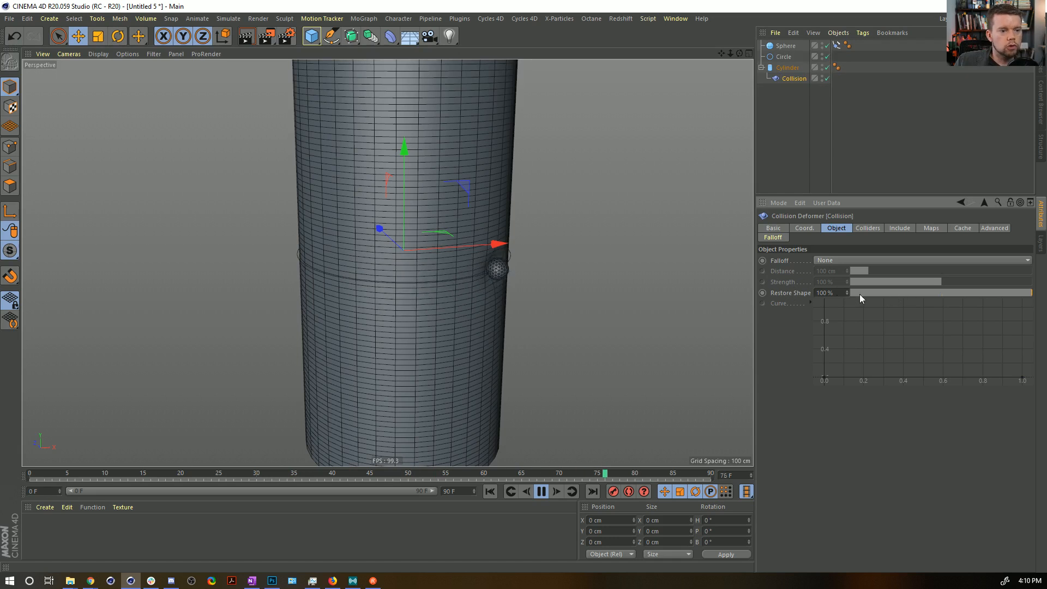
click(841, 293)
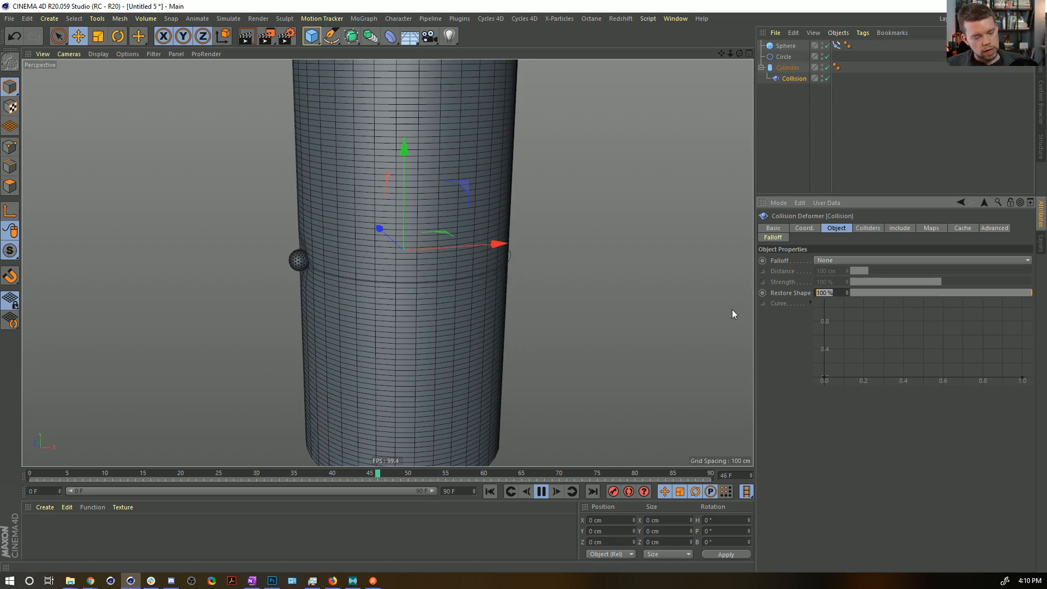
text(25)
key(Return)
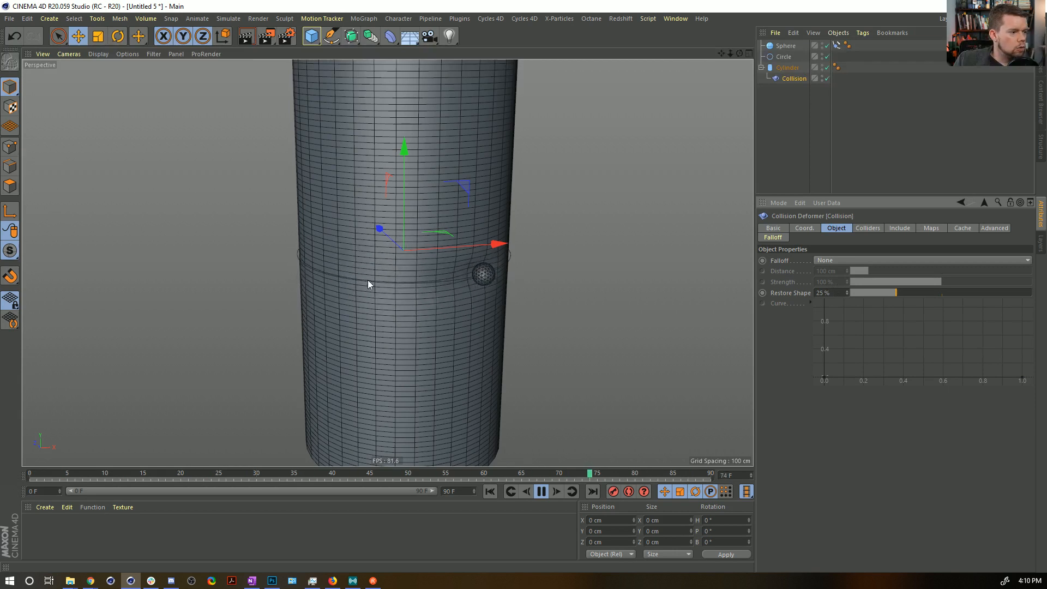
double_click(823, 293)
text(5)
key(Return)
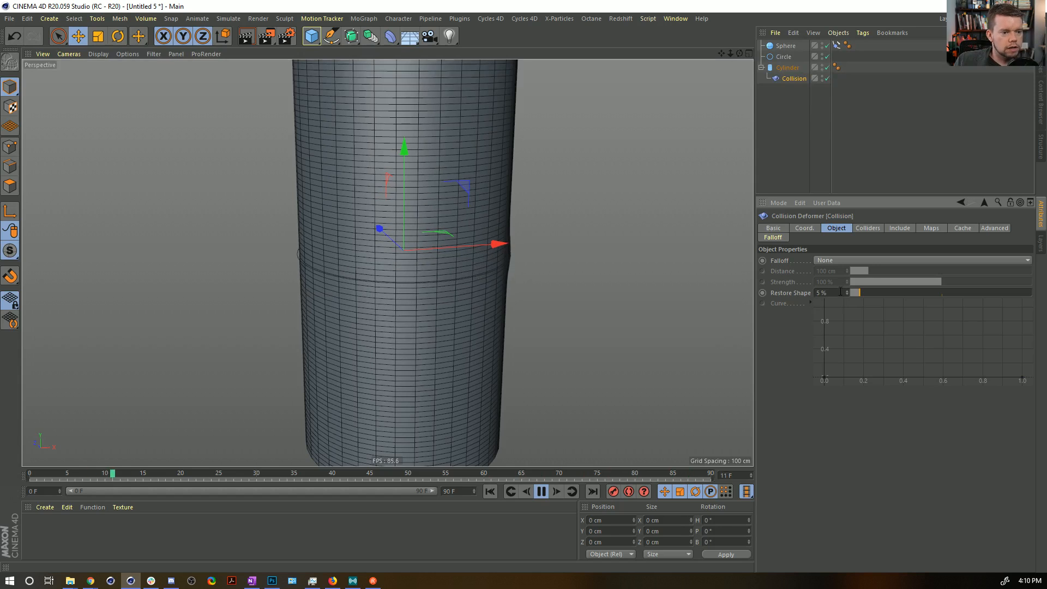
key(Return)
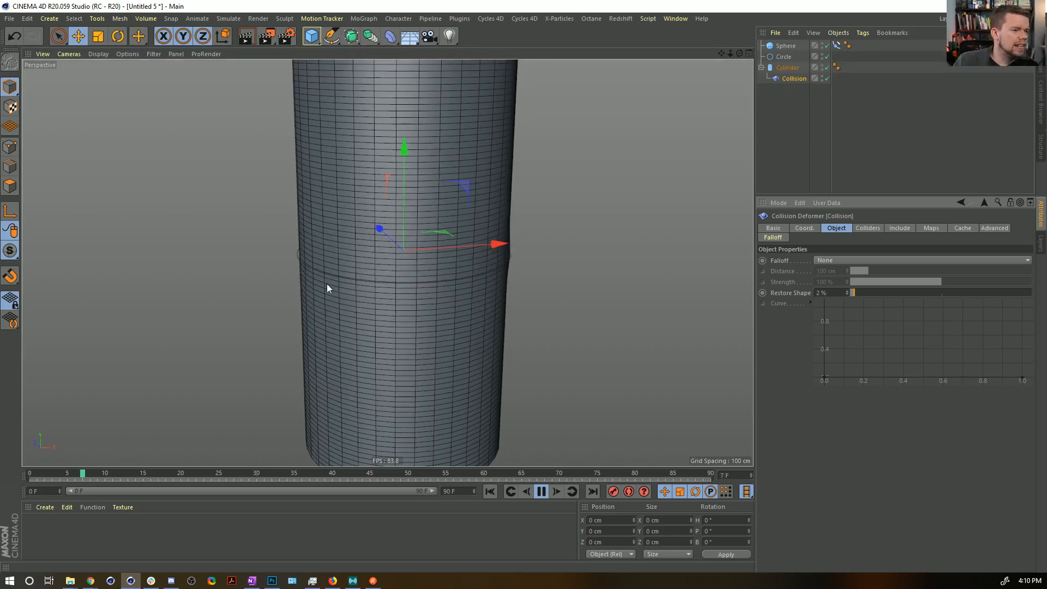
Set the Cylinder's Rotation Segments to 64.
alt+drag(367, 297, 333, 248)
click(787, 67)
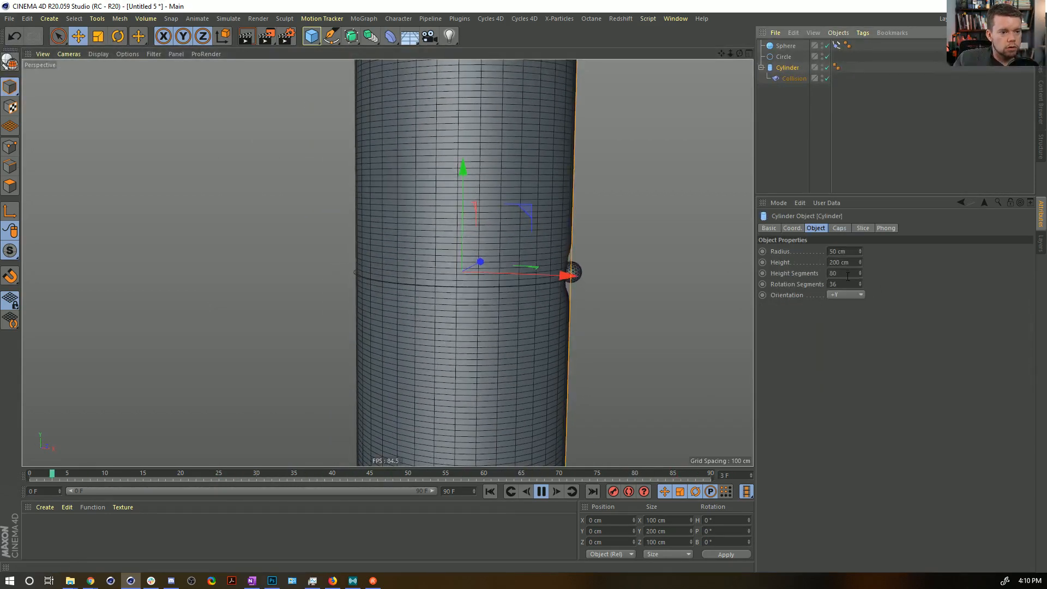
drag(848, 284, 735, 280)
text(64)
key(Return)
Set the Circle spline's radius to 53 cm.
alt+drag(445, 280, 453, 308)
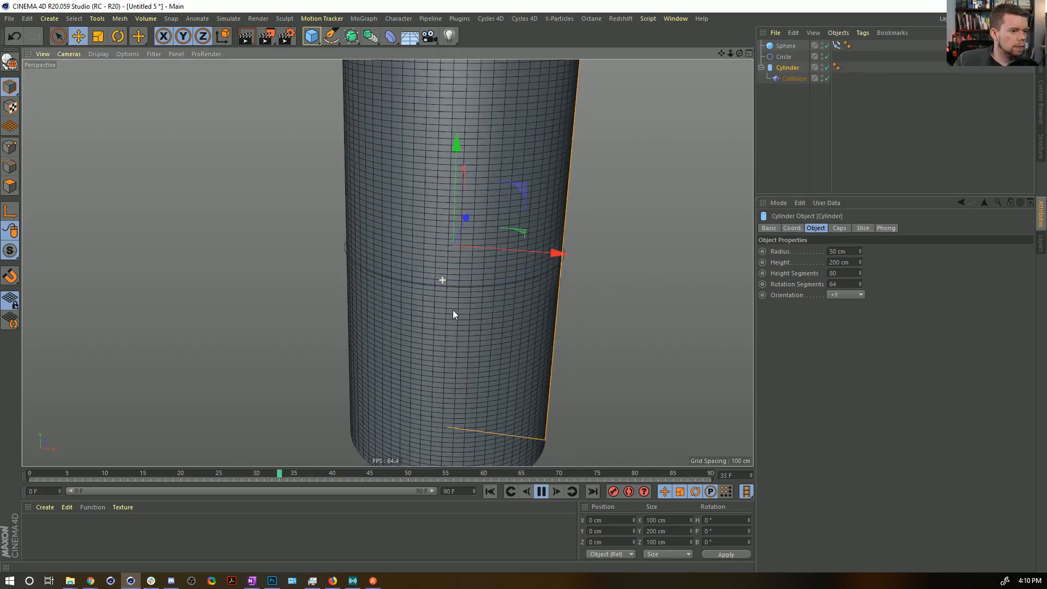
click(782, 57)
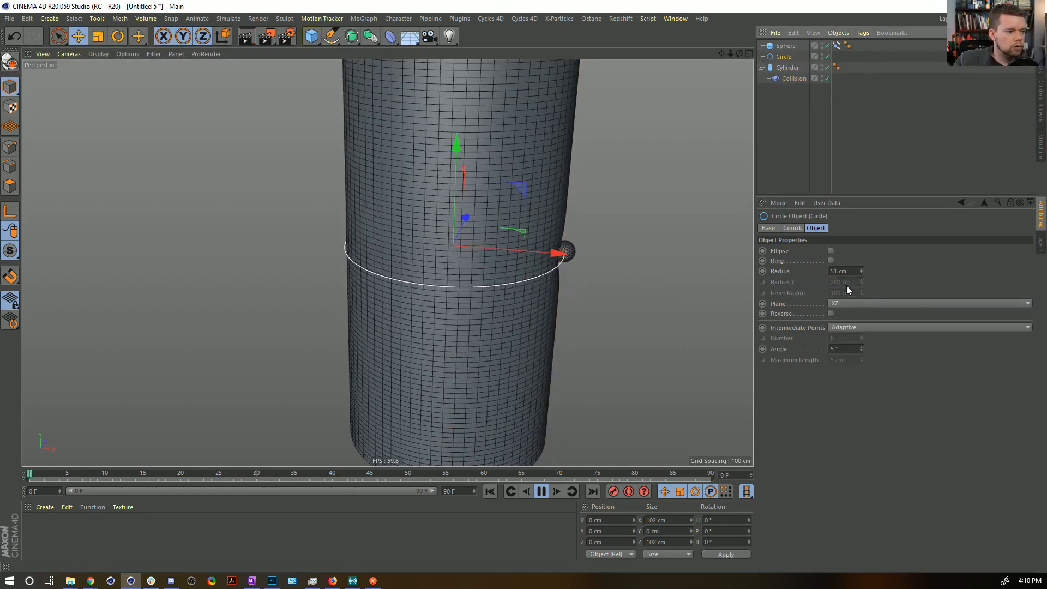
click(862, 270)
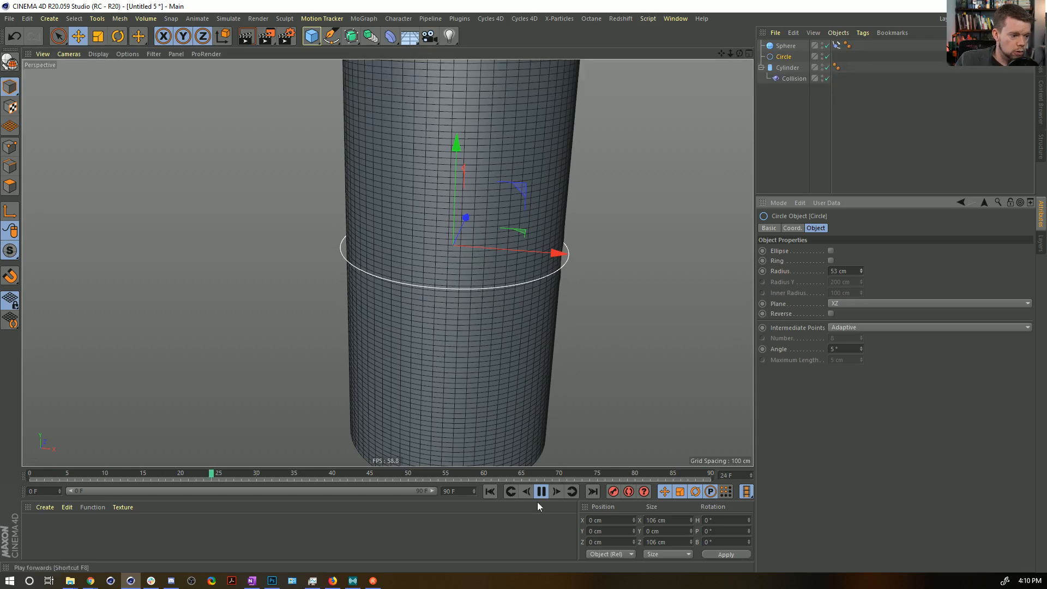
Extend the project length to 180 frames and stretch the preview range to cover frames 0 to 180.
key(ctrl+d)
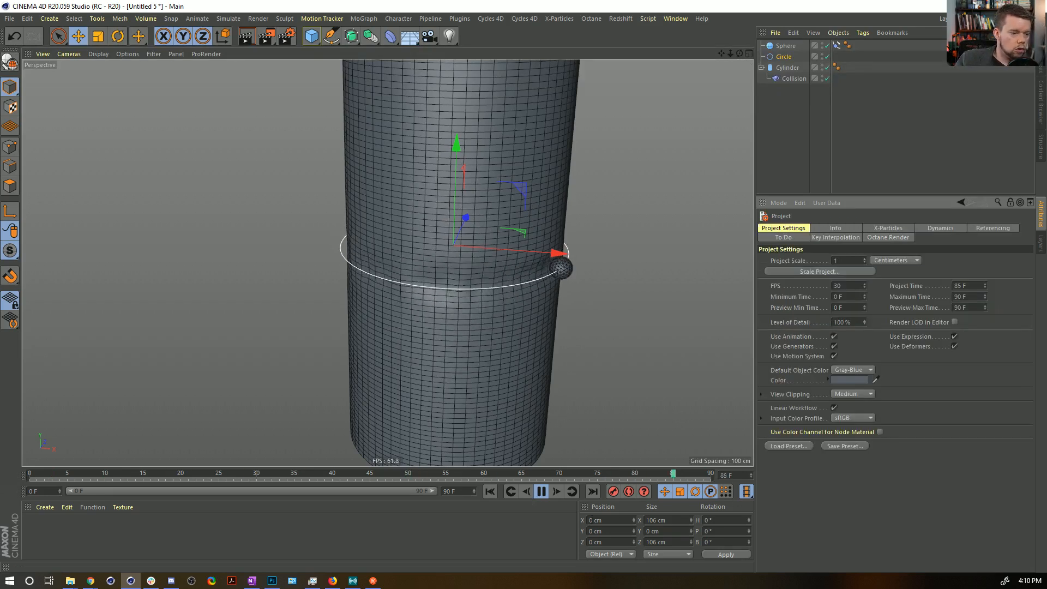
drag(417, 500, 418, 480)
double_click(455, 476)
text(180)
click(458, 506)
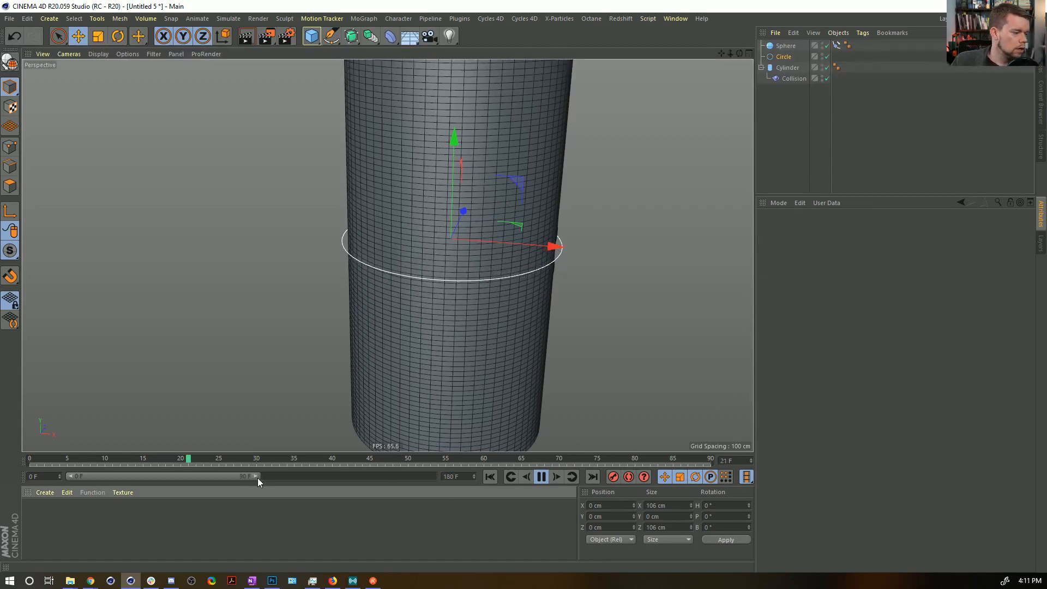
drag(258, 477, 433, 477)
Move the Align to Spline tag's end Position keyframe to frame 180 and stop the playback.
click(838, 47)
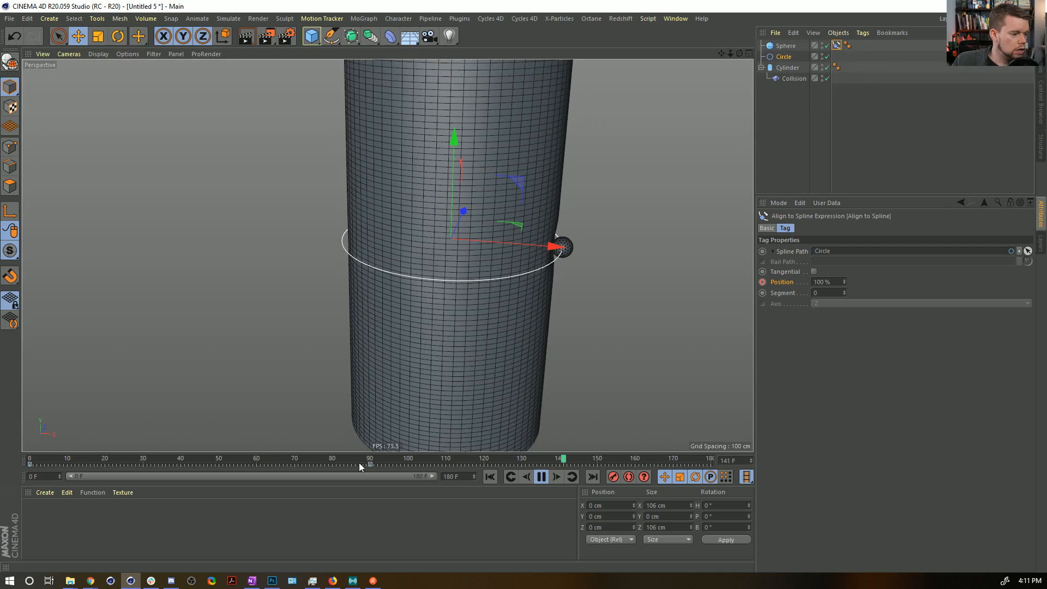
drag(354, 465, 447, 463)
double_click(847, 256)
text(100)
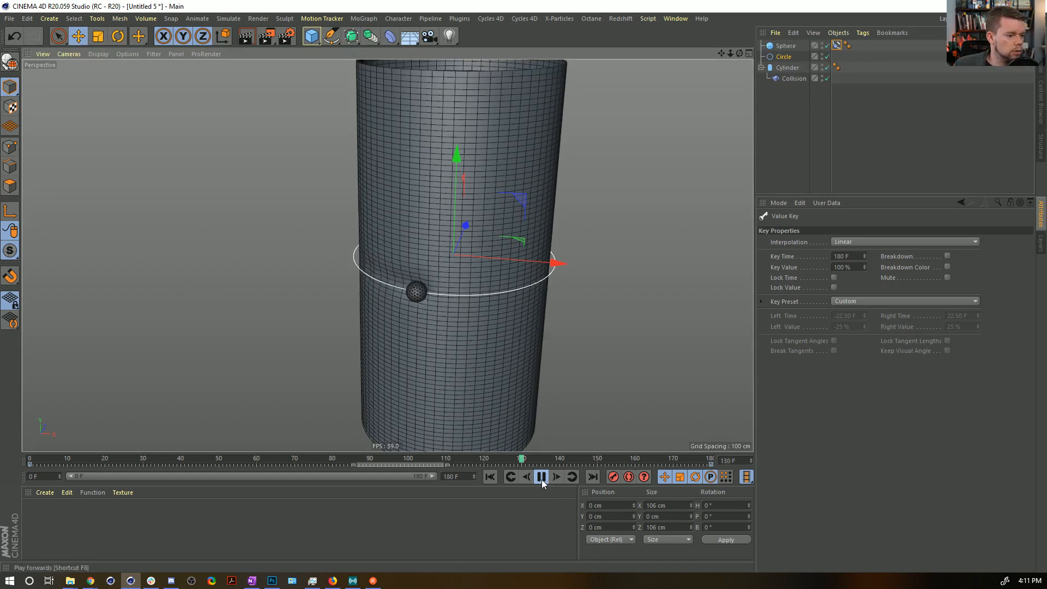
click(542, 478)
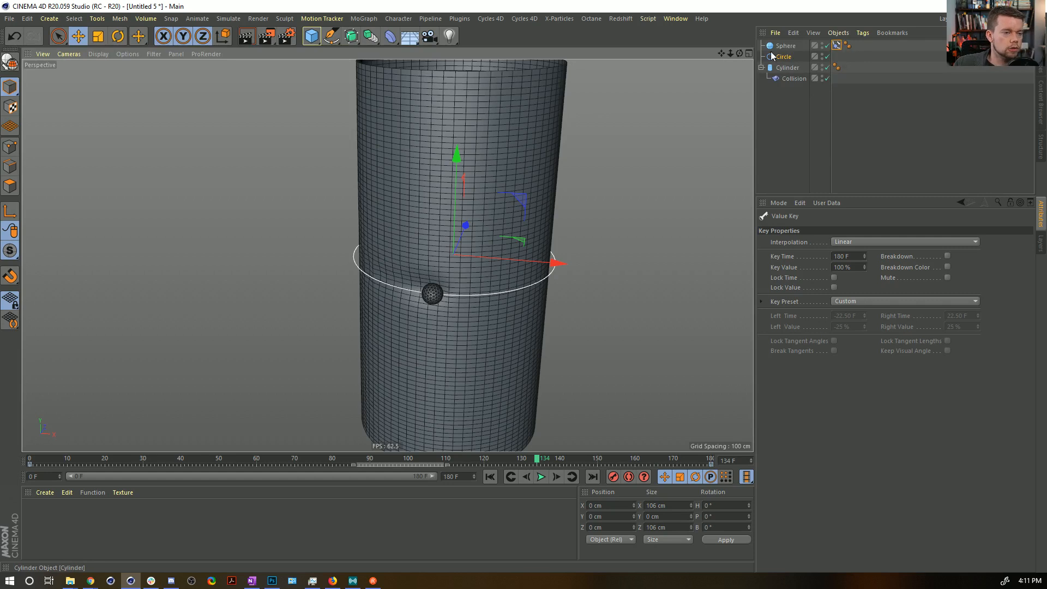
Save the scene in the SceneFiles folder as [6a]TrailsInSurface.c4d.
key(ctrl+s)
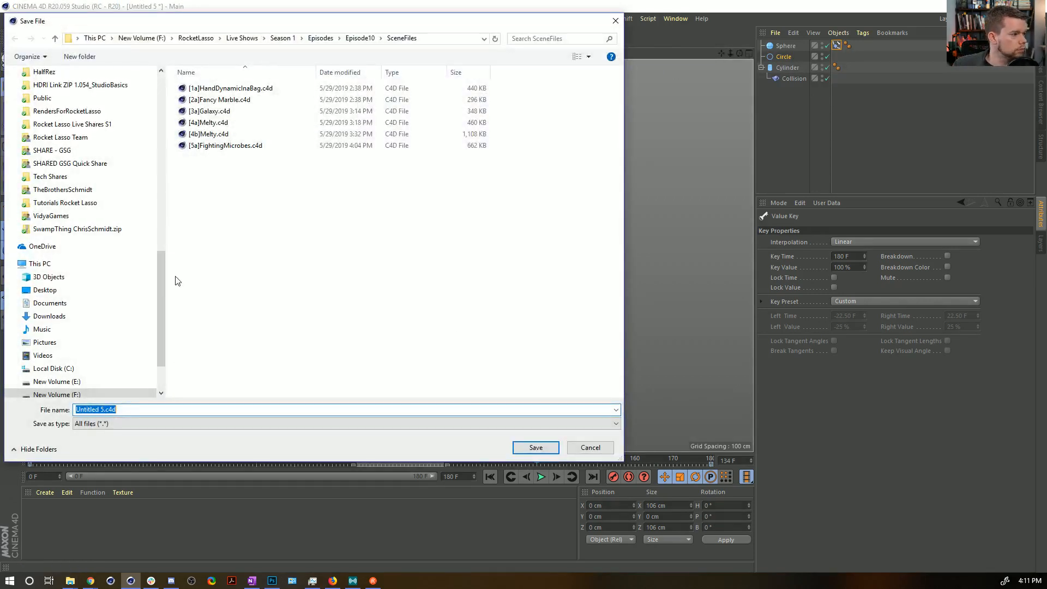
click(206, 146)
click(81, 409)
click(81, 410)
key(BackSpace)
text(6a])
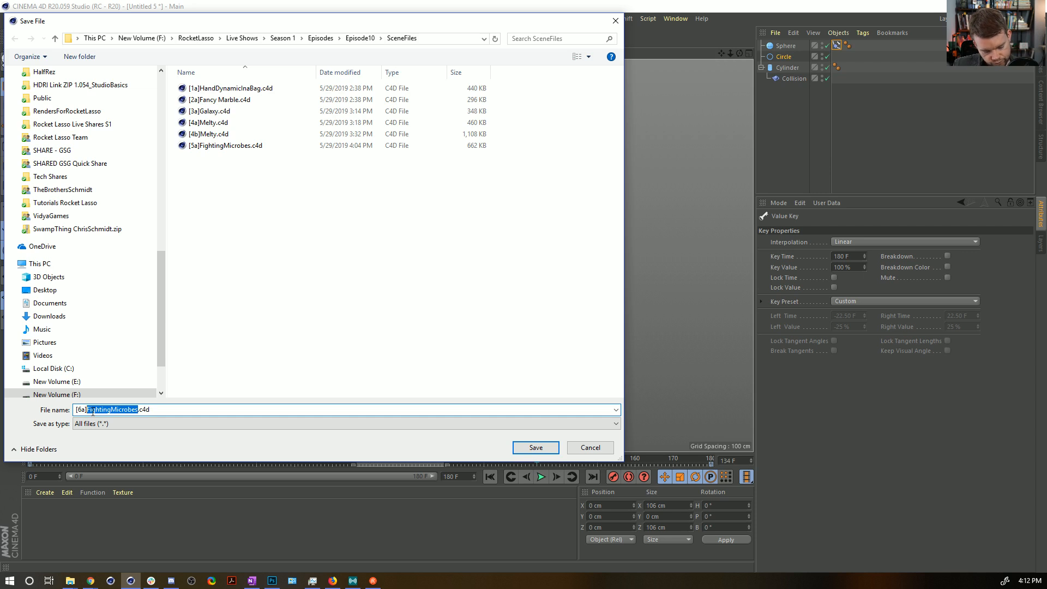
text(Tr)
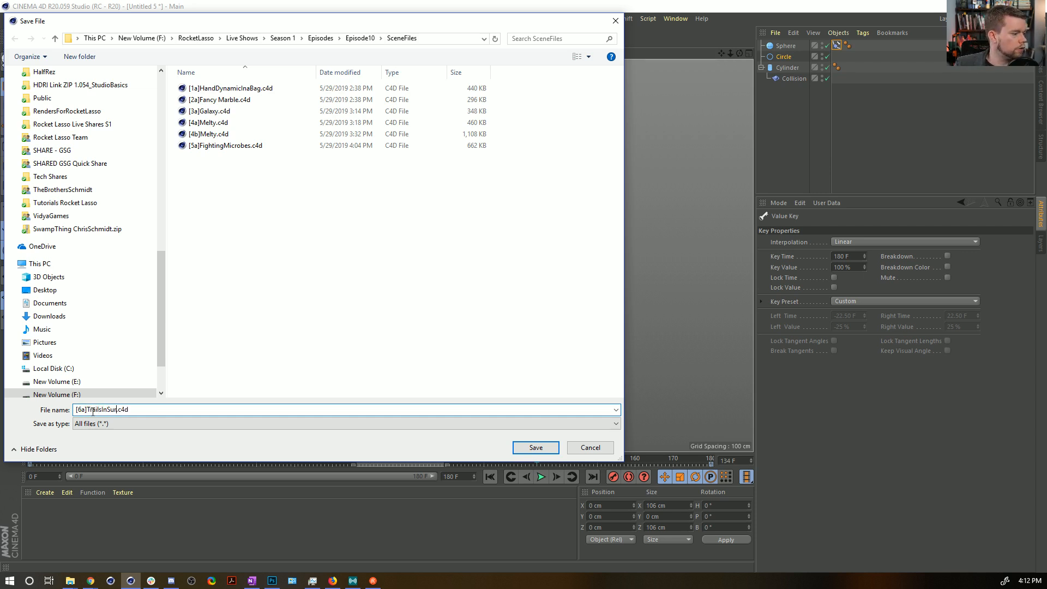
text(ailsInSurface)
key(Return)
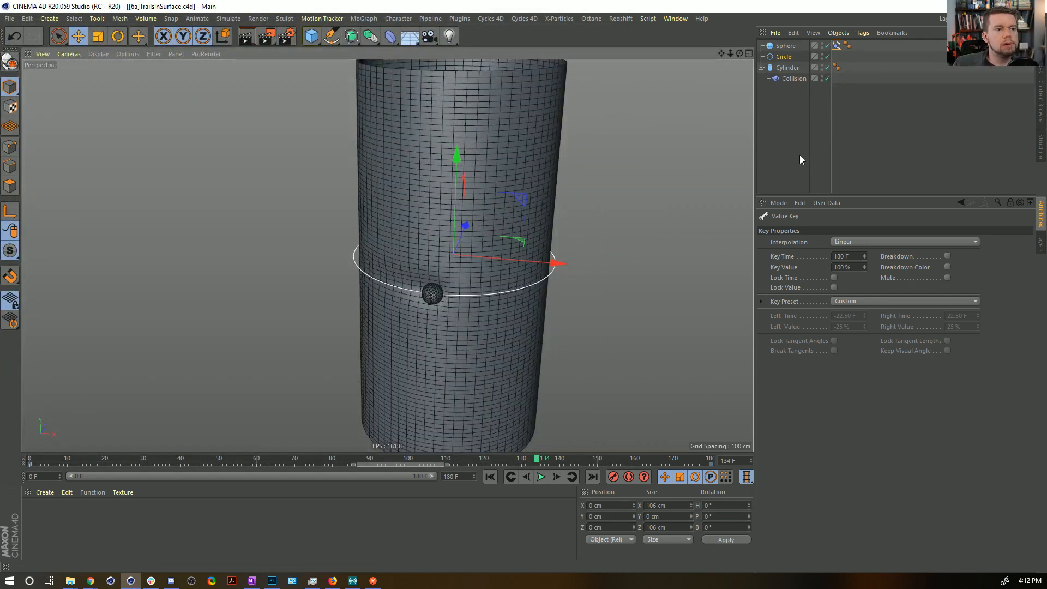
Replace the Cylinder's Collision deformer with a Plain effector placed as a child of the Cylinder.
click(794, 78)
key(Delete)
click(791, 67)
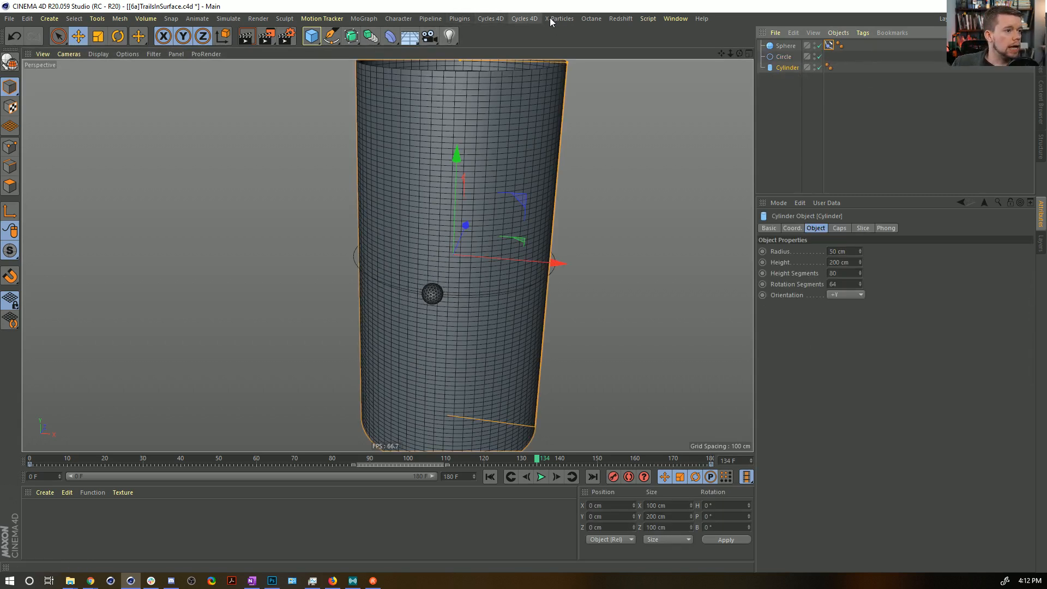
click(363, 18)
mouse_move(379, 39)
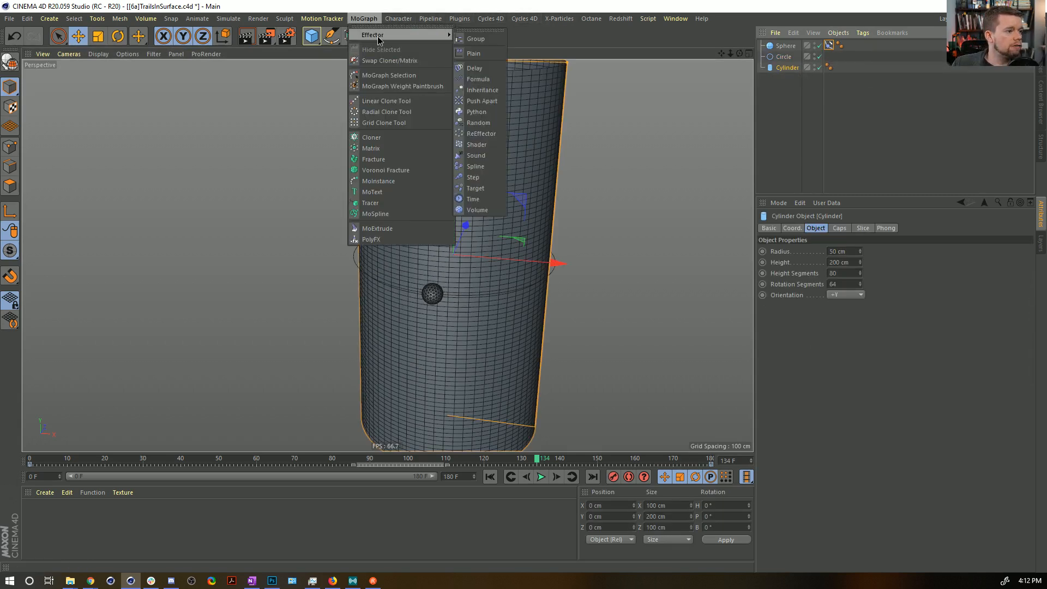
click(474, 53)
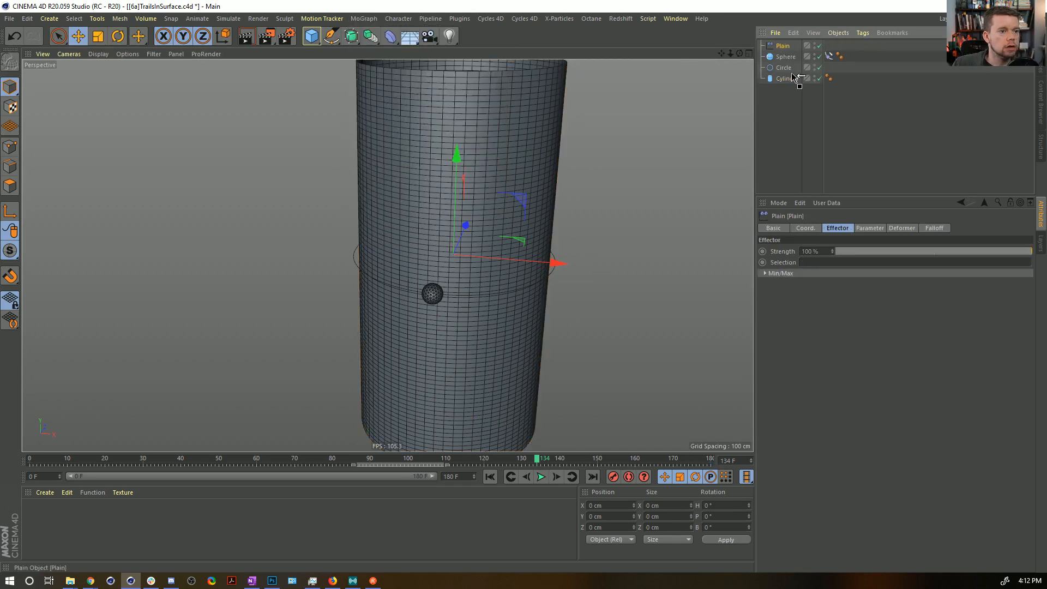
drag(794, 80, 793, 80)
Set the Plain effector's Deformation mode to Point.
click(898, 229)
click(854, 250)
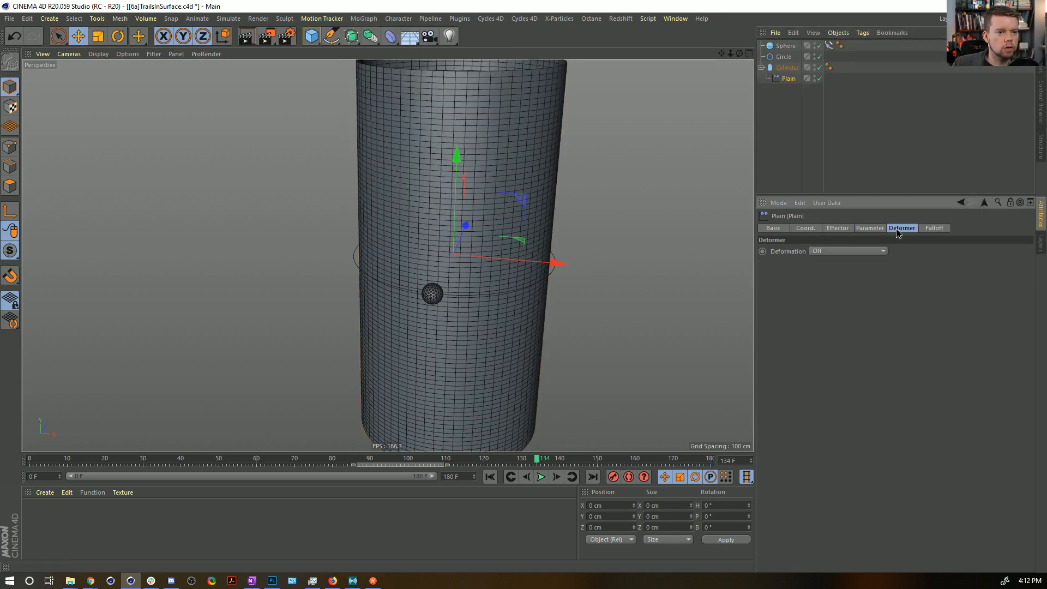
click(846, 286)
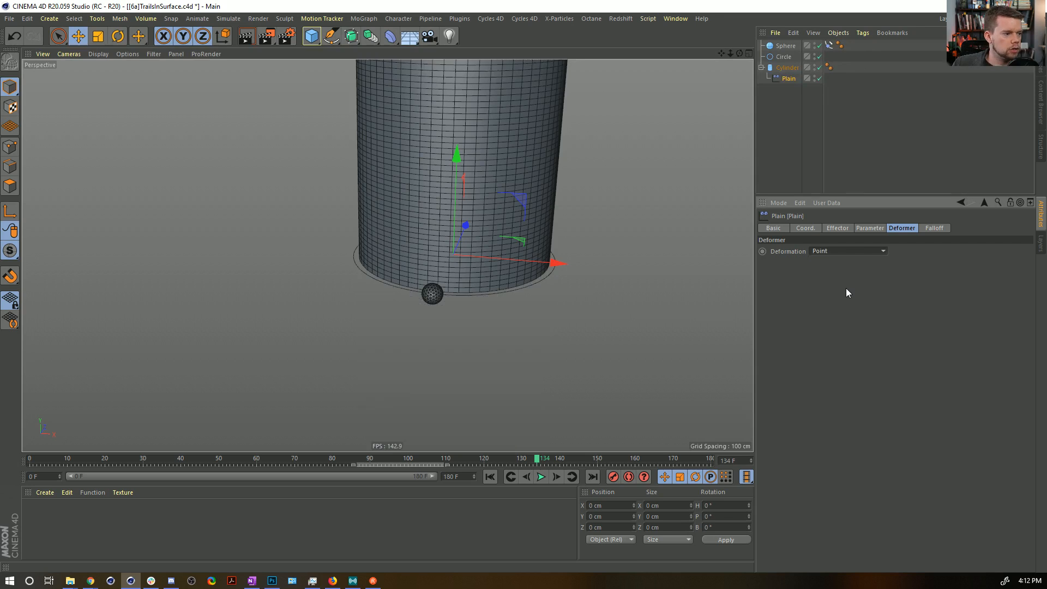
Set the Plain effector's Position Y to 0 cm and Position Z to -5 cm.
click(847, 229)
click(871, 228)
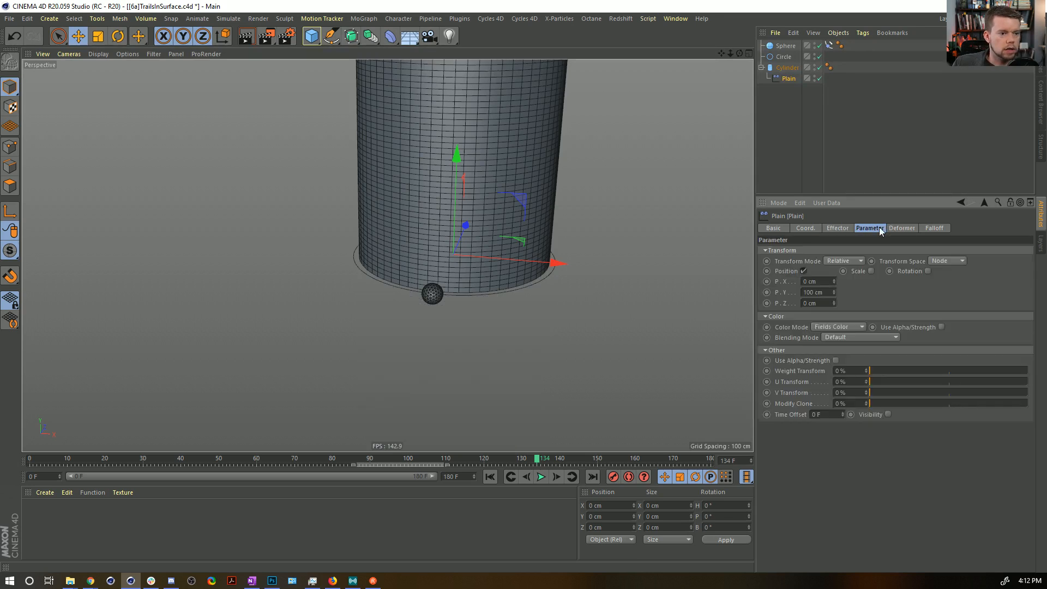
text(0)
key(Return)
drag(832, 281, 832, 308)
right_click(833, 282)
click(834, 306)
key(ctrl+z)
click(832, 306)
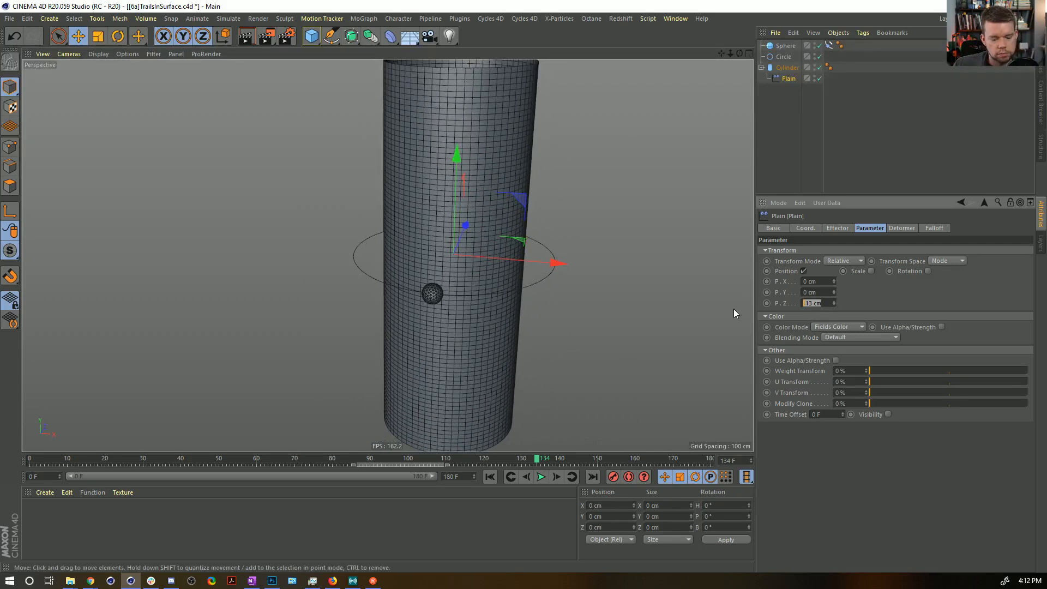
text(-5)
key(Return)
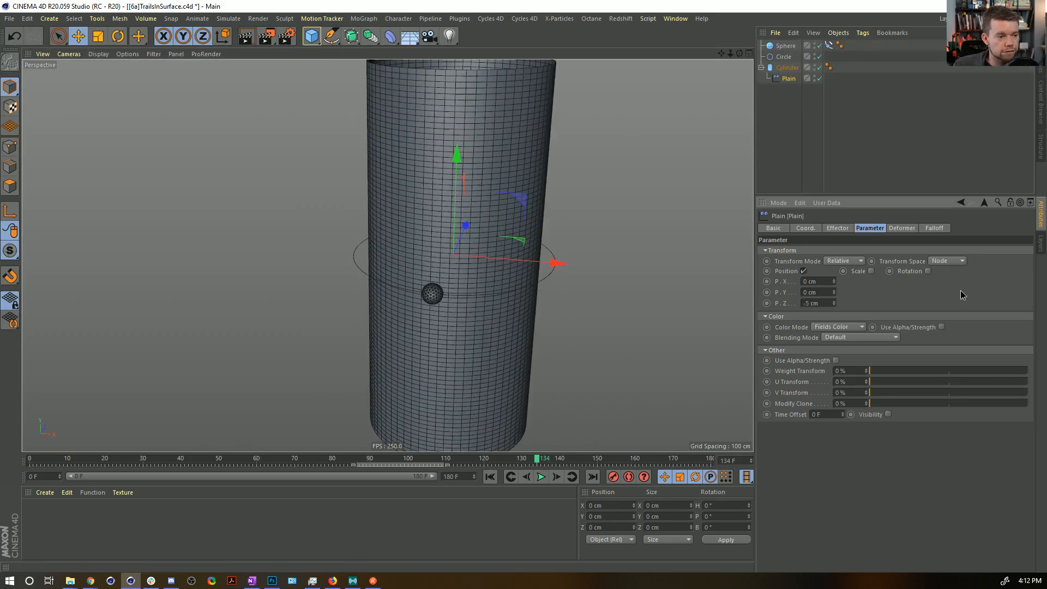
Try the Sphere as a field in the Plain effector's falloff and check its layer Mode options.
click(933, 228)
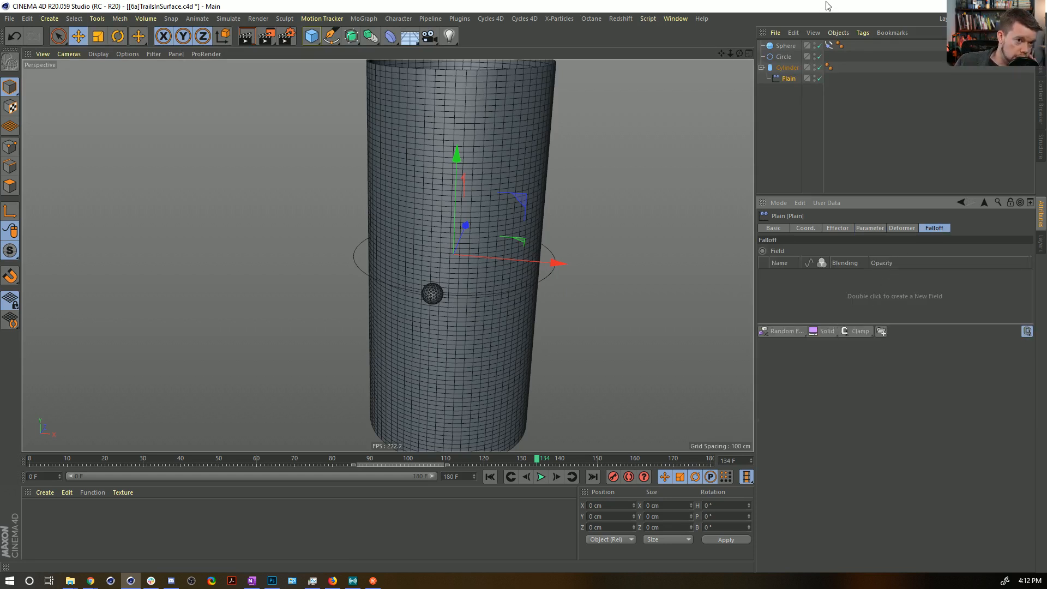
drag(789, 47, 806, 295)
click(796, 274)
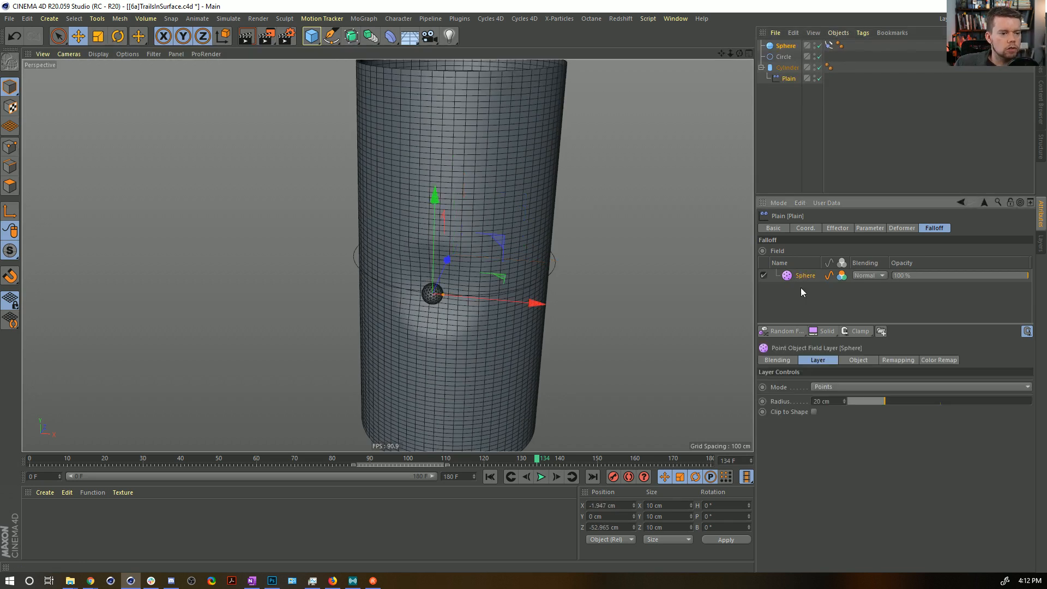
click(849, 387)
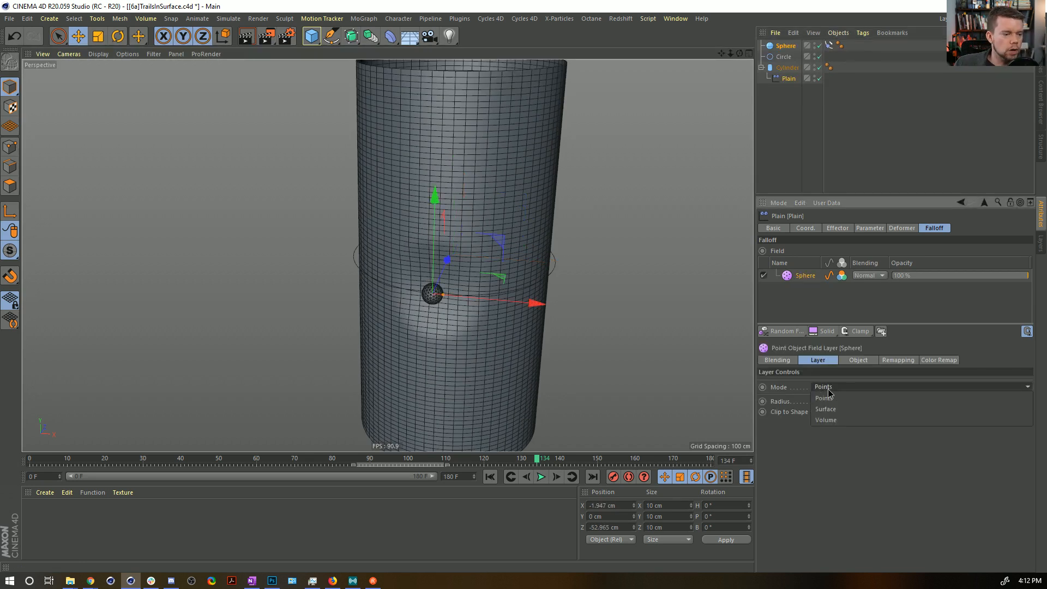
click(808, 433)
click(839, 388)
click(825, 476)
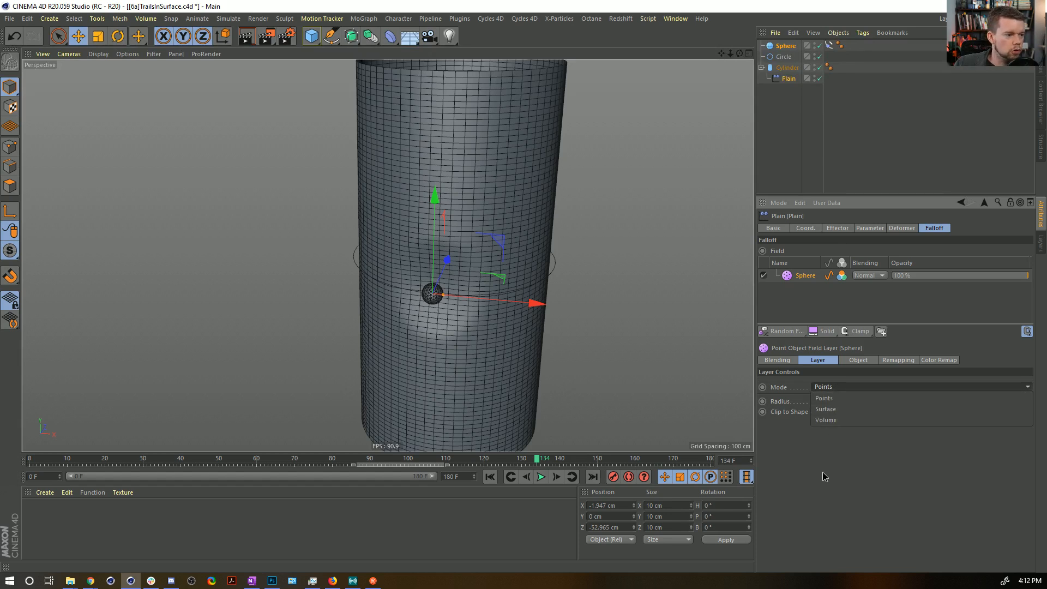
Create a Null carrying the Align to Spline tag, with the Sphere as its child at zeroed position coordinates.
click(47, 19)
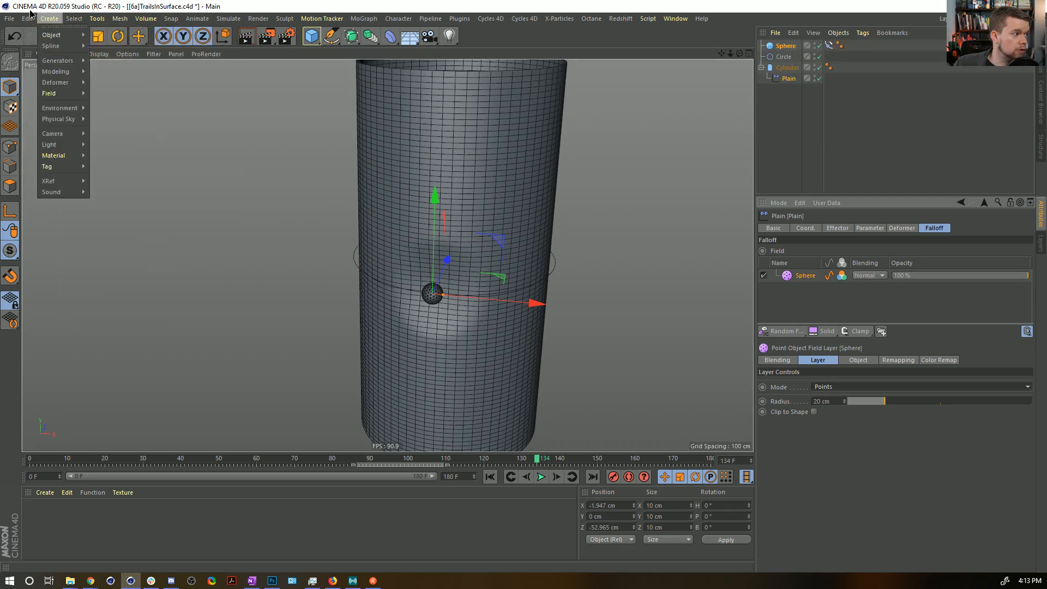
mouse_move(54, 35)
click(106, 35)
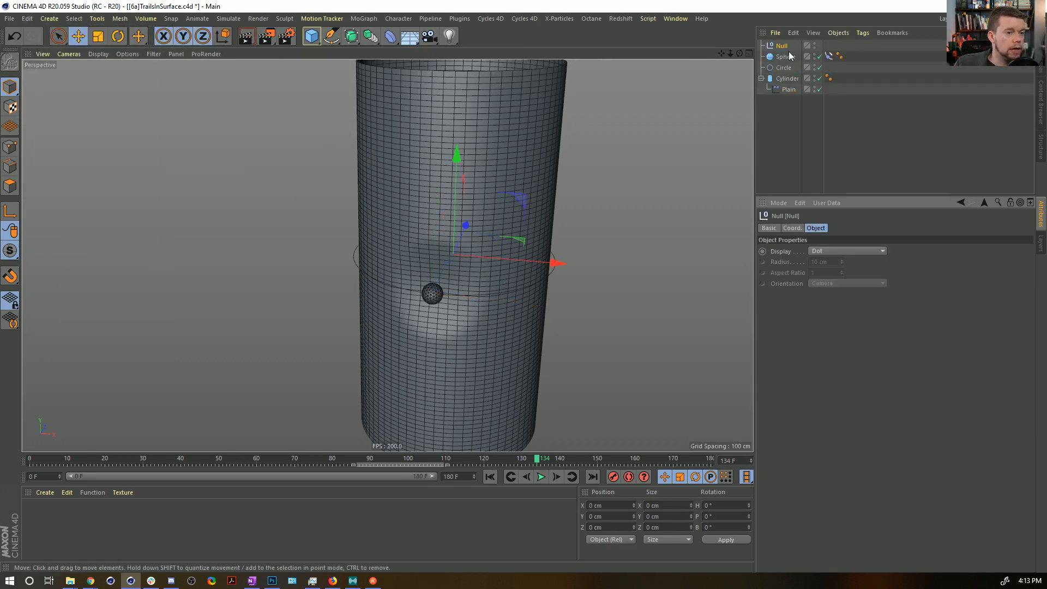
drag(789, 56, 816, 47)
click(812, 55)
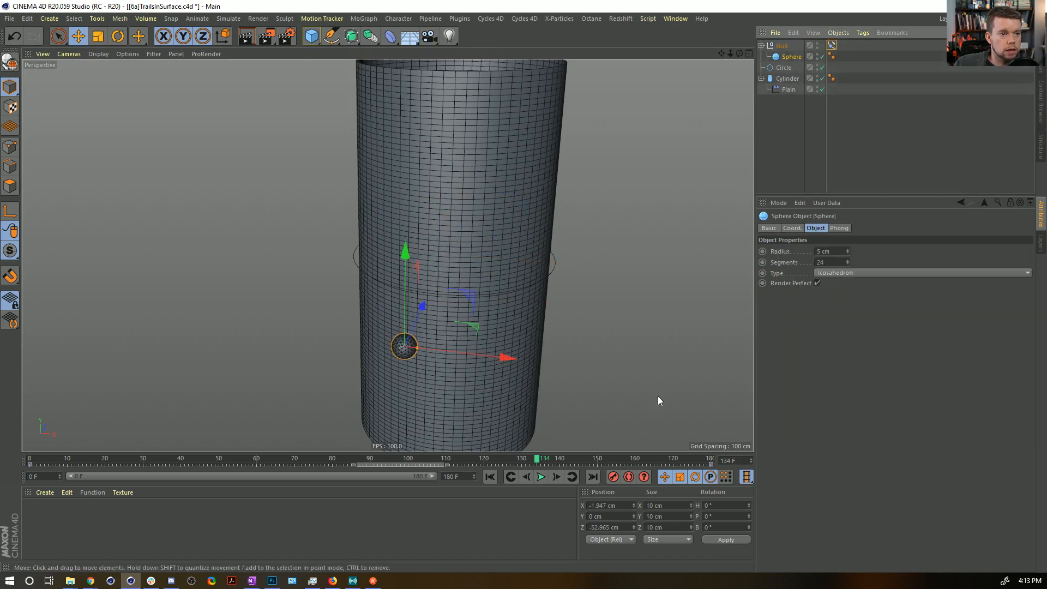
click(605, 529)
text(0)
key(Return)
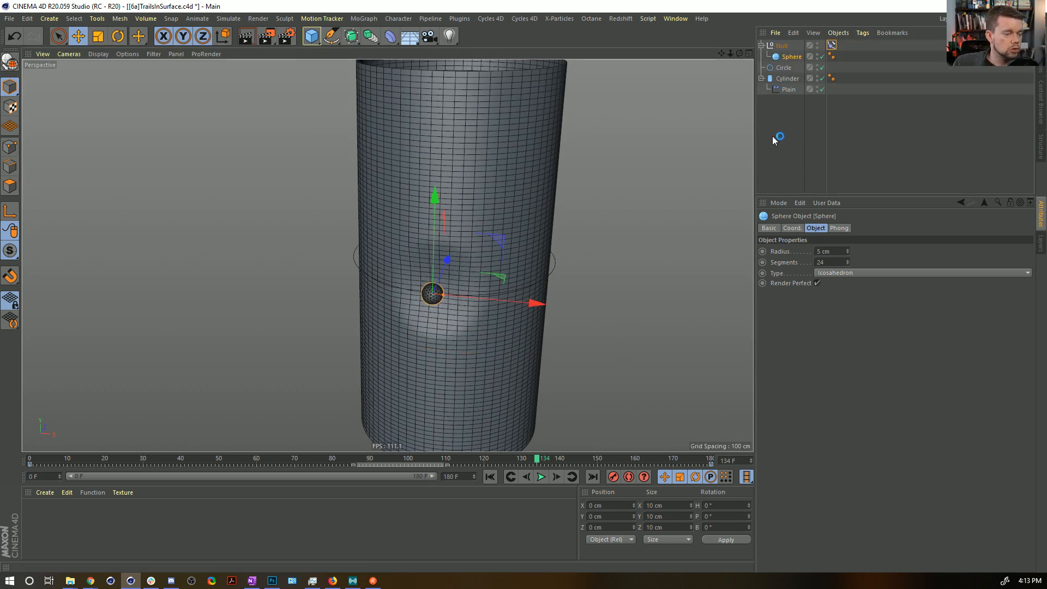
Remove the Sphere field from the Plain effector's falloff and try to use the Null as the field instead.
click(788, 89)
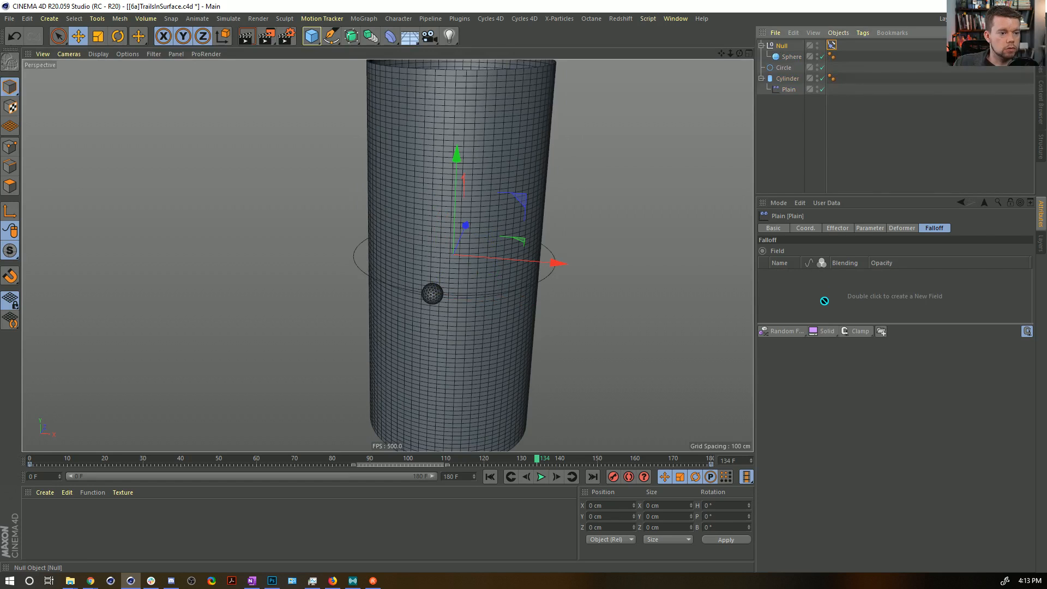
drag(807, 282, 808, 288)
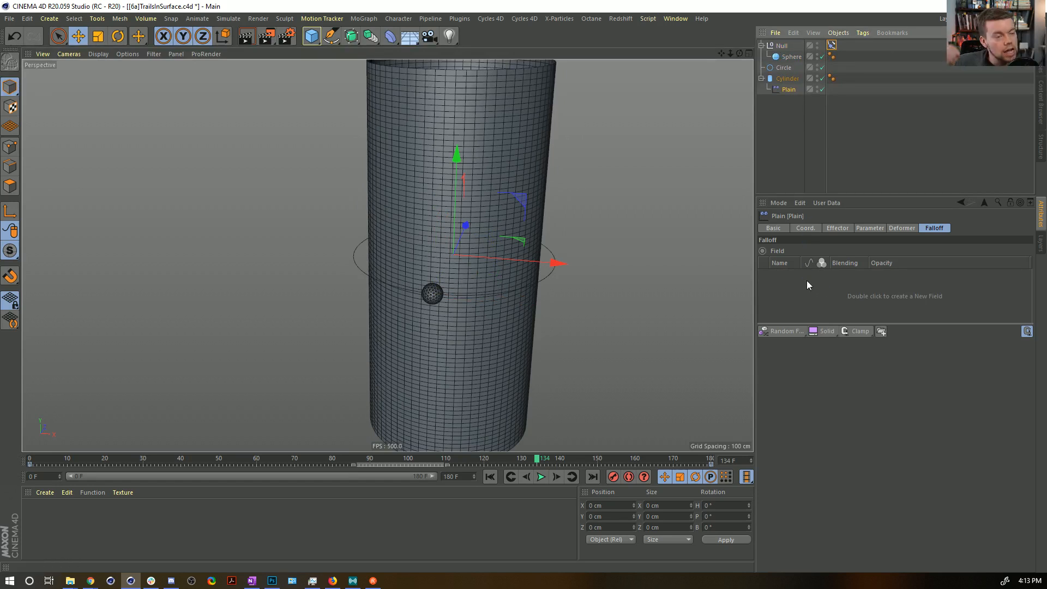
Return the Align to Spline tag to the Sphere, take the Sphere out of the Null and delete the Null.
drag(831, 45, 781, 63)
click(781, 46)
key(Delete)
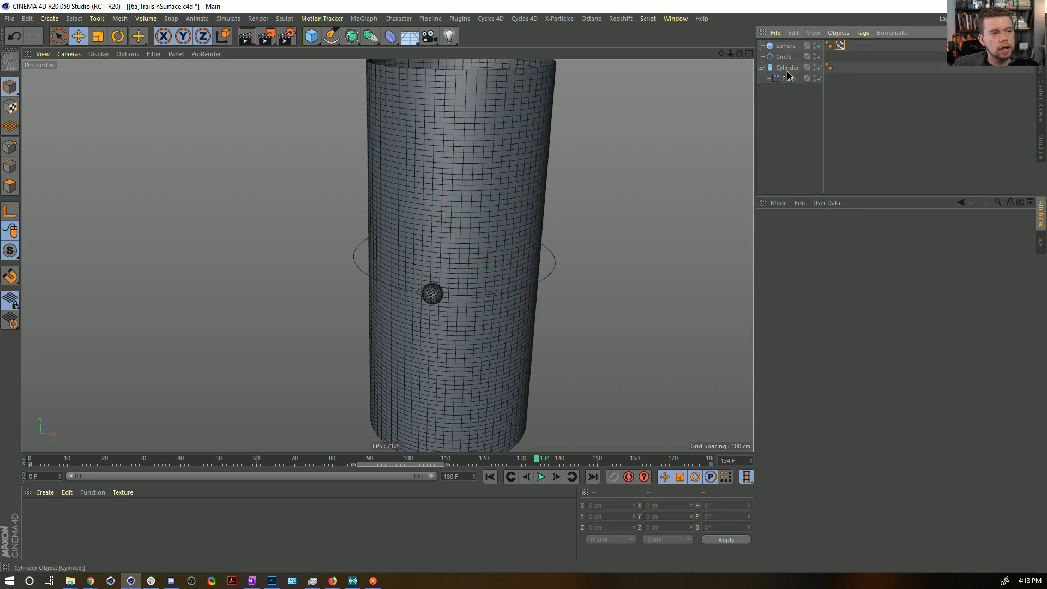
Add a Spherical Field to the Plain effector's falloff.
click(787, 68)
click(788, 79)
click(770, 331)
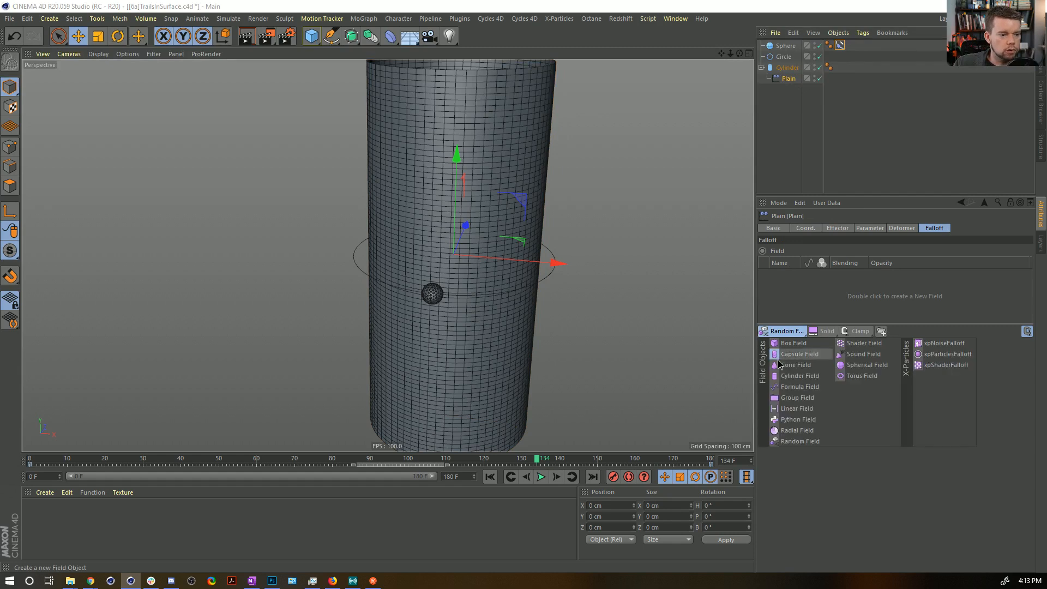
click(853, 365)
double_click(808, 89)
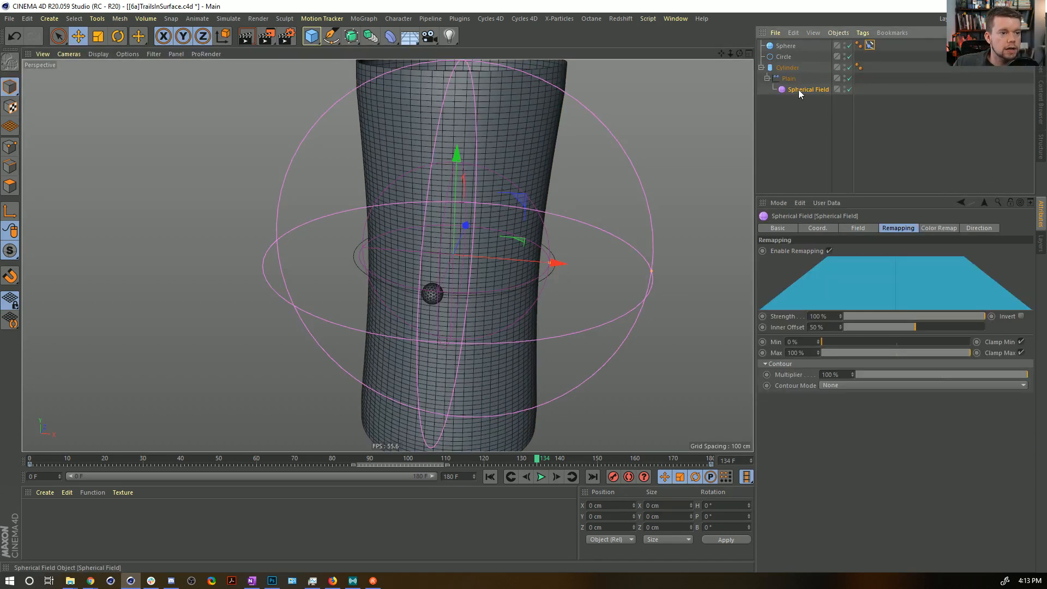
key(Return)
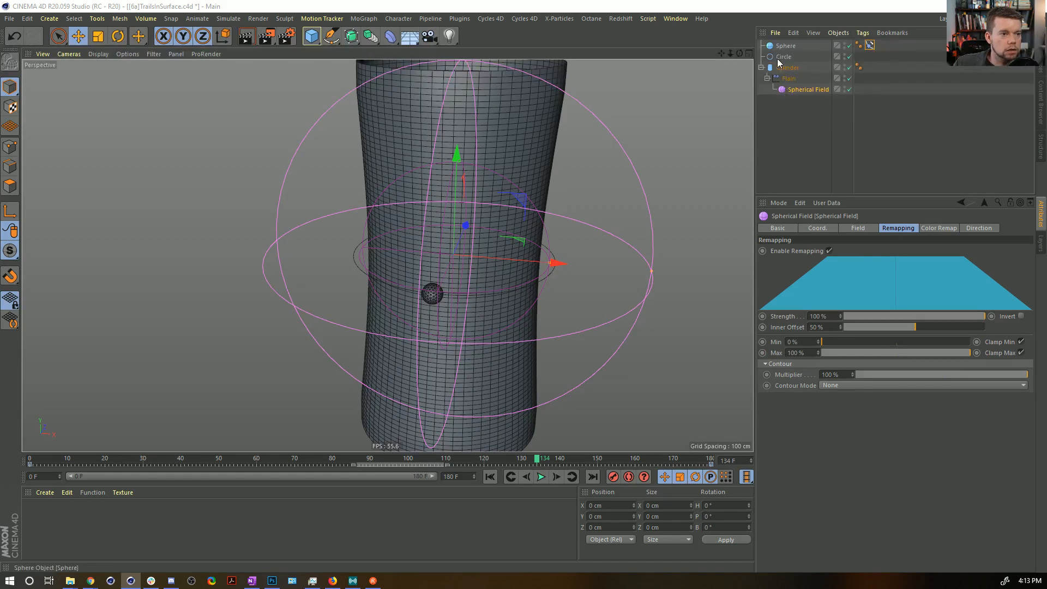
Make the Spherical Field a child of the Sphere and reset the field's position, scale and rotation with Reset PSR.
drag(783, 49, 782, 48)
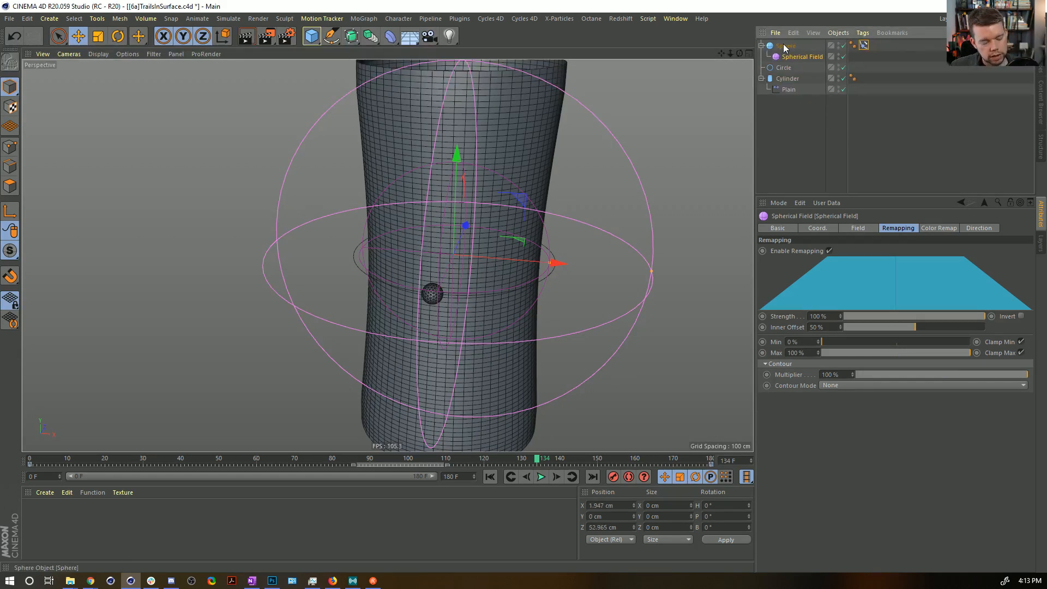
key(shift+c)
text(psr)
key(Return)
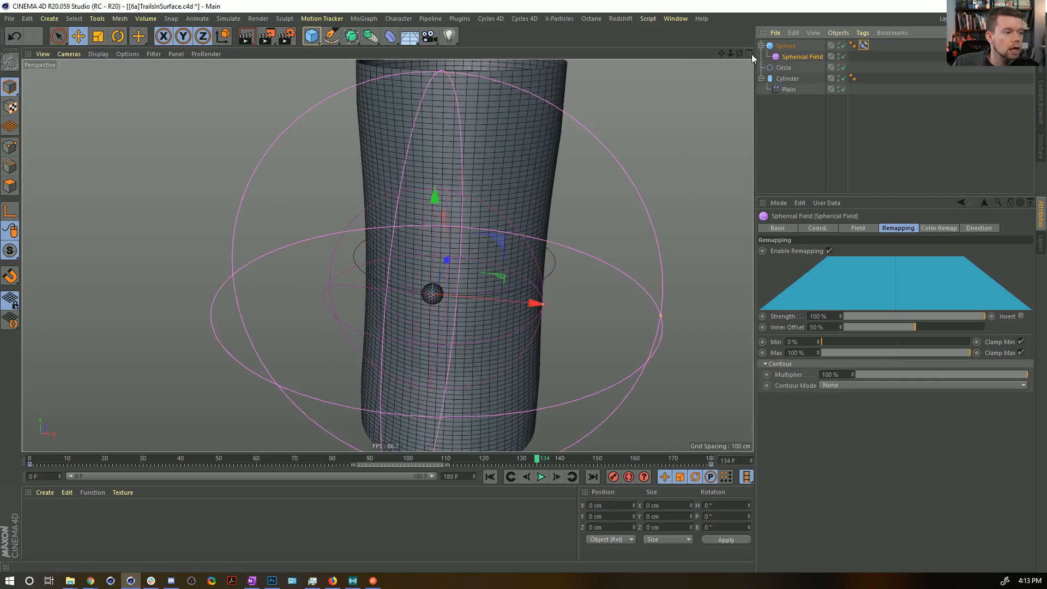
Set the Spherical Field's inner offset to 63% and scale the field down to a size of about 6.4 cm.
mouse_move(921, 328)
mouse_down()
mouse_move(946, 328)
mouse_move(935, 329)
mouse_up()
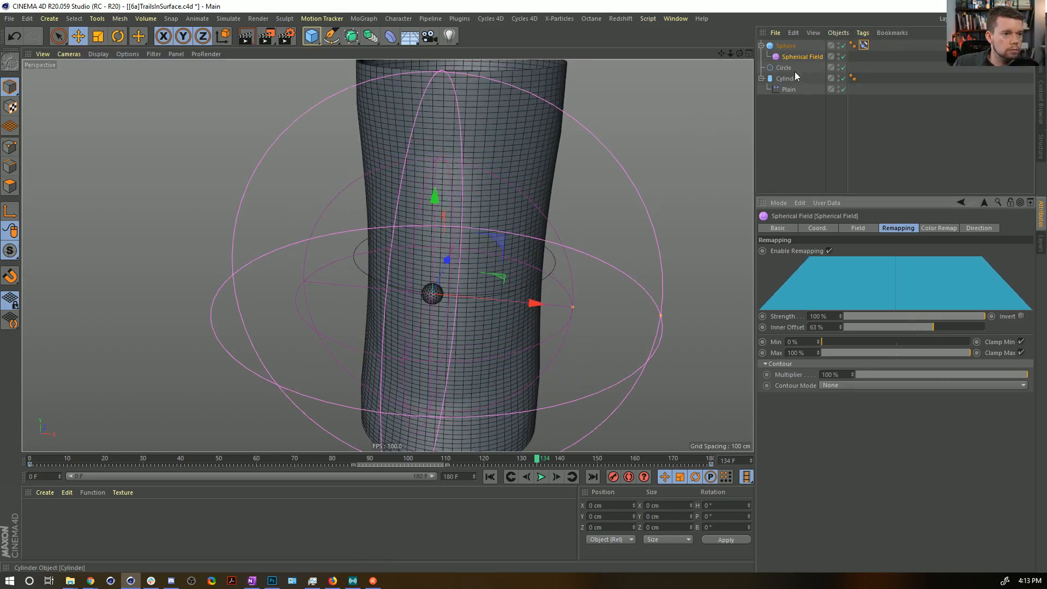
key(t)
drag(651, 147, 334, 336)
mouse_move(454, 291)
alt+mouse_down()
mouse_move(386, 288)
mouse_move(565, 269)
mouse_move(496, 302)
mouse_move(465, 297)
alt+mouse_up()
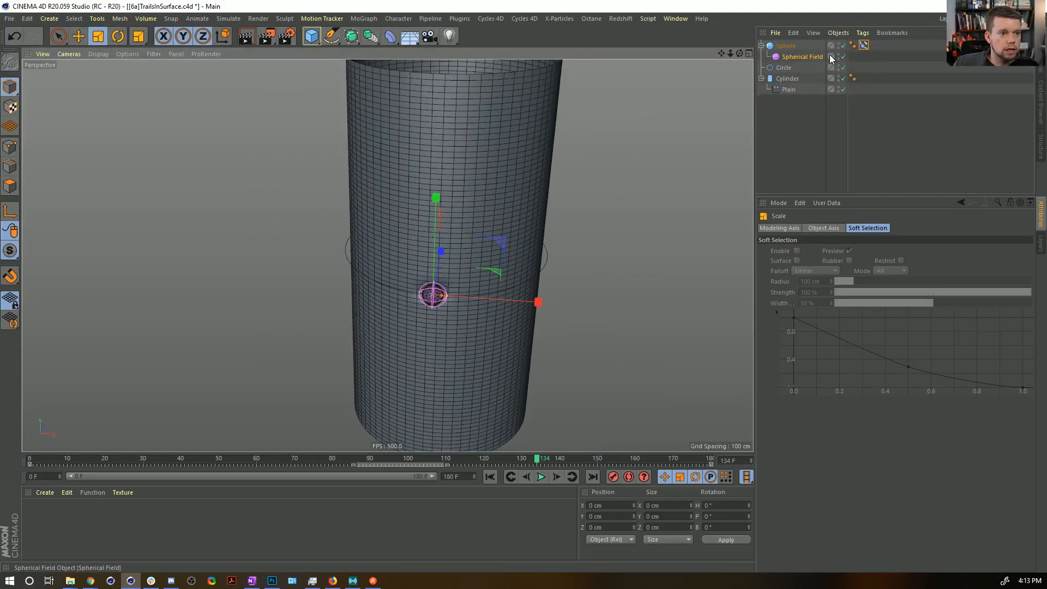
Play the animation and examine from several angles how the small field dents the cylinder along the circle.
click(541, 477)
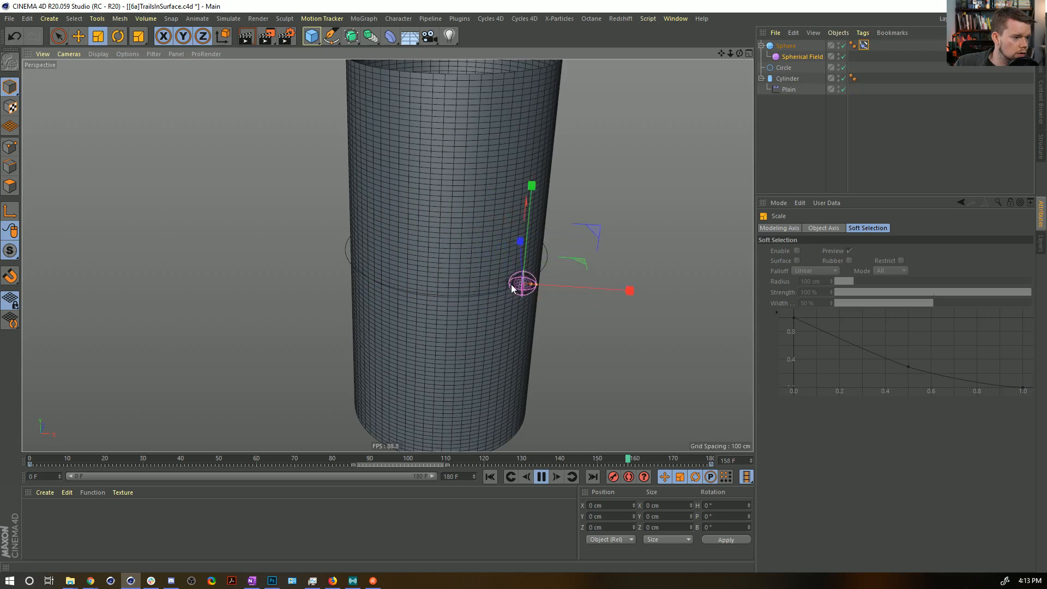
alt+drag(433, 246, 578, 236)
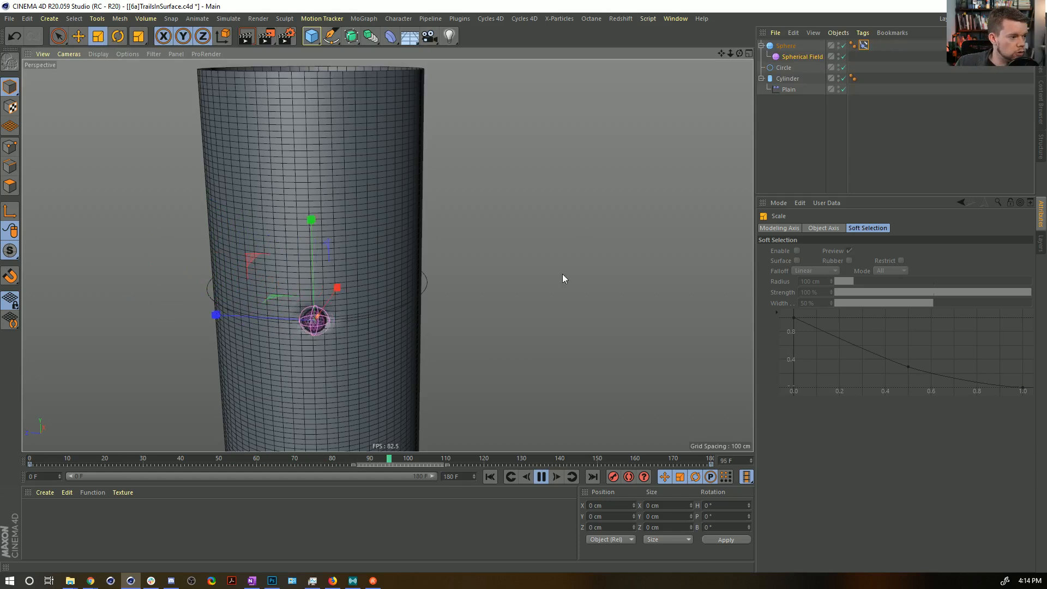
click(541, 477)
alt+drag(377, 266, 371, 289)
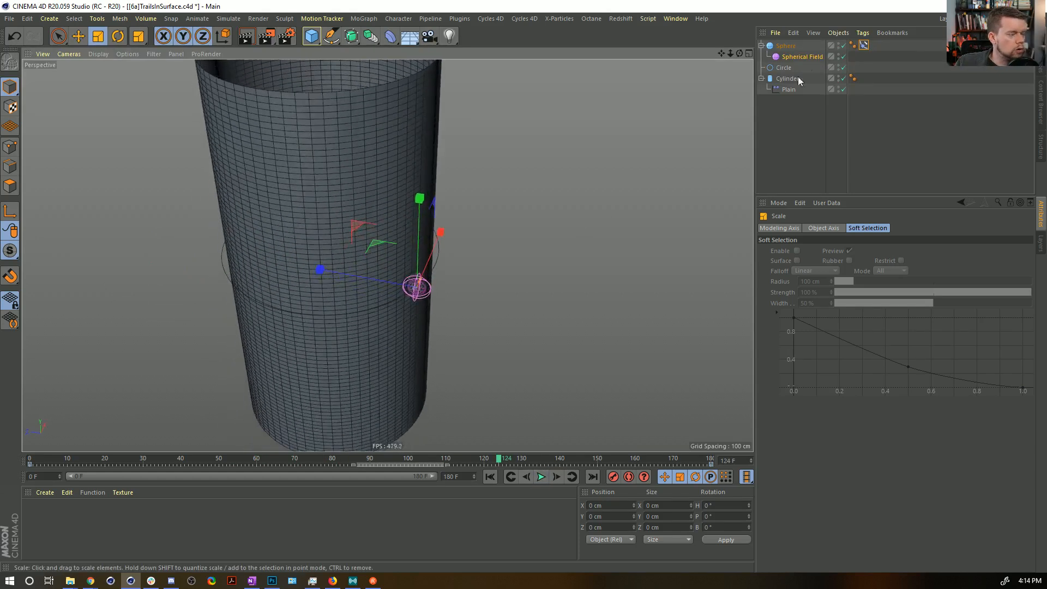
Set the Circle's radius to 50 cm and play the animation to check the Sphere's path on the cylinder.
click(783, 68)
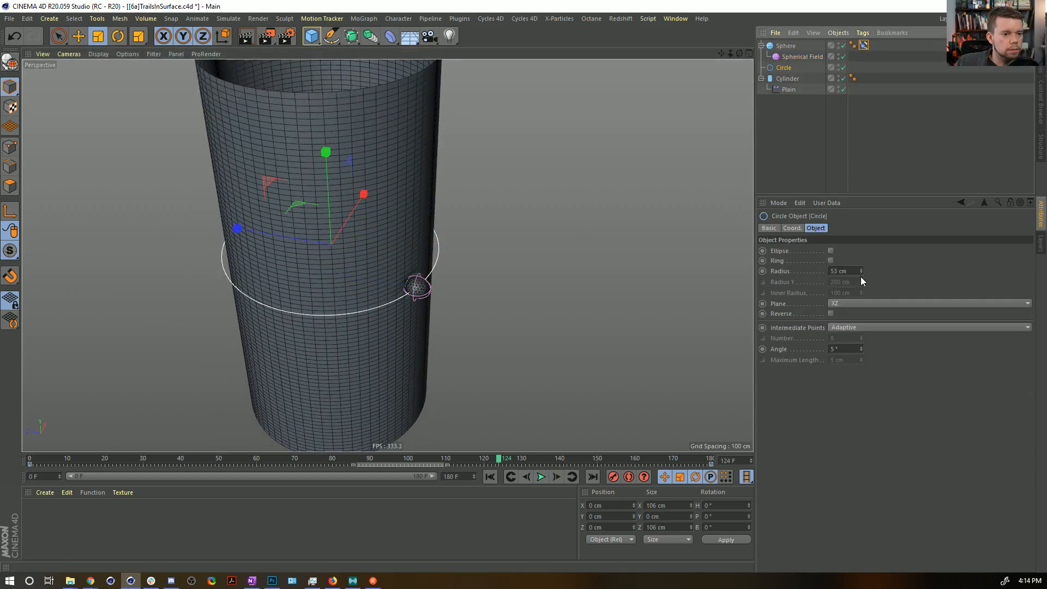
drag(860, 273, 861, 276)
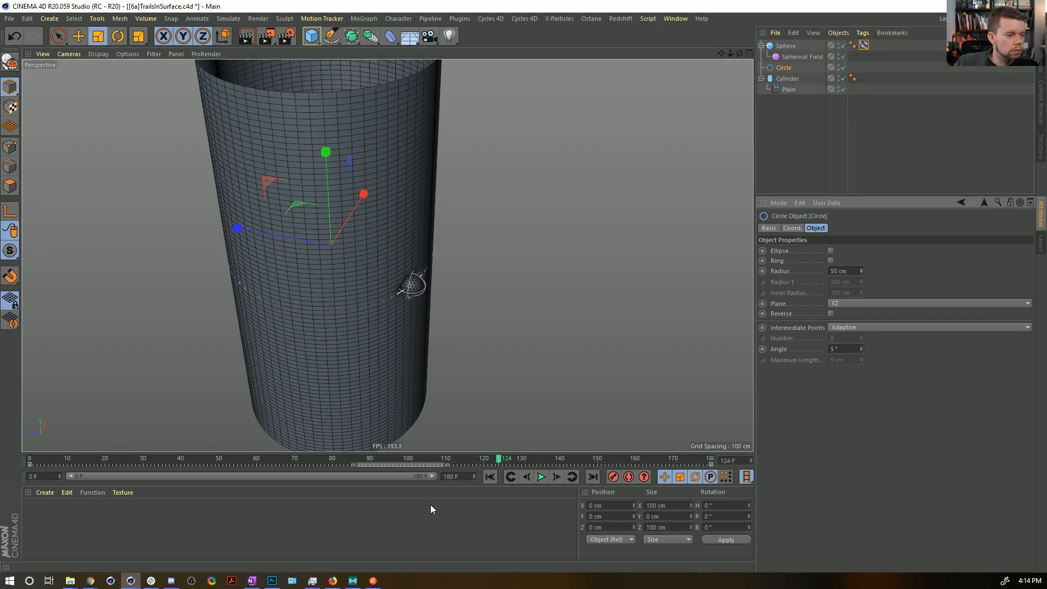
click(541, 477)
alt+drag(419, 297, 361, 277)
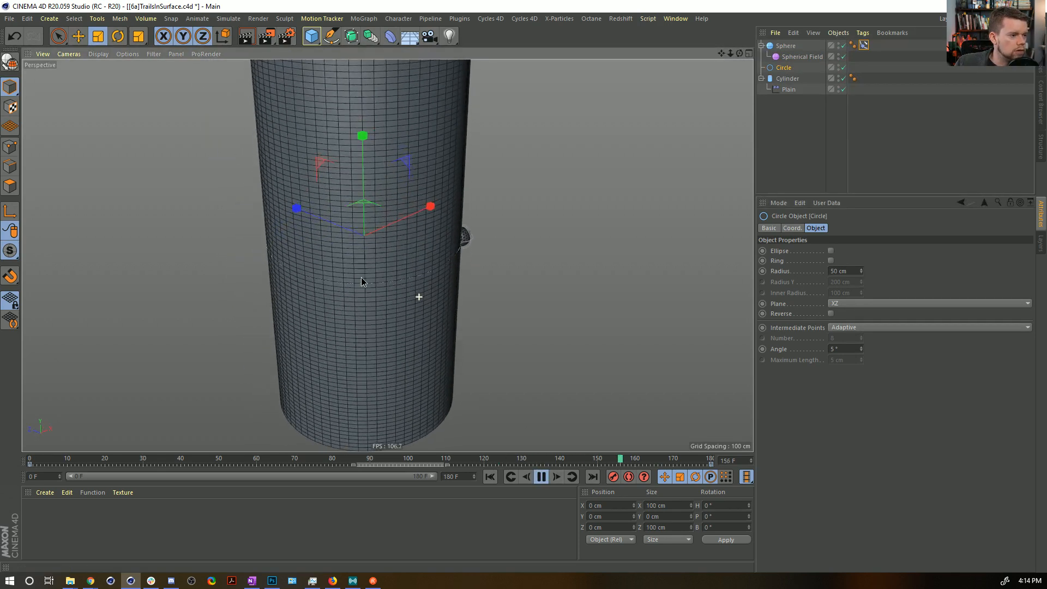
Deselect all objects and switch the viewport display to Gouraud Shading without lines.
click(790, 150)
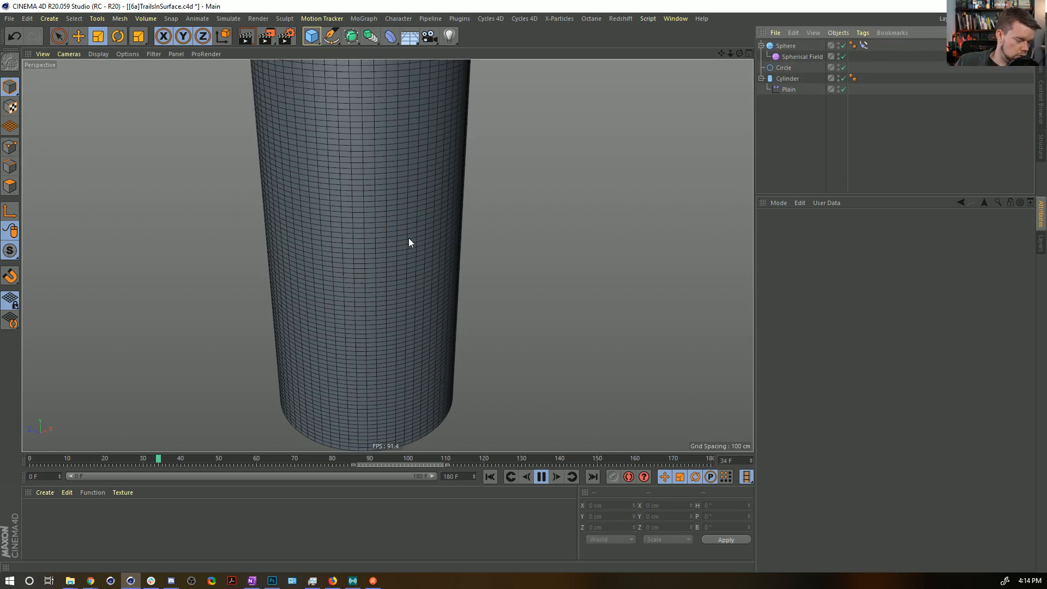
key(n)
key(a)
alt+drag(362, 278, 405, 270)
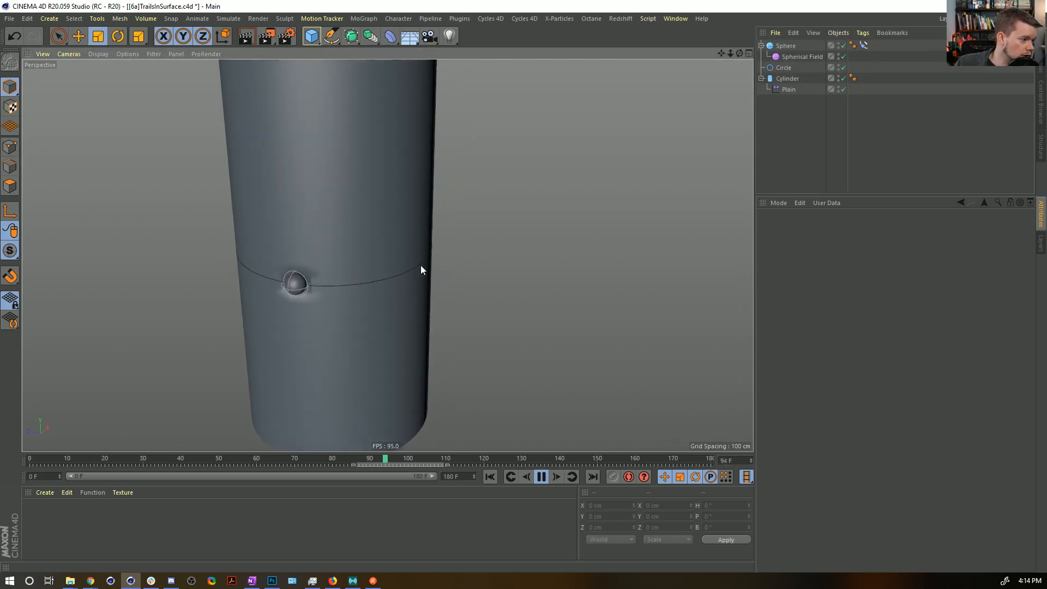
Add a Decay modifier layer above the Spherical Field in the Plain effector's falloff and set its effect strength to 94%.
click(807, 57)
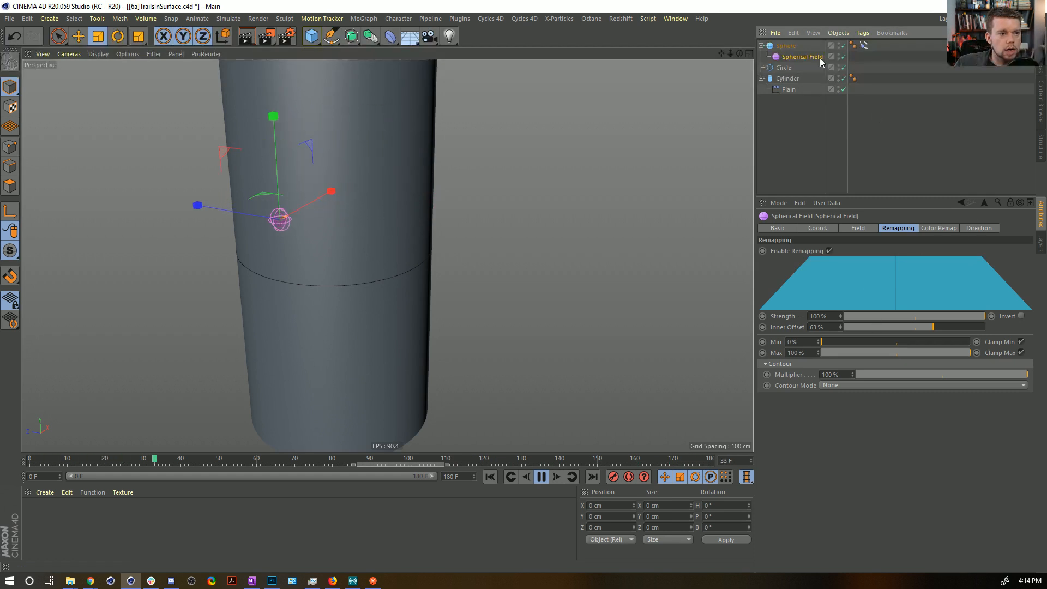
click(796, 90)
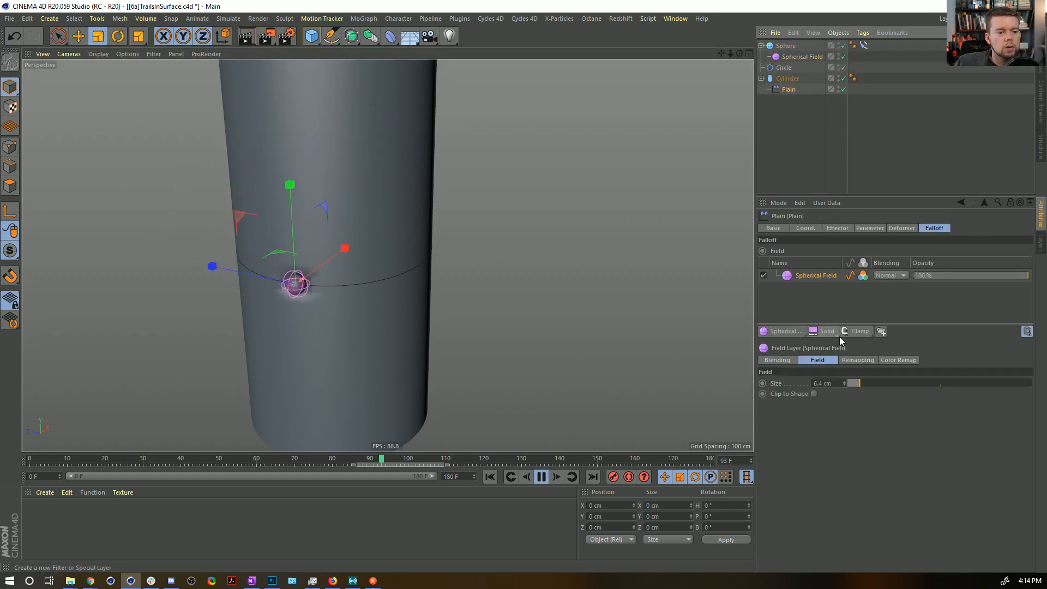
click(855, 331)
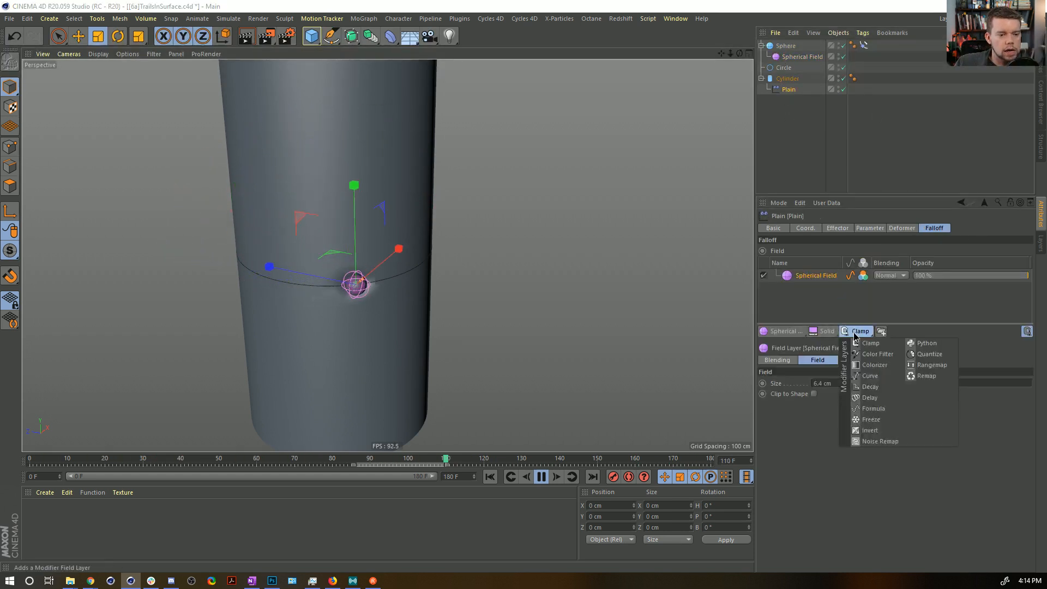
click(892, 390)
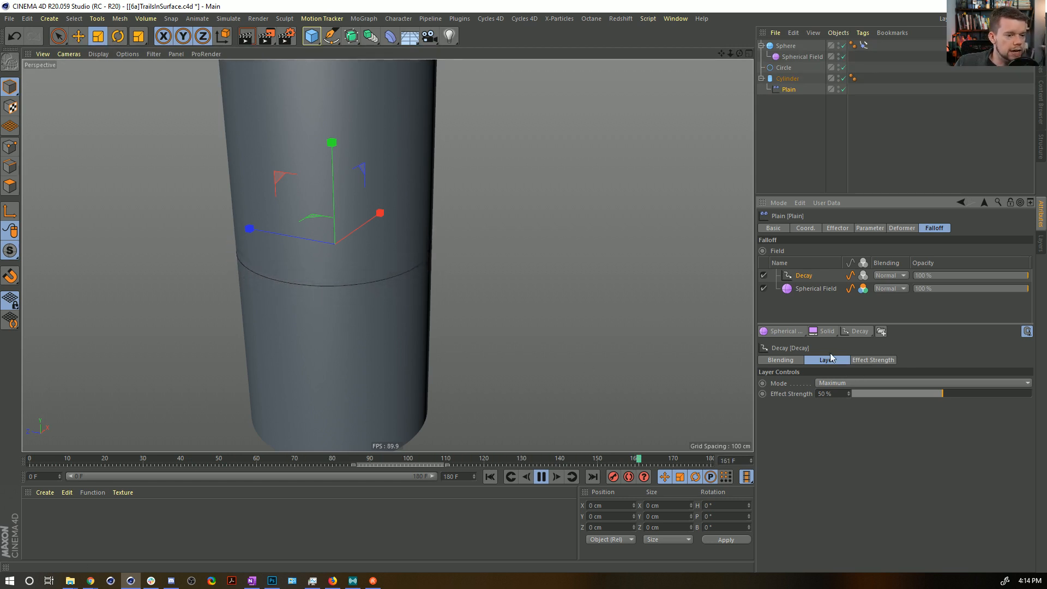
click(1021, 394)
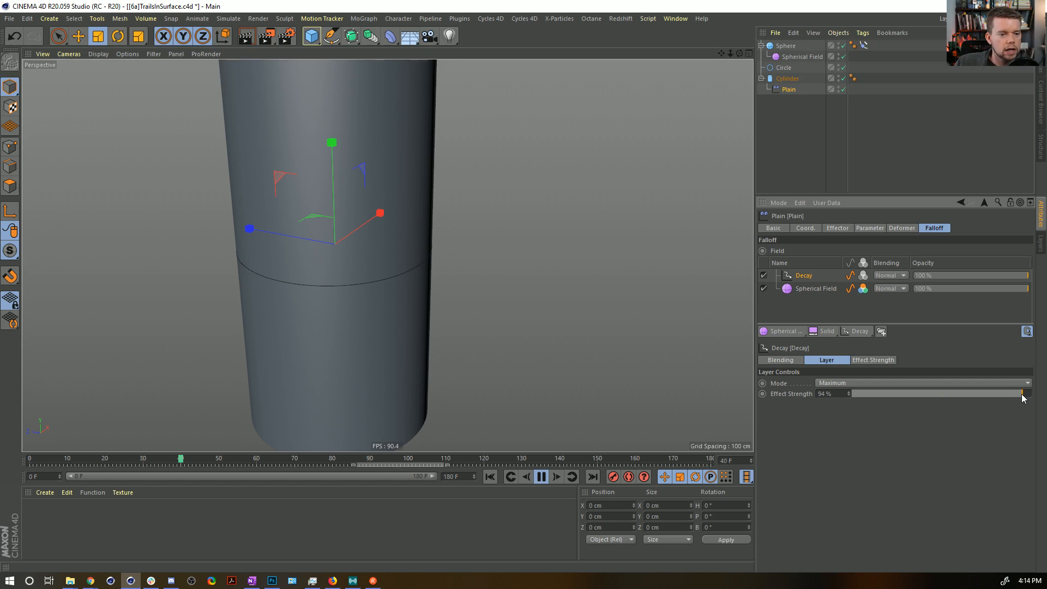
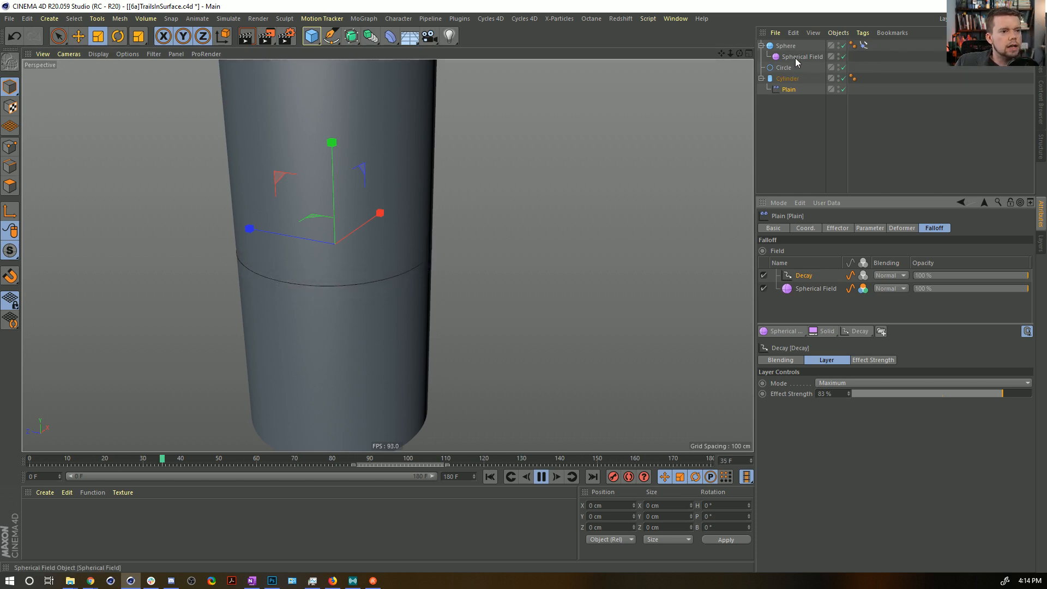
Deselect all objects and examine the decaying dent trail on the cylinder from different angles.
alt+right_drag(327, 261, 361, 263)
alt+drag(335, 281, 371, 273)
alt+right_drag(371, 273, 365, 279)
mouse_move(365, 278)
alt+mouse_down()
mouse_move(400, 300)
mouse_move(404, 291)
mouse_move(345, 296)
mouse_move(371, 281)
alt+mouse_up()
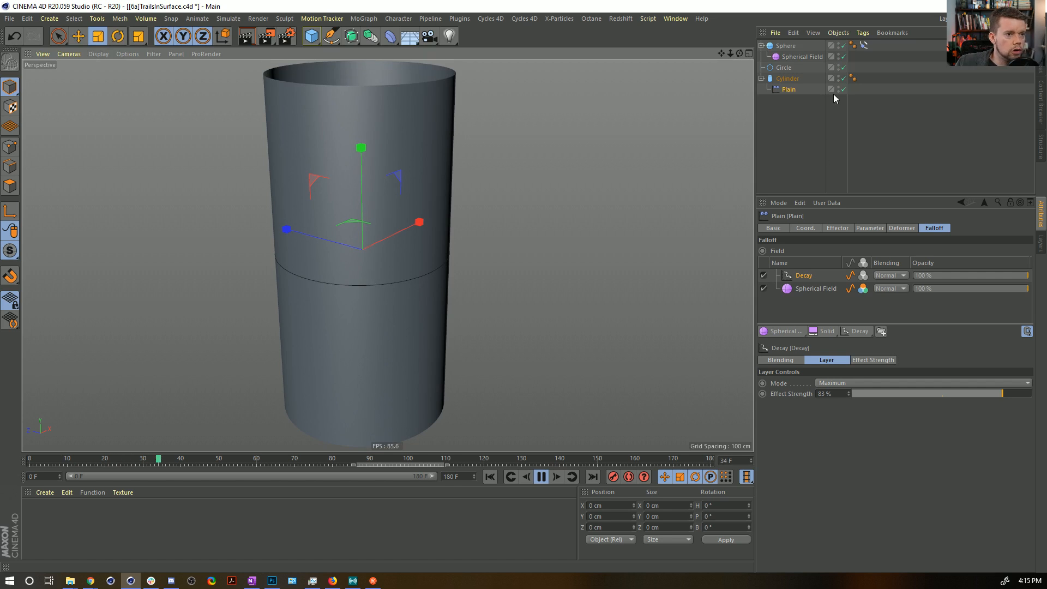
click(784, 151)
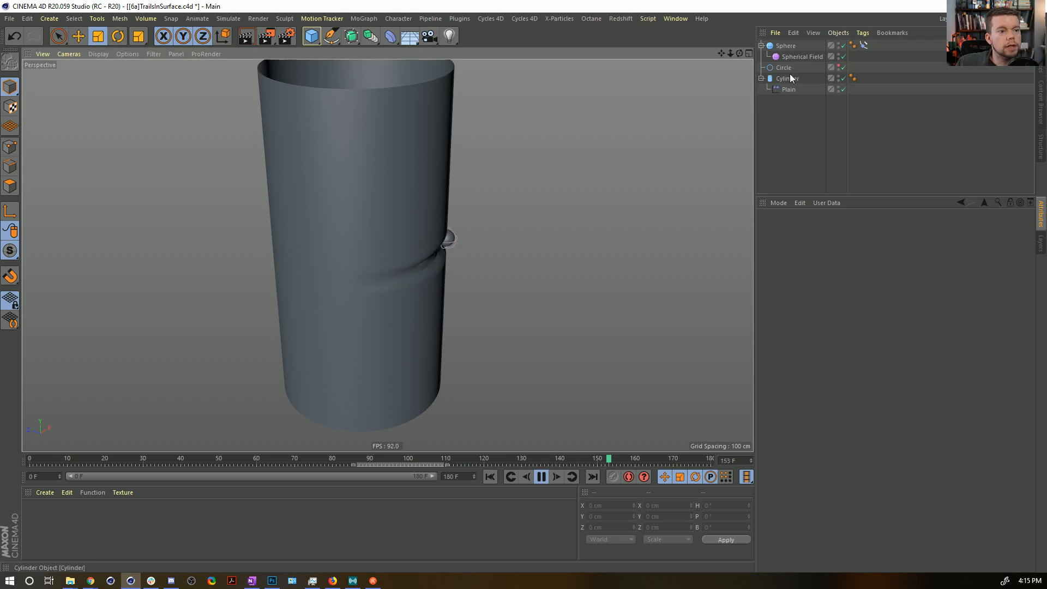
Disable the Spherical Field and Decay layers in the Plain effector's falloff.
click(789, 91)
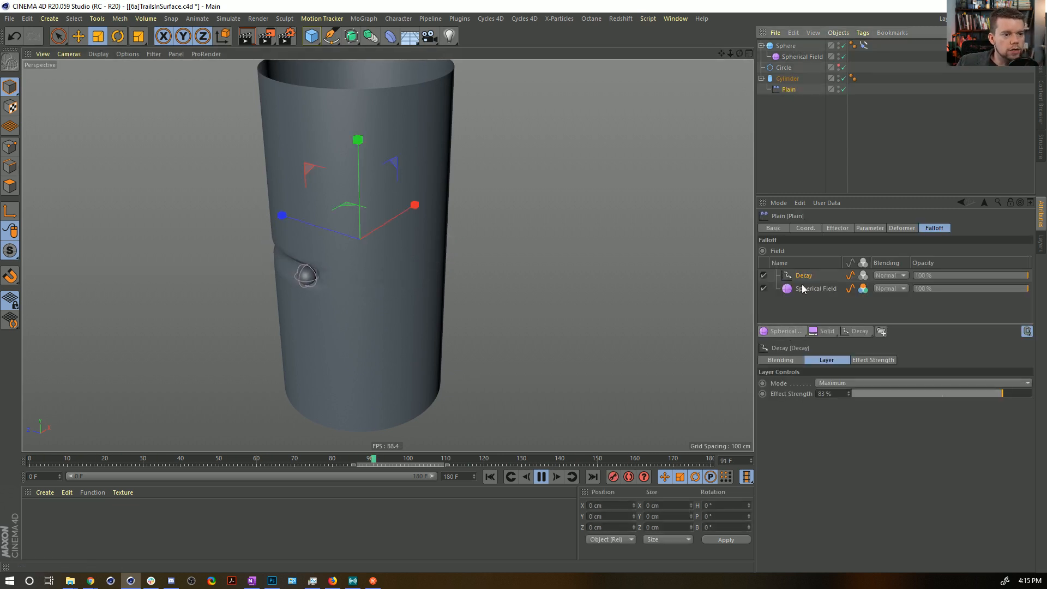
click(763, 288)
click(764, 276)
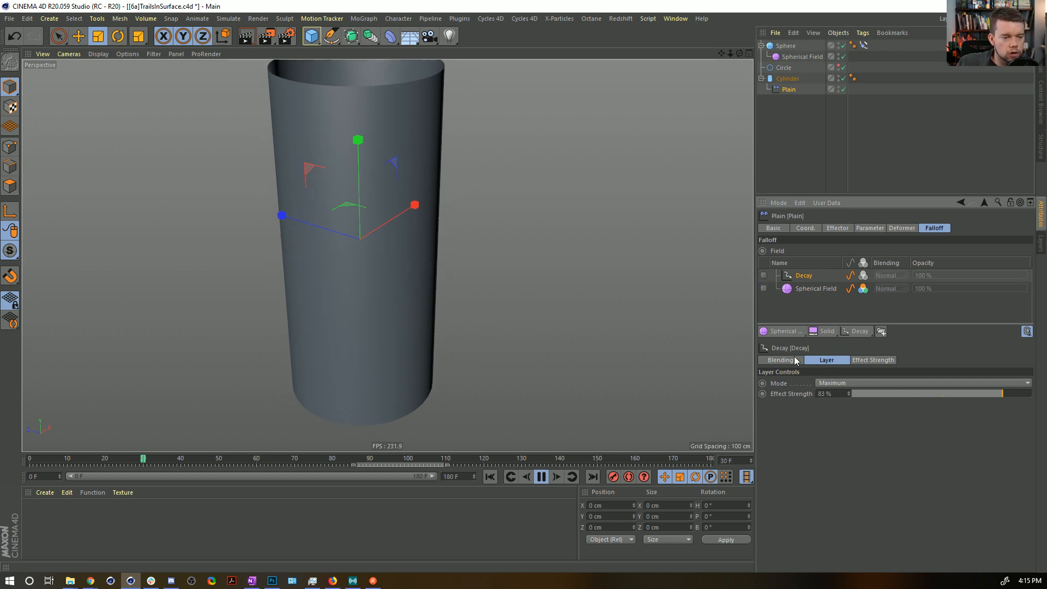
Add a Shader Field to the Plain effector's falloff and load the Tiles surface shader into it.
click(847, 332)
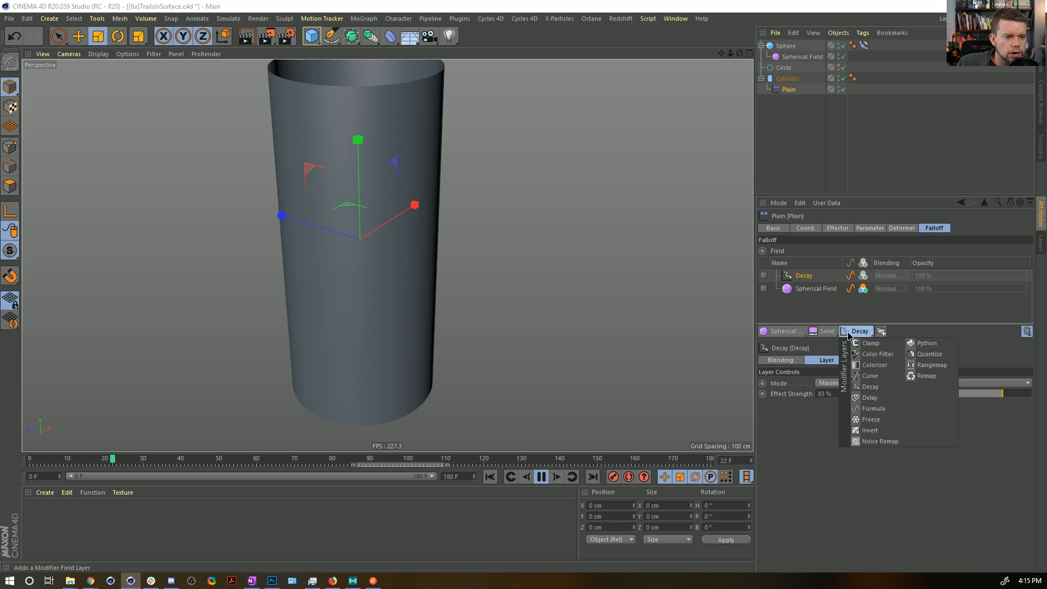
mouse_move(810, 332)
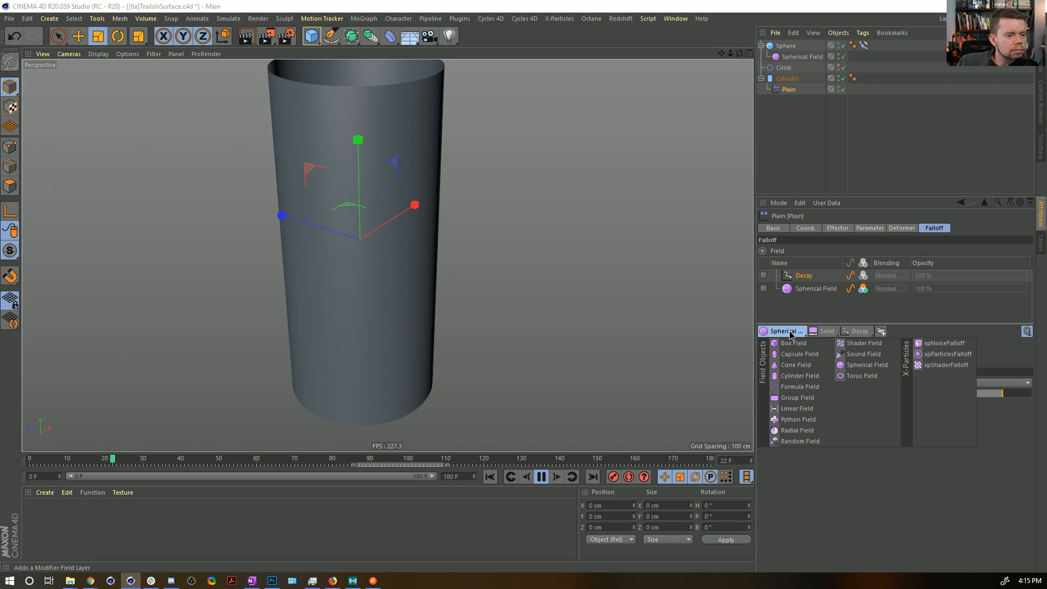
click(862, 343)
click(903, 276)
click(893, 288)
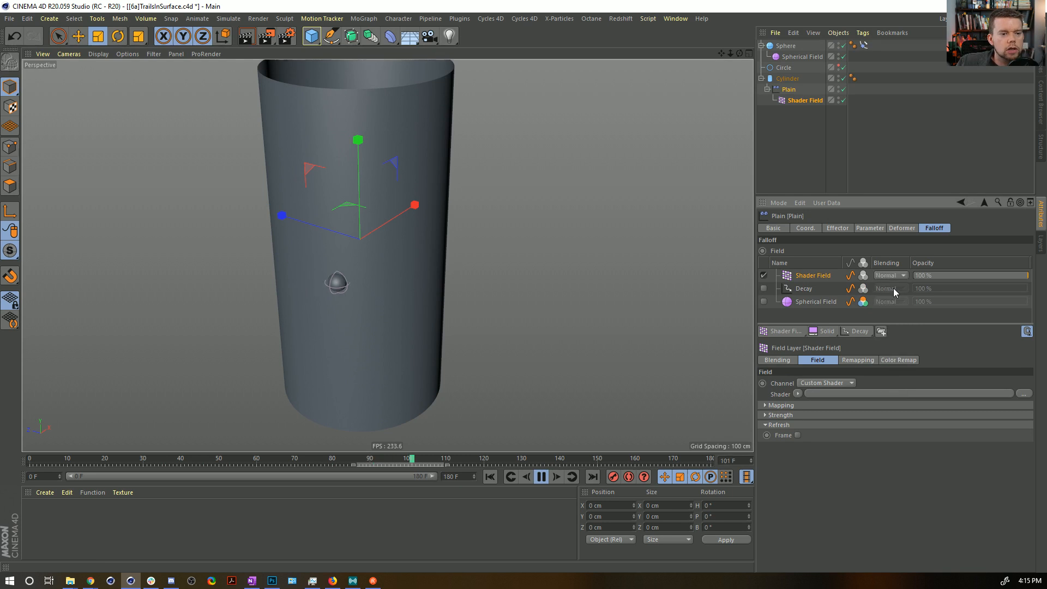
click(799, 394)
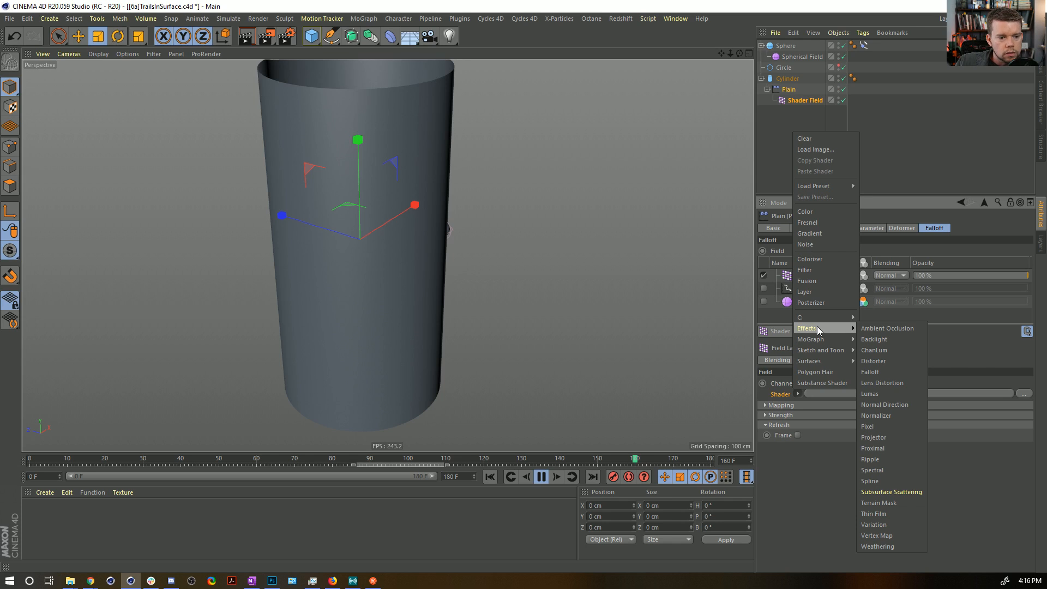
mouse_move(818, 361)
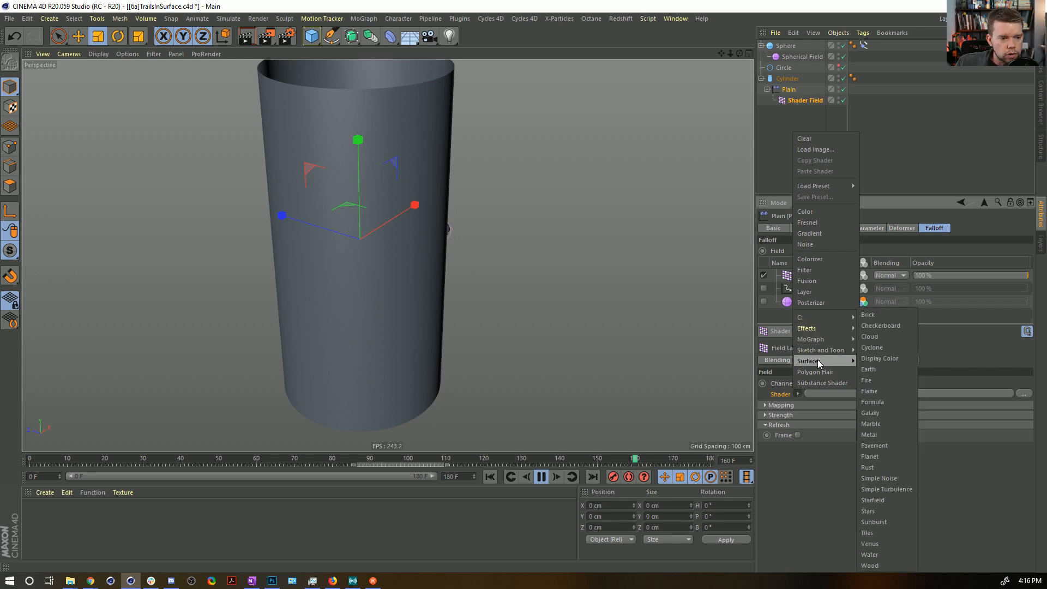
click(879, 532)
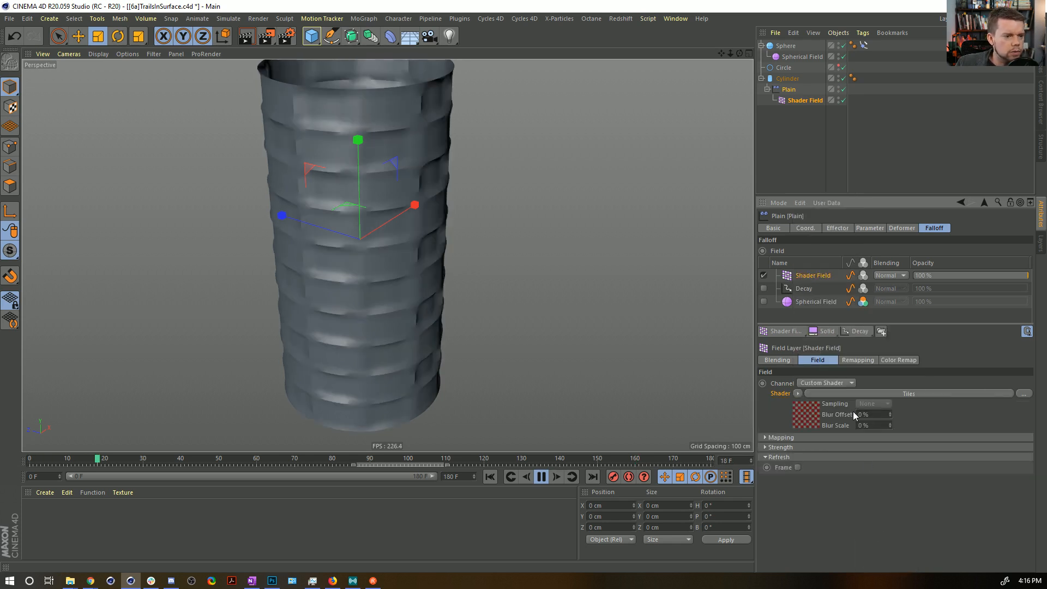
Set the Tiles shader's pattern to Lines 1 and make Tiles Color 1, 2 and 3 white.
click(802, 419)
click(851, 358)
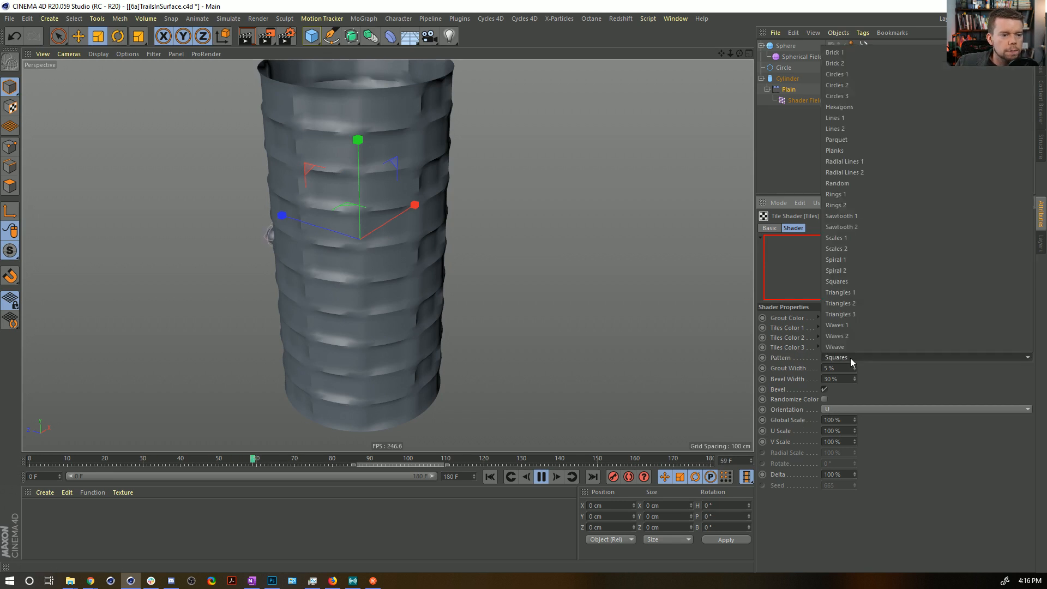
click(851, 118)
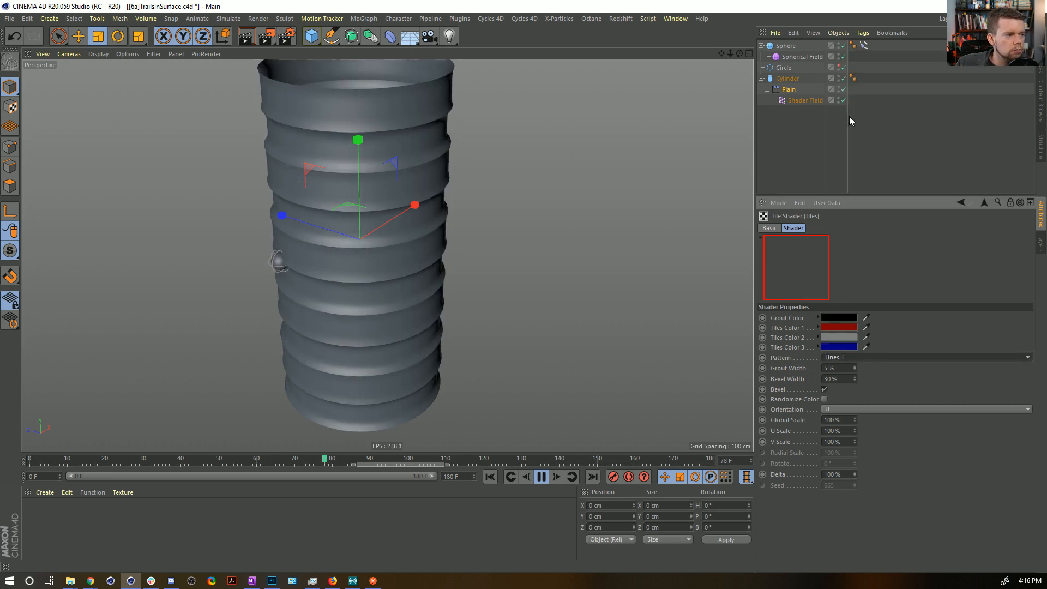
click(839, 329)
drag(833, 338, 747, 347)
drag(872, 351, 949, 356)
click(824, 366)
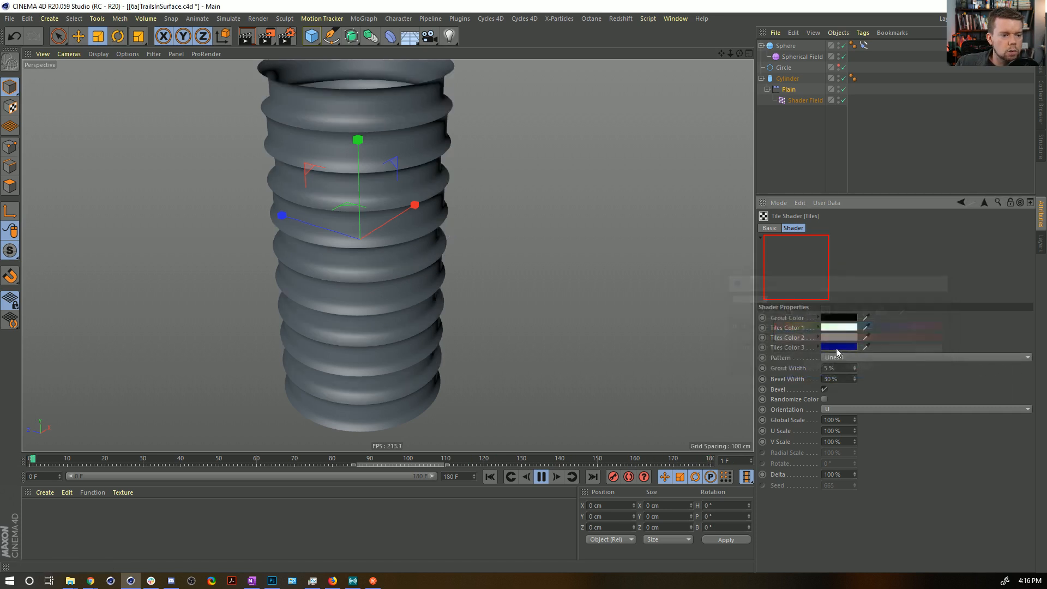
drag(837, 328, 836, 345)
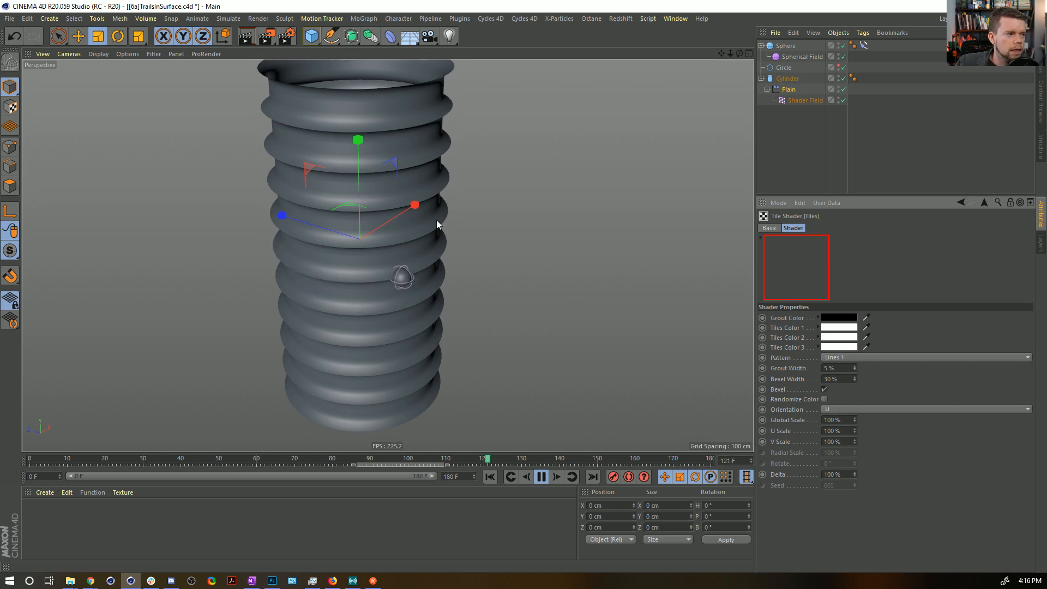
Set the Tiles shader's Grout Width to 44% and check the ringed cylinder during playback.
click(541, 476)
drag(855, 370, 855, 336)
alt+drag(358, 233, 486, 355)
click(541, 477)
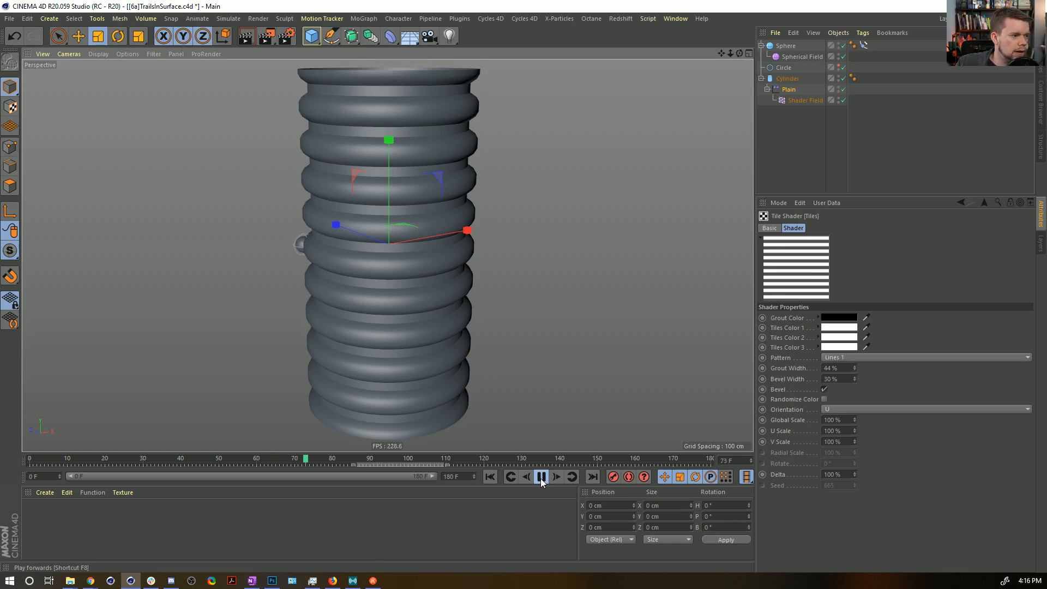
click(542, 476)
alt+drag(394, 292, 385, 269)
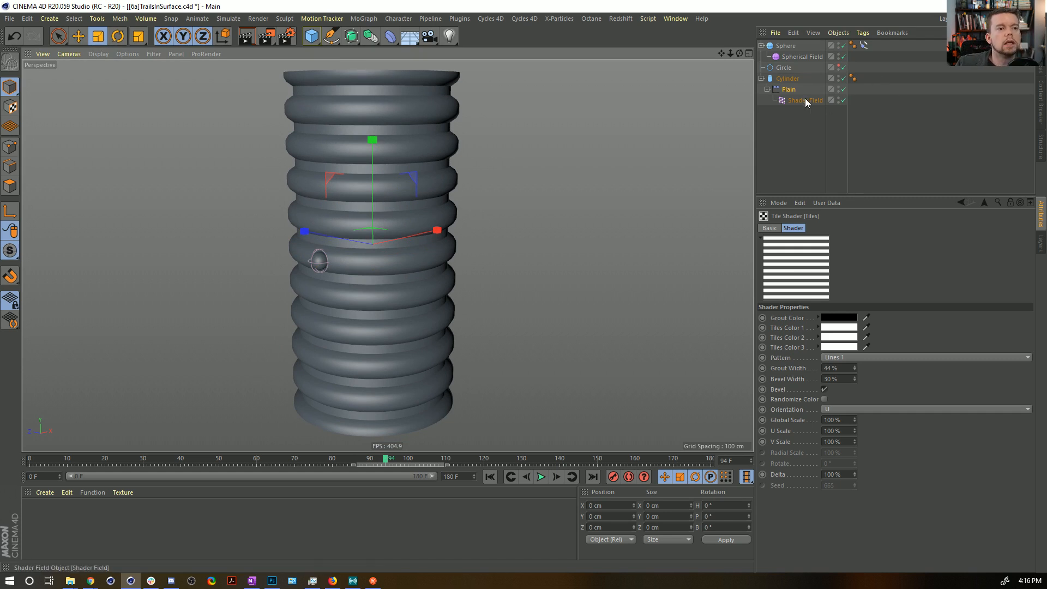
Move the Spherical Field layer above the Shader Field in the Plain effector's falloff and enable it.
click(790, 89)
drag(823, 299, 800, 275)
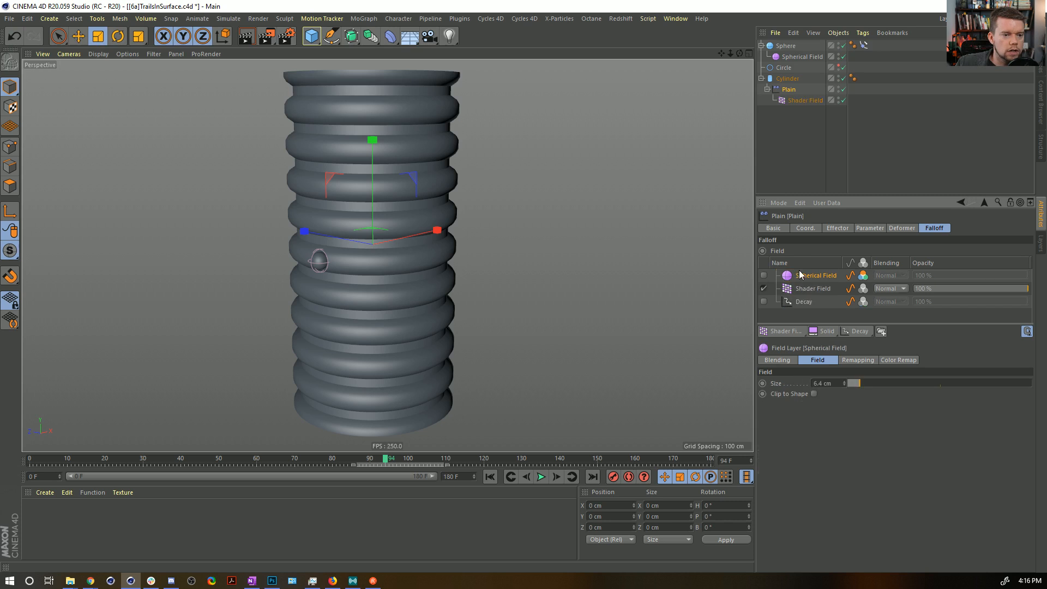
click(764, 275)
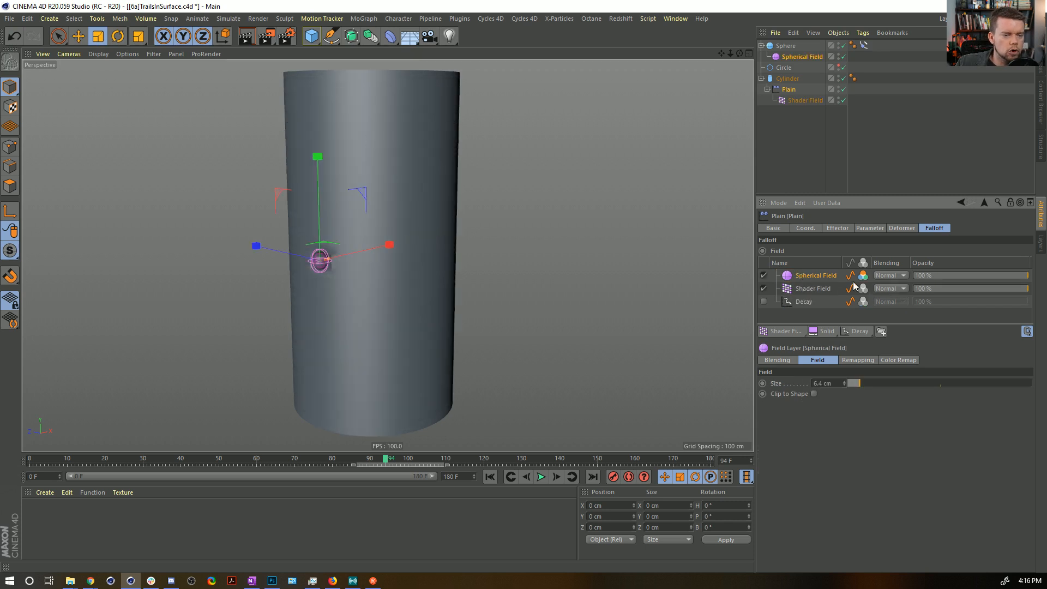
Try Multiply blending on the Spherical Field layer and toggle the layer off and on to compare.
click(886, 275)
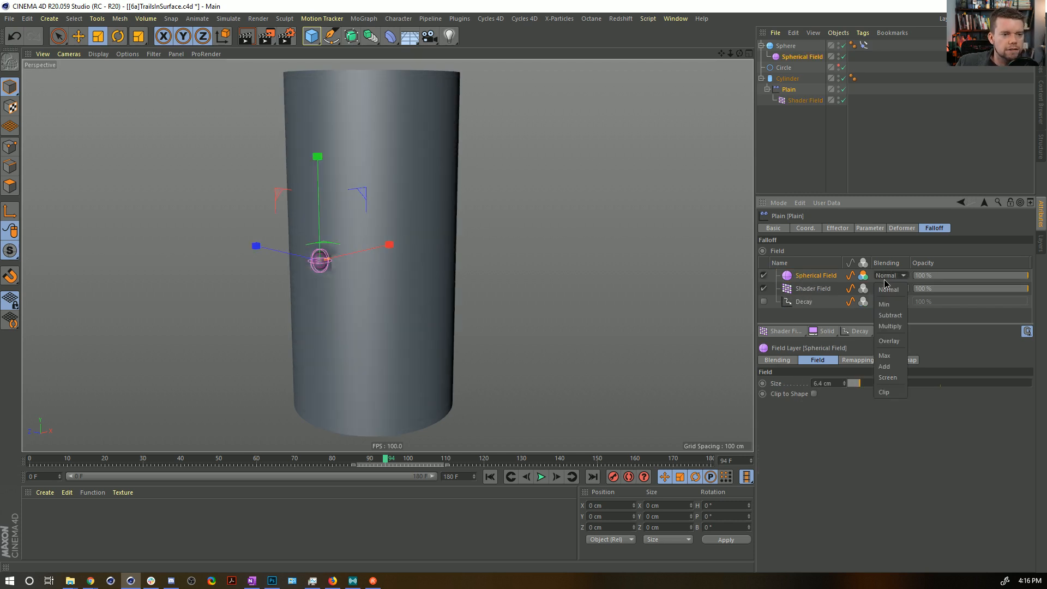
click(895, 326)
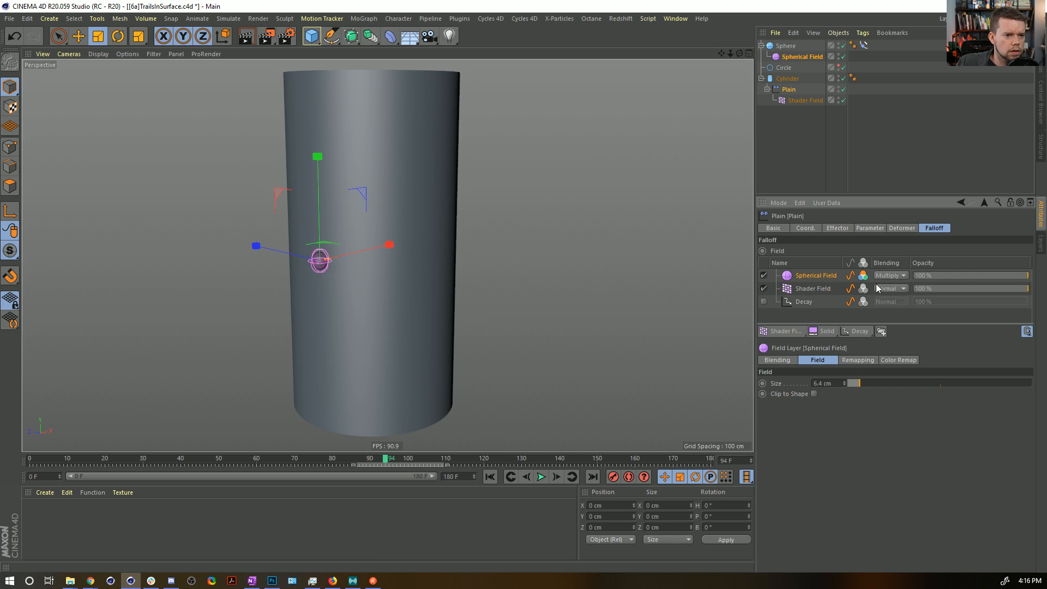
alt+drag(443, 205, 420, 231)
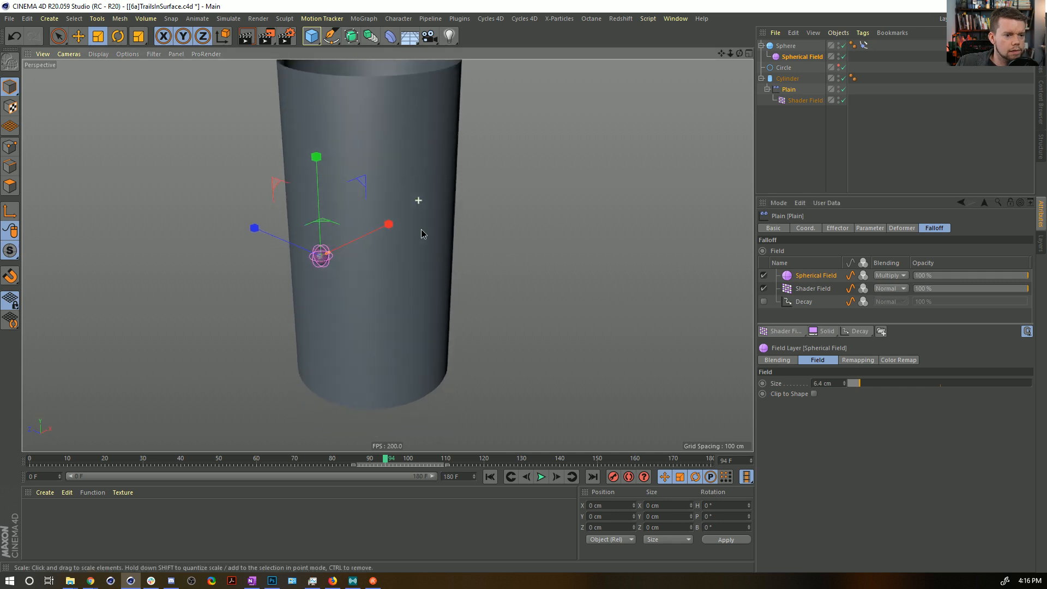
click(763, 275)
click(764, 276)
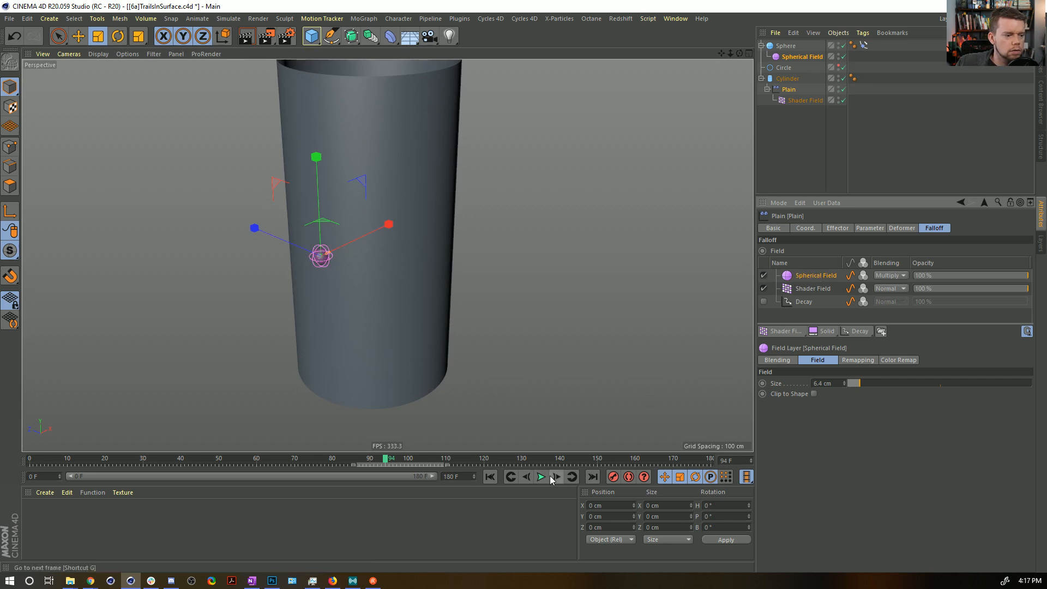
Set the Spherical Field layer's blending to Add and play the animation to inspect its effect on the rings.
click(894, 276)
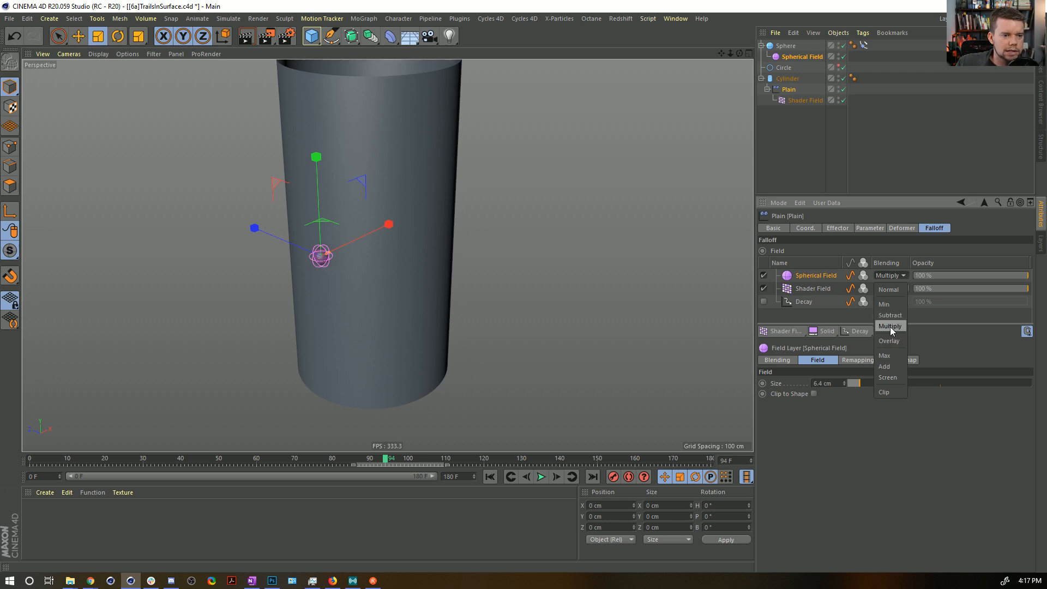
click(885, 367)
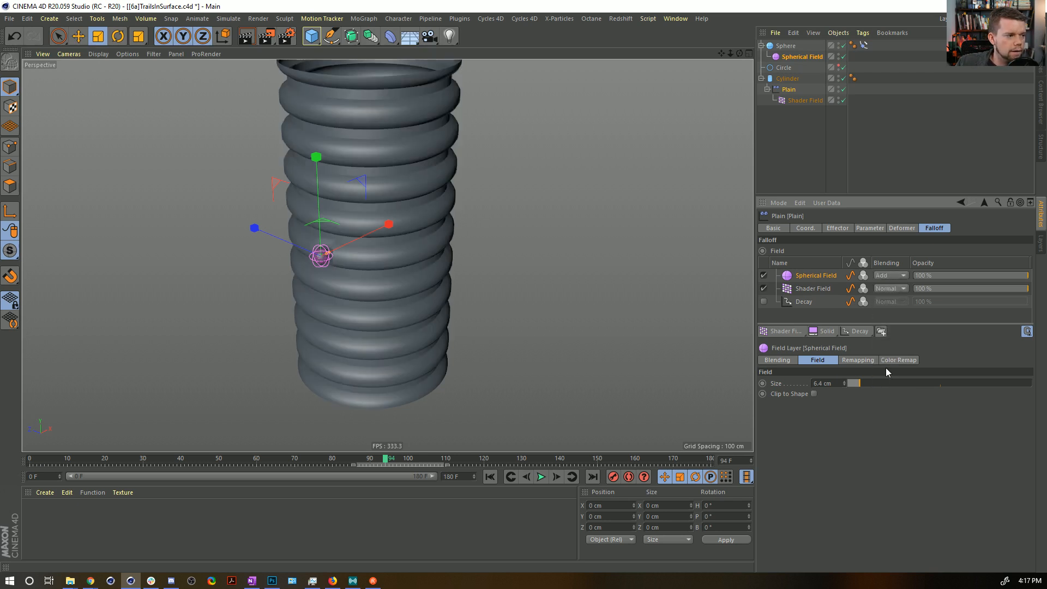
scroll(358, 238, up, 6)
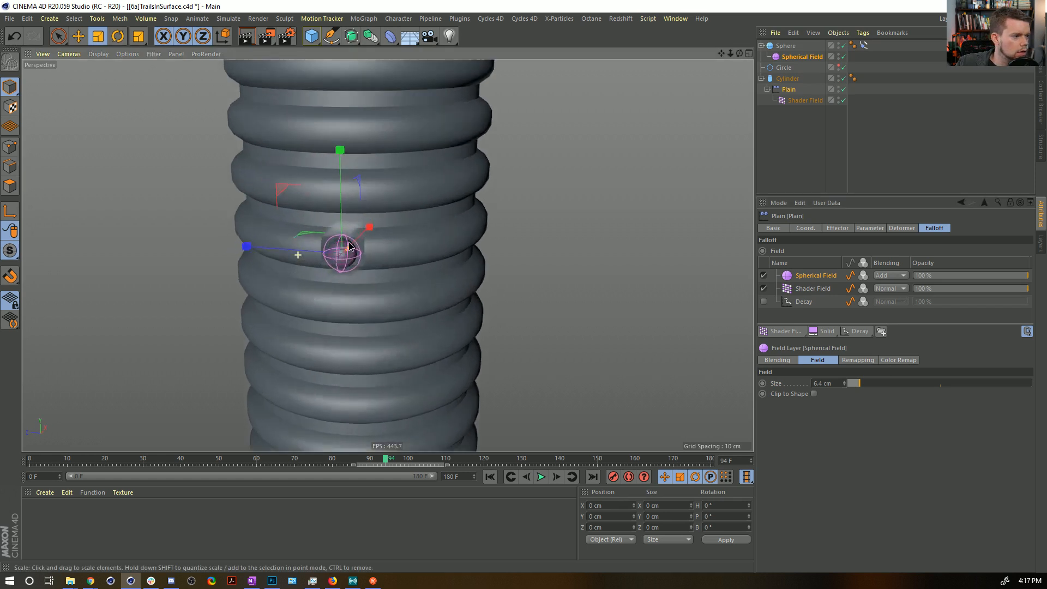
alt+drag(384, 241, 343, 236)
alt+right_drag(442, 256, 401, 253)
alt+middle_drag(401, 253, 410, 273)
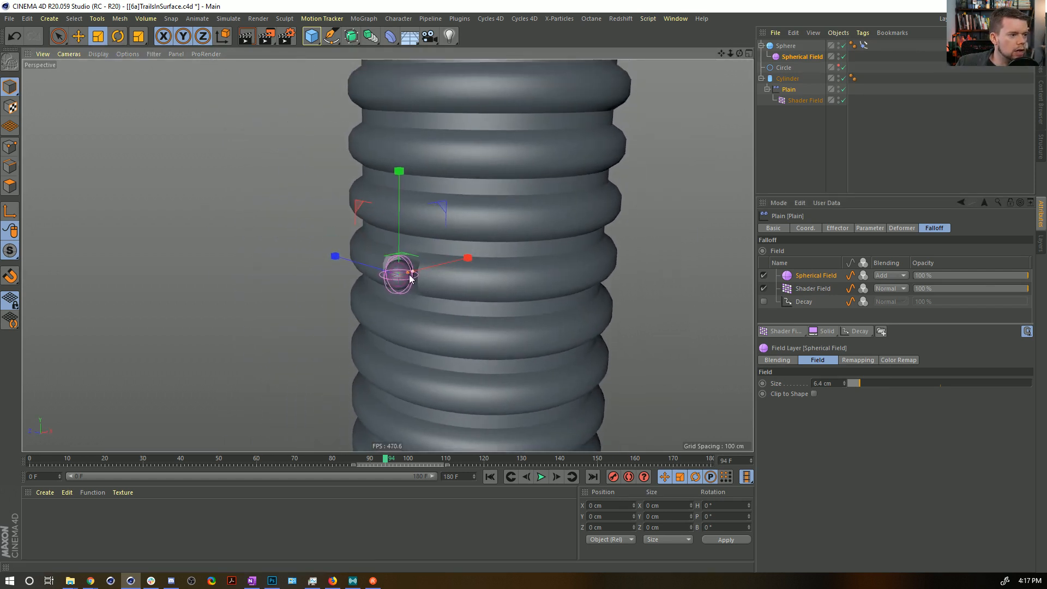
click(542, 477)
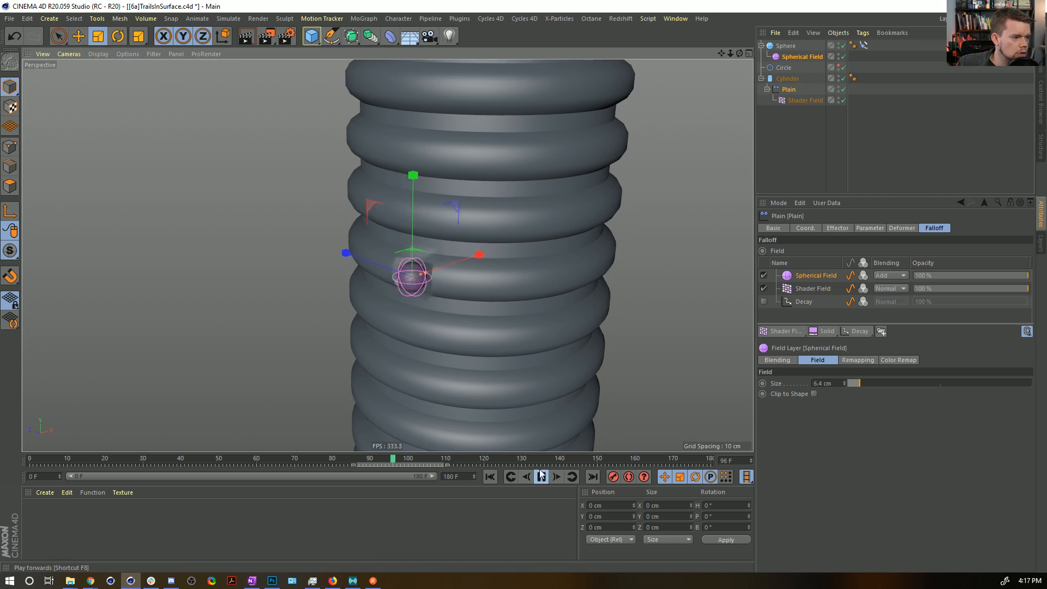
Enable the Decay layer, move it above the Spherical Field, and replay the animation from the start.
click(763, 302)
drag(791, 302, 806, 272)
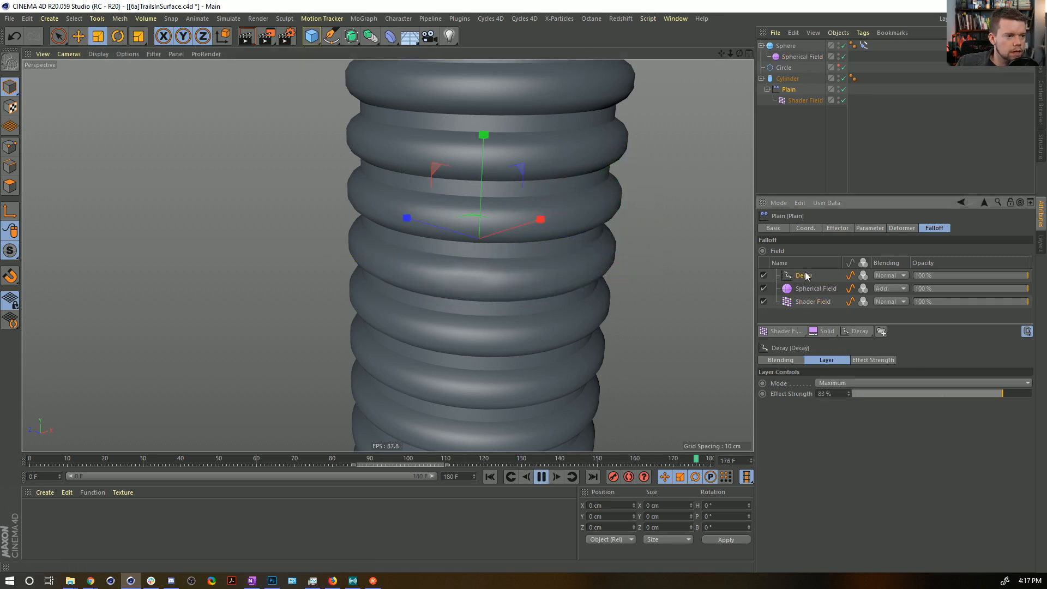
click(489, 477)
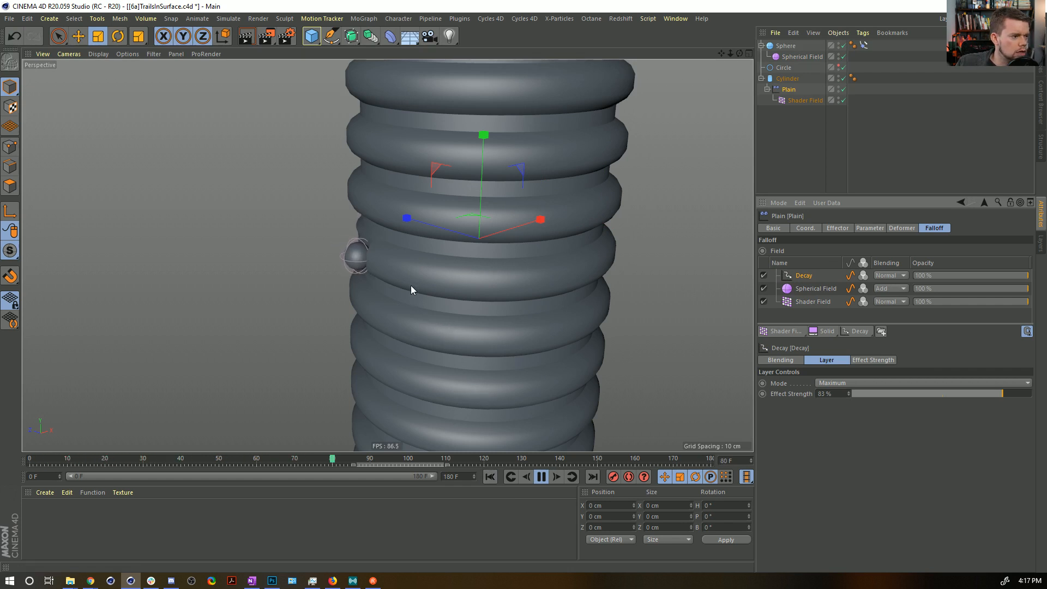
alt+drag(509, 285, 473, 283)
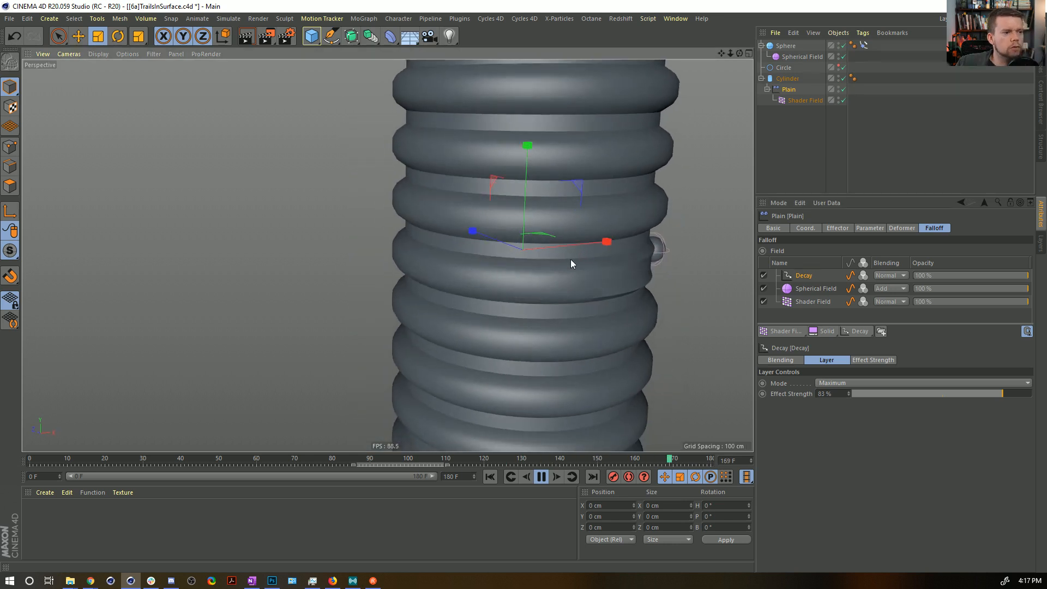
Set the Cylinder's height segments to 120.
click(790, 78)
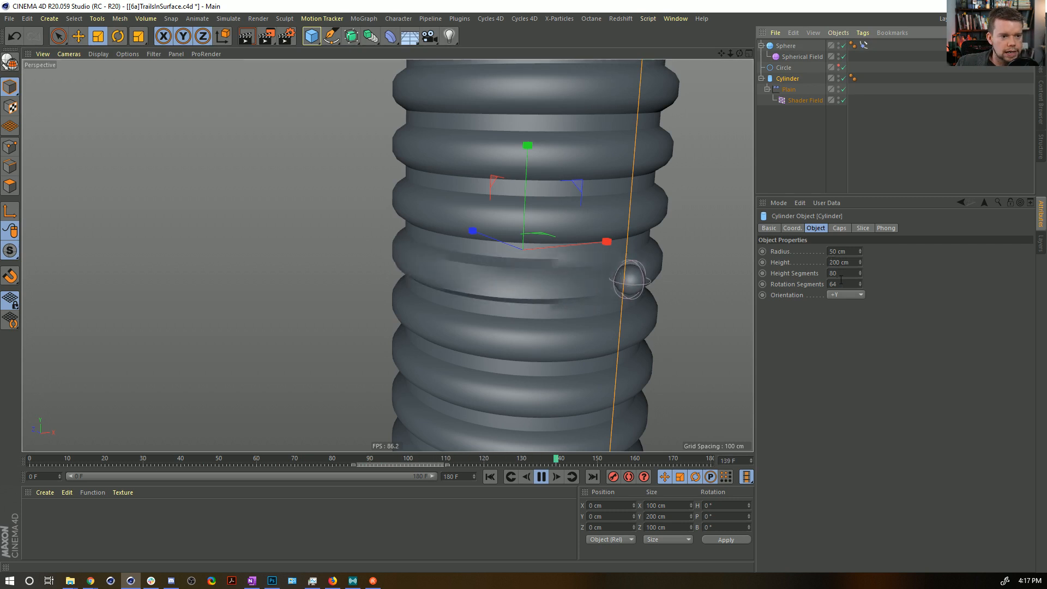
drag(839, 273, 791, 303)
text(120)
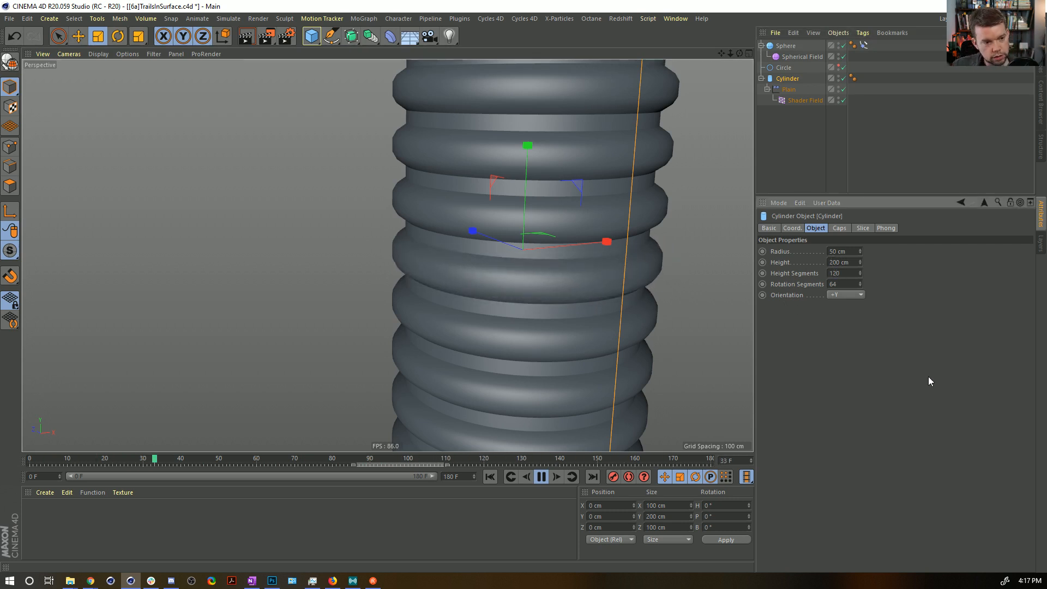
key(Return)
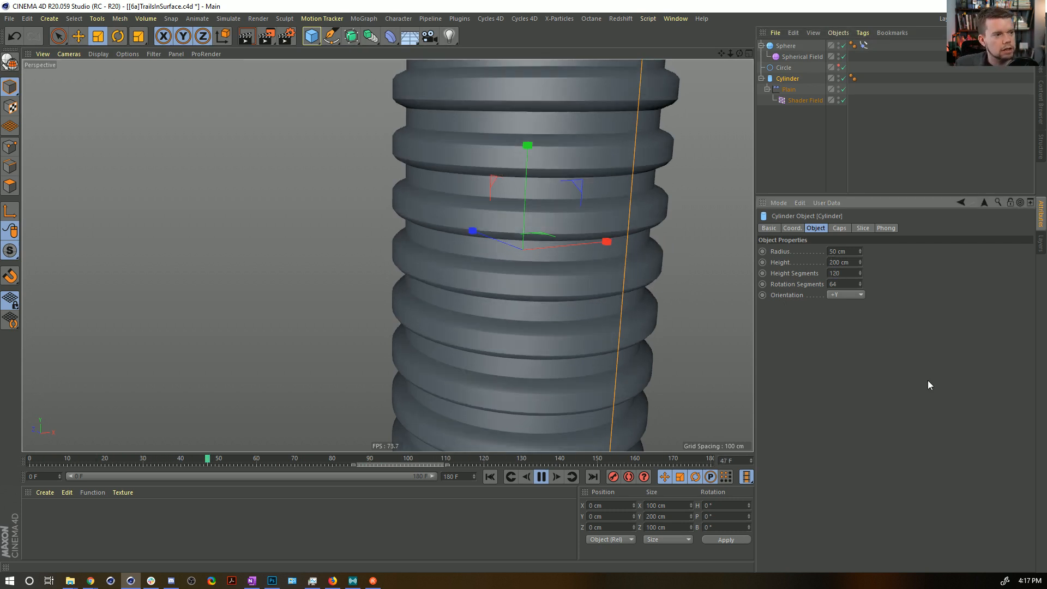
Set the global scale of the Shader Field's Tiles shader to 50%.
click(801, 100)
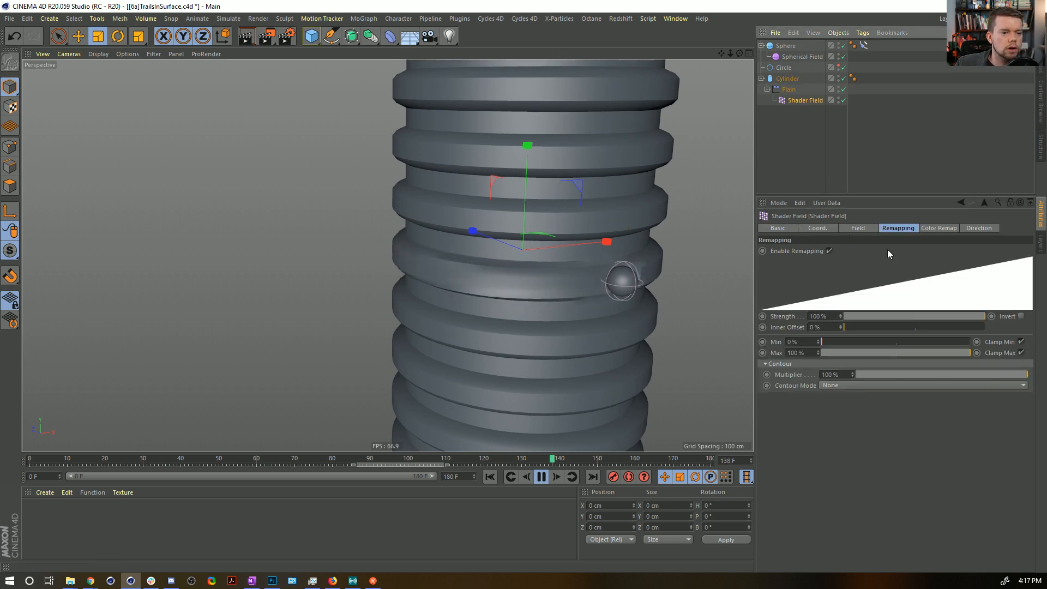
click(857, 228)
click(812, 305)
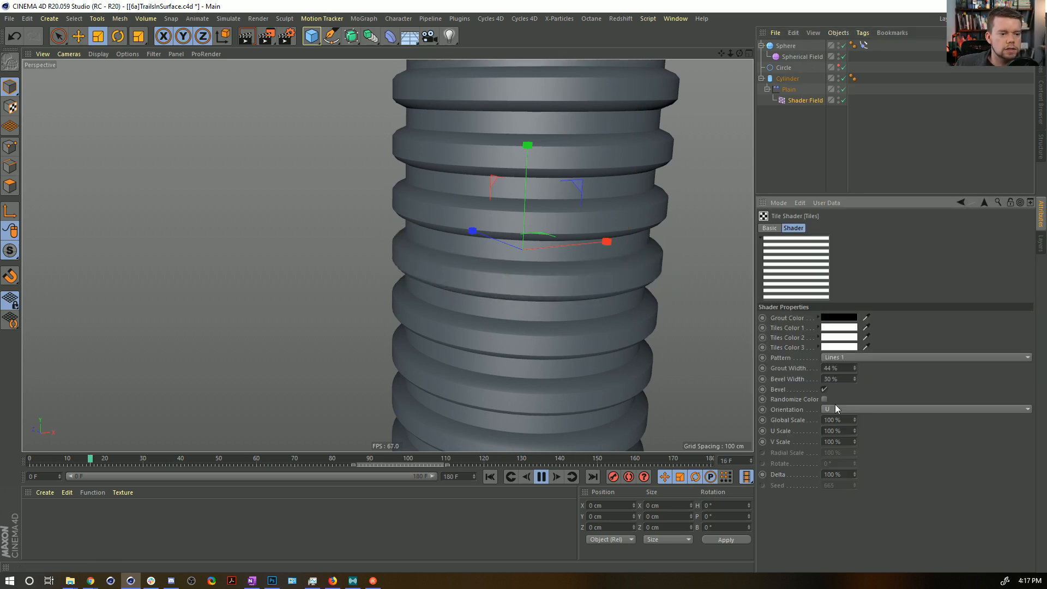
text(50)
key(Return)
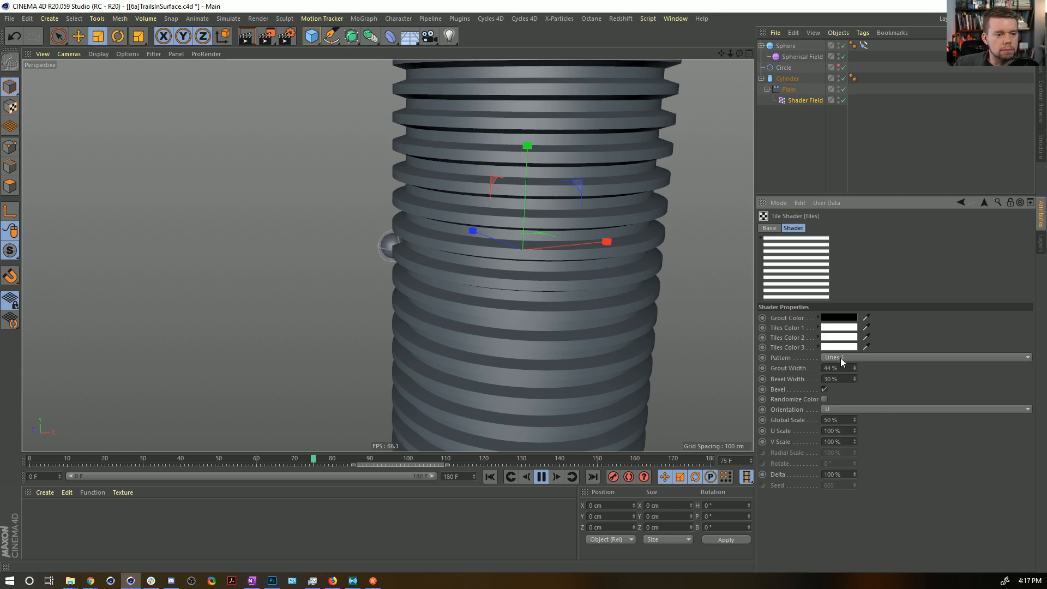
Reduce the Tiles shader's bevel width to 2% and pause the animation.
mouse_move(856, 377)
mouse_down()
mouse_move(855, 388)
mouse_move(855, 377)
mouse_up()
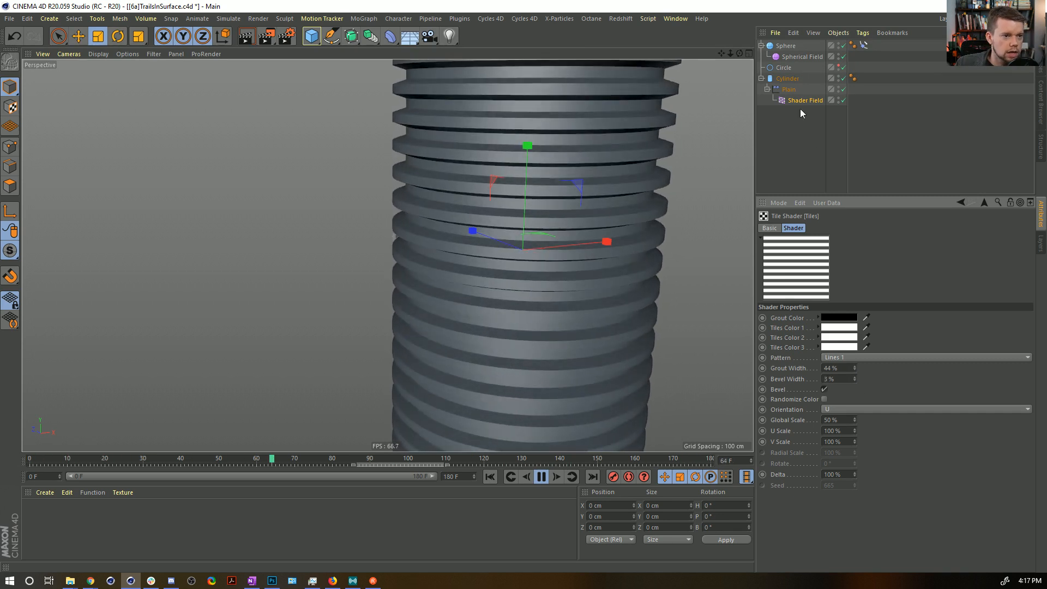
click(788, 88)
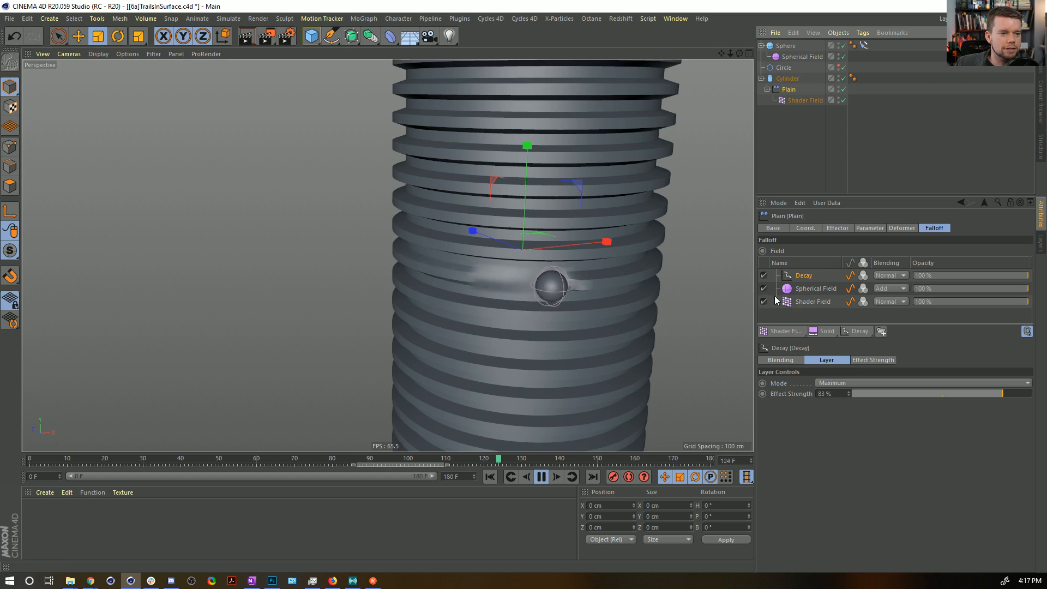
click(801, 100)
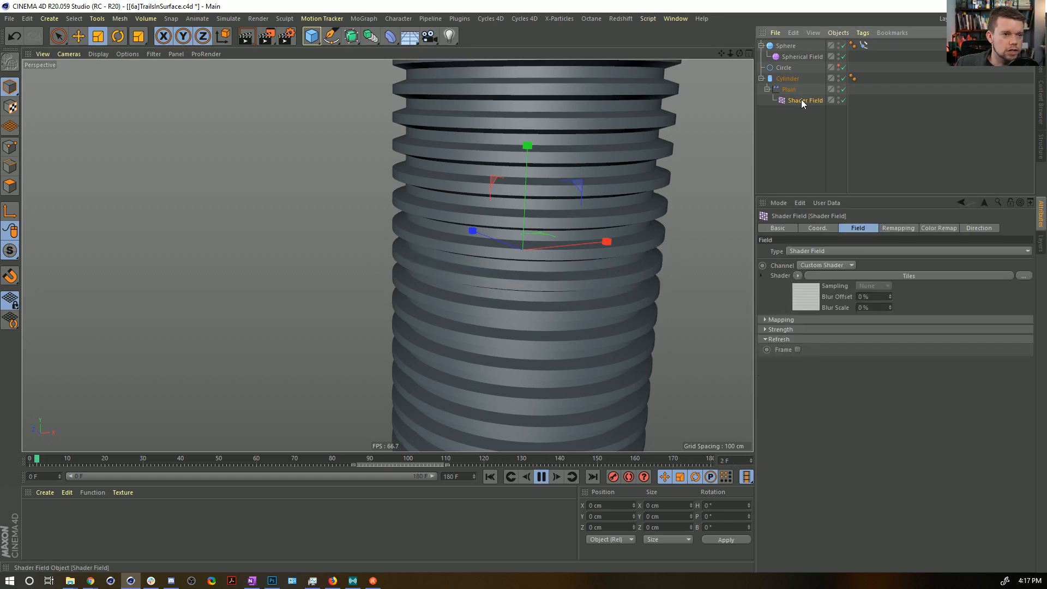
click(806, 297)
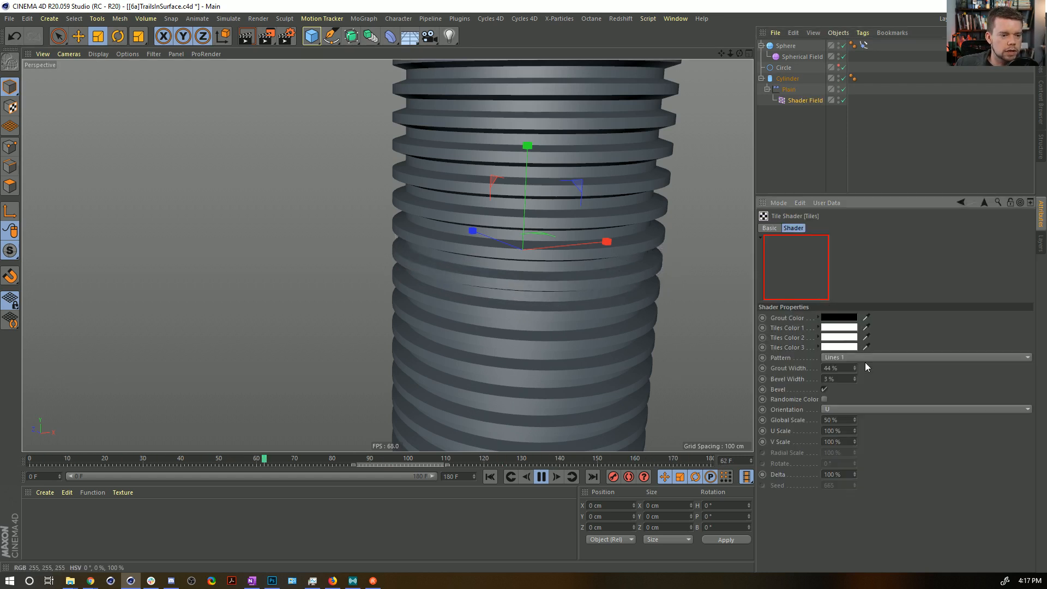
key(space)
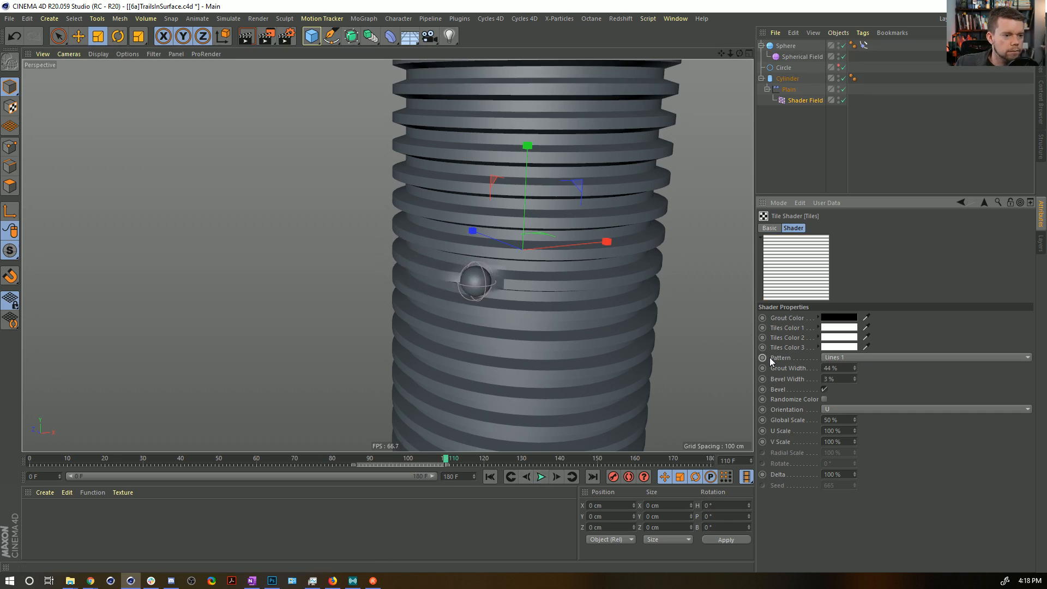
click(854, 381)
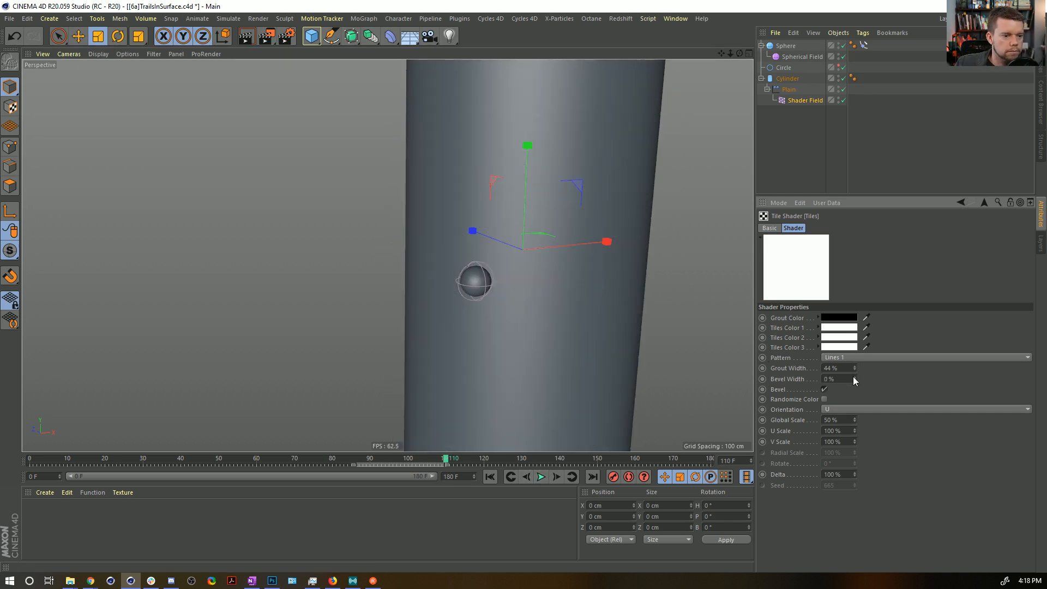
Try grout widths of 73%, 53% and 100% on the Tiles shader, undo the last change and leave it at 43%.
click(855, 370)
click(854, 370)
click(854, 370)
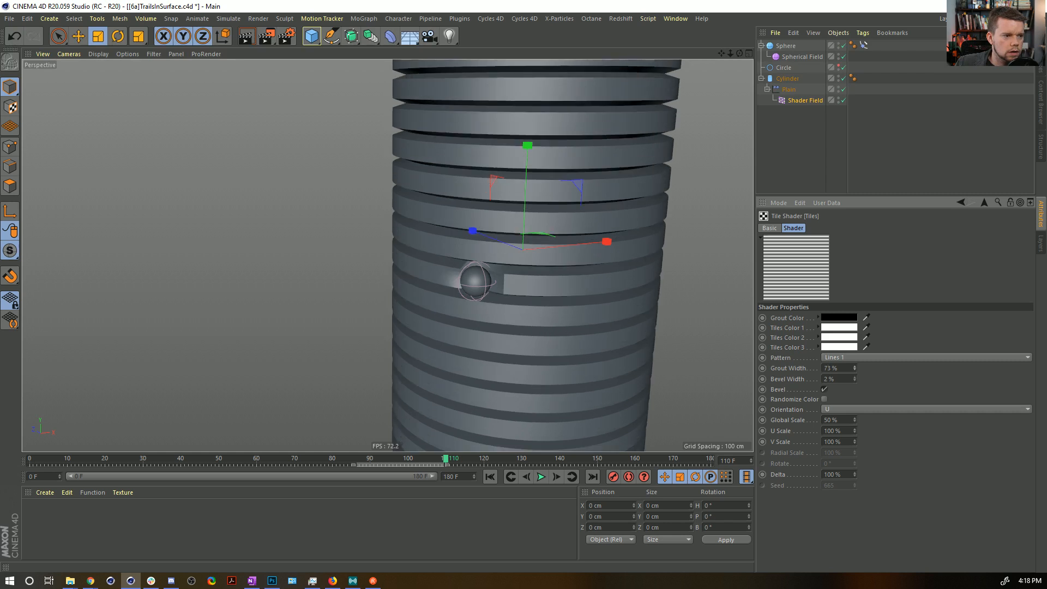
click(854, 370)
click(854, 370)
drag(854, 369, 855, 368)
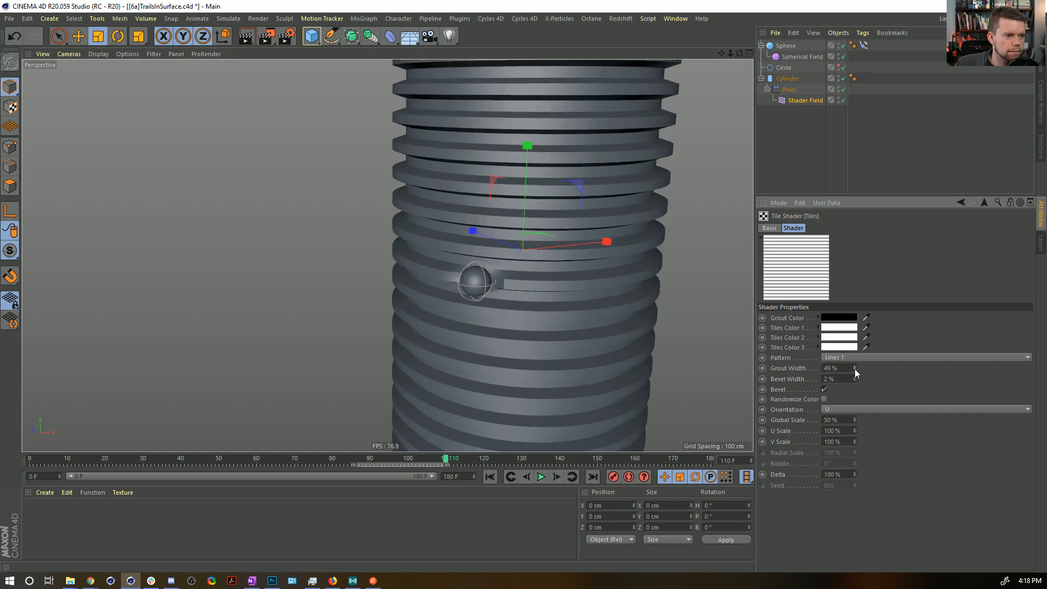
click(855, 369)
click(855, 368)
click(854, 368)
click(855, 369)
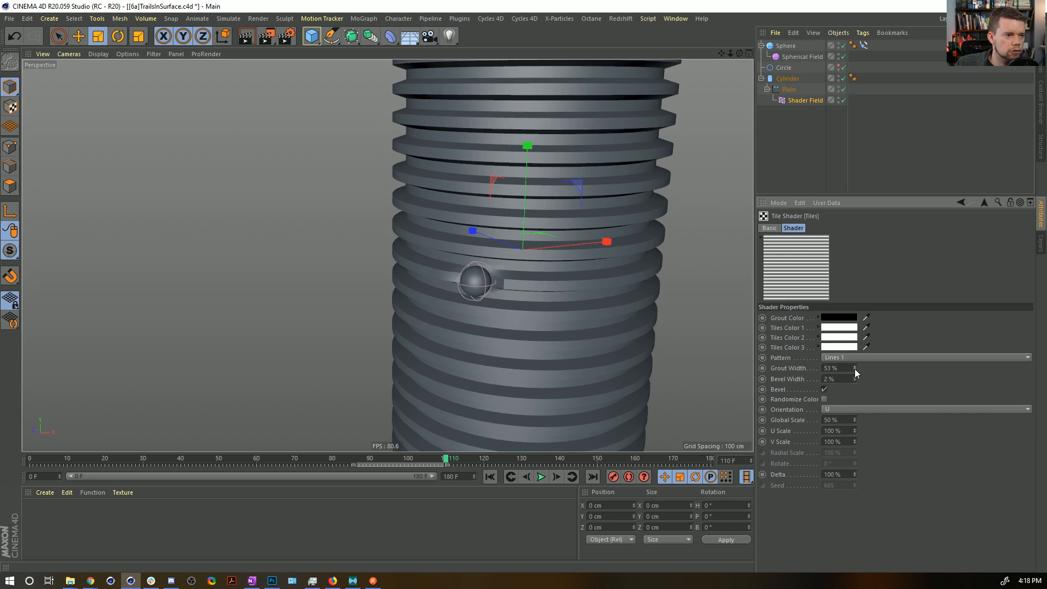
drag(855, 369, 857, 374)
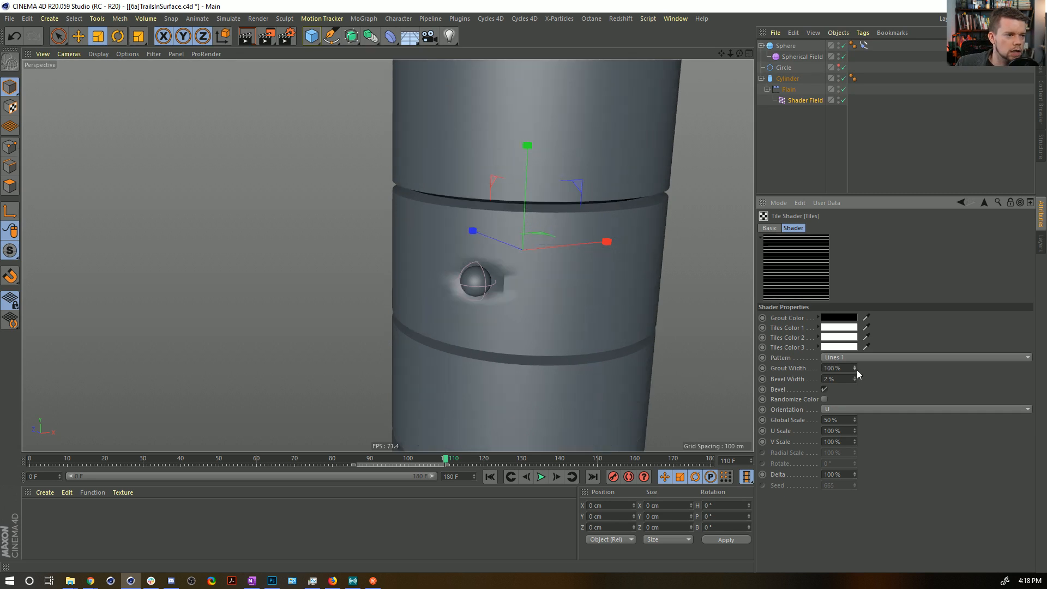
key(ctrl+z)
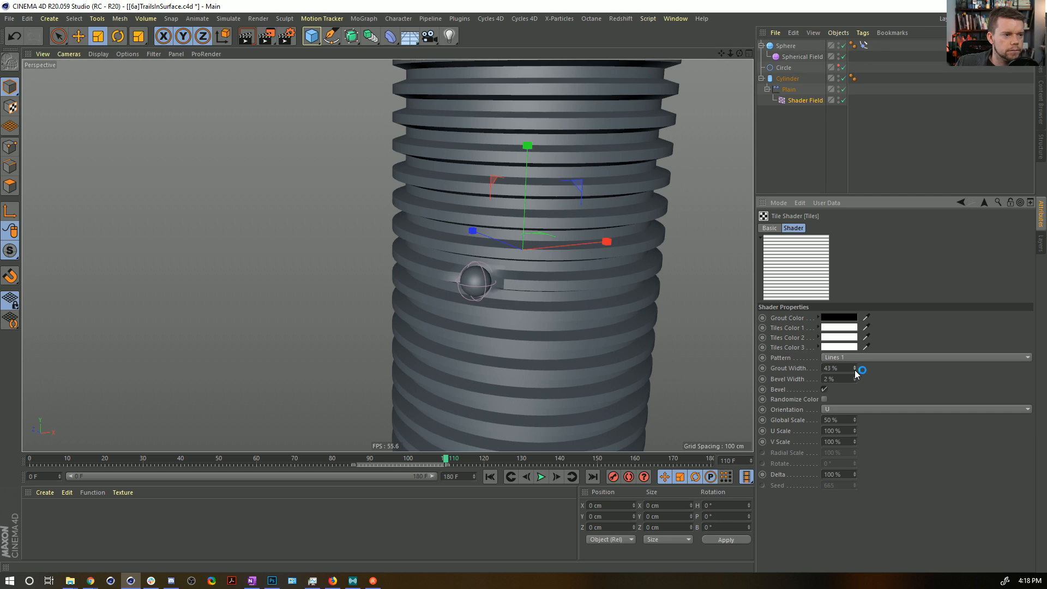
Play the animation and set the effect strength of the Plain effector's Decay layer to 85%.
alt+drag(539, 319, 509, 325)
click(538, 477)
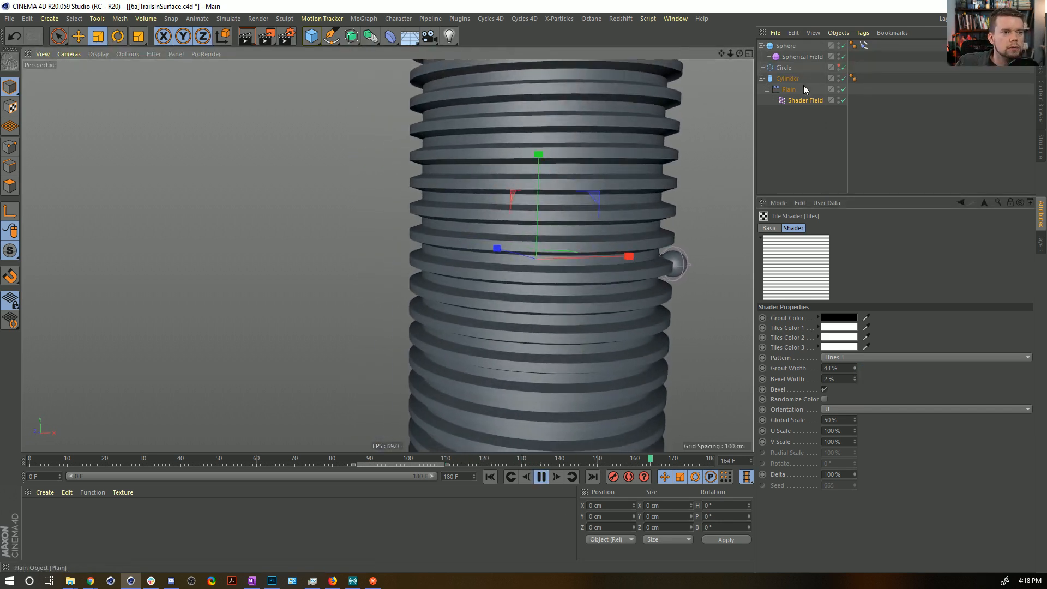
click(790, 92)
click(763, 276)
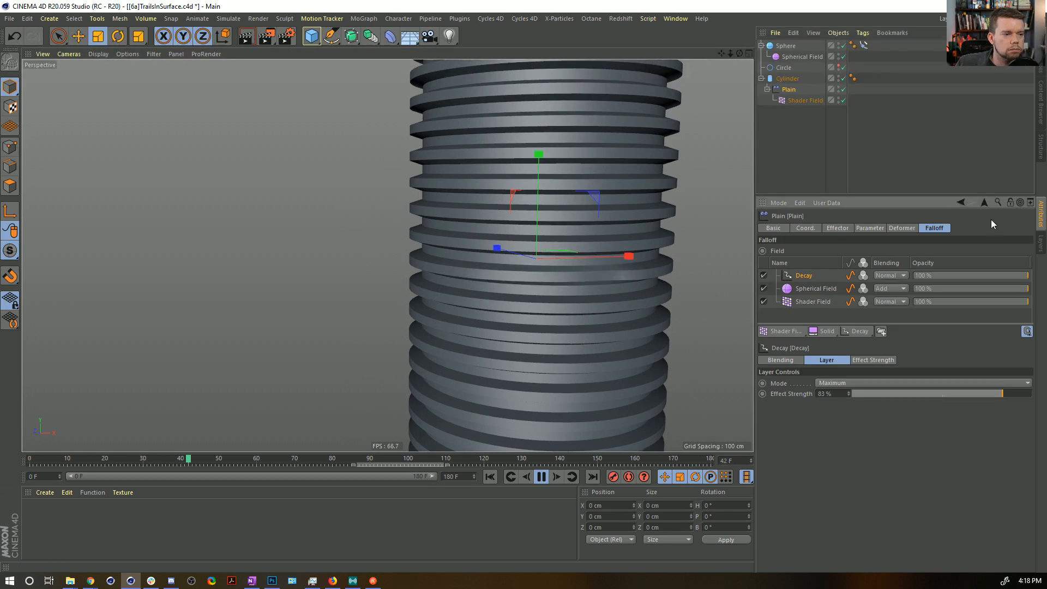
alt+drag(465, 326, 485, 348)
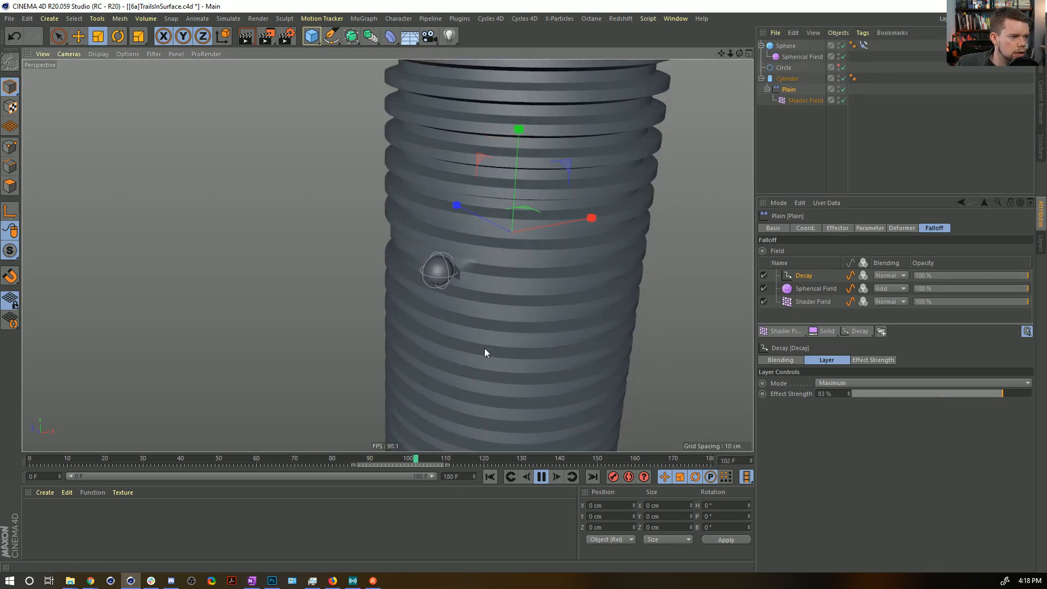
alt+drag(480, 303, 488, 279)
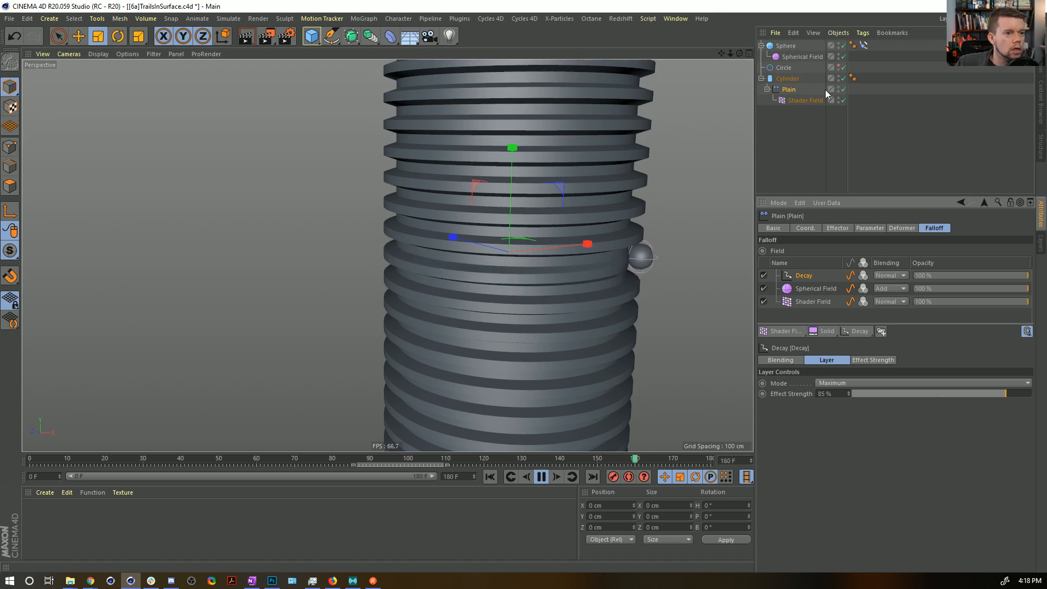
Put the Cylinder under a Subdivision Surface with editor and renderer subdivisions of 1, check the playback, and rewind to frame 0.
click(774, 79)
alt+click(351, 36)
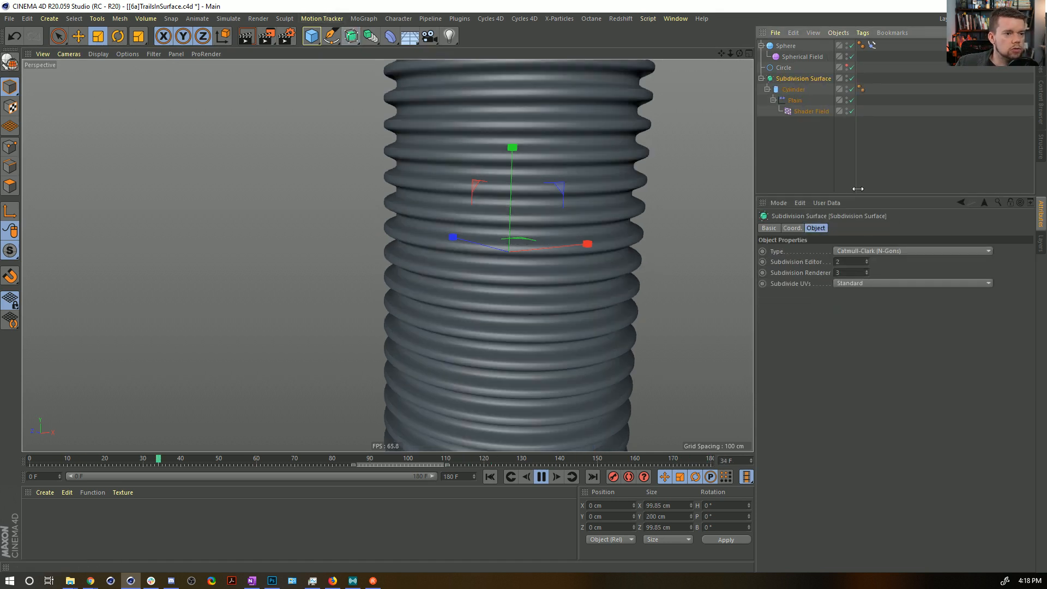
drag(852, 263, 815, 269)
text(1)
key(Return)
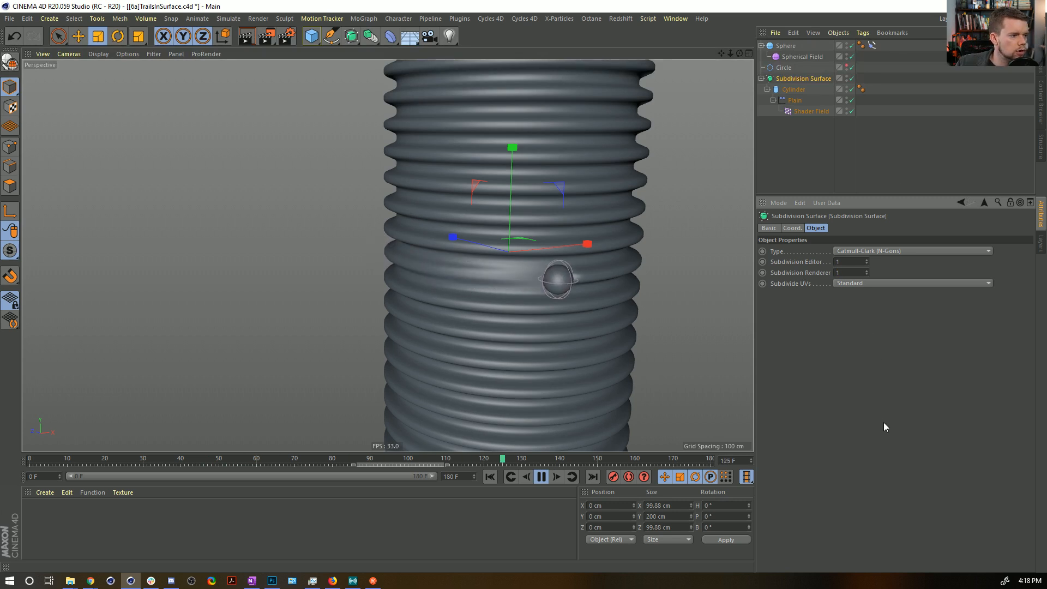
alt+right_drag(649, 281, 577, 263)
alt+middle_drag(577, 262, 495, 286)
alt+drag(496, 287, 572, 318)
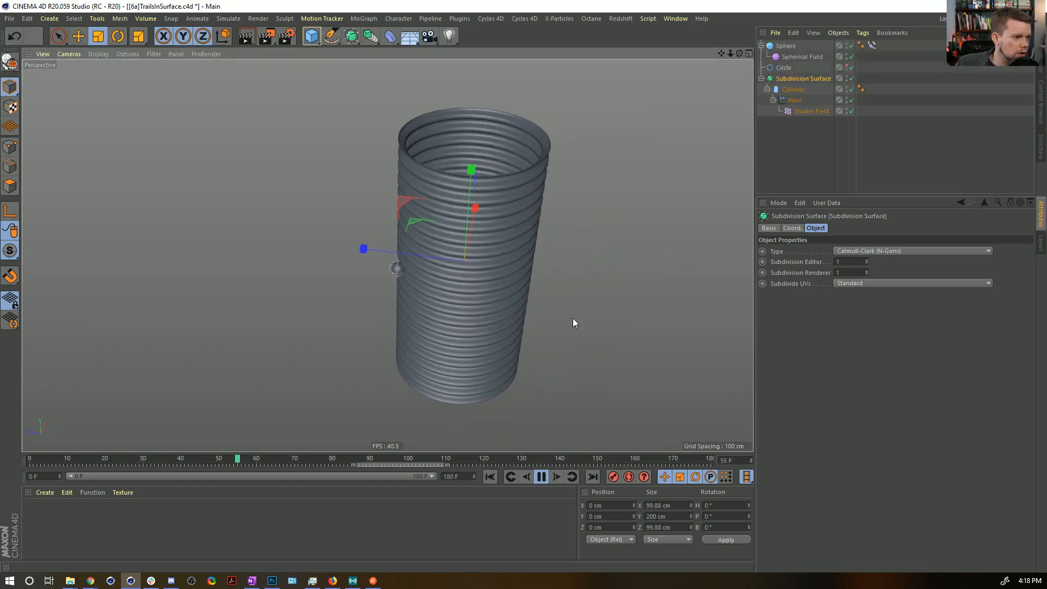
alt+drag(450, 354, 449, 328)
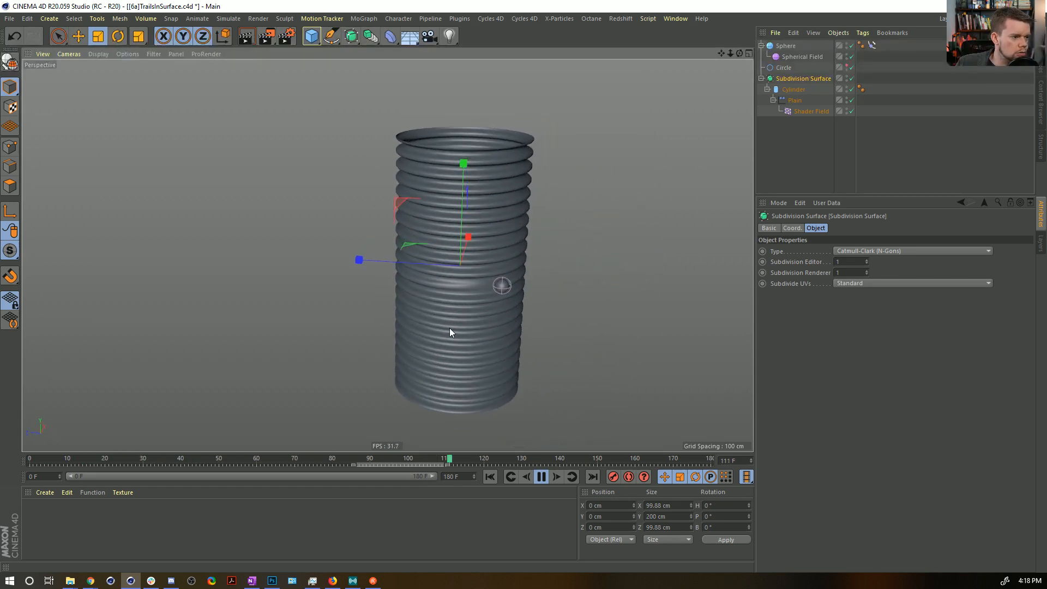
click(490, 477)
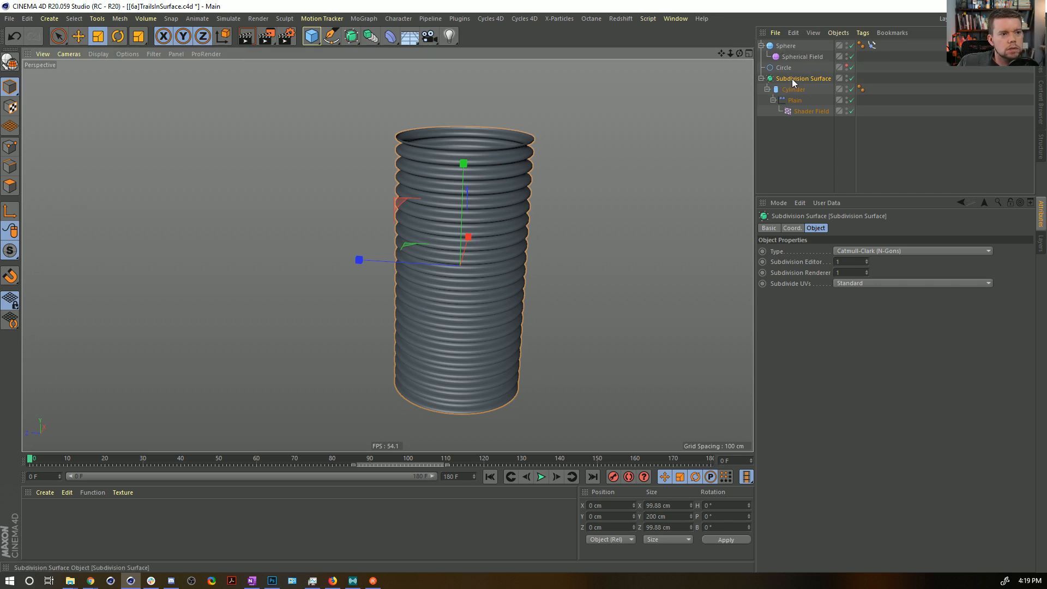
Add a MoGraph Cloner and make the Sphere with its Spherical Field a child of it.
click(785, 58)
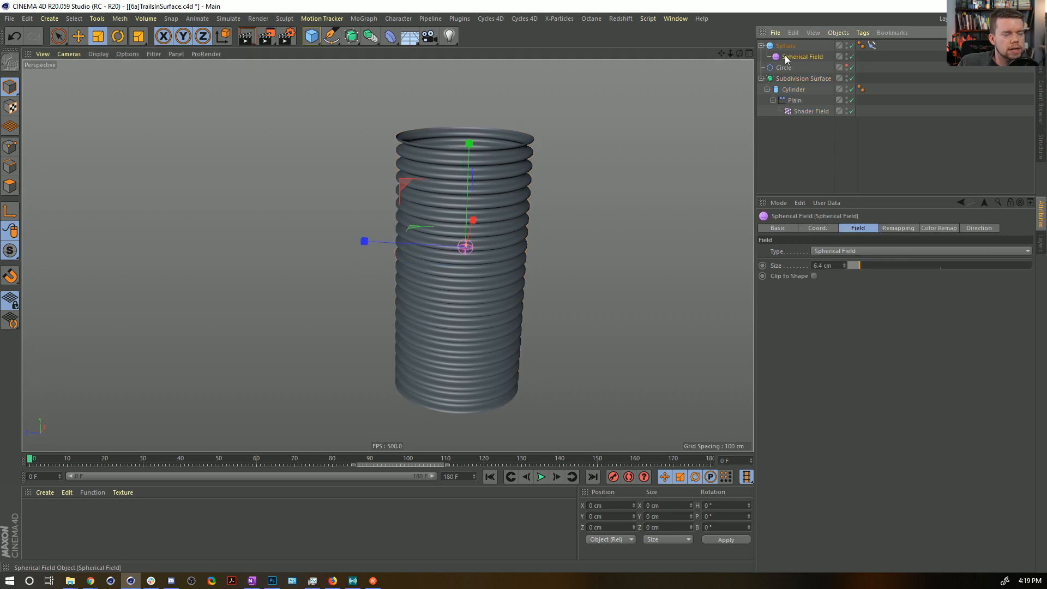
click(786, 46)
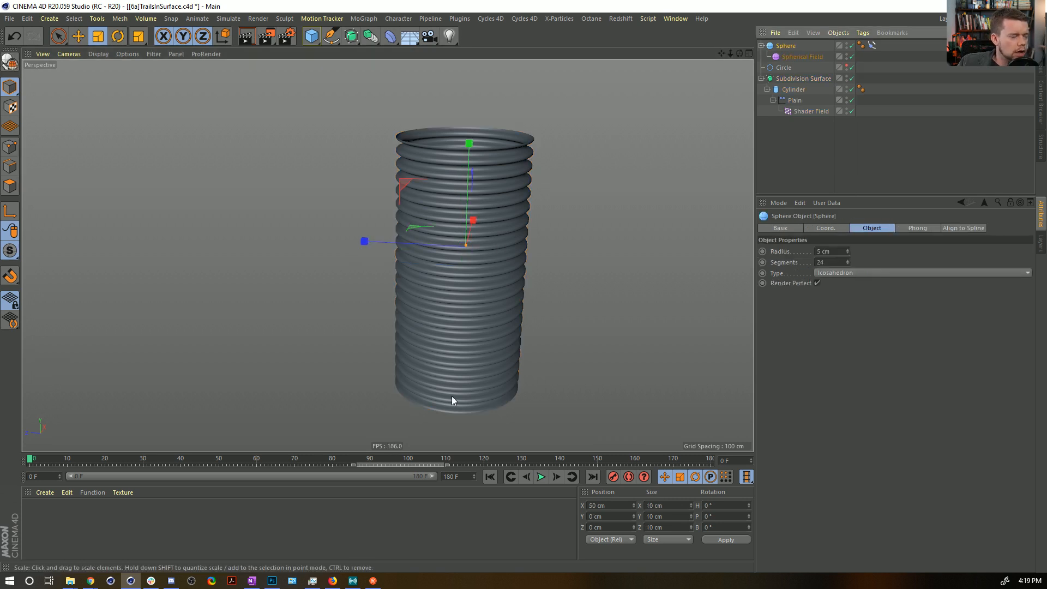
click(365, 20)
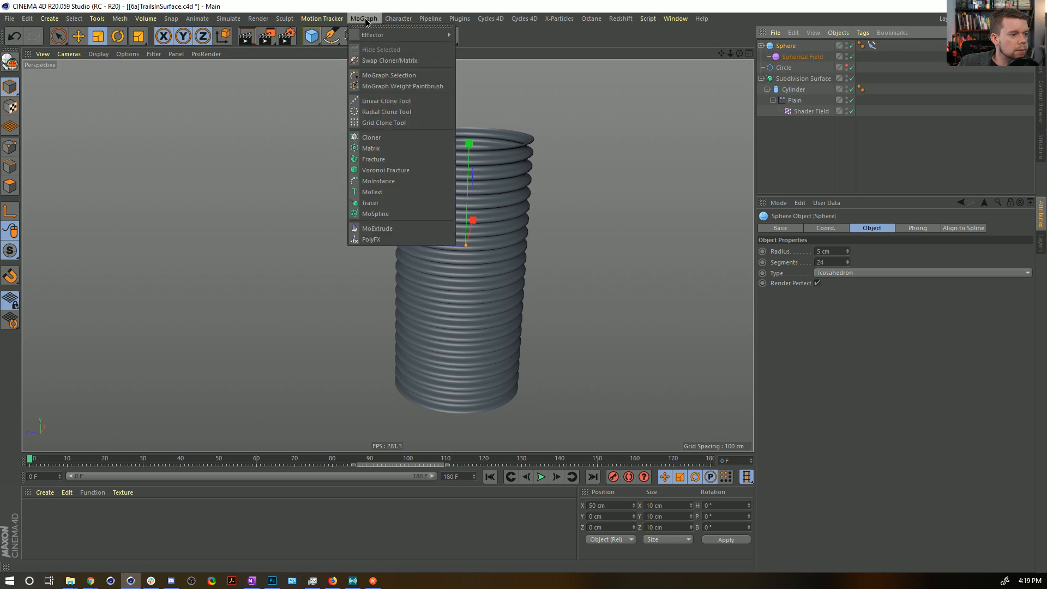
click(384, 137)
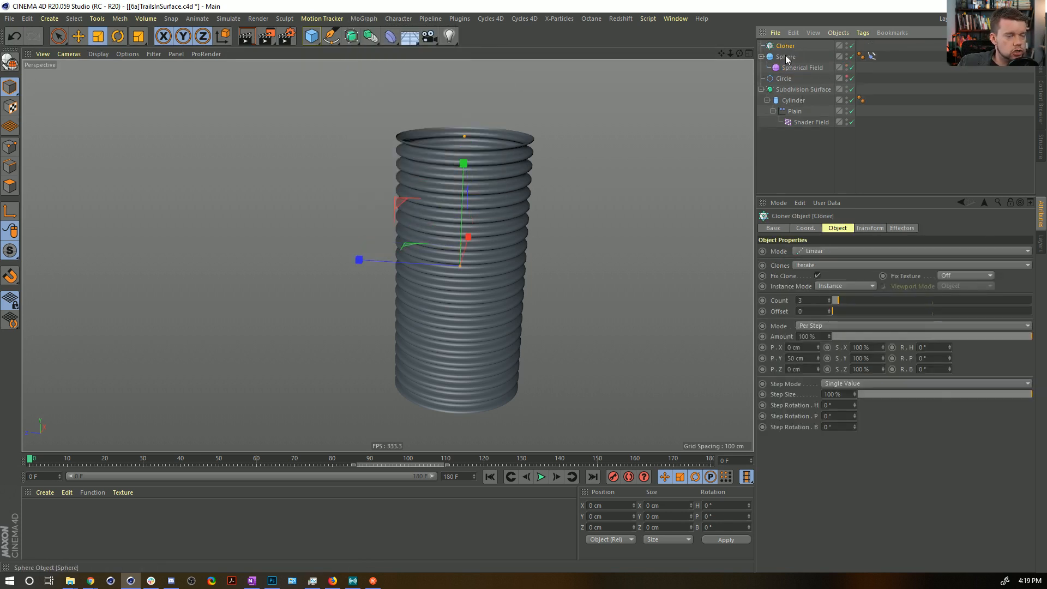
drag(786, 48, 786, 47)
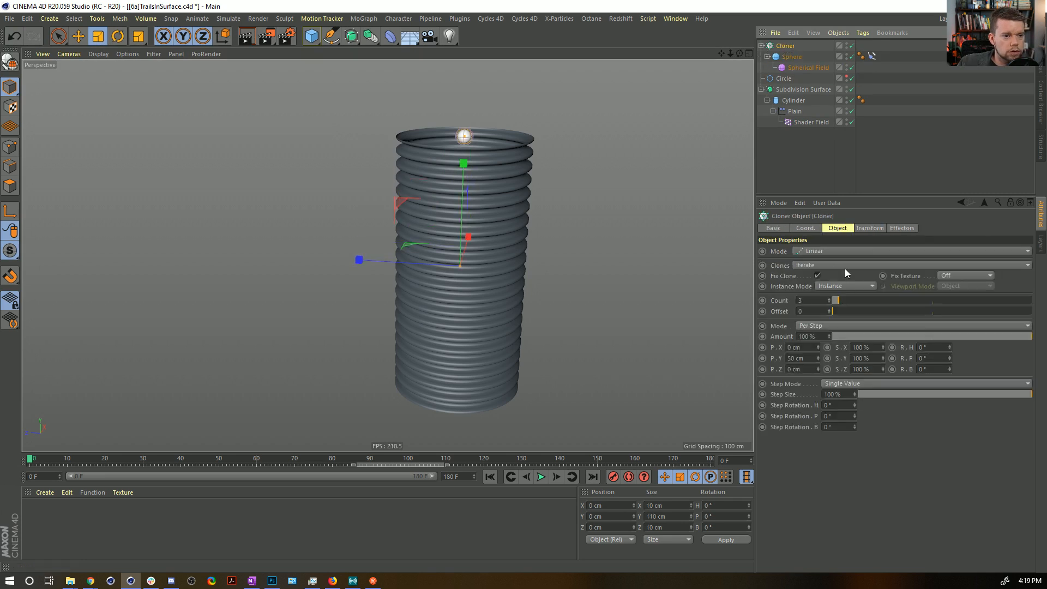
Switch the Cloner to Grid Array mode with a count of 1 × 16 × 1.
click(815, 250)
click(837, 299)
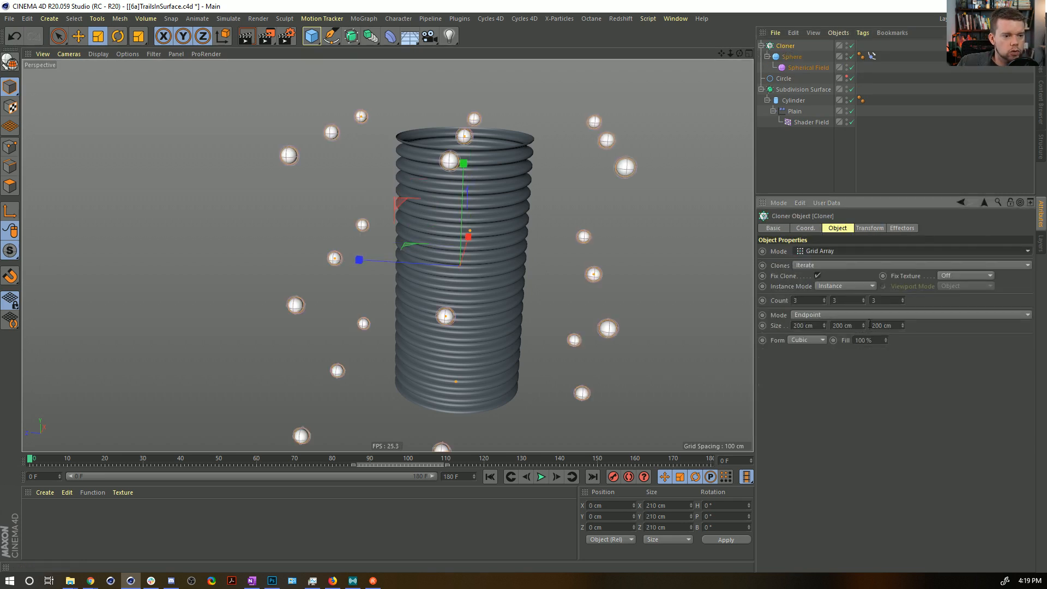
text(1)
double_click(807, 303)
text(1)
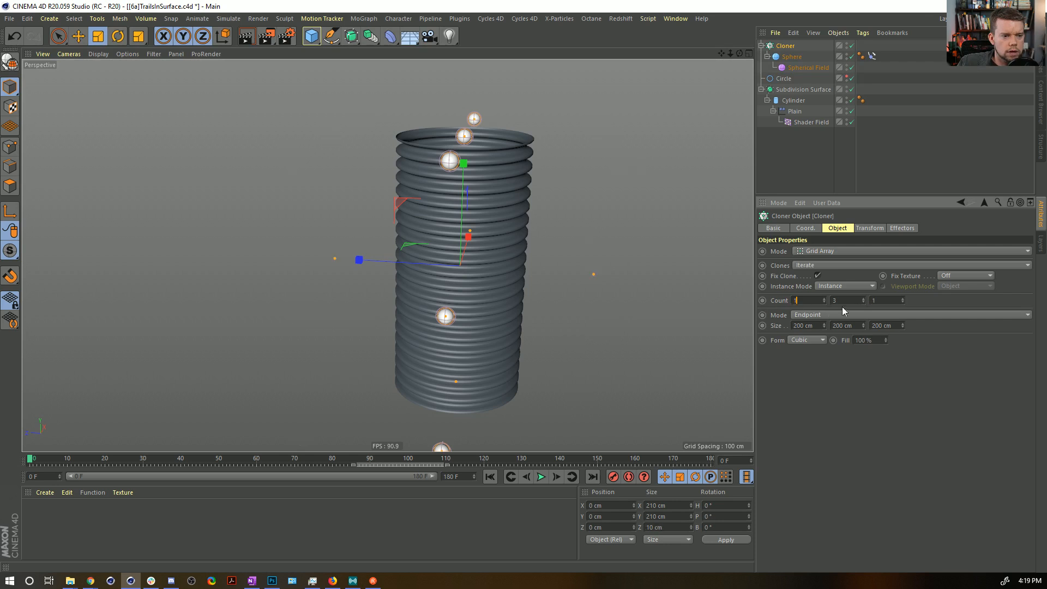
text(16)
key(Return)
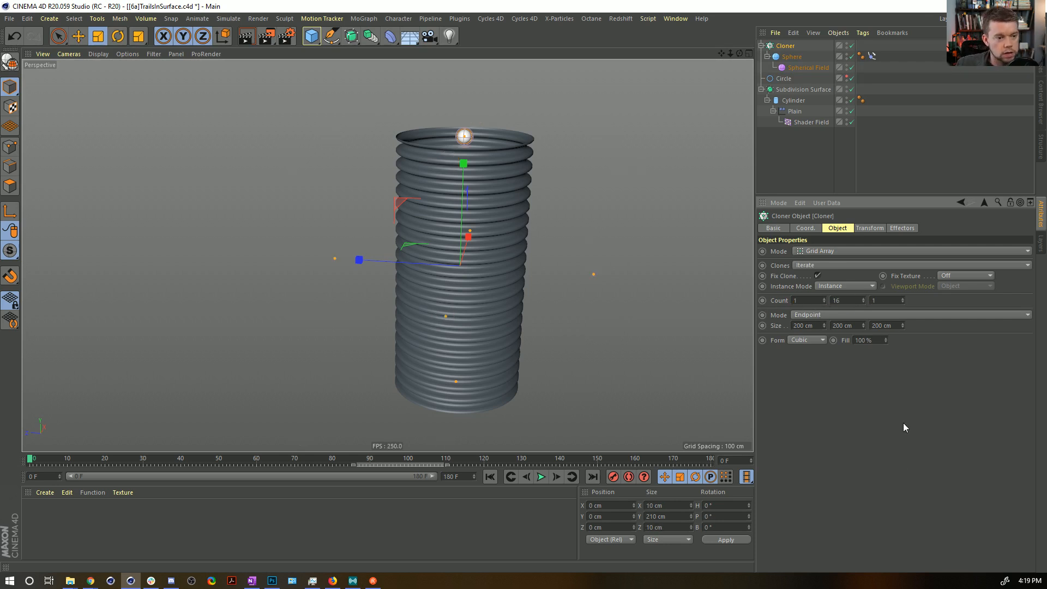
alt+drag(467, 205, 491, 233)
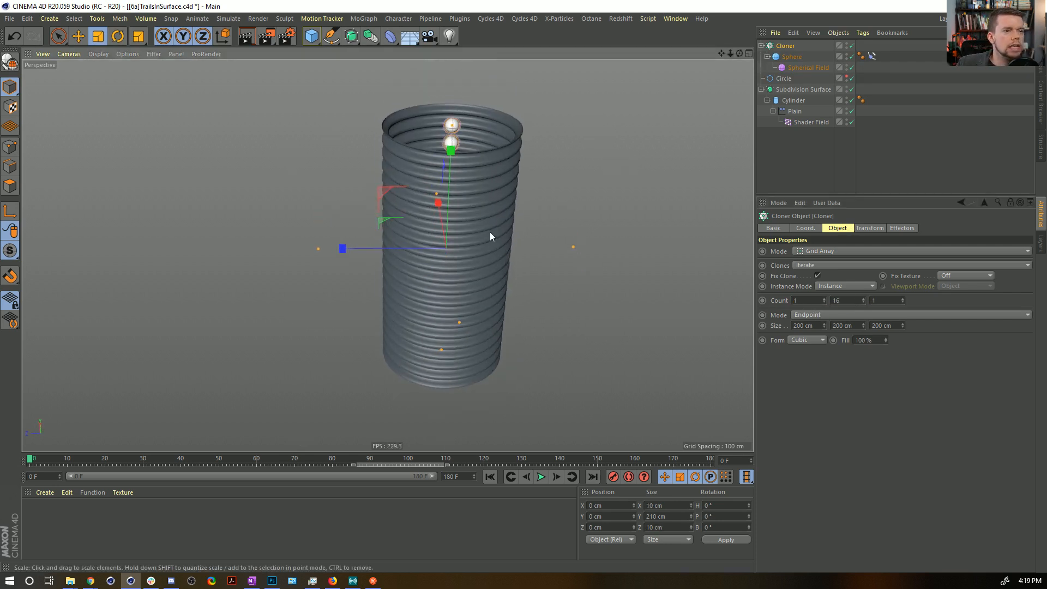
click(363, 18)
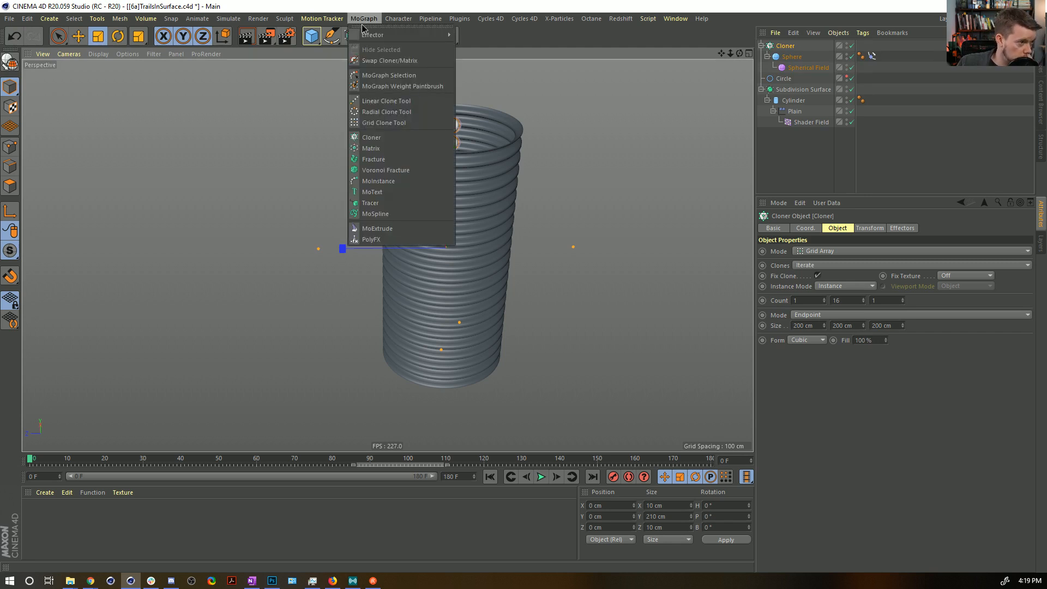
mouse_move(365, 37)
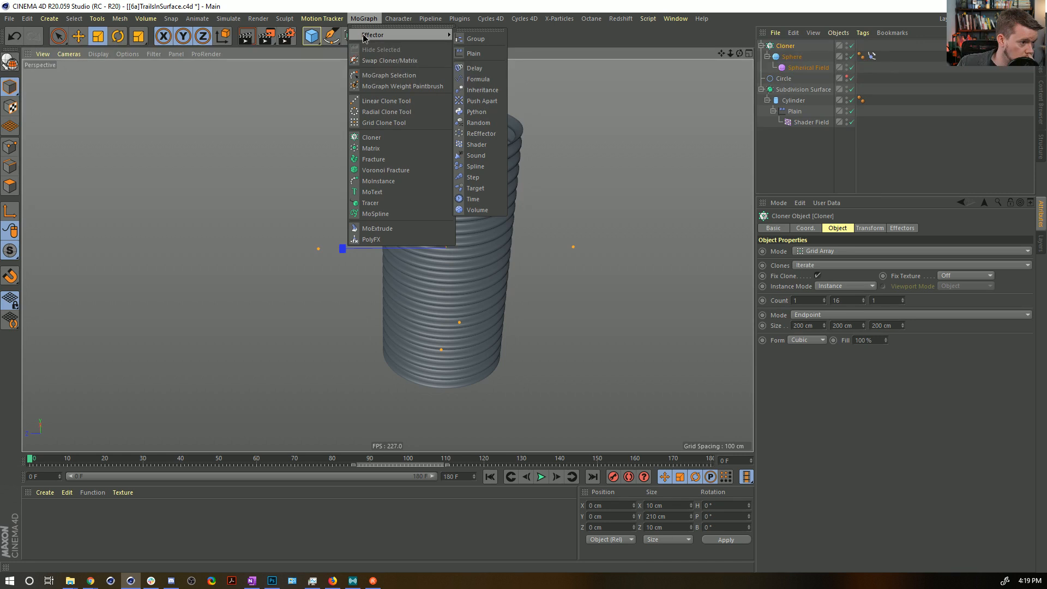
click(559, 18)
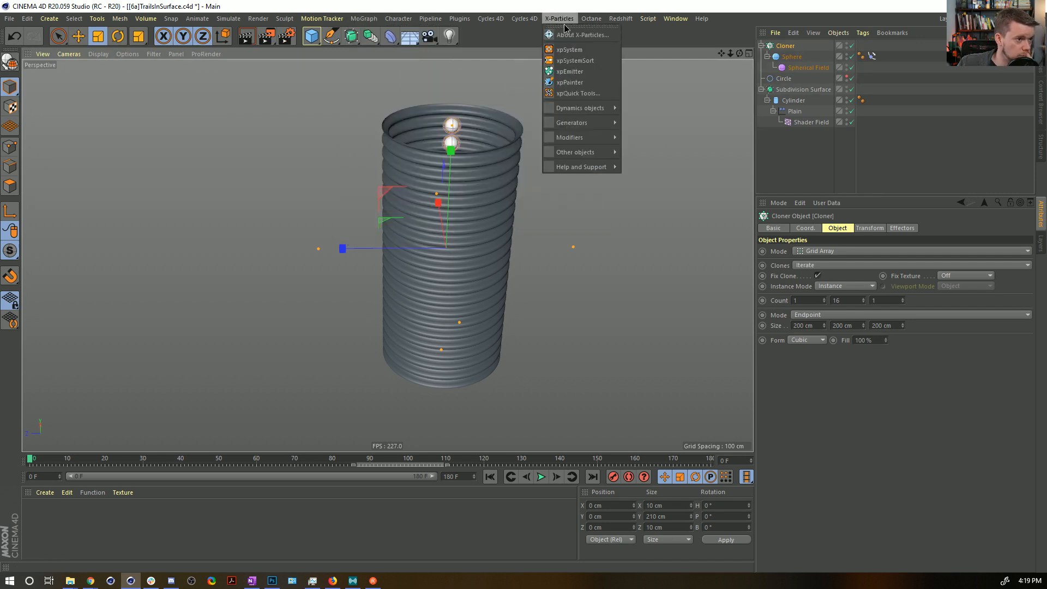
Switch the Cloner to Radial mode on the XZ plane, and undo a trial change to its offset.
click(677, 42)
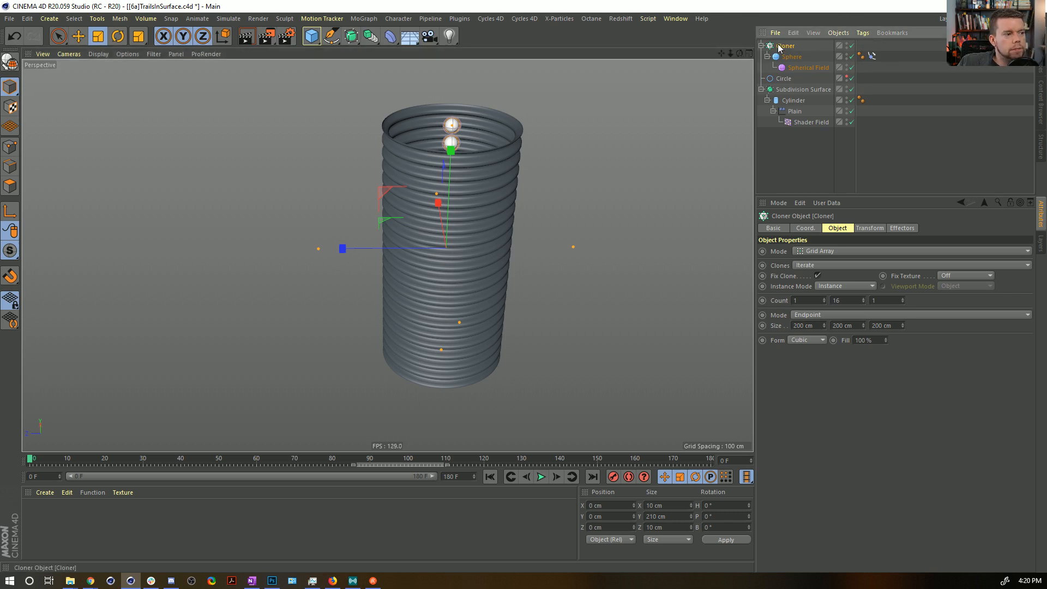
click(809, 251)
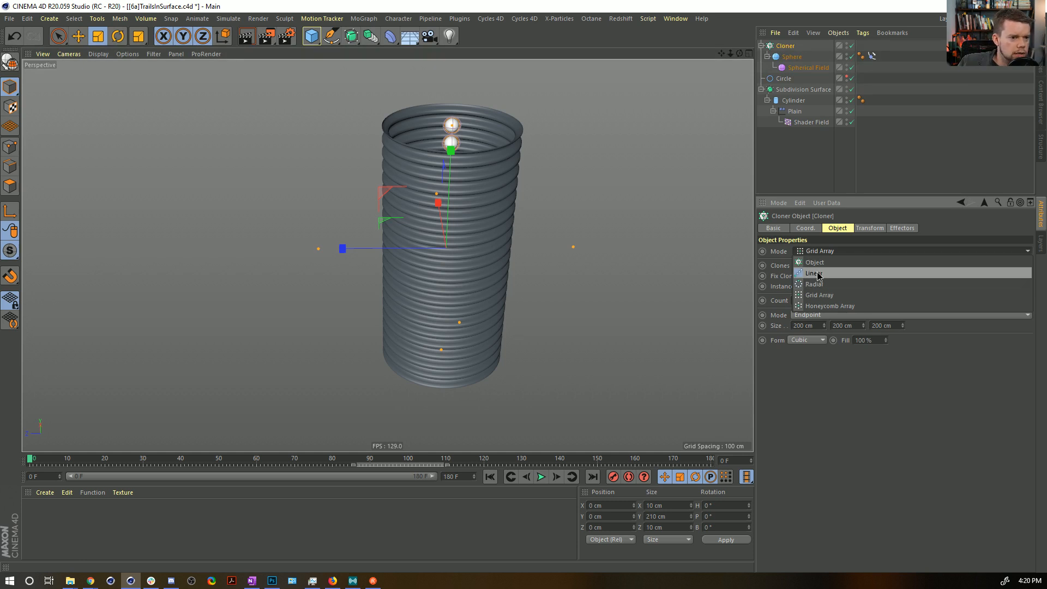
click(814, 284)
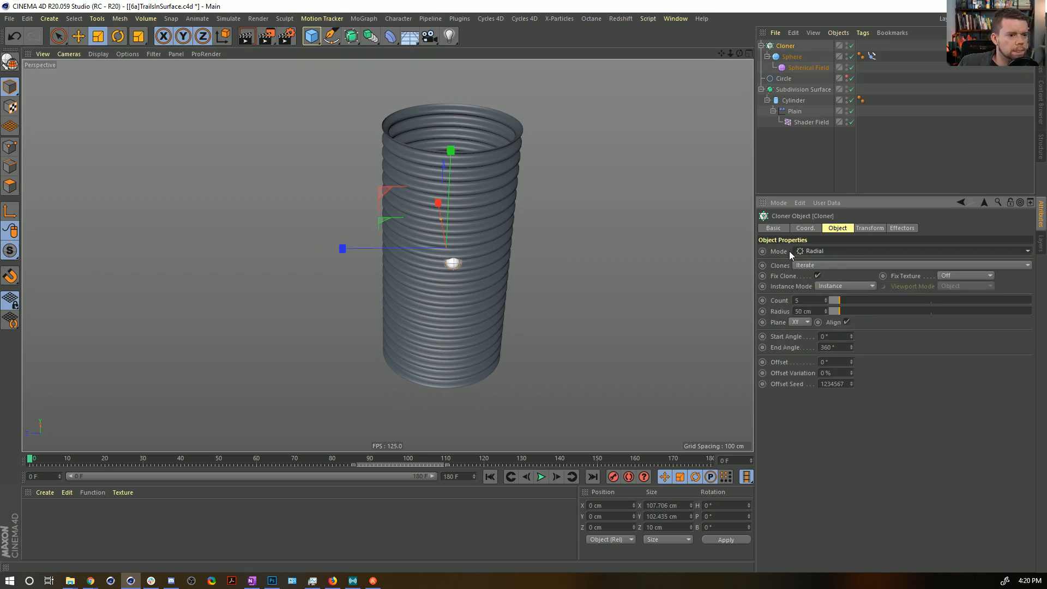
alt+drag(524, 186, 524, 275)
click(800, 322)
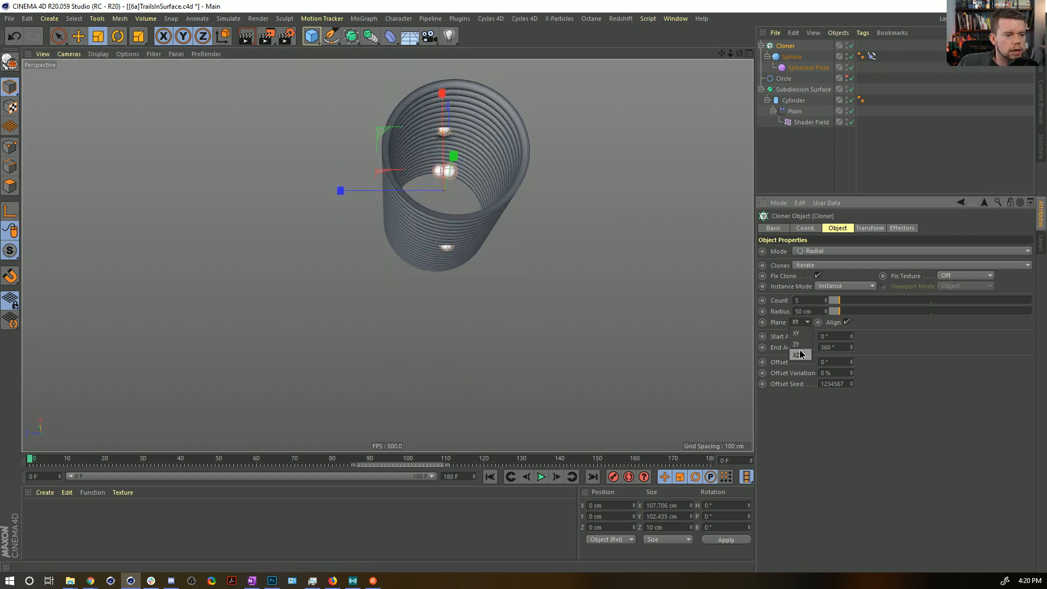
click(799, 354)
mouse_move(852, 362)
mouse_down()
mouse_move(852, 305)
mouse_move(852, 366)
mouse_up()
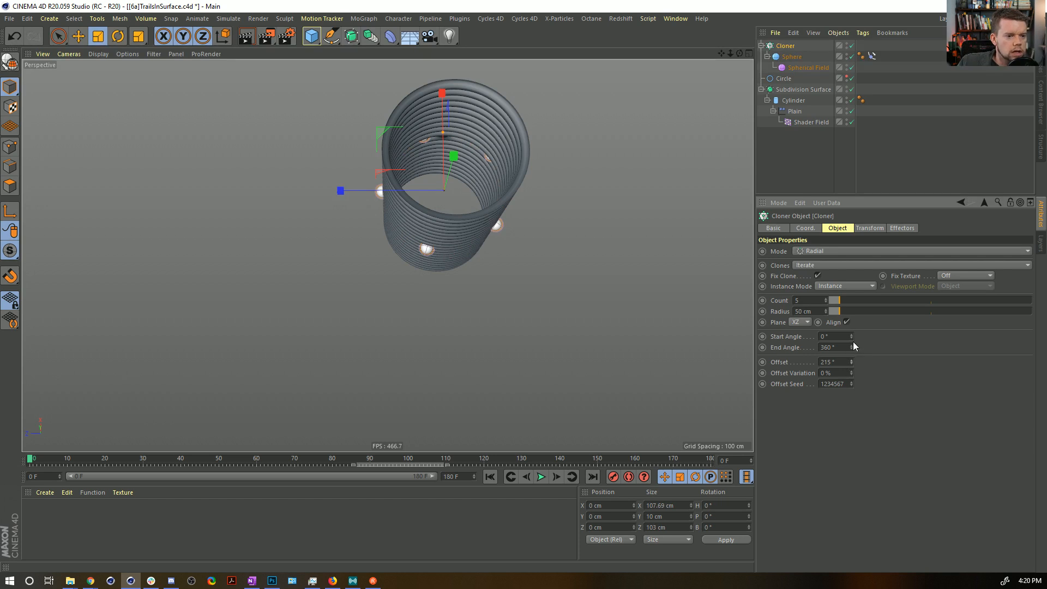
key(ctrl+z)
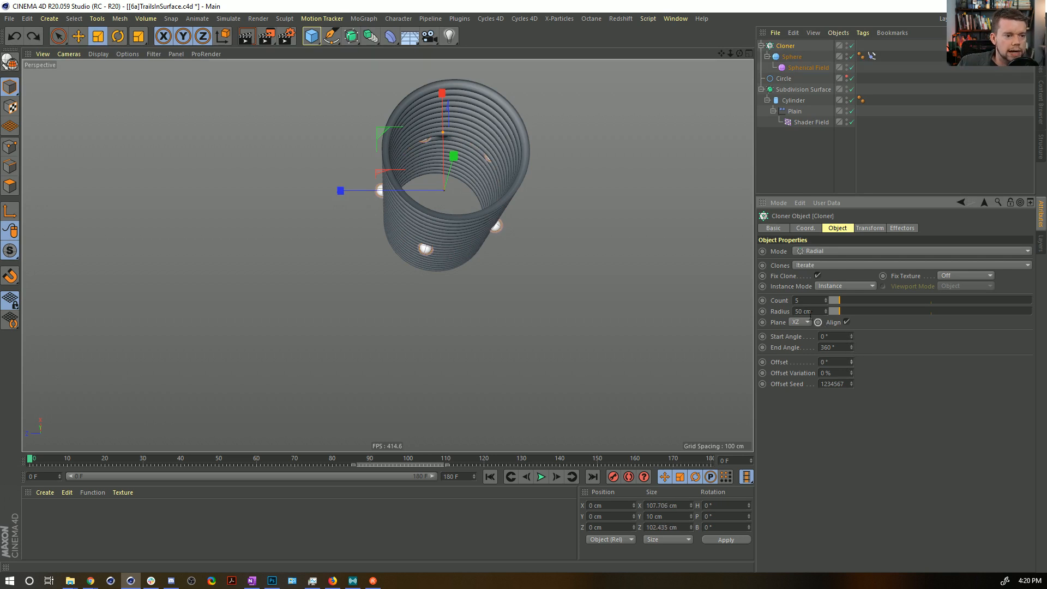
Set the radial Cloner's count to 16.
alt+drag(421, 223, 492, 344)
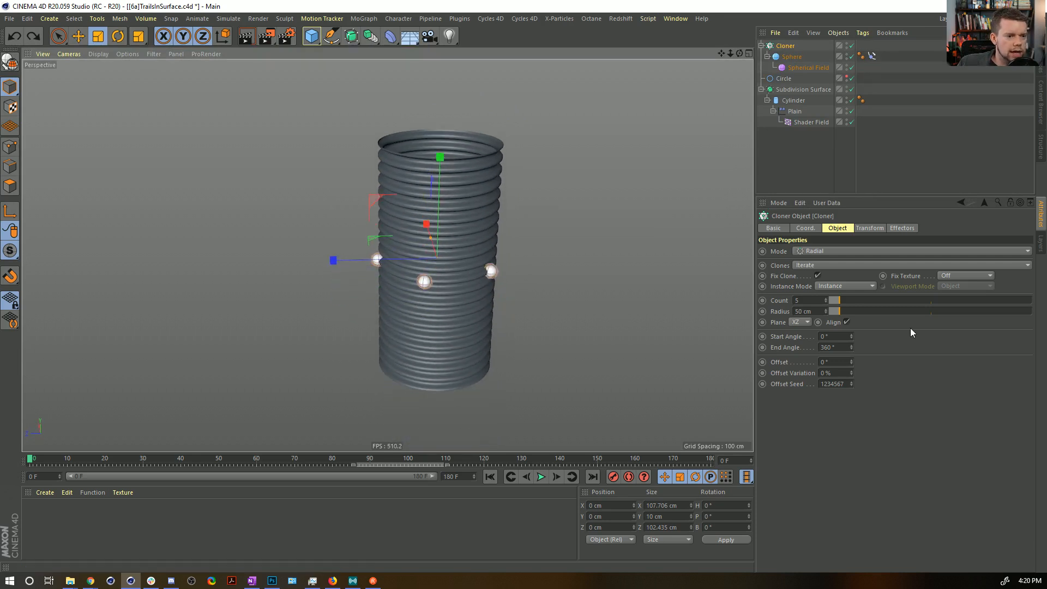
double_click(803, 299)
text(16)
key(Return)
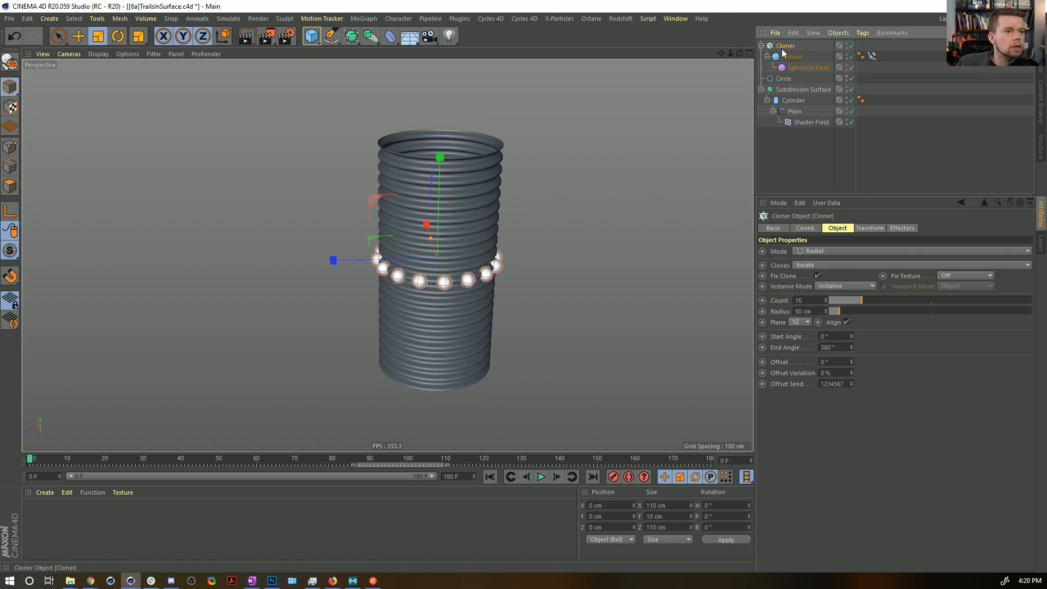
Add a Step effector to the Cloner, with scale turned off and position enabled at 200 cm in Y.
click(370, 19)
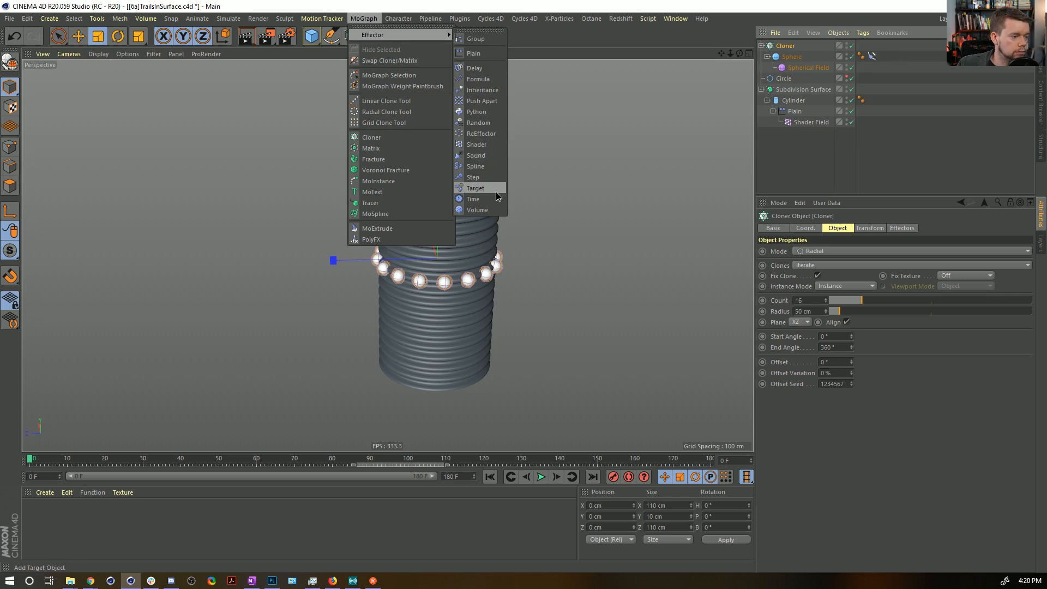
click(485, 177)
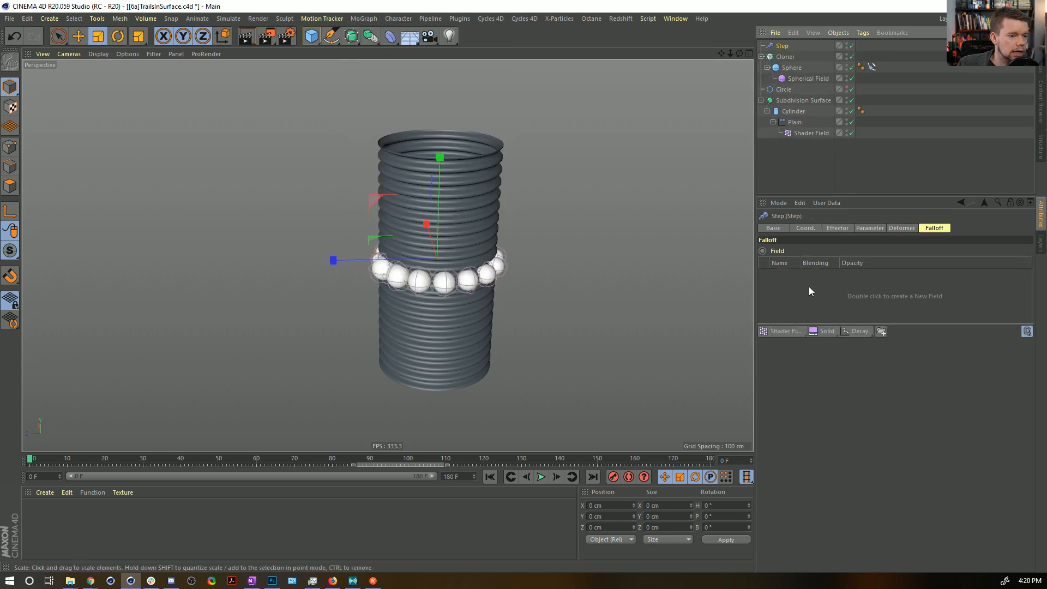
click(869, 227)
click(867, 273)
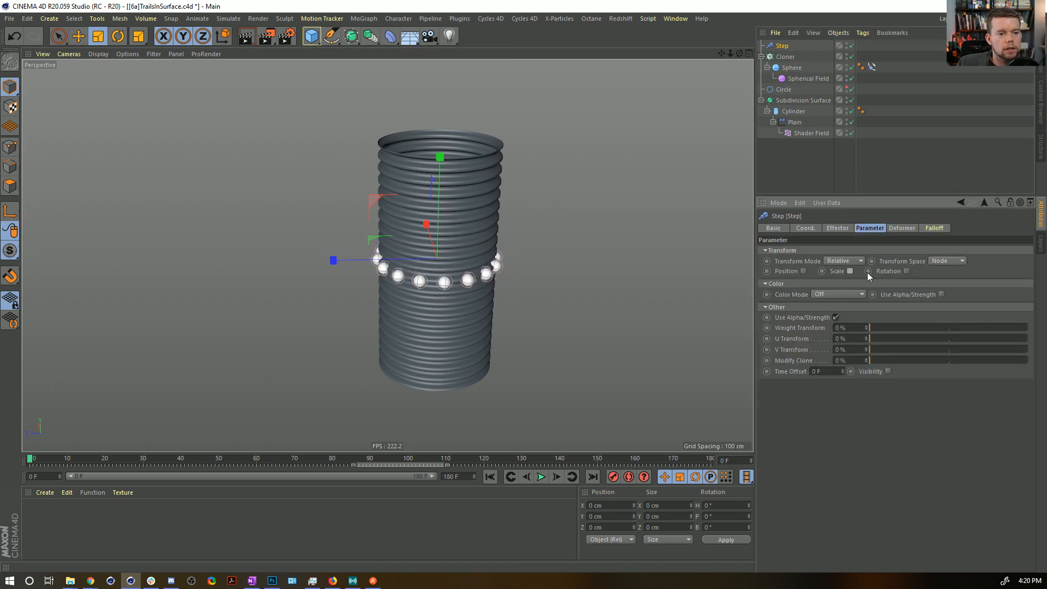
click(804, 271)
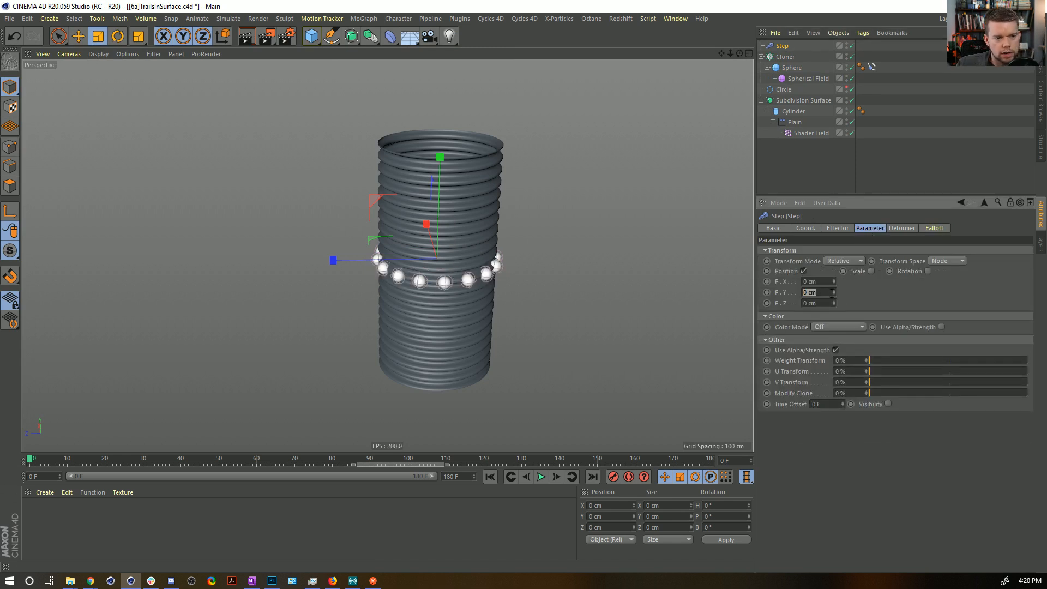
text(200)
key(Return)
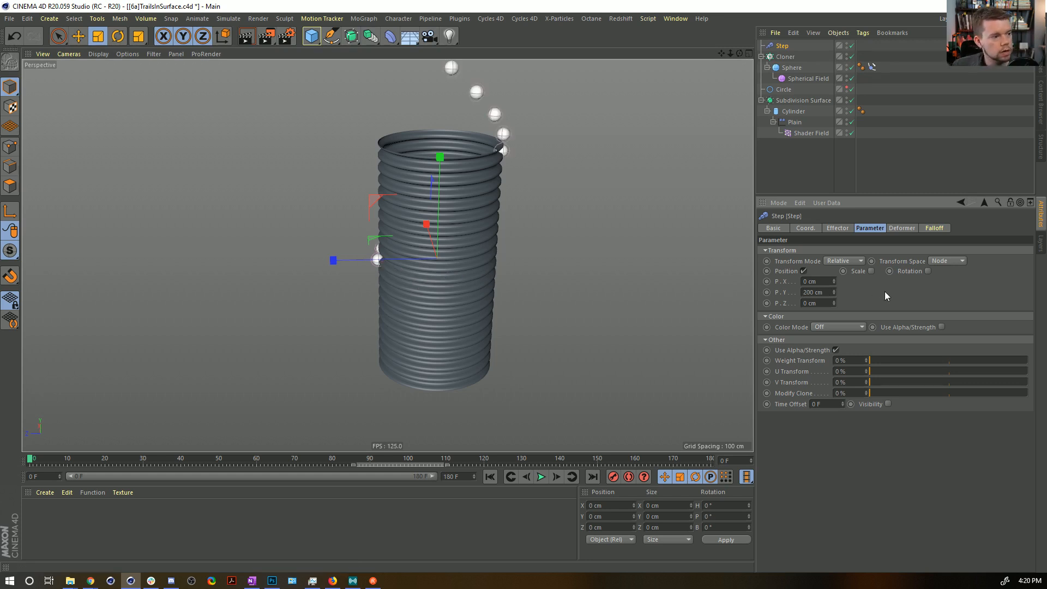
Make the Step effector's strength spline linear.
click(903, 228)
click(864, 228)
click(838, 228)
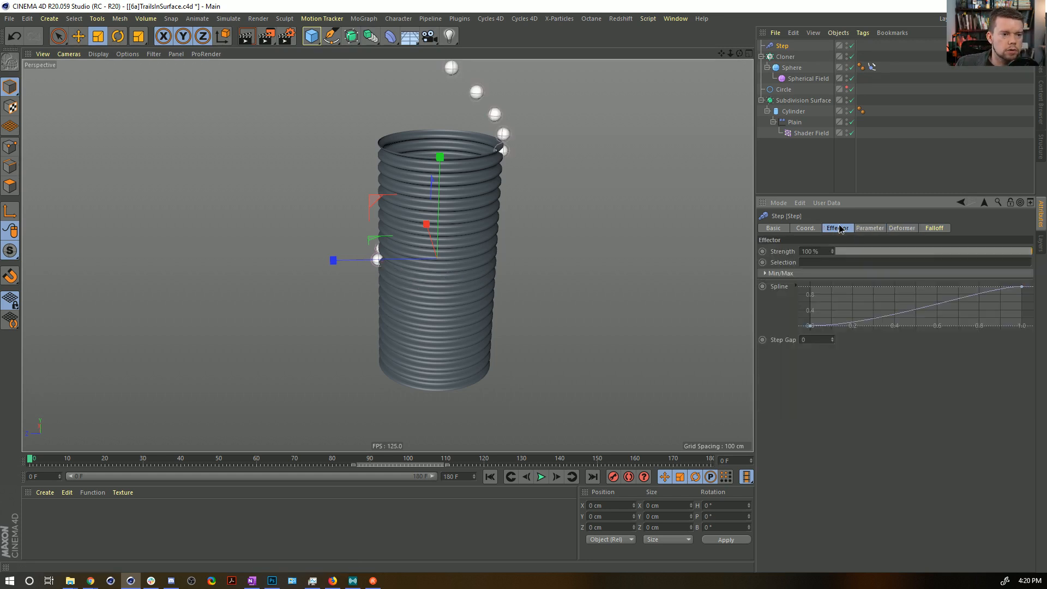
right_click(861, 319)
mouse_move(909, 471)
click(977, 478)
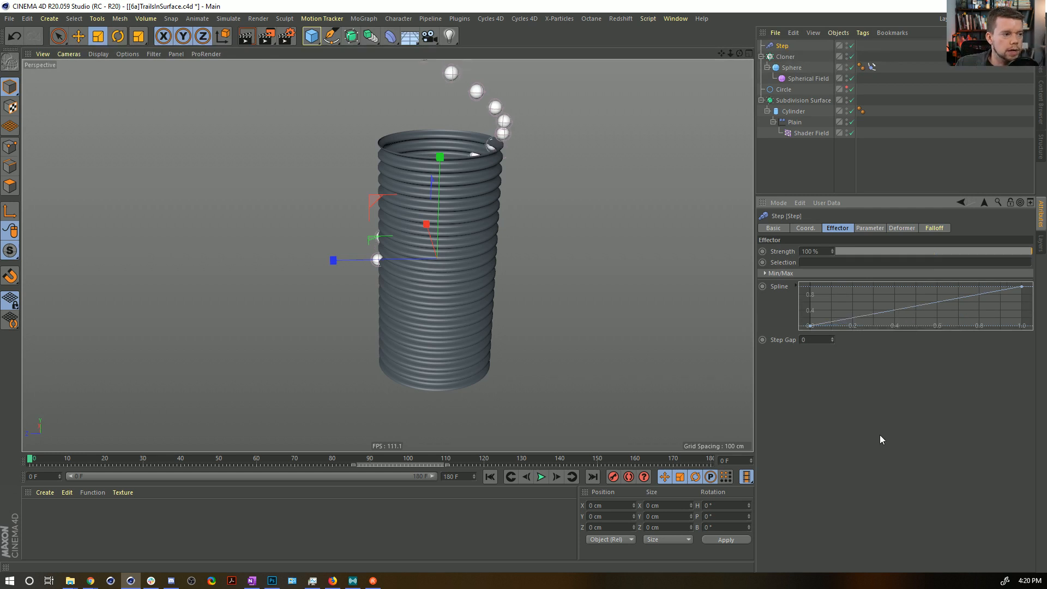
Set the Cloner's Y position to -100 cm.
click(785, 57)
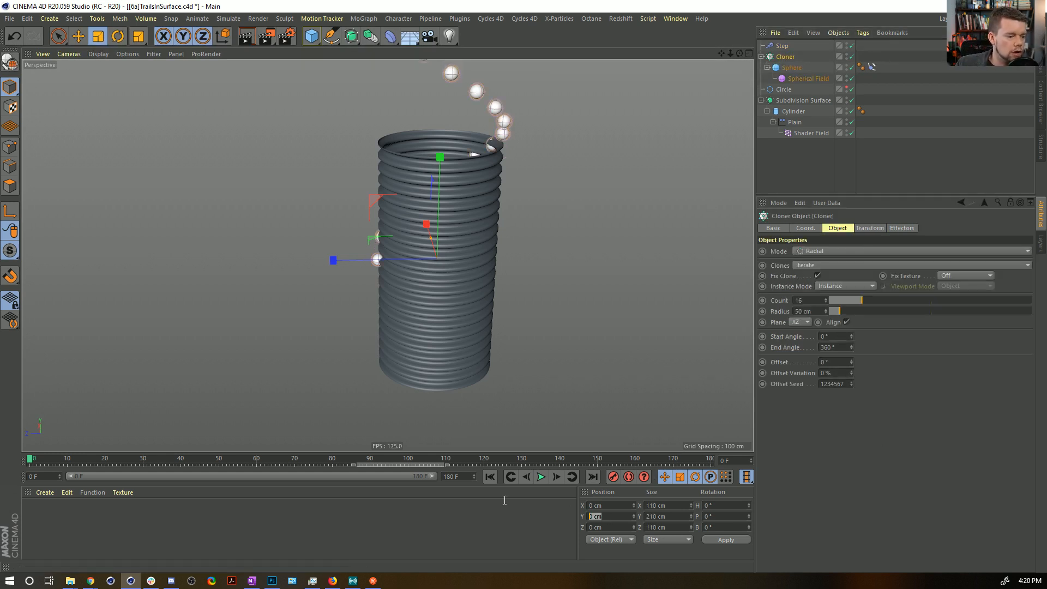
text(-10)
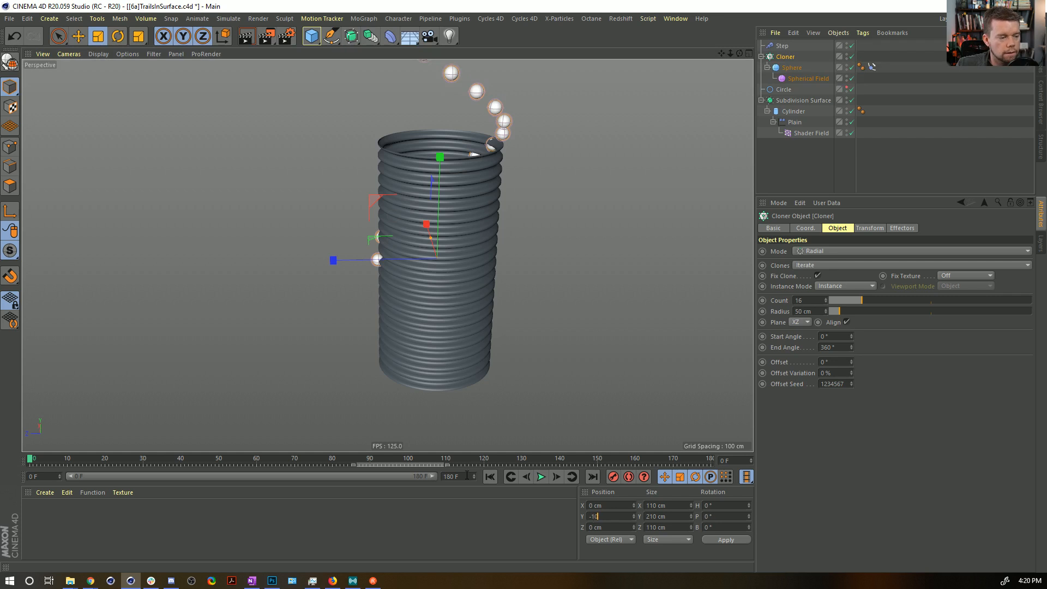
text(0)
key(Return)
Try raising the Cloner's offset to about 115° during playback, and stop and rewind to frame 0.
click(543, 478)
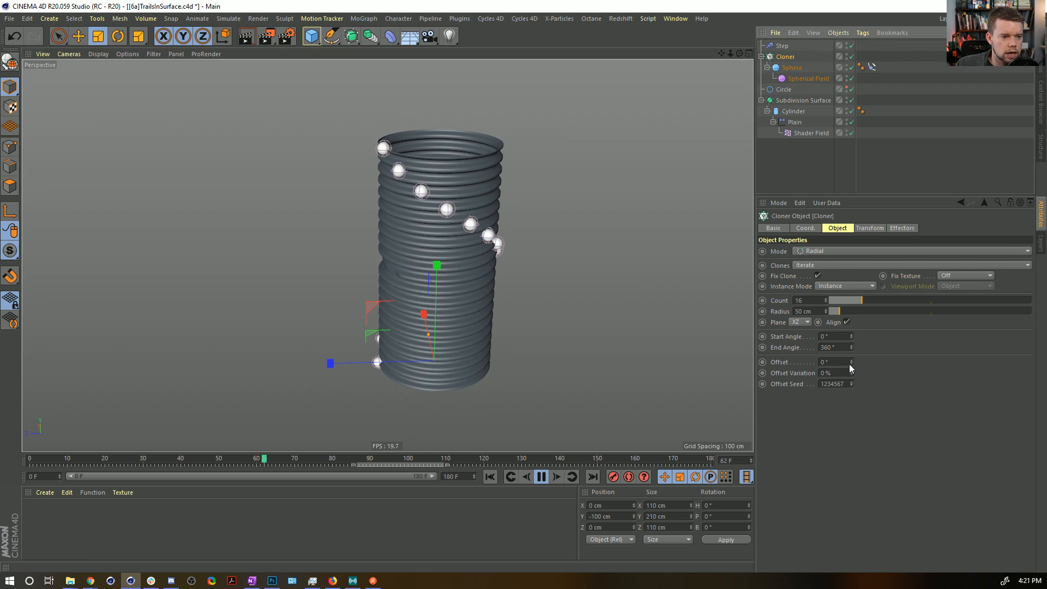
drag(850, 363, 849, 362)
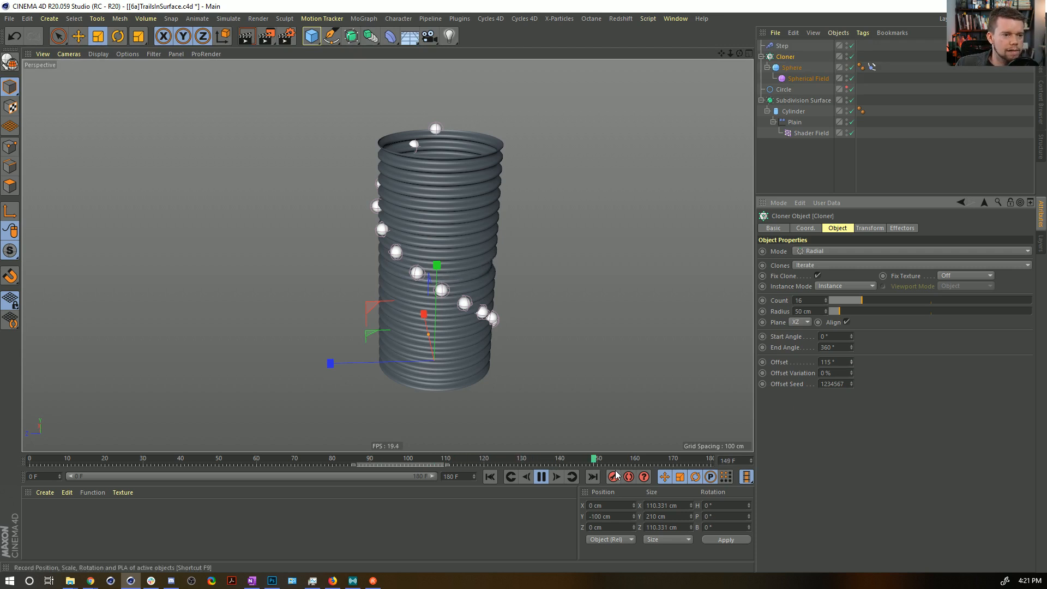
click(540, 476)
click(490, 476)
Set the Cloner's offset variation to 50% and raise its offset to about 1116° as a test.
mouse_move(851, 363)
mouse_down()
mouse_move(826, 403)
mouse_move(843, 373)
mouse_up()
text(50)
key(Return)
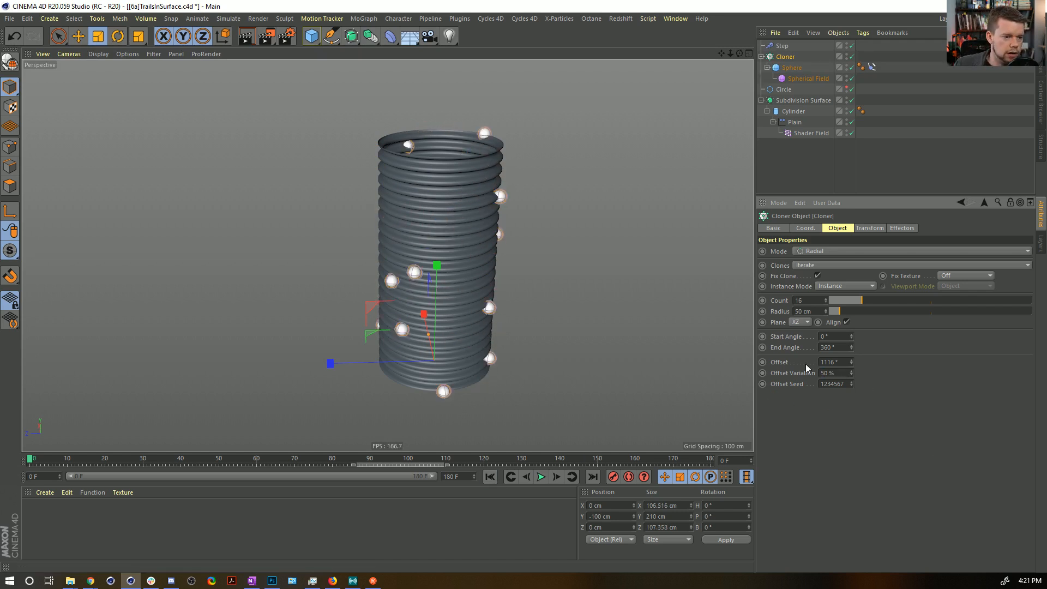
Test the Cloner's offset at 0°, 100° and 1000°.
text(0)
key(Return)
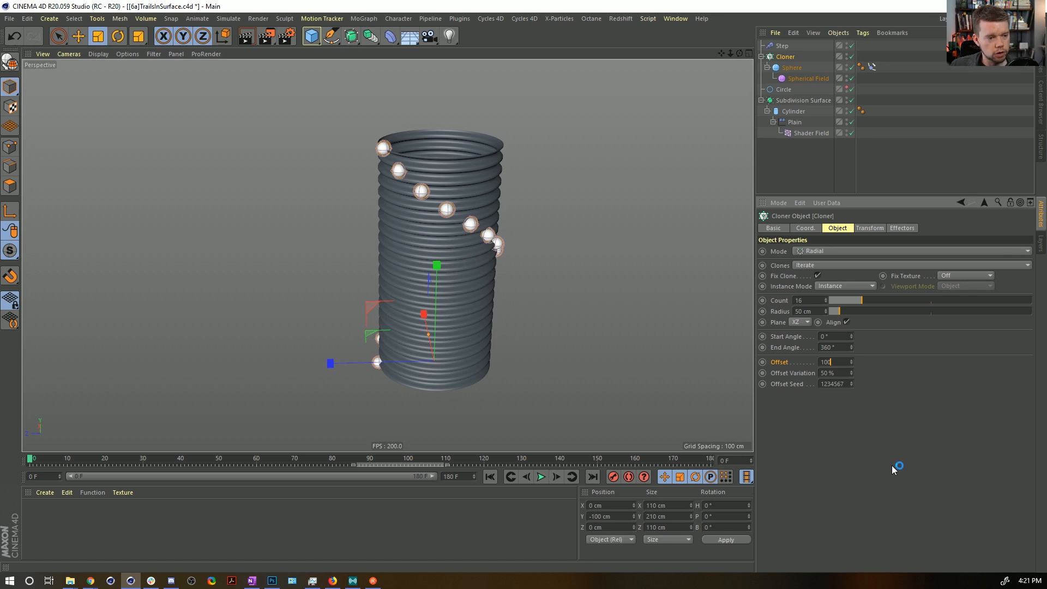
text(100)
key(Return)
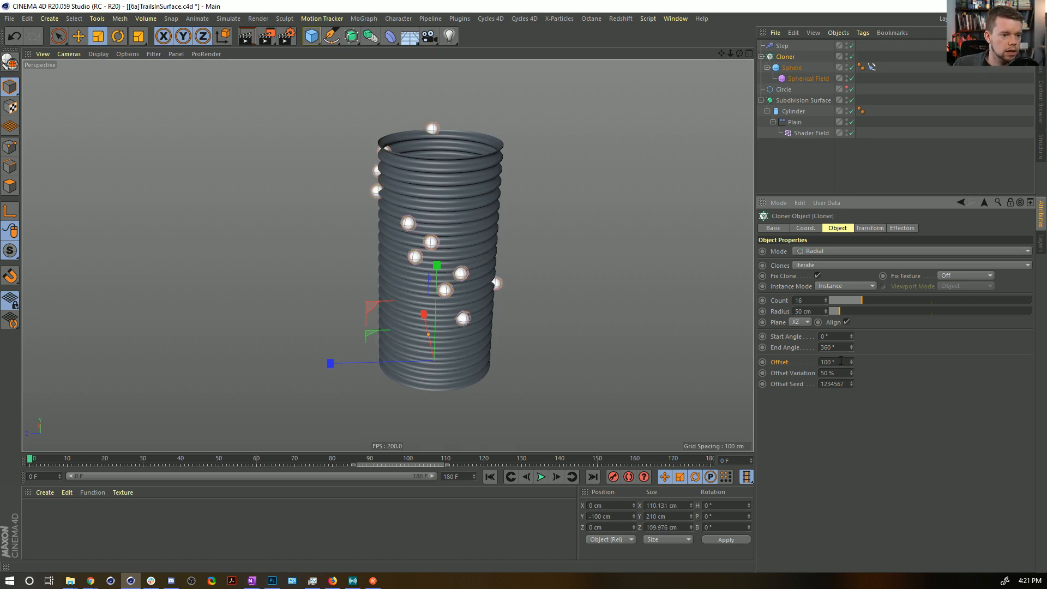
text(0)
key(Return)
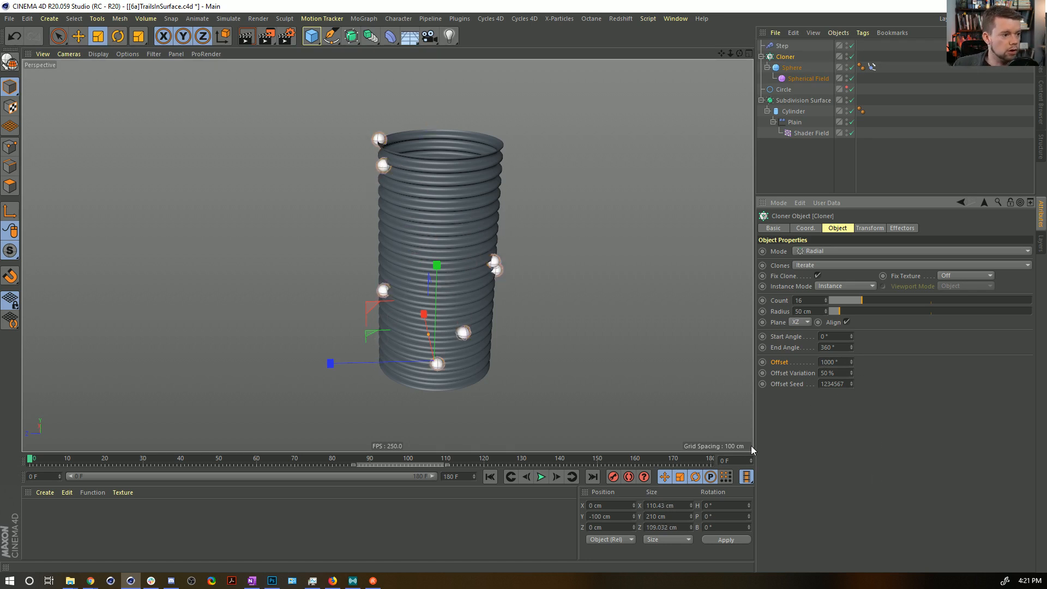
Set the Cloner's offset to about 2000° at frame 180 and keyframe it.
click(592, 477)
mouse_move(850, 364)
mouse_down()
mouse_move(850, 344)
mouse_move(851, 366)
mouse_up()
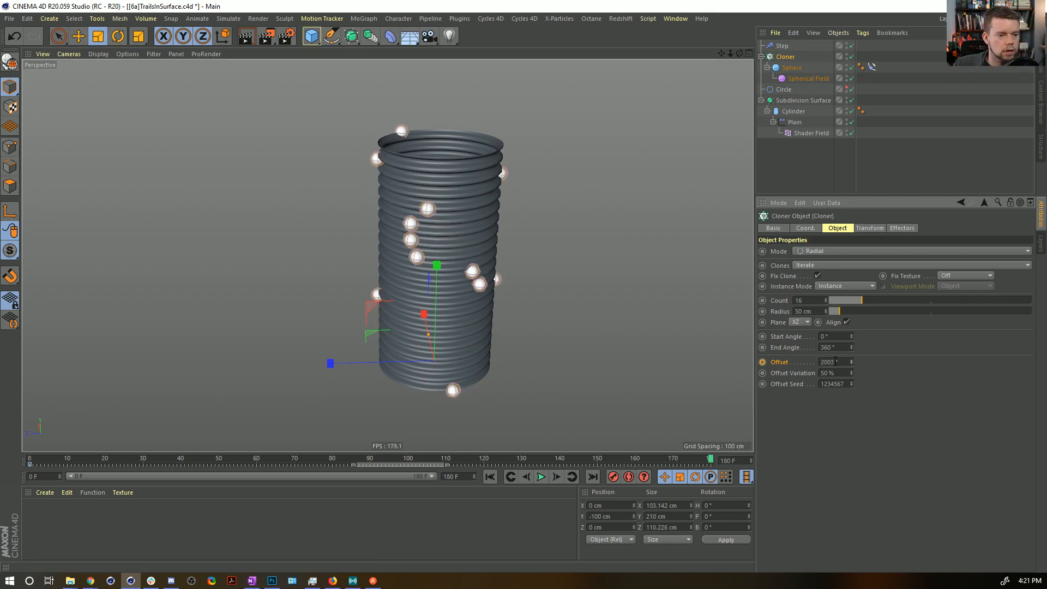
text(0)
key(Return)
click(760, 364)
Give both Cloner offset keyframes linear interpolation and play the animation.
double_click(600, 462)
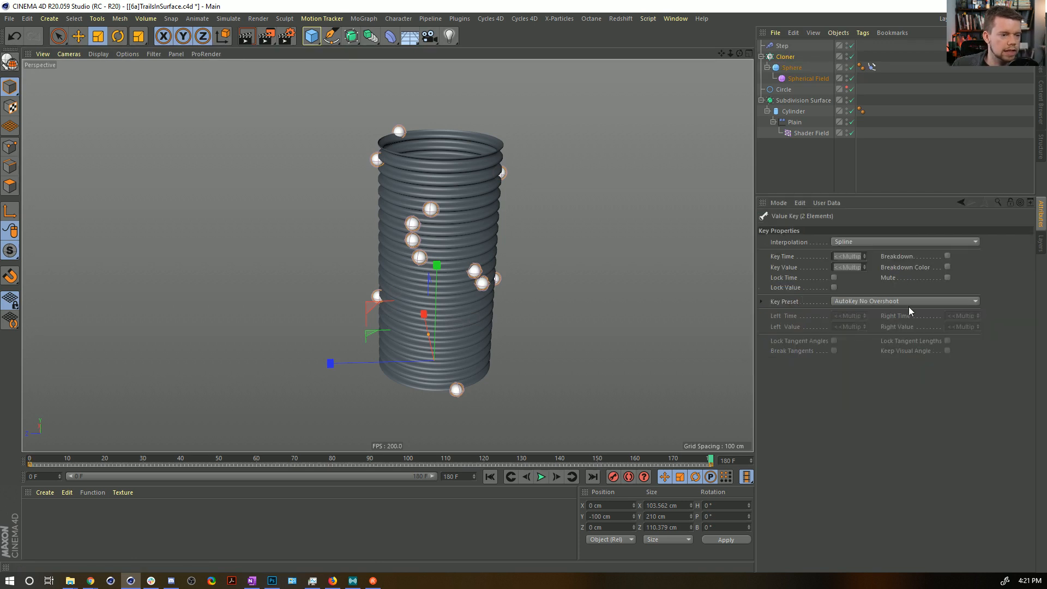
click(847, 243)
click(865, 274)
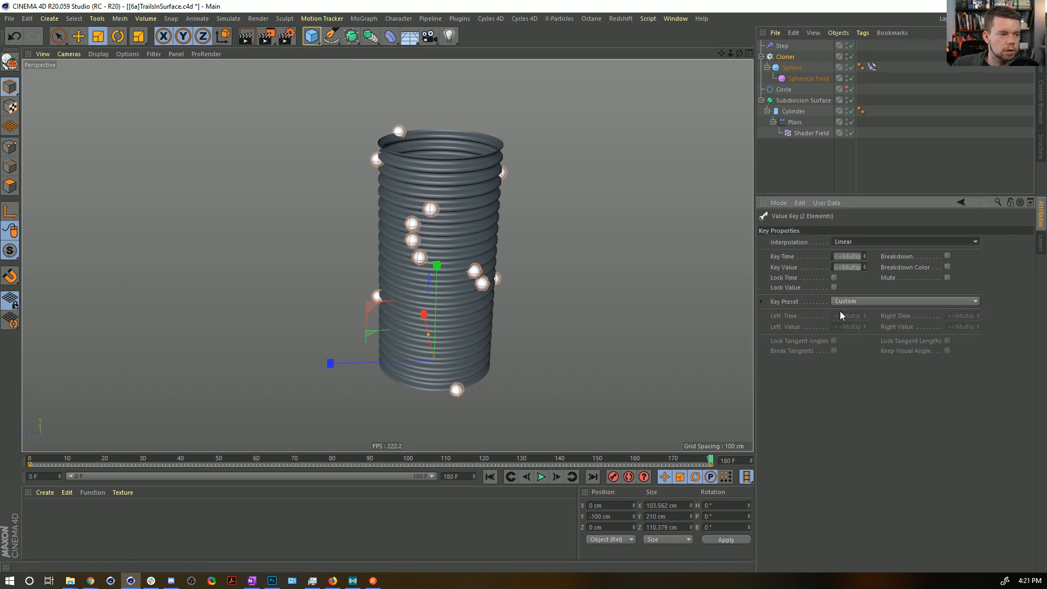
click(540, 476)
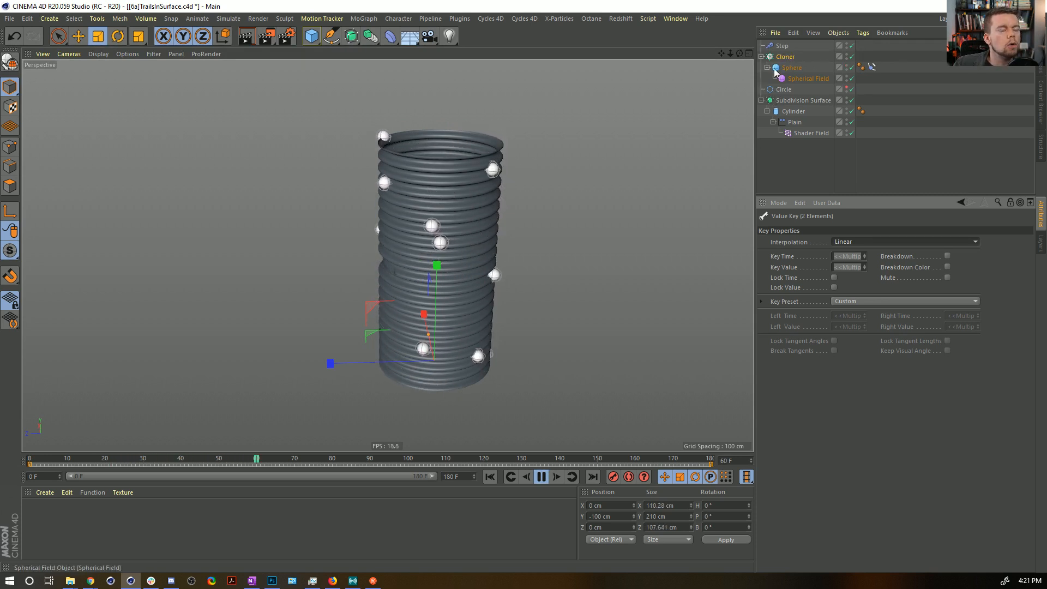
Delete the Spherical Field under the Sphere and open the Plain effector's falloff settings.
click(798, 77)
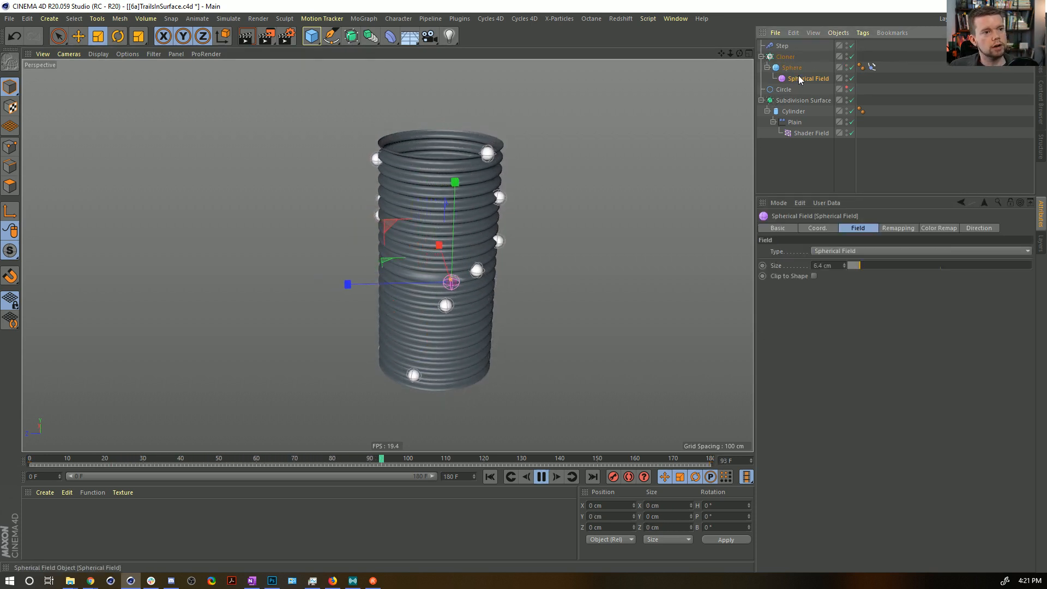
key(Delete)
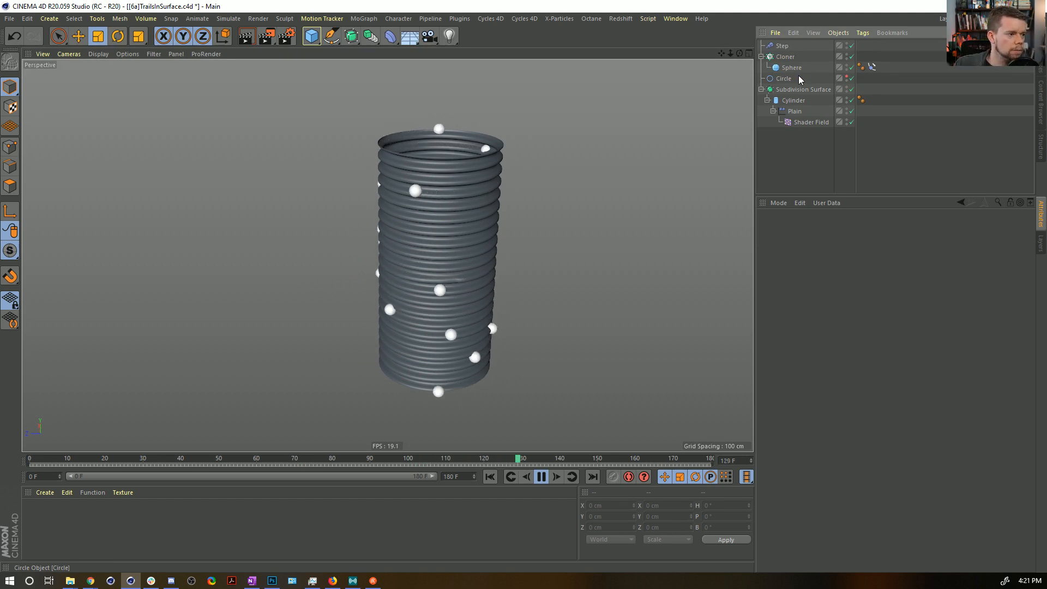
click(795, 111)
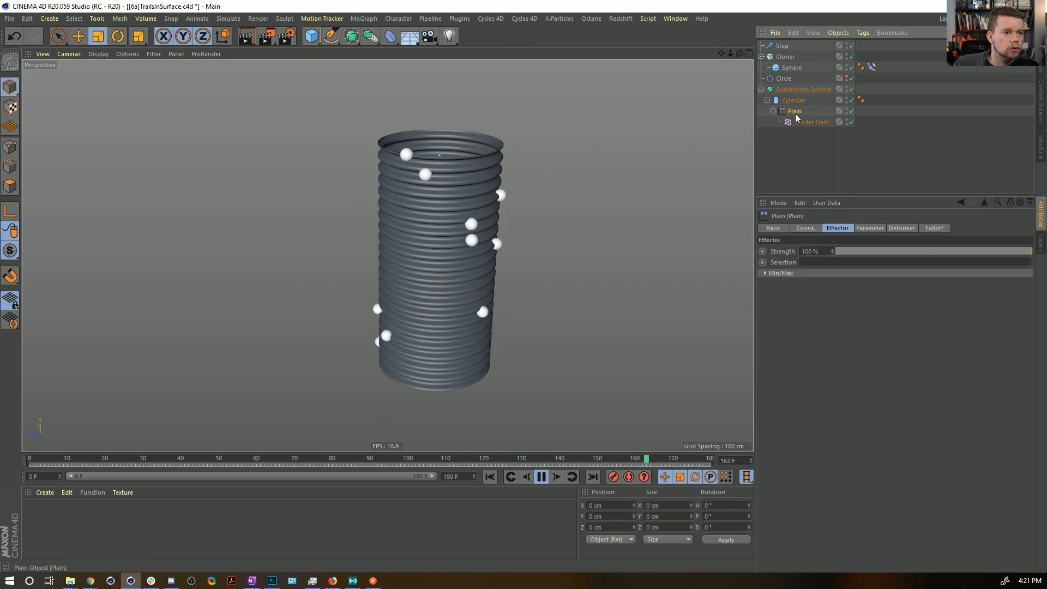
click(934, 227)
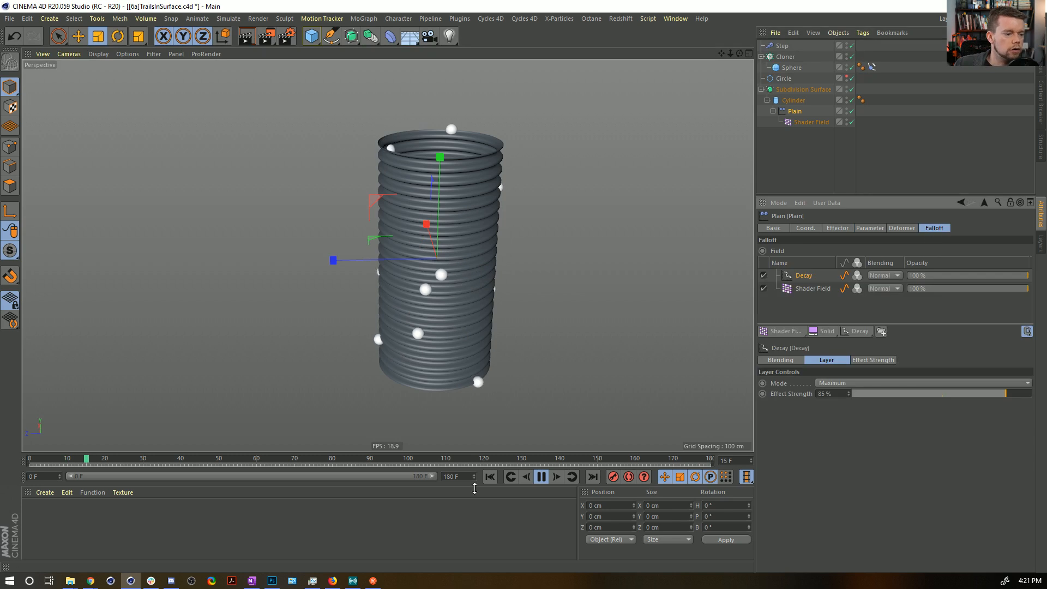
Save the scene as a new version named [6b]TrailsInSurface.c4d.
key(ctrl+shift+s)
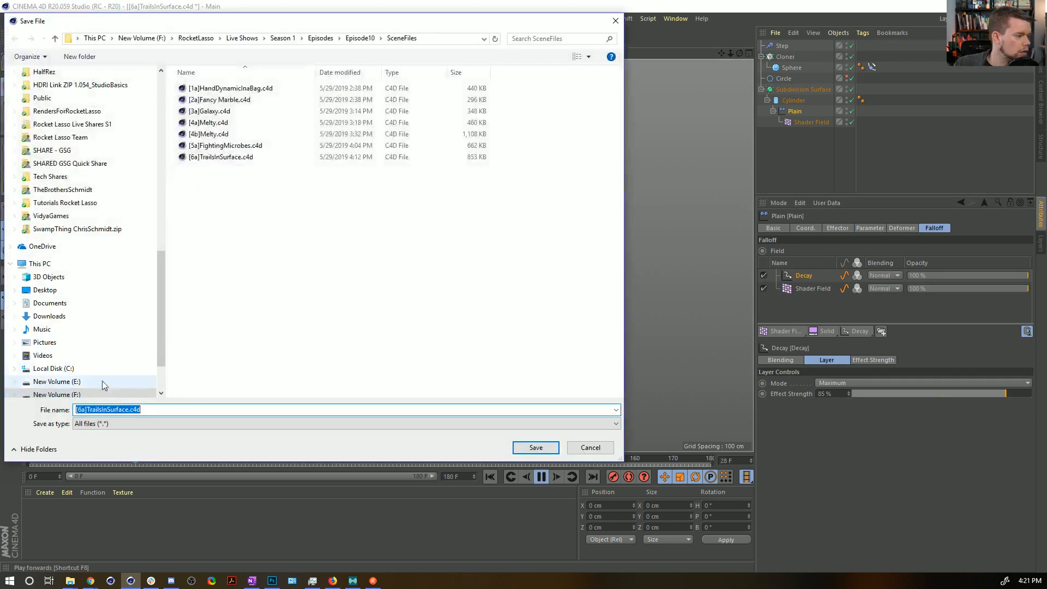
click(86, 410)
key(BackSpace)
text(b)
key(Return)
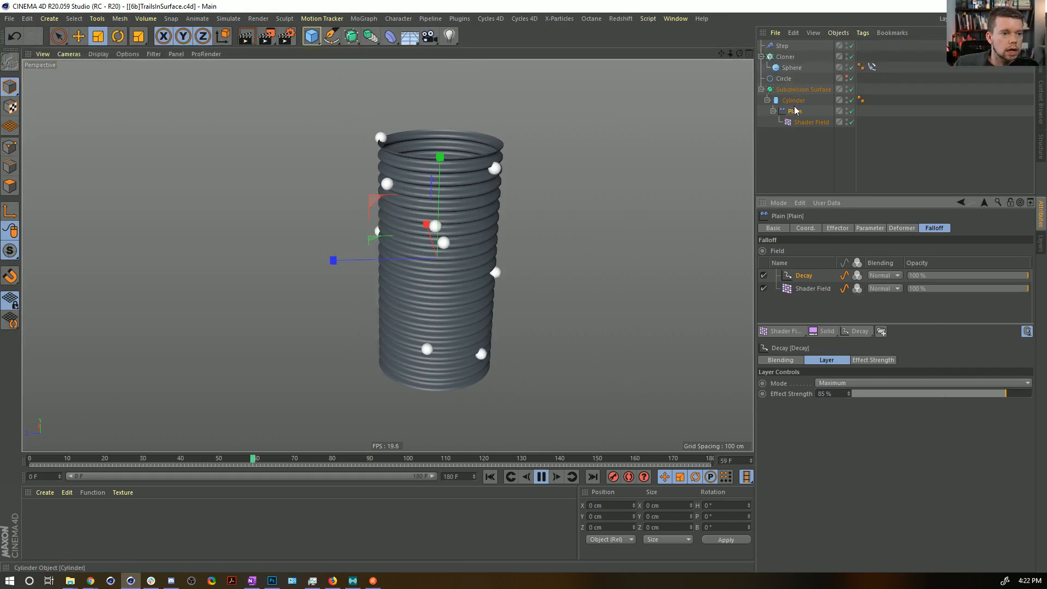
Add the Cloner as a layer in the Plain effector's falloff and disable the Decay layer.
drag(785, 57, 853, 310)
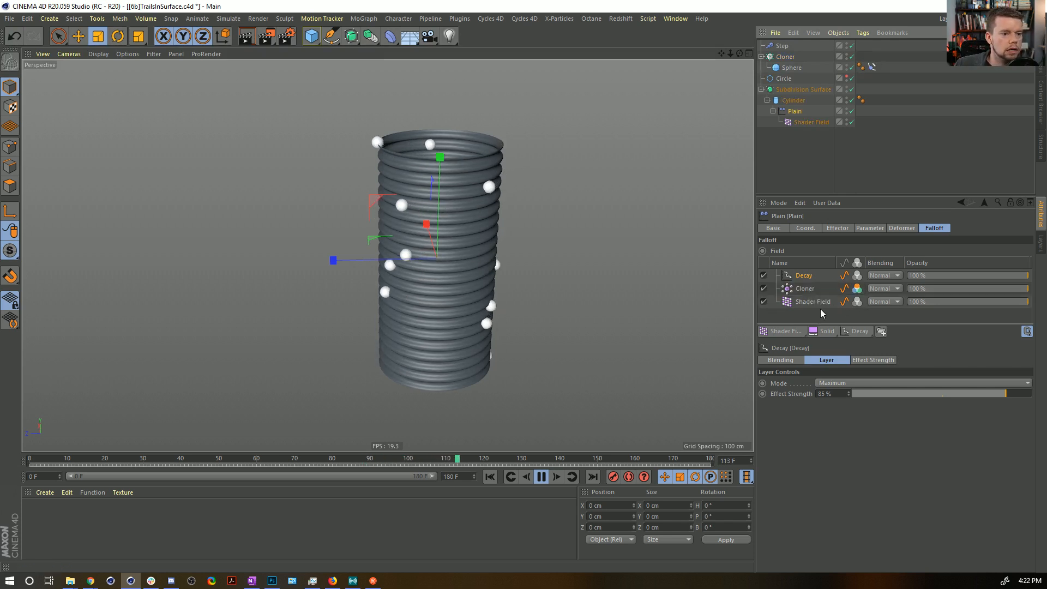
click(763, 275)
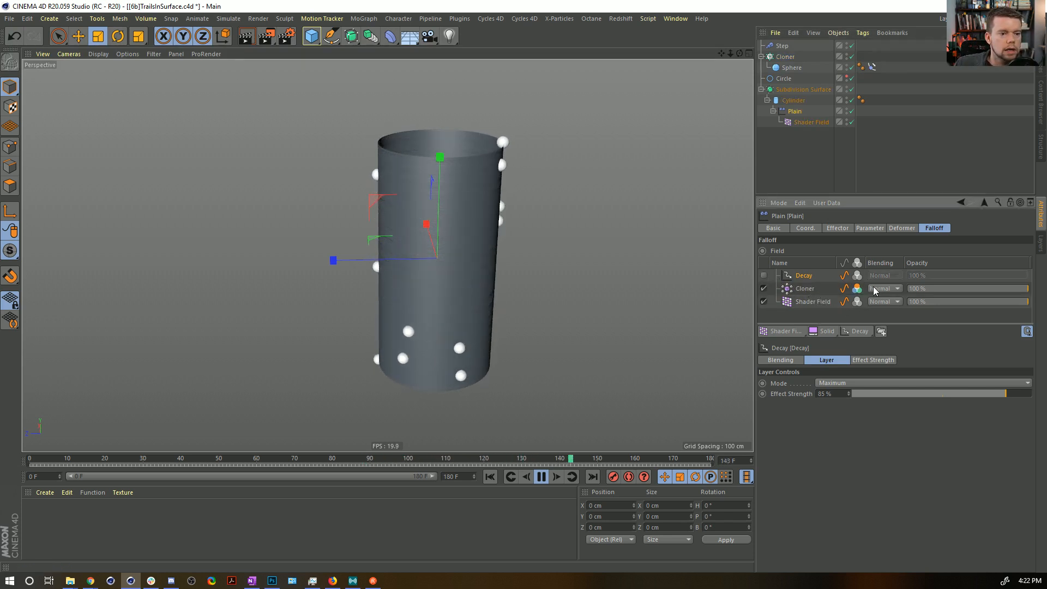
Reduce the Cloner falloff layer's radius to 5 cm with its mode set to Nearest.
click(804, 289)
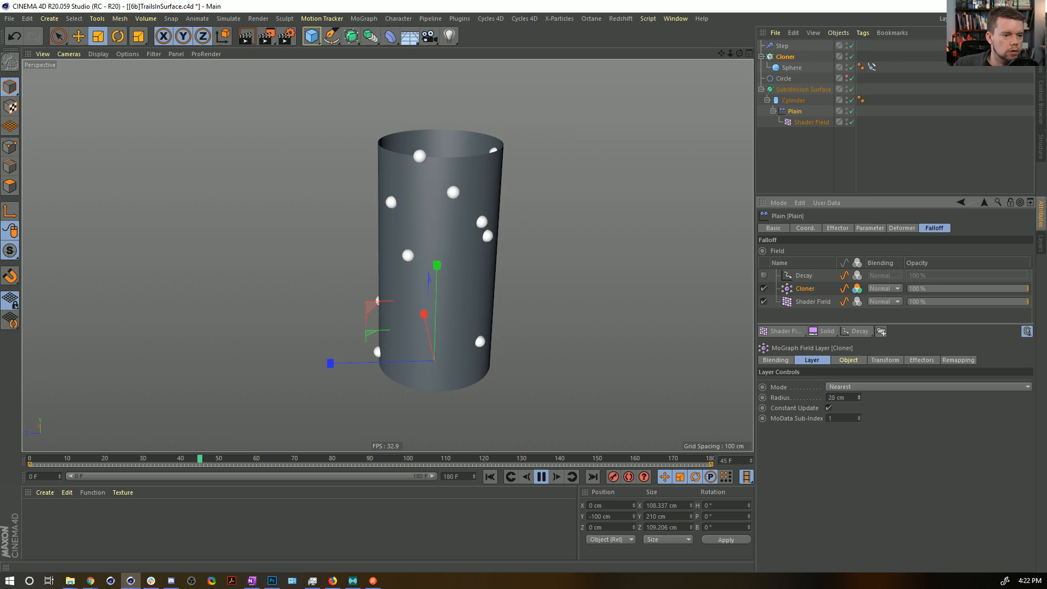
drag(857, 396, 857, 410)
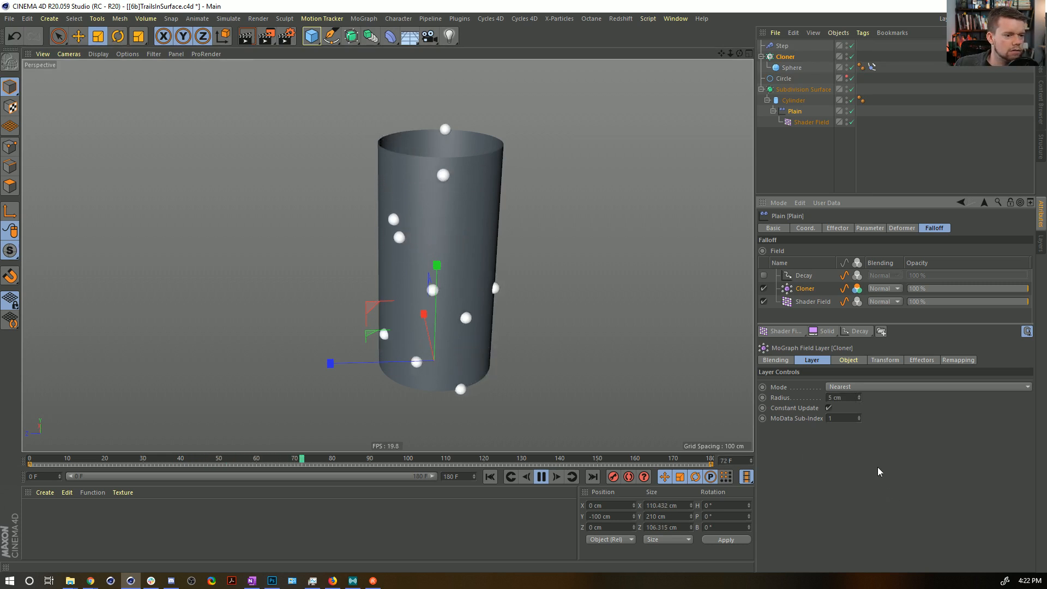
click(846, 386)
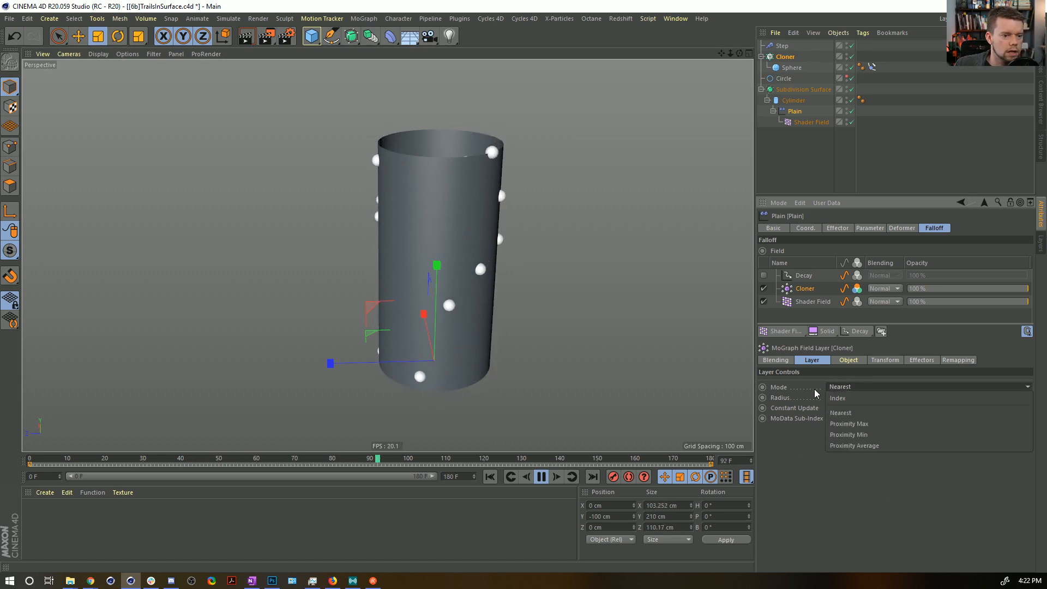
click(831, 413)
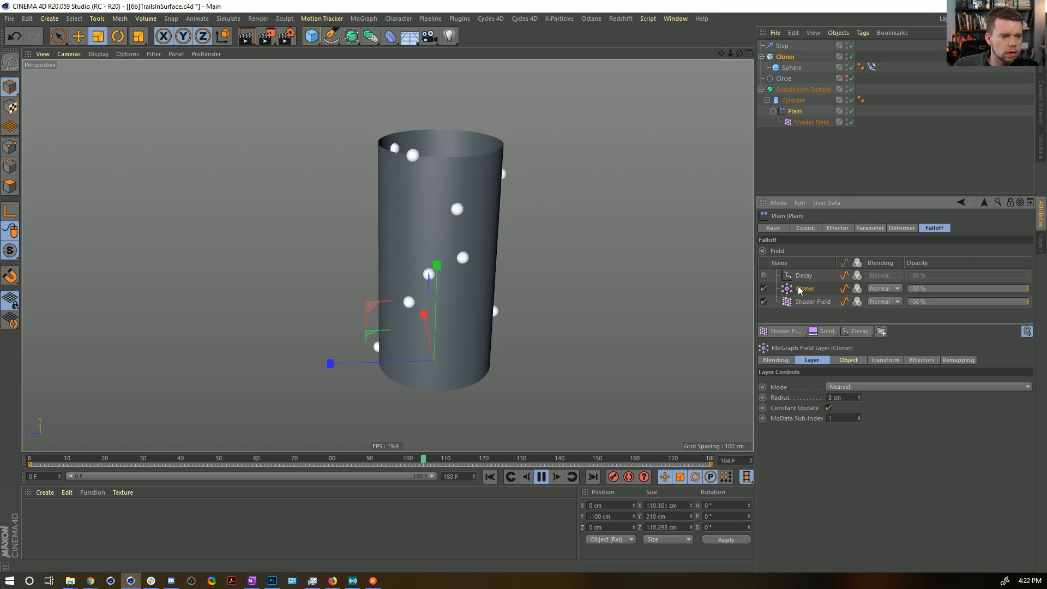
click(846, 386)
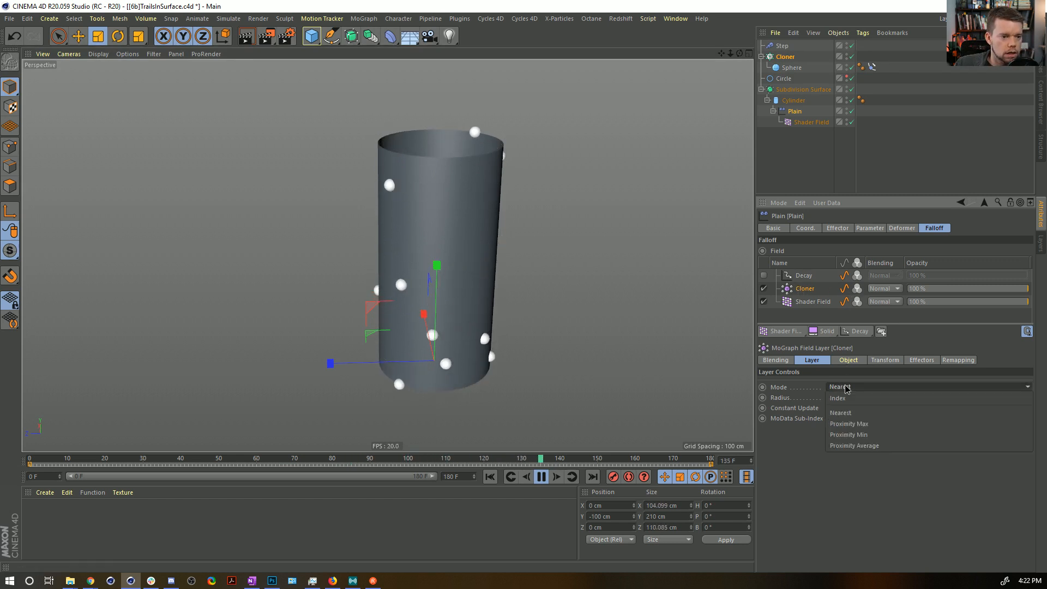
Replace the Cloner falloff layer with the Cloner as a Point Object layer of 3 cm radius.
click(792, 290)
key(Delete)
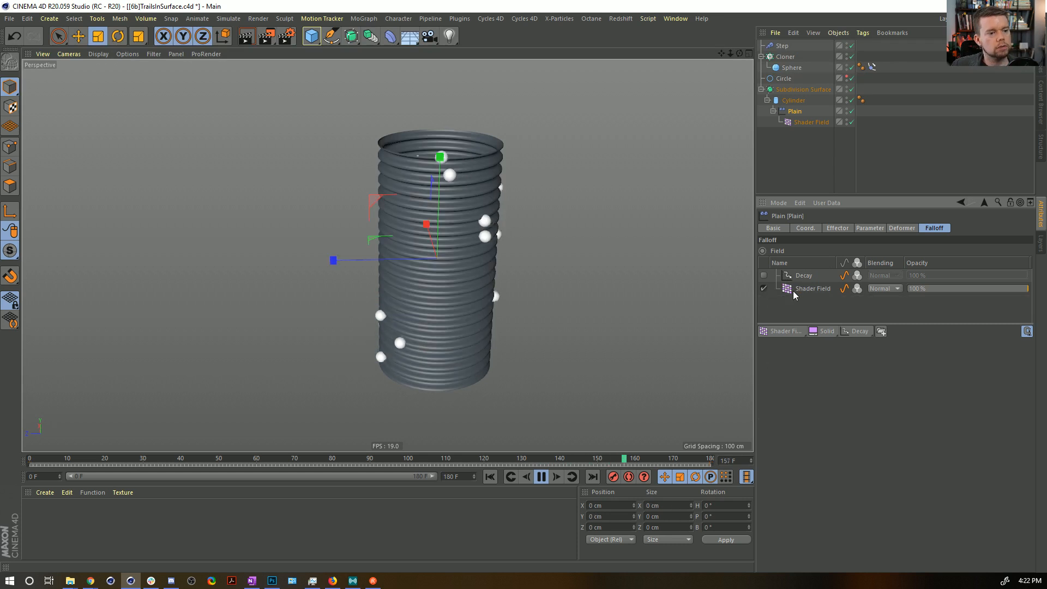
drag(785, 56, 818, 285)
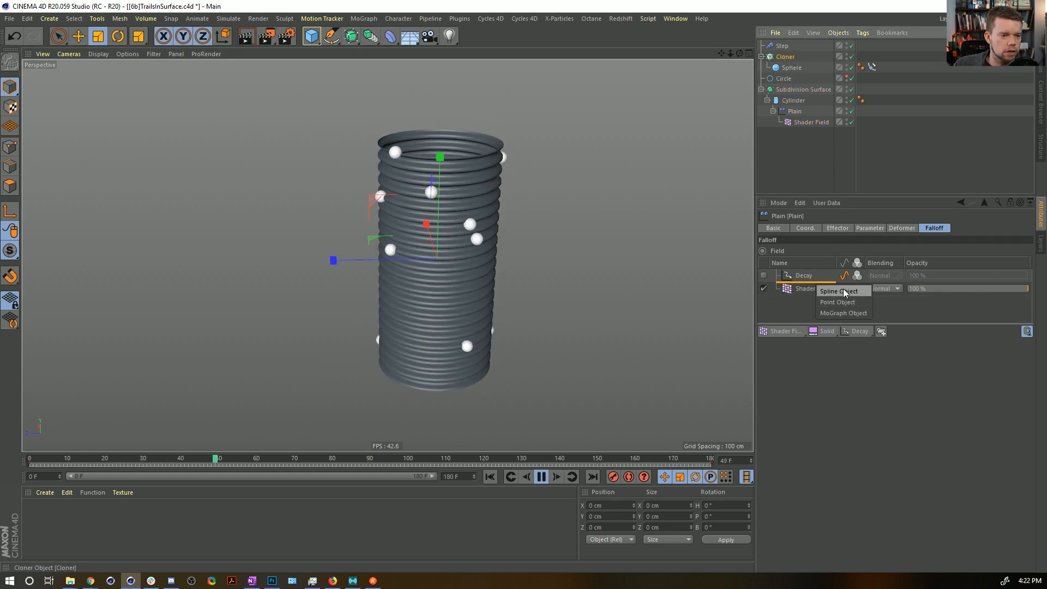
click(853, 303)
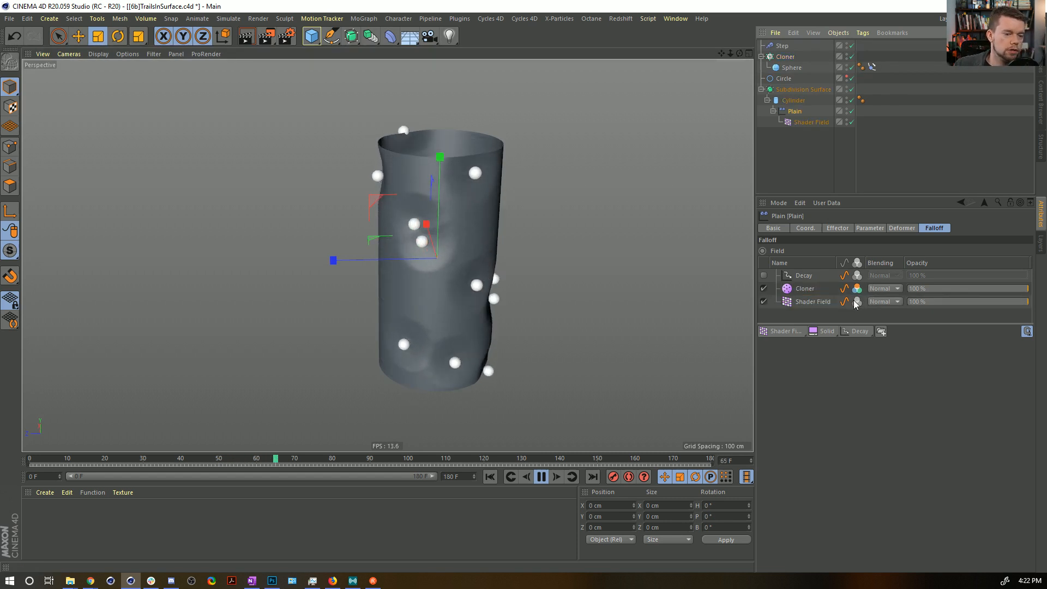
click(807, 289)
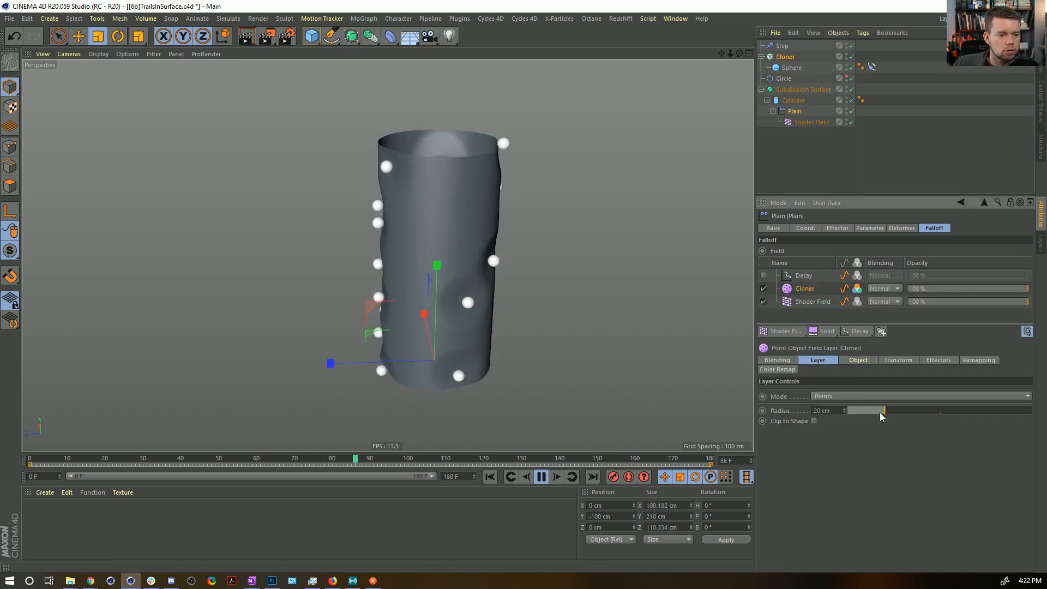
drag(869, 419, 856, 421)
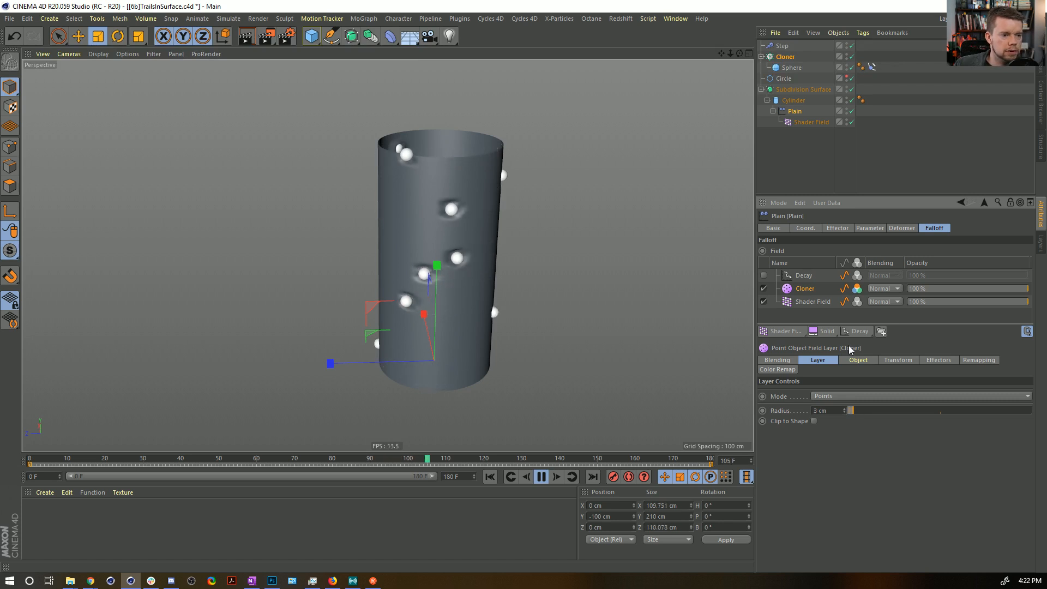
Enable the Decay layer, set the Cloner layer's blending to Add, and stop playback at frame 0.
click(763, 276)
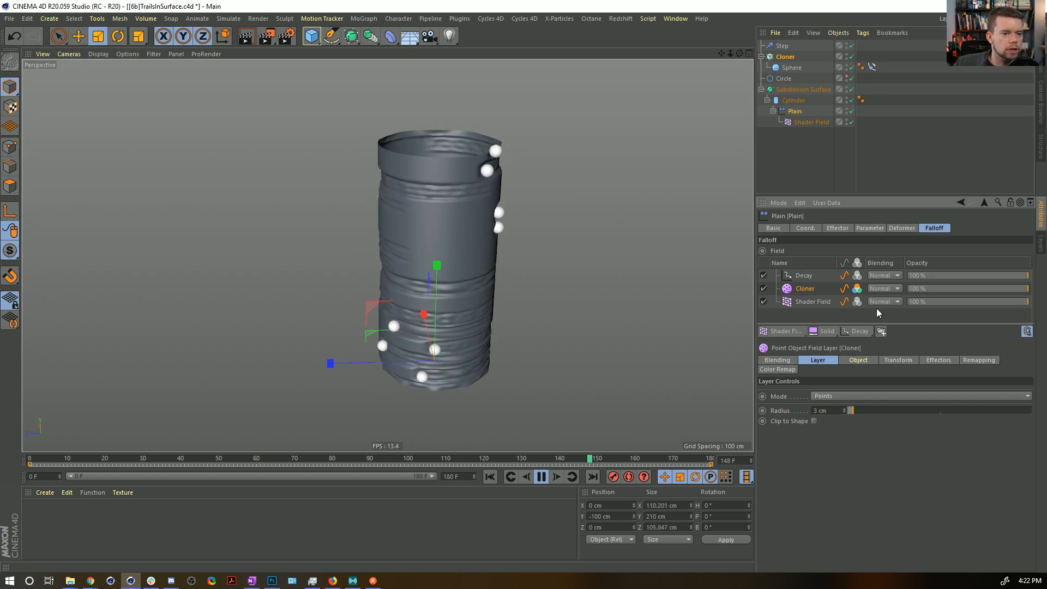
click(879, 289)
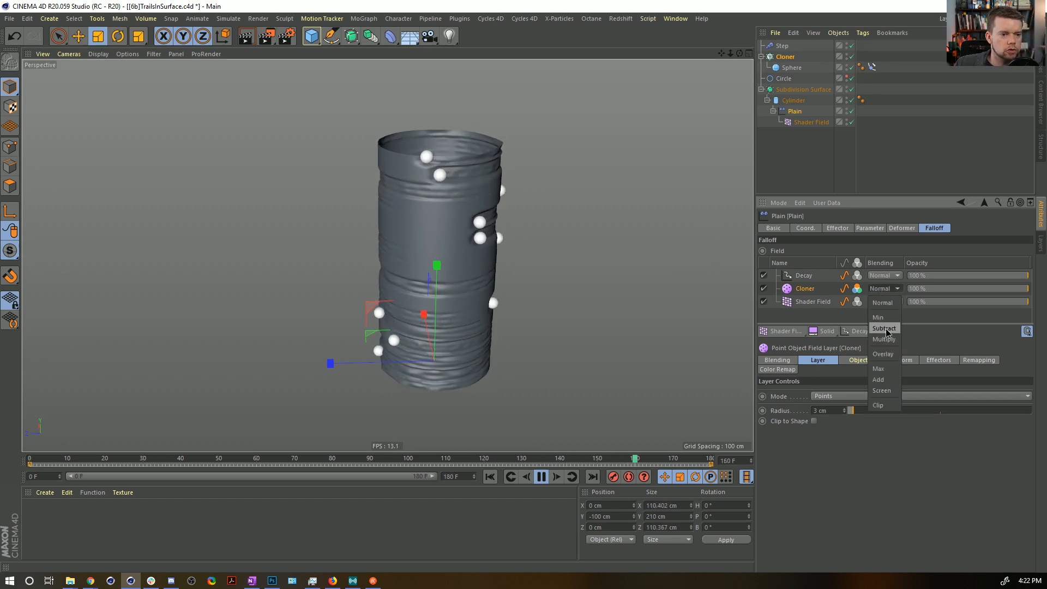
click(878, 379)
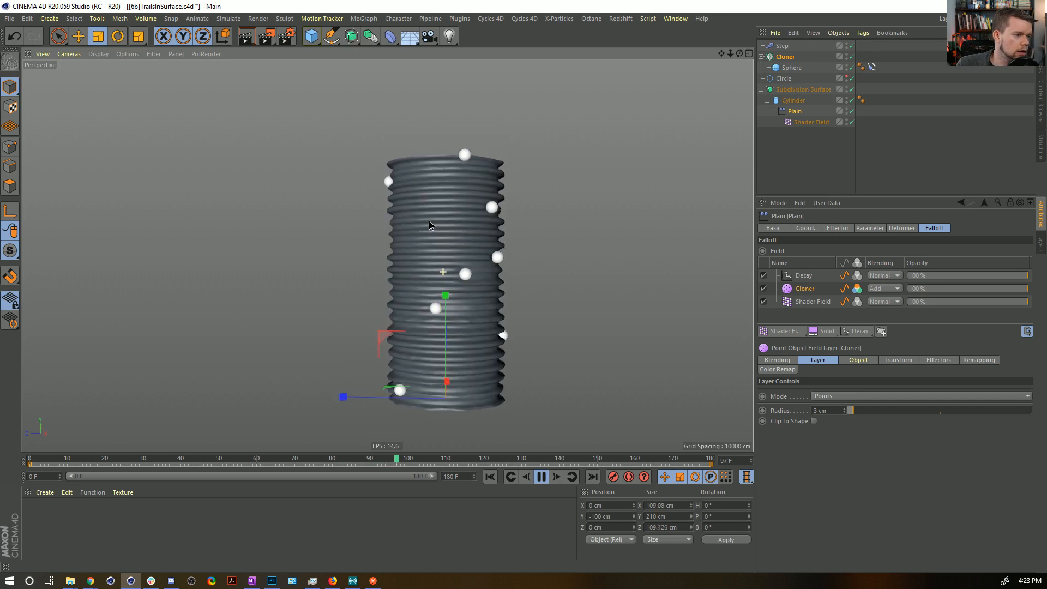
click(541, 476)
click(490, 476)
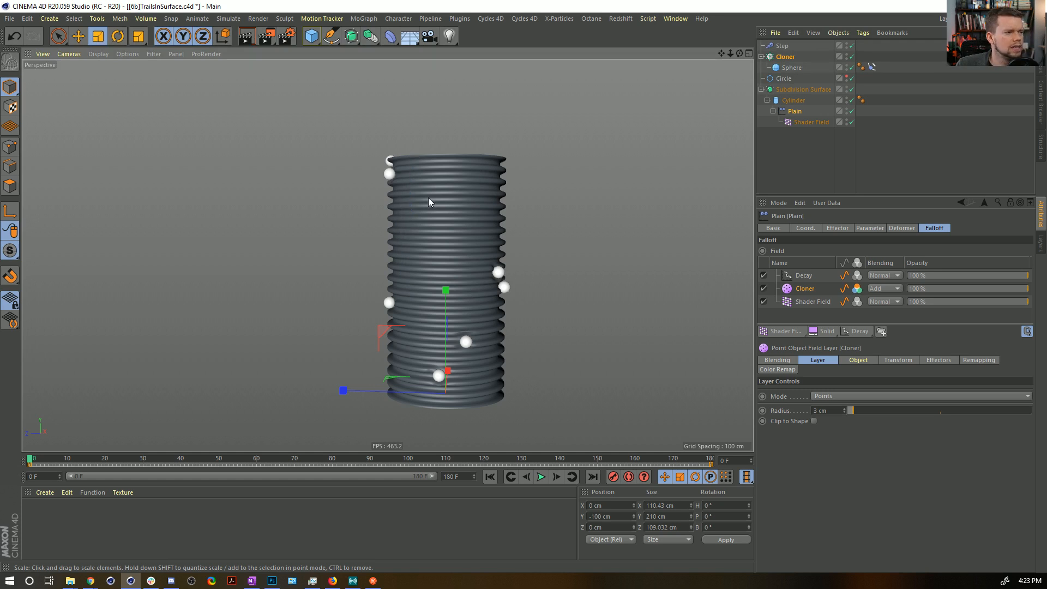
Set the Cloner's clone count to 21 and play the animation.
click(777, 49)
click(782, 57)
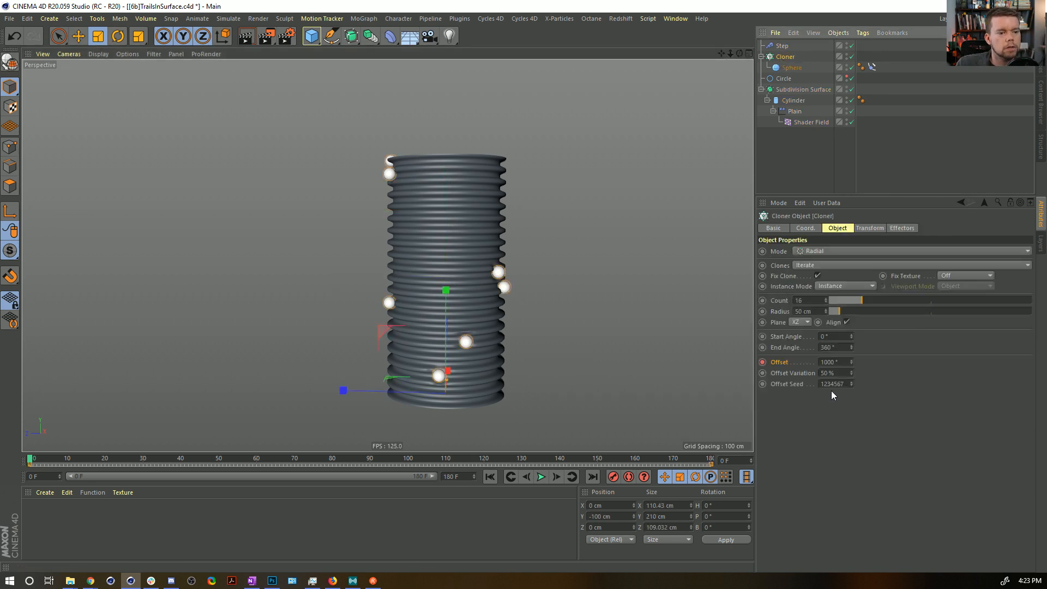
click(802, 300)
text(21)
key(Return)
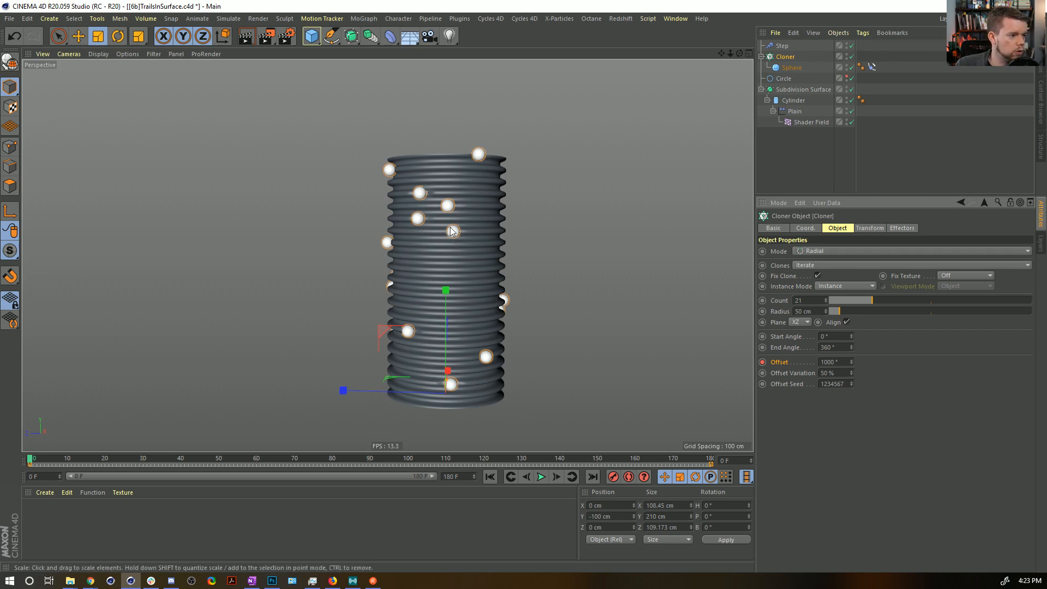
click(541, 477)
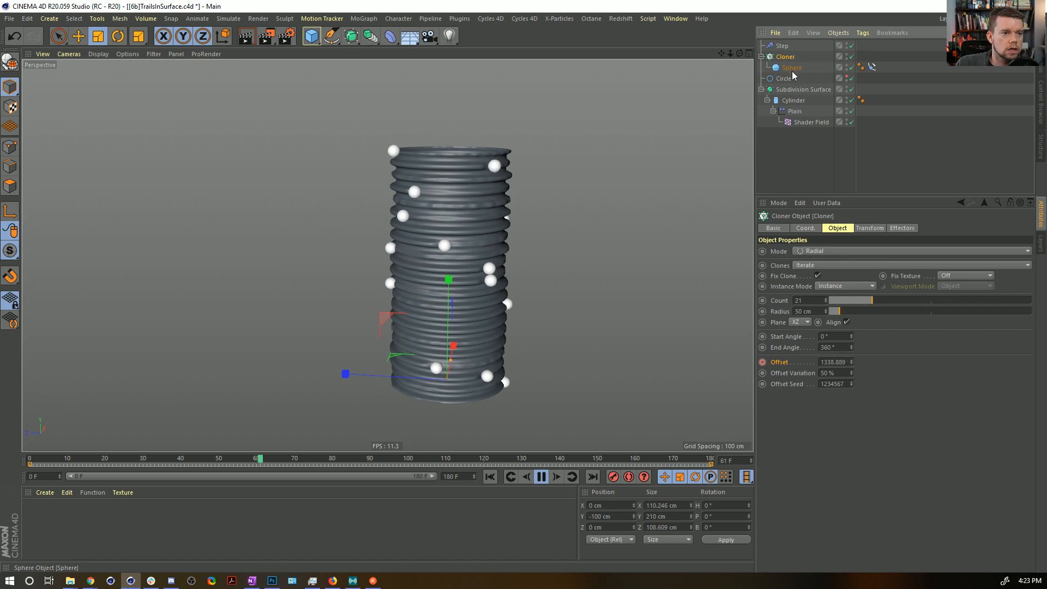
Raise the Cloner layer's radius in the Plain effector's falloff to 10 cm.
click(794, 112)
click(804, 289)
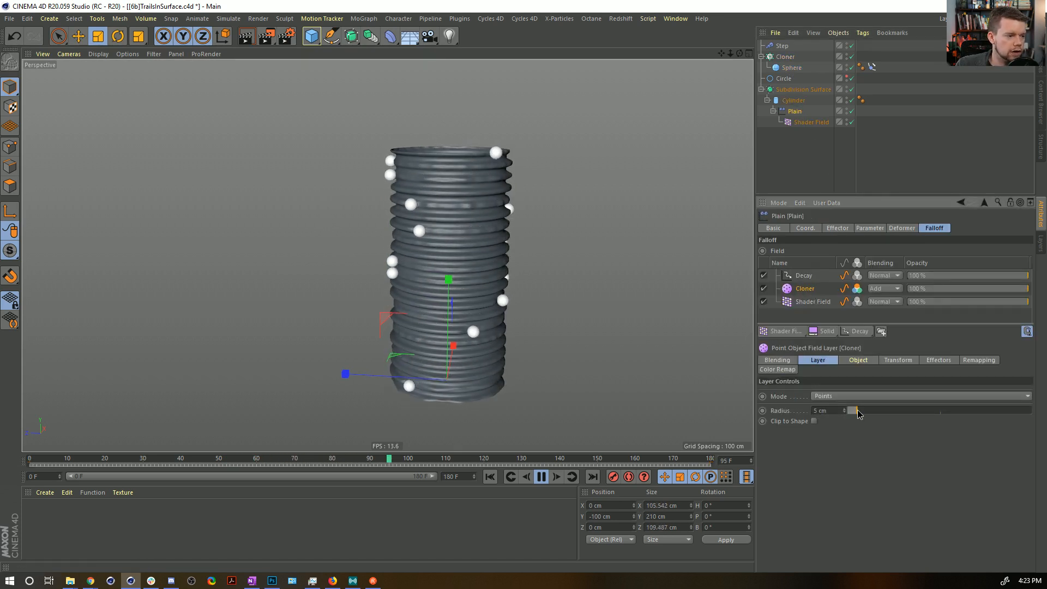
drag(859, 409, 866, 410)
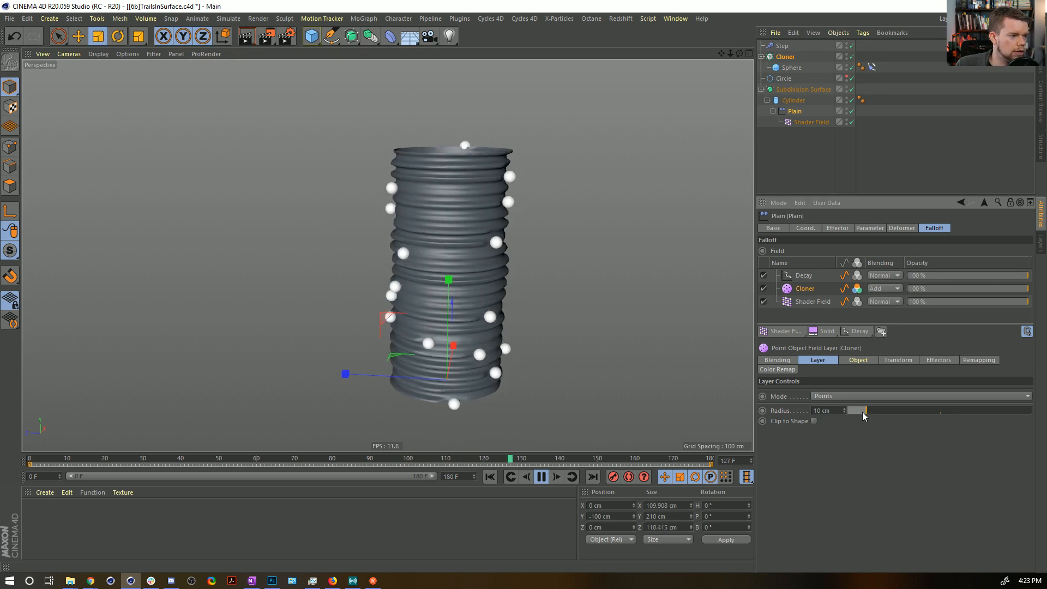
Set the Decay layer's effect strength to 65%.
click(804, 279)
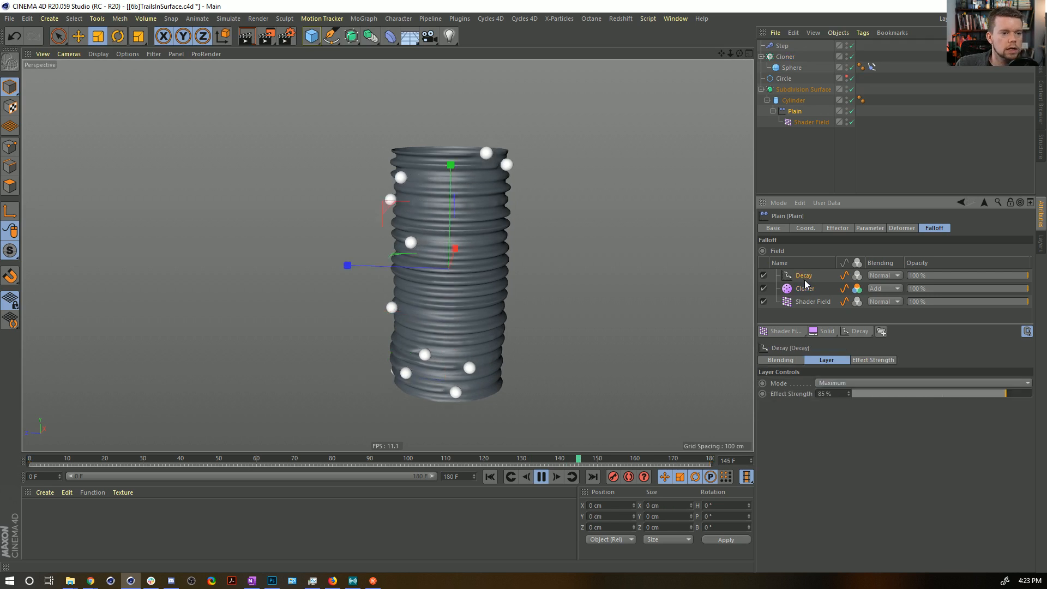
mouse_move(982, 394)
mouse_down()
mouse_move(954, 392)
mouse_move(967, 396)
mouse_up()
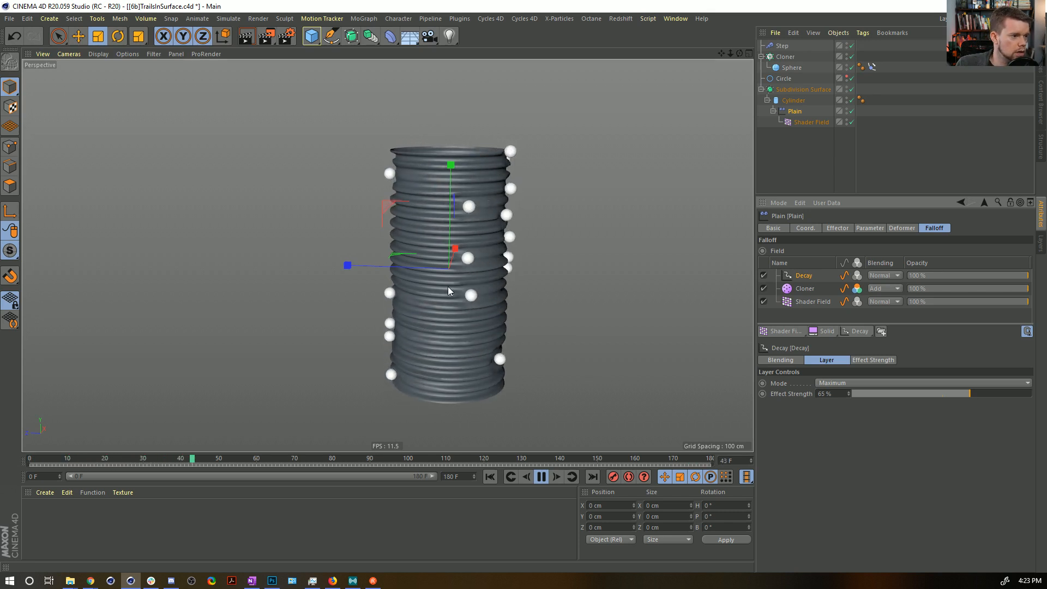
click(793, 167)
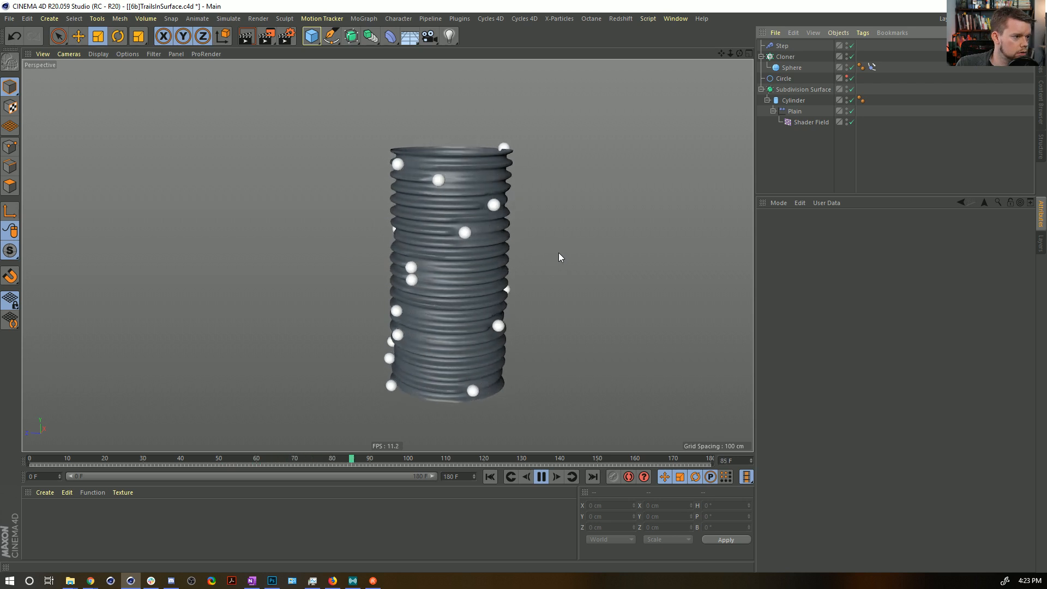
key(ctrl+z)
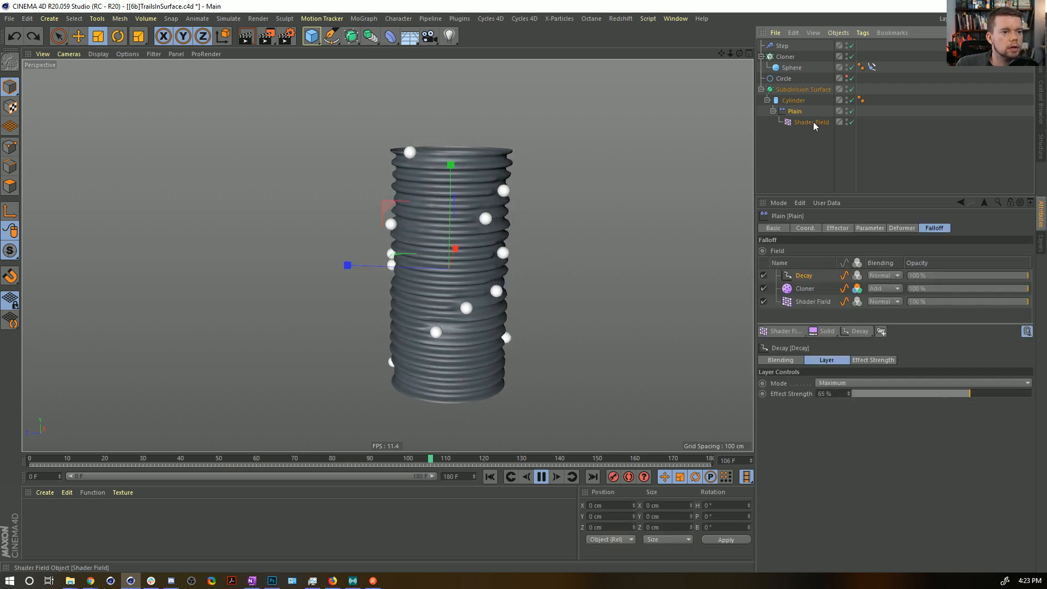
Set the Cloner falloff layer's radius to 7 cm and its remapping inner offset to 46%.
click(804, 289)
drag(856, 410, 861, 411)
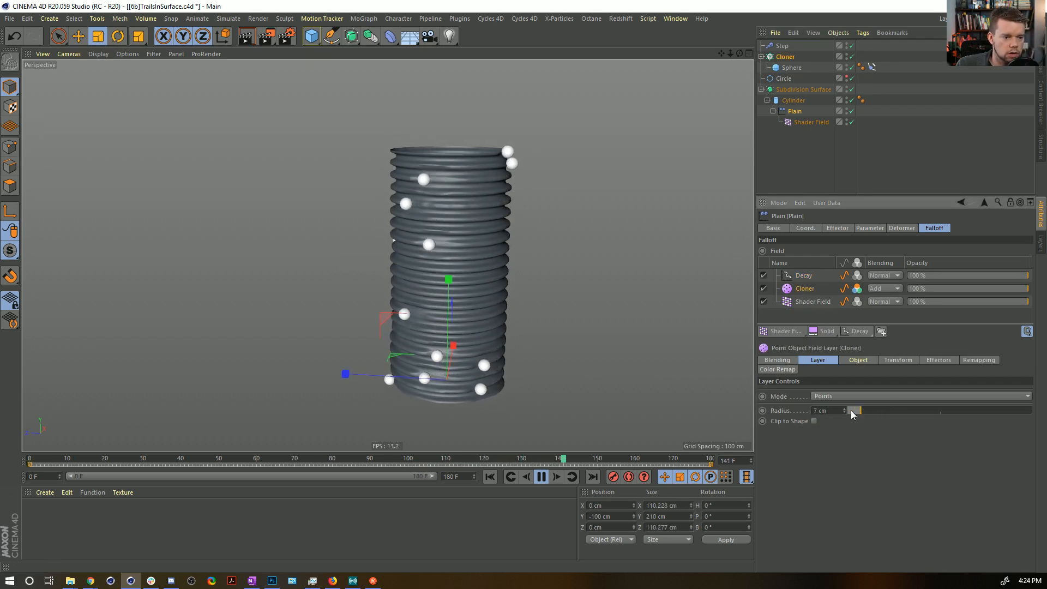
click(922, 361)
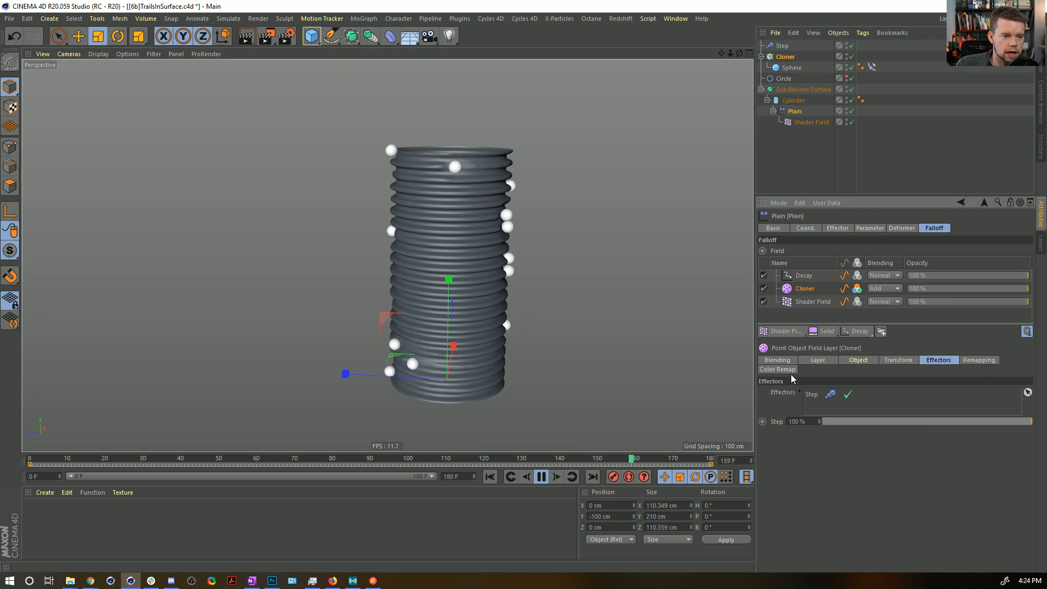
click(974, 362)
drag(908, 468, 918, 469)
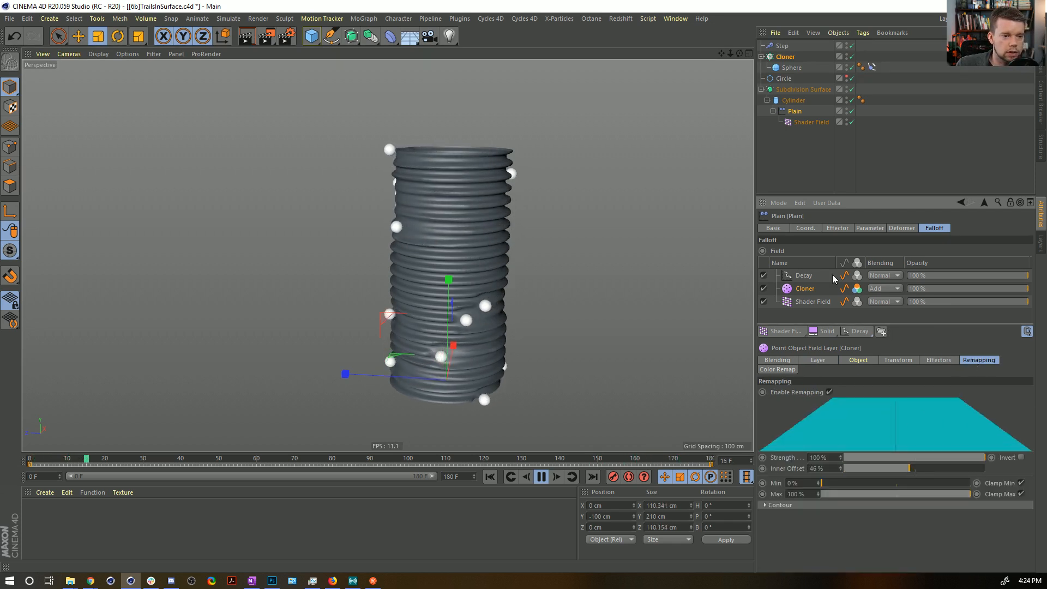
Lower the Cloner falloff layer's radius to 3 cm.
click(858, 361)
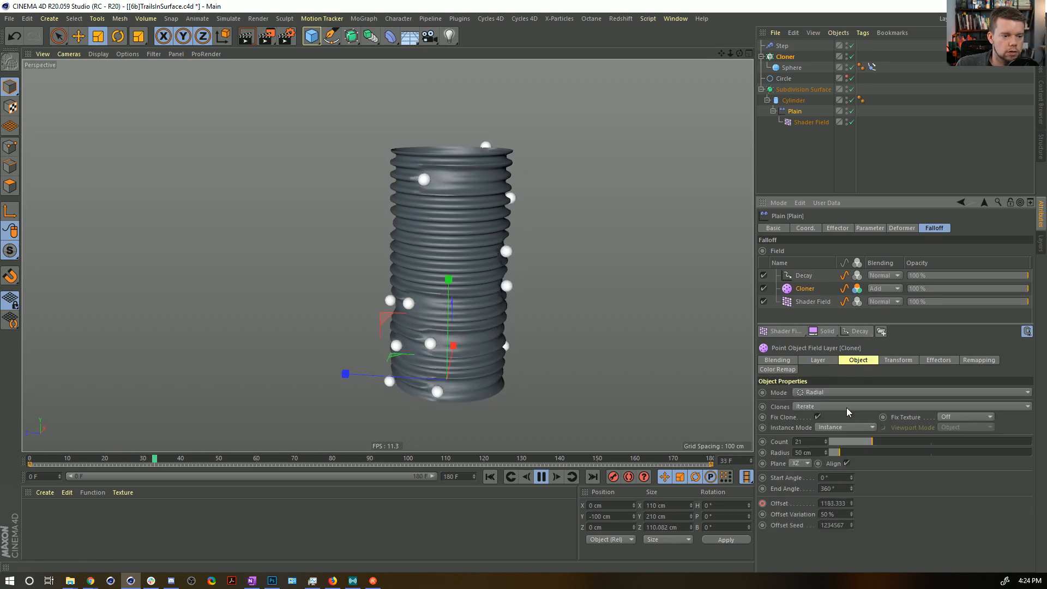
click(818, 360)
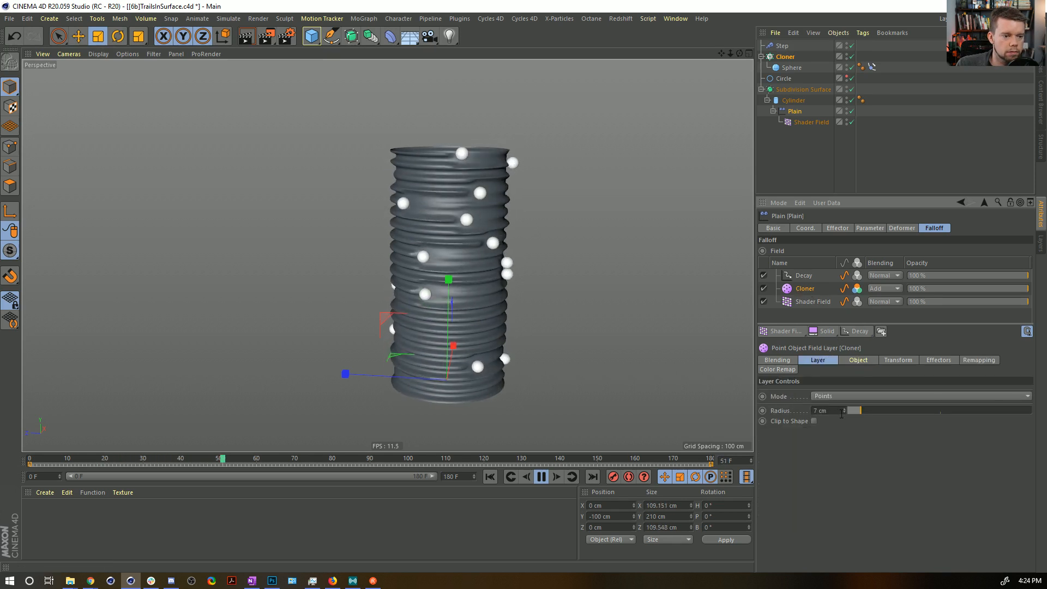
click(844, 413)
click(844, 413)
click(844, 414)
click(844, 413)
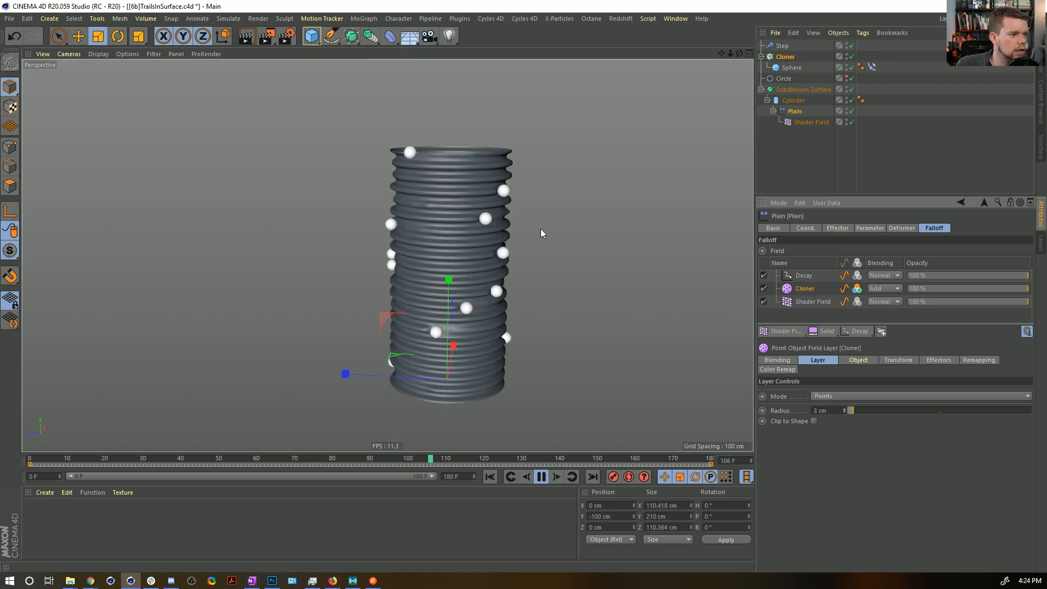
Inspect the trails around the cylinder during playback, stop the animation, and return to frame 0.
alt+drag(459, 235, 466, 254)
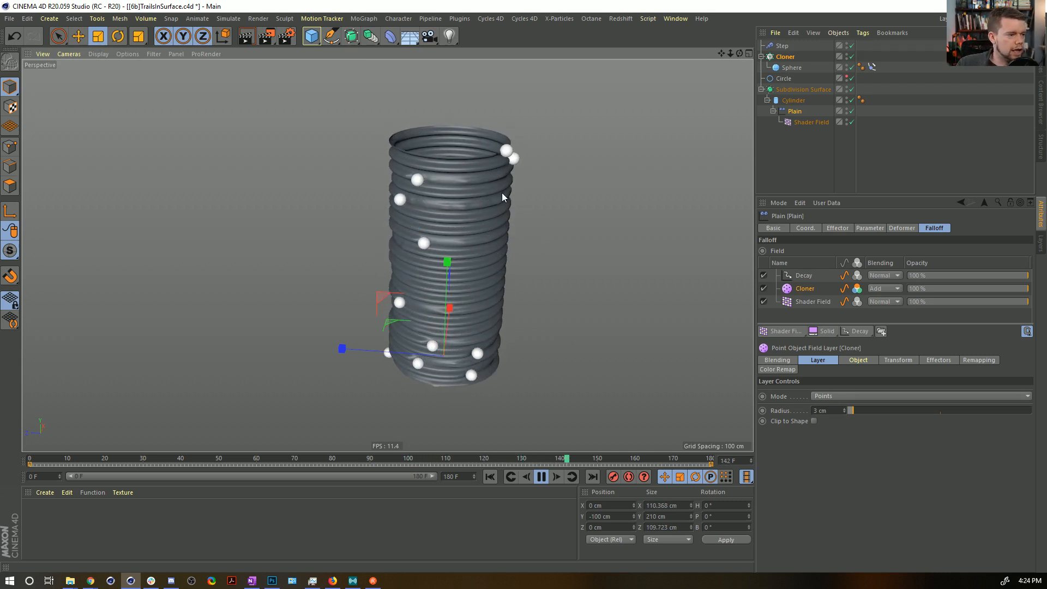
alt+drag(464, 325, 480, 226)
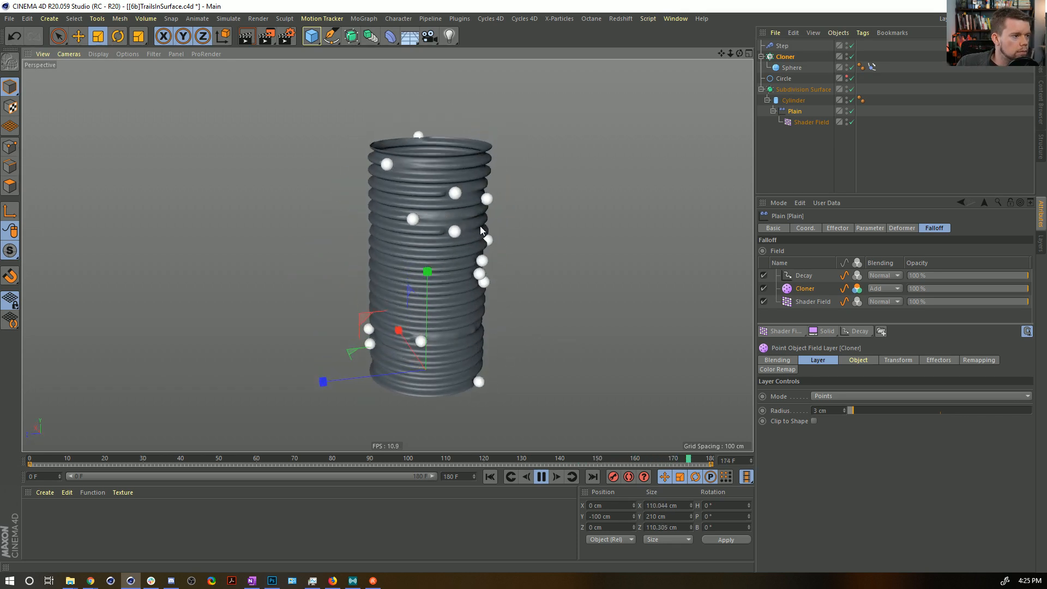
click(543, 477)
key(shift+f)
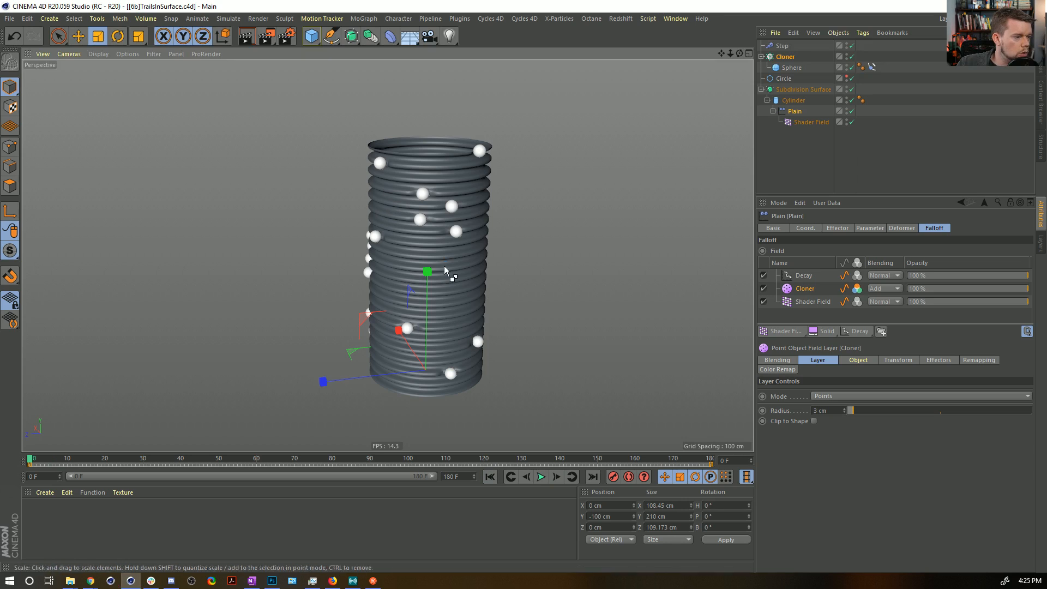